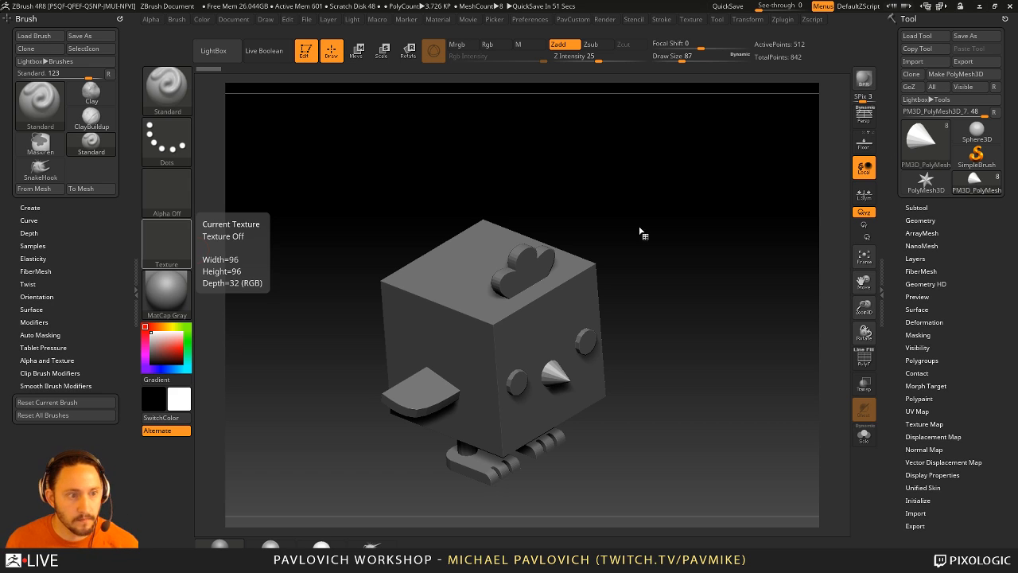
- Make the cube body the active subtool and examine the chick model from several angles
mouse_move(626, 189)
left_mouse_down()
mouse_move(681, 212)
mouse_move(681, 193)
left_mouse_up()
key("s")
left_click_drag(677, 229, 656, 222)
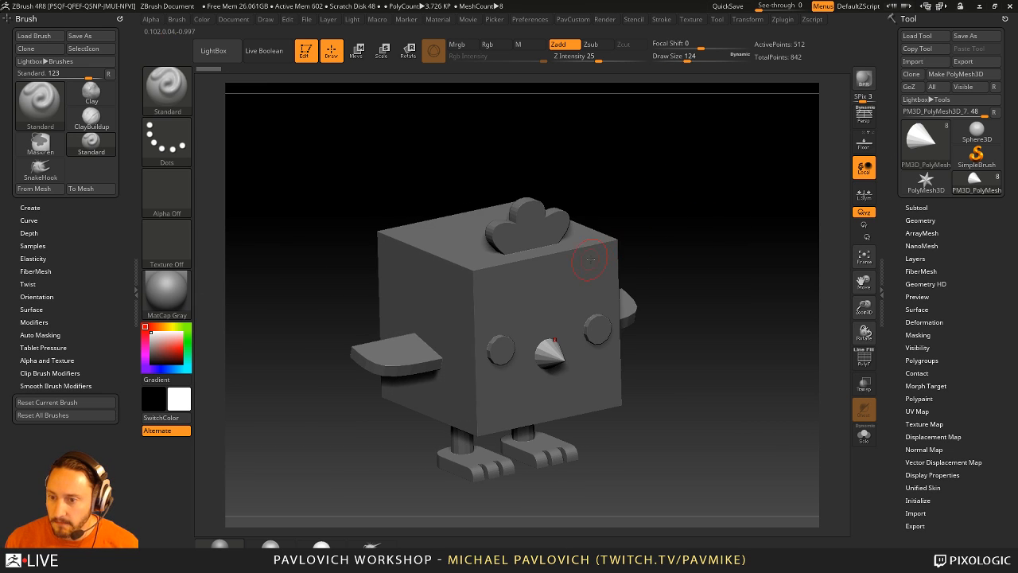
left_click(584, 256, "alt")
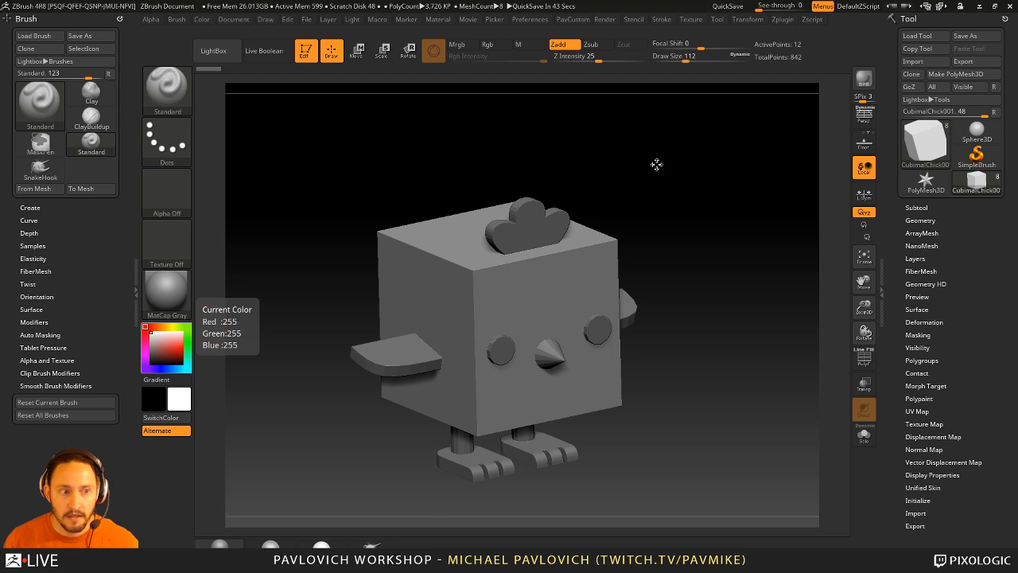
left_click_drag(656, 164, 718, 176)
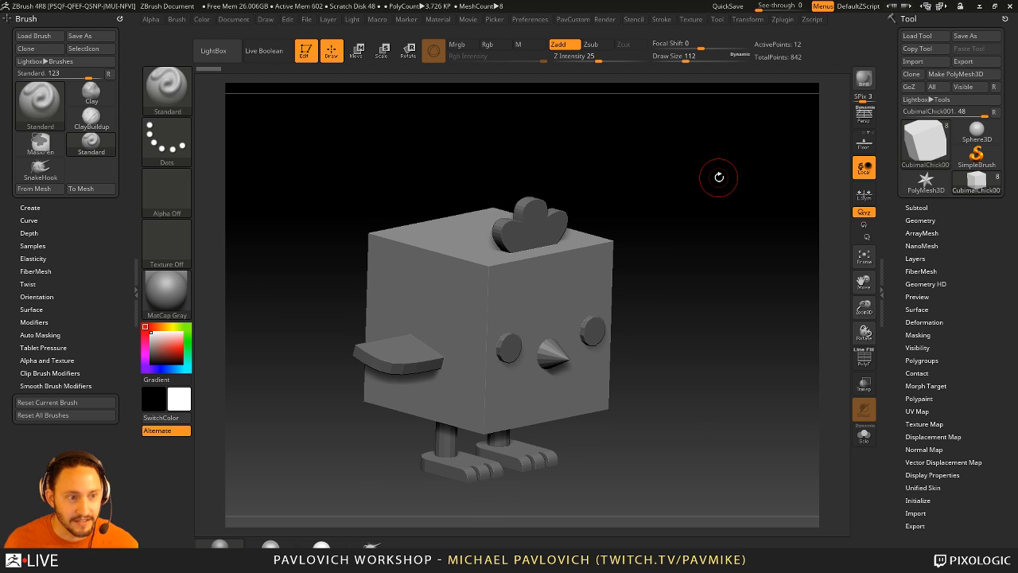
mouse_move(597, 160)
left_mouse_down()
mouse_move(657, 207)
mouse_move(660, 189)
mouse_move(677, 182)
left_mouse_up()
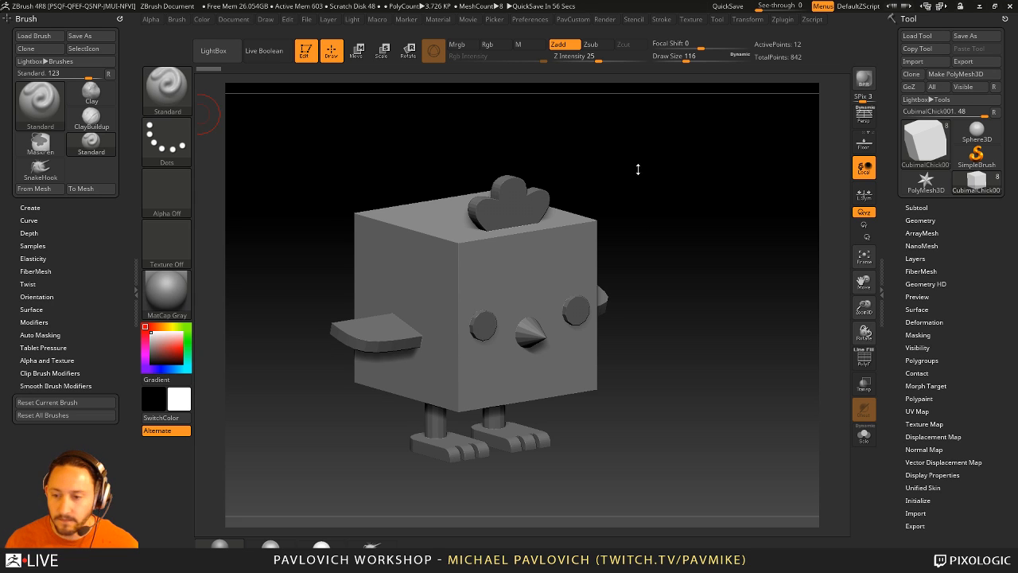
mouse_move(638, 168)
left_mouse_down()
mouse_move(675, 205)
mouse_move(679, 240)
mouse_move(701, 201)
mouse_move(659, 271)
left_mouse_up()
key("s")
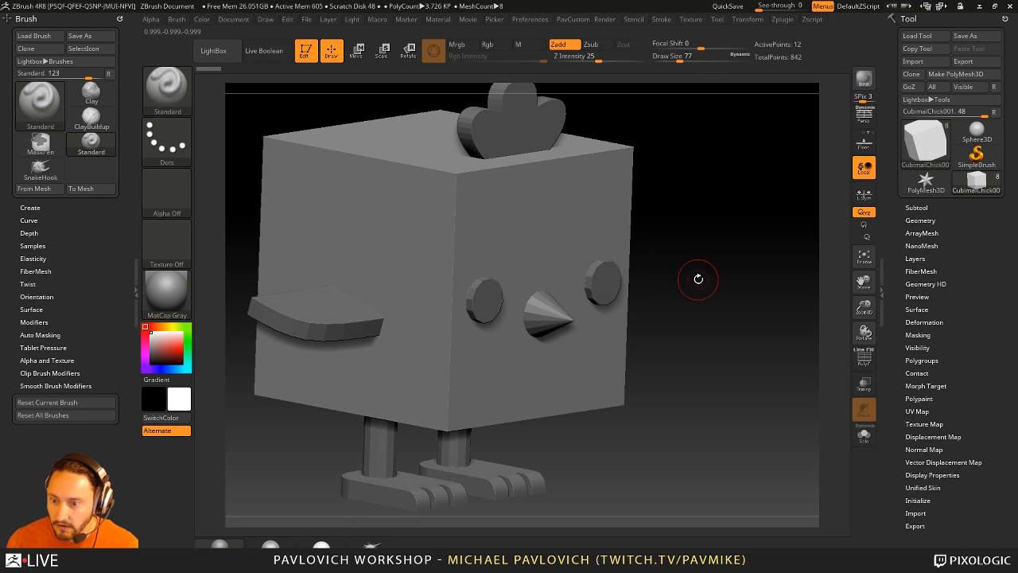
- Turn on the Live Boolean preview and show the list of the chick's subtools
key("ctrl+shift+b")
left_click_drag(697, 273, 711, 257, "alt")
key("w")
left_click(915, 208)
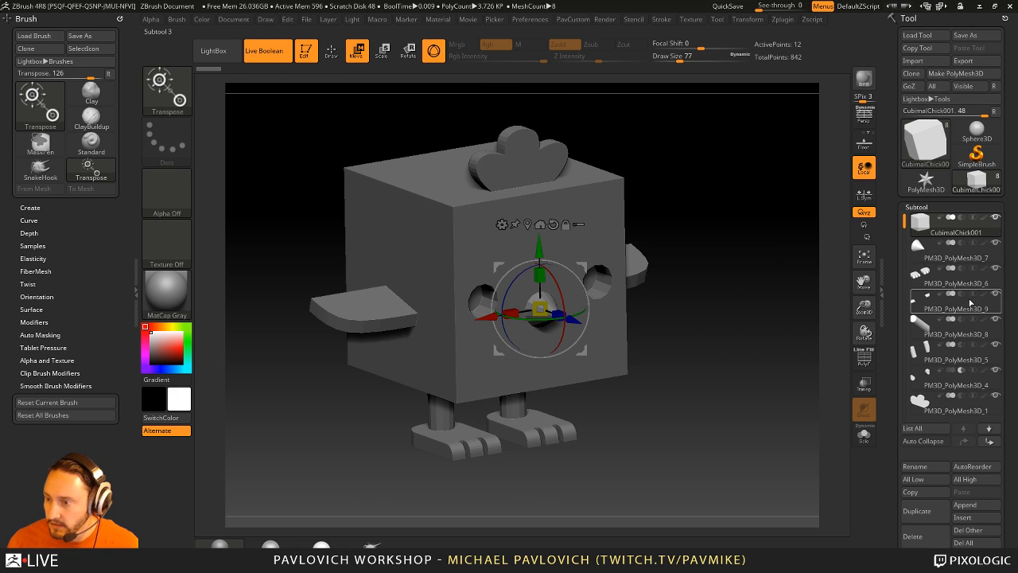
- Try moving the subtractive eye subtool lower on the body, and undo that move
left_click(951, 392)
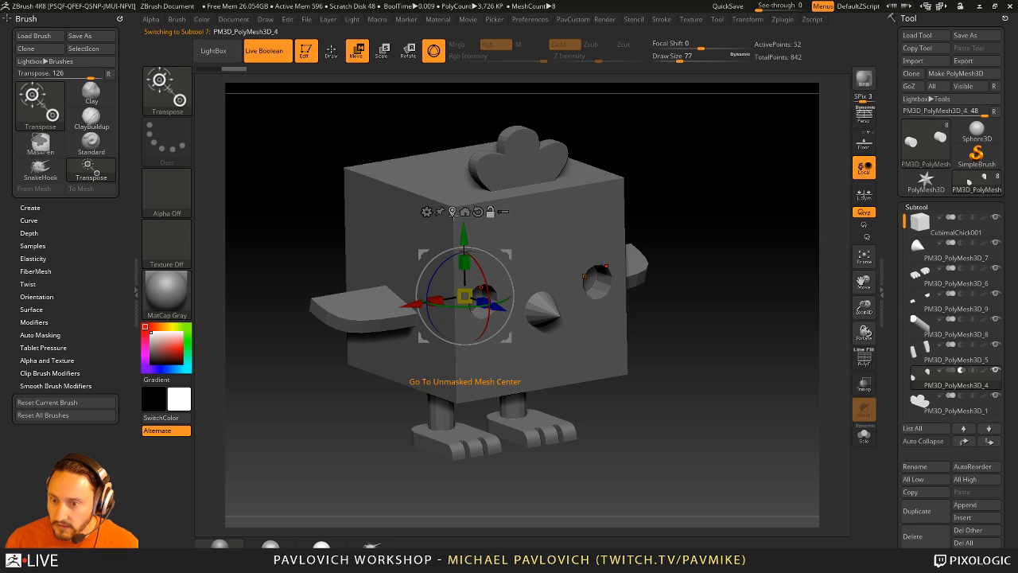
mouse_move(477, 230)
left_mouse_down()
mouse_move(484, 176)
mouse_move(483, 256)
left_mouse_up()
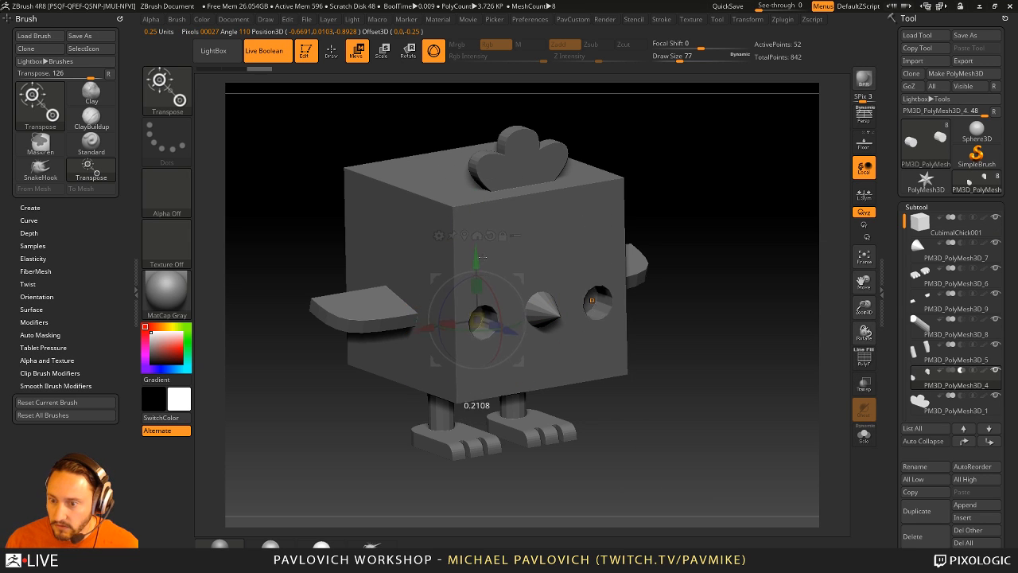
key("ctrl+z")
- Return to Draw mode and make the wings the active subtool
key("q")
mouse_move(652, 231)
left_mouse_down()
mouse_move(720, 242)
mouse_move(734, 254)
mouse_move(676, 267)
left_mouse_up()
key("s")
key("s")
left_click_drag(406, 358, 398, 357)
left_click(398, 351, "alt")
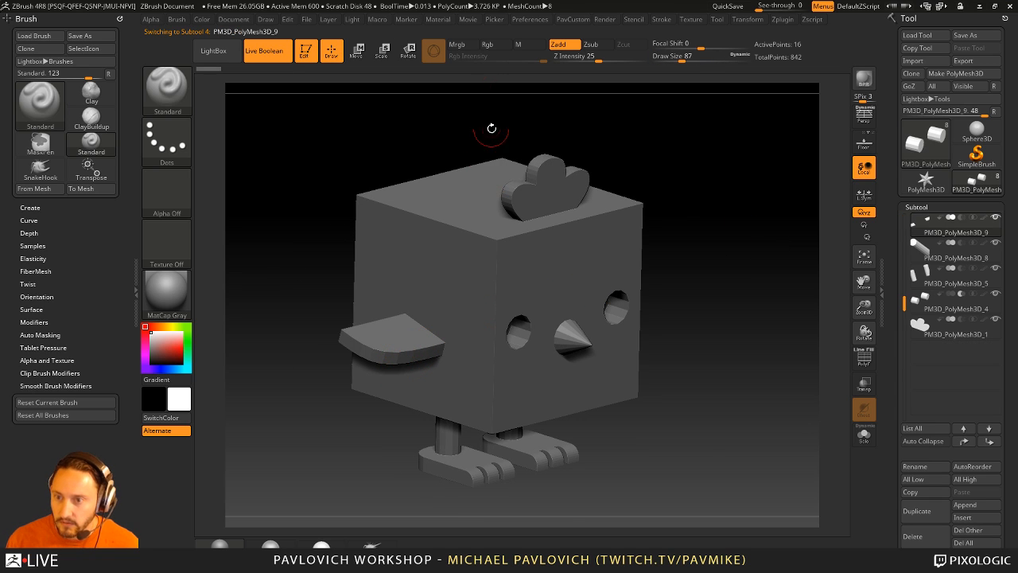
- Toggle Align Cursor To Surface in the Edit preferences
left_click(530, 20)
left_click(545, 275)
left_click(559, 350)
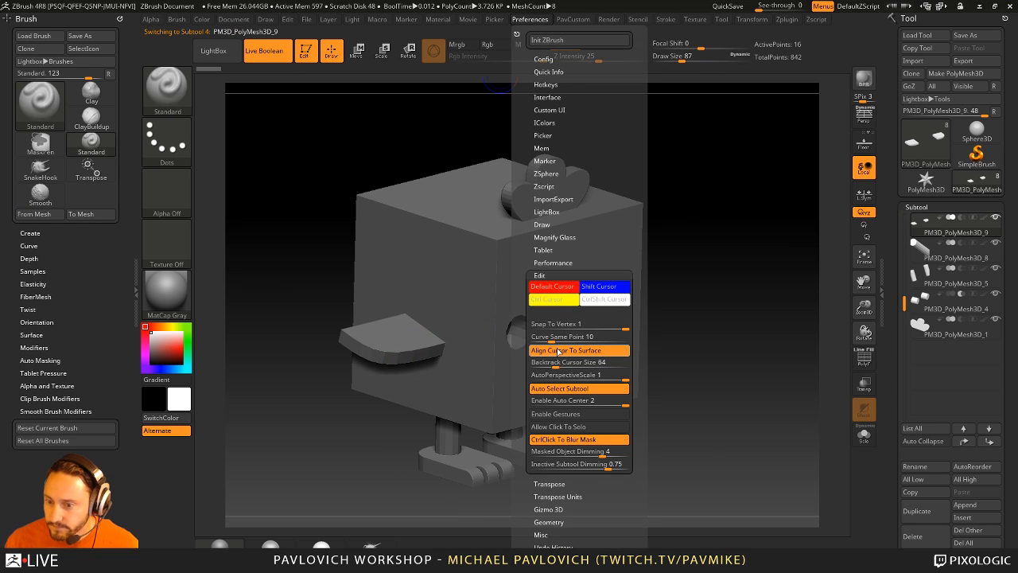
- Select the cube body and turn on Dynamic Subdivision to round its edges
left_click_drag(734, 221, 533, 330)
left_click_drag(733, 266, 732, 284)
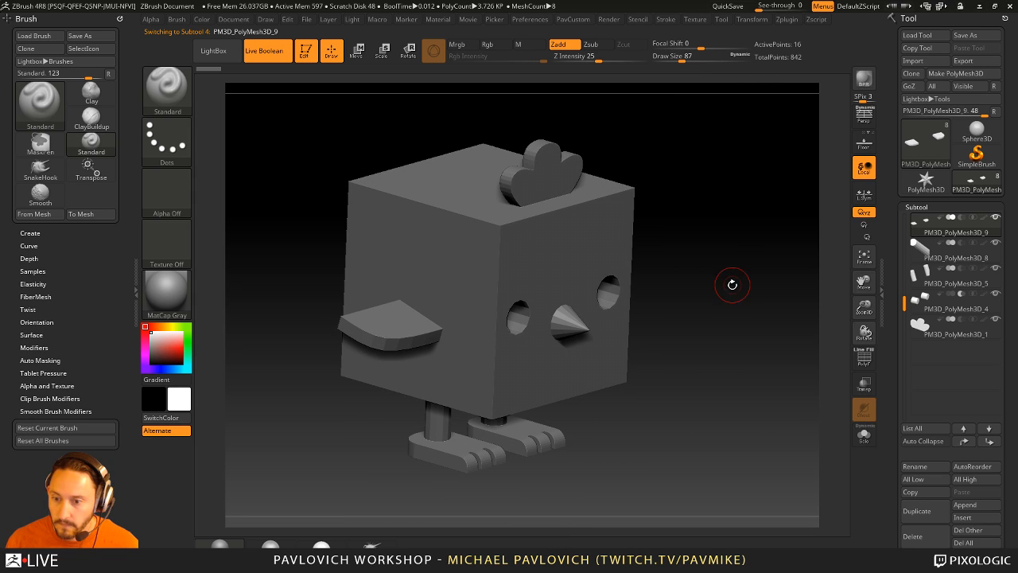
key("2")
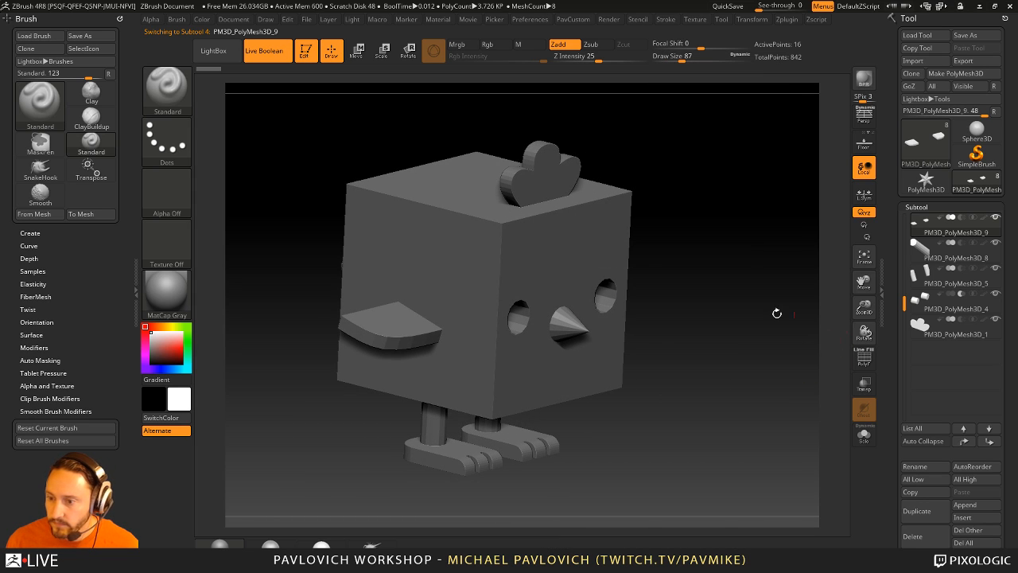
left_click_drag(777, 314, 742, 286)
left_click_drag(748, 250, 763, 222, "alt")
left_click(596, 218, "alt")
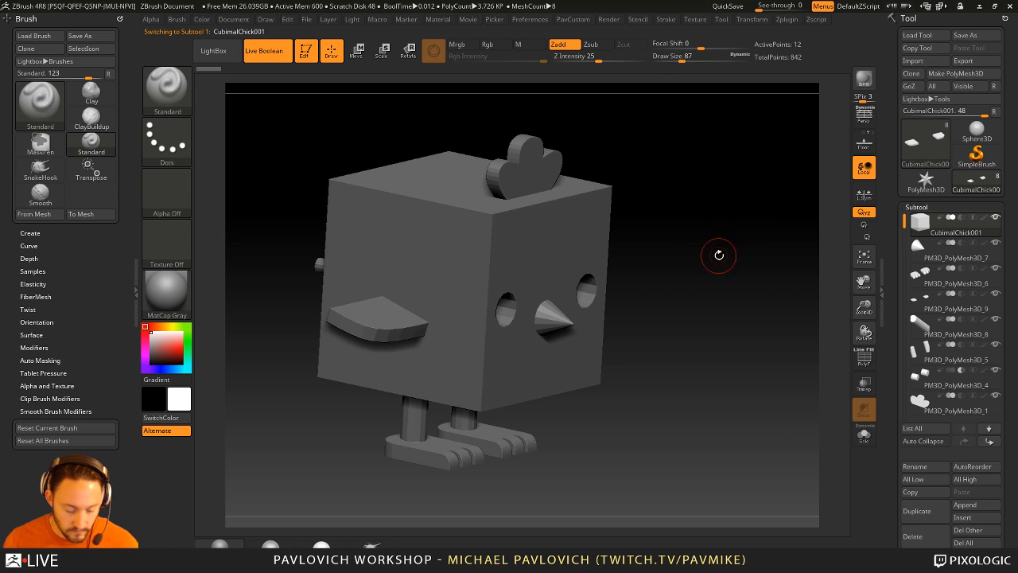
key("d")
left_click(546, 189)
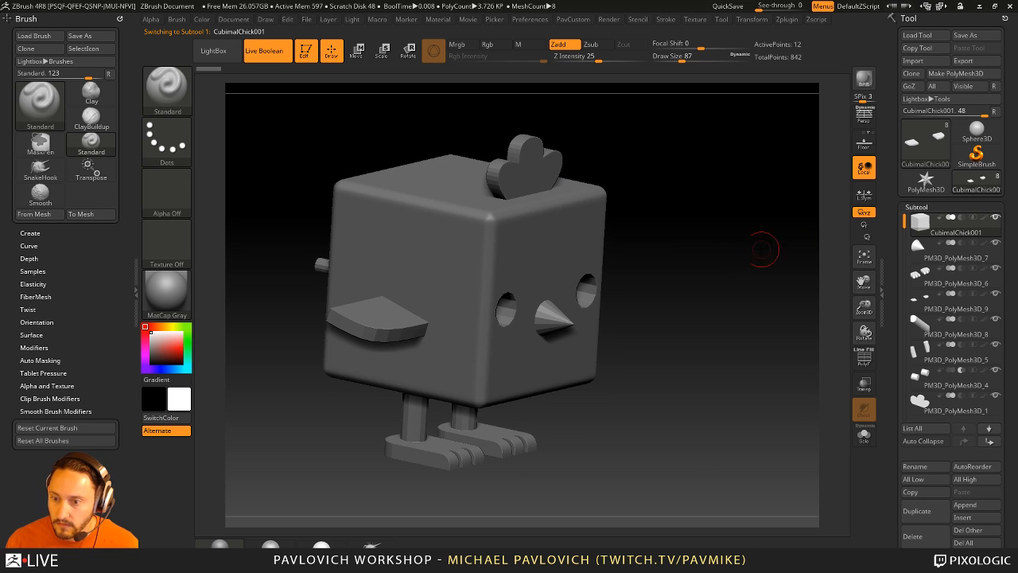
left_click_drag(763, 250, 737, 256)
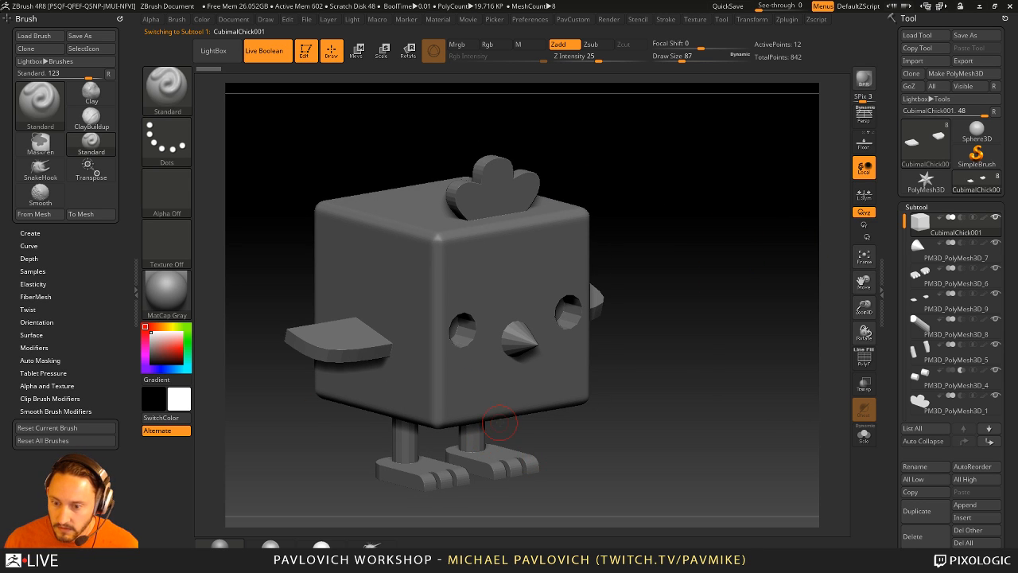
- Show the body's Dynamic Subdiv settings in the Geometry section and turn off Live Boolean
key("5")
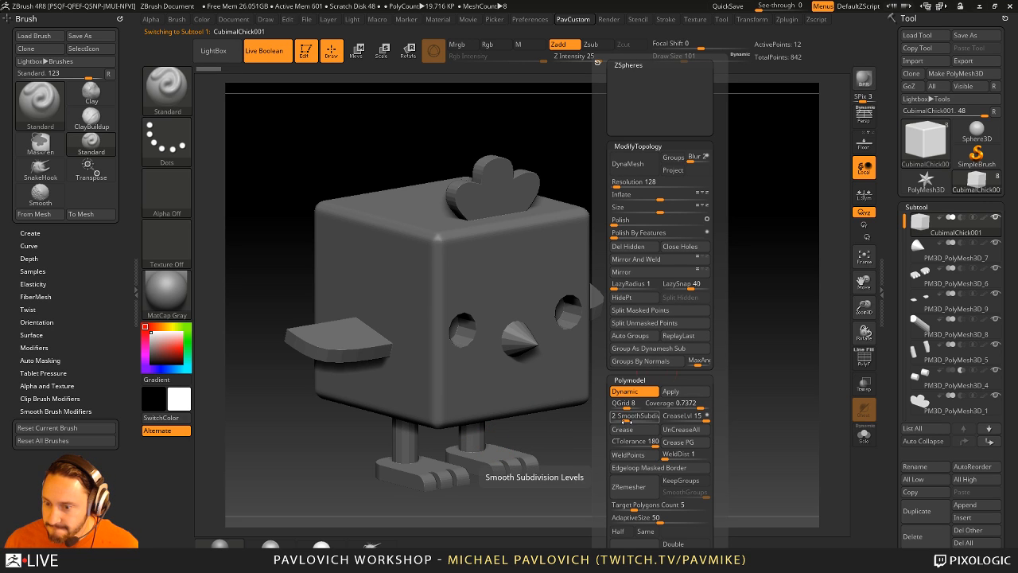
left_click_drag(638, 370, 746, 345)
left_click_drag(897, 398, 931, 245)
left_click(929, 204)
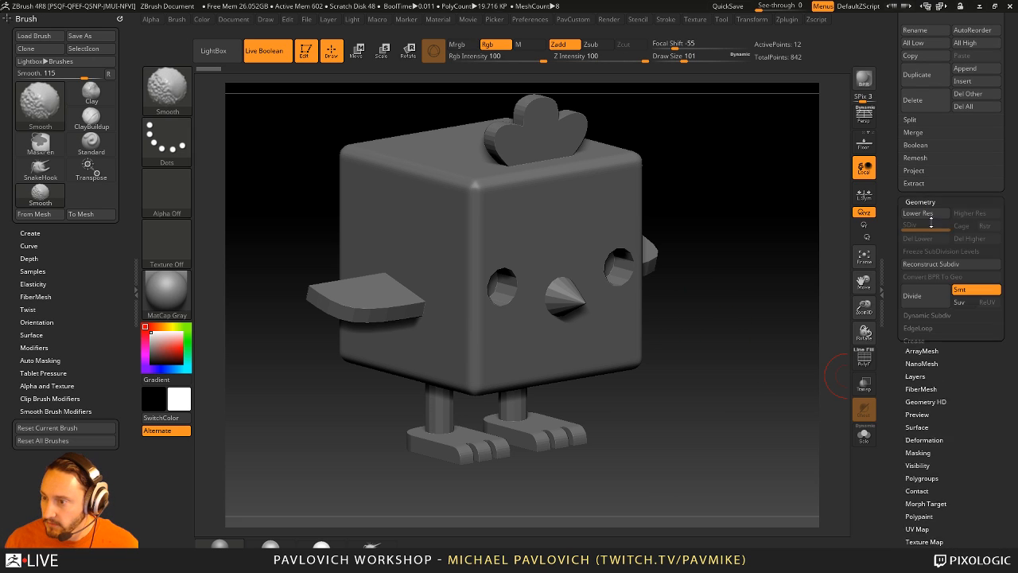
left_click(927, 317)
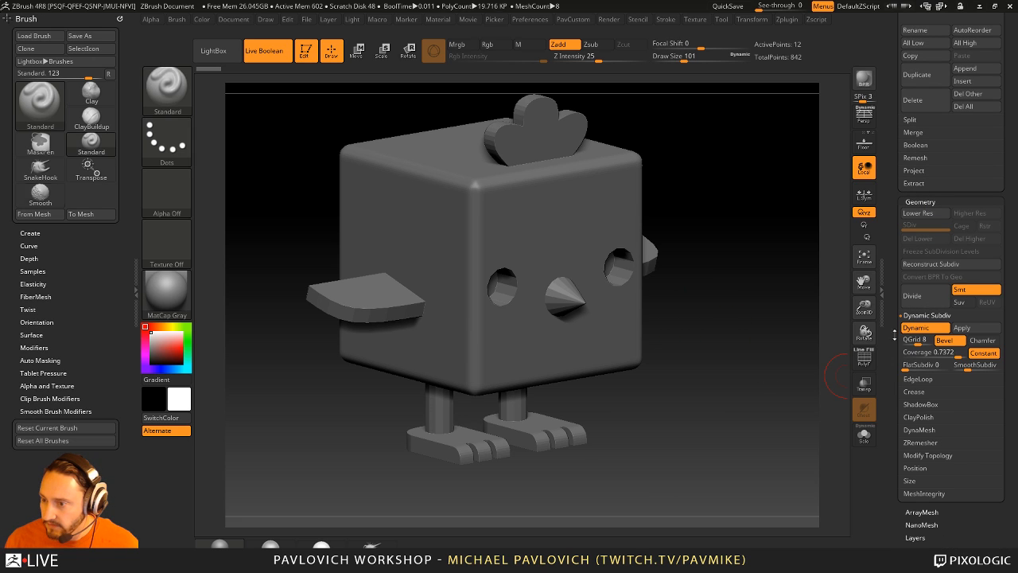
mouse_move(758, 310)
left_mouse_down("alt")
mouse_move(748, 326)
mouse_move(804, 339)
mouse_move(770, 350)
mouse_move(736, 339)
left_mouse_up("alt")
key("ctrl+b")
- Turn on Dynamic Subdivision for the legs and crease their edges with a crease tolerance of 68
key("s")
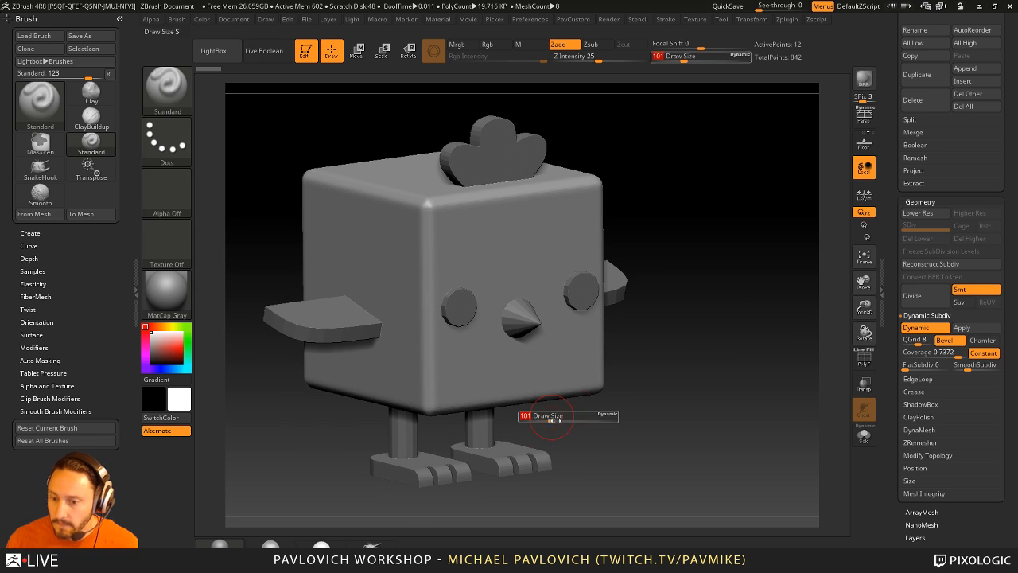
left_click(506, 450, "alt")
key("d")
key("2")
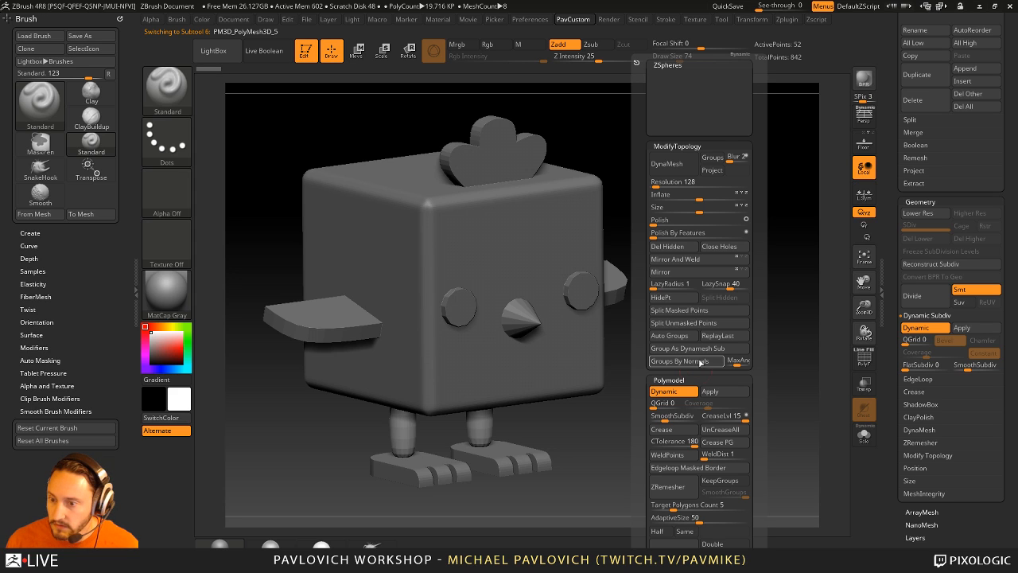
left_click(663, 441)
left_click(668, 430)
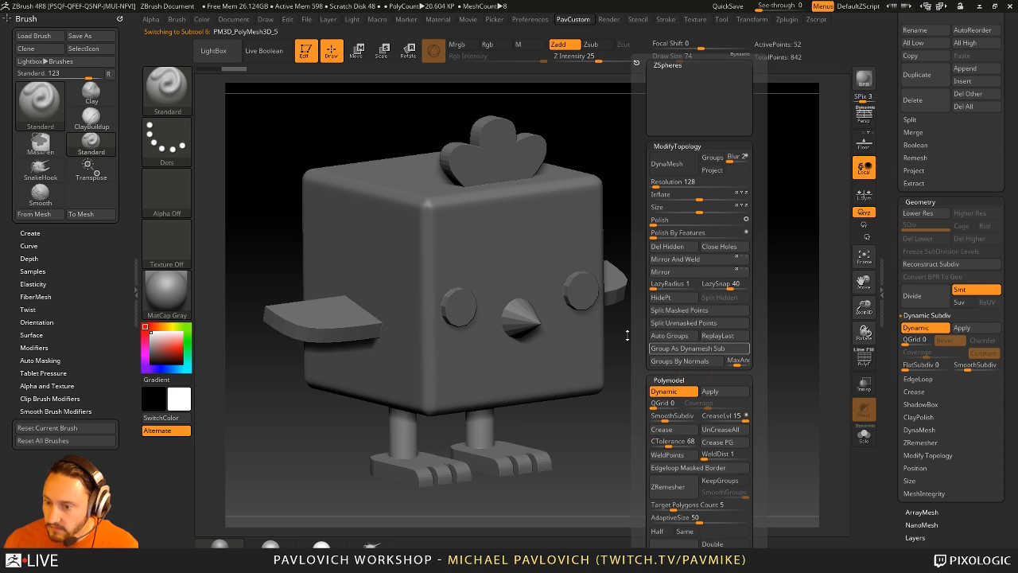
- Turn on Dynamic Subdivision for the eyes and crease their edges with a reduced crease tolerance
left_click_drag(699, 329, 701, 341, "alt")
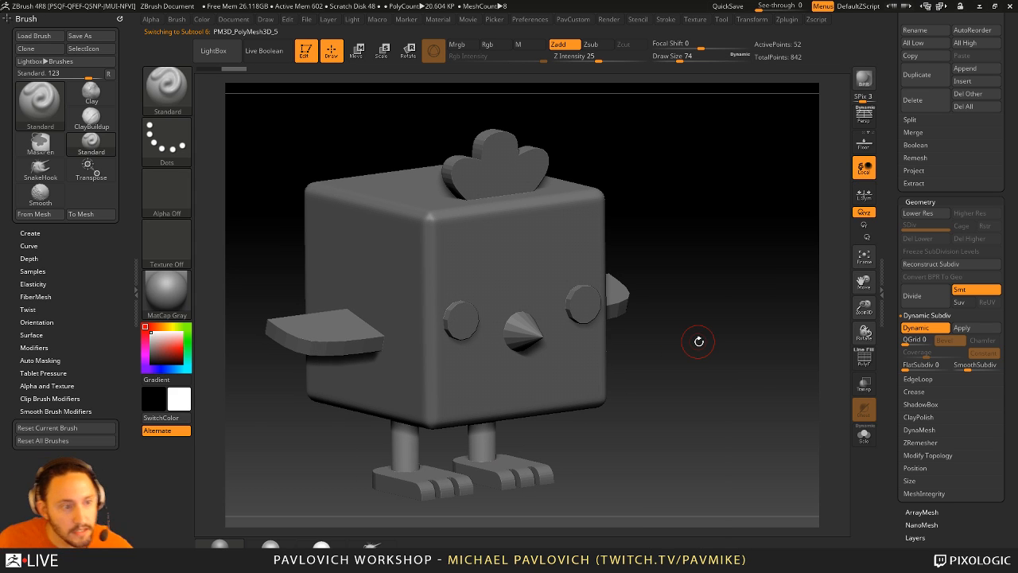
left_click_drag(676, 227, 667, 199)
key("s")
left_click(453, 306, "alt")
left_click_drag(711, 246, 722, 270)
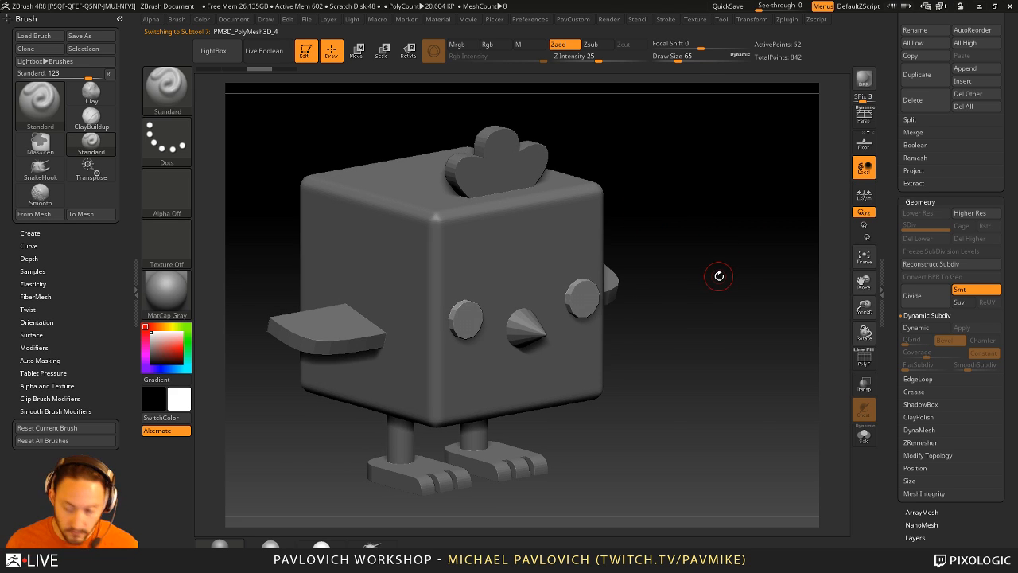
key("d")
key("2")
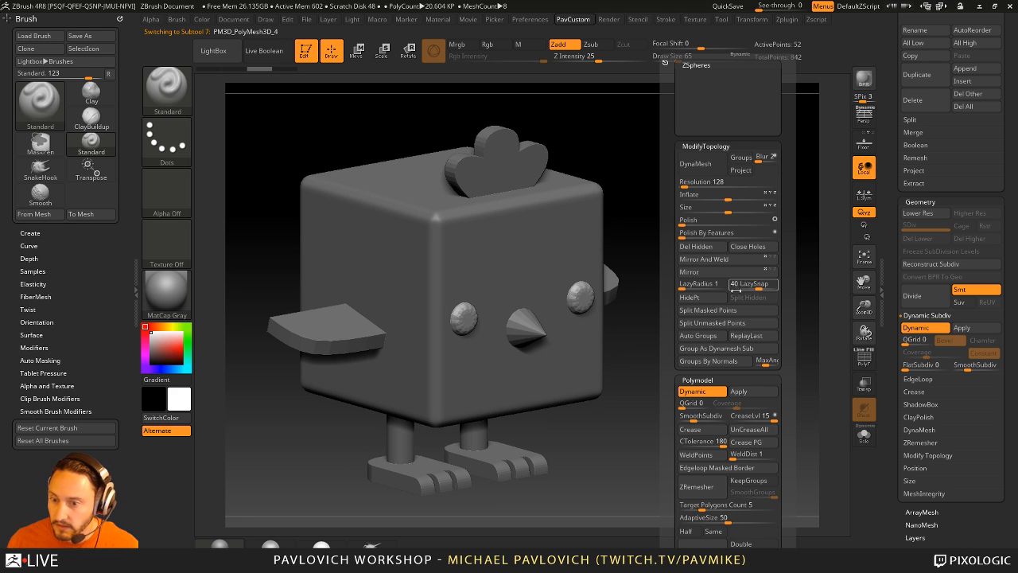
left_click_drag(720, 443, 700, 445)
left_click(712, 430)
- Select the beak, display its polyframe wireframe, and frame it close up
left_click_drag(641, 280, 645, 285)
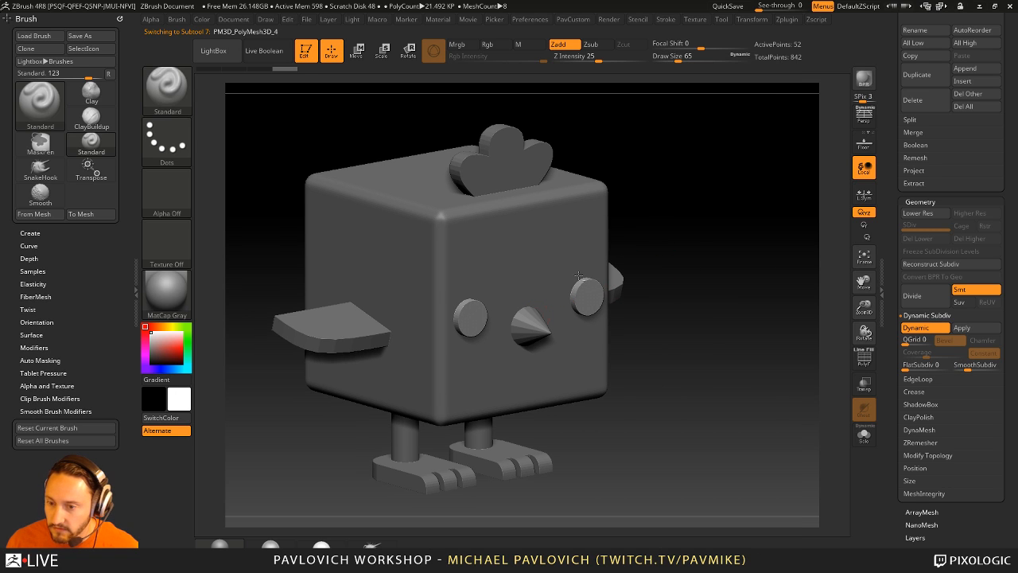
left_click(526, 319, "alt")
key("2")
key("shift+f")
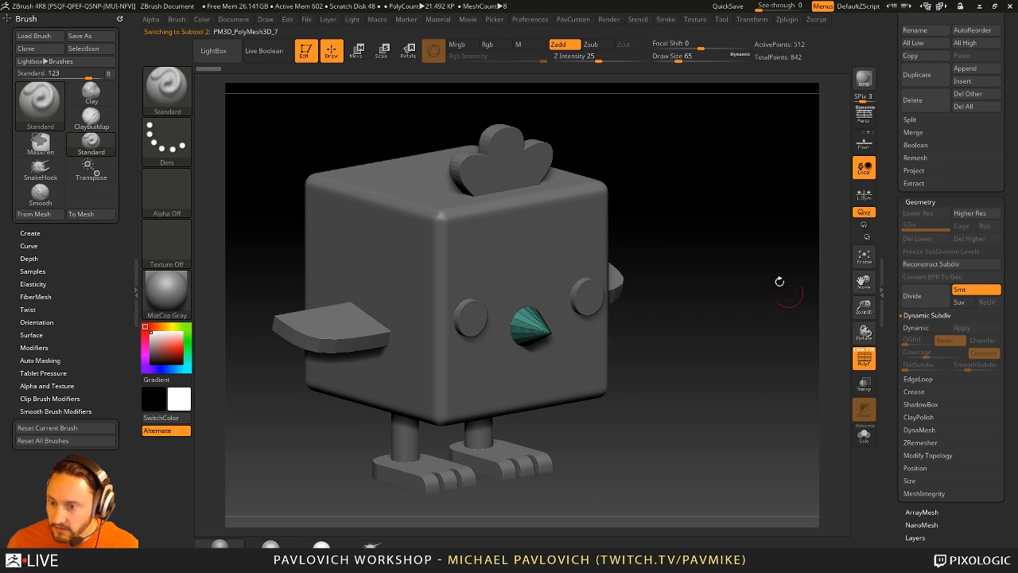
left_click_drag(779, 281, 842, 335, "alt")
left_click_drag(709, 340, 753, 329)
key("f")
- Replace the beak mesh with a parametric Cone 3D primitive through the gizmo and isolate it in Solo mode
key("w")
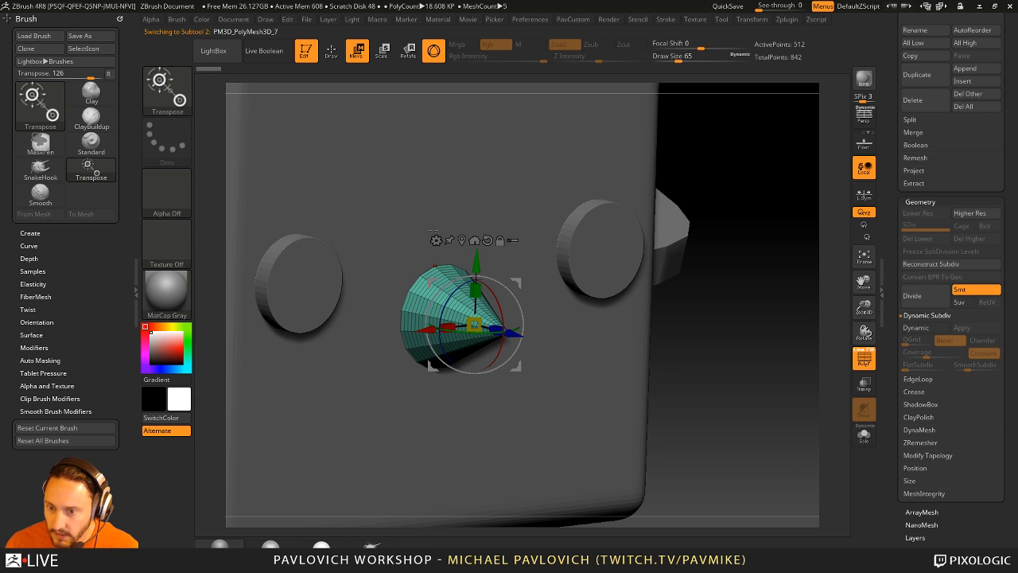
left_click(436, 240)
left_click(438, 239)
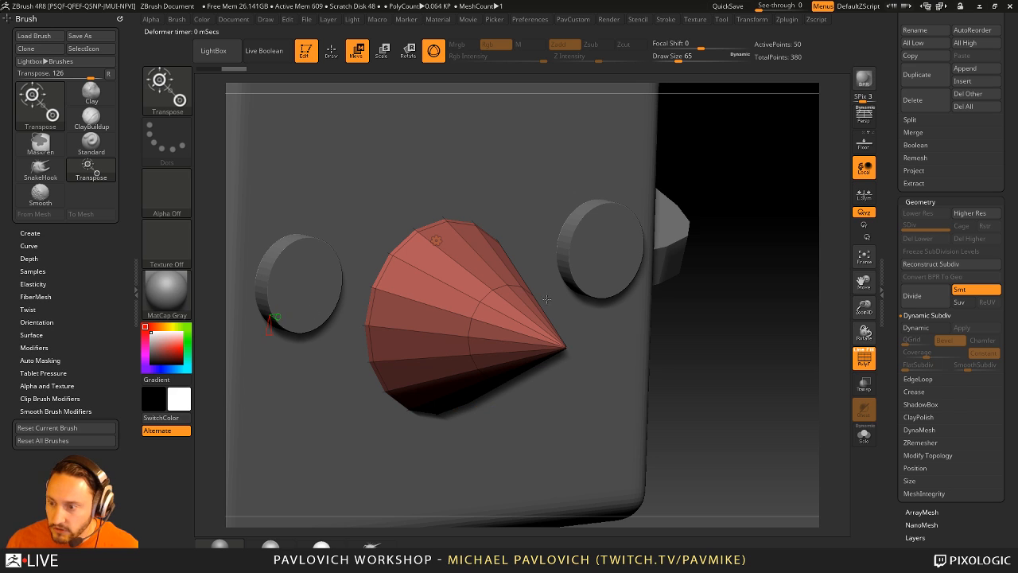
left_click(864, 433)
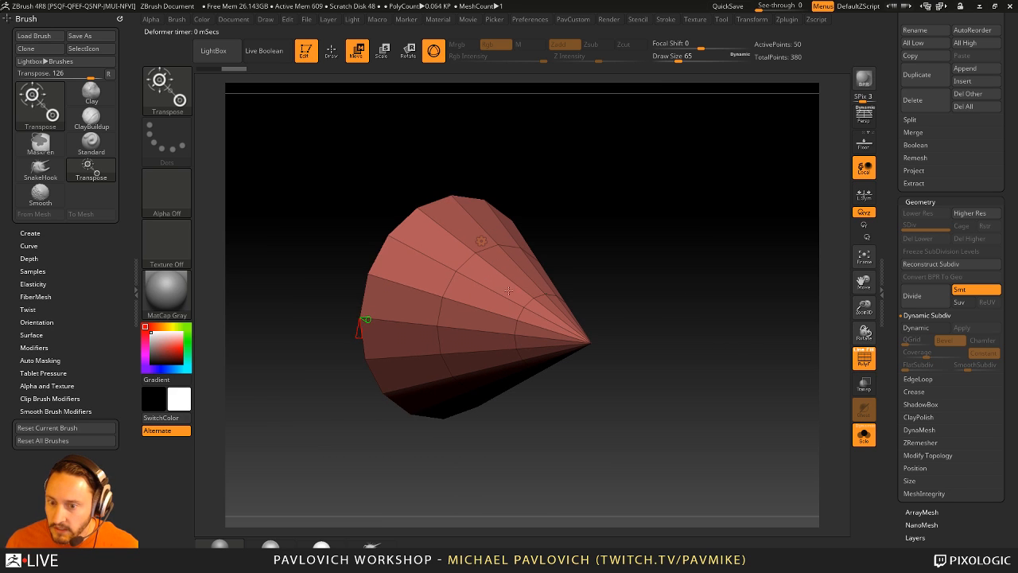
- Increase the beak cone's sides and lengthwise divisions with its handles, and return to Draw mode
left_click_drag(373, 316, 357, 338)
left_click_drag(695, 267, 725, 268)
left_click_drag(369, 336, 383, 320)
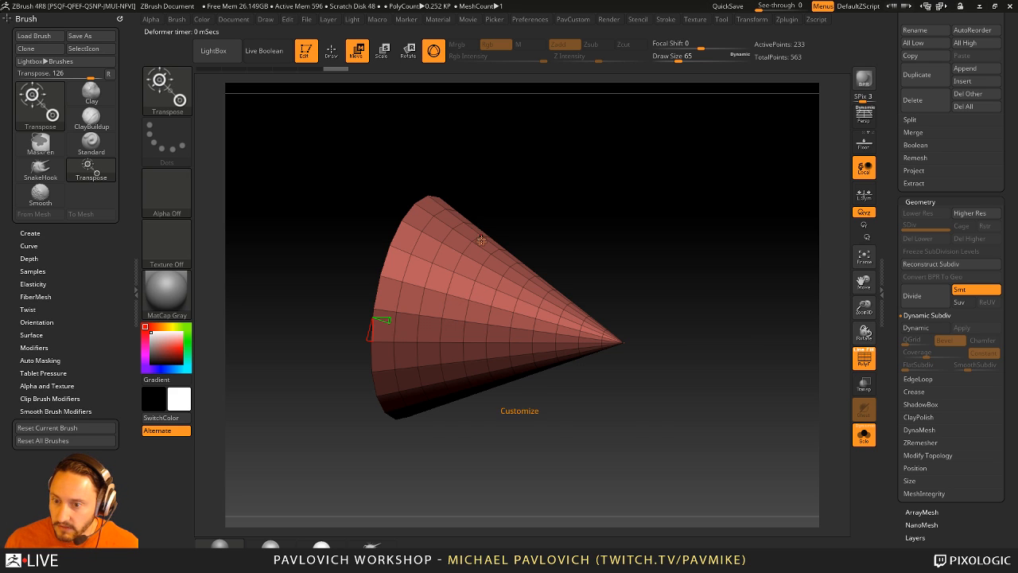
left_click(481, 240)
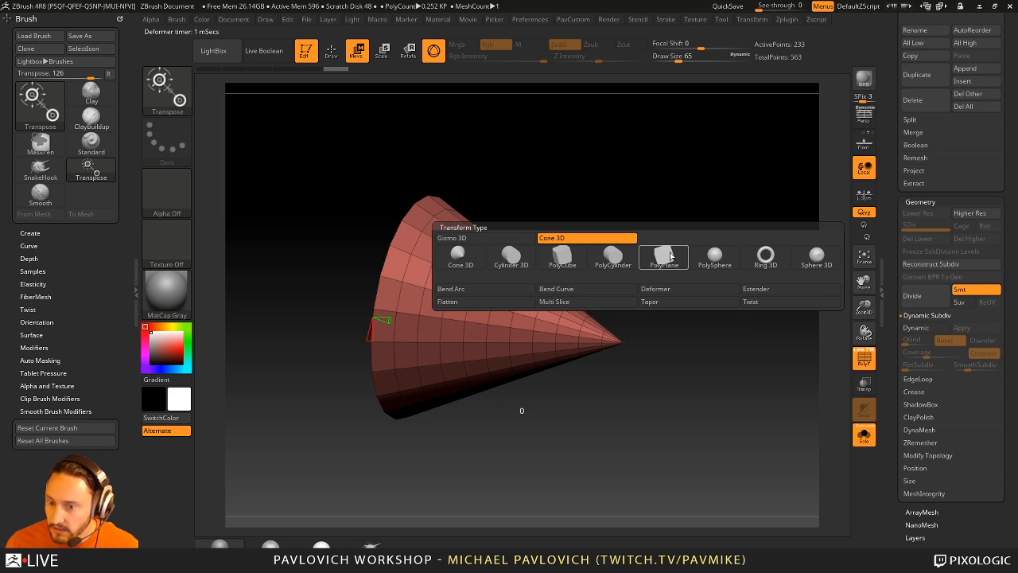
key("q")
- Hide the pointed tip of the beak cone and delete the hidden polygons
mouse_move(659, 186)
left_mouse_down()
mouse_move(726, 293)
mouse_move(707, 298)
left_mouse_up()
mouse_move(695, 215)
left_mouse_down("ctrl+shift")
mouse_move(591, 401)
mouse_move(570, 413)
left_mouse_up("ctrl+shift")
key("space")
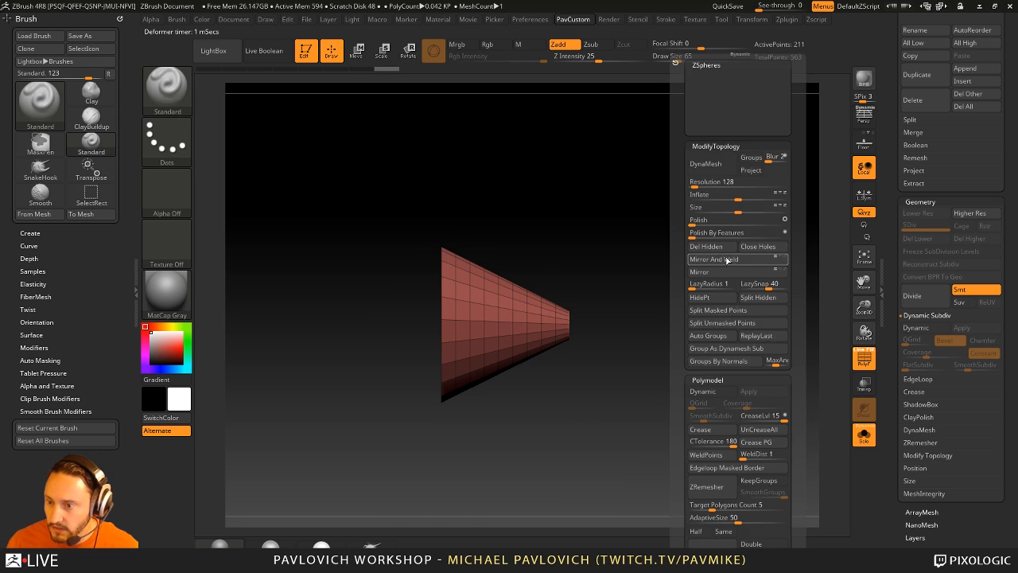
left_click(706, 246)
key("f")
- Close the open tip of the beak cone using ZModeler's Close edge action with the Convex Hole target
left_click_drag(595, 272, 689, 291)
key("b")
key("z")
key("m")
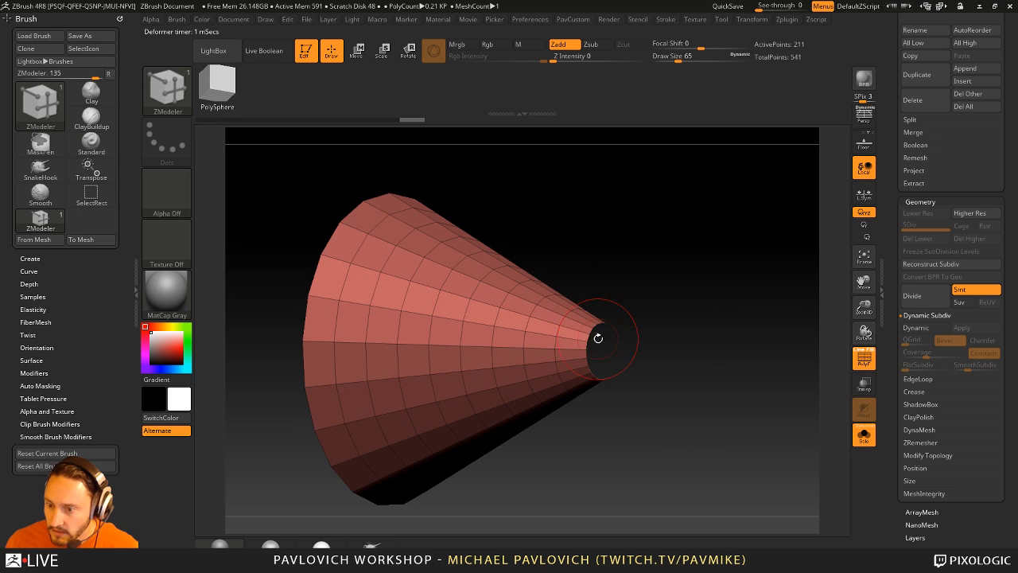
key("space")
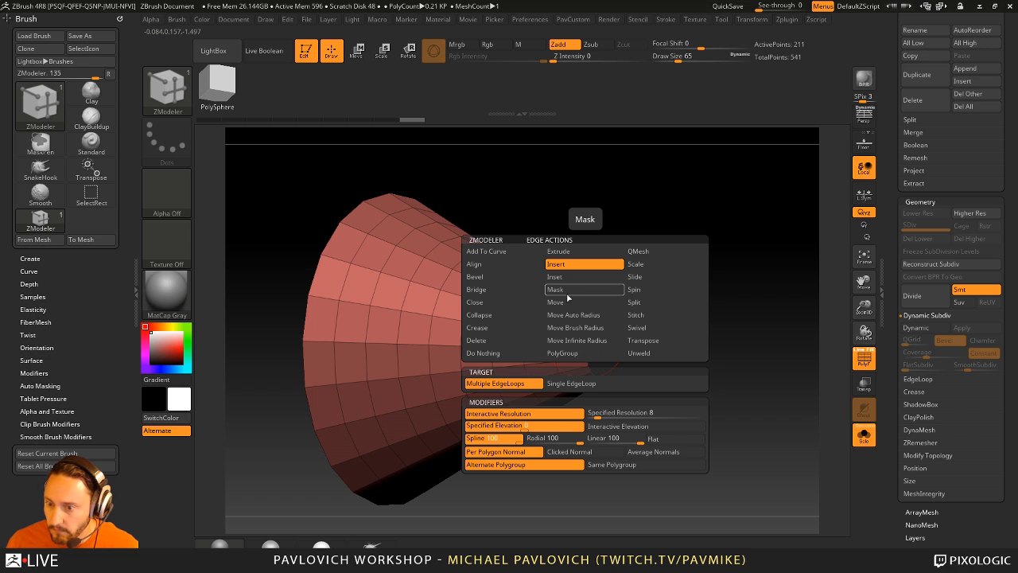
left_click(474, 302)
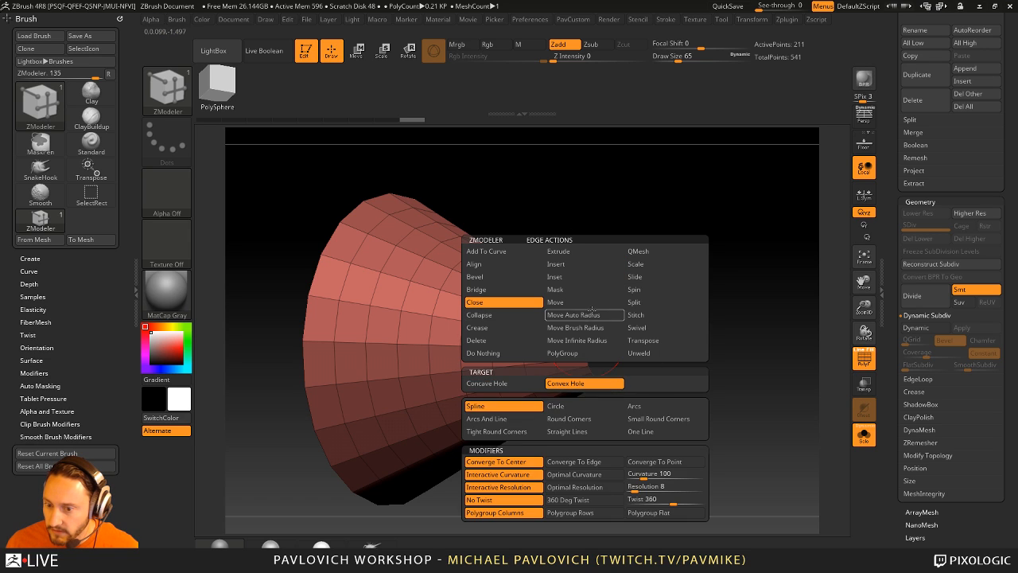
left_click(619, 342)
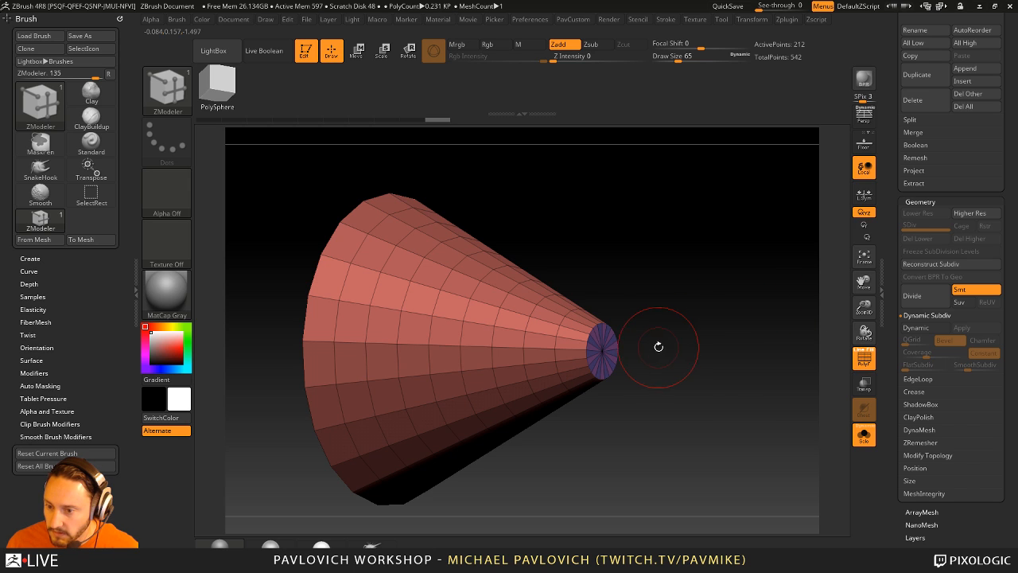
- Activate the Move brush, inspect the capped tip from several angles, and assign the whole cone to one polygroup
key("b")
key("m")
key("v")
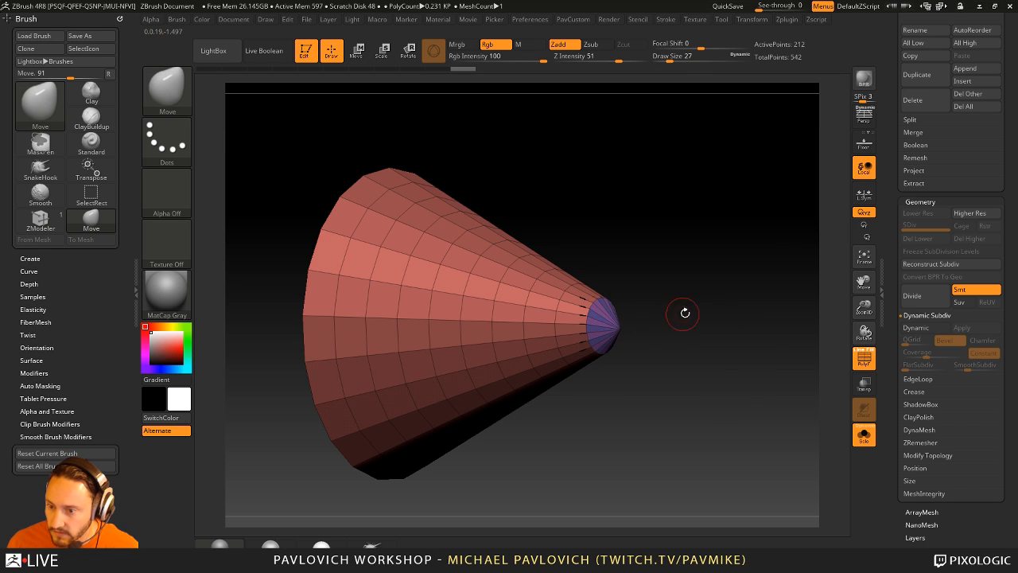
left_click_drag(681, 313, 636, 336)
key("ctrl")
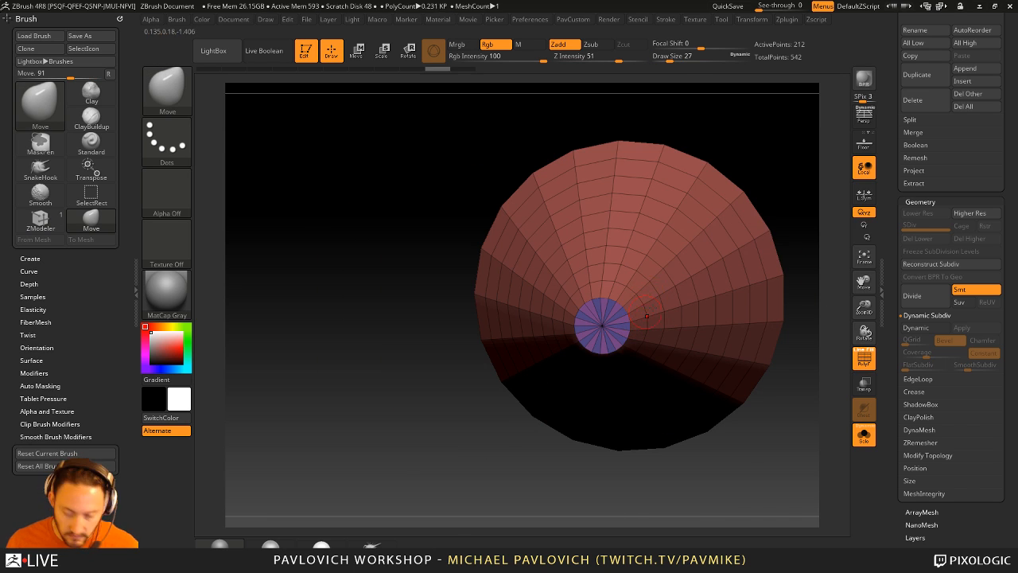
left_click_drag(502, 451, 652, 332)
left_click_drag(568, 302, 579, 310)
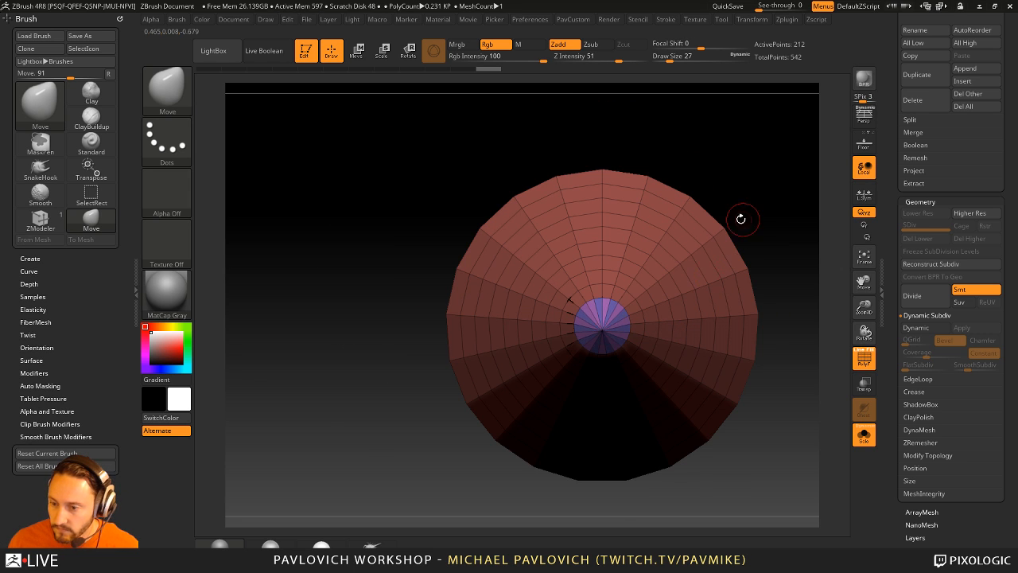
left_click_drag(740, 218, 751, 254)
key("ctrl+w")
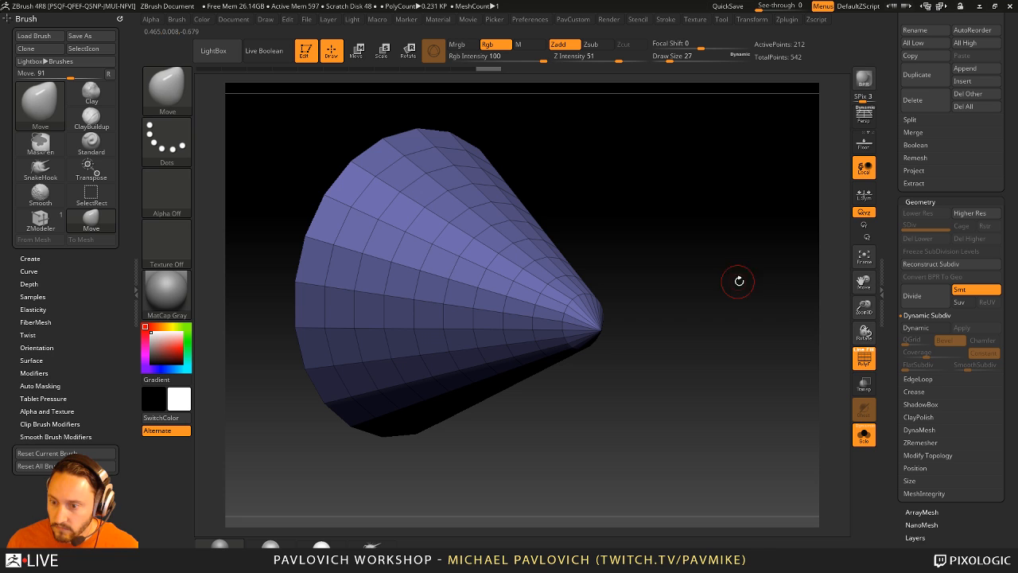
- Preview the cone with dynamic subdivision and no wireframe, and return to the unsmoothed wireframe display
key("d")
left_click(867, 360)
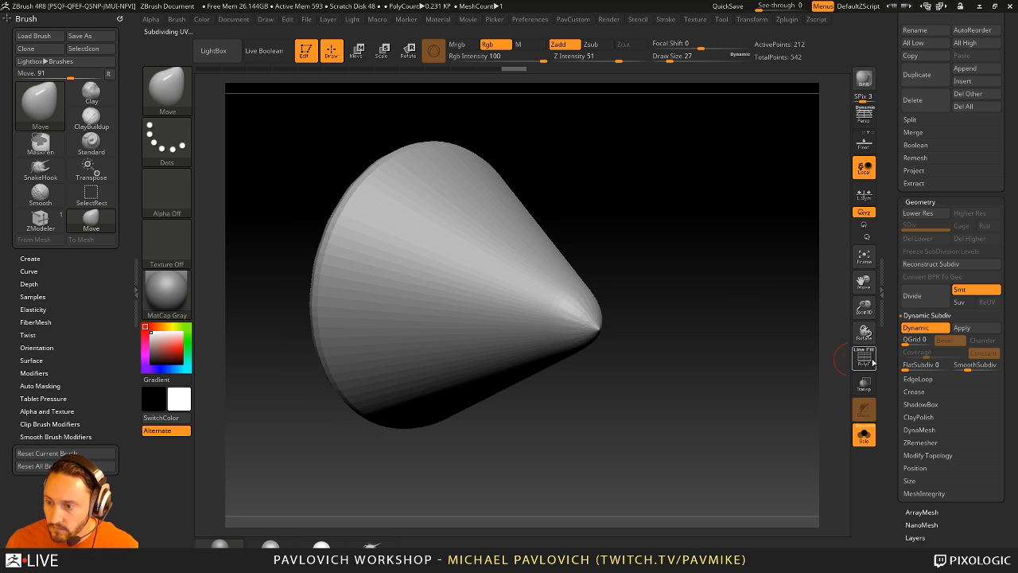
left_click(872, 362)
key("shift+d")
- Set the Move brush's draw size to 25 and try to adjust the cone's center tip point
left_click_drag(720, 268, 743, 289, "alt")
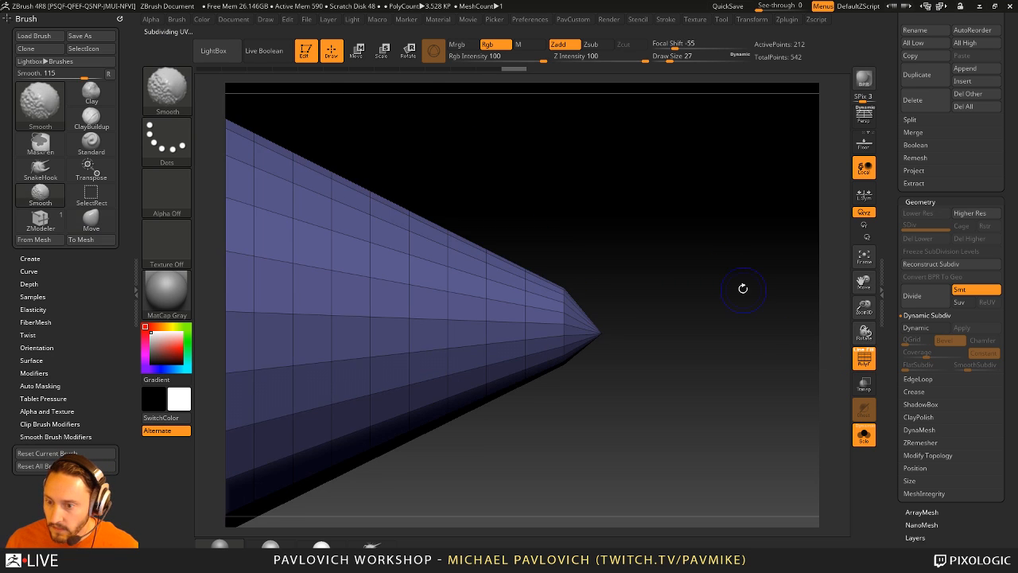
key("s")
left_click_drag(634, 332, 614, 329)
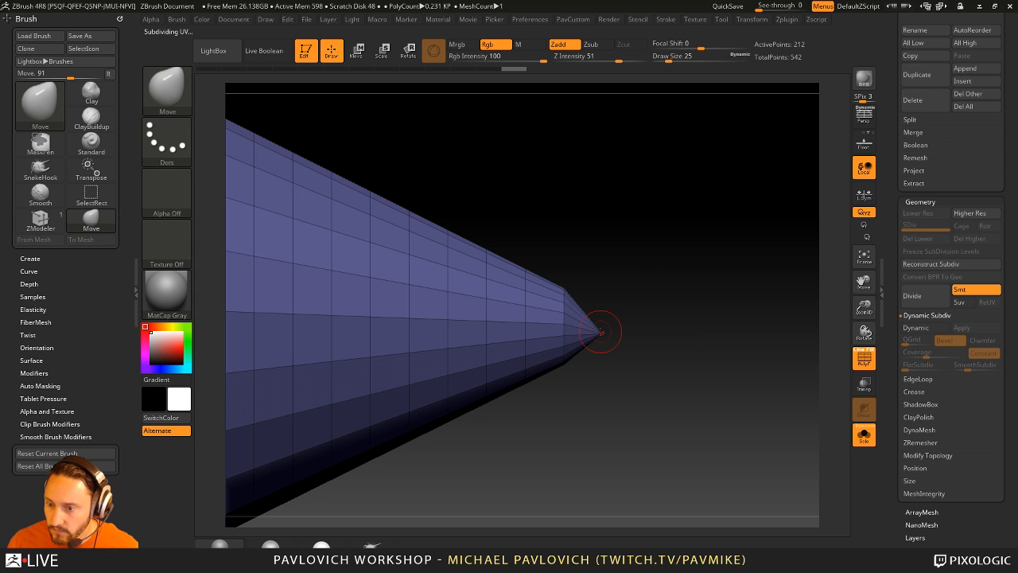
left_click_drag(625, 295, 740, 268)
- Replace the beak mesh with a Cylinder 3D primitive through the gizmo and increase its side and lengthwise divisions with its handles
key("f")
key("w")
left_click_drag(722, 332, 631, 240)
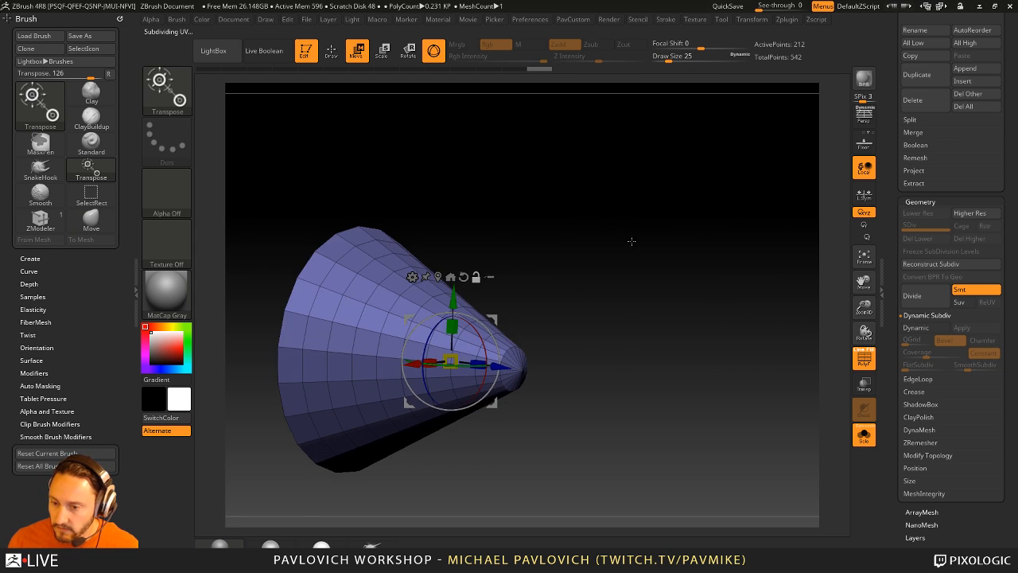
left_click(864, 357)
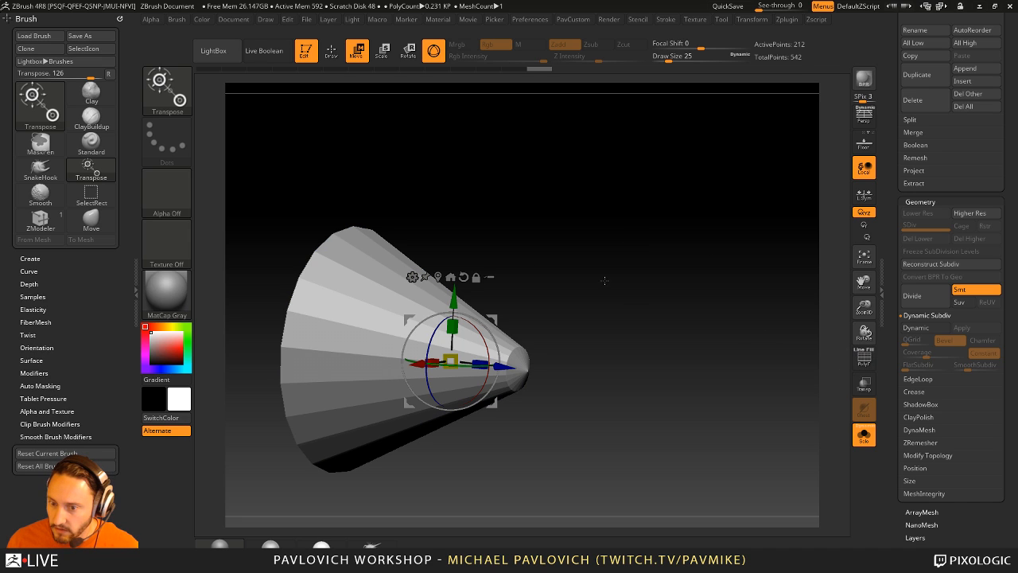
left_click(412, 276)
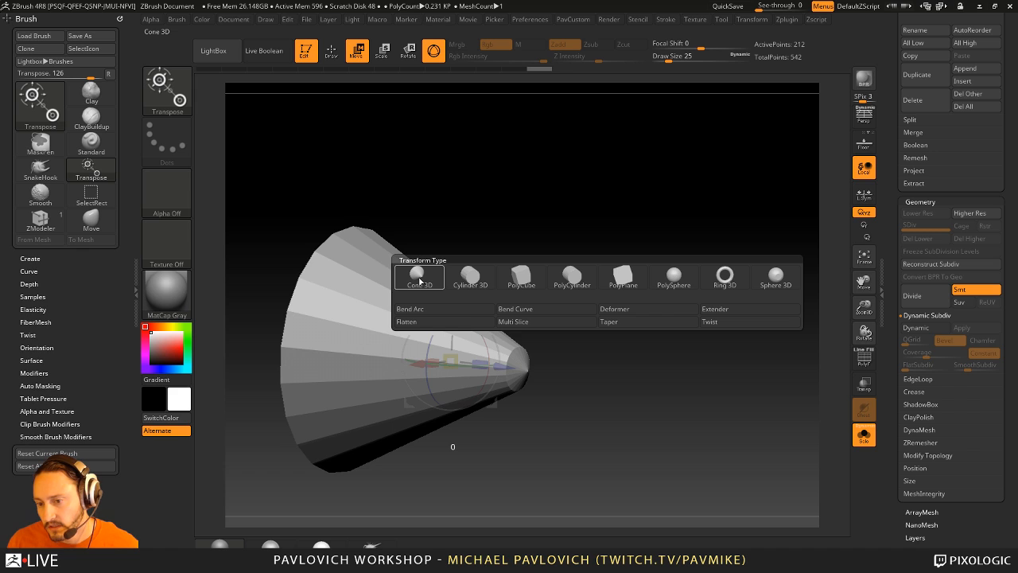
left_click(472, 280)
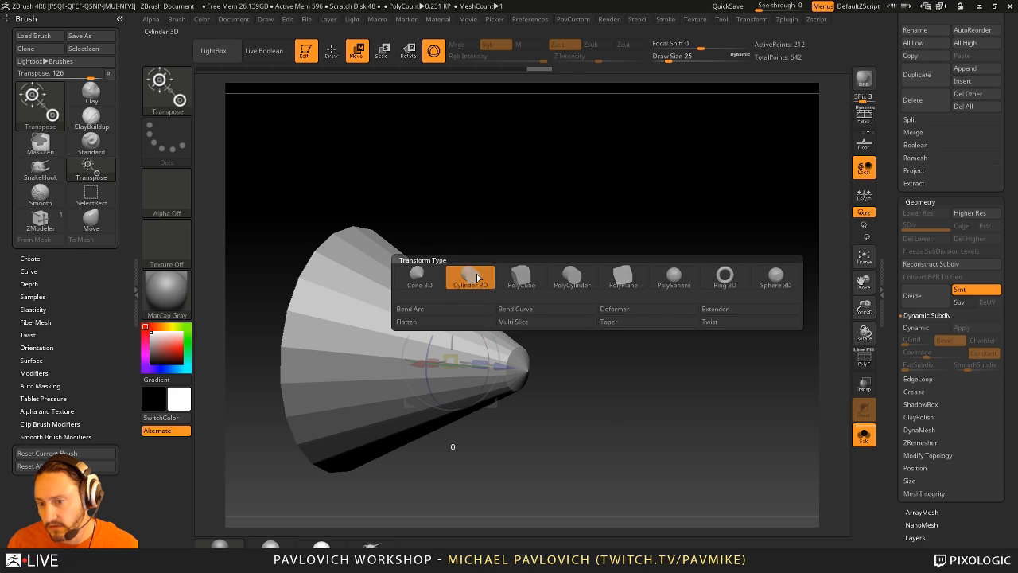
left_click(864, 358)
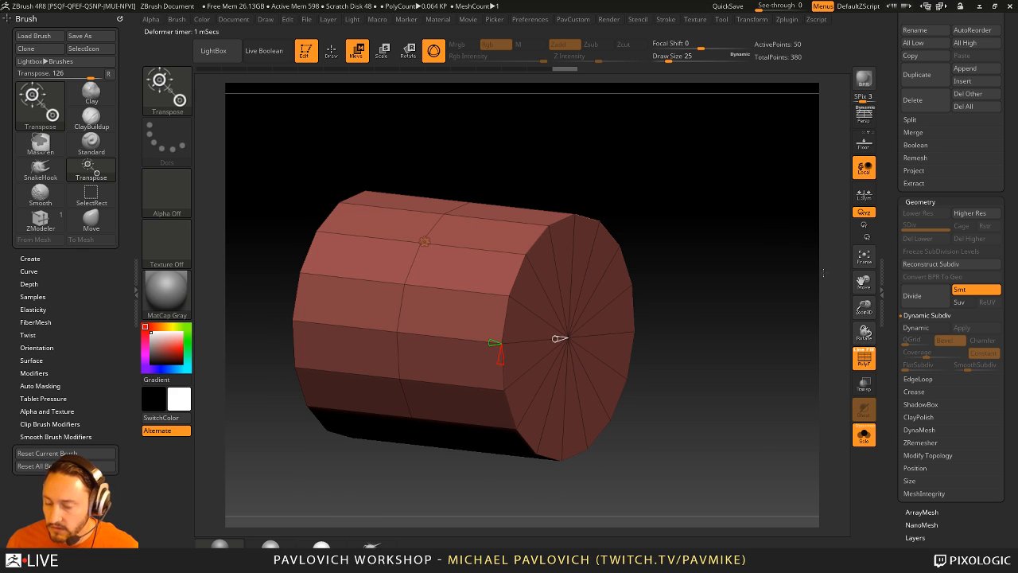
mouse_move(500, 357)
left_mouse_down()
mouse_move(500, 373)
mouse_move(500, 347)
mouse_move(480, 342)
mouse_move(490, 342)
left_mouse_up()
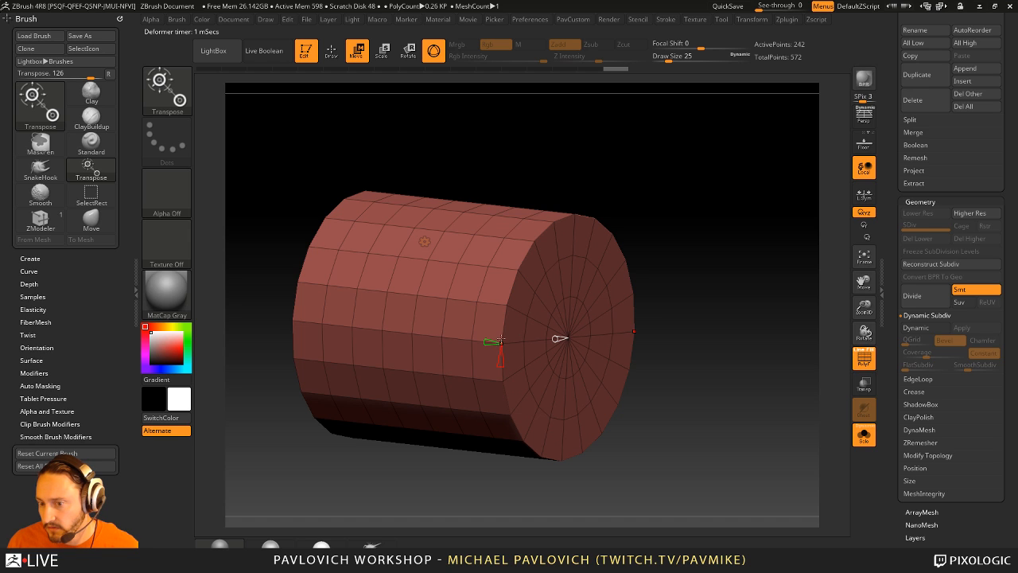
- Apply the Taper deformer to the cylinder and shape it into a curved beak narrowing to a small flat tip
left_click(424, 241)
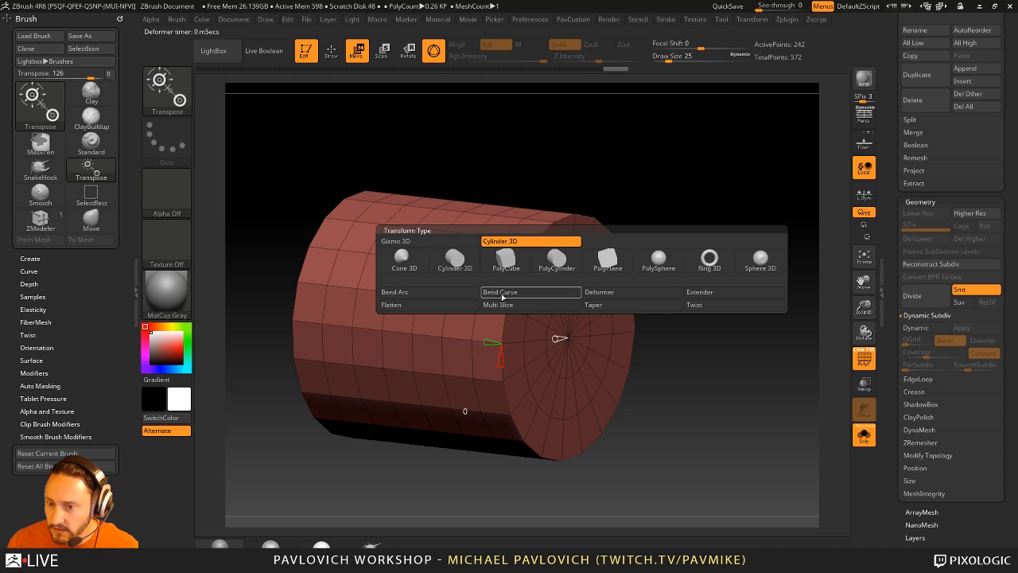
left_click(623, 309)
right_click_drag(699, 282, 619, 301, "ctrl")
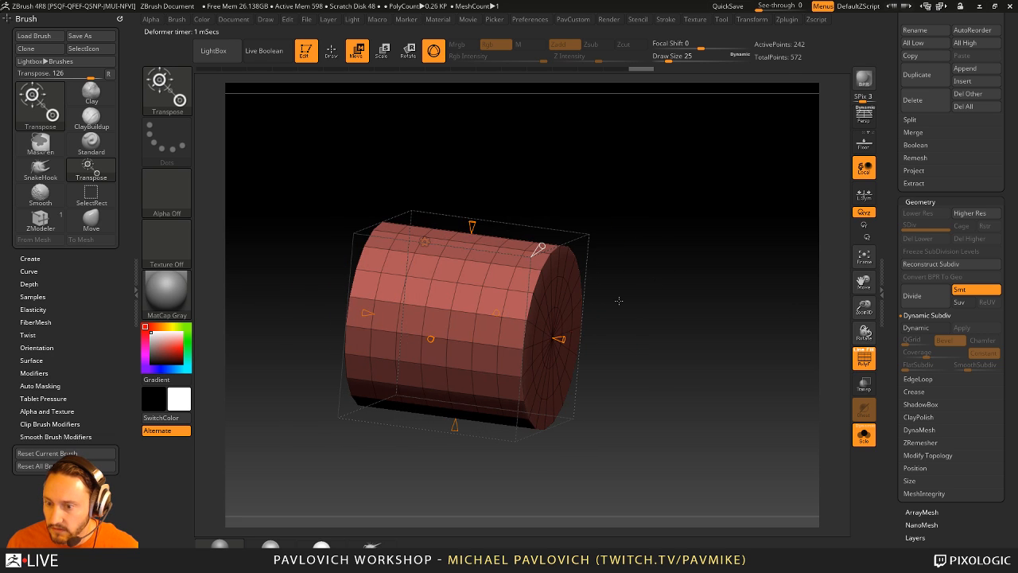
left_click_drag(561, 339, 535, 333)
left_click_drag(692, 316, 671, 317)
left_click_drag(677, 319, 644, 292)
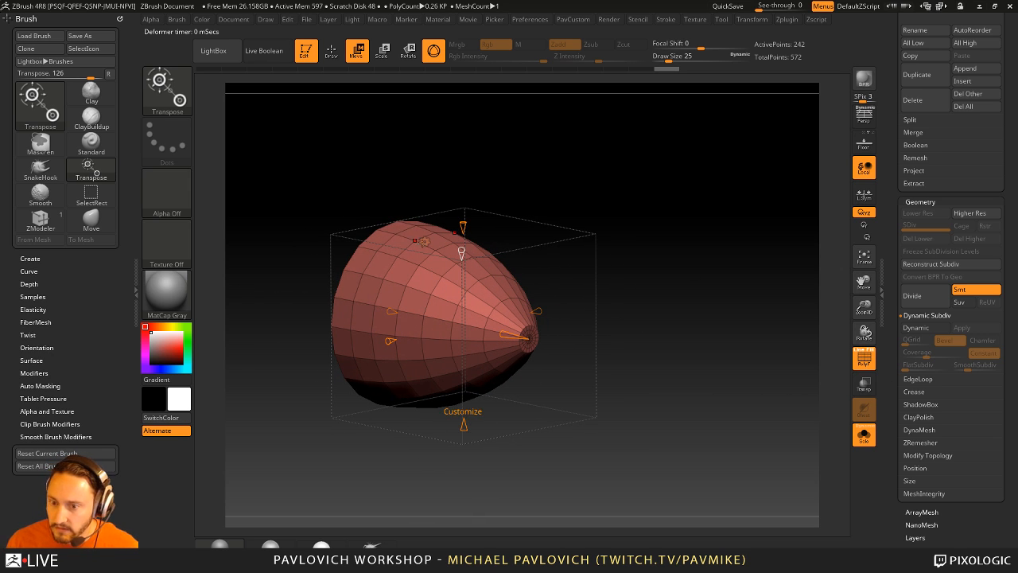
left_click(464, 424)
left_click(662, 245)
- Return to Draw mode, hide the end-cap polygons at the tapered tip, and delete the hidden geometry
right_click_drag(657, 218, 696, 299, "ctrl")
key("q")
mouse_move(696, 299)
left_mouse_down()
mouse_move(657, 291)
mouse_move(672, 293)
left_mouse_up()
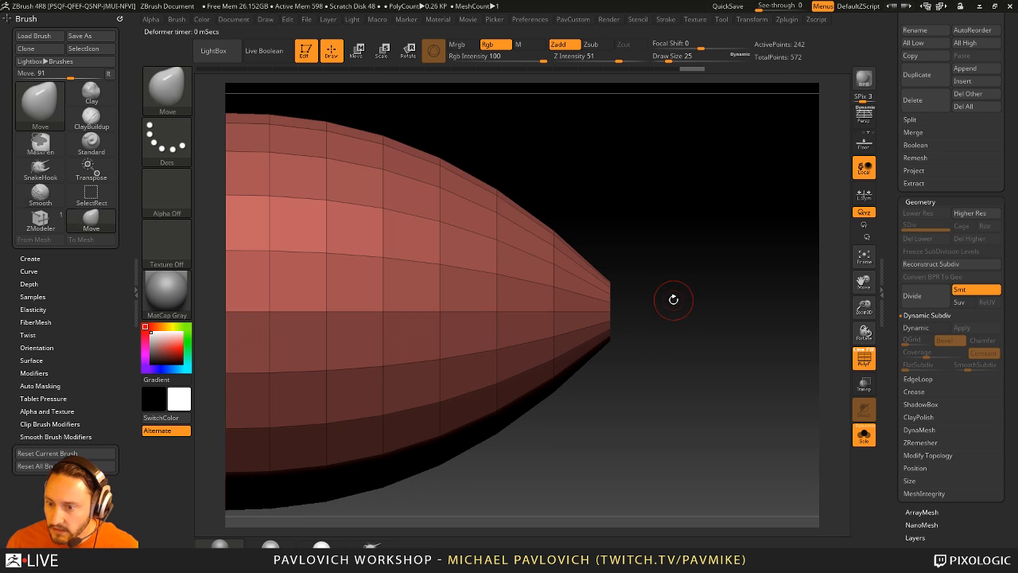
left_click_drag(660, 236, 602, 376, "ctrl+shift")
left_click_drag(656, 321, 703, 291, "ctrl+shift")
key("2")
left_click(694, 251)
- Close the tapered beak's open tip with ZModeler's Convex Hole target and assign the whole mesh to one polygroup
key("b")
key("z")
key("m")
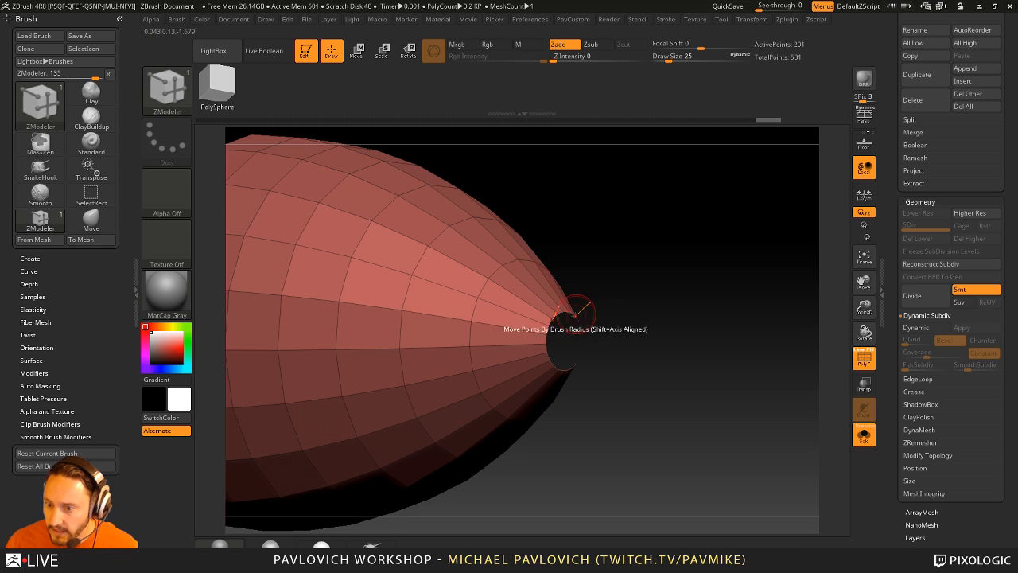
key("space")
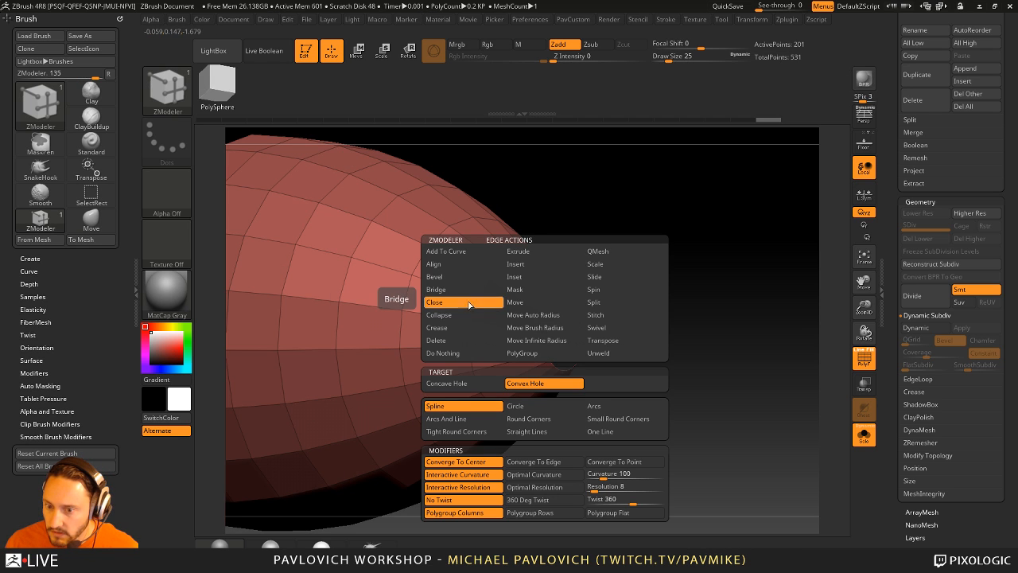
left_click(475, 387)
left_click(553, 326)
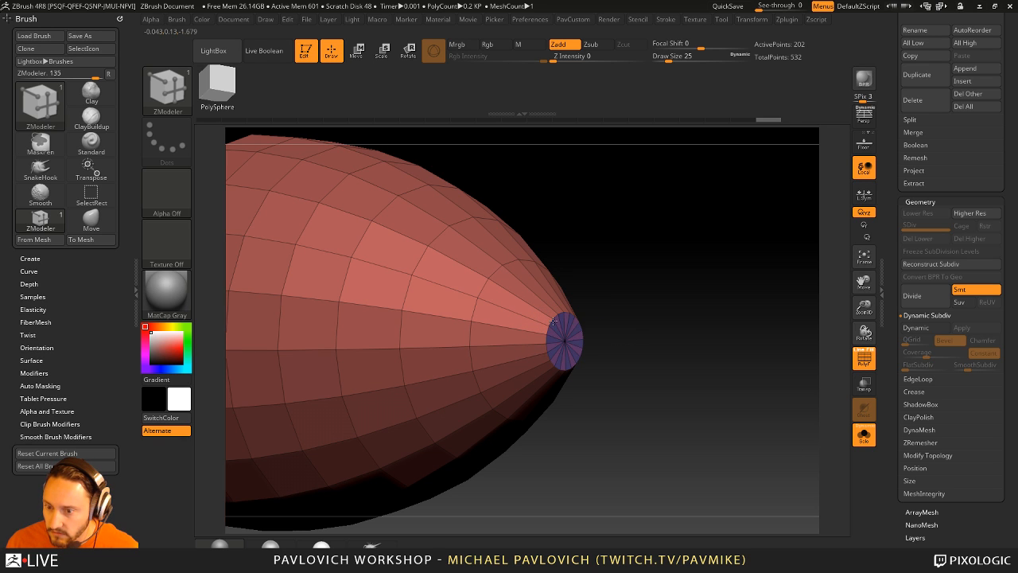
key("ctrl")
key("ctrl+w")
mouse_move(688, 300)
right_mouse_down("ctrl")
mouse_move(666, 276)
mouse_move(708, 299)
right_mouse_up("ctrl")
key("2")
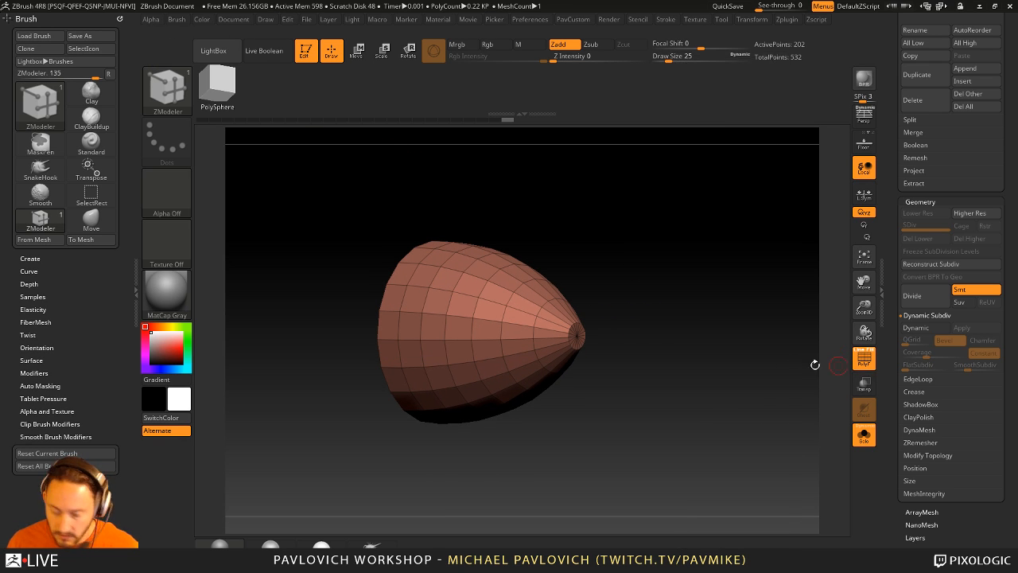
- Check the tapered beak's smoothing with dynamic subdivision and the wireframe hidden, and restore the low-poly wireframe display
key("d")
left_click(866, 361)
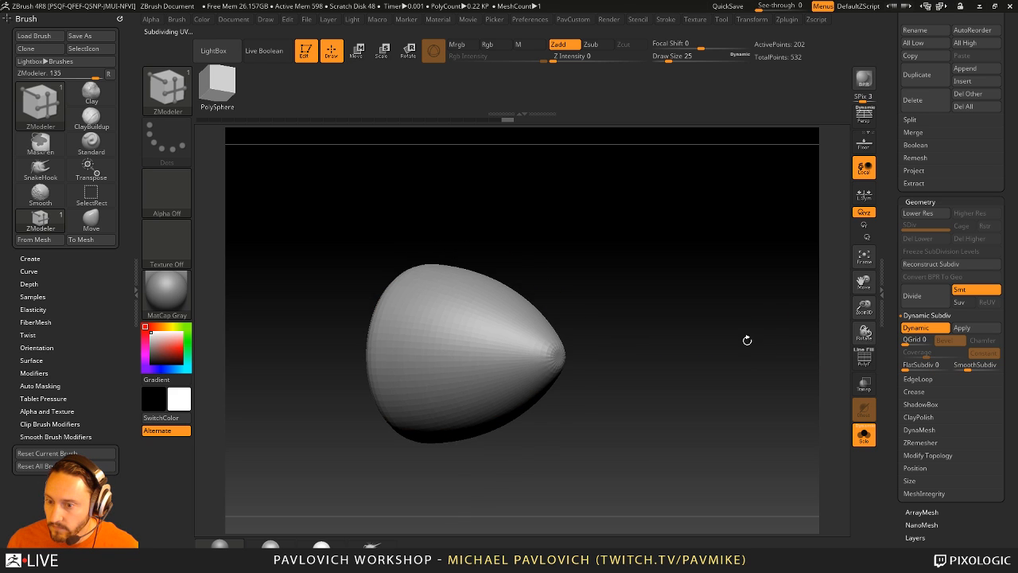
right_click_drag(748, 338, 791, 394, "ctrl")
key("shift+d")
left_click(864, 360)
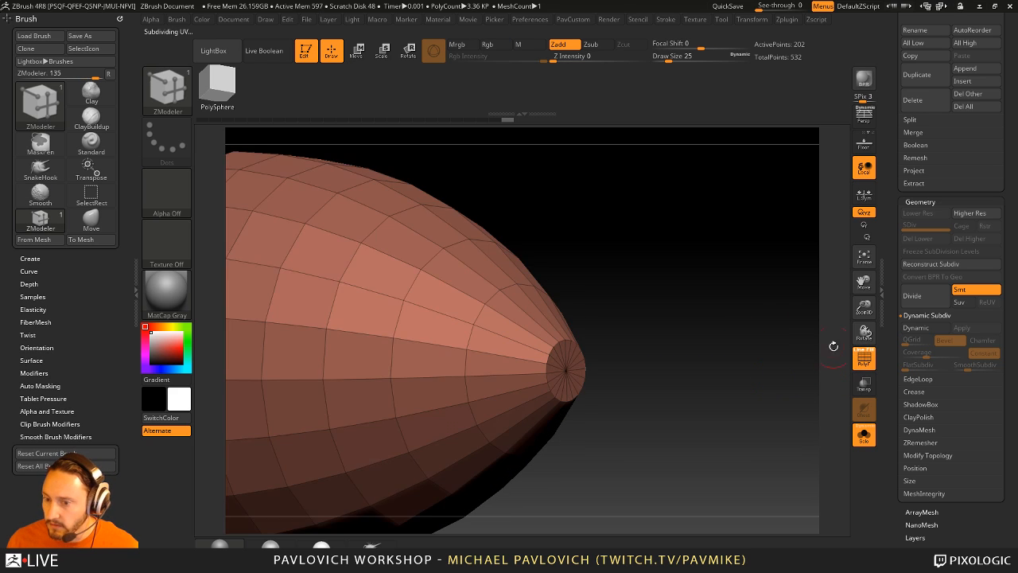
- Insert a single edge loop near the beak's tip with ZModeler's Insert edge action
right_click_drag(832, 346, 623, 351, "ctrl")
key("space")
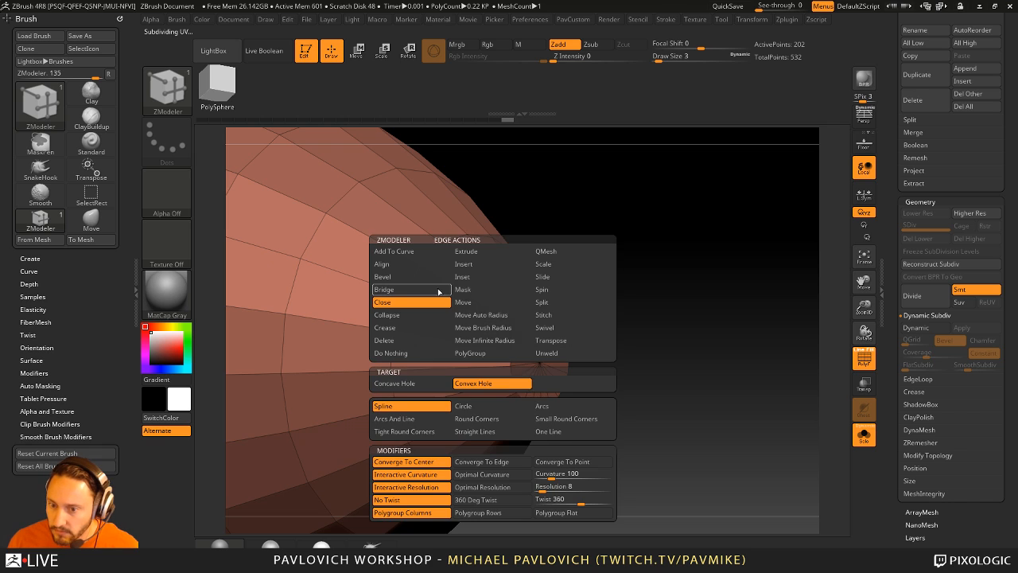
left_click(482, 265)
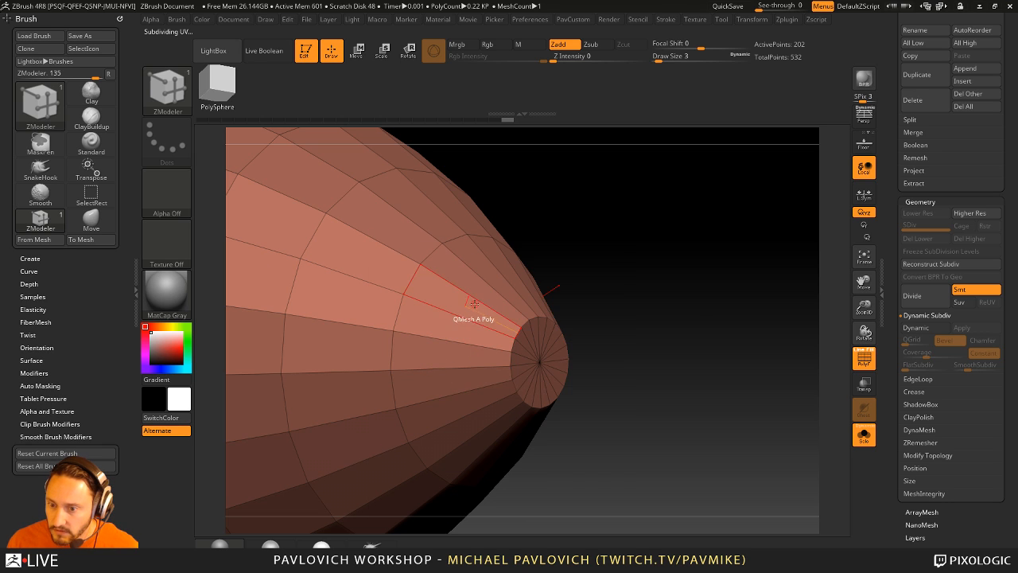
key("space")
left_click(470, 384)
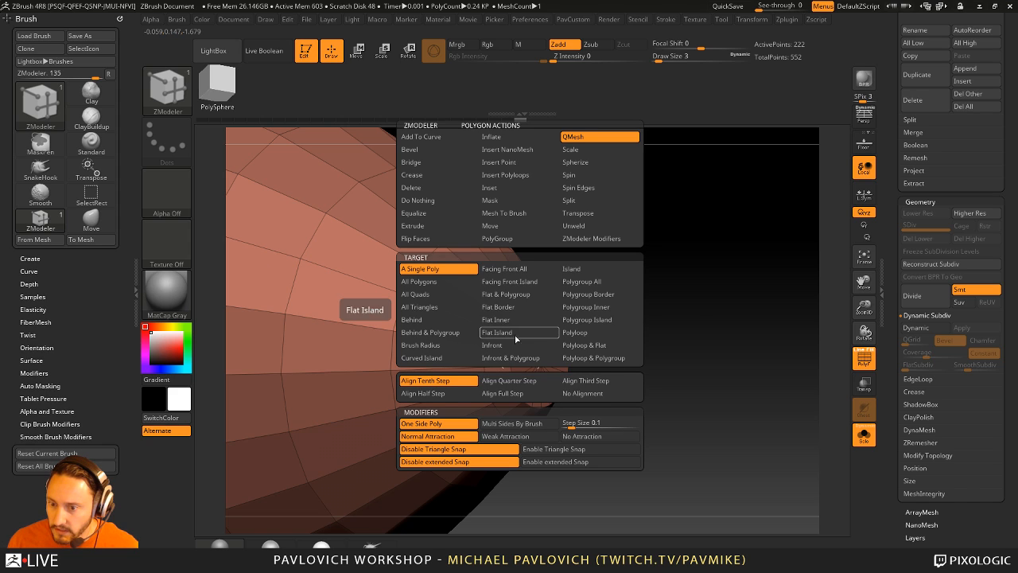
- Inset the beak's flat tip cap using ZModeler's Inset polygon action with the Flat Island target and Inset Region modifier
key("space")
left_click(506, 188)
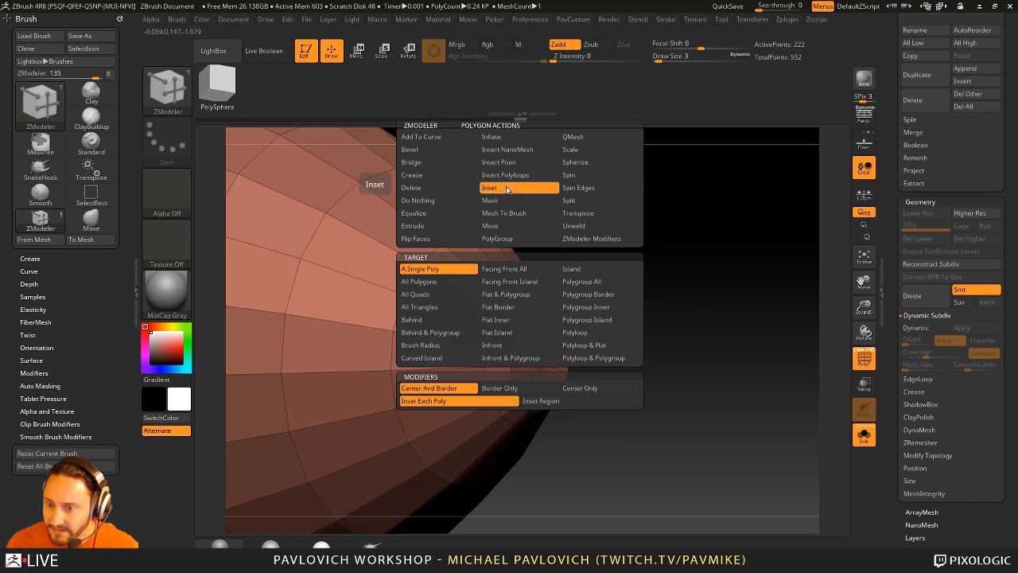
left_click(500, 333)
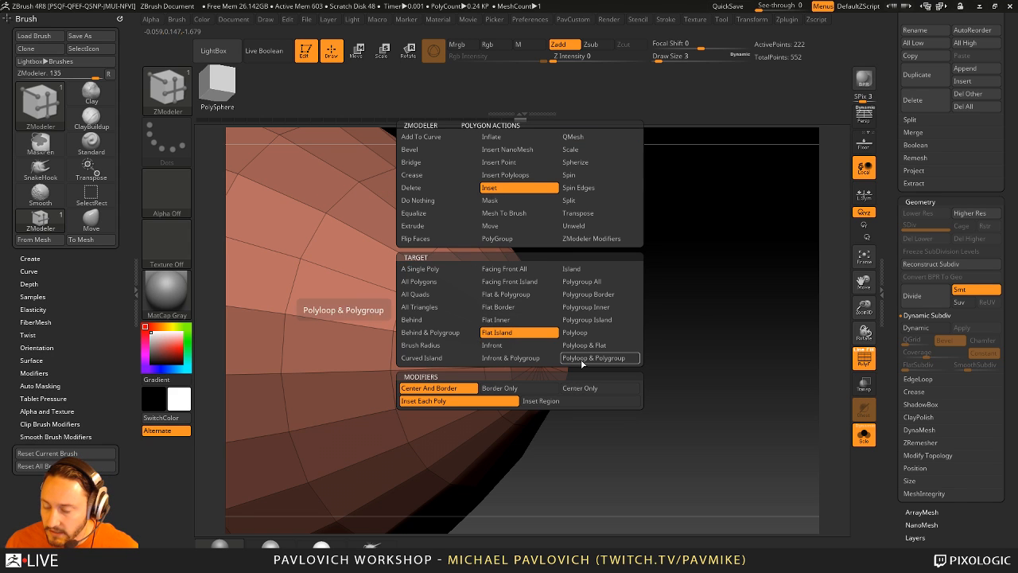
left_click(541, 401)
left_click(532, 359)
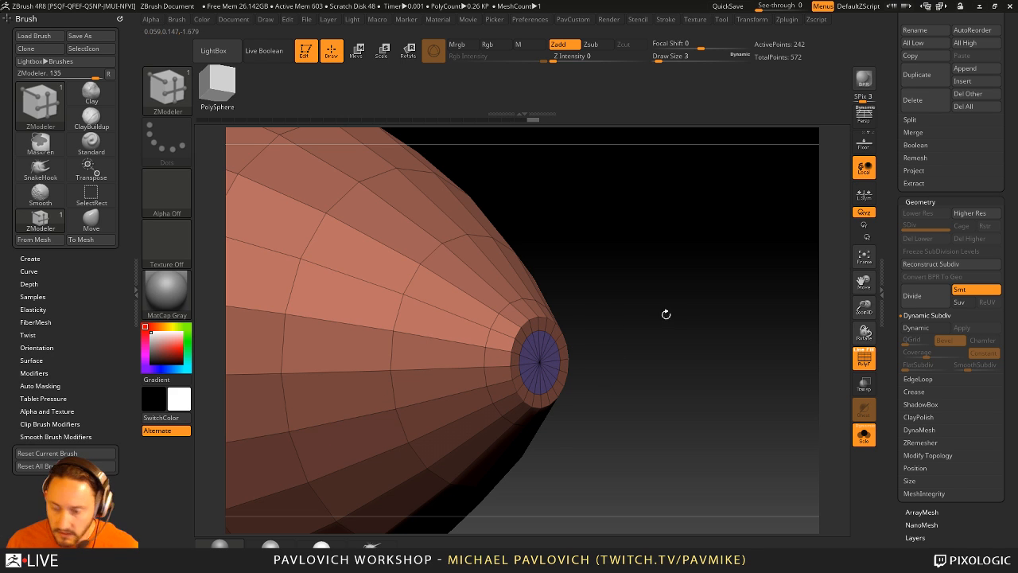
- Assign the beak to one polygroup, enable dynamic subdivision, and hide the wireframe to show the whole smoothed shape
key("d")
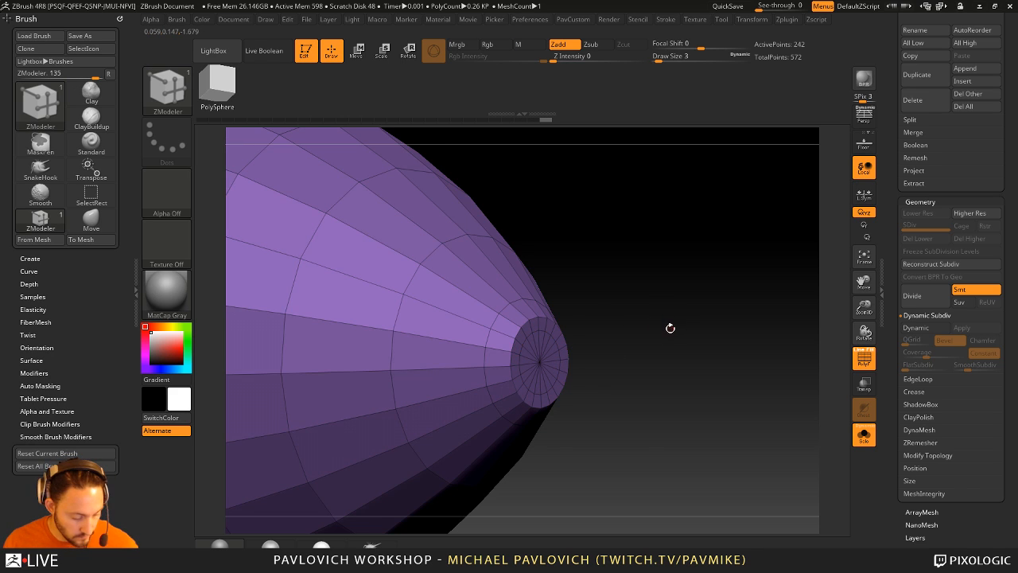
left_click(869, 362)
left_click_drag(755, 387, 660, 304, "alt")
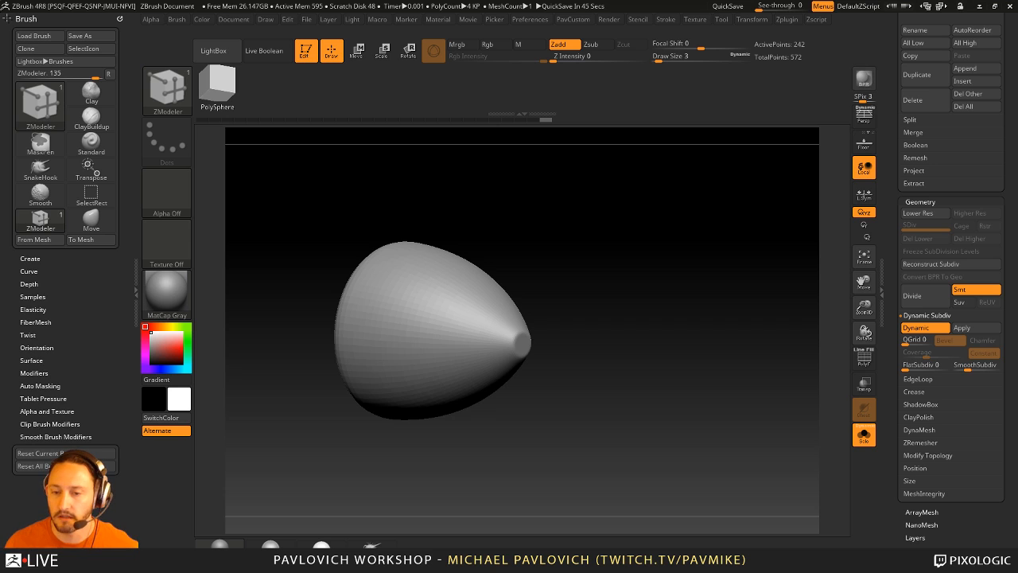
- Leave edit mode on the beak and clear the canvas
left_click_drag(589, 235, 572, 226)
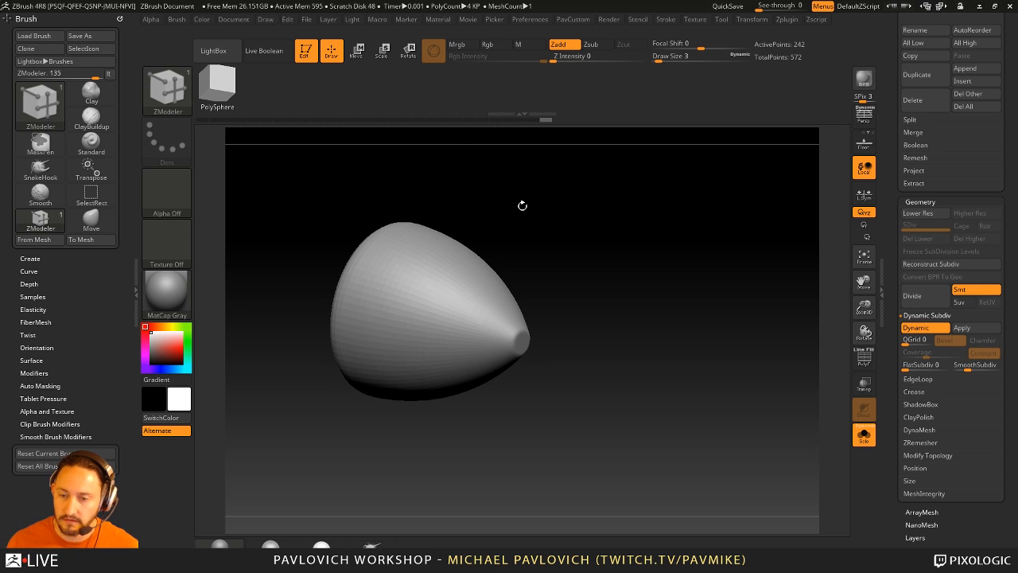
left_click(304, 51)
key("ctrl+n")
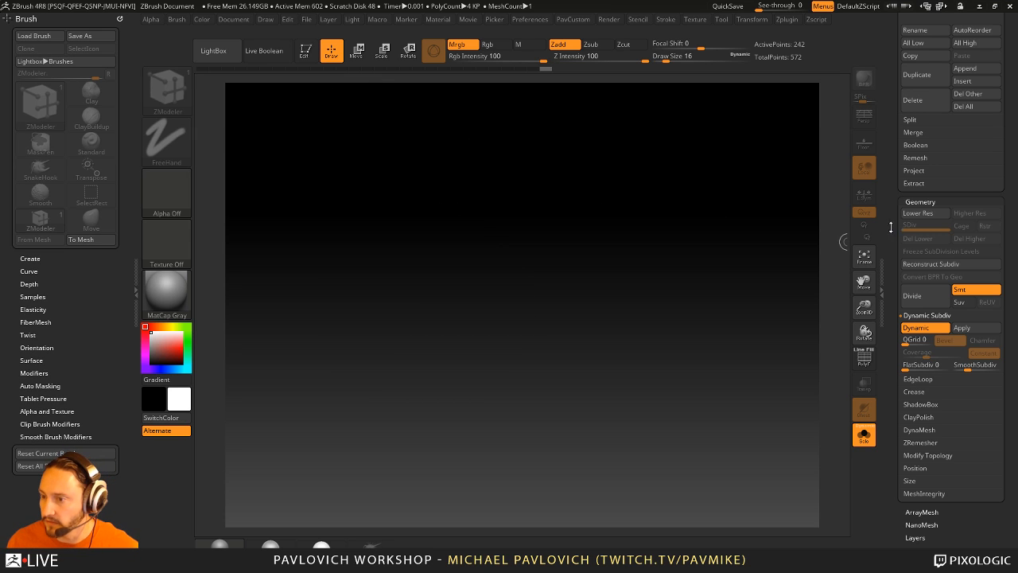
- Choose the Plane3D primitive as the current tool and draw a large, slightly rotated plane on the canvas
left_click_drag(890, 227, 895, 443)
left_click(965, 154)
left_click(926, 146)
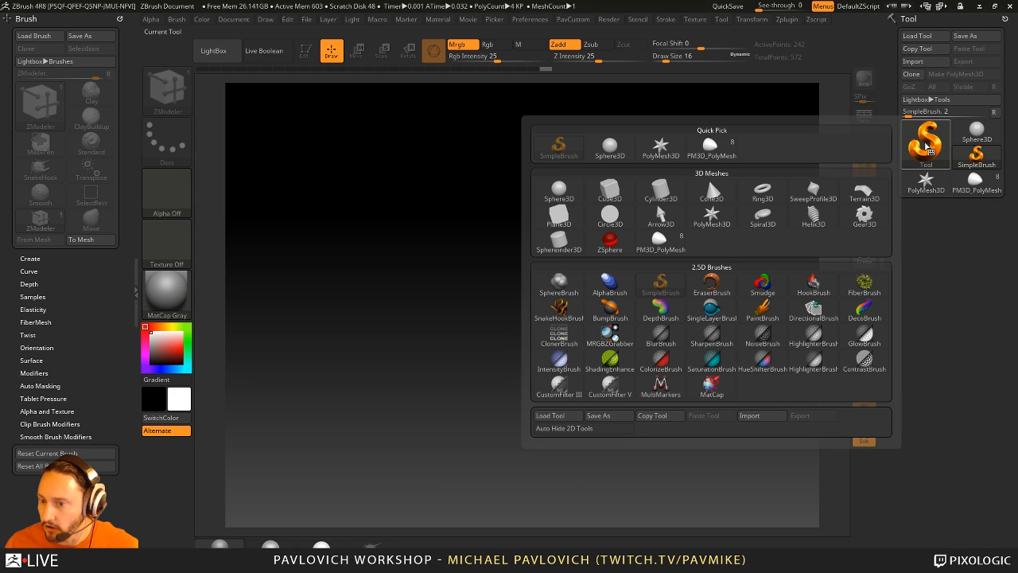
left_click(559, 215)
left_click_drag(479, 311, 329, 143)
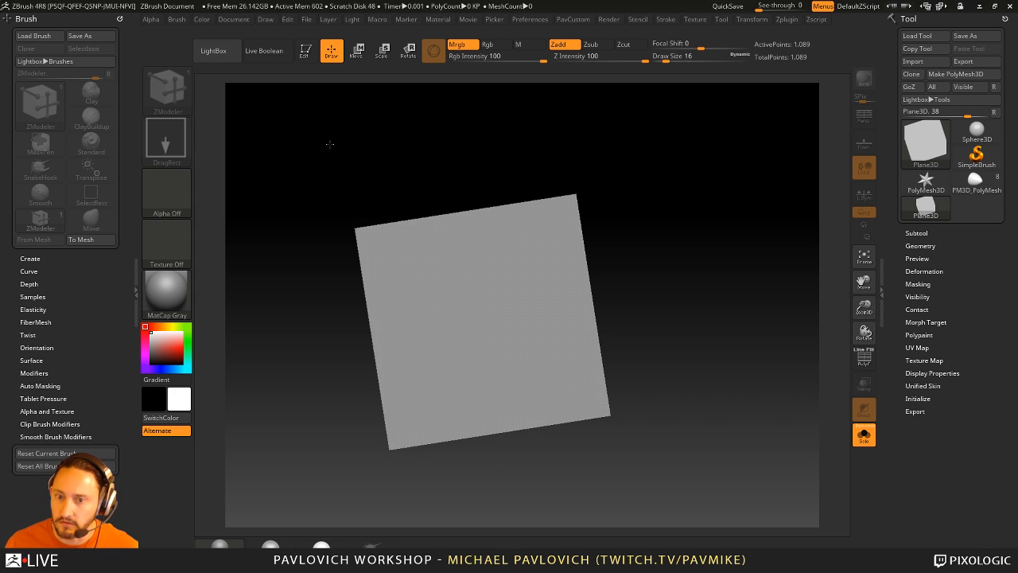
- Enter edit mode on the plane, show its wireframe, and convert it to a PolyMesh3D
left_click(306, 51)
left_click(864, 358)
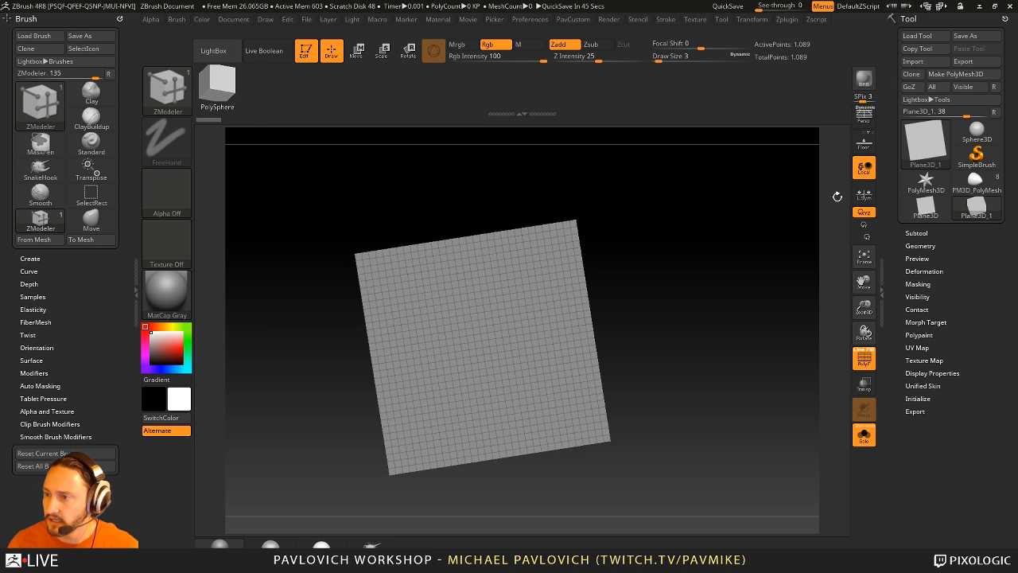
left_click(955, 73)
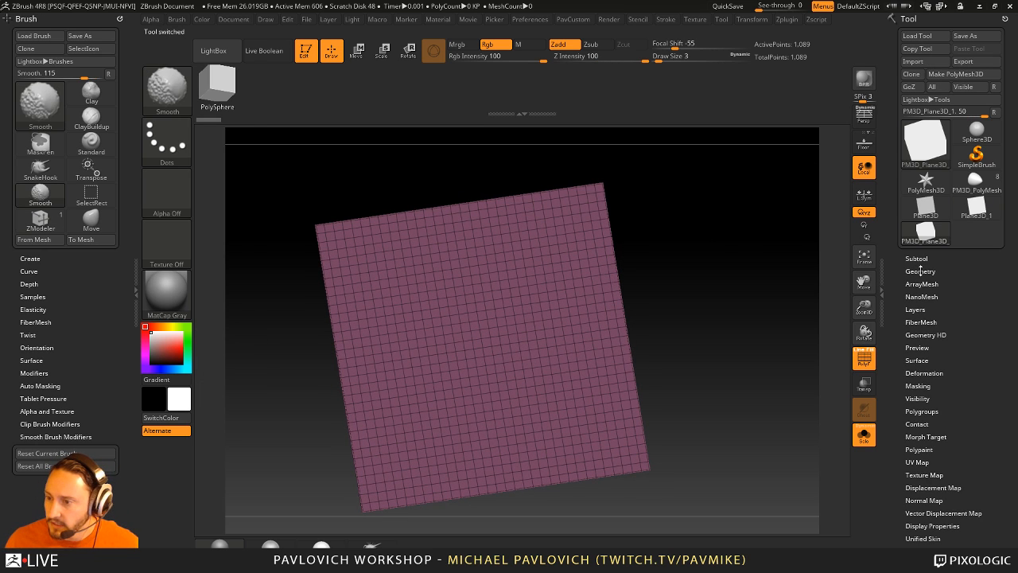
- Reconstruct the plane's lower subdivision levels down to an 8 by 8 grid and delete the higher levels
left_click(916, 259)
left_click_drag(901, 230, 900, 165)
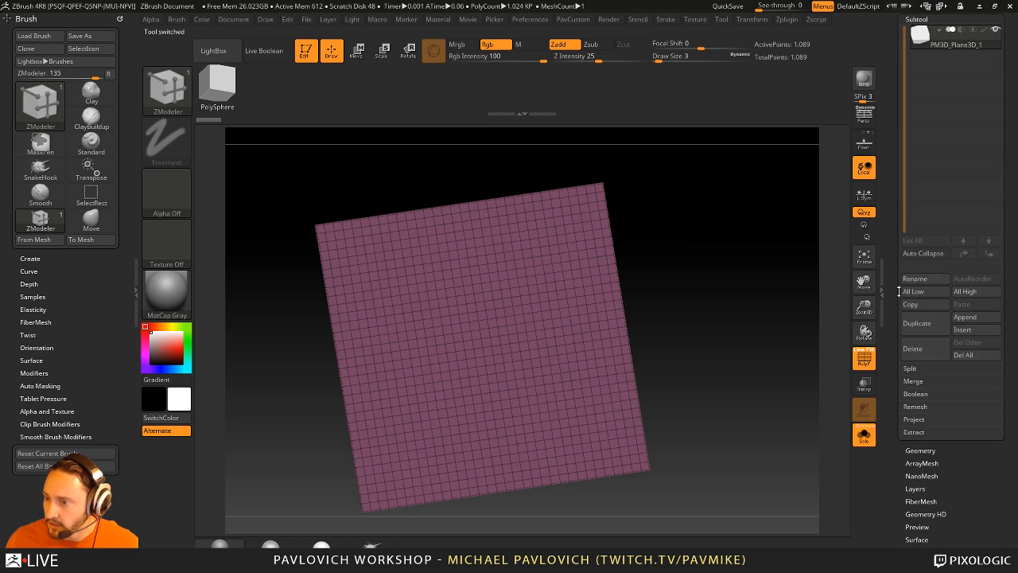
left_click_drag(899, 290, 897, 241)
left_click(911, 298, "shift")
left_click(926, 300)
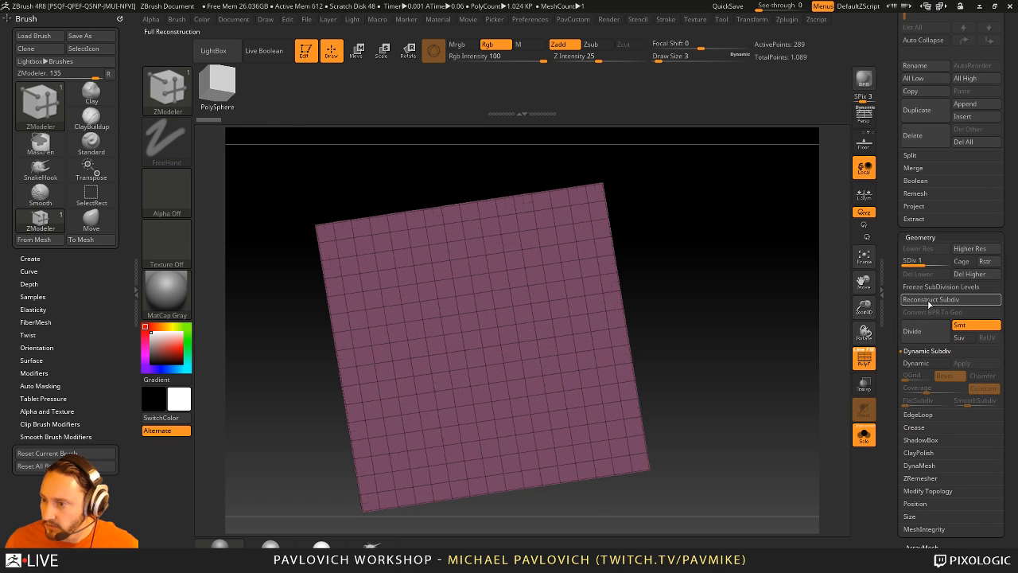
left_click(916, 261)
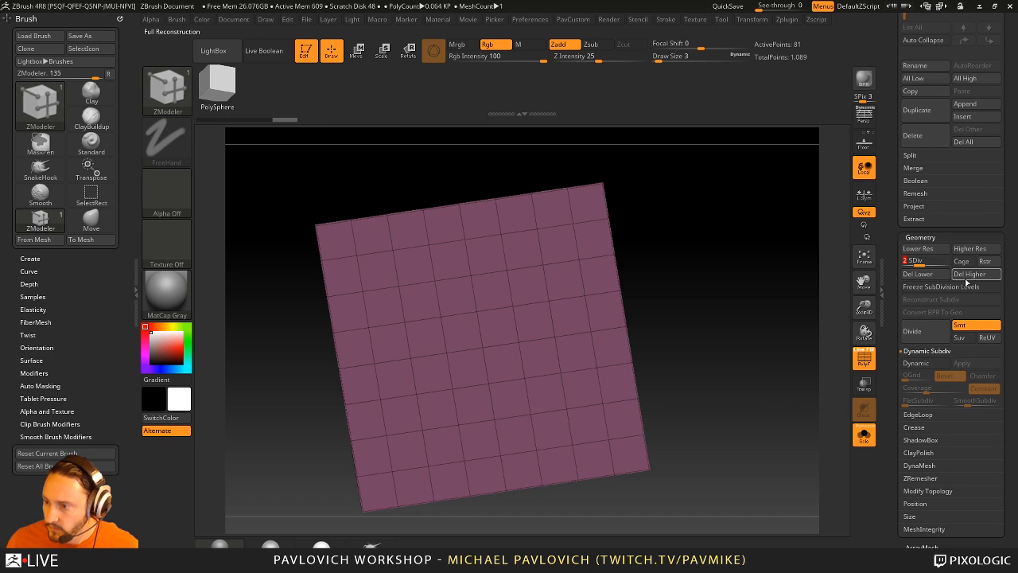
left_click(968, 275)
left_click(936, 275)
- Square the view to the plane and set ZModeler's polygon action to Insert NanoMesh with the Polygroup All target
mouse_move(760, 296)
left_mouse_down("shift")
mouse_move(716, 302)
mouse_move(751, 300)
left_mouse_up("shift")
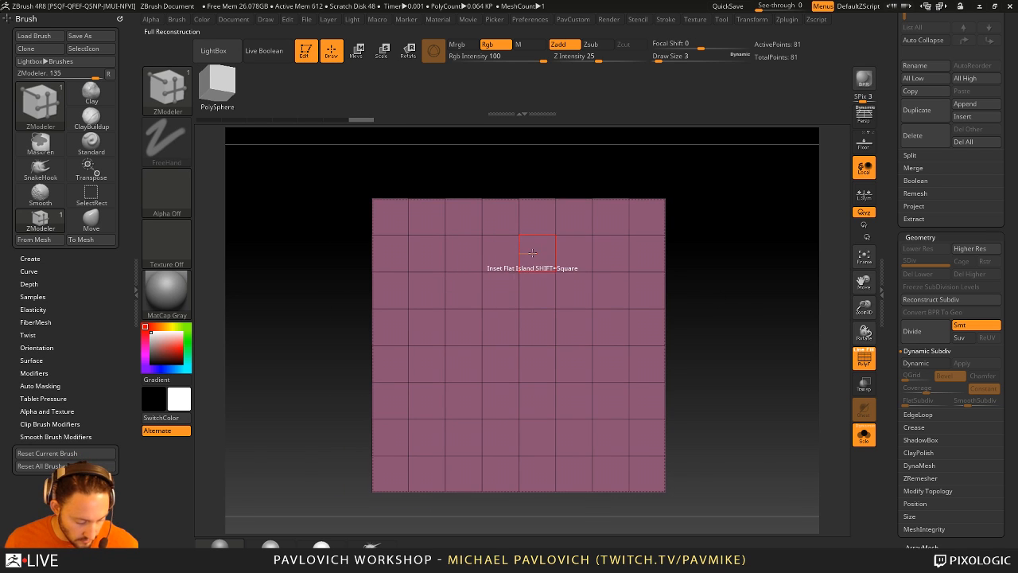
key("space")
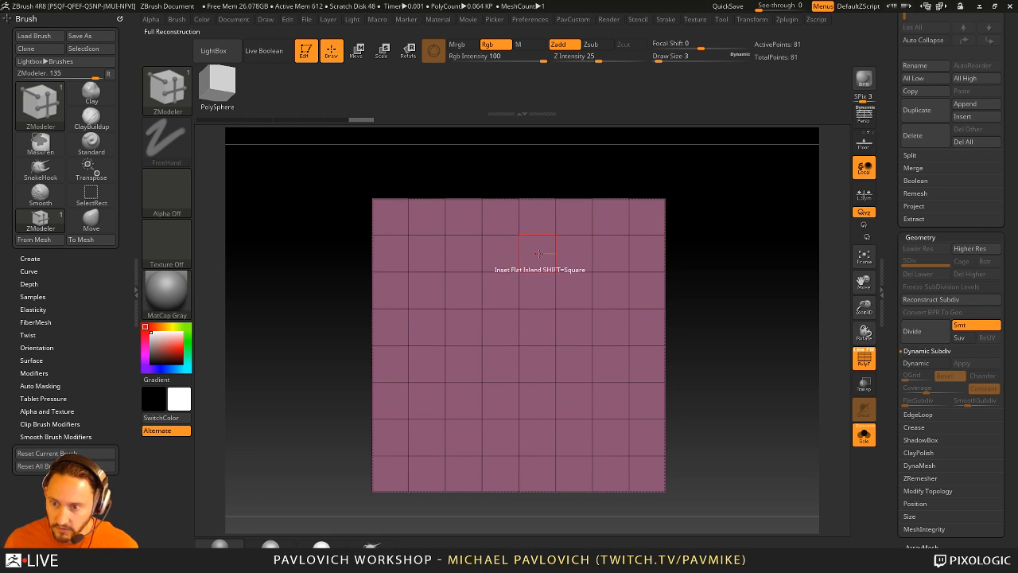
key("space")
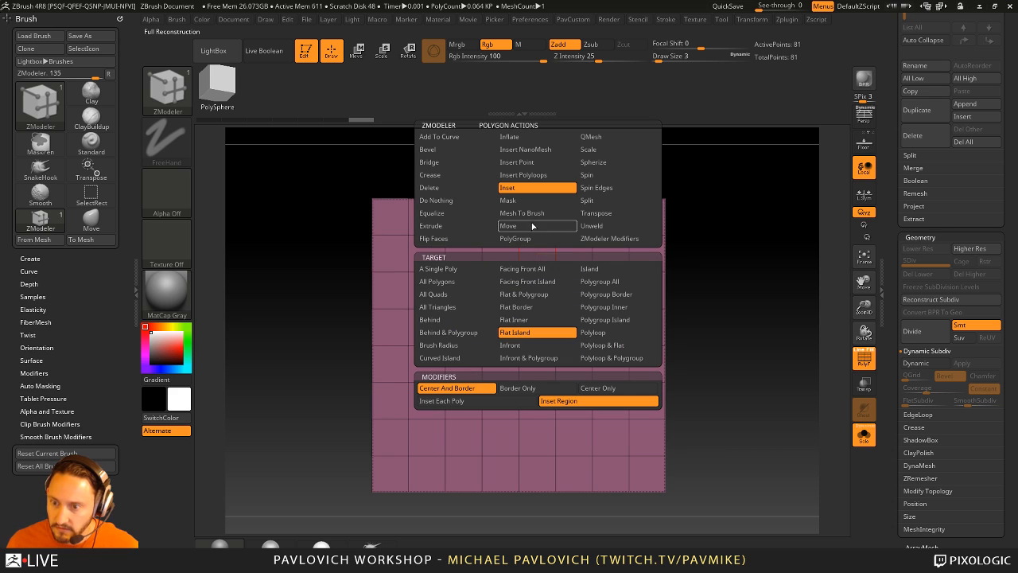
left_click(524, 149)
left_click(599, 281)
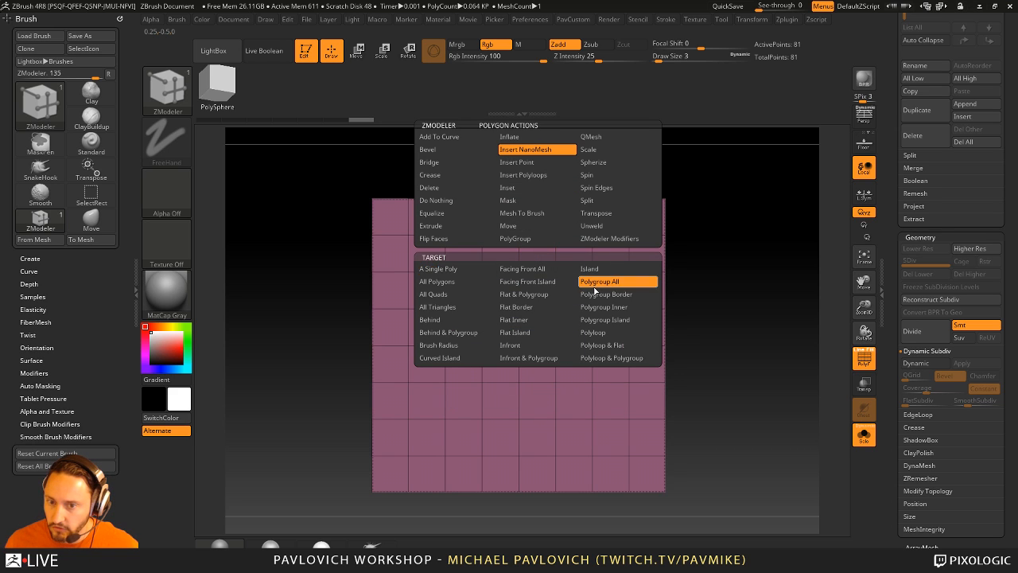
- Try inserting the default mesh as a NanoMesh across the plane's polygroup, and undo the insertion
left_click(567, 254)
mouse_move(739, 278)
left_mouse_down()
mouse_move(768, 298)
mouse_move(737, 288)
left_mouse_up()
key("ctrl+z")
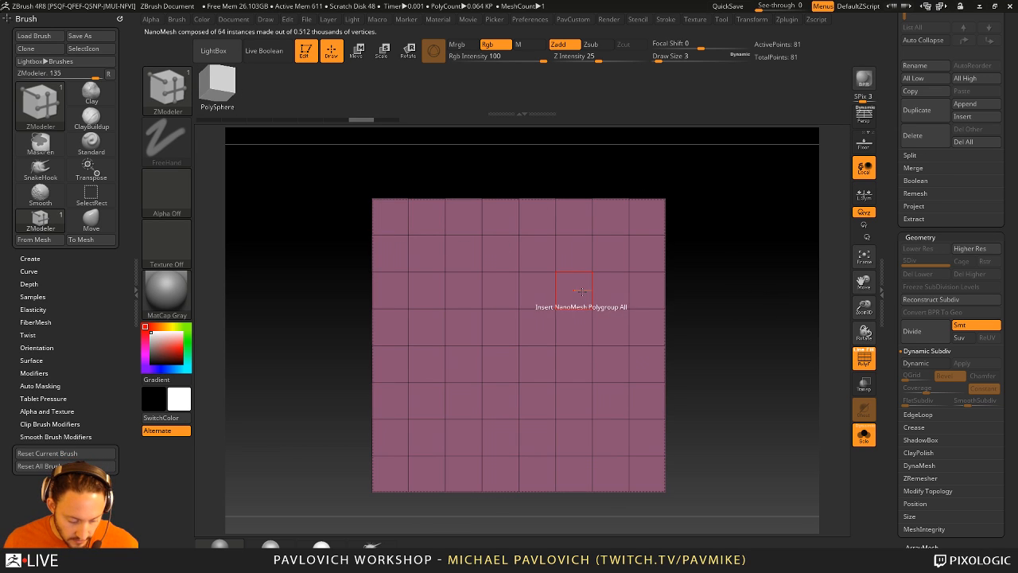
- Choose the beak PM3D_PolyMesh tool as ZModeler's insert mesh
key("m")
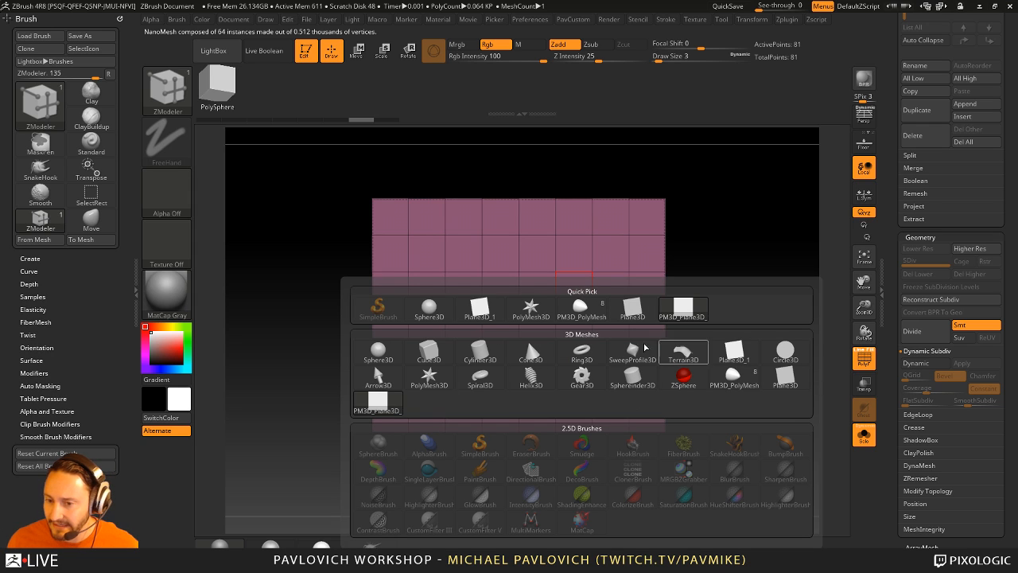
mouse_move(785, 378)
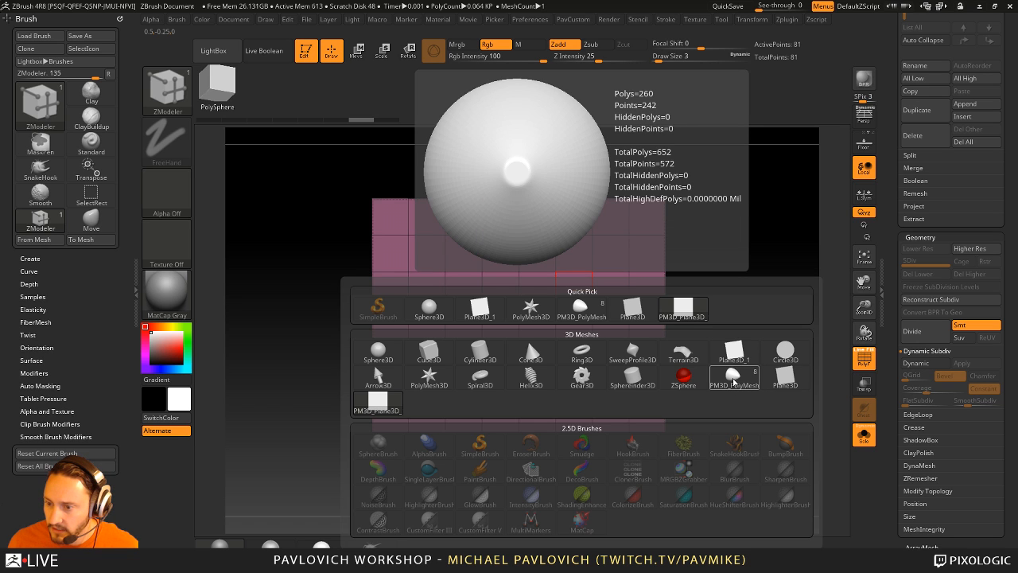
left_click(733, 373)
- Insert the beak as a NanoMesh on every polygon of the plane and inspect the instances from an angle
left_click(581, 254)
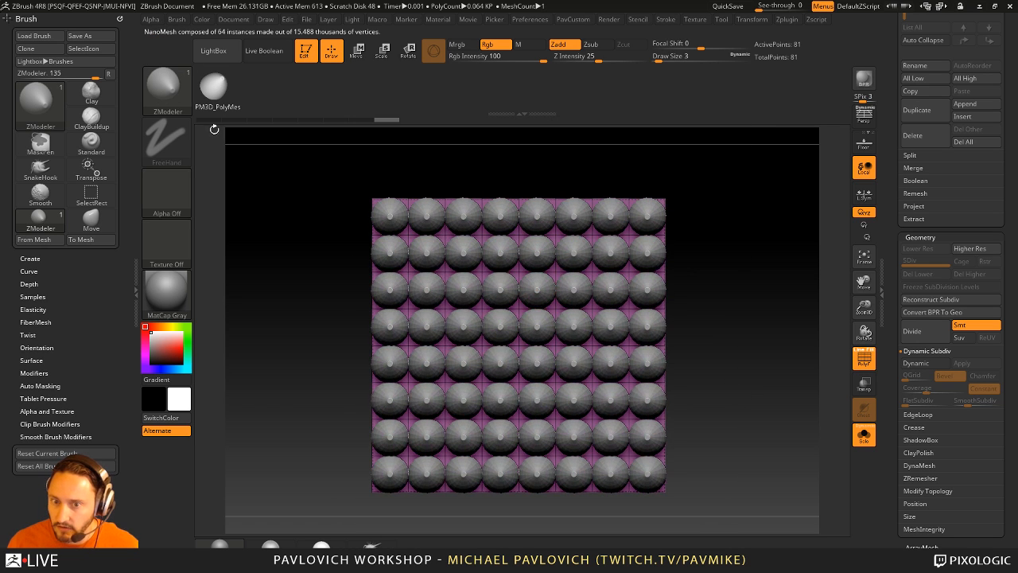
left_click_drag(273, 167, 288, 185)
left_click_drag(719, 273, 740, 292)
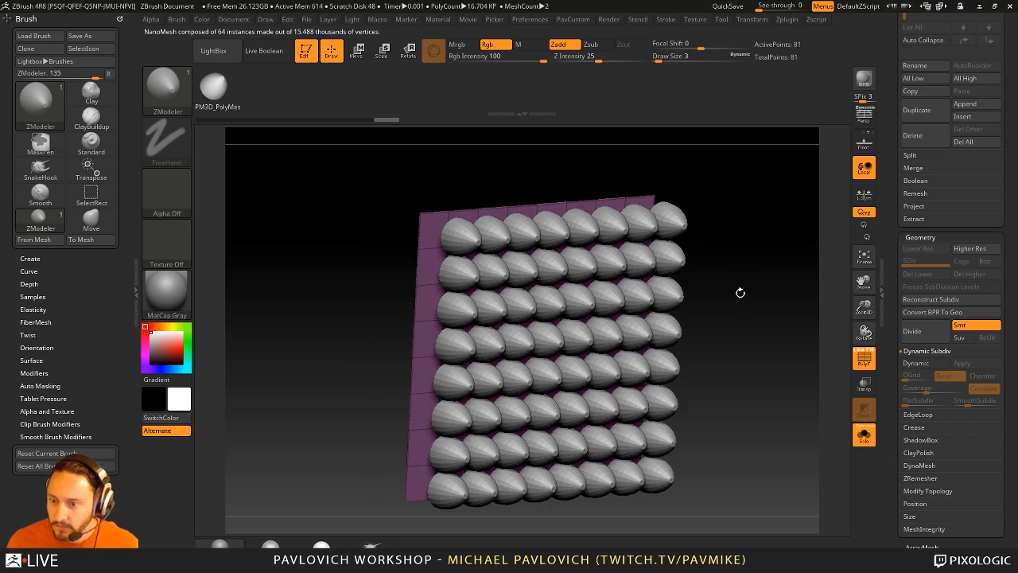
- Undo the beak NanoMesh, reinsert it with smaller instances across the plane, and undo that insertion too
key("ctrl+z")
left_click_drag(605, 248, 630, 262)
left_click_drag(766, 318, 754, 311)
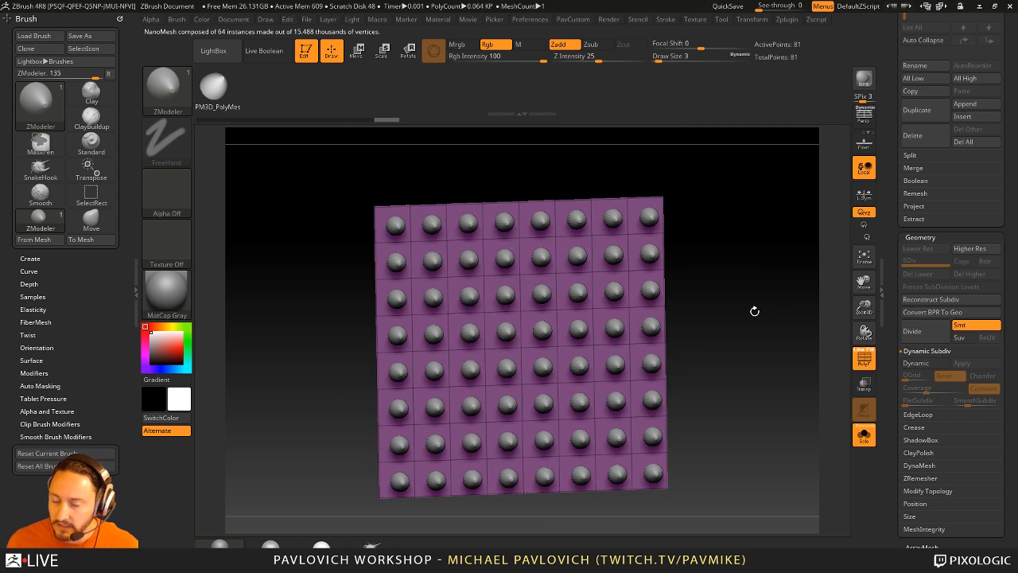
key("ctrl+z")
- Select the IMM Basic brush and create a NanoMesh brush from its eight meshes
left_click(30, 258)
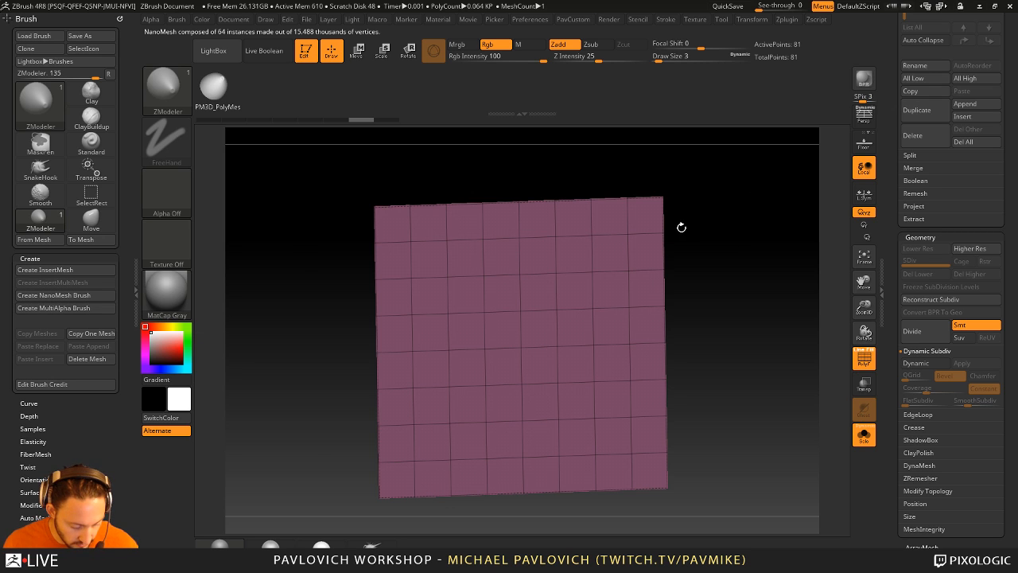
key("b")
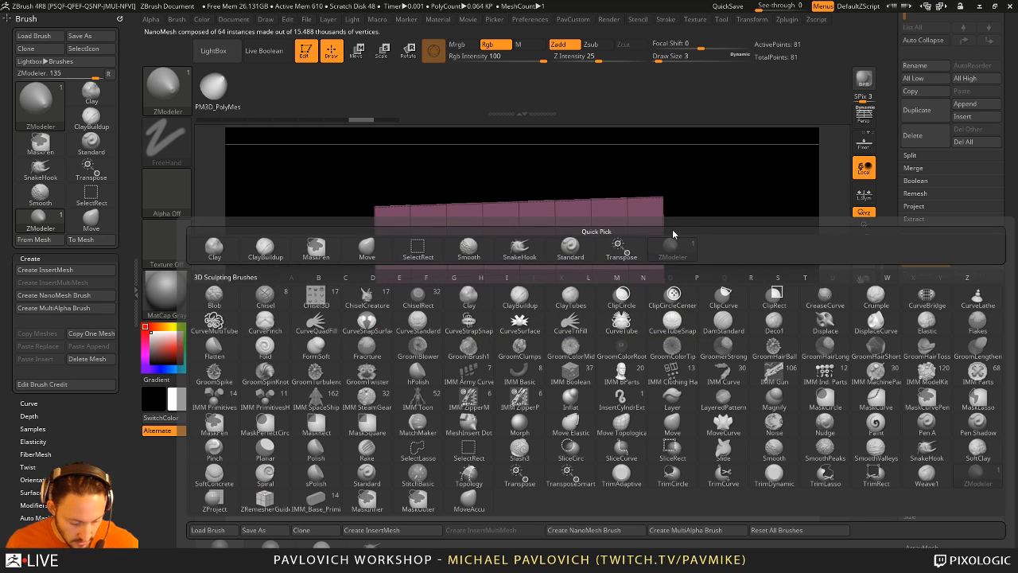
key("i")
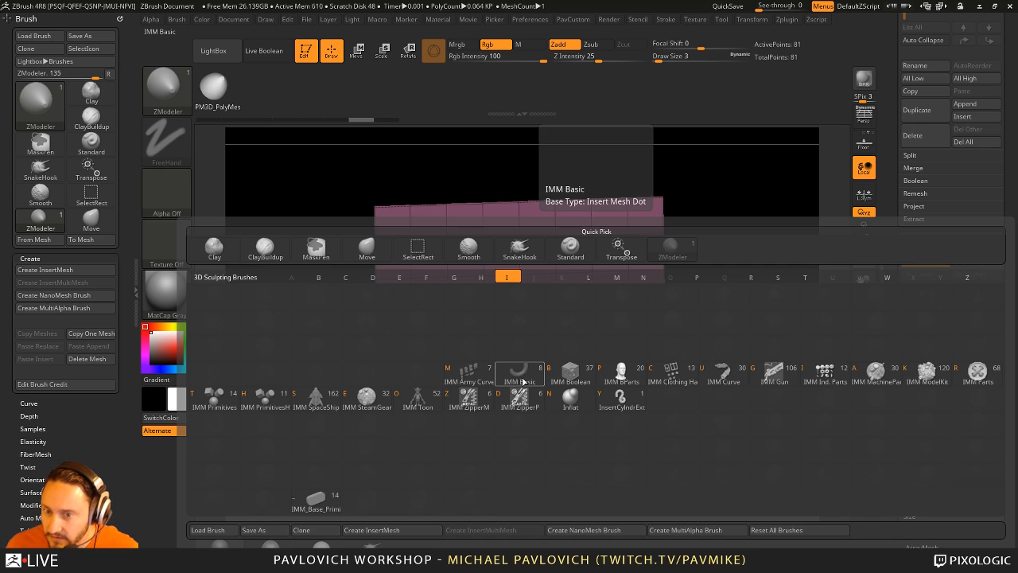
left_click(524, 378)
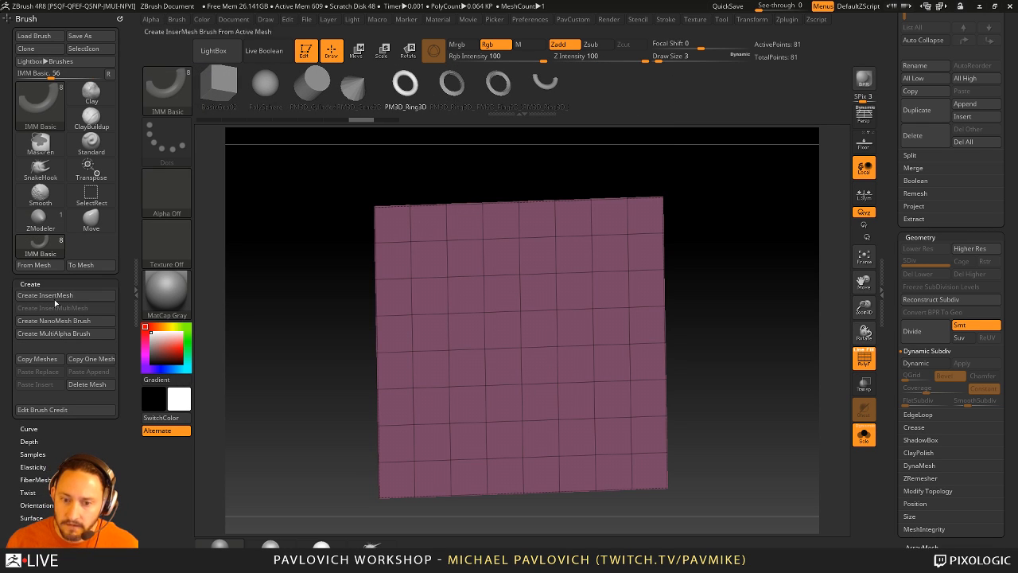
left_click(69, 321)
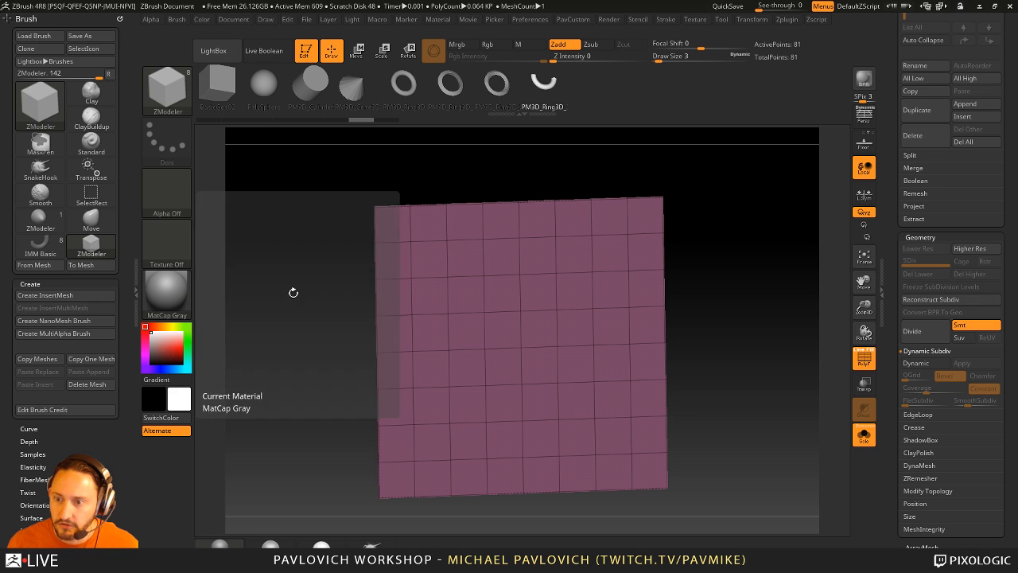
- Select the new eight-mesh ZModeler NanoMesh brush from the brush library
key("m")
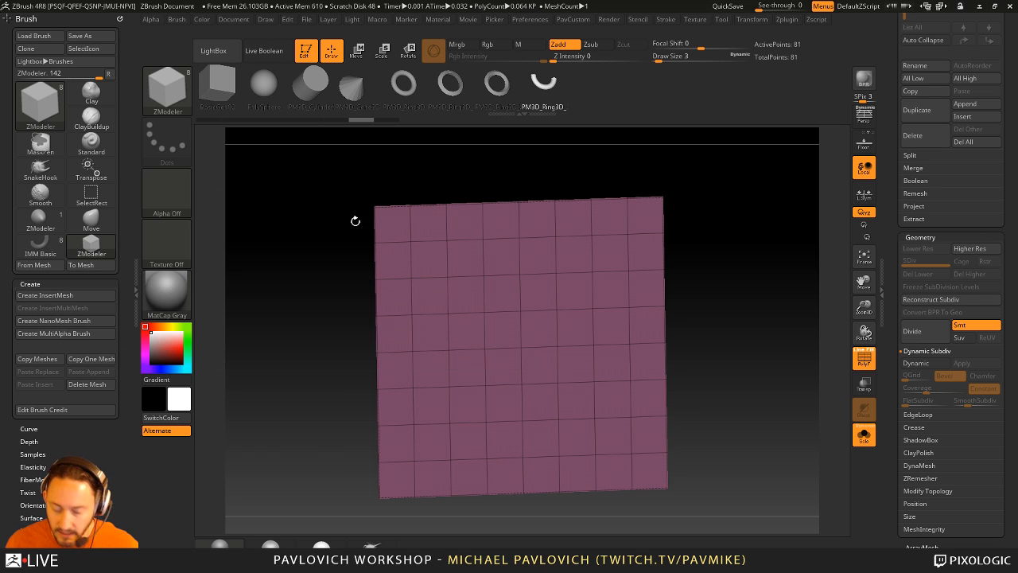
key("b")
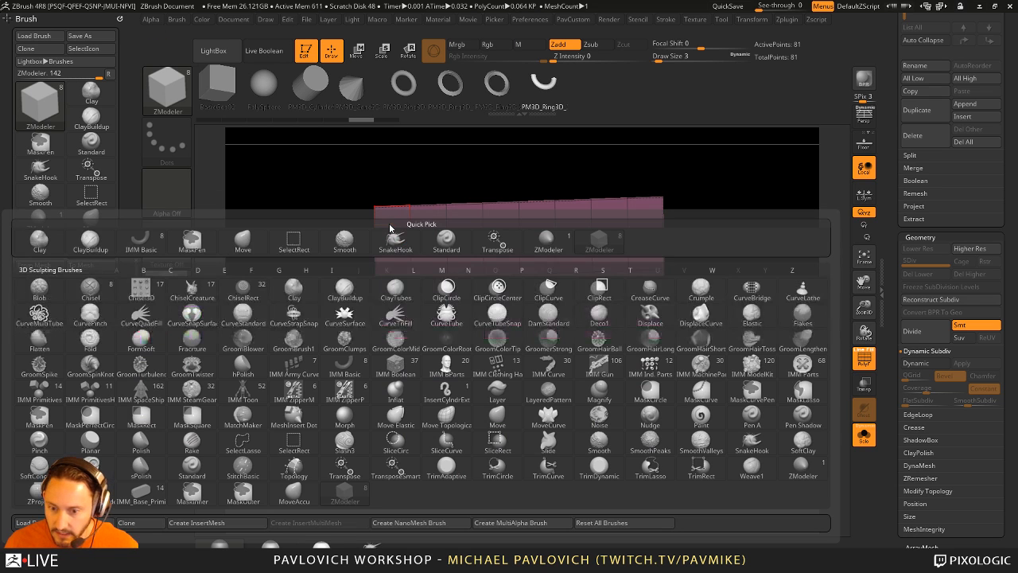
left_click(345, 499)
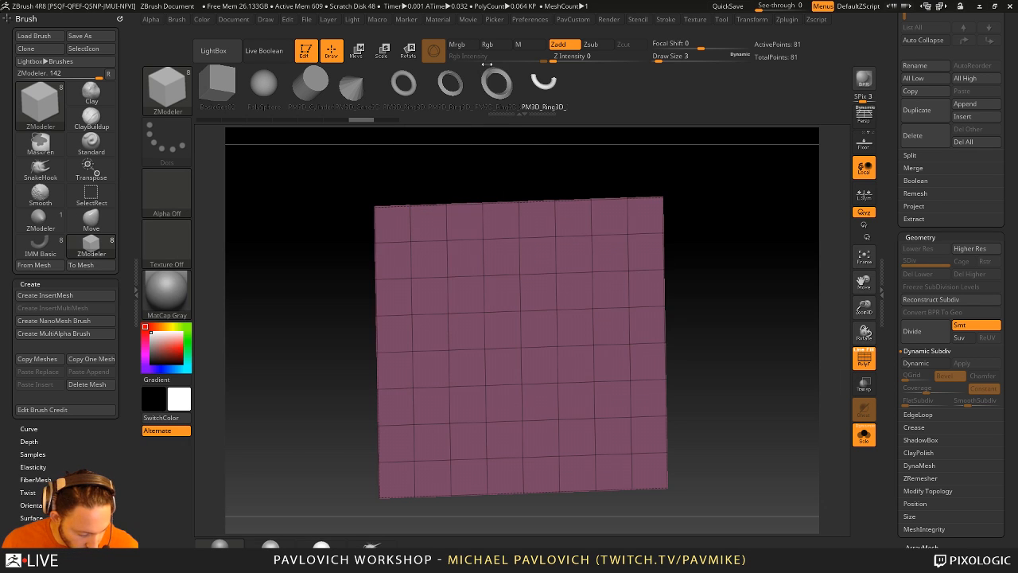
key("b")
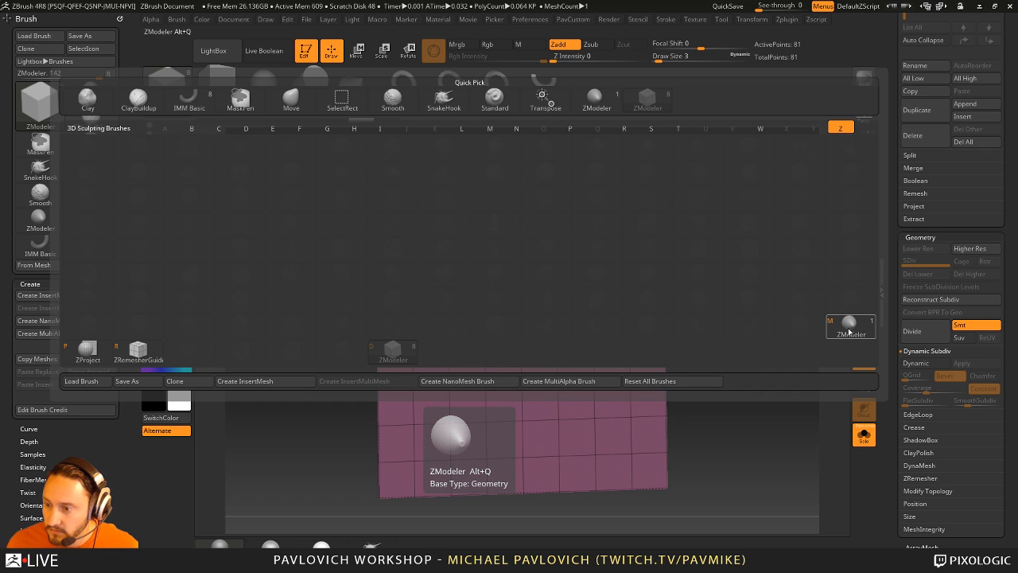
left_click(392, 351)
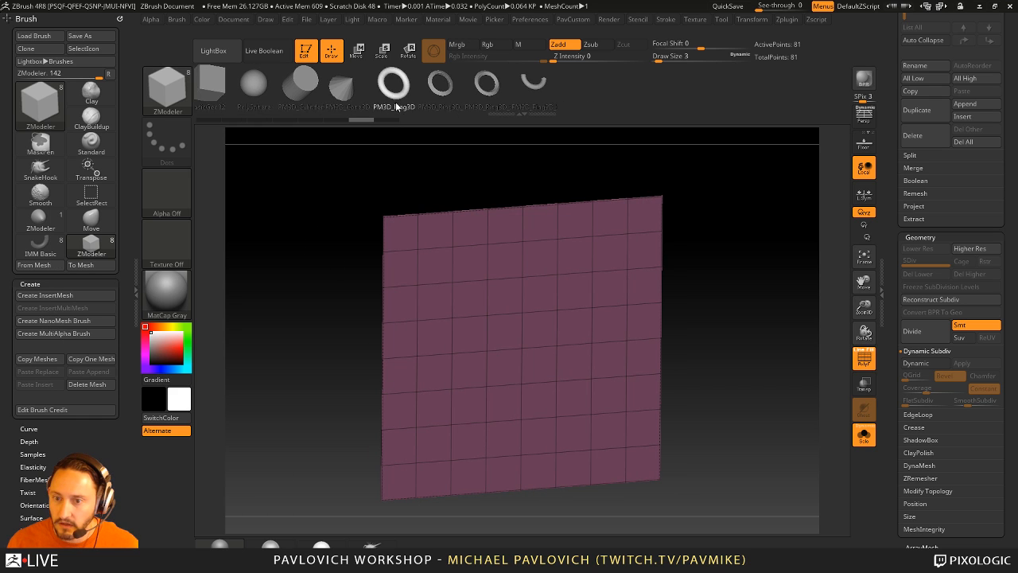
- Set Insert NanoMesh to the Polygroup All target and insert a PM3D_Ring3D mesh on every polygon of the plane
left_click_drag(741, 294, 734, 288, "shift")
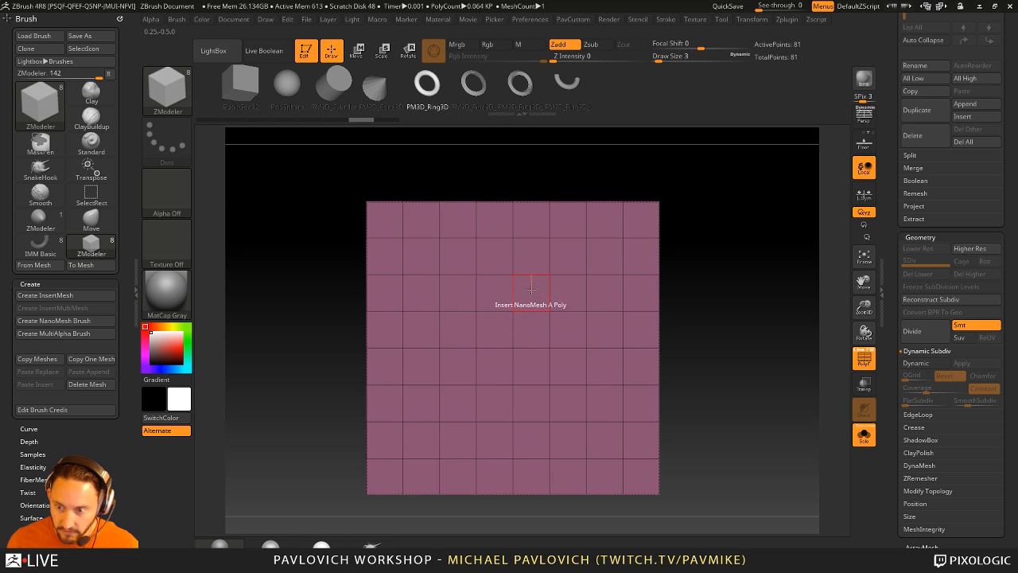
key("space")
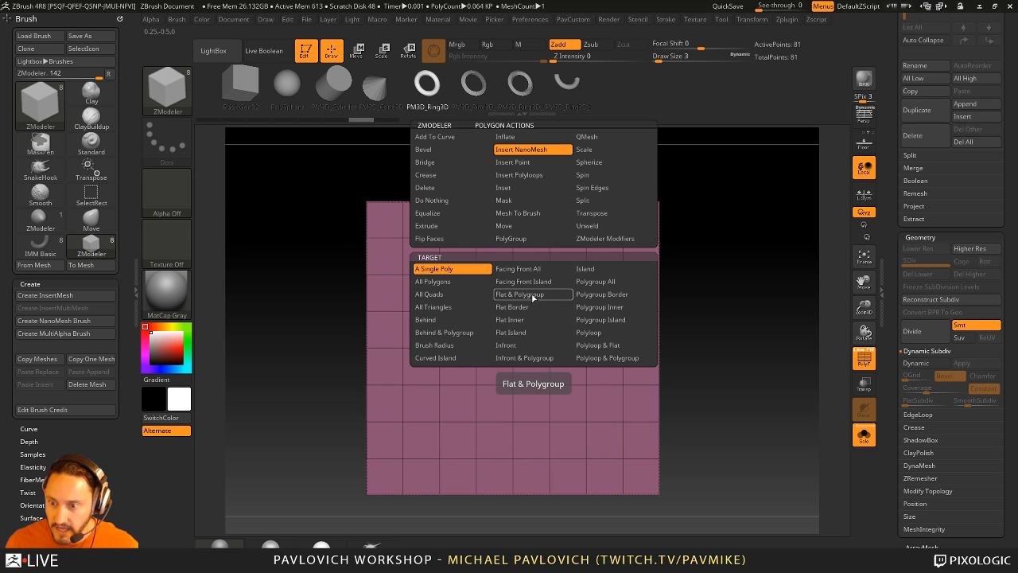
left_click(603, 286)
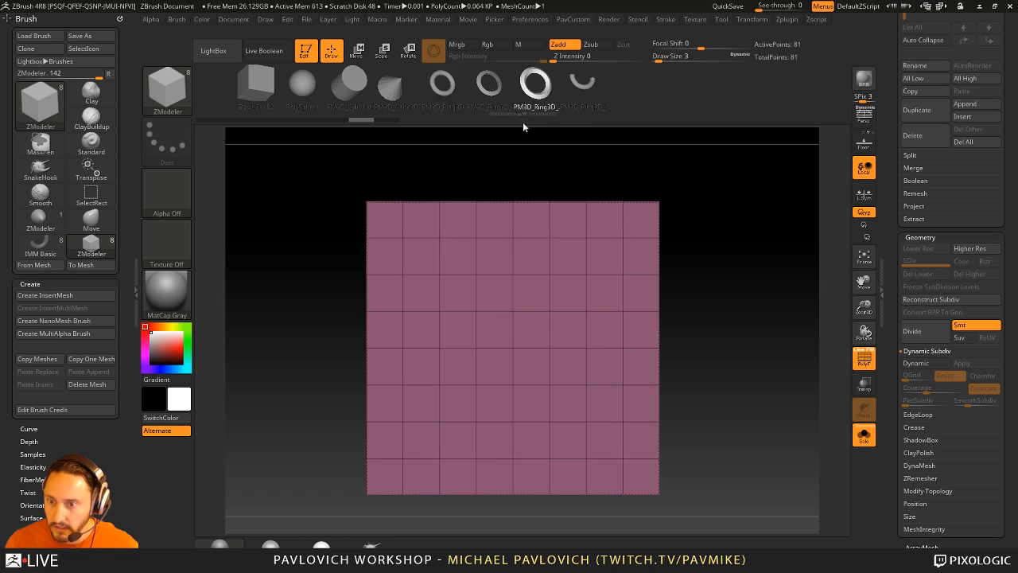
left_click_drag(517, 284, 567, 314)
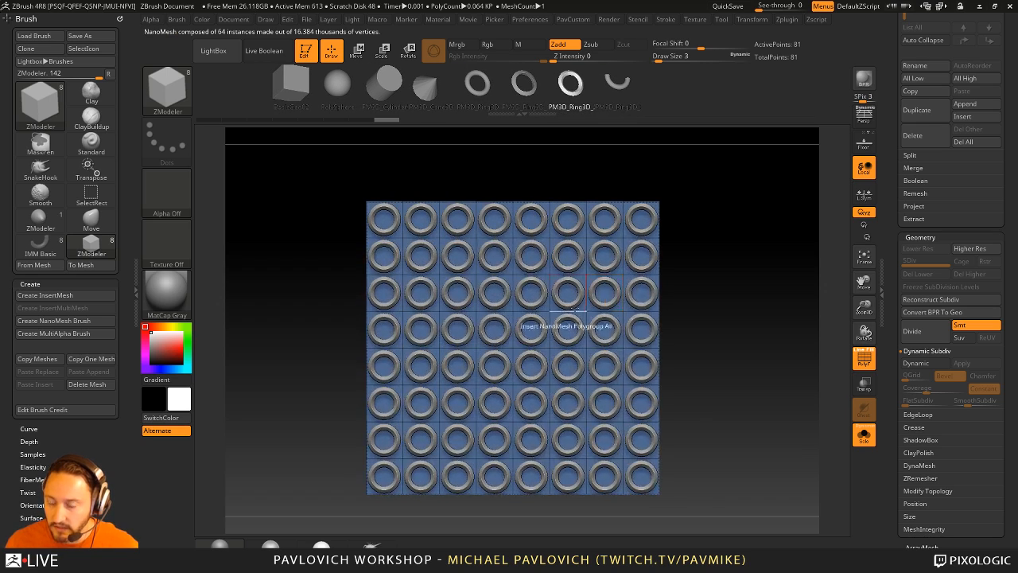
left_click_drag(733, 294, 758, 306)
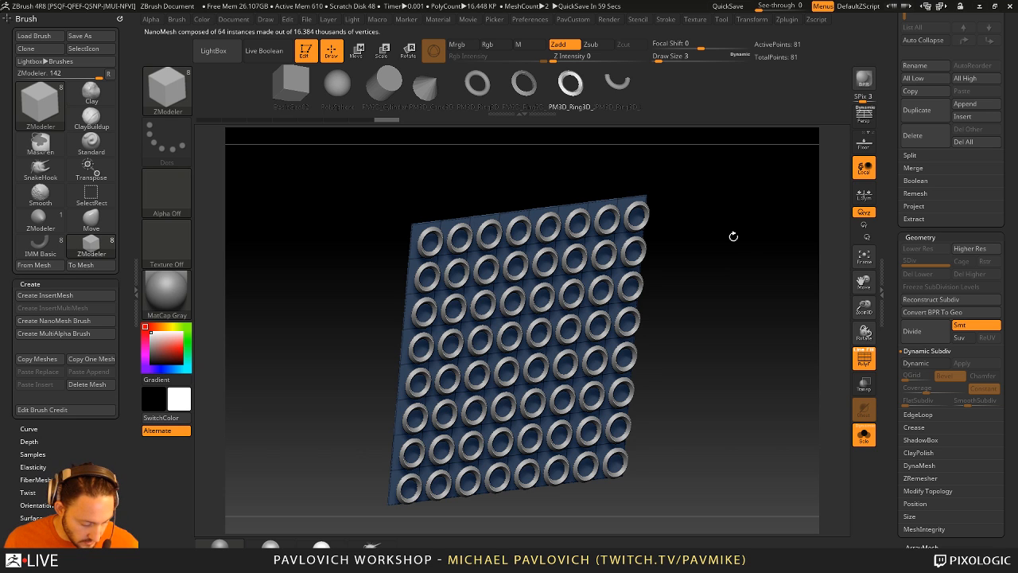
- Switch back to the ZModeler brush that holds the single beak mesh
key("b")
left_click(736, 238)
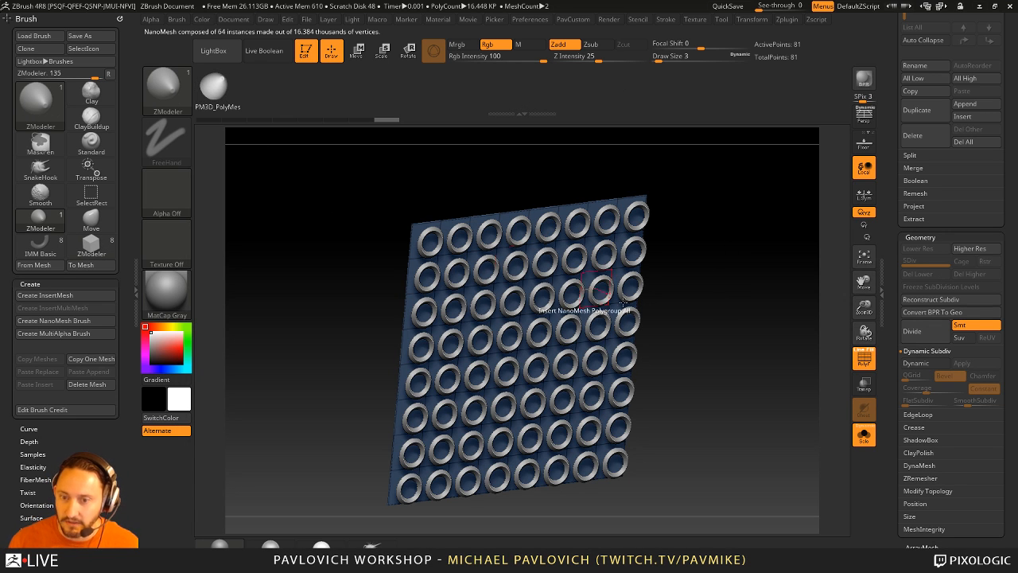
- Load Gear3D as the ZModeler brush's mesh and insert it as a NanoMesh on every polygon of the plane at a size of about 0.43
left_click_drag(737, 308, 730, 316, "shift")
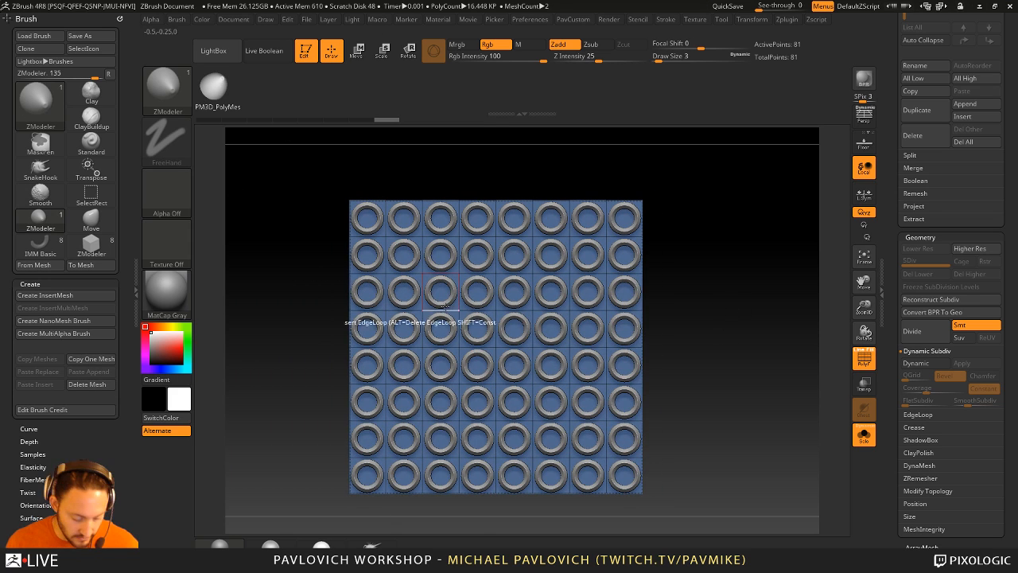
key("F1")
left_click(489, 377)
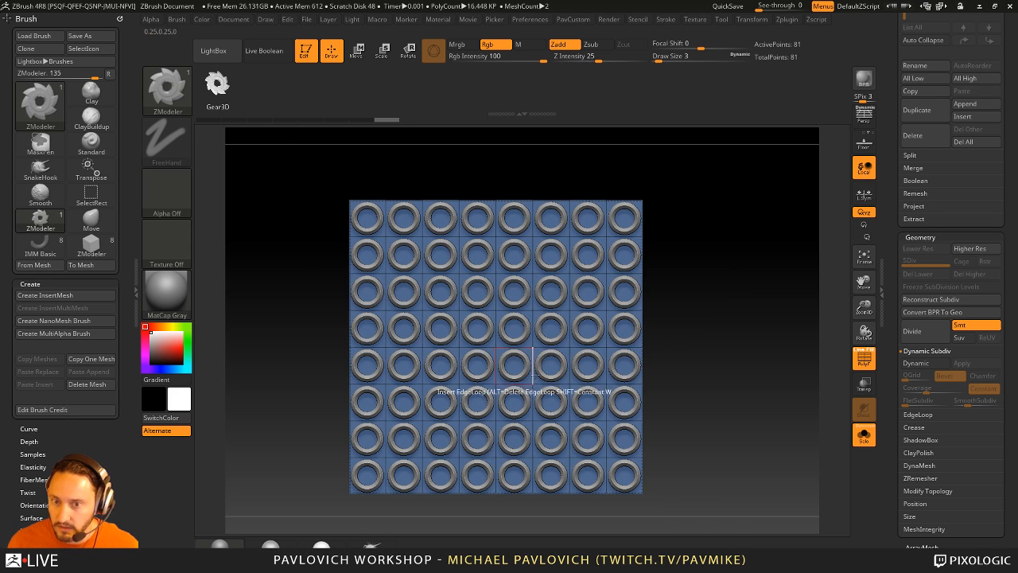
left_click(513, 287)
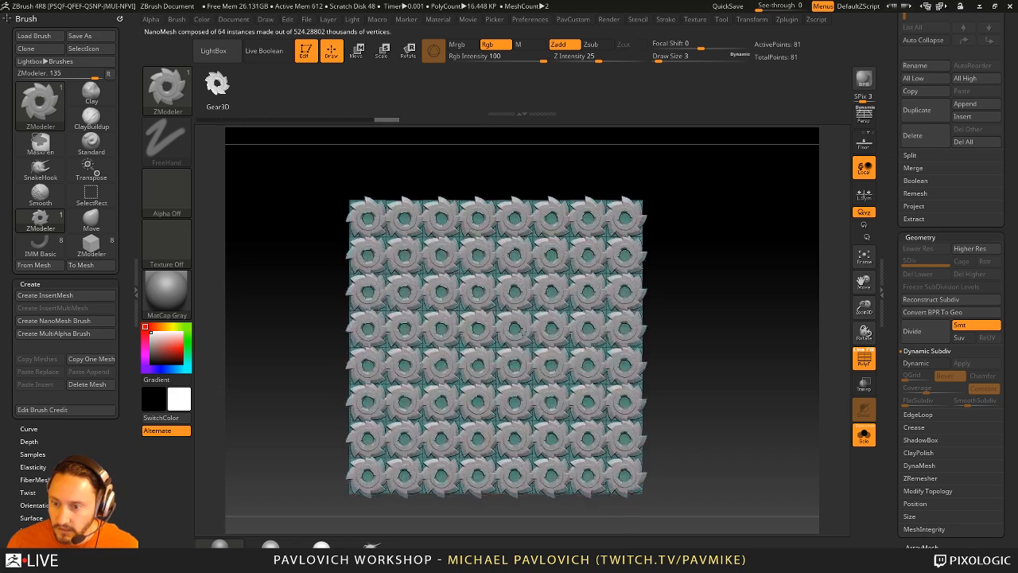
left_click_drag(736, 329, 761, 332)
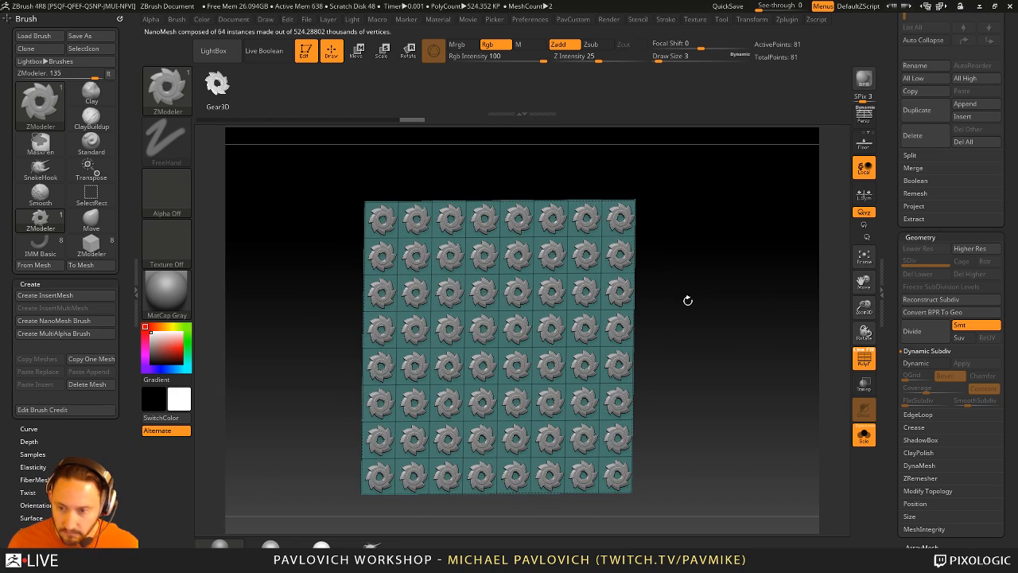
- Switch to the eight-mesh ZModeler brush, try its half-ring PM3D_Ring3D mesh on the plane, and undo it
key("b")
left_click(526, 512)
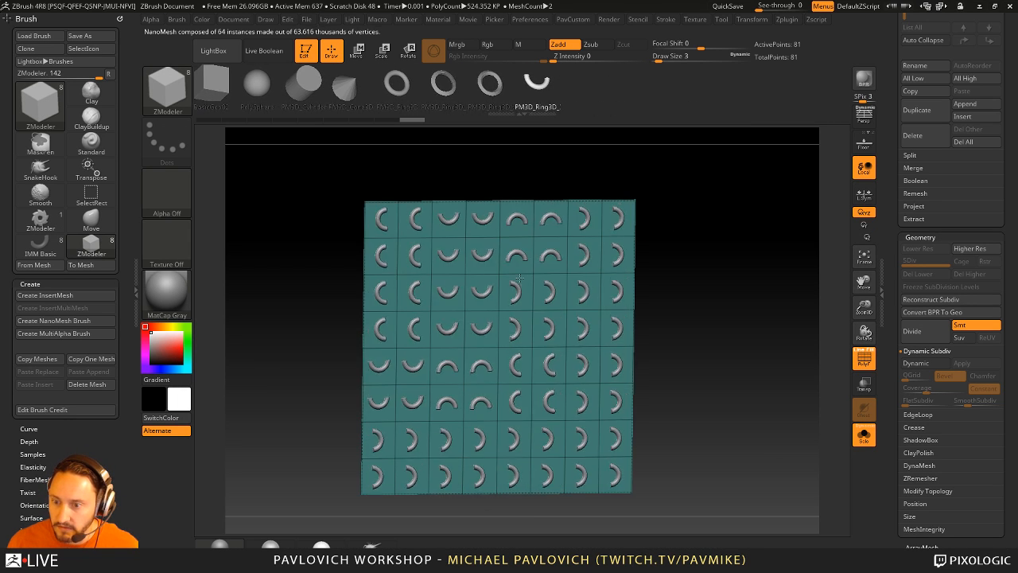
key("ctrl")
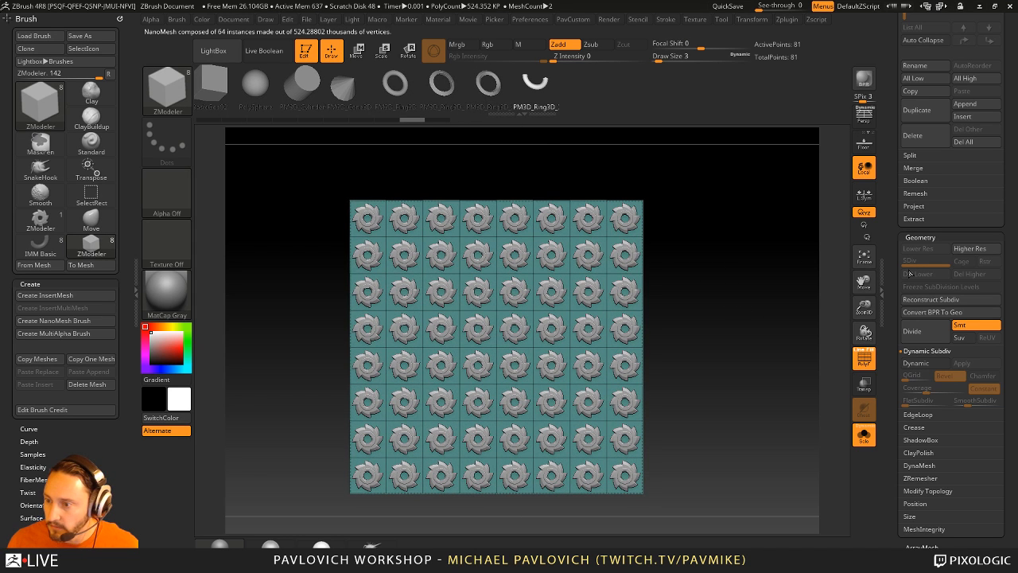
- Open the NanoMesh settings and give the plane's lower five rows of polygons a polygroup of their own
scroll(909, 273, "down", 6)
left_click(916, 95, "shift")
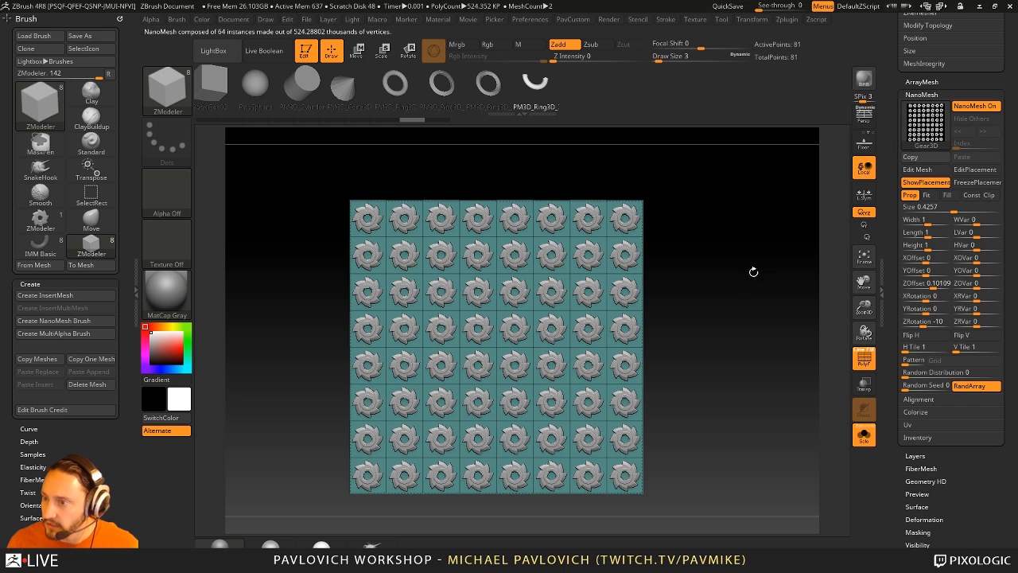
left_click_drag(753, 269, 730, 261, "alt")
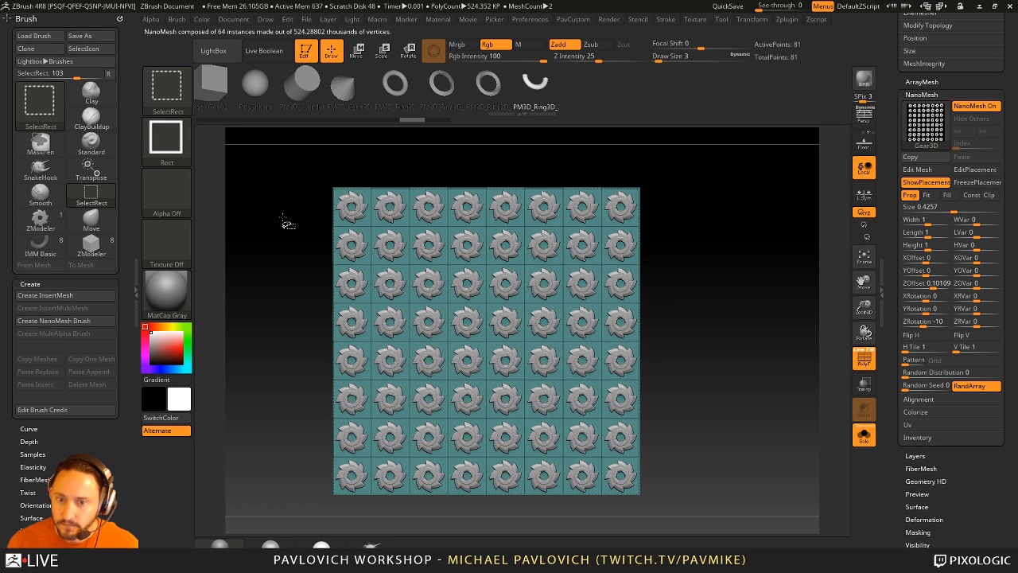
mouse_move(270, 285)
left_mouse_down("ctrl+shift")
mouse_move(291, 309)
mouse_move(691, 557)
left_mouse_up("ctrl+shift")
key("ctrl")
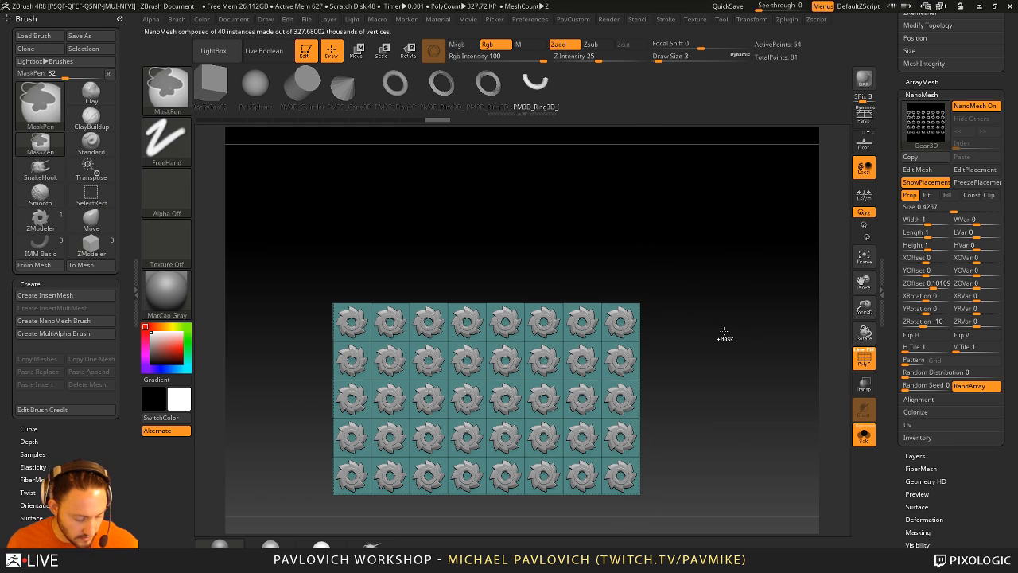
left_click(724, 339, "ctrl+shift")
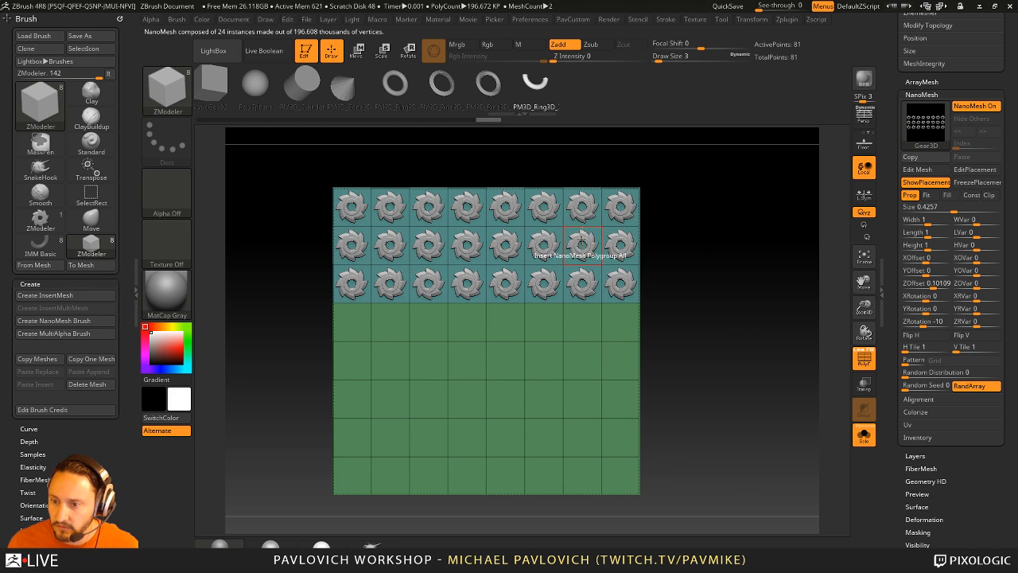
- Set the ZModeler polygon action to PolyGroup with the A Single Poly target
key("space")
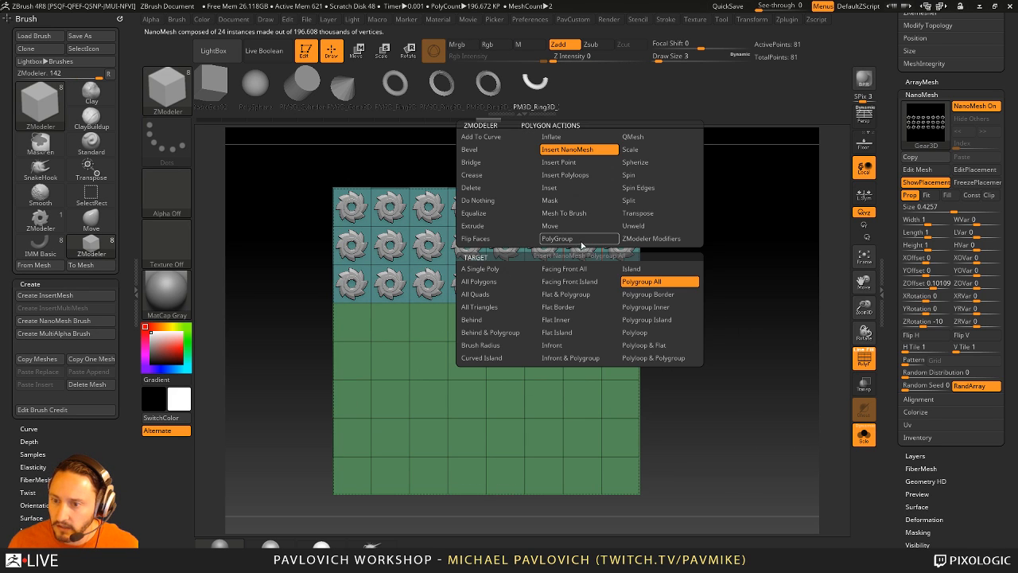
left_click(653, 283)
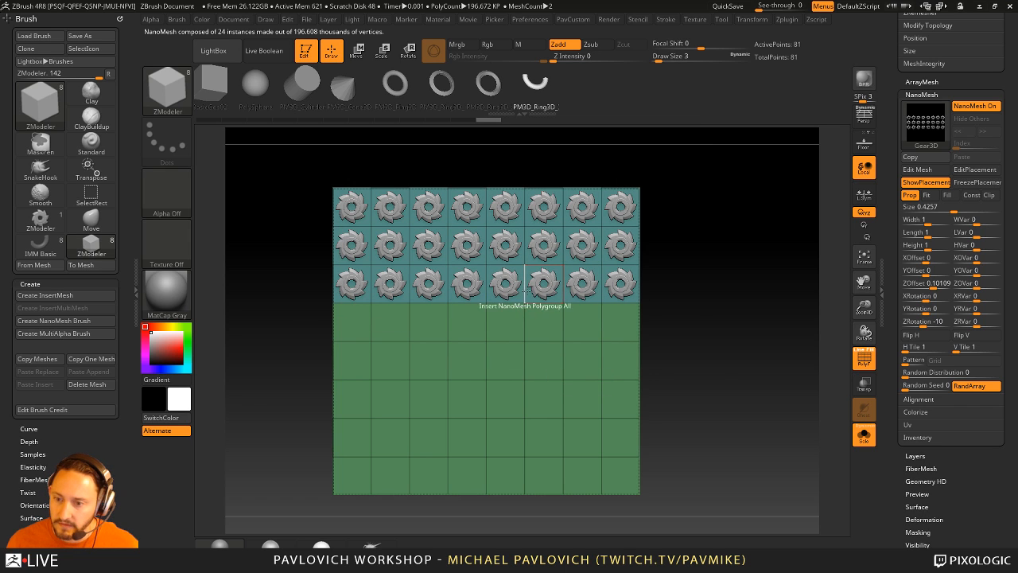
key("space")
left_click(497, 240)
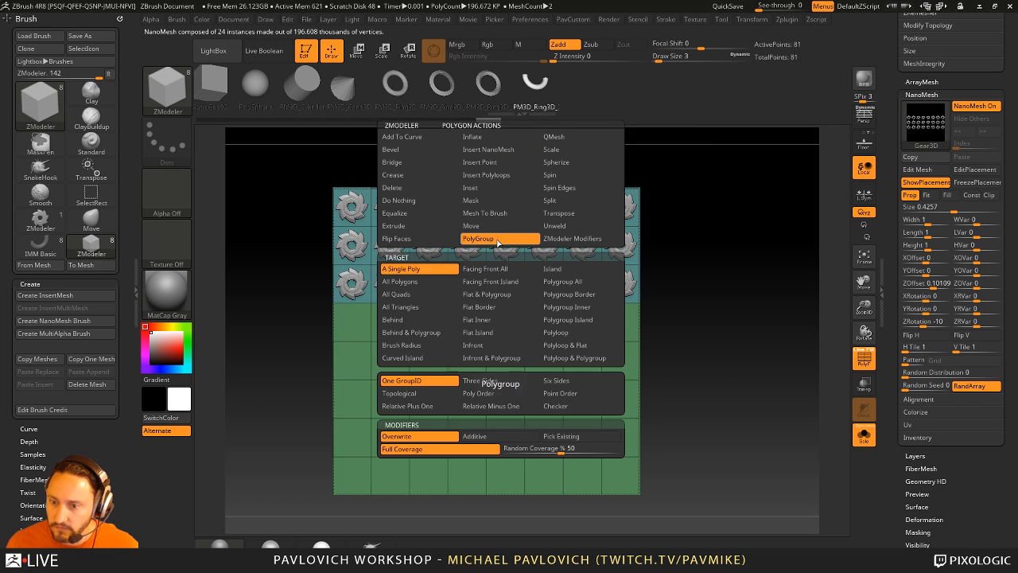
left_click(429, 270)
- Assign the gear polygroup to single polygons below the third row, three wide for two rows and two wide for three, forming a T
left_click(505, 283)
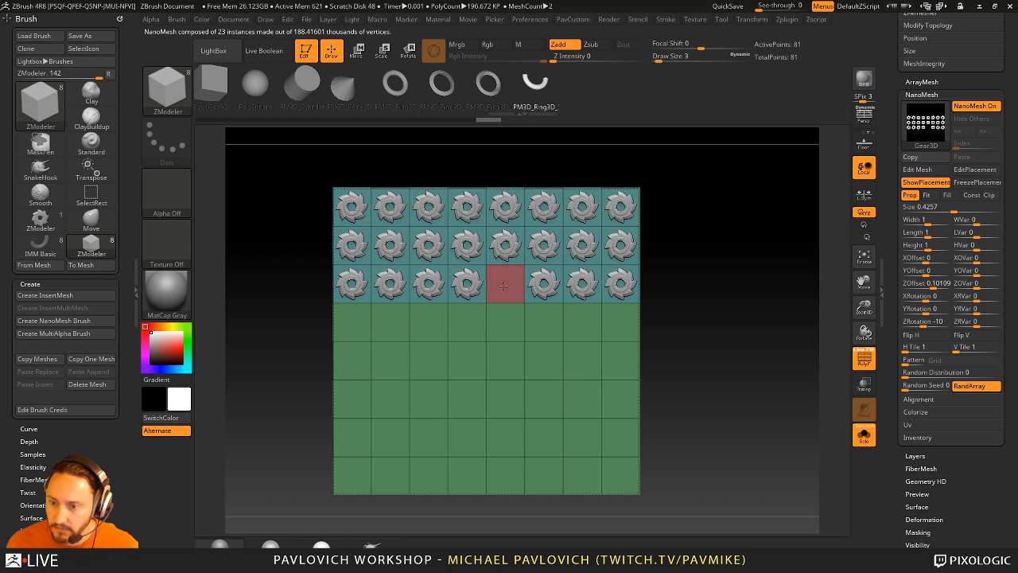
left_click(505, 322)
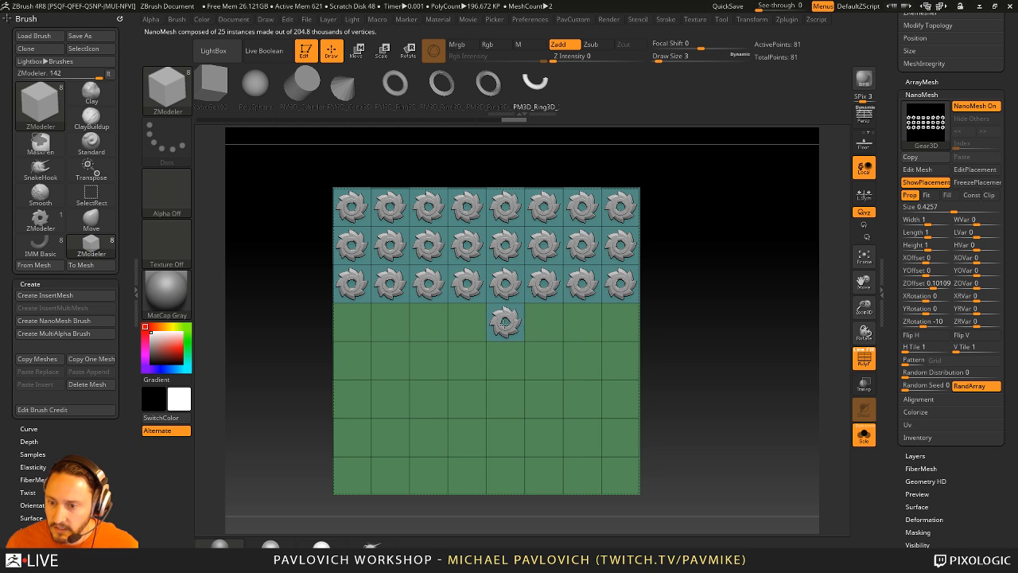
left_click(467, 322)
left_click(428, 322)
left_click(428, 360)
left_click(467, 360)
left_click(505, 360)
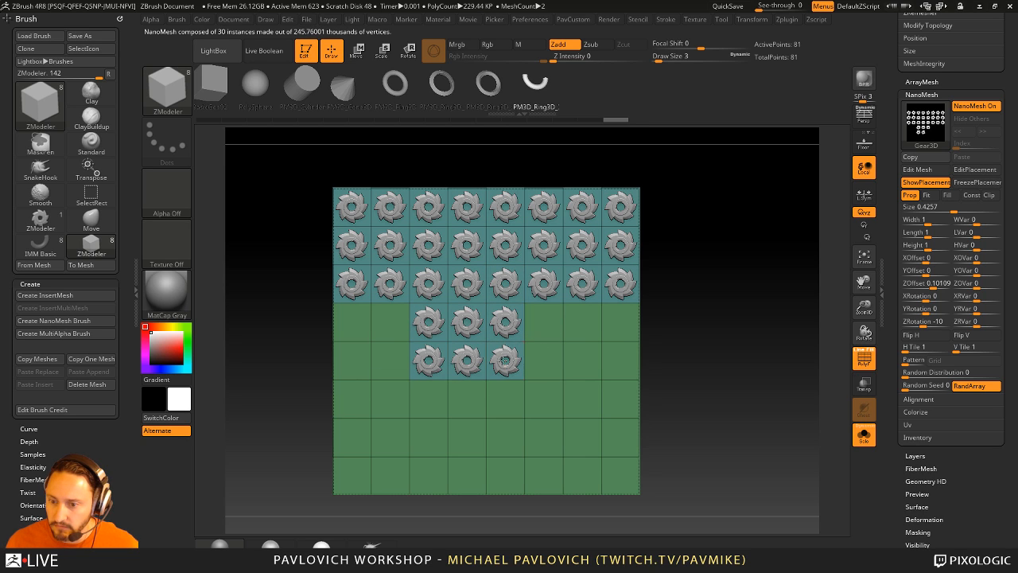
left_click(467, 398)
left_click(505, 398)
left_click(467, 437)
left_click(505, 436)
left_click(508, 461)
left_click(466, 474)
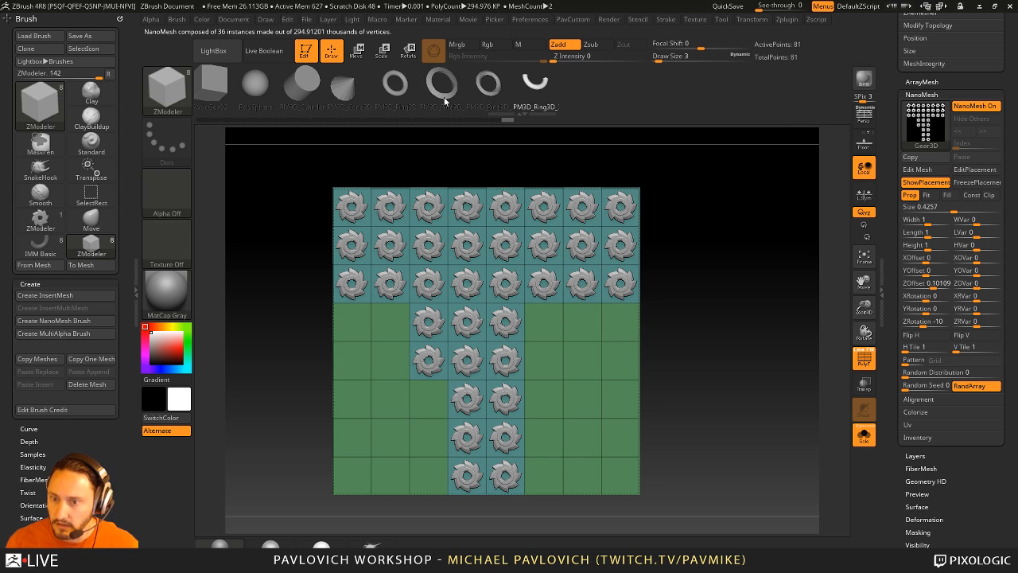
- Choose the wide PM3D_Ring3D mesh and set the polygon action to Insert NanoMesh with the Polygroup All target
left_click(581, 323)
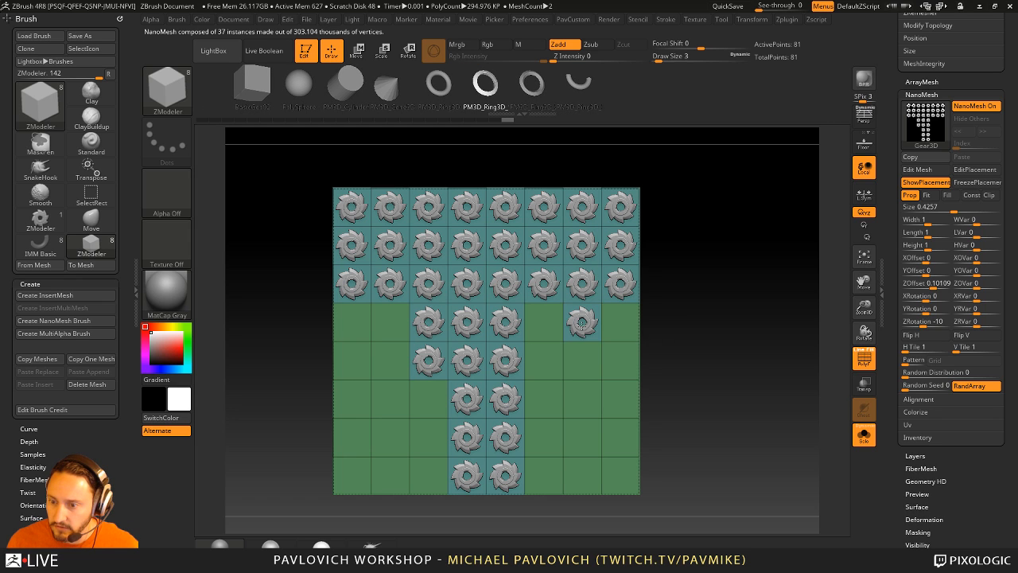
key("ctrl+z")
key("space")
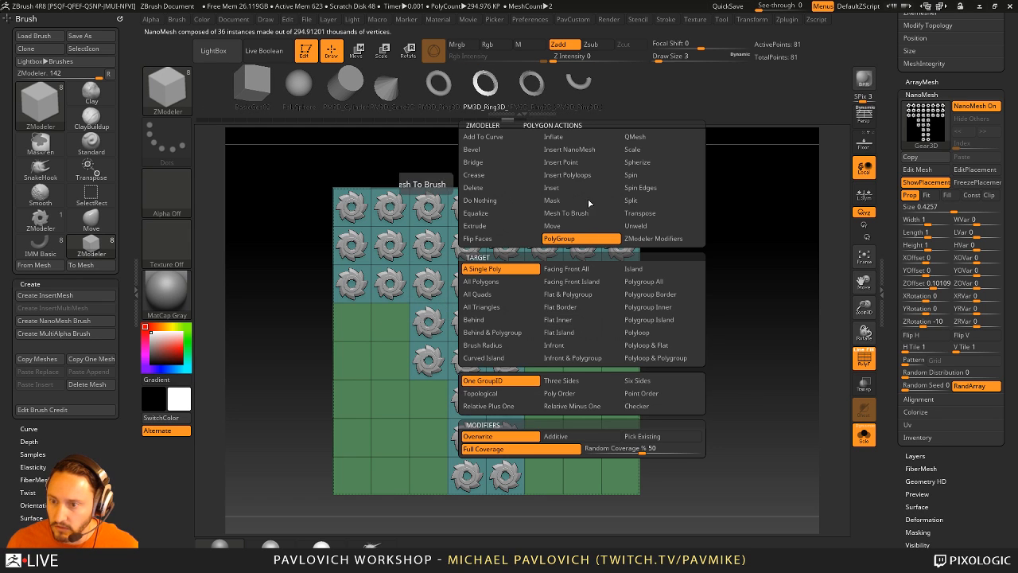
left_click(569, 148)
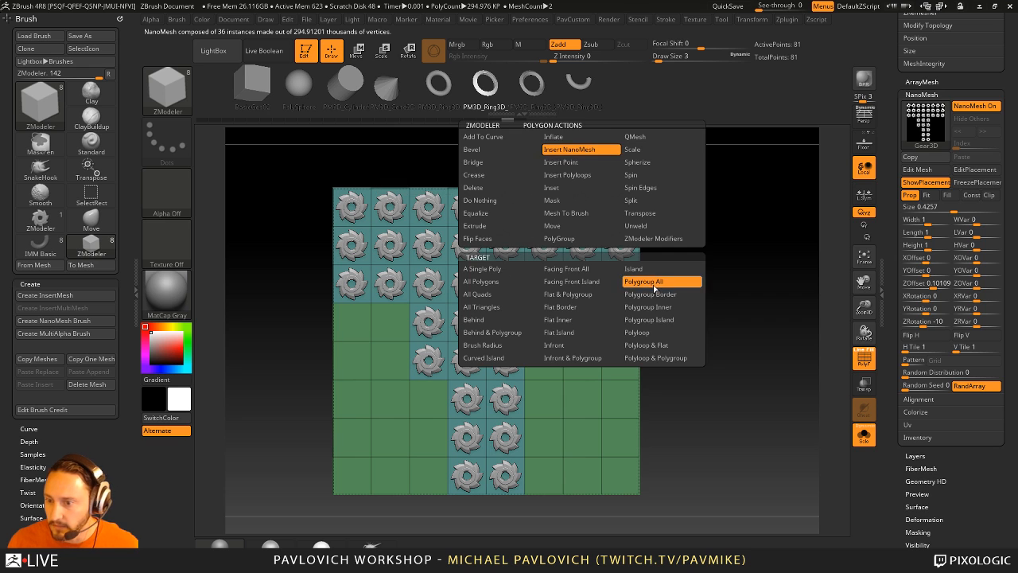
left_click(592, 280)
- Try inserting the wide PM3D_Ring3D mesh on all polygons of the green polygroup, and undo it
left_click_drag(580, 327, 720, 363)
key("ctrl+z")
left_click_drag(539, 326, 691, 356)
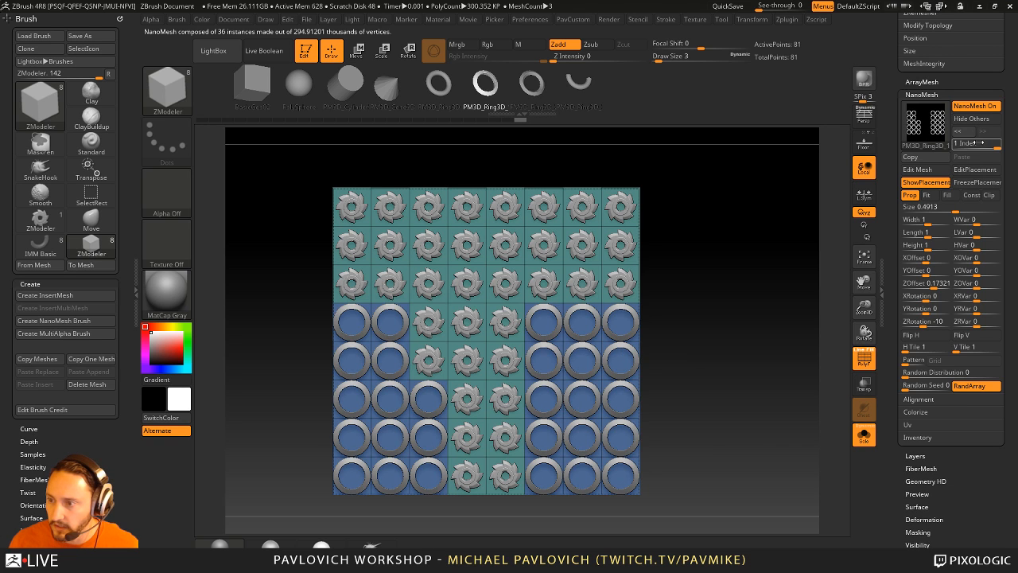
key("ctrl+z")
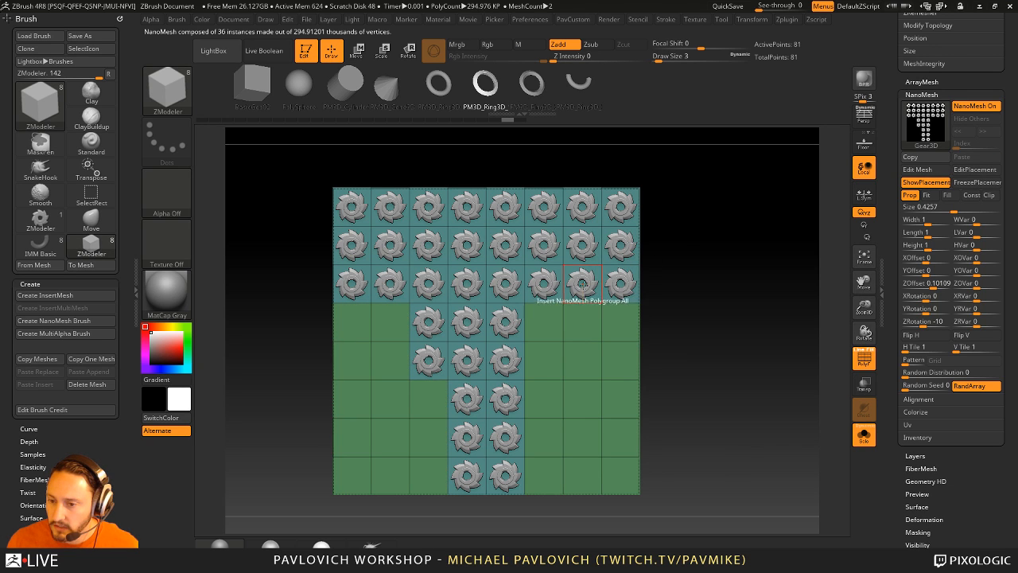
- Insert the wide PM3D_Ring3D mesh over the gears on the T-shaped polygroup at a size of about 0.55
left_click_drag(582, 283, 600, 302)
key("ctrl+z")
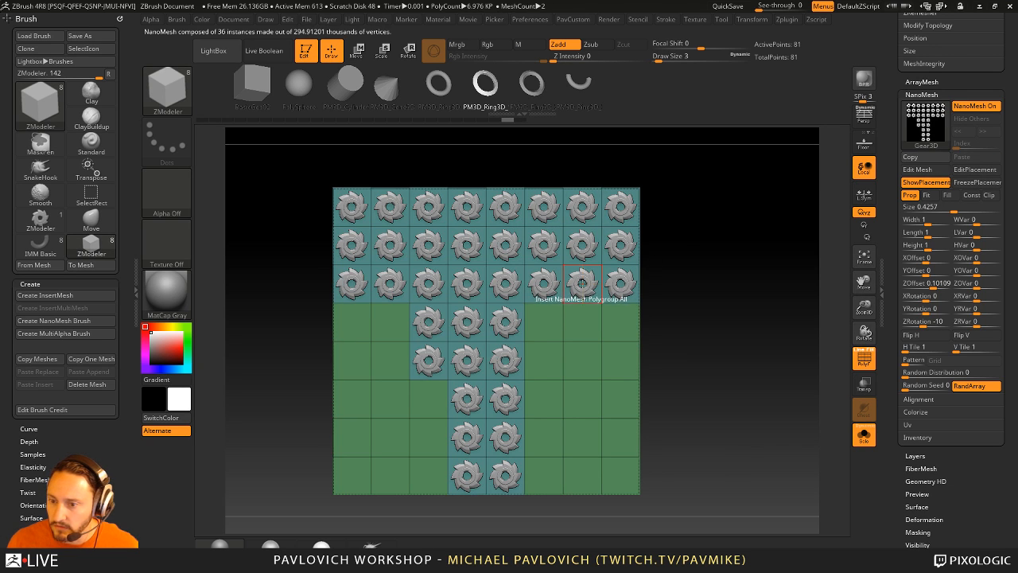
left_click_drag(582, 283, 700, 382)
- Switch to the Move brush, try a pull on the upper part of the plane, and undo it
key("b")
key("m")
key("v")
mouse_move(569, 241)
left_mouse_down()
mouse_move(574, 262)
mouse_move(580, 256)
left_mouse_up()
key("ctrl+z")
- Set the NanoMesh index to 0 to inspect the gears beneath the rings, and return to index 1
left_click_drag(767, 278, 687, 291, "shift")
key("s")
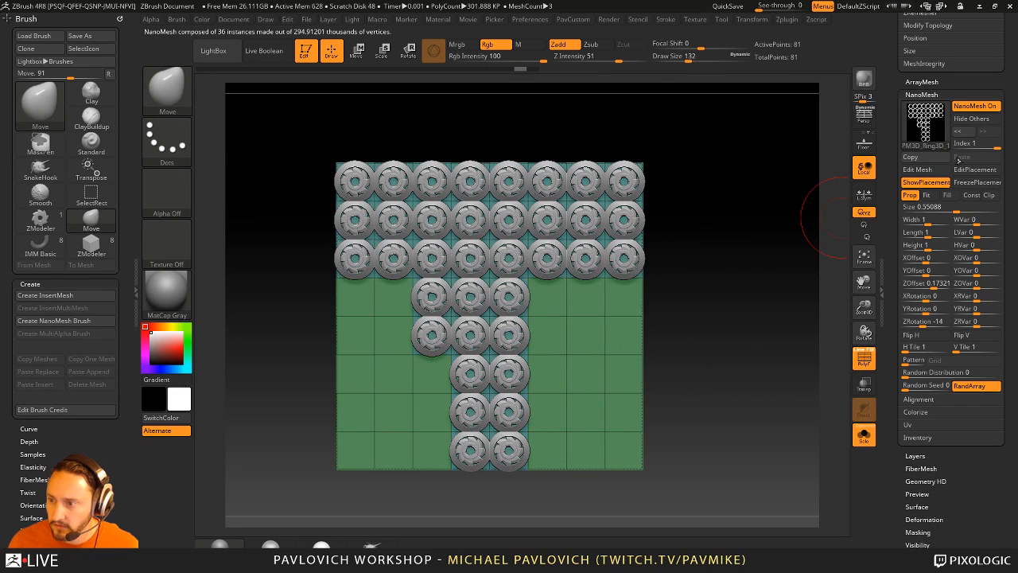
mouse_move(974, 146)
left_mouse_down()
mouse_move(957, 146)
mouse_move(1003, 146)
mouse_move(961, 146)
left_mouse_up()
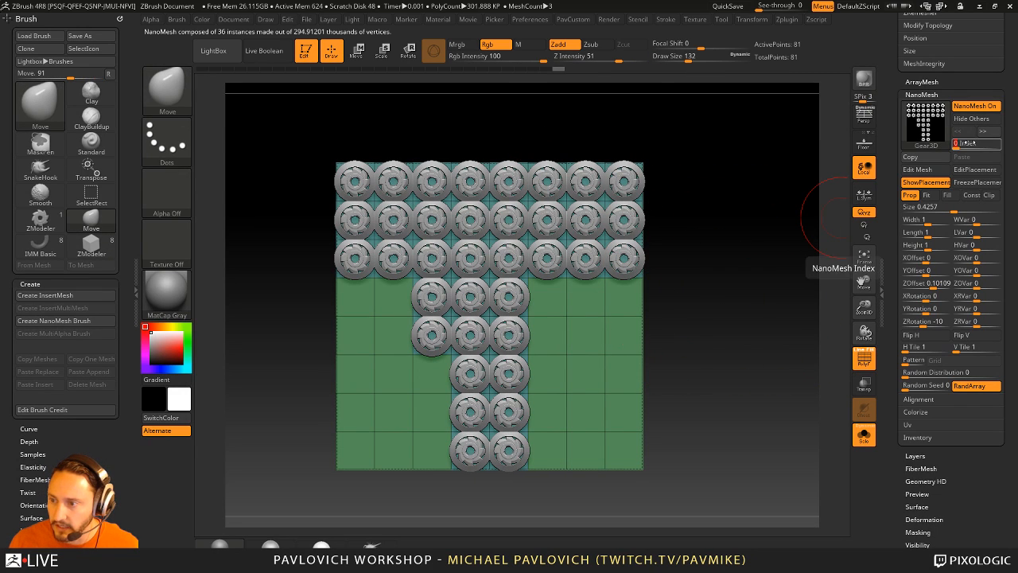
key("ctrl+z")
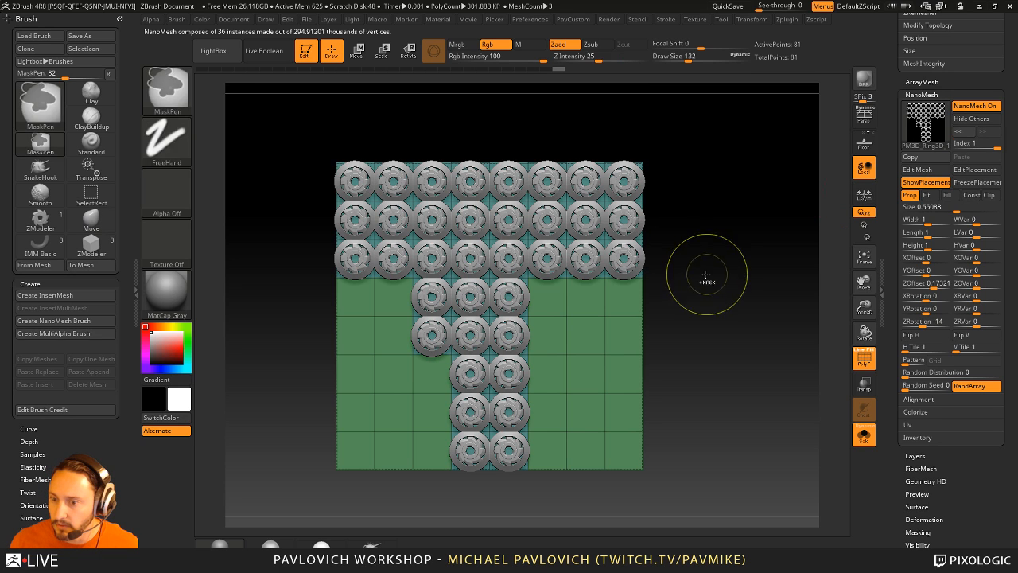
- Set the Draw Size to 65 and undo the ring insertion over the T-shaped gear polygroup
key("s")
left_click_drag(707, 275, 719, 276)
key("ctrl+z")
key("ctrl+z")
key("ctrl+z")
key("ctrl+z")
key("ctrl+z")
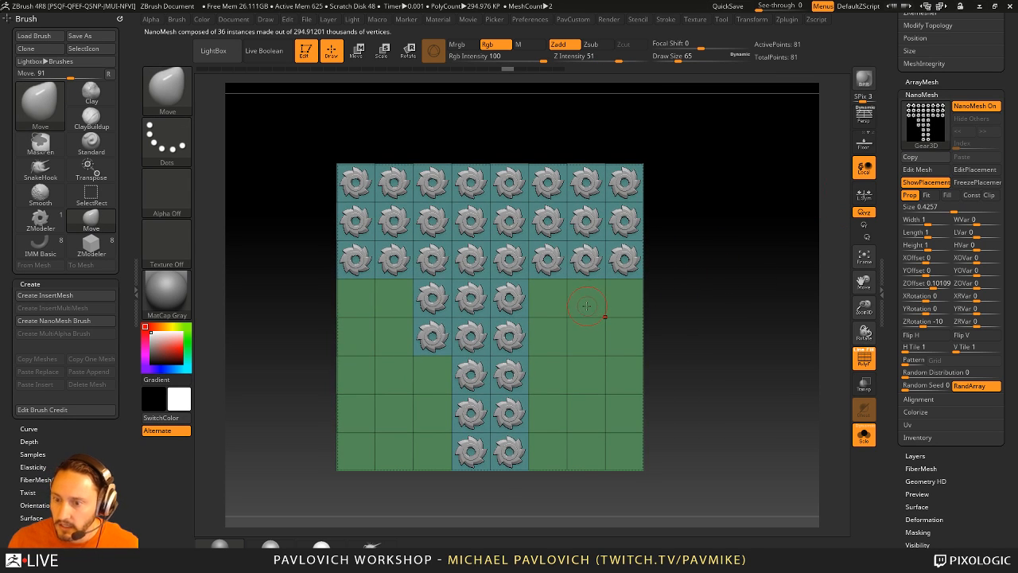
- Return to the eight-mesh ZModeler brush and insert the wide PM3D_Ring3D mesh across the green polygroup at a size of about 0.50
key("b")
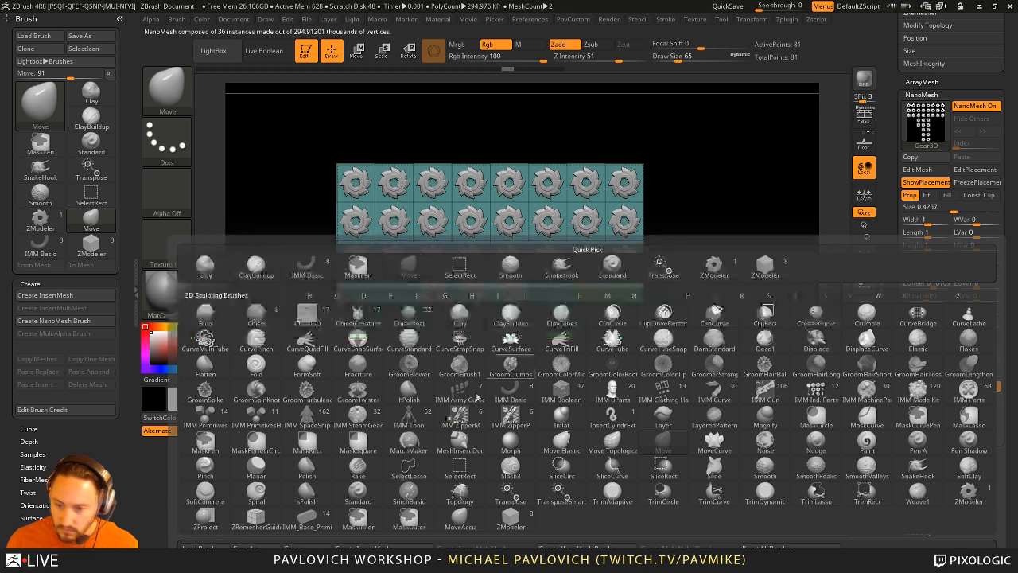
key("z")
key("m")
left_click_drag(583, 324, 770, 385)
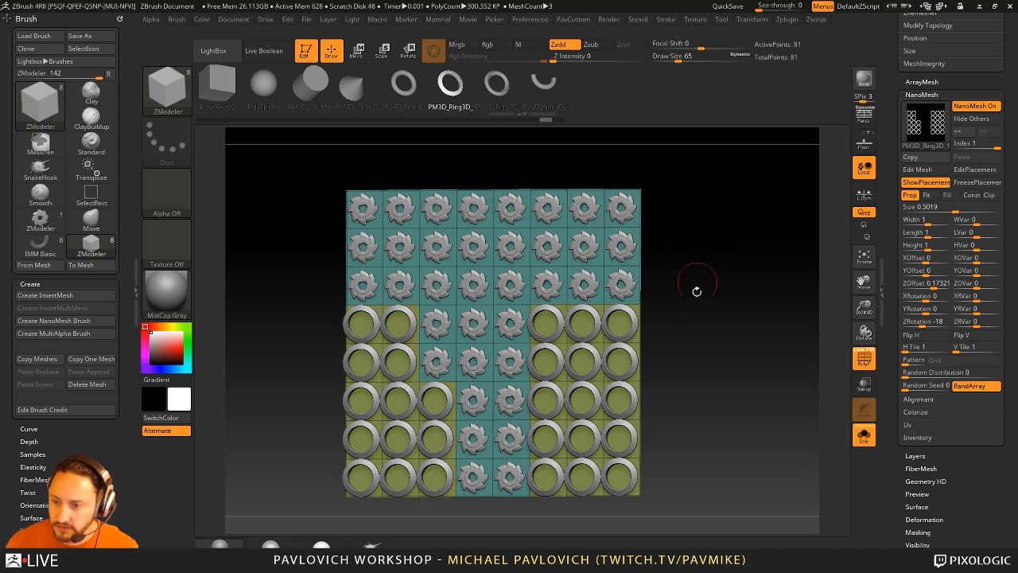
- Switch to the Standard brush and set its Draw Size to 71
key("b")
key("s")
key("t")
left_click_drag(718, 295, 729, 297)
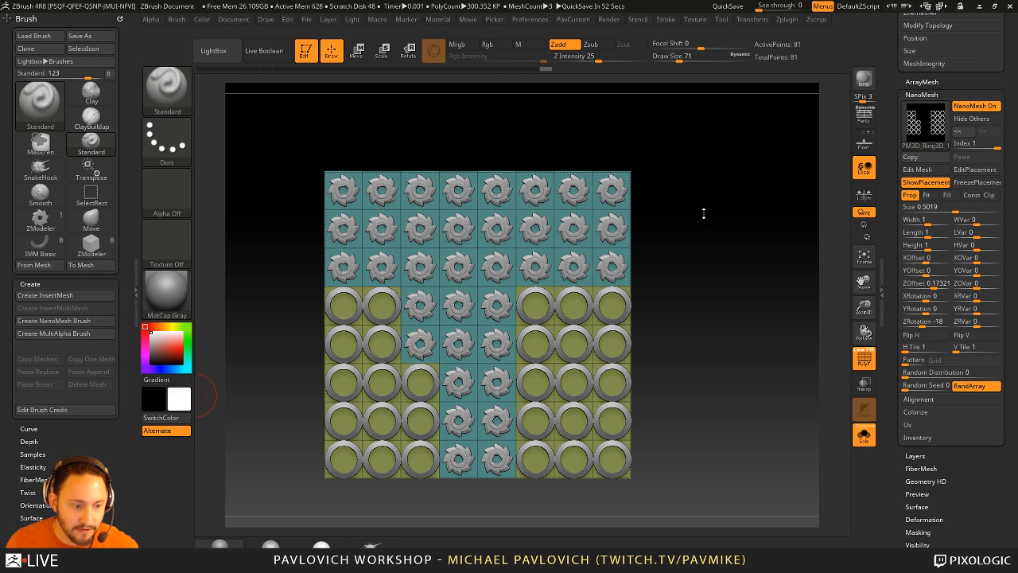
left_click_drag(718, 214, 744, 190)
left_click_drag(890, 191, 894, 404)
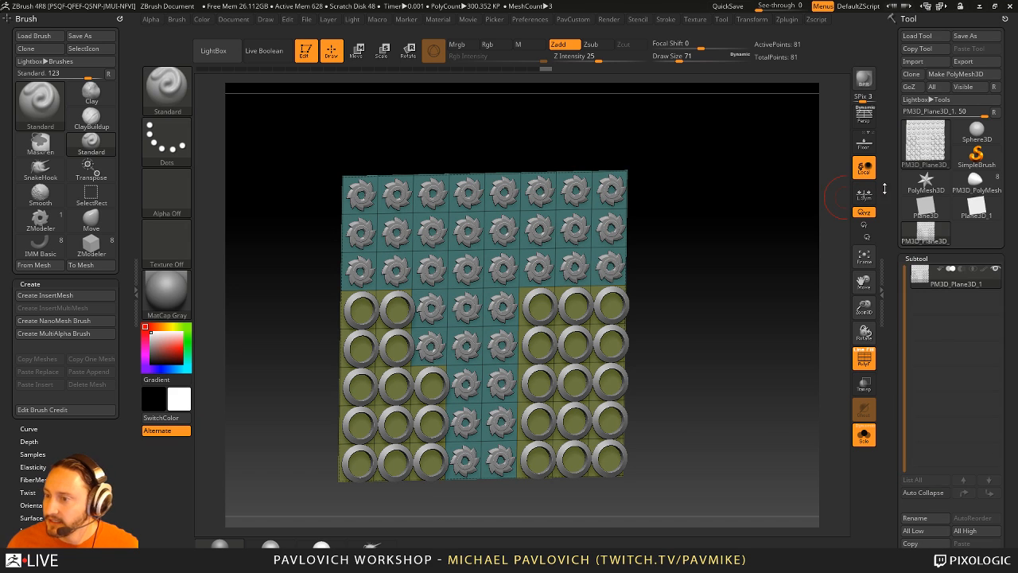
left_click_drag(892, 256, 890, 222)
key("s")
left_click_drag(732, 274, 727, 272)
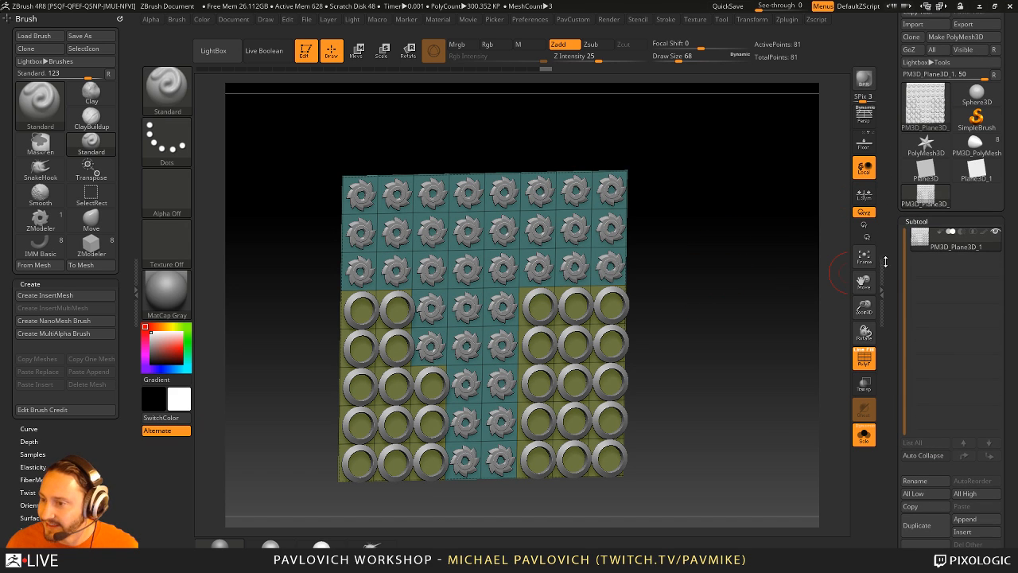
left_click_drag(885, 266, 886, 222)
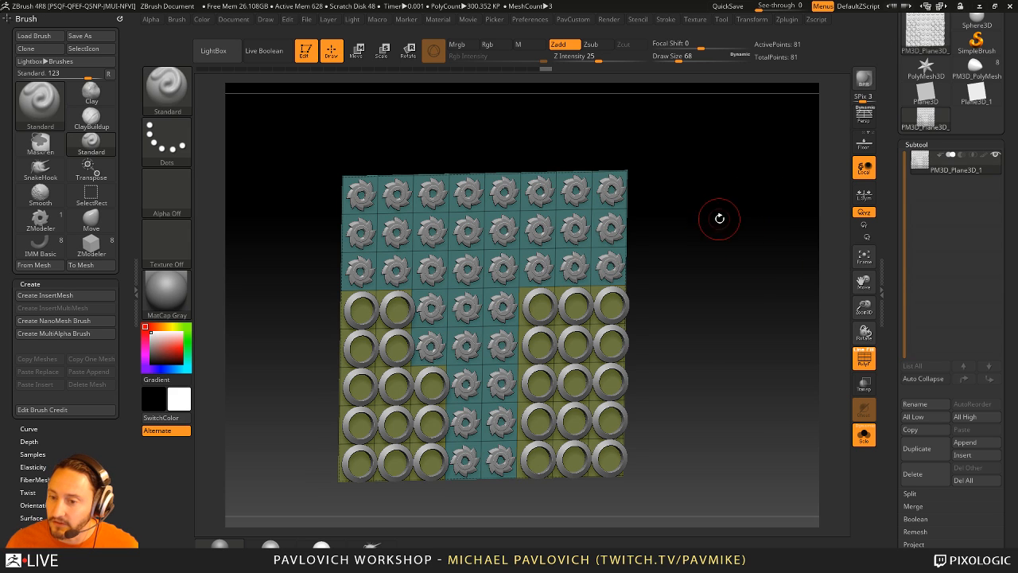
- Open the NanoMesh inventory and convert the ring NanoMesh to real geometry with One To Mesh
mouse_move(719, 218)
left_mouse_down("shift")
mouse_move(676, 231)
mouse_move(702, 241)
left_mouse_up("shift")
key("s")
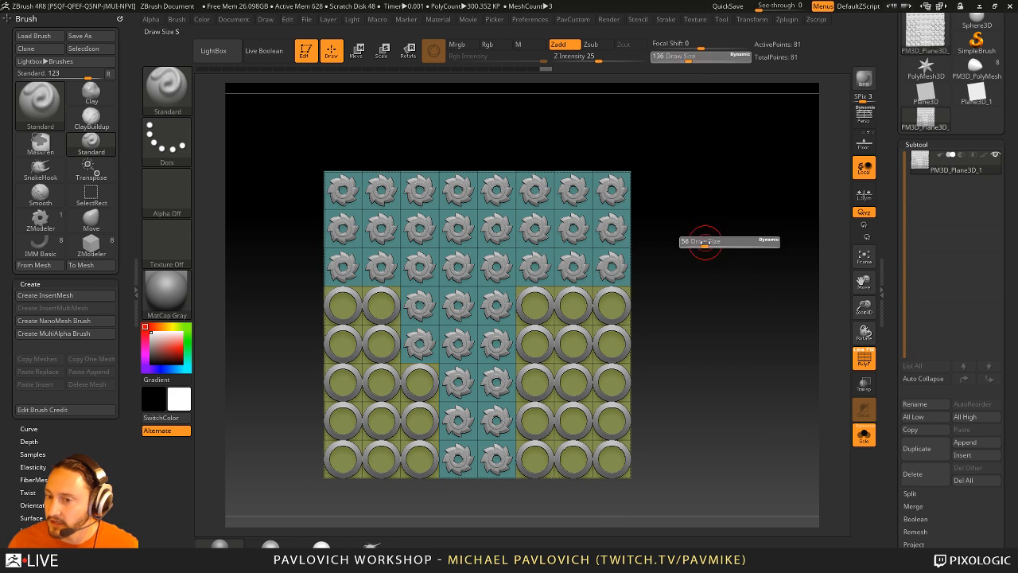
left_click_drag(893, 296, 891, 176)
left_click(921, 467)
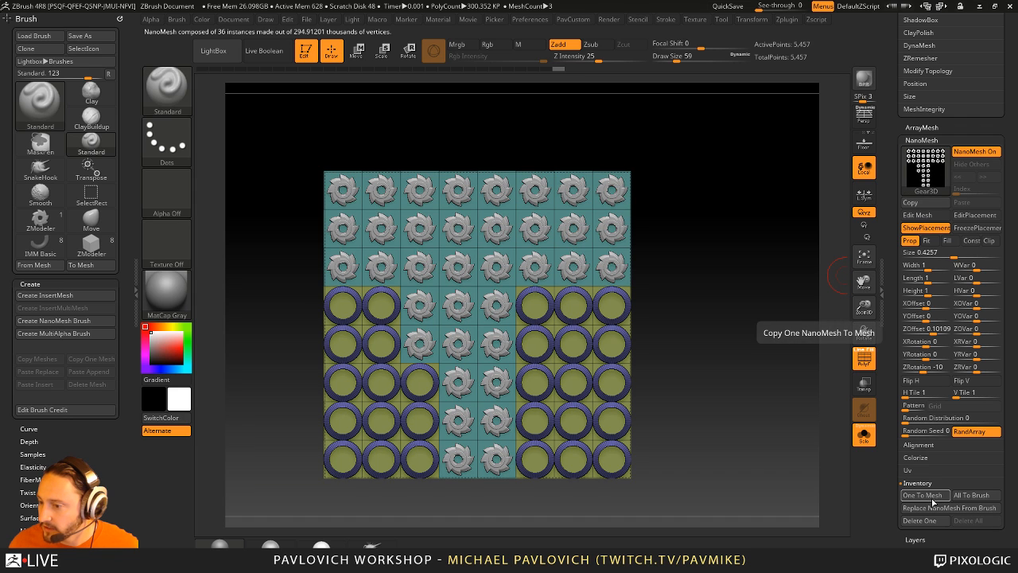
- Convert the gear NanoMesh to real geometry with One To Mesh and check the result by isolating the base plane and inverting its visibility
left_click(924, 495)
key("ctrl+shift")
left_click(583, 283, "ctrl+shift")
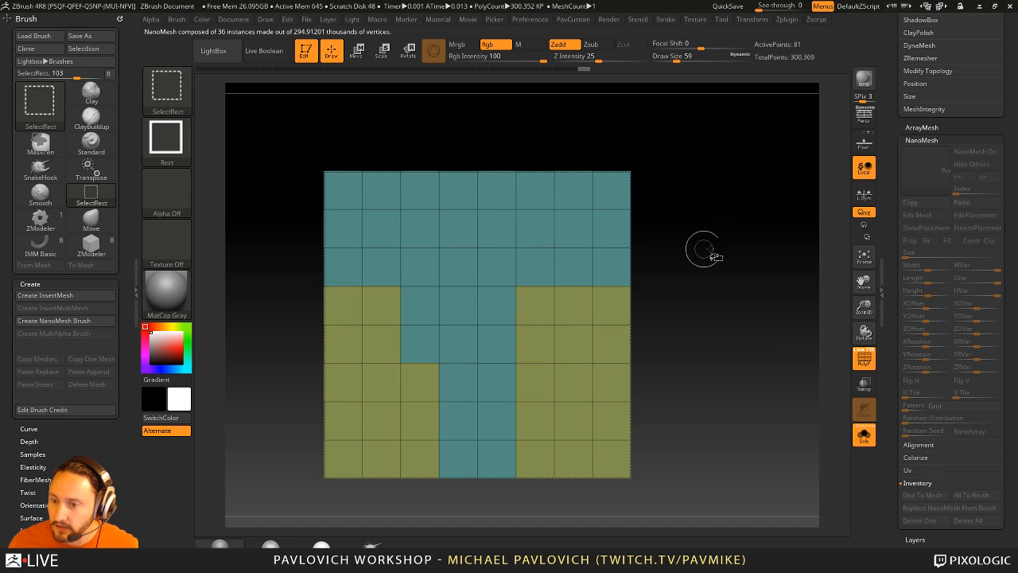
left_click_drag(752, 213, 774, 266, "ctrl+shift")
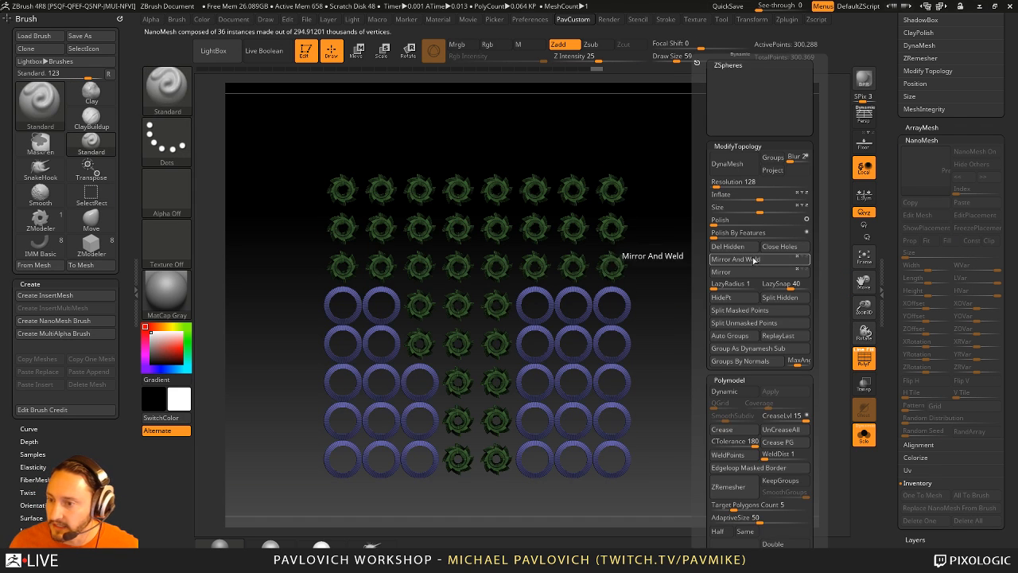
left_click(713, 245, "ctrl+shift")
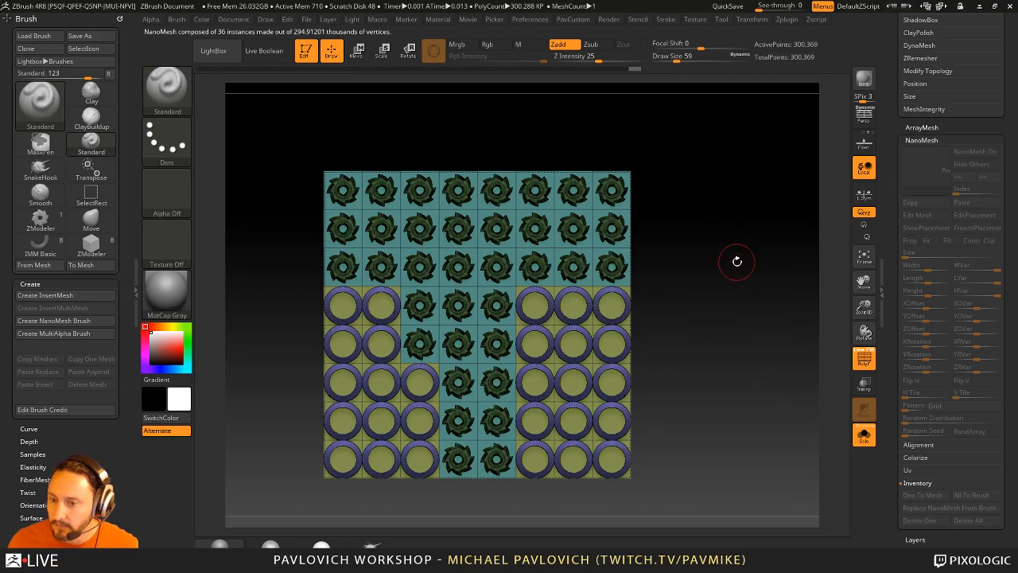
- Inspect the green polygroup on its own, examine the bare base plane, and restore the visibility of all gears and rings
mouse_move(733, 259)
right_mouse_down("ctrl")
mouse_move(721, 288)
mouse_move(692, 241)
right_mouse_up("ctrl")
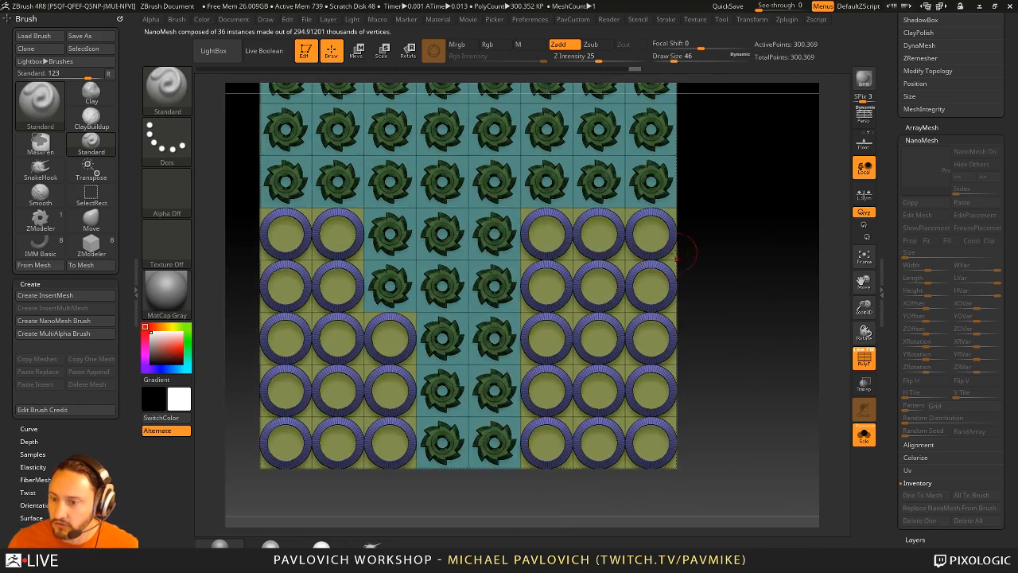
left_click(627, 264, "ctrl+shift")
left_click(742, 306, "ctrl+shift")
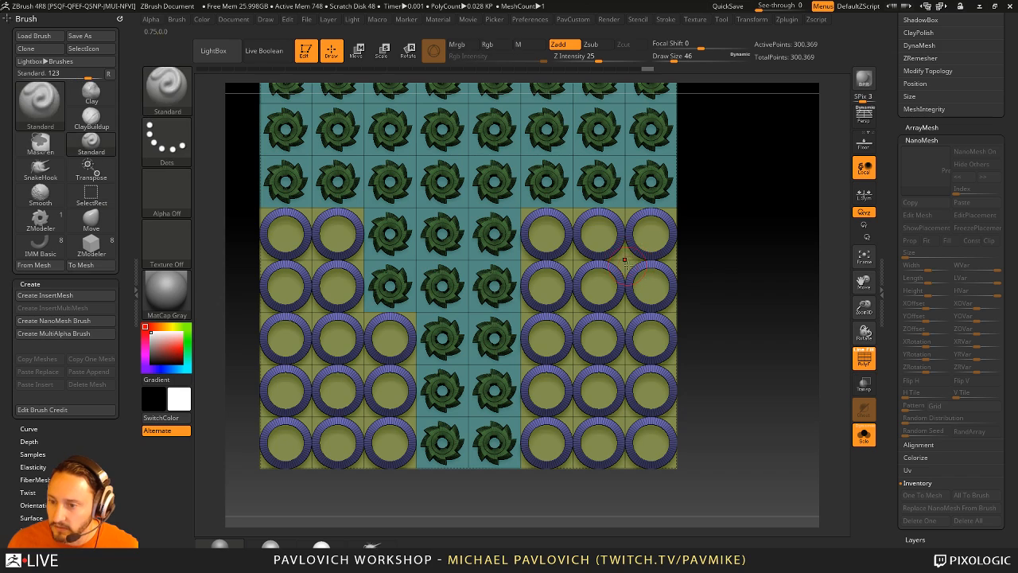
left_click(624, 260, "ctrl+shift")
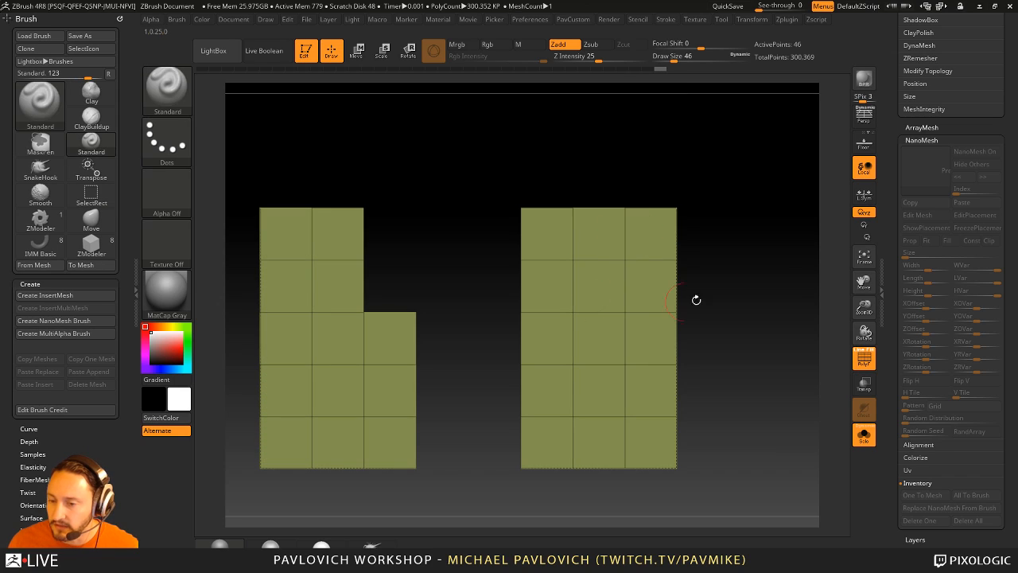
left_click(773, 306, "ctrl+shift")
right_click_drag(752, 243, 654, 249, "ctrl")
left_click(578, 253, "ctrl+shift")
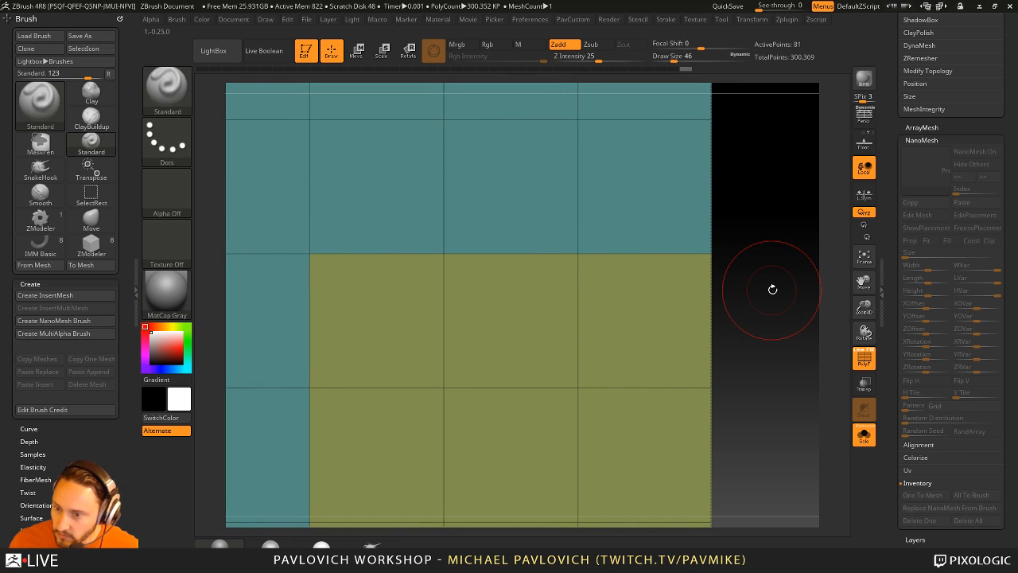
left_click(773, 292, "ctrl+shift")
right_click_drag(774, 294, 720, 250, "ctrl")
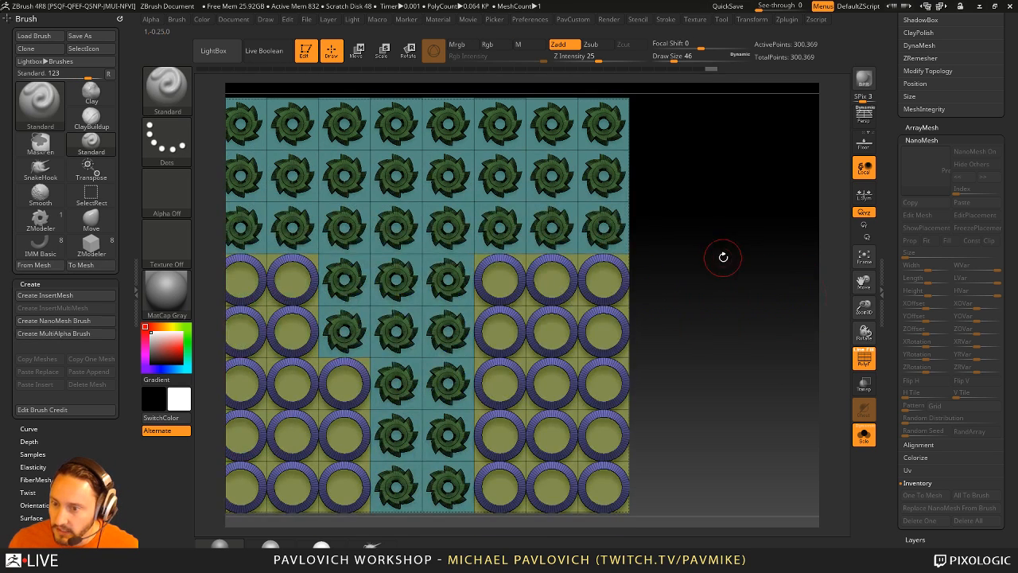
- Use ZModeler's PolyGroup action on single polygons to assign a new polygroup to four adjacent gear cells around the ring block's corner
key("b")
key("z")
key("m")
key("space")
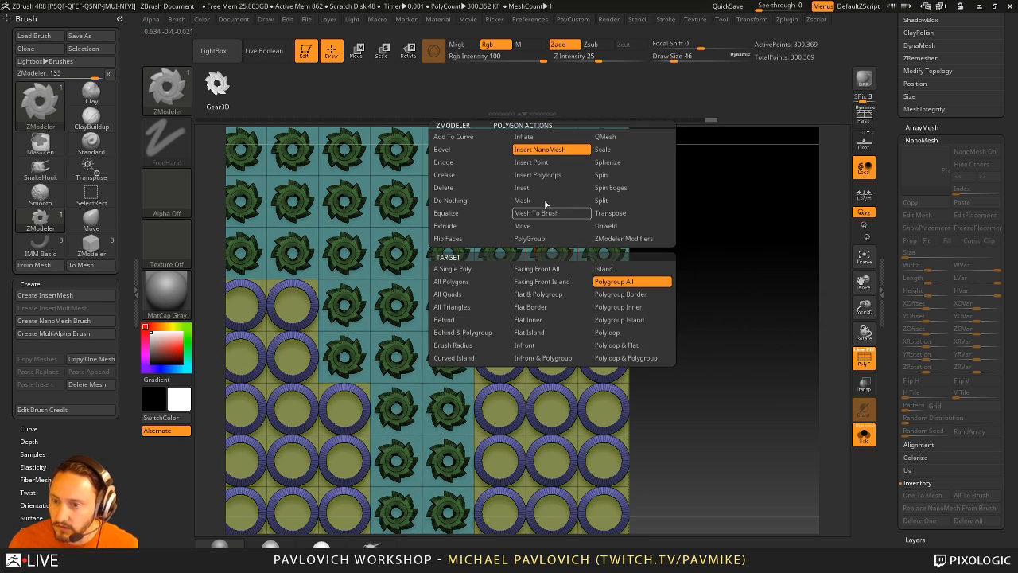
left_click(531, 240)
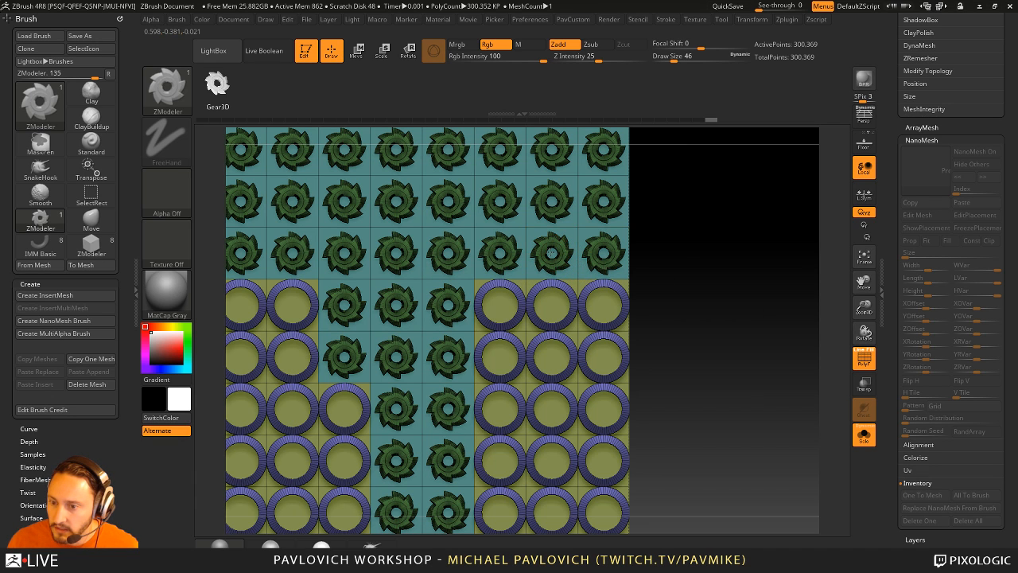
left_click(551, 252)
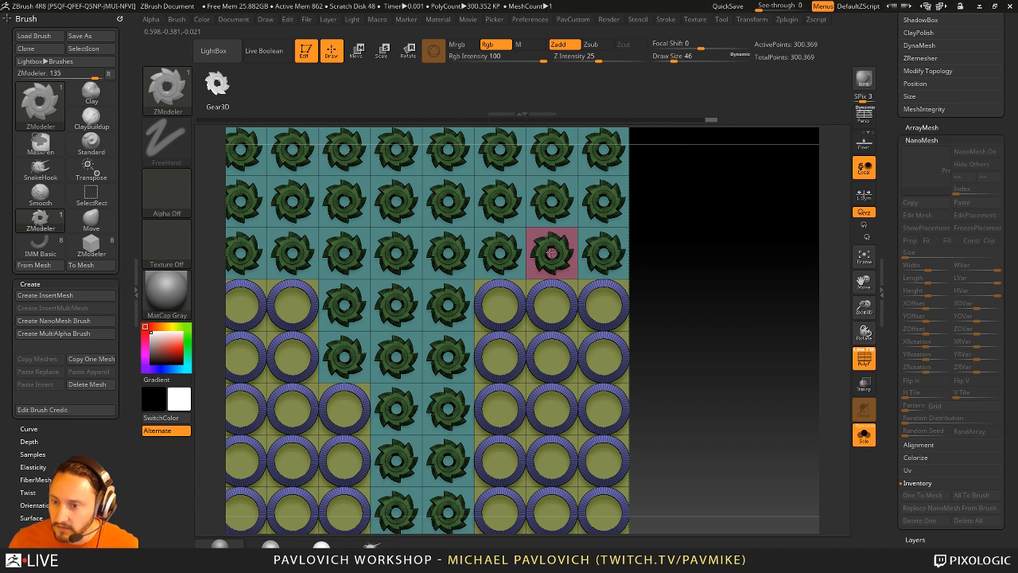
left_click(499, 252)
left_click(447, 252)
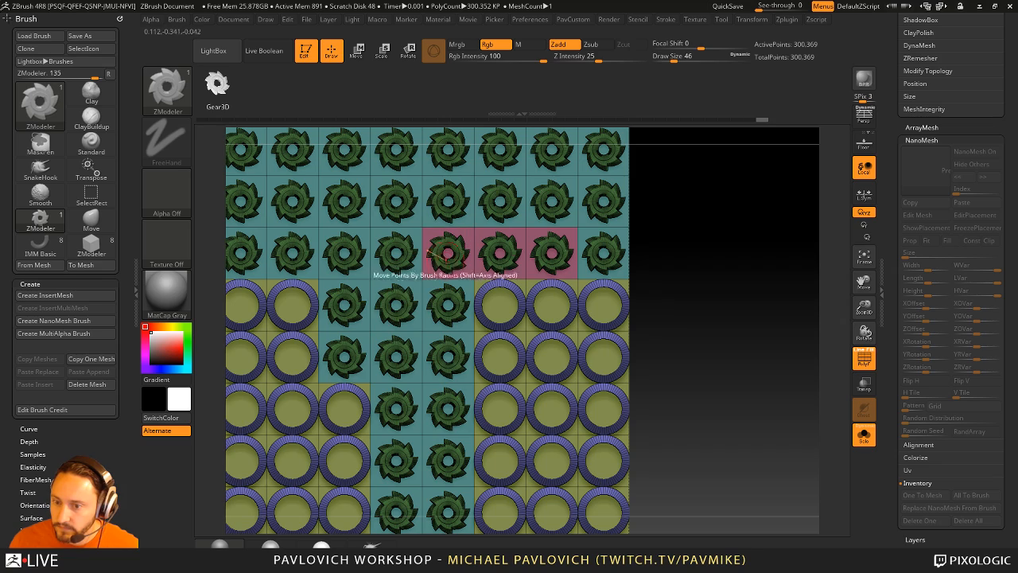
left_click(448, 305)
- Check the base plane with its regrouped cells in isolation and undo the polygroup assignments
left_click_drag(603, 253, 792, 228, "alt")
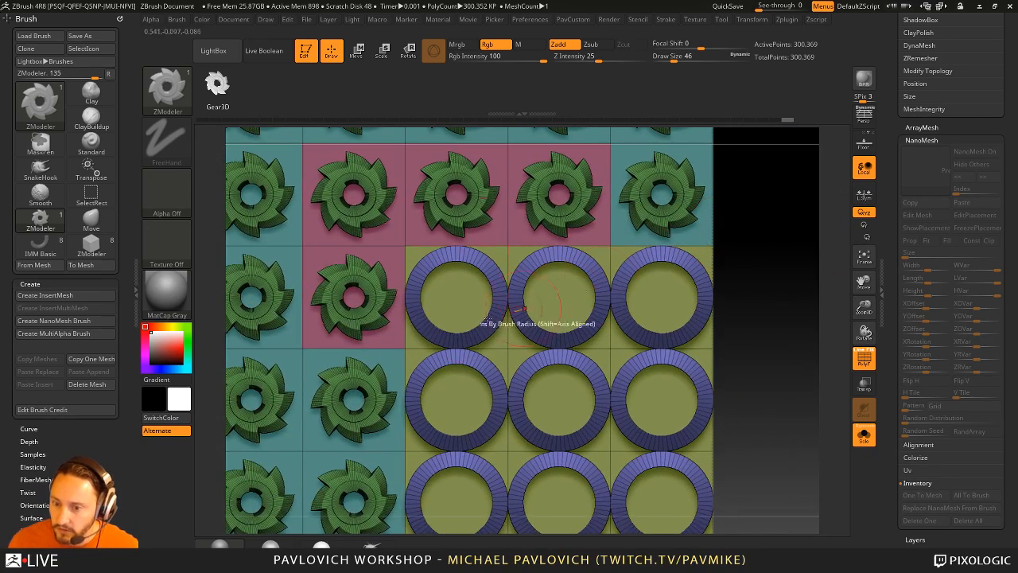
left_click(396, 352, "ctrl+shift")
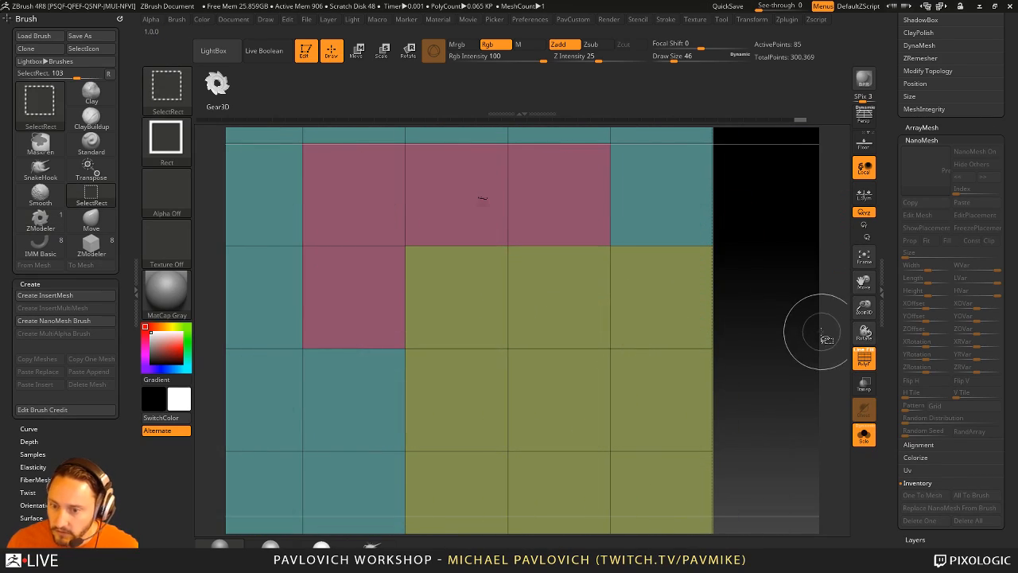
left_click(776, 320, "ctrl+shift")
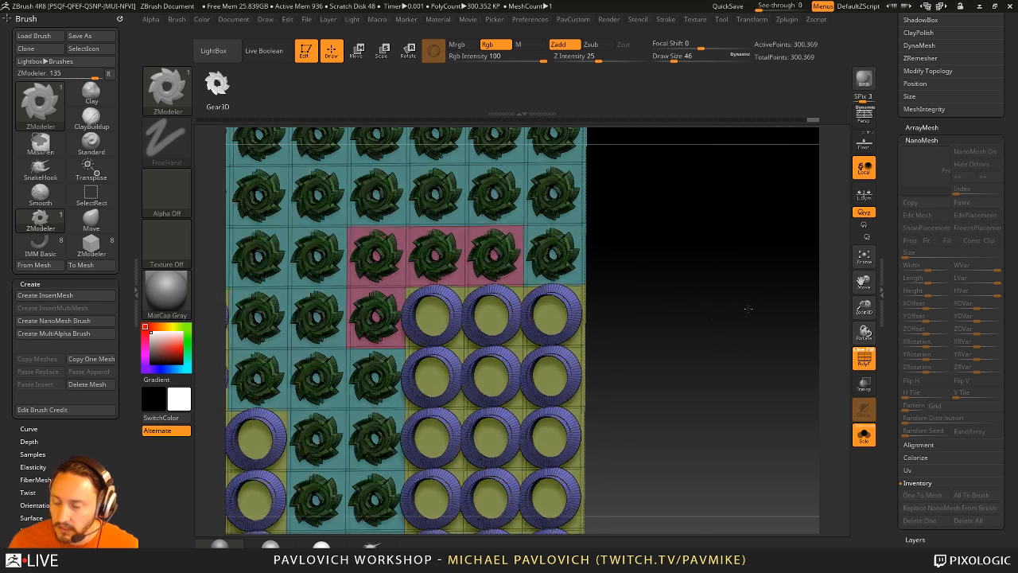
key("ctrl+z")
key("ctrl+z")
key("ctrl+z")
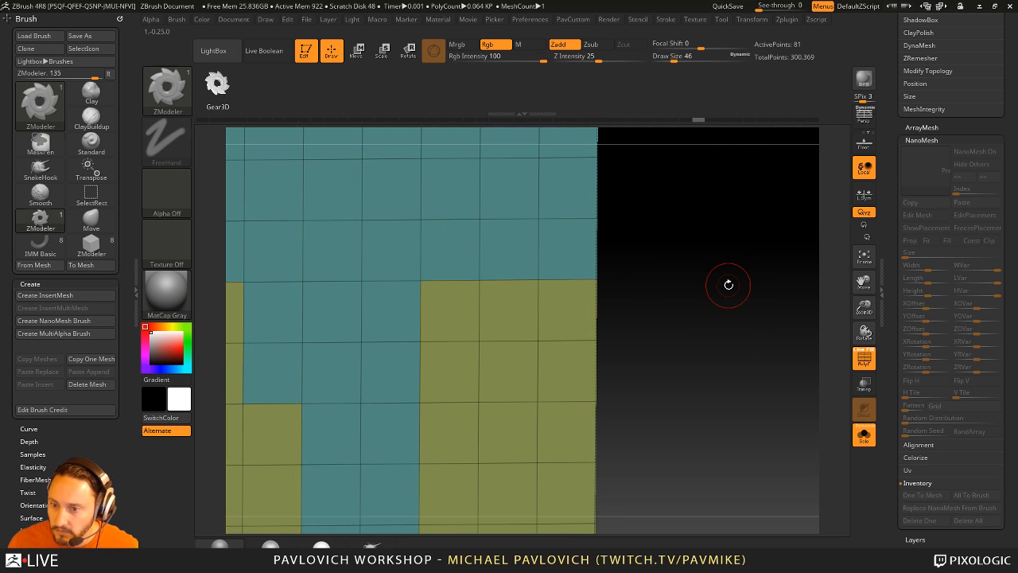
- Square up the view and delete the base plane with Del Hidden, keeping only the gears and rings
mouse_move(726, 283)
left_mouse_down("shift")
mouse_move(742, 303)
mouse_move(725, 270)
mouse_move(697, 300)
mouse_move(768, 301)
mouse_move(718, 313)
left_mouse_up("shift")
key("2")
left_click(731, 246)
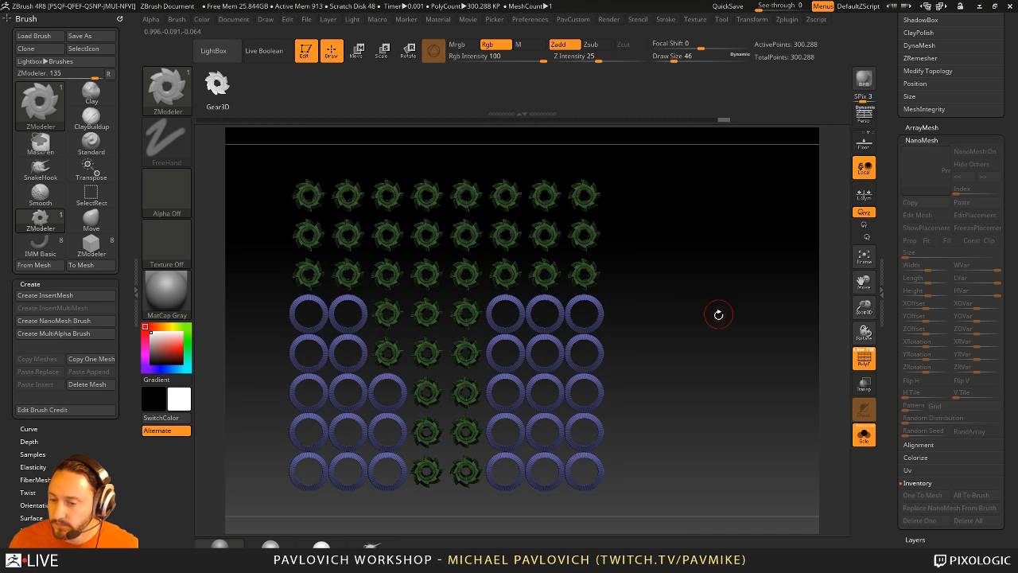
- Isolate the rings, separate the hidden gears into their own subtool with Split Hidden, and show the subtool list with its Split options
left_click(602, 305, "ctrl+shift")
key("2")
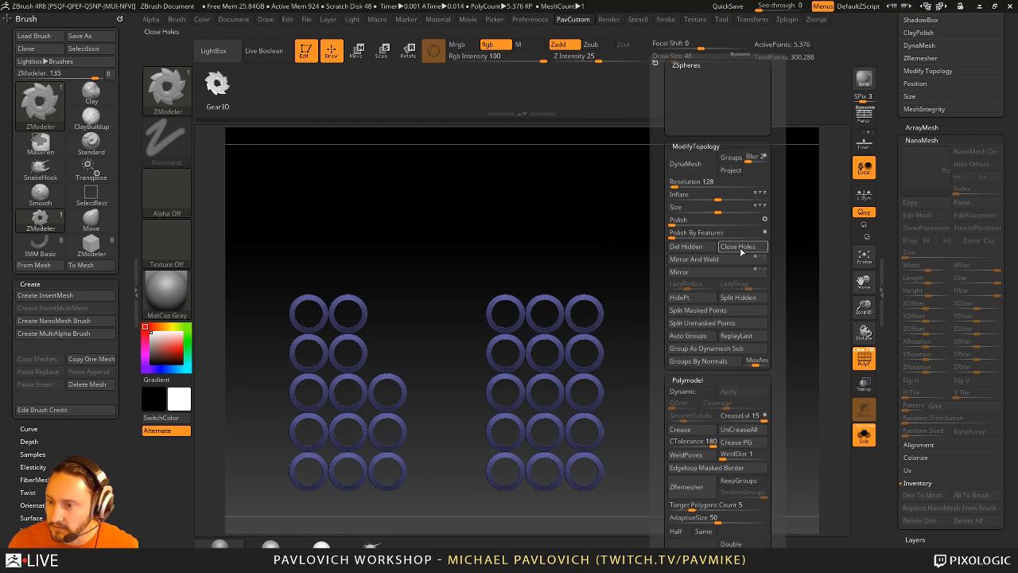
left_click(739, 299)
scroll(936, 307, "up", 6)
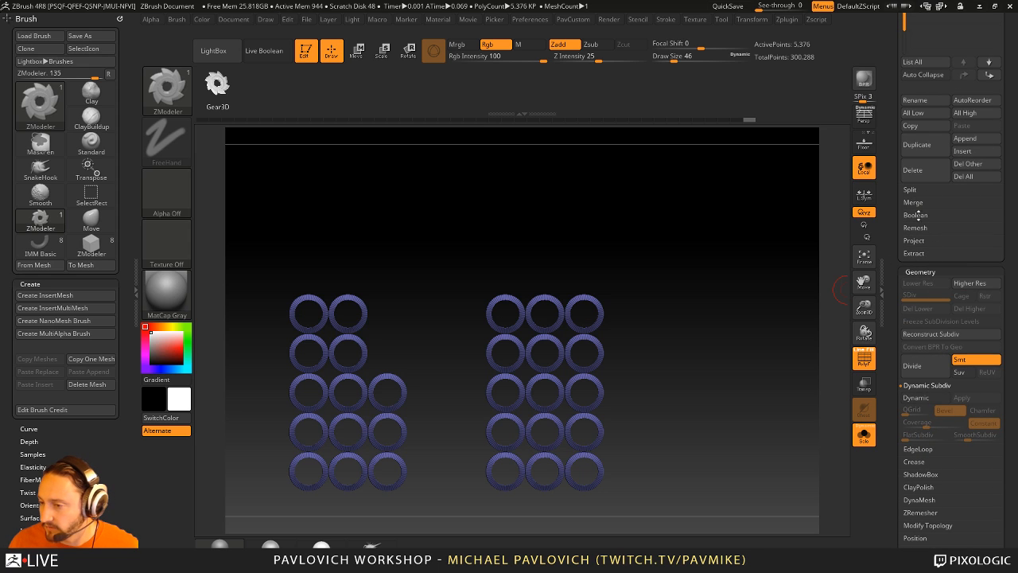
left_click(909, 189)
scroll(901, 306, "up", 5)
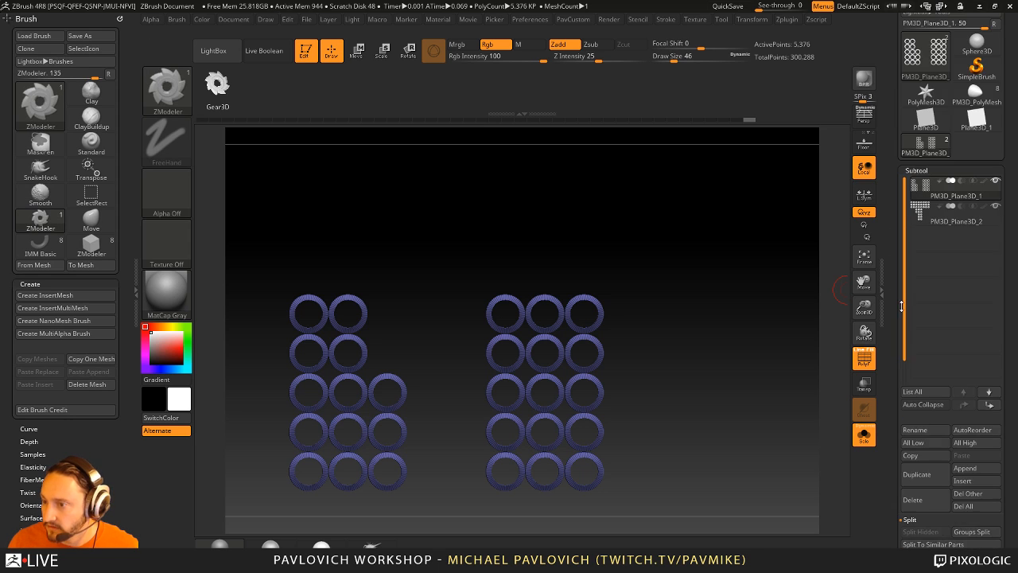
scroll(901, 306, "down", 2)
- Switch to the Standard brush and set its Draw Size to 59
key("b")
key("s")
key("t")
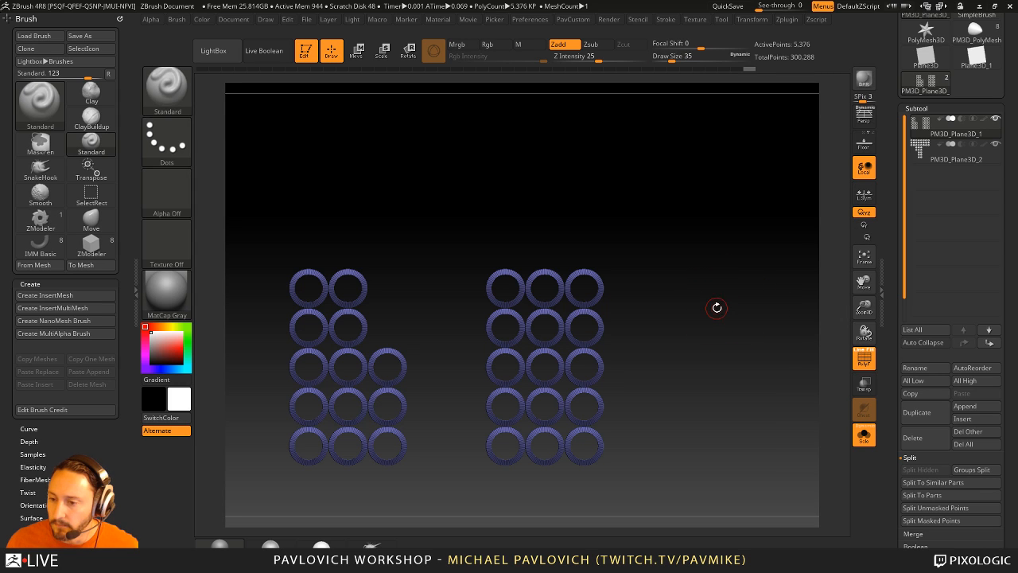
key("s")
left_click_drag(719, 306, 722, 301)
key("s")
left_click_drag(719, 298, 726, 293, "alt")
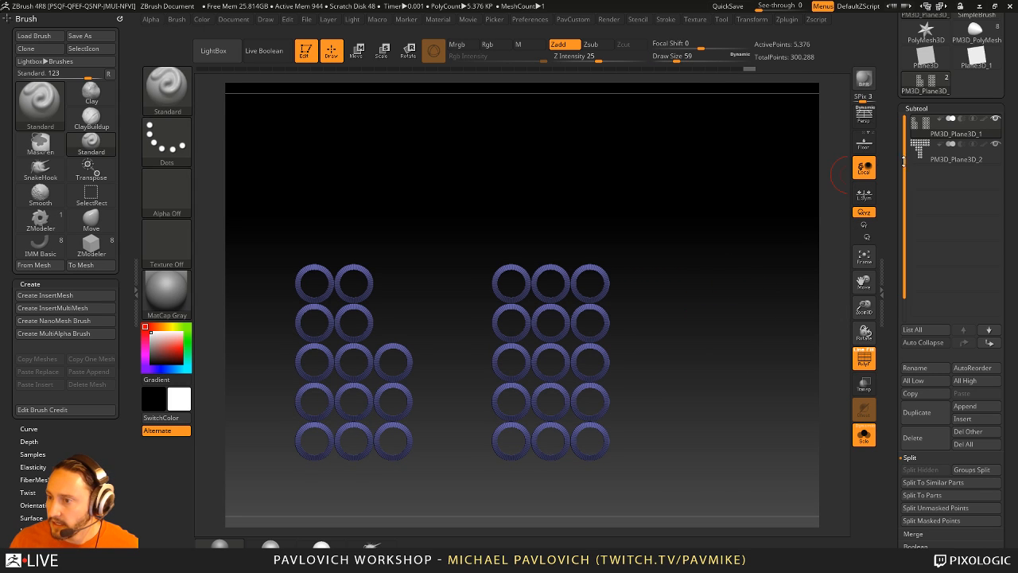
- Append a plane as a new subtool, select it, and move it to the beginning of the subtool list
left_click_drag(892, 183, 892, 171)
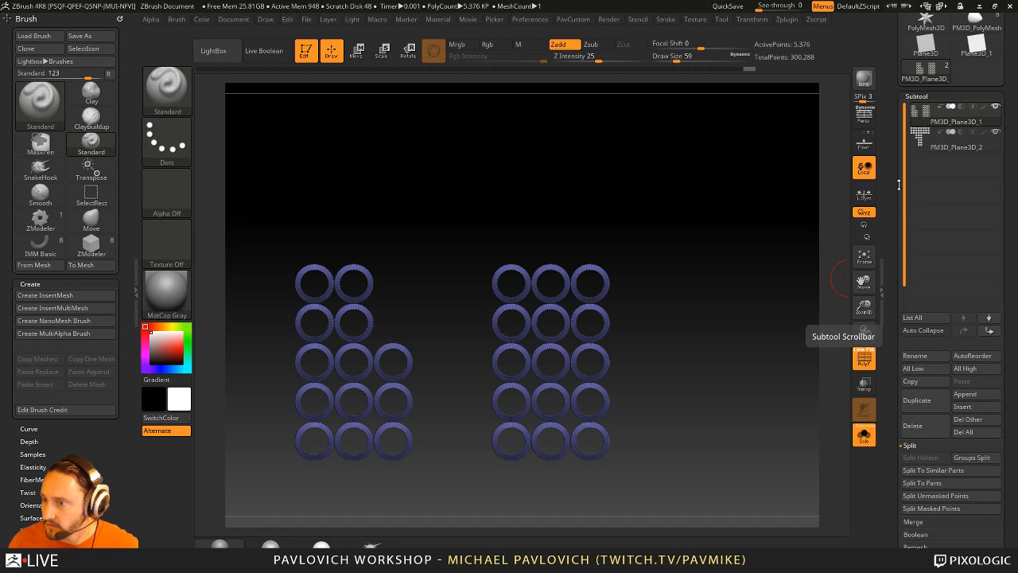
left_click_drag(899, 185, 899, 202)
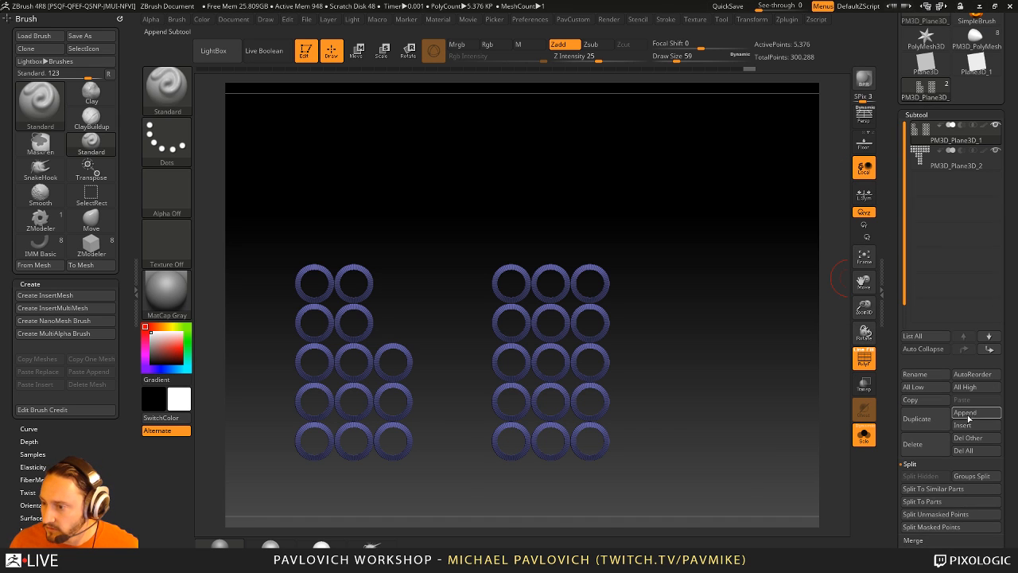
left_click(967, 414)
left_click(609, 327)
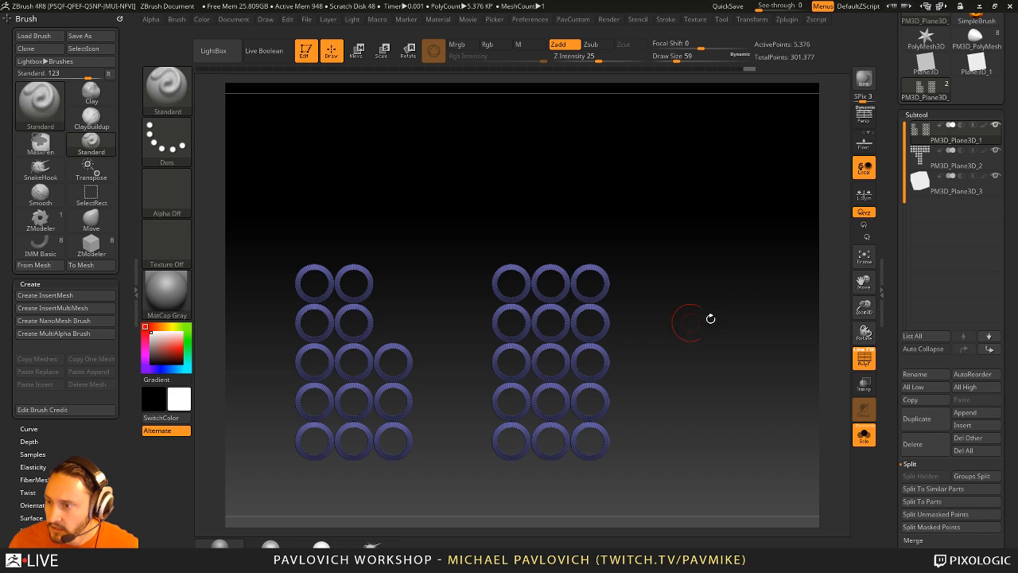
left_click(960, 191)
left_click(968, 351, "shift")
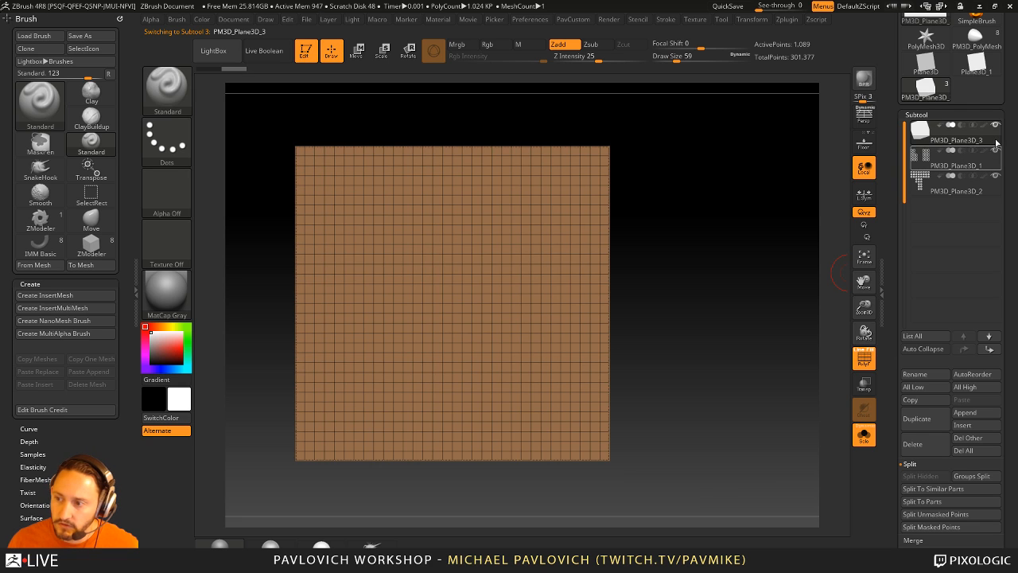
- Toggle the visibility of all subtools off and back on in the subtool list
mouse_move(998, 132)
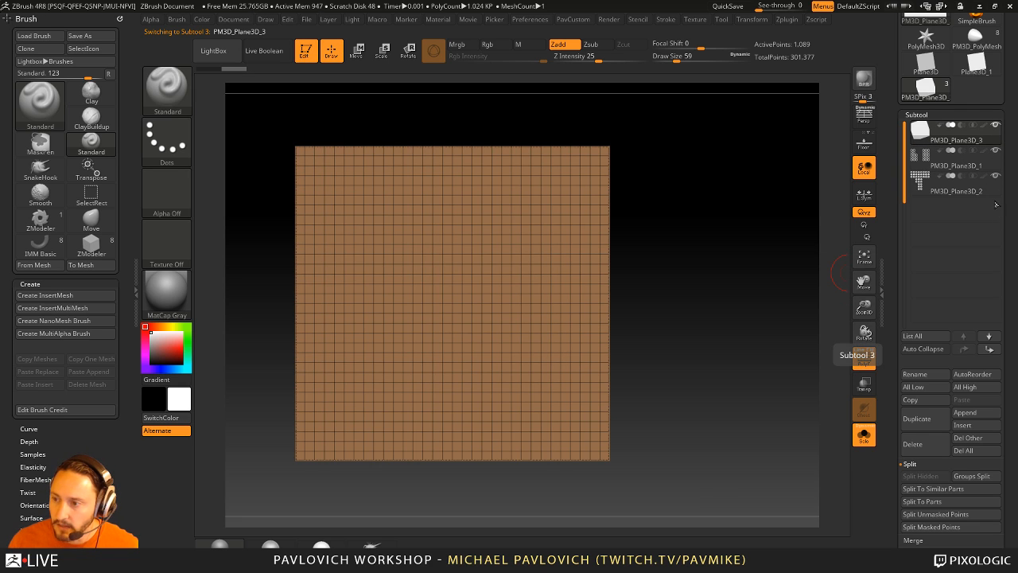
key("shift+f")
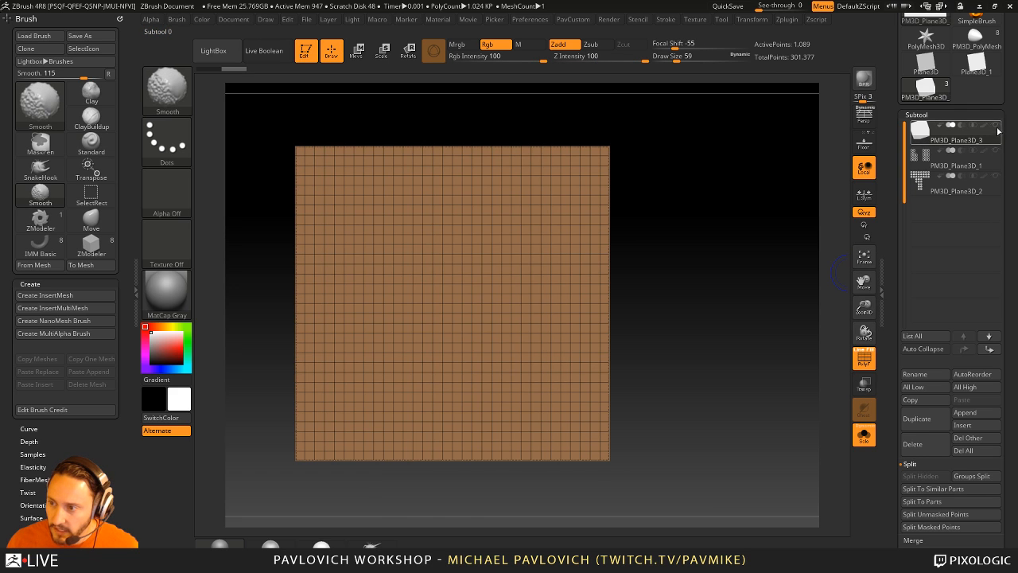
mouse_move(980, 161)
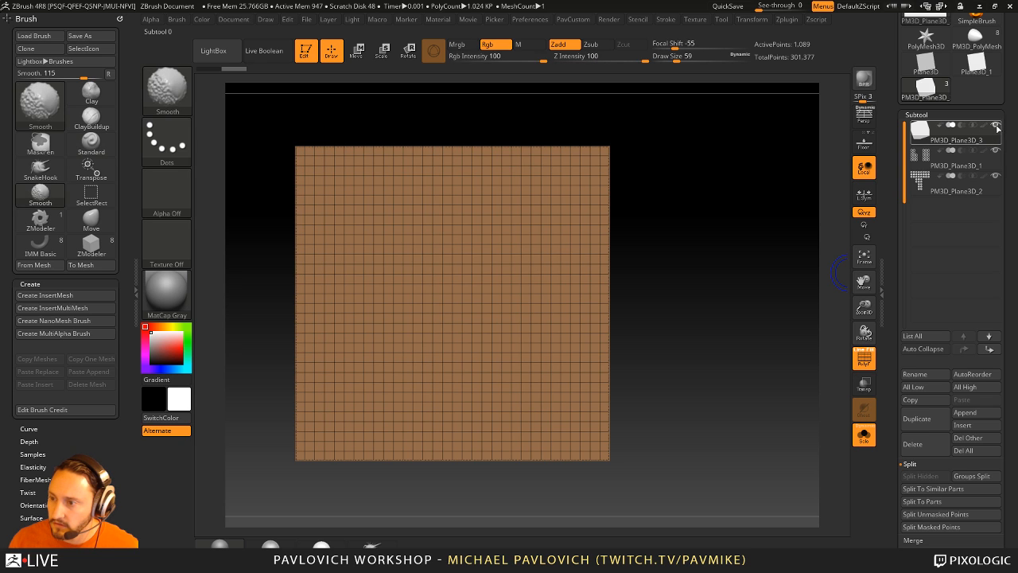
- Reconstruct two lower subdivision levels of the appended plane to reduce it to an 8 by 8 grid
left_click_drag(890, 199, 890, 125)
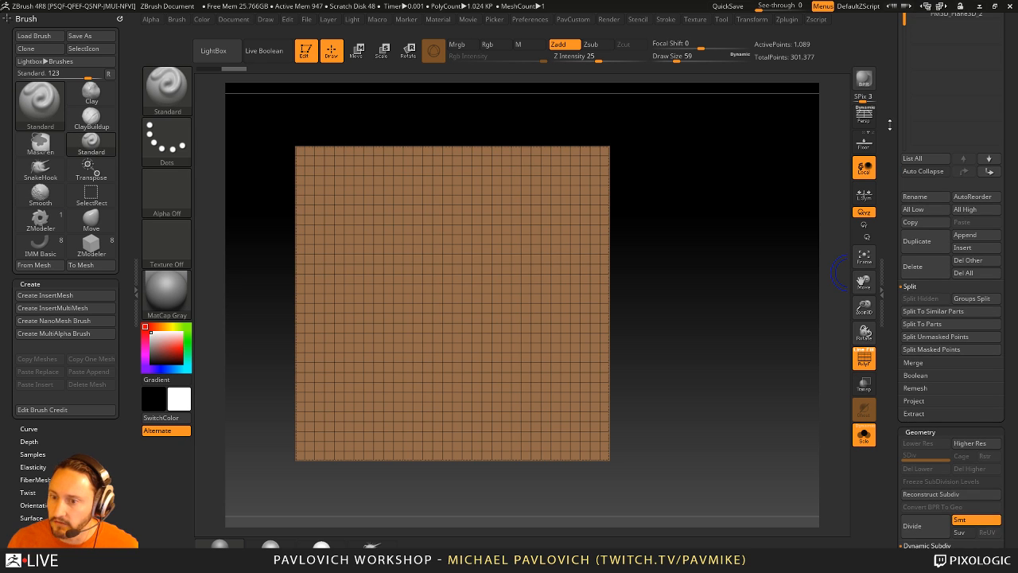
scroll(946, 350, "down", 3)
left_click(938, 373)
left_click(939, 373)
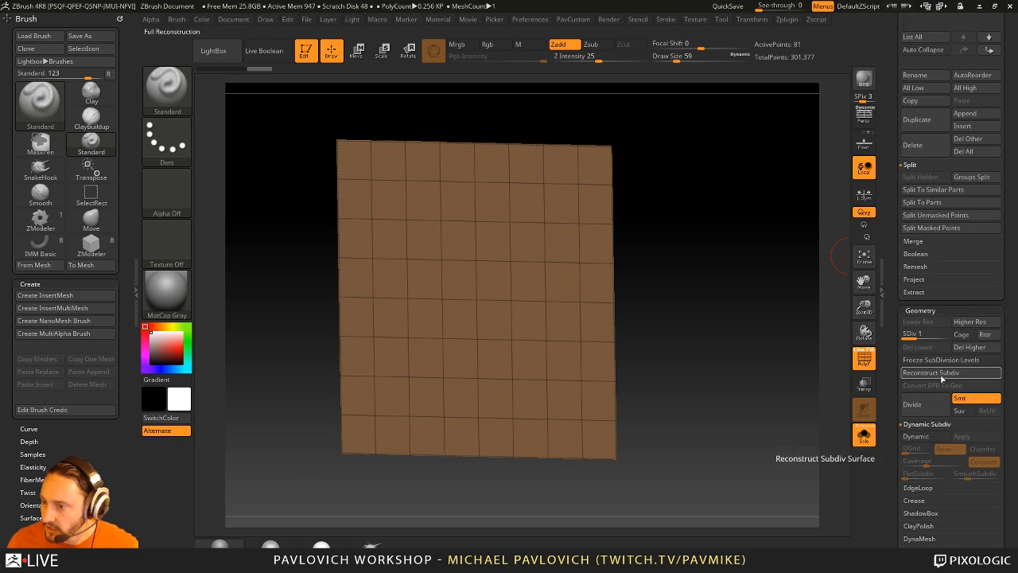
- Thicken the 8 by 8 plane into a slab with ZModeler's QMesh polygon action targeting Polygroup All
key("b")
key("z")
key("m")
key("space")
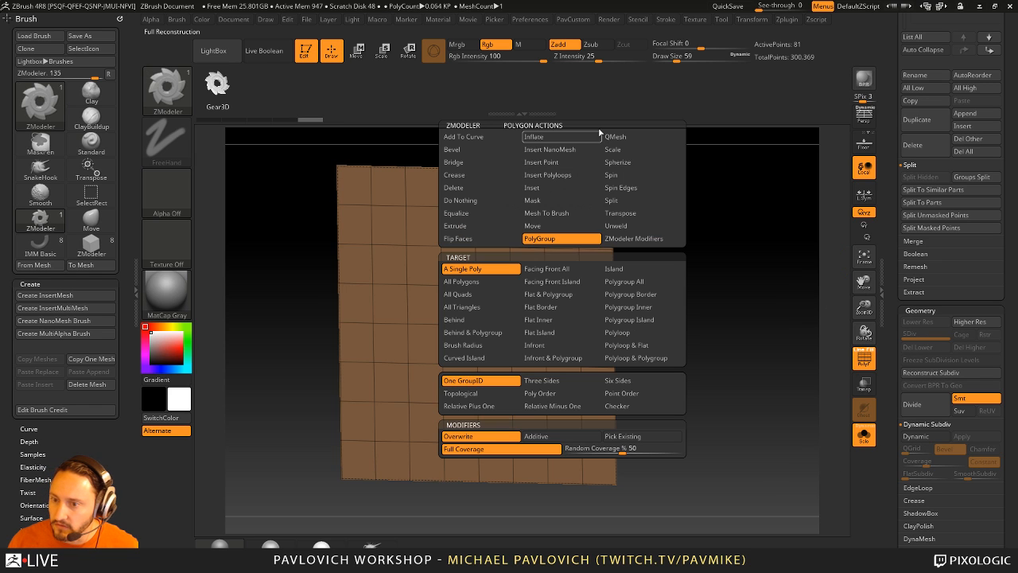
left_click(636, 281)
left_click_drag(718, 205, 648, 202)
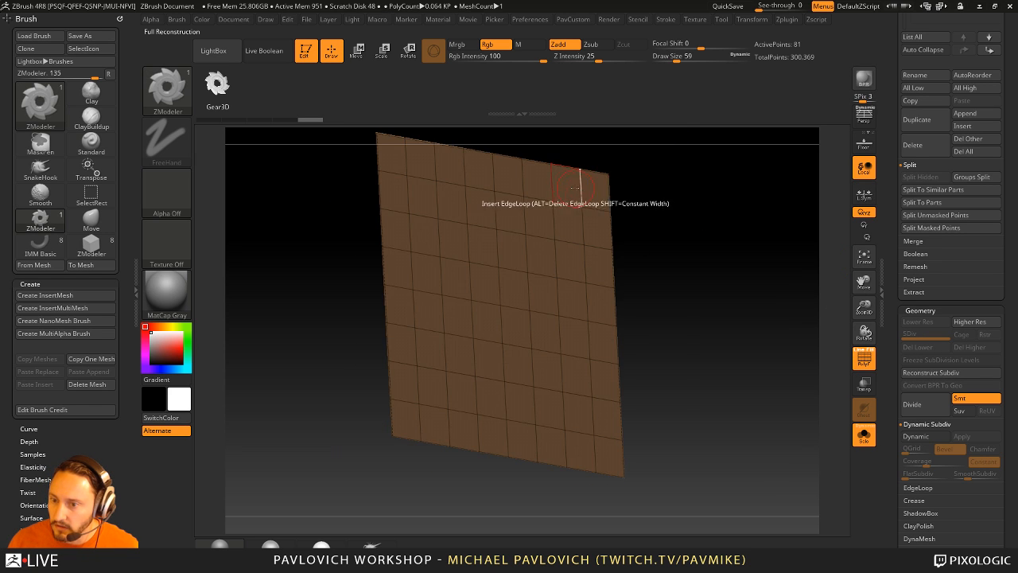
left_click_drag(575, 186, 676, 210)
- Toggle the slab's Double display option and square the view to its front face
key("2")
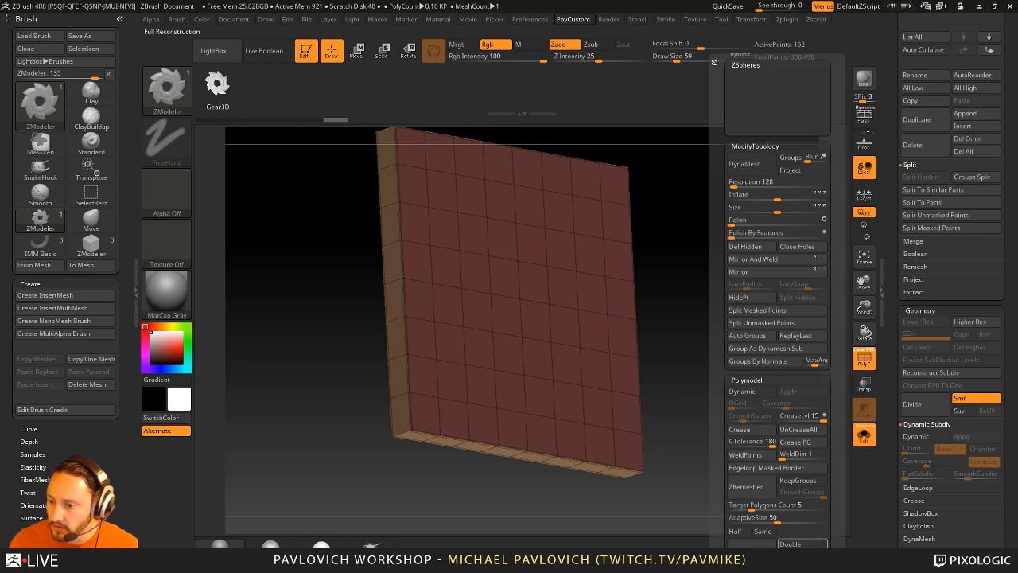
left_click(801, 543)
left_click_drag(719, 279, 769, 282, "shift")
left_click_drag(887, 366, 891, 199)
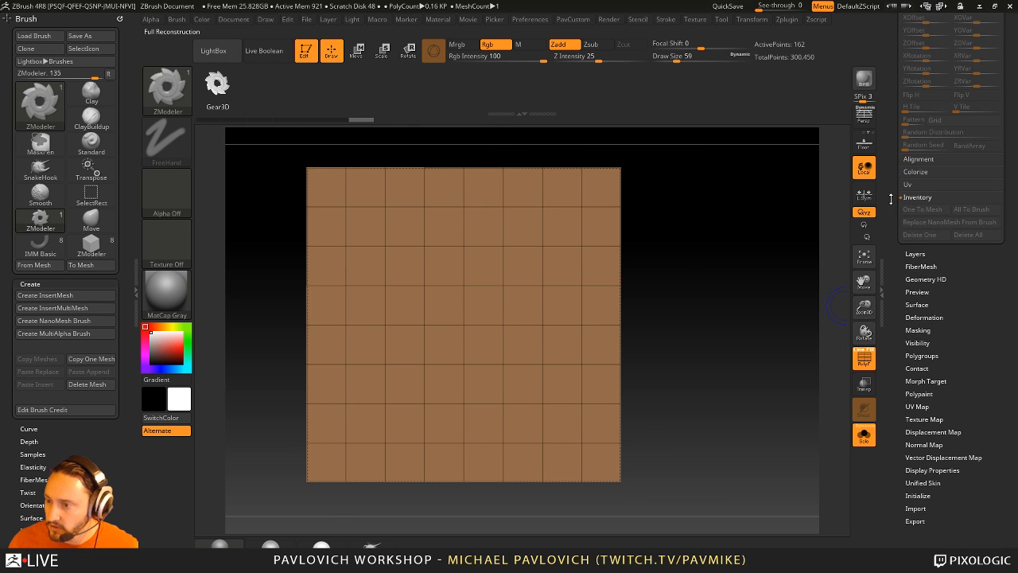
- Turn off Solo to show all subtools again and select the ring subtool PM3D_Plane3D_1
left_click(932, 470)
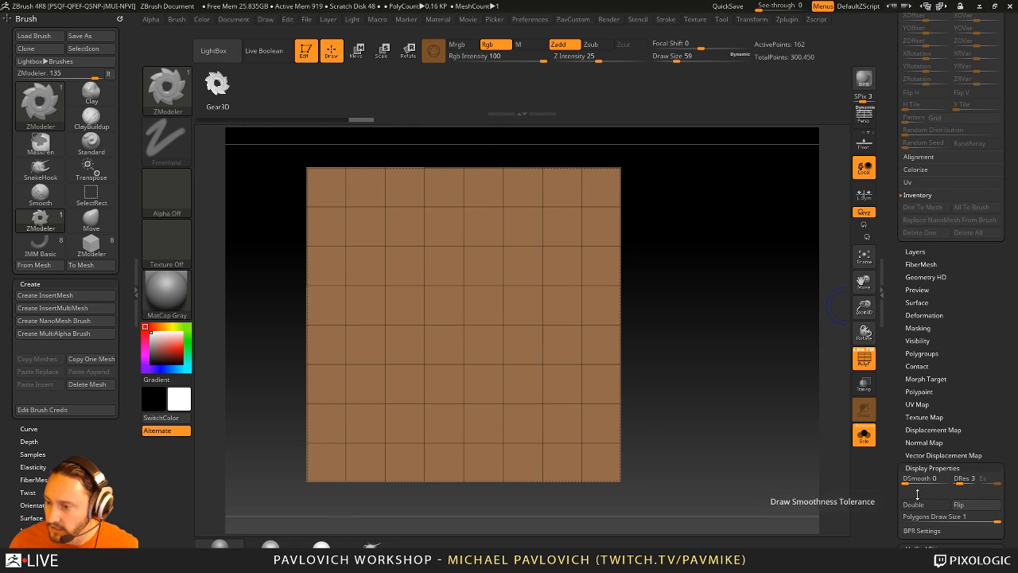
left_click_drag(889, 346, 895, 471)
left_click(863, 435)
left_click_drag(747, 299, 725, 284)
left_click_drag(894, 283, 937, 364)
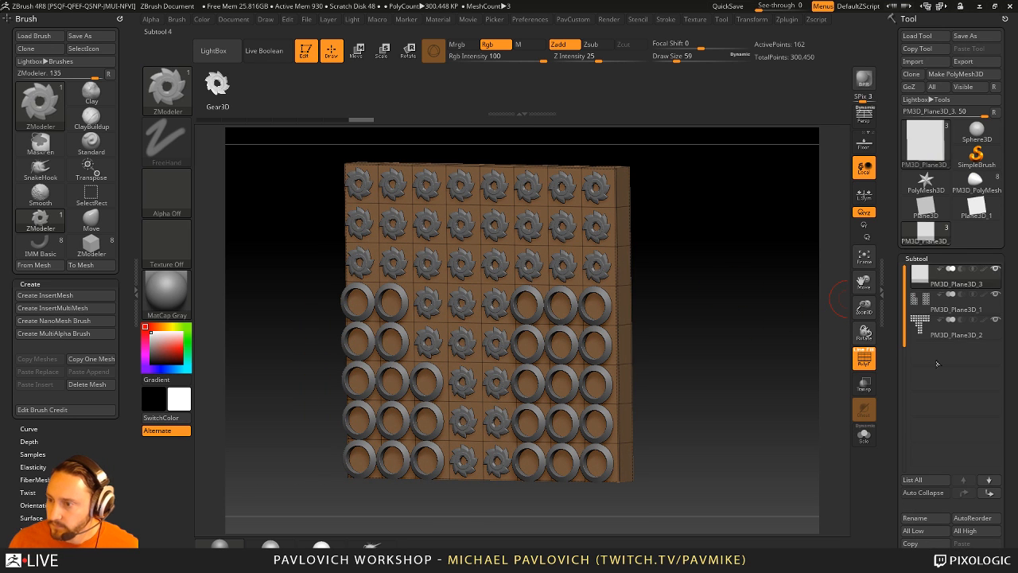
left_click(954, 309)
left_click_drag(721, 298, 733, 308)
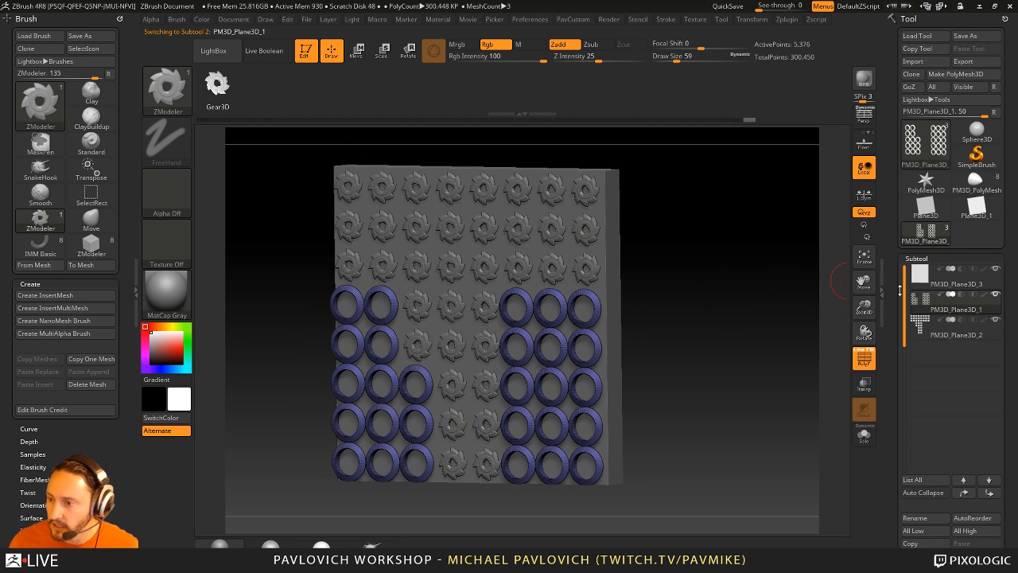
- Flag the PM3D_Plane3D_3 slab as the start of a subtool group and switch to the Standard brush
mouse_move(949, 294)
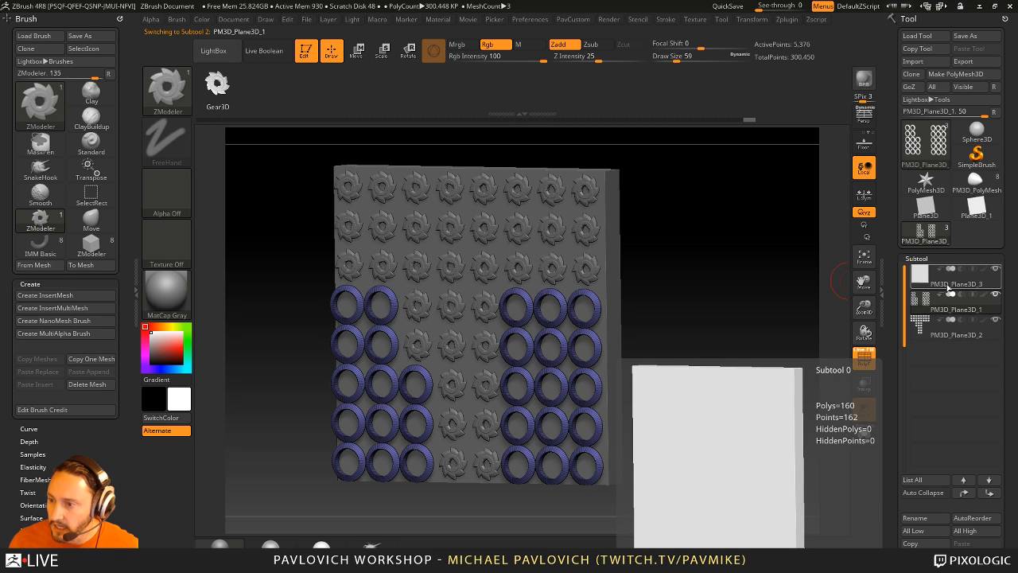
mouse_move(759, 312)
left_mouse_down()
mouse_move(766, 334)
mouse_move(770, 327)
mouse_move(732, 343)
left_mouse_up()
key("b")
key("s")
key("t")
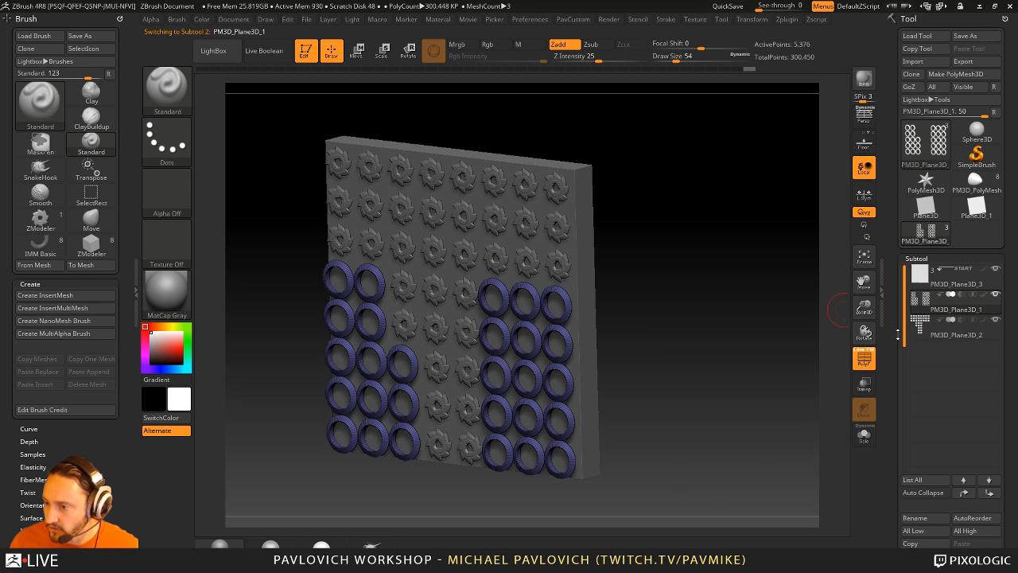
mouse_move(926, 331)
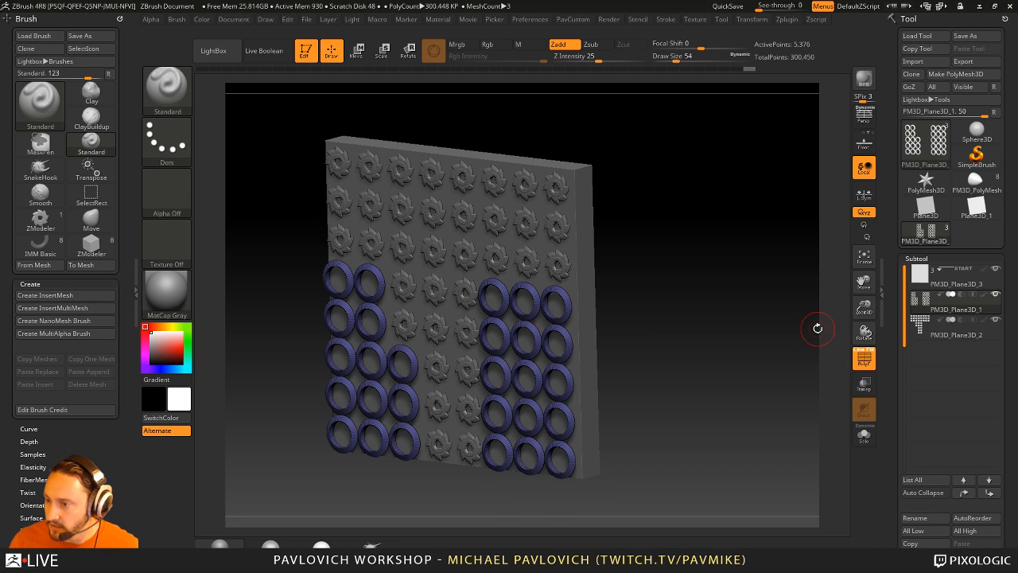
left_click(947, 288)
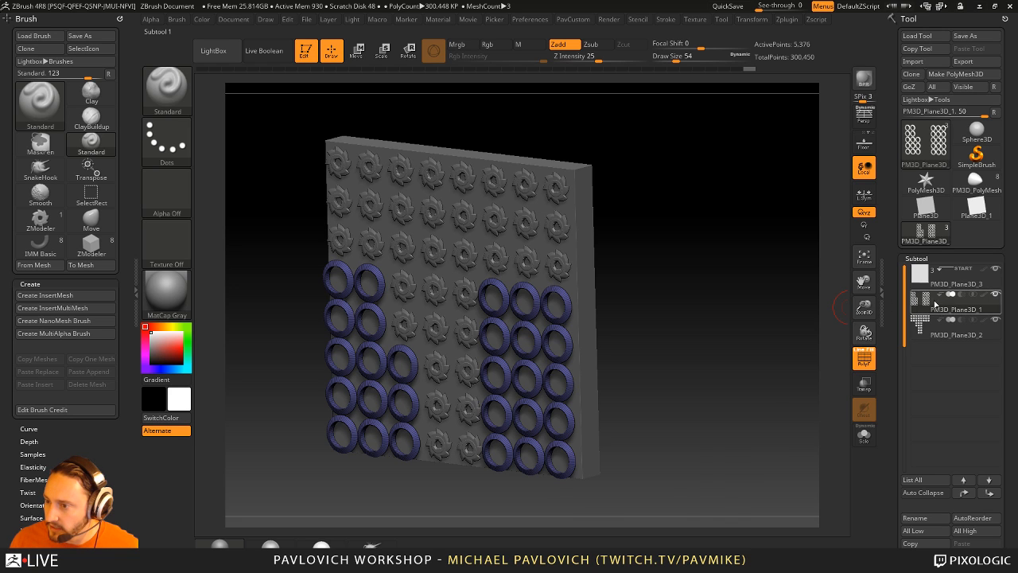
- Merge all visible subtools into a new tool, append that merged mesh as a subtool and select it
scroll(950, 398, "down", 3)
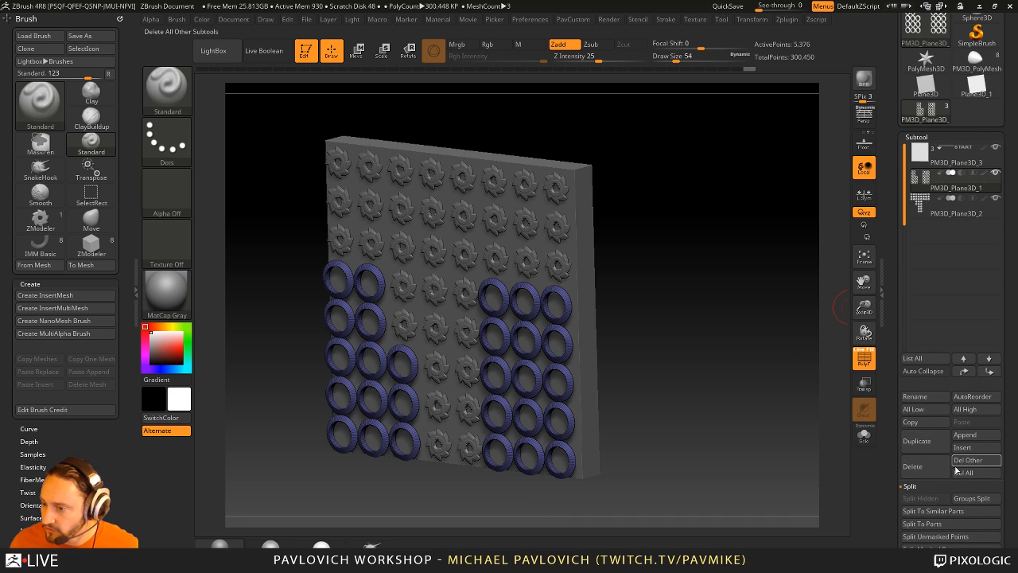
scroll(930, 485, "down", 2)
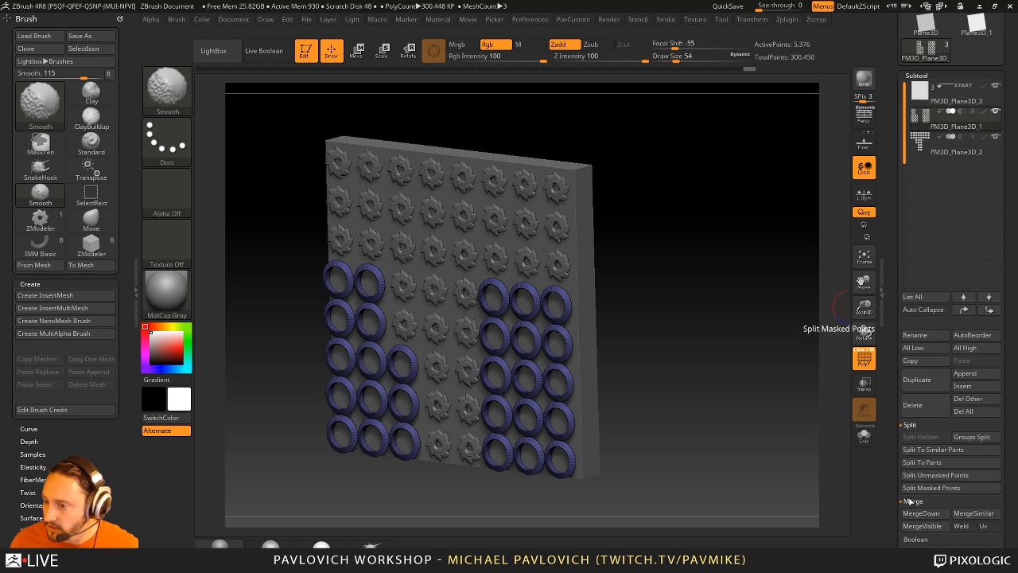
left_click(915, 525)
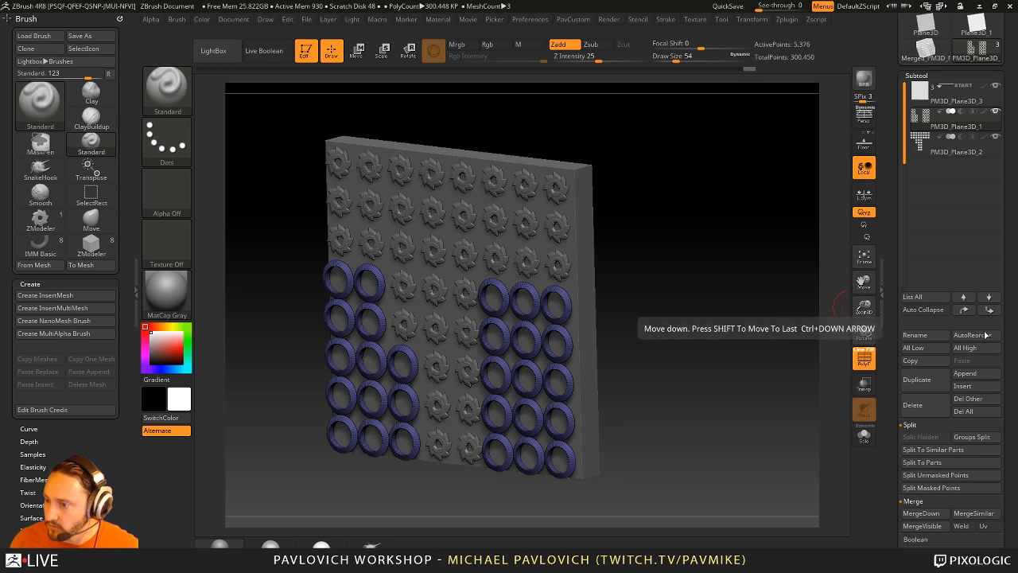
left_click(973, 375)
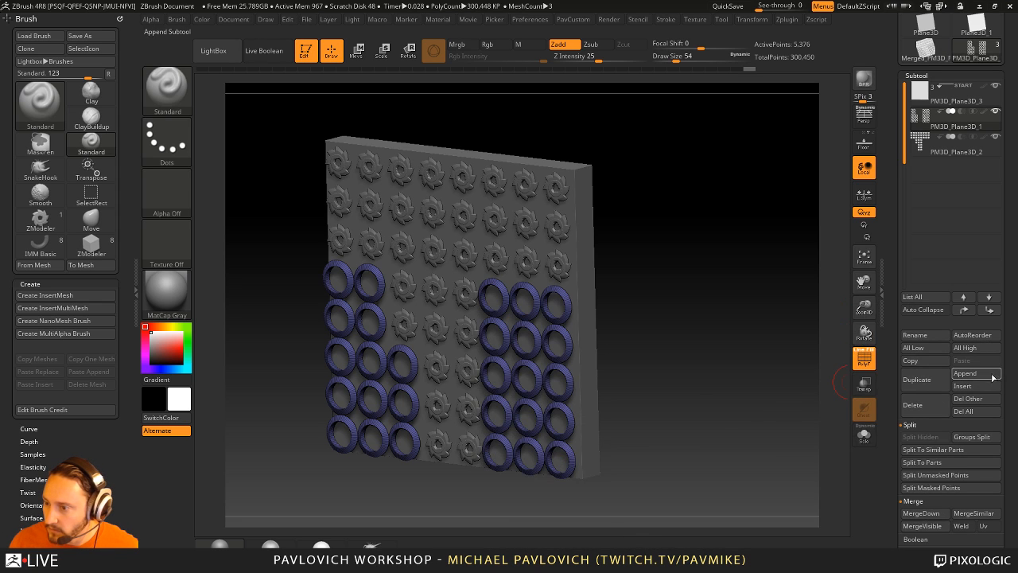
left_click(990, 375)
left_click(976, 374)
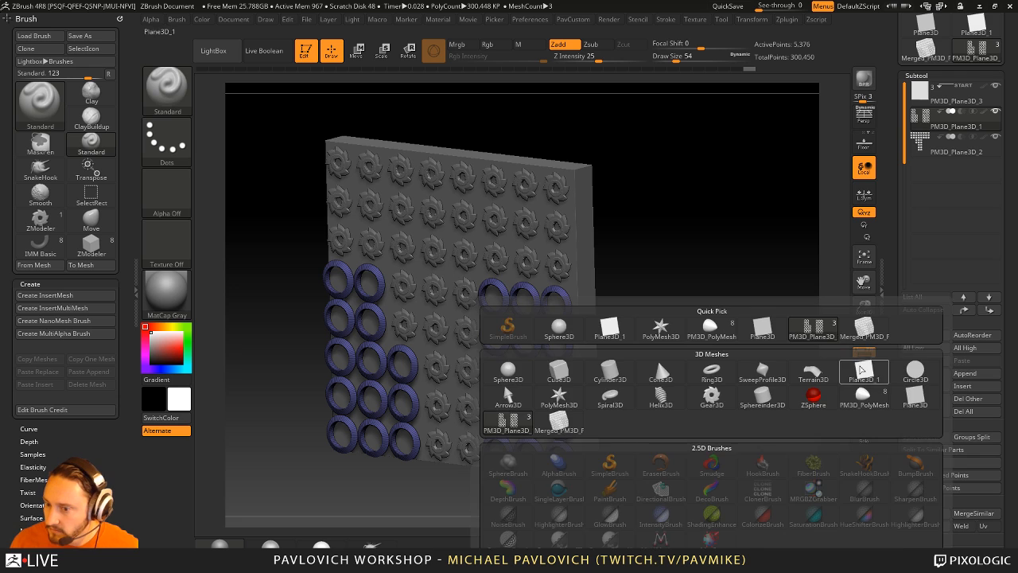
left_click(559, 419)
left_click(947, 186)
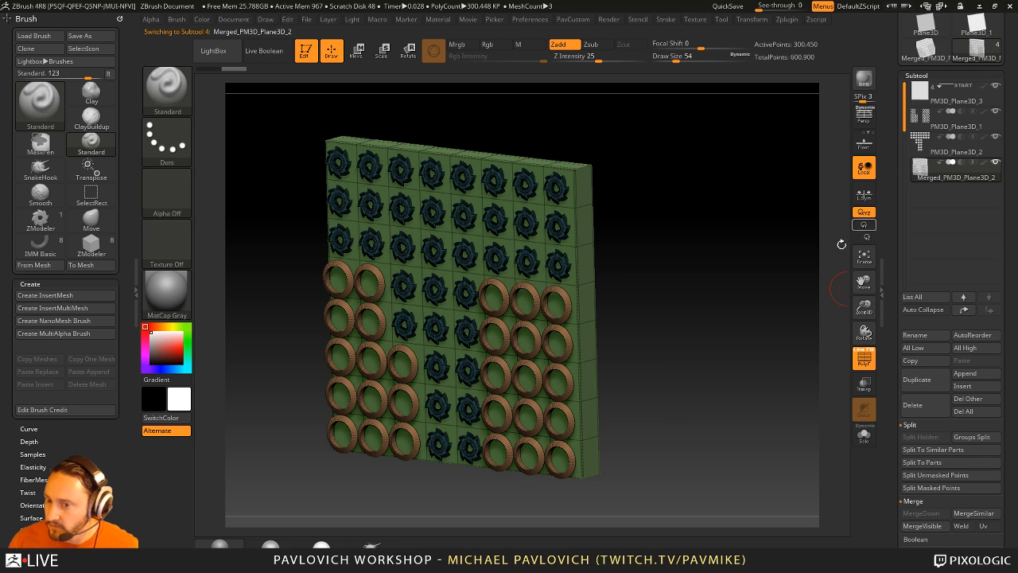
- Split the merged subtool into separate subtools by polygroup with Groups Split
left_click(968, 439)
left_click(864, 463)
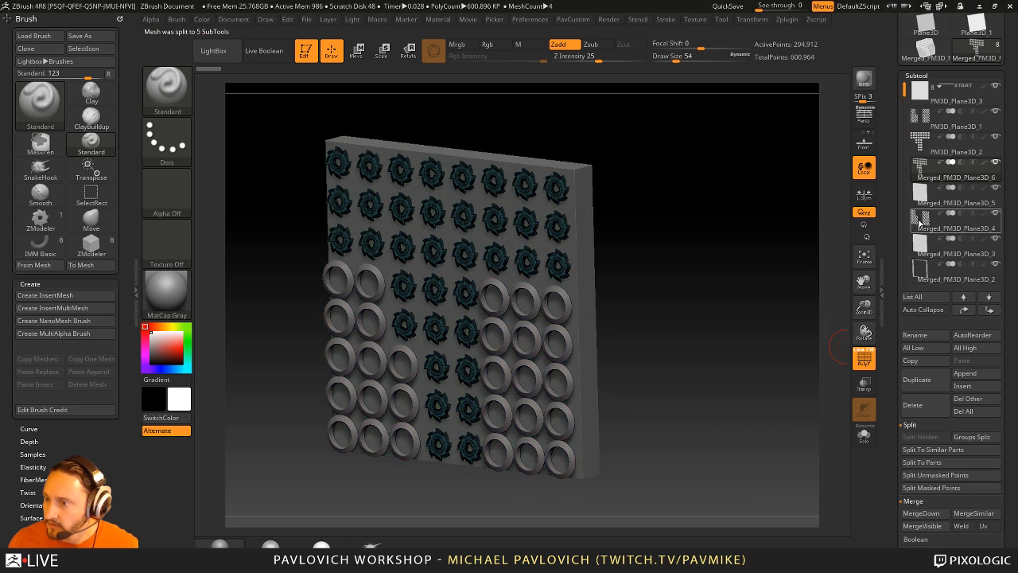
- Flag Merged_PM3D_Plane3D_5 as a group start and move the gear subtool Merged_PM3D_Plane3D_6 below it
left_click(948, 228)
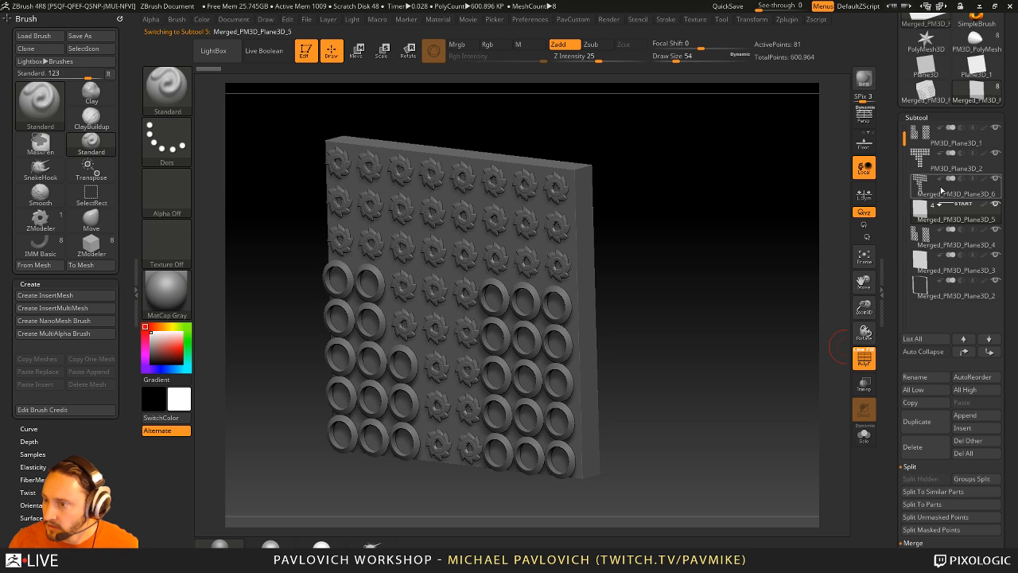
left_click(919, 181)
left_click(989, 350)
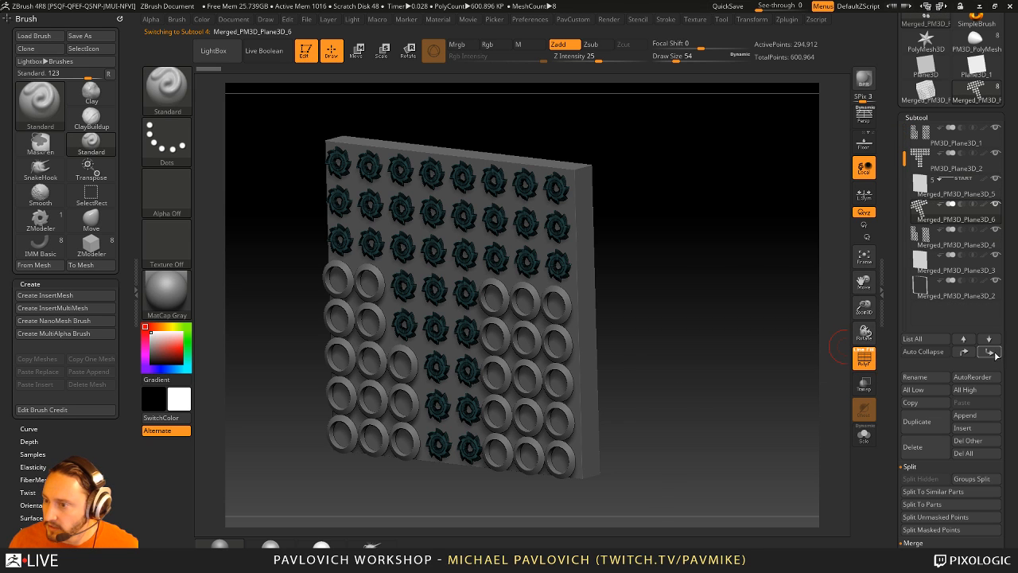
- Delete the unneeded split parts Merged_PM3D_Plane3D_5 and Merged_PM3D_Plane3D_2, accepting the confirmation
left_click(946, 271)
left_click(952, 201)
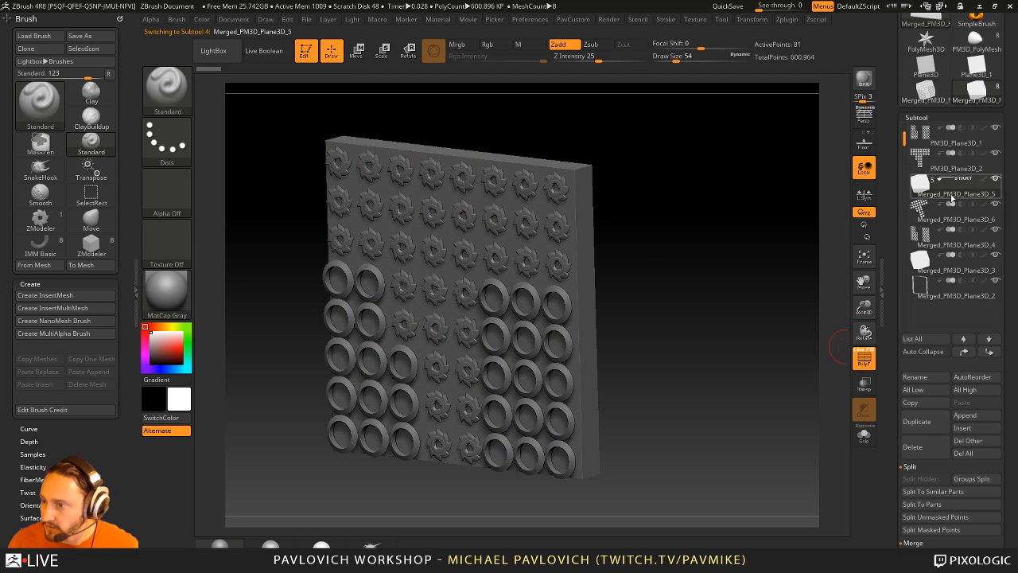
left_click(942, 447)
left_click(924, 472)
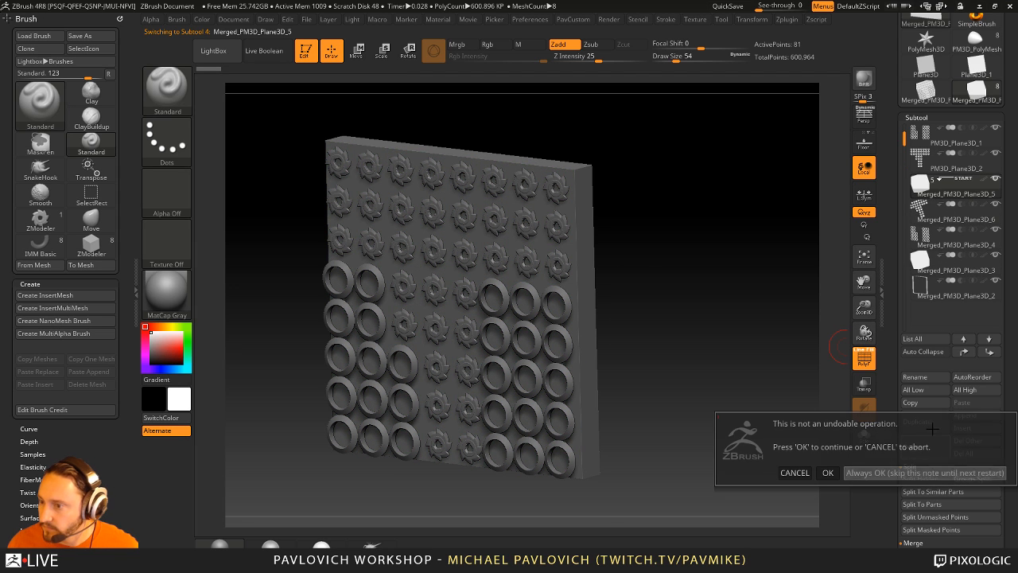
left_click(930, 446)
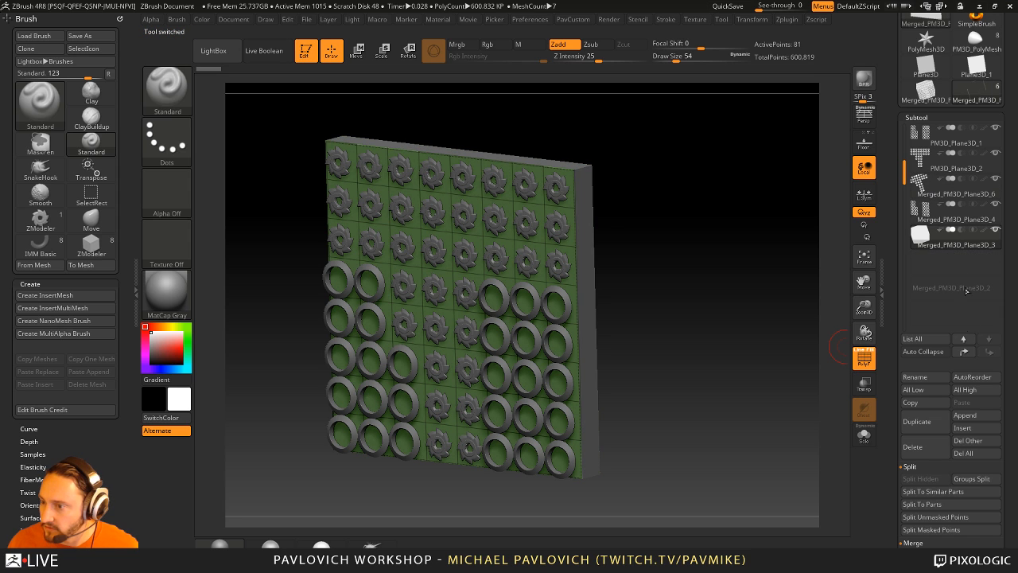
- Move the Merged_PM3D_Plane3D_3 plane above the merged gear and ring subtools in the list
left_click(965, 352)
left_click(965, 352)
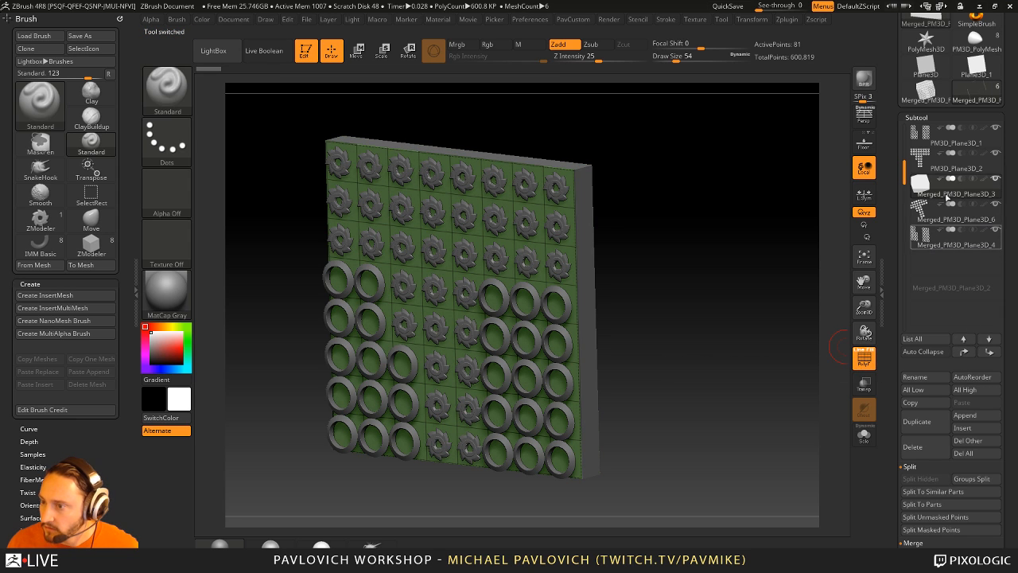
- Solo the Merged_PM3D_Plane3D_3 plane and thicken it into a slab with ZModeler's QMesh
key("b")
key("z")
key("m")
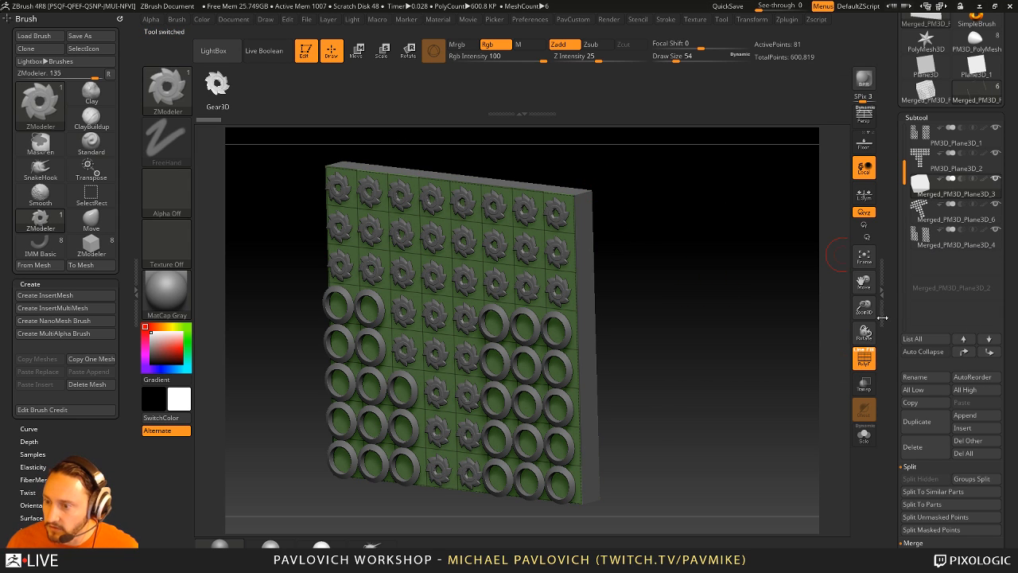
left_click(862, 432)
left_click_drag(560, 214, 602, 193)
key("2")
left_click_drag(636, 278, 787, 256)
- Flag the Merged_PM3D_Plane3D_3 slab as a group start and enable Auto Collapse for the subtool list
left_click_drag(904, 164, 899, 119)
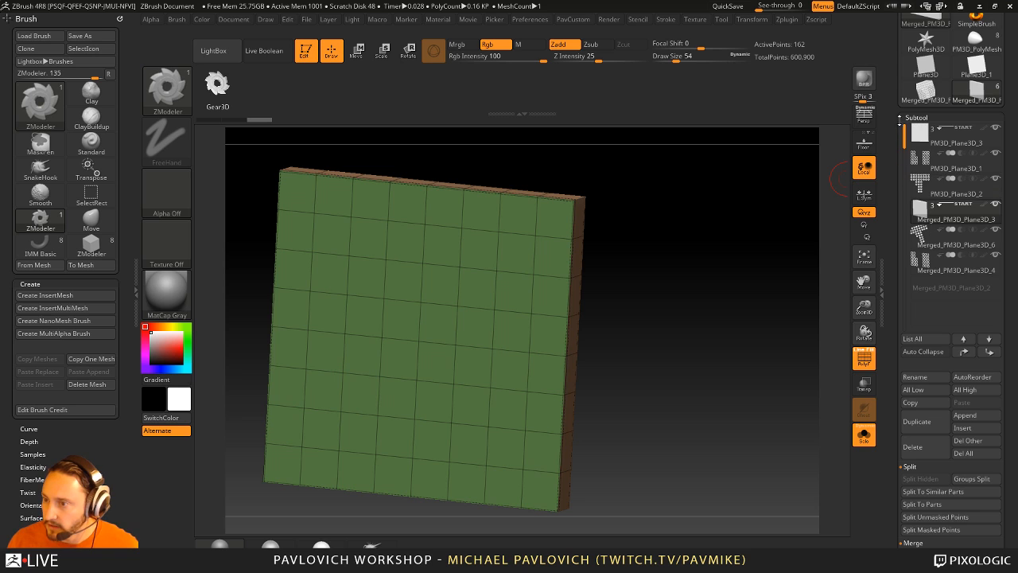
left_click_drag(767, 258, 728, 264)
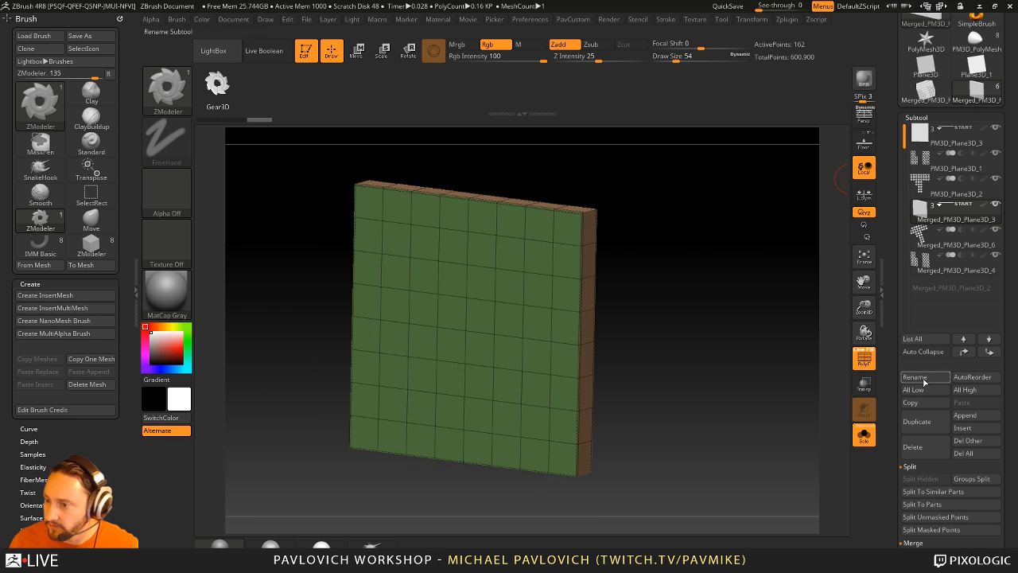
left_click(920, 352)
- Switch between the PM3D_Plane3D_3 and Merged_PM3D_Plane3D_3 groups to check the collapsing, and turn off Solo
left_click(942, 136)
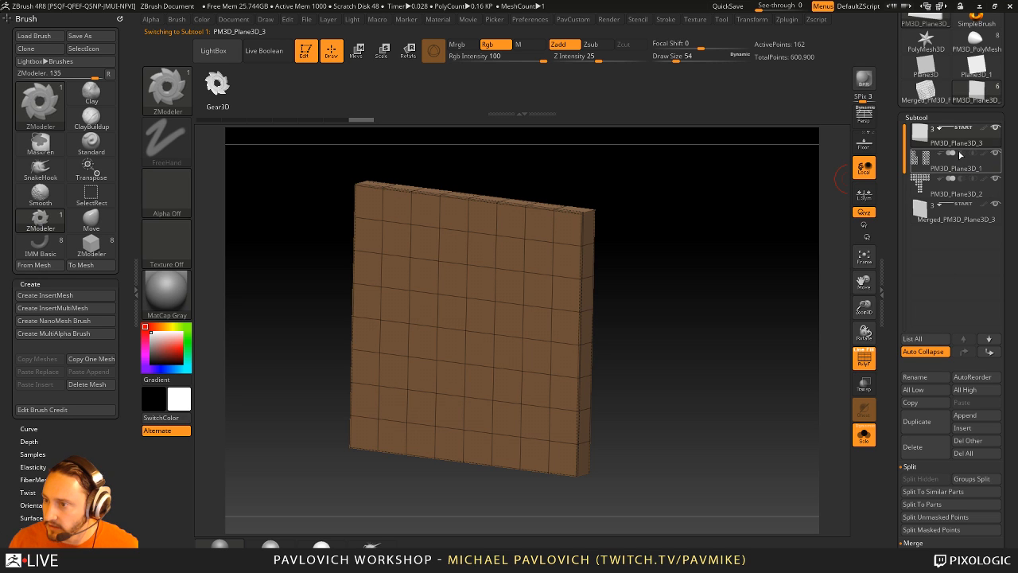
left_click(953, 206)
mouse_move(977, 218)
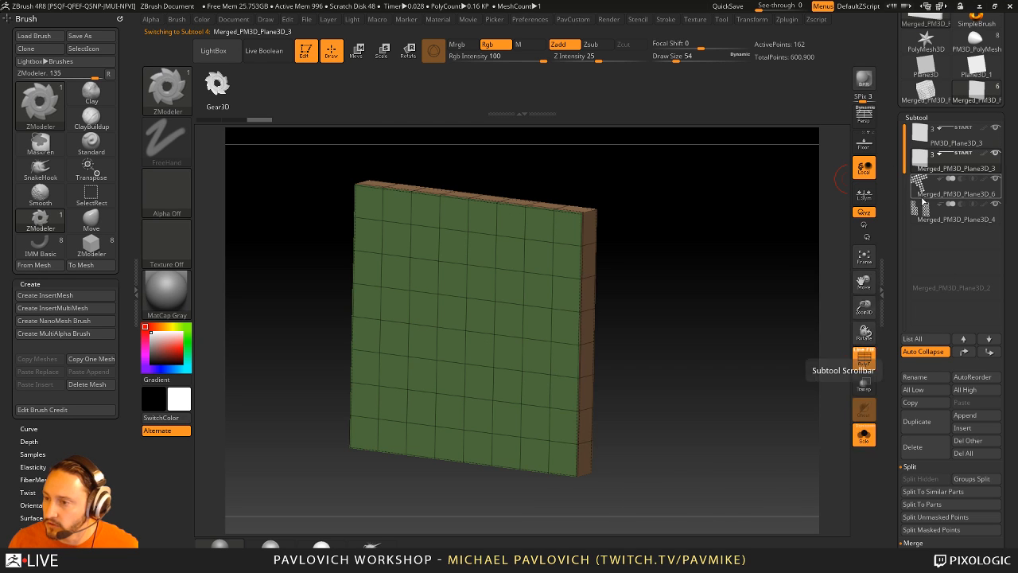
mouse_move(979, 174)
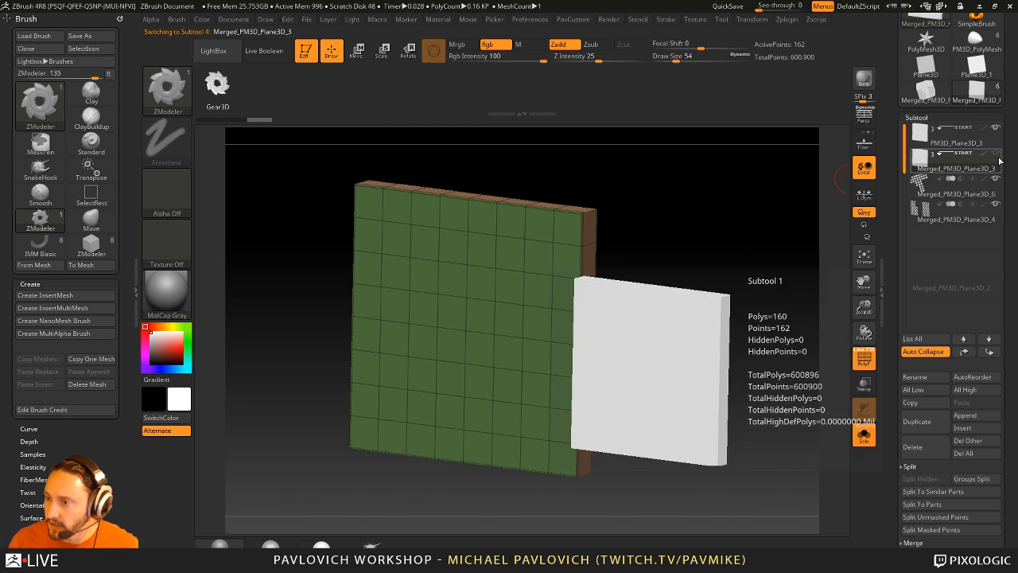
key("shift")
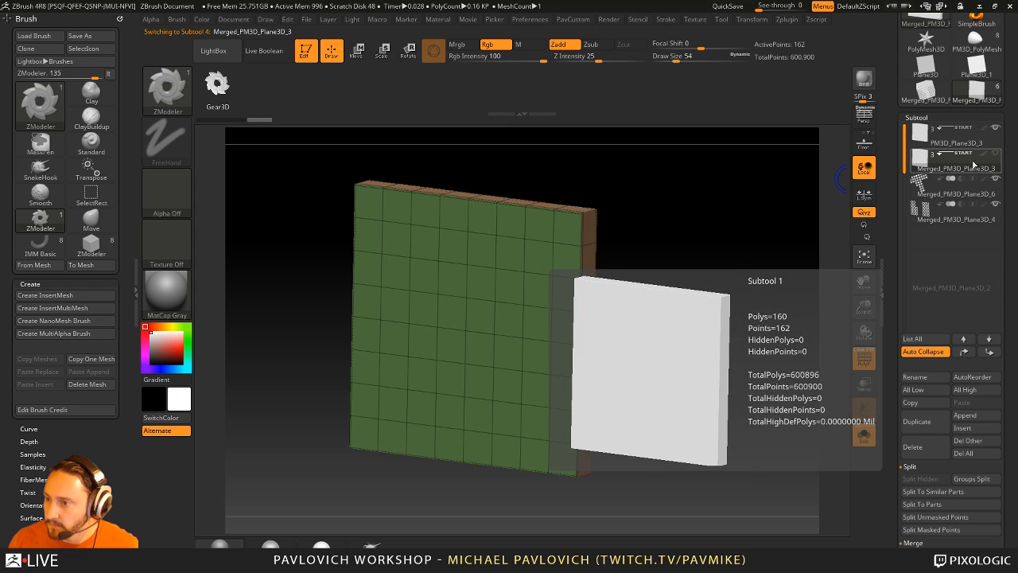
left_click(863, 444)
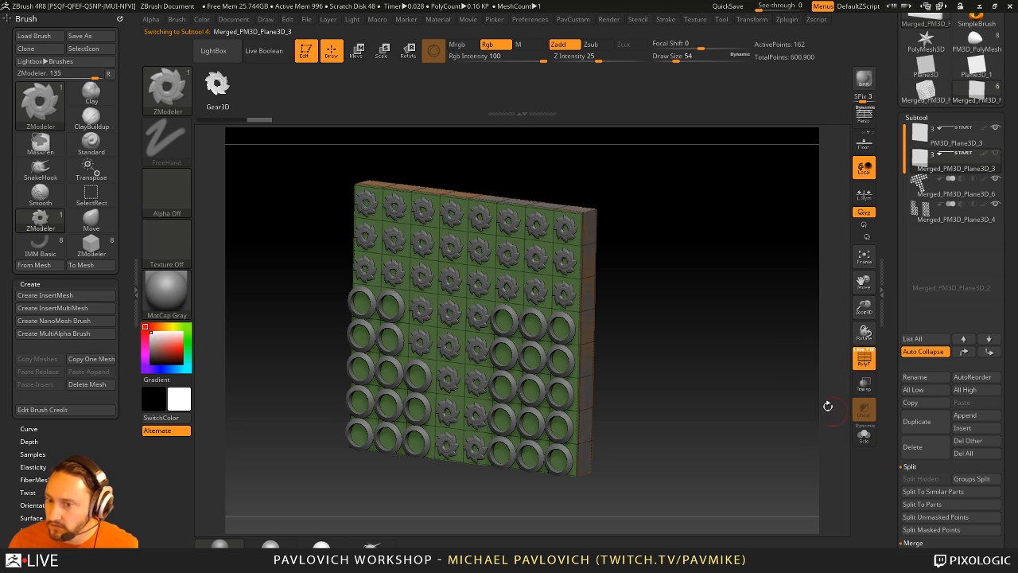
- Select PM3D_Plane3D_3 and toggle the visibility of the Merged_PM3D_Plane3D_3 group
left_click(964, 143)
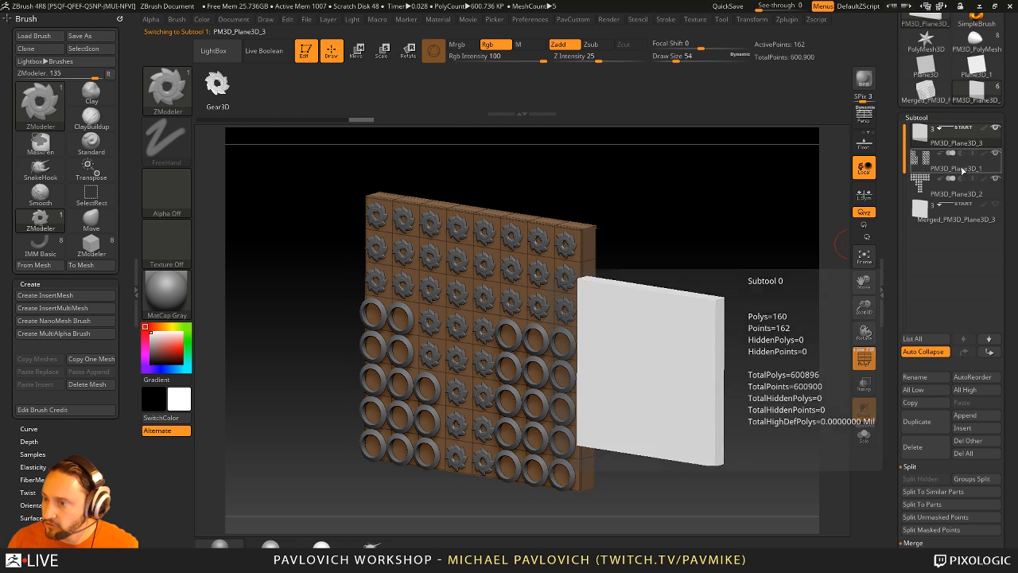
left_click(994, 206)
left_click(995, 205)
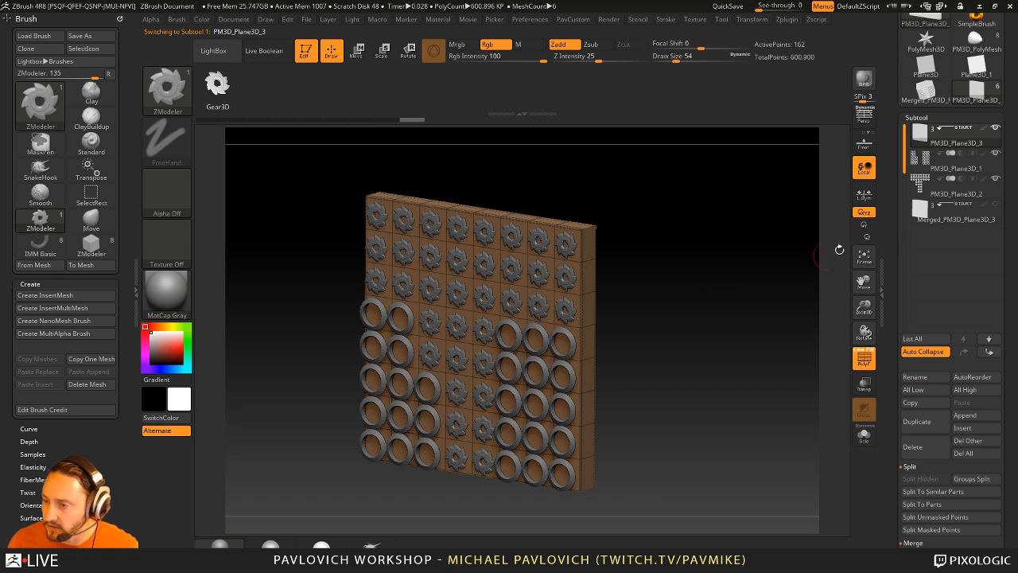
- Delete the gear subtool Merged_PM3D_Plane3D_6 and the ring subtool Merged_PM3D_Plane3D_4 from the merged group
left_click(971, 222)
left_click(950, 196)
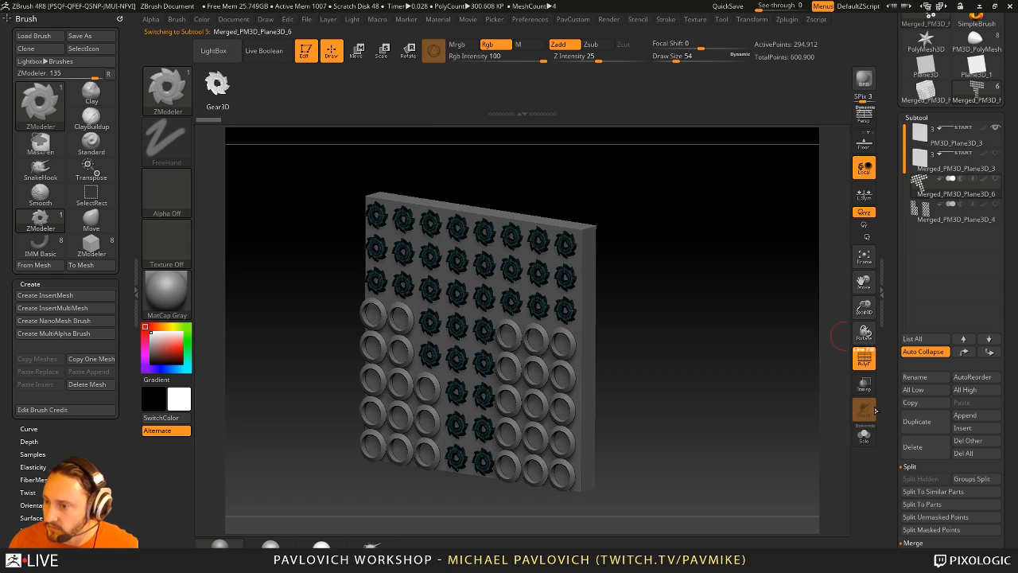
left_click_drag(892, 392, 925, 350)
left_click(925, 436)
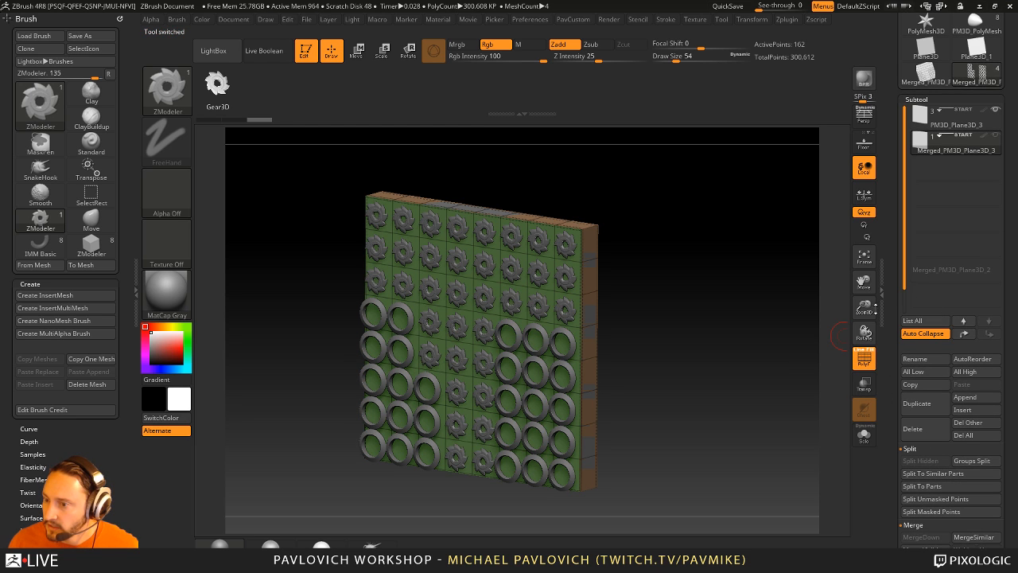
- Solo the Merged_PM3D_Plane3D_3 slab, isolate its front face to assign a new polygroup, and unhide the whole slab
left_click(864, 434)
left_click_drag(743, 366, 628, 280, "shift")
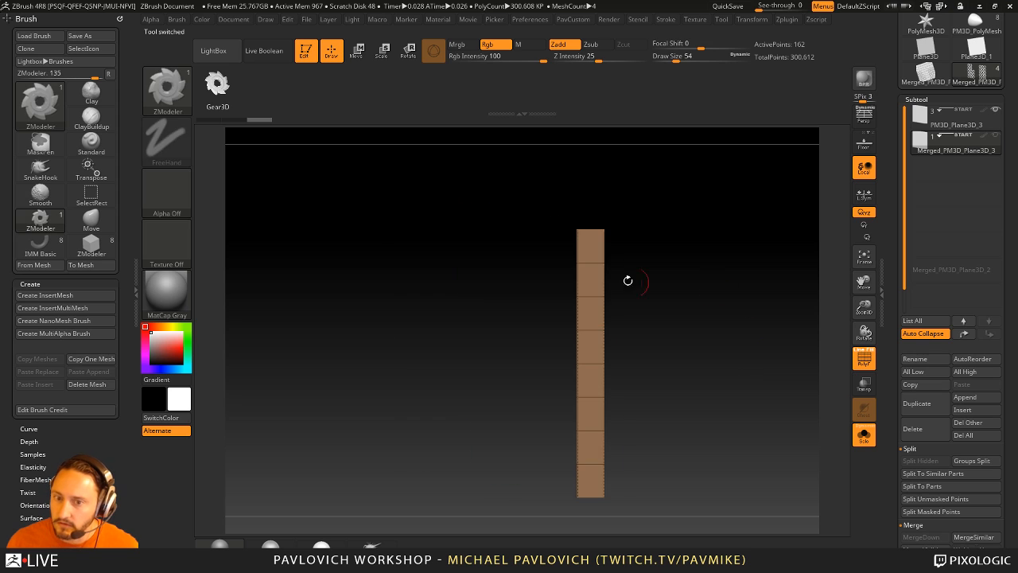
left_click_drag(472, 194, 604, 527, "ctrl+shift")
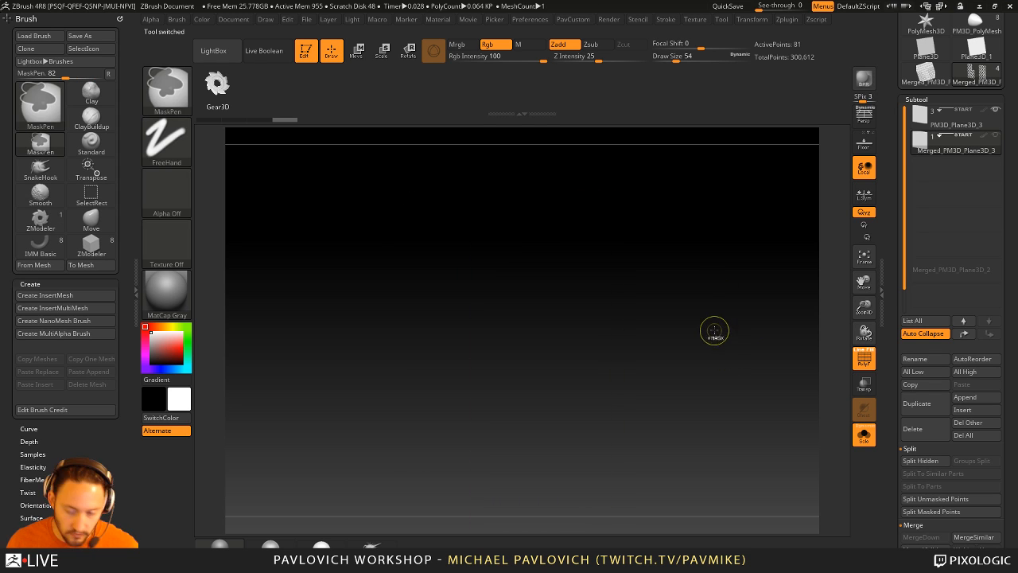
left_click_drag(714, 314, 747, 331)
left_click(691, 284, "ctrl+shift")
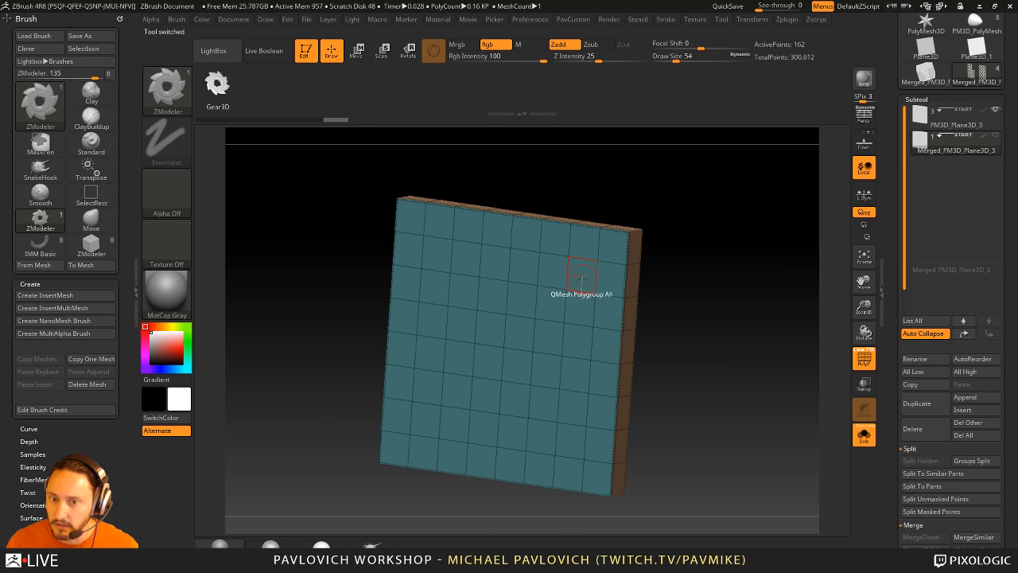
- Insert the half-ring PM3D_Ring3D as a NanoMesh across the slab's front-face polygroup, at a size of about 0.57
key("space")
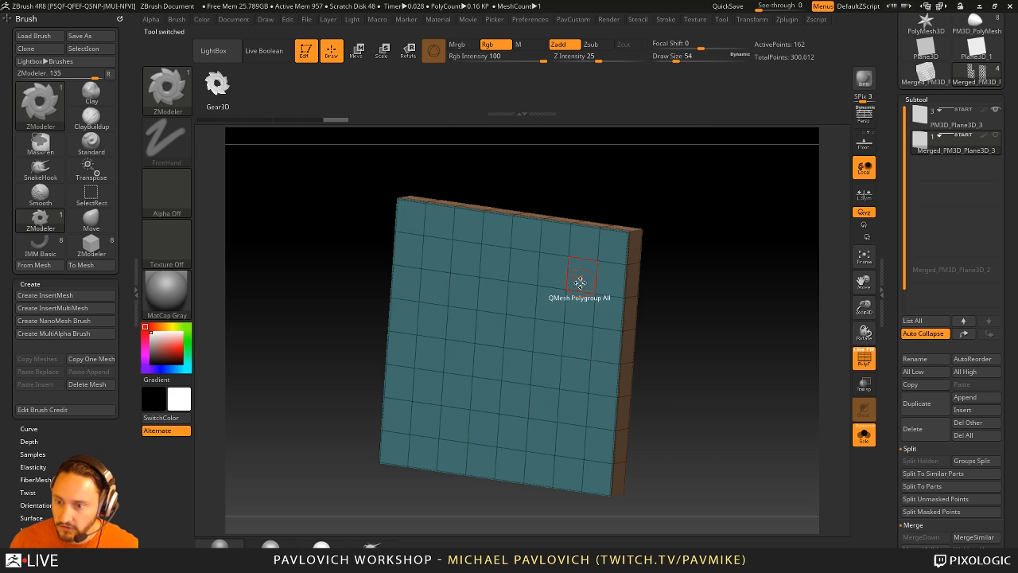
key("space")
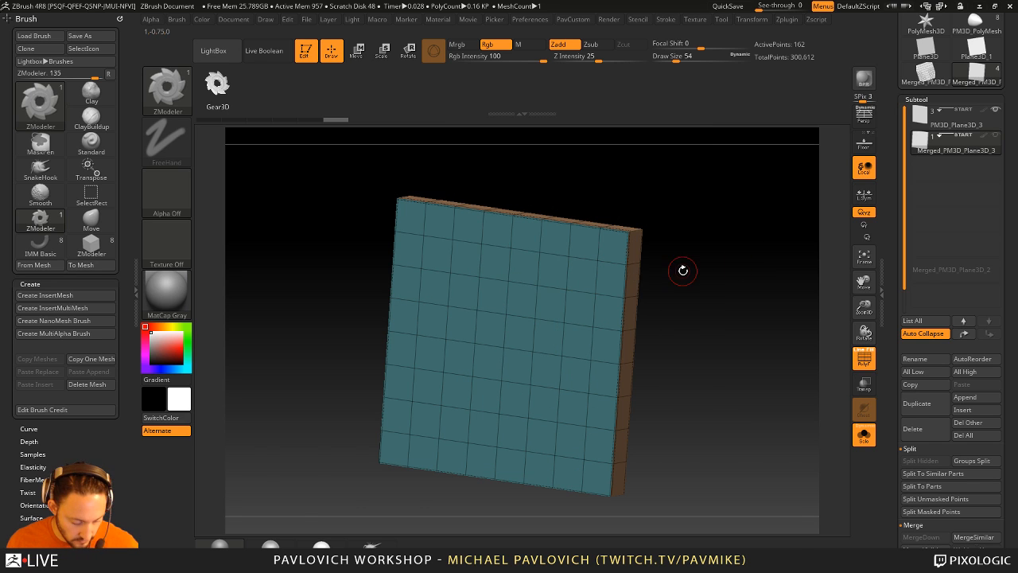
key("b")
left_click(520, 518)
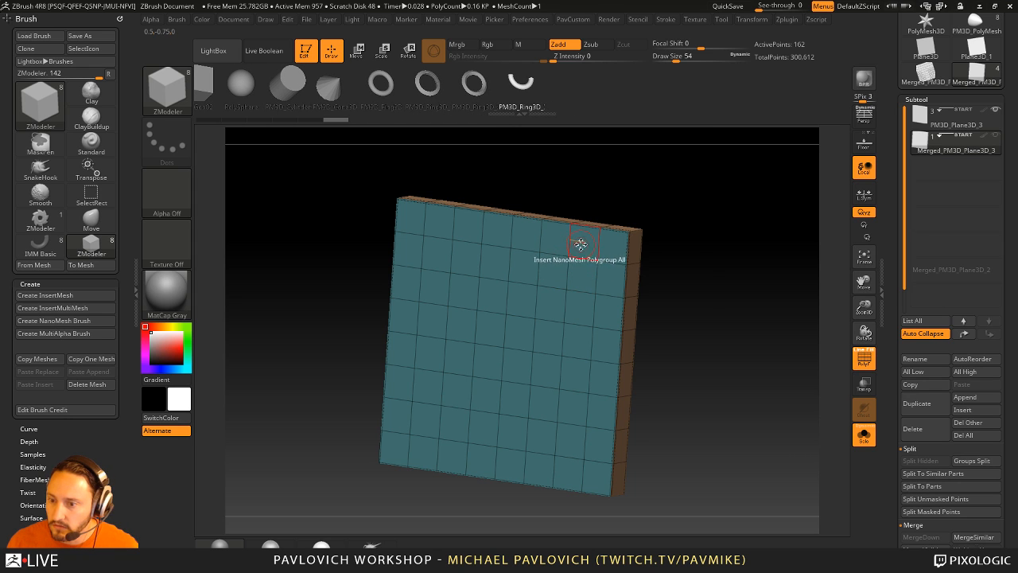
key("space")
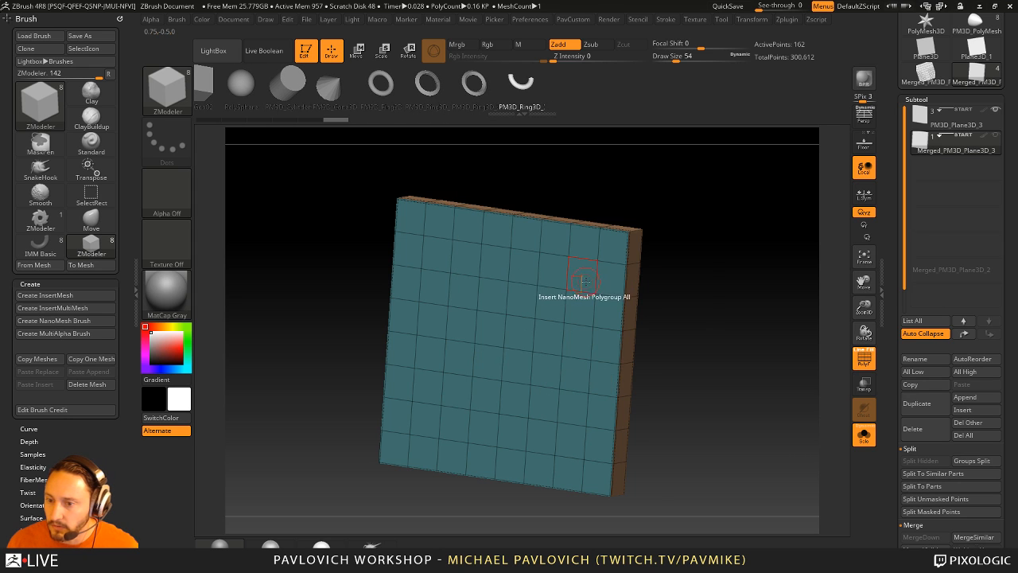
left_click(580, 283)
left_click_drag(581, 283, 662, 352)
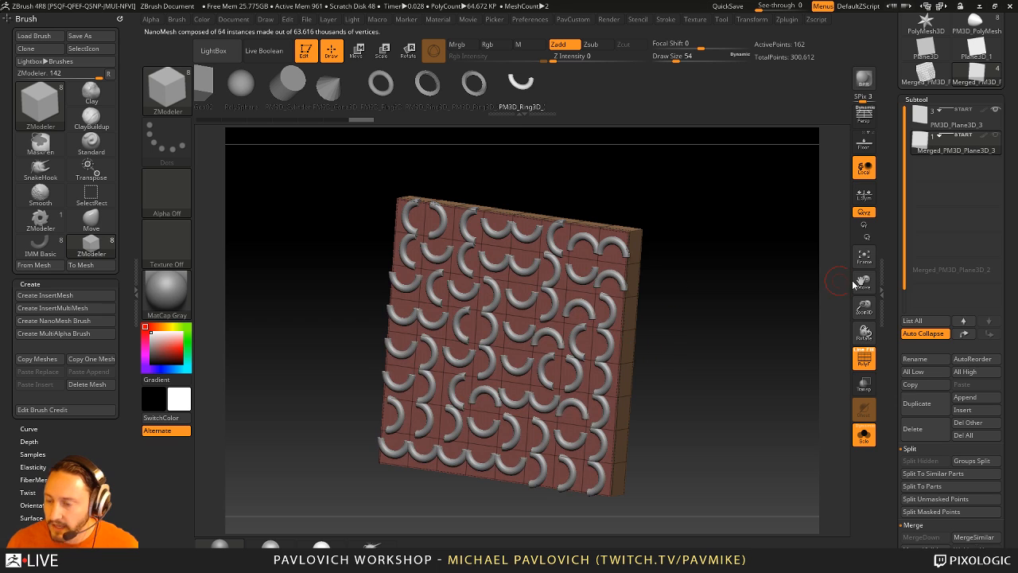
- Try the Align To Normal and Align To Long Edge options on the half-ring NanoMesh
left_click_drag(894, 356, 888, 175)
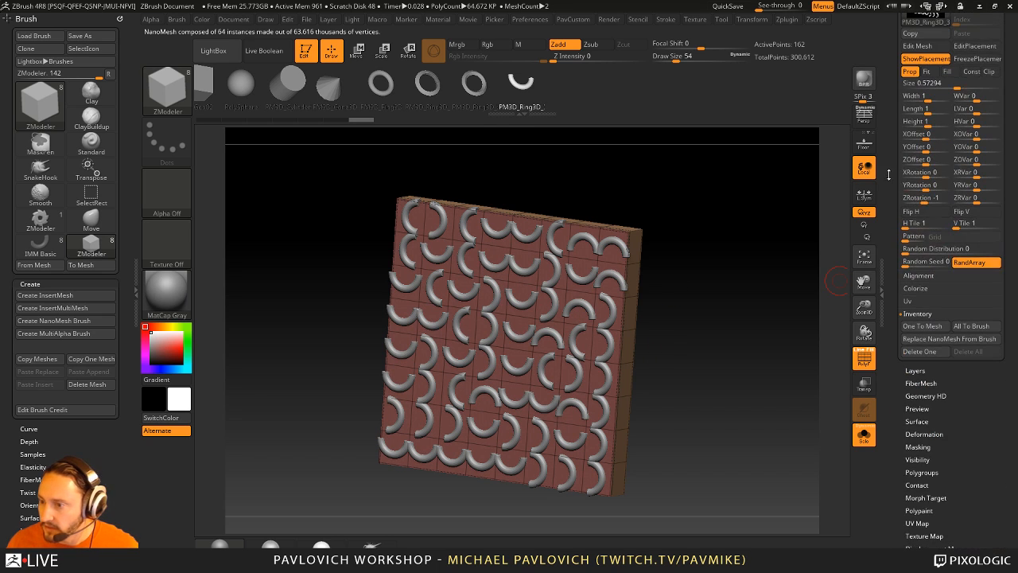
left_click(918, 275)
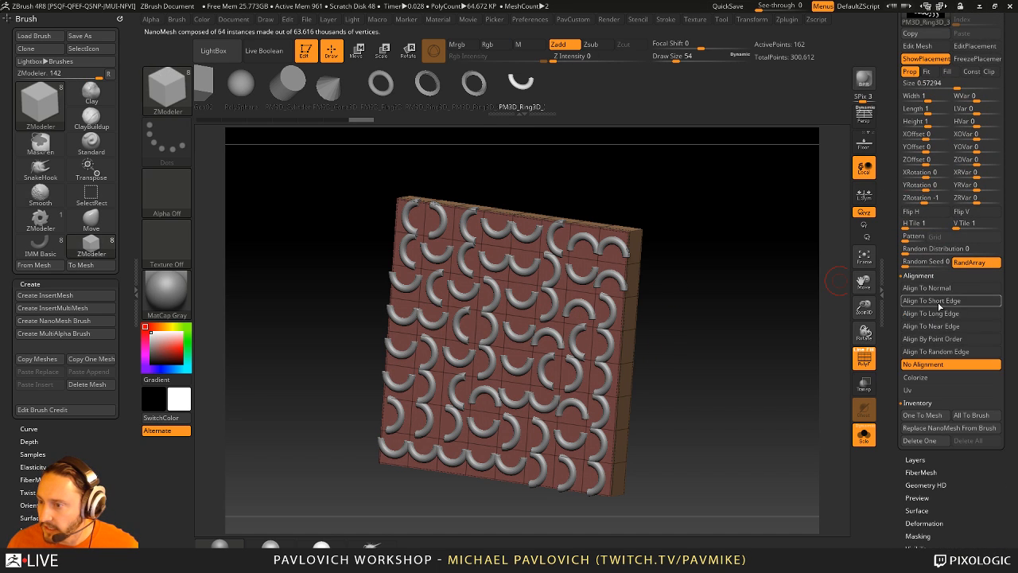
left_click(926, 288)
left_click(947, 314)
- Apply Align Edge from Modify Topology to the slab so that all half-ring instances face the same direction
left_click_drag(892, 183, 895, 217)
left_click(918, 347)
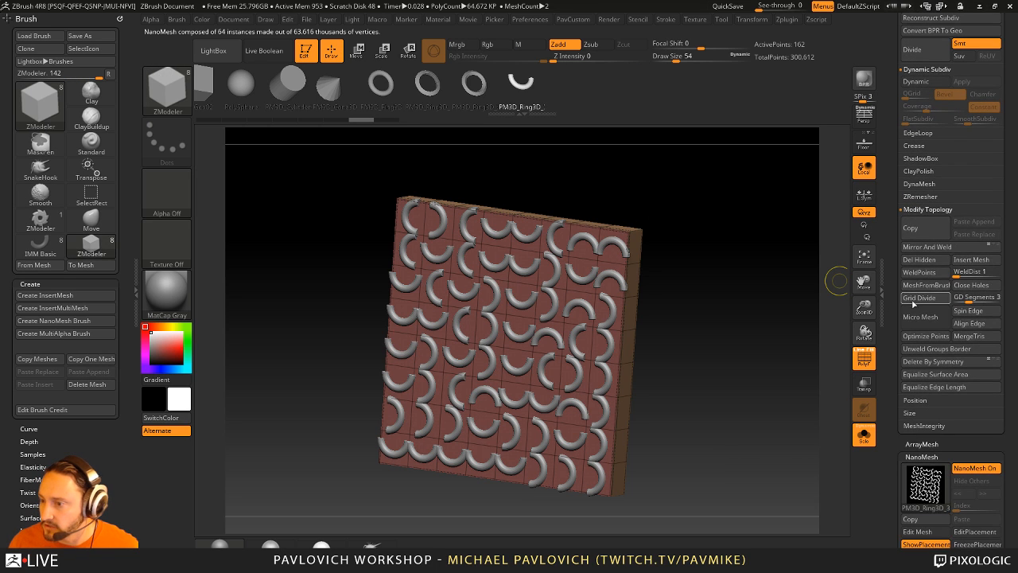
left_click(968, 324)
left_click_drag(899, 295, 895, 193)
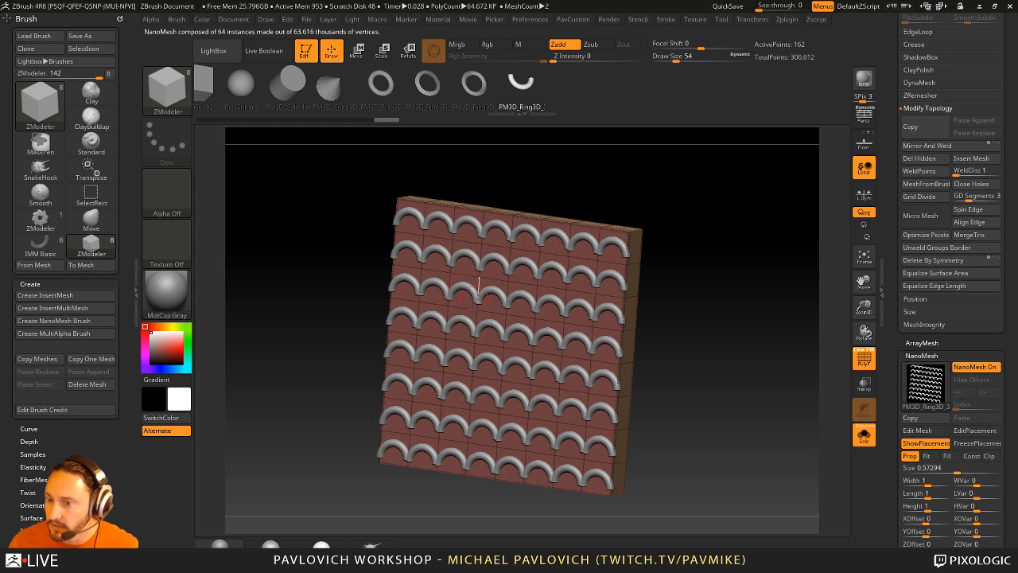
- Convert the half-ring NanoMesh on the slab to real geometry with One To Mesh
left_click_drag(893, 257, 901, 411)
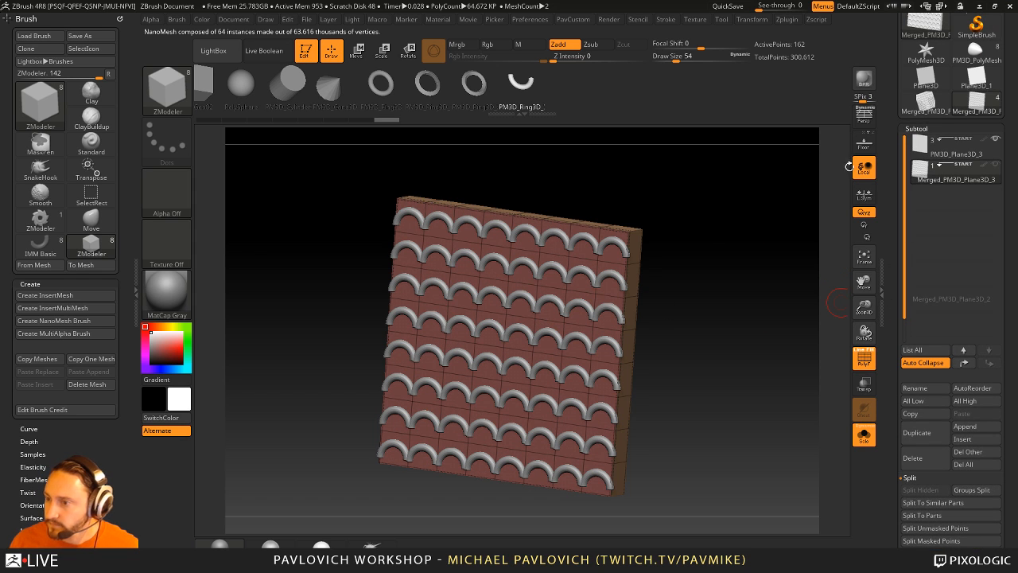
mouse_move(764, 215)
left_mouse_down()
mouse_move(703, 236)
mouse_move(748, 207)
left_mouse_up()
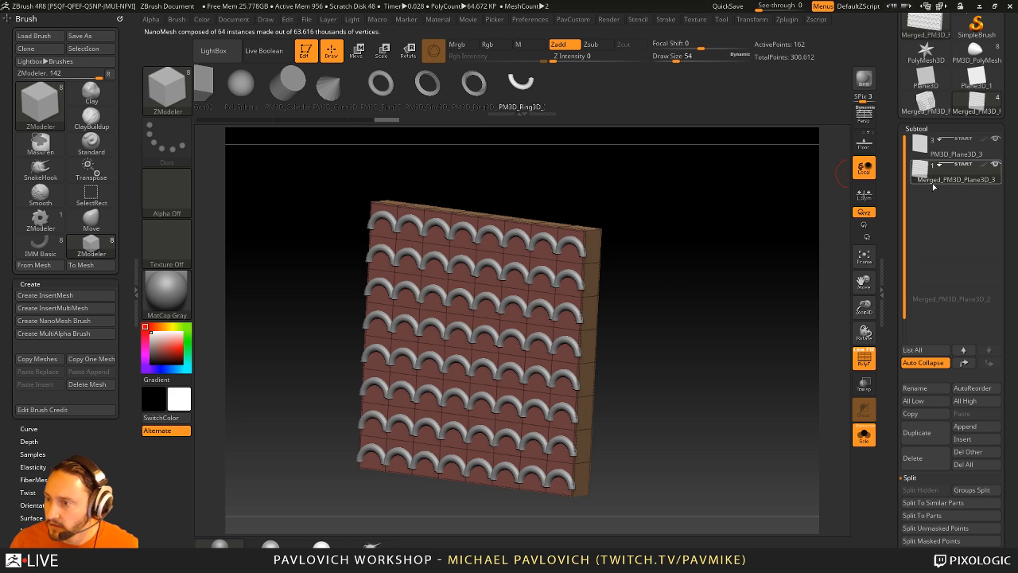
scroll(948, 342, "down", 10)
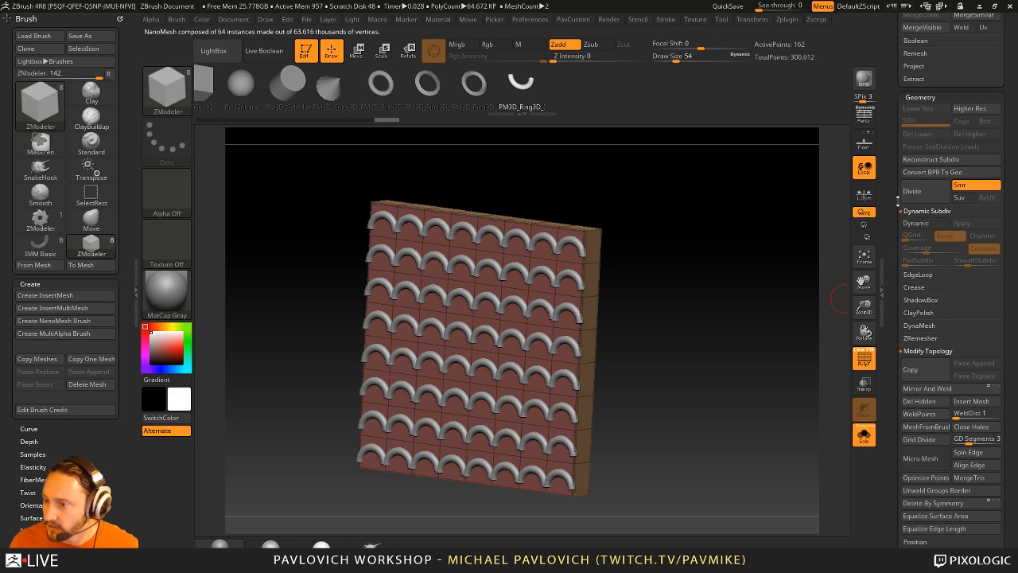
scroll(897, 435, "down", 5)
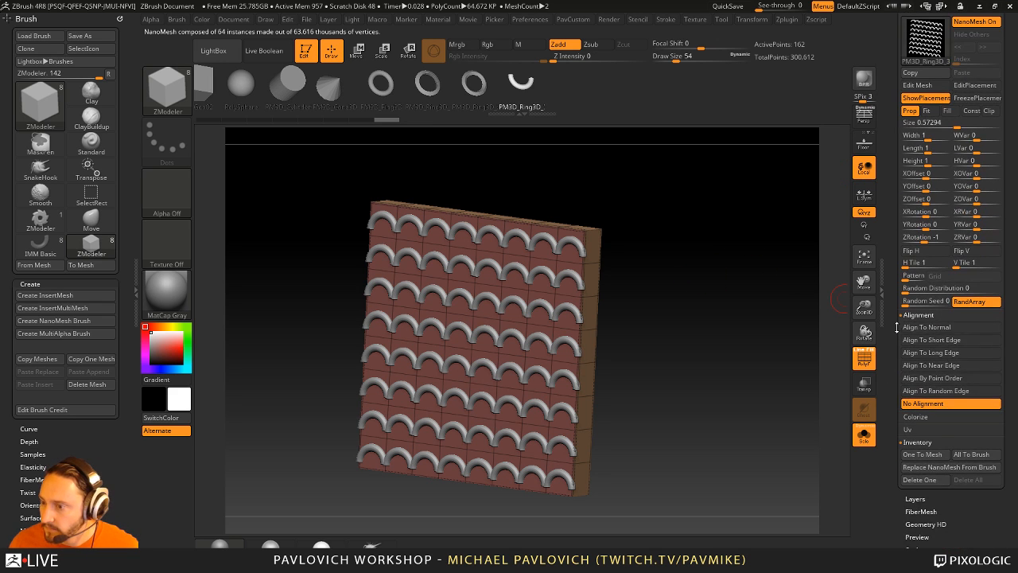
left_click(952, 466)
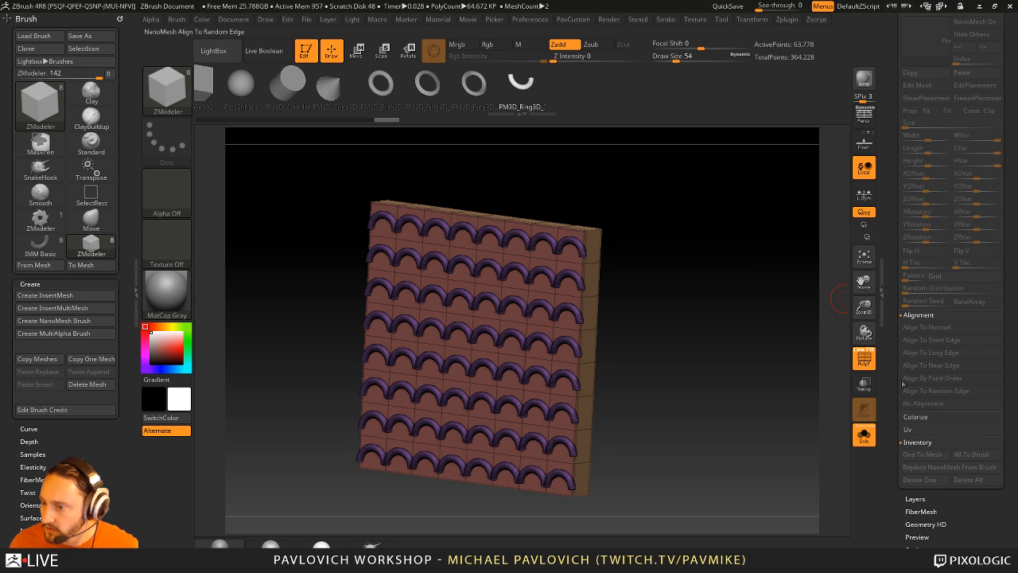
- Isolate the half rings, split them from the slab into their own subtool, and move it below the slab without a start flag
scroll(952, 397, "up", 10)
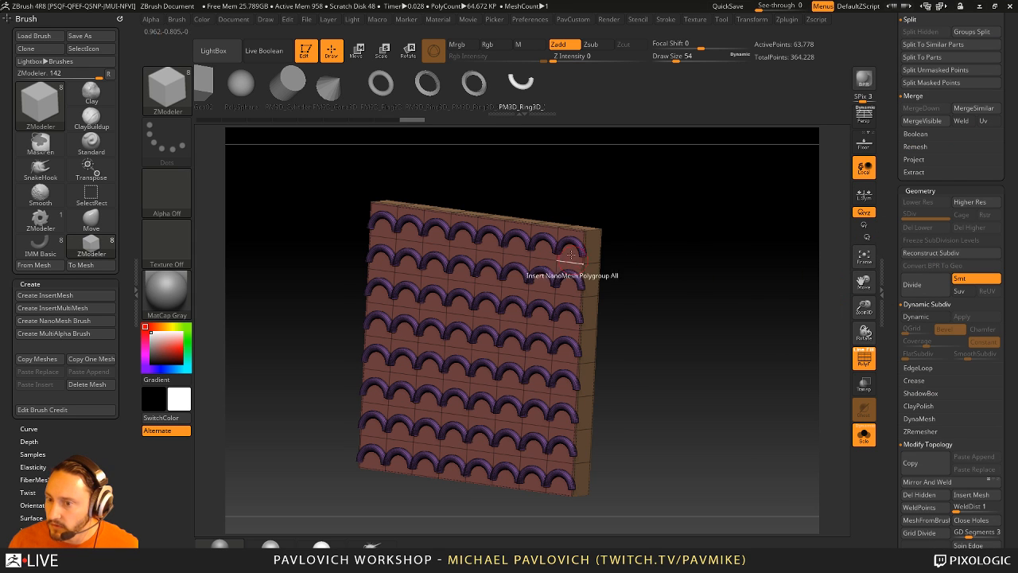
left_click(525, 273, "ctrl+shift")
scroll(946, 275, "up", 10)
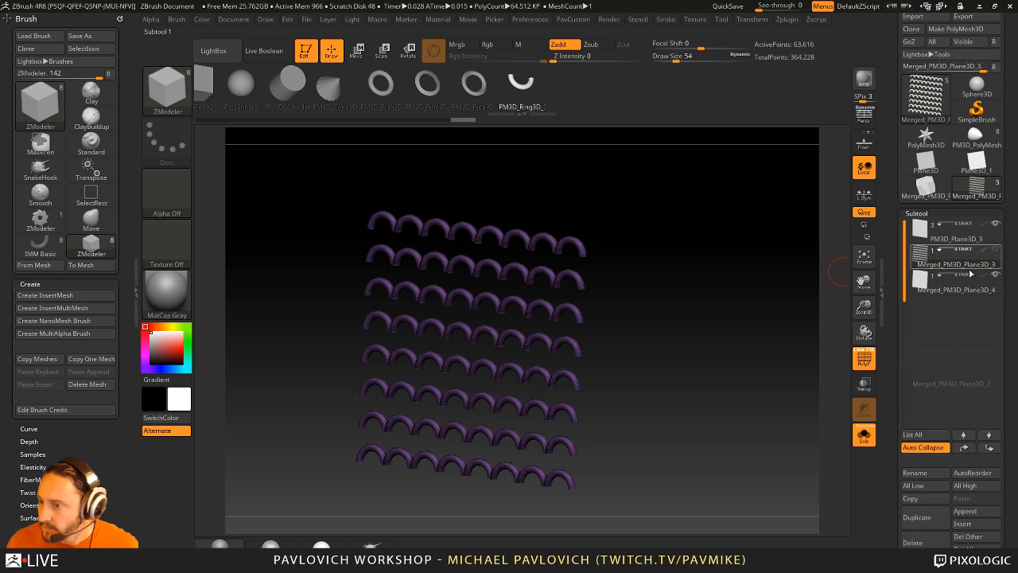
left_click(990, 447)
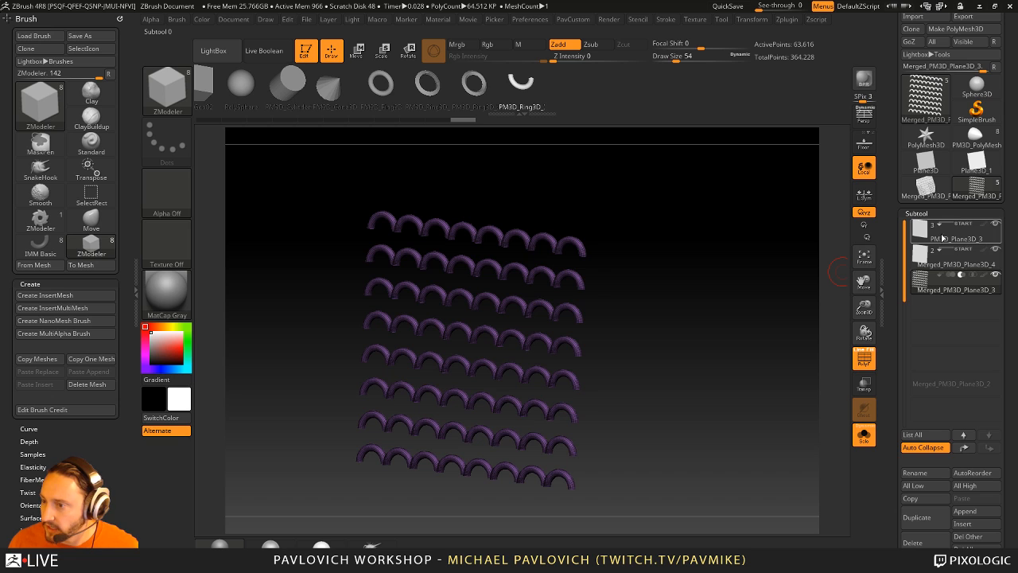
- Select the PM3D_Plane3D_3 slab, turn off Solo to show both groups, and activate the Move gizmo
left_click(975, 256)
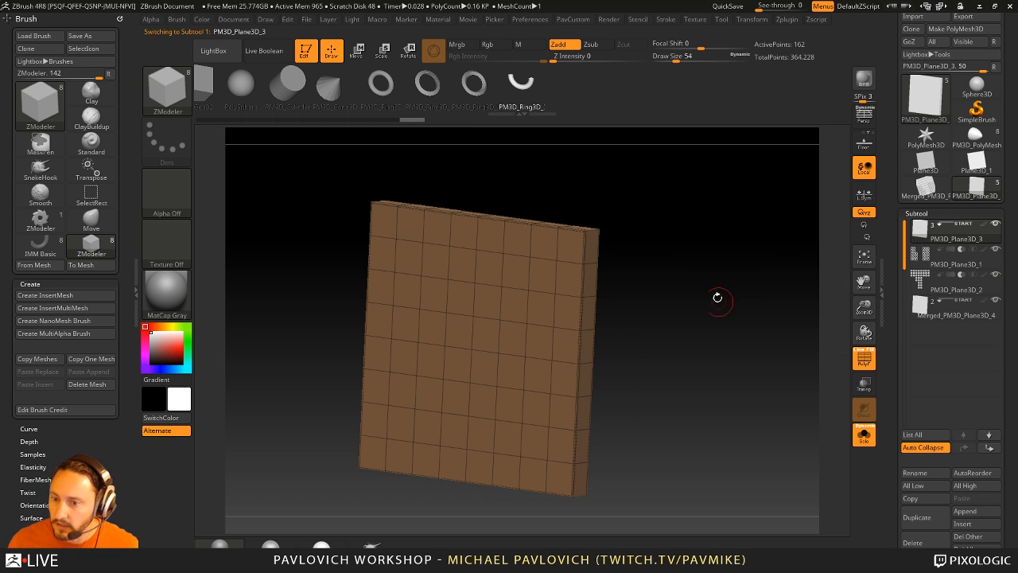
left_click(864, 433)
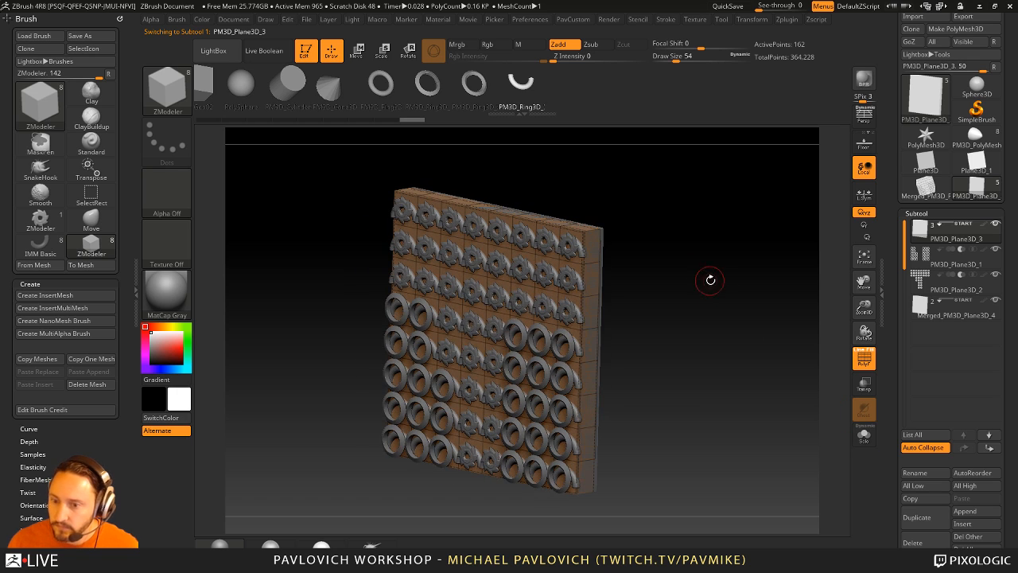
key("w")
left_click_drag(703, 277, 691, 270)
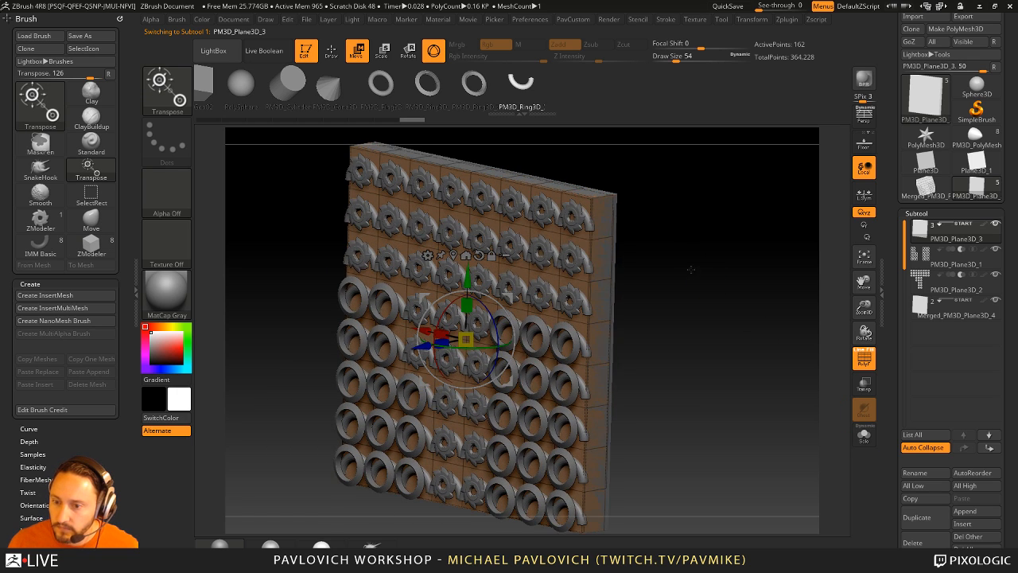
- Select the ring subtool PM3D_Plane3D_1, hide the Merged_PM3D_Plane3D_4 group, and turn off the polyframe display
left_click(955, 266)
left_click_drag(684, 307, 842, 303)
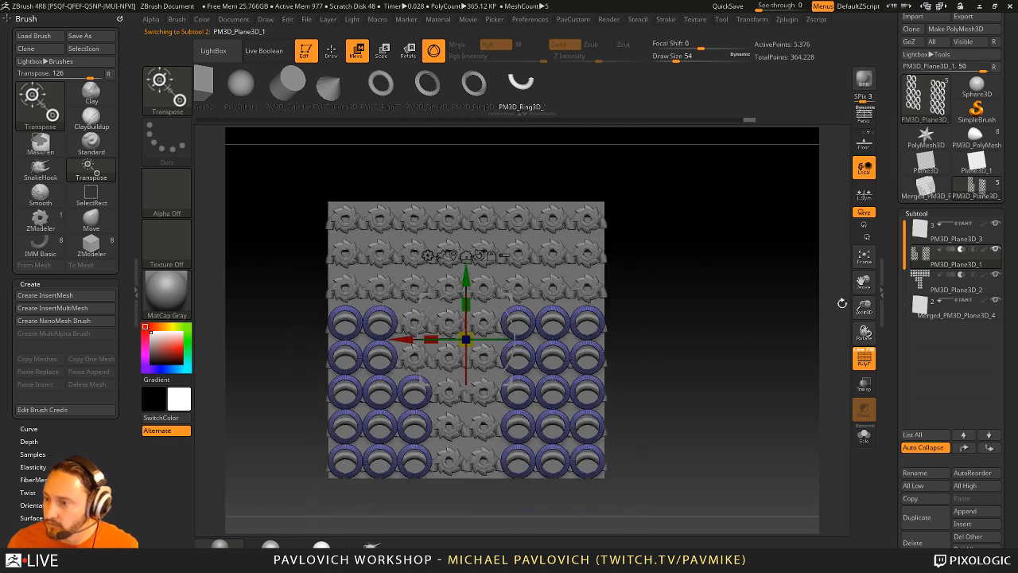
left_click(994, 301)
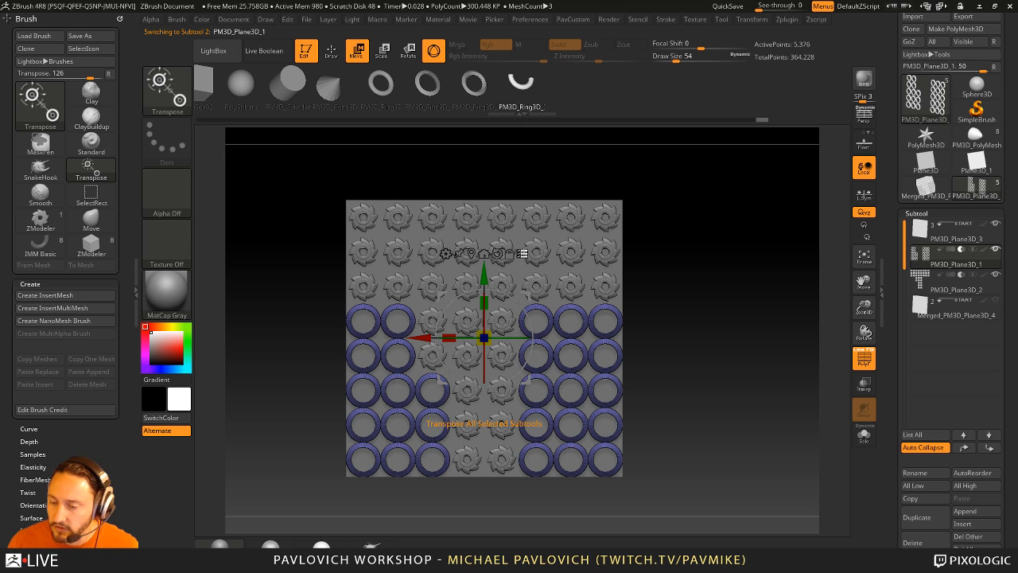
key("q")
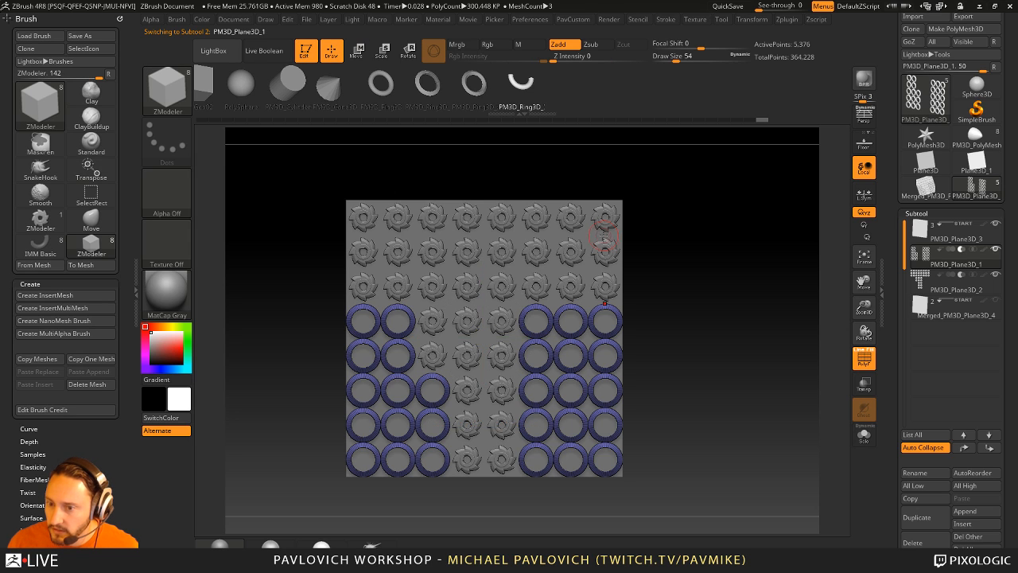
left_click(858, 358)
key("w")
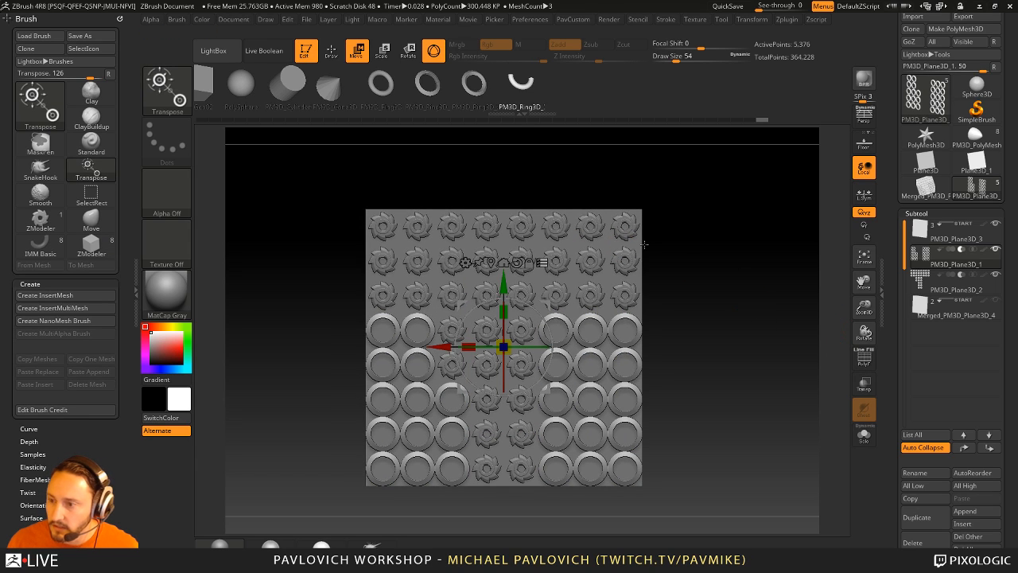
- Exclude the slab from Transpose All Selected Subtools and move the gears and rings together slightly along the slab's depth axis
mouse_move(644, 245)
left_mouse_down("alt")
mouse_move(633, 243)
mouse_move(686, 220)
mouse_move(762, 265)
left_mouse_up("alt")
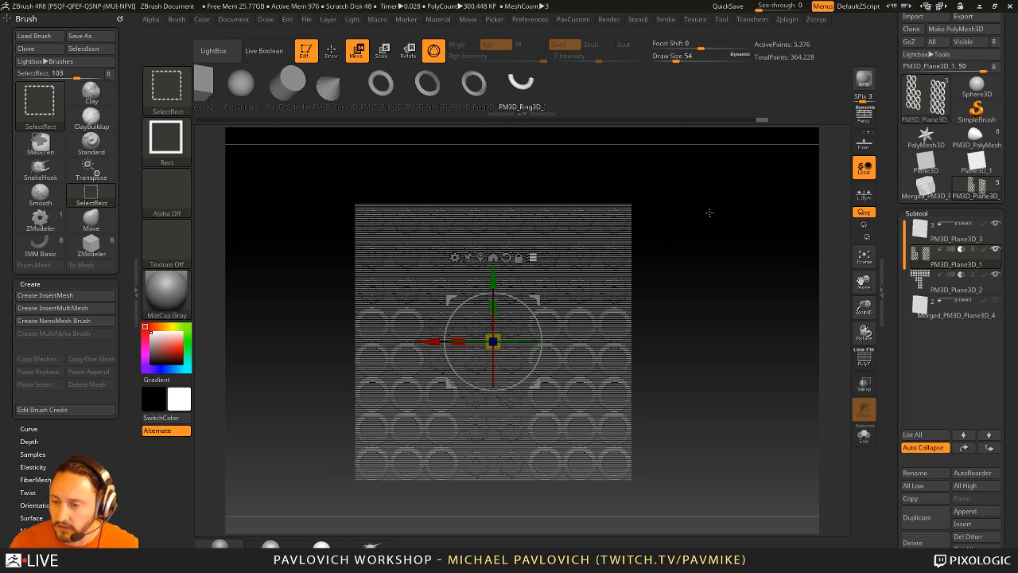
left_click(709, 214, "ctrl+shift")
left_click(781, 310, "ctrl+shift")
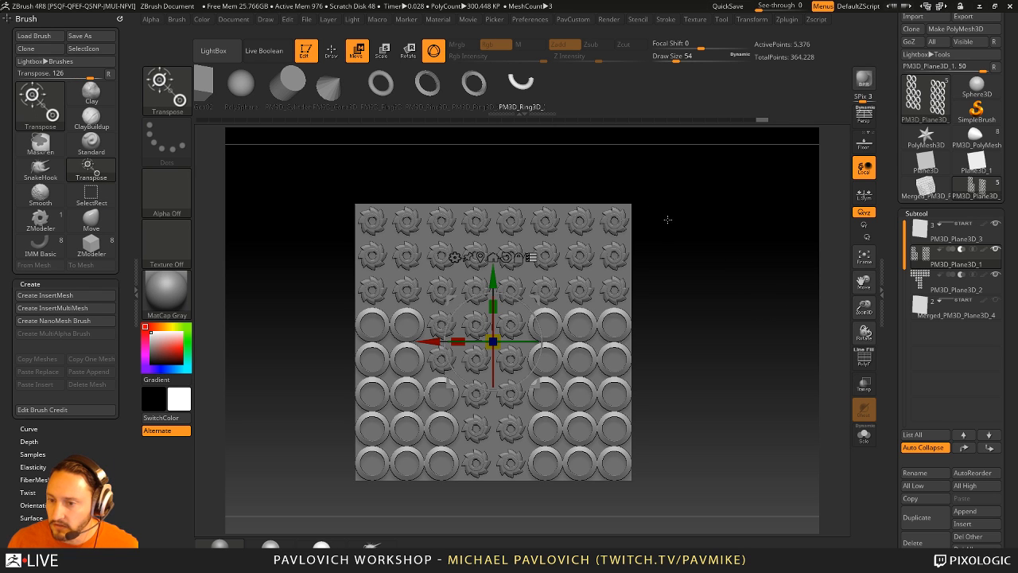
key("ctrl+shift")
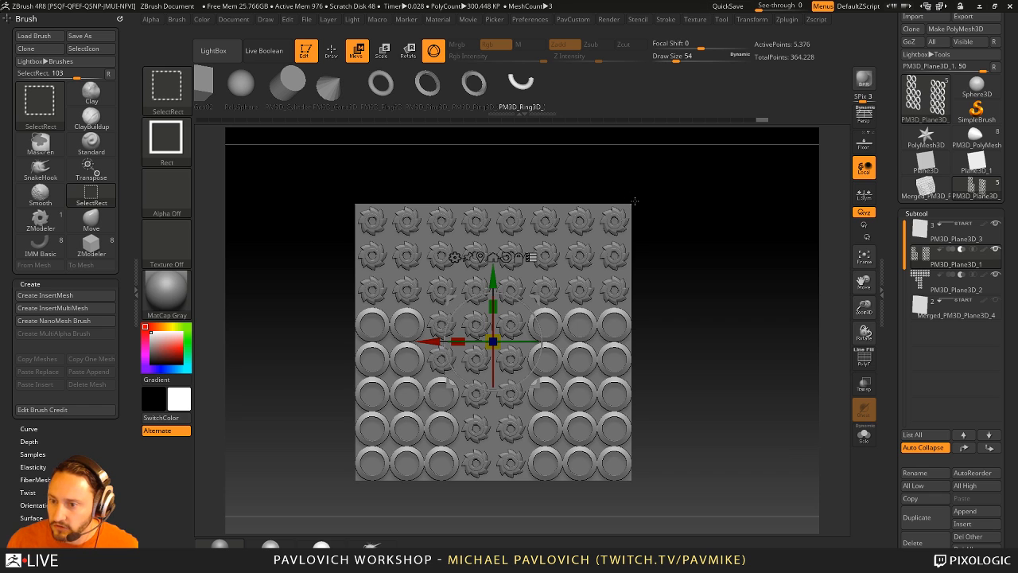
left_click(635, 201, "ctrl+shift")
left_click(707, 217, "ctrl+shift")
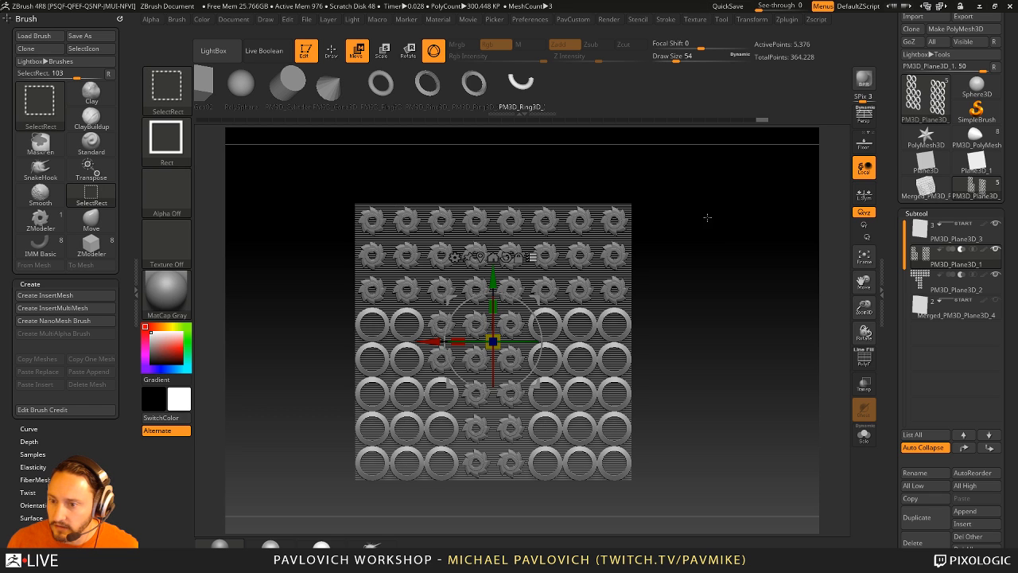
mouse_move(726, 220)
left_mouse_down()
mouse_move(660, 231)
mouse_move(688, 233)
mouse_move(565, 215)
mouse_move(637, 217)
left_mouse_up()
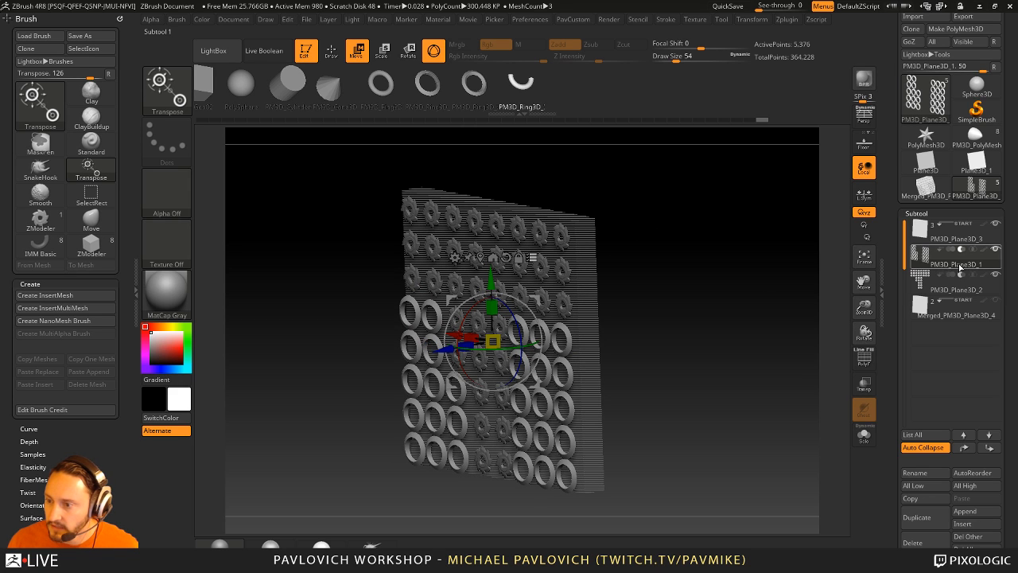
left_click_drag(444, 349, 450, 348)
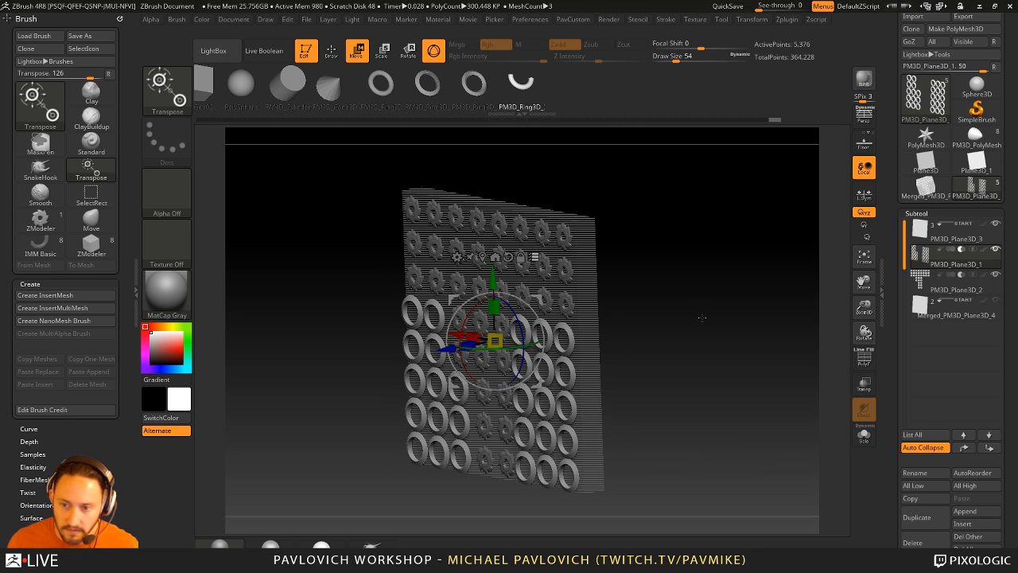
- Check the gears and rings with the polyframe display on, turn it off again, and enable Live Boolean
left_click_drag(701, 318, 903, 404)
left_click(870, 367)
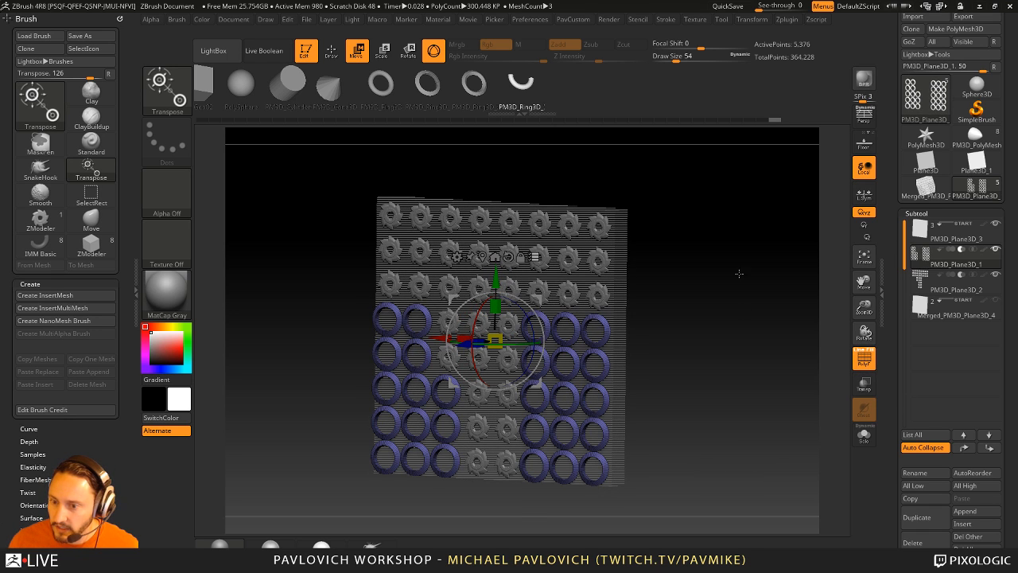
left_click_drag(737, 270, 733, 262)
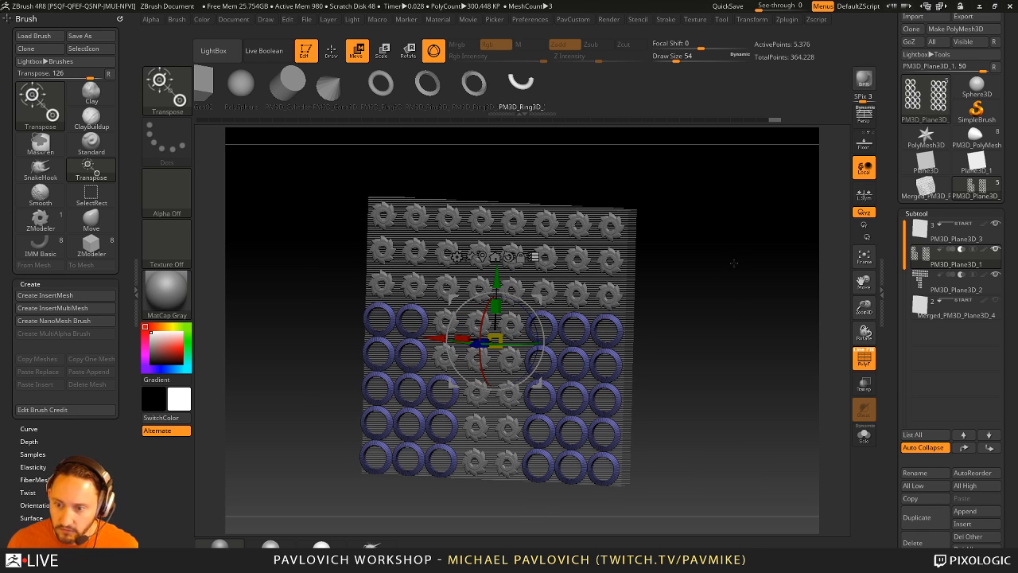
left_click(872, 359)
left_click_drag(786, 371, 719, 350)
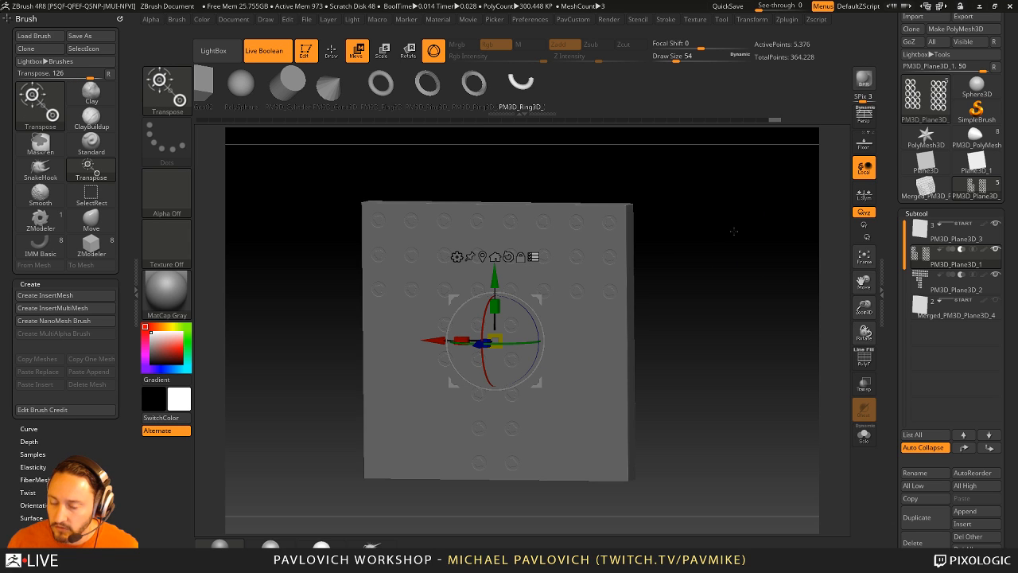
- Try small moves of the rings along the slab's depth axis and undo the last one
mouse_move(711, 262)
left_mouse_down("alt")
mouse_move(727, 244)
mouse_move(700, 263)
left_mouse_up("alt")
left_click_drag(475, 330, 462, 337)
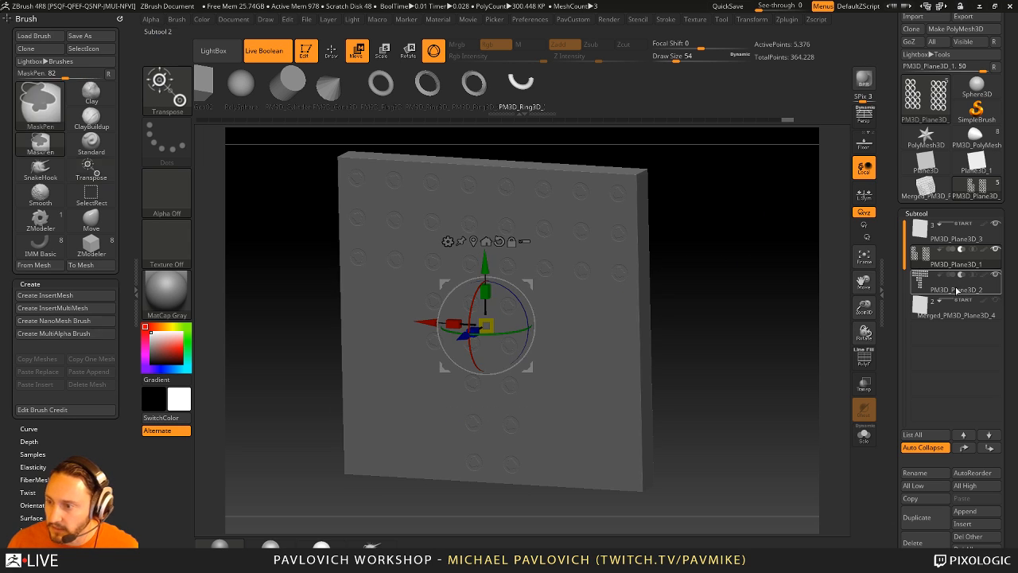
left_click_drag(807, 289, 736, 284)
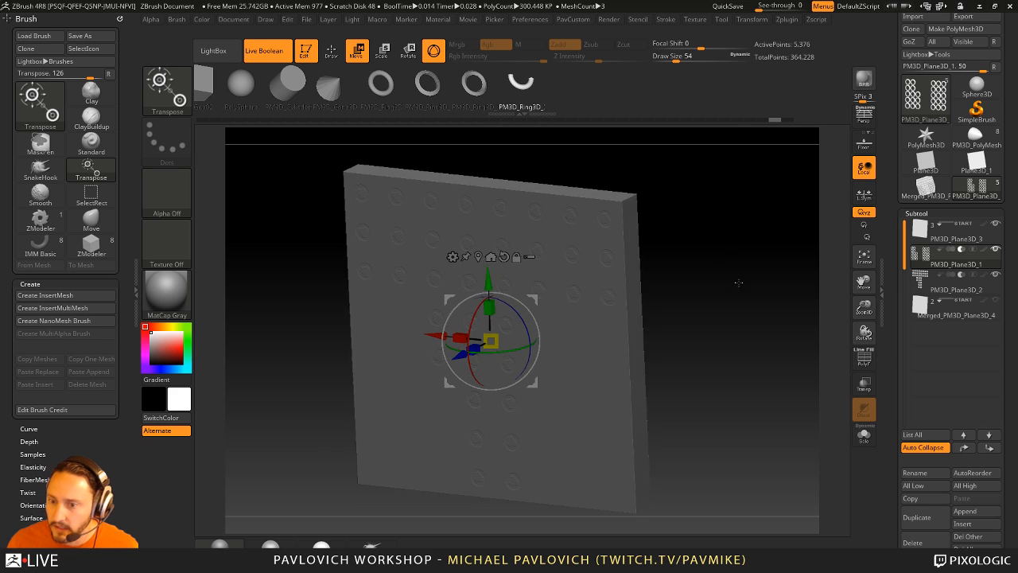
left_click_drag(464, 357, 455, 363)
key("ctrl+z")
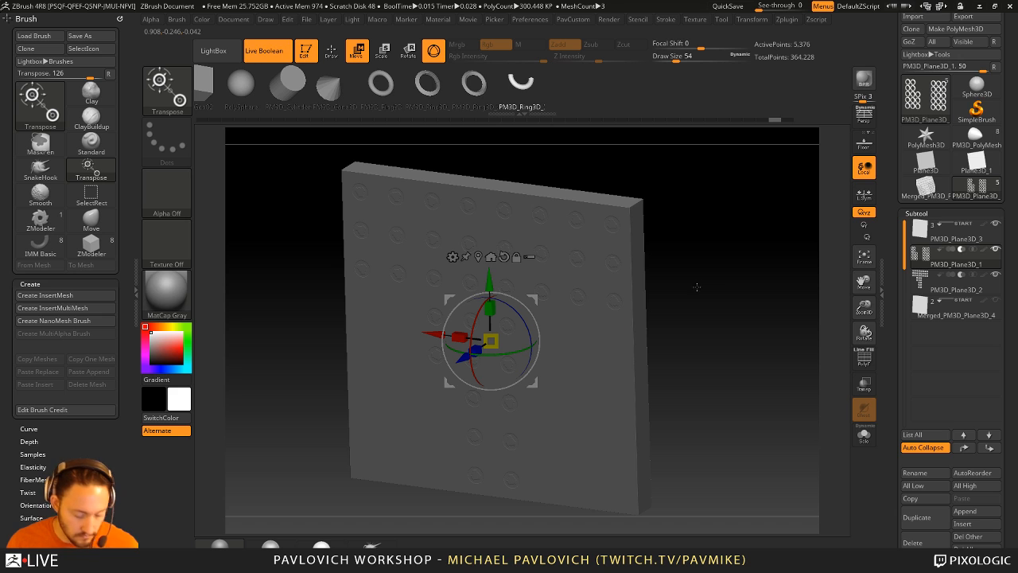
- Sink the rings slightly along the slab's depth axis with Live Boolean off, turn it back on, and adjust the gears' depth likewise
key("ctrl+shift+b")
left_click_drag(740, 294, 728, 312)
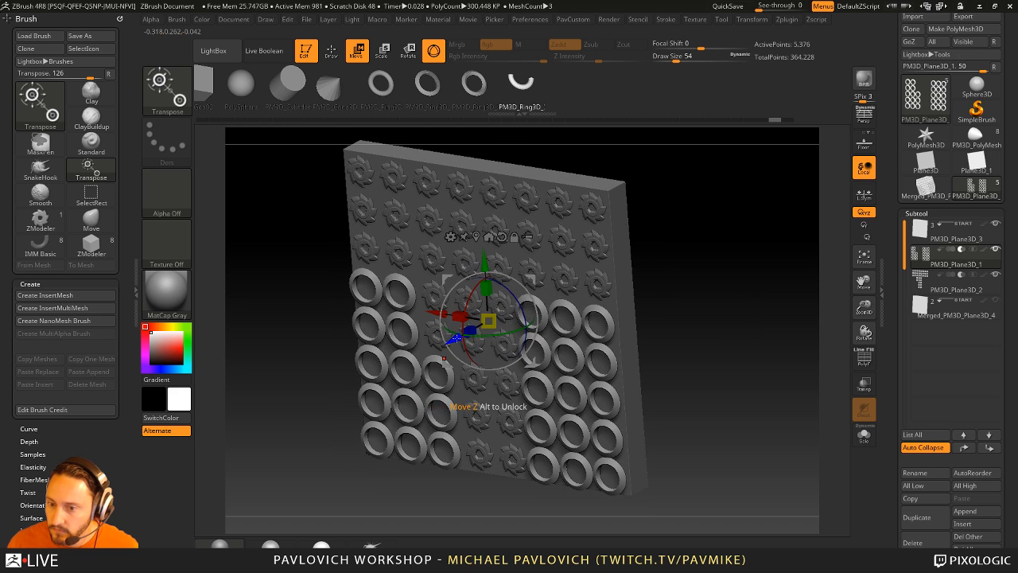
left_click_drag(454, 338, 479, 329)
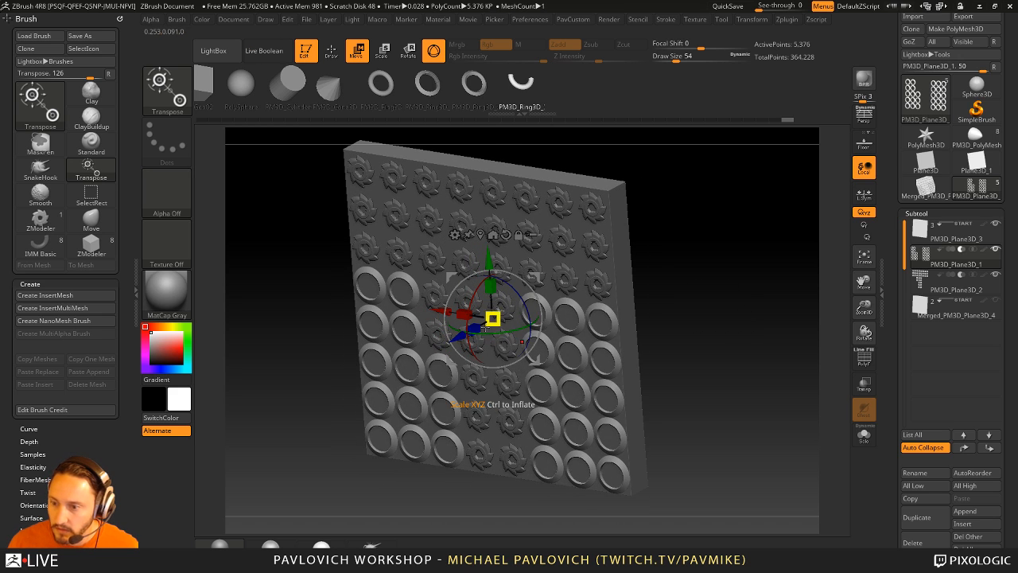
key("ctrl+shift+b")
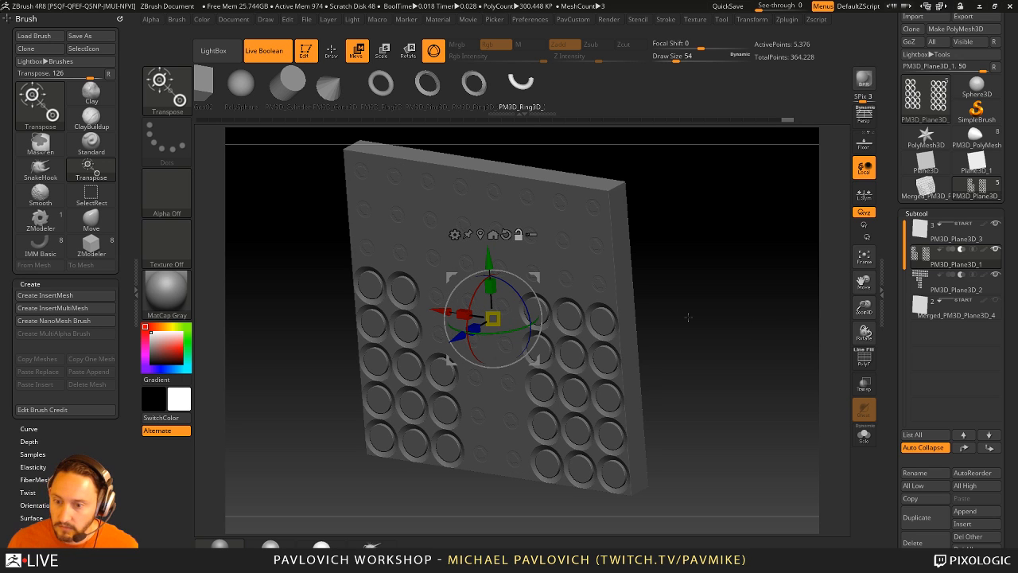
left_click_drag(474, 335, 450, 340)
left_click(607, 310, "alt")
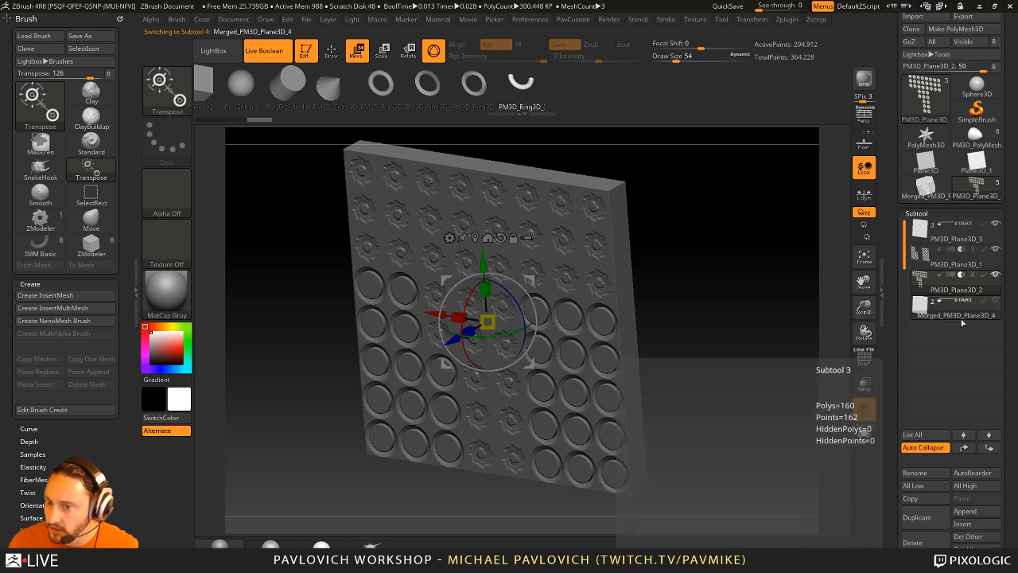
- Hide the PM3D_Plane3D_3 group, show the half rings on the Merged_PM3D_Plane3D_4 slab, and adjust their depth in the slab
left_click(995, 226)
left_click_drag(734, 291, 729, 268, "alt")
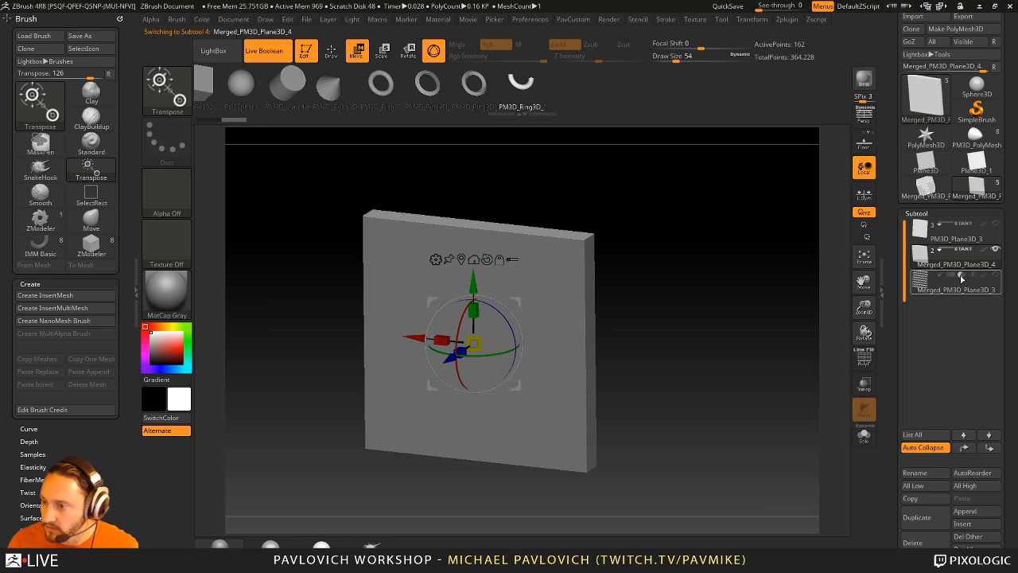
left_click(995, 274)
left_click_drag(727, 311, 613, 351)
left_click(954, 286)
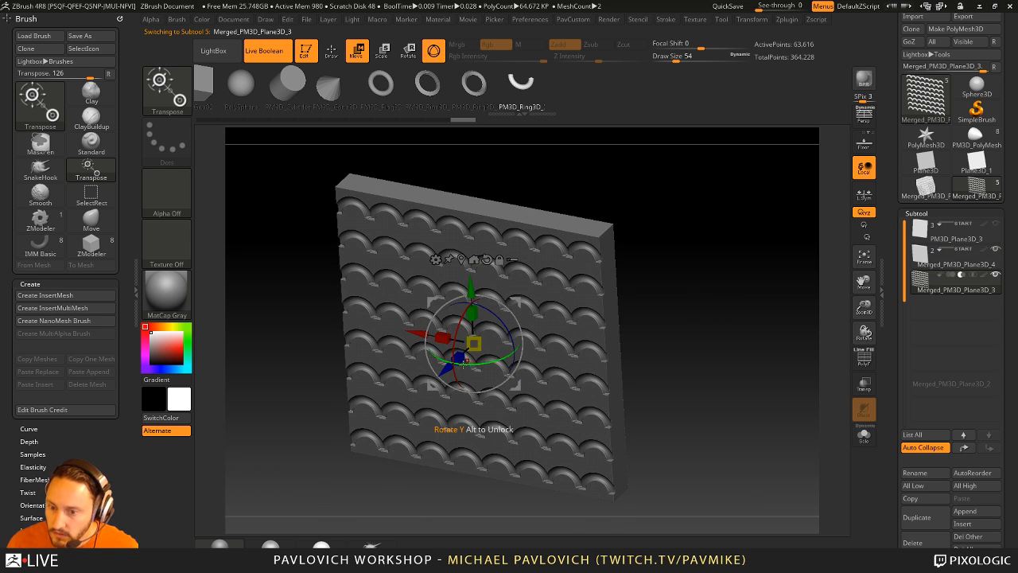
left_click_drag(463, 362, 477, 413)
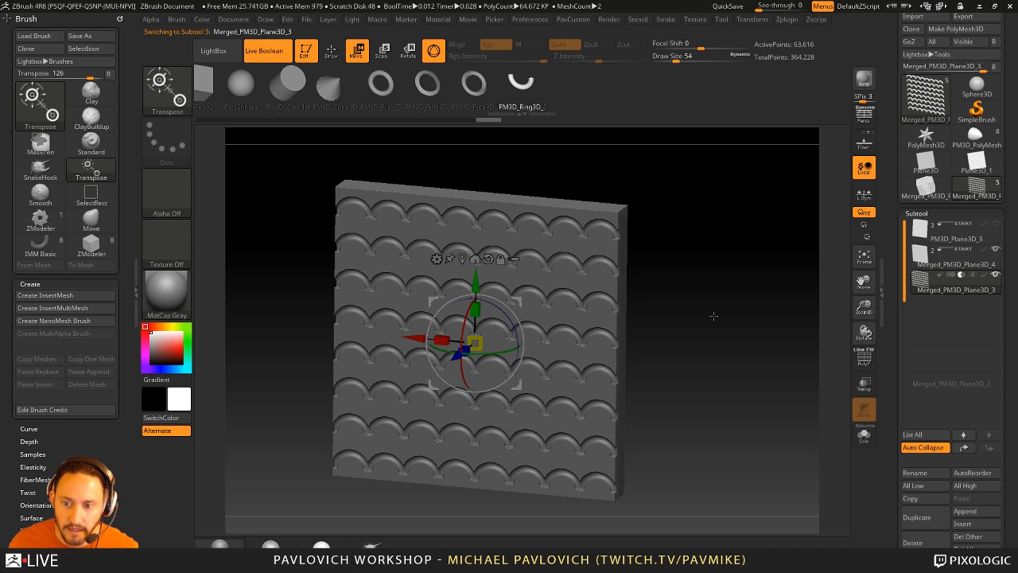
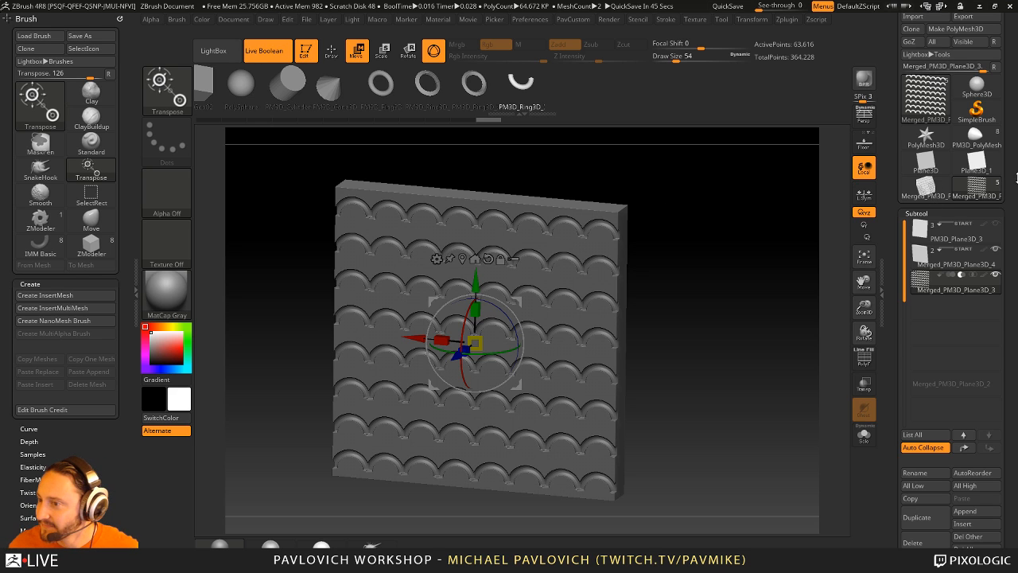
- Switch to the bird model with its beak subtool active and turn off Live Boolean
left_click(980, 146)
left_click_drag(800, 242, 800, 366)
left_click(865, 362)
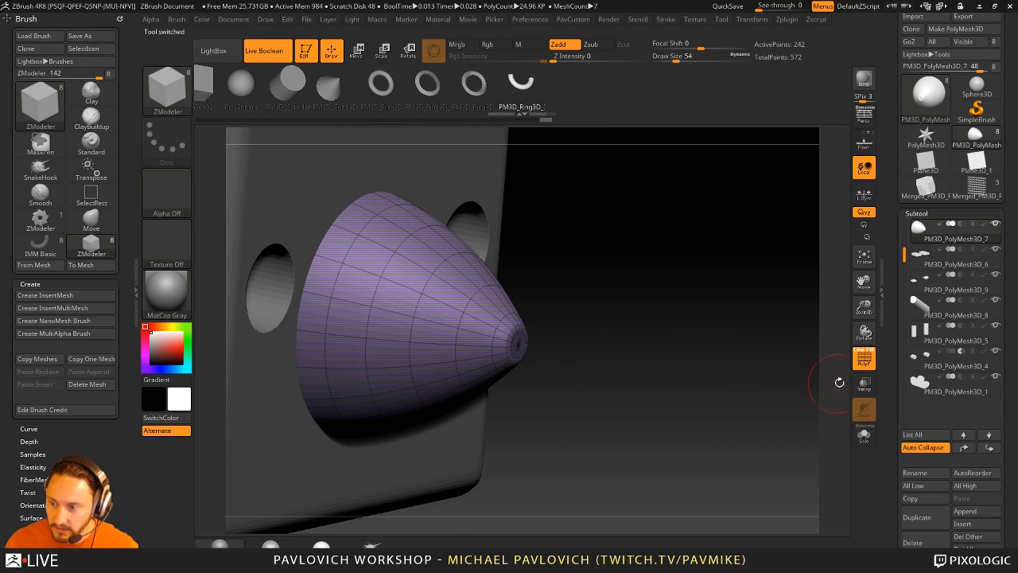
left_click(864, 360)
left_click(275, 50)
mouse_move(693, 286)
left_mouse_down("alt")
mouse_move(722, 328)
mouse_move(696, 329)
left_mouse_up("alt")
- Delete the edge loop around the beak's tip with the ZModeler brush and turn Dynamic Subdivision back on
key("shift+d")
key("s")
left_click(863, 359)
mouse_move(804, 361)
left_mouse_down()
mouse_move(782, 368)
mouse_move(781, 349)
left_mouse_up()
key("b")
key("z")
key("m")
key("space")
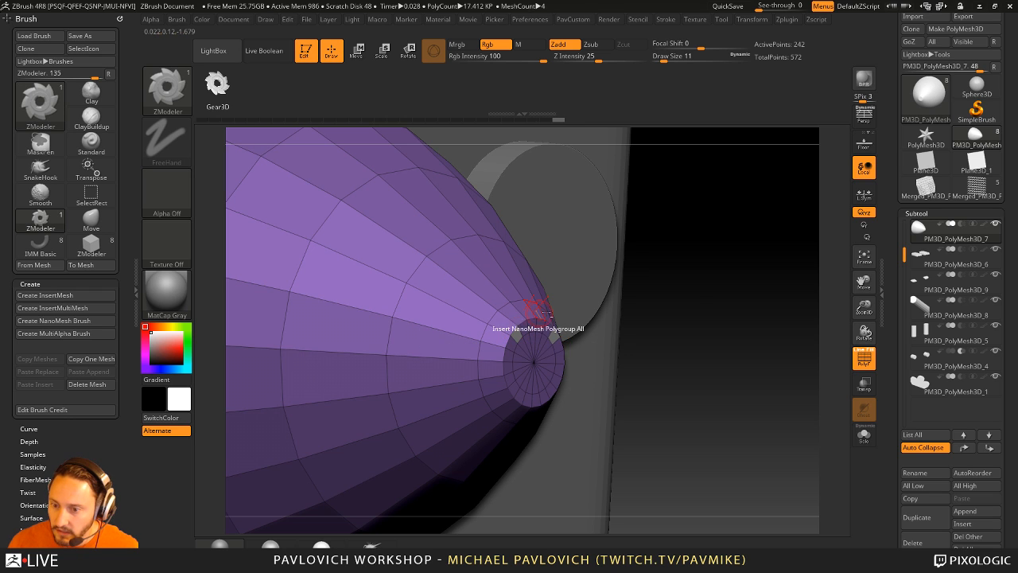
left_click(515, 330, "alt")
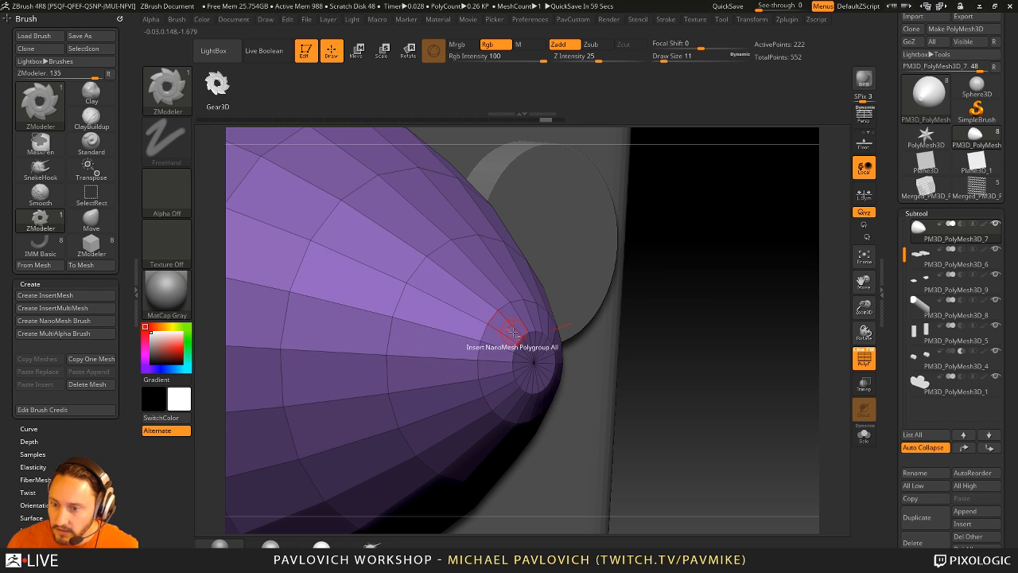
left_click_drag(668, 309, 677, 266)
key("d")
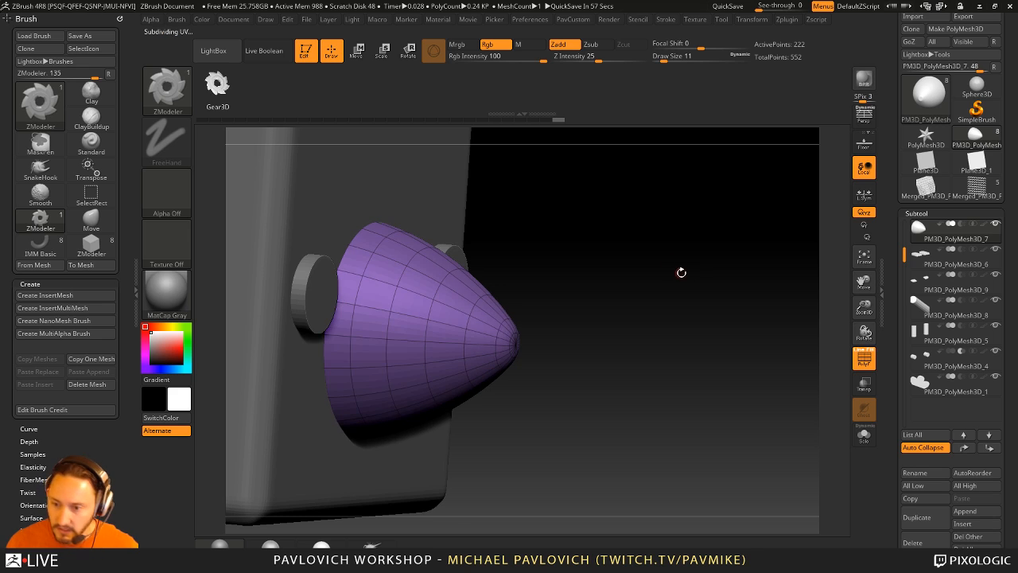
- Turn off the polyframe display and switch to the Standard brush with a draw size of 68
key("shift+f")
mouse_move(726, 304)
left_mouse_down()
mouse_move(636, 308)
mouse_move(733, 313)
left_mouse_up()
left_click(862, 357)
left_click_drag(791, 358, 769, 343)
left_click(863, 357)
key("b")
key("s")
key("t")
key("s")
left_click_drag(342, 341, 358, 341)
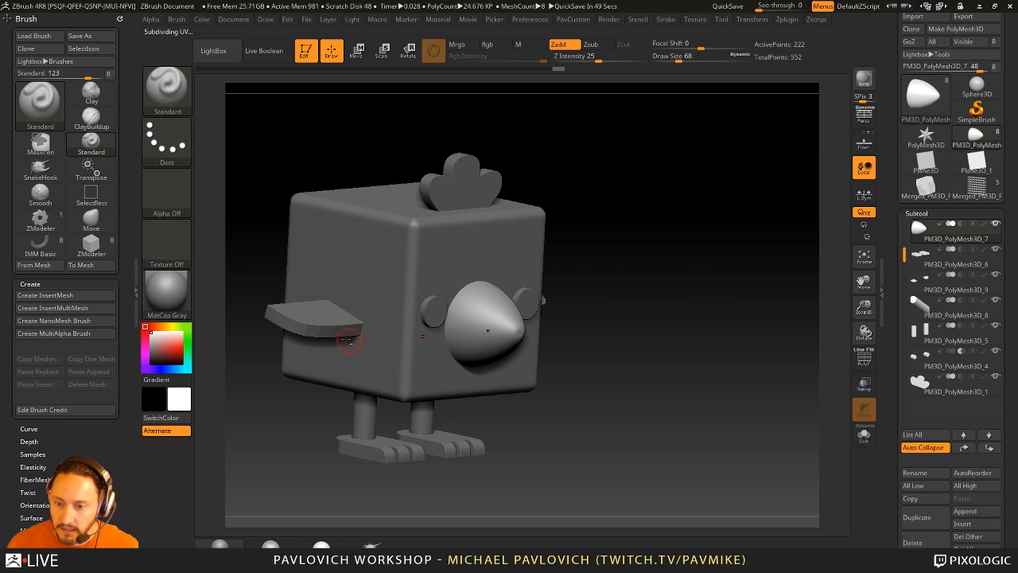
- Select the wing subtool PM3D_PolyMesh3D_9, show its polyframe, isolate it with Solo, and align it to a side view
left_click(352, 337, "alt")
left_click_drag(640, 291, 683, 307, "alt")
left_click_drag(706, 255, 832, 339)
left_click(863, 358)
mouse_move(738, 334)
left_mouse_down()
mouse_move(787, 330)
mouse_move(799, 217)
mouse_move(750, 263)
mouse_move(754, 288)
mouse_move(840, 317)
left_mouse_up()
left_click(863, 435)
mouse_move(783, 342)
left_mouse_down("shift")
mouse_move(745, 338)
mouse_move(791, 348)
left_mouse_up("shift")
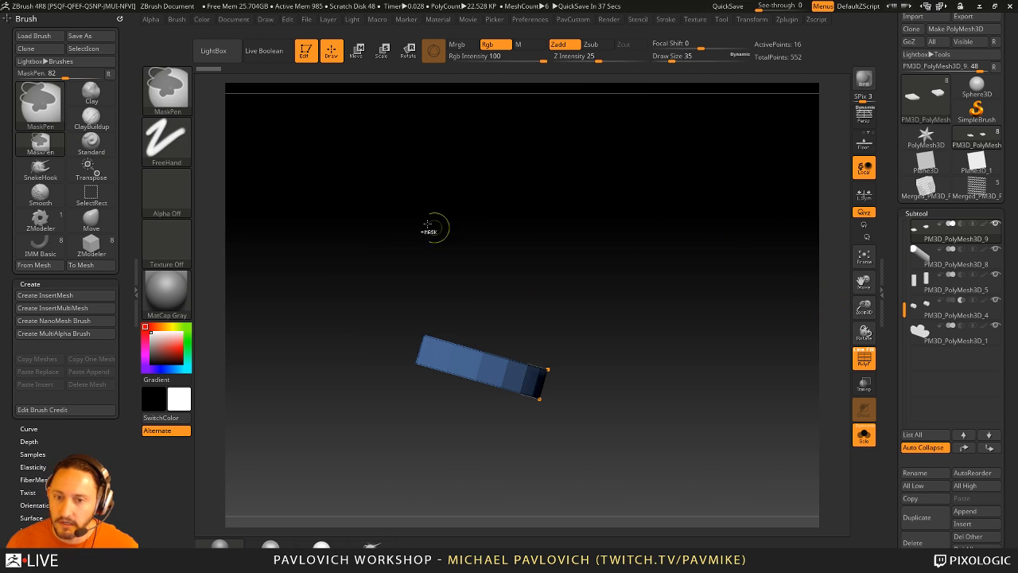
- Choose the MaskLasso brush and mask the wings so that only the end opposite the rounded corner stays unmasked
left_click(167, 92)
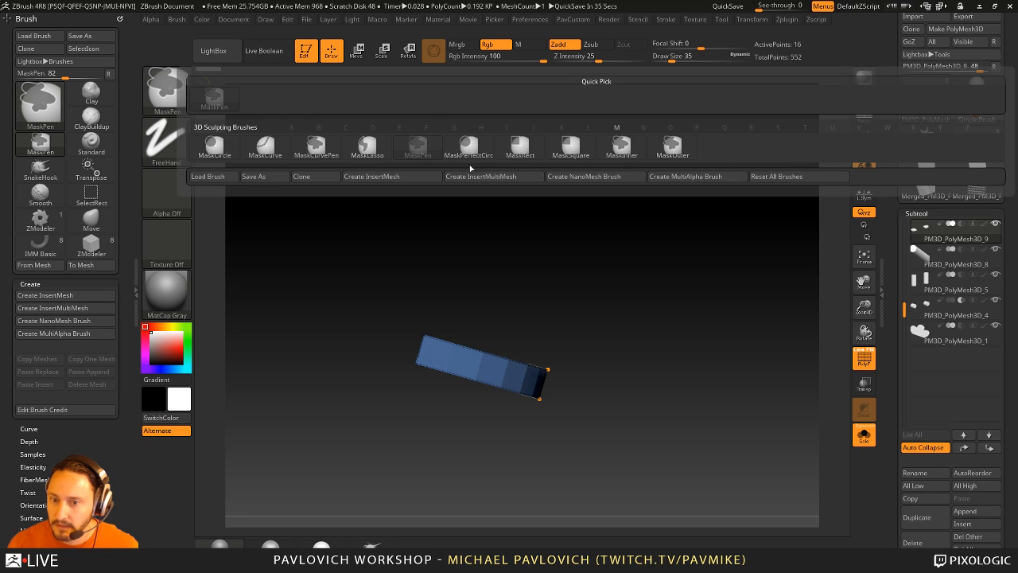
left_click(366, 147)
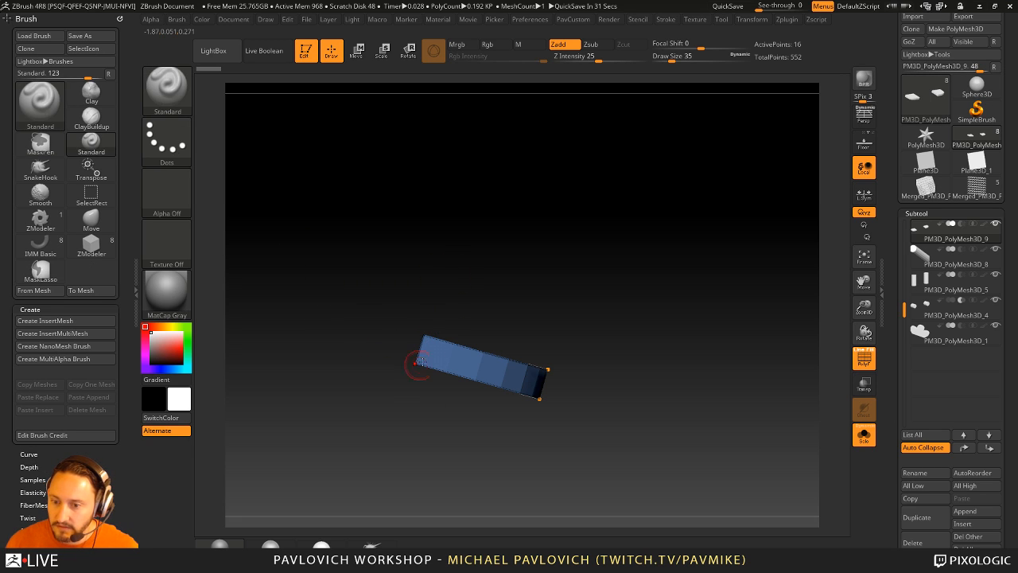
mouse_move(418, 280)
left_mouse_down("ctrl")
mouse_move(394, 357)
mouse_move(423, 414)
left_mouse_up("ctrl")
mouse_move(657, 281)
left_mouse_down()
mouse_move(662, 334)
mouse_move(645, 305)
mouse_move(677, 342)
left_mouse_up()
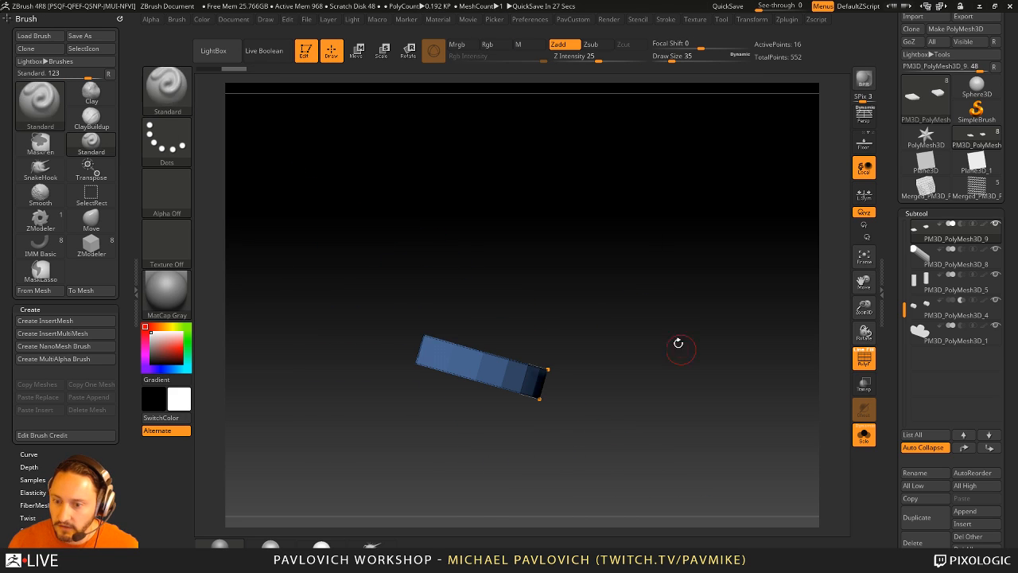
mouse_move(429, 313)
left_mouse_down("ctrl")
mouse_move(397, 420)
mouse_move(415, 436)
left_mouse_up("ctrl")
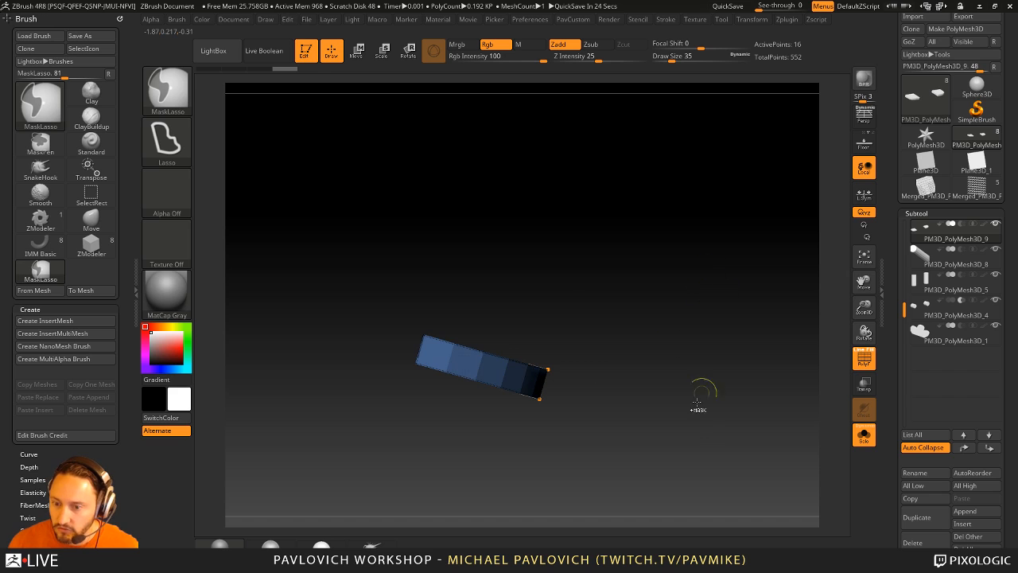
left_click_drag(681, 307, 721, 407, "ctrl")
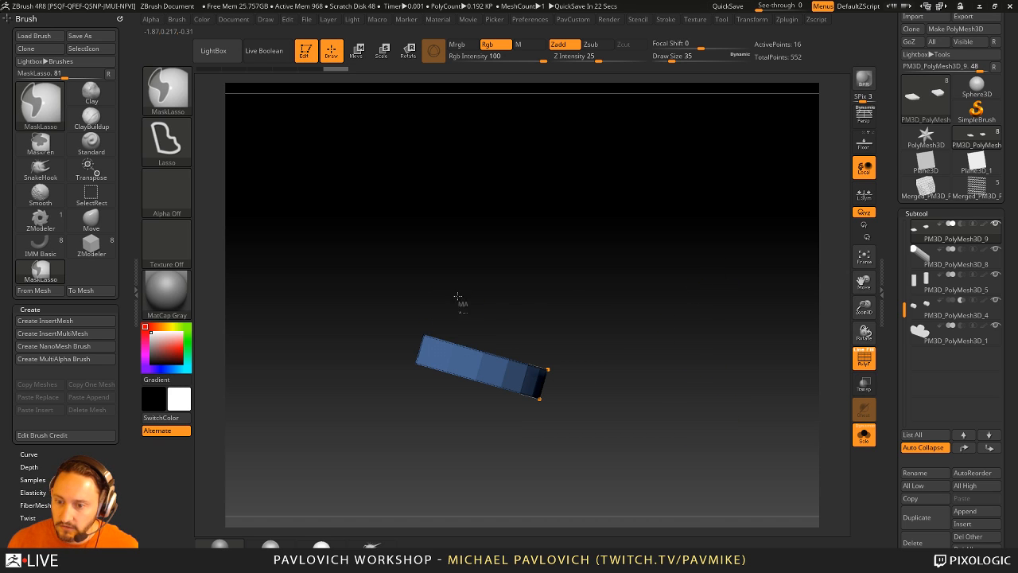
mouse_move(457, 296)
left_mouse_down("ctrl")
mouse_move(377, 305)
mouse_move(379, 349)
mouse_move(558, 343)
mouse_move(380, 366)
mouse_move(422, 422)
left_mouse_up("ctrl")
mouse_move(666, 291)
left_mouse_down()
mouse_move(668, 314)
mouse_move(638, 302)
mouse_move(644, 272)
left_mouse_up()
- Move the gizmo to the unmasked end of the wings, scale that end thinner along Y, and return to Draw mode
key("w")
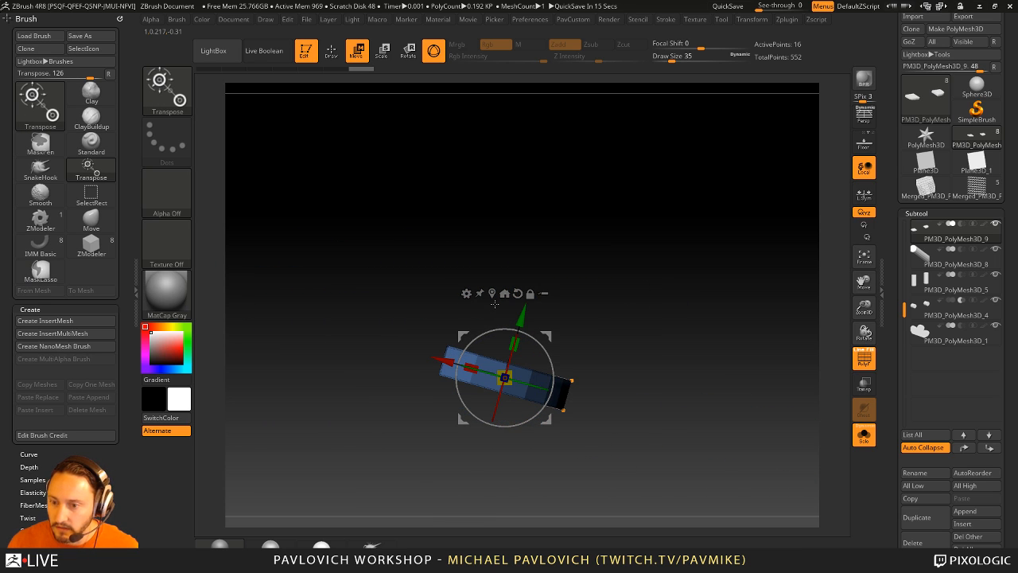
left_click(491, 293, "alt")
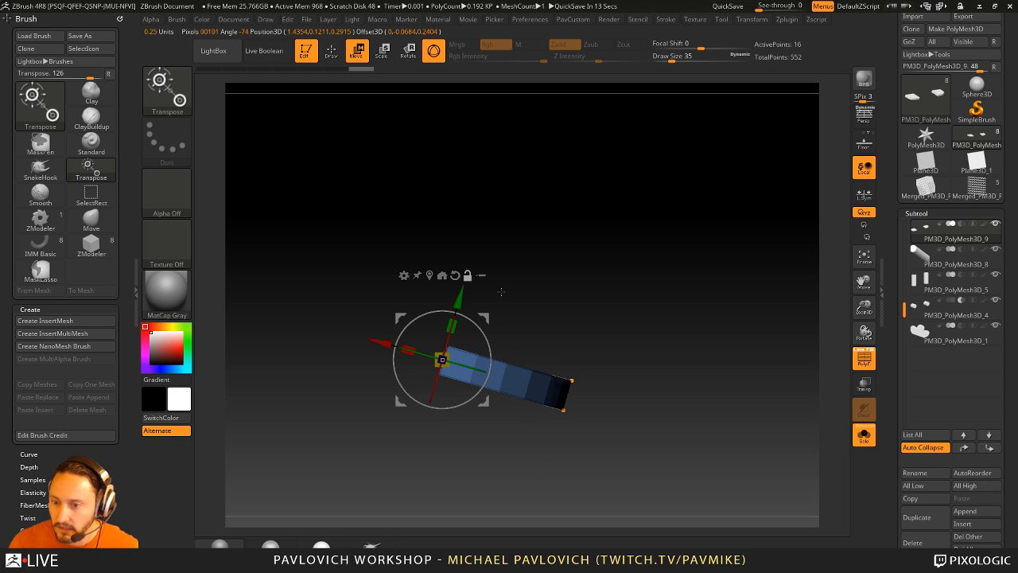
left_click_drag(500, 291, 673, 326)
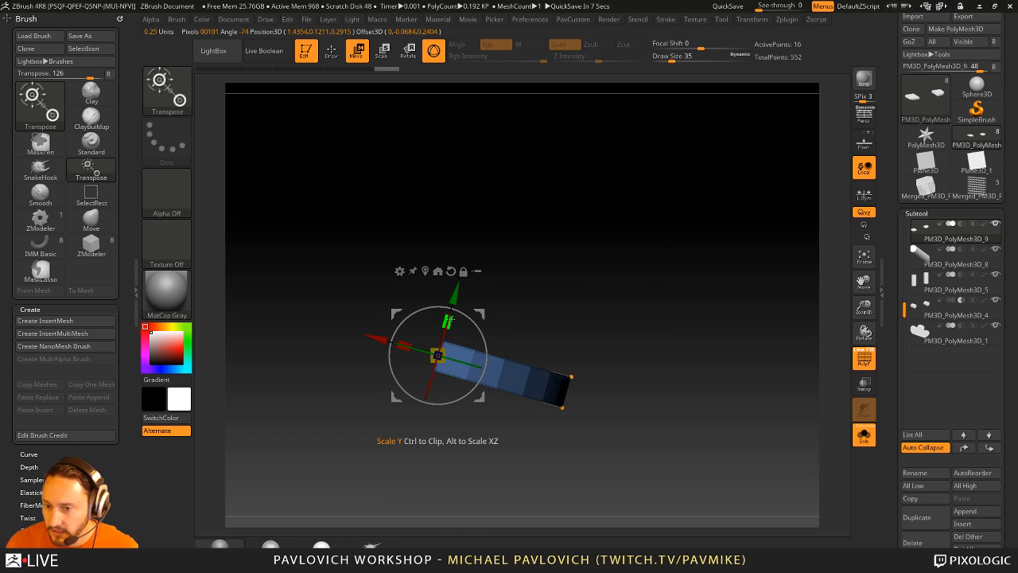
left_click_drag(448, 319, 400, 497)
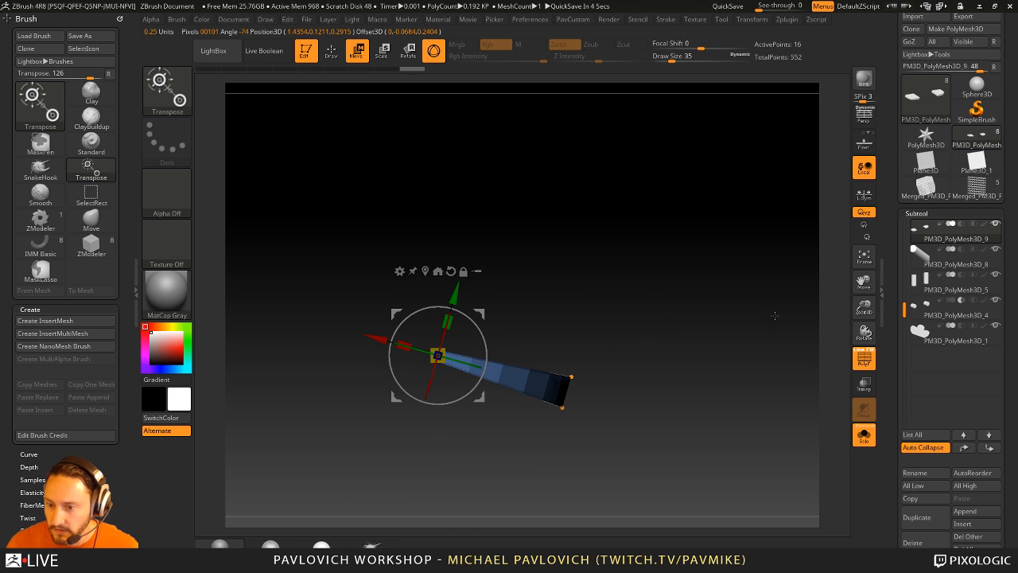
key("q")
- Switch to the ZModeler brush and set the wings' smooth dynamic subdivision level to 3
mouse_move(750, 307)
left_mouse_down()
mouse_move(732, 231)
mouse_move(755, 274)
mouse_move(780, 262)
left_mouse_up()
key("b")
key("z")
key("m")
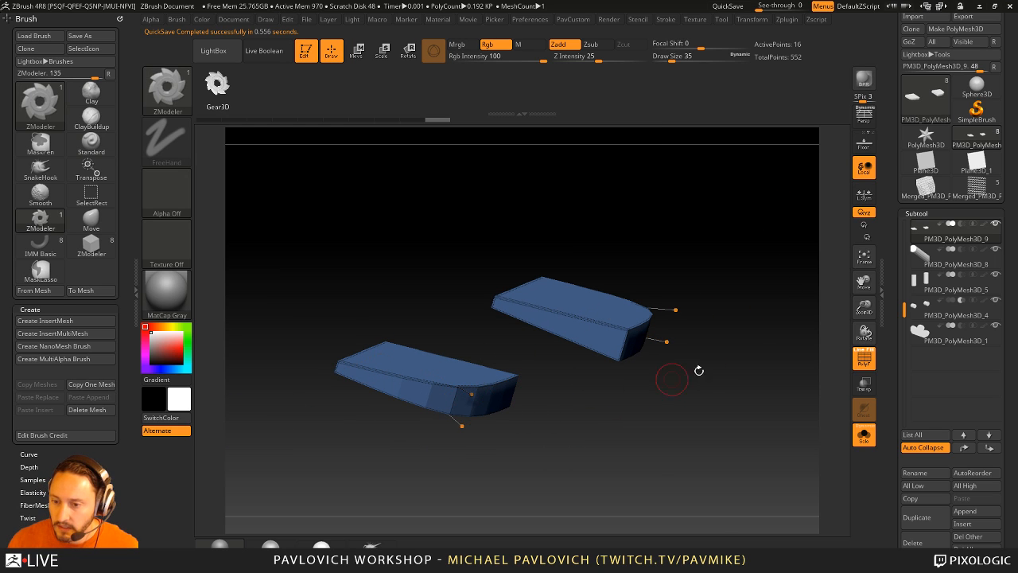
key("5")
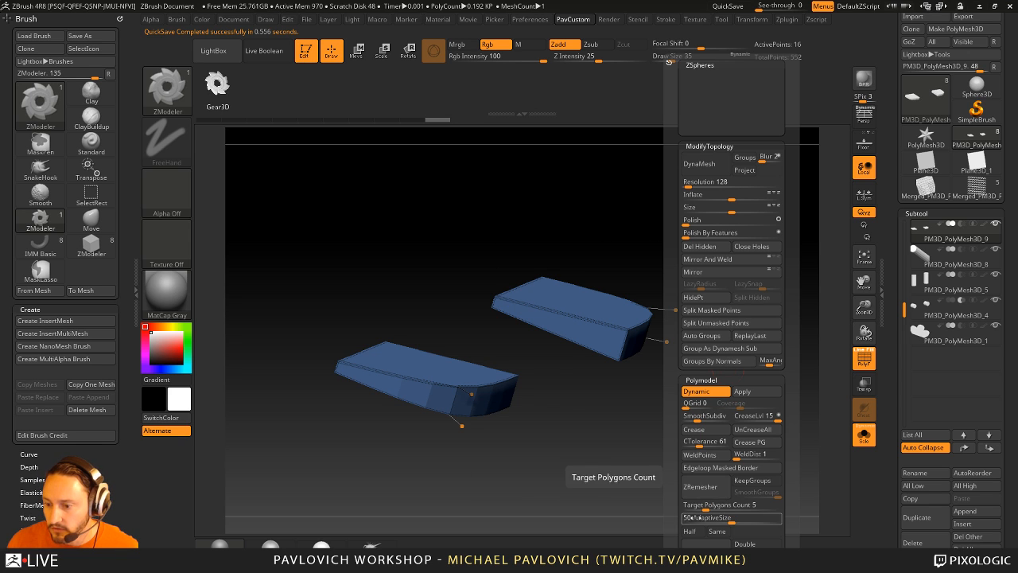
left_click_drag(674, 461, 673, 426)
left_click_drag(580, 389, 647, 416)
key("space")
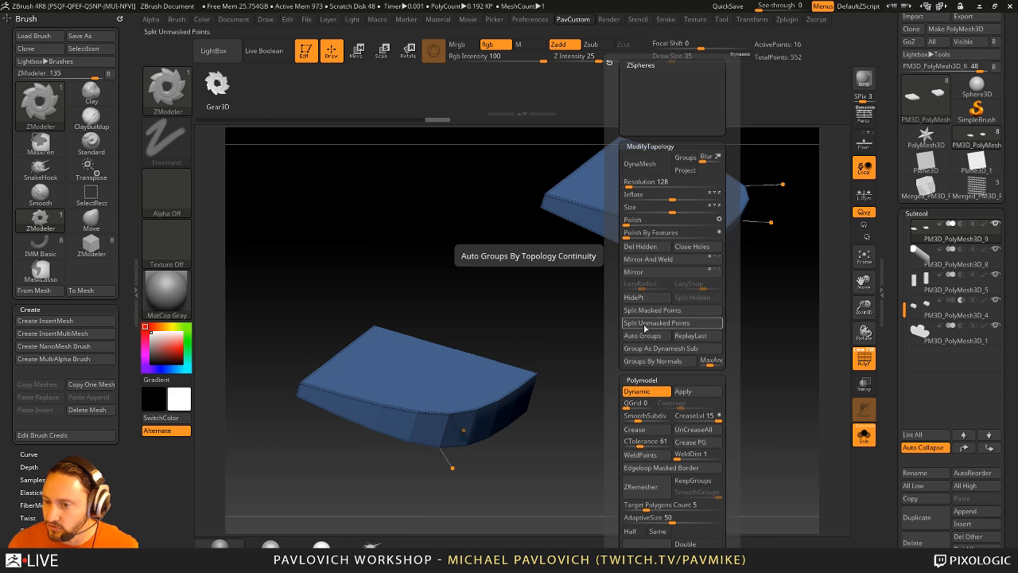
left_click(636, 418)
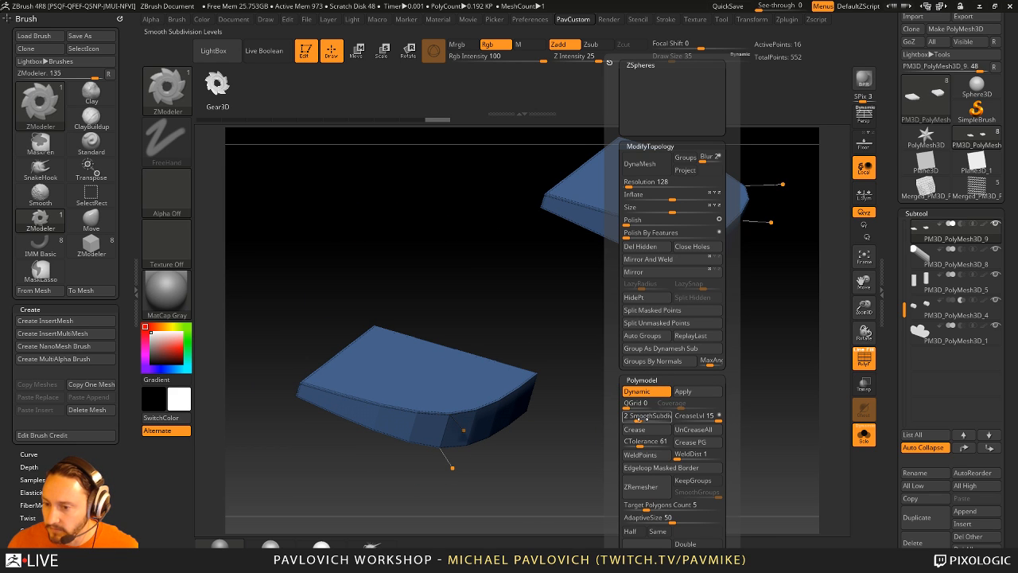
left_click_drag(641, 416, 643, 417)
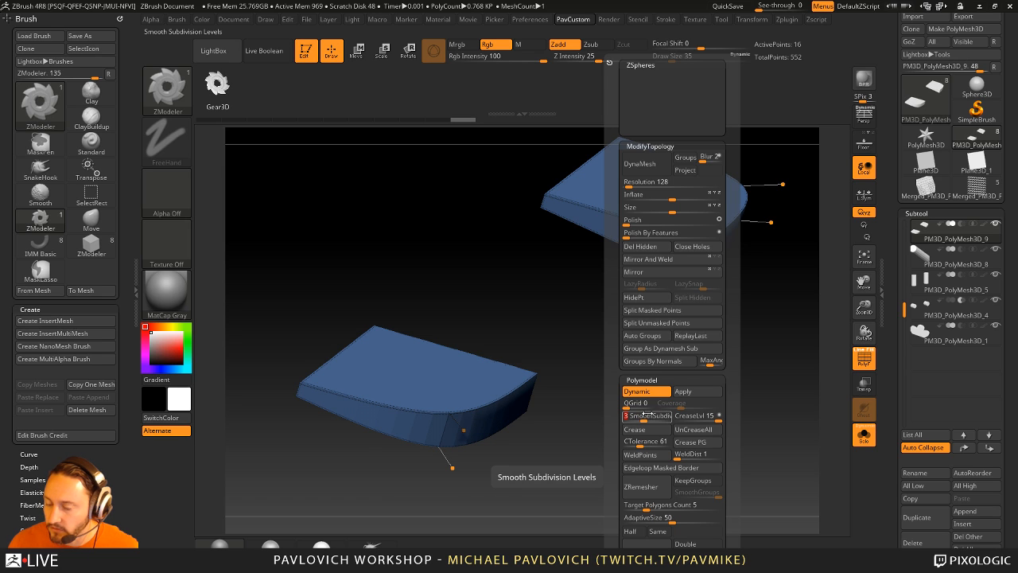
- Remove all creases from the wings, expand the geometry Crease settings, and turn off Dynamic Subdivision
left_click(691, 429)
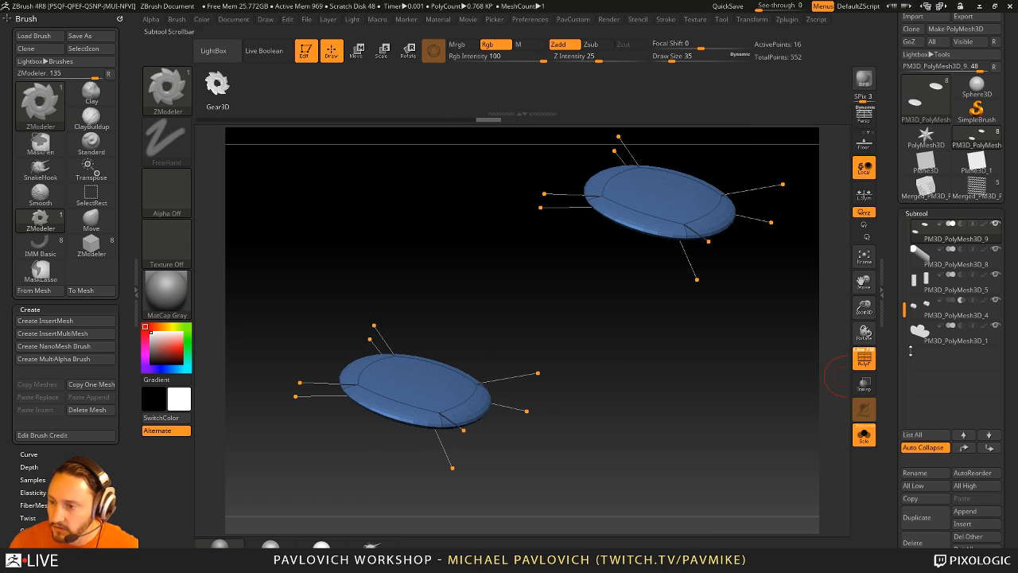
scroll(910, 350, "down", 5)
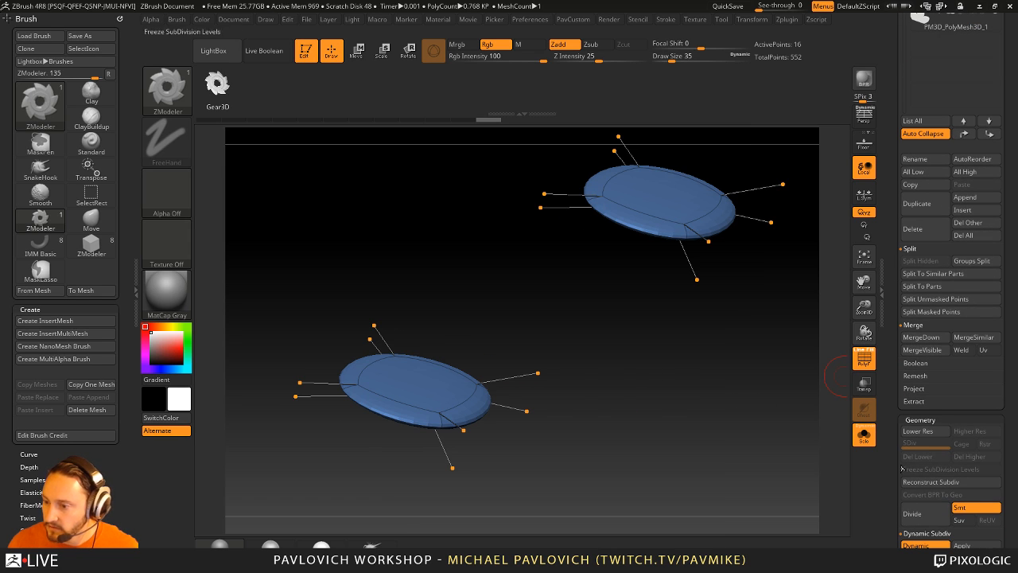
scroll(903, 430, "down", 5)
left_click(914, 348)
key("shift")
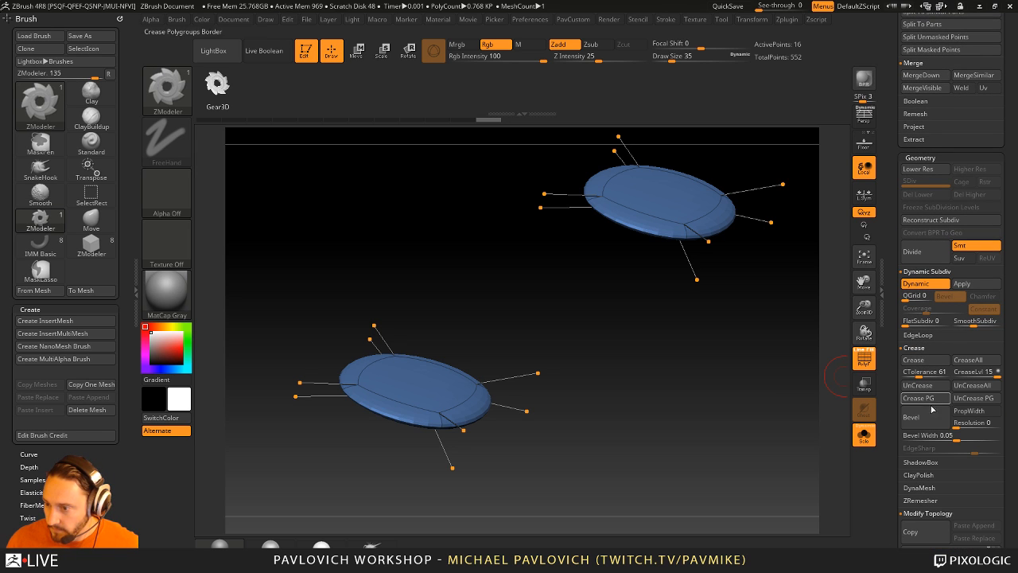
key("shift+d")
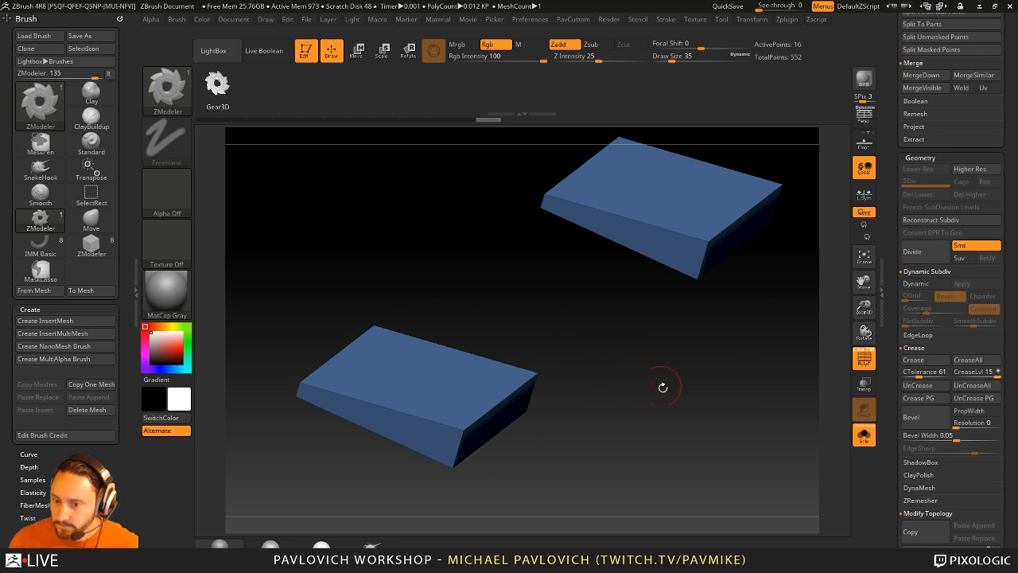
- Set Draw Size to 23 and try to insert a single edge loop beside the wings' back edge with ZModeler
mouse_move(663, 386)
left_mouse_down("alt")
mouse_move(695, 386)
mouse_move(671, 360)
mouse_move(681, 386)
left_mouse_up("alt")
key("s")
key("s")
mouse_move(681, 388)
left_mouse_down()
mouse_move(706, 326)
mouse_move(709, 353)
mouse_move(684, 352)
mouse_move(740, 366)
left_mouse_up()
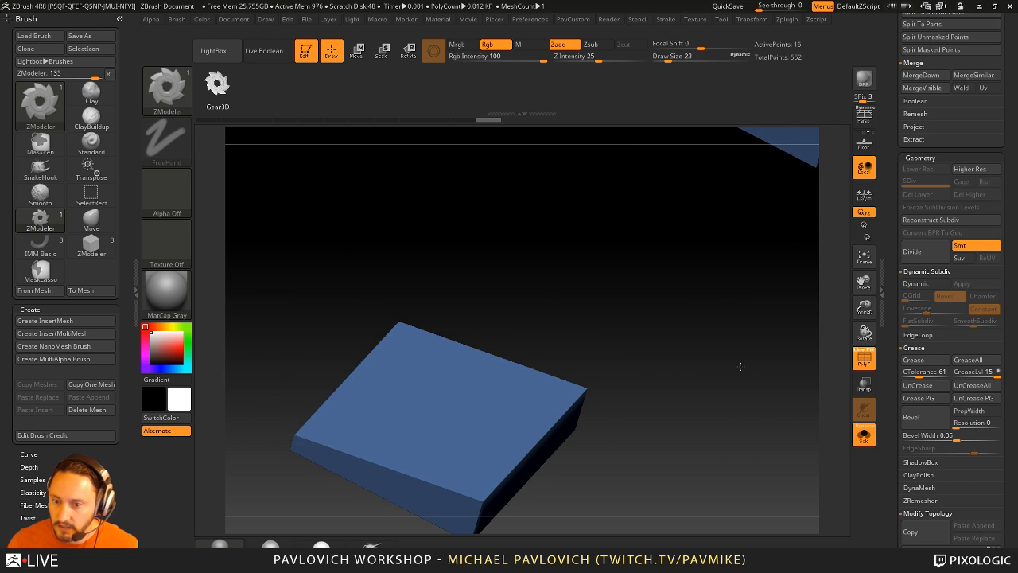
left_click_drag(652, 387, 527, 363)
key("space")
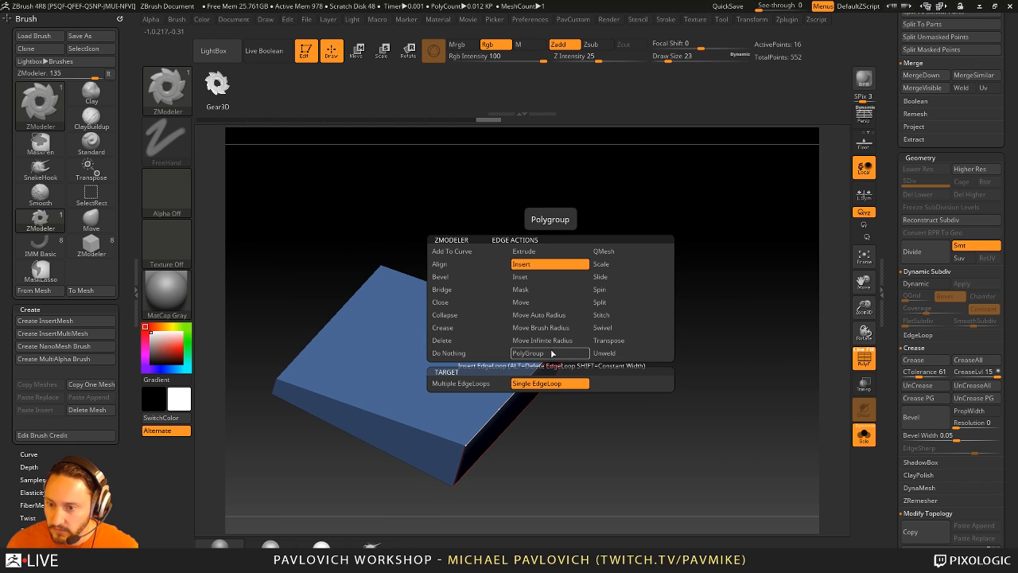
left_click(561, 339)
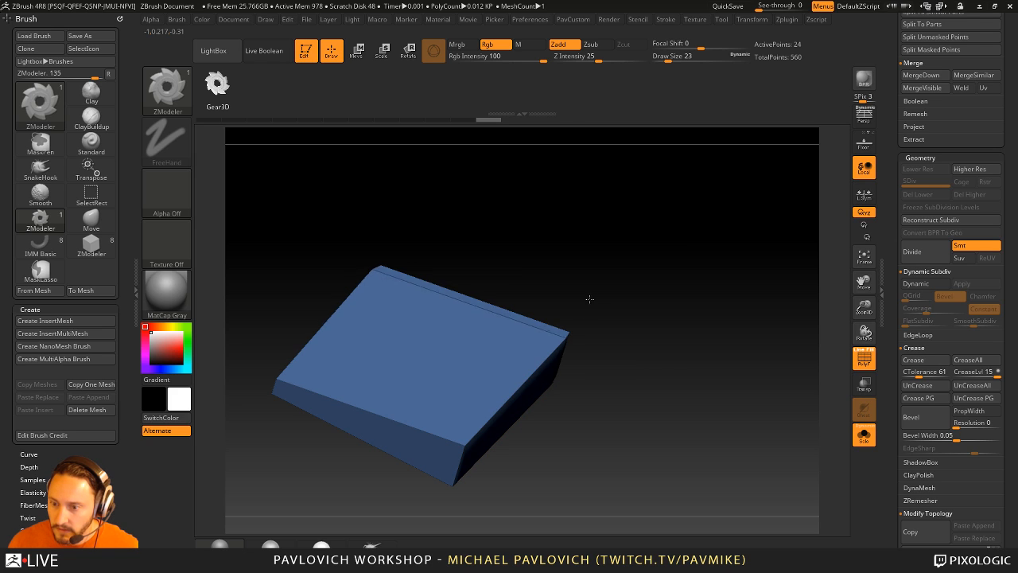
key("d")
- Set Z Intensity to 0 and insert single edge loops close to two adjacent edges of the wings
left_click_drag(594, 60, 549, 59)
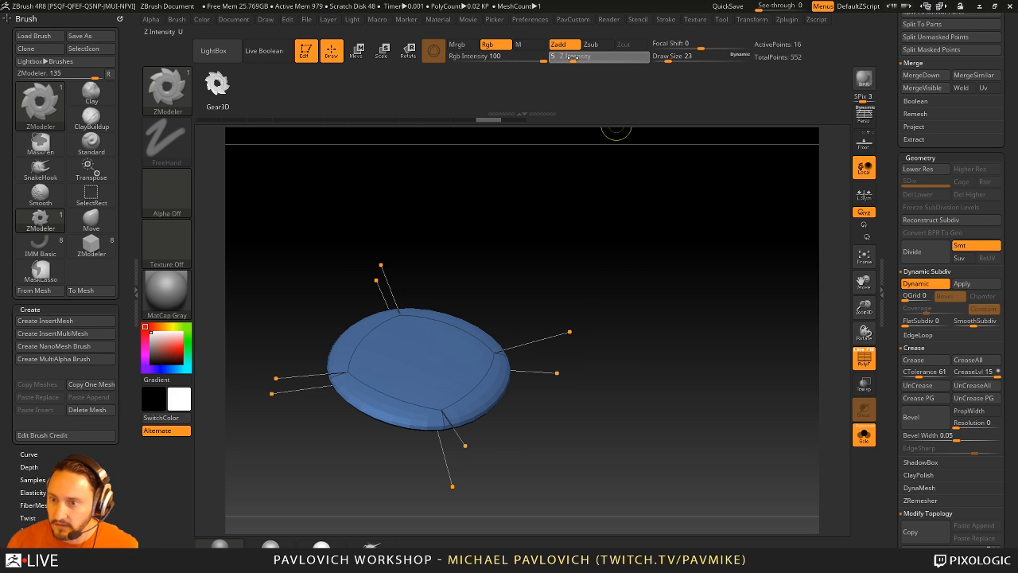
mouse_move(626, 245)
left_mouse_down()
mouse_move(625, 263)
mouse_move(644, 252)
left_mouse_up()
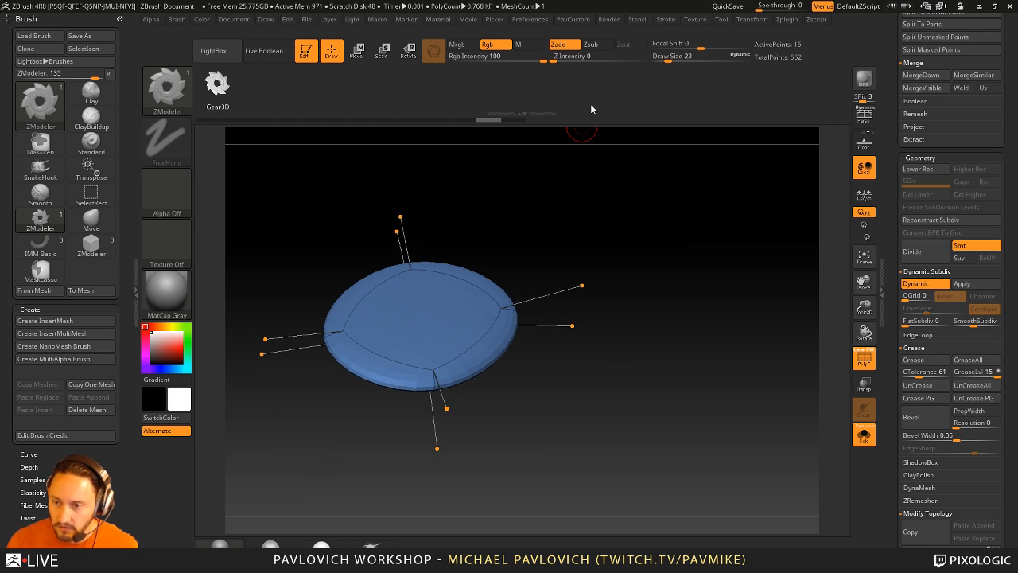
key("shift+d")
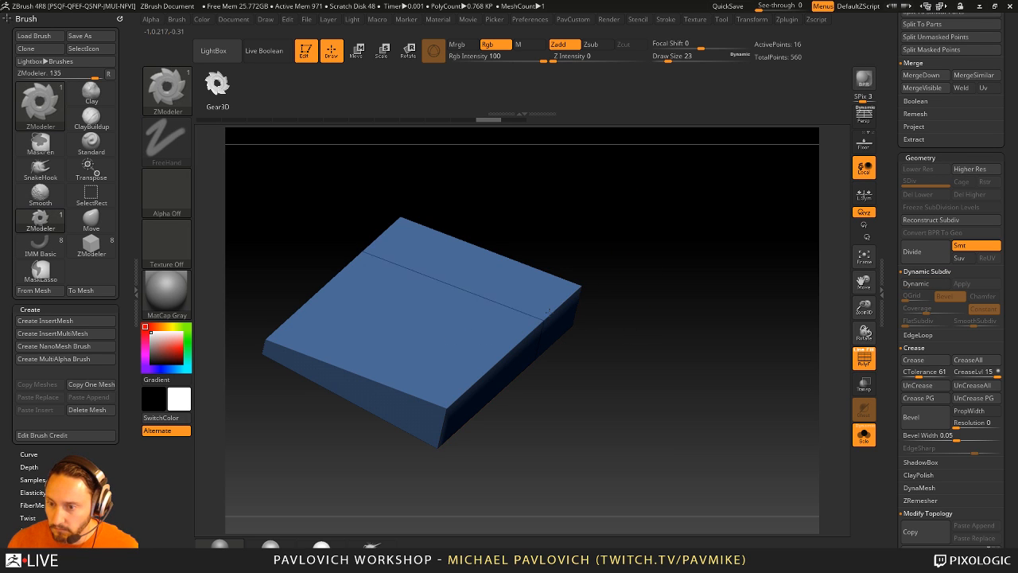
left_click_drag(643, 326, 648, 318)
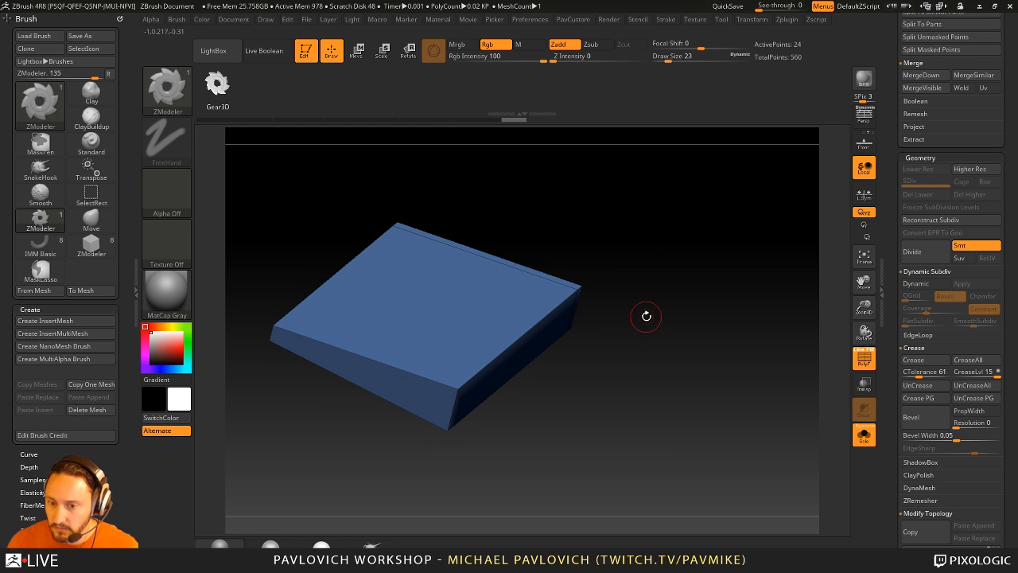
left_click_drag(298, 330, 272, 322)
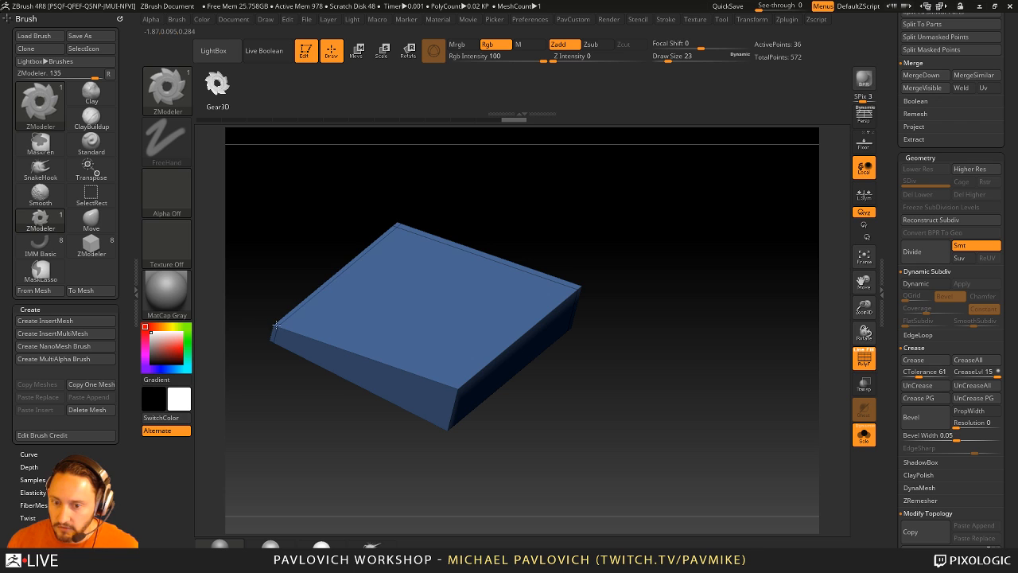
- Preview the wings with Dynamic Subdivision and undo the accidental NanoMesh insertion
key("shift+d")
mouse_move(665, 338)
left_mouse_down()
mouse_move(650, 280)
mouse_move(678, 329)
mouse_move(672, 314)
mouse_move(666, 322)
left_mouse_up()
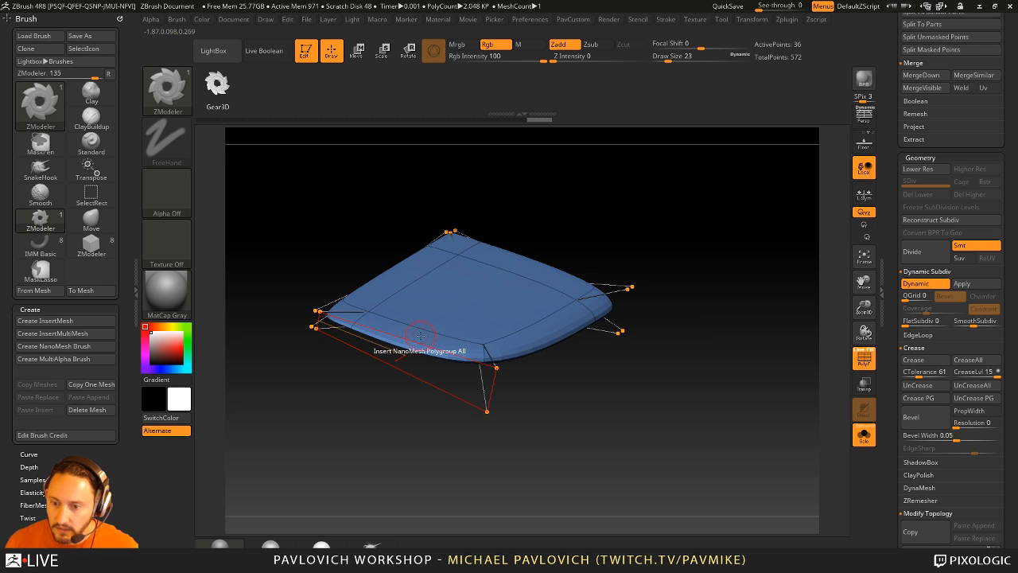
left_click(532, 256)
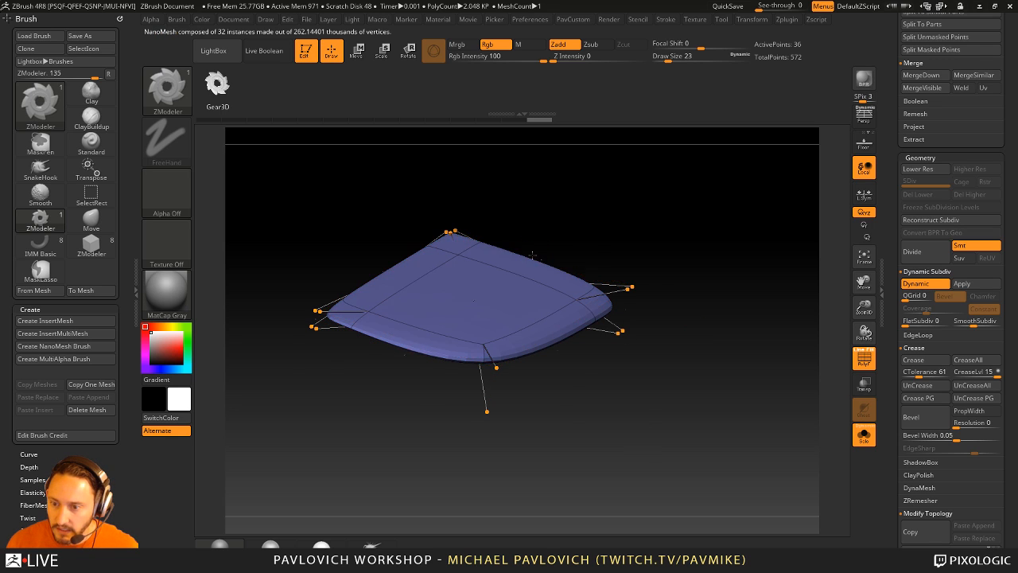
key("ctrl+z")
- Try to insert a third edge loop across the wings, compare the smoothed shape, and undo it
key("shift+d")
left_click(547, 267)
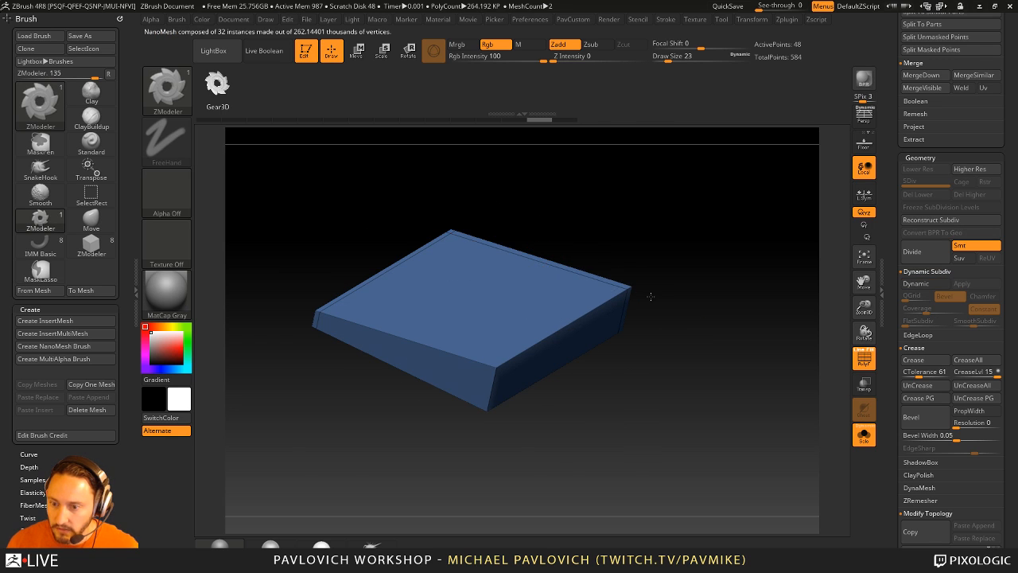
key("d")
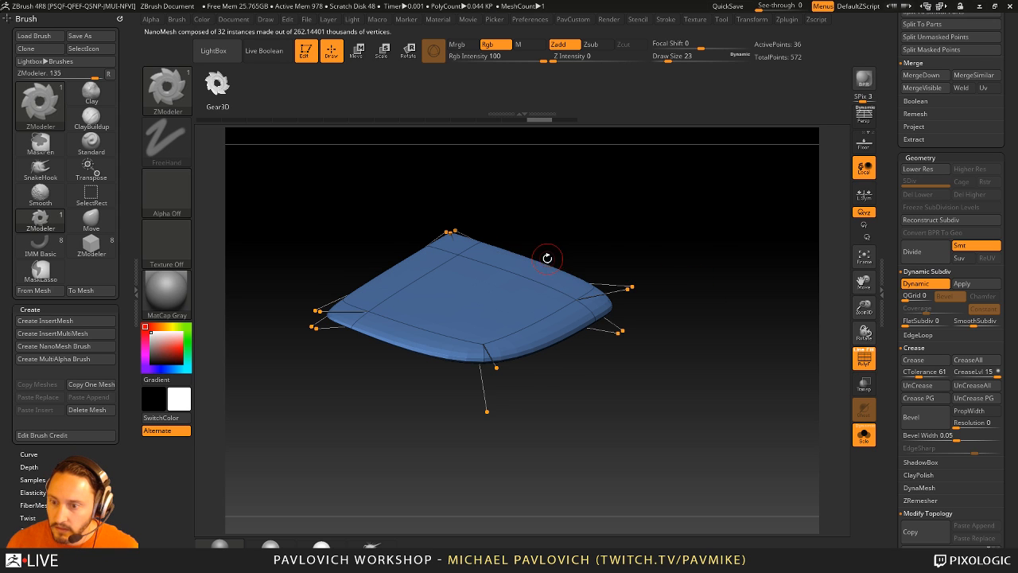
left_click_drag(546, 260, 470, 243)
key("ctrl+z")
key("shift+d")
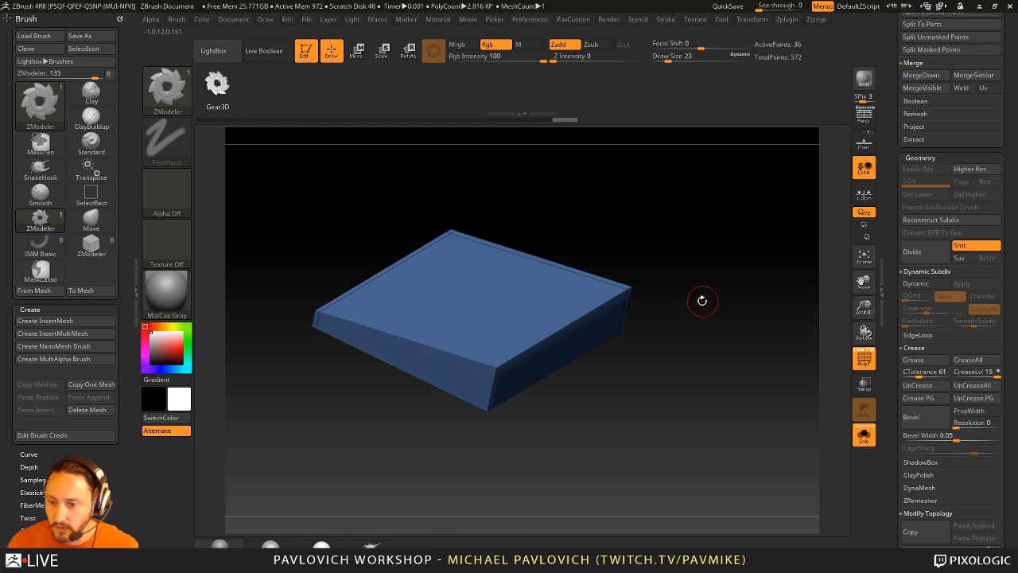
- From the wings' side view, scale them thicker along Y with the gizmo and return to Draw mode
mouse_move(702, 300)
left_mouse_down()
mouse_move(686, 252)
mouse_move(729, 291)
mouse_move(689, 261)
left_mouse_up()
key("w")
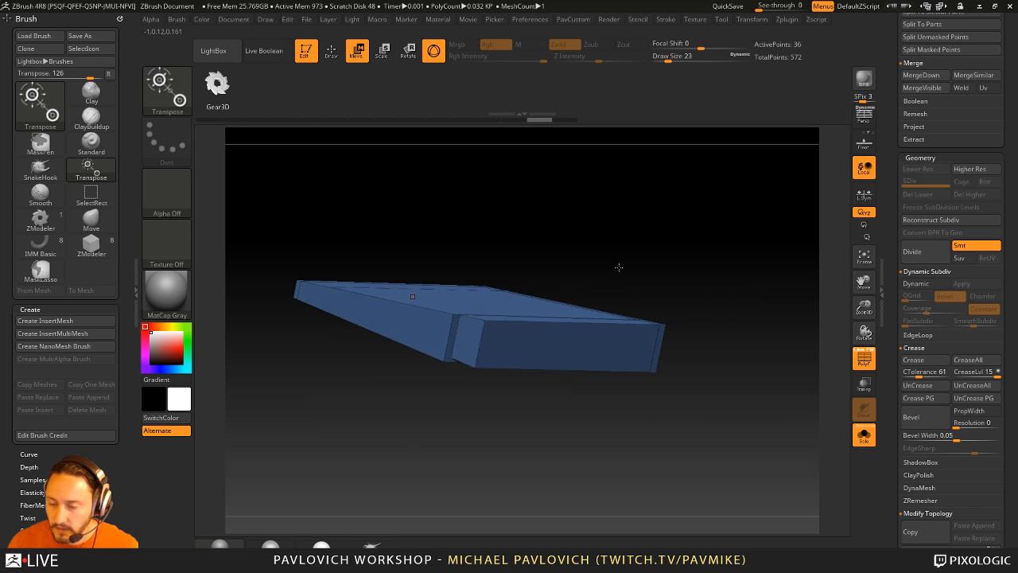
left_click_drag(619, 267, 342, 228)
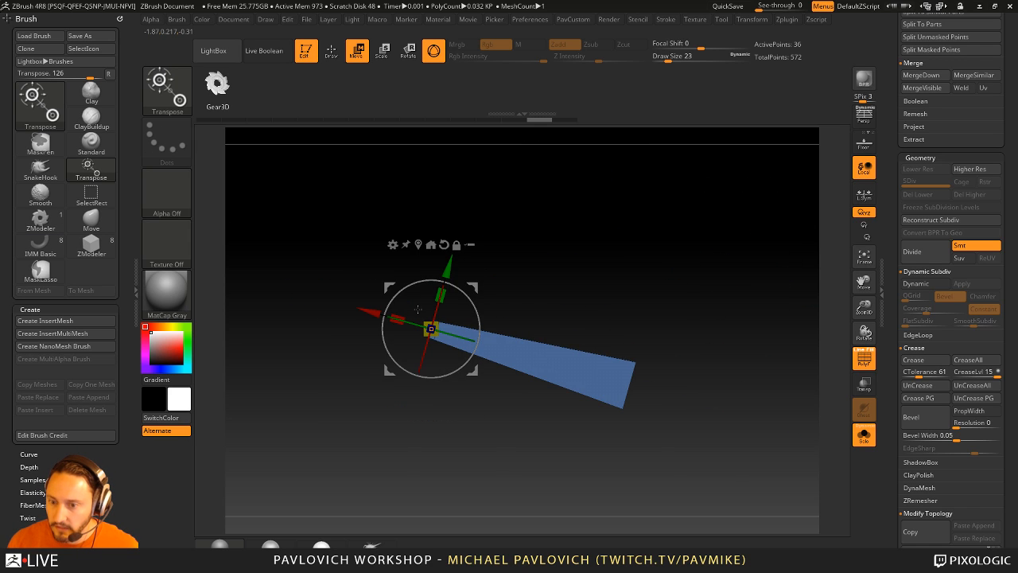
left_click_drag(441, 295, 559, 25)
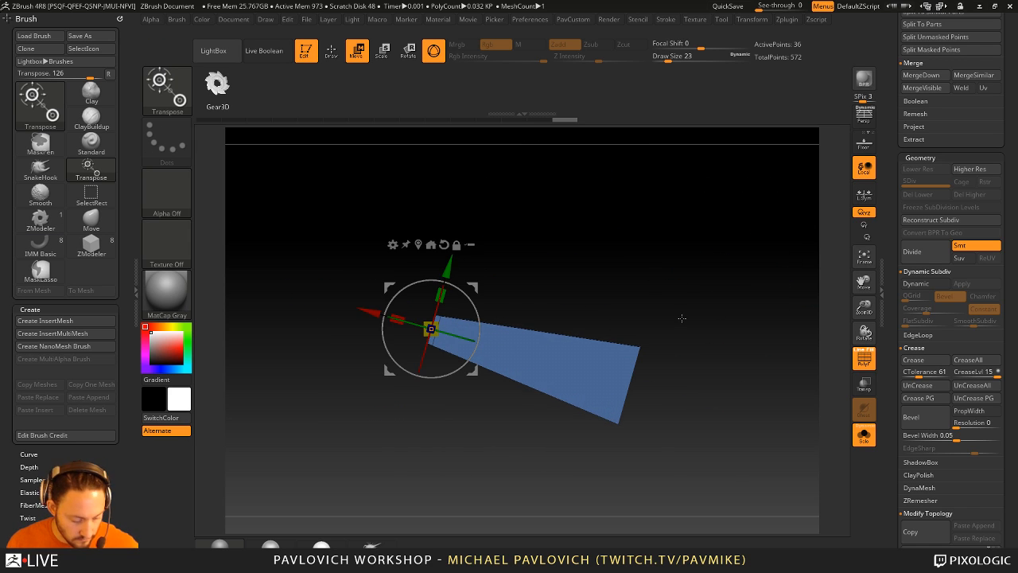
key("d")
key("q")
- Turn off Solo to show the whole bird and inspect the smoothed wings against the body
left_click(858, 357)
mouse_move(819, 330)
left_mouse_down()
mouse_move(720, 300)
mouse_move(730, 330)
mouse_move(803, 278)
mouse_move(843, 278)
left_mouse_up()
left_click(864, 435)
left_click_drag(253, 401, 342, 466)
left_click(869, 364)
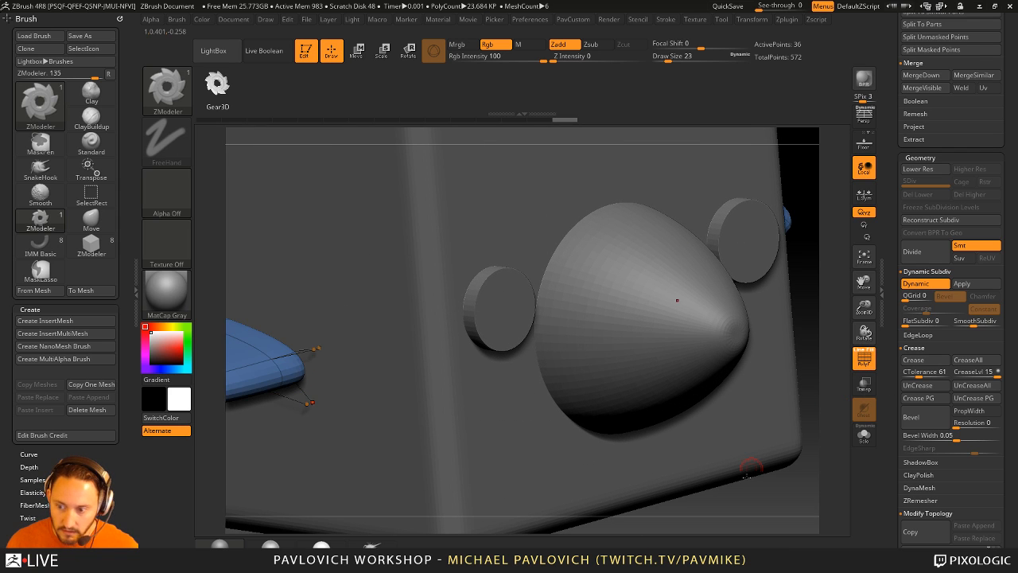
left_click_drag(739, 515, 918, 408, "alt")
- Try inserting two edge loops around the wings' sides near the upper and lower edges, preview the smoothing, and undo both loops
key("shift+d")
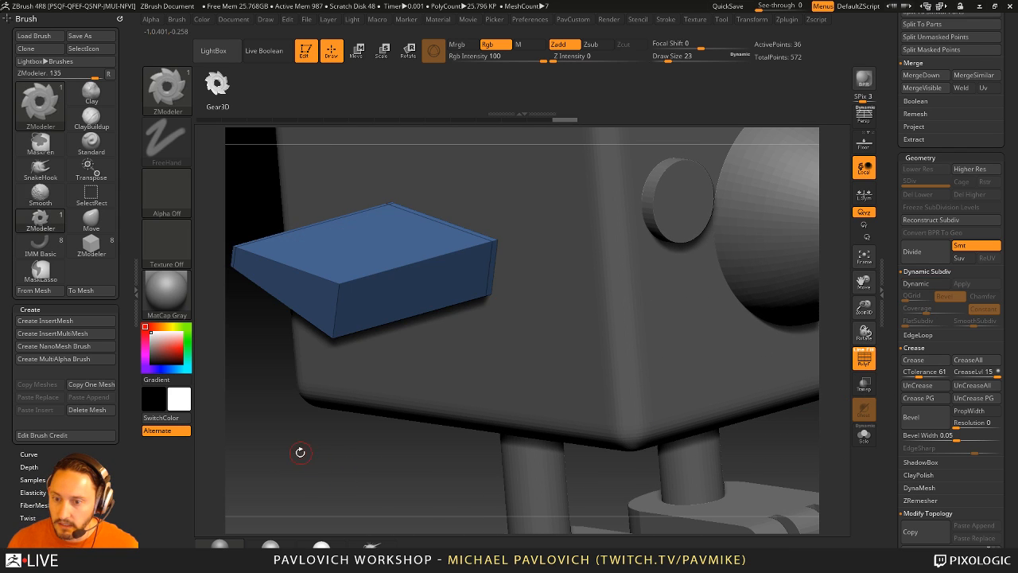
left_click_drag(297, 450, 357, 345)
key("space")
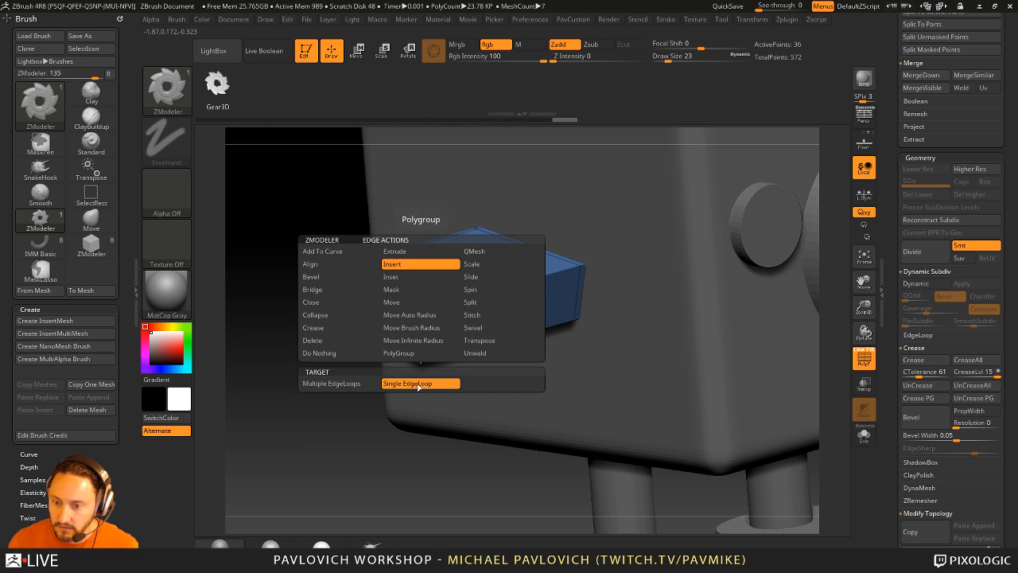
left_click(401, 264)
left_click(423, 343)
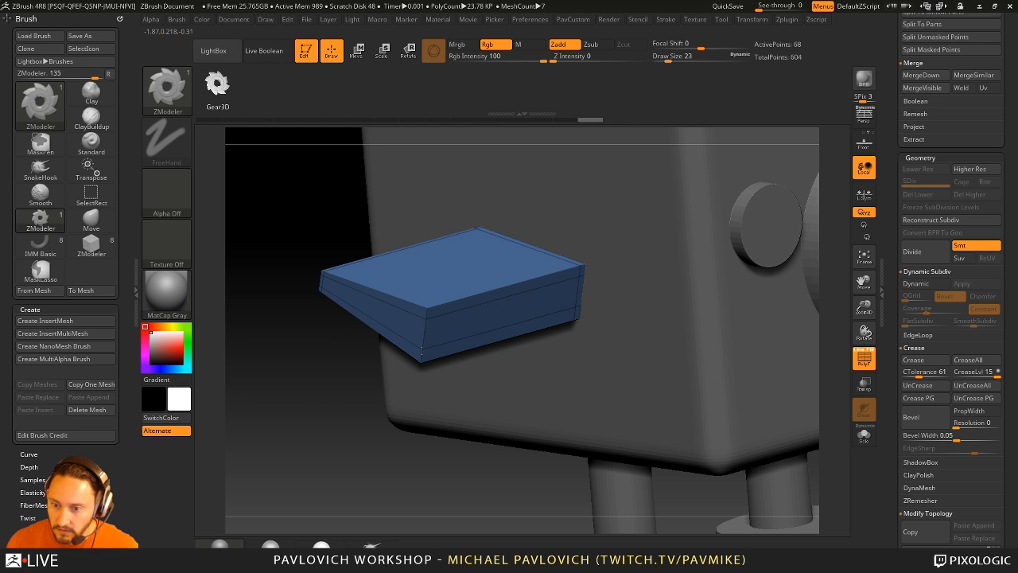
key("d")
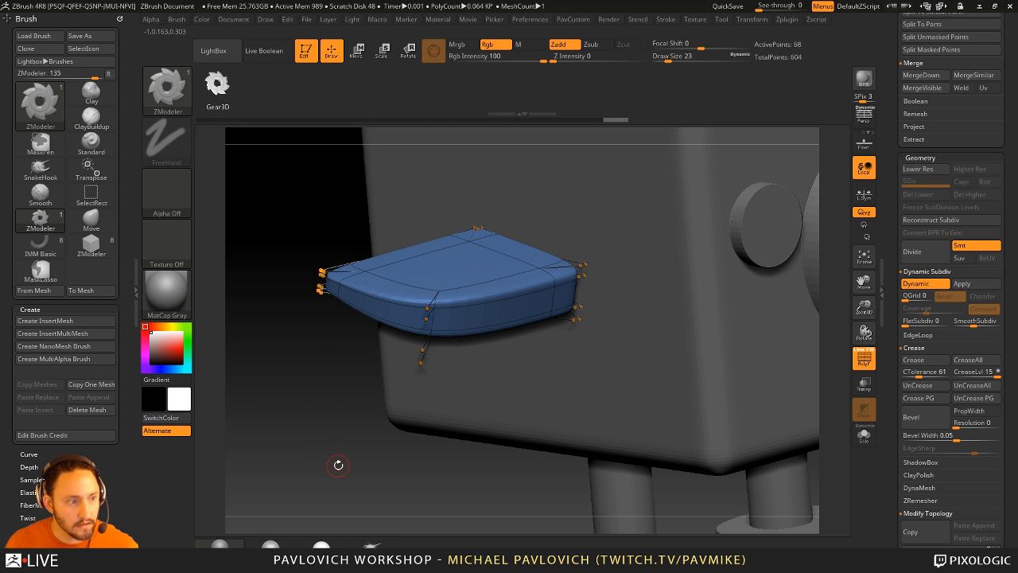
key("shift+d")
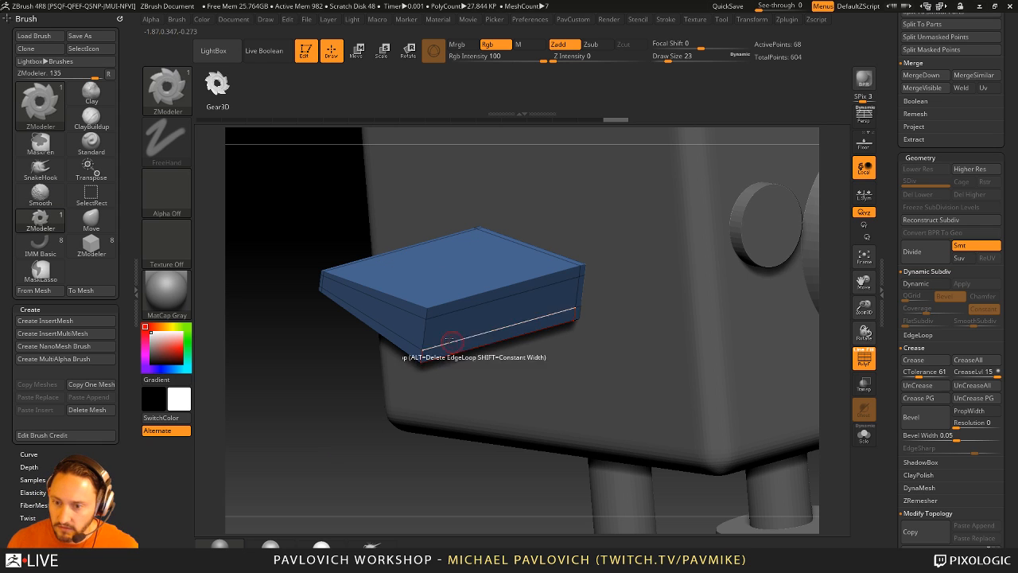
key("space")
key("ctrl+z")
key("ctrl+z")
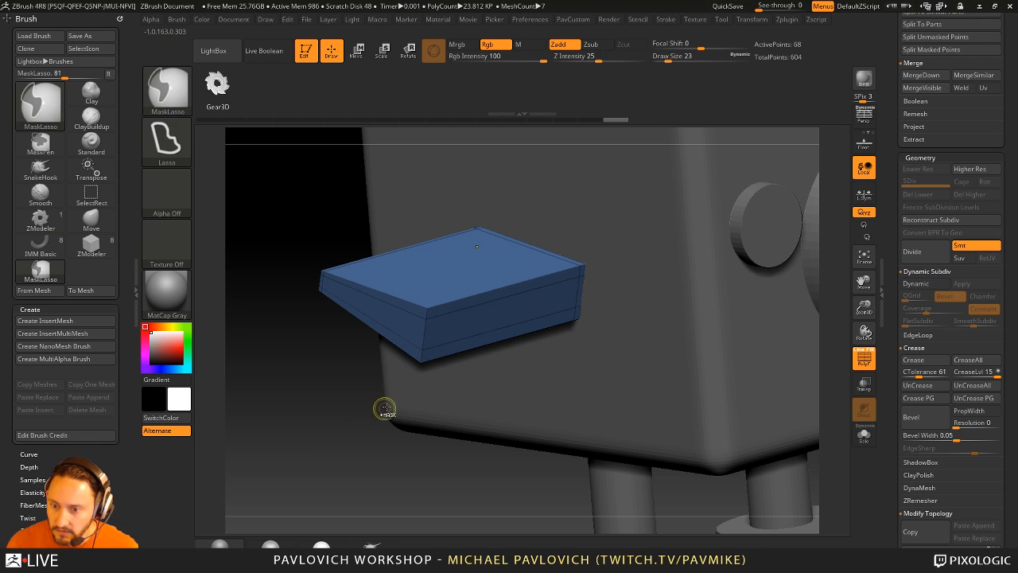
- Try a bulging edge loop around the wings' sides at Z Intensity 41, preview the smoothing, and undo it
key("space")
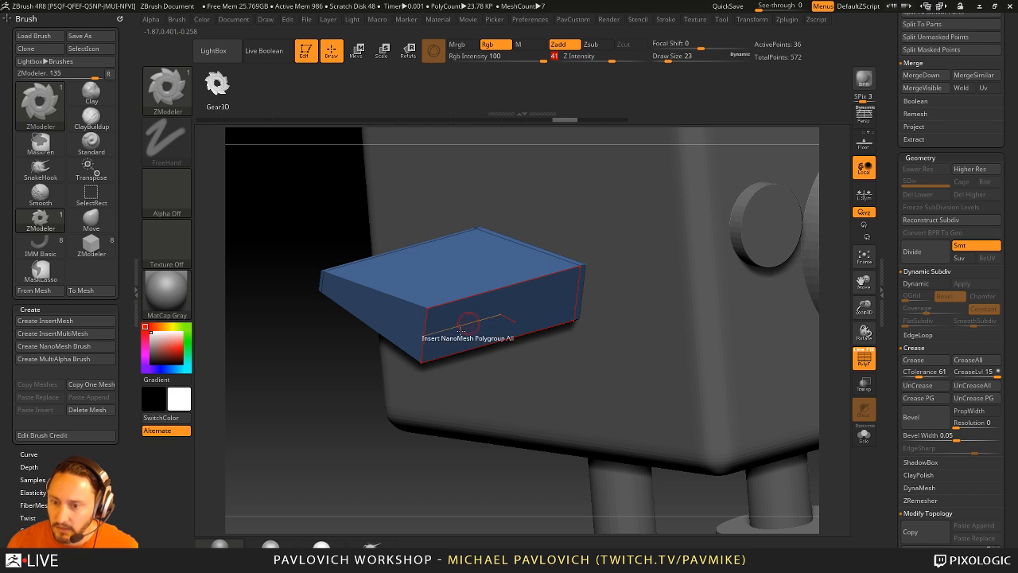
left_click(427, 329)
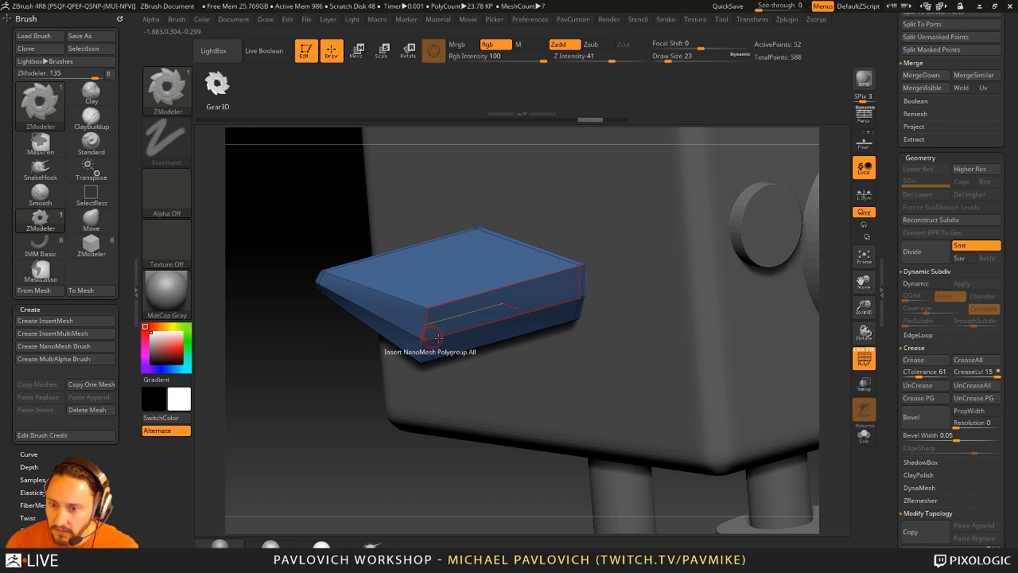
key("d")
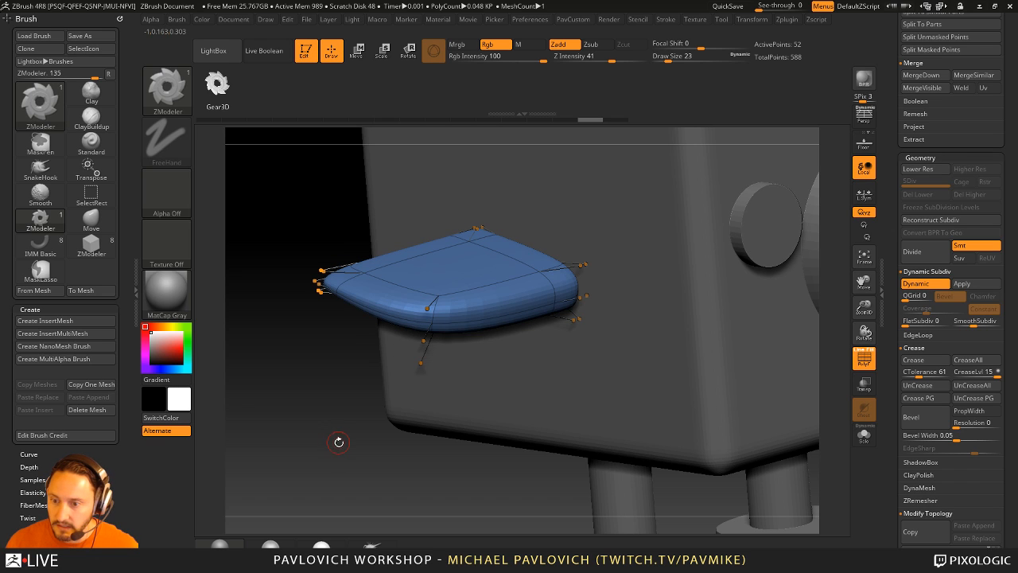
key("ctrl+z")
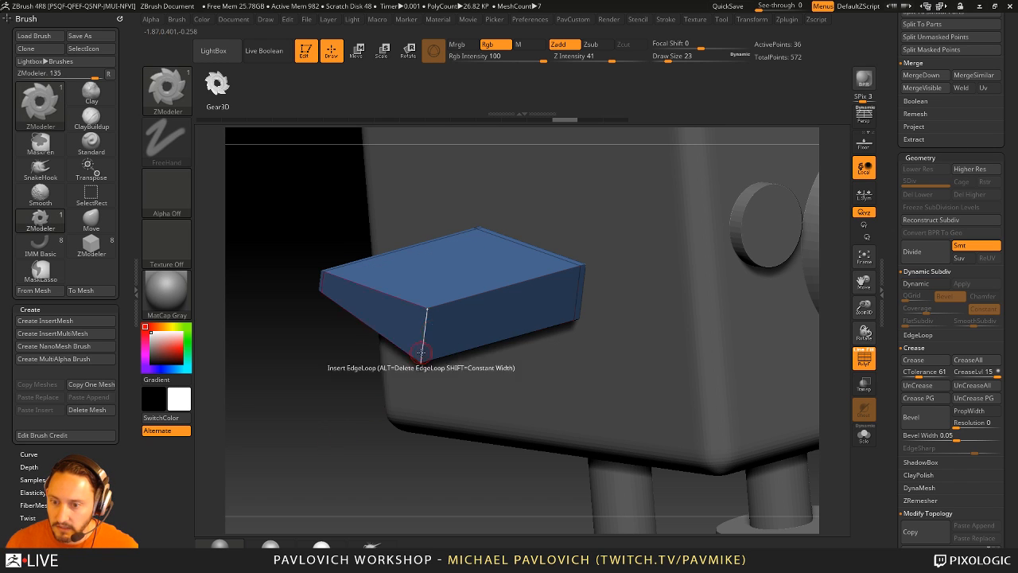
- Insert a bulging edge loop around the wings' sides, set Z Intensity to 0, and add two more edge loops there
left_click(425, 332)
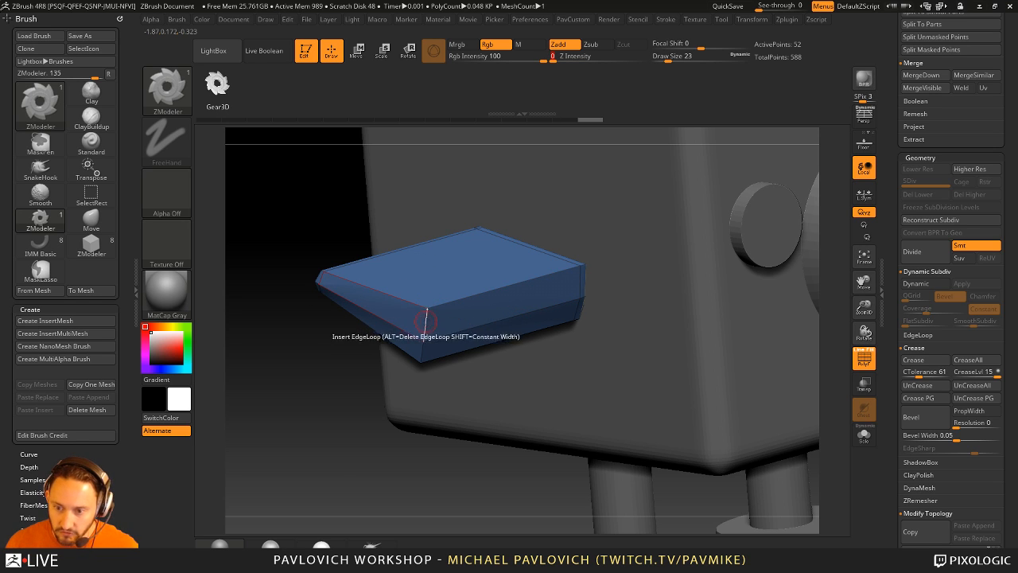
key("d")
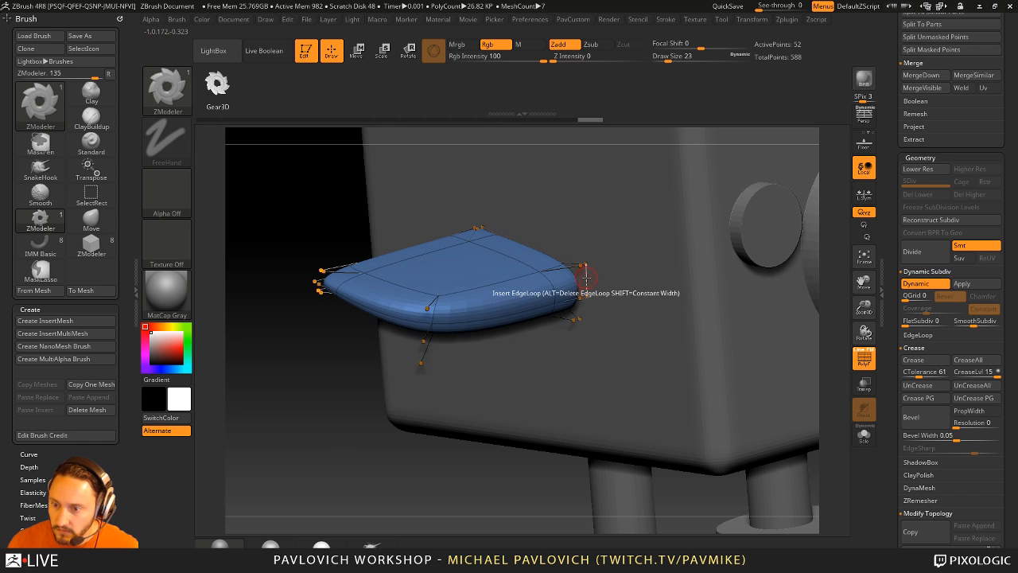
key("space")
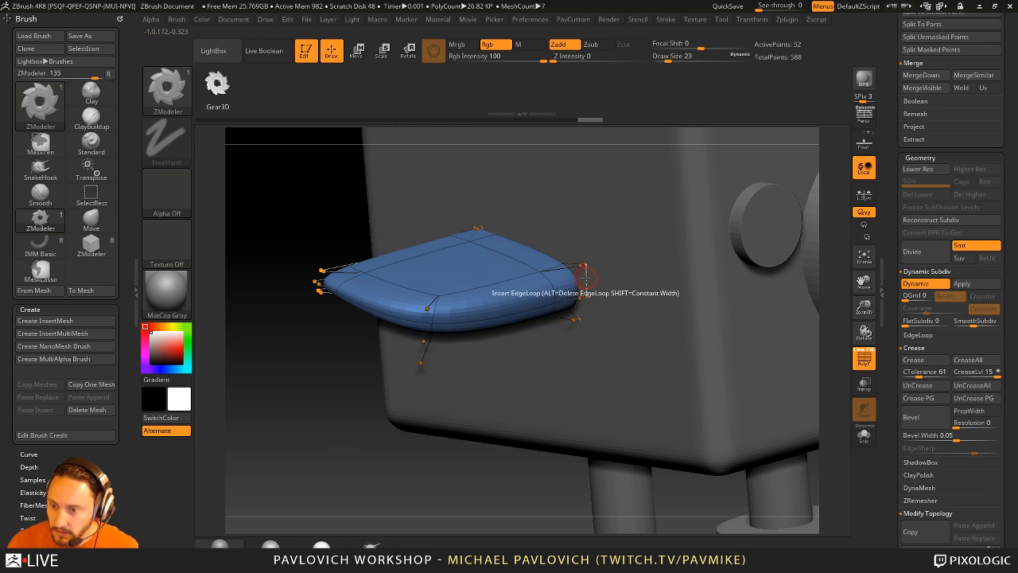
left_click_drag(579, 282, 576, 318)
left_click_drag(307, 451, 314, 431)
- Hide the polyframe and switch to the Standard brush
left_click(858, 366)
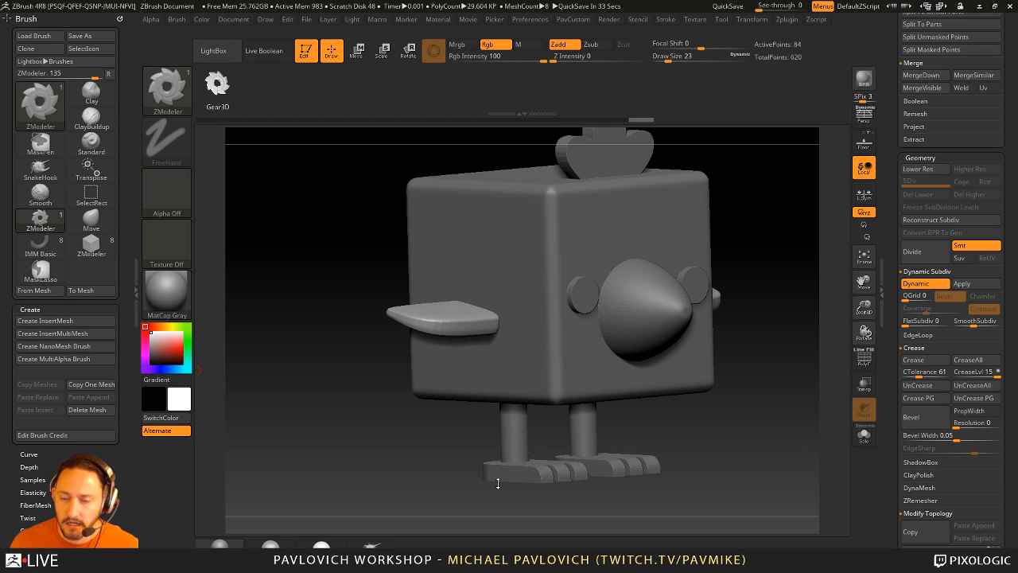
left_click_drag(295, 215, 248, 286, "alt")
key("b")
key("s")
key("t")
- Set the Standard brush's Draw Size to 74
key("s")
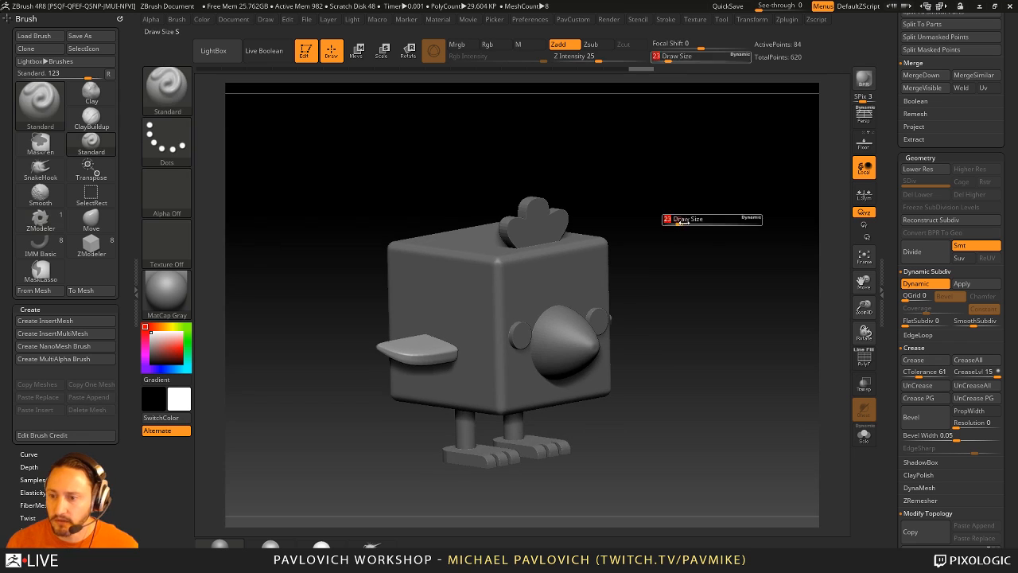
mouse_move(677, 220)
left_mouse_down()
mouse_move(698, 217)
mouse_move(670, 224)
left_mouse_up()
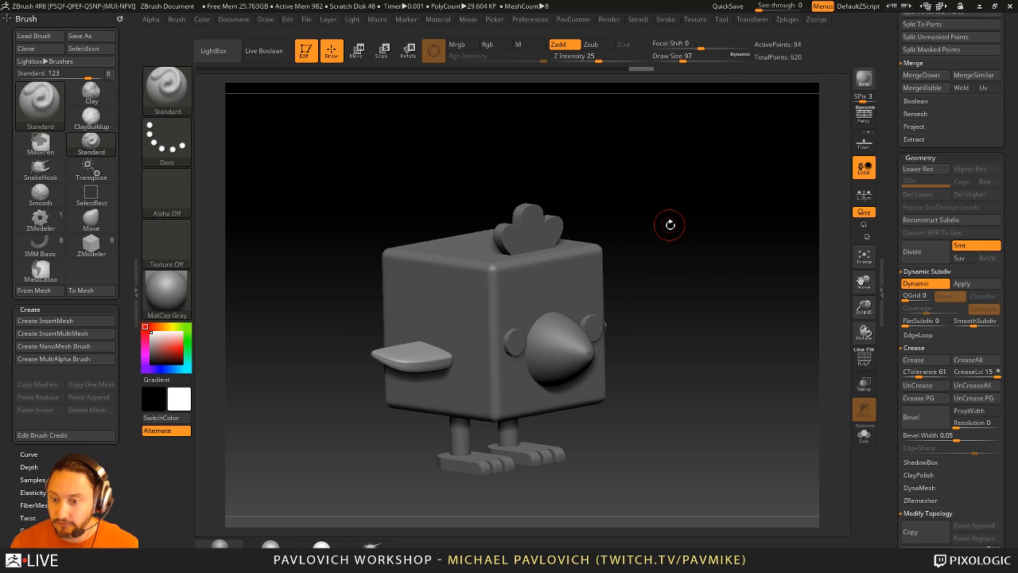
key("s")
mouse_move(642, 185)
left_mouse_down()
mouse_move(733, 186)
mouse_move(681, 178)
mouse_move(734, 175)
mouse_move(721, 189)
left_mouse_up()
key("s")
- Check the perspective and angle of view settings, and return to the bird's subtool list
left_click_drag(900, 188, 906, 276)
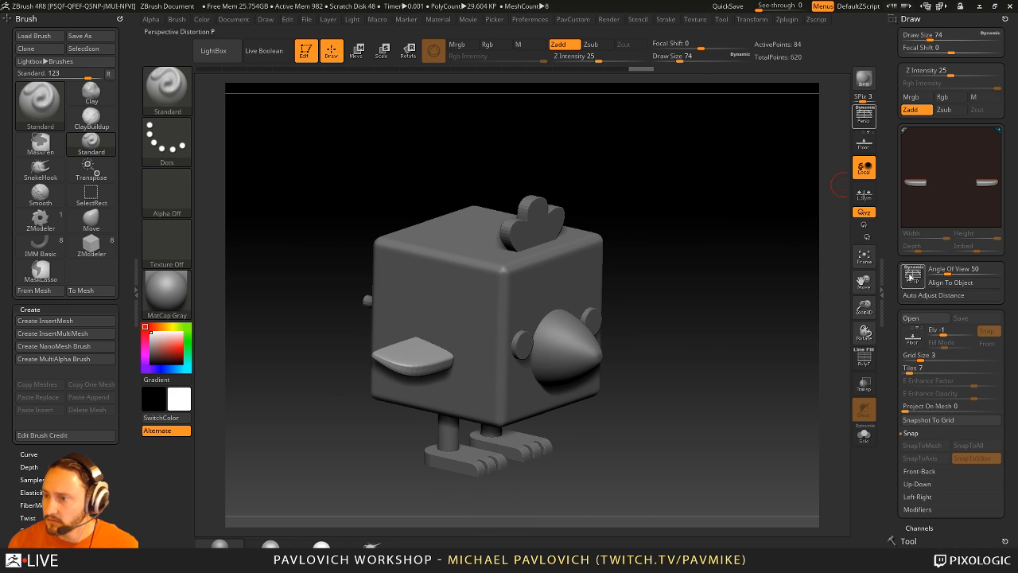
left_click(1004, 19)
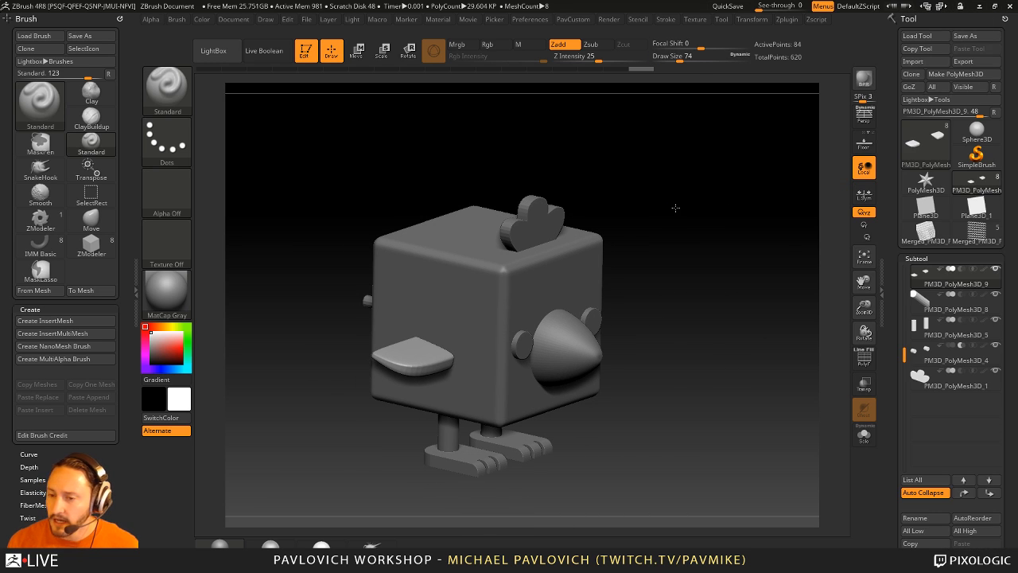
- Turn on Live Boolean for the bird model and select the beak's subtool
mouse_move(676, 207)
left_mouse_down("alt")
mouse_move(657, 229)
mouse_move(673, 209)
mouse_move(706, 252)
left_mouse_up("alt")
mouse_move(706, 252)
left_mouse_down("alt")
mouse_move(700, 225)
mouse_move(665, 204)
mouse_move(691, 208)
left_mouse_up("alt")
key("l")
mouse_move(691, 209)
left_mouse_down()
mouse_move(716, 228)
mouse_move(726, 217)
mouse_move(711, 217)
mouse_move(712, 252)
left_mouse_up()
key("s")
left_click(595, 323, "alt")
left_click_drag(691, 289, 671, 285)
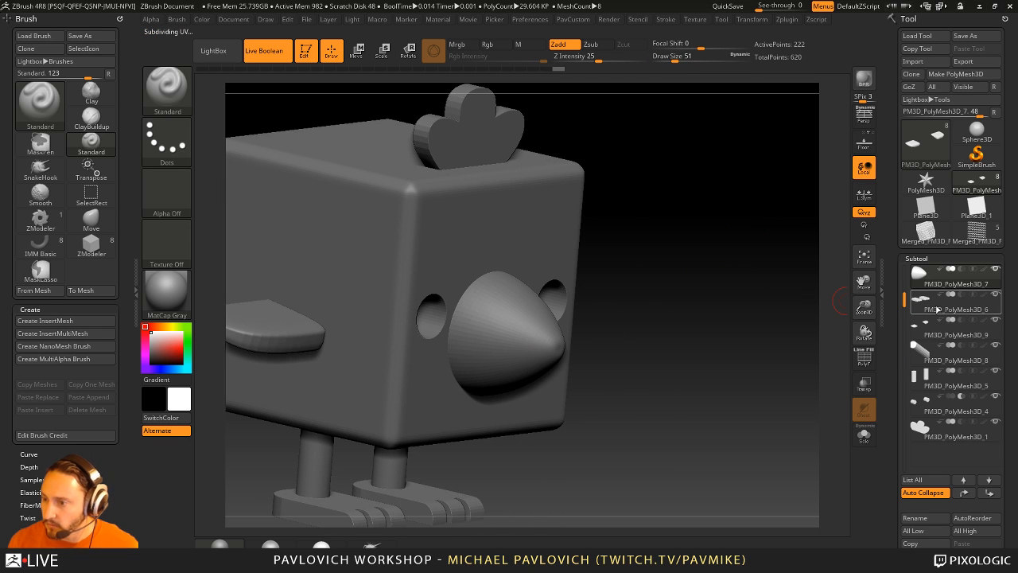
scroll(954, 302, "up", 1)
mouse_move(963, 300)
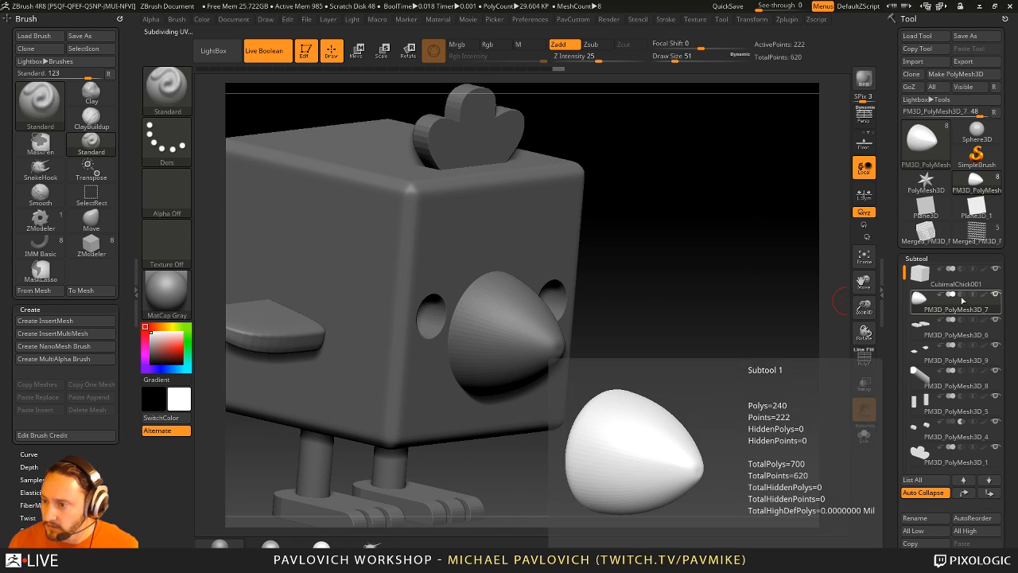
scroll(914, 517, "down", 3)
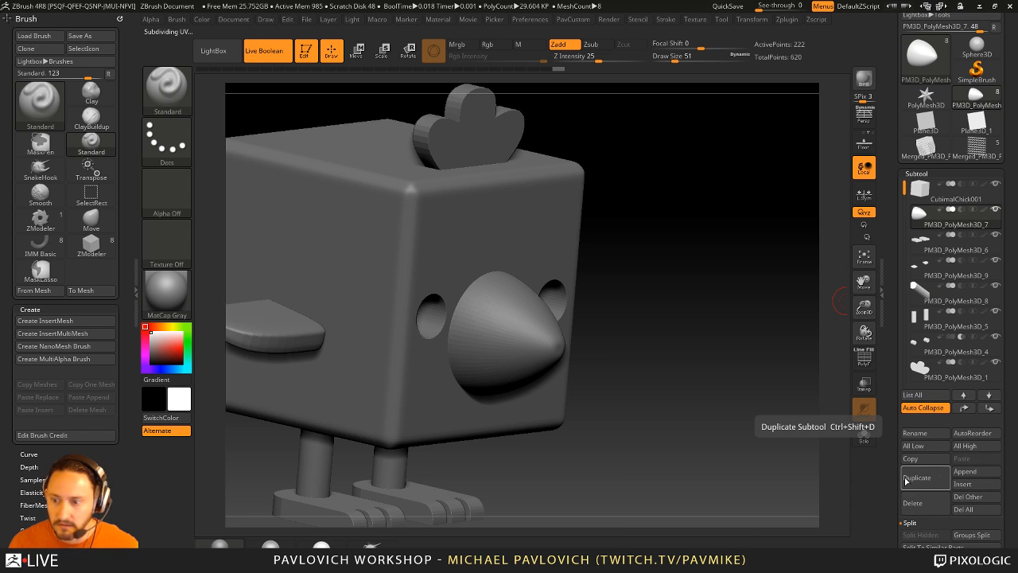
mouse_move(953, 229)
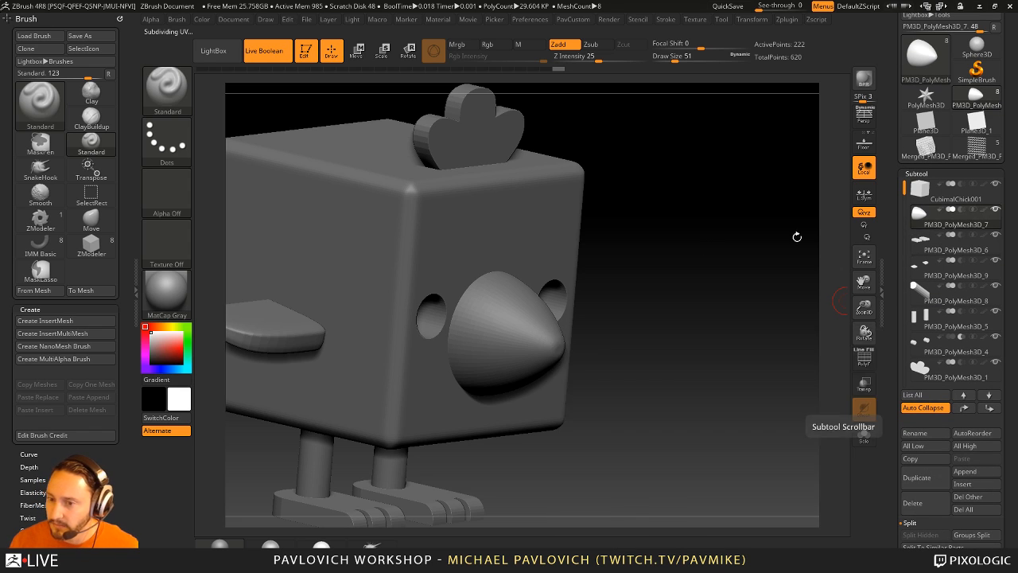
- Isolate the beak with Solo, snap to a side view and show its polyframe
left_click_drag(646, 295, 679, 283)
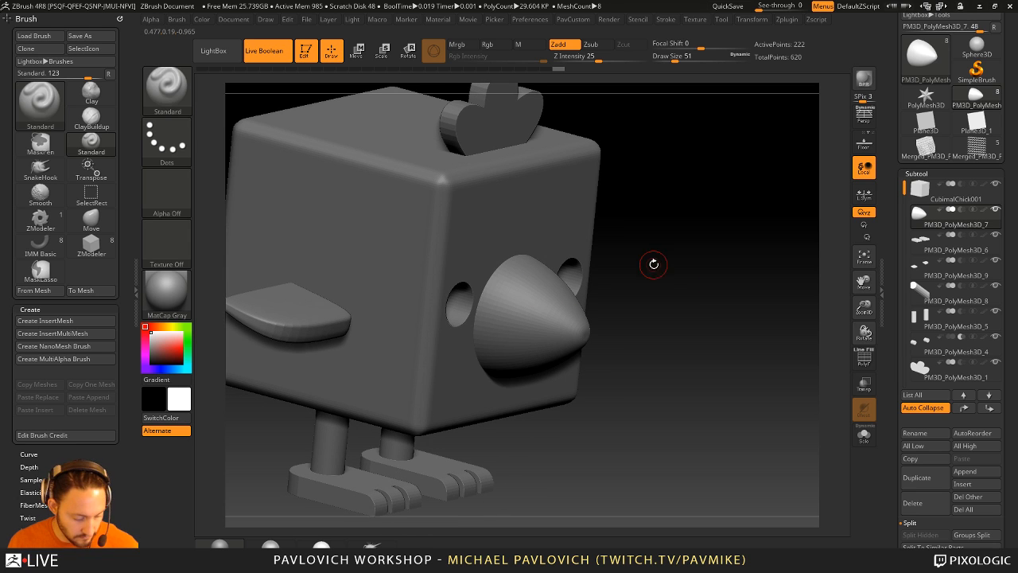
key("w")
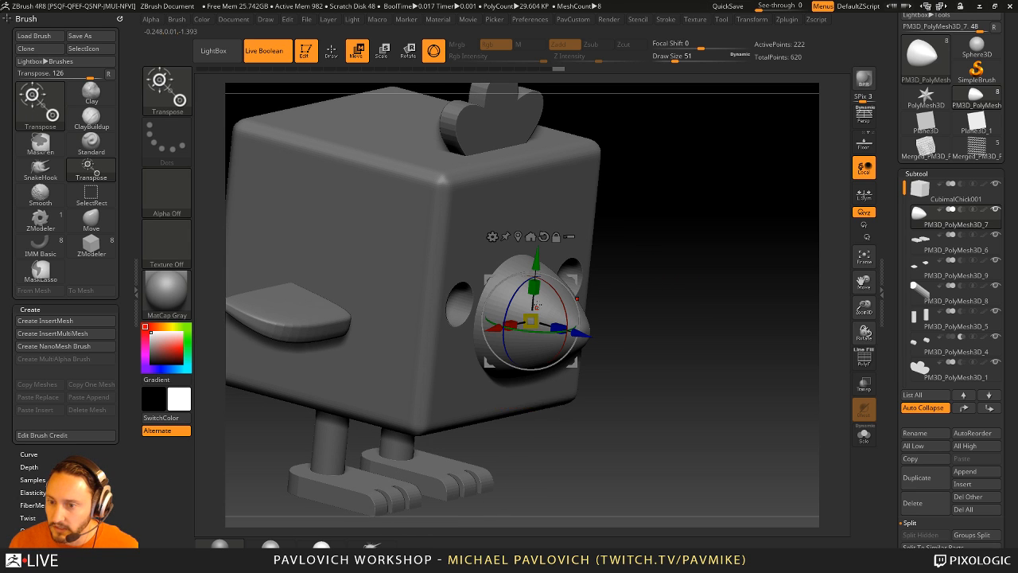
left_click(864, 435)
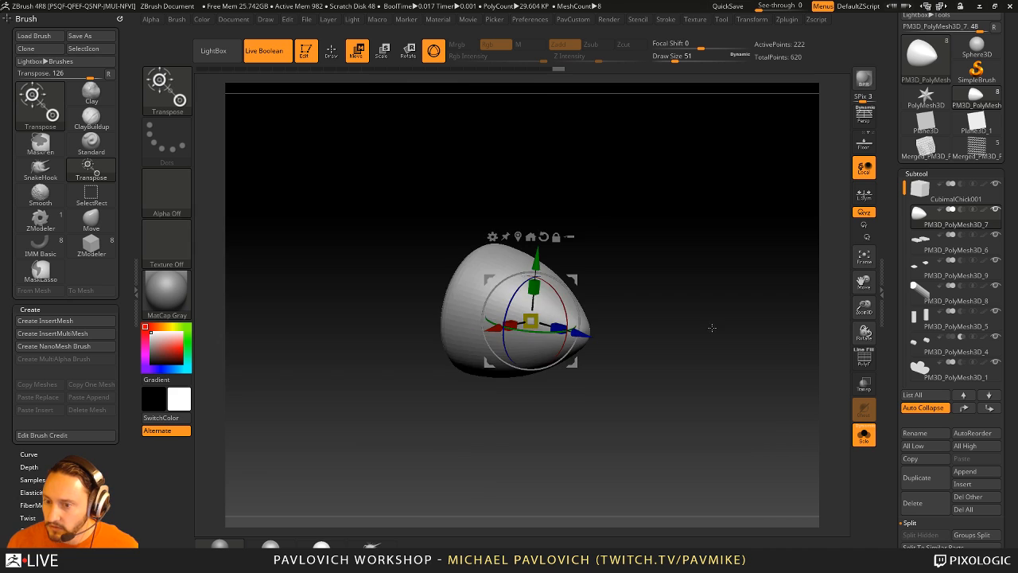
left_click_drag(711, 328, 755, 331, "shift")
left_click(863, 358)
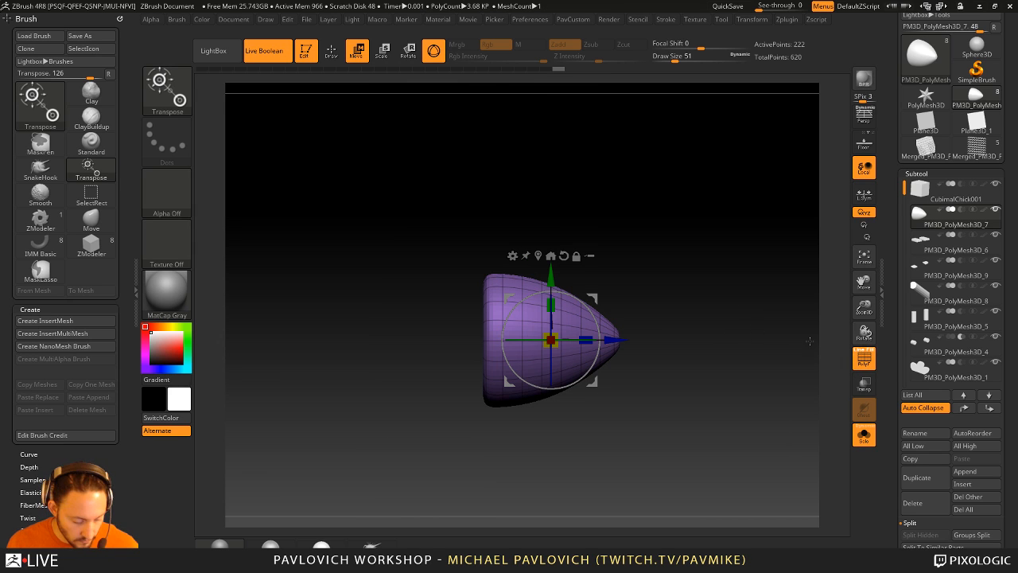
- Switch masking to the MaskPen brush and mask the whole beak except the ring at its base
key("ctrl")
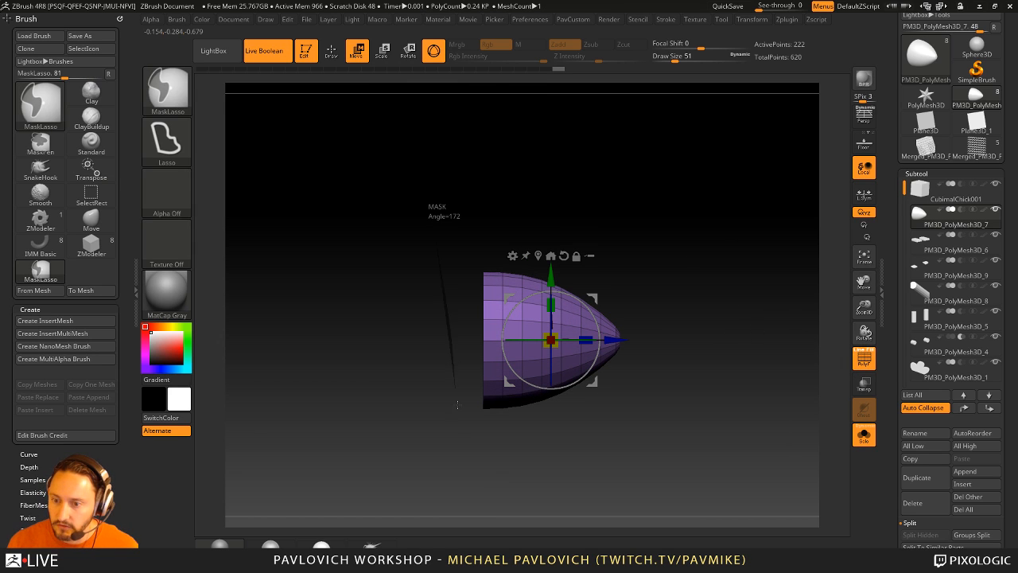
mouse_move(457, 404)
left_mouse_down("ctrl")
mouse_move(470, 439)
mouse_move(481, 440)
mouse_move(461, 397)
left_mouse_up("ctrl")
left_click(167, 91, "ctrl")
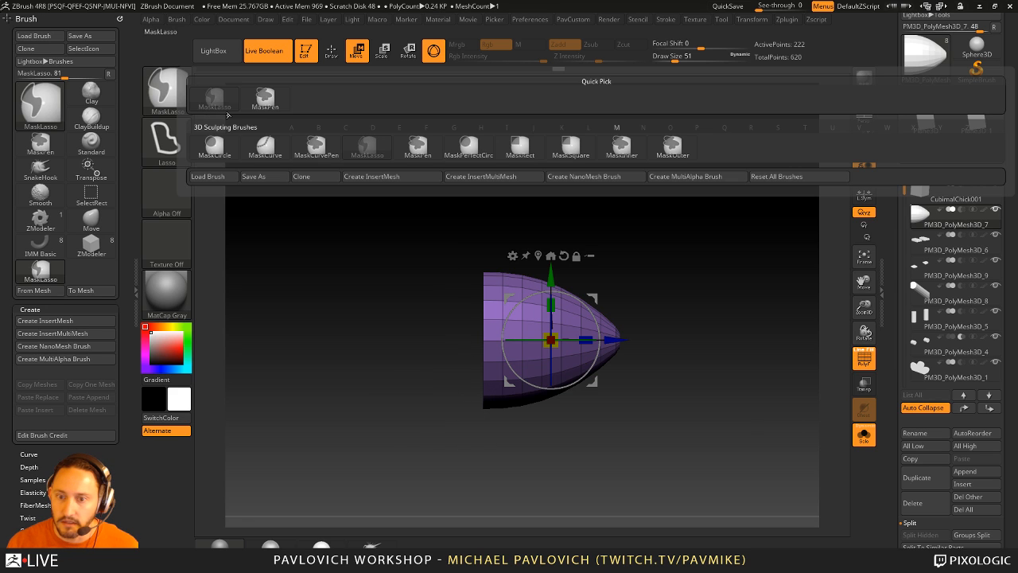
left_click(263, 107)
mouse_move(379, 198)
left_mouse_down("ctrl")
mouse_move(448, 340)
mouse_move(491, 477)
left_mouse_up("ctrl")
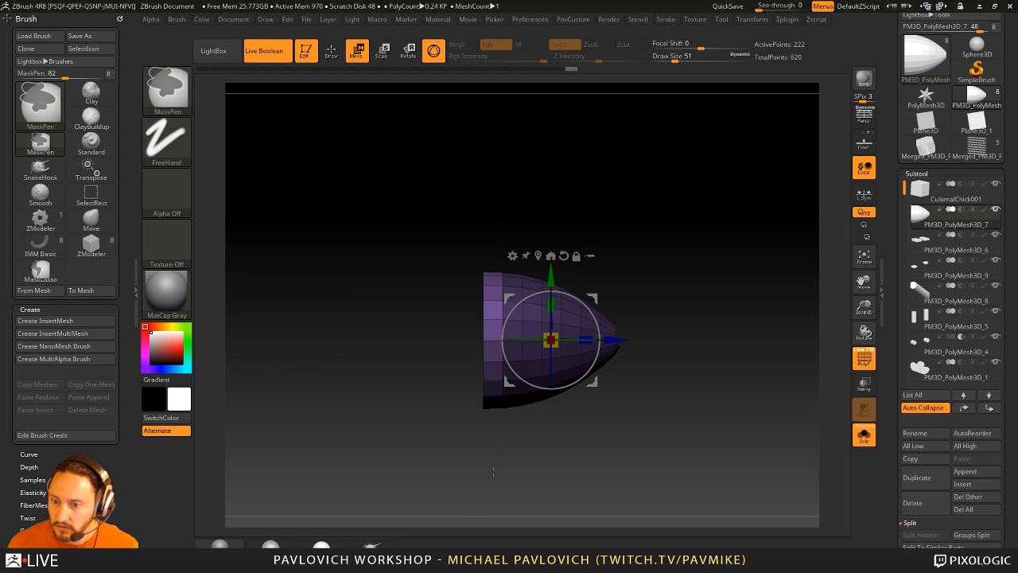
- Center the transform gizmo on the beak's unmasked base and clear the mask
left_click(538, 255, "alt")
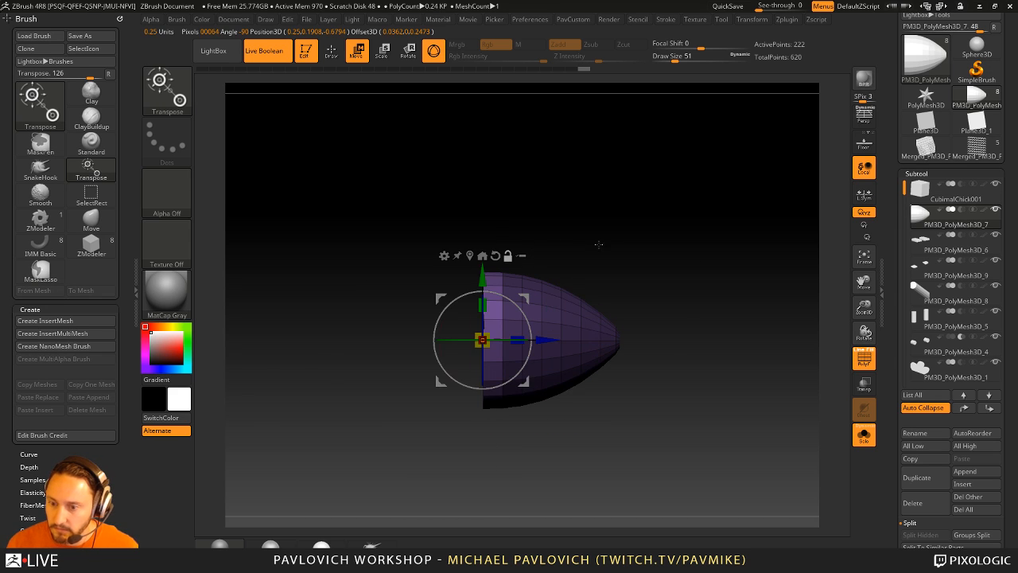
left_click_drag(598, 244, 638, 254)
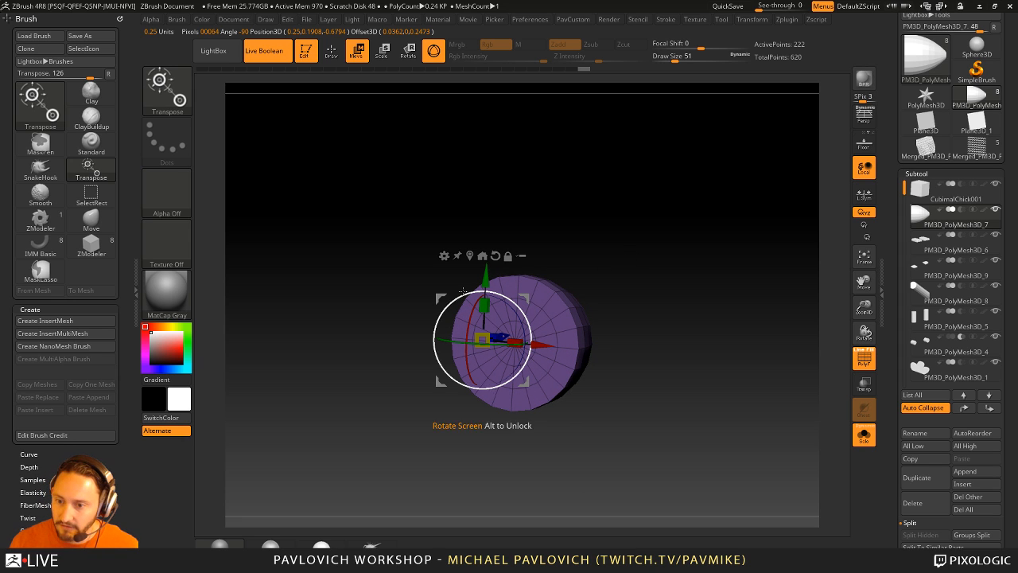
left_click(468, 256)
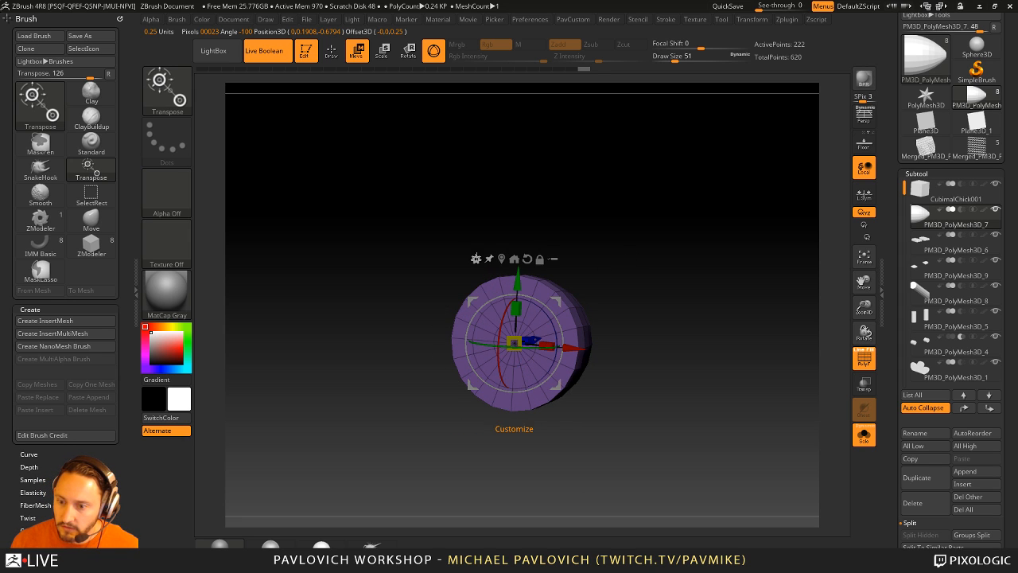
left_click_drag(720, 279, 471, 334, "shift")
left_click(637, 276, "ctrl")
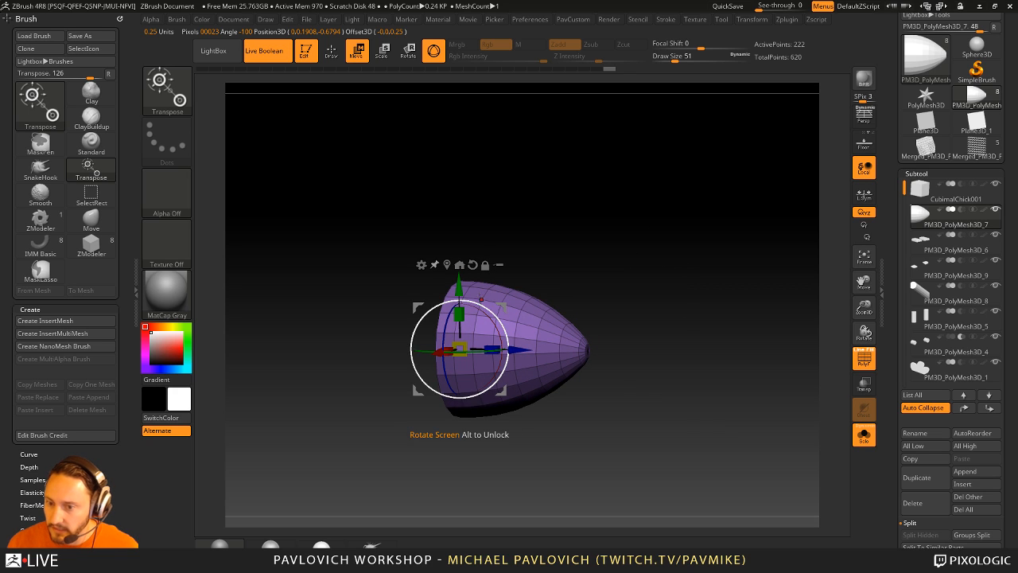
- Bring back the whole bird and scale the beak down uniformly from its base
left_click(865, 437)
left_click_drag(516, 350, 557, 355)
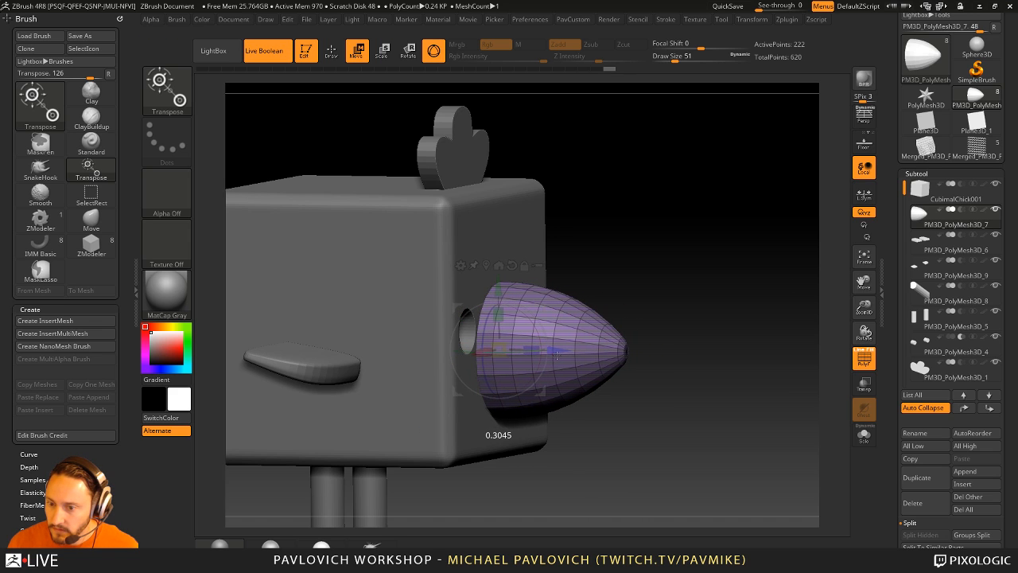
key("ctrl+z")
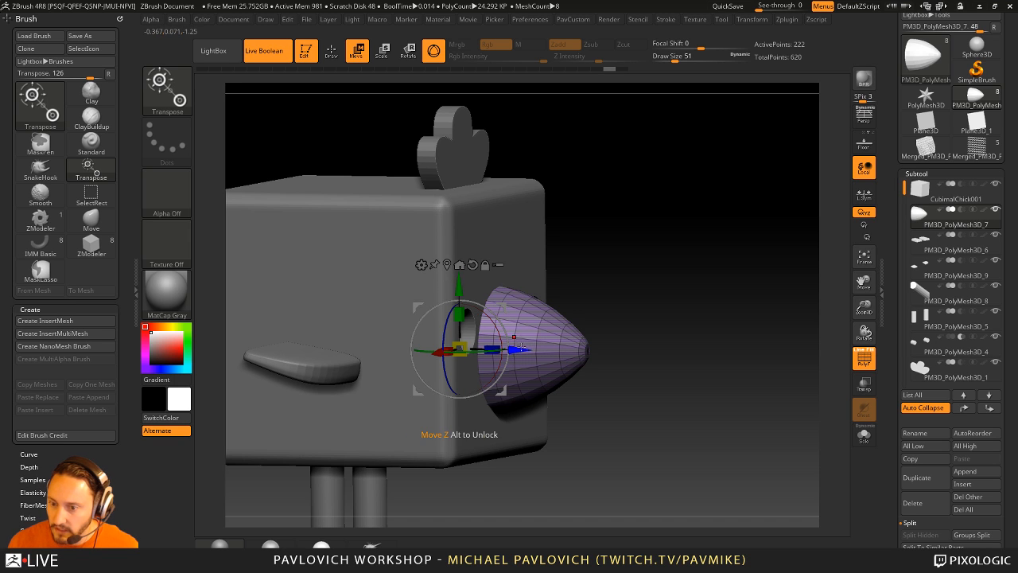
mouse_move(522, 348)
left_mouse_down()
mouse_move(574, 363)
mouse_move(437, 347)
left_mouse_up()
key("q")
mouse_move(676, 326)
left_mouse_down()
mouse_move(724, 327)
mouse_move(692, 331)
mouse_move(700, 358)
left_mouse_up()
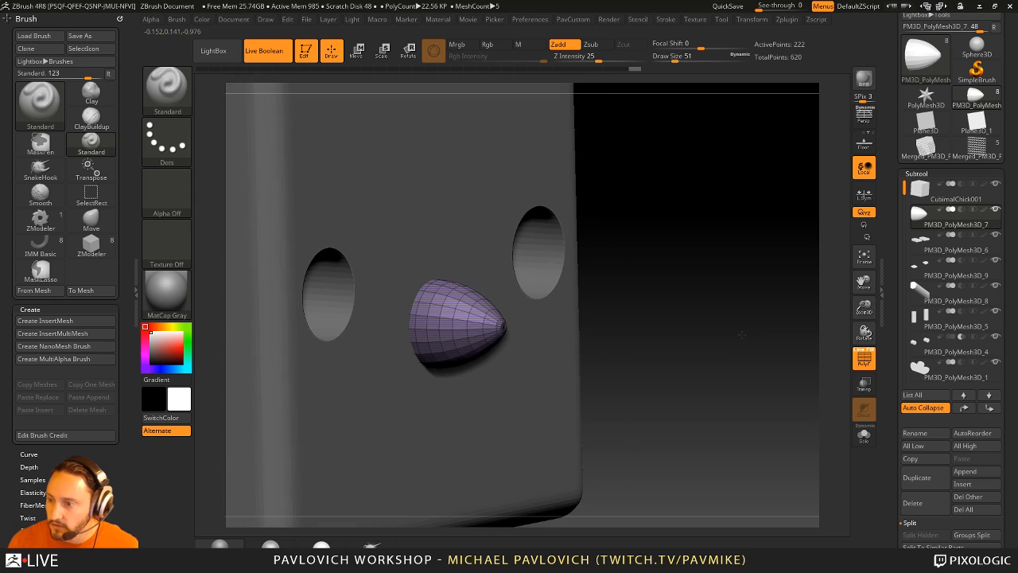
- Duplicate the beak subtool and place the copy above the original as a subtractive subtool
left_click(916, 477)
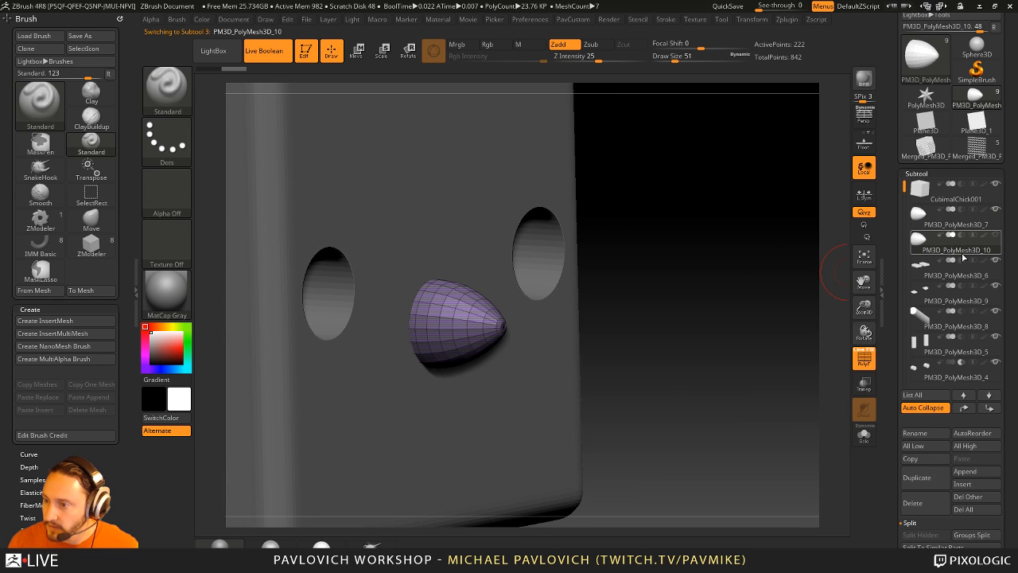
left_click(963, 407)
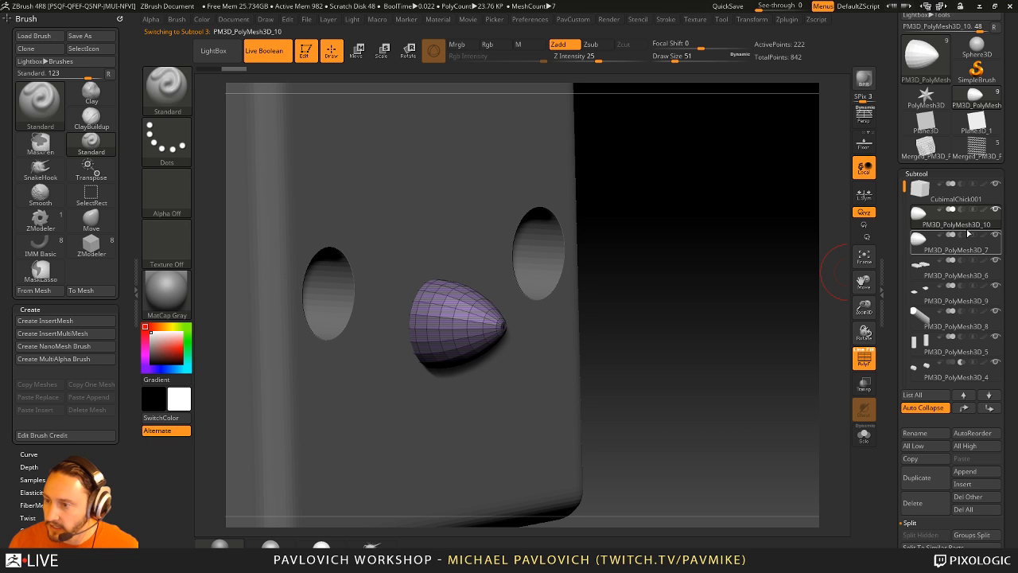
left_click_drag(694, 271, 746, 336, "alt")
- Hide the polyframe and inflate the subtractive beak copy slightly to leave a gap around the beak
left_click(864, 359)
key("2")
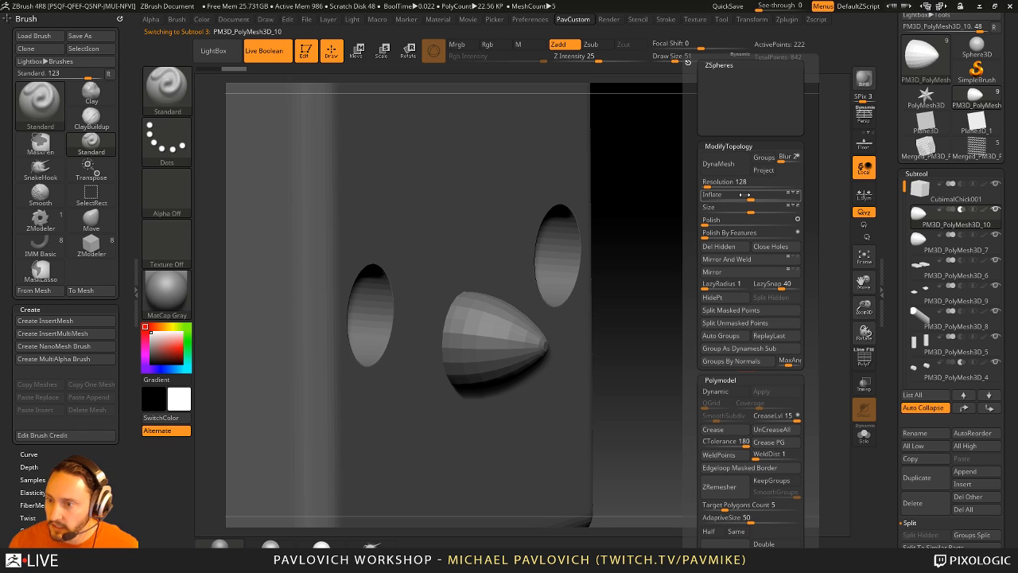
left_click_drag(750, 198, 753, 198)
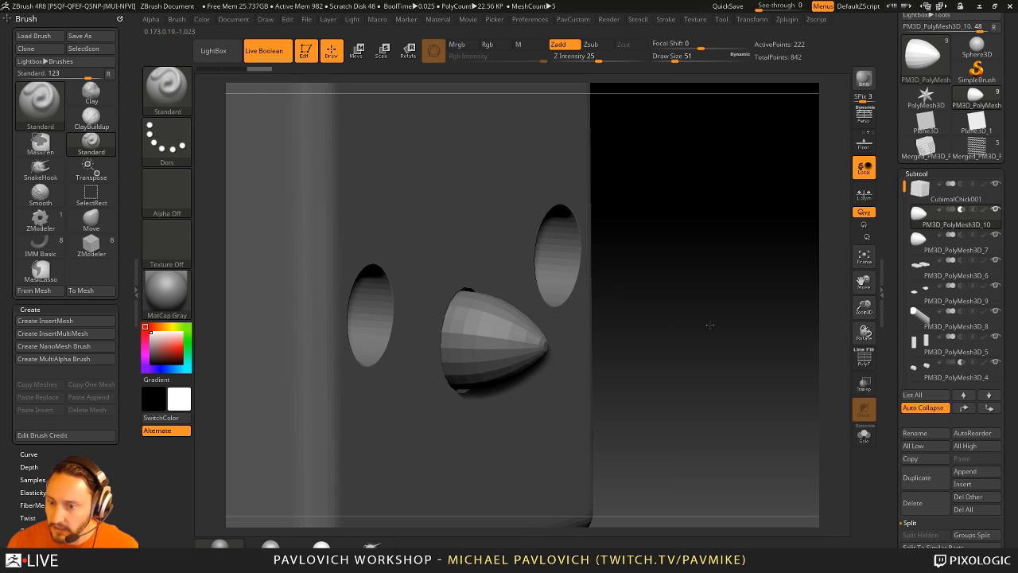
left_click_drag(710, 325, 745, 311)
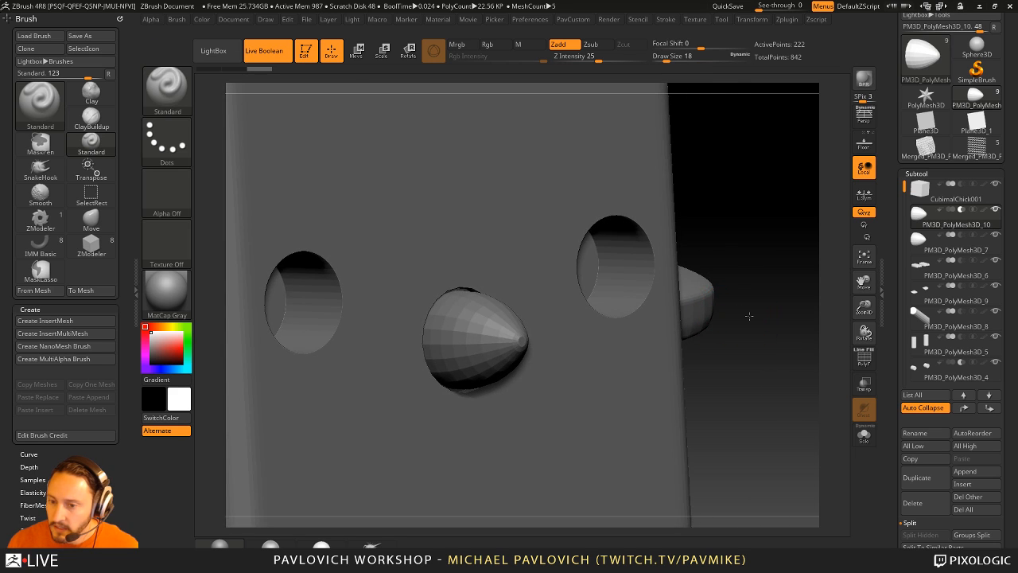
right_click_drag(749, 315, 729, 292, "ctrl")
key("s")
left_click_drag(699, 299, 712, 300)
left_click_drag(707, 302, 728, 296)
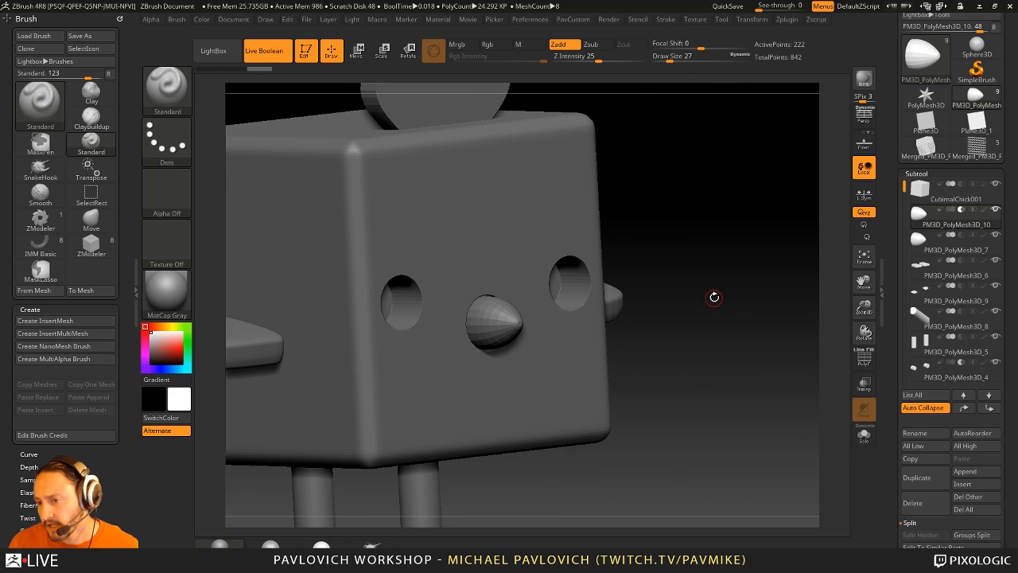
- Send the original beak subtool to the end of the subtool list and mark it as a Start group
key("s")
left_click(497, 322, "alt")
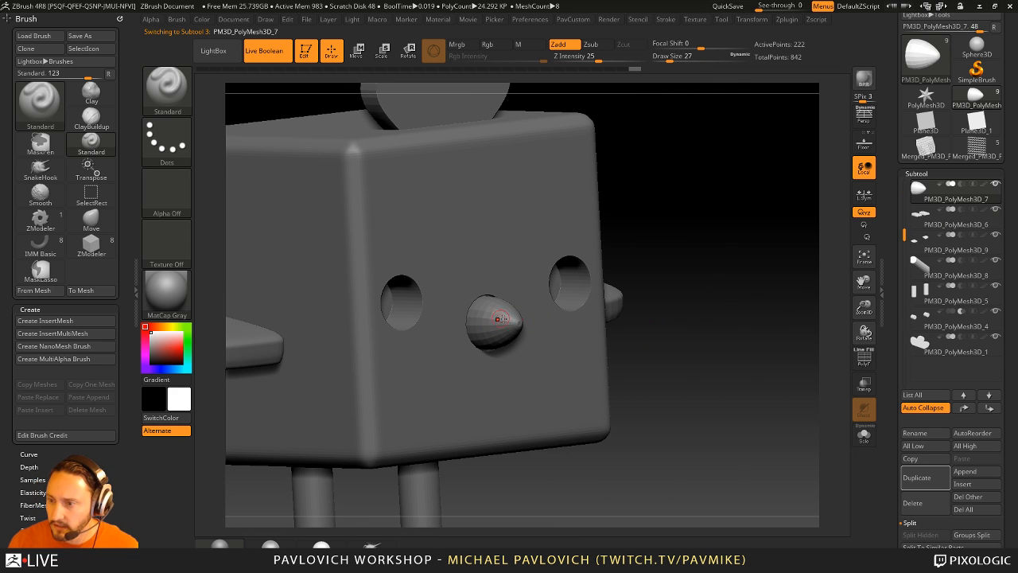
key("shift")
left_click(988, 408)
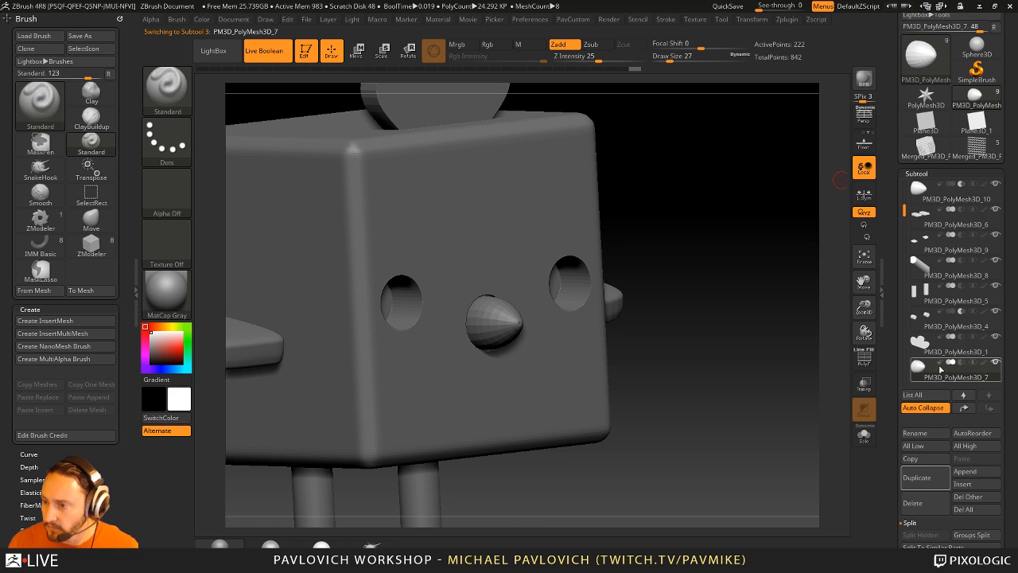
mouse_move(722, 283)
left_mouse_down("alt")
mouse_move(718, 257)
mouse_move(725, 272)
left_mouse_up("alt")
key("s")
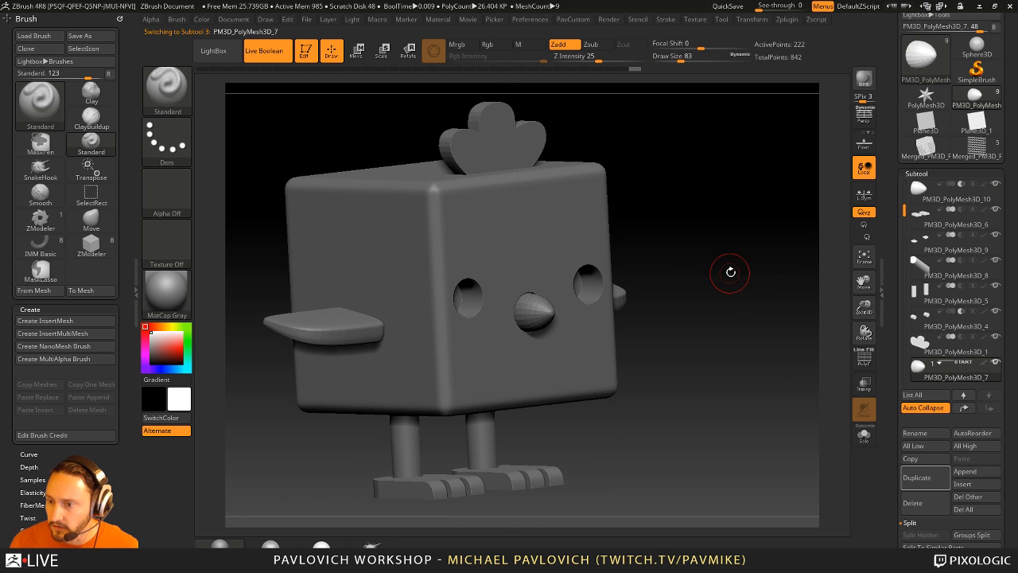
key("s")
- Select the wings and move them inward toward the body by about 0.07
left_click_drag(728, 381, 697, 370)
left_click(726, 323, "alt")
left_click_drag(782, 369, 707, 382, "alt")
key("w")
left_click_drag(604, 309, 598, 314)
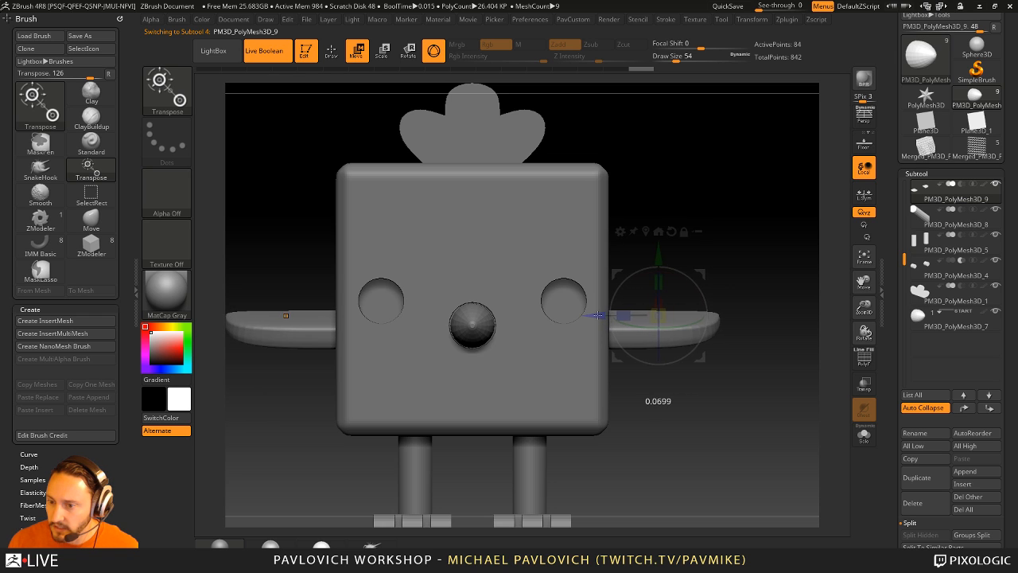
key("q")
mouse_move(787, 389)
left_mouse_down()
mouse_move(731, 400)
mouse_move(774, 407)
left_mouse_up()
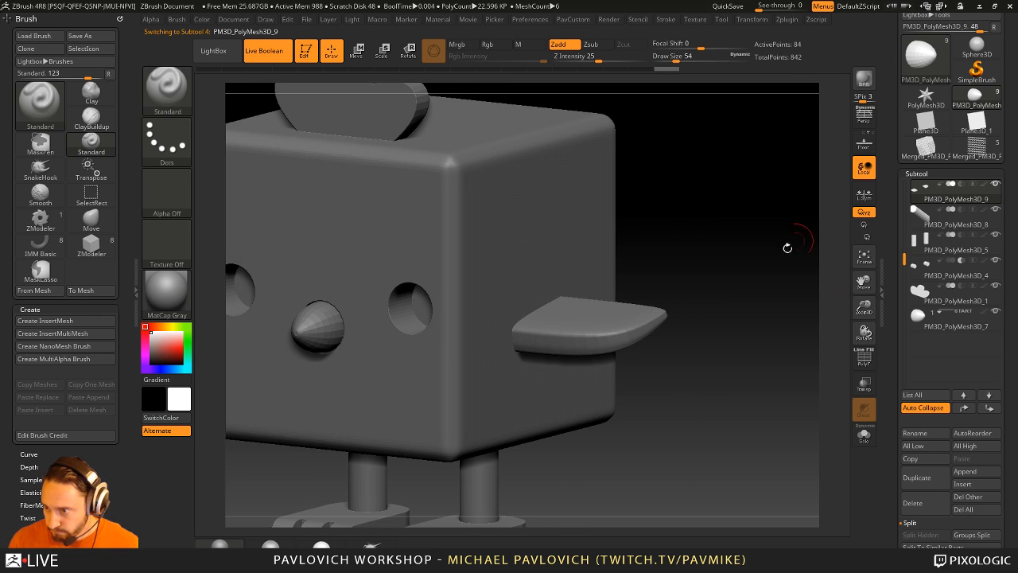
- Duplicate the wings subtool and set the original wings to subtract
left_click_drag(795, 238, 857, 299)
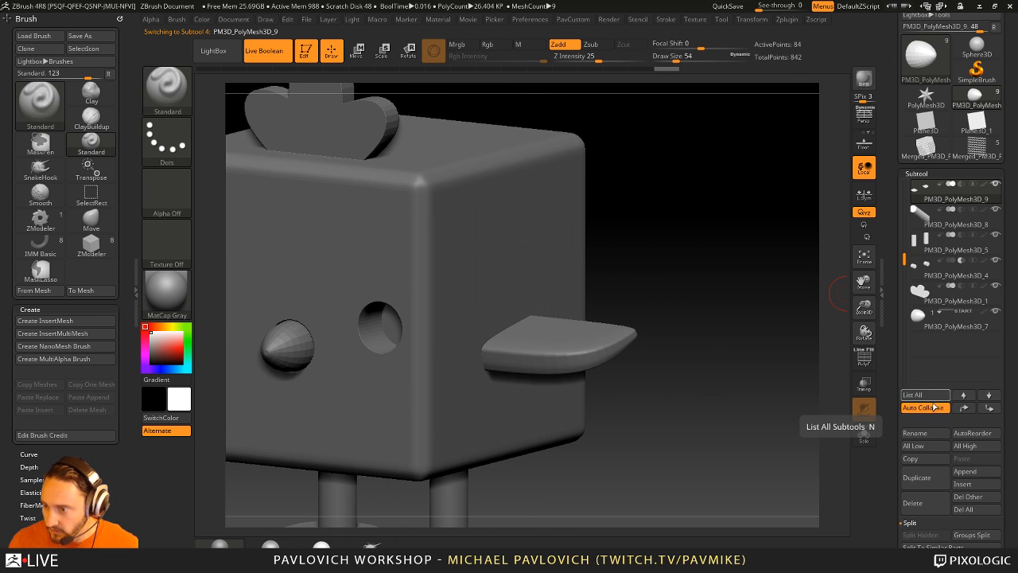
left_click(922, 478)
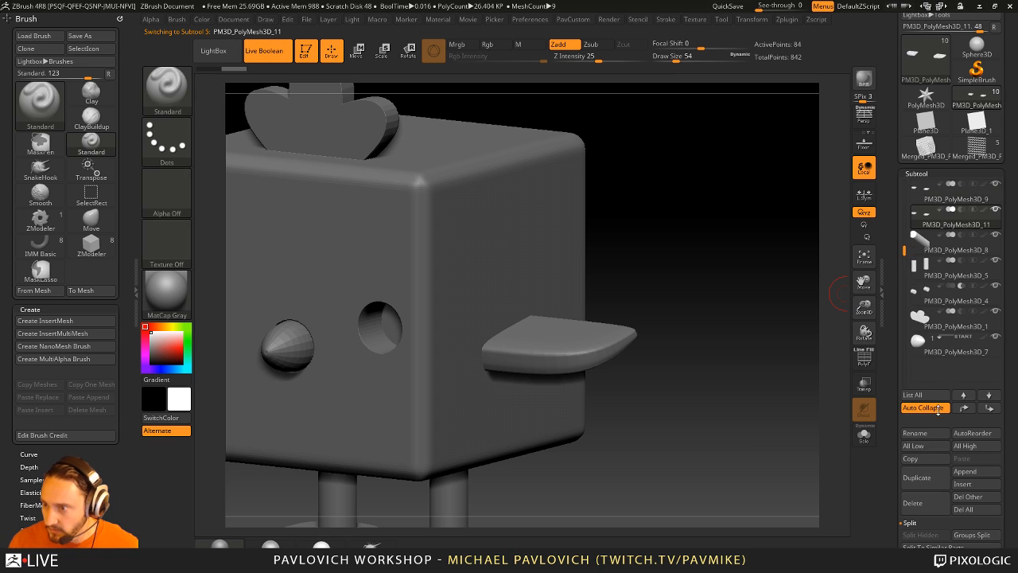
left_click(951, 201)
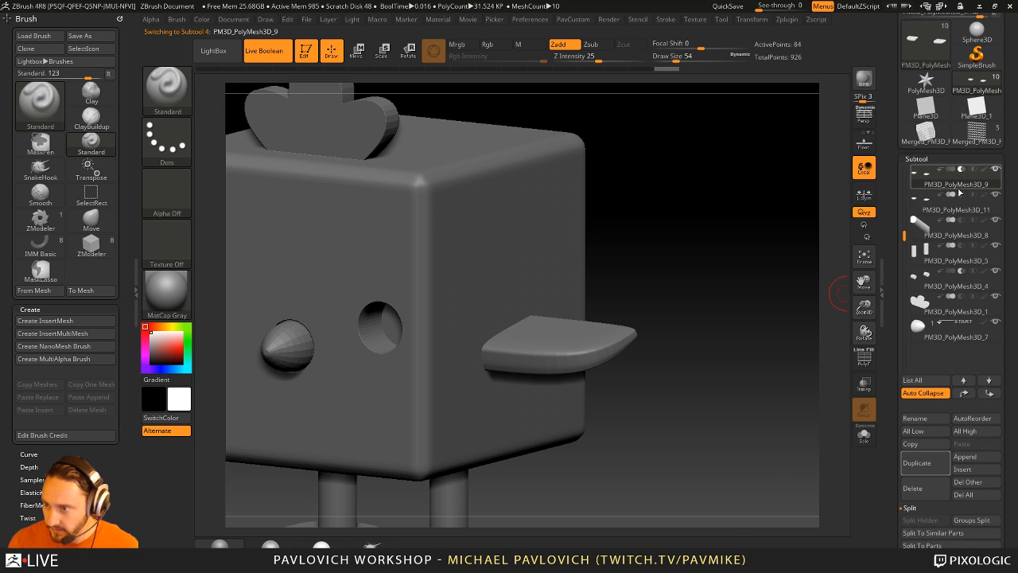
- Inflate the subtractive wings by 11 to widen their cutouts in the body
key("2")
left_click_drag(747, 197, 751, 196)
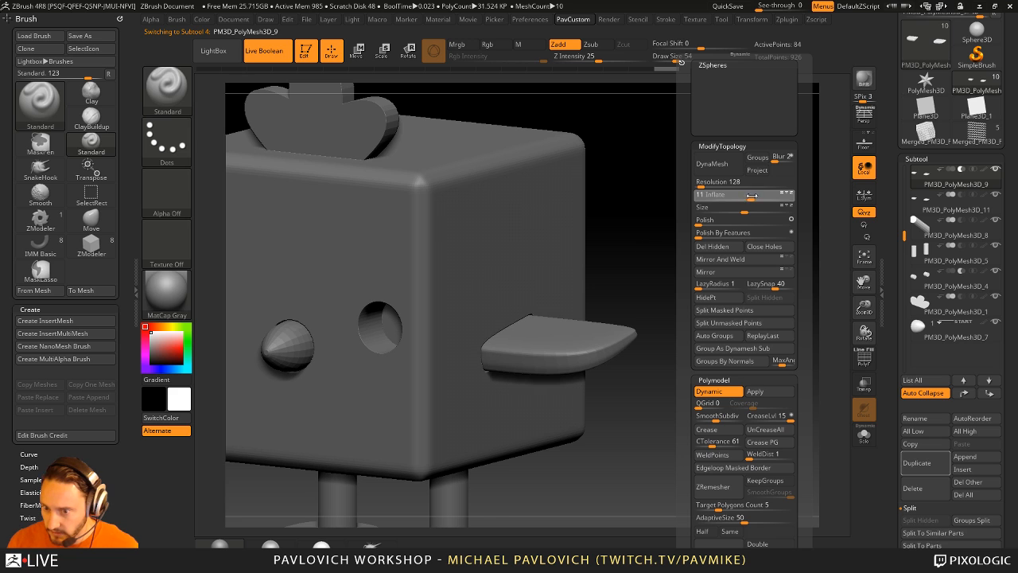
left_click_drag(660, 220, 752, 220)
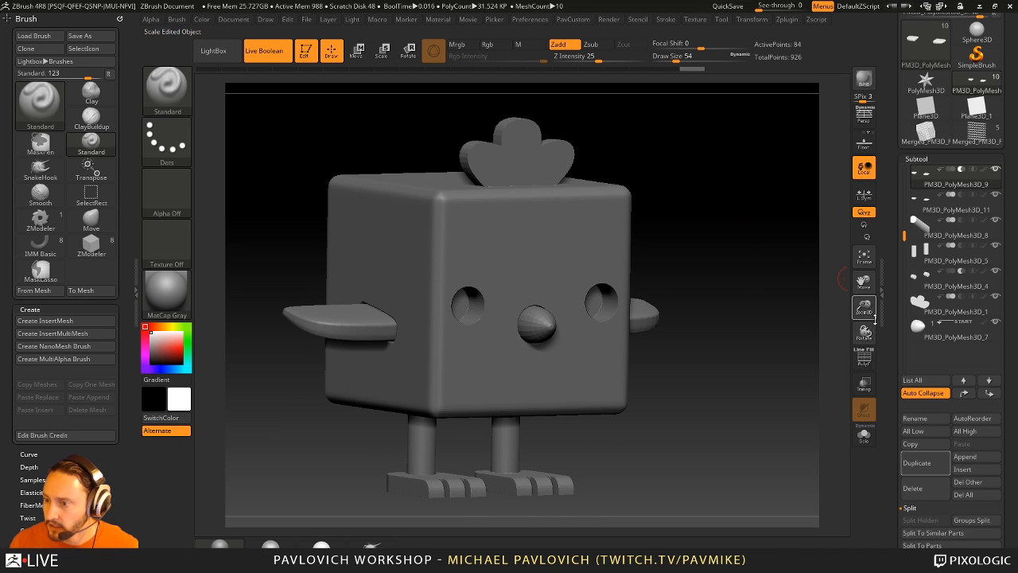
- Make a Boolean mesh from the bird's subtools, switch to the merged tool and display its polyframe
left_click_drag(895, 354, 892, 270)
left_click(910, 301, "shift")
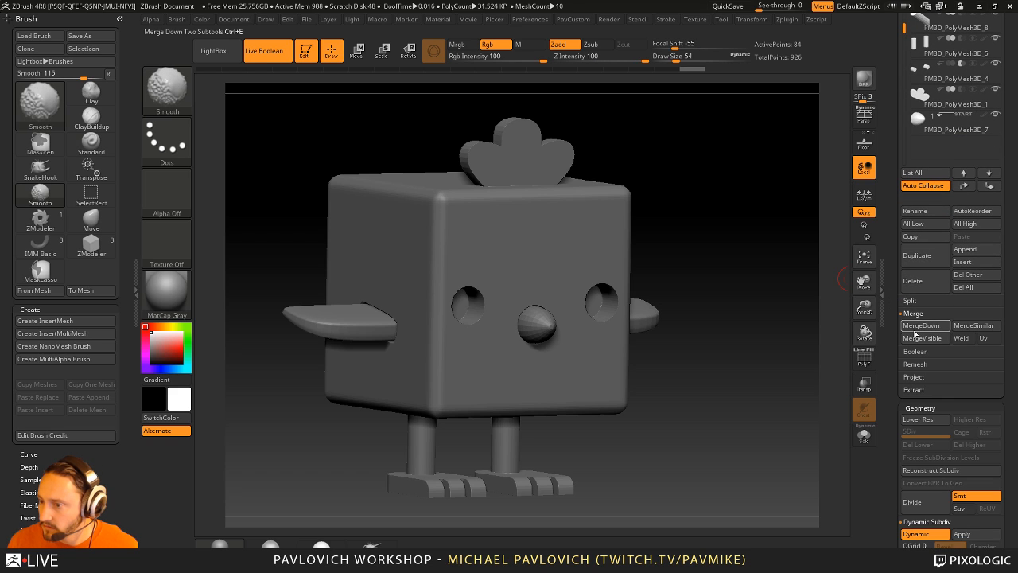
left_click(914, 313, "shift")
left_click(917, 330, "shift")
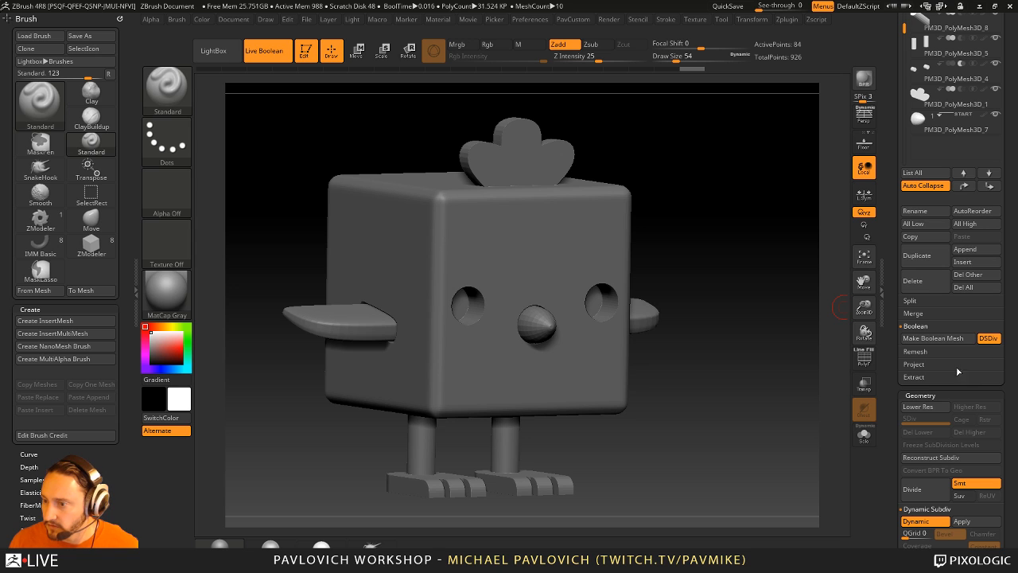
left_click(932, 338)
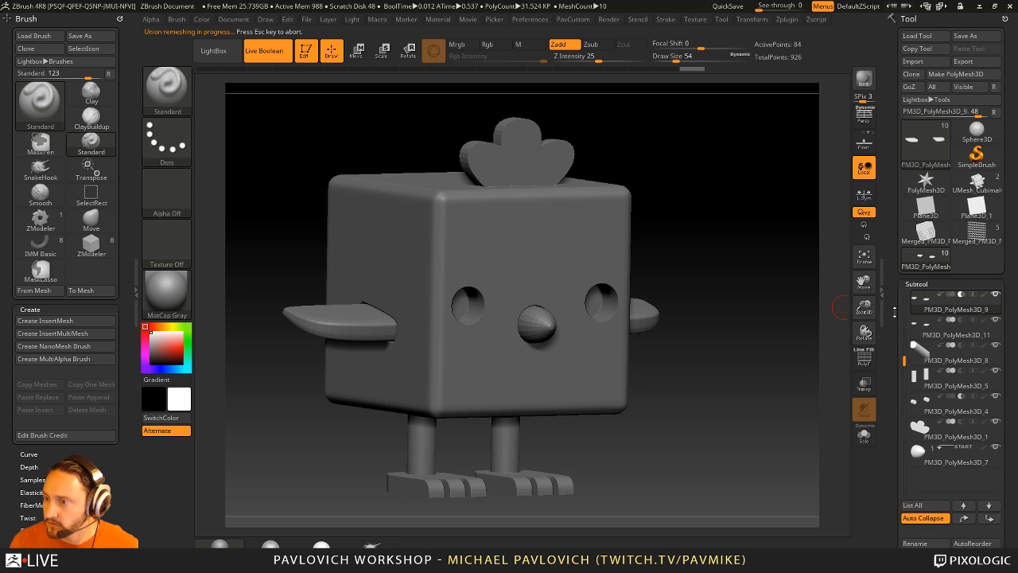
left_click(865, 357)
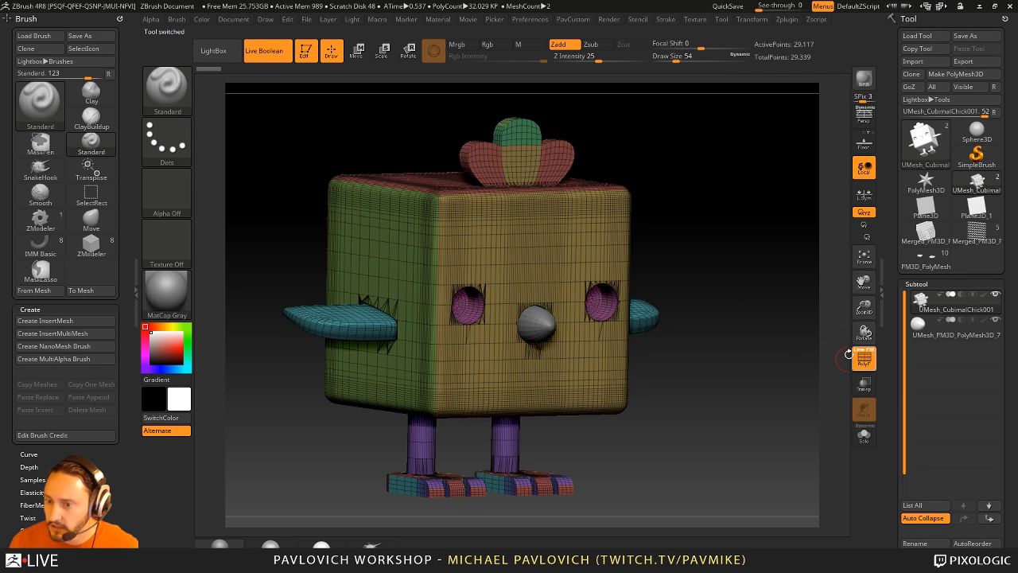
- Inspect the Boolean mesh topology around the wing, eye and beak cutouts and check the separate body and beak subtools
mouse_move(751, 344)
left_mouse_down()
mouse_move(772, 347)
mouse_move(753, 342)
mouse_move(775, 400)
left_mouse_up()
key("s")
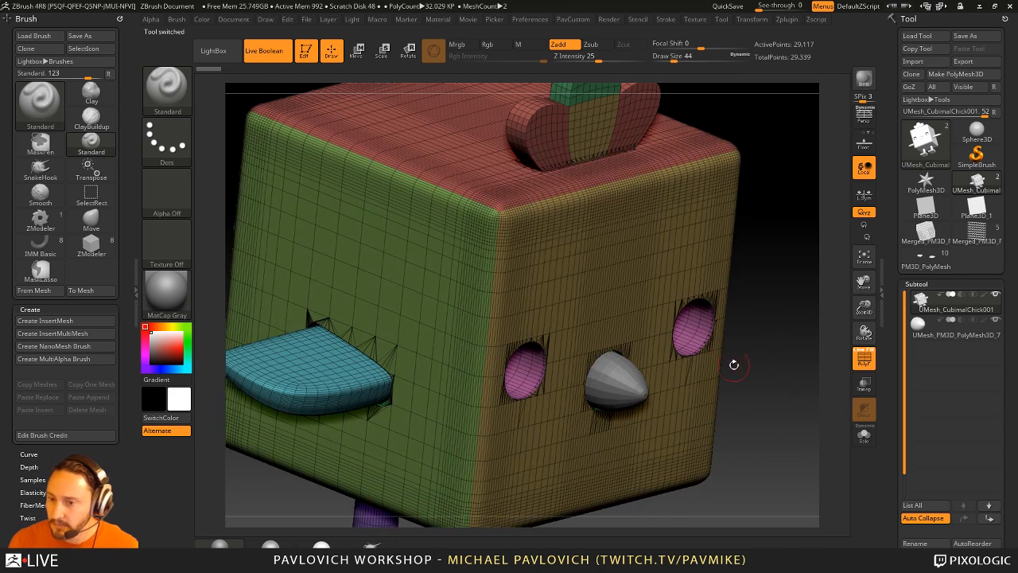
left_click(954, 335)
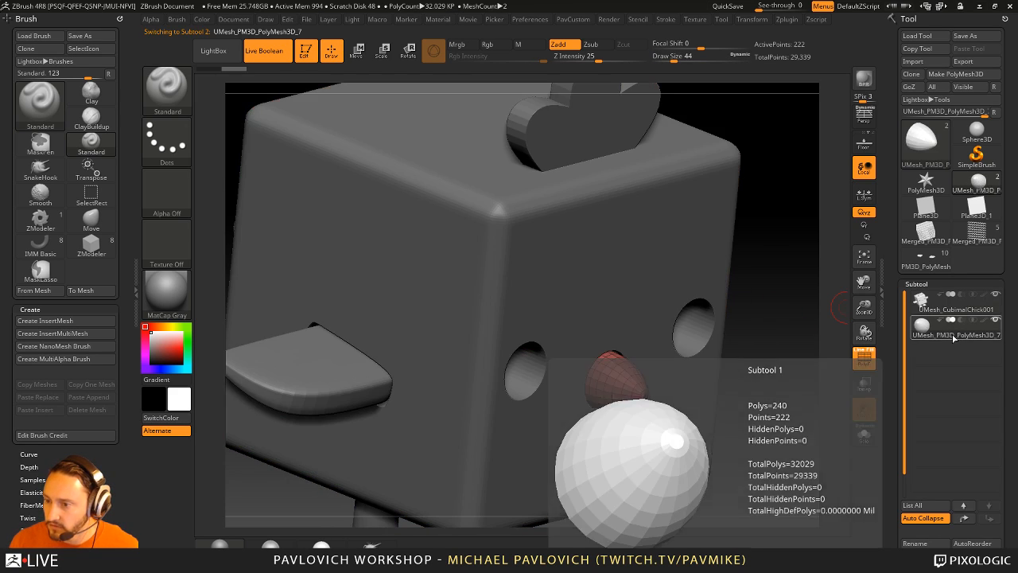
left_click(954, 310)
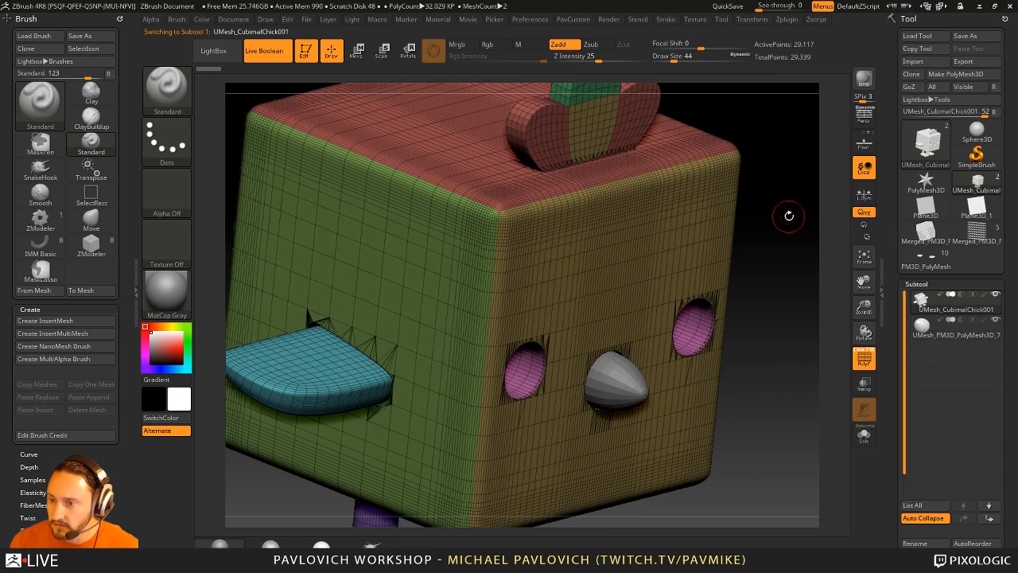
mouse_move(788, 215)
left_mouse_down("alt")
mouse_move(776, 199)
mouse_move(756, 213)
mouse_move(729, 328)
mouse_move(761, 332)
left_mouse_up("alt")
key("s")
key("s")
key("s")
left_click_drag(762, 335, 741, 329)
key("s")
mouse_move(755, 317)
left_mouse_down("alt")
mouse_move(752, 354)
mouse_move(761, 306)
mouse_move(748, 285)
mouse_move(779, 350)
mouse_move(746, 297)
mouse_move(741, 253)
left_mouse_up("alt")
key("s")
left_click_drag(741, 254, 763, 308)
key("shift+f")
left_click_drag(814, 327, 777, 322)
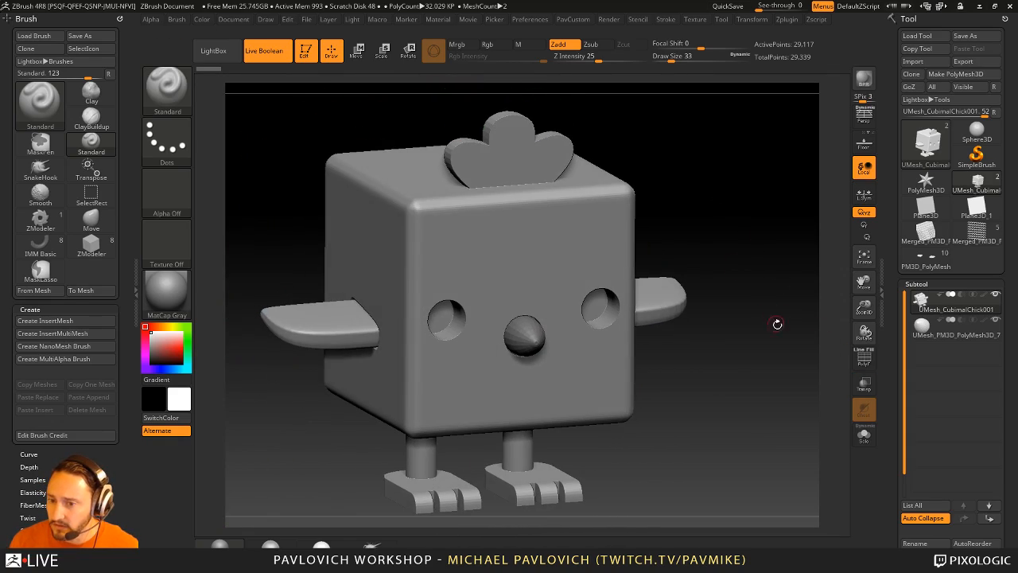
- DynaMesh the merged body at resolution 480 with blur 0 and turn off the Live Boolean preview
key("space")
left_click(815, 159)
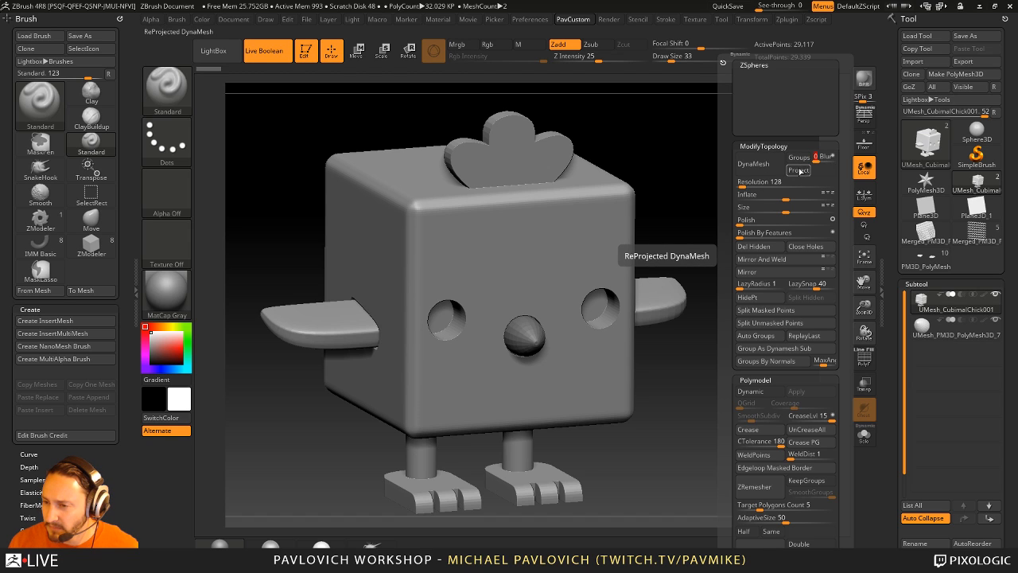
left_click(749, 181)
left_click(761, 170)
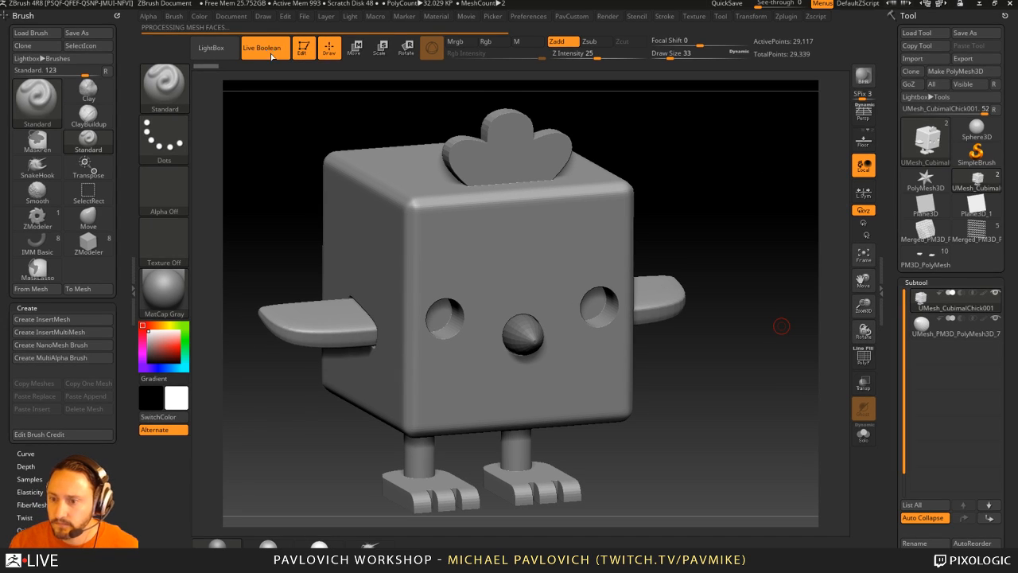
left_click(864, 359)
left_click(864, 360)
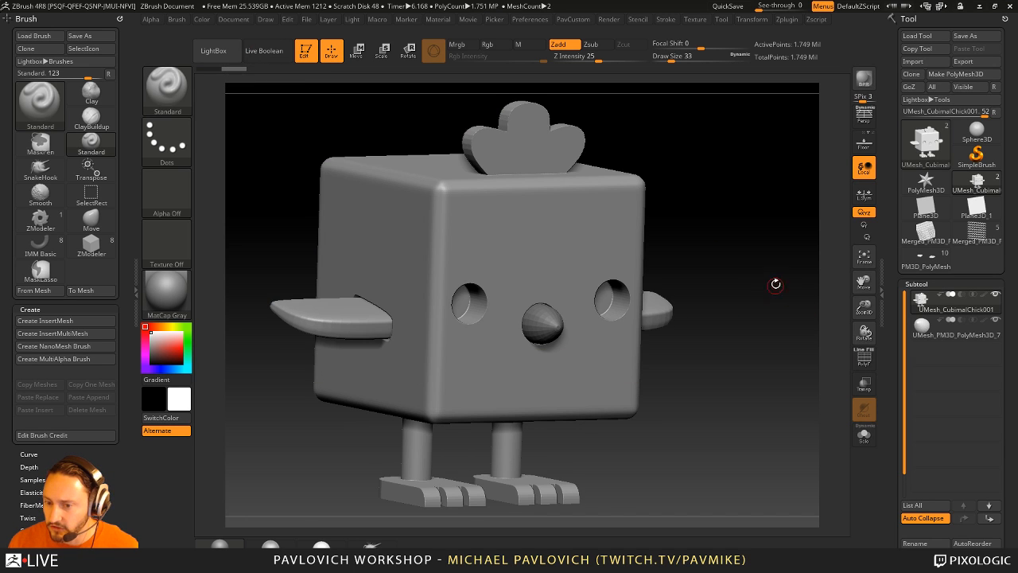
- Polish the DynaMeshed body to soften its edges
key("space")
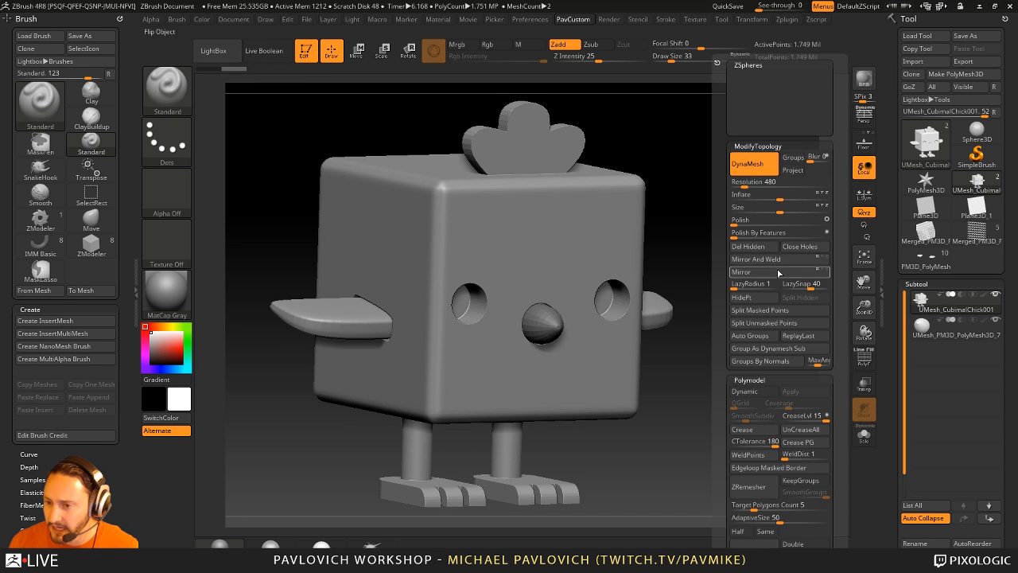
left_click(739, 219)
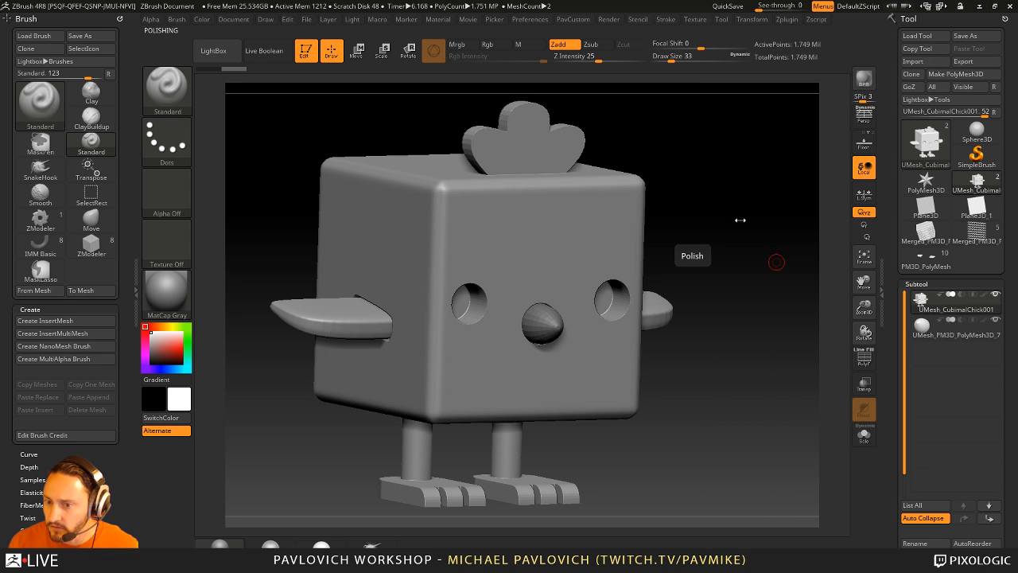
left_click_drag(786, 212, 769, 231)
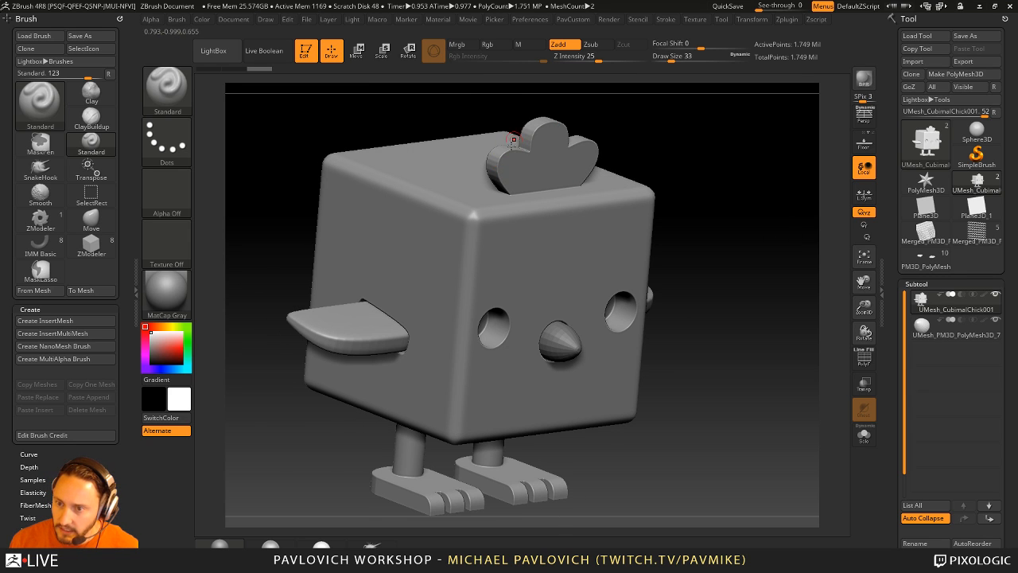
- Smooth the surface where the wing meets the body and where the leg meets the foot
mouse_move(770, 221)
left_mouse_down()
mouse_move(732, 207)
mouse_move(554, 224)
mouse_move(583, 184)
mouse_move(562, 201)
left_mouse_up()
left_click_drag(711, 212, 718, 159)
left_click_drag(402, 324, 418, 333, "shift")
left_click_drag(722, 282, 674, 285)
left_click_drag(485, 456, 531, 468, "shift")
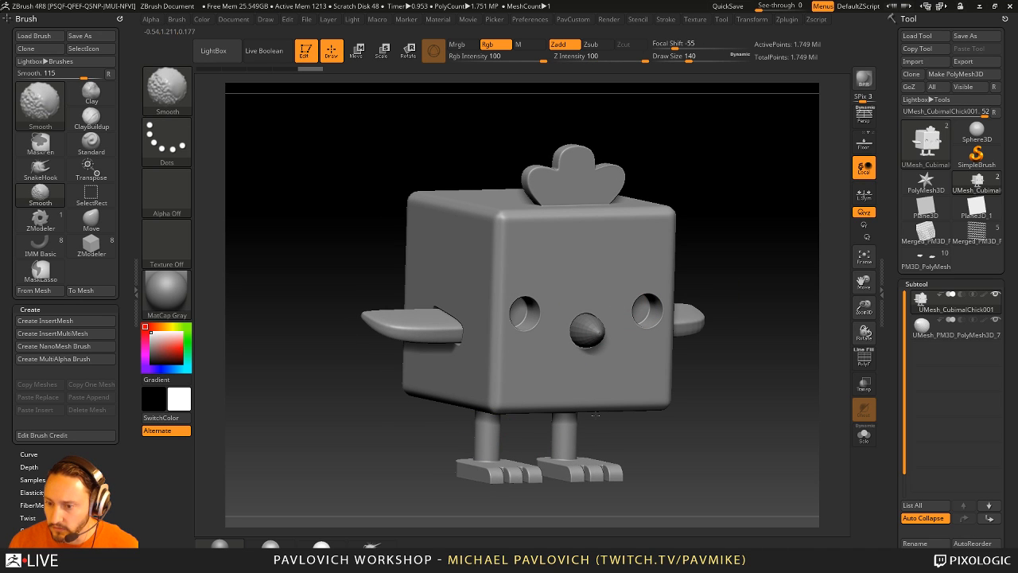
left_click_drag(750, 220, 807, 266)
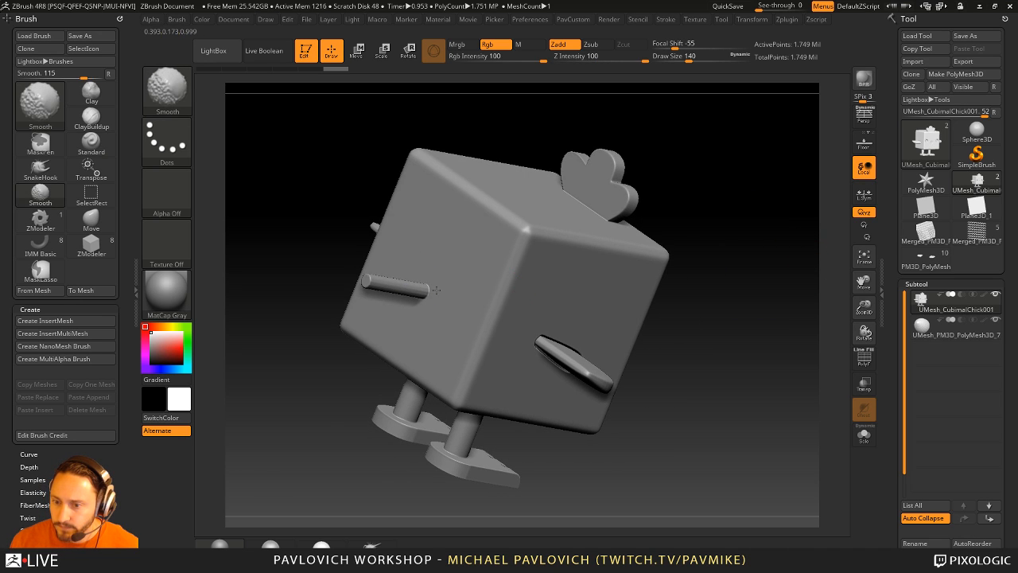
mouse_move(728, 247)
left_mouse_down()
mouse_move(716, 265)
mouse_move(724, 247)
mouse_move(720, 262)
mouse_move(586, 286)
mouse_move(722, 261)
left_mouse_up()
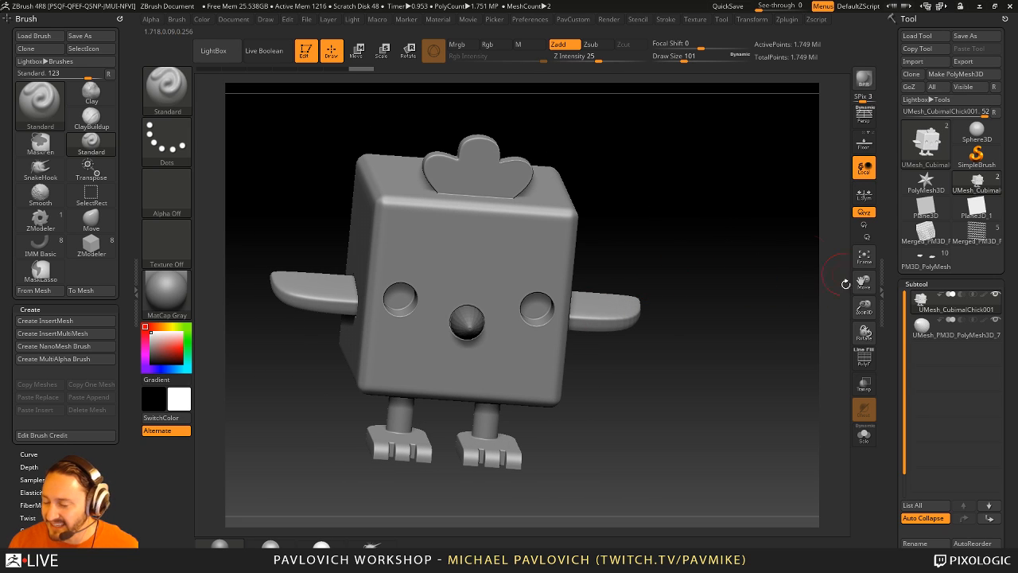
- Undo the smoothing, polish and DynaMesh on the merged body and display its polyframe
left_click_drag(887, 376, 890, 280)
left_click_drag(720, 289, 747, 274)
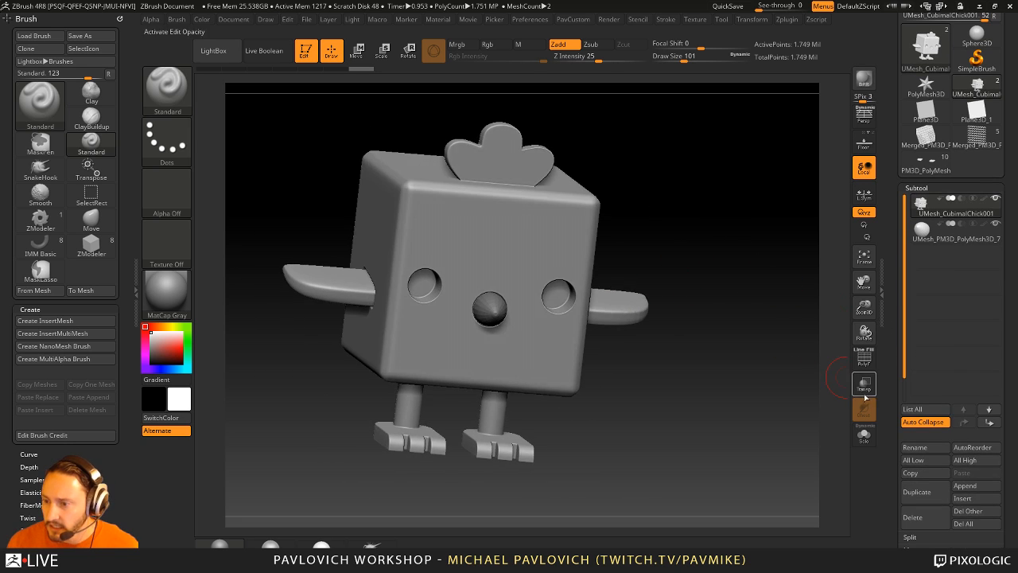
left_click(864, 357)
key("ctrl")
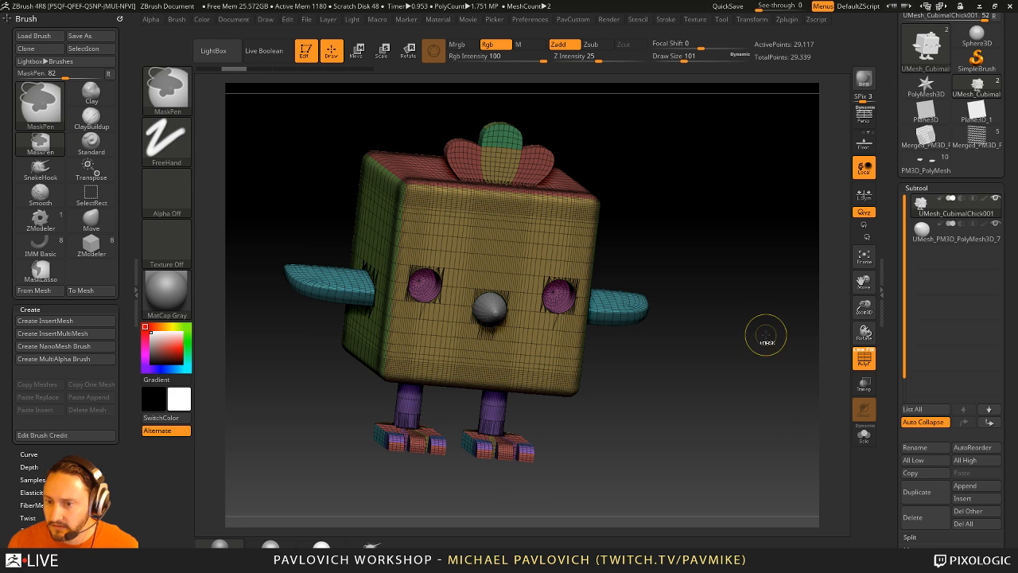
- Regroup the merged body's polygroups with Groups By Normals and apply Mirror And Weld to it
key("s")
left_click_drag(748, 322, 750, 322)
mouse_move(757, 321)
left_mouse_down()
mouse_move(763, 334)
mouse_move(773, 322)
left_mouse_up()
key("s")
left_click_drag(775, 315, 766, 307)
key("2")
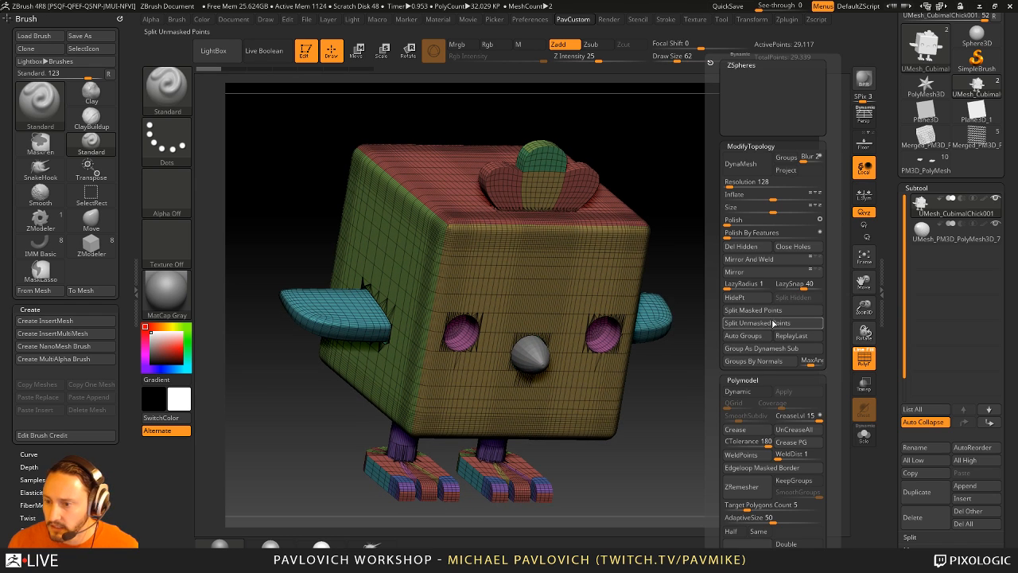
left_click(770, 361)
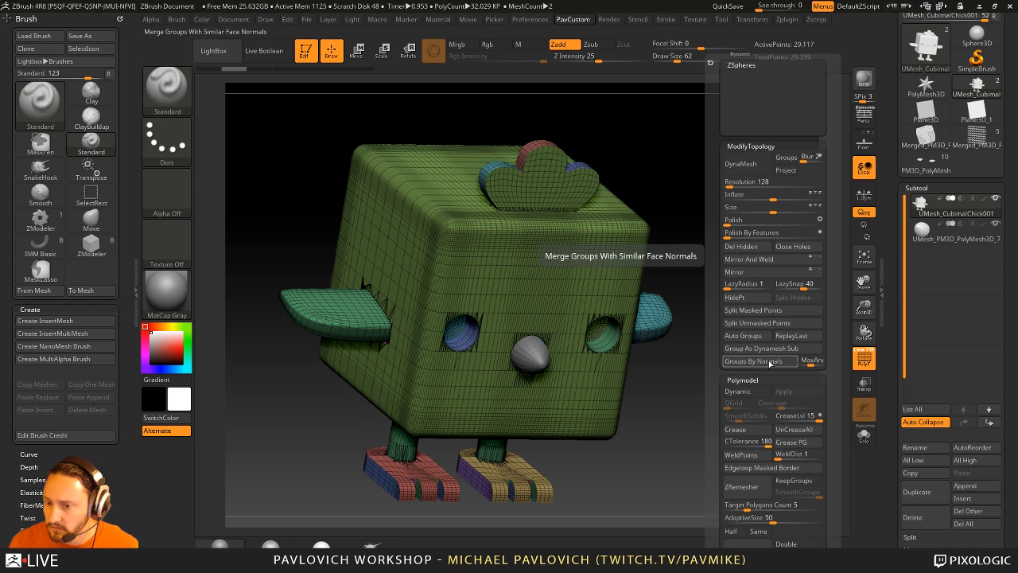
left_click(778, 261)
left_click_drag(731, 313, 884, 298)
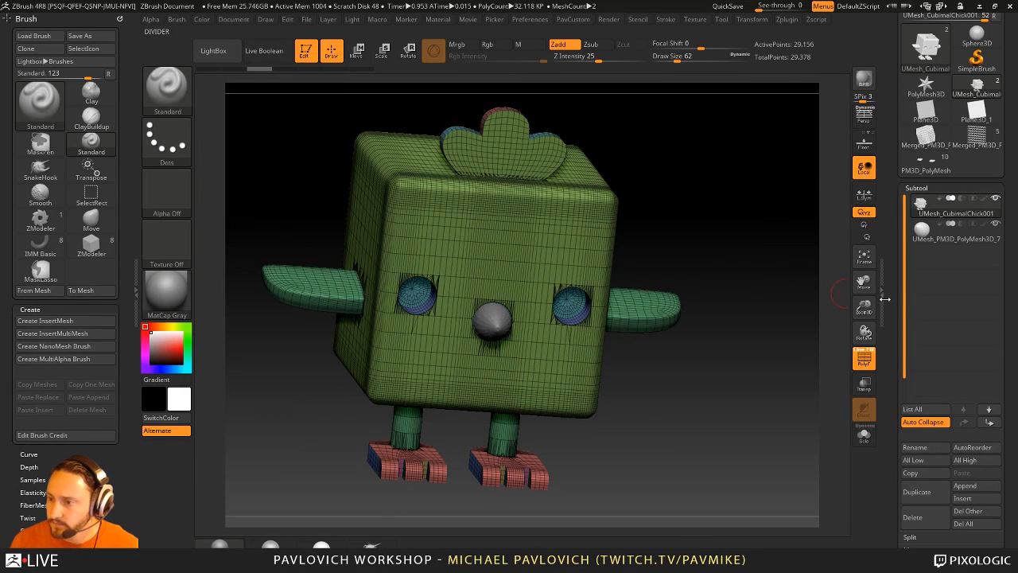
- Duplicate the merged body subtool and hide every subtool except the duplicate
key("ctrl+shift+d")
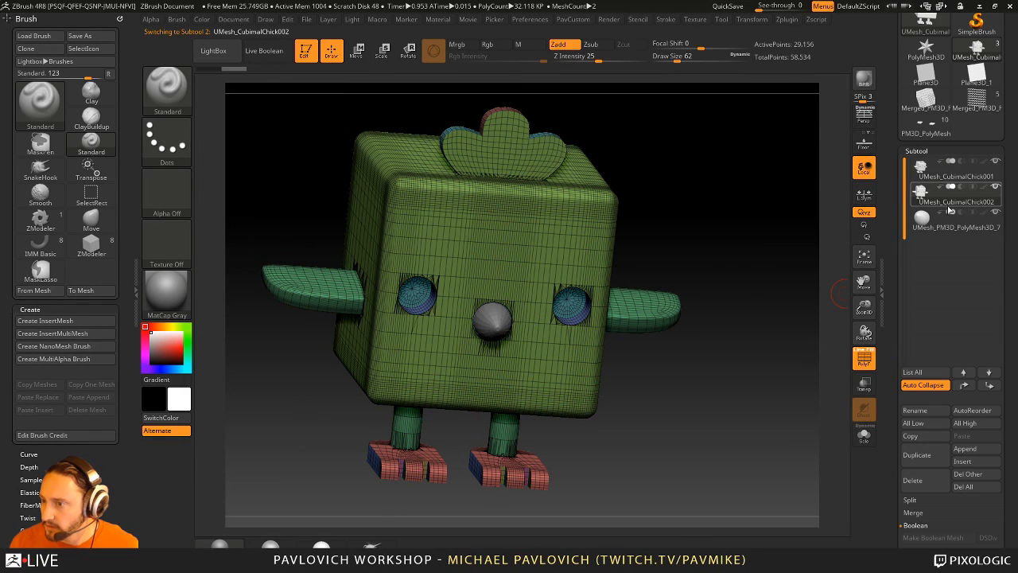
left_click(995, 186)
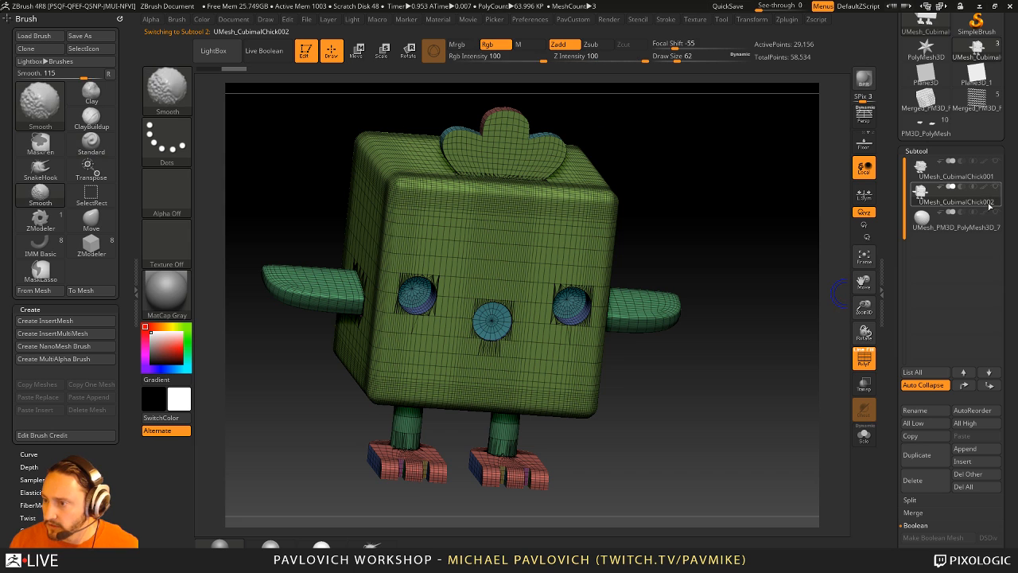
scroll(883, 251, "down", 10)
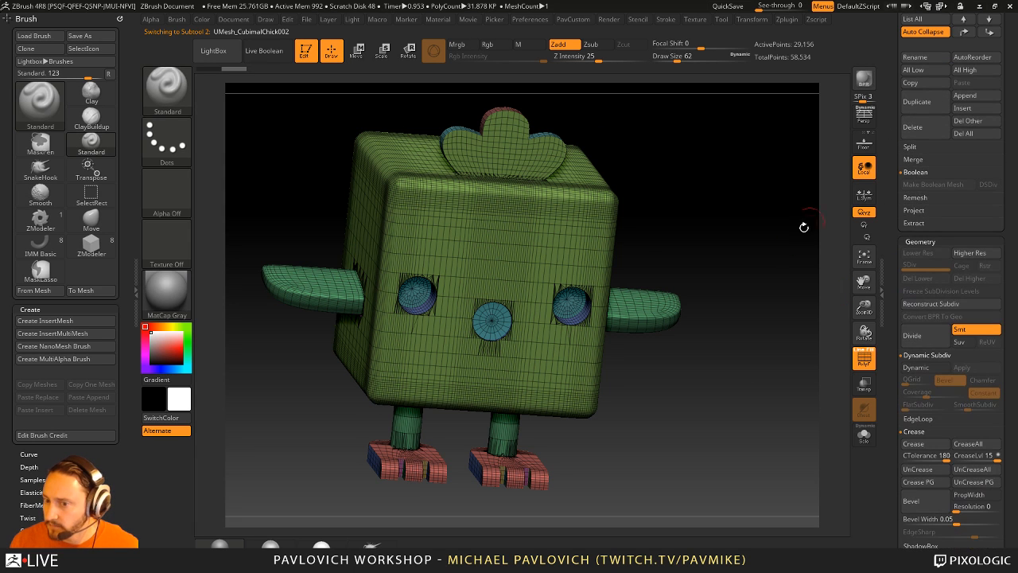
- Try to ZRemesh the chick's body with KeepGroups on and an AdaptiveSize of 12
left_click_drag(802, 228, 867, 348)
scroll(894, 386, "down", 5)
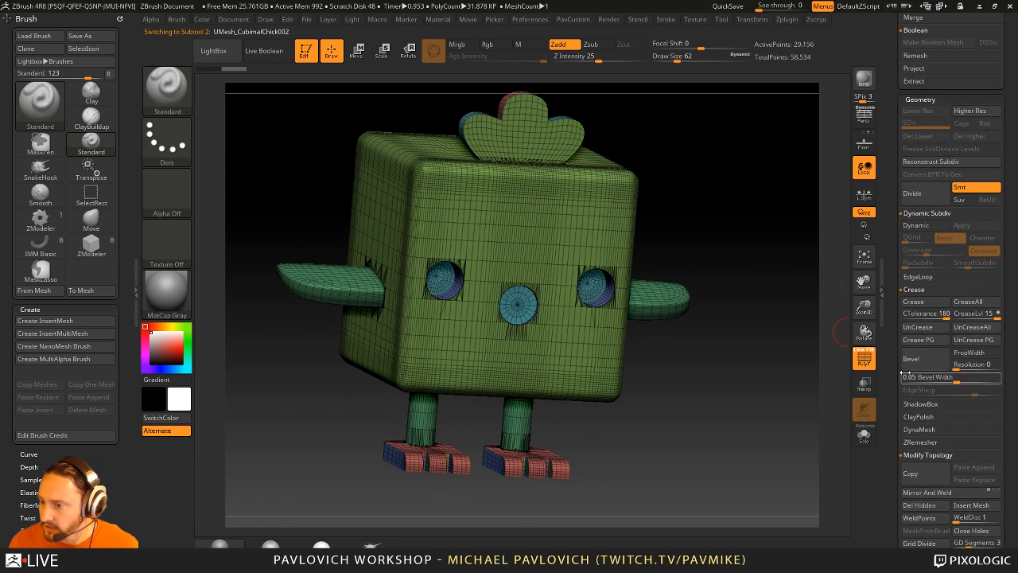
scroll(901, 388, "down", 2)
left_click(972, 326)
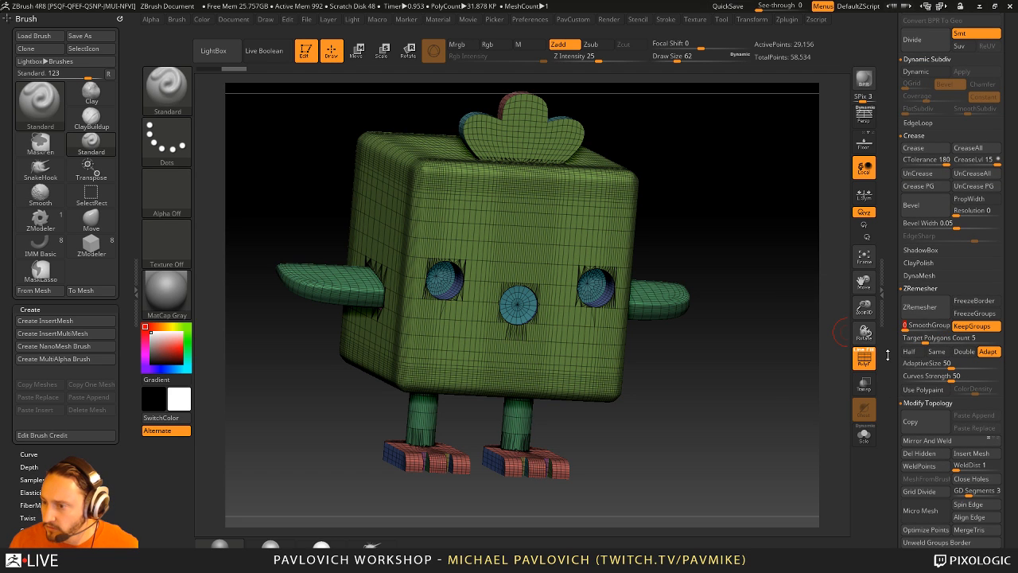
scroll(891, 354, "down", 1)
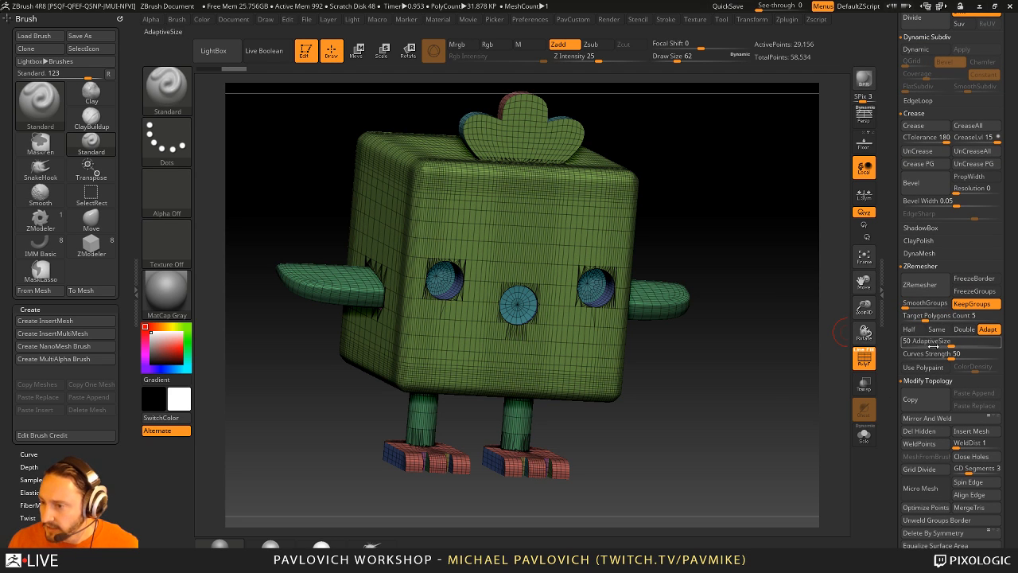
left_click_drag(932, 340, 944, 340)
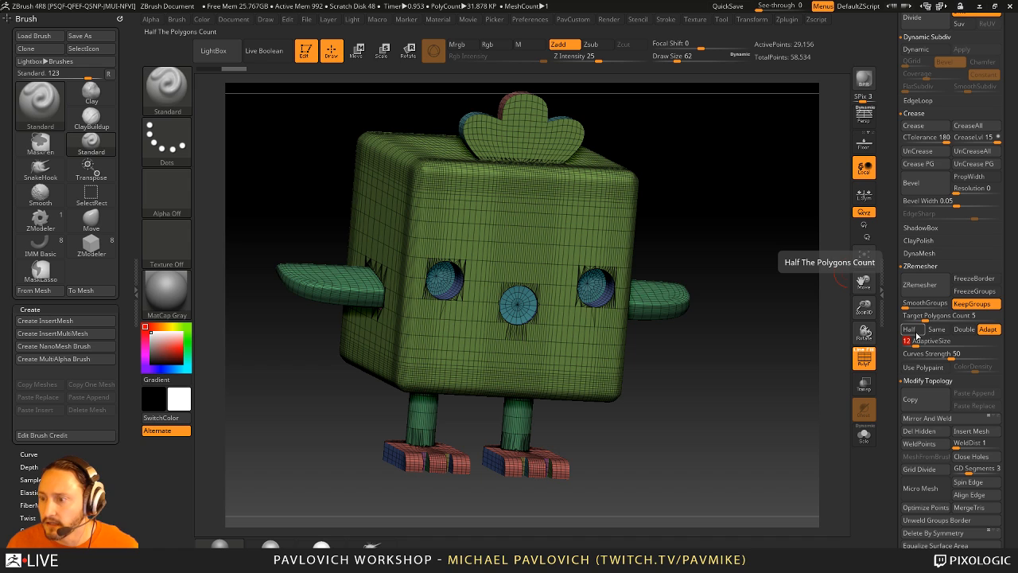
left_click(919, 284)
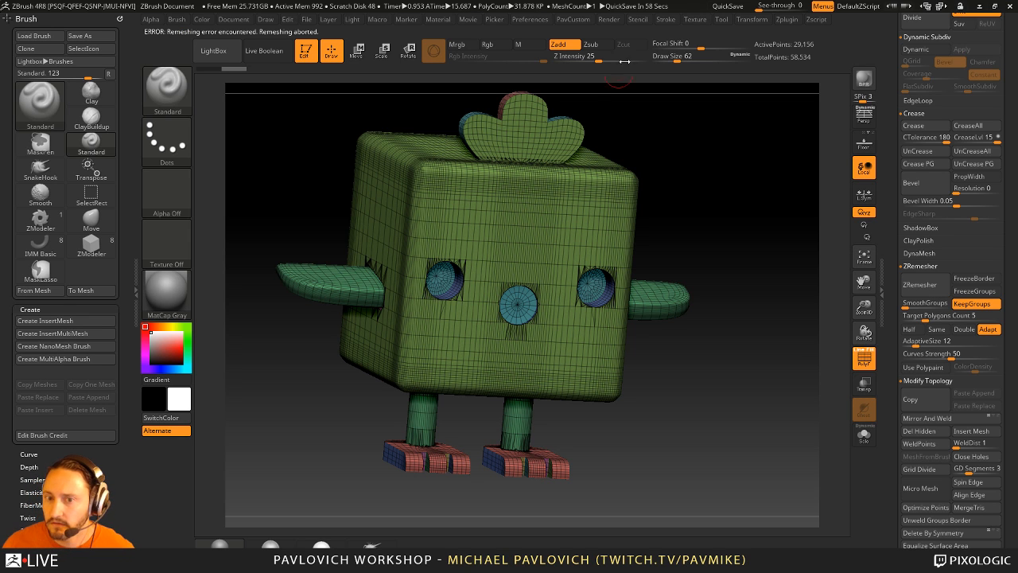
- Hide everything but the chick's wings and split the hidden part so that body and wings are separate subtools
left_click_drag(656, 113, 532, 227)
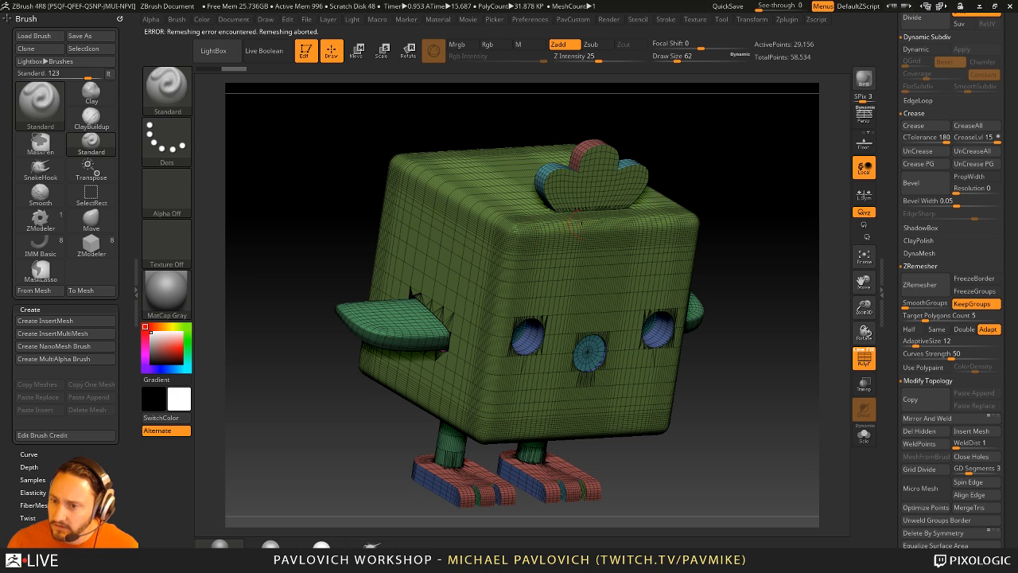
left_click_drag(573, 223, 693, 182)
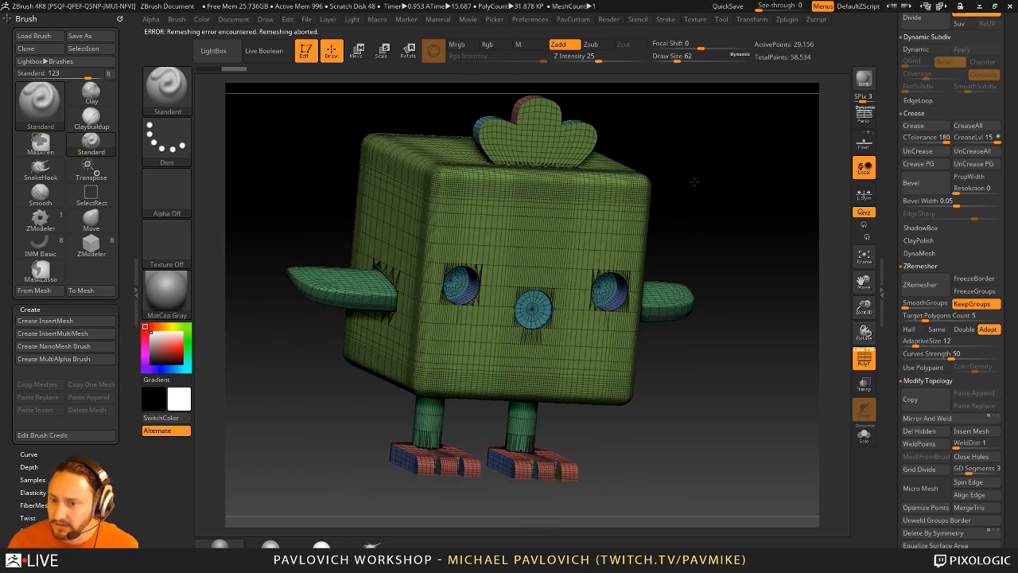
left_click(636, 190, "ctrl+shift")
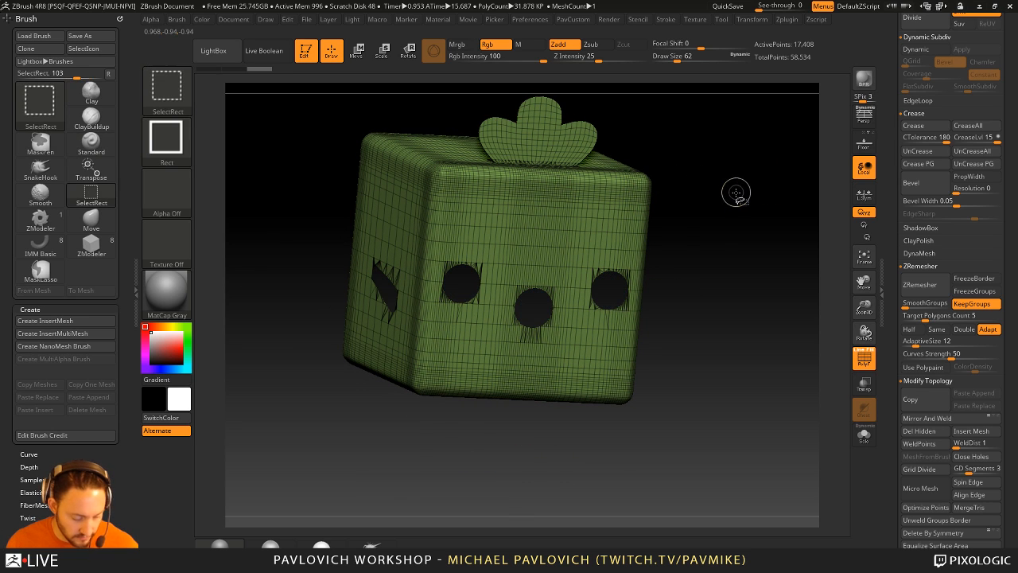
left_click(736, 193, "ctrl+shift")
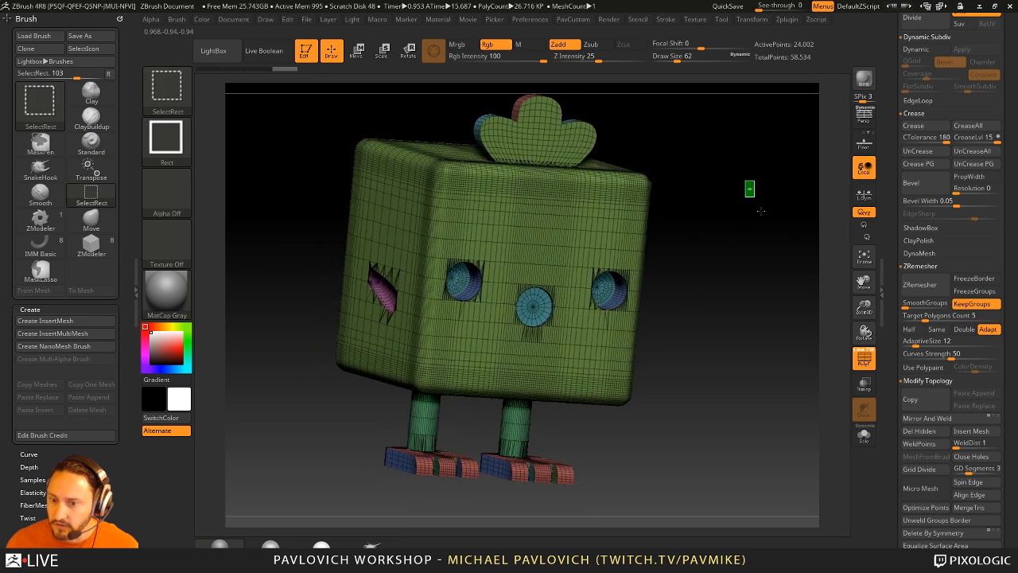
left_click(761, 211, "ctrl+shift")
mouse_move(757, 225)
left_mouse_down()
mouse_move(704, 191)
mouse_move(755, 211)
left_mouse_up()
key("alt+space")
left_click(779, 297)
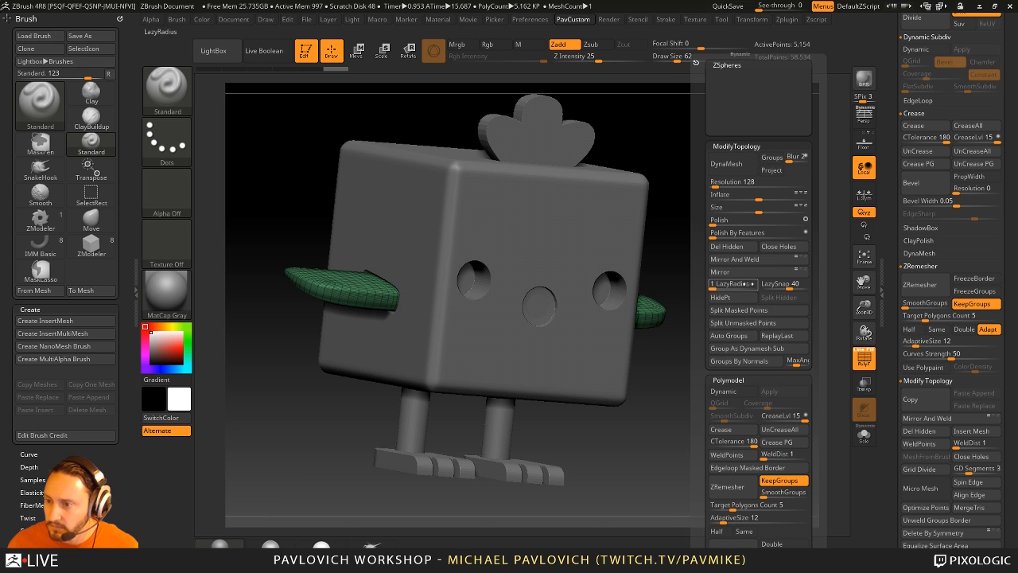
- Make the chick's body the active subtool and examine its mesh from above, the side and the front
left_click_drag(895, 199, 907, 333)
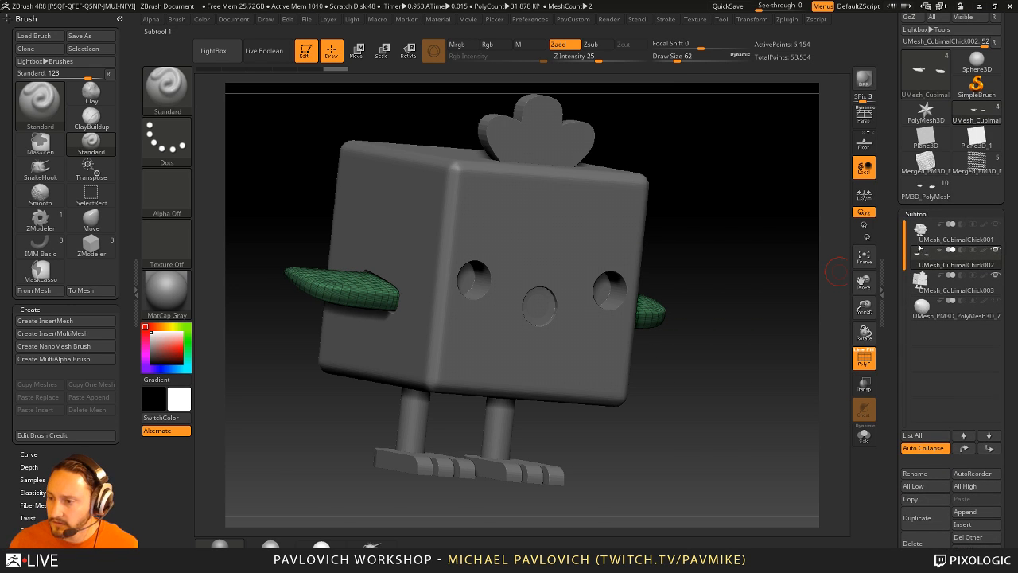
left_click_drag(786, 228, 569, 440)
left_click(640, 251, "alt")
left_click_drag(508, 428, 468, 338)
left_click_drag(758, 240, 574, 234)
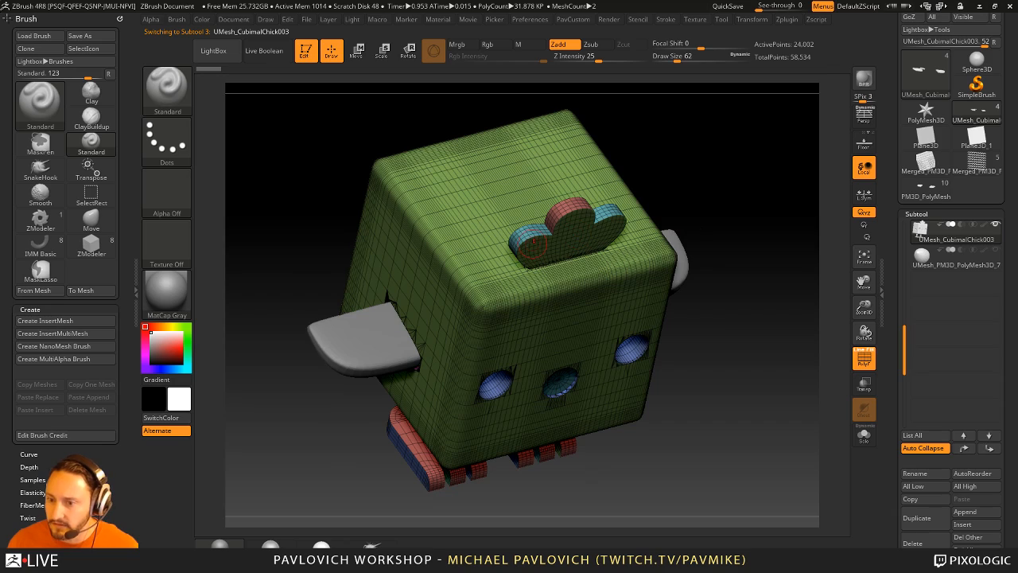
left_click_drag(729, 240, 515, 243)
mouse_move(669, 195)
left_mouse_down()
mouse_move(709, 212)
mouse_move(677, 191)
mouse_move(694, 186)
mouse_move(769, 232)
mouse_move(731, 209)
mouse_move(718, 184)
mouse_move(674, 188)
mouse_move(720, 183)
left_mouse_up()
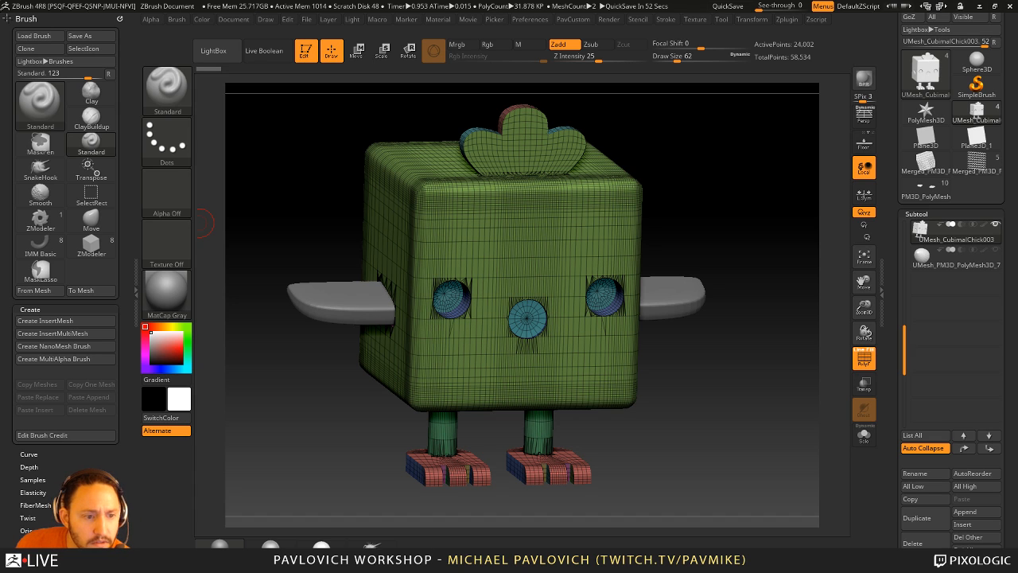
- Clear the canvas and load ZBFemale_TechSuit015.ZTL from the HighRes folder in streaming > ZBFemale
left_click(306, 50)
key("ctrl+n")
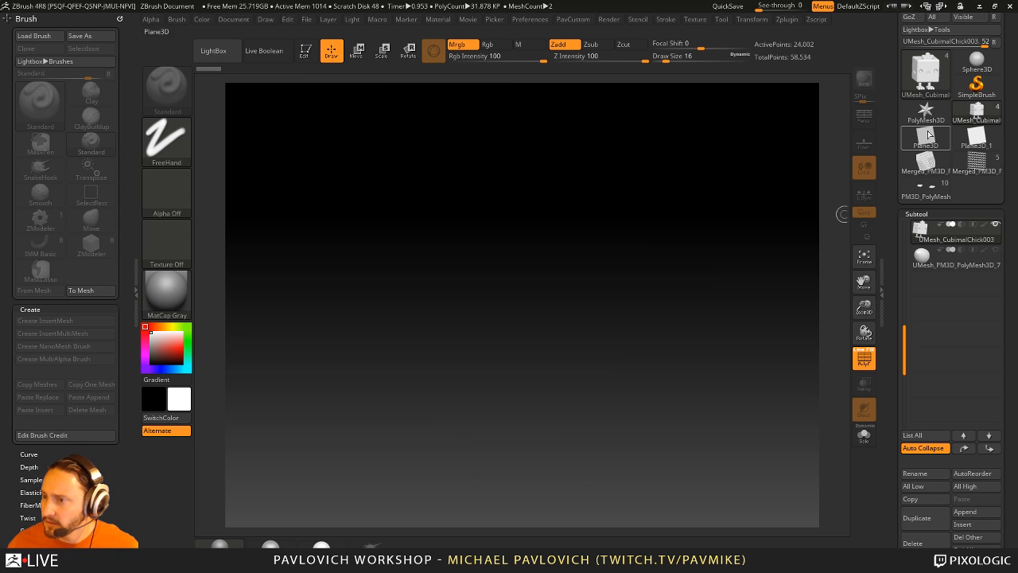
left_click_drag(892, 104, 892, 174)
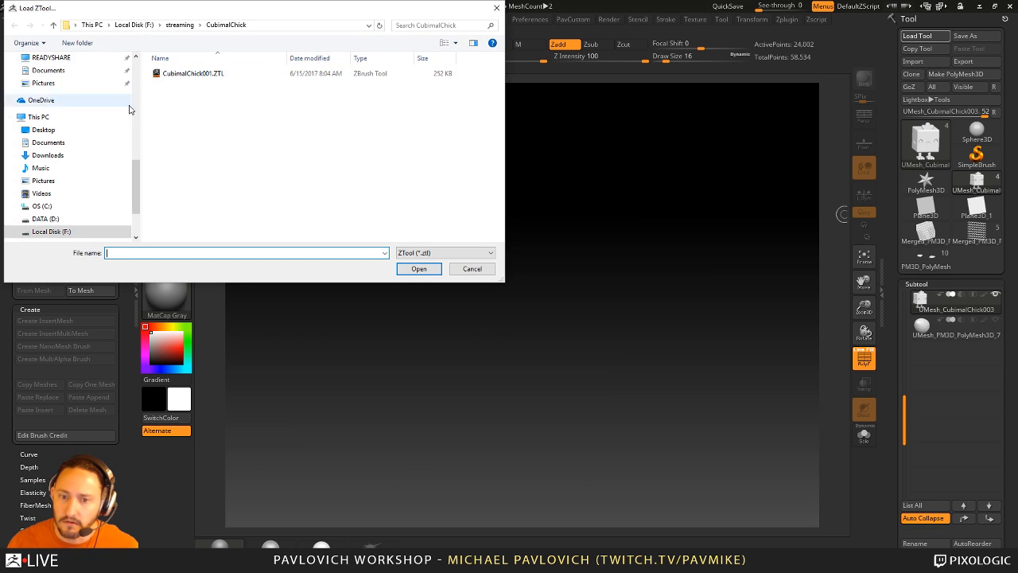
left_click_drag(138, 182, 137, 73)
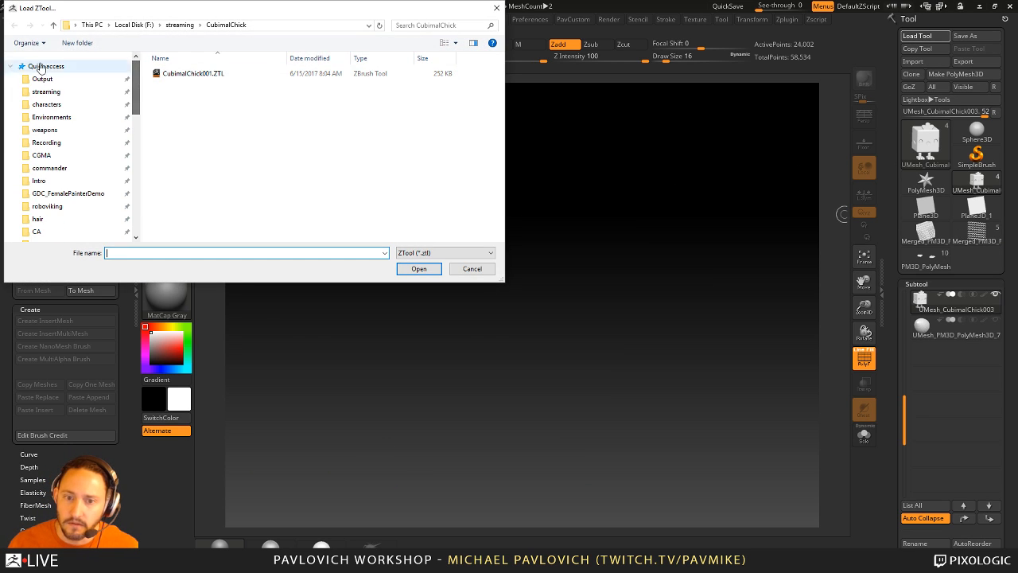
left_click(60, 102)
left_click(56, 93)
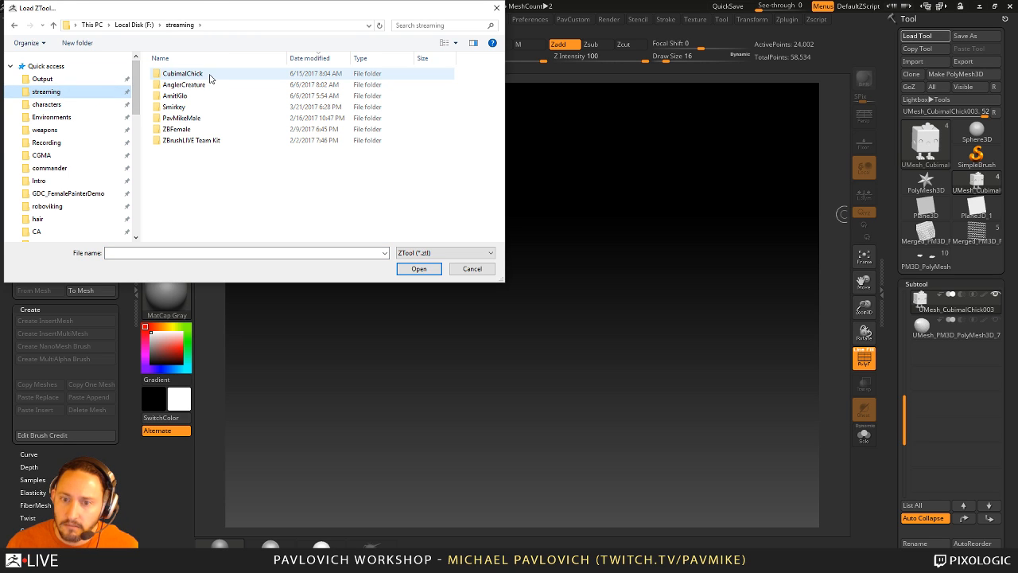
double_click(201, 129)
double_click(200, 74)
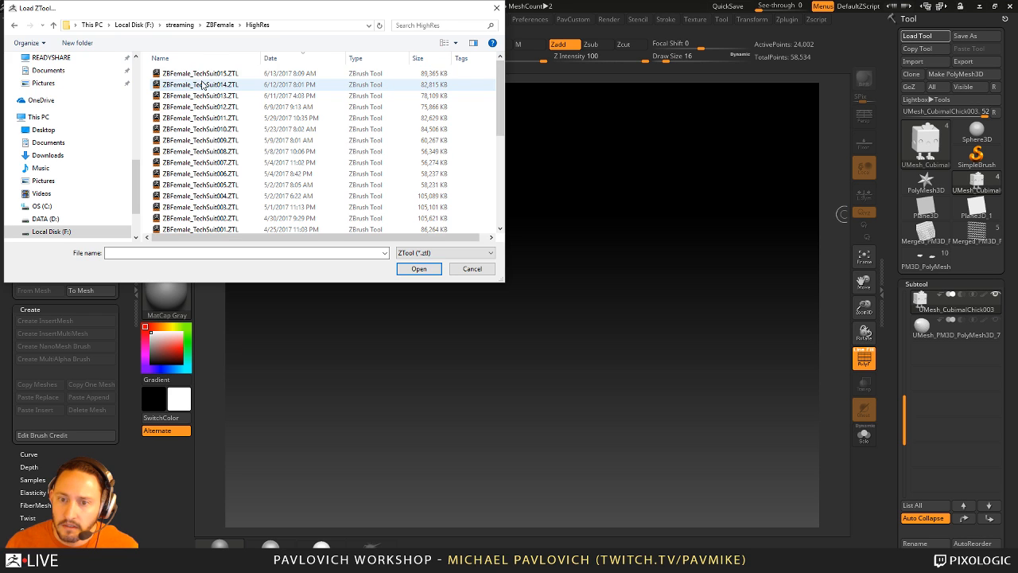
double_click(204, 79)
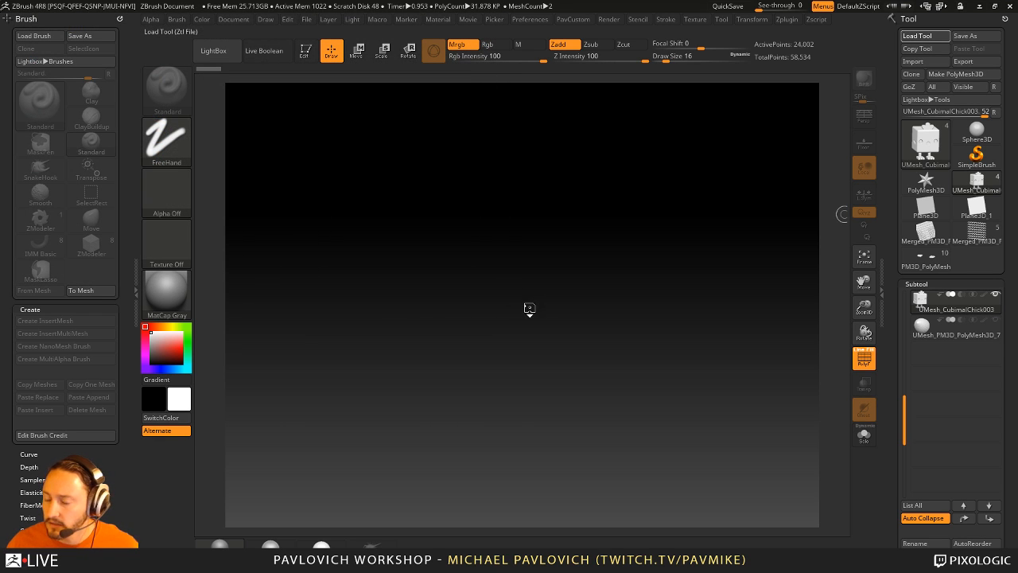
- Show the tech suit figure in edit mode from the front and delete all of its subtools
left_click(306, 54)
mouse_move(711, 234)
left_mouse_down("shift")
mouse_move(714, 209)
mouse_move(671, 525)
left_mouse_up("shift")
mouse_move(633, 214)
left_mouse_down()
mouse_move(595, 275)
mouse_move(607, 264)
mouse_move(598, 264)
left_mouse_up()
key("s")
mouse_move(599, 263)
left_mouse_down()
mouse_move(673, 227)
mouse_move(697, 284)
mouse_move(885, 359)
mouse_move(886, 414)
left_mouse_up()
left_click_drag(887, 541, 886, 227)
left_click(965, 290)
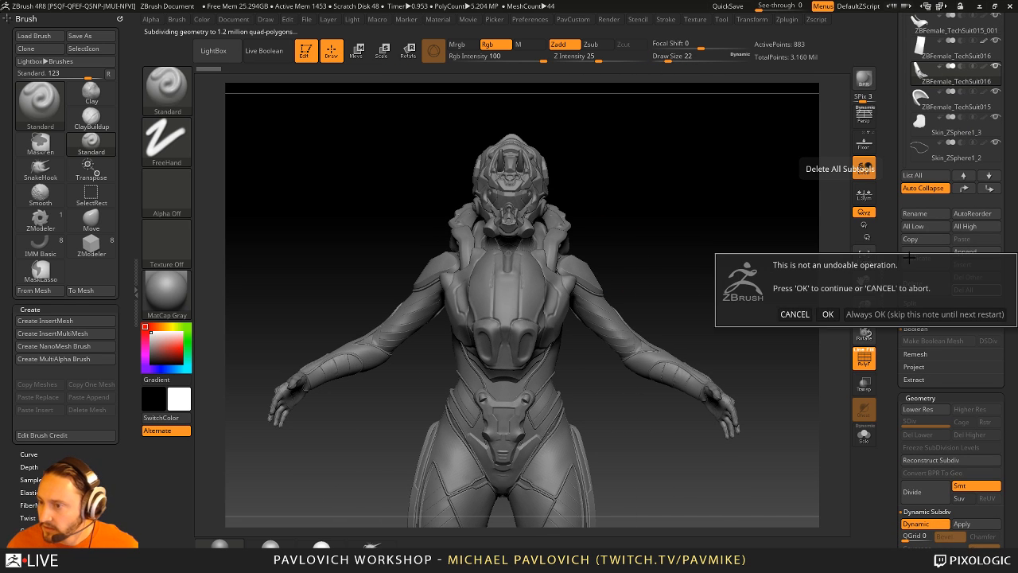
left_click(875, 315)
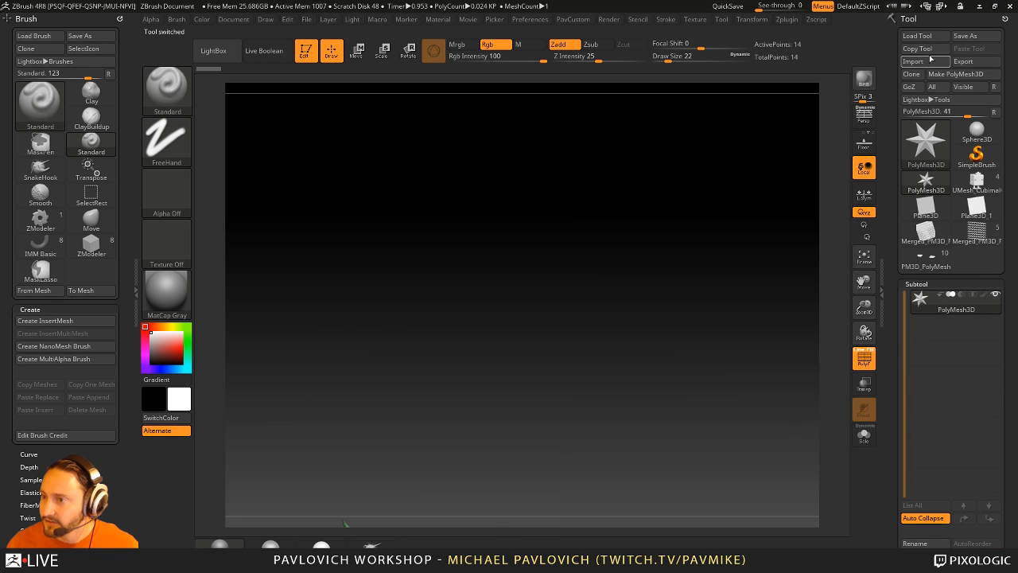
- Load the first listed ZTool from the HighRes folder in streaming > PavMikeMale
left_click(919, 36)
left_click(209, 25)
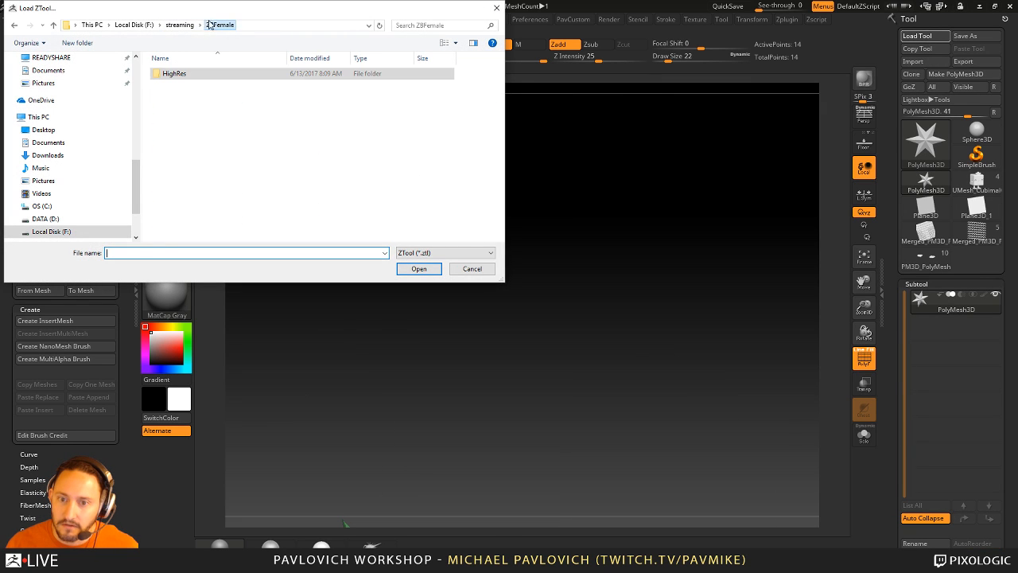
left_click(179, 25)
double_click(194, 119)
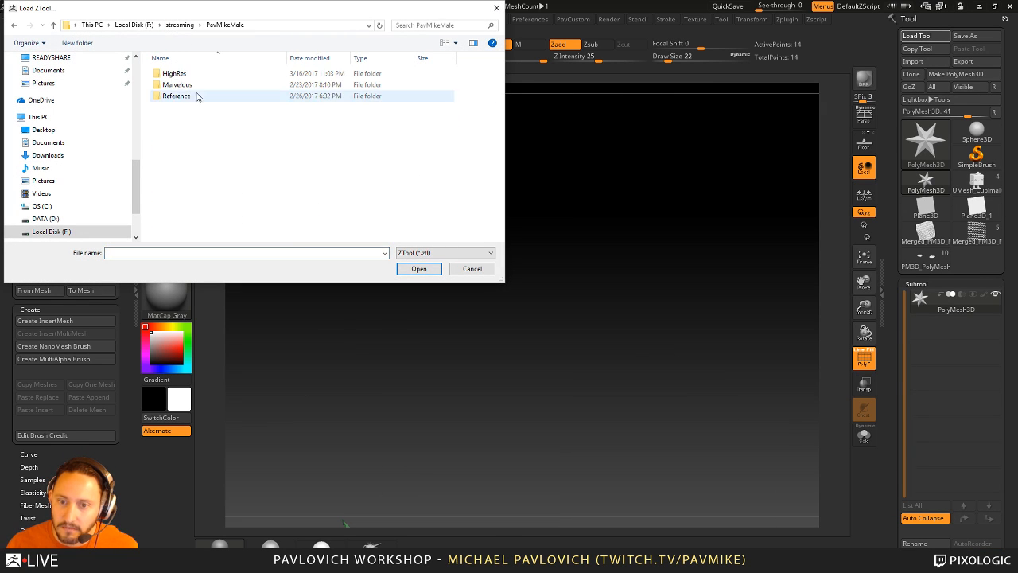
double_click(193, 73)
double_click(193, 74)
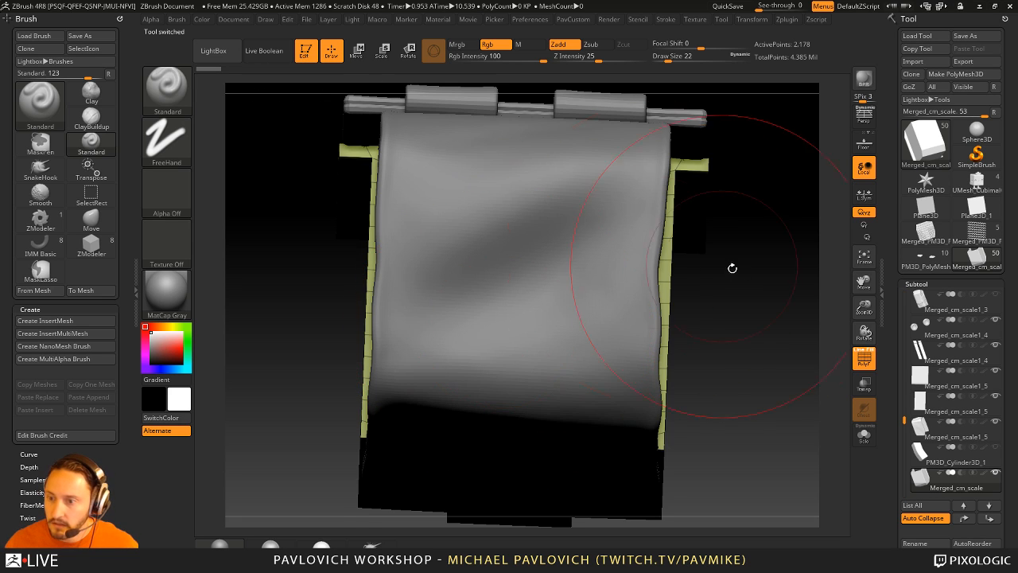
- Select the Male007 subtool and delete all other subtools, leaving the male figure in front view
key("s")
left_click_drag(904, 407, 903, 267)
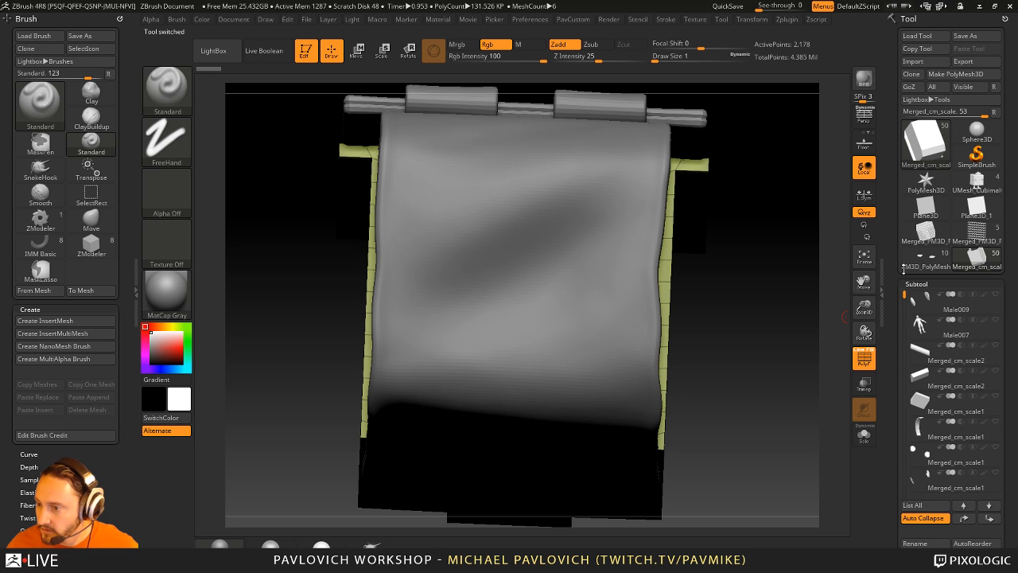
left_click(951, 334)
left_click_drag(896, 341, 897, 55)
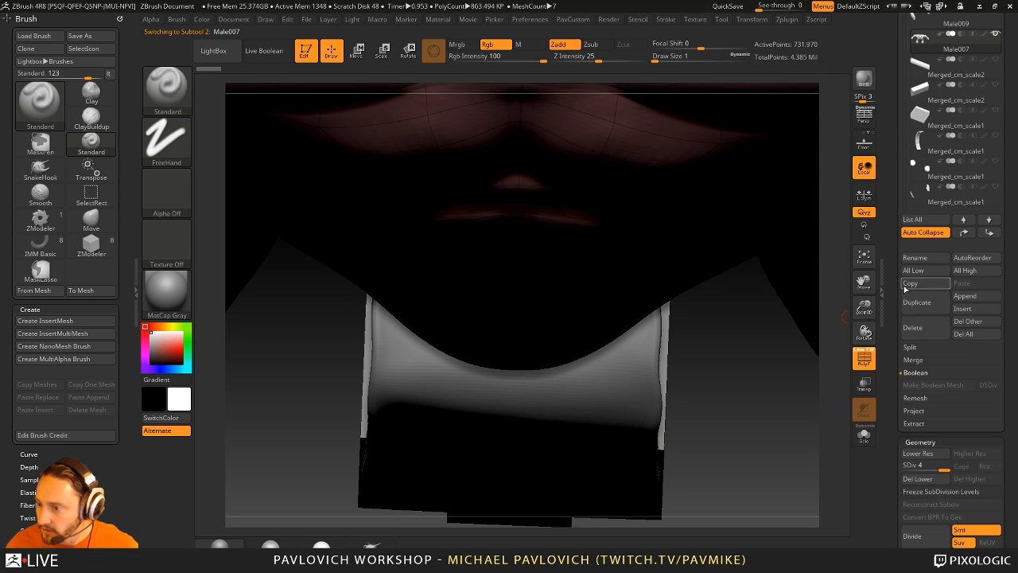
left_click(964, 334)
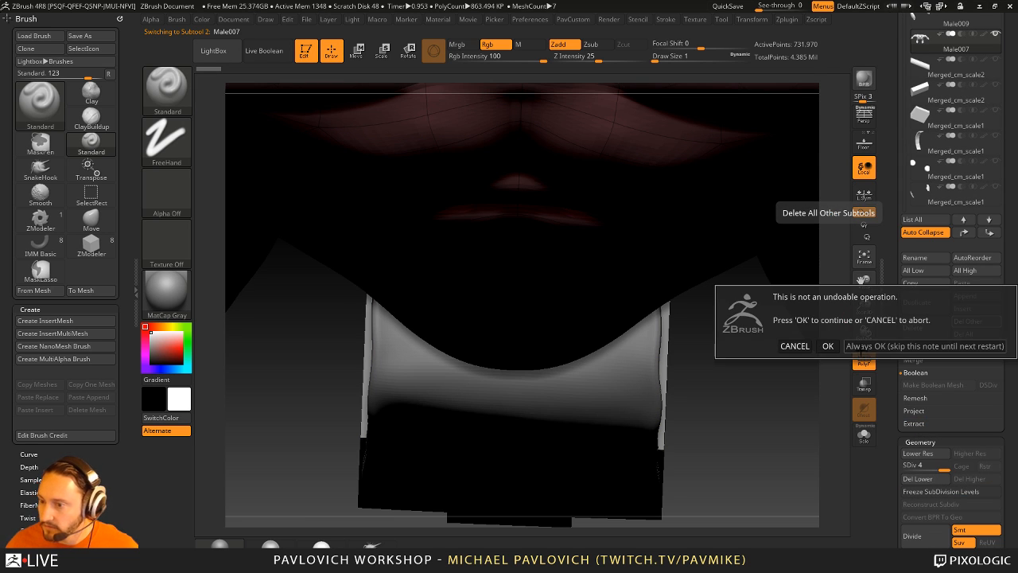
left_click(768, 348)
left_click_drag(688, 414, 699, 278, "alt")
left_click_drag(732, 187, 656, 242, "alt")
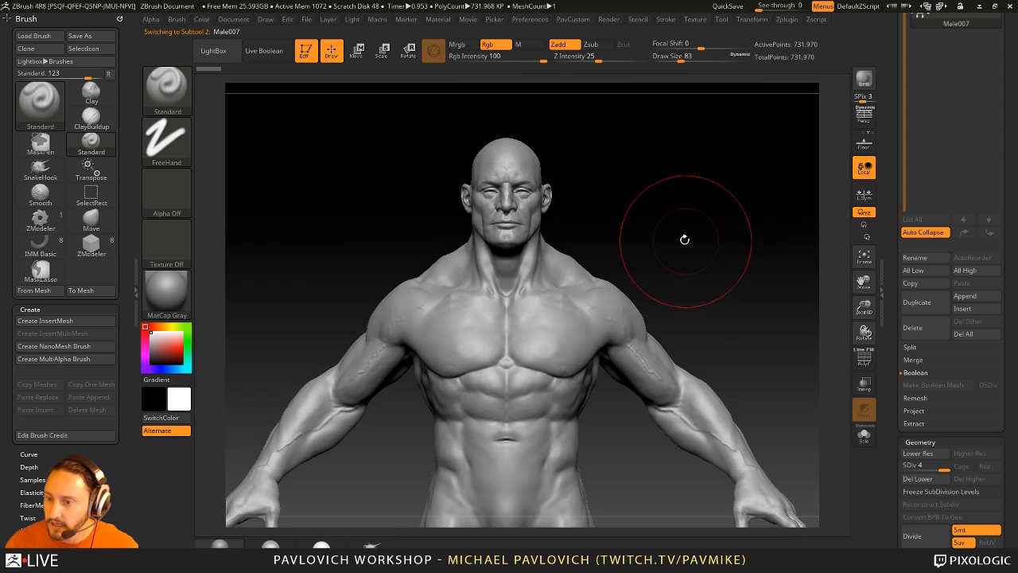
- Duplicate the male figure's subtool and paint a mask over the copy's upper chest and shoulders
left_click(924, 301)
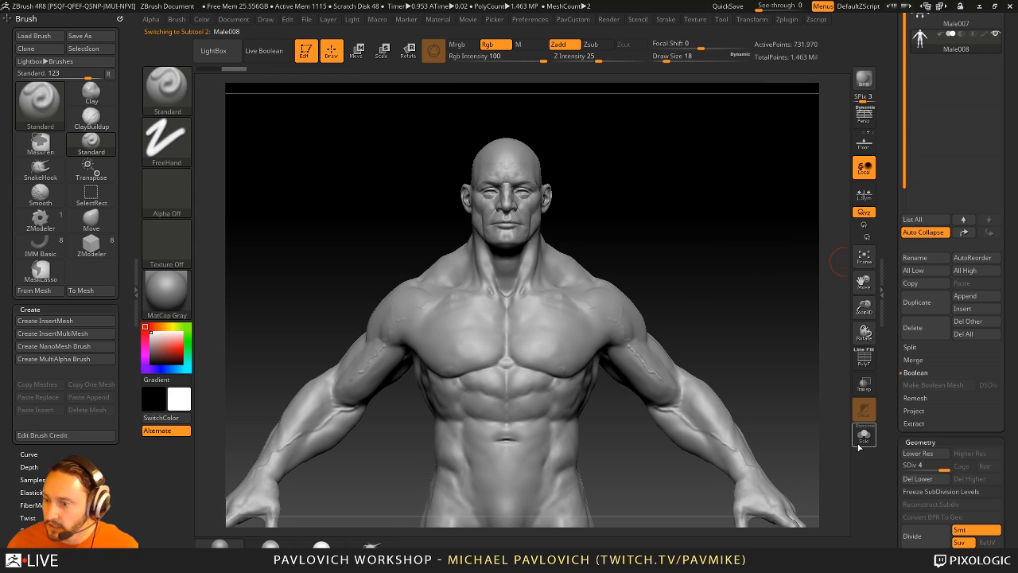
key("s")
mouse_move(476, 277)
left_mouse_down()
mouse_move(484, 286)
mouse_move(433, 270)
mouse_move(457, 278)
left_mouse_up()
mouse_move(613, 264)
left_mouse_down()
mouse_move(514, 313)
mouse_move(537, 339)
mouse_move(508, 366)
left_mouse_up()
key("bracketleft")
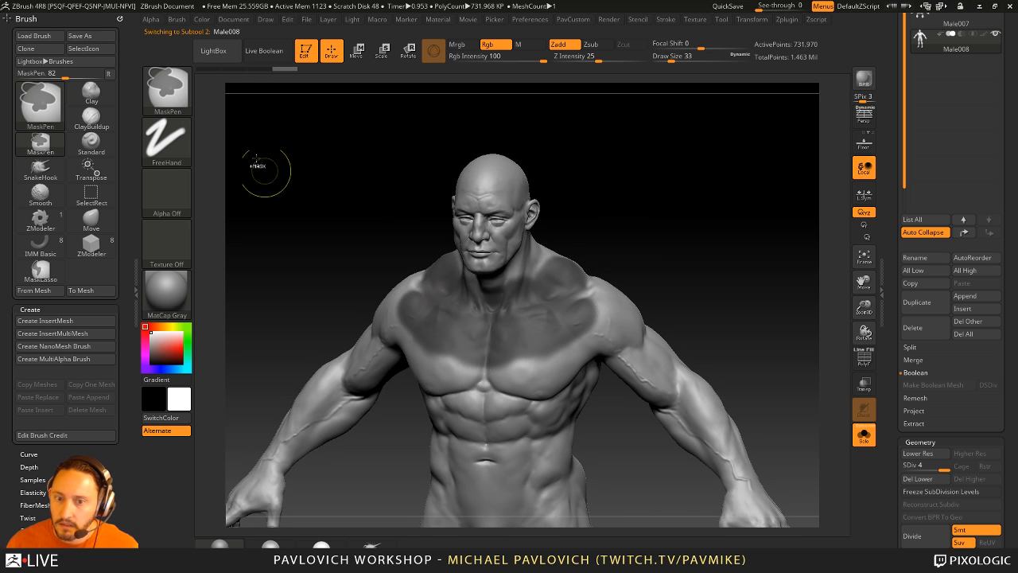
- Reset the current MaskPen brush to its default settings
left_click(204, 22)
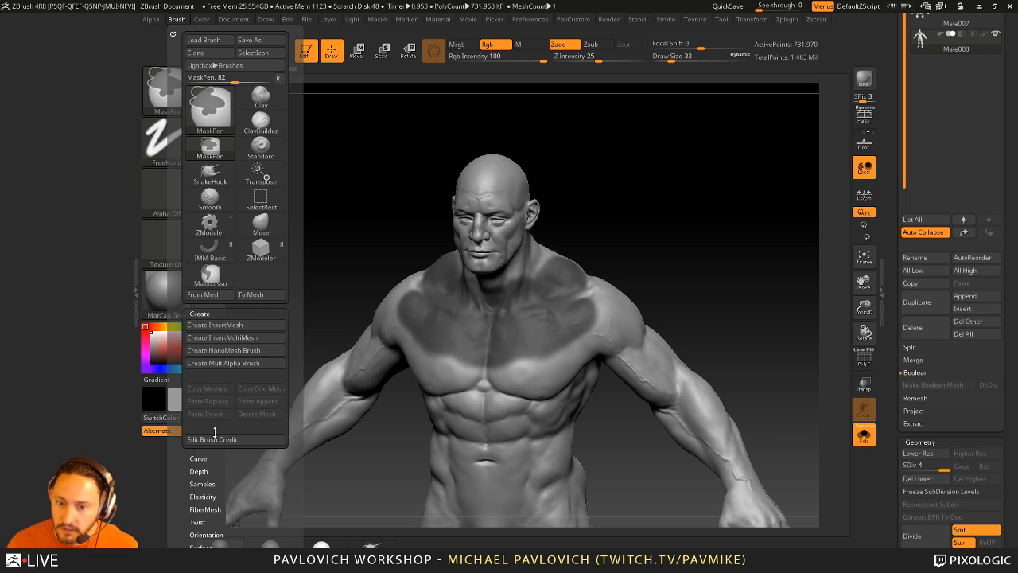
scroll(178, 342, "down", 5)
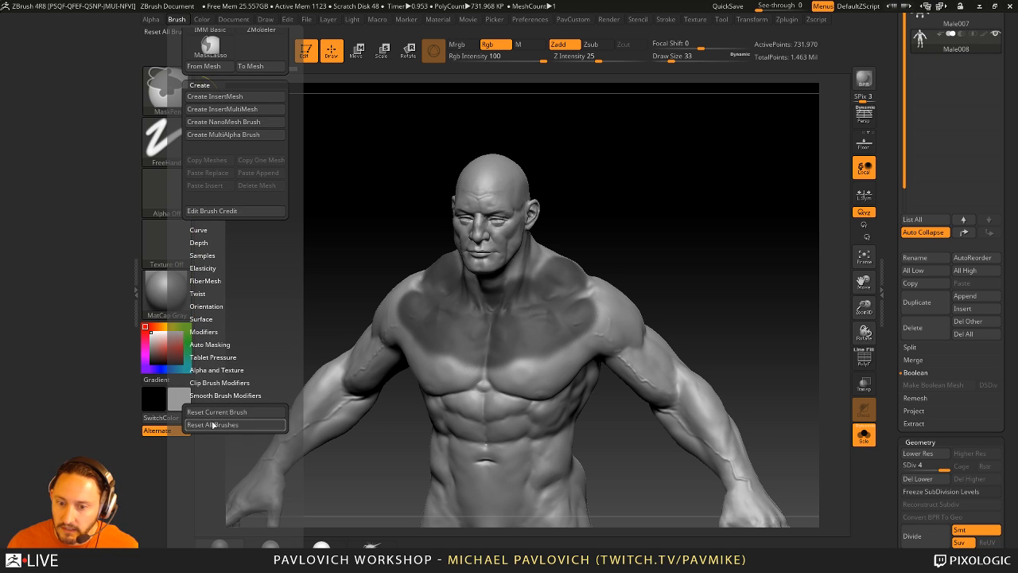
left_click(222, 413)
- Extend the mask over the figure's chest, shoulders and upper back, undoing the stray stroke
left_click_drag(739, 256, 523, 295)
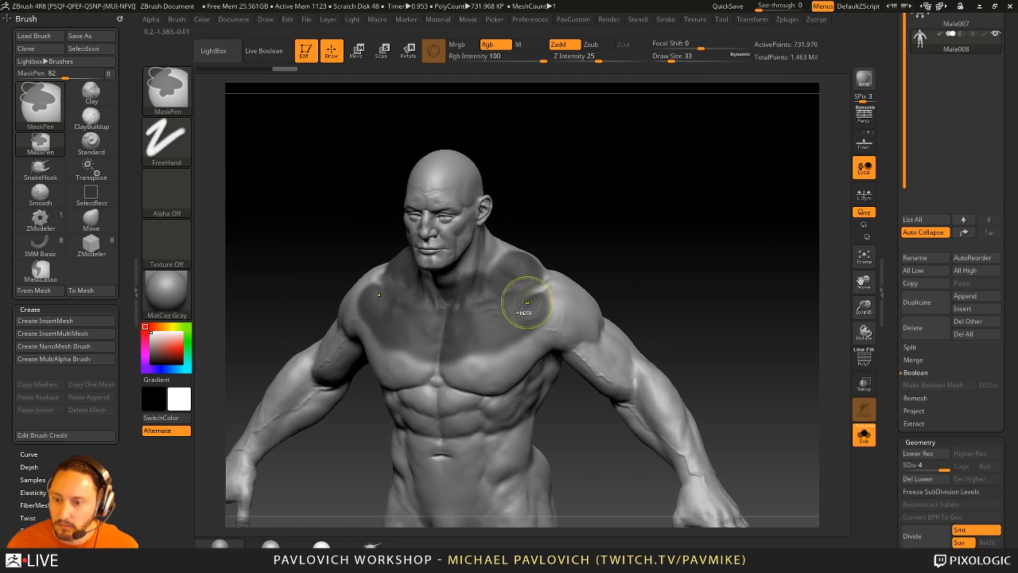
mouse_move(496, 255)
left_mouse_down("ctrl")
mouse_move(549, 280)
mouse_move(477, 369)
mouse_move(501, 383)
left_mouse_up("ctrl")
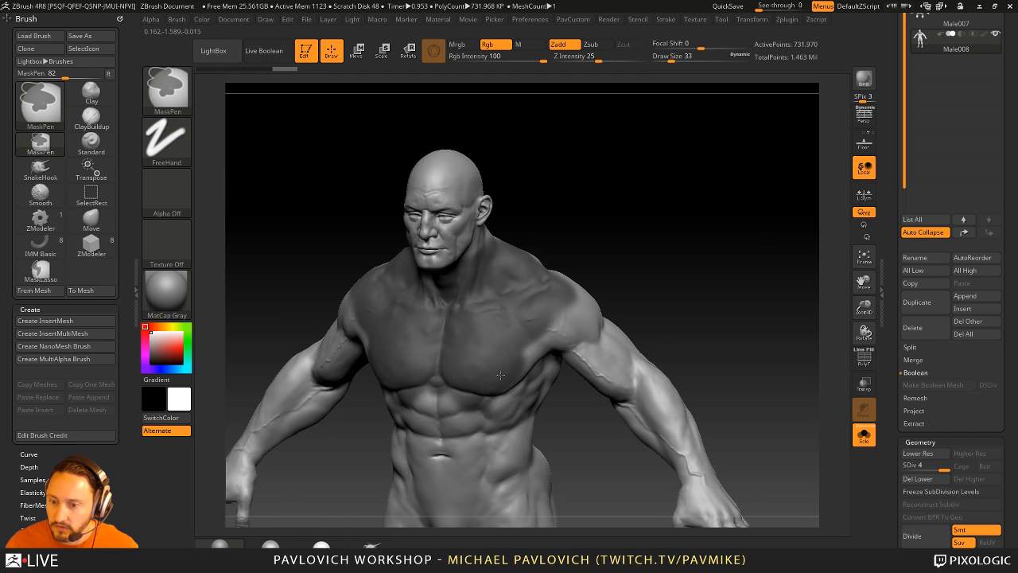
mouse_move(756, 270)
left_mouse_down()
mouse_move(590, 292)
mouse_move(581, 236)
mouse_move(549, 231)
mouse_move(624, 295)
left_mouse_up()
left_click_drag(438, 331, 683, 389)
key("ctrl+z")
left_click_drag(794, 221, 469, 316, "alt")
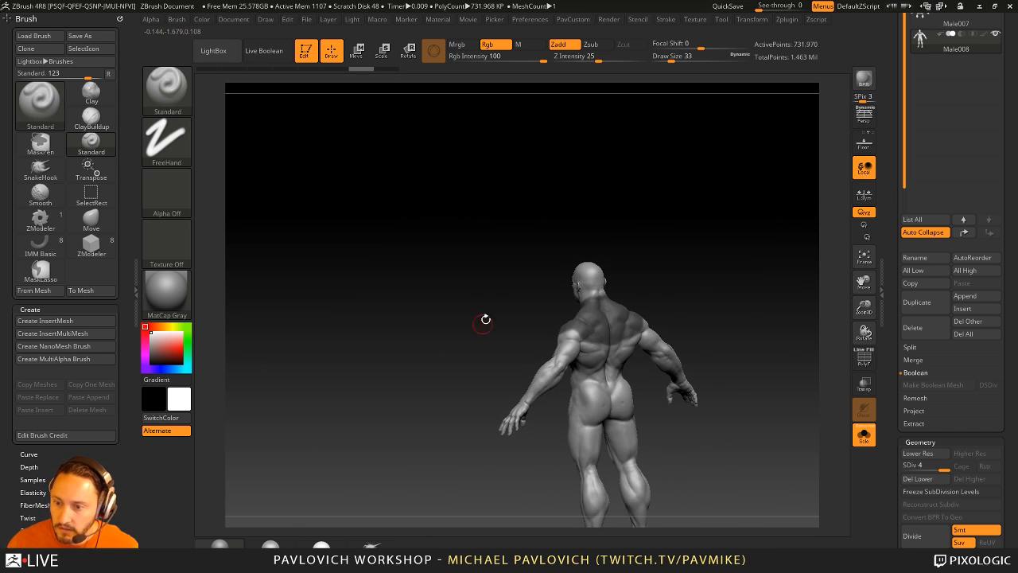
- Extend the mask further down the figure's back, reduce the draw size to 23, and undo the stray stroke on the front
mouse_move(803, 199)
left_mouse_down("alt")
mouse_move(652, 209)
mouse_move(545, 333)
left_mouse_up("alt")
mouse_move(622, 324)
left_mouse_down("ctrl")
mouse_move(613, 343)
mouse_move(525, 394)
left_mouse_up("ctrl")
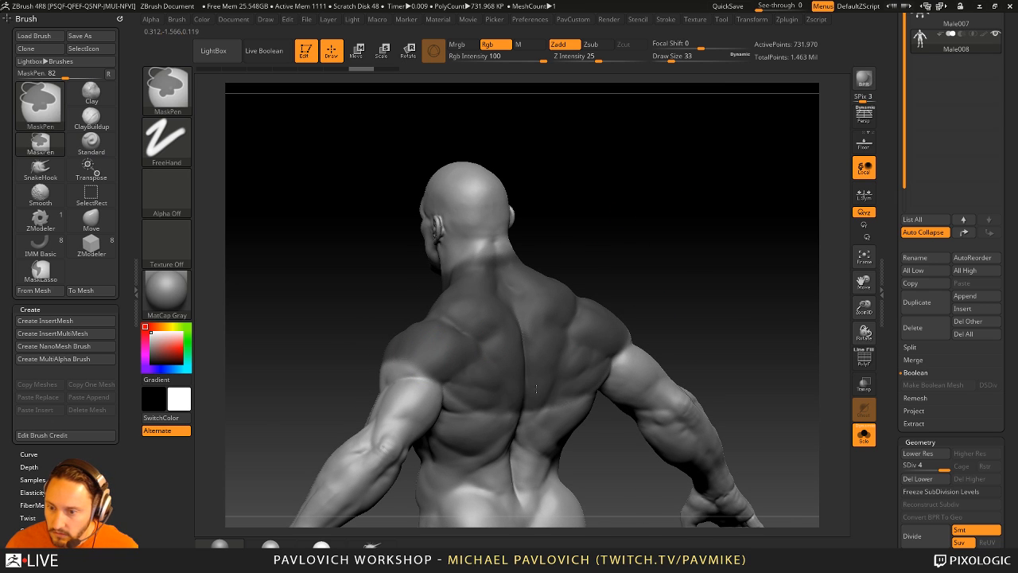
left_click_drag(597, 243, 854, 242)
key("s")
left_click_drag(468, 315, 463, 315)
left_click_drag(444, 306, 494, 357, "ctrl")
key("ctrl+z")
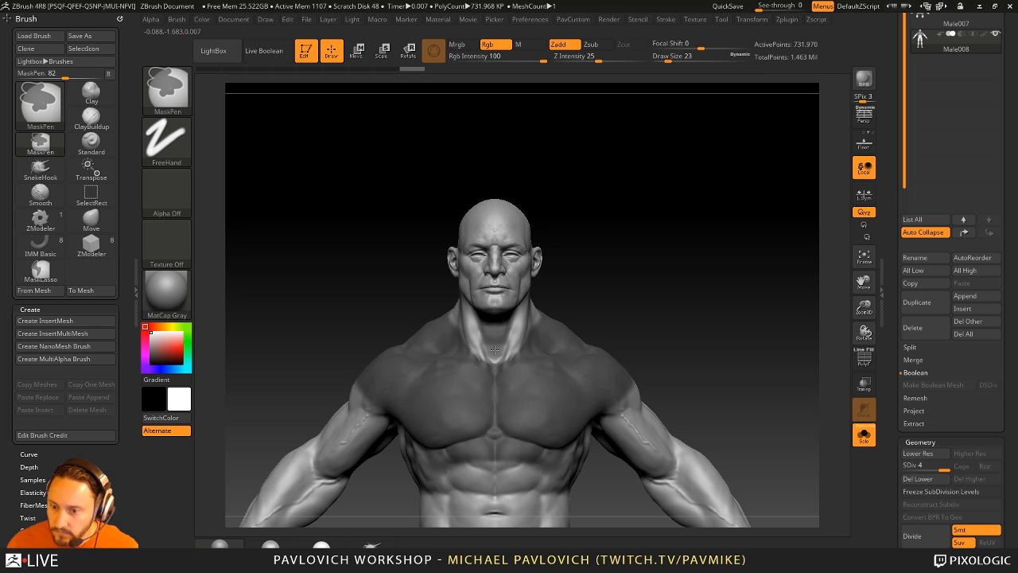
- Erase the mask from the figure's neck and the tops of the shoulders beside it
left_click_drag(637, 269, 577, 299)
mouse_move(490, 337)
left_mouse_down("ctrl+alt")
mouse_move(453, 358)
mouse_move(534, 340)
left_mouse_up("ctrl+alt")
left_click_drag(612, 303, 508, 309)
mouse_move(509, 314)
left_mouse_down("ctrl+alt")
mouse_move(485, 317)
mouse_move(523, 320)
mouse_move(501, 338)
mouse_move(476, 320)
left_mouse_up("ctrl+alt")
mouse_move(559, 248)
left_mouse_down()
mouse_move(650, 252)
mouse_move(676, 231)
left_mouse_up()
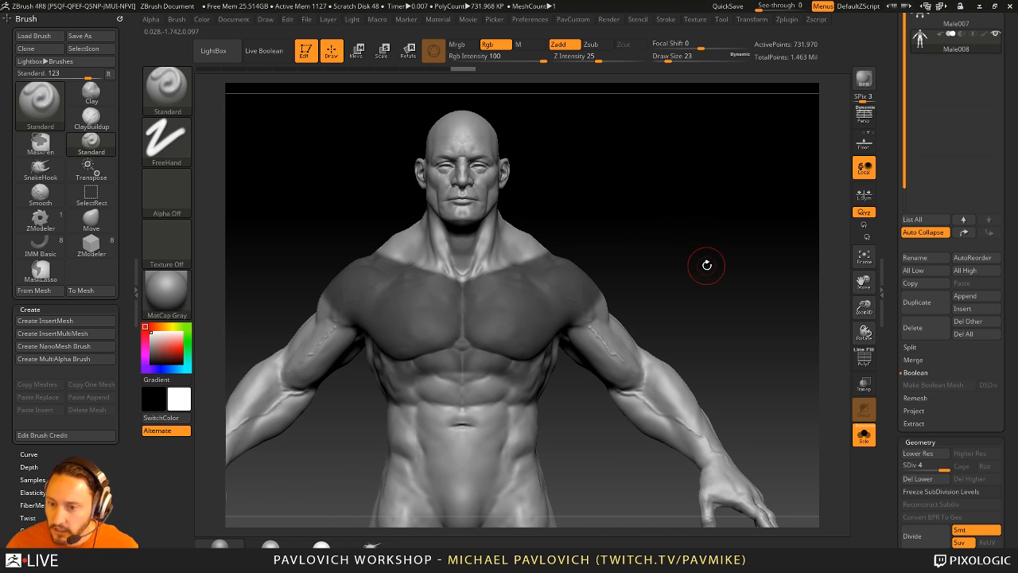
- Turn the masked chest and shoulder area into its own polygroup and isolate that group
key("ctrl+w")
left_click(552, 305, "ctrl+shift")
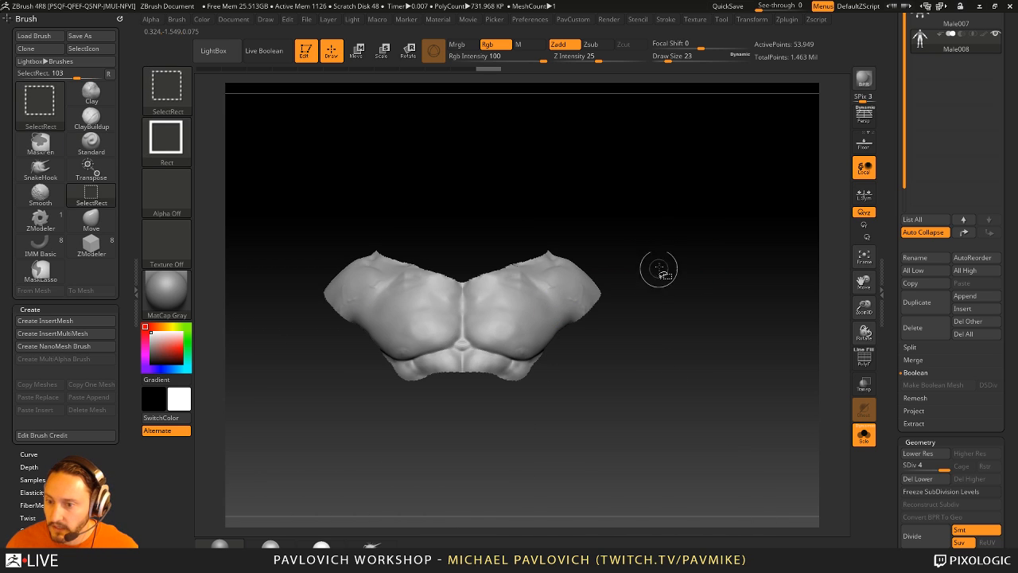
left_click_drag(659, 270, 711, 257)
- Delete the figure copy's lower subdivision levels and its hidden geometry, keeping only the chest piece
key("2")
left_click(713, 246)
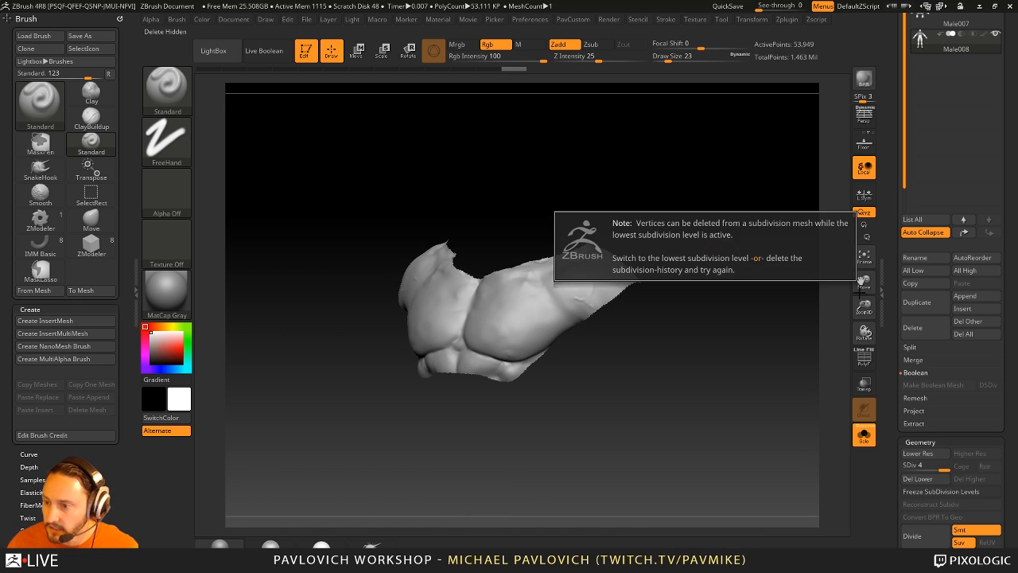
left_click(917, 478)
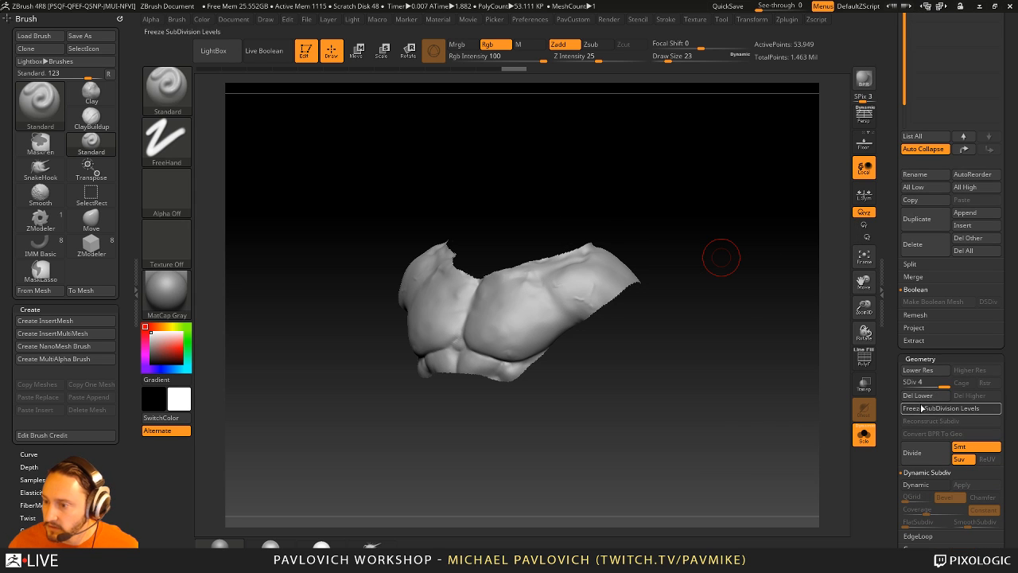
key("2")
left_click(736, 248)
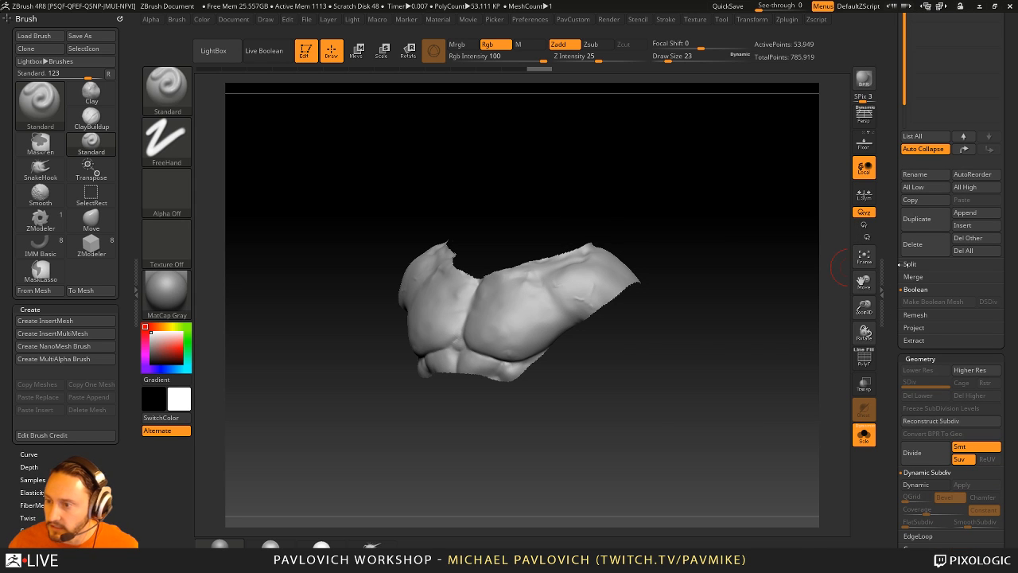
- Display the polygon wireframe on the chest piece, examine its dense mesh closely, and reduce the draw size to 2
left_click_drag(895, 246, 891, 371)
left_click(864, 357)
left_click_drag(800, 331, 790, 341, "alt")
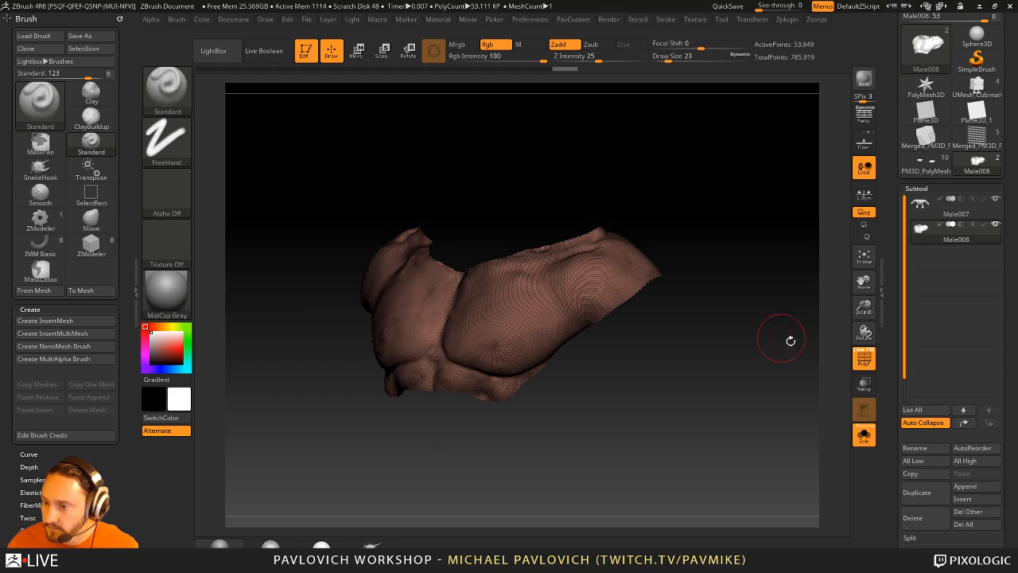
left_click_drag(893, 354, 889, 250)
left_click_drag(716, 250, 722, 319, "alt")
key("s")
mouse_move(722, 318)
left_mouse_down()
mouse_move(711, 318)
mouse_move(701, 271)
left_mouse_up()
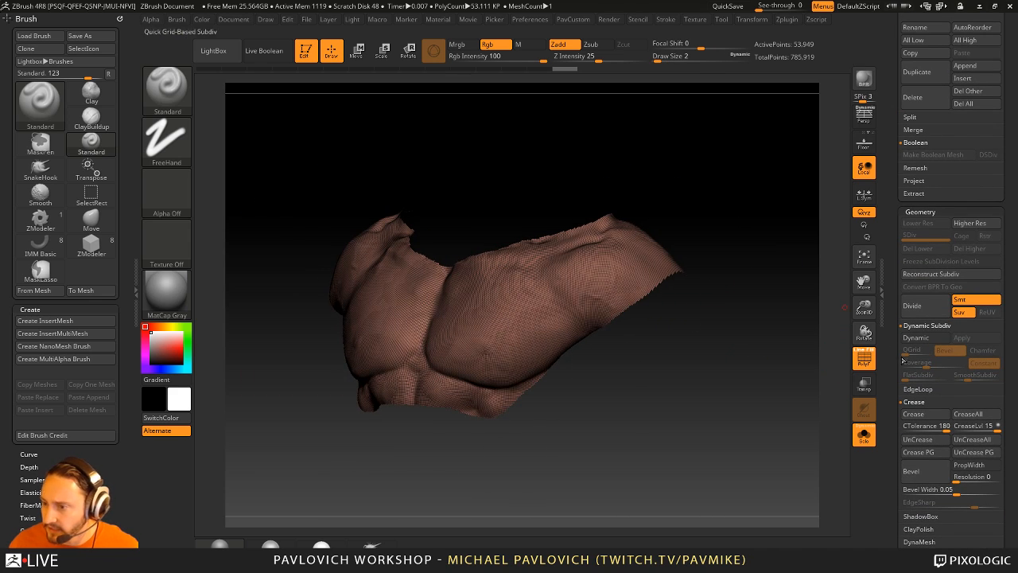
- Mask the chest piece by feature using only Border, grow the mask, and invert it
left_click_drag(902, 360, 896, 215)
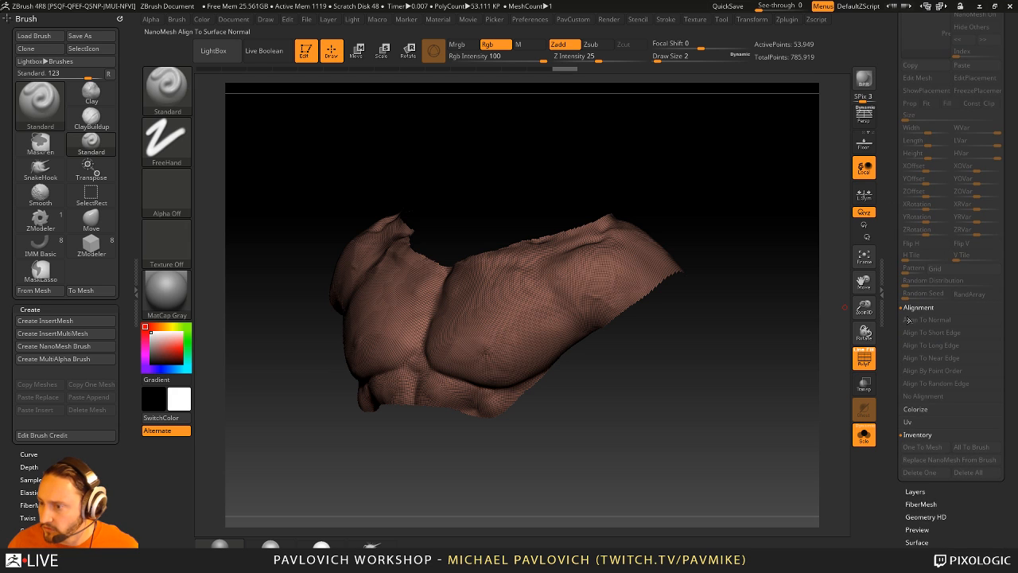
scroll(908, 320, "down", 5)
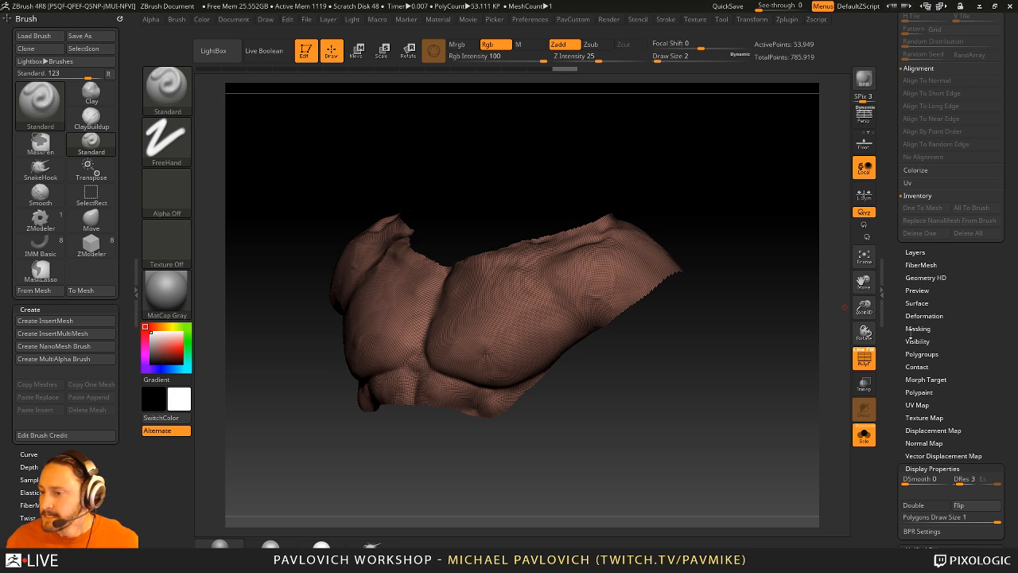
left_click(916, 329)
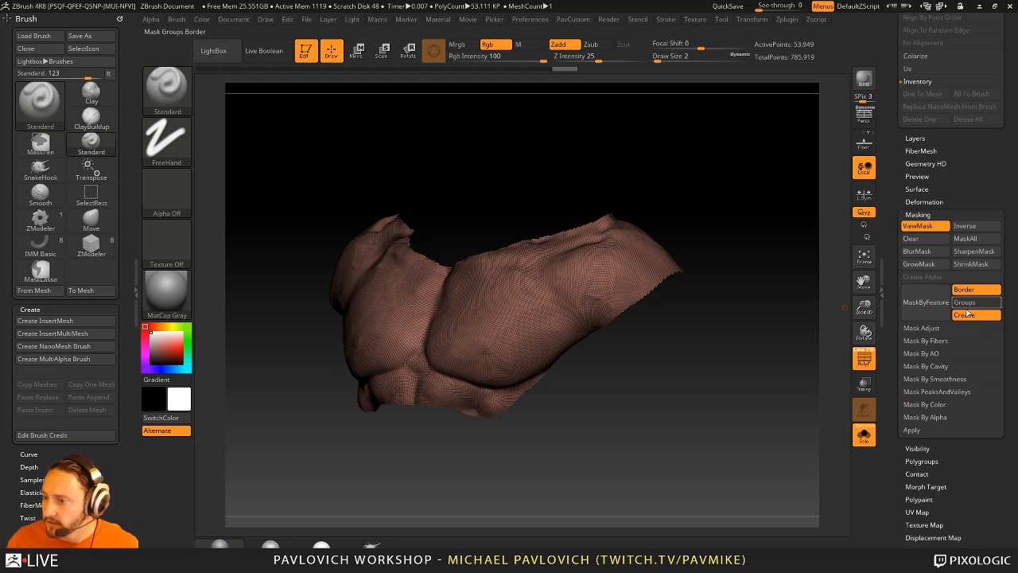
left_click(925, 309)
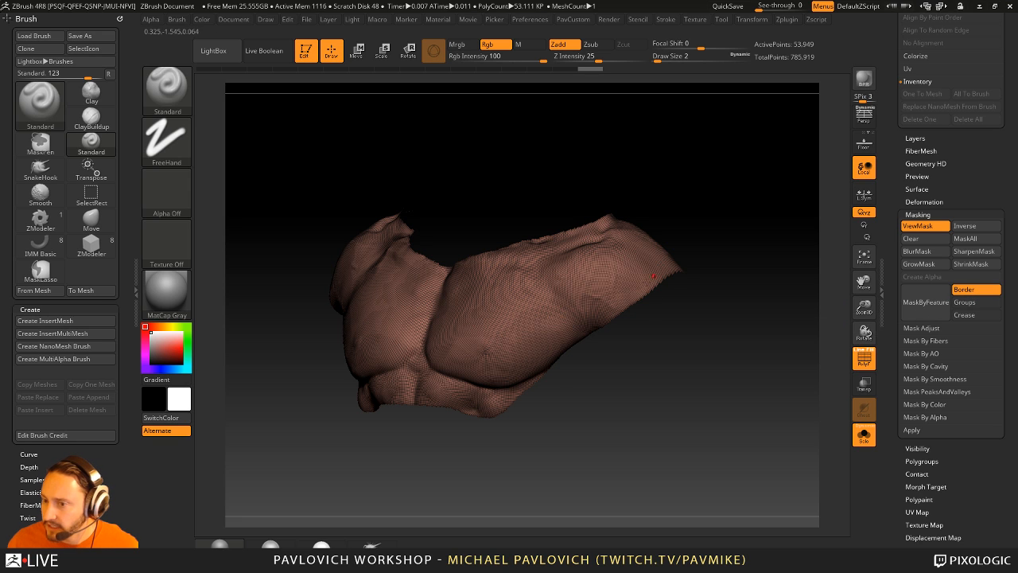
left_click(931, 264)
left_click(778, 315, "ctrl")
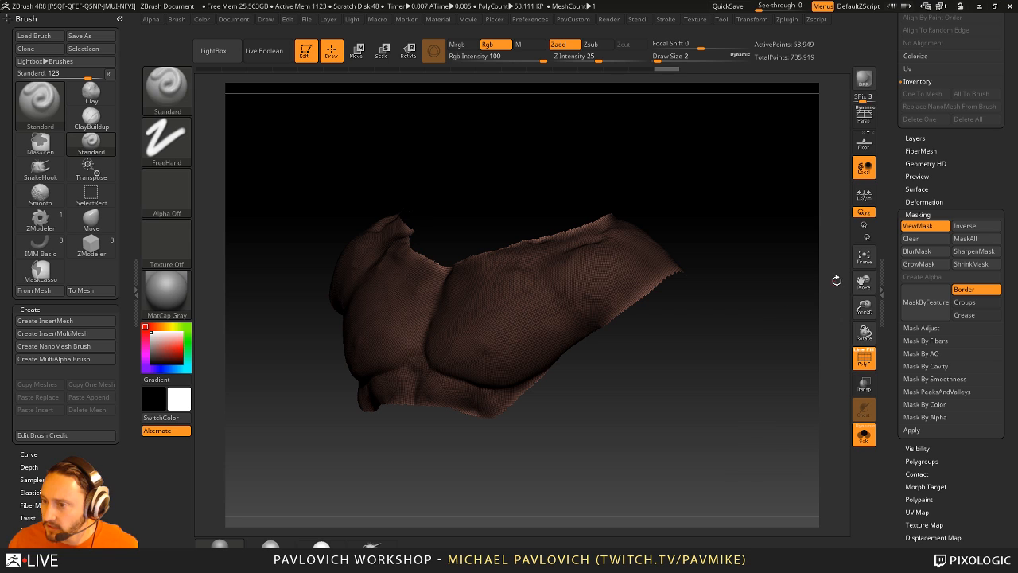
- Smooth the chest piece's jagged open edges with Polish By Features, and hide the mask display and wireframe
key("space")
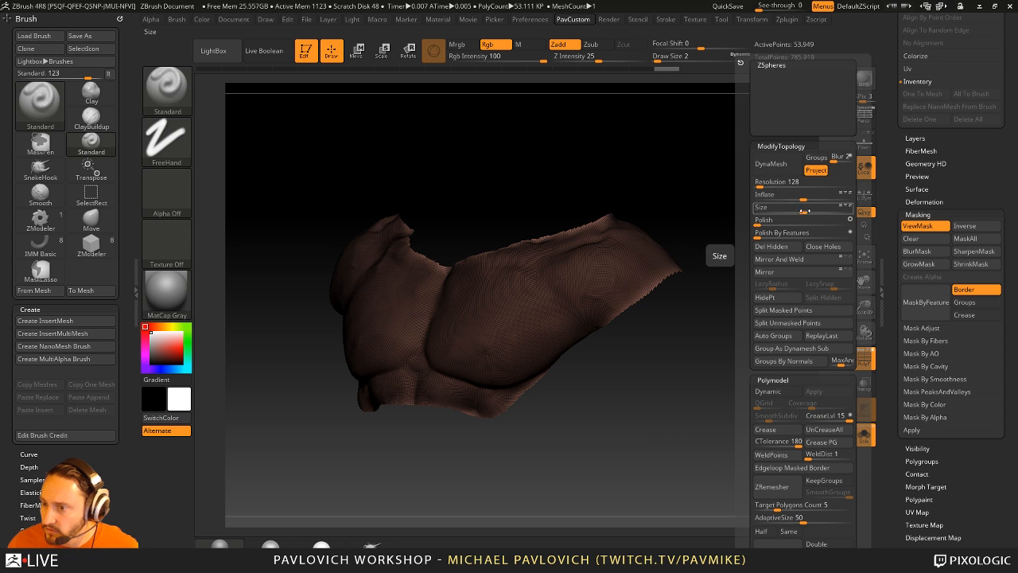
left_click(850, 232)
left_click_drag(783, 234, 789, 235)
key("space")
key("ctrl+h")
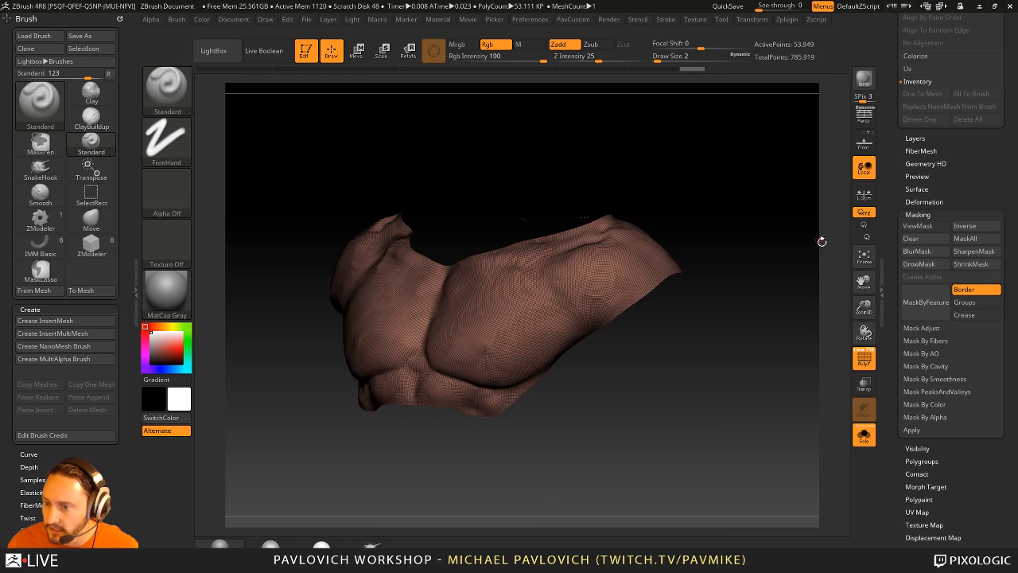
left_click(863, 358)
- Set the draw size to 8 and configure ZRemesher with AdaptiveSize 0 and the Half polygon target
left_click_drag(897, 136, 900, 455)
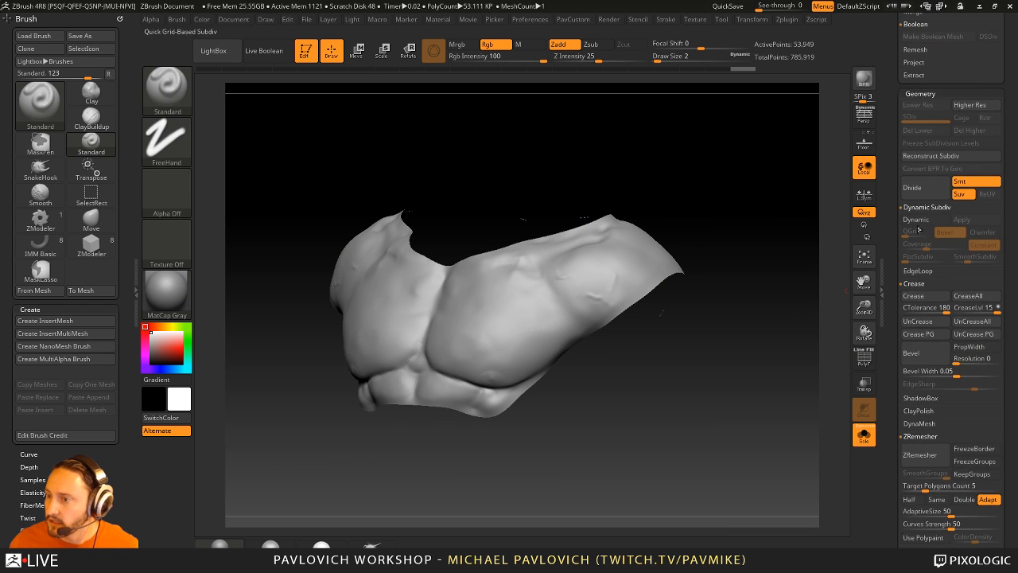
mouse_move(895, 263)
left_mouse_down()
mouse_move(893, 321)
mouse_move(895, 278)
left_mouse_up()
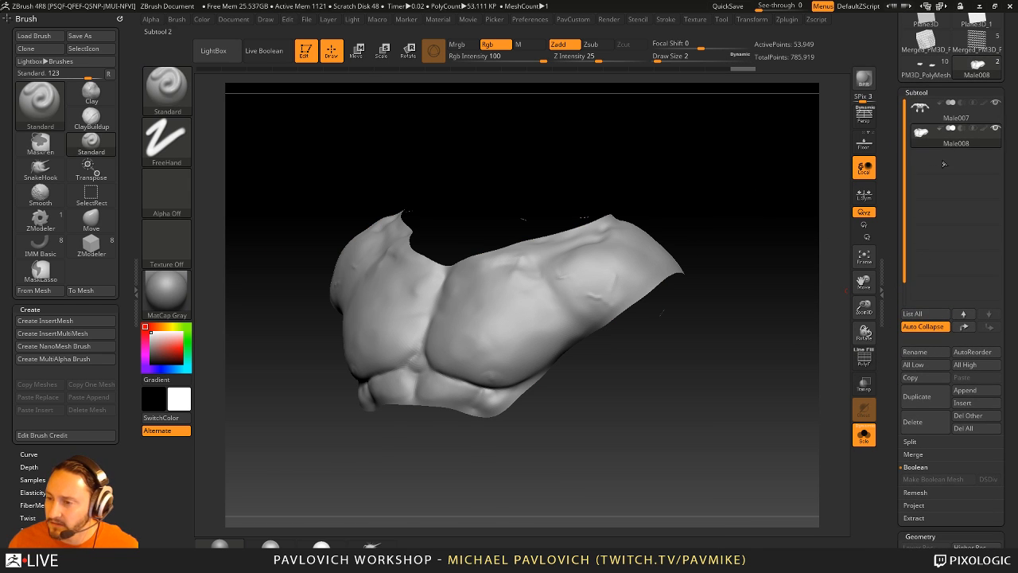
key("s")
mouse_move(780, 230)
left_mouse_down()
mouse_move(800, 233)
mouse_move(772, 234)
left_mouse_up()
key("s")
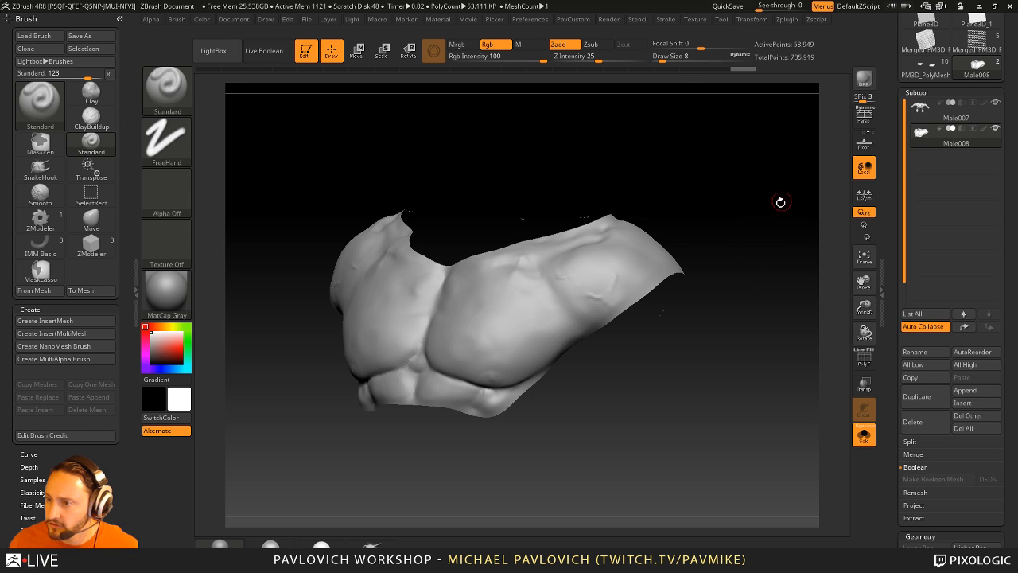
scroll(906, 267, "down", 10)
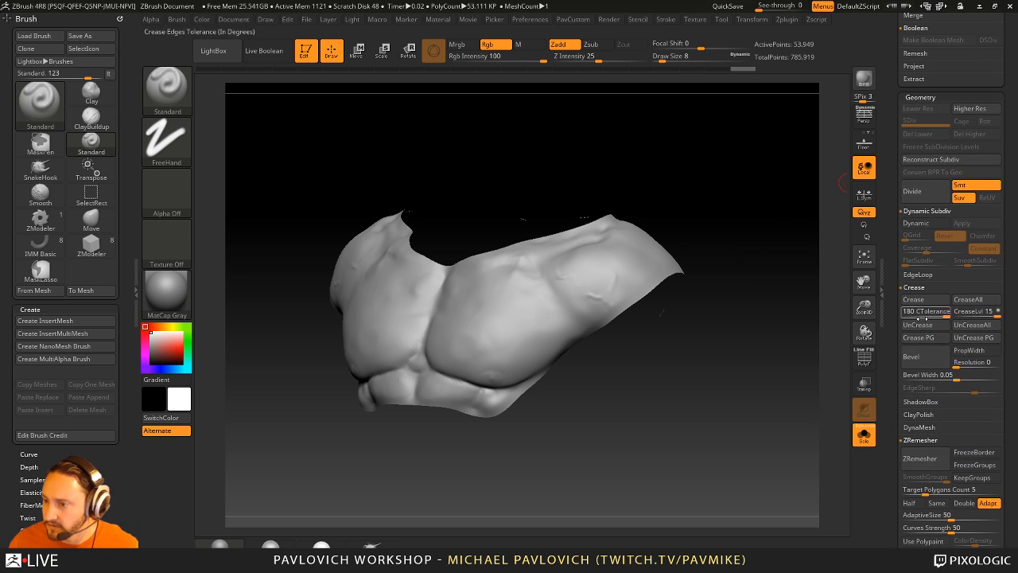
scroll(899, 342, "down", 4)
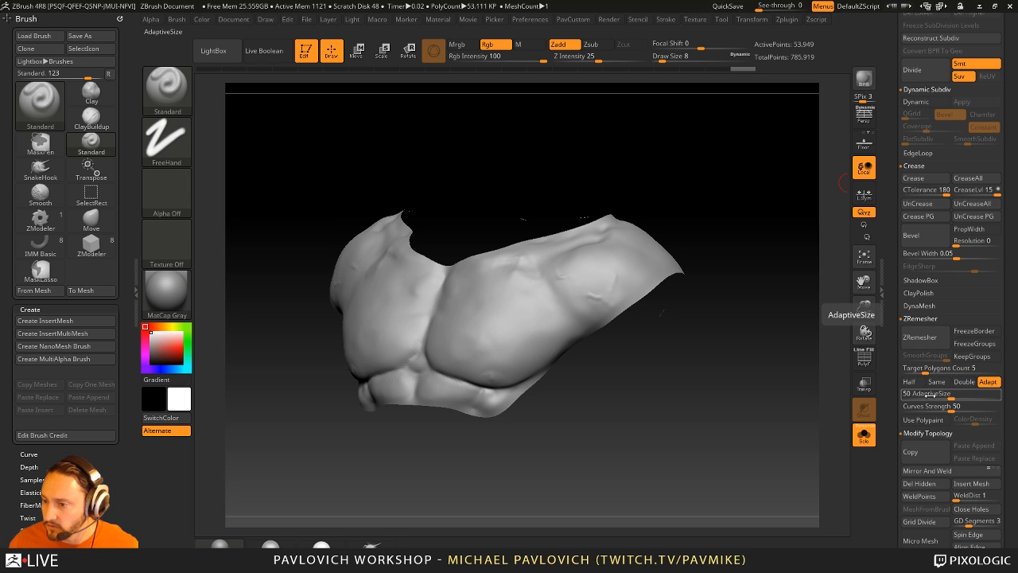
left_click_drag(926, 394, 901, 400)
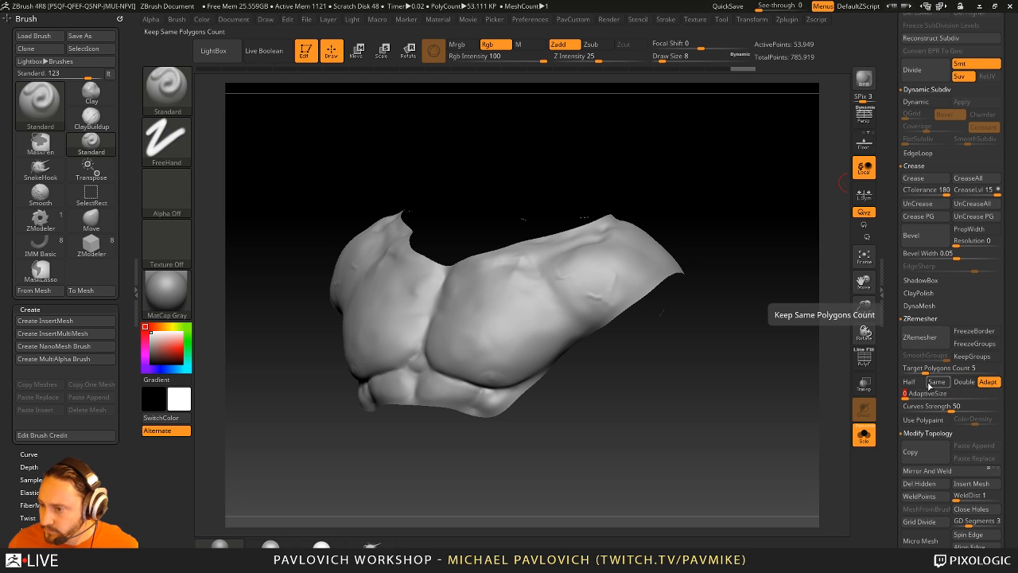
left_click(916, 383)
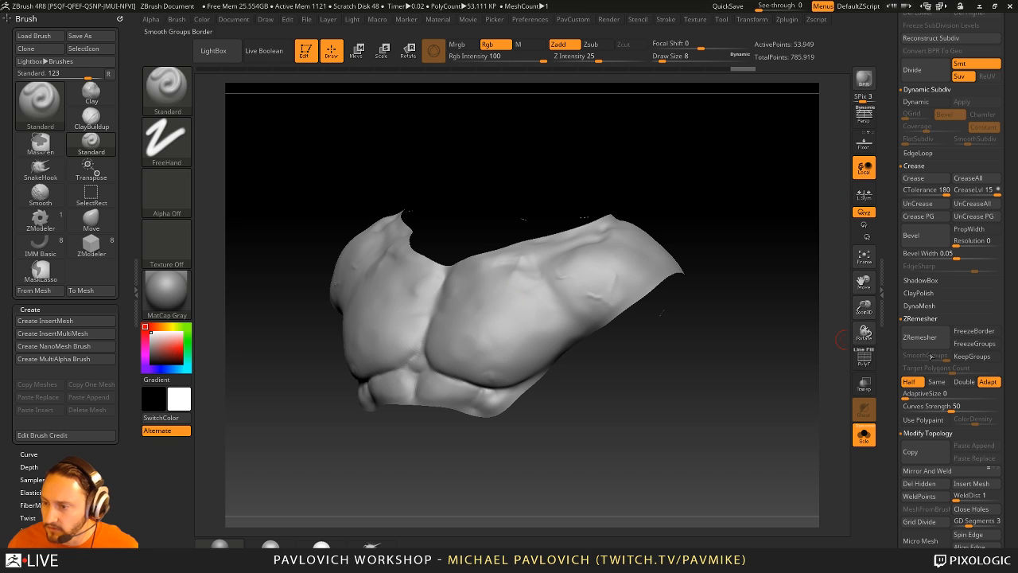
- Run ZRemesher repeatedly on the chest piece to reduce it to a coarse quad mesh
left_click(920, 338)
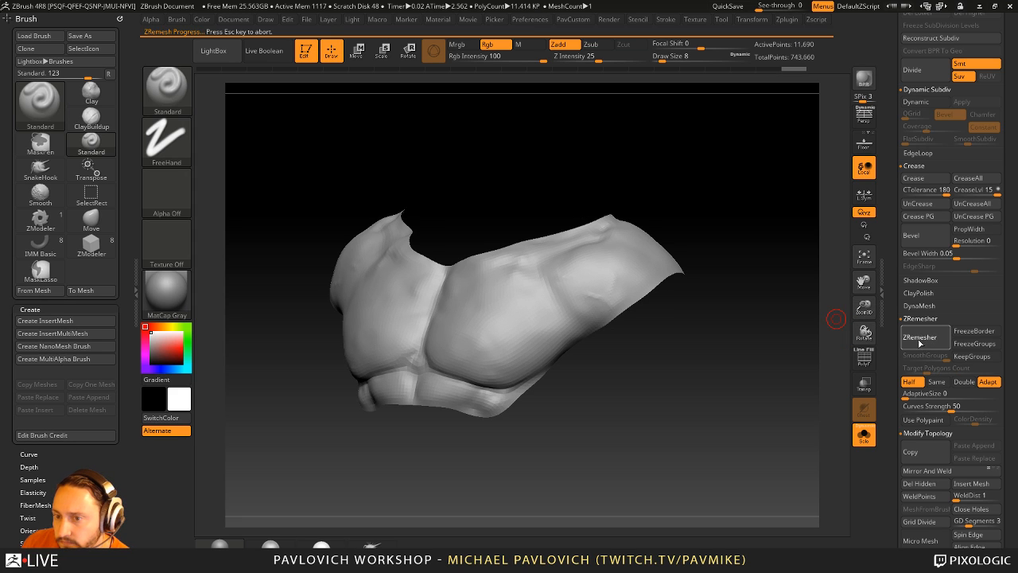
left_click(920, 341)
left_click(920, 341)
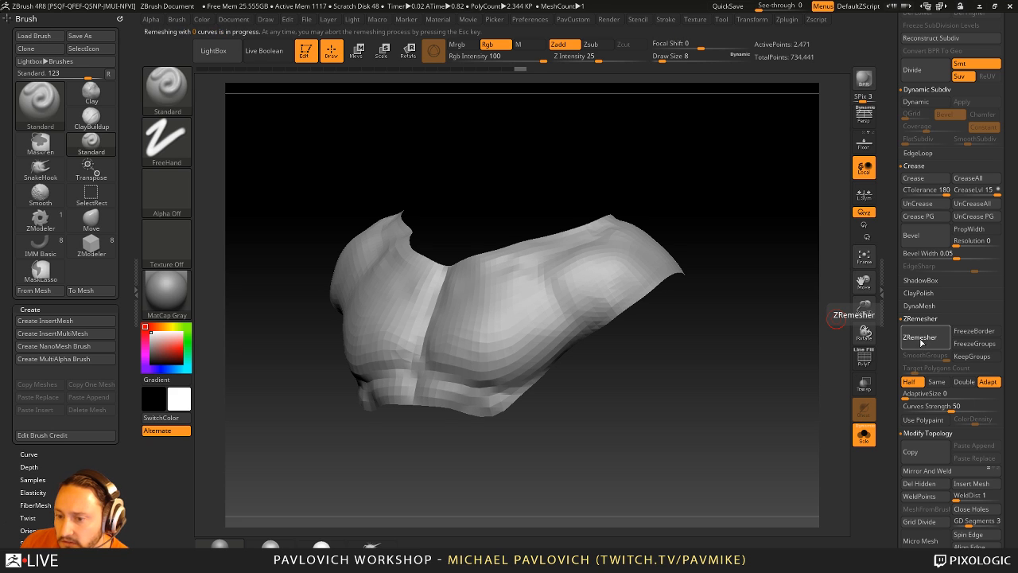
left_click(919, 341)
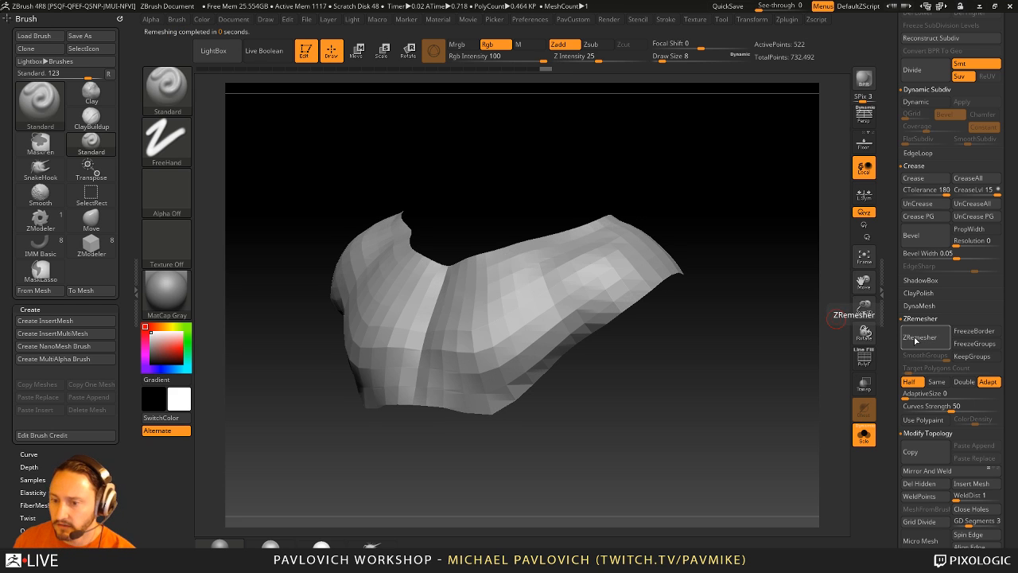
- Display the wireframe on the remeshed chest piece, set the draw size to 6, and examine its edge flow
left_click(864, 357)
mouse_move(768, 352)
left_mouse_down()
mouse_move(639, 407)
mouse_move(694, 437)
mouse_move(739, 428)
mouse_move(723, 346)
mouse_move(766, 329)
mouse_move(759, 318)
left_mouse_up()
key("s")
left_click(743, 316)
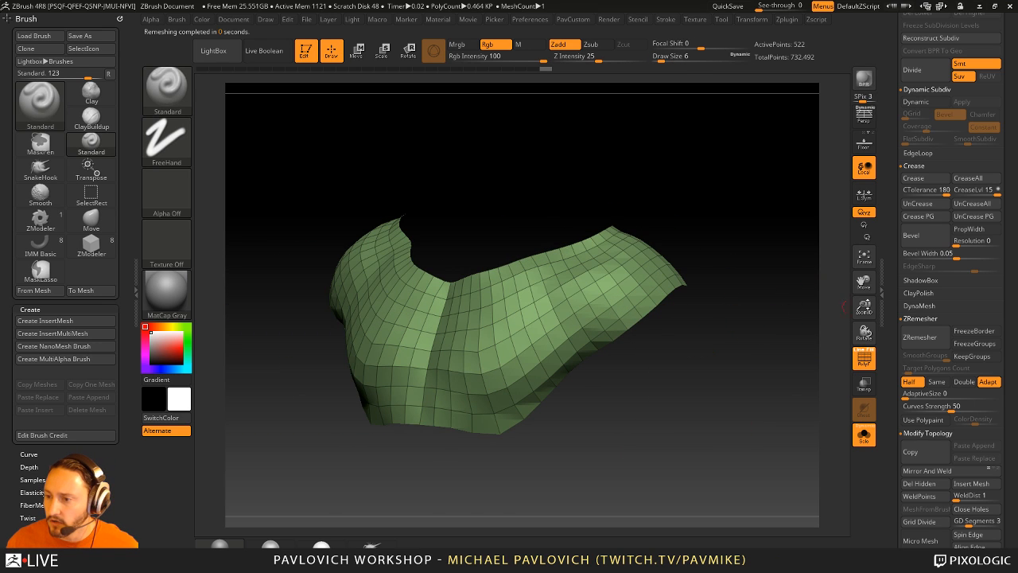
left_click_drag(888, 276, 869, 534)
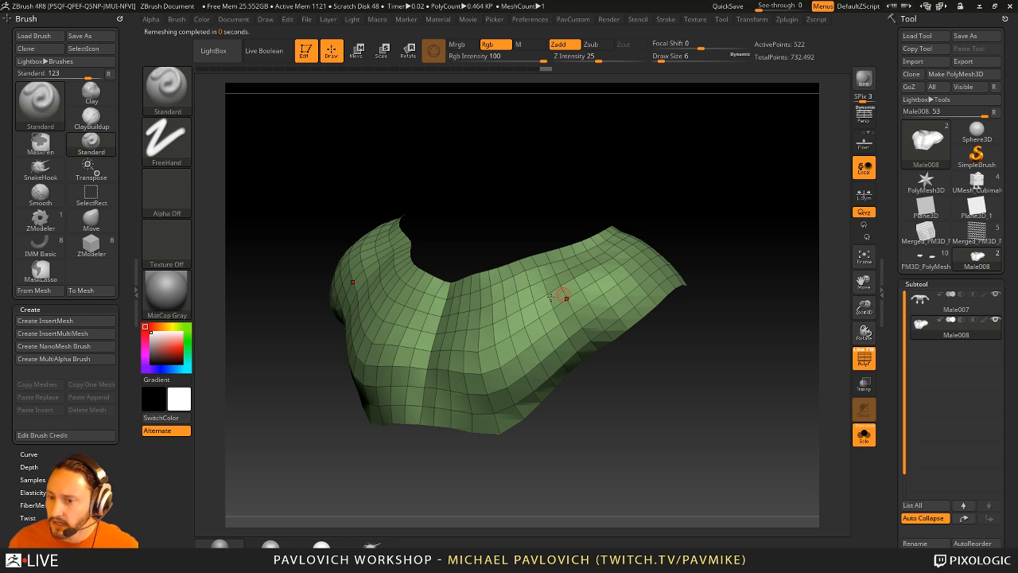
left_click_drag(659, 309, 493, 199, "shift")
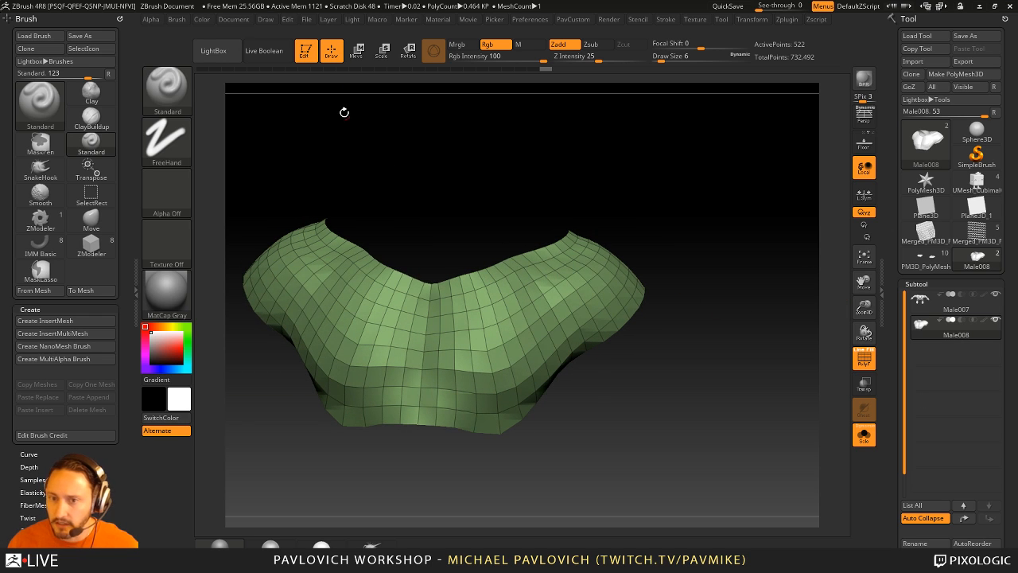
- Clear the canvas and place a PolyMesh3D star on it in edit mode
key("ctrl")
key("ctrl+n")
left_click(977, 153)
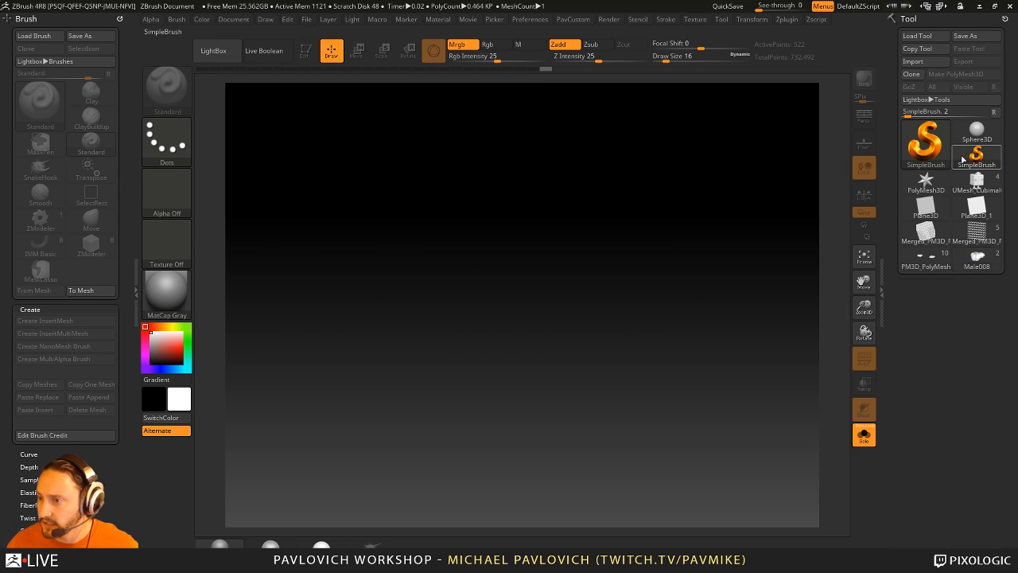
left_click(926, 181)
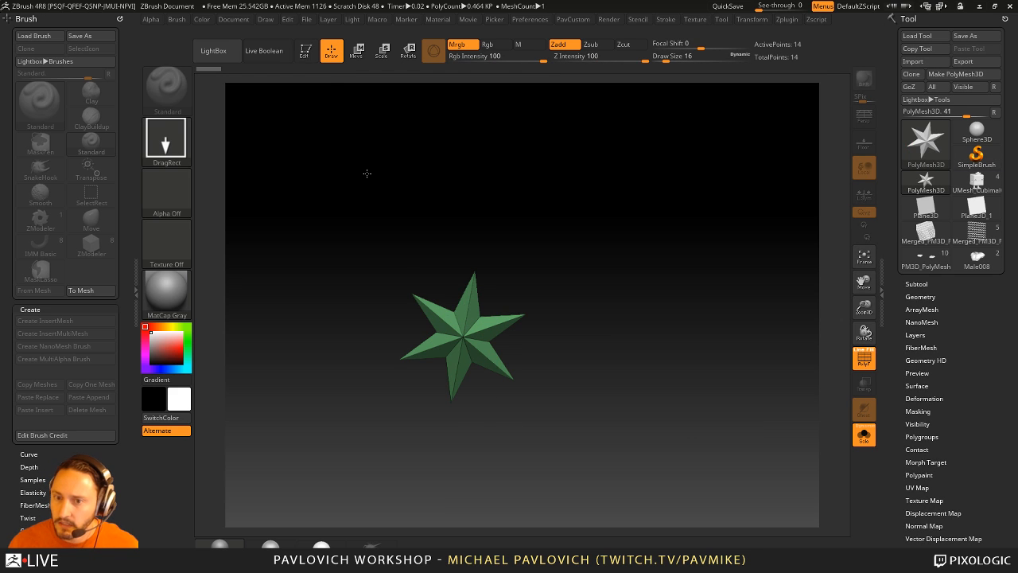
left_click(304, 52)
- Replace the star with a Ring 3D primitive through the transform gizmo in a straight front view
key("w")
left_click_drag(613, 234, 629, 277)
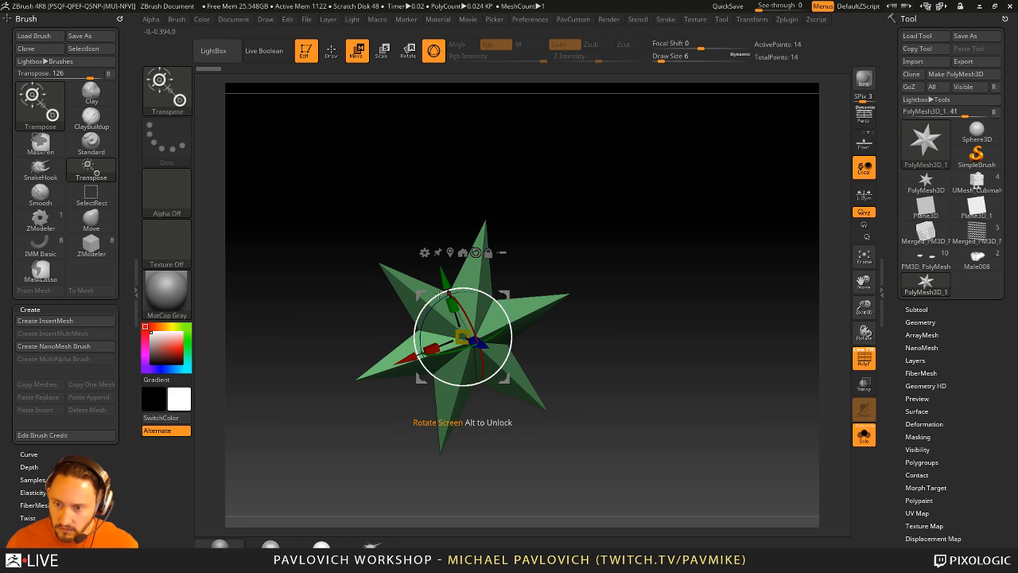
left_click_drag(557, 262, 542, 240, "shift")
left_click(425, 253)
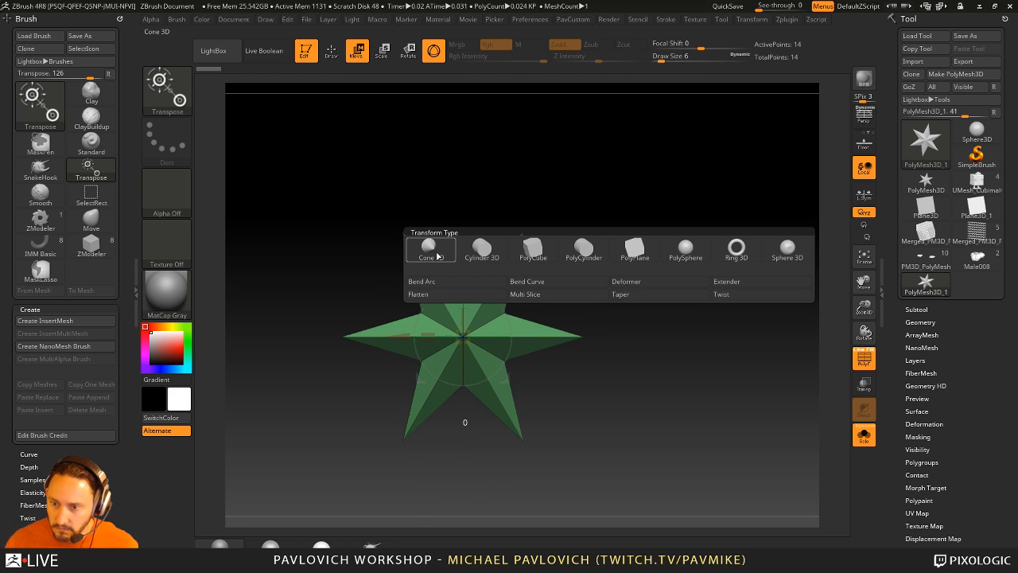
left_click(723, 255)
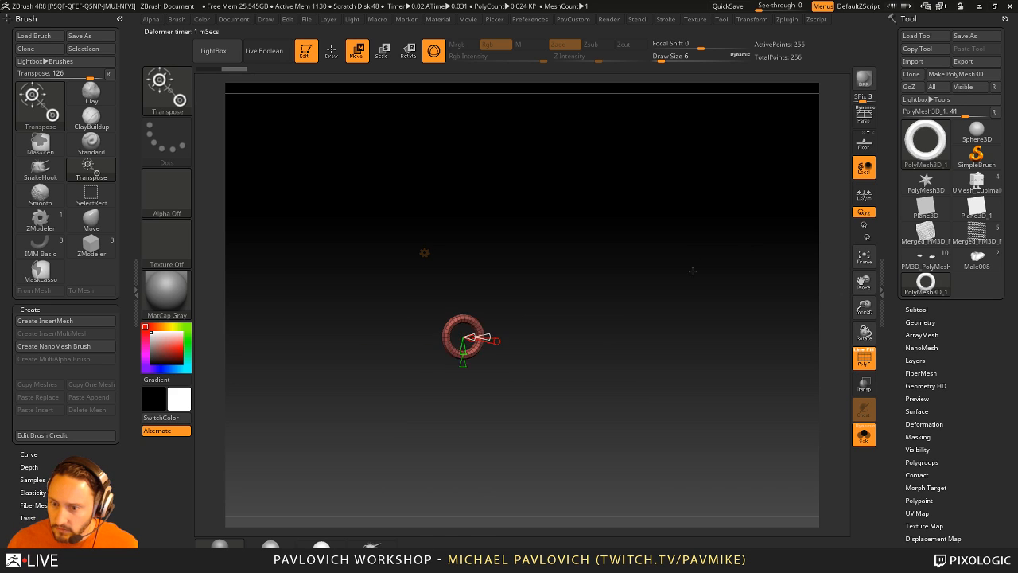
mouse_move(486, 332)
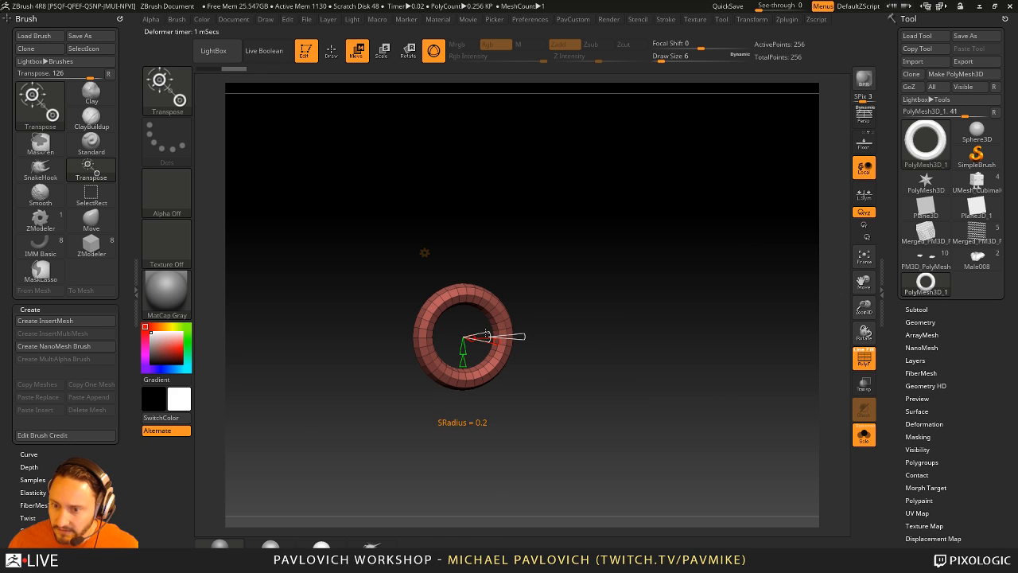
- Thin the Ring 3D primitive's tube and reduce its division counts to make a coarse low-poly ring
left_click_drag(550, 275, 557, 325)
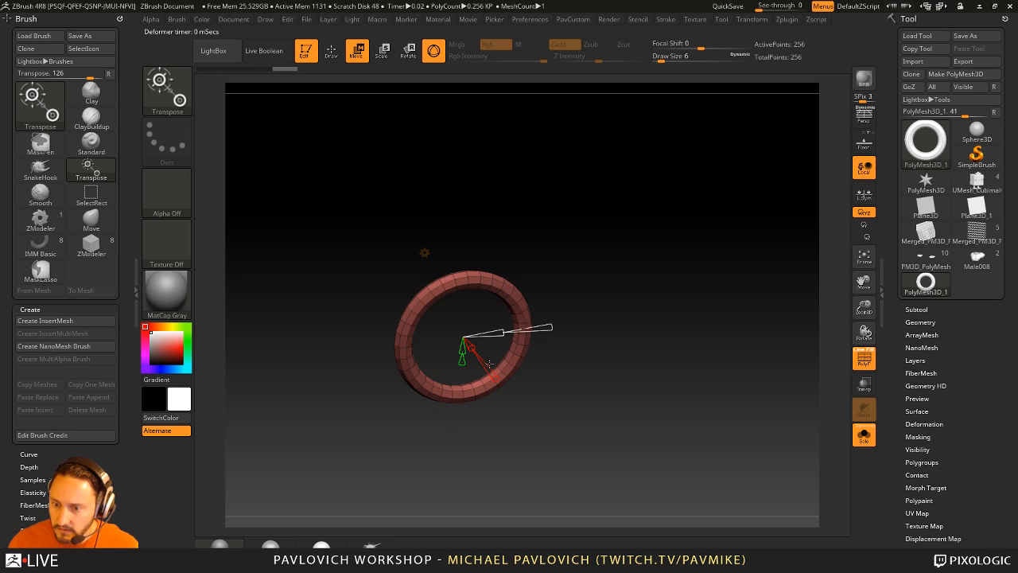
left_click_drag(493, 377, 521, 425)
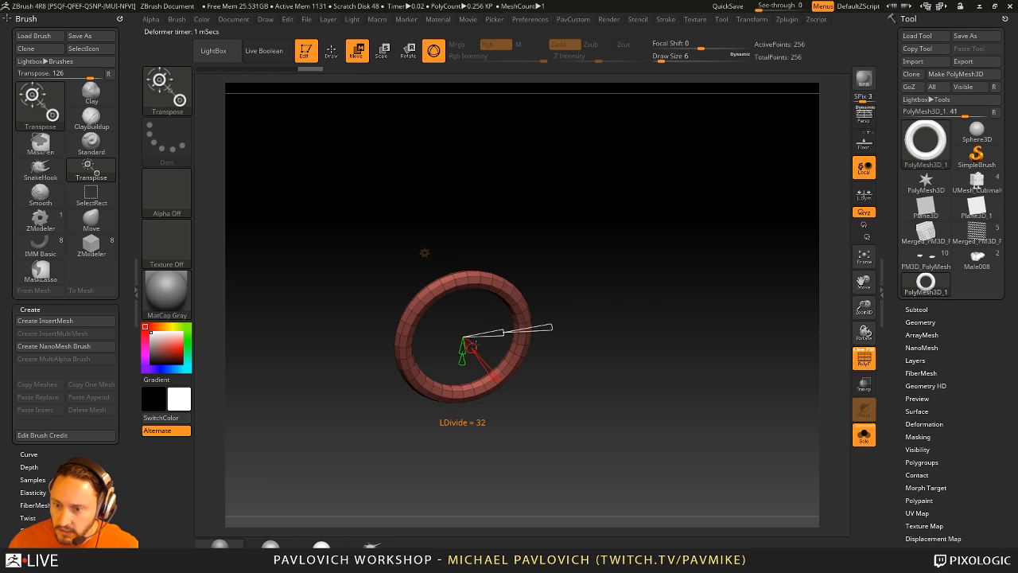
mouse_move(472, 347)
left_mouse_down()
mouse_move(446, 348)
mouse_move(473, 347)
mouse_move(465, 345)
mouse_move(461, 371)
mouse_move(460, 352)
left_mouse_up()
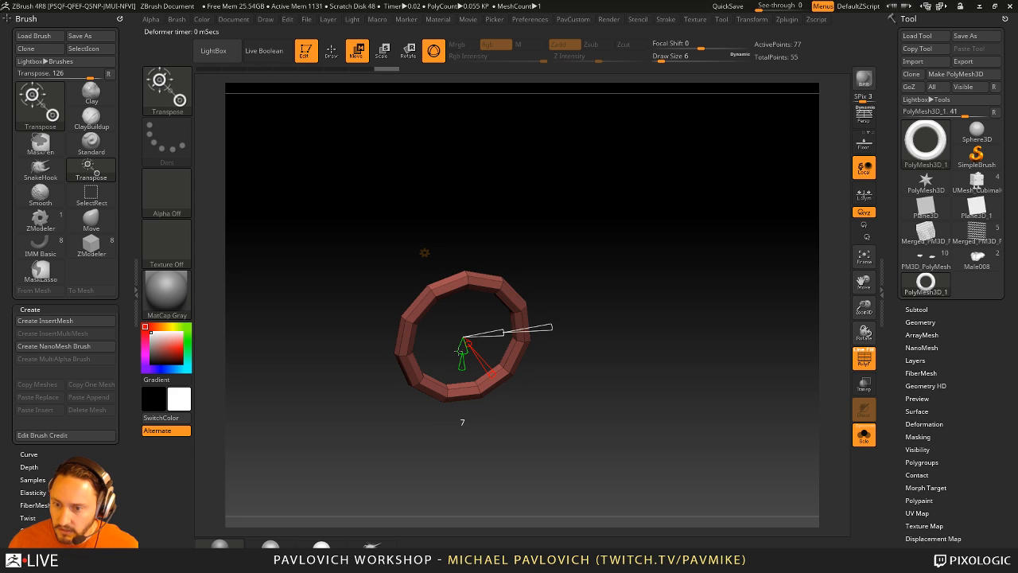
- Switch the ring from its primitive handles to the Gizmo 3D and duplicate it sideways along X in front view
mouse_move(596, 278)
left_mouse_down("shift")
mouse_move(630, 297)
mouse_move(492, 308)
left_mouse_up("shift")
left_click(381, 252)
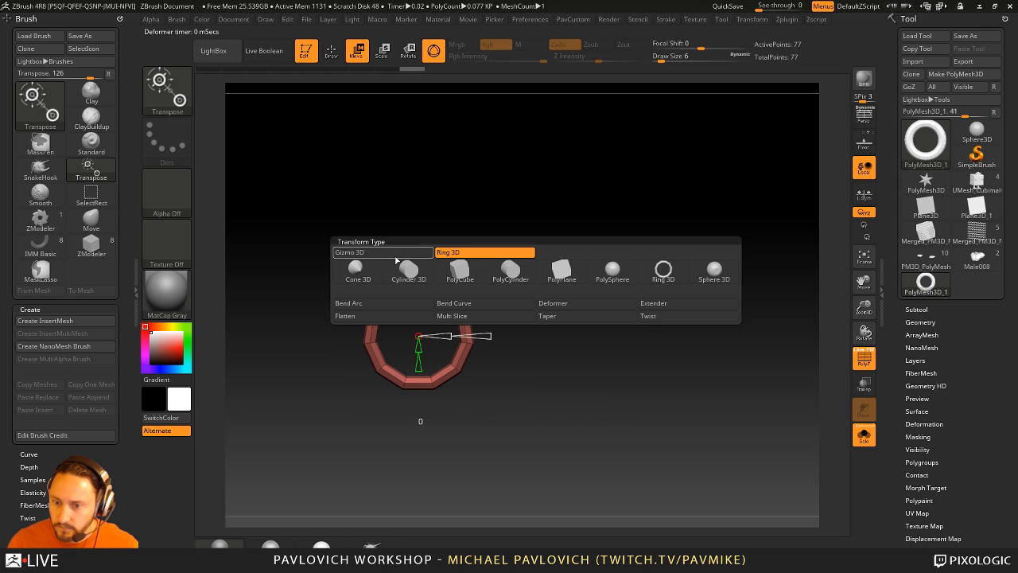
left_click(394, 252)
key("y")
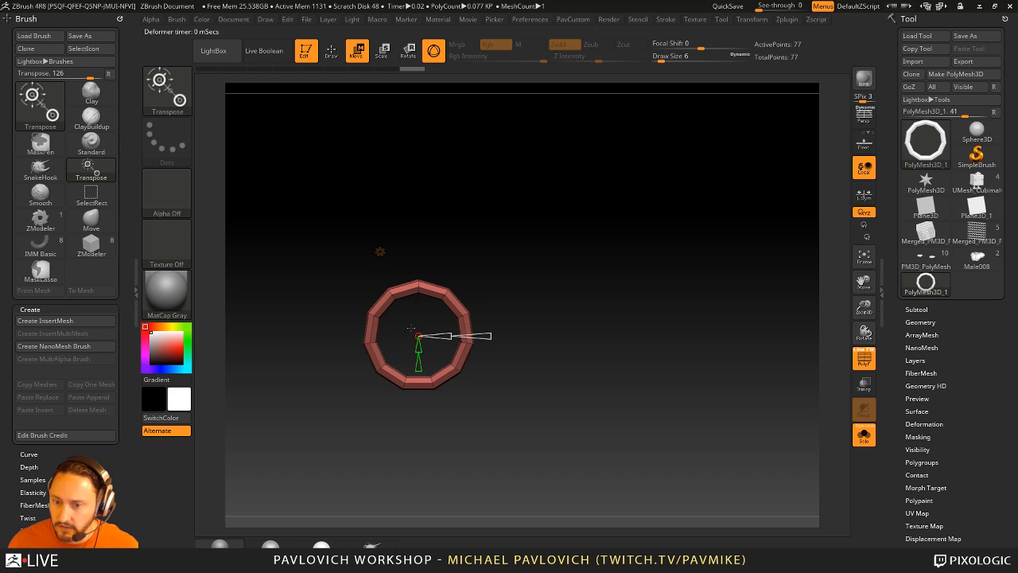
left_click(380, 252)
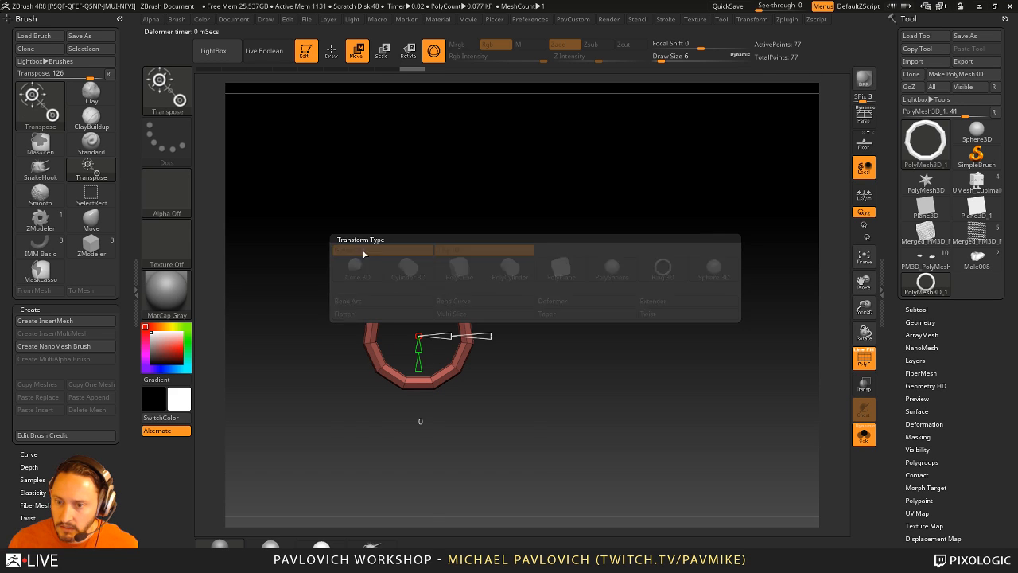
left_click(362, 299)
left_click_drag(357, 334, 506, 334, "ctrl")
left_click_drag(787, 302, 694, 288)
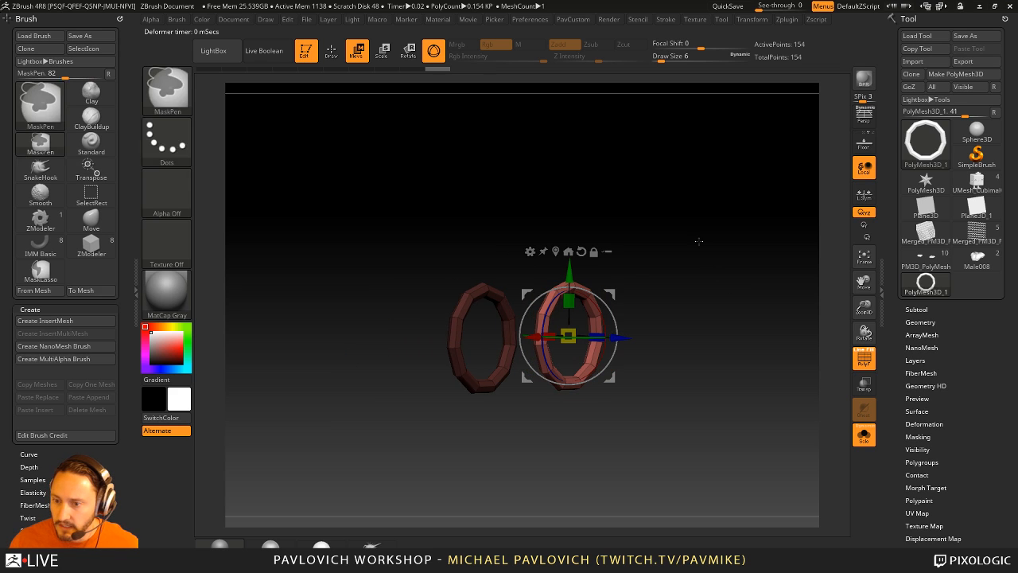
- Try clearing the mask and duplicating both rings downward in the front view, and undo those changes
left_click_drag(700, 241, 720, 275, "ctrl")
left_click_drag(725, 284, 651, 298, "alt")
left_click_drag(640, 300, 522, 308, "shift")
left_click_drag(581, 303, 652, 299, "shift")
left_click_drag(646, 257, 691, 239, "alt")
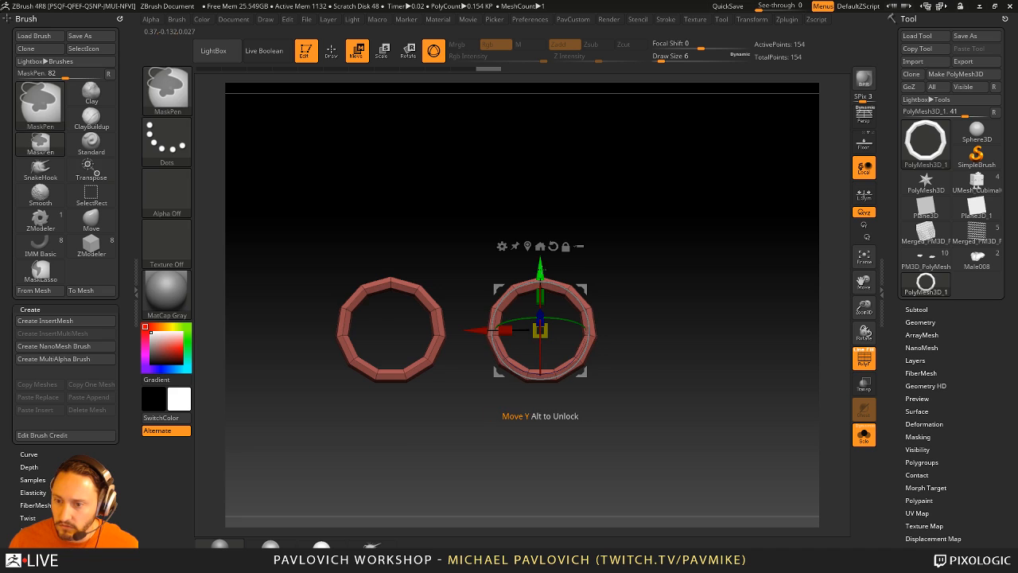
left_click_drag(541, 271, 541, 320, "ctrl")
left_click_drag(479, 378, 406, 371)
left_click_drag(684, 293, 697, 288, "alt")
key("ctrl+z")
key("ctrl+z")
key("ctrl+z")
key("ctrl+z")
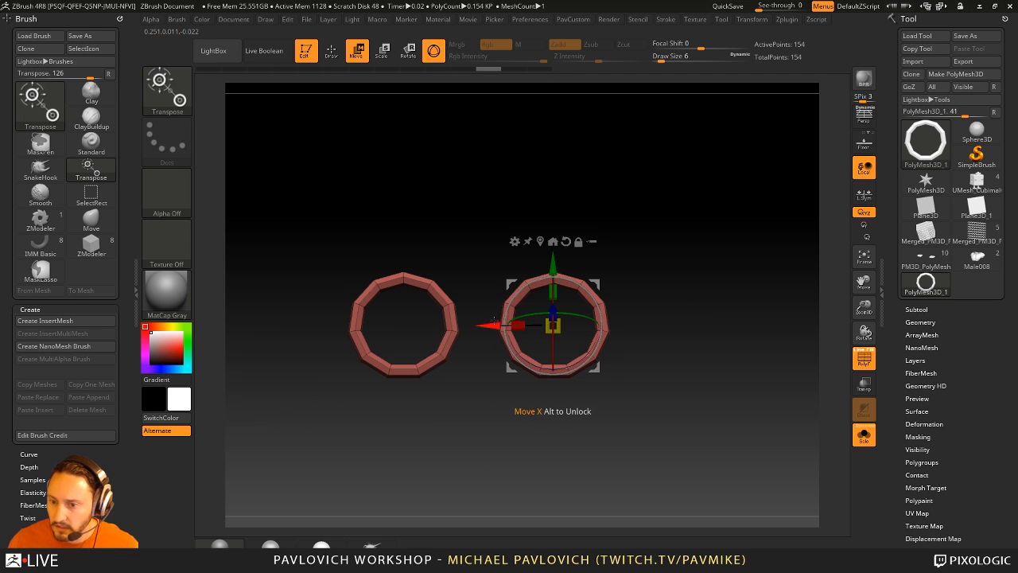
- Move the duplicated ring closer to the original along X and clear the mask
left_click(488, 325, "ctrl")
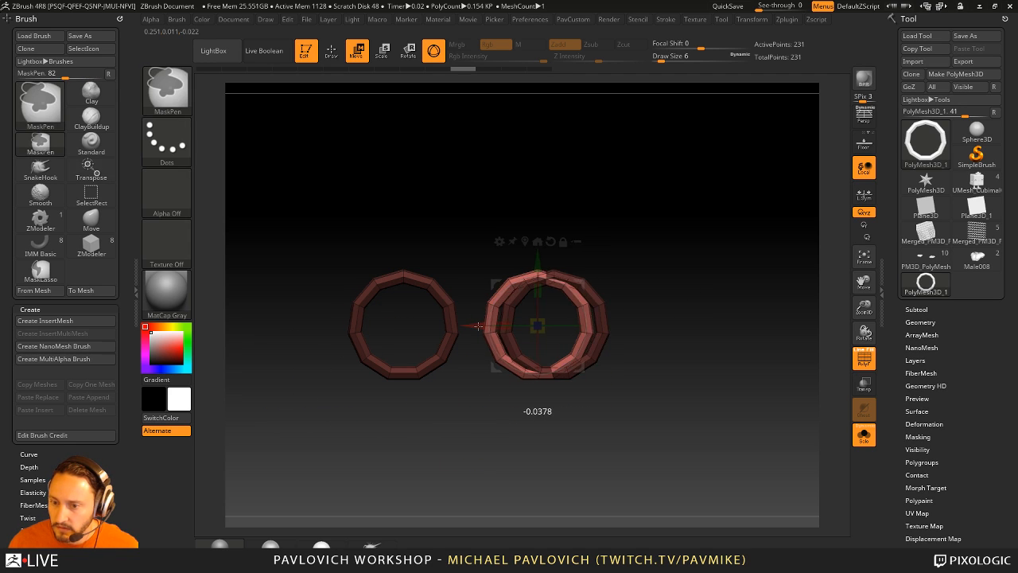
left_click_drag(489, 325, 473, 325)
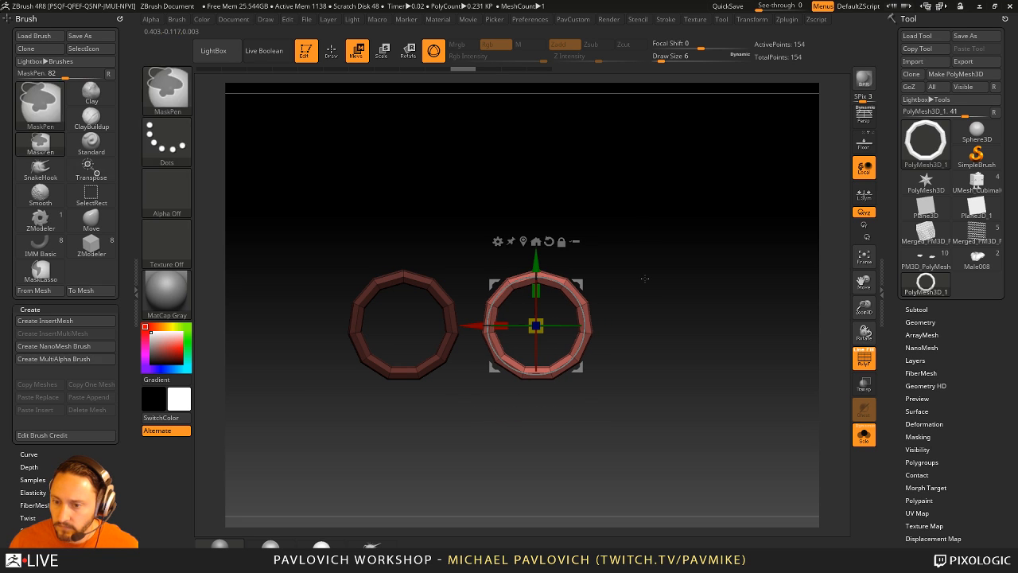
left_click_drag(645, 277, 658, 290, "ctrl")
- Duplicate the pair of rings downward and offset the copies sideways so they sit staggered below the upper pair
left_click_drag(536, 262, 535, 304, "ctrl")
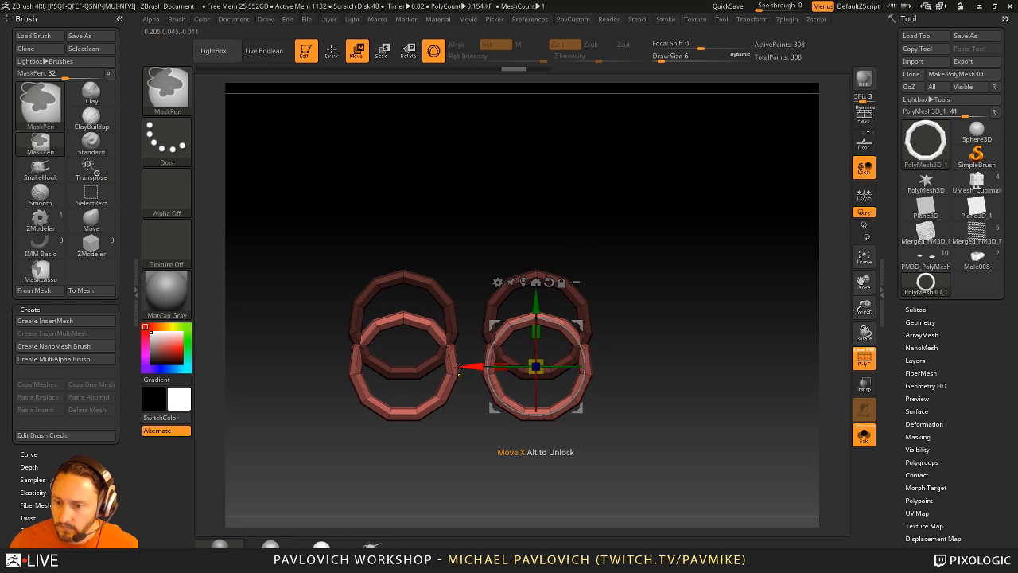
left_click_drag(472, 366, 414, 366)
key("q")
left_click_drag(659, 268, 690, 266)
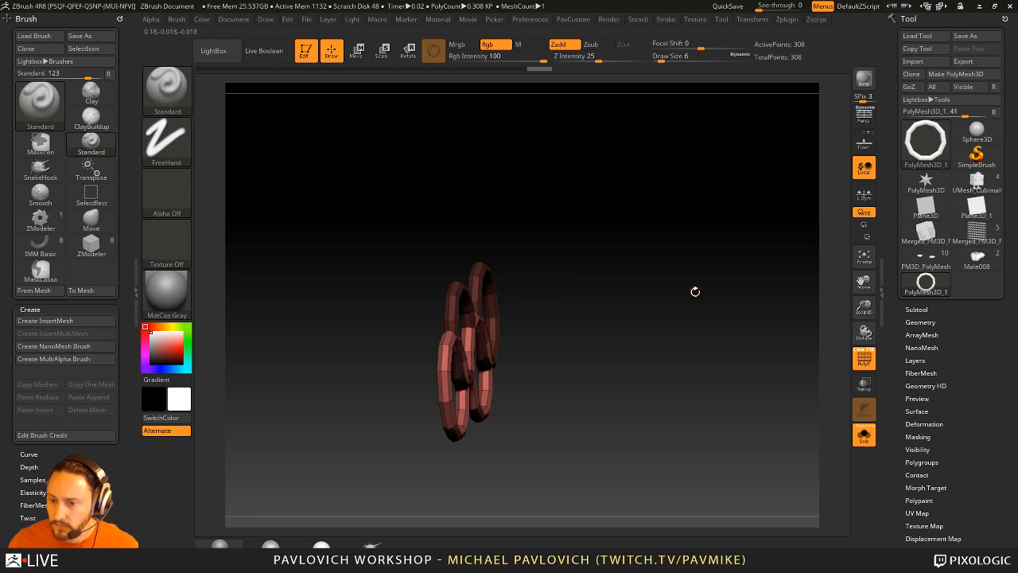
- Tilt the lower pair of rings in side view and reset the gizmo's orientation
key("w")
left_click_drag(485, 324, 492, 328)
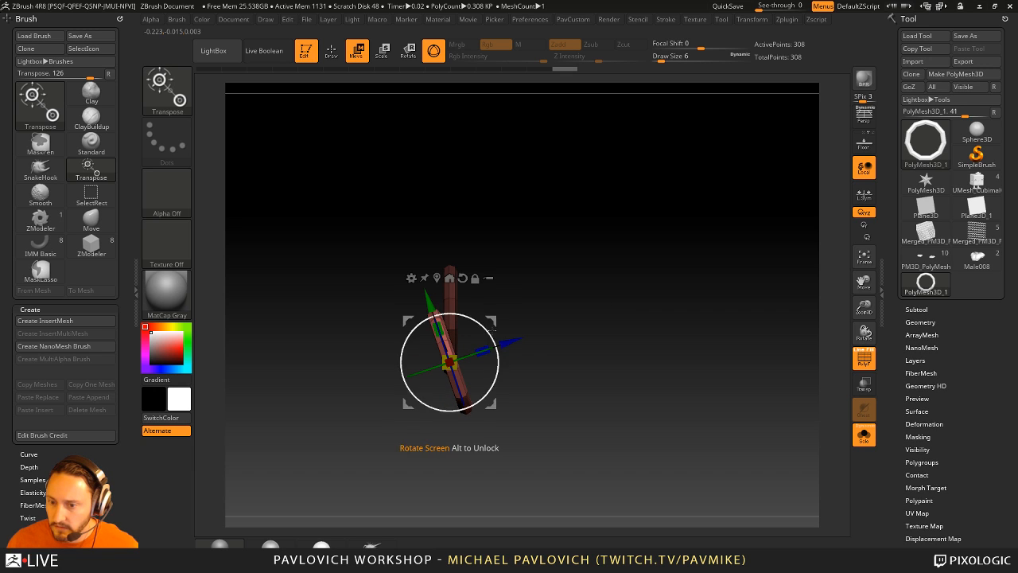
left_click(463, 277, "alt")
- Shift the tilted lower pair in depth until it interlocks with the upper rings, and clear the mask
left_click_drag(511, 360, 526, 360)
left_click_drag(639, 318, 624, 310, "shift")
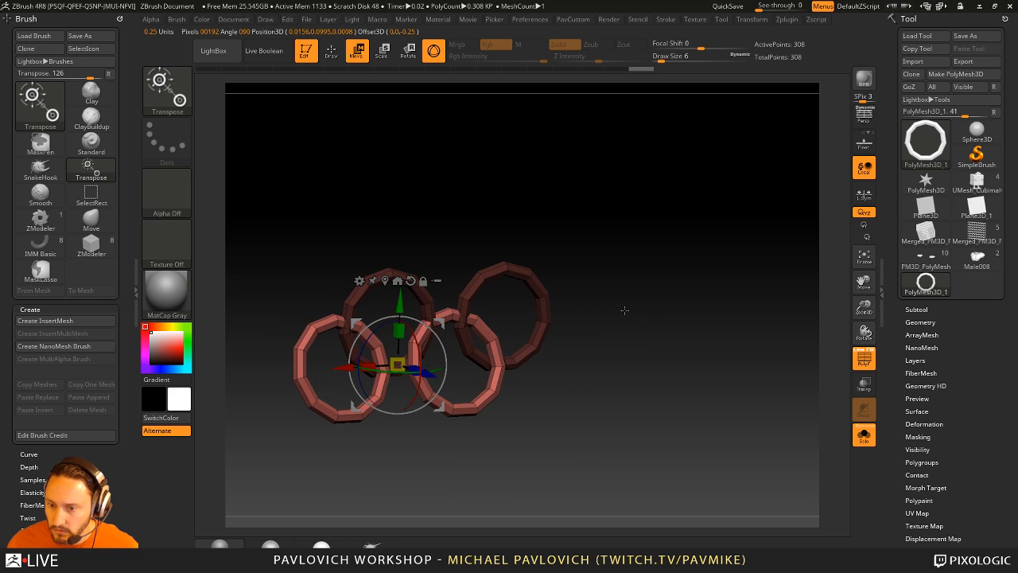
left_click_drag(427, 374, 421, 371)
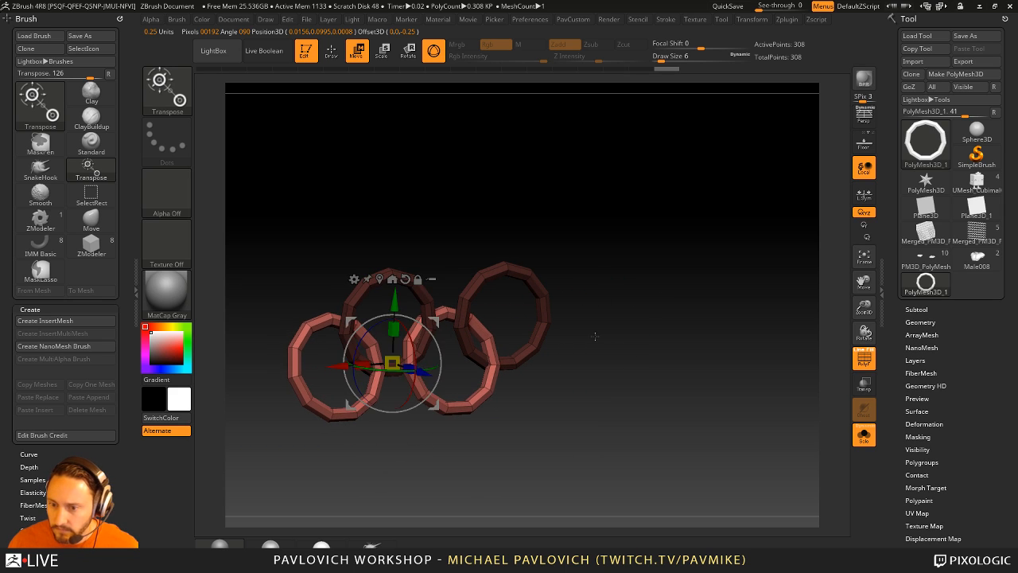
left_click_drag(595, 337, 504, 330, "shift")
left_click_drag(454, 362, 460, 362)
key("q")
mouse_move(556, 334)
left_mouse_down()
mouse_move(639, 281)
mouse_move(690, 284)
mouse_move(734, 245)
mouse_move(728, 275)
left_mouse_up()
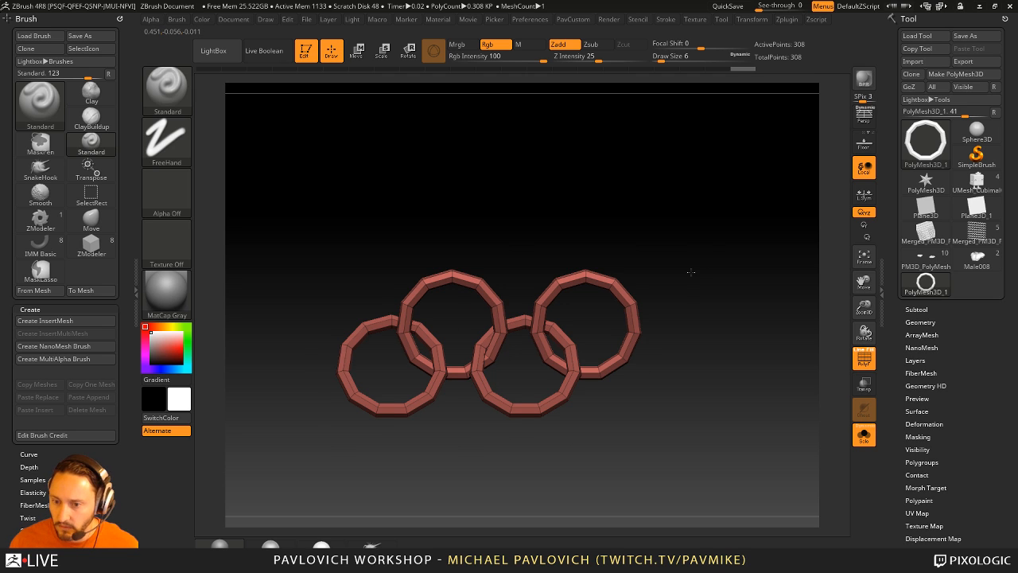
left_click_drag(691, 272, 661, 292, "alt")
- Browse LightBox's brush library, looking through the Insert-IMM folder and the Ram and Slice folders, and hide it
key("comma")
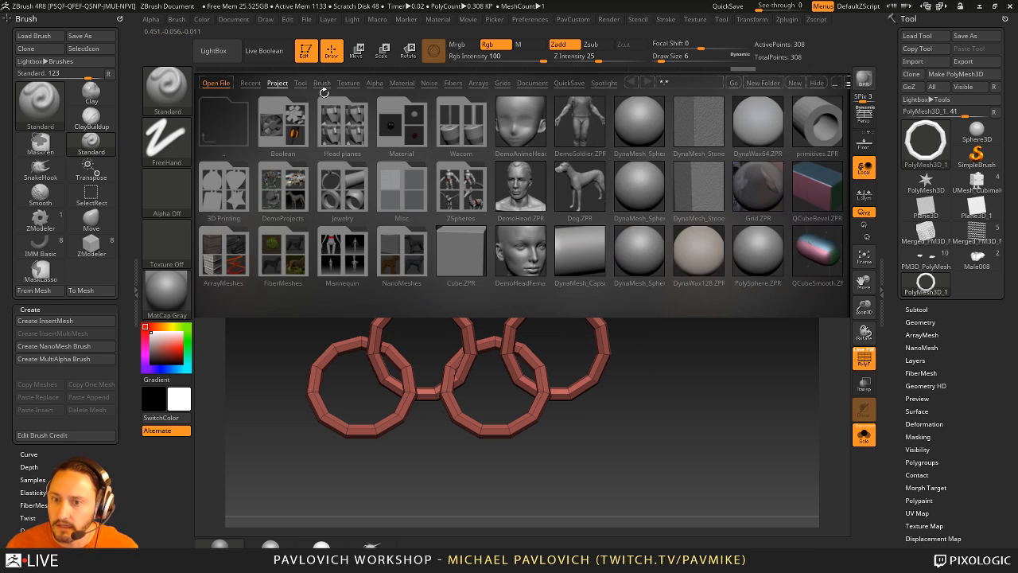
left_click(321, 83)
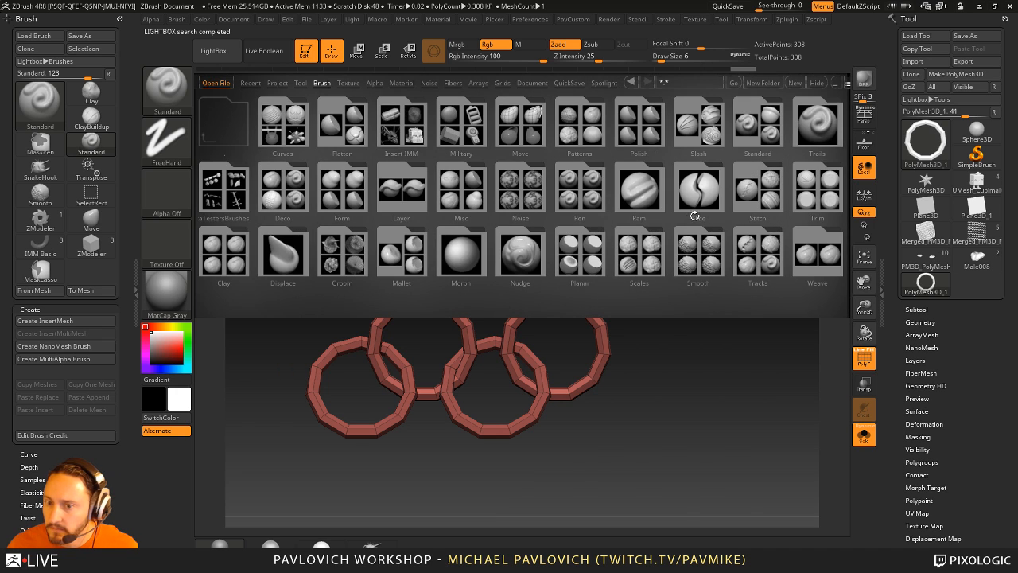
left_click(414, 133)
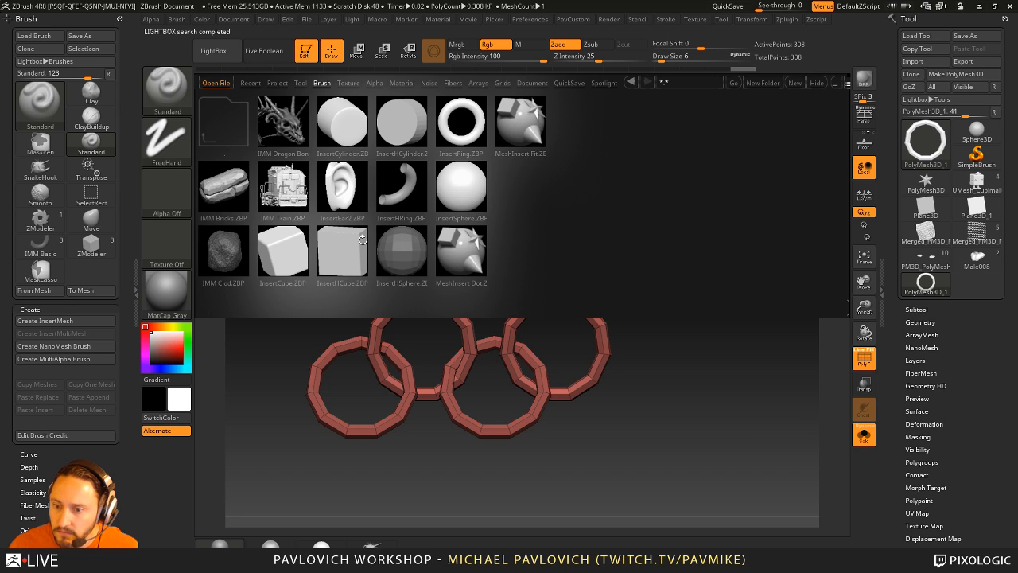
left_click(325, 82)
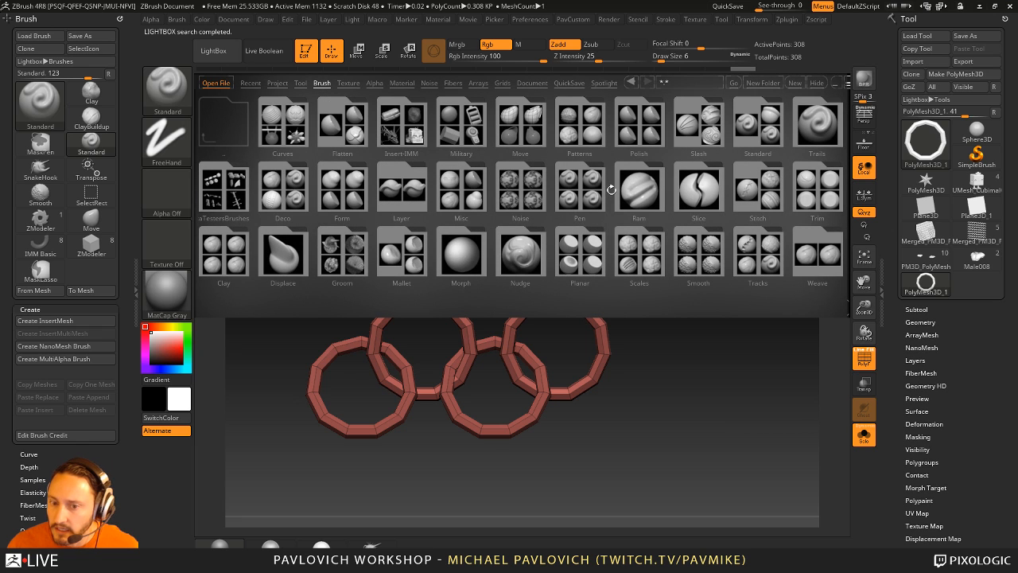
left_click(628, 189)
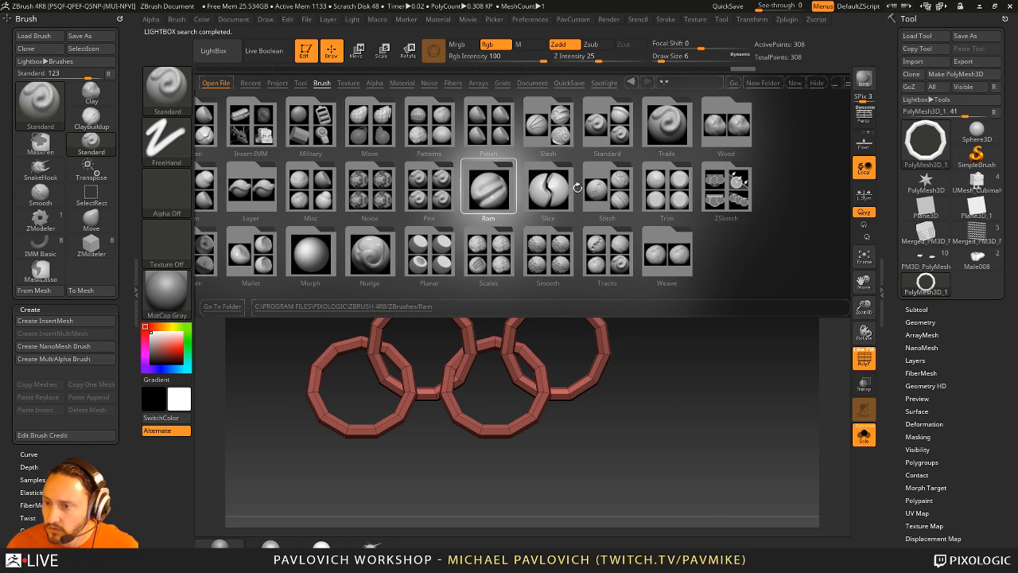
left_click(559, 190)
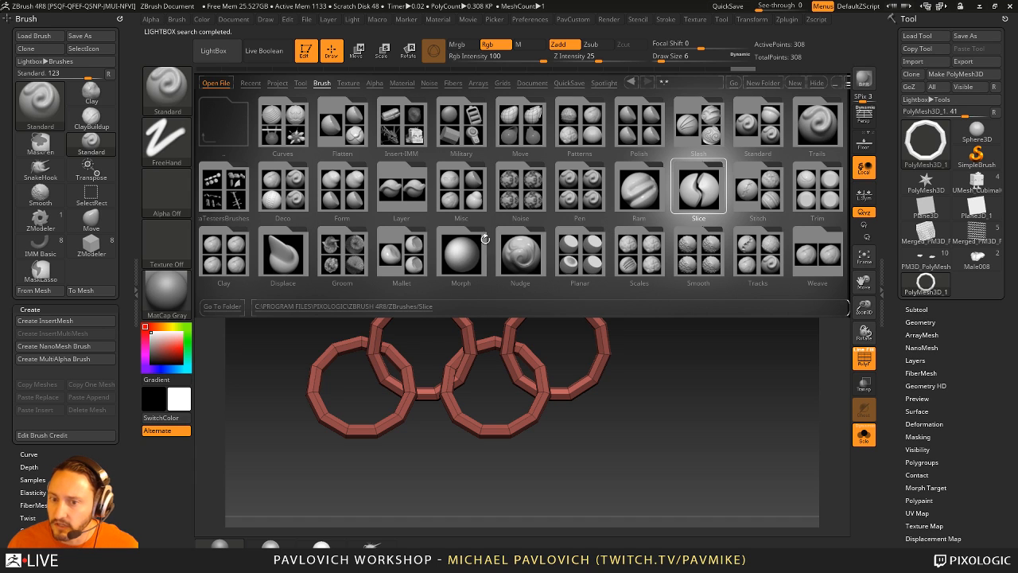
left_click(824, 83)
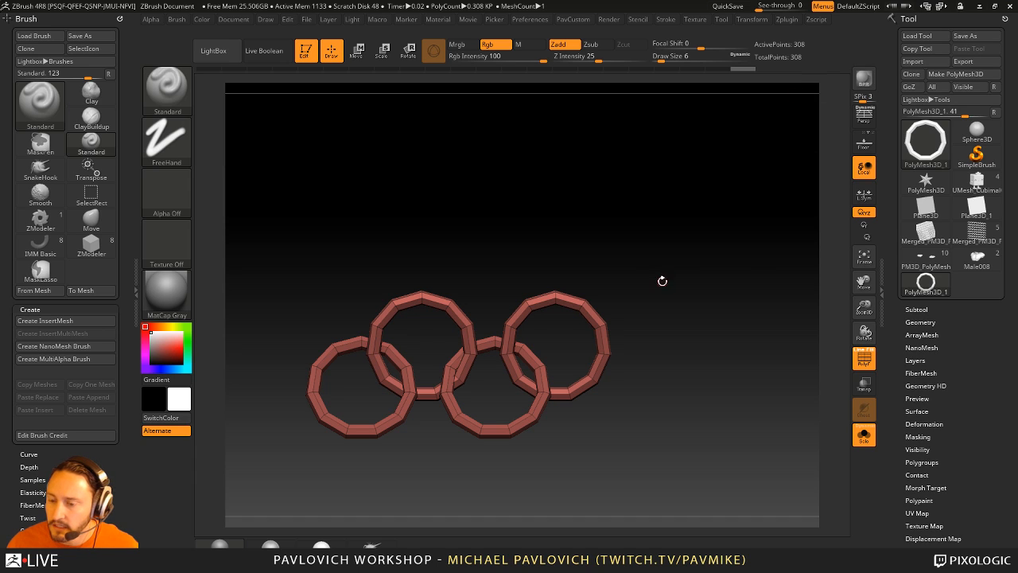
- Set the draw size to 17 with the linked rings framed in the front view
key("s")
left_click_drag(679, 279, 664, 279)
left_click_drag(677, 317, 668, 237, "alt")
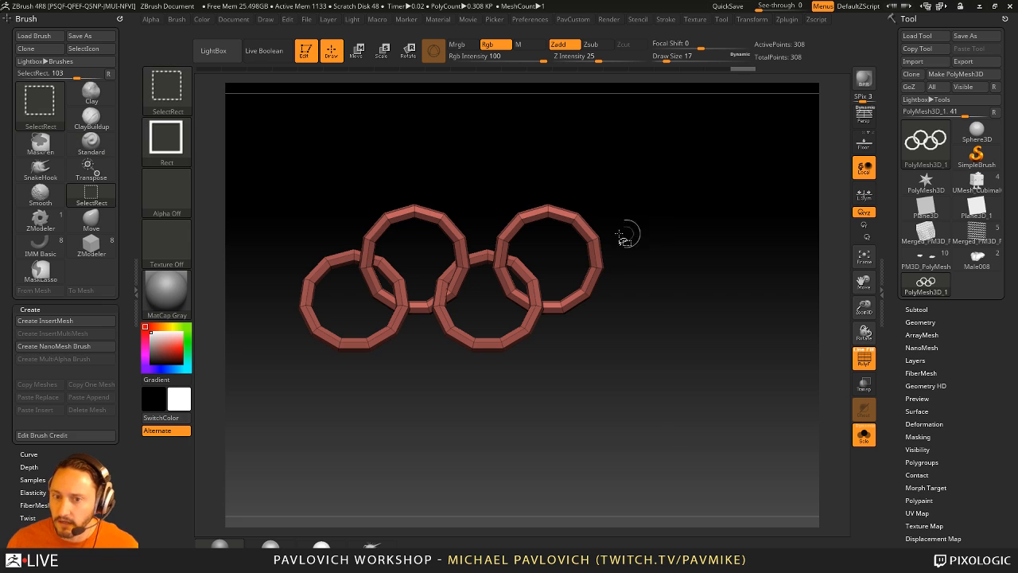
- Try isolating the two upper rings by growing visibility from their top segments, mask them, and show all rings again
mouse_move(358, 154)
left_mouse_down("ctrl+shift")
mouse_move(586, 207)
mouse_move(616, 225)
left_mouse_up("ctrl+shift")
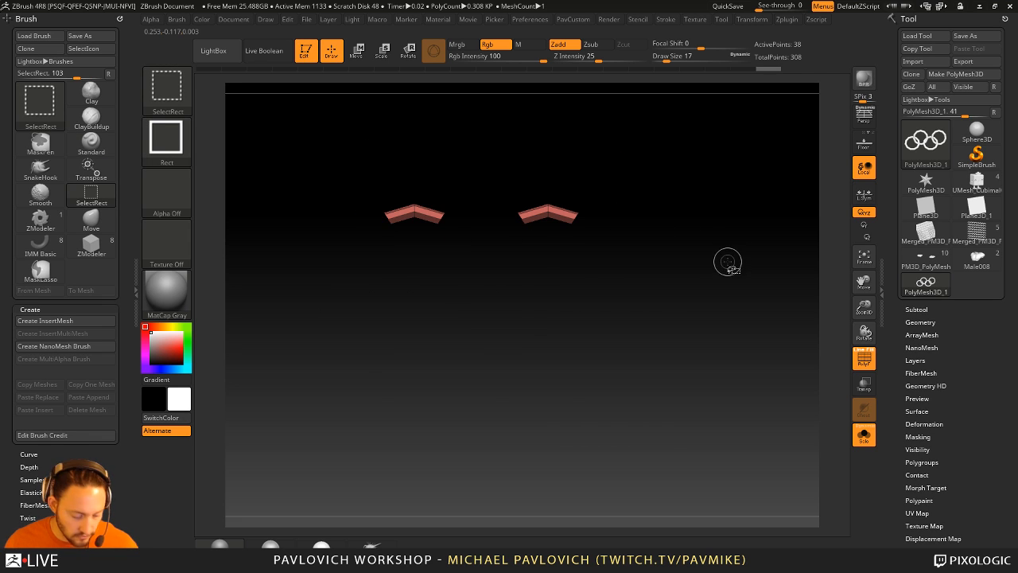
key("ctrl+shift+a")
left_click(732, 266, "ctrl")
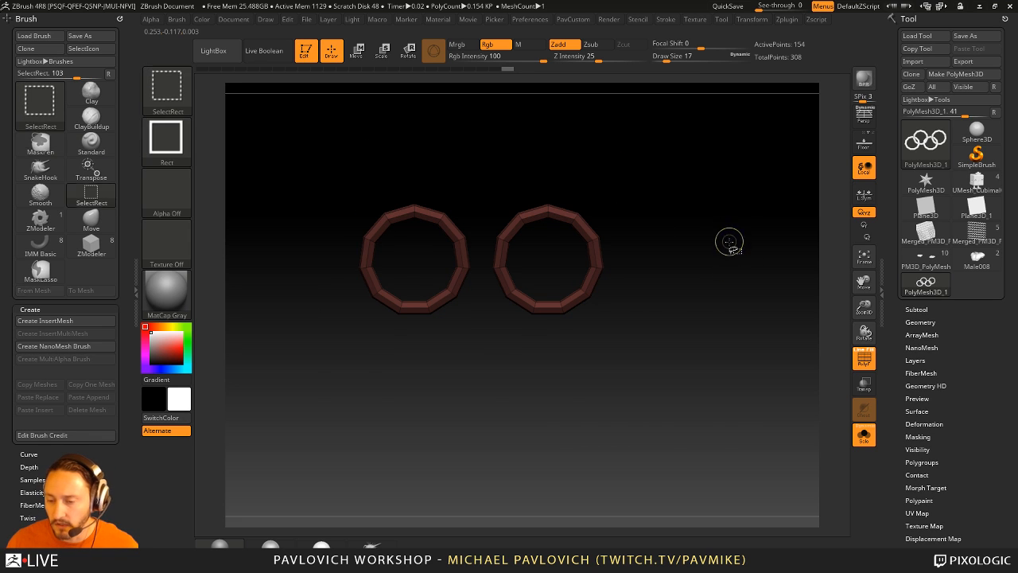
left_click(730, 243, "ctrl+shift")
left_click(739, 249, "ctrl")
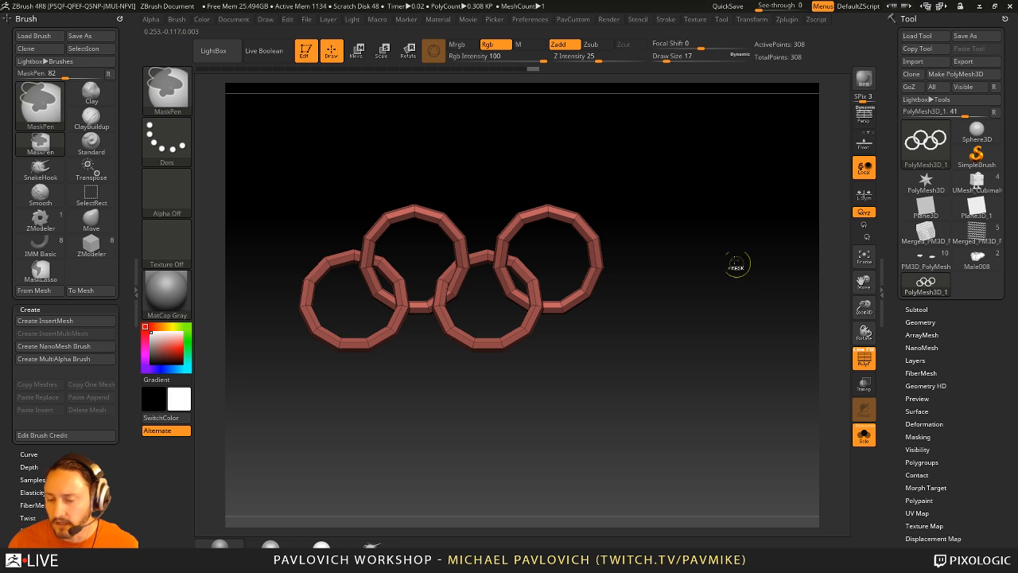
- Isolate and mask the two upper rings, unhide everything, and invert the mask to protect the lower pair
left_click_drag(358, 170, 613, 220, "ctrl+shift")
key("ctrl+shift+a")
left_click(714, 266, "ctrl")
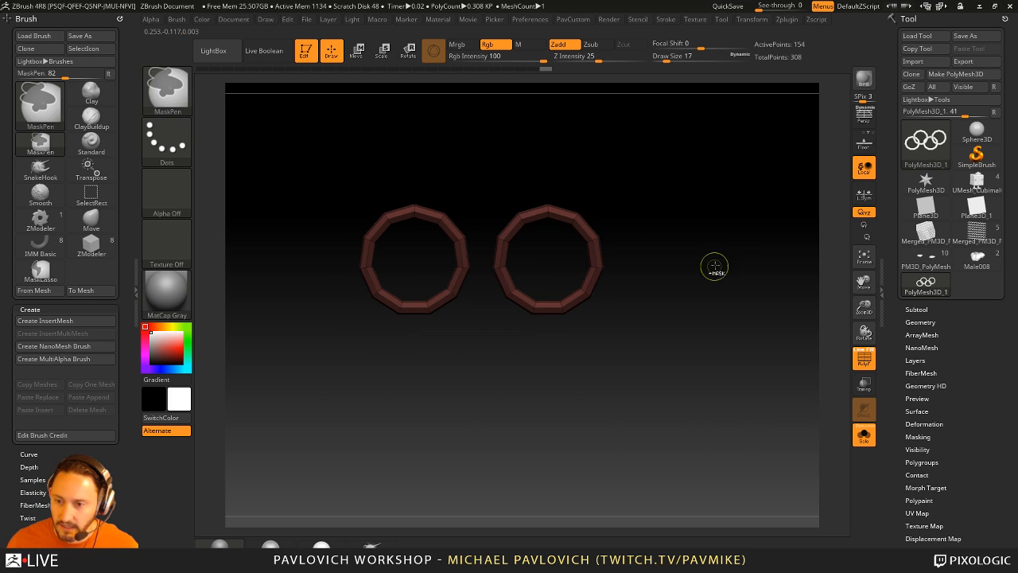
left_click(727, 250, "ctrl+shift")
left_click(736, 298, "ctrl")
- Duplicate the unmasked upper pair of rings downward to form a third row below the tilted pair
key("w")
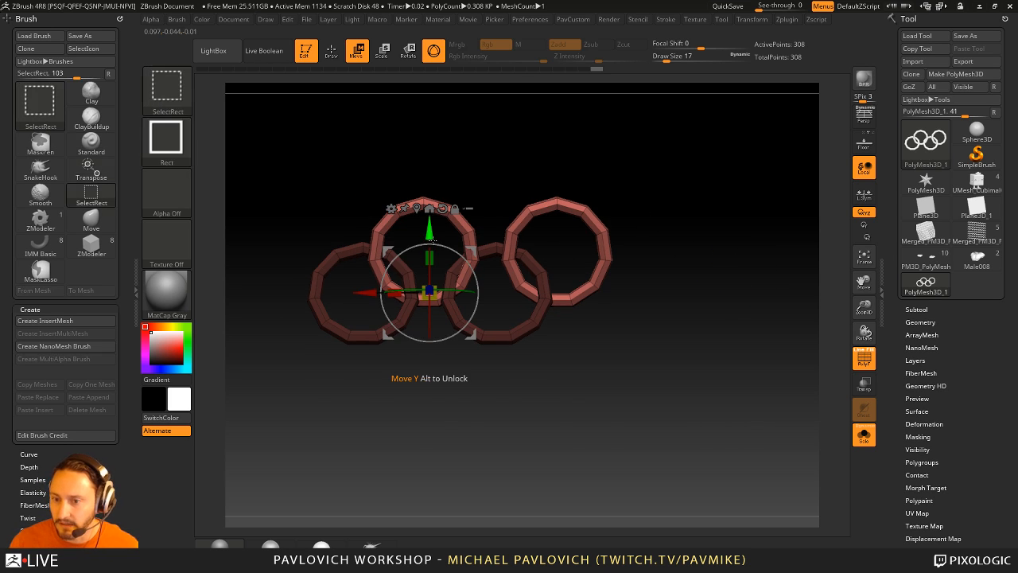
left_click_drag(431, 240, 433, 342, "ctrl")
left_click_drag(620, 289, 647, 288)
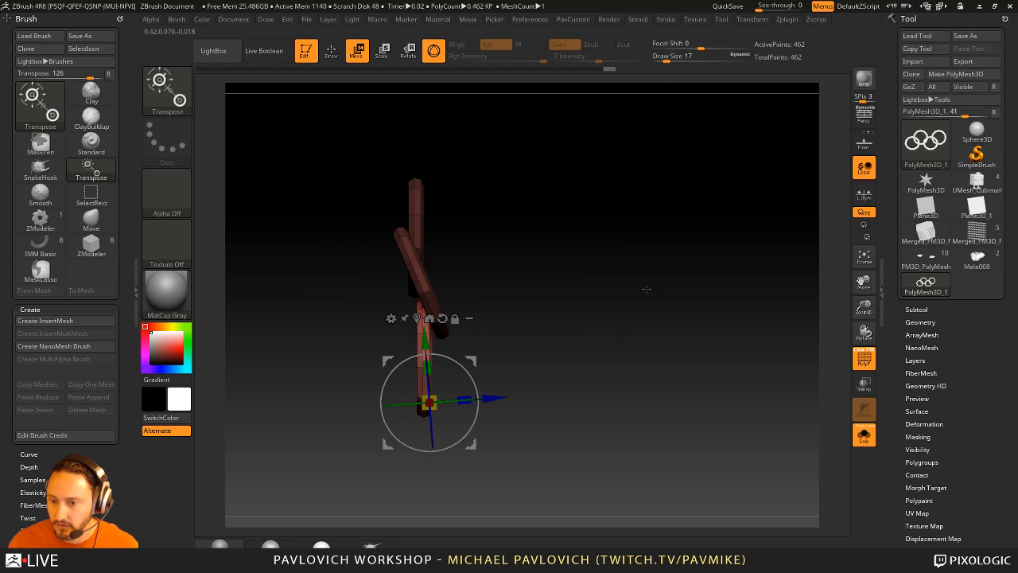
- Tilt the bottom pair of rings in side view and nudge it along Z to link with the middle pair
left_click_drag(494, 381, 475, 378)
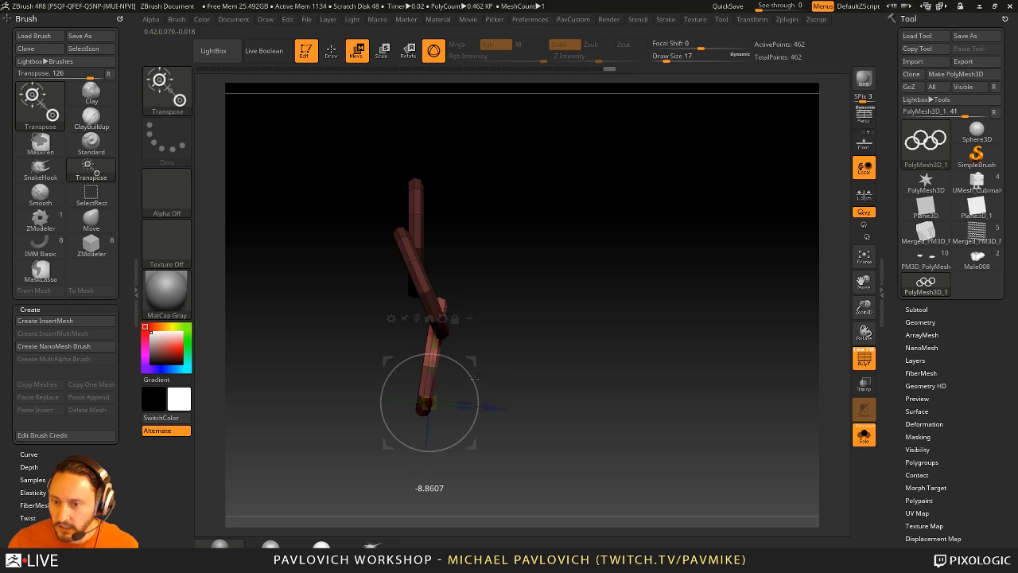
mouse_move(485, 416)
left_mouse_down()
mouse_move(488, 402)
mouse_move(474, 403)
left_mouse_up()
left_click(442, 318)
left_click_drag(509, 374, 625, 313, "shift")
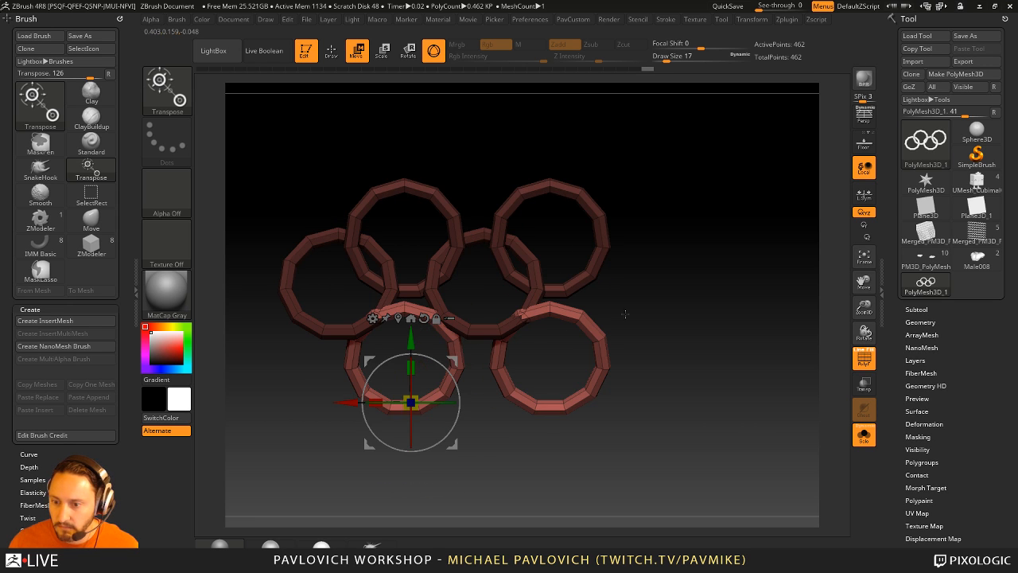
left_click_drag(469, 430, 533, 441)
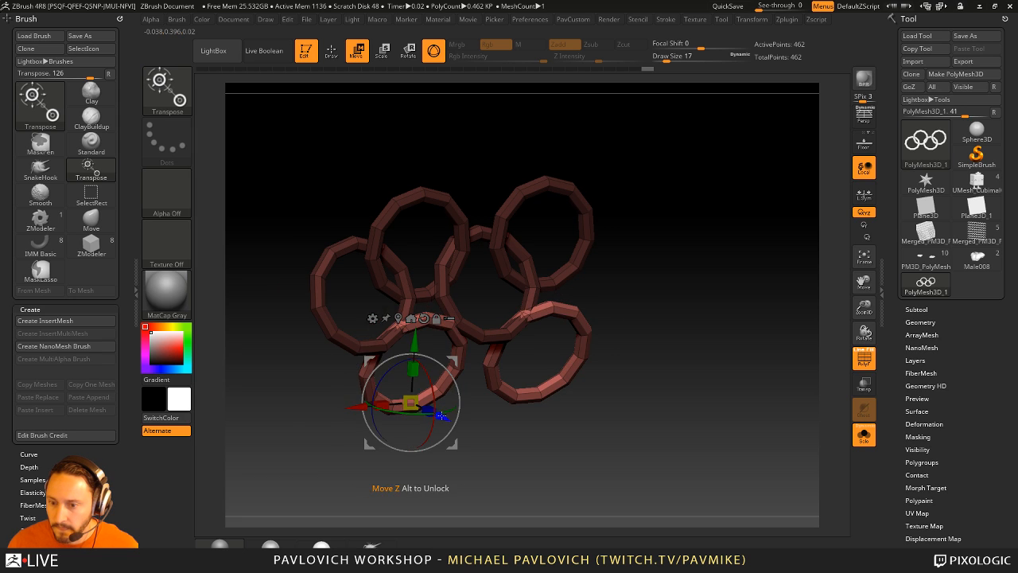
left_click_drag(441, 415, 431, 413)
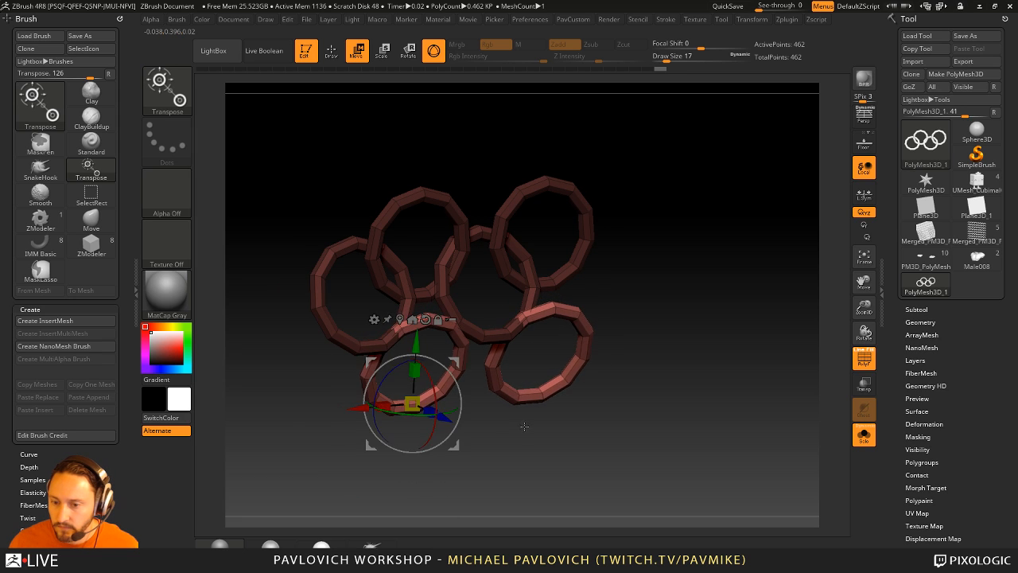
- In front view, nudge the bottom pair of rings up and sideways to refine its links with the middle pair
left_click_drag(524, 427, 501, 405, "shift")
left_click_drag(418, 357, 419, 341)
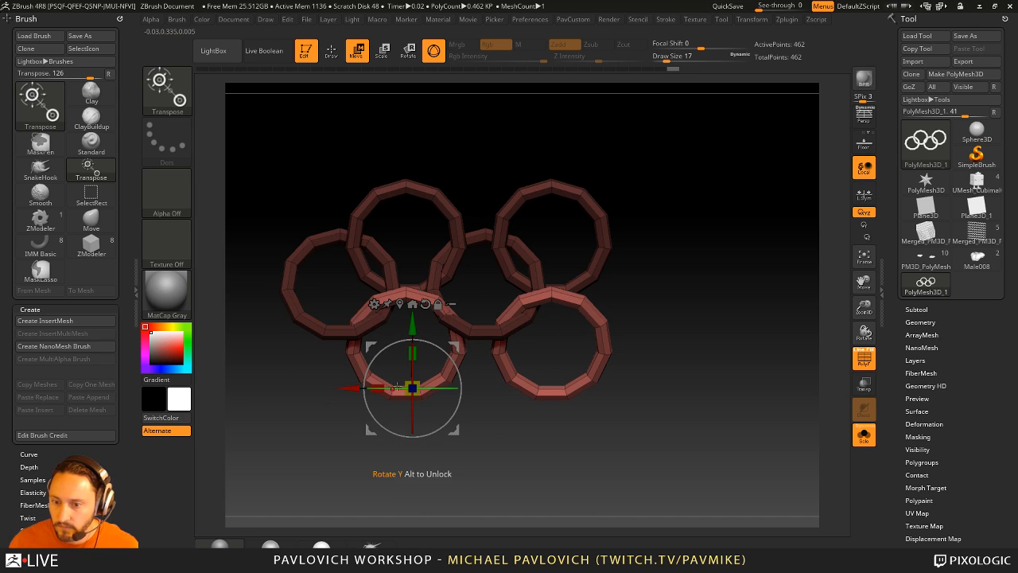
left_click_drag(395, 387, 407, 387)
left_click_drag(422, 326, 422, 312)
- Clear the mask and try duplicating the six linked rings sideways and upward
key("q")
mouse_move(716, 271)
left_mouse_down("ctrl")
mouse_move(739, 290)
mouse_move(734, 311)
mouse_move(748, 314)
mouse_move(676, 335)
mouse_move(676, 310)
left_mouse_up("ctrl")
key("w")
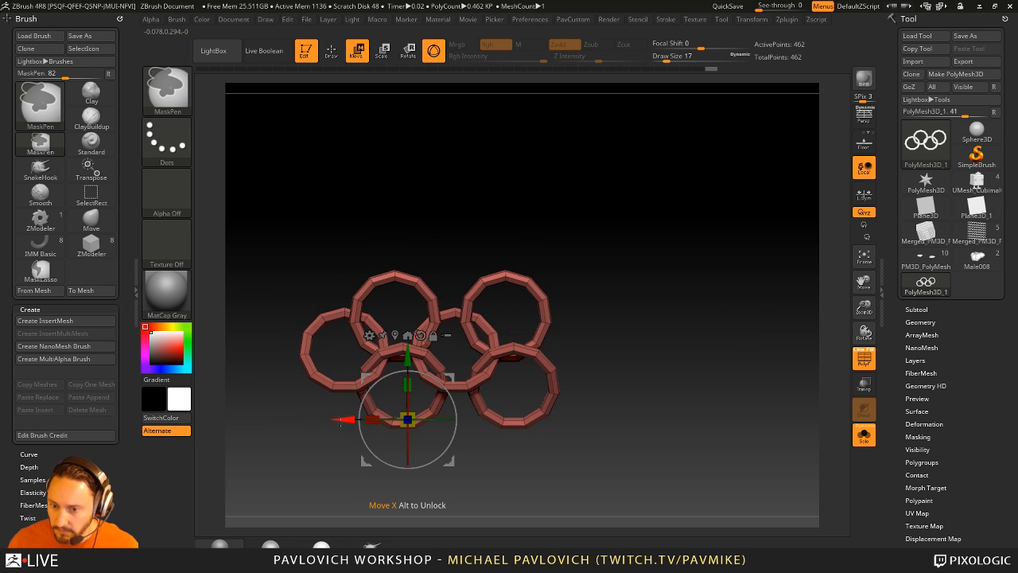
left_click_drag(345, 418, 559, 418, "ctrl")
key("ctrl+z")
left_click_drag(408, 359, 413, 233, "ctrl")
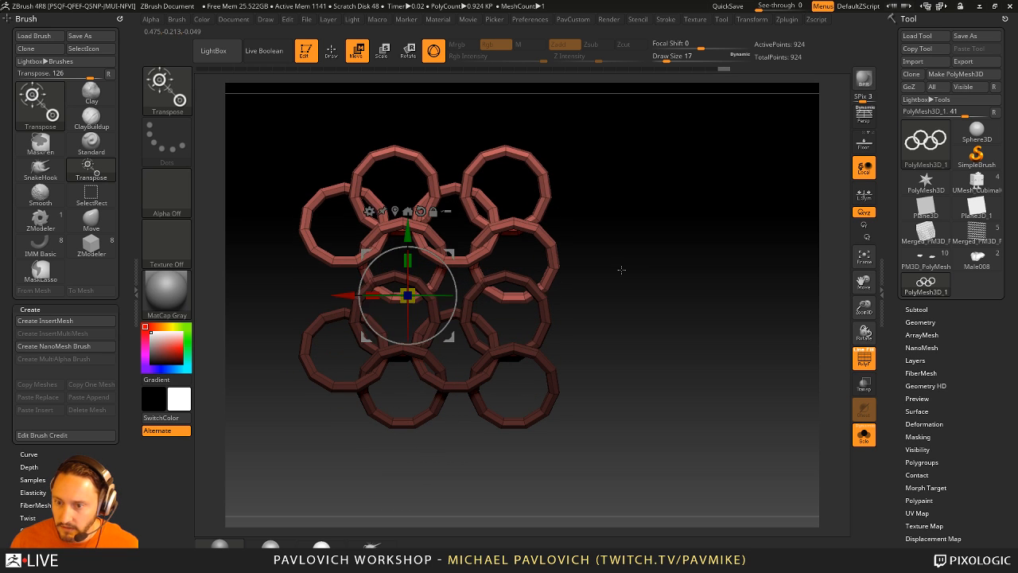
left_click_drag(621, 269, 598, 264)
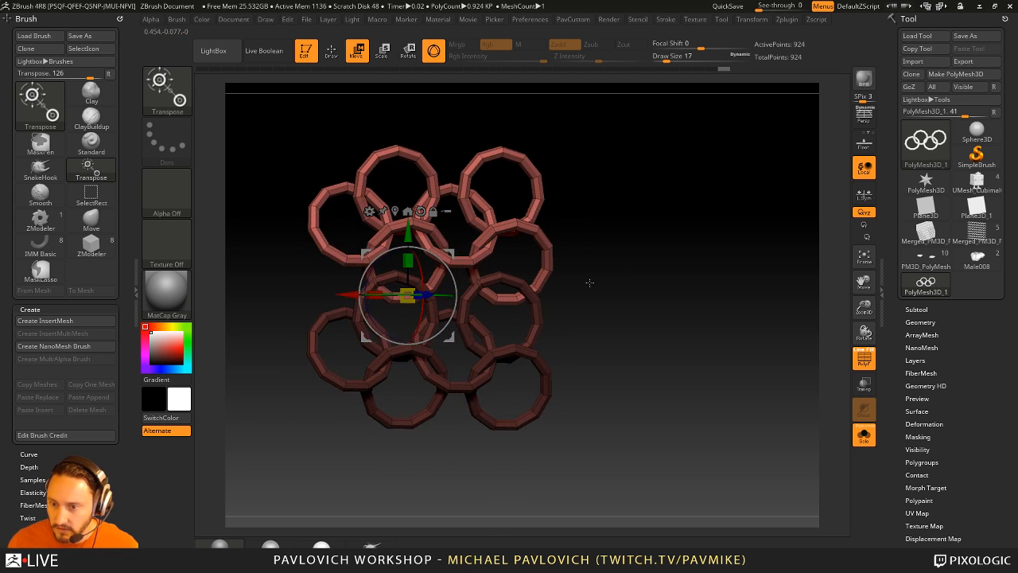
- Undo the duplications and the third row of rings, returning to the four-ring strip
key("ctrl+z")
key("ctrl+z")
key("ctrl+z")
key("ctrl+z")
key("ctrl+z")
key("ctrl+z")
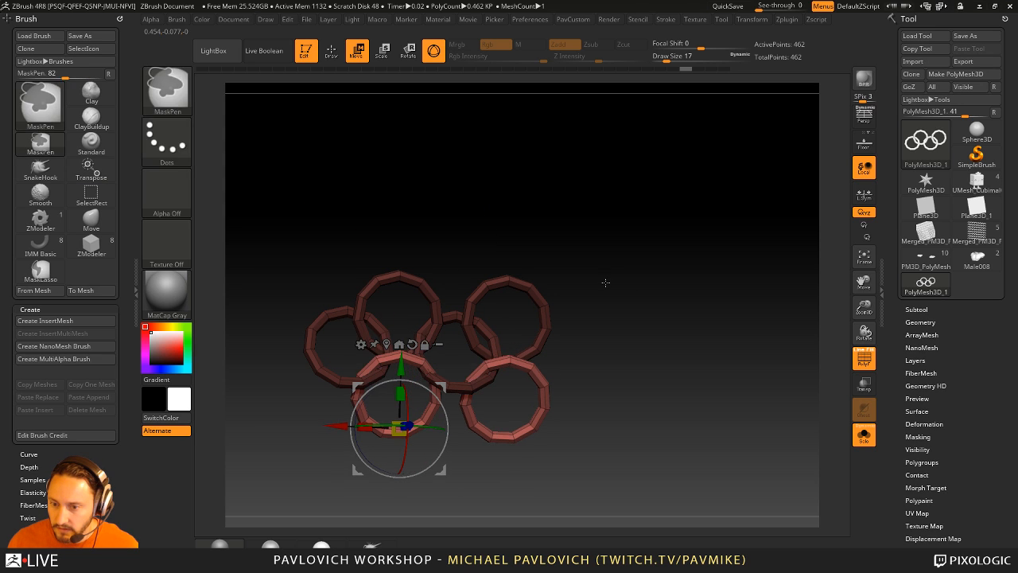
key("ctrl+z")
key("ctrl+z")
key("ctrl+z")
key("ctrl+z")
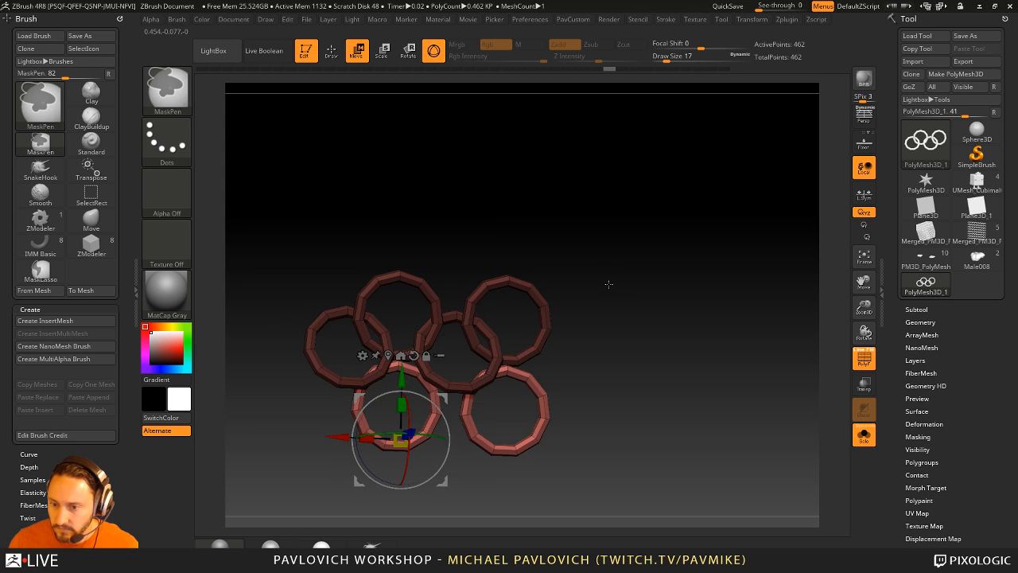
key("ctrl+z")
key("ctrl+z")
key("ctrl+z")
key("ctrl+z")
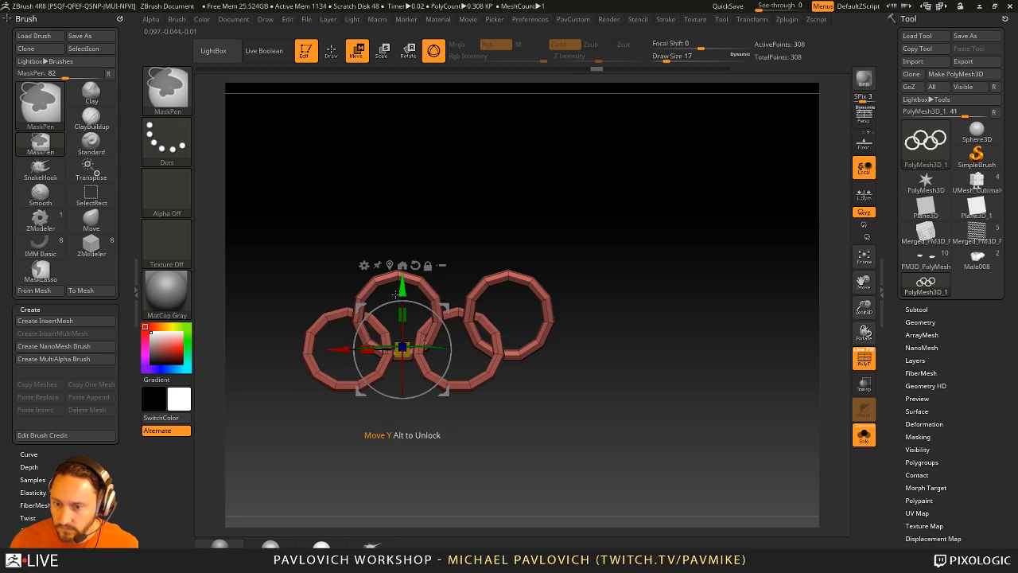
- Try duplicating the four-ring strip upward and sideways, undoing each copy
mouse_move(396, 295)
left_mouse_down("ctrl")
mouse_move(402, 354)
mouse_move(419, 350)
mouse_move(415, 213)
mouse_move(415, 225)
left_mouse_up("ctrl")
key("ctrl+z")
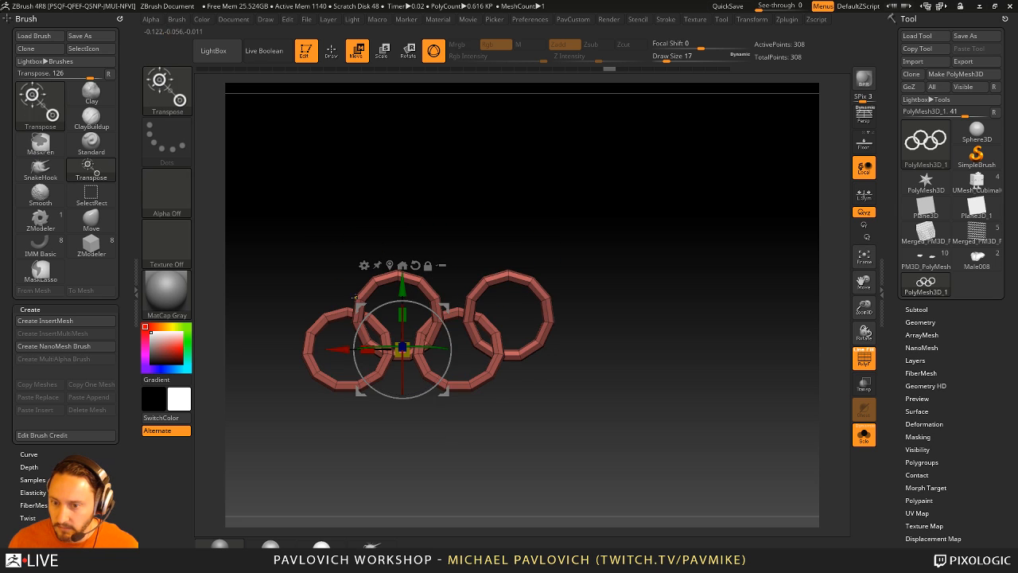
mouse_move(347, 354)
left_mouse_down("ctrl")
mouse_move(531, 361)
mouse_move(516, 366)
left_mouse_up("ctrl")
key("ctrl+z")
- Hide the rightmost upper ring of the strip and delete the hidden geometry to keep three linked rings
key("q")
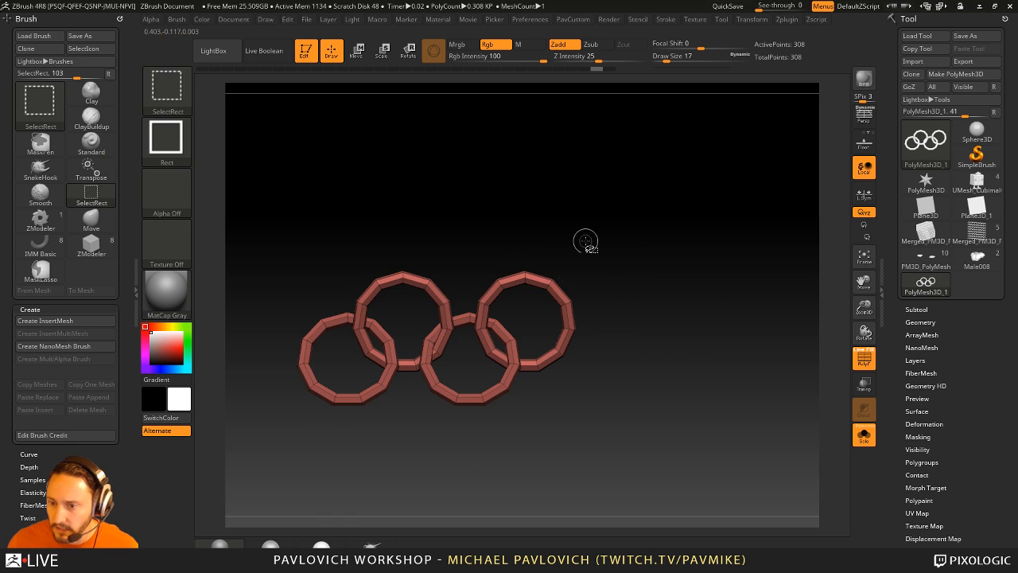
left_click_drag(586, 238, 550, 296, "ctrl+shift")
left_click(641, 295, "ctrl+shift")
key("space")
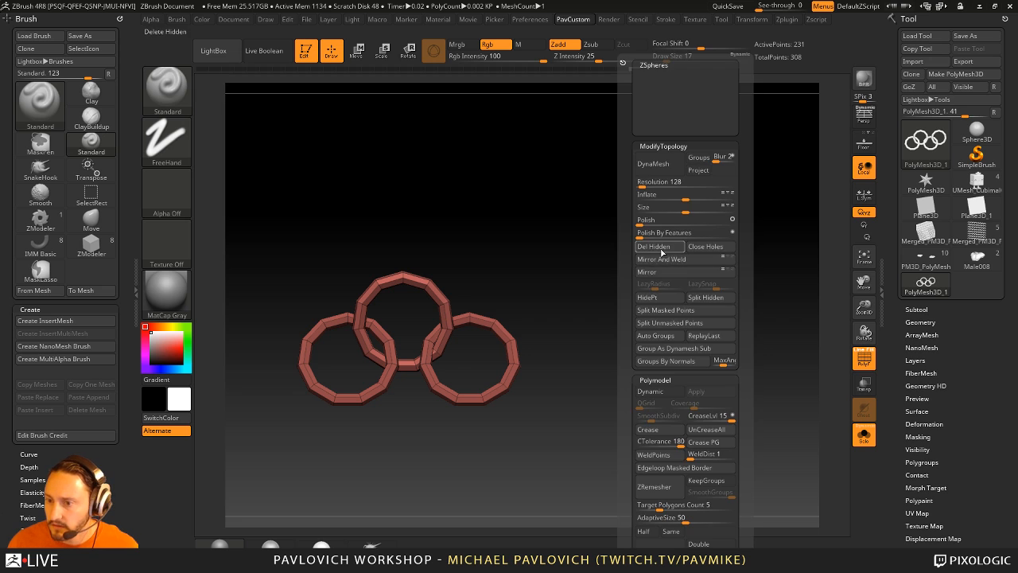
- Try duplicating the three-ring unit sideways along X and undo the copy
key("w")
left_click_drag(404, 358, 513, 362, "ctrl")
mouse_move(451, 361)
left_mouse_down("ctrl")
mouse_move(471, 360)
mouse_move(403, 357)
left_mouse_up("ctrl")
key("ctrl+z")
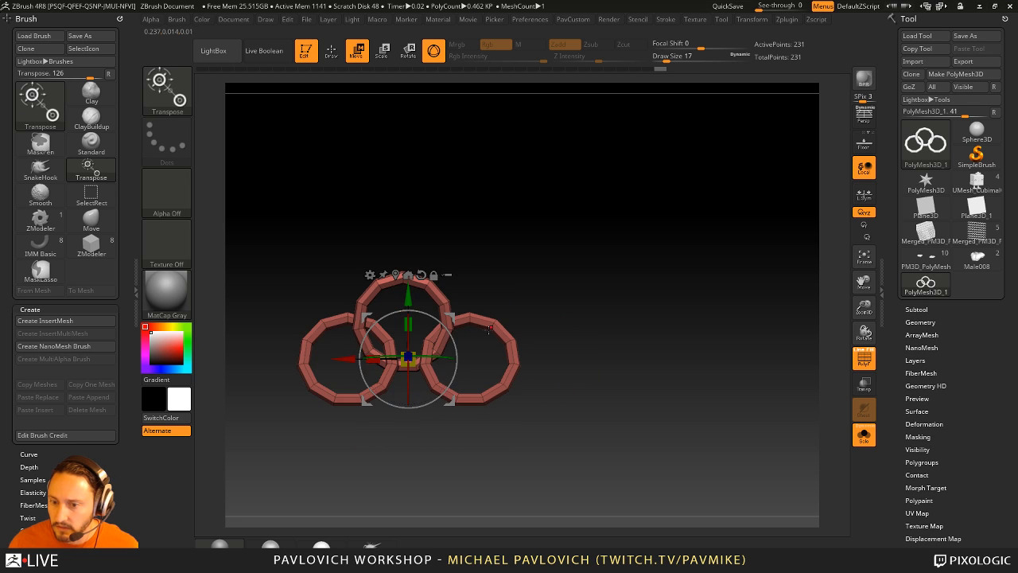
- Return to Draw mode and set the brush draw size to 16
key("q")
left_click_drag(573, 286, 411, 410)
key("s")
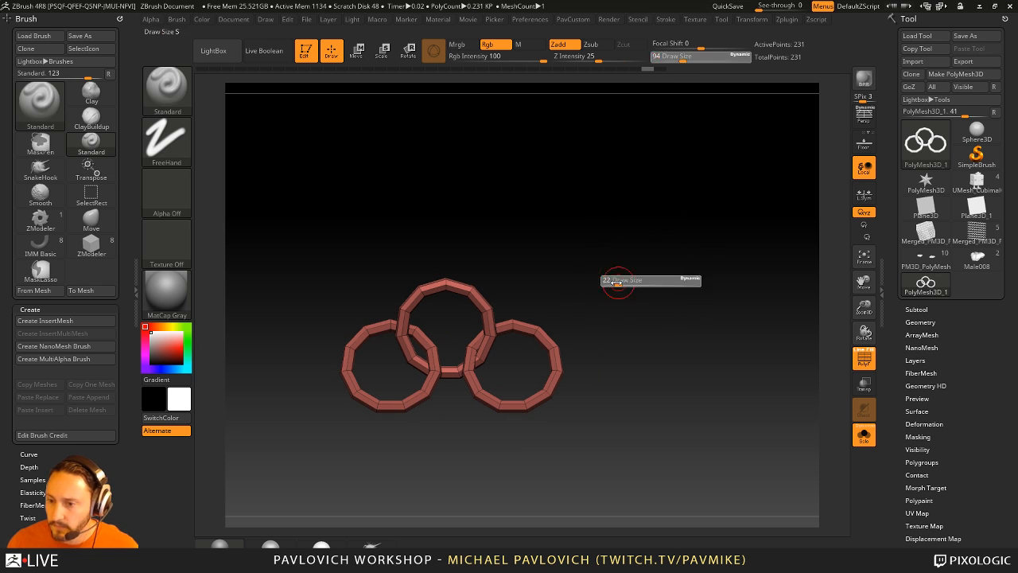
left_click_drag(617, 283, 676, 263, "alt")
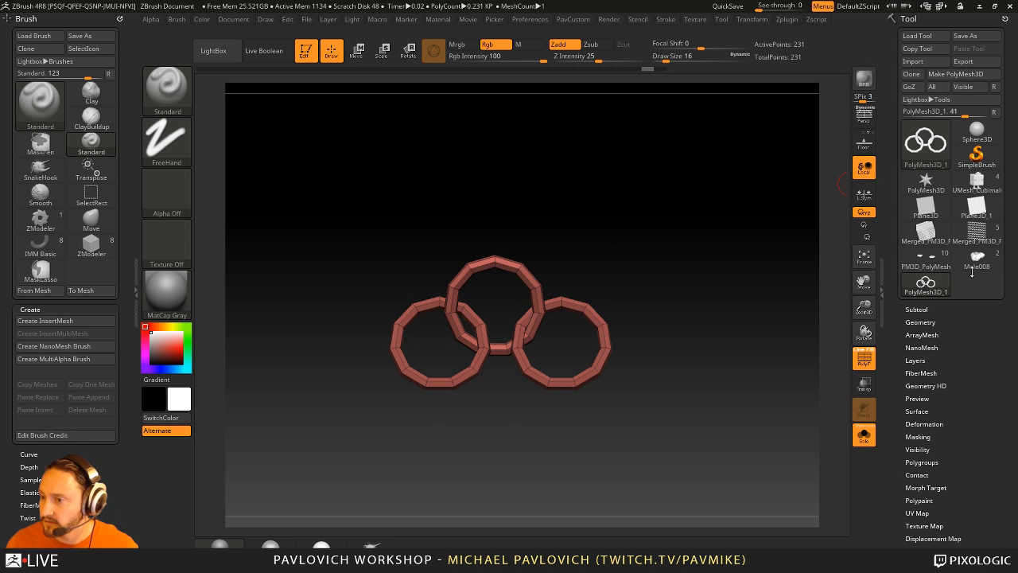
- Switch to the Male008 tool with the low-poly chest mesh and select the ZModeler brush
left_click(963, 263)
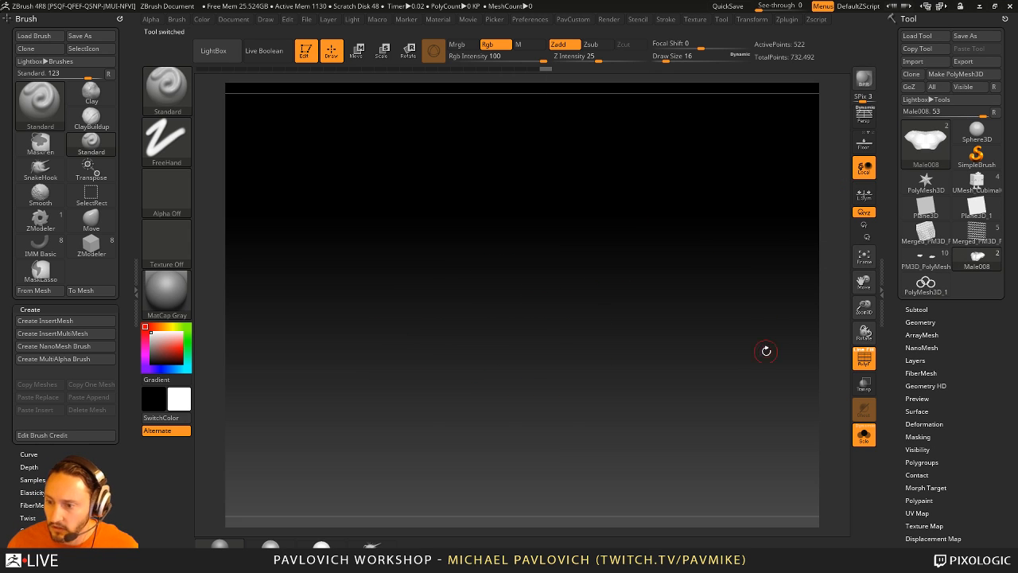
mouse_move(555, 188)
left_mouse_down()
mouse_move(557, 165)
mouse_move(540, 184)
left_mouse_up()
key("b")
key("z")
key("m")
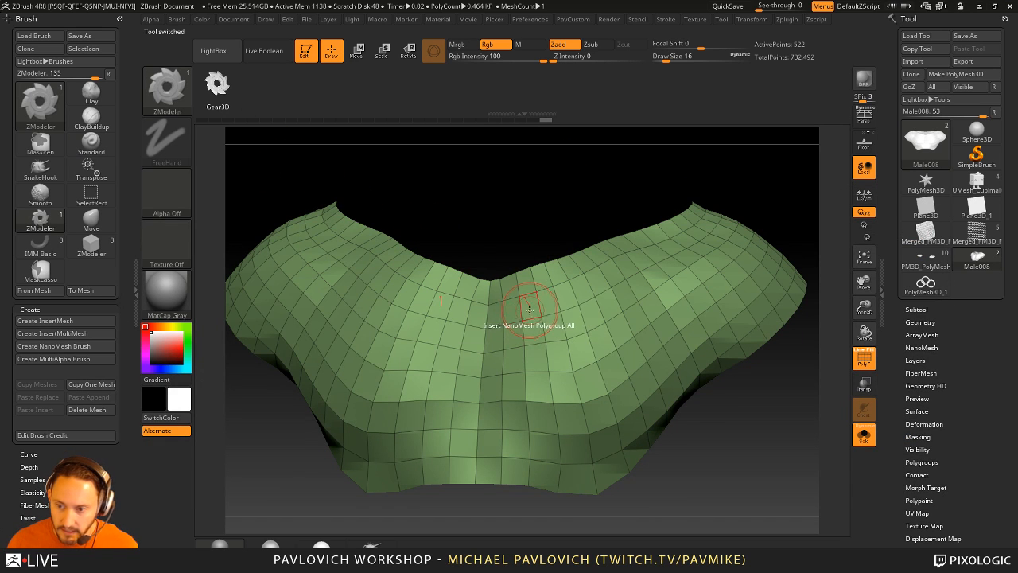
- Insert the PolyMesh3D_1 rings as a NanoMesh on the chest mesh with the Polygroup All target, and undo the insertion
key("space")
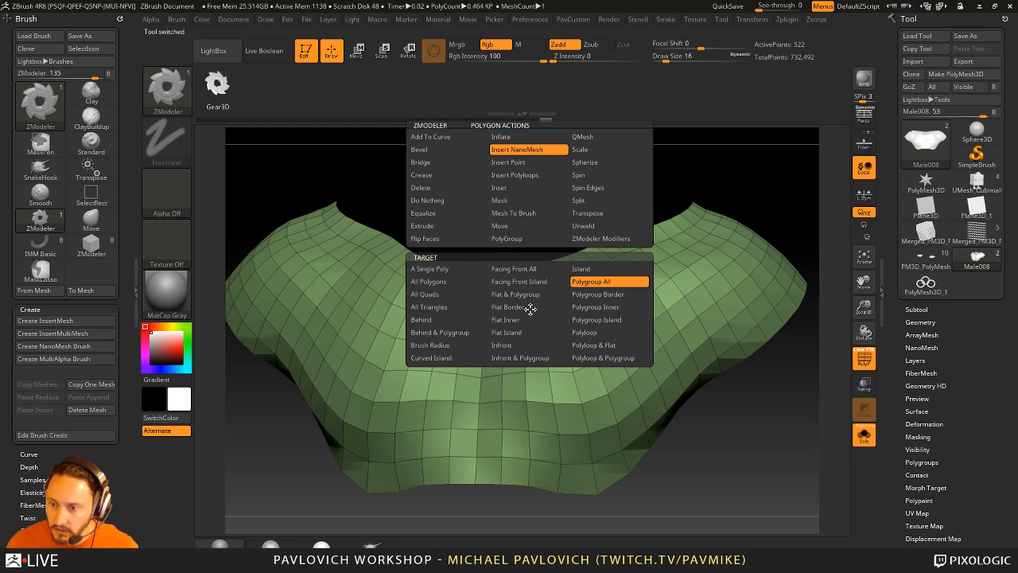
left_click(529, 309)
key("m")
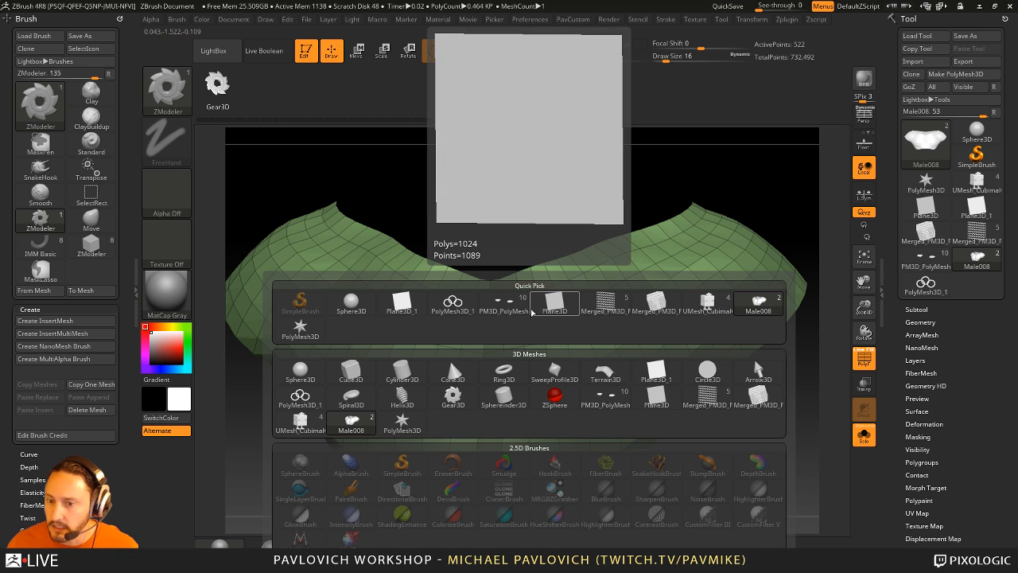
left_click(454, 297)
left_click(547, 303)
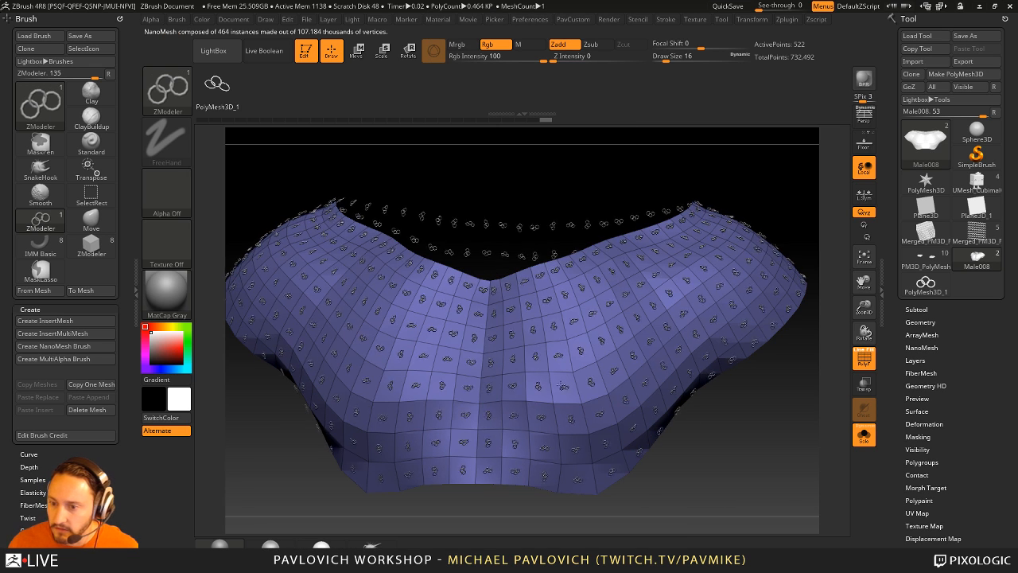
left_click_drag(762, 486, 733, 412)
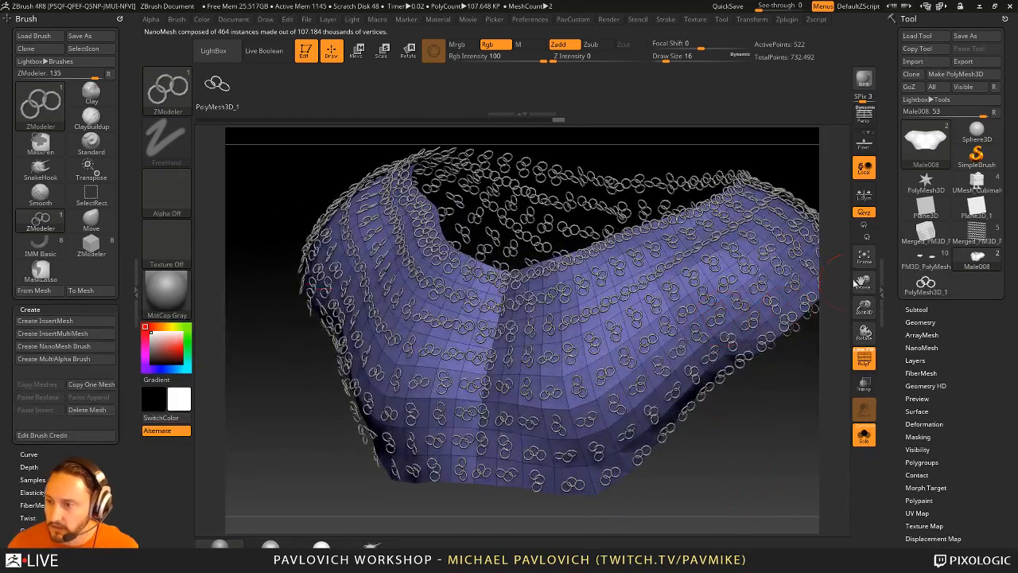
key("ctrl+z")
- Align the chest mesh's edges and reinsert the ring NanoMesh across the polygroup at a size of about 0.775 with a -43 Z rotation
key("shift")
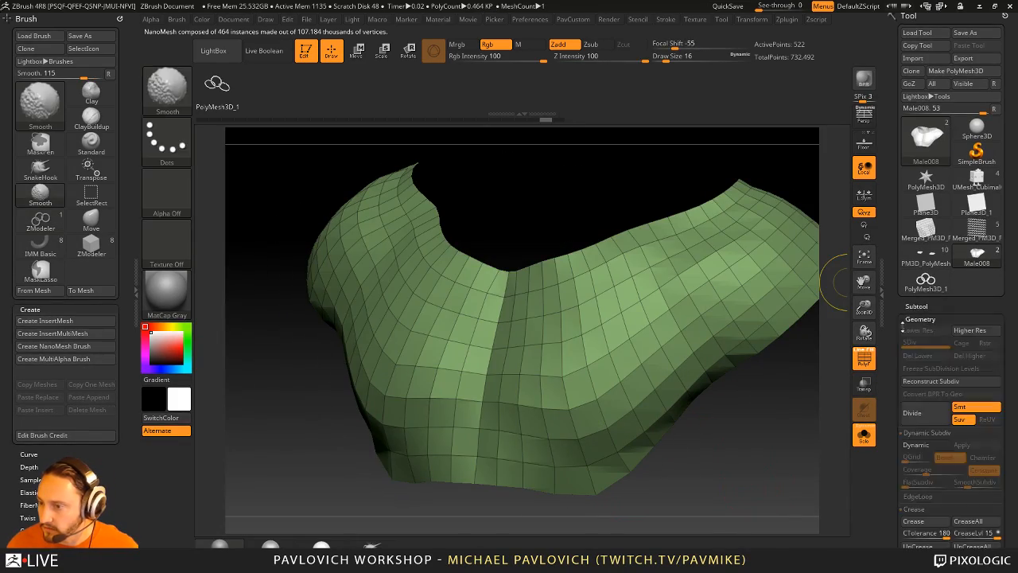
scroll(948, 290, "down", 5)
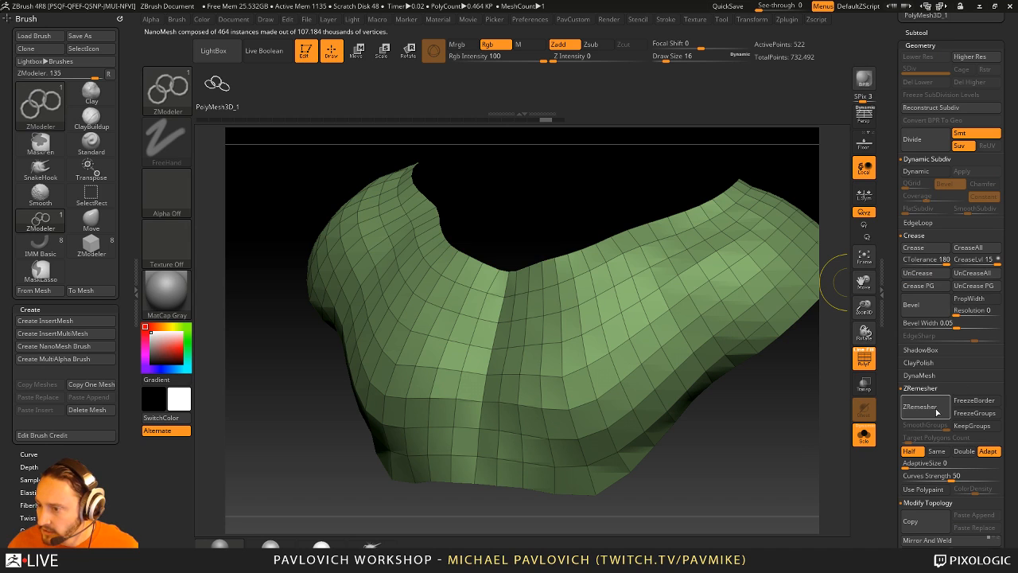
key("shift")
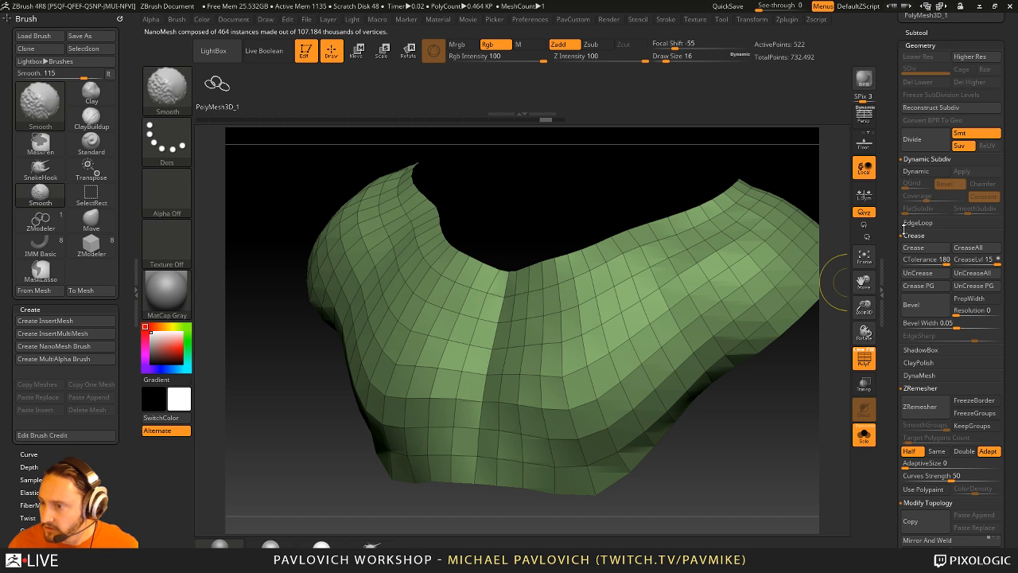
left_click(913, 235, "shift")
left_click(927, 159, "shift")
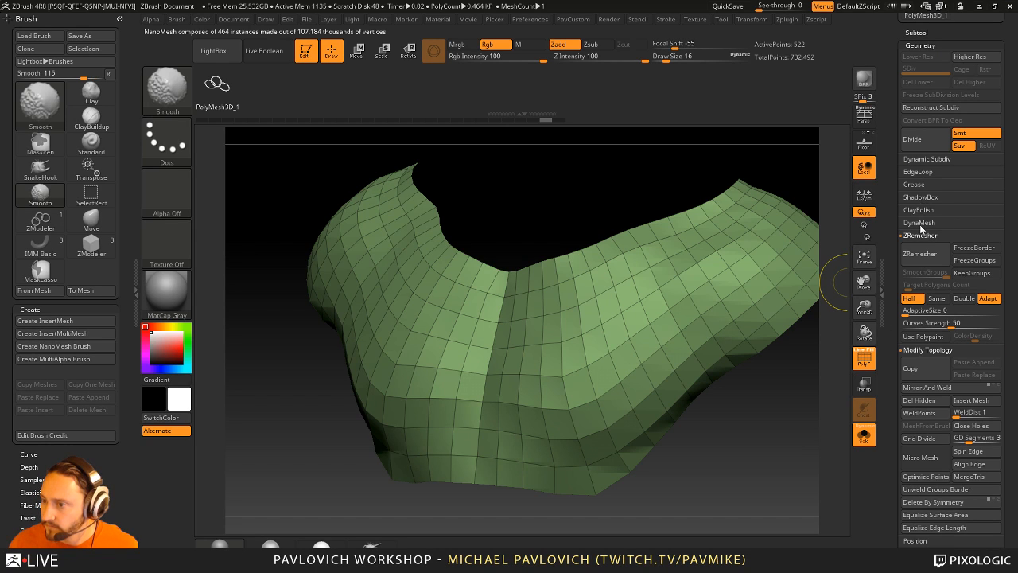
left_click(924, 235, "shift")
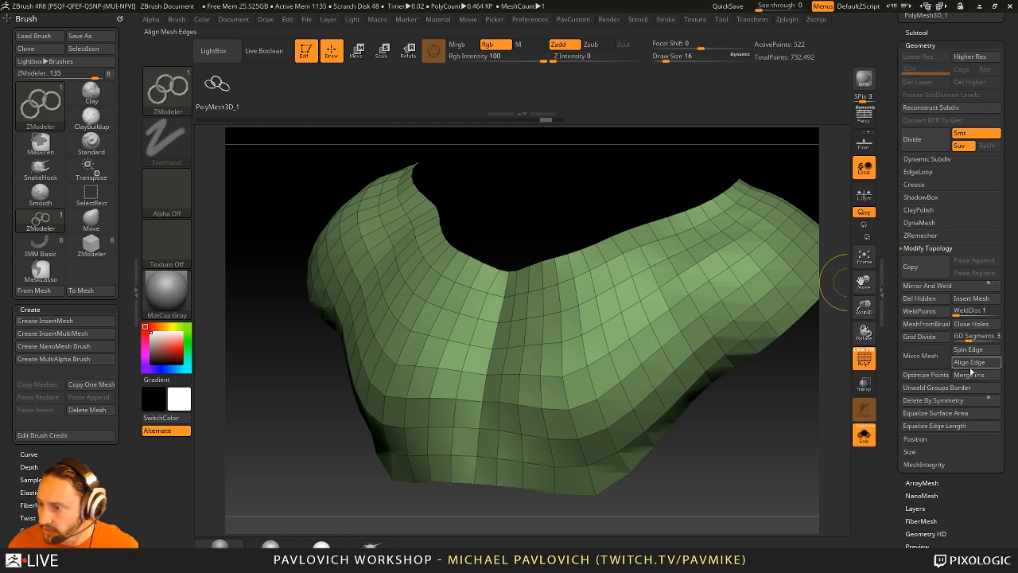
left_click(595, 345)
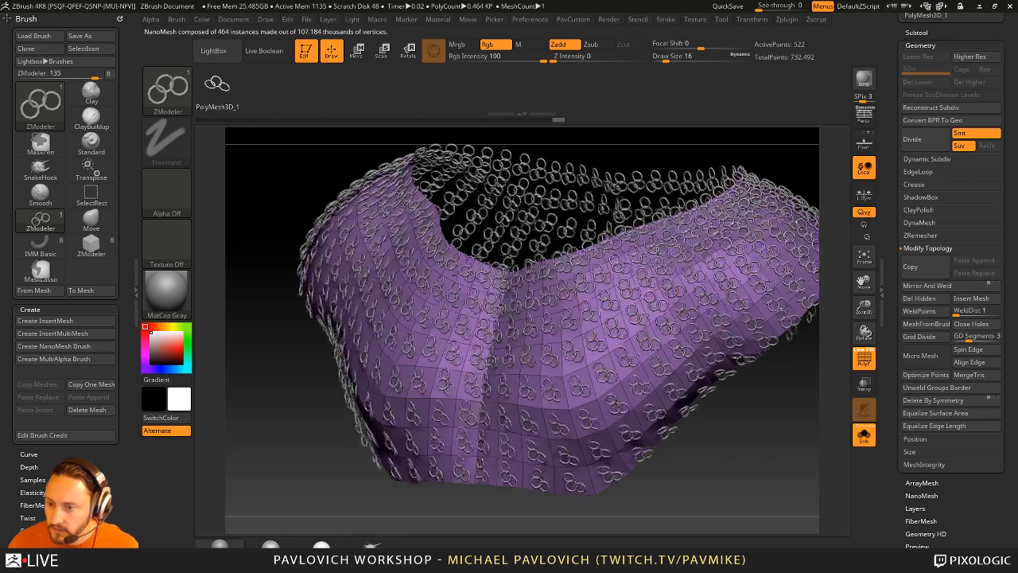
left_click_drag(736, 436, 878, 389)
- Set the ring NanoMesh's ZOffset to 0 so the rings sit on the chest surface
scroll(923, 374, "down", 5)
key("shift")
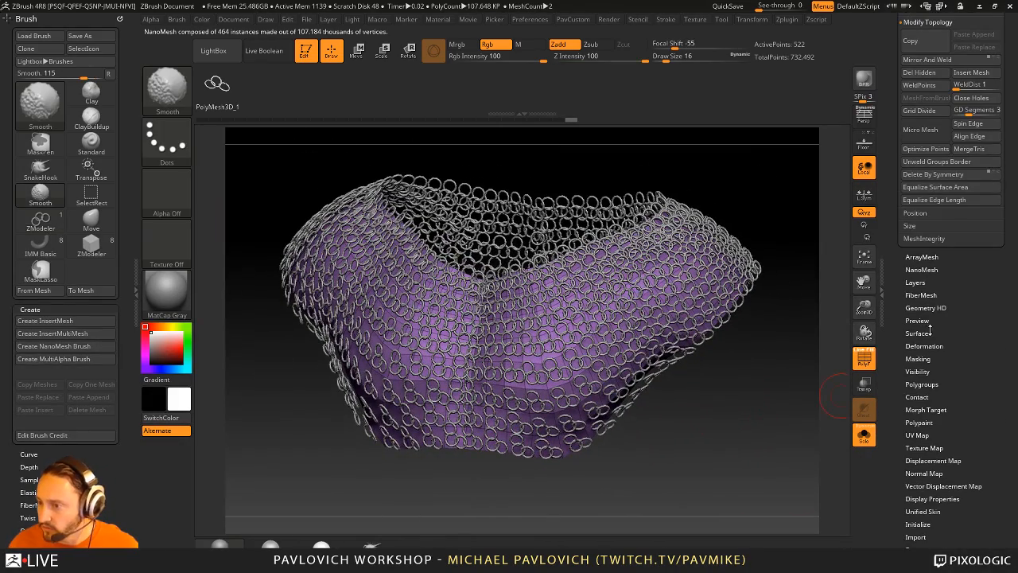
left_click(921, 269)
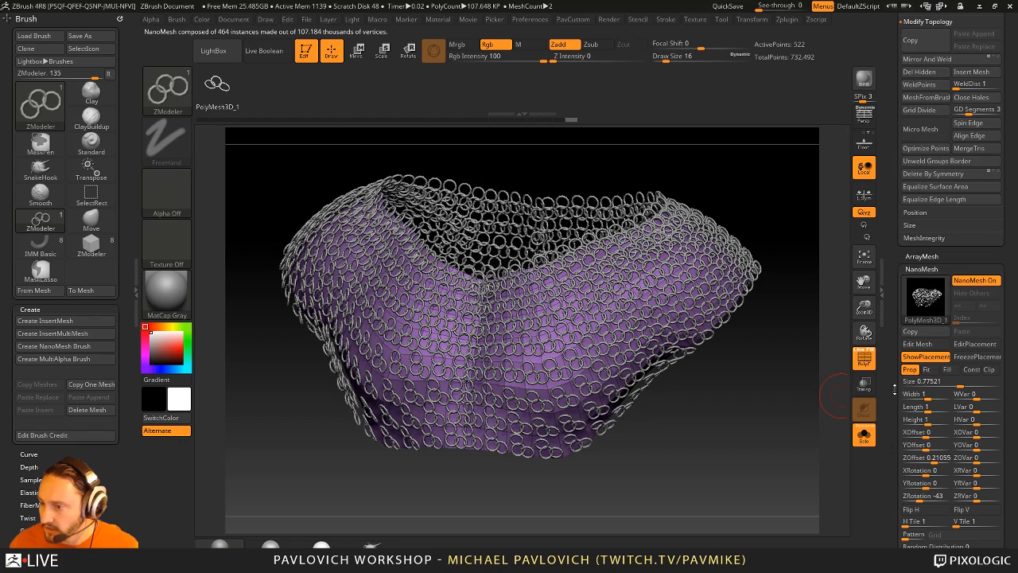
left_click_drag(894, 388, 886, 303)
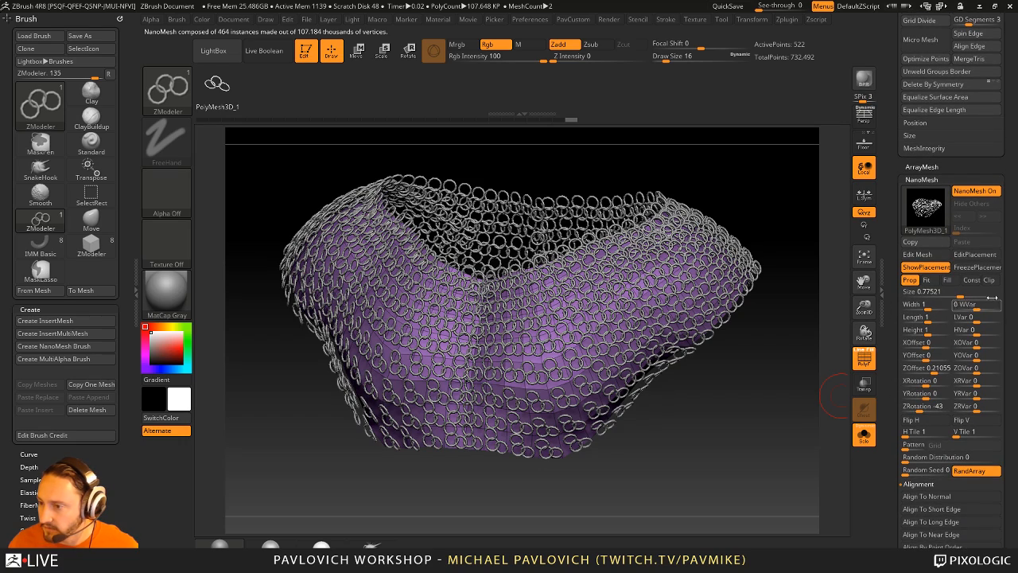
left_click_drag(719, 373, 793, 365)
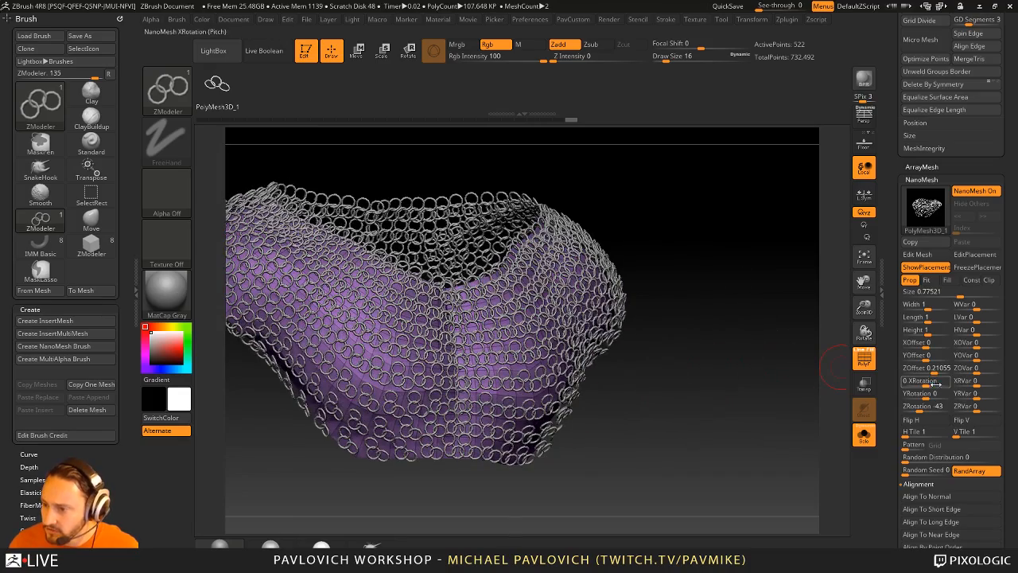
left_click_drag(924, 368, 922, 370)
left_click_drag(932, 369, 925, 369)
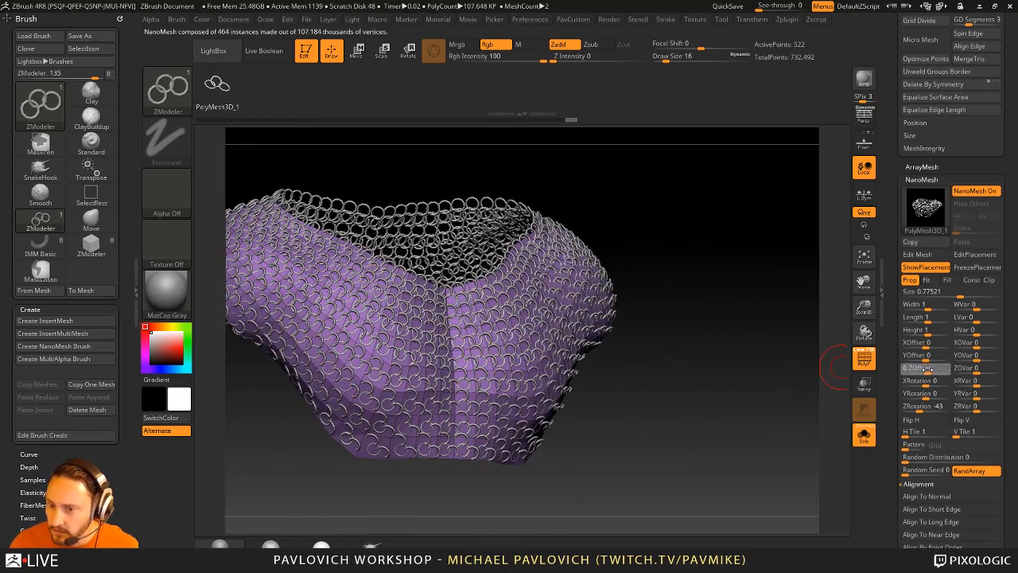
- Inspect the ring coverage on the chest and increase the NanoMesh size to 0.92133
left_click_drag(755, 386, 580, 386)
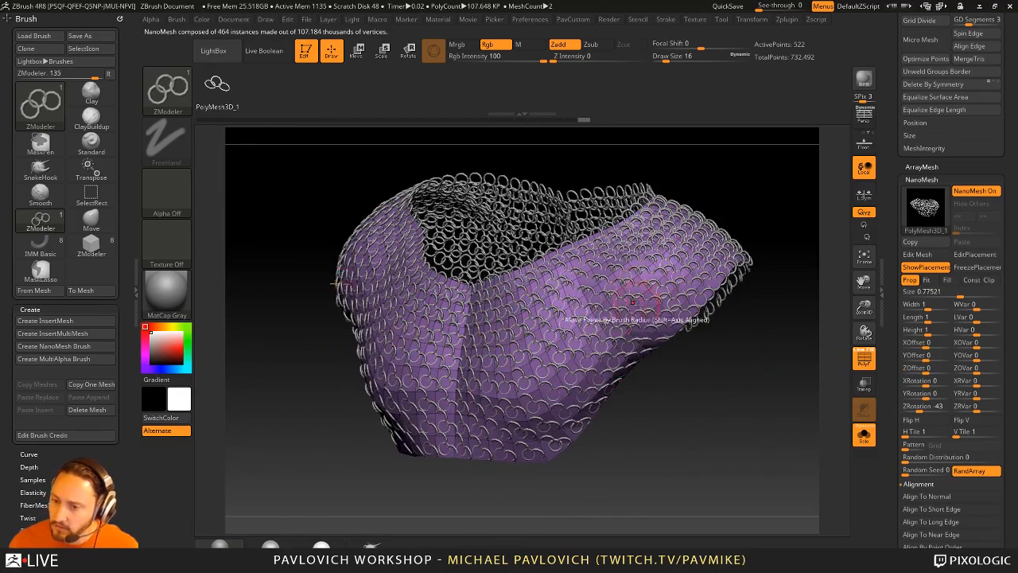
left_click_drag(763, 298, 708, 288)
left_click_drag(699, 358, 754, 400, "alt")
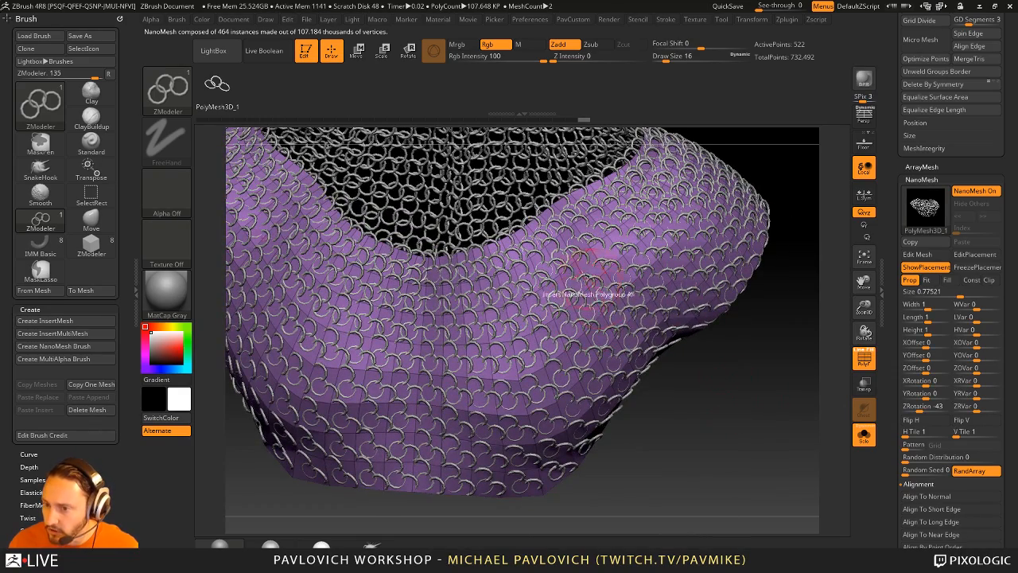
left_click_drag(949, 296, 976, 294)
left_click_drag(776, 351, 786, 357, "alt")
left_click_drag(786, 357, 768, 423)
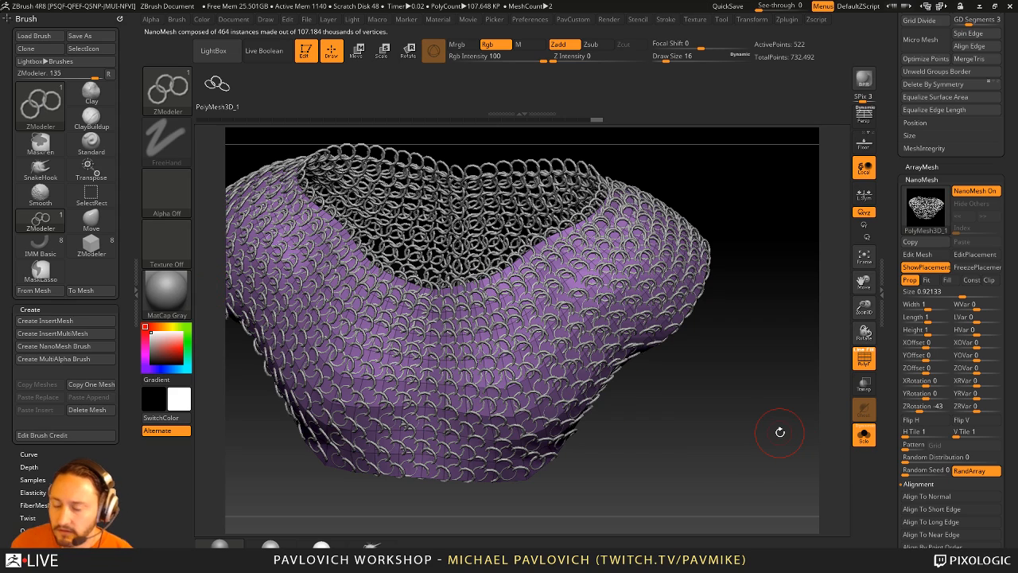
- Set the draw size to 37 and turn off Solo to show the chainmail on the full male figure
mouse_move(686, 145)
left_mouse_down("alt")
mouse_move(681, 198)
mouse_move(659, 173)
mouse_move(699, 208)
left_mouse_up("alt")
key("s")
left_click_drag(688, 210, 695, 210)
left_click(864, 435)
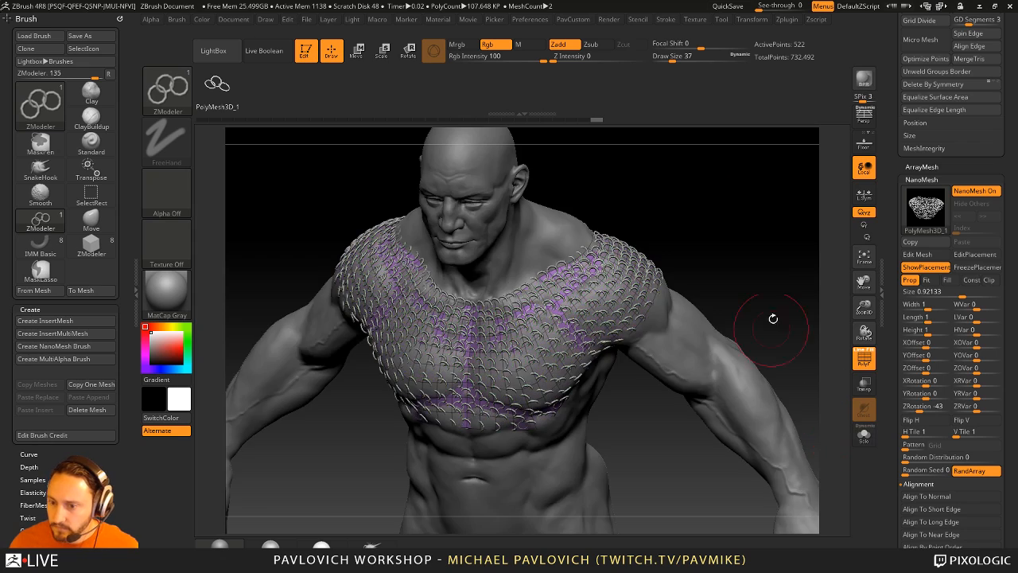
left_click_drag(773, 319, 776, 264)
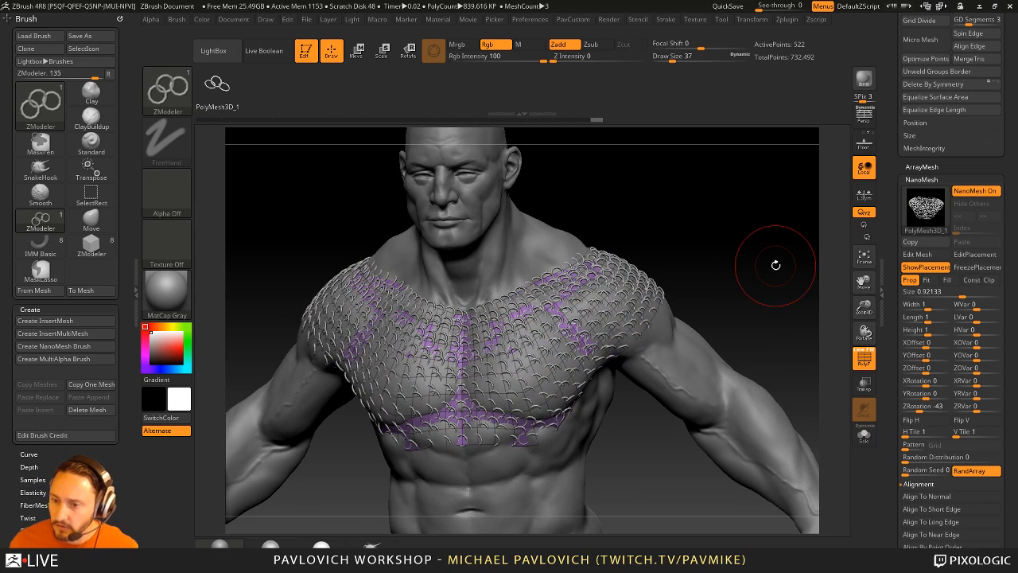
- Inflate the chest mesh slightly so its surface and chainmail sit just outside the body
key("space")
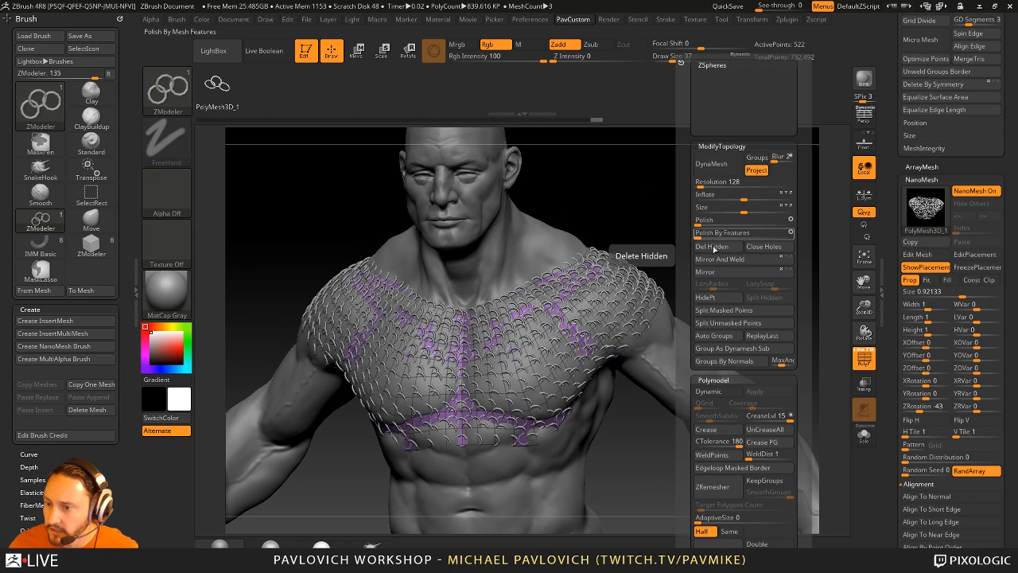
key("space")
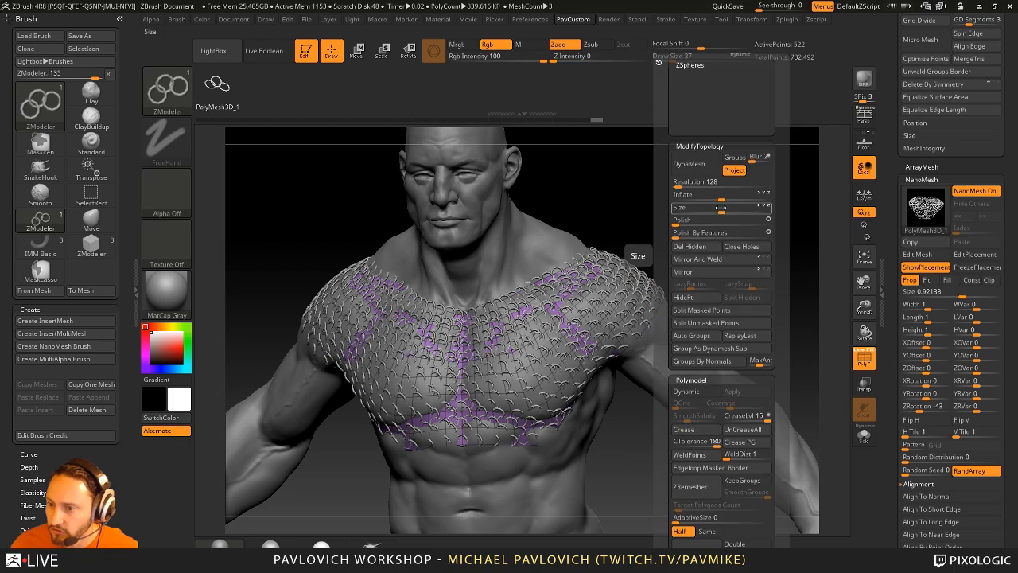
key("1")
mouse_move(642, 249)
left_mouse_down()
mouse_move(660, 225)
mouse_move(602, 173)
mouse_move(685, 262)
mouse_move(715, 208)
left_mouse_up()
key("ctrl+z")
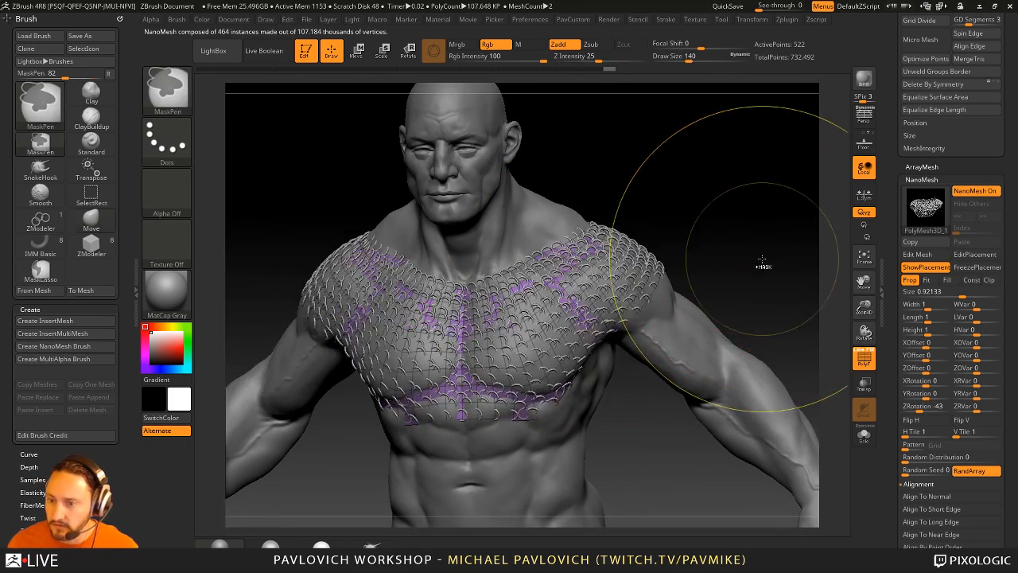
key("space")
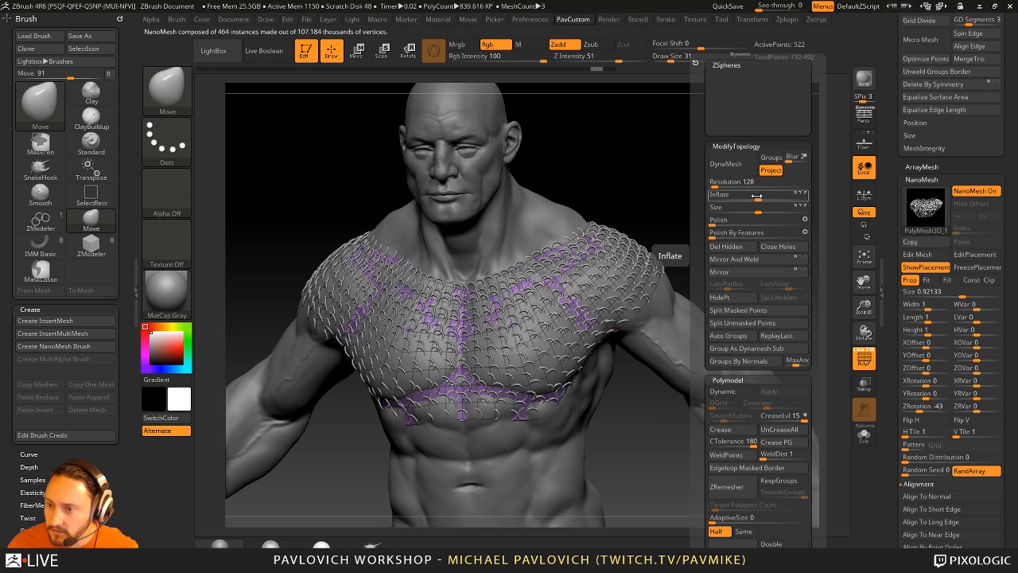
mouse_move(756, 195)
left_mouse_down()
mouse_move(779, 194)
mouse_move(765, 194)
left_mouse_up()
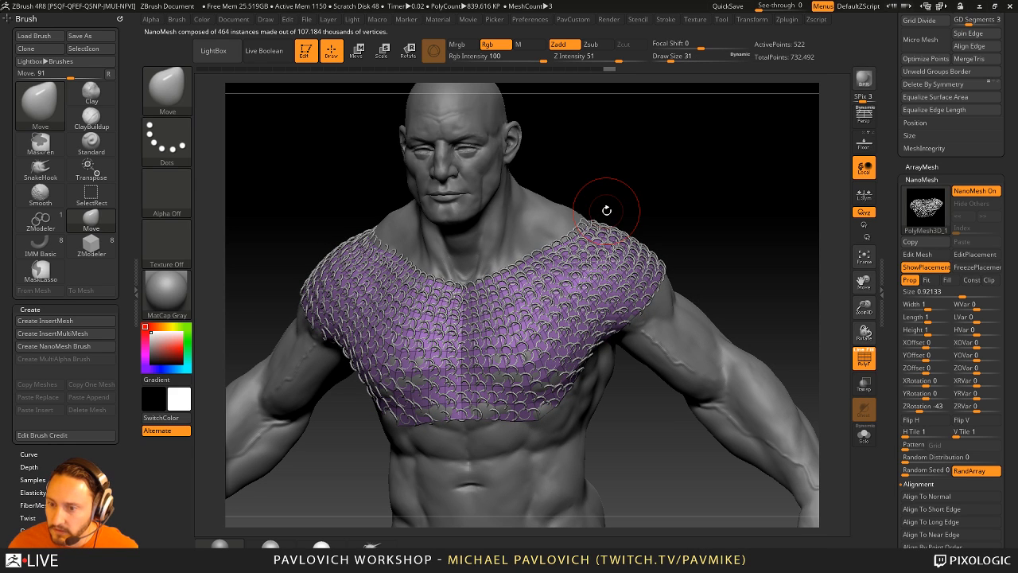
- Convert the chest's ring NanoMesh into real geometry with One To Mesh
scroll(896, 253, "down", 5)
scroll(896, 253, "down", 2)
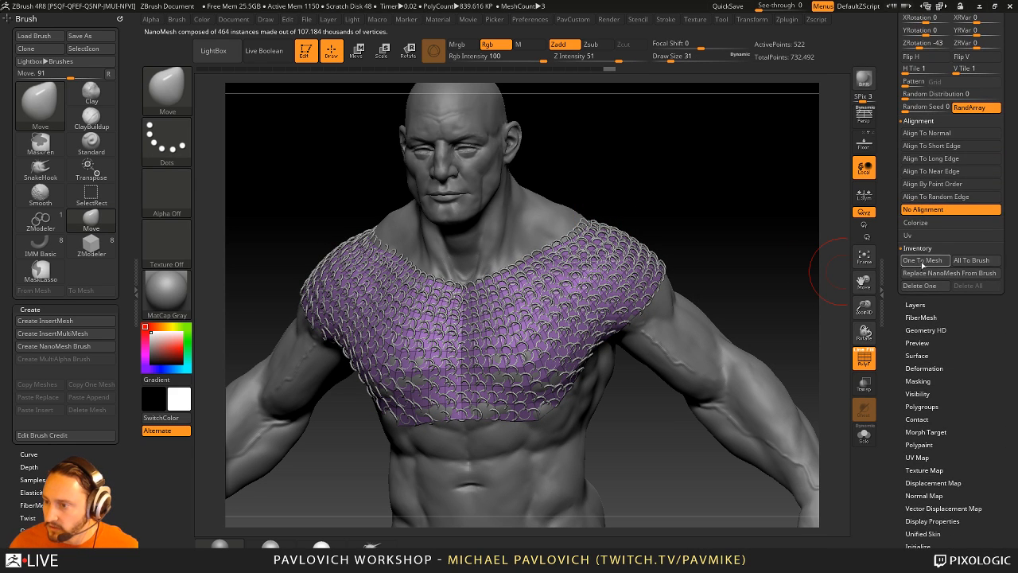
left_click(921, 260)
- Isolate the chainmail rings and delete the hidden chest surface, with PolyFrame turned off
key("ctrl+shift")
left_click(545, 258, "ctrl+shift")
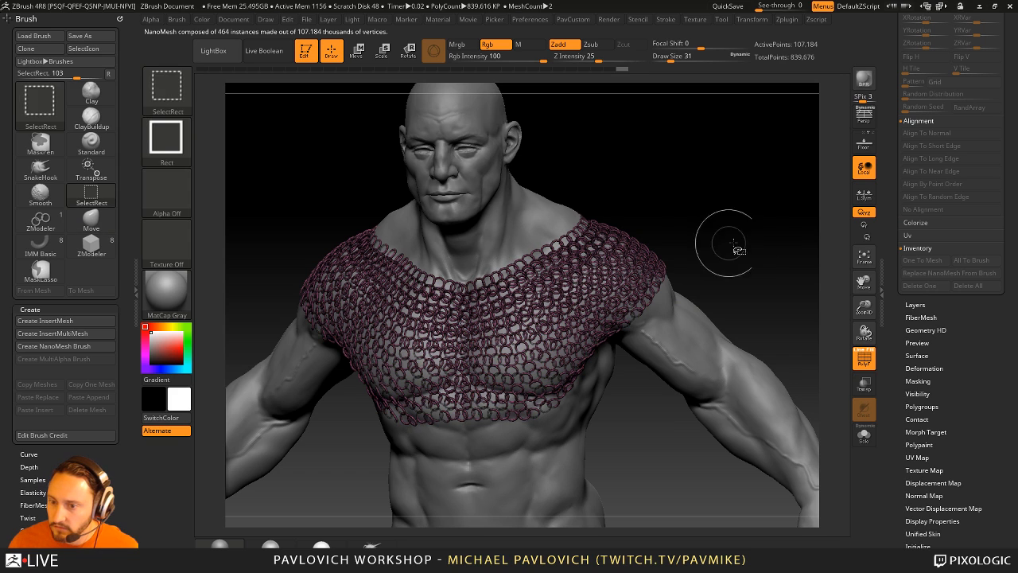
key("2")
left_click(732, 246)
key("shift+f")
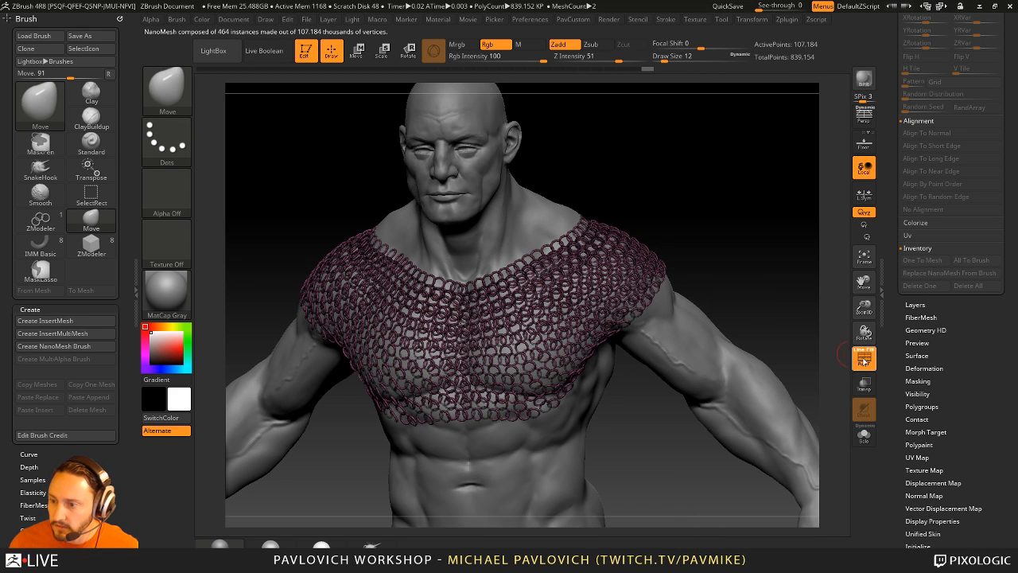
mouse_move(742, 293)
left_mouse_down("alt")
mouse_move(749, 249)
mouse_move(767, 235)
mouse_move(657, 227)
left_mouse_up("alt")
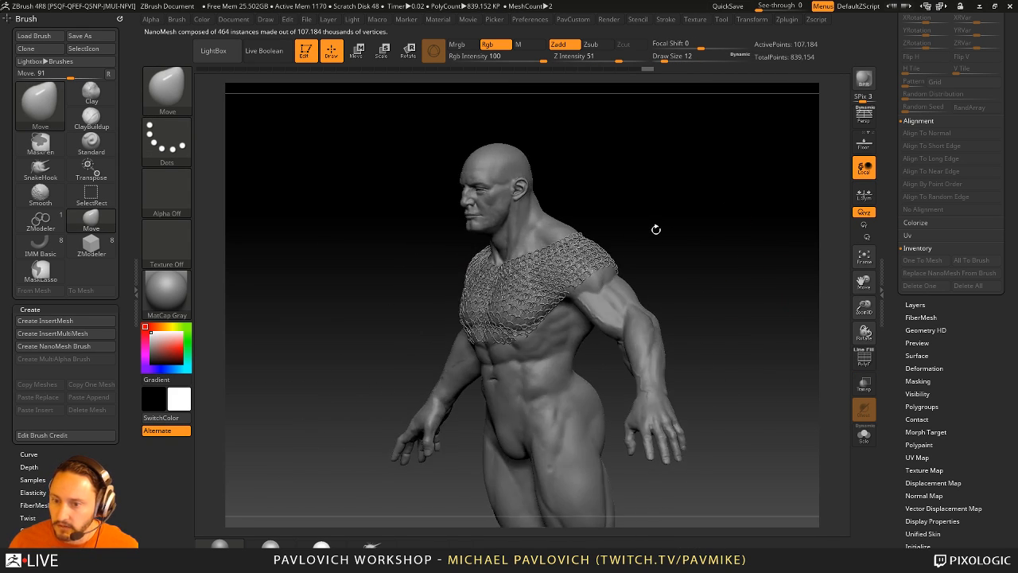
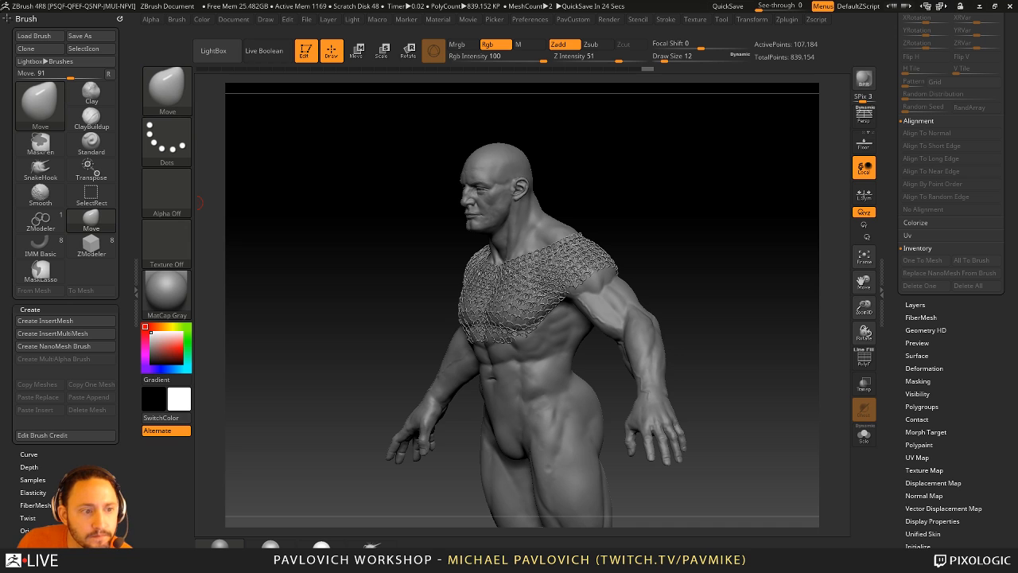
- Switch to the Standard brush with a draw size of 18 and face the figure's front
mouse_move(703, 160)
left_mouse_down()
mouse_move(715, 154)
mouse_move(689, 148)
left_mouse_up()
key("b")
key("s")
key("t")
key("s")
mouse_move(657, 180)
left_mouse_down()
mouse_move(674, 181)
mouse_move(661, 173)
mouse_move(670, 216)
left_mouse_up()
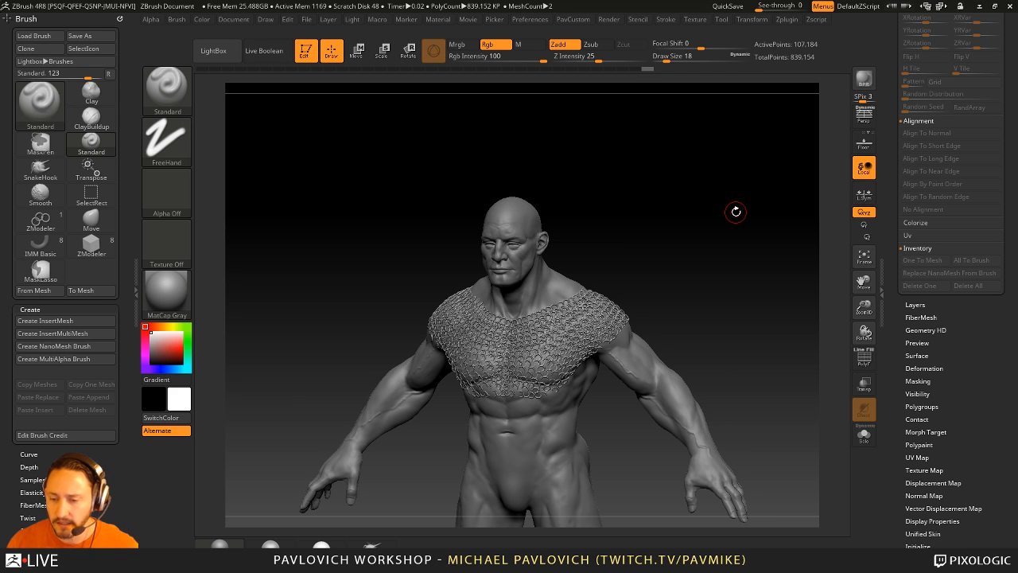
- Return to the start of the tool settings and set the draw size to 20
key("2")
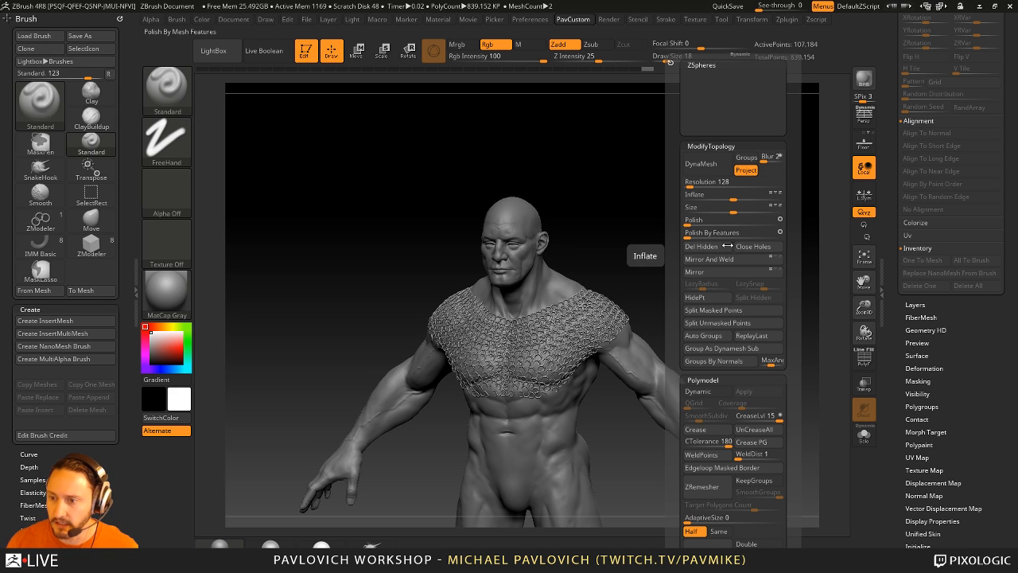
left_click_drag(892, 167, 871, 401)
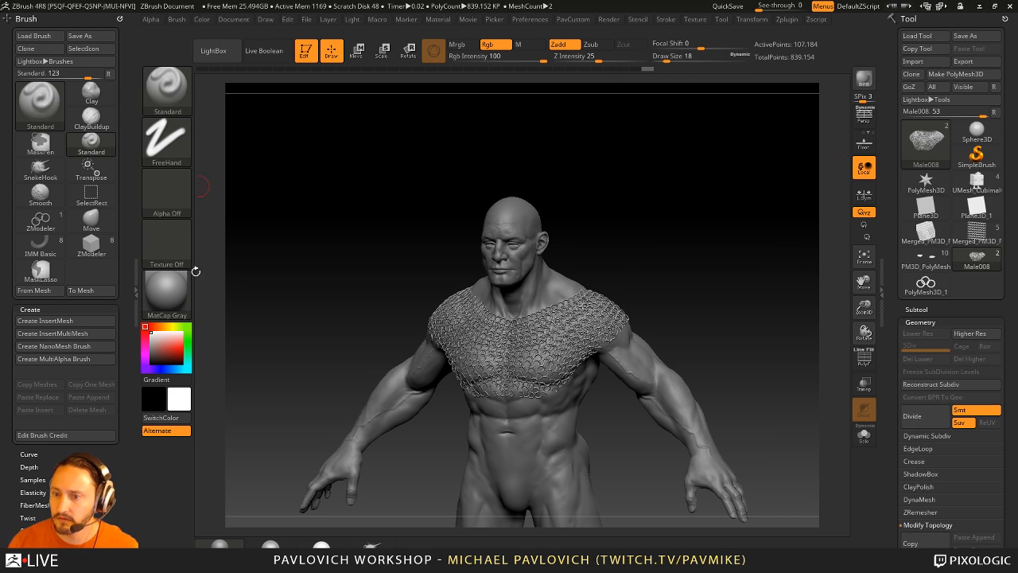
left_click_drag(614, 216, 657, 209)
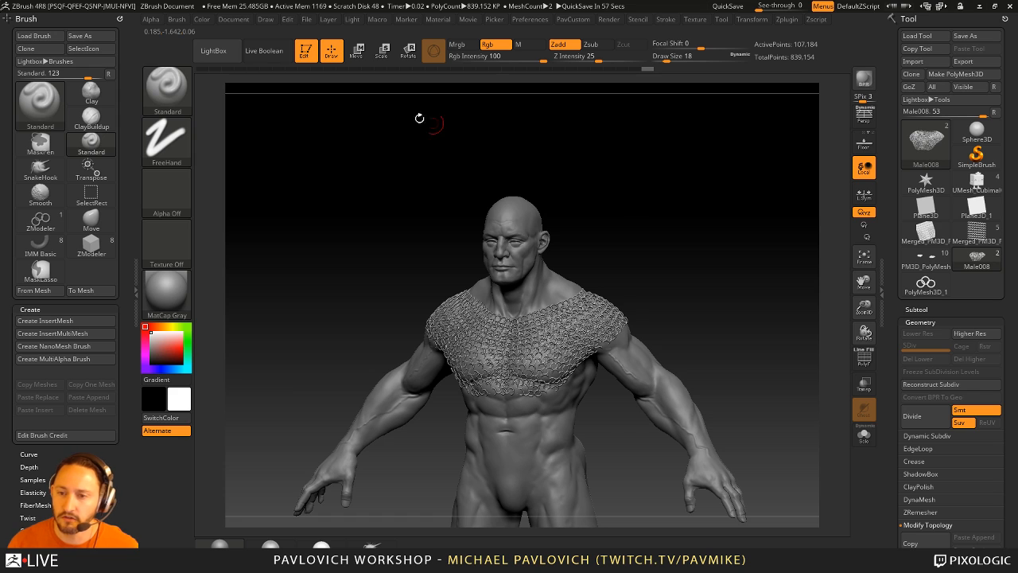
mouse_move(613, 200)
left_mouse_down("shift")
mouse_move(675, 214)
mouse_move(660, 207)
mouse_move(650, 228)
mouse_move(631, 225)
mouse_move(647, 232)
mouse_move(631, 222)
left_mouse_up("shift")
key("s")
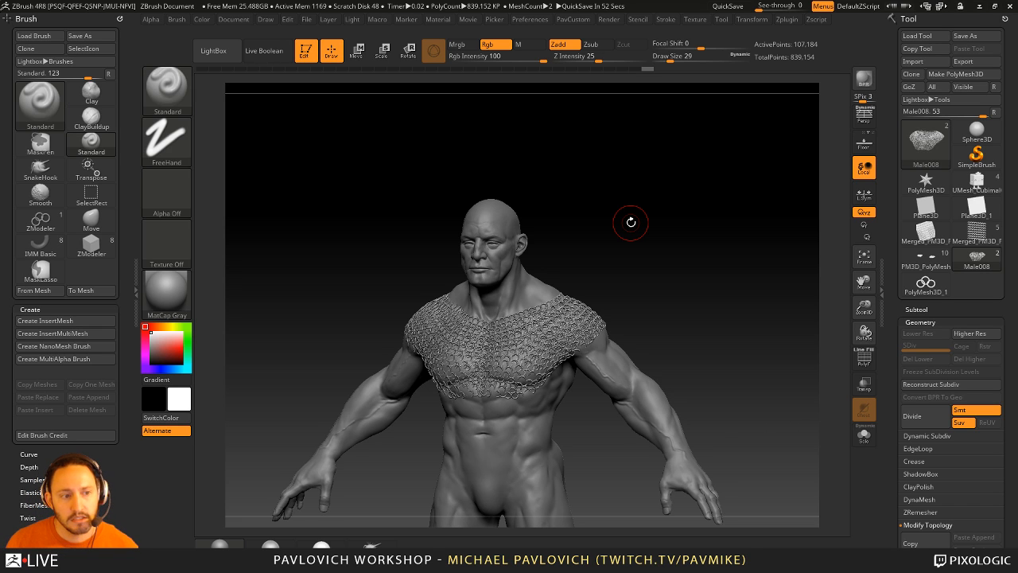
mouse_move(682, 244)
left_mouse_down()
mouse_move(702, 250)
mouse_move(693, 261)
left_mouse_up()
key("s")
- Load the PolyMesh3D star as the active tool and show it with PolyFrame on
left_click(919, 187)
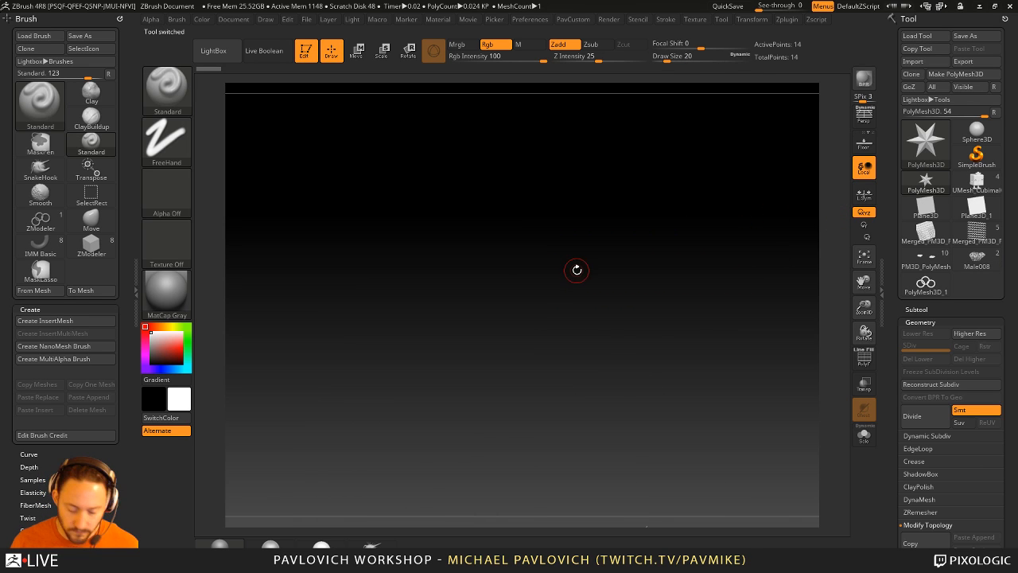
key("f")
left_click_drag(706, 202, 748, 230)
left_click(864, 358)
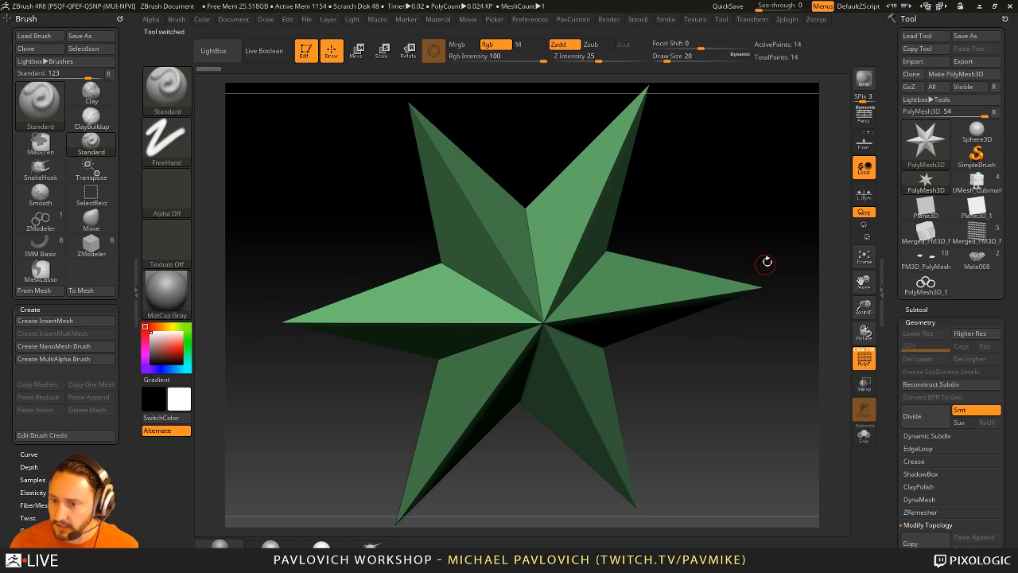
- Activate the Move gizmo and replace the star with a Cylinder 3D primitive
key("w")
left_click_drag(689, 245, 642, 260)
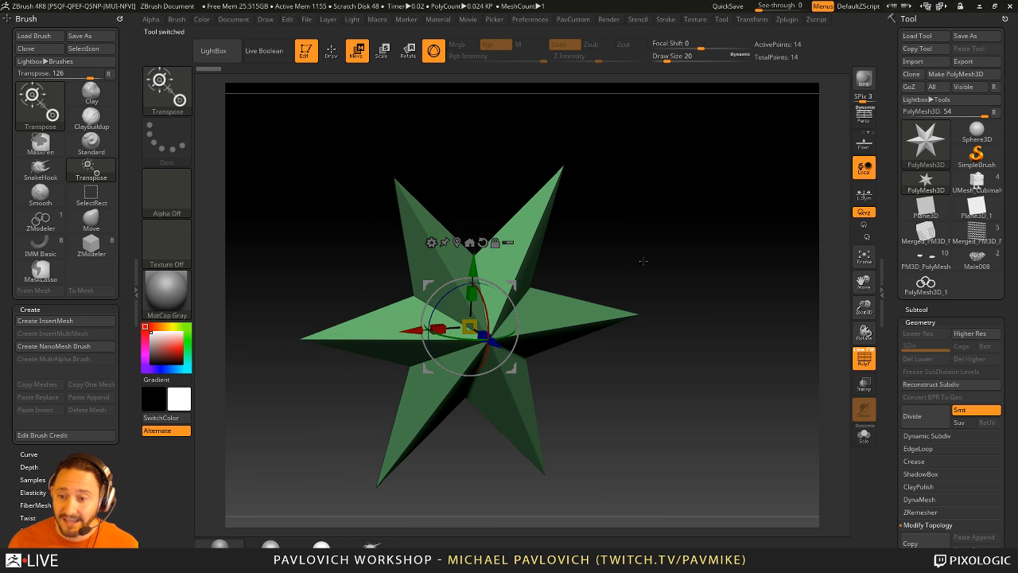
left_click(430, 243)
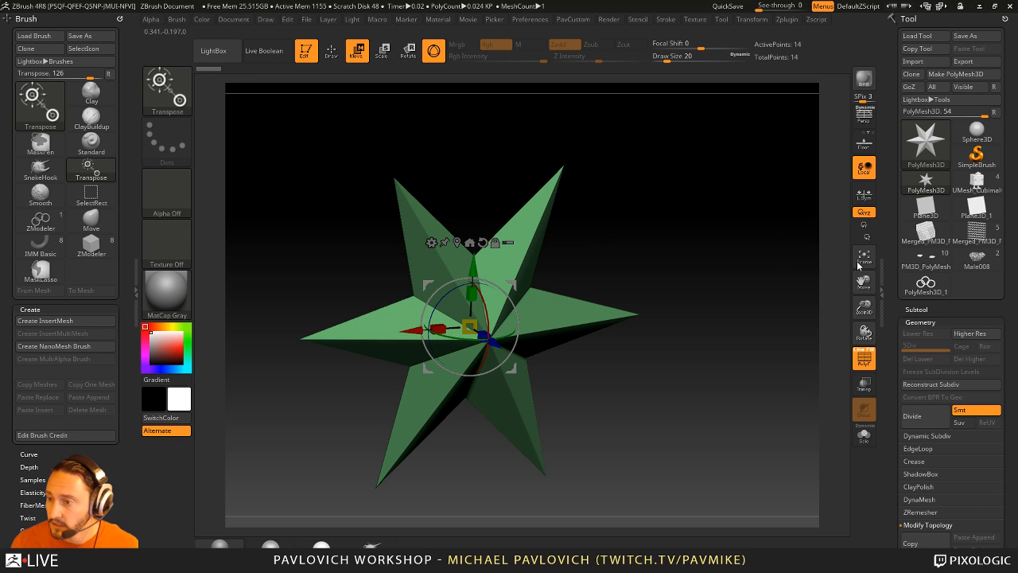
left_click(430, 242)
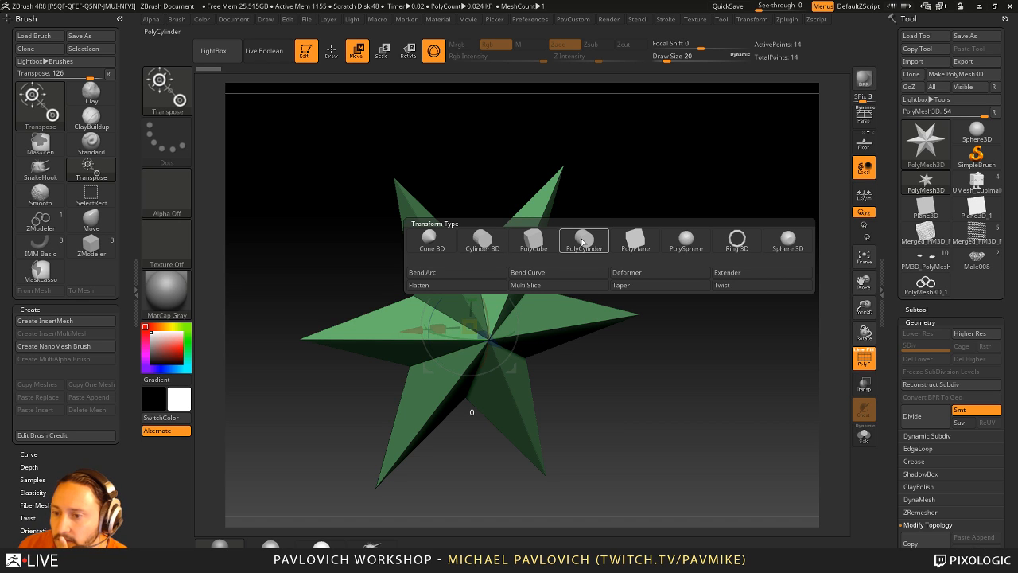
left_click(489, 241)
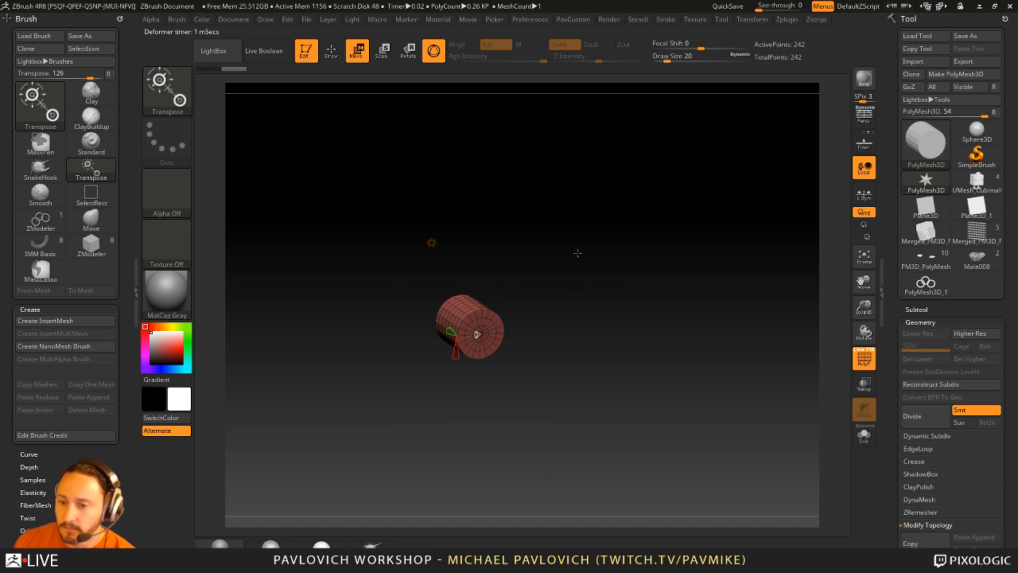
- Hollow the cylinder into a thin-walled tube with fewer divisions and return to the regular Gizmo 3D
right_click_drag(578, 253, 625, 350)
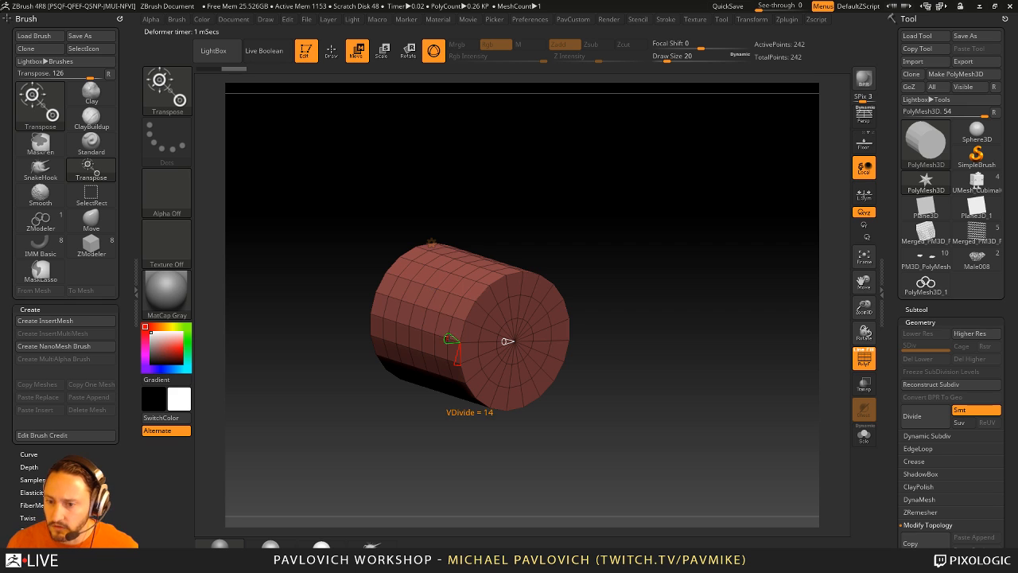
left_click_drag(450, 341, 608, 330)
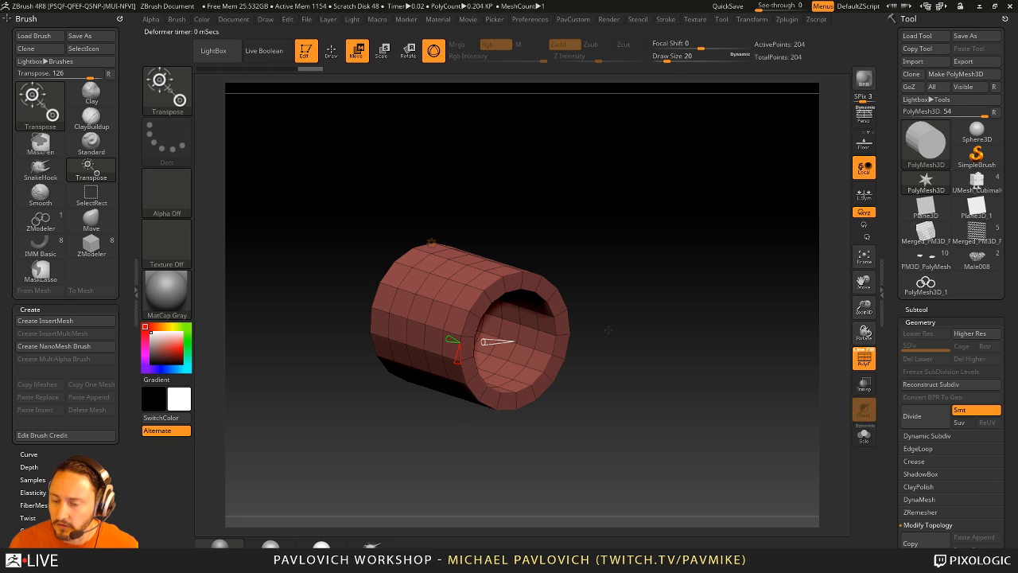
left_click_drag(574, 247, 527, 228)
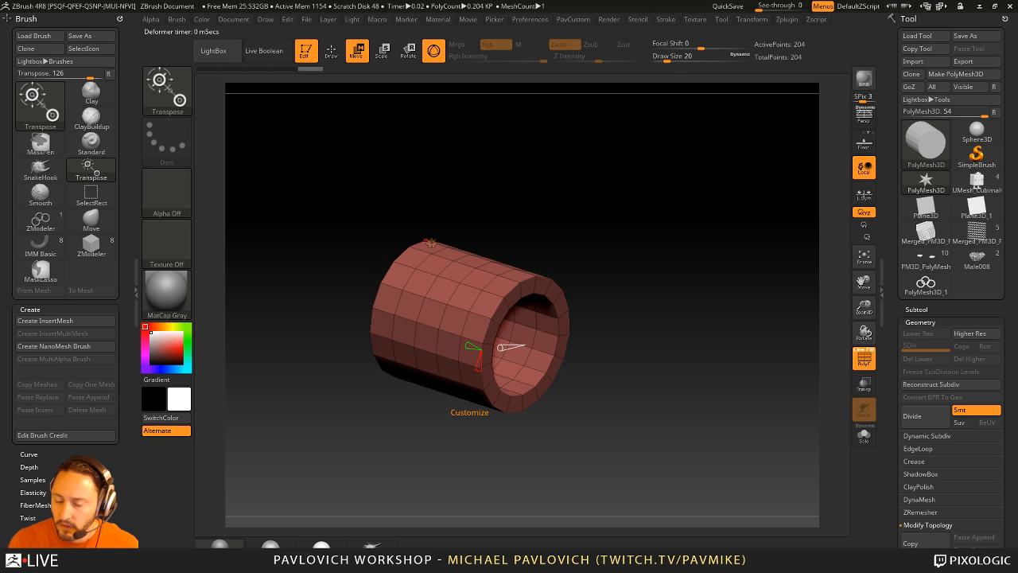
left_click(429, 242)
left_click(441, 243)
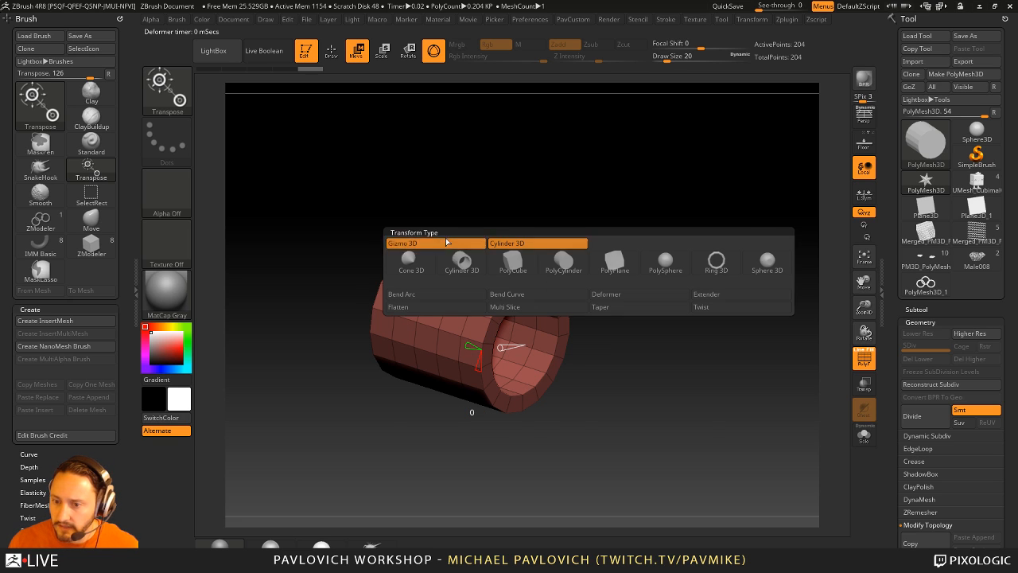
left_click_drag(561, 228, 565, 232, "shift")
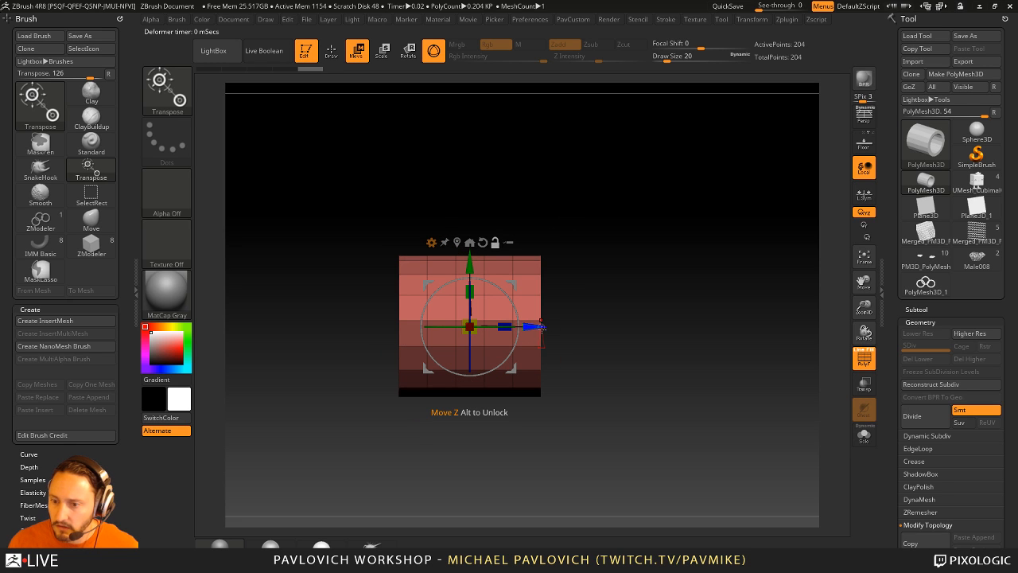
- Mask all of the tube except its open front edge and center the gizmo on that unmasked end
left_click_drag(611, 295, 586, 289)
left_click(538, 275, "alt")
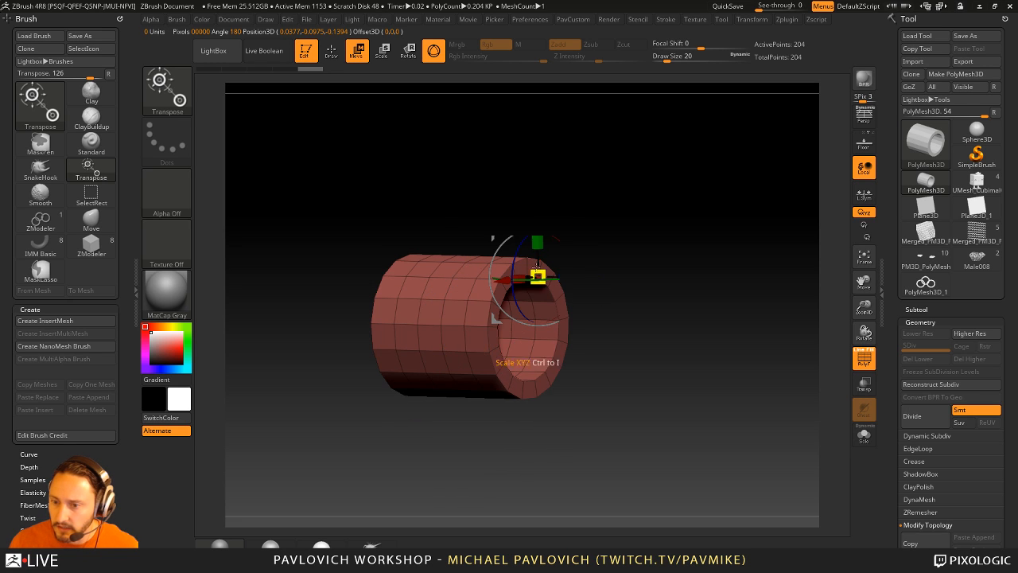
mouse_move(648, 273)
left_mouse_down()
mouse_move(616, 273)
mouse_move(620, 282)
left_mouse_up()
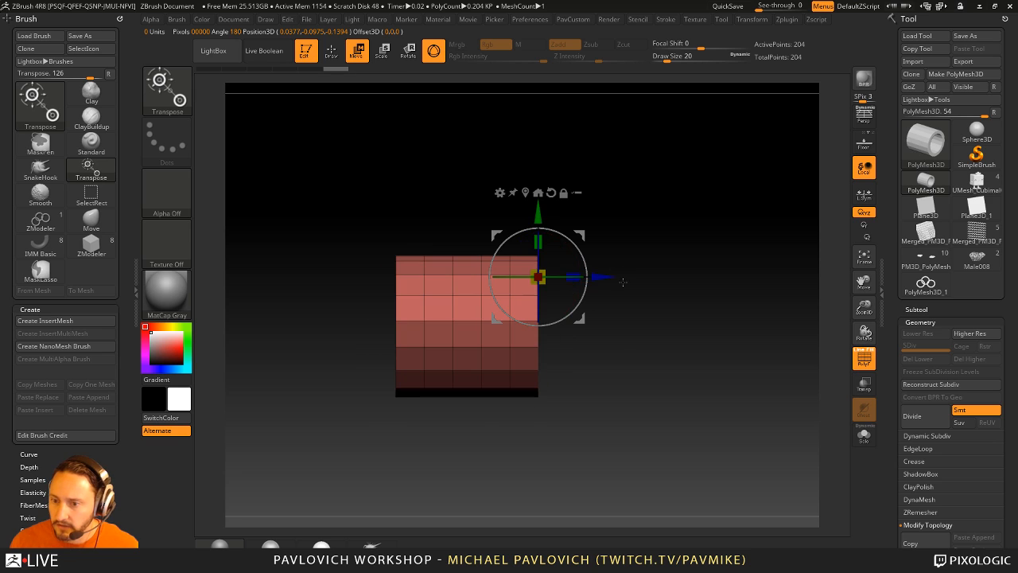
left_click_drag(644, 214, 530, 427, "ctrl+alt")
left_click_drag(713, 316, 676, 322)
left_click(525, 192)
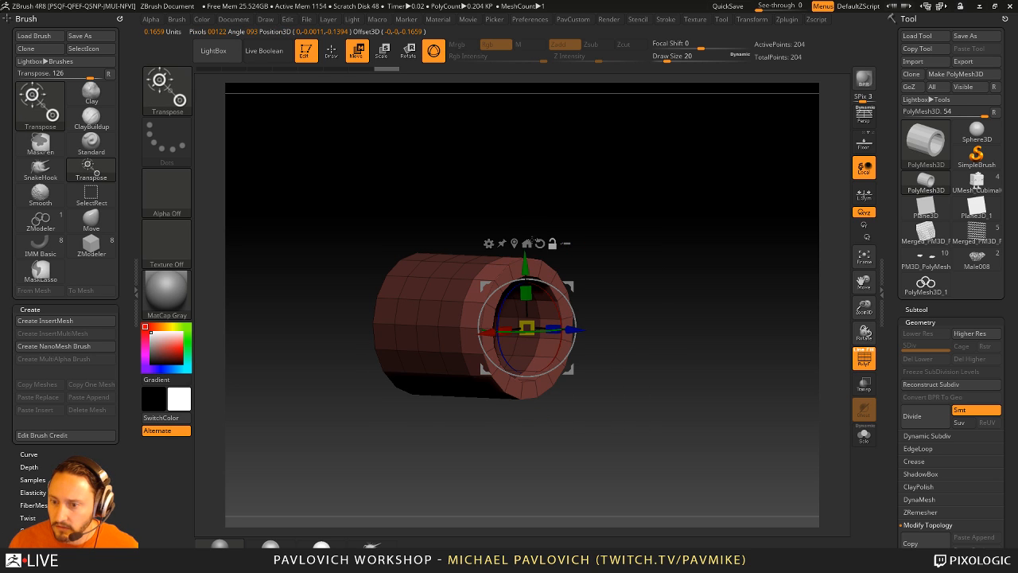
- Mask the whole tube and add a thickened Ring 3D primitive around its open end
mouse_move(620, 295)
left_mouse_down()
mouse_move(666, 295)
mouse_move(602, 304)
left_mouse_up()
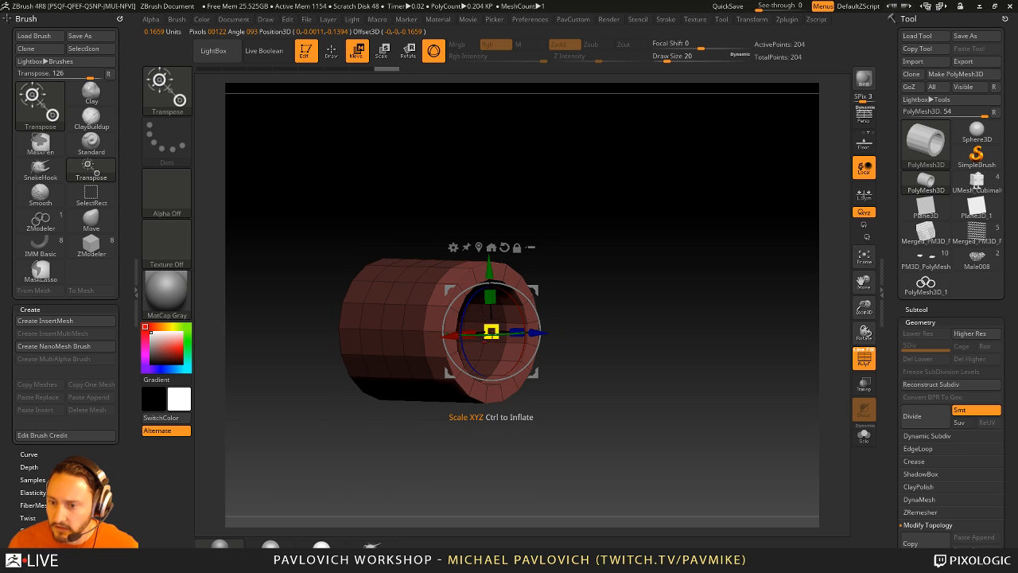
left_click_drag(626, 239, 617, 308, "ctrl")
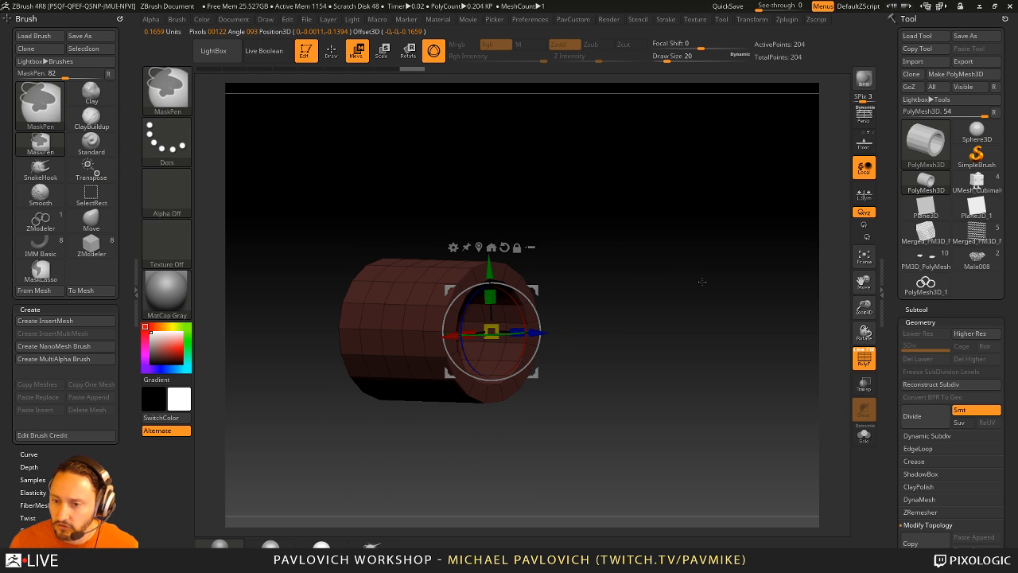
left_click(452, 247)
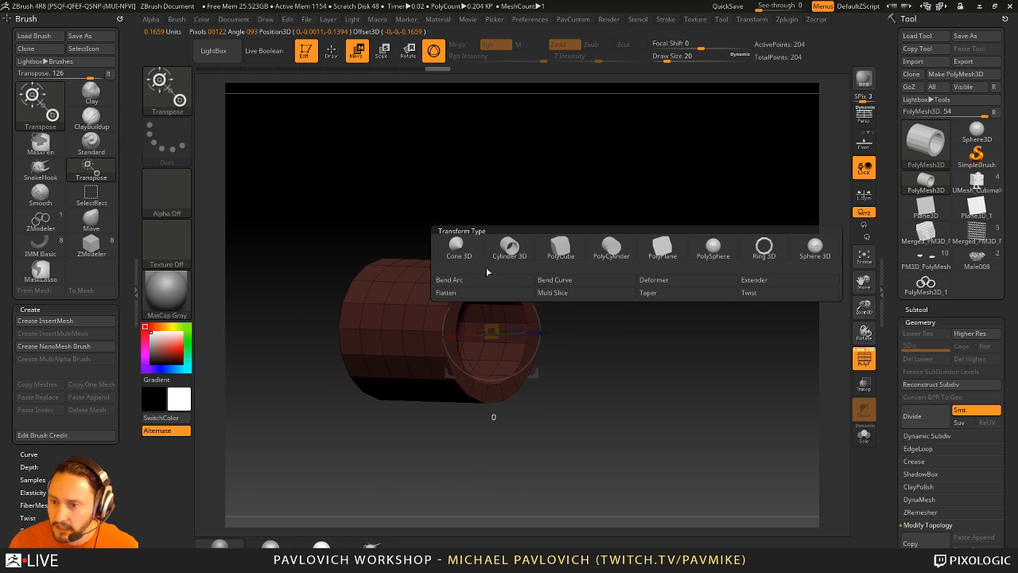
left_click(765, 249)
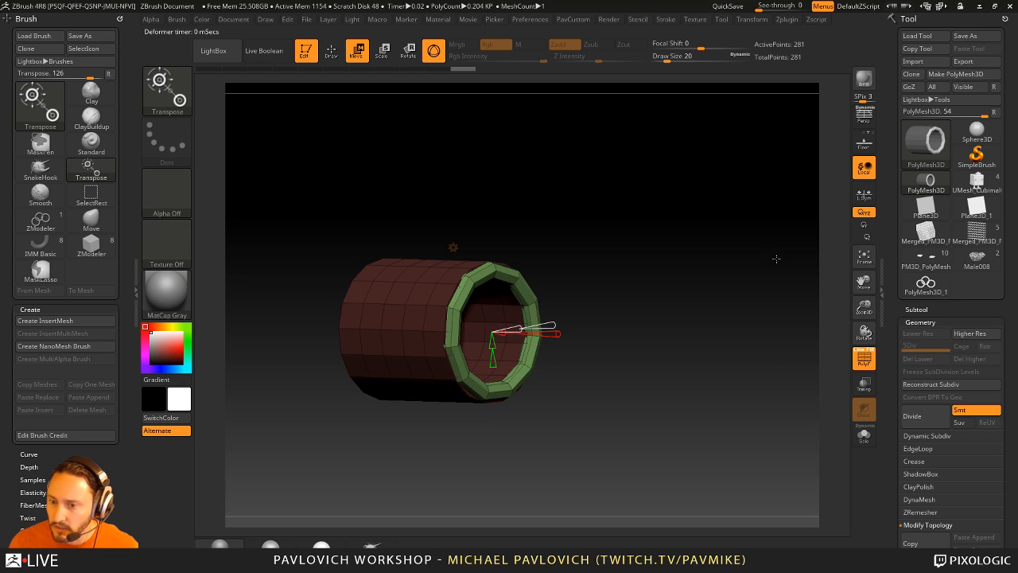
left_click_drag(650, 281, 524, 320)
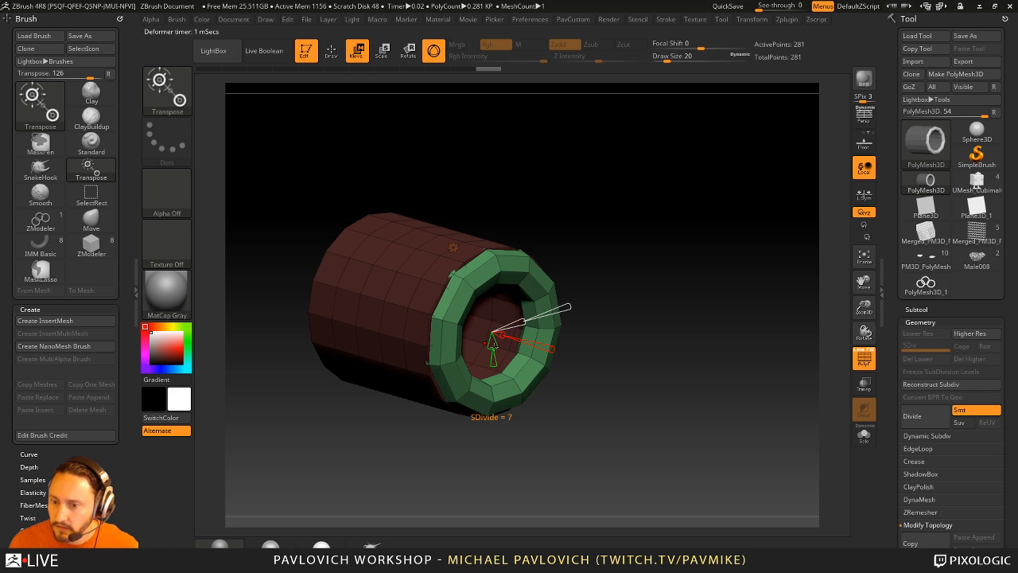
left_click_drag(569, 306, 622, 302)
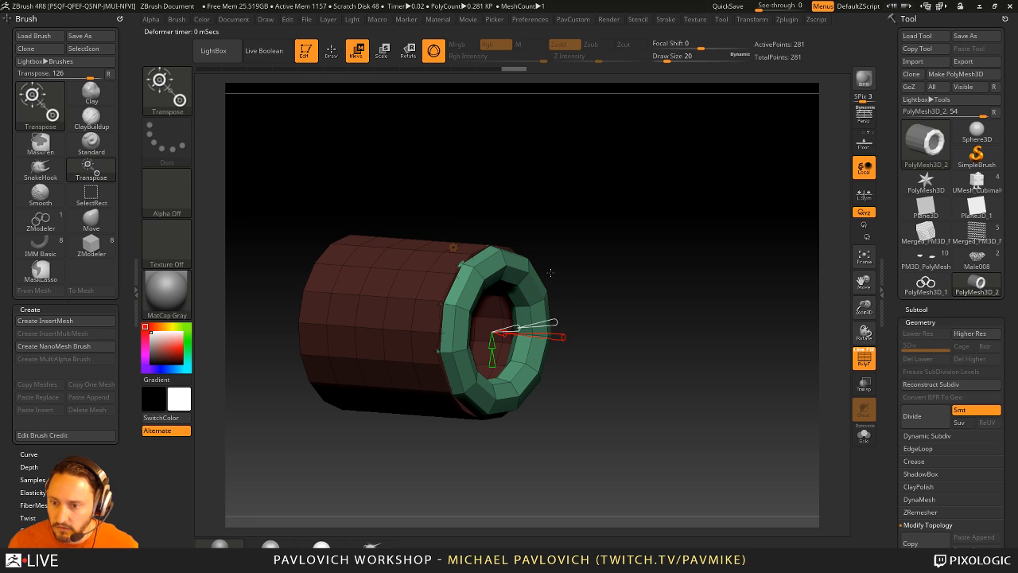
- Scale the ring down to fit inside the tube's open end and mask the whole mesh
key("y")
left_click_drag(492, 330, 480, 333)
left_click(679, 278, "ctrl")
left_click_drag(679, 277, 700, 325, "ctrl")
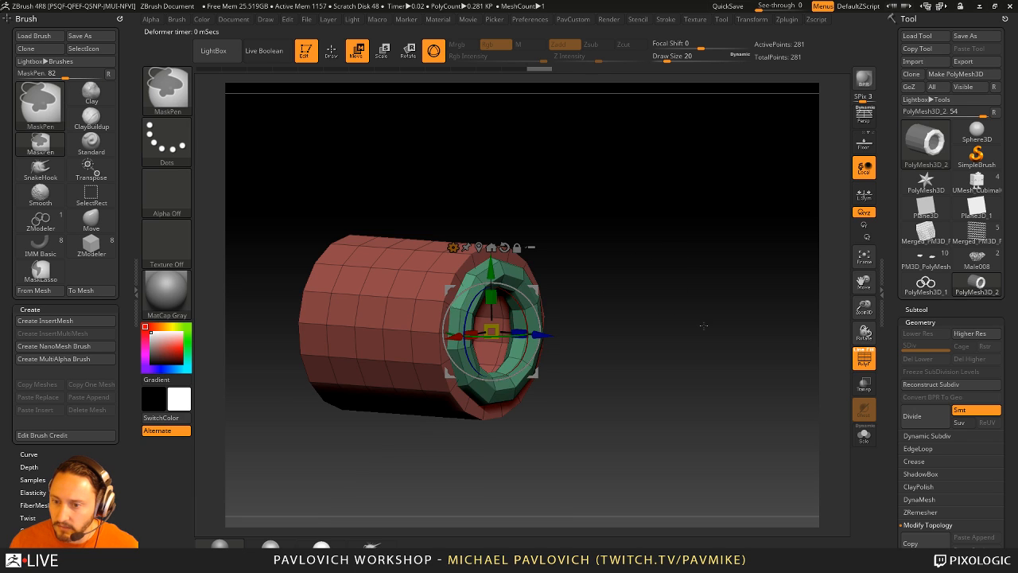
left_click(695, 326, "ctrl")
- Try a PolySphere primitive in the center of the ring and raise its number of divisions
left_click(453, 247)
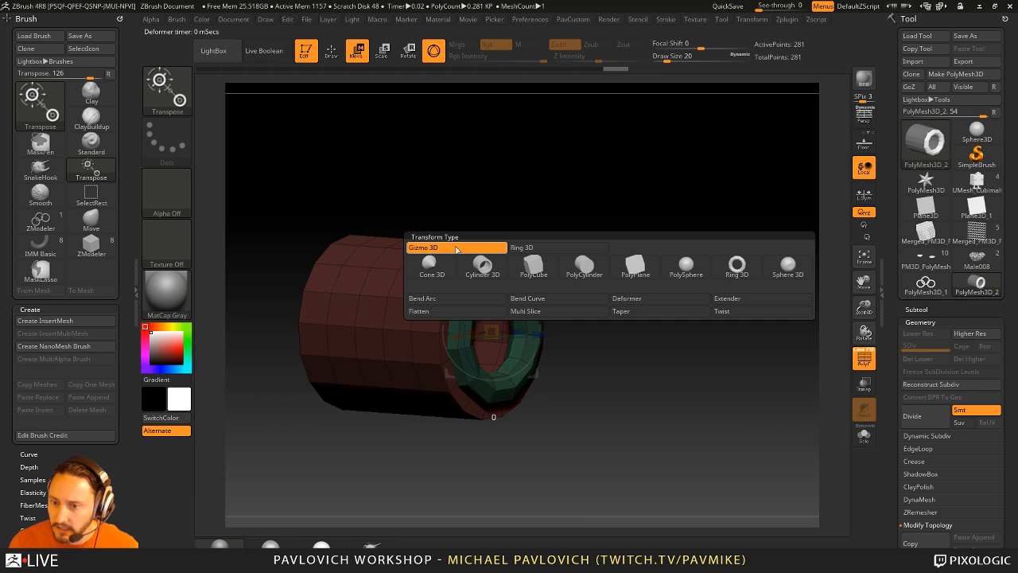
left_click(452, 247)
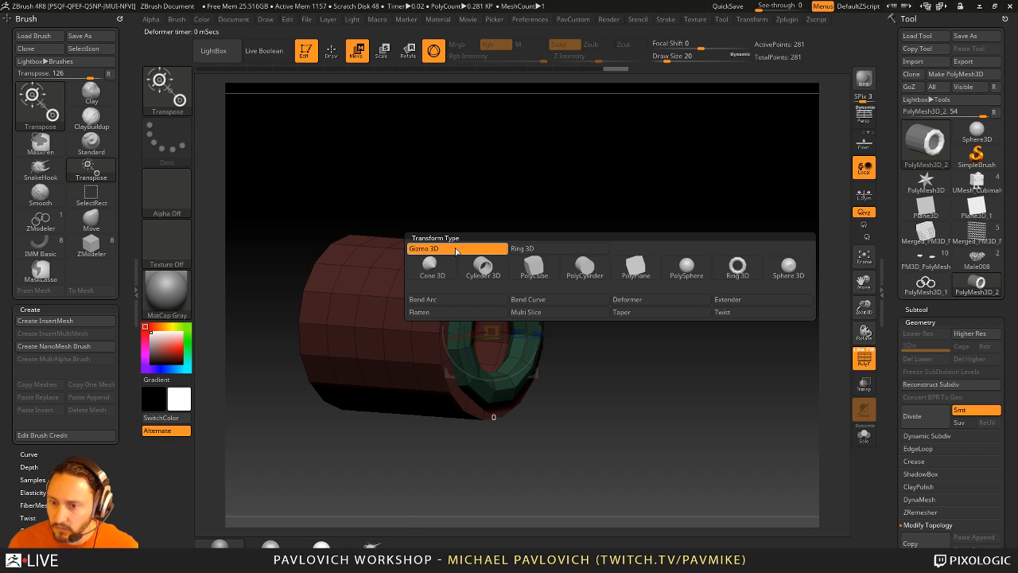
left_click(687, 267)
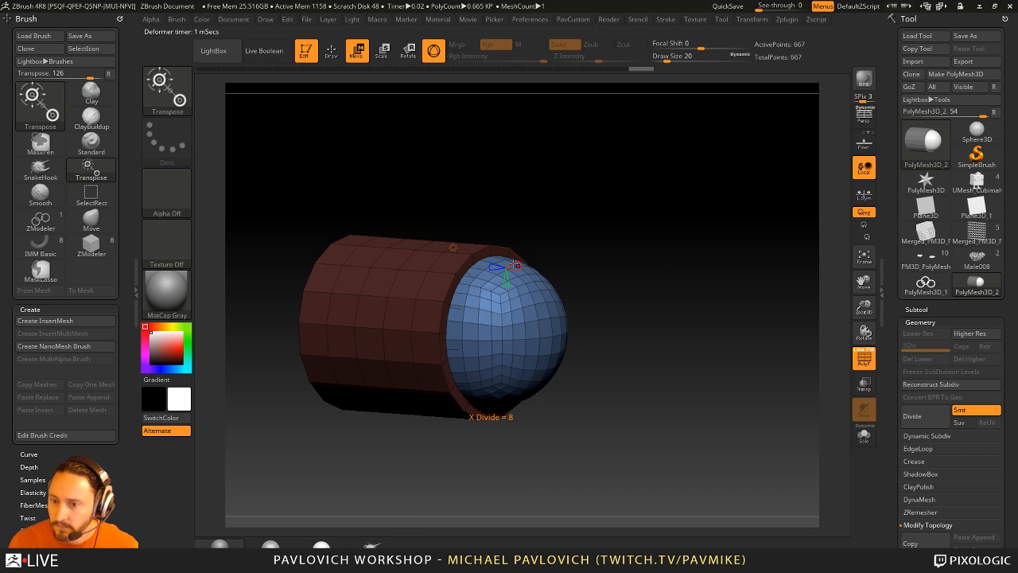
left_click_drag(515, 264, 488, 266)
- Add a Sphere 3D primitive at the tube's open end in place of the PolySphere
left_click(453, 248)
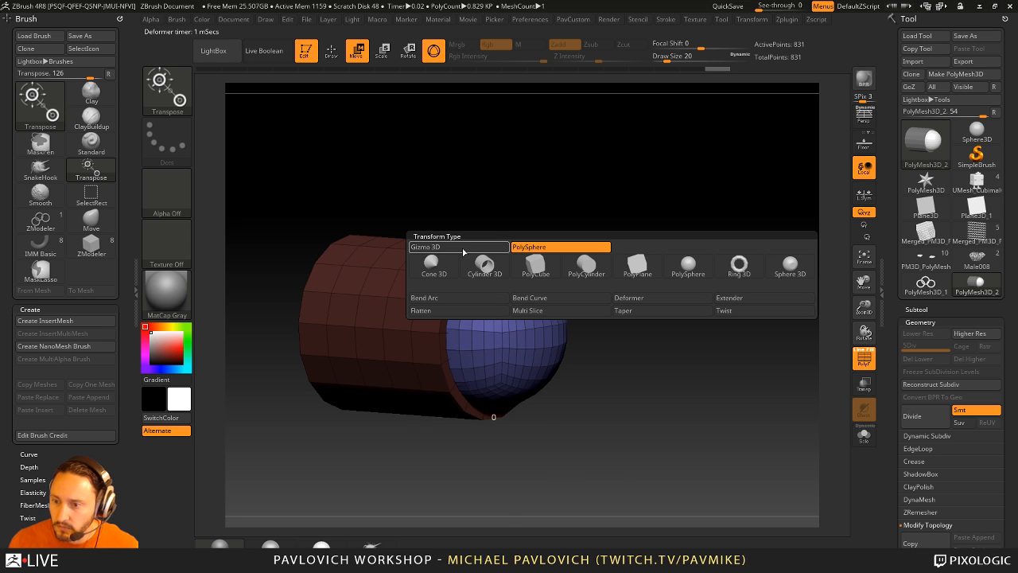
left_click(790, 268)
mouse_move(548, 336)
left_mouse_down()
mouse_move(538, 336)
mouse_move(553, 336)
left_mouse_up()
left_click_drag(662, 299, 632, 300)
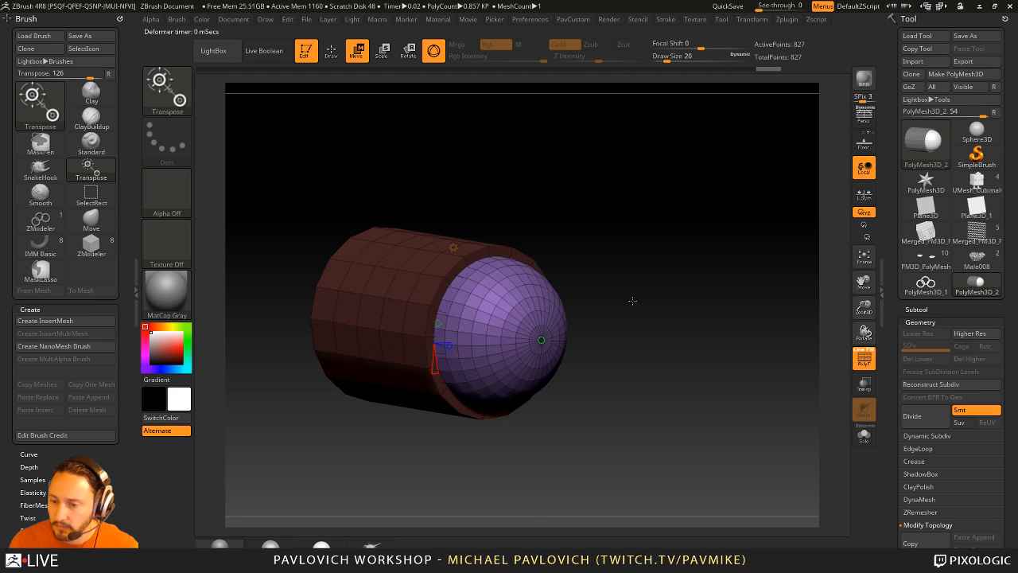
- Scale the sphere down until it sits inside the ring and clear the mask
key("w")
left_click_drag(494, 329, 467, 349)
key("q")
left_click_drag(663, 243, 682, 260, "ctrl")
mouse_move(686, 261)
left_mouse_down("alt")
mouse_move(693, 266)
mouse_move(676, 279)
mouse_move(693, 284)
mouse_move(670, 286)
left_mouse_up("alt")
key("s")
left_click_drag(672, 291, 703, 313, "alt")
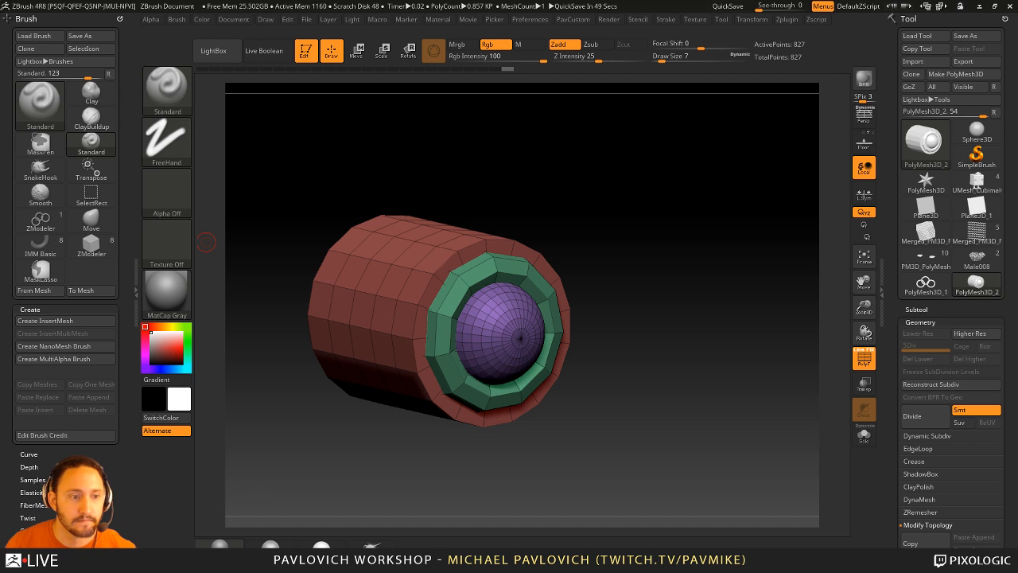
mouse_move(577, 123)
left_mouse_down()
mouse_move(625, 171)
mouse_move(629, 200)
mouse_move(599, 211)
mouse_move(588, 193)
left_mouse_up()
key("s")
key("s")
mouse_move(601, 271)
left_mouse_down()
mouse_move(592, 272)
mouse_move(610, 274)
left_mouse_up()
key("s")
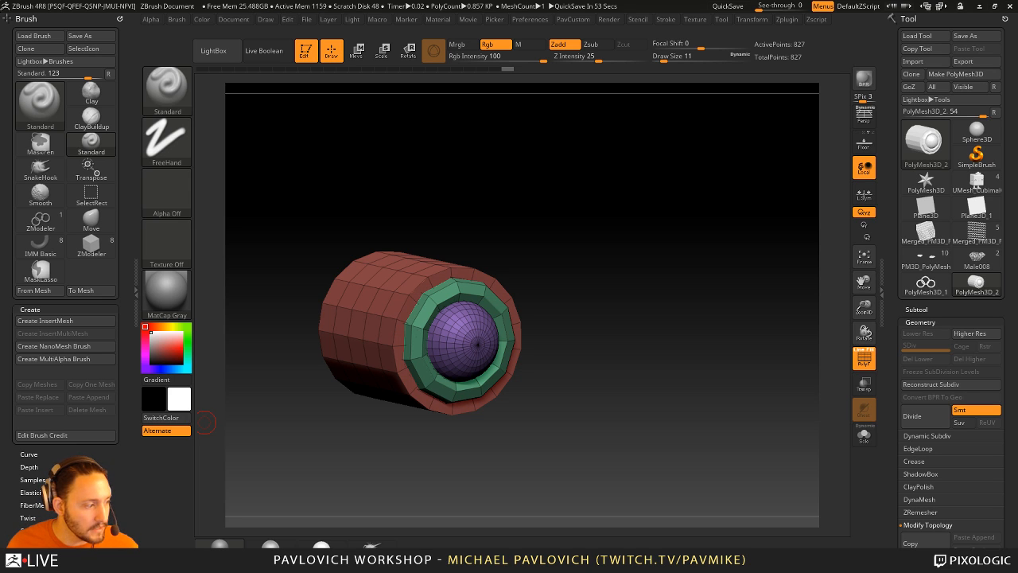
- Crease the mesh's hard edges with a tolerance of 70 and preview it in Dynamic Subdivision without the polyframe
left_click(573, 19)
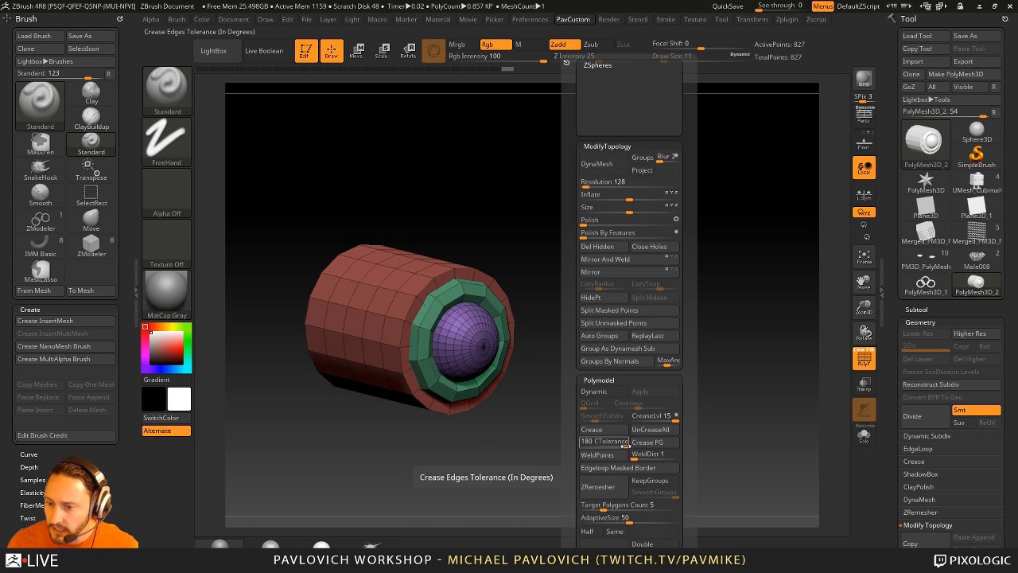
left_click(605, 430)
left_click(610, 390)
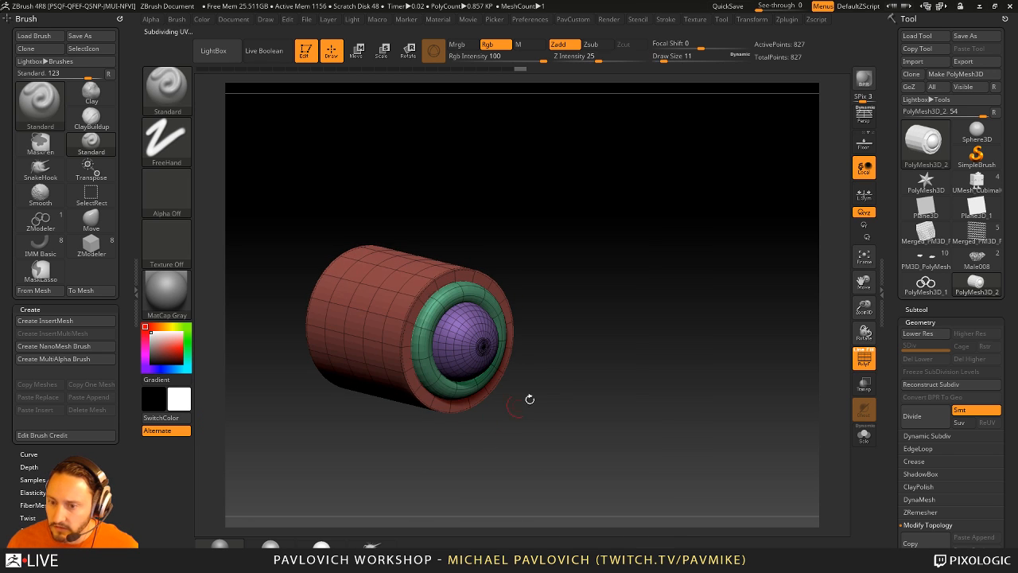
left_click_drag(829, 341, 843, 370, "alt")
left_click(864, 357)
left_click_drag(671, 302, 645, 311)
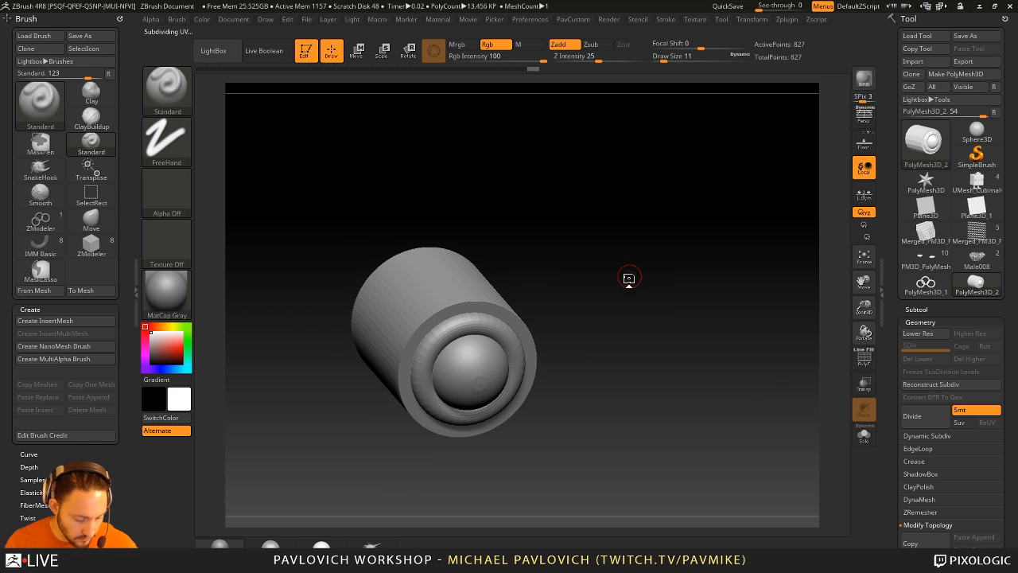
- Insert a cube on the tube's side with the IMM primitives brush and split it into its own subtool
key("m")
left_click(659, 325)
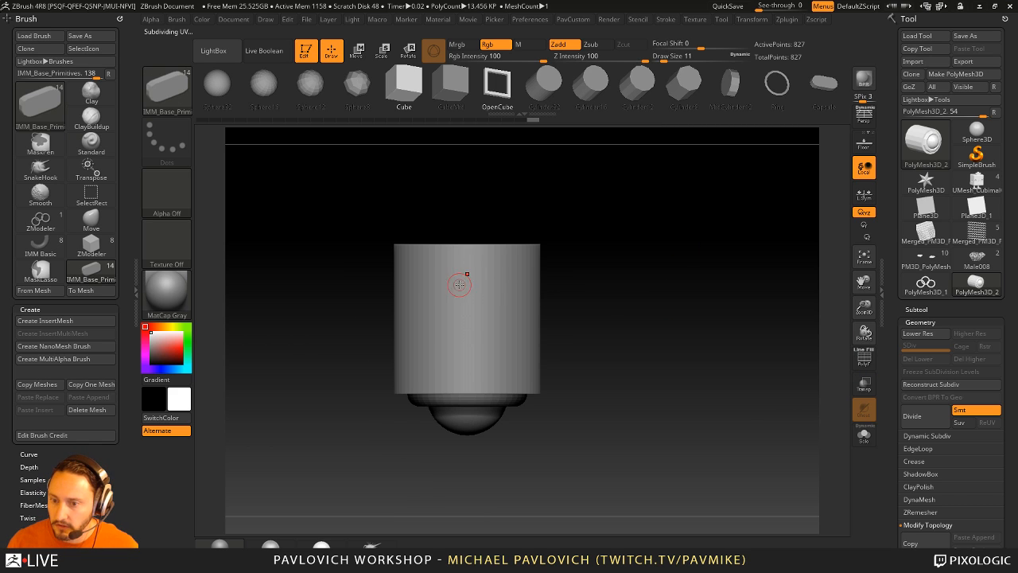
left_click_drag(466, 274, 469, 293)
left_click(573, 18)
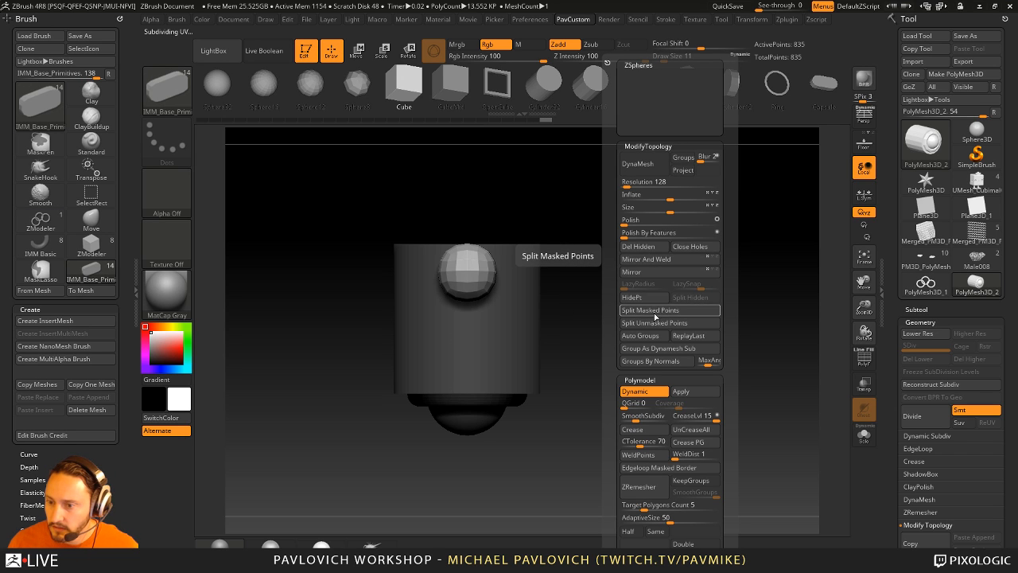
left_click(655, 310)
left_click_drag(555, 352, 688, 307)
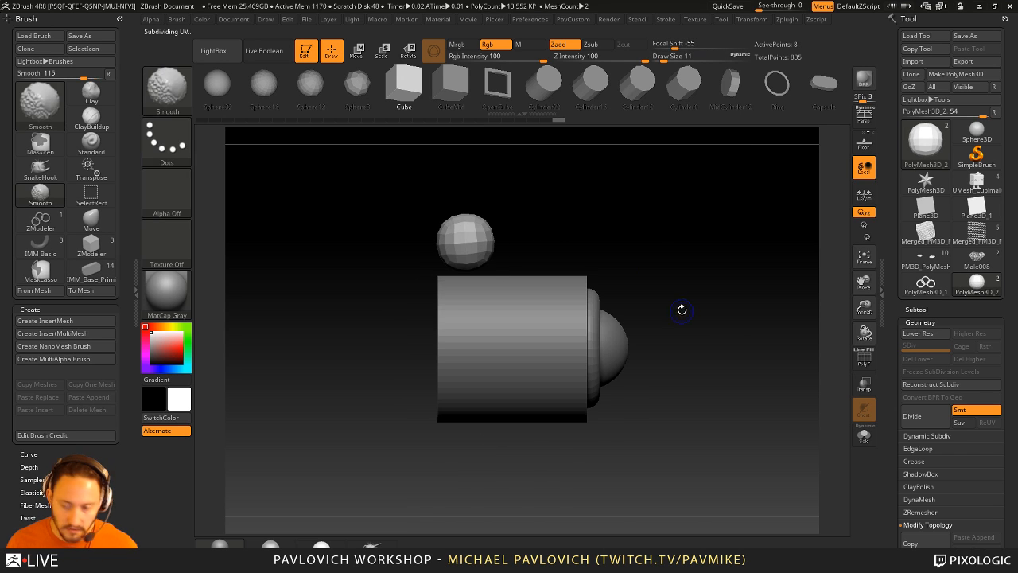
- Give the cube Dynamic Subdivision with QGrid 2 and adjust Coverage for rounded, beveled edges
key("shift+d")
key("grave")
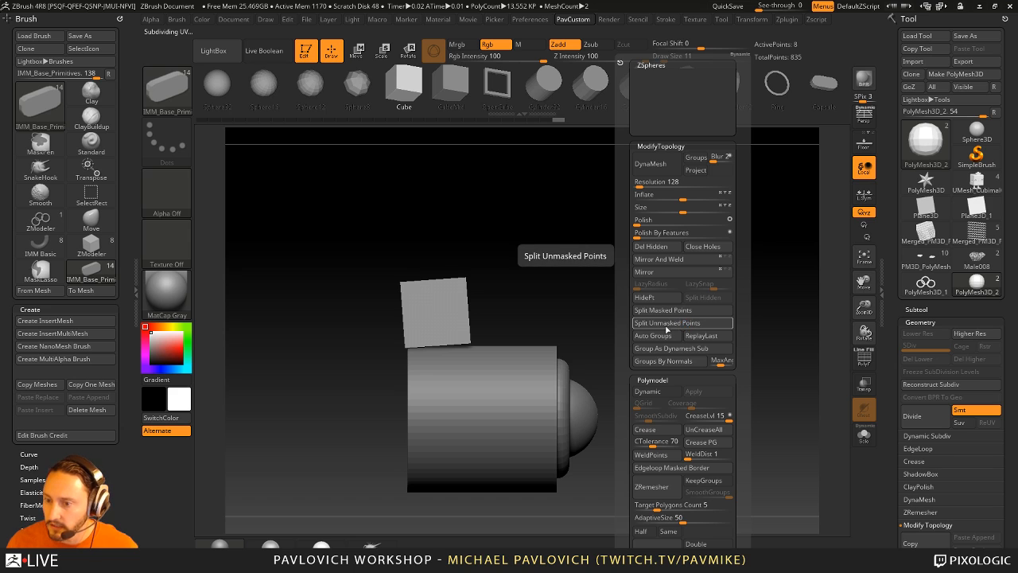
left_click(654, 393)
left_click(641, 404)
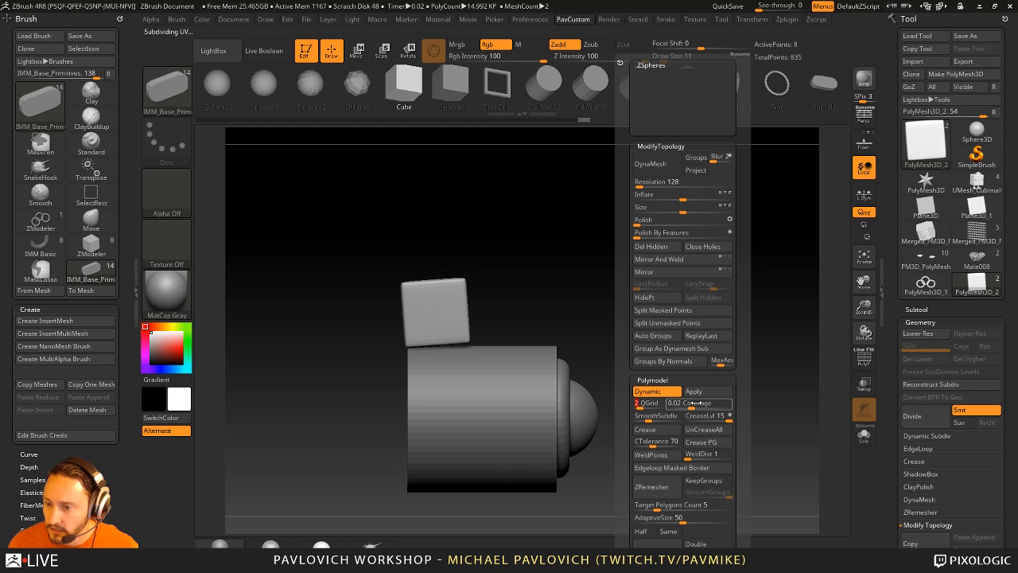
left_click_drag(692, 403, 697, 403)
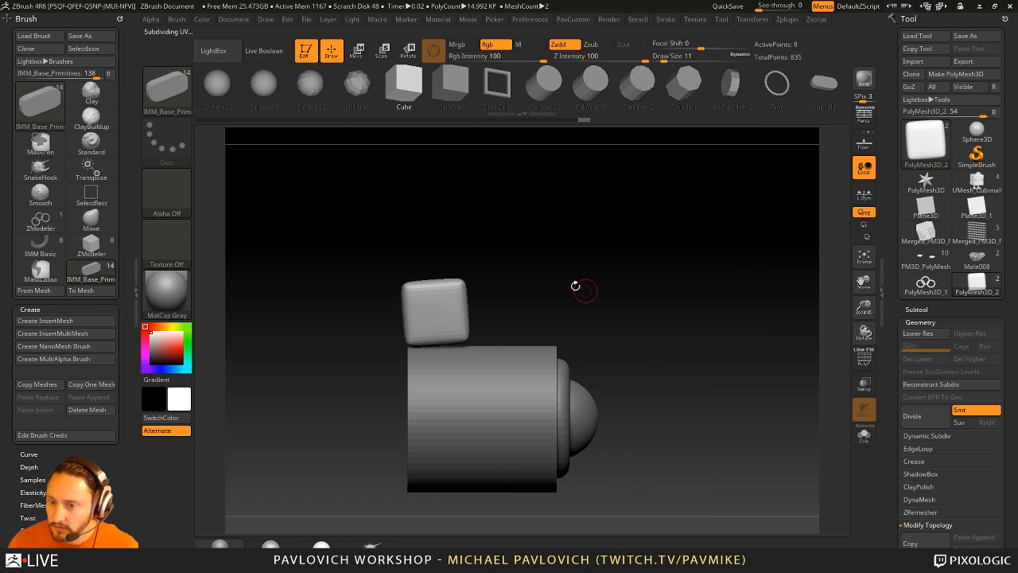
- Straighten the cube, flatten it along the tube's length into a thin plate and sink it into the tube wall
key("w")
left_click_drag(462, 306, 466, 308)
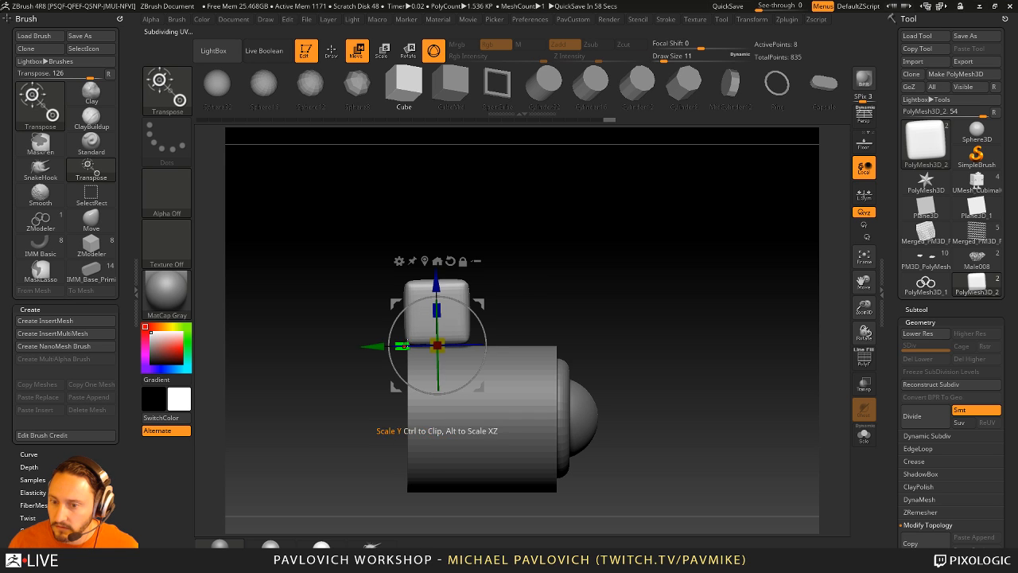
left_click_drag(400, 344, 427, 344)
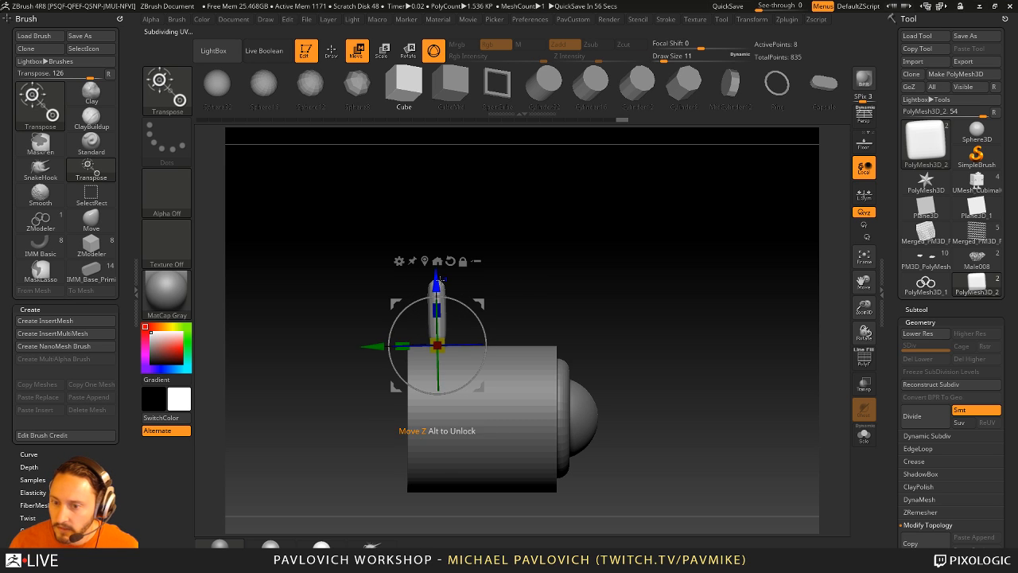
left_click_drag(439, 279, 440, 308)
key("q")
mouse_move(752, 282)
left_mouse_down()
mouse_move(684, 290)
mouse_move(712, 319)
left_mouse_up()
- Order the plate below the tube as a subtractive subtool and turn on Live Boolean to cut the slot
left_click(911, 313, "shift")
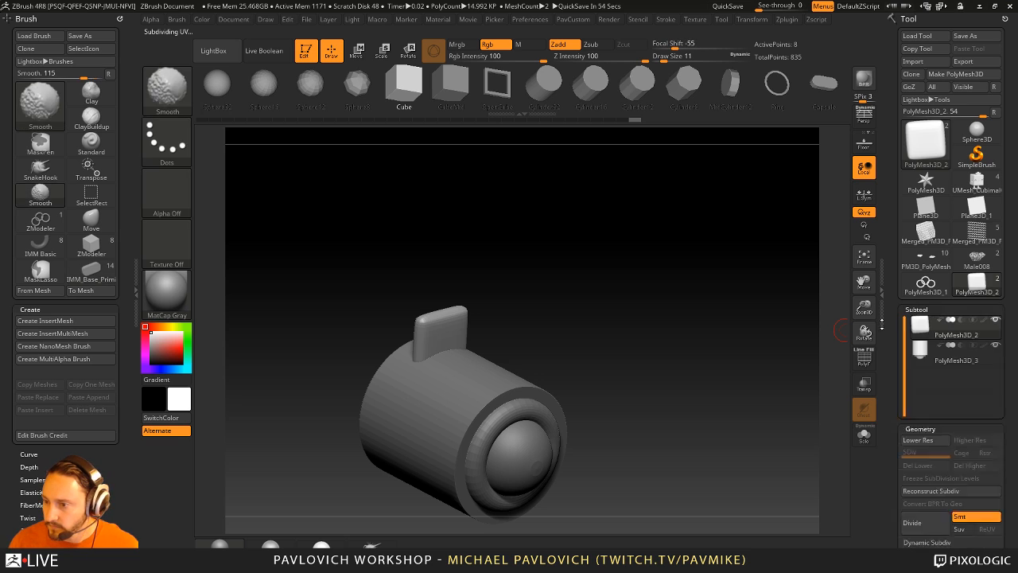
left_click(988, 479)
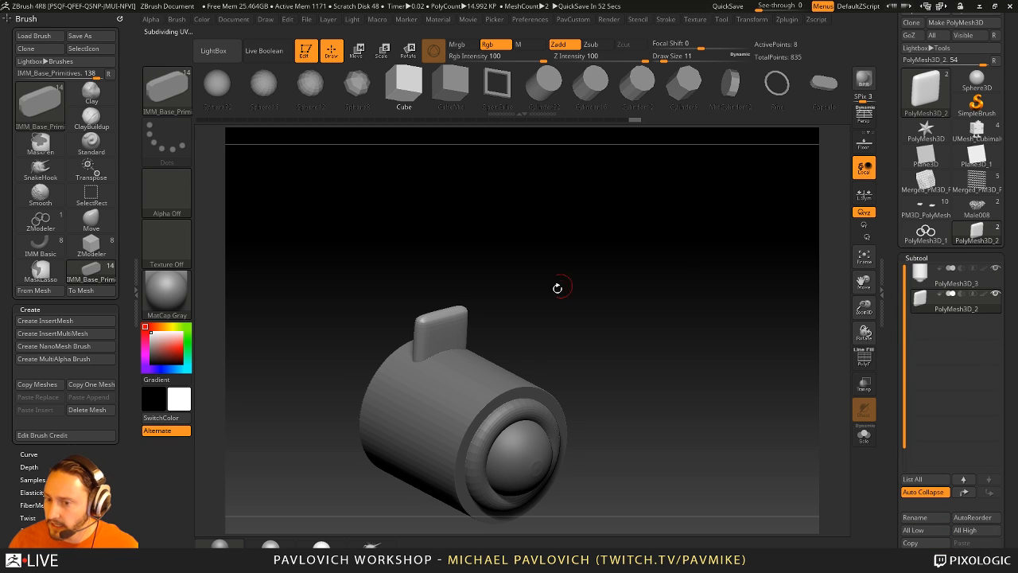
left_click_drag(557, 287, 593, 254)
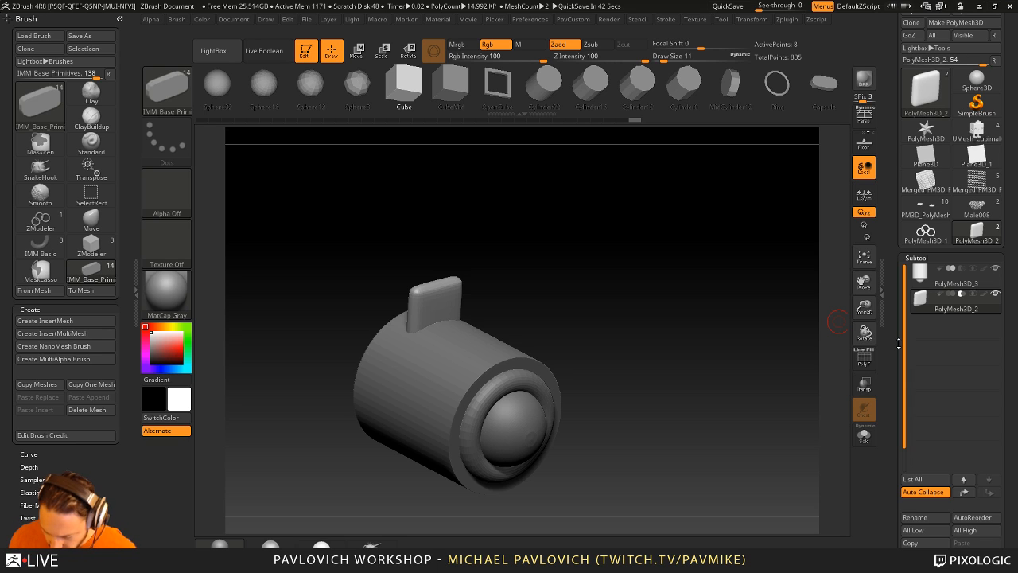
left_click_drag(675, 308, 693, 316)
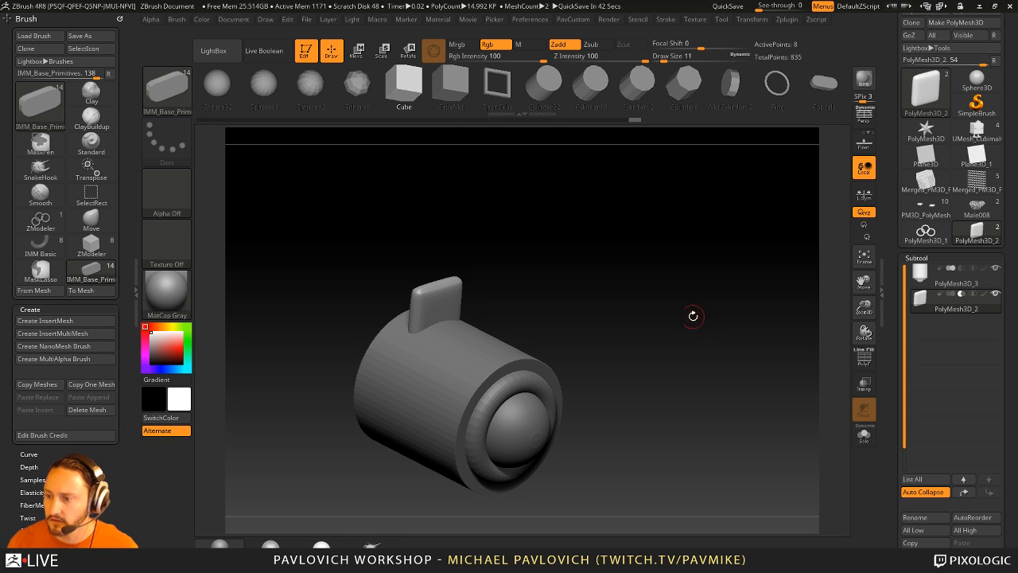
left_click(261, 52)
left_click_drag(668, 273, 832, 322)
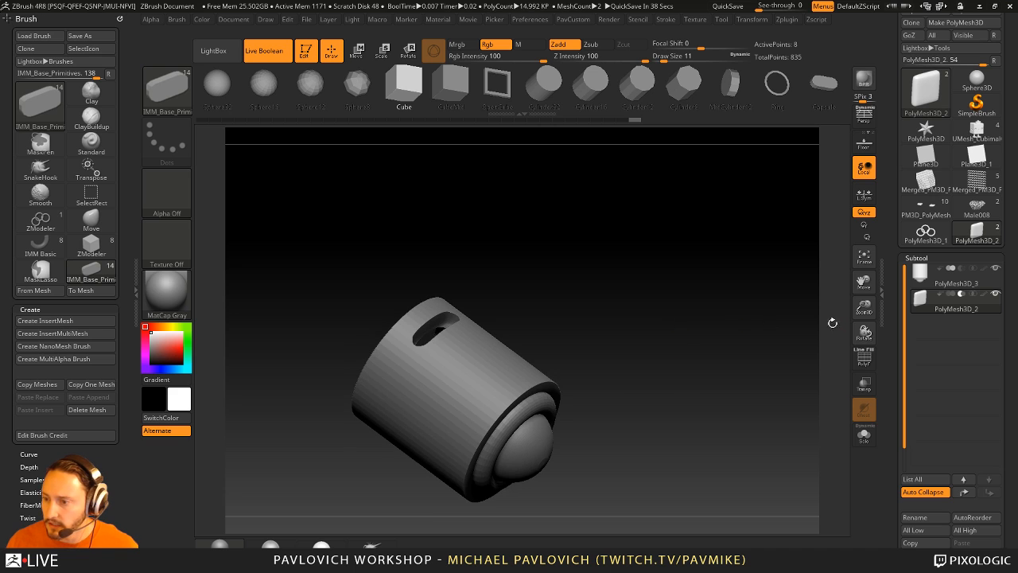
left_click_drag(708, 318, 679, 343)
- Adjust the cutter's position with the gizmo and scale it up for a longer slot across the tube
key("w")
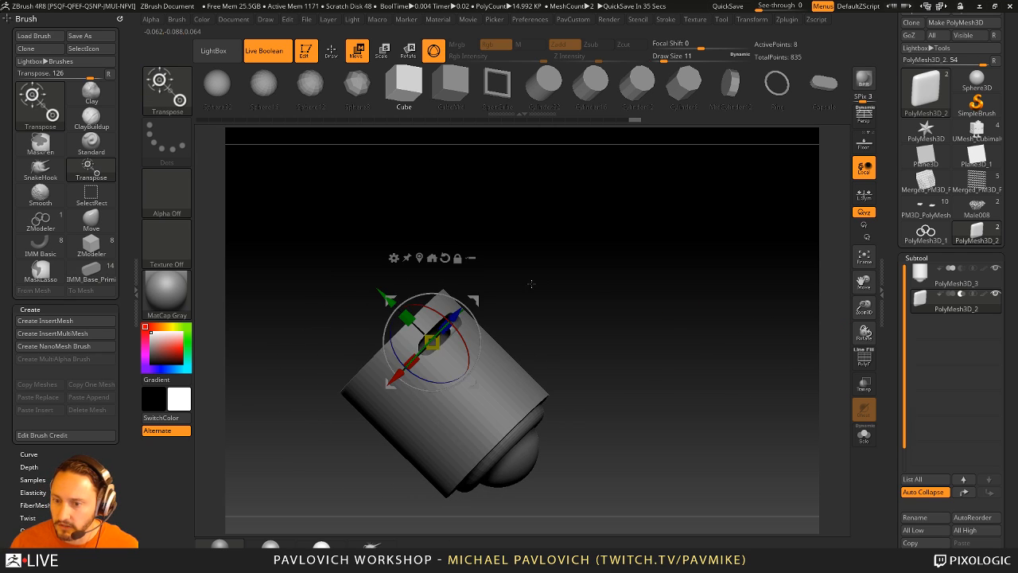
left_click_drag(531, 282, 638, 339, "alt")
left_click_drag(466, 316, 485, 299)
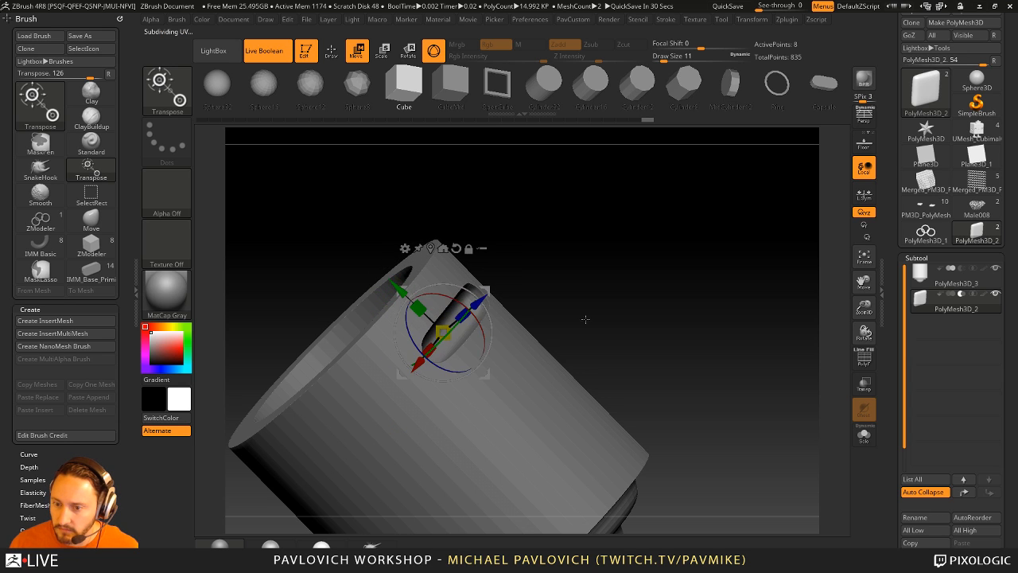
left_click_drag(586, 318, 557, 301)
left_click_drag(443, 326, 400, 359)
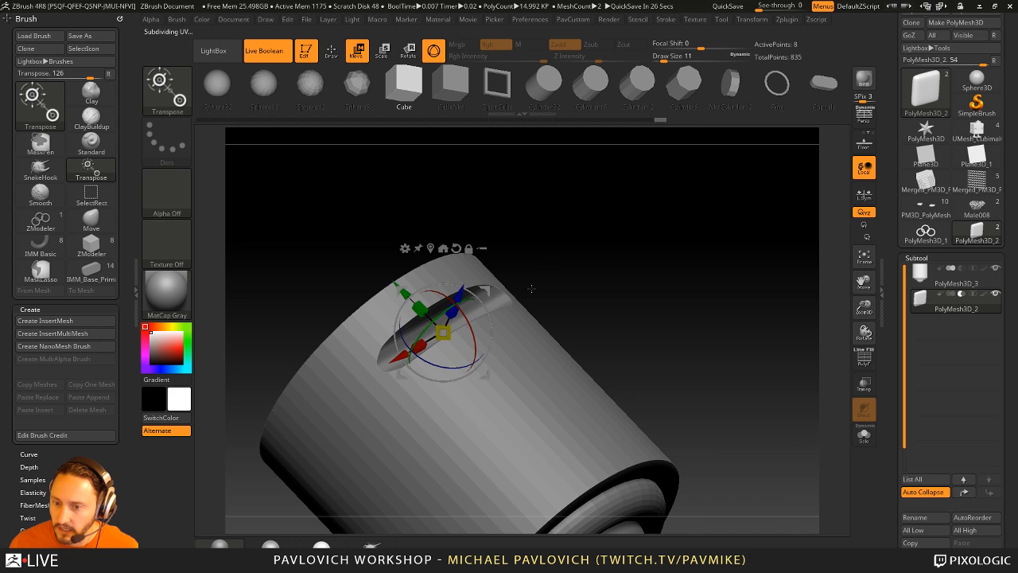
- Try copying the slot cutter along the tube and repeating the copy, then undo the duplicates
left_click_drag(531, 289, 558, 225)
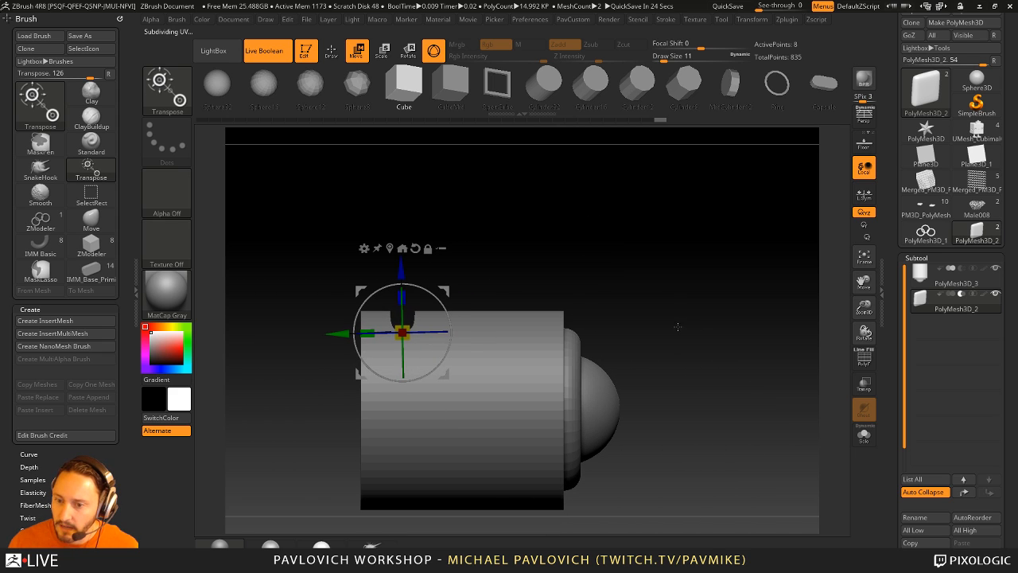
left_click_drag(426, 290, 428, 290)
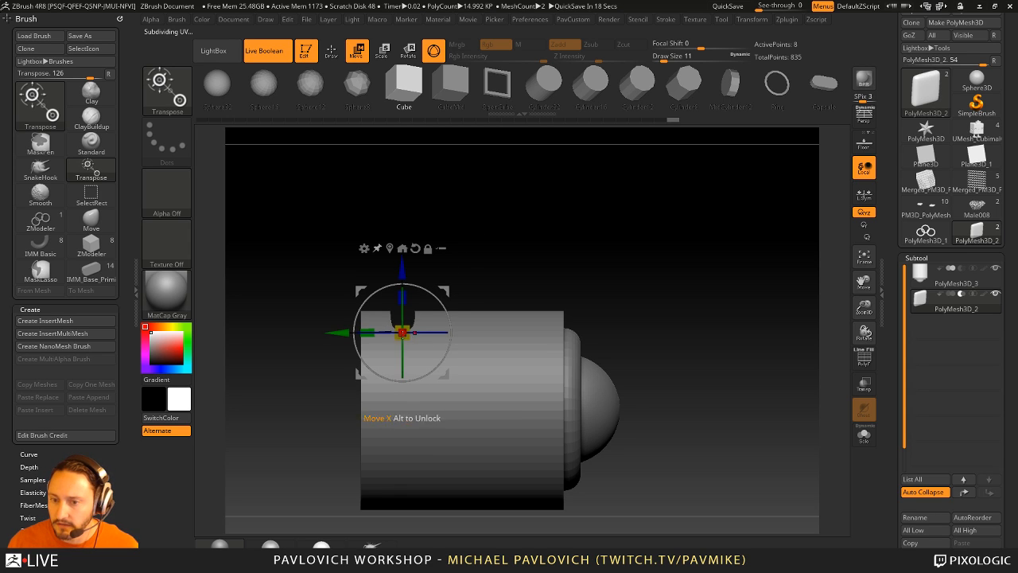
left_click_drag(402, 333, 447, 333, "ctrl")
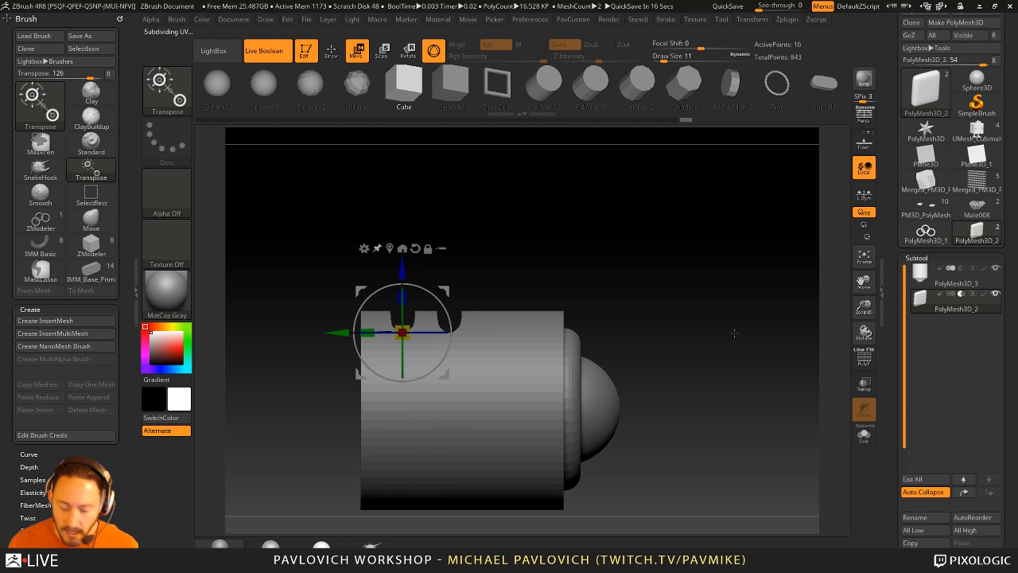
key("1")
key("1")
mouse_move(731, 323)
left_mouse_down()
mouse_move(713, 341)
mouse_move(747, 329)
left_mouse_up()
key("ctrl+z")
key("ctrl+z")
key("ctrl+z")
- Turn the slot cutter into an ArrayMesh with Repeat 5 and enable Transpose for the array
left_click_drag(895, 350, 848, 205)
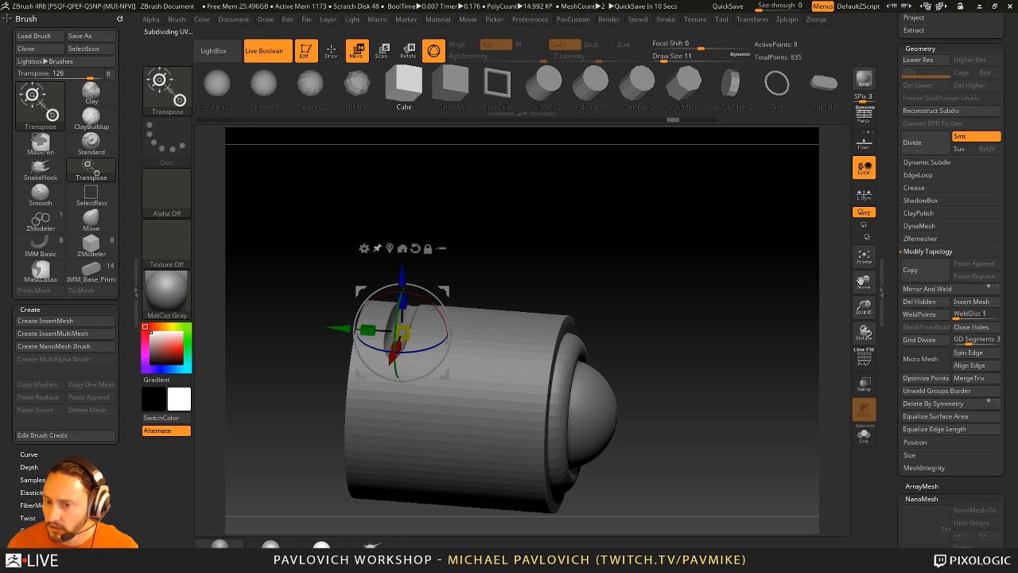
left_click_drag(896, 305, 906, 234)
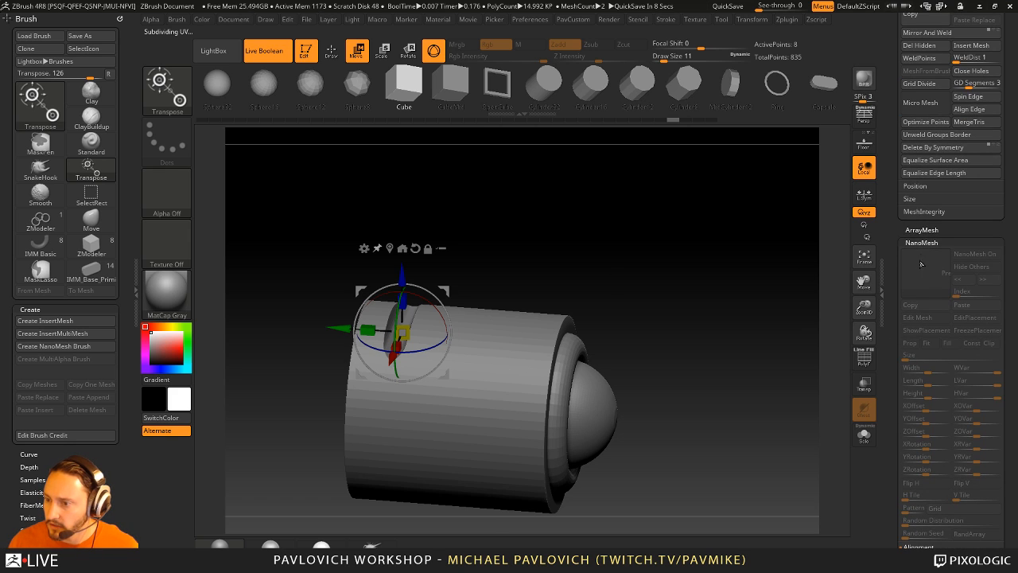
left_click(919, 230)
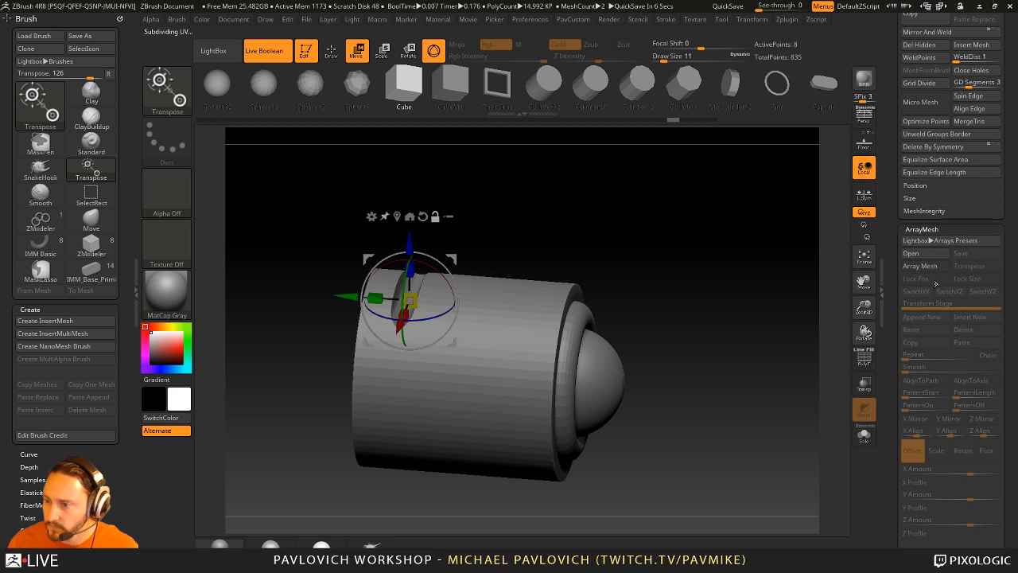
left_click(922, 266)
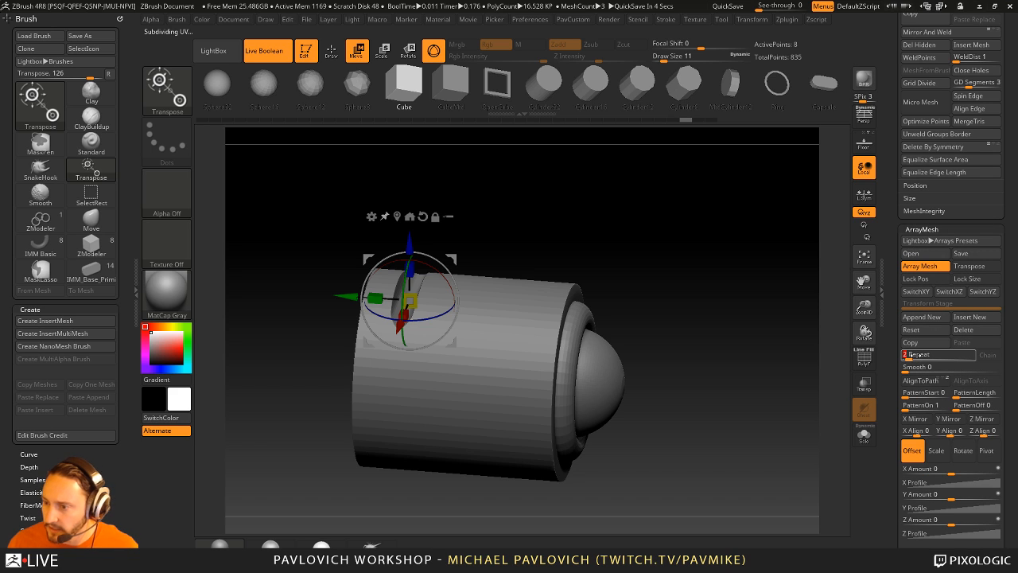
key("Return")
left_click(977, 266)
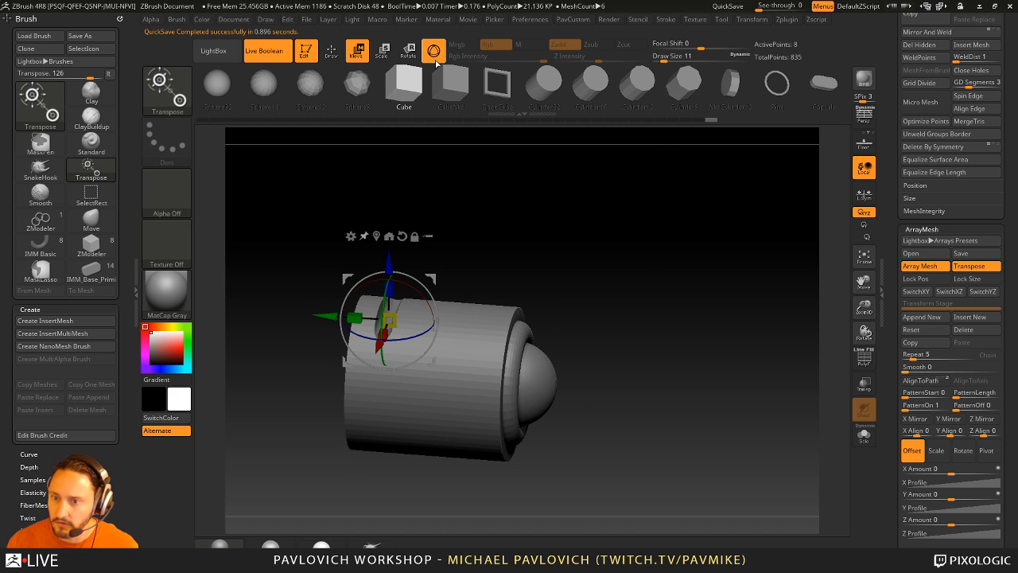
- Spread the arrayed slot cutters along the tube with the Transpose line, to an array Z Amount of about -6.54
left_click(436, 59)
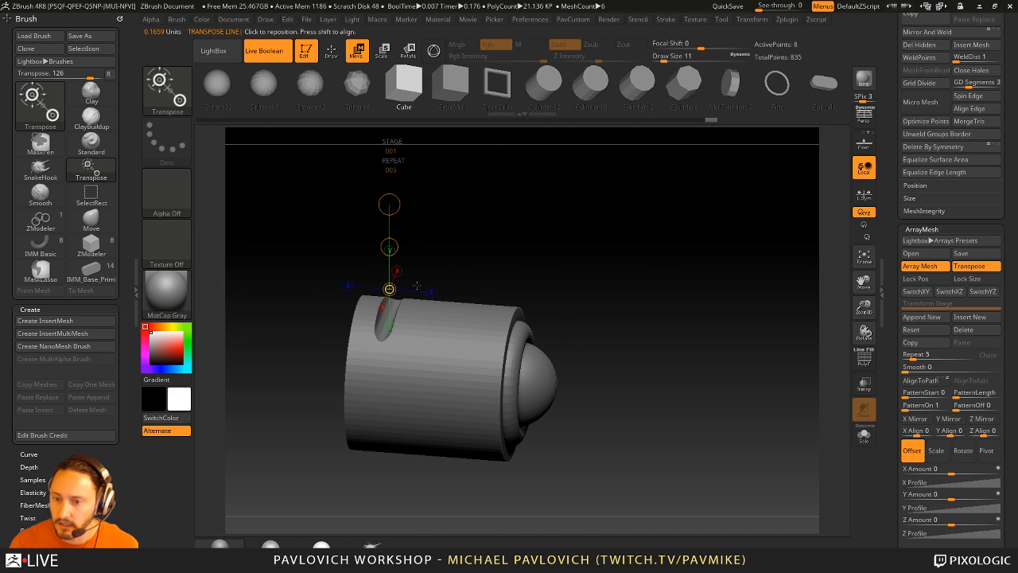
left_click_drag(416, 284, 482, 295)
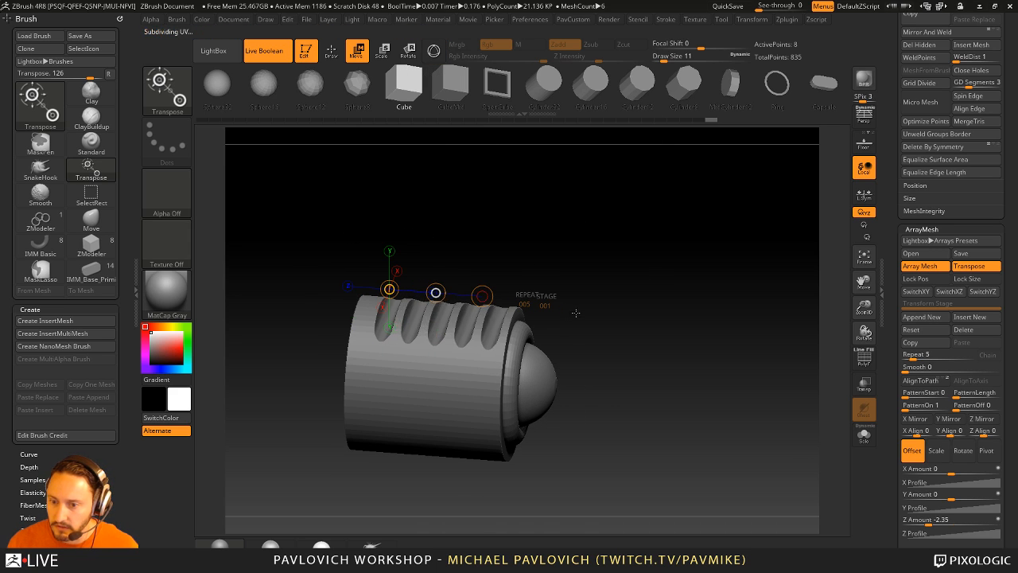
left_click_drag(576, 312, 606, 314)
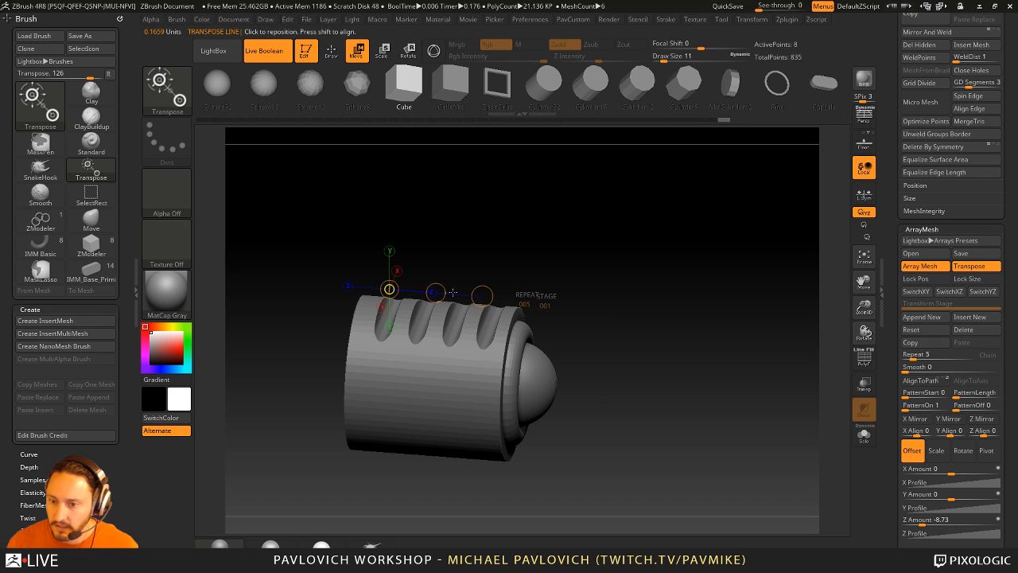
left_click_drag(436, 293, 410, 293)
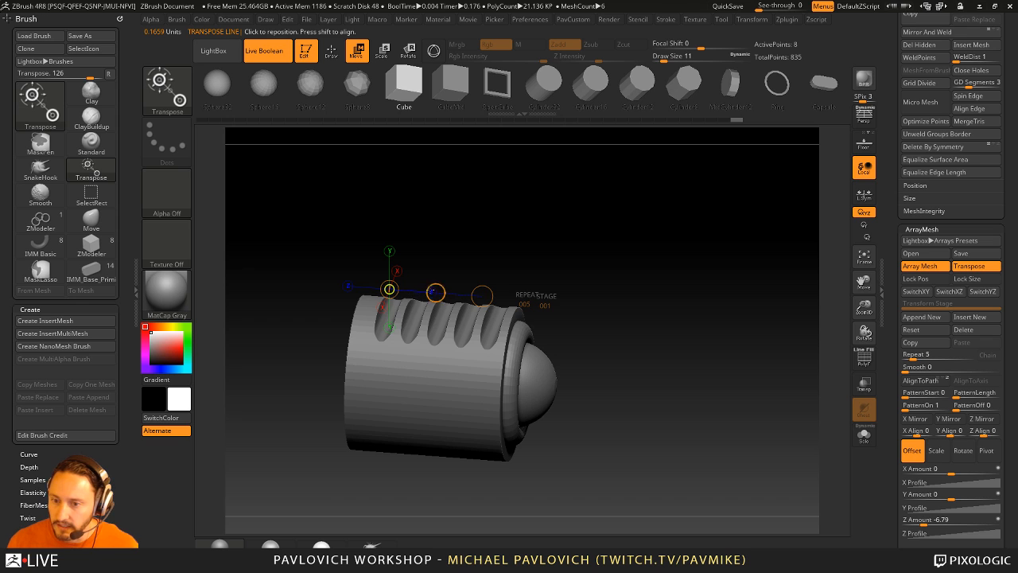
key("q")
mouse_move(647, 268)
left_mouse_down()
mouse_move(647, 246)
mouse_move(684, 294)
mouse_move(670, 286)
mouse_move(708, 283)
mouse_move(675, 253)
left_mouse_up()
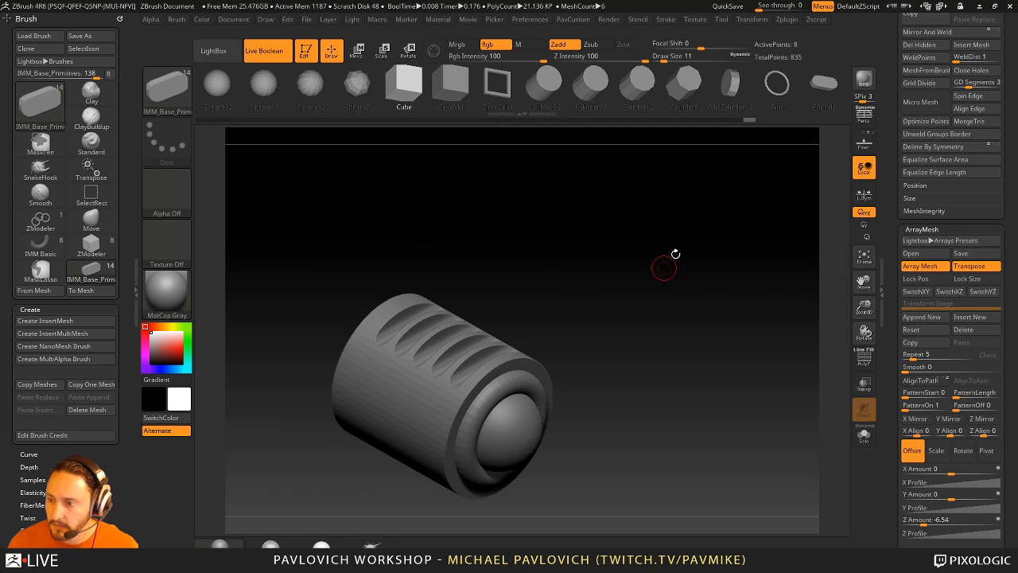
- Set the cutter array's Repeat count to 4
left_click(913, 355)
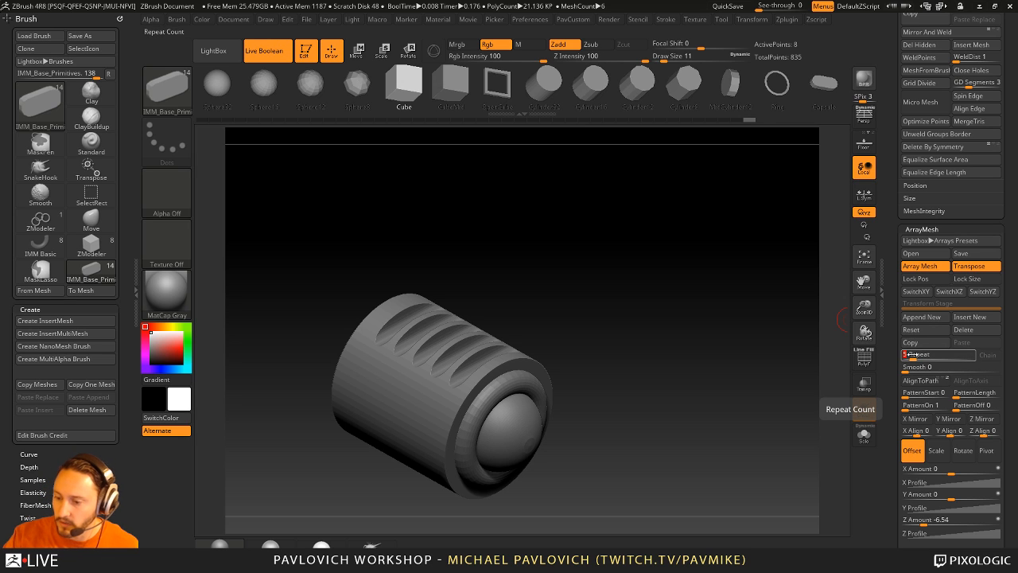
type("4")
key("Return")
left_click_drag(588, 238, 602, 250)
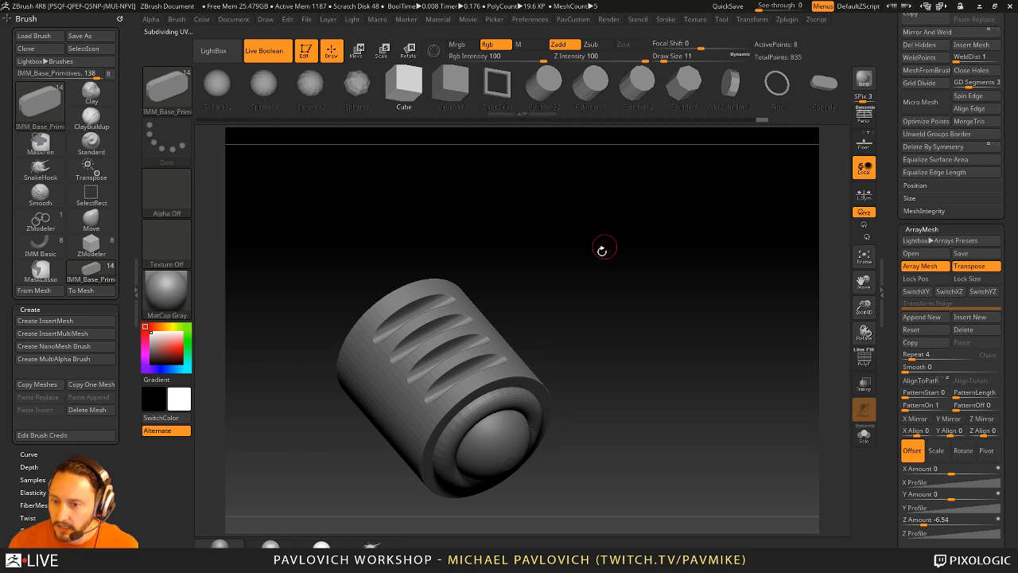
- Push the slot cutter into the tube with the gizmo so that all arrayed slots cut deeper
key("w")
left_click(434, 50)
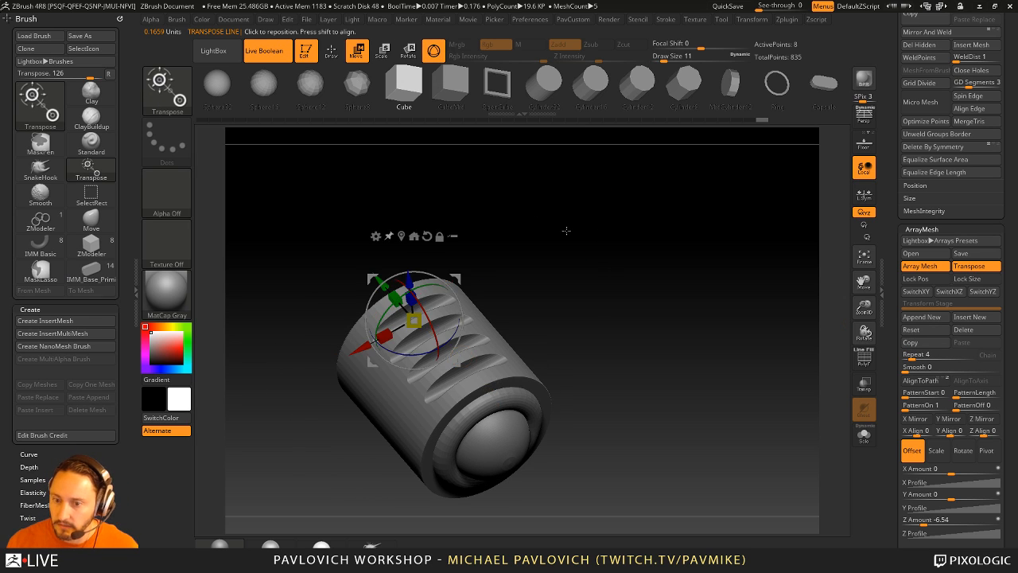
left_click_drag(407, 296, 413, 324)
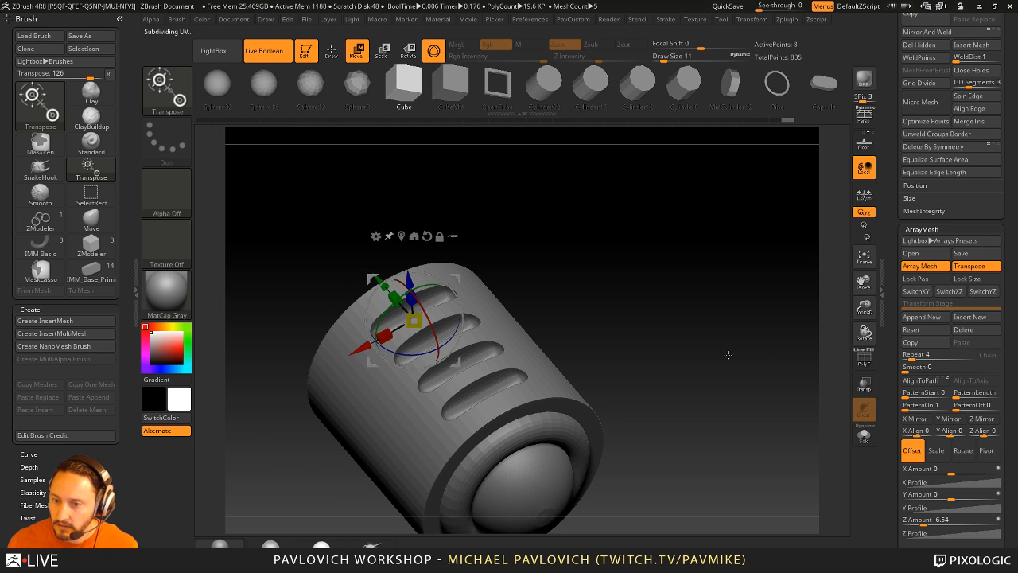
left_click_drag(727, 355, 688, 299)
left_click_drag(429, 274, 394, 426)
left_click_drag(684, 273, 711, 293)
- Show the polyframe, turn off Live Boolean and the cutter's Dynamic Subdivision, and choose the ZModeler brush
left_click(863, 358)
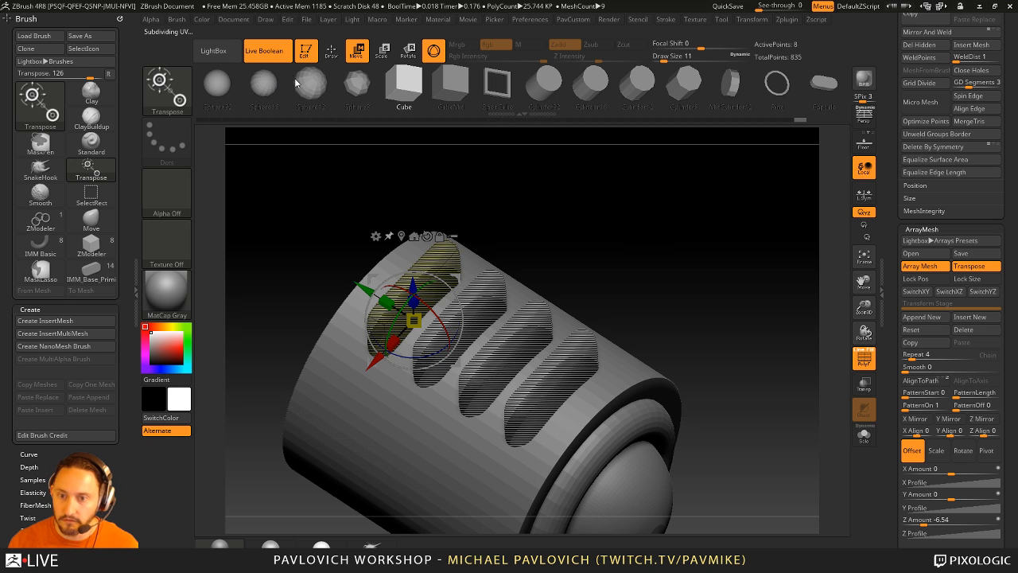
left_click(270, 52)
key("q")
mouse_move(622, 242)
left_mouse_down()
mouse_move(638, 217)
mouse_move(655, 241)
mouse_move(676, 224)
left_mouse_up()
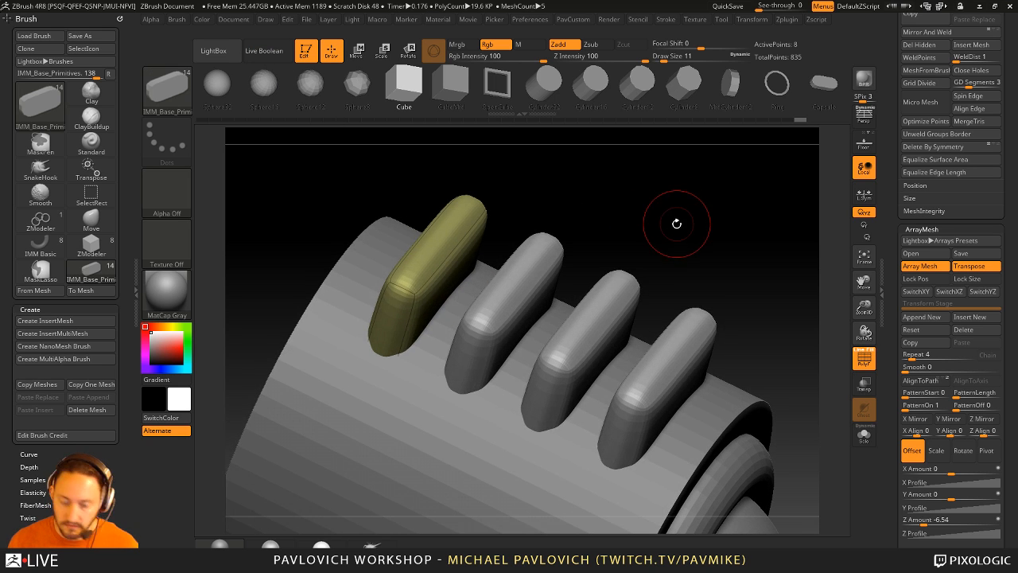
key("shift+d")
key("b")
key("z")
key("m")
- Enable Lock Pos and Lock Size for the array, and apply Mirror And Weld to the cutter block
key("space")
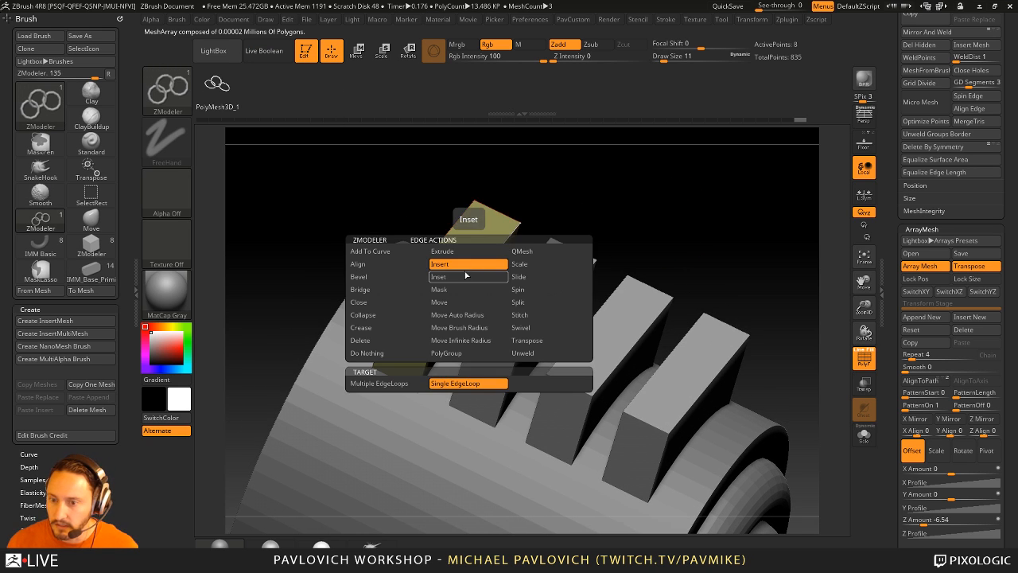
left_click(465, 275)
left_click(922, 279)
left_click(967, 279)
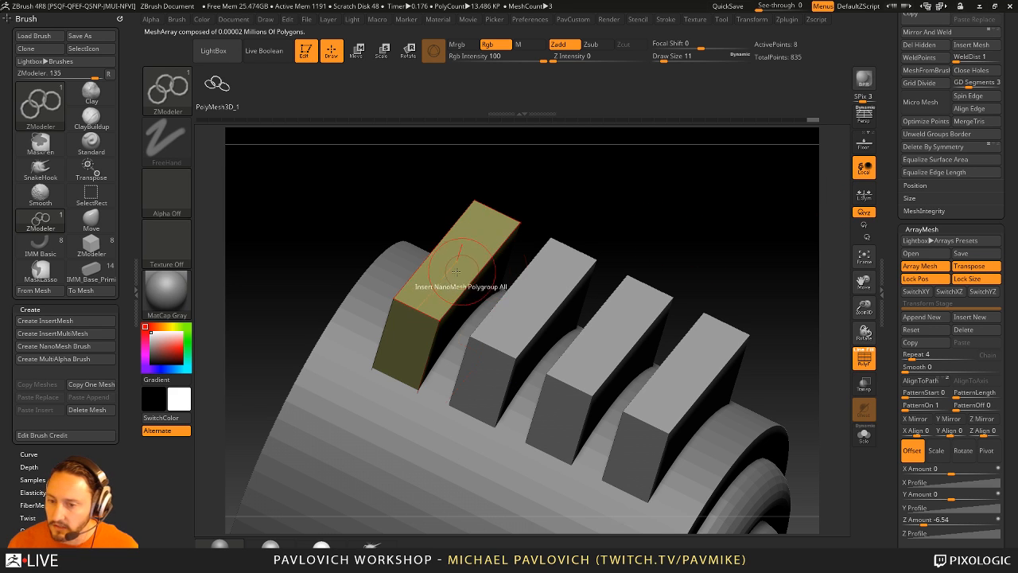
key("space")
key("2")
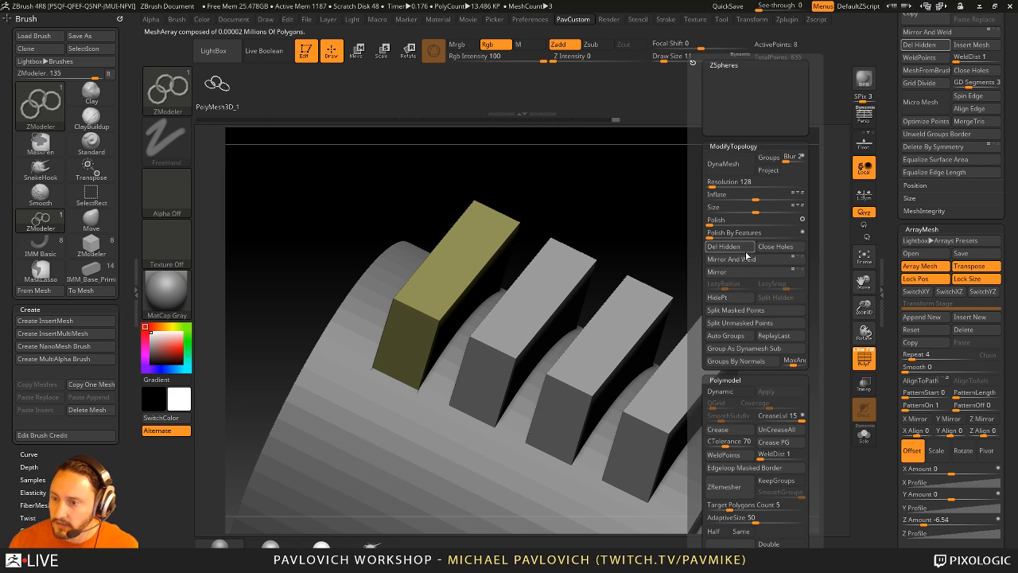
left_click(746, 262)
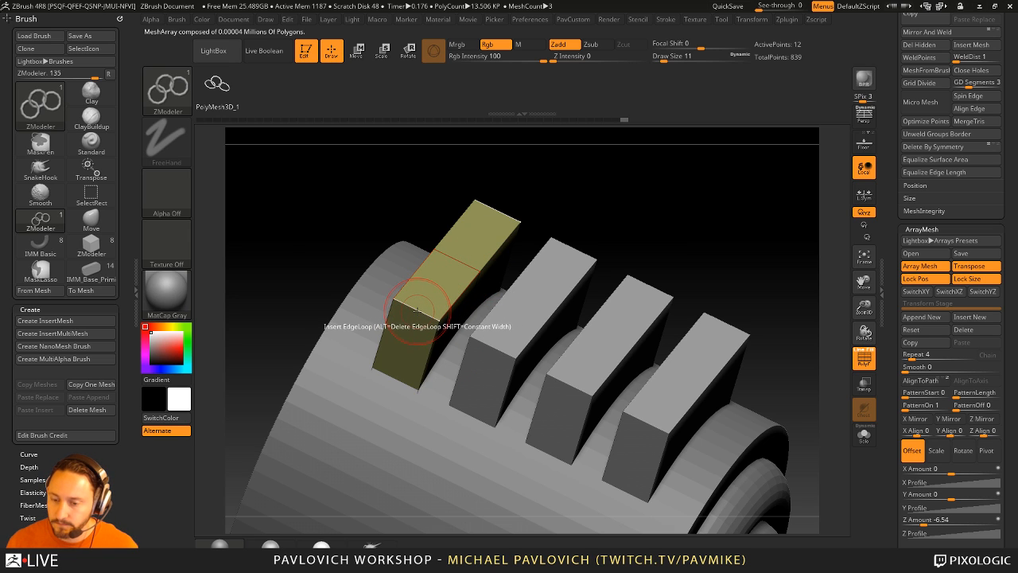
- Try reshaping the cutter block by sliding an edge with the ZModeler Slide action
key("space")
left_click(477, 264)
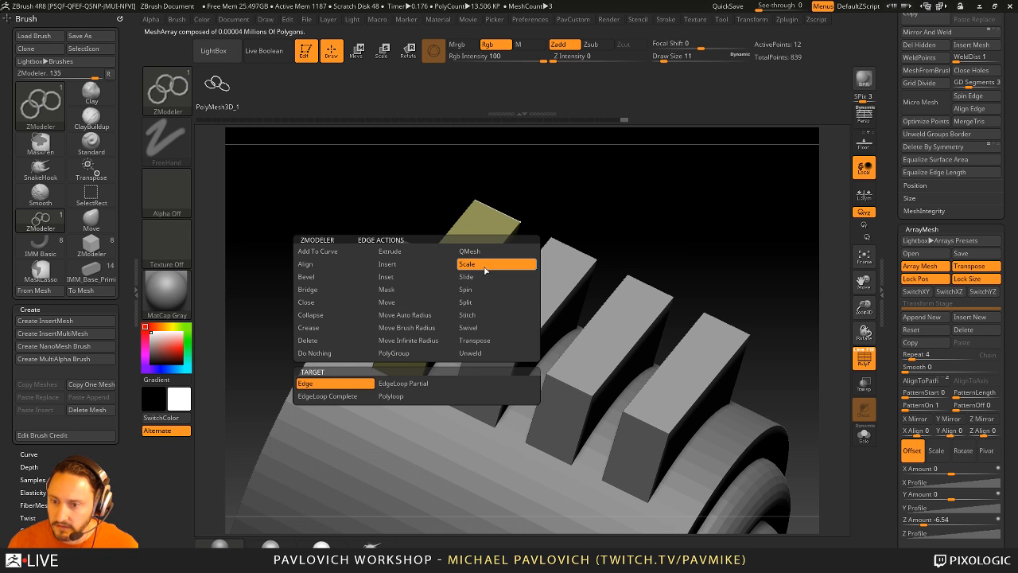
left_click(472, 278)
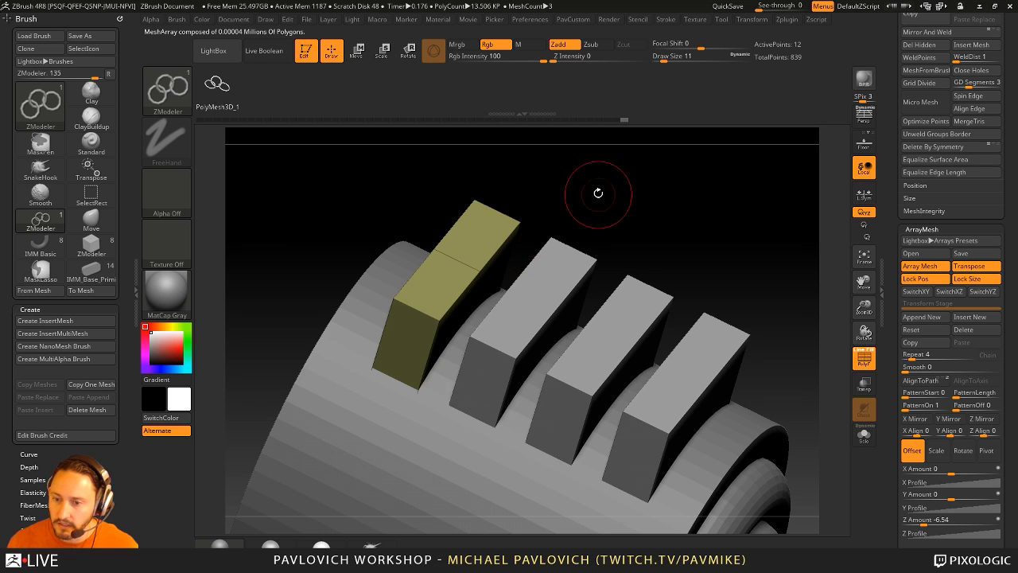
left_click_drag(597, 190, 409, 313)
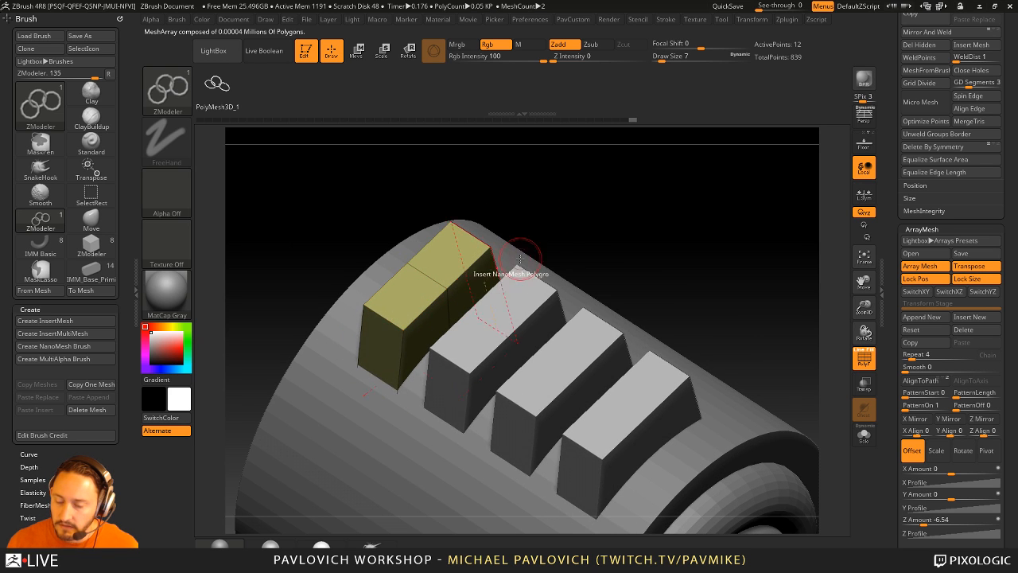
left_click_drag(513, 256, 485, 277)
- Insert a single edge loop around the cutter block just below its top and slide the top end edges inward to chamfer the ends
key("space")
key("space")
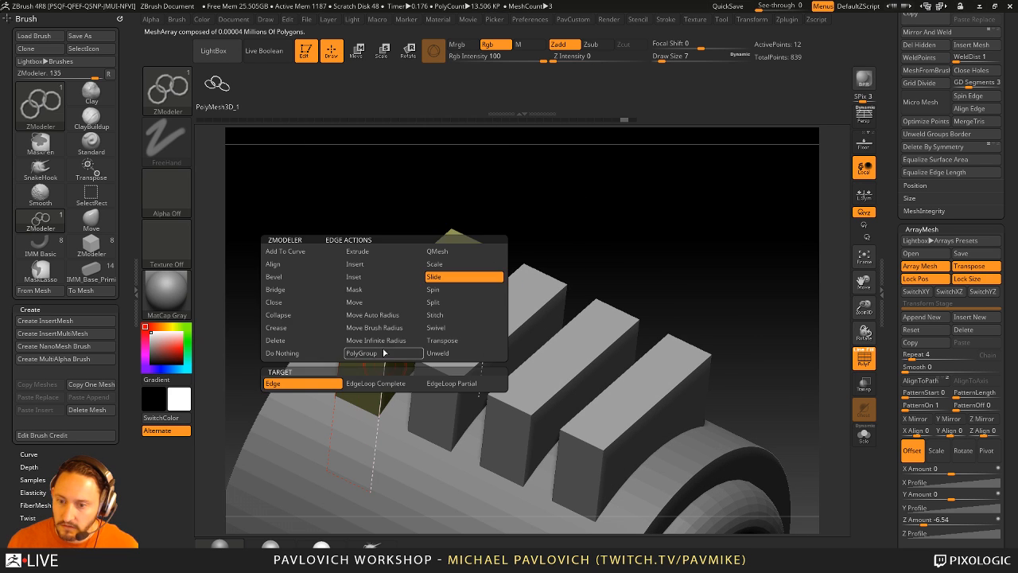
left_click(370, 277)
left_click(386, 369)
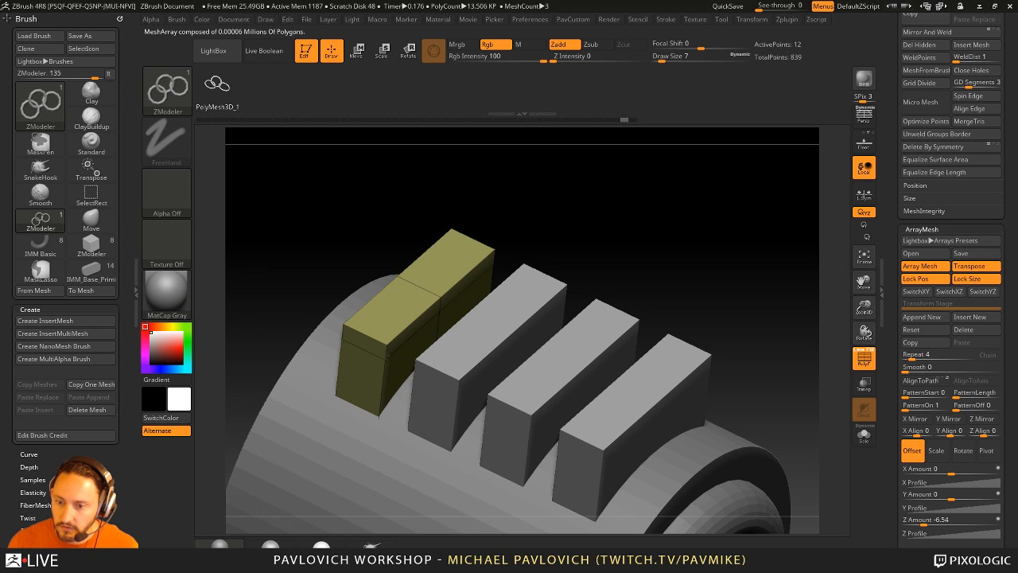
key("space")
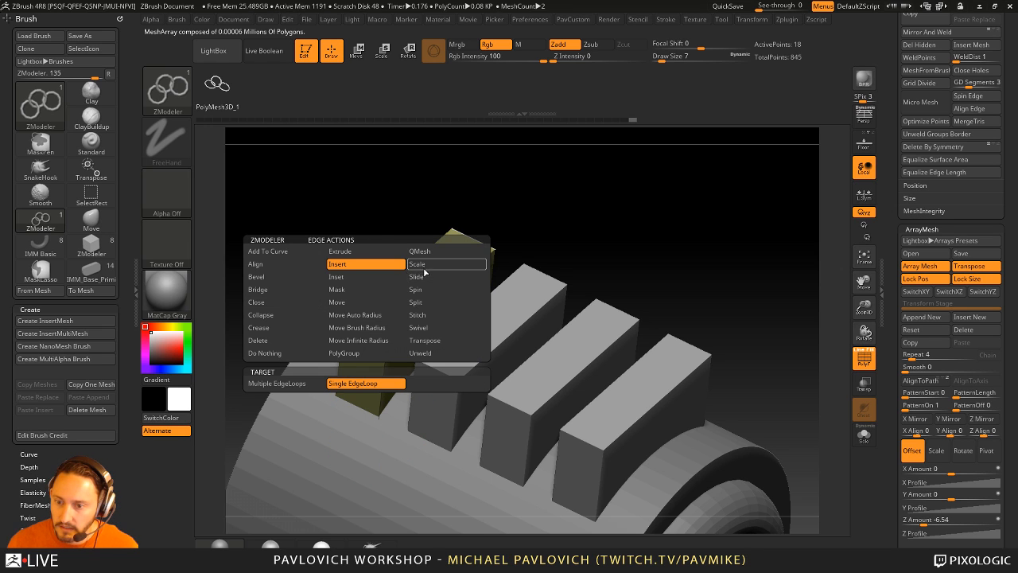
left_click(416, 276)
left_click_drag(366, 335, 409, 295)
mouse_move(540, 219)
left_mouse_down()
mouse_move(575, 214)
mouse_move(555, 217)
mouse_move(550, 195)
mouse_move(570, 205)
left_mouse_up()
- Set the draw size to 1 and insert a single edge loop lengthwise through the middle of the cutter block
key("s")
key("space")
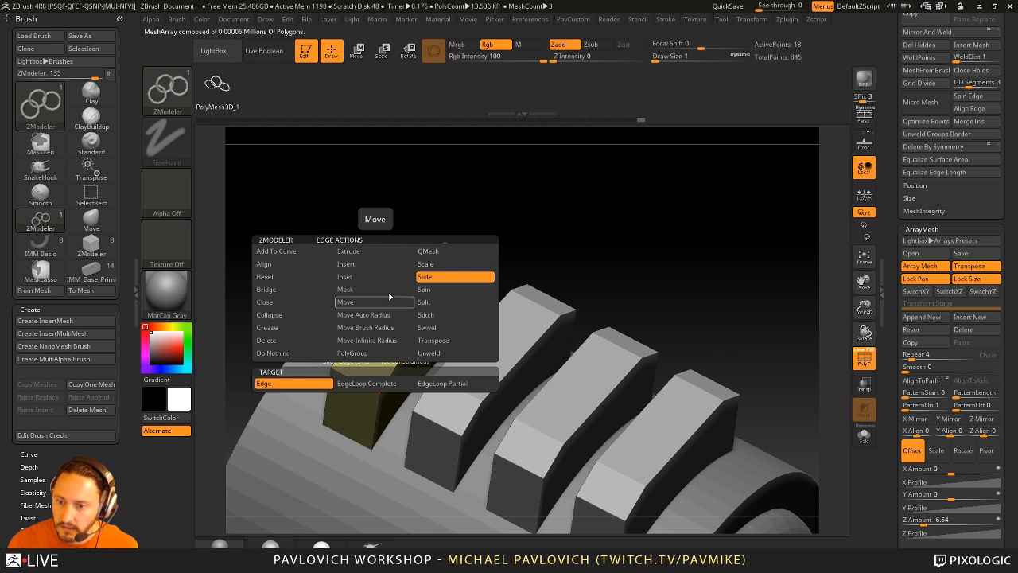
left_click(374, 264)
left_click(311, 385)
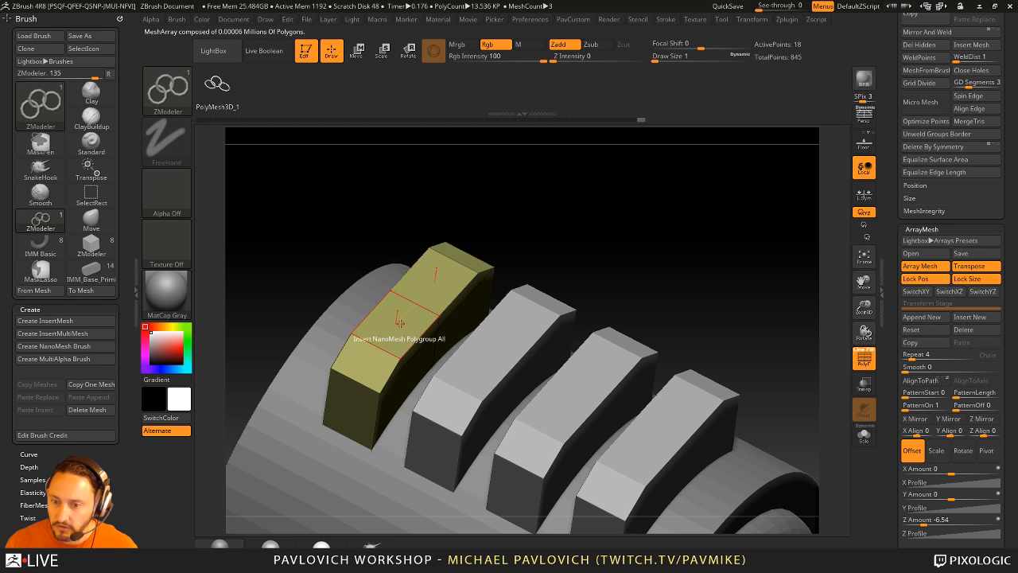
left_click(416, 302)
- Split the centre point on the cutter's top face and push the resulting polygons down with QMesh to form a hole
key("space")
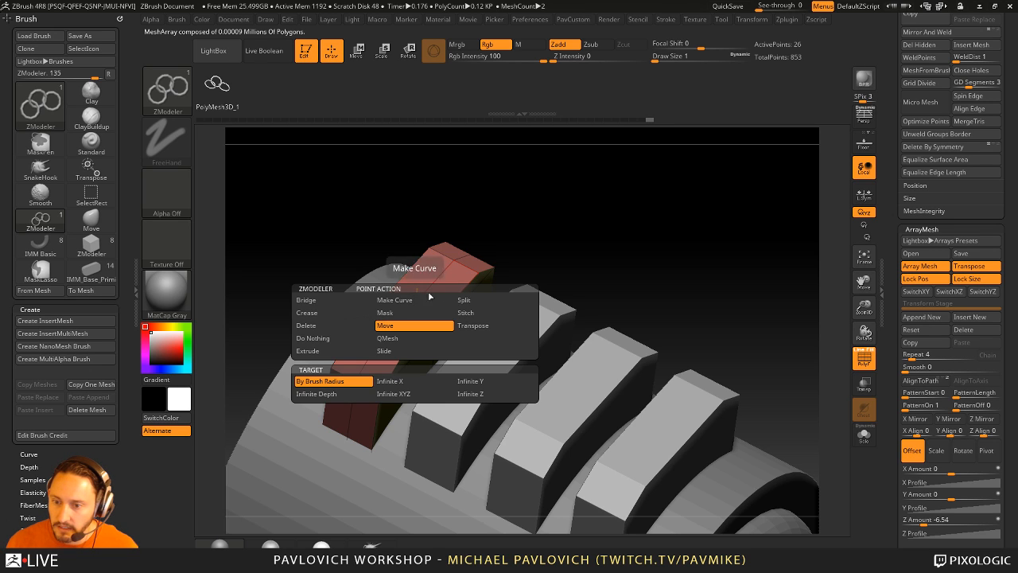
left_click(466, 299)
left_click(420, 299)
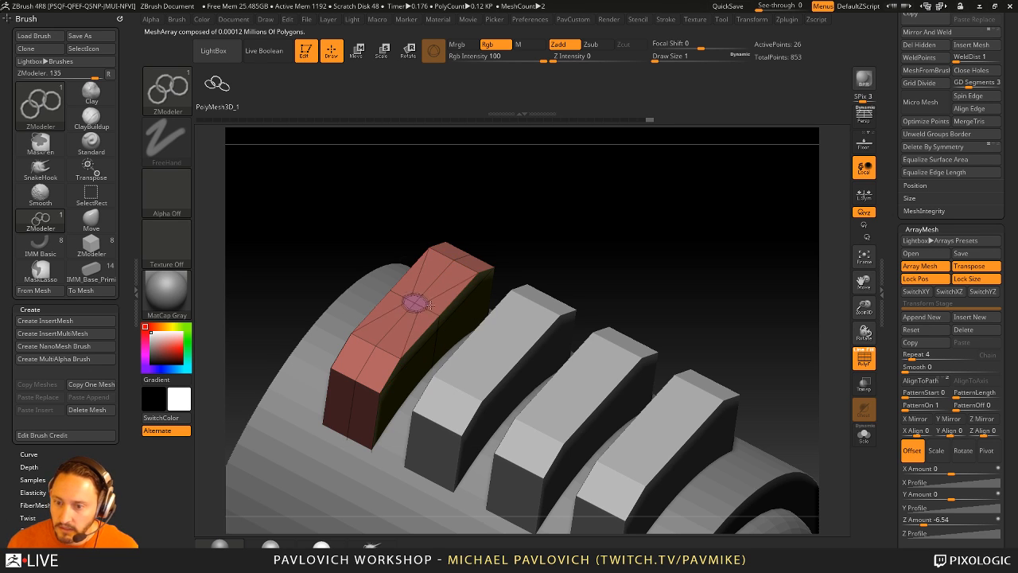
key("space")
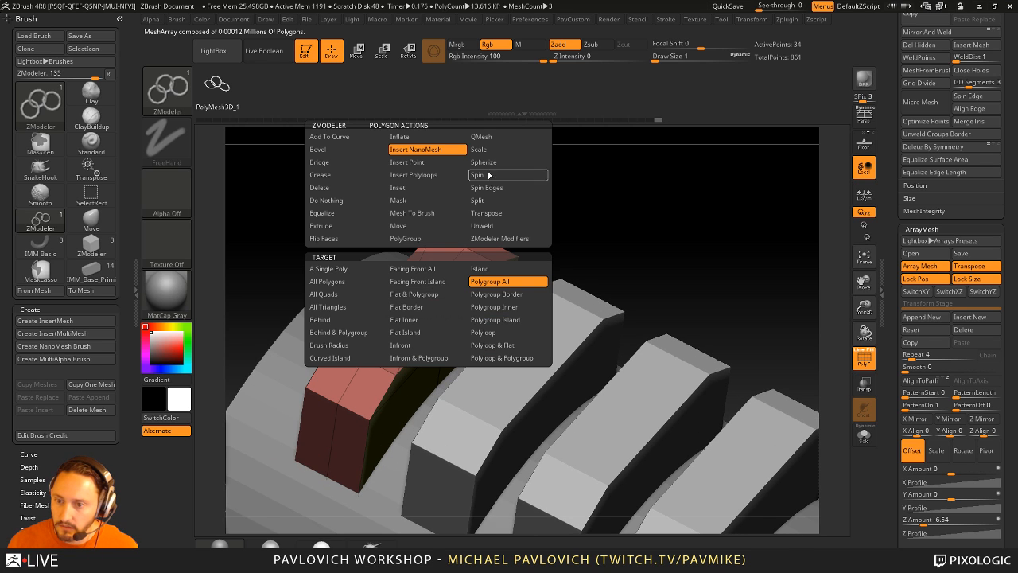
left_click(499, 138)
left_click(499, 294)
mouse_move(424, 309)
left_mouse_down()
mouse_move(427, 296)
mouse_move(416, 320)
left_mouse_up()
key("ctrl+z")
right_click_drag(646, 260, 627, 247, "ctrl")
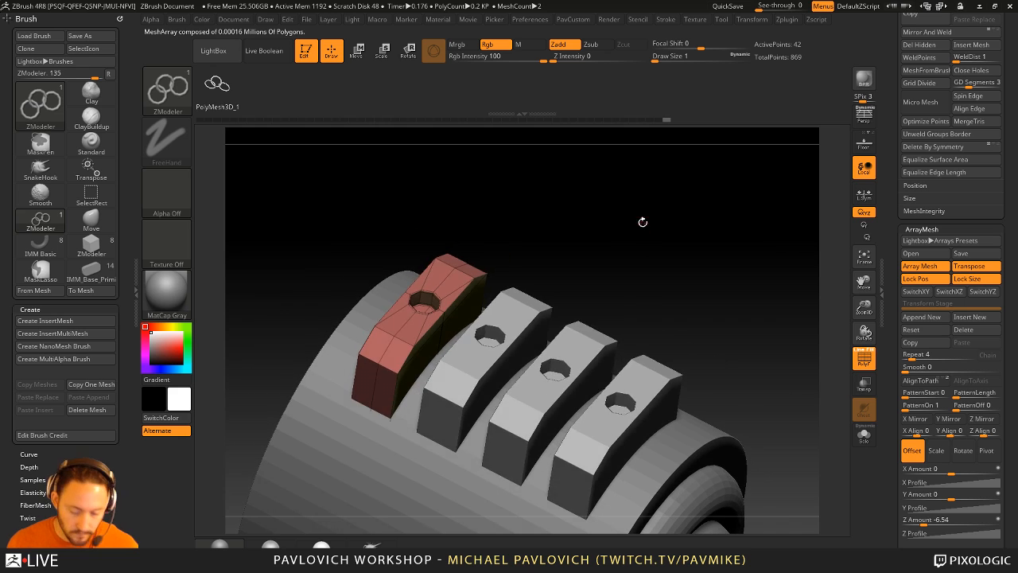
- Turn on Dynamic Subdivision for the cutter with QGrid 0 and SmoothSubdiv 4
key("d")
right_click_drag(655, 279, 697, 279, "ctrl")
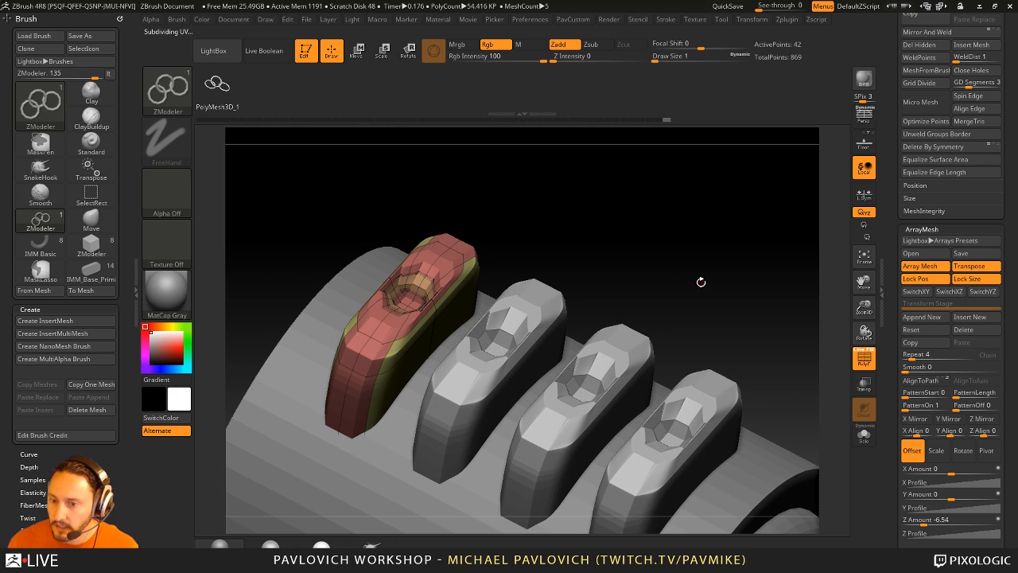
key("2")
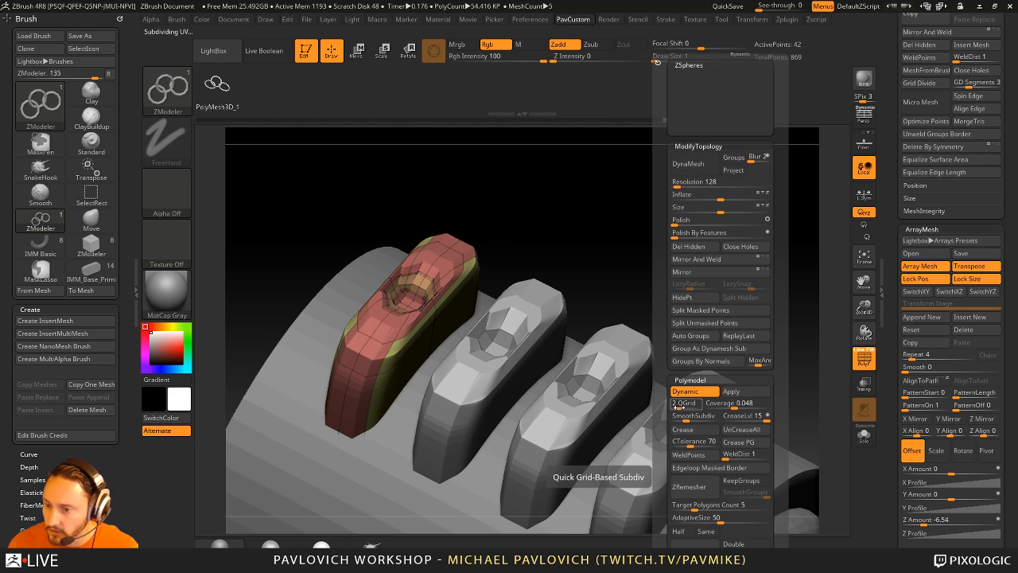
left_click_drag(677, 403, 671, 403)
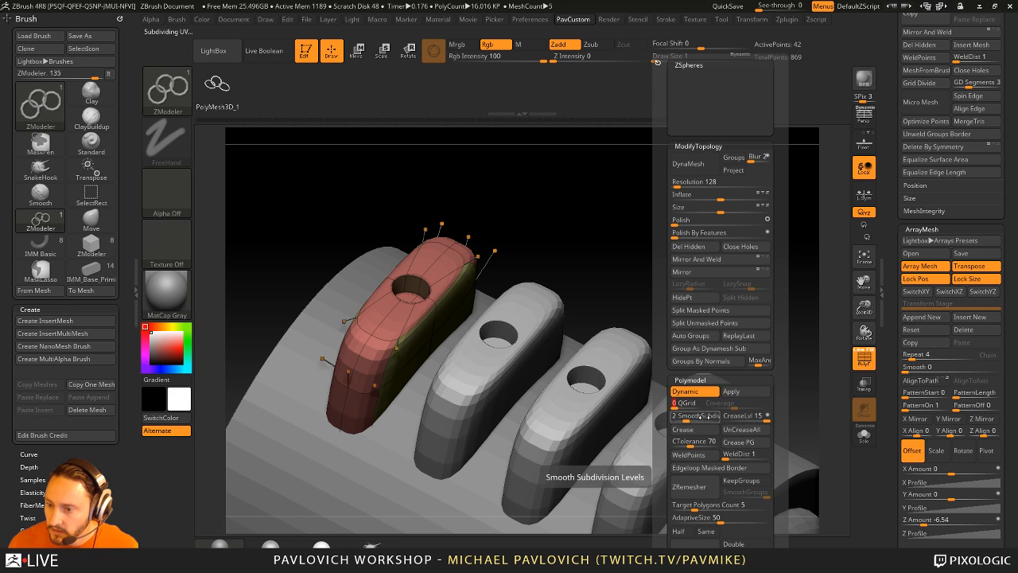
left_click(697, 415)
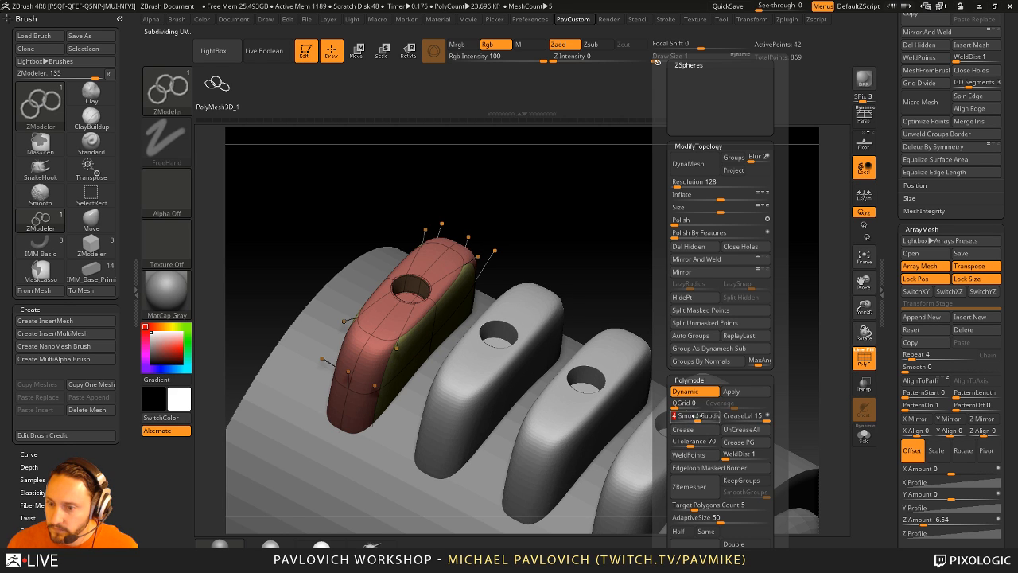
- Turn off the cutter's Dynamic Subdivision and set the draw size to 1
key("s")
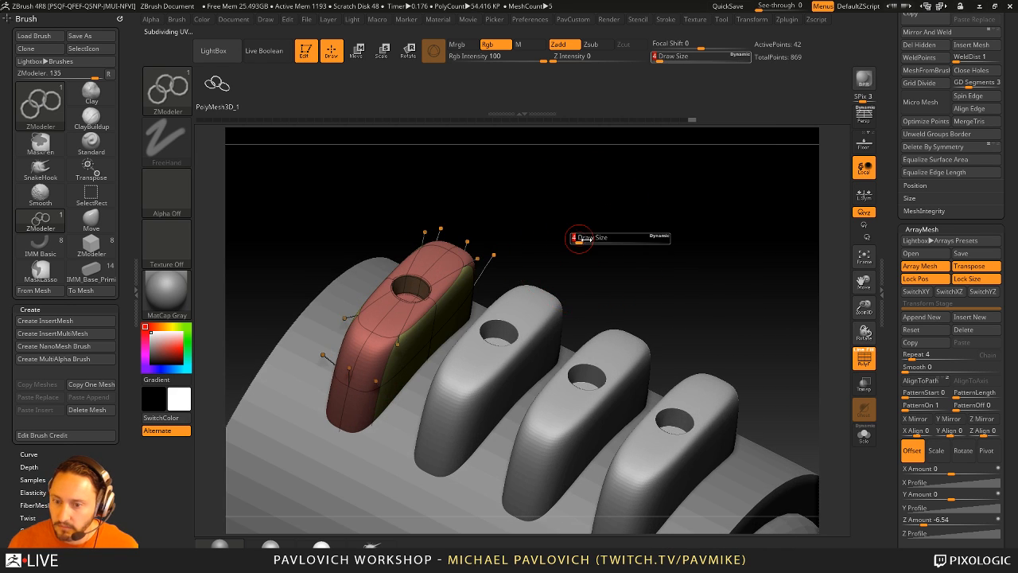
left_click_drag(586, 239, 591, 242)
key("shift+d")
key("s")
left_click_drag(596, 231, 613, 222)
key("s")
key("1")
key("s")
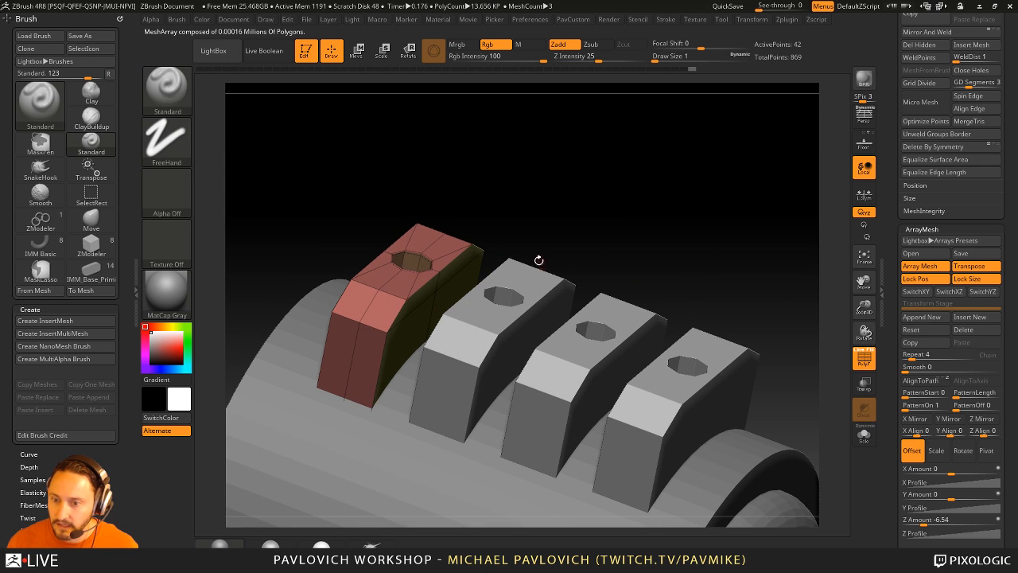
- With ZModeler's Inset polygon action on Polygroup All, Inset Region, isolate the cutter and inset its flat side face
key("2")
key("space")
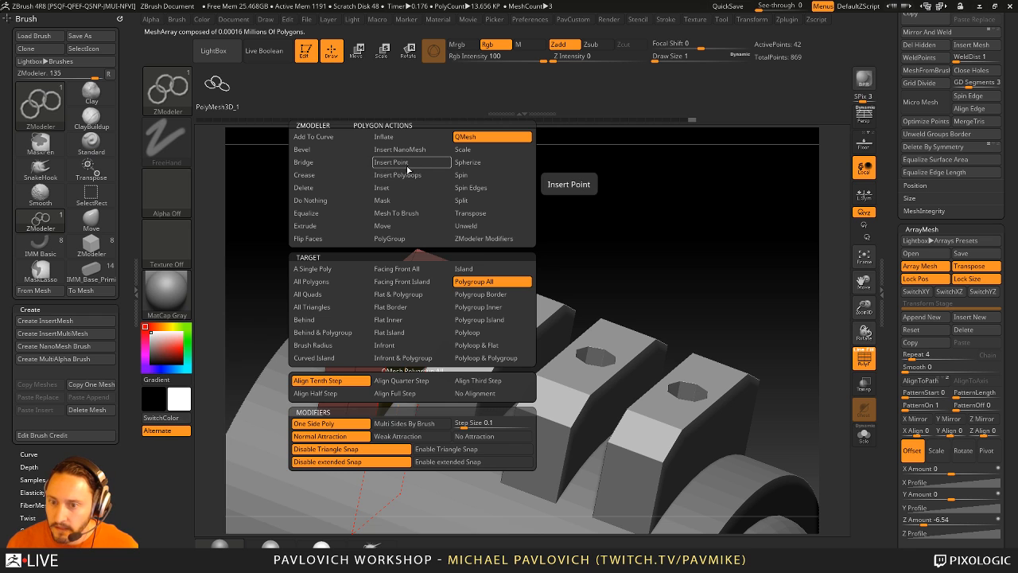
left_click(383, 188)
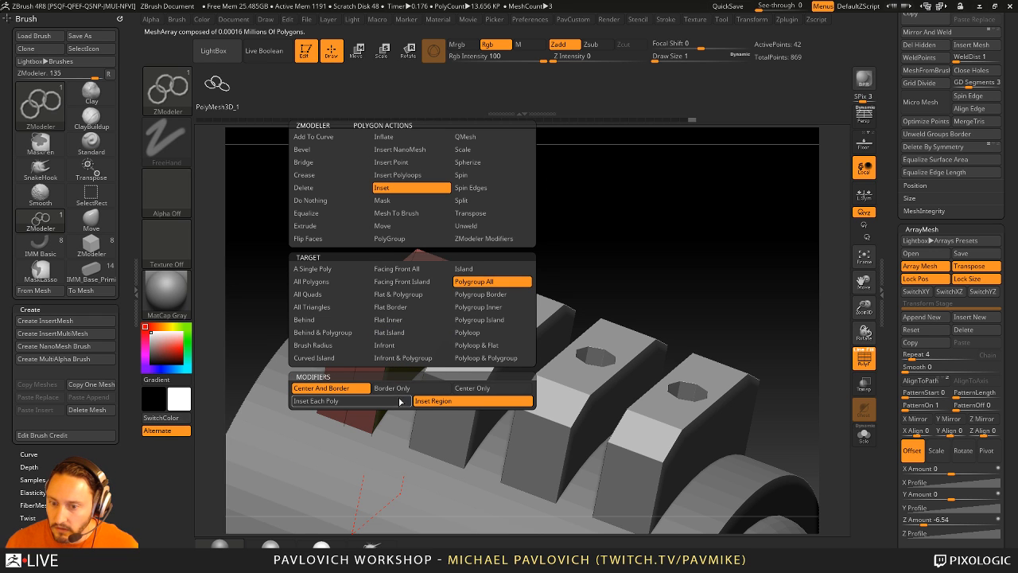
key("shift+d")
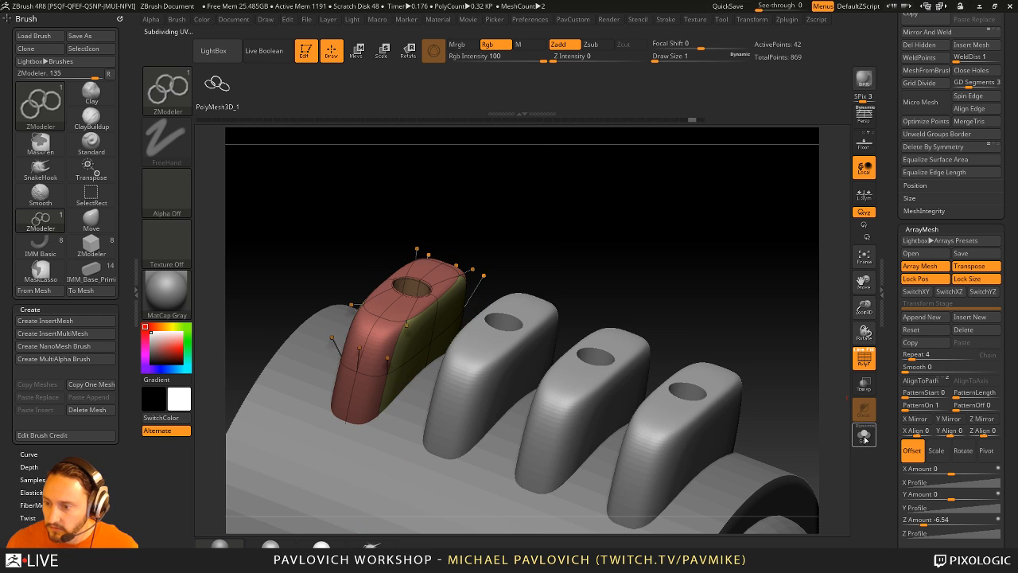
left_click(864, 440)
left_click_drag(722, 303, 454, 350)
left_click_drag(546, 284, 522, 295)
key("shift+d")
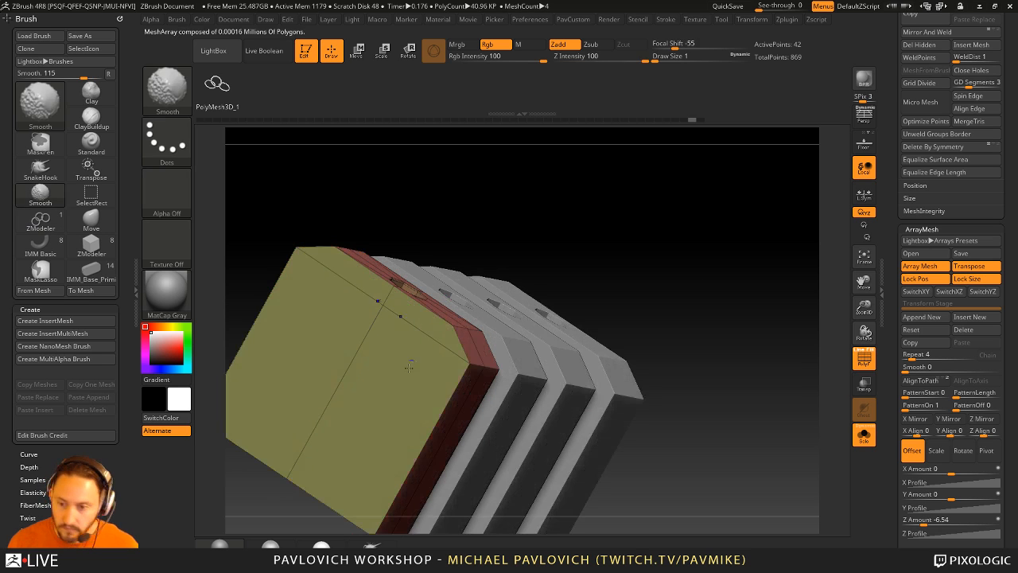
left_click_drag(372, 417, 372, 433)
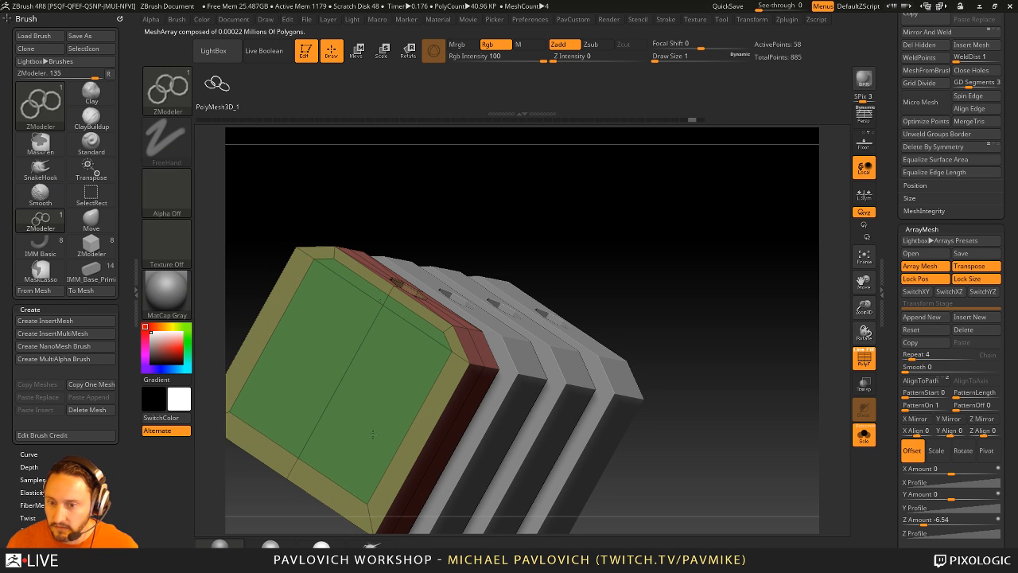
- Turn on the cutter's Dynamic Subdivision, hide the polyframe and bring the cylindrical body back into view
left_click_drag(731, 318, 637, 233)
key("d")
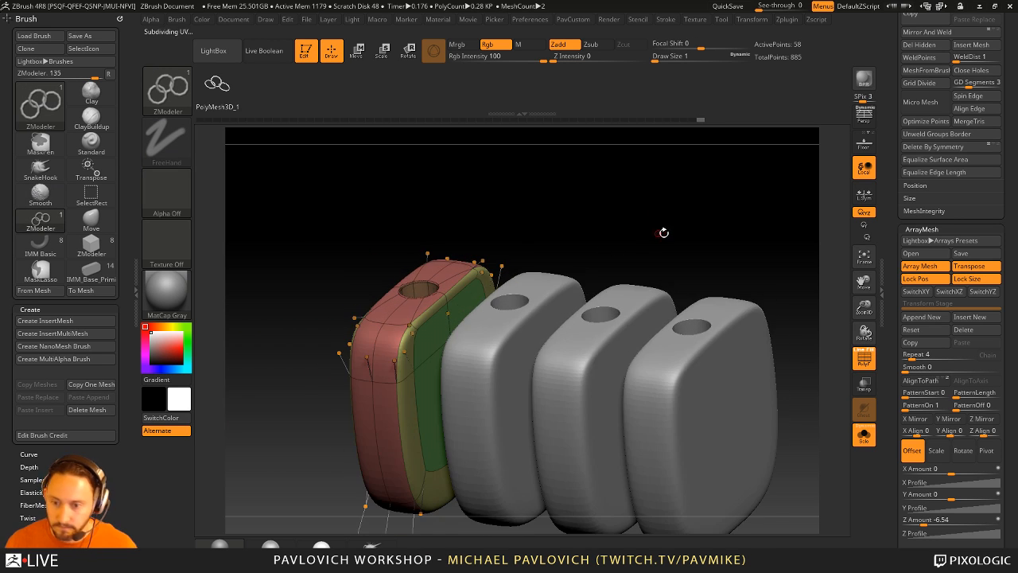
left_click(864, 358)
key("f")
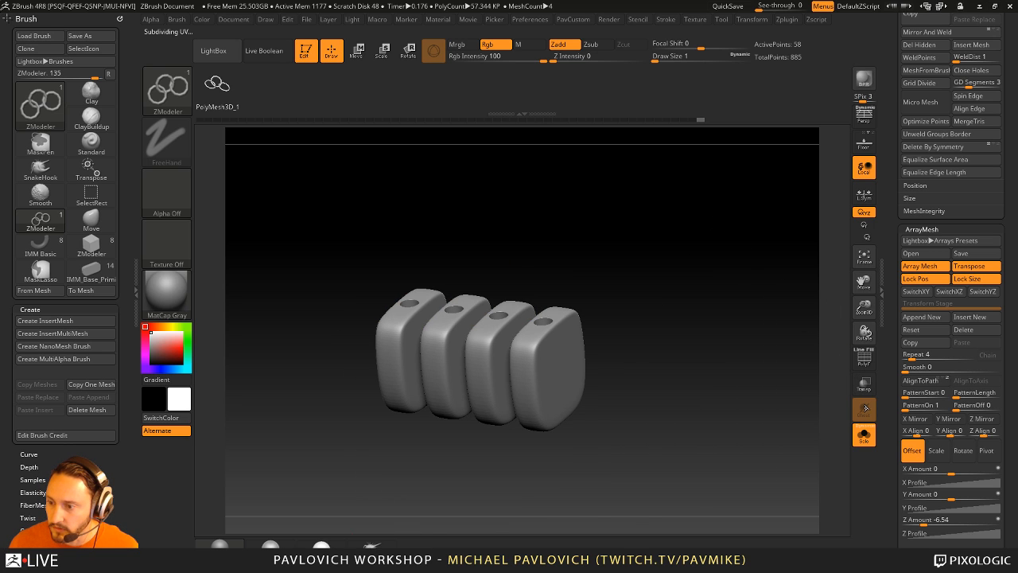
left_click(865, 435)
left_click_drag(673, 285, 649, 244)
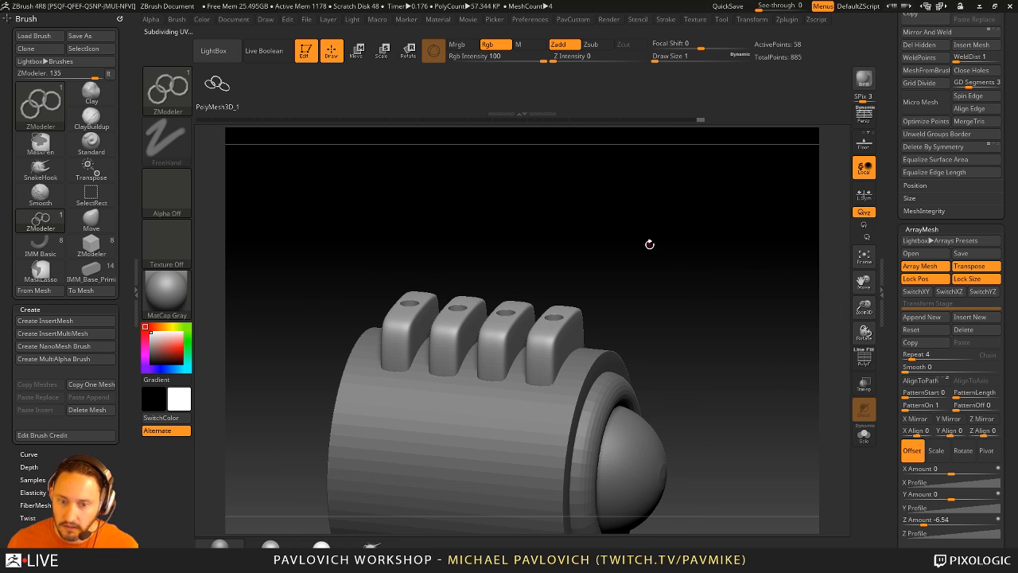
- Turn on Live Boolean, switch to the Standard brush at draw size 4 and examine the slots cut into the body
key("shift+b")
mouse_move(674, 279)
left_mouse_down("alt")
mouse_move(683, 342)
mouse_move(739, 261)
mouse_move(697, 329)
mouse_move(683, 284)
mouse_move(689, 297)
mouse_move(696, 275)
mouse_move(705, 295)
mouse_move(734, 307)
left_mouse_up("alt")
key("b")
key("s")
key("t")
key("s")
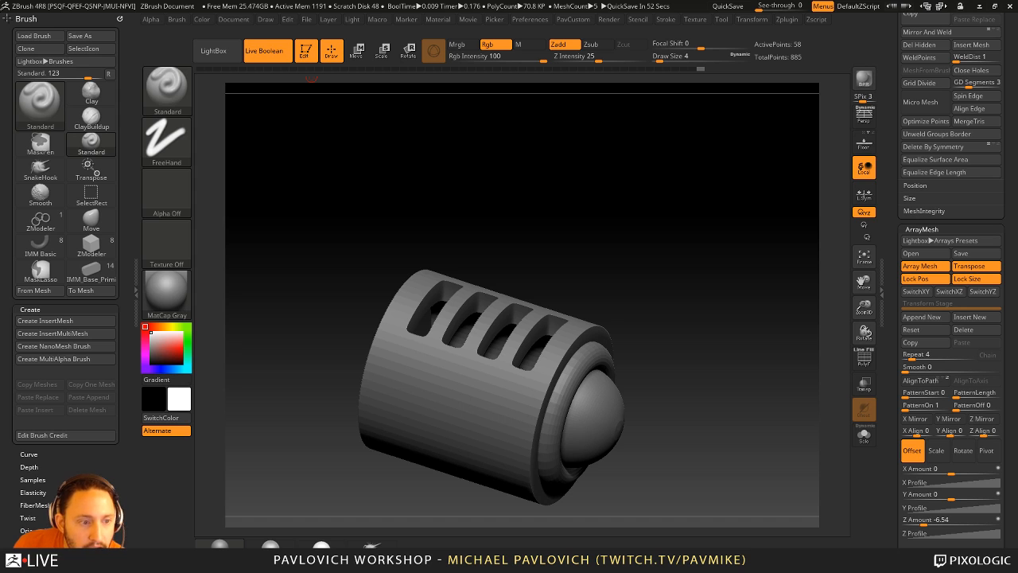
left_click_drag(704, 255, 699, 199)
key("s")
mouse_move(671, 316)
left_mouse_down()
mouse_move(685, 316)
mouse_move(631, 317)
left_mouse_up()
- Turn off Live Boolean, select the cylindrical body and place the transform gizmo on its front dome
left_click(265, 54)
key("s")
left_click_drag(650, 331, 627, 311, "alt")
left_click(588, 366, "alt")
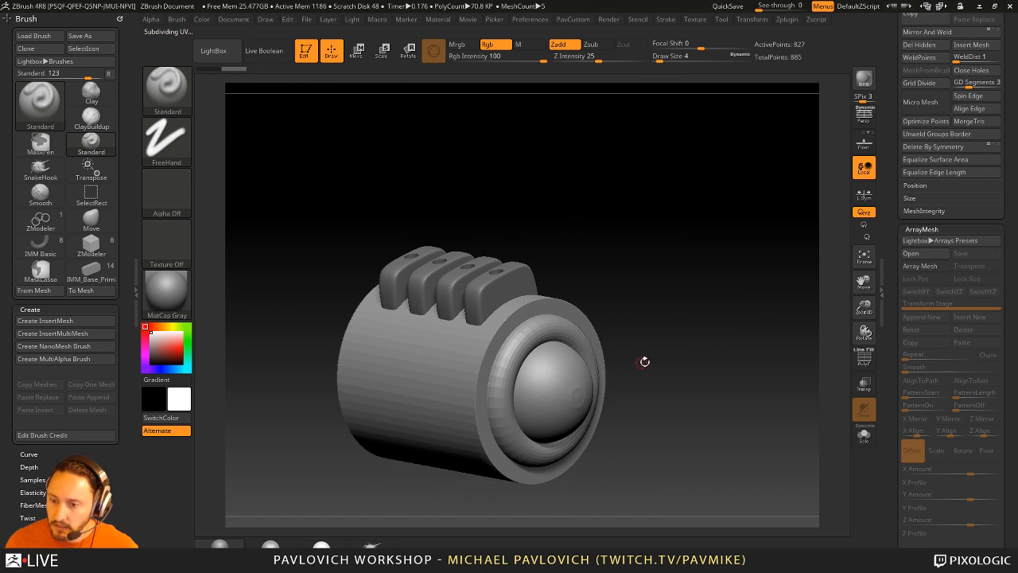
left_click_drag(675, 361, 645, 323, "alt")
key("w")
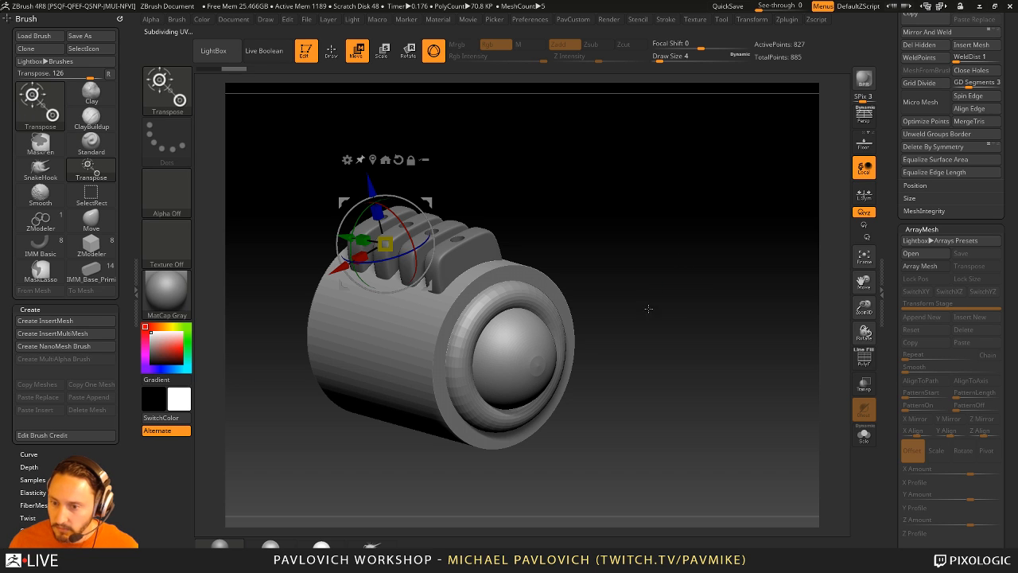
left_click(549, 366, "alt")
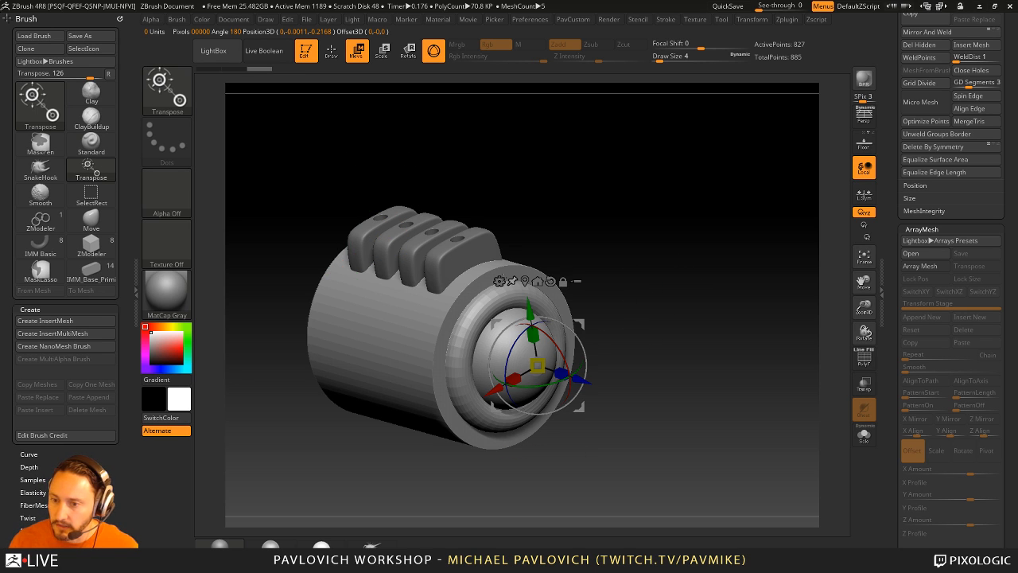
- Mask the body, insert a ring primitive on the dome and adjust it to a thinner section with more divisions
left_click(645, 283, "ctrl")
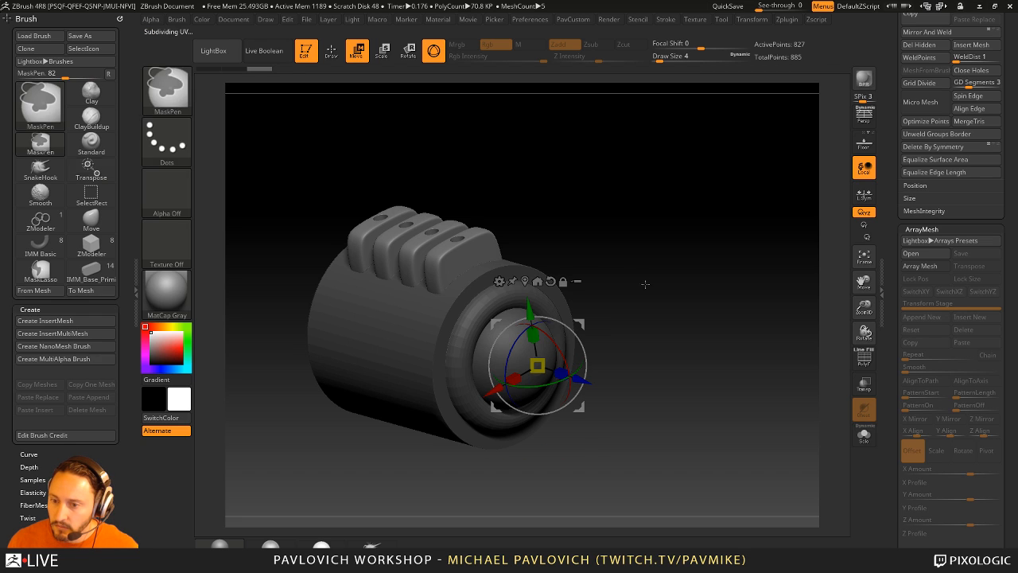
left_click(498, 281)
left_click(800, 284)
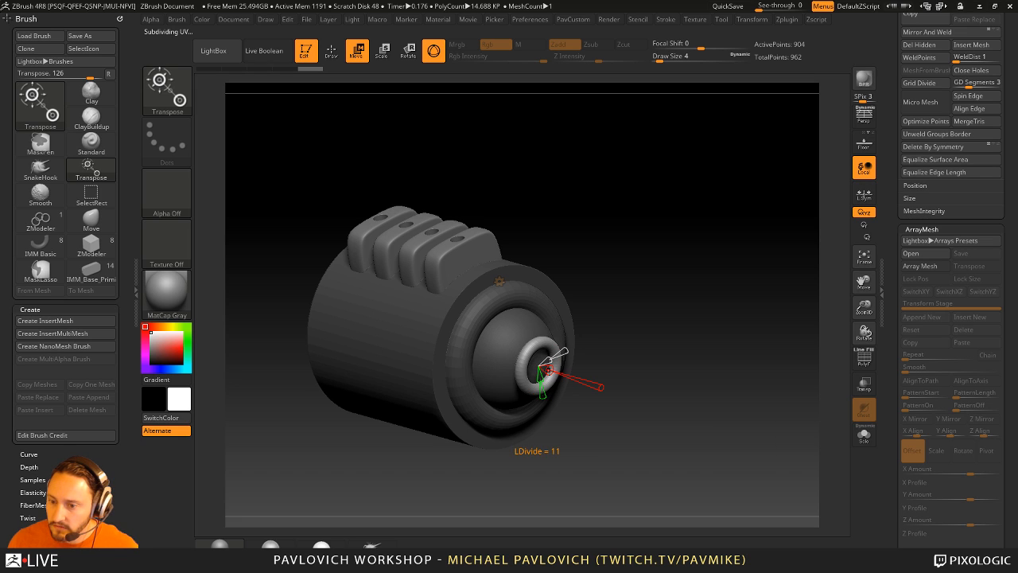
mouse_move(600, 386)
left_mouse_down()
mouse_move(631, 395)
mouse_move(571, 374)
mouse_move(617, 381)
left_mouse_up()
left_click_drag(565, 352, 592, 340)
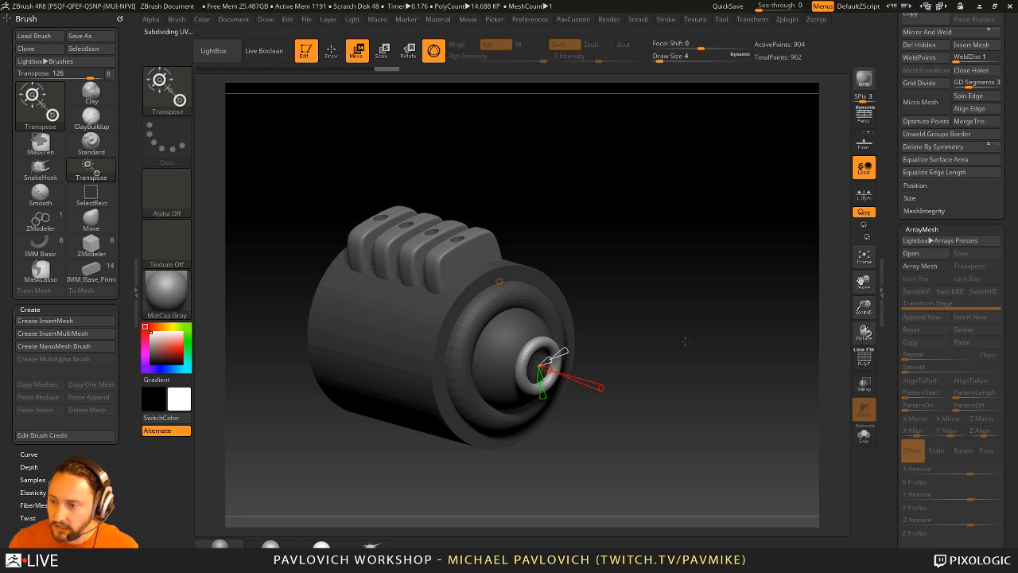
right_click_drag(746, 355, 594, 373, "alt")
left_click_drag(513, 423, 516, 432)
left_click_drag(525, 344, 557, 336)
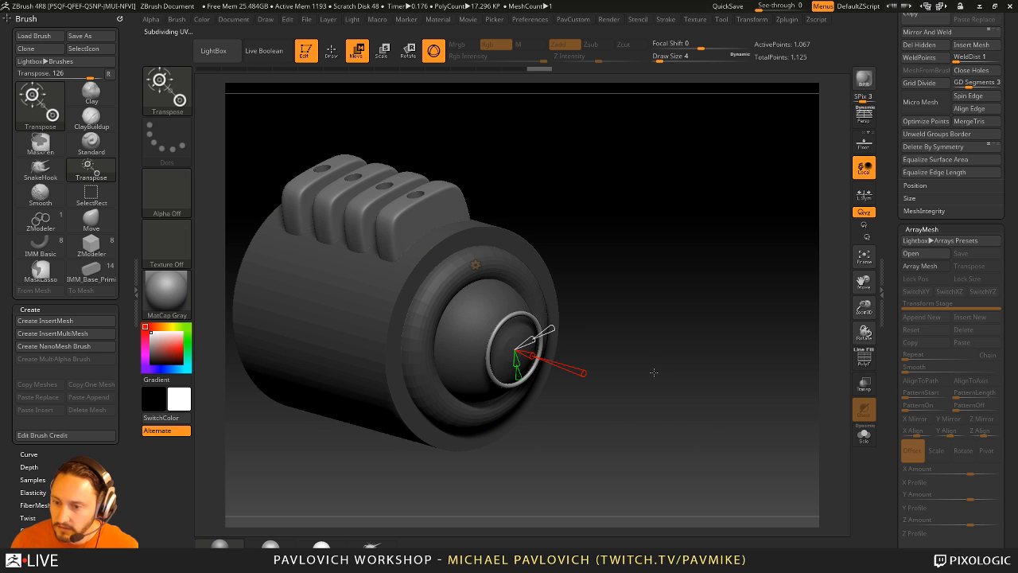
- Leave Edit mode and clear the cylindrical model from the canvas
left_click(920, 229)
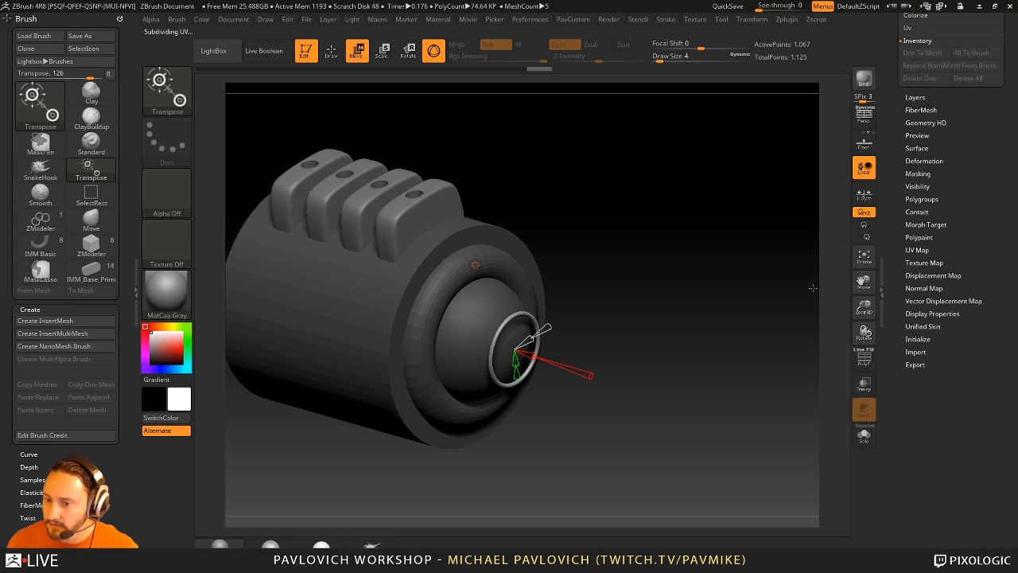
left_click_drag(887, 256, 866, 458)
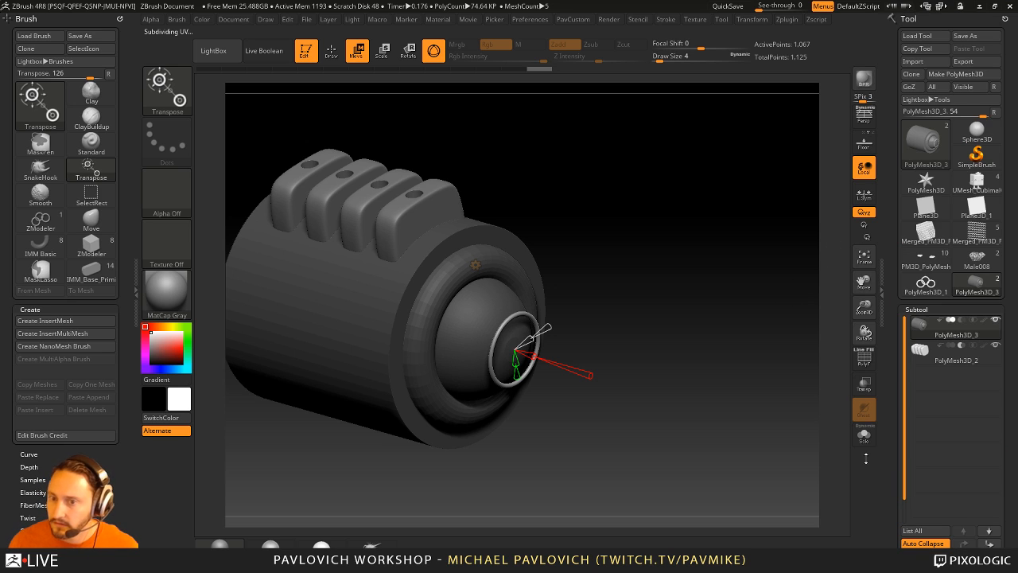
left_click(309, 53)
key("ctrl+n")
key("s")
left_click_drag(643, 261, 643, 256)
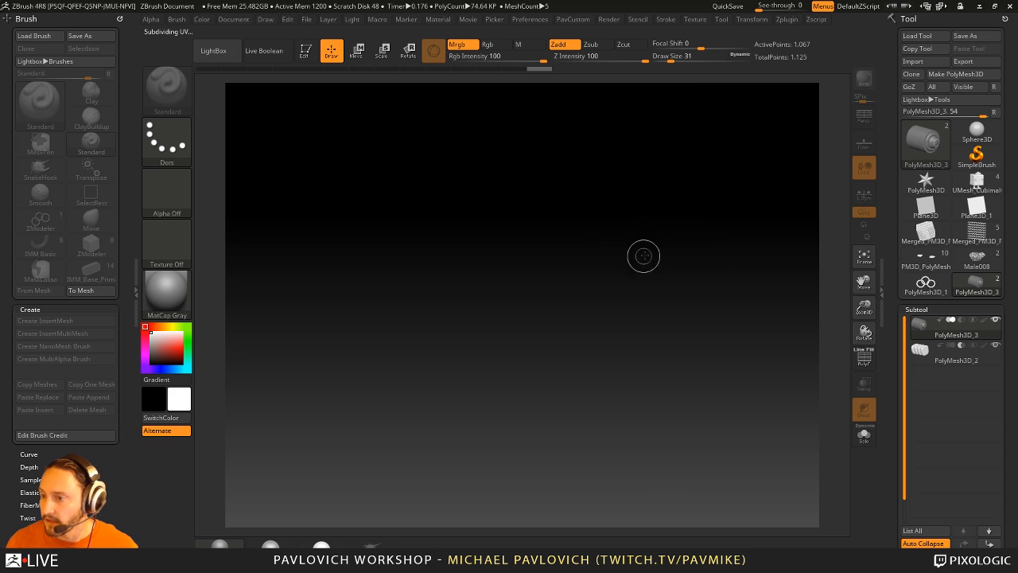
- Draw a Helix3D primitive on the empty canvas and make it editable
left_click(924, 181)
left_click(924, 143)
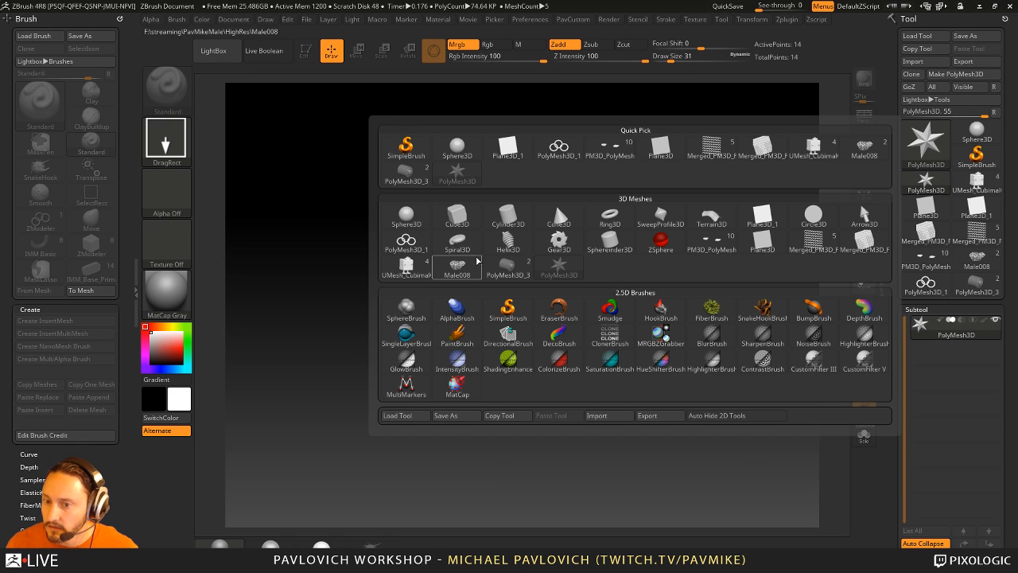
left_click(508, 241)
left_click_drag(482, 328, 422, 247)
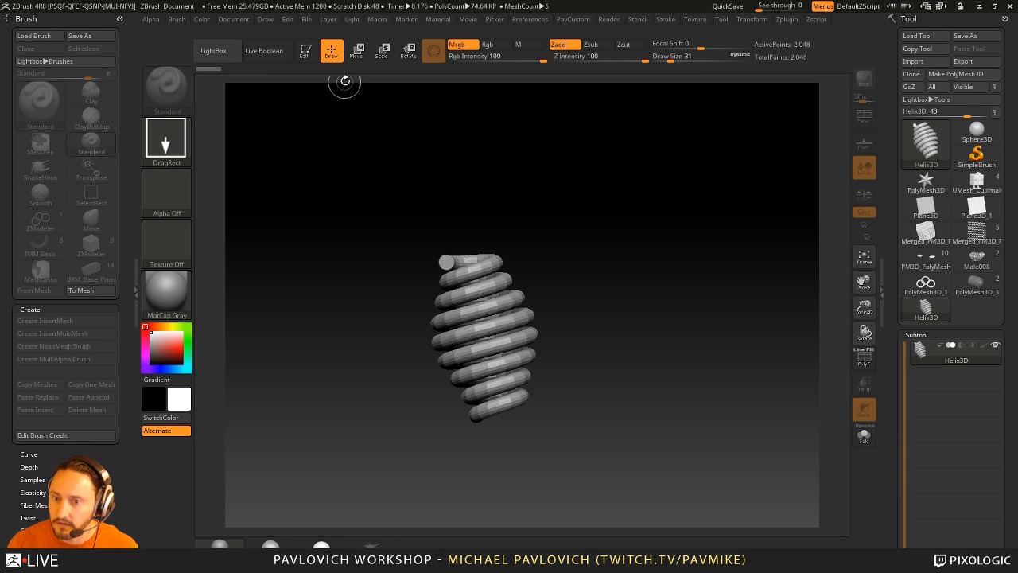
left_click(305, 51)
left_click_drag(596, 224, 694, 304)
- Reshape the Radius curve in the helix's Initialize settings so the coil bulges near its upper end
left_click_drag(884, 379, 884, 225)
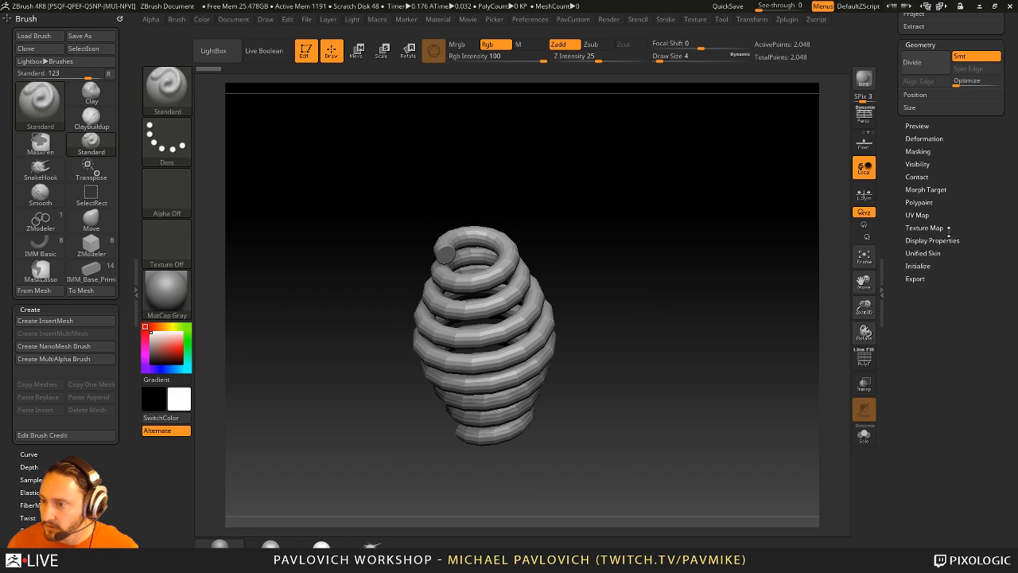
left_click(920, 137, "shift")
left_click(920, 136, "shift")
left_click(925, 263)
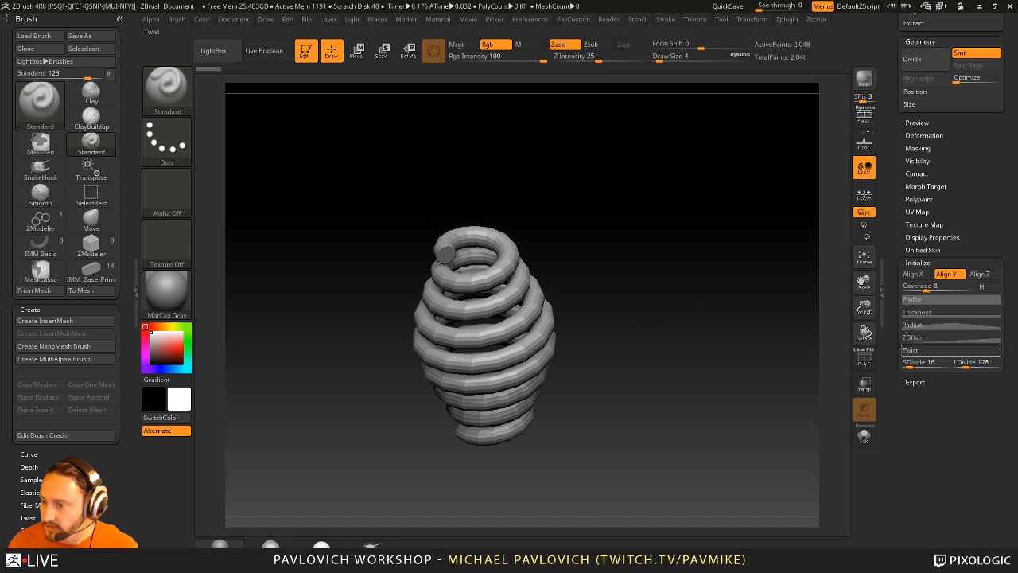
left_click(931, 326)
mouse_move(949, 343)
left_mouse_down()
mouse_move(962, 398)
mouse_move(940, 371)
mouse_move(917, 364)
mouse_move(935, 338)
mouse_move(969, 334)
mouse_move(989, 354)
mouse_move(966, 375)
mouse_move(914, 360)
mouse_move(938, 342)
left_mouse_up()
left_click_drag(747, 342, 731, 311)
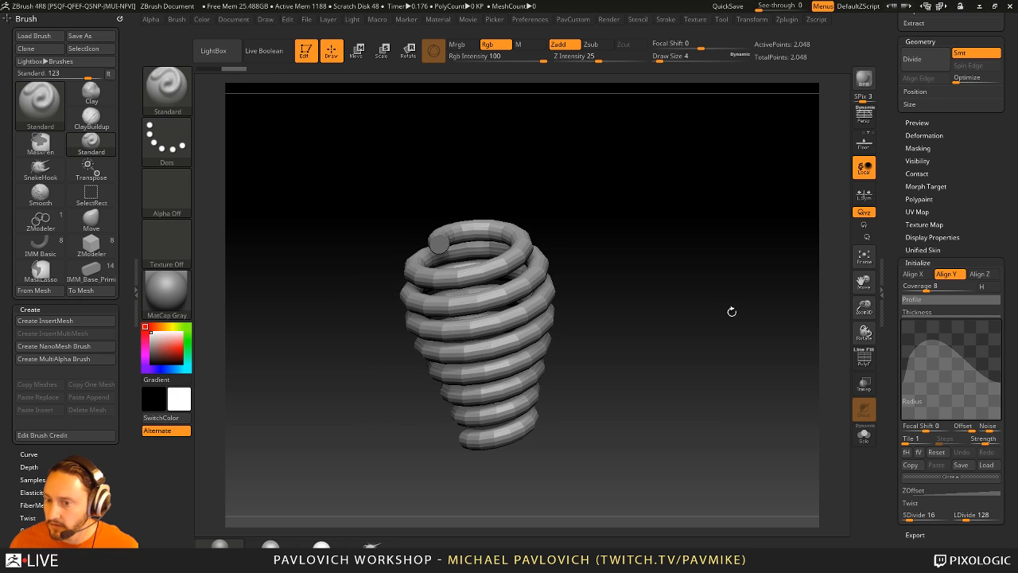
- Set the draw size to 33 and switch to the PM3D_PolyMesh tool containing the cube-shaped chicken
key("F1")
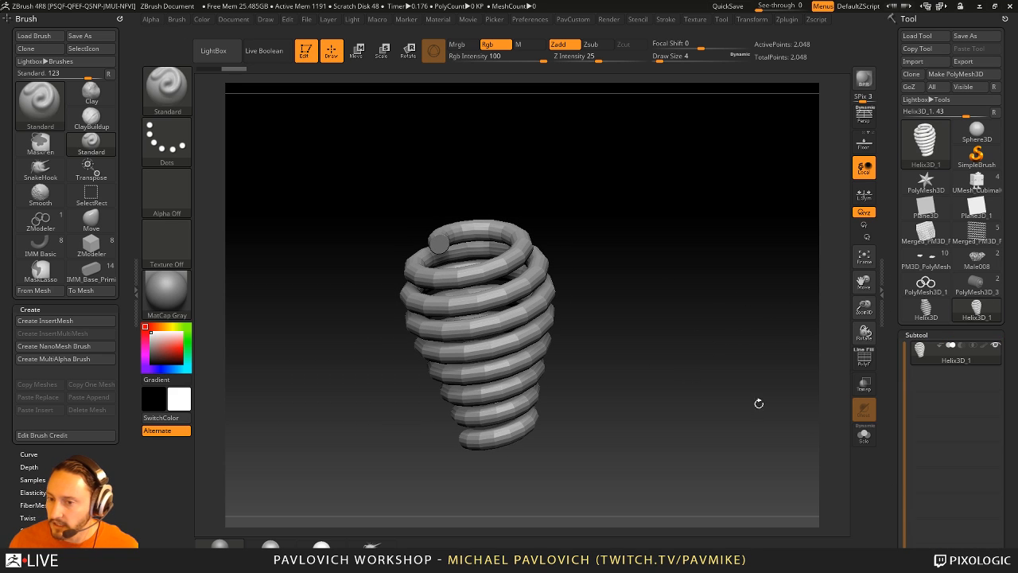
left_click_drag(722, 328, 720, 322)
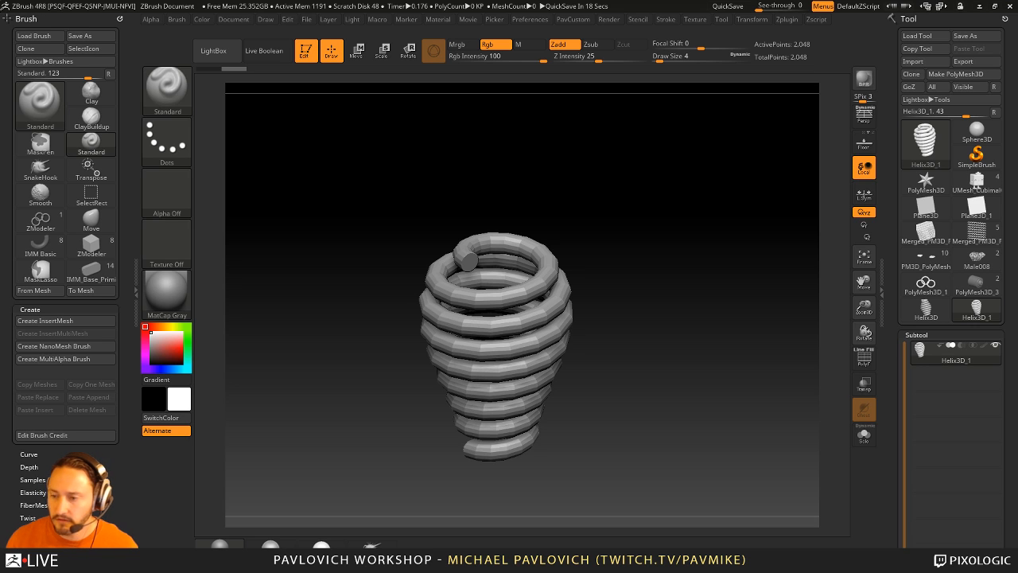
left_click_drag(741, 269, 849, 217)
key("s")
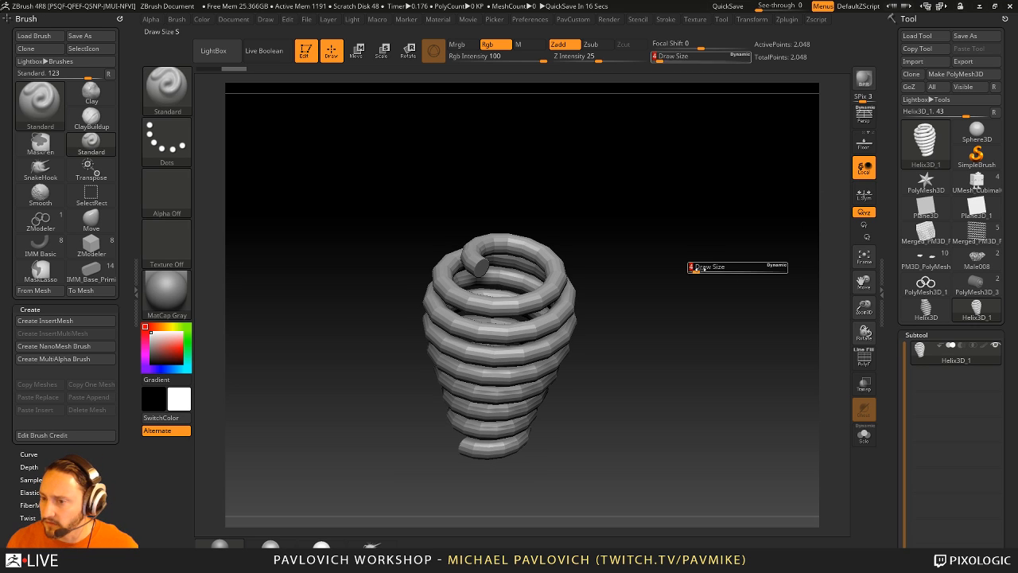
mouse_move(694, 267)
left_mouse_down()
mouse_move(707, 268)
mouse_move(727, 236)
mouse_move(762, 266)
left_mouse_up()
left_click(925, 256)
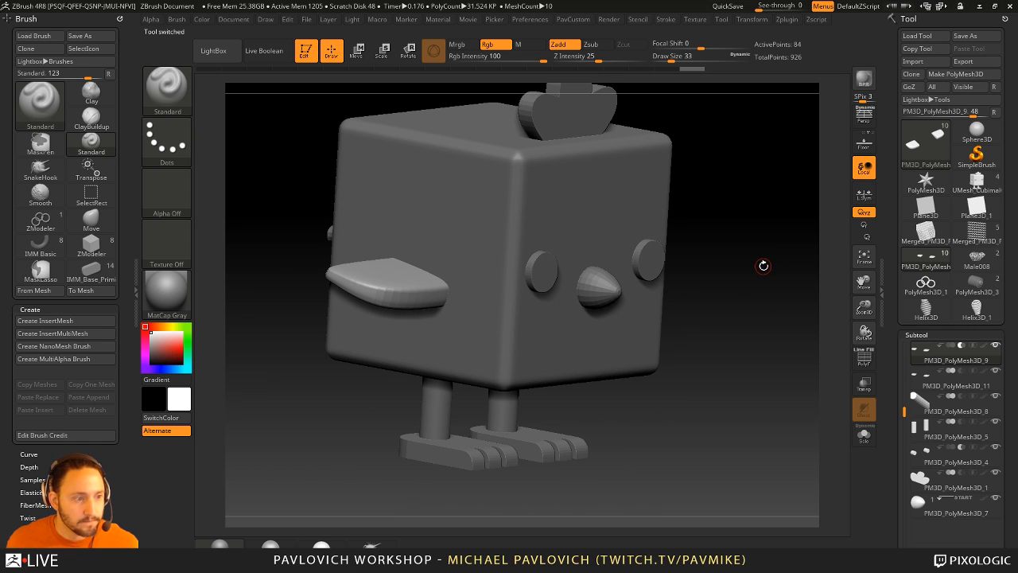
- Set the draw size to 54, select the chicken's feet subtool and check its polyframe
mouse_move(715, 344)
left_mouse_down()
mouse_move(686, 355)
mouse_move(697, 282)
mouse_move(688, 361)
left_mouse_up()
key("bracketright")
key("bracketright")
key("bracketright")
key("bracketright")
key("bracketright")
left_click(598, 428, "alt")
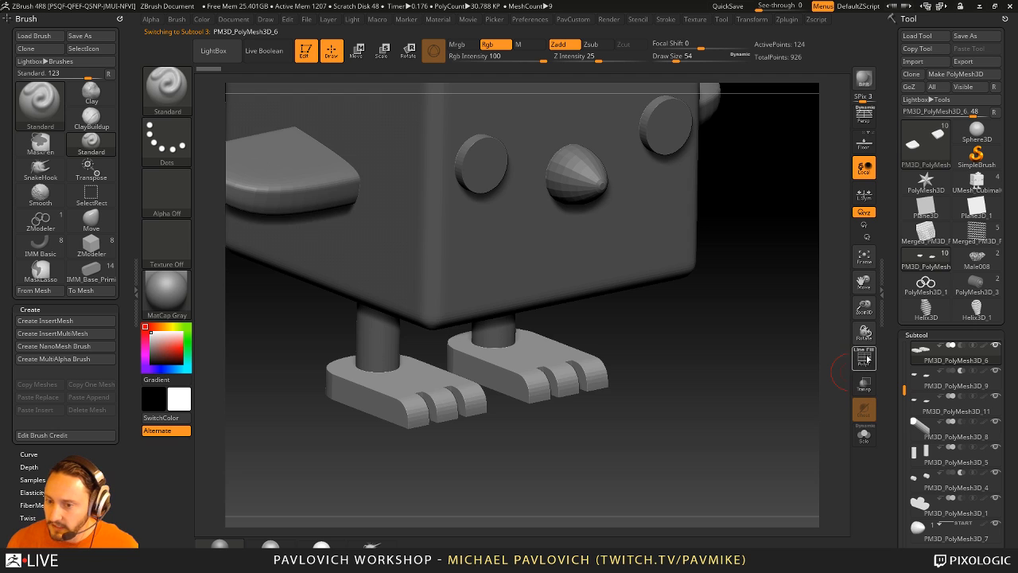
left_click(866, 359)
mouse_move(783, 362)
right_mouse_down("ctrl")
mouse_move(773, 400)
mouse_move(793, 345)
right_mouse_up("ctrl")
left_click(865, 360)
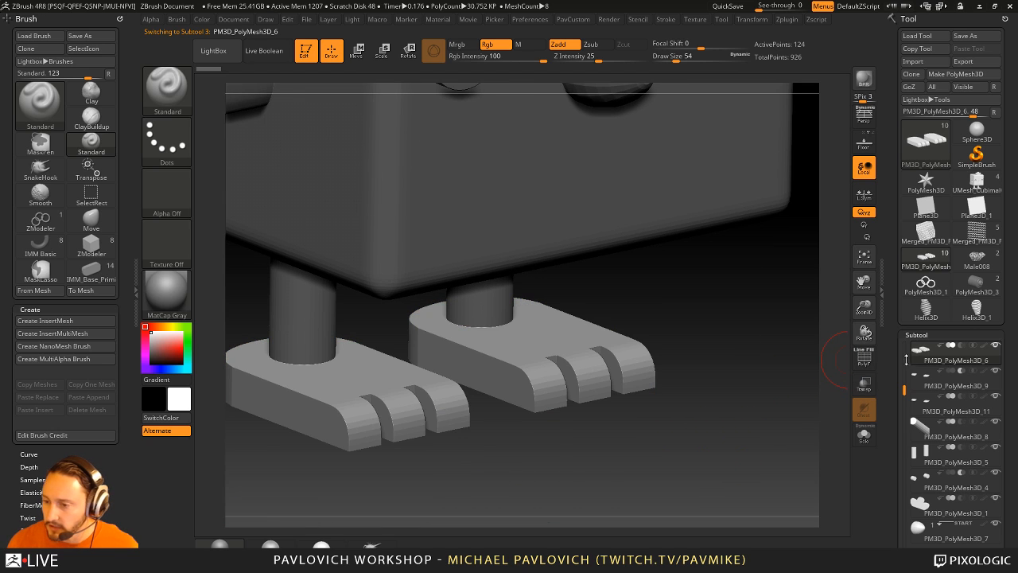
- Set the feet's Dynamic Subdivision SmoothSubdiv to 3 and the draw size to 29
left_click_drag(893, 385, 891, 236)
left_click(914, 246)
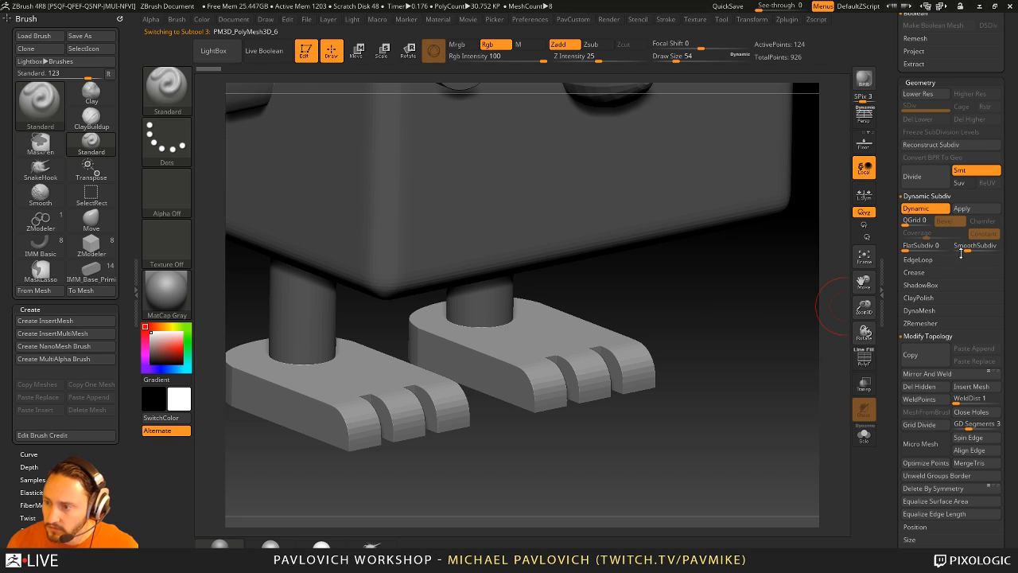
left_click_drag(972, 247, 973, 247)
key("s")
left_click_drag(729, 343, 722, 344)
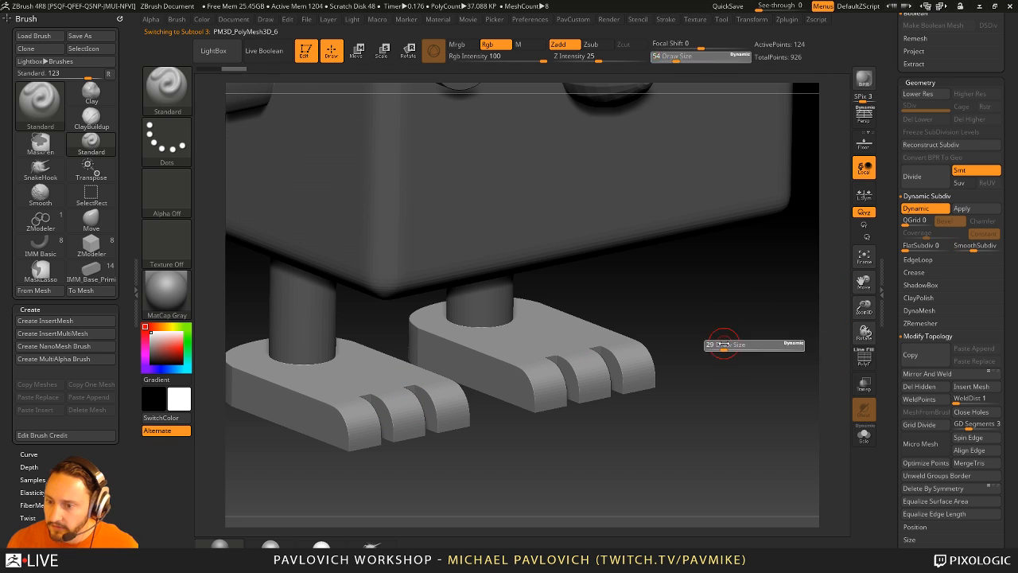
- Set the feet's CreaseLvl to 2 to soften the creased edges
left_click(914, 272)
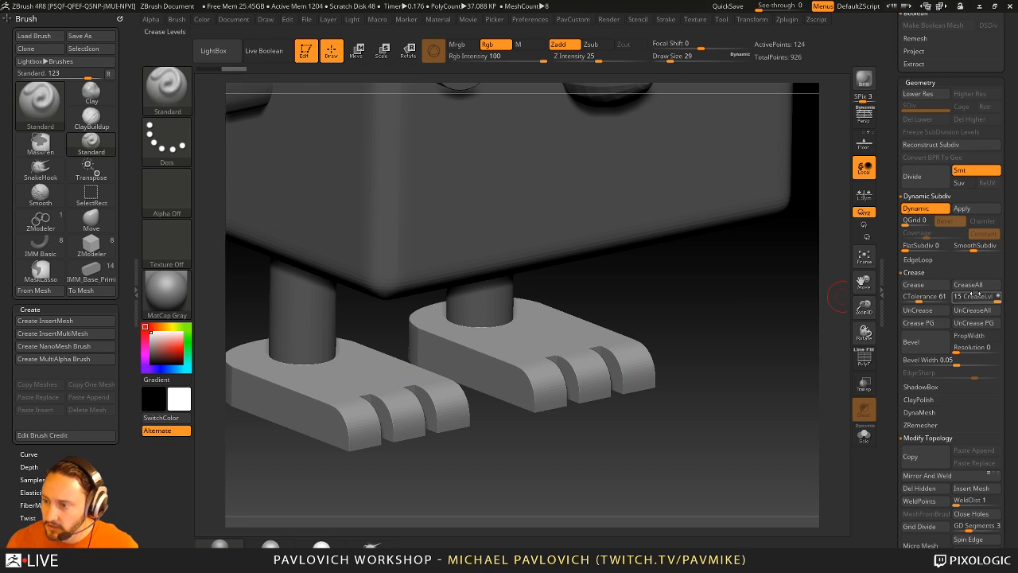
left_click_drag(972, 296, 962, 298)
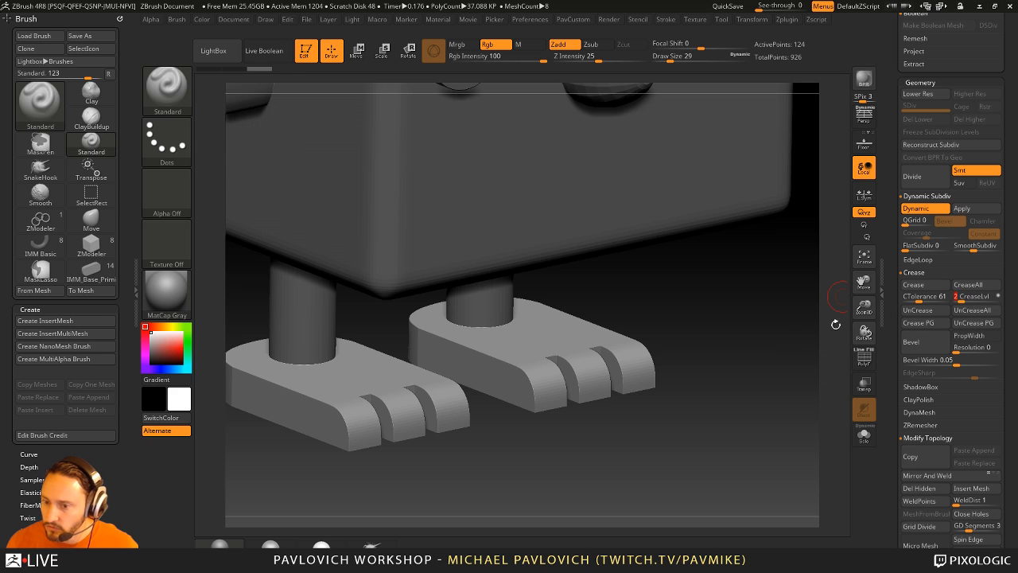
left_click_drag(778, 345, 709, 364)
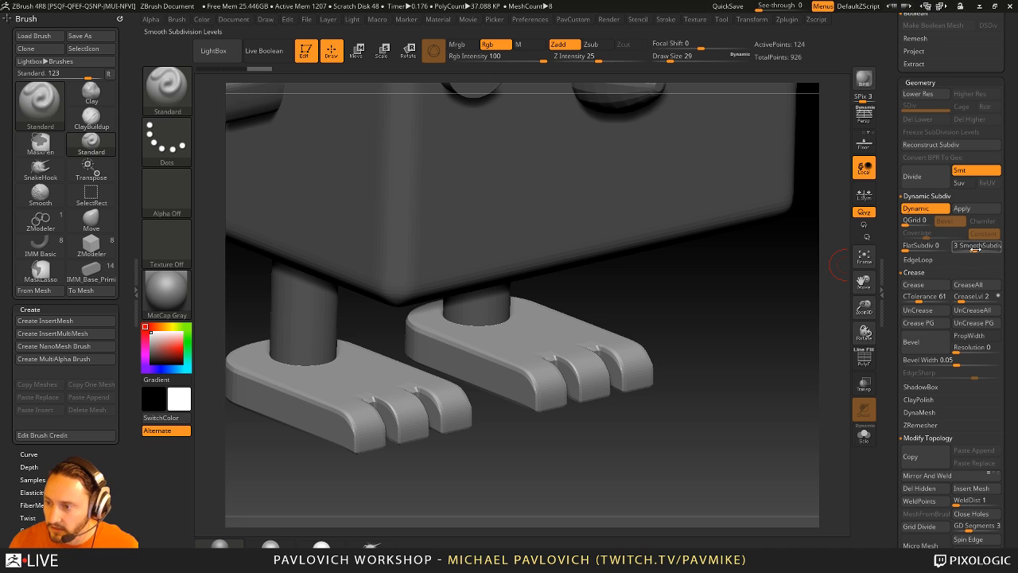
- Select the chicken's beak subtool and isolate it in Solo with its polyframe shown and Dynamic Subdivision off
left_click_drag(703, 318, 747, 354)
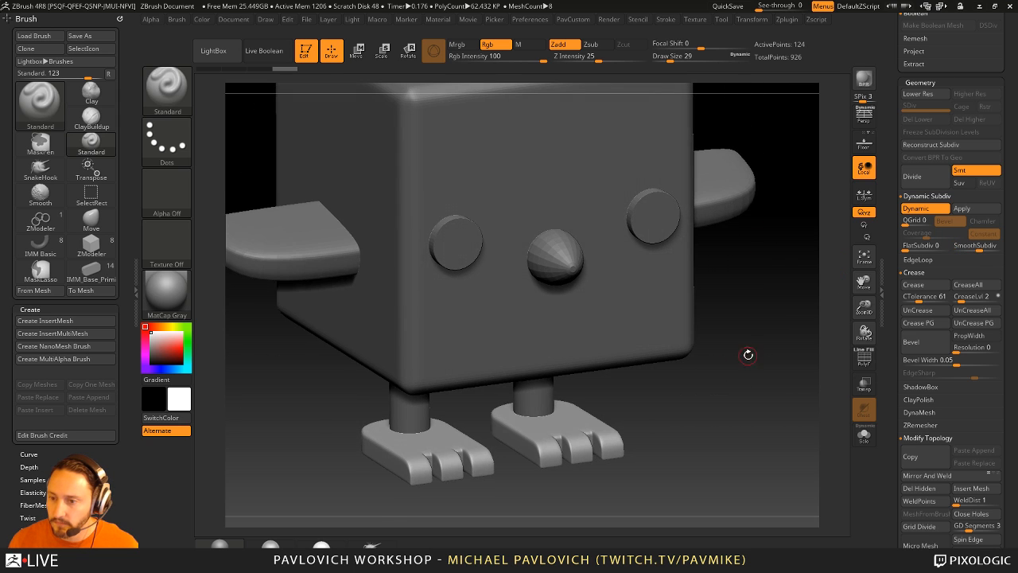
left_click(563, 257, "alt")
left_click_drag(777, 288, 835, 253)
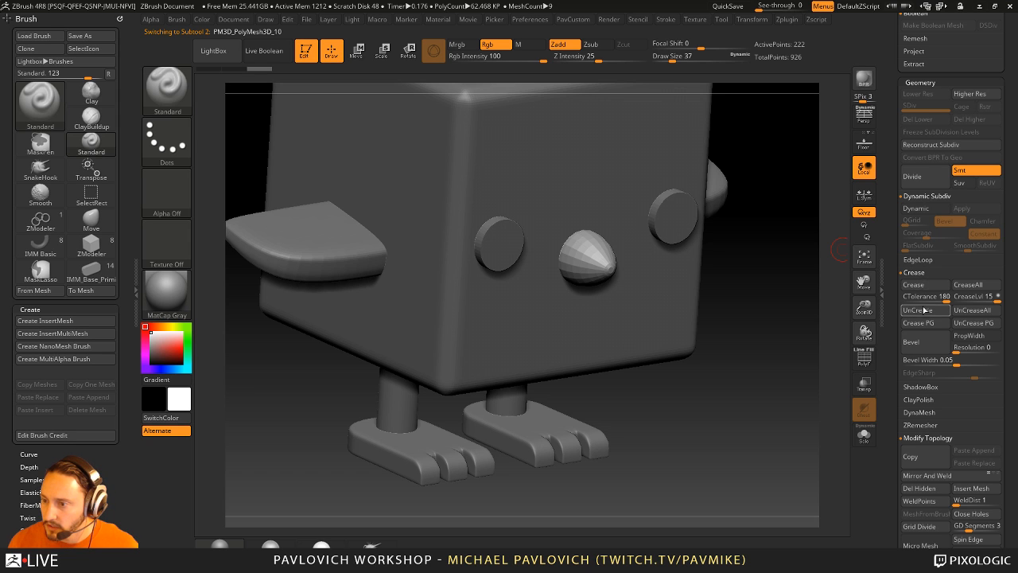
left_click(925, 209)
left_click_drag(756, 255, 838, 357, "alt")
left_click(863, 434)
left_click(863, 358)
key("shift+d")
left_click_drag(745, 295, 543, 323, "alt")
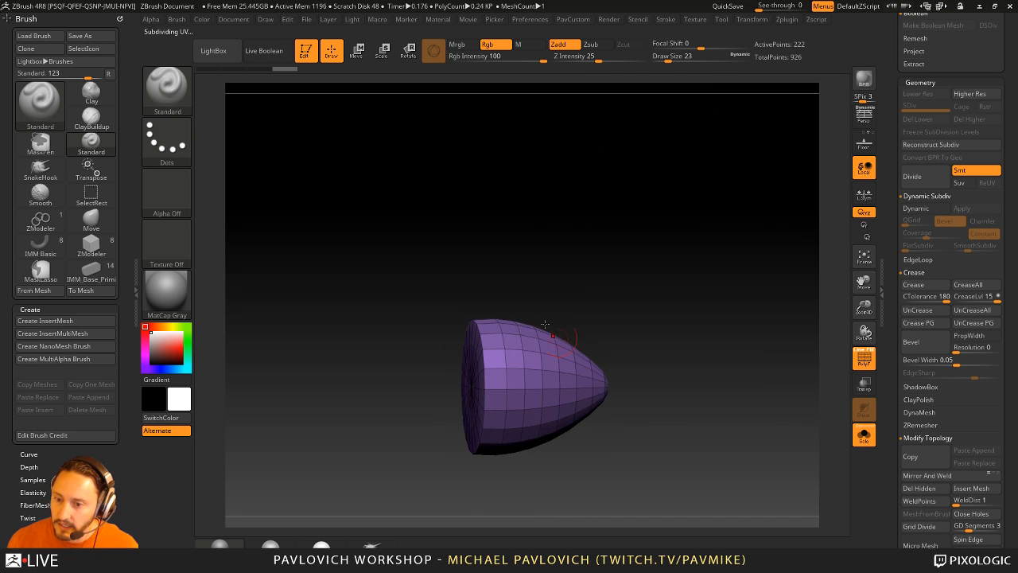
- Delete the concentric edge loops from the beak's flat back cap with the ZModeler brush
left_click_drag(624, 294, 652, 412)
key("b")
key("z")
key("m")
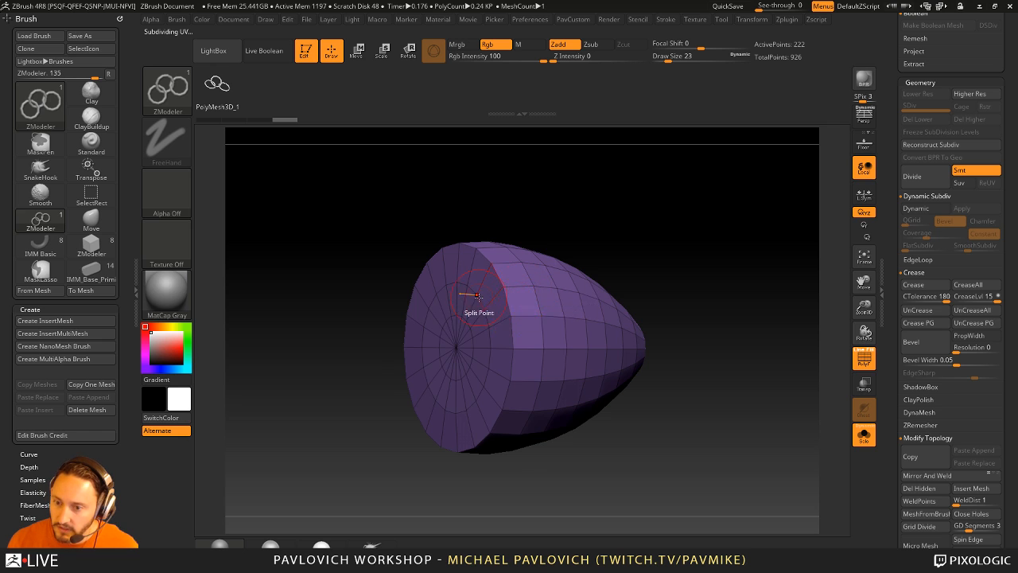
key("space")
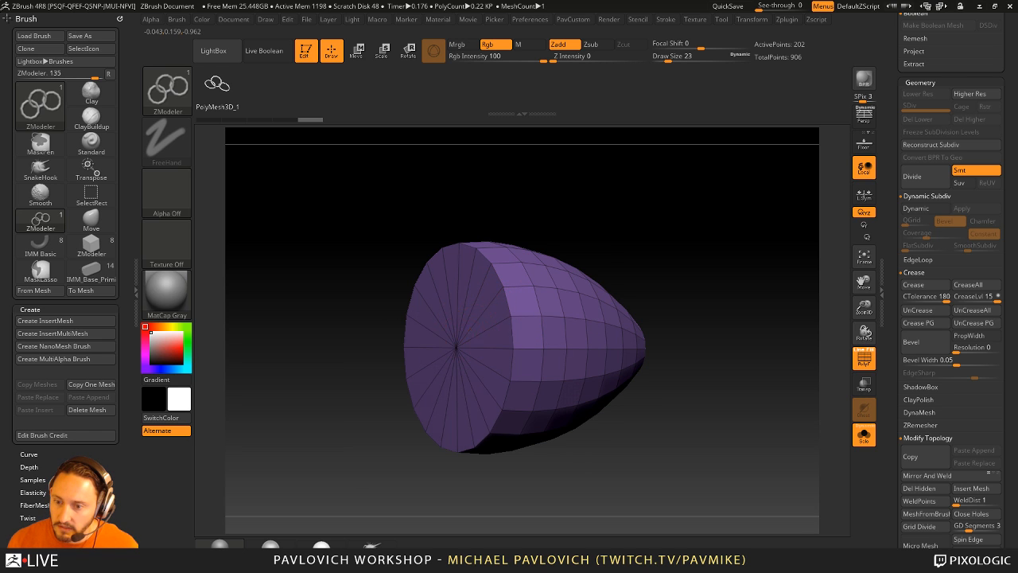
left_click_drag(660, 243, 601, 226)
- Isolate the beak's flat cap to crease its border, and turn on Dynamic Subdivision for the whole beak
left_click_drag(415, 187, 457, 477, "ctrl+shift")
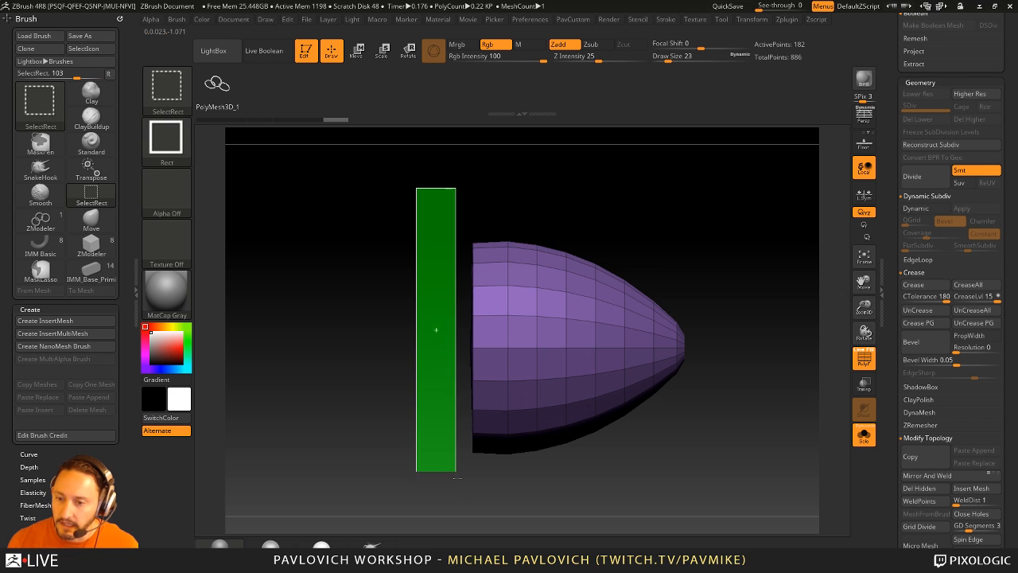
mouse_move(589, 414)
left_mouse_down()
mouse_move(794, 251)
mouse_move(727, 277)
mouse_move(733, 260)
mouse_move(773, 265)
left_mouse_up()
left_click(770, 266, "ctrl+shift")
key("d")
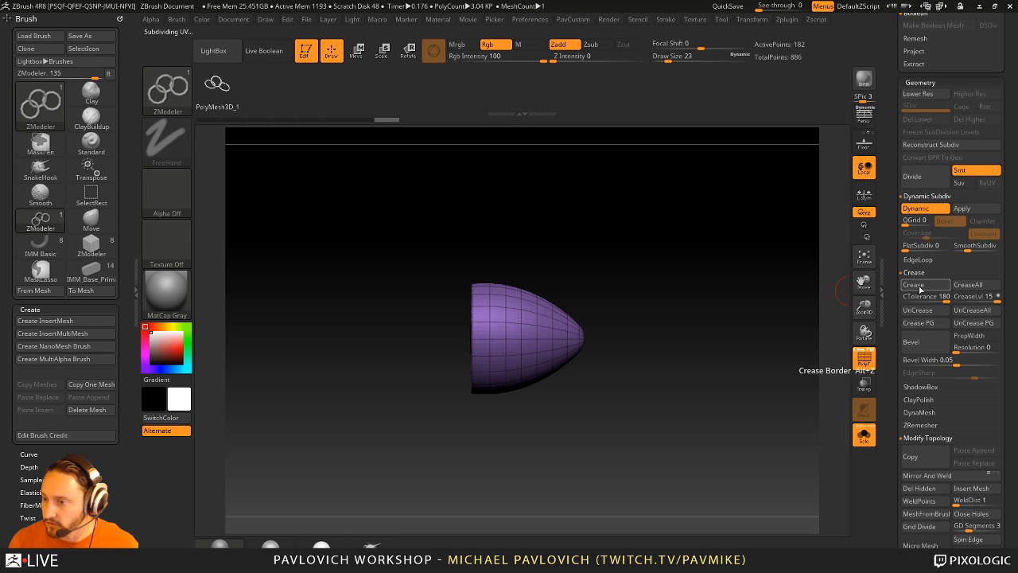
key("ctrl")
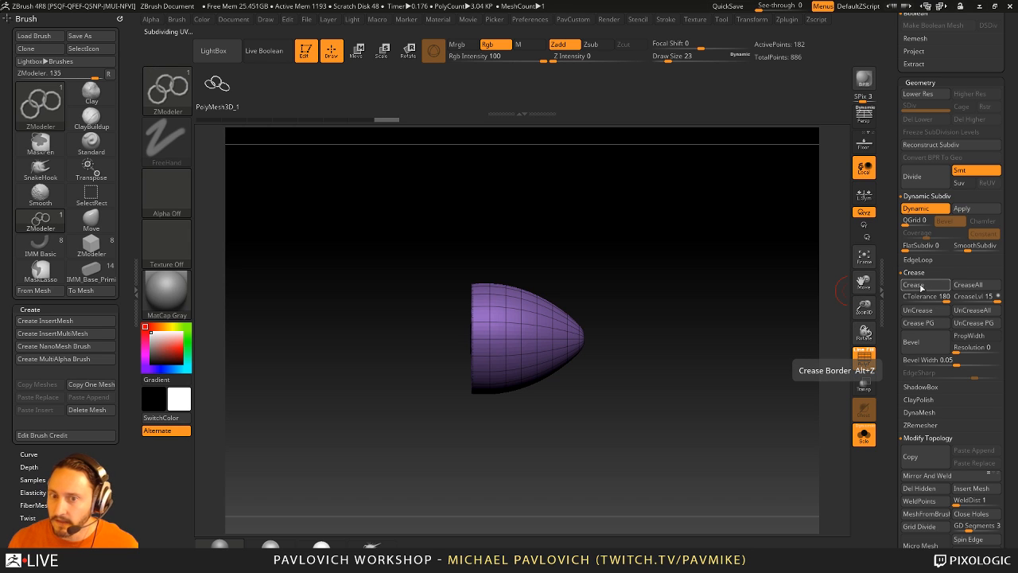
- Show the whole chicken again with Live Boolean on and the polyframe off
left_click(864, 436)
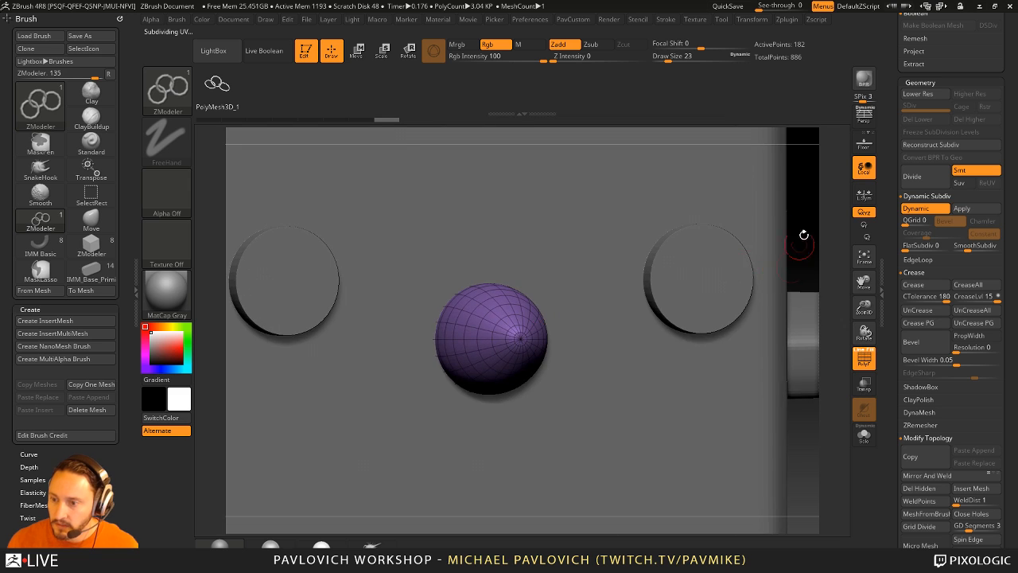
left_click_drag(786, 238, 789, 225)
key("shift+b")
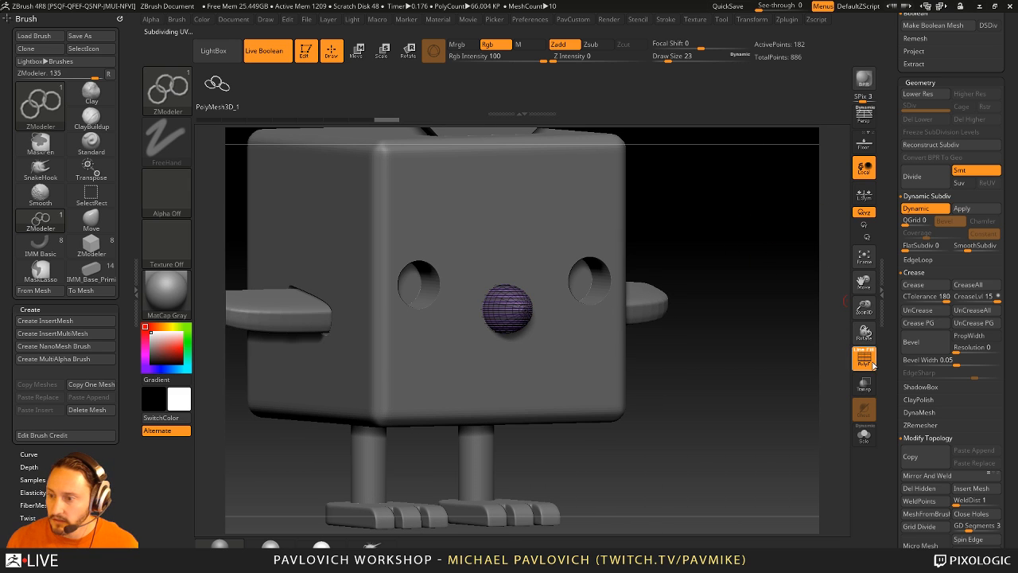
left_click(863, 358)
left_click_drag(782, 341, 795, 378)
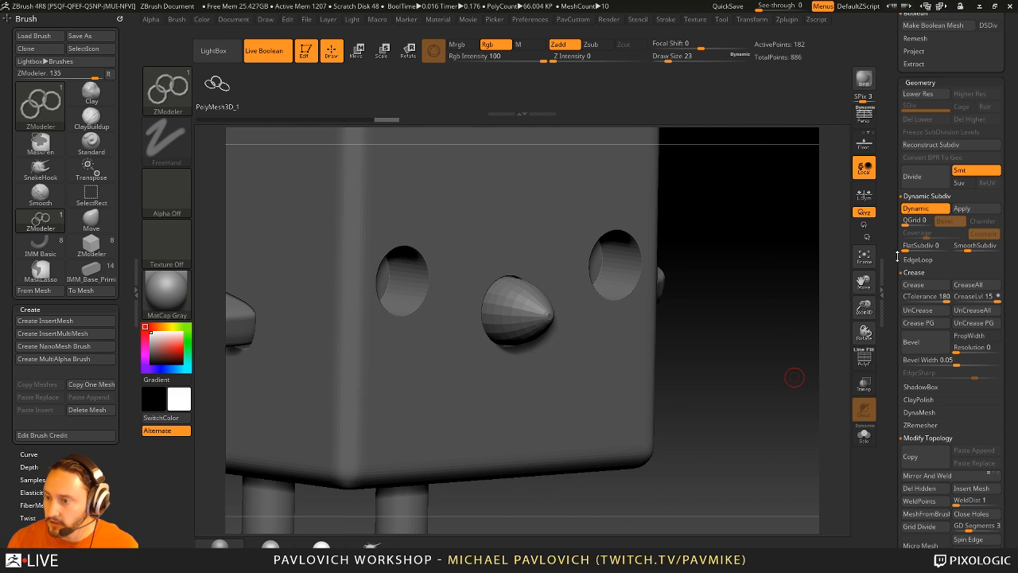
- Select the overlapping beak subtool PM3D_PolyMesh3D_7 and isolate it in Solo with its polyframe shown
left_click_drag(902, 310, 903, 370)
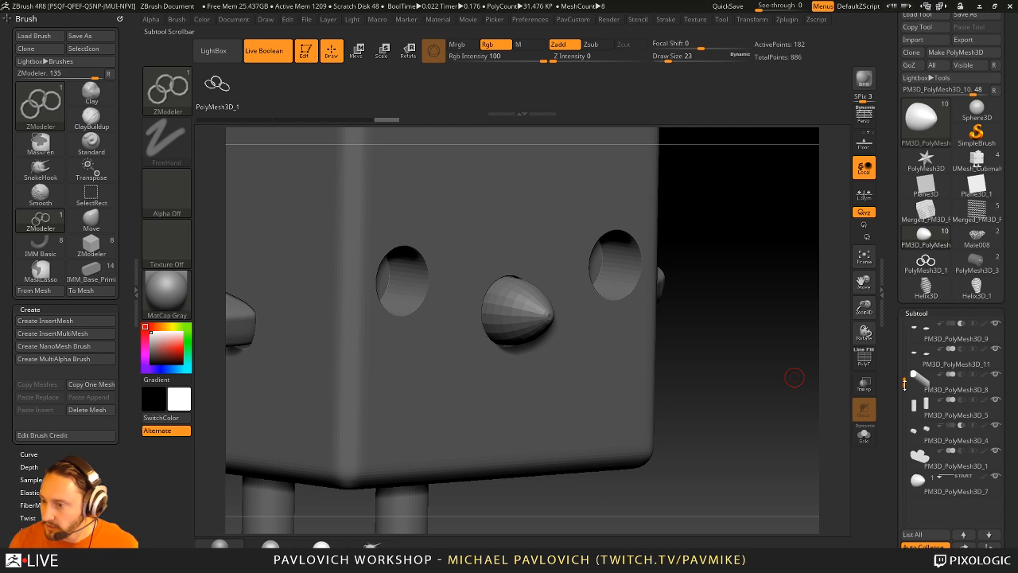
left_click(936, 491)
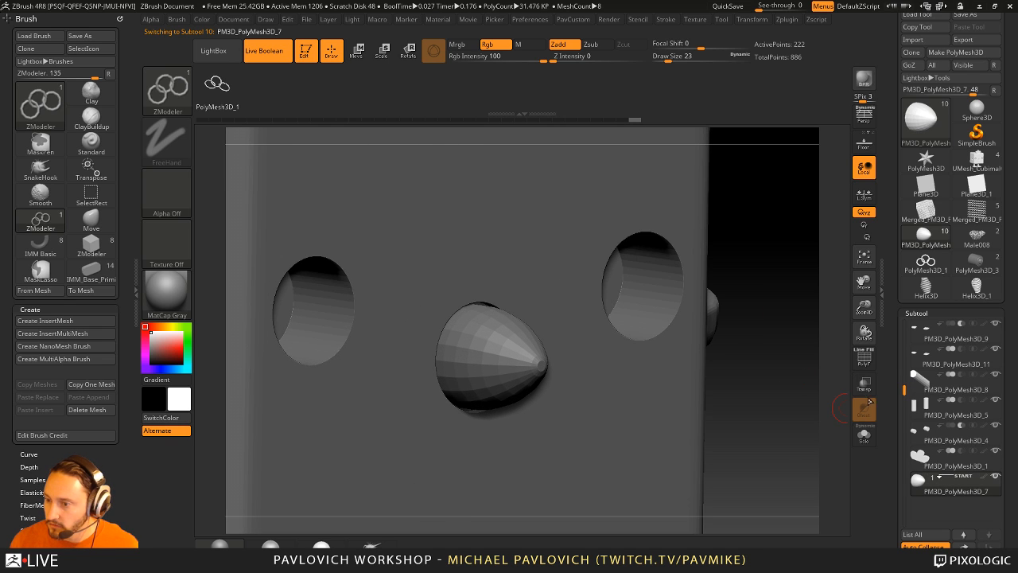
left_click(865, 436)
left_click_drag(732, 323, 788, 374)
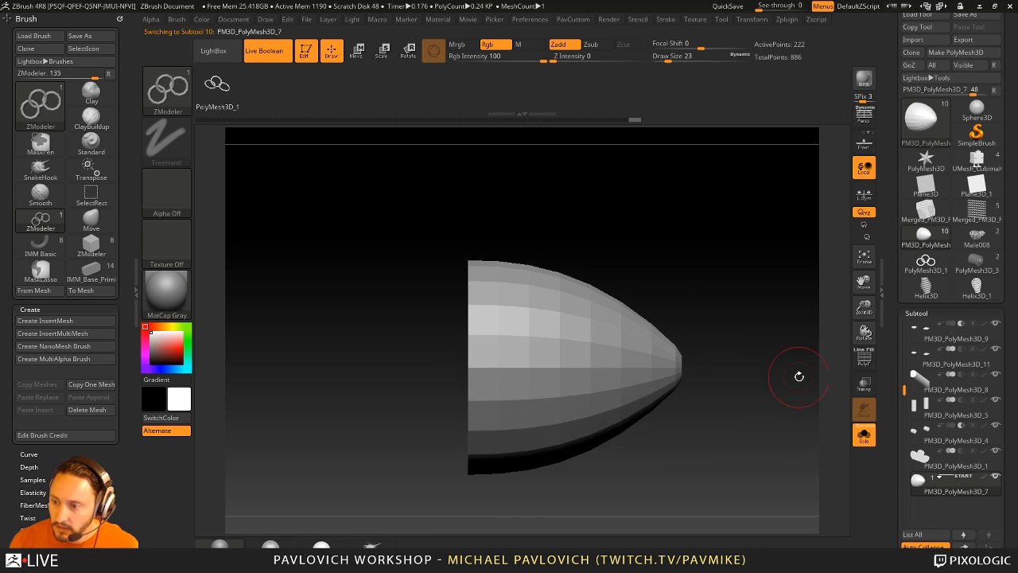
key("shift+f")
- Delete the concentric edge loops from the second beak's cap, crease its border and smooth it with Dynamic Subdivision
left_click_drag(750, 310, 580, 314)
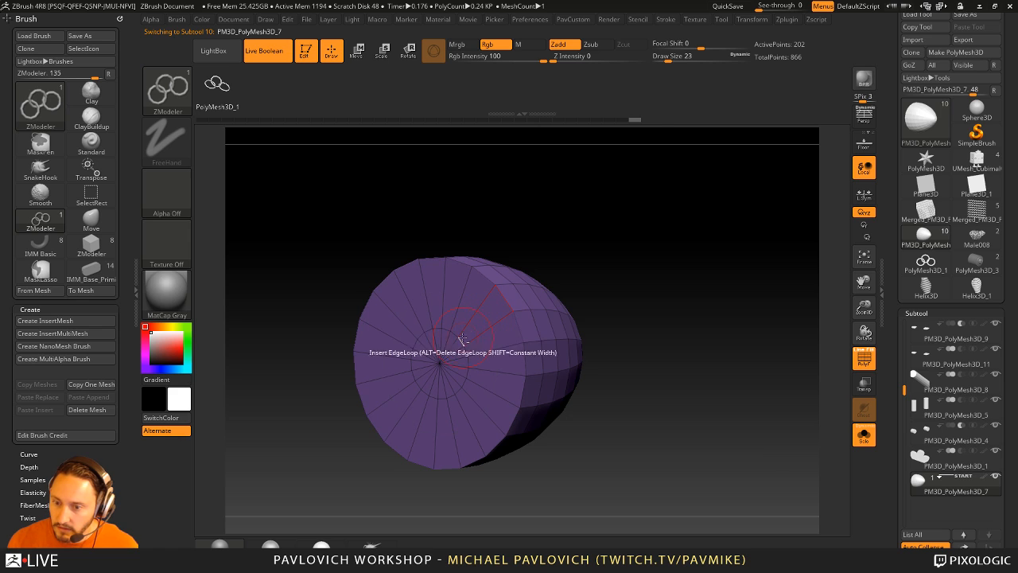
left_click_drag(623, 289, 466, 530, "shift")
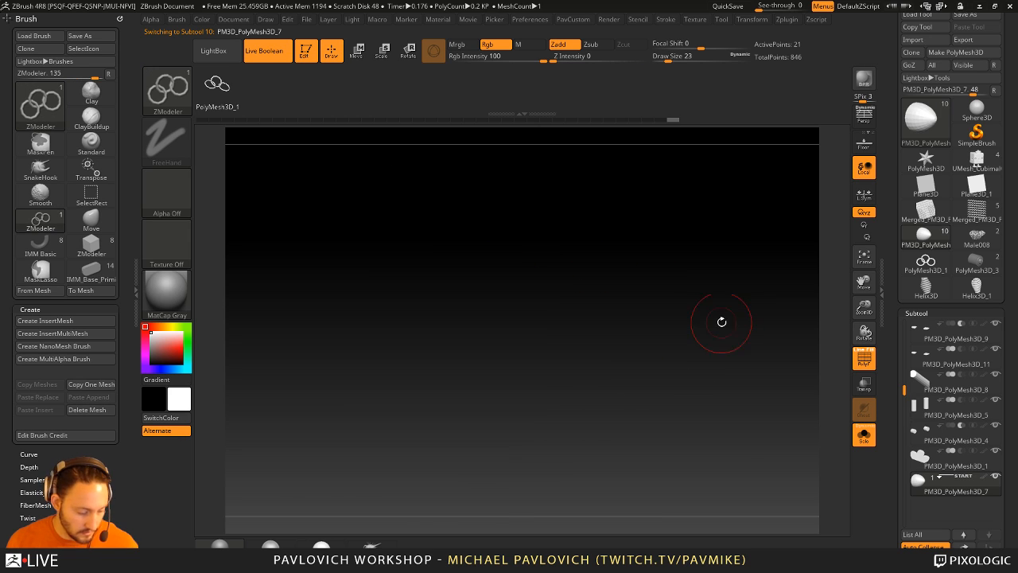
left_click(721, 321, "ctrl+shift")
key("f")
left_click(865, 436)
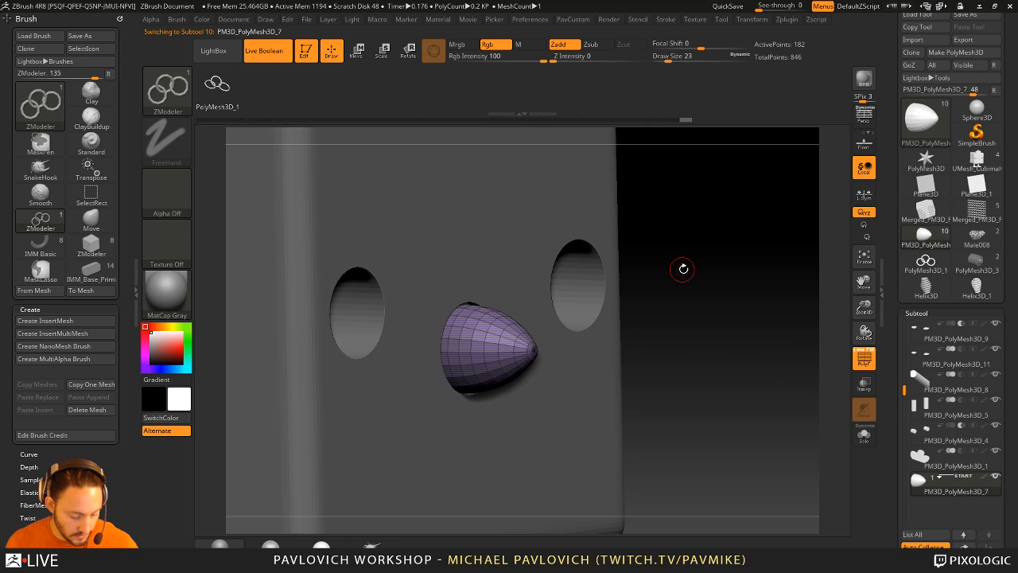
left_click(864, 358)
- Switch to the Standard brush and set the draw size to 62
left_click_drag(691, 278, 745, 309, "alt")
key("b")
key("s")
key("t")
key("s")
mouse_move(688, 316)
left_mouse_down("alt")
mouse_move(759, 323)
mouse_move(711, 255)
mouse_move(690, 257)
mouse_move(690, 276)
left_mouse_up("alt")
key("s")
left_click(750, 307)
key("s")
left_click(747, 264)
- Make a Boolean mesh of the chicken with DSDiv enabled and switch to the UMesh_CubimalChick001 tool
left_click_drag(882, 291, 901, 275)
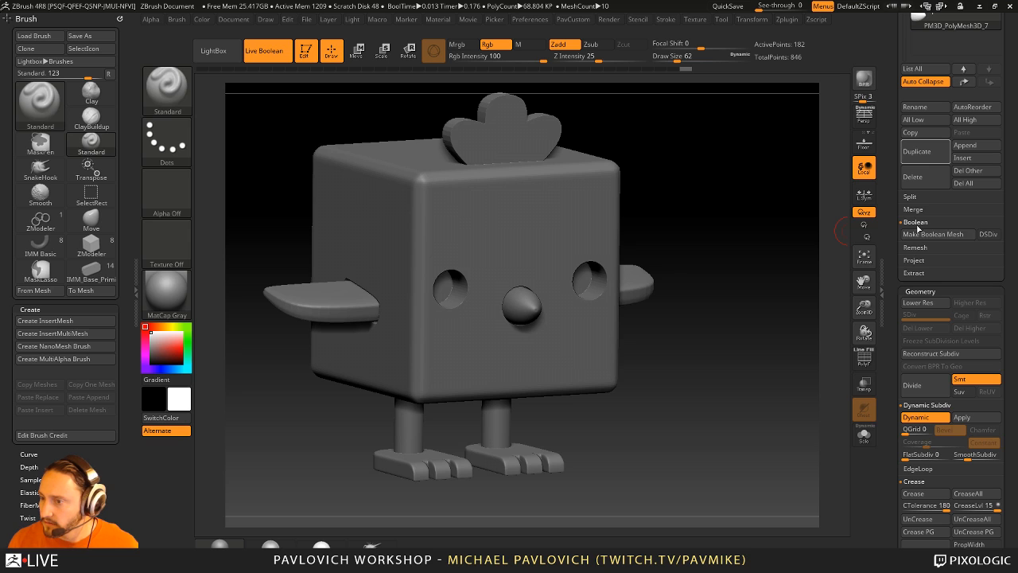
left_click(988, 235)
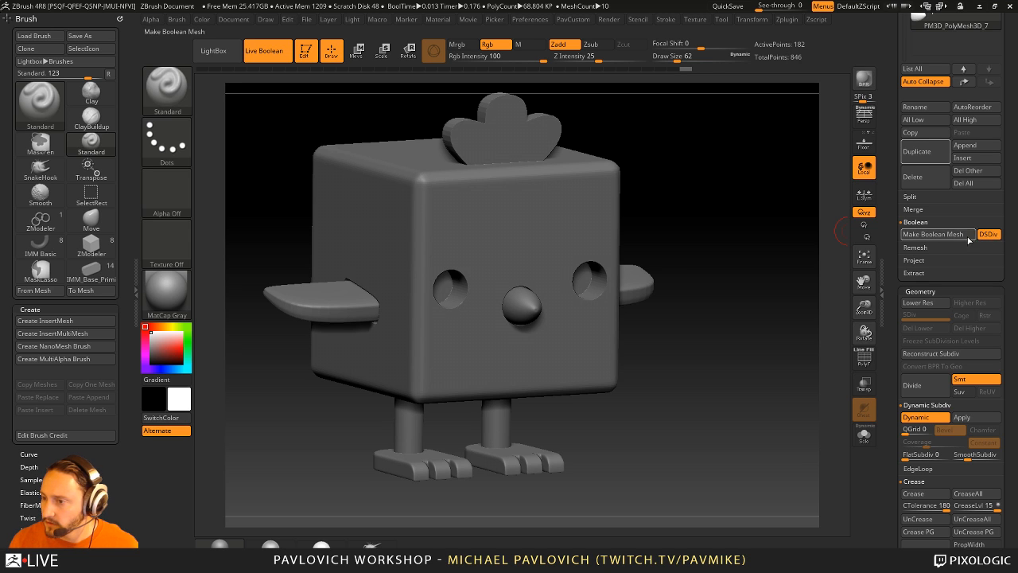
left_click(896, 238)
left_click_drag(886, 231, 893, 374)
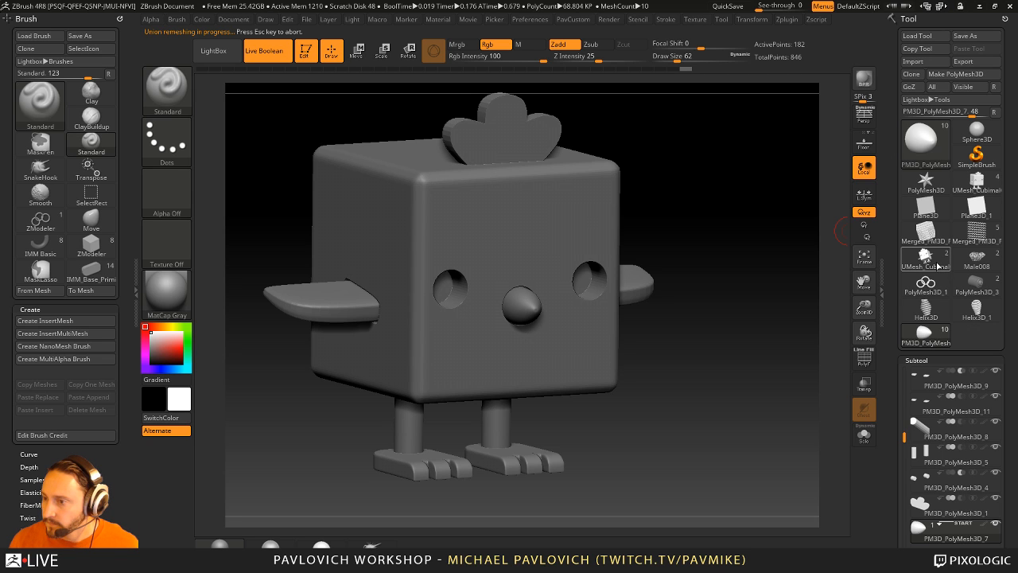
left_click(978, 185)
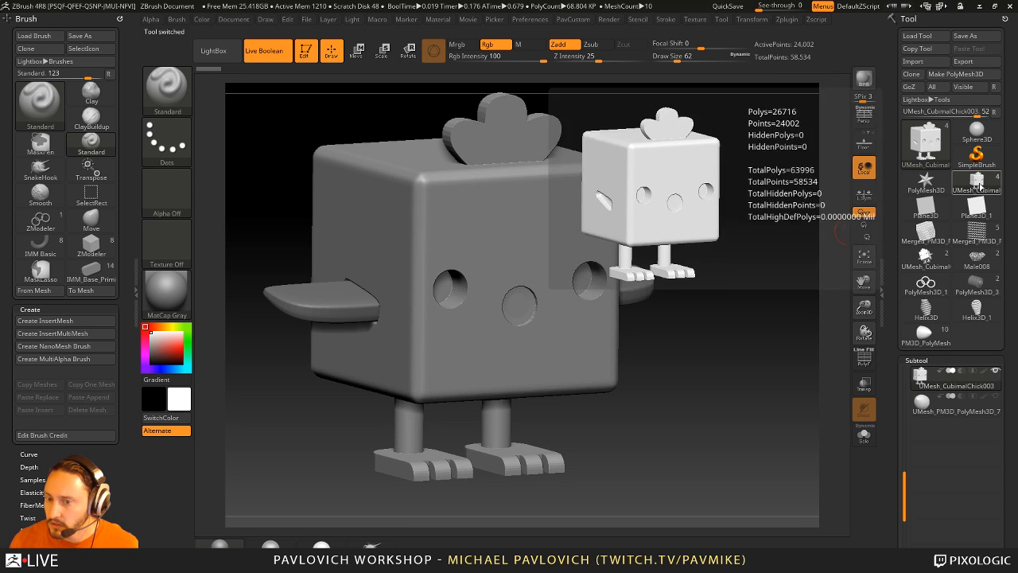
left_click(925, 264)
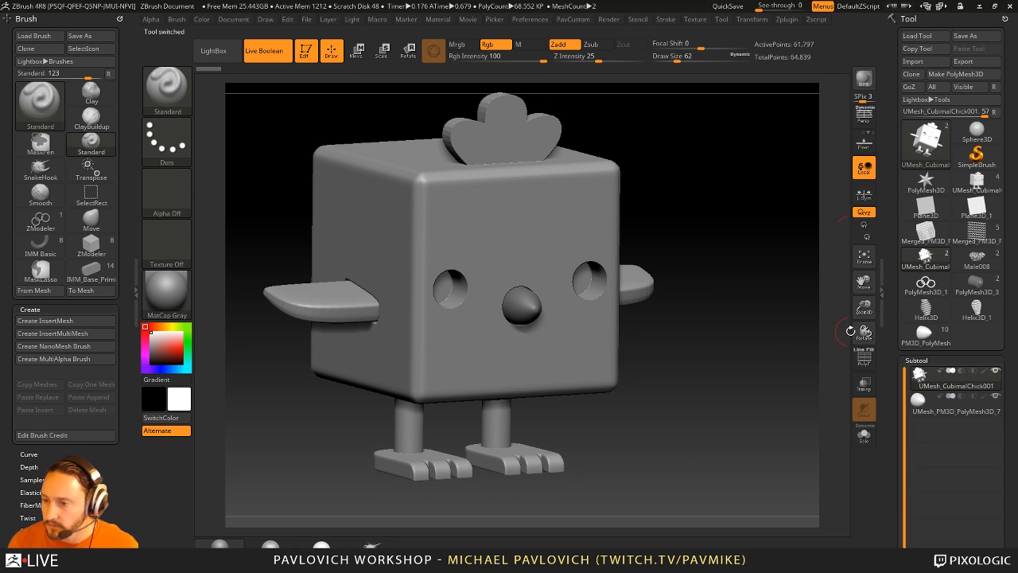
- Try isolating and hiding parts of the Boolean mesh, such as the wings, to split them off
key("ctrl+shift")
left_click_drag(625, 154, 590, 189, "ctrl+shift")
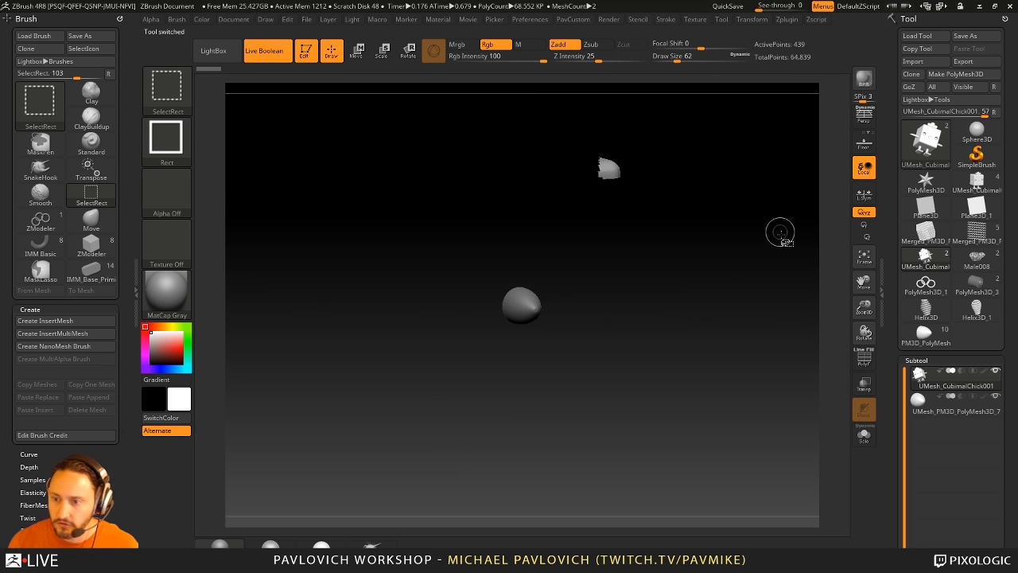
left_click(760, 243, "ctrl+shift")
key("2")
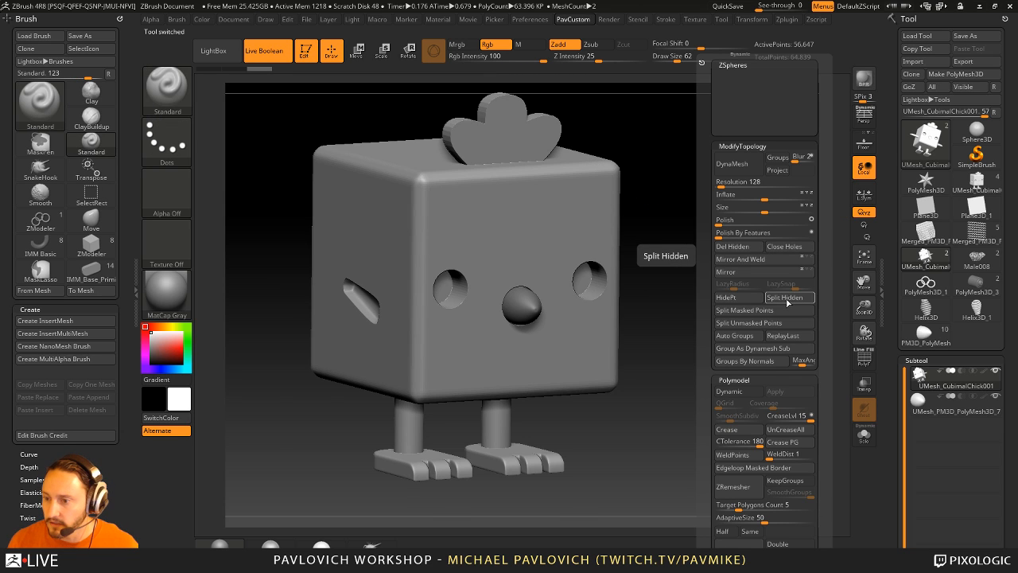
left_click(786, 299)
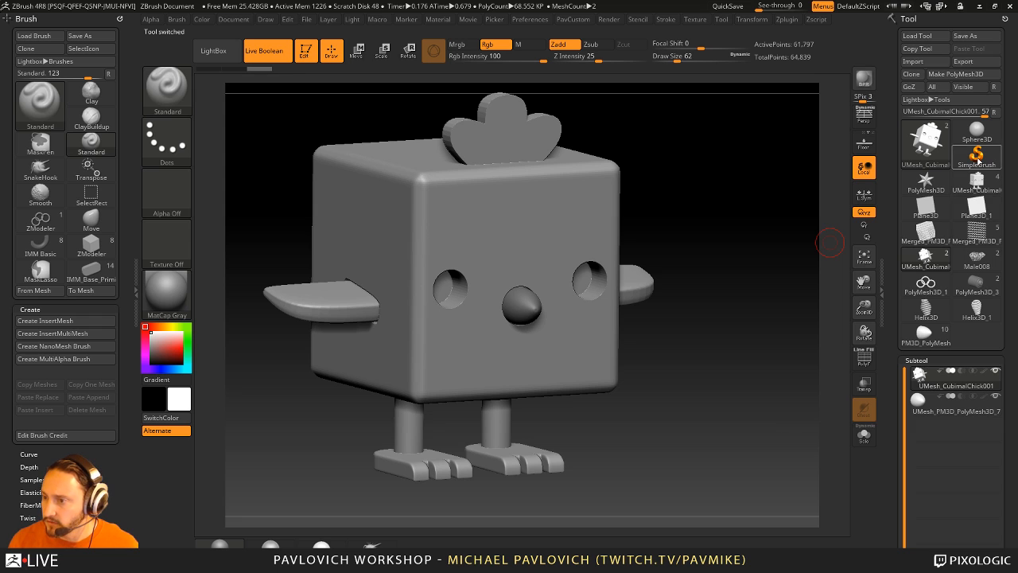
- Delete all subtools of the UMesh_CubimalChick001 and UMesh_CubimalChick003 tools
left_click_drag(888, 372, 888, 7)
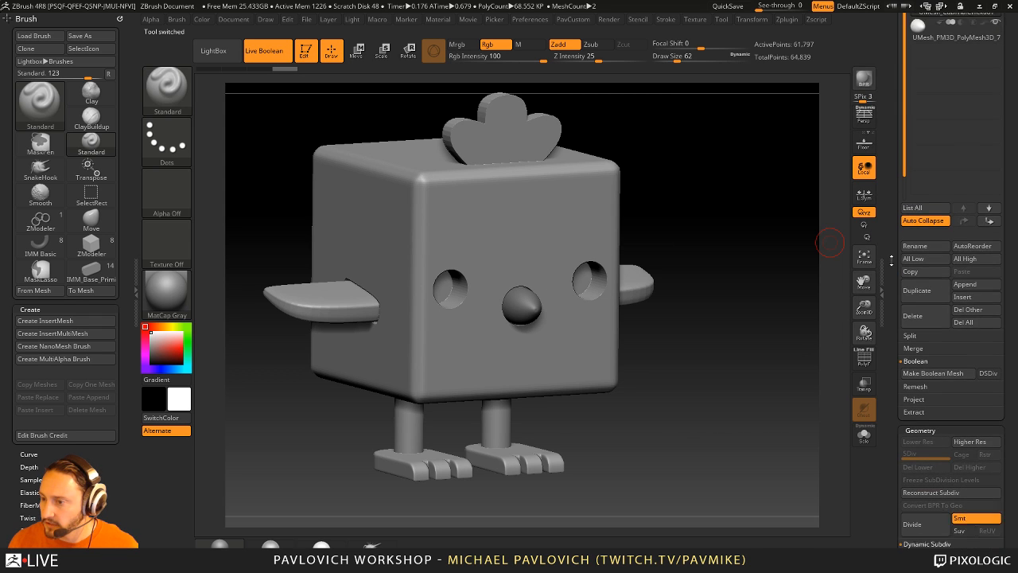
left_click(973, 304)
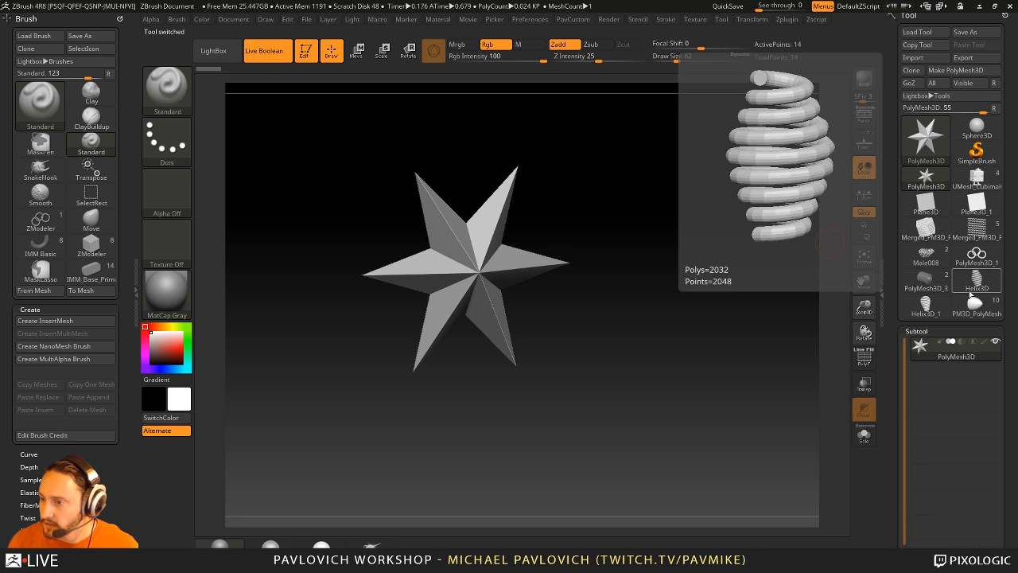
mouse_move(977, 315)
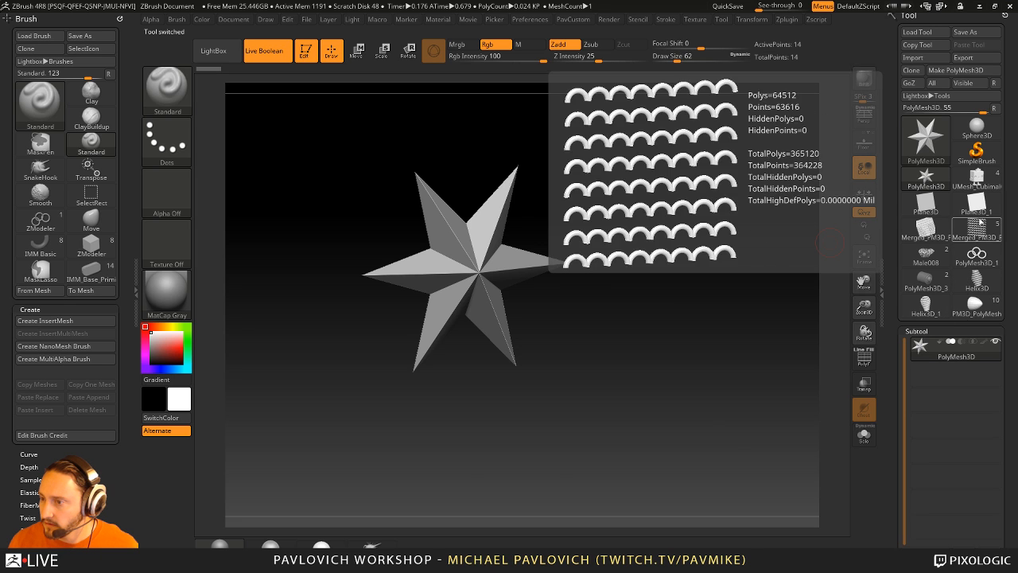
left_click(980, 190)
left_click_drag(899, 281, 905, 196)
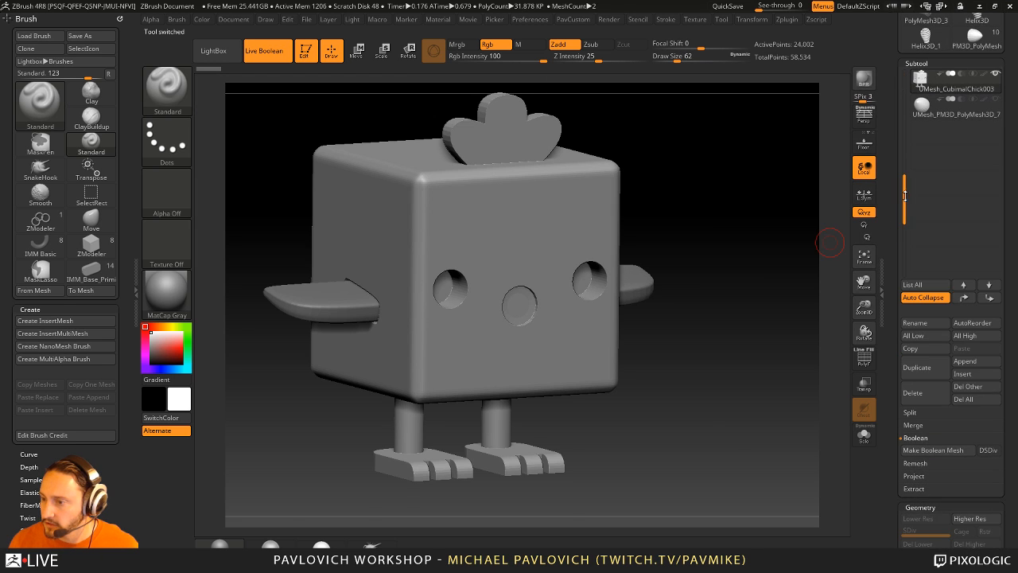
left_click(981, 399)
left_click_drag(890, 126, 1005, 259)
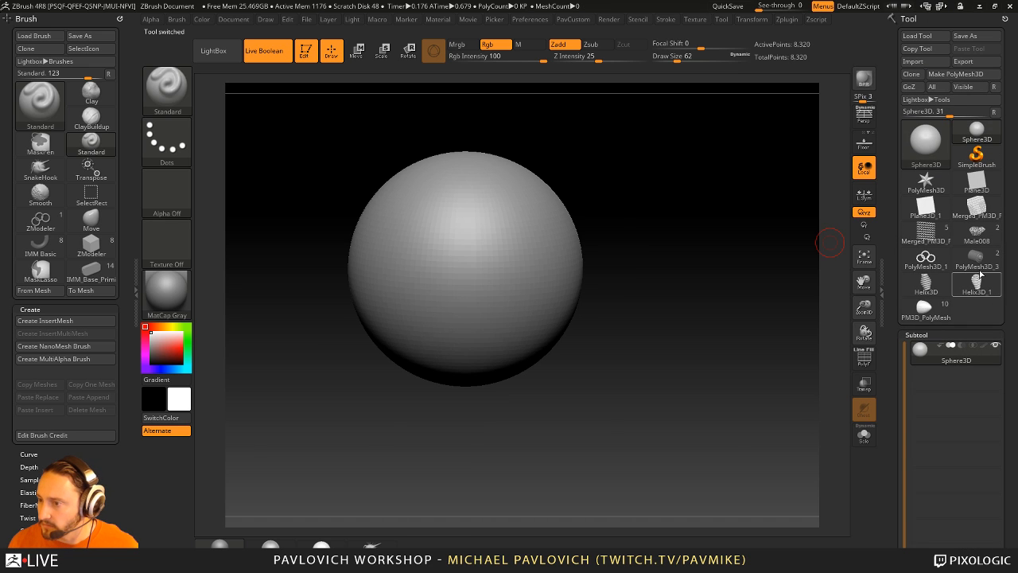
- Delete all subtools of the Merged_PM3D_Plane3D_3 scale-pattern tool and the Male008 chainmail figure tool
left_click(937, 231)
scroll(936, 318, "down", 5)
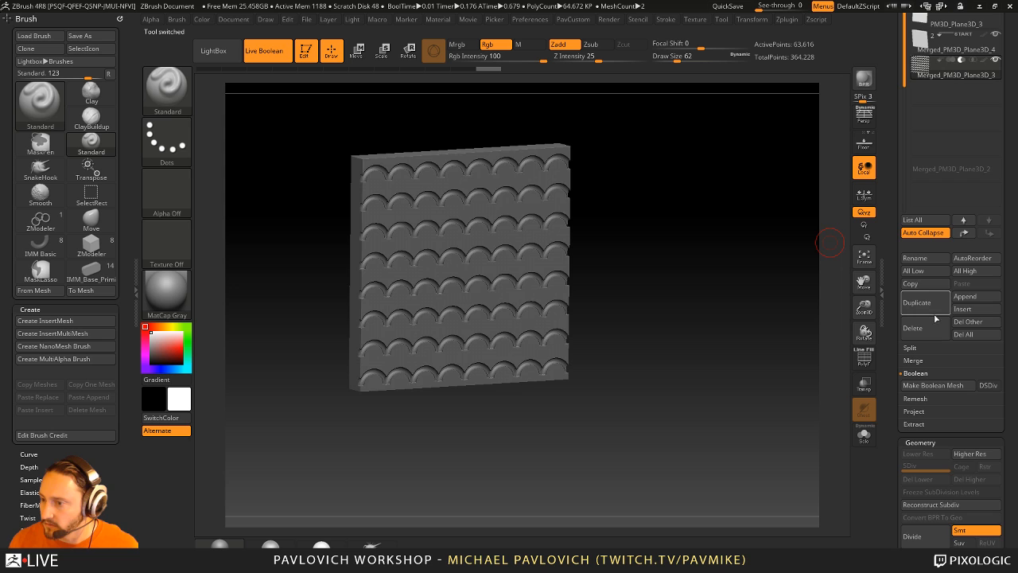
left_click(973, 334)
left_click(927, 234)
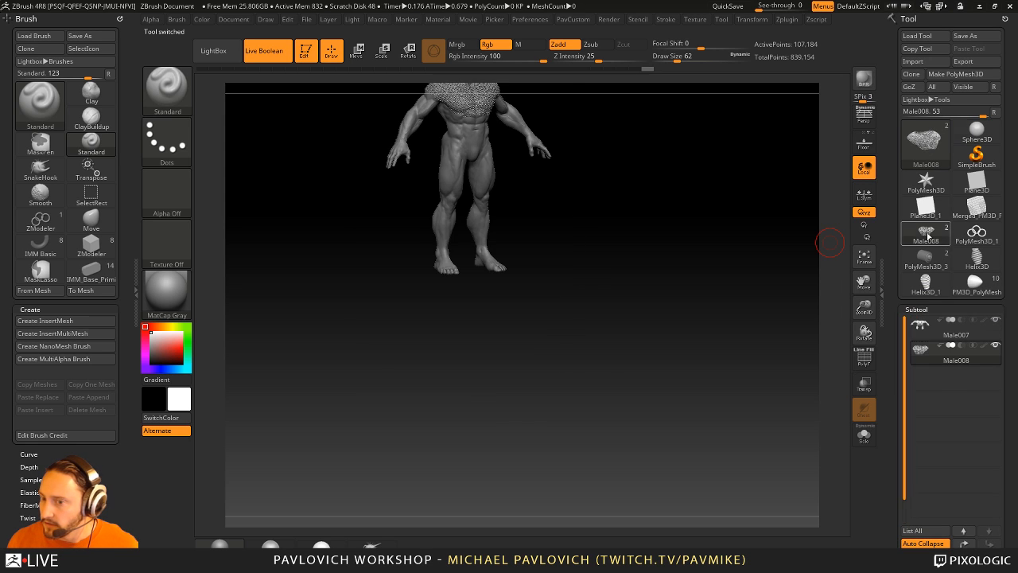
right_click_drag(773, 279, 803, 344, "alt")
scroll(955, 318, "down", 5)
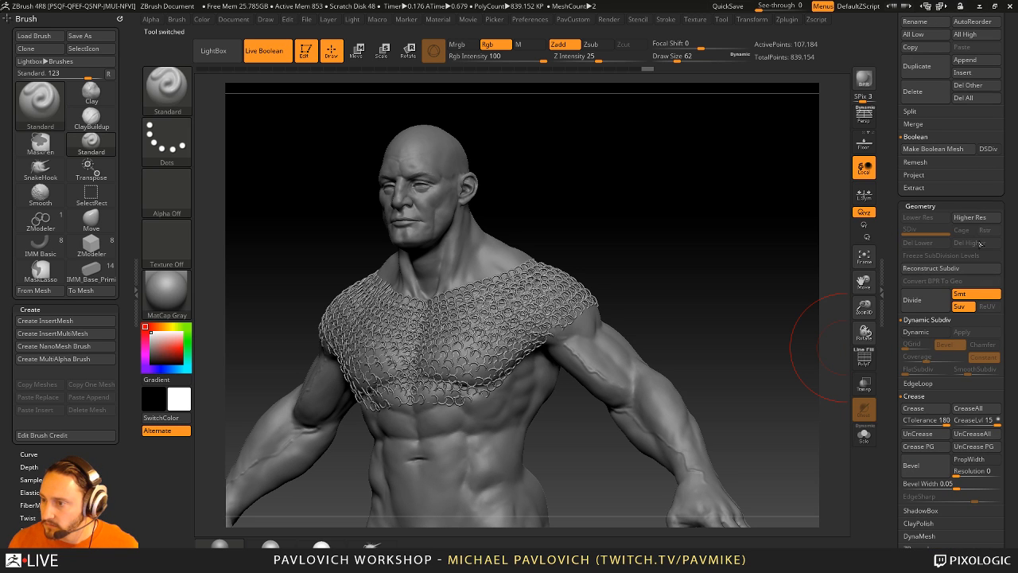
left_click(970, 96)
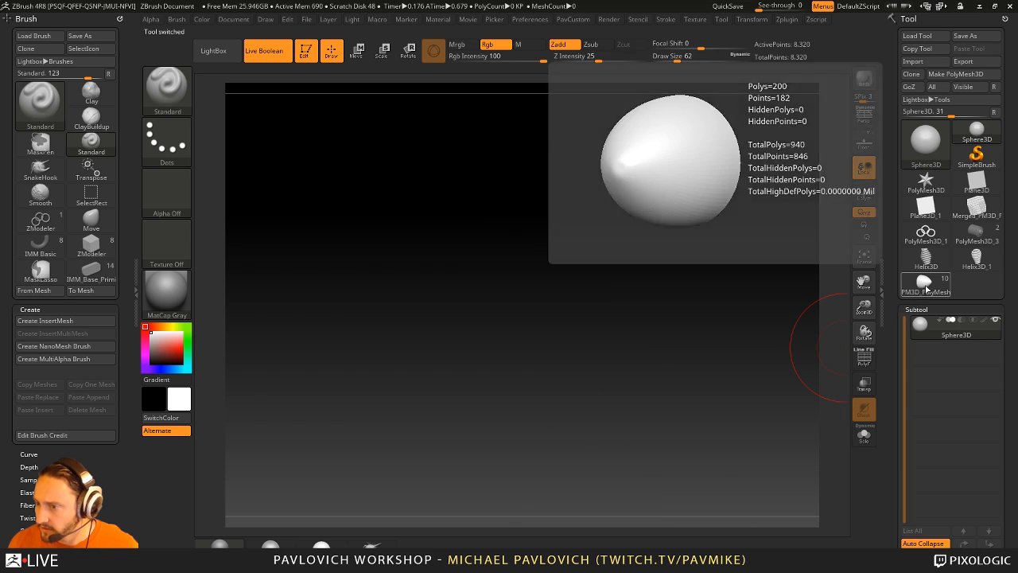
- Switch back to the PM3D_PolyMesh tool containing the cube-shaped chicken
left_click(929, 288)
left_click_drag(588, 78, 679, 186, "alt")
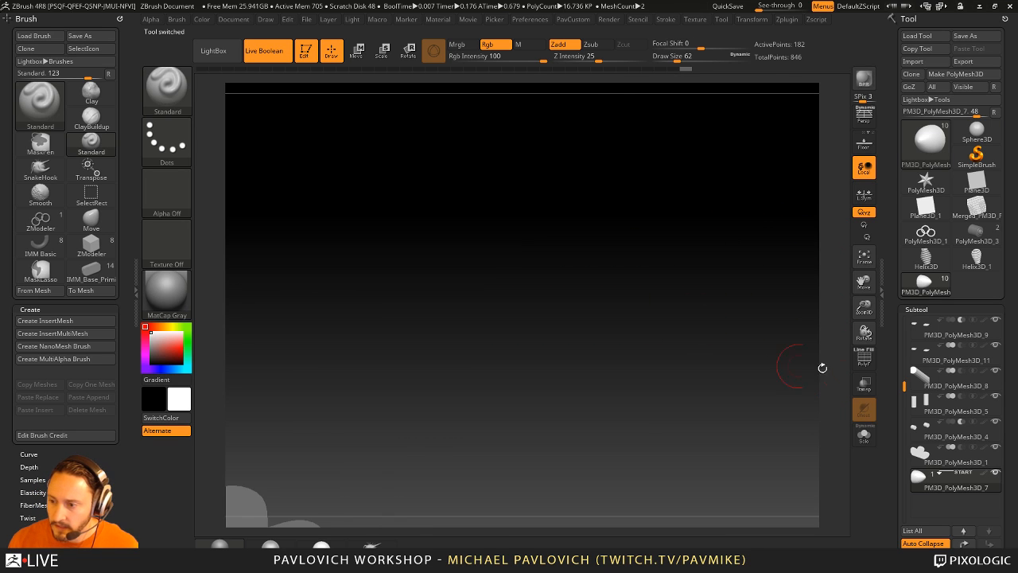
- Duplicate the comb subtool on the chicken's head, set the copy to subtract, and place it directly above the original
left_click_drag(720, 334, 759, 324, "alt")
mouse_move(839, 426)
left_mouse_down()
mouse_move(756, 306)
mouse_move(772, 371)
mouse_move(746, 319)
mouse_move(773, 416)
left_mouse_up()
key("s")
left_click_drag(700, 247, 741, 311)
key("s")
left_click_drag(588, 235, 568, 235)
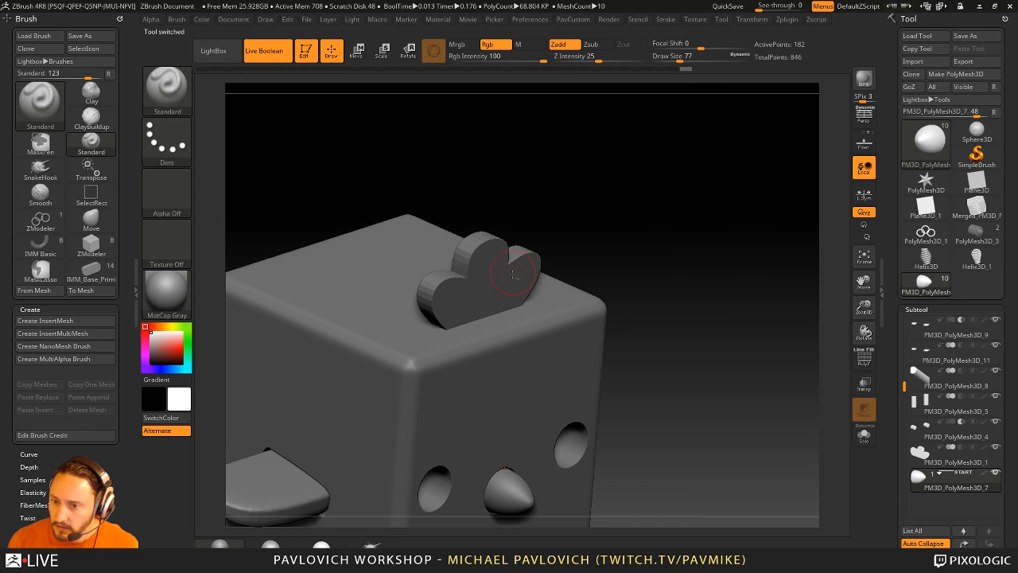
key("ctrl+z")
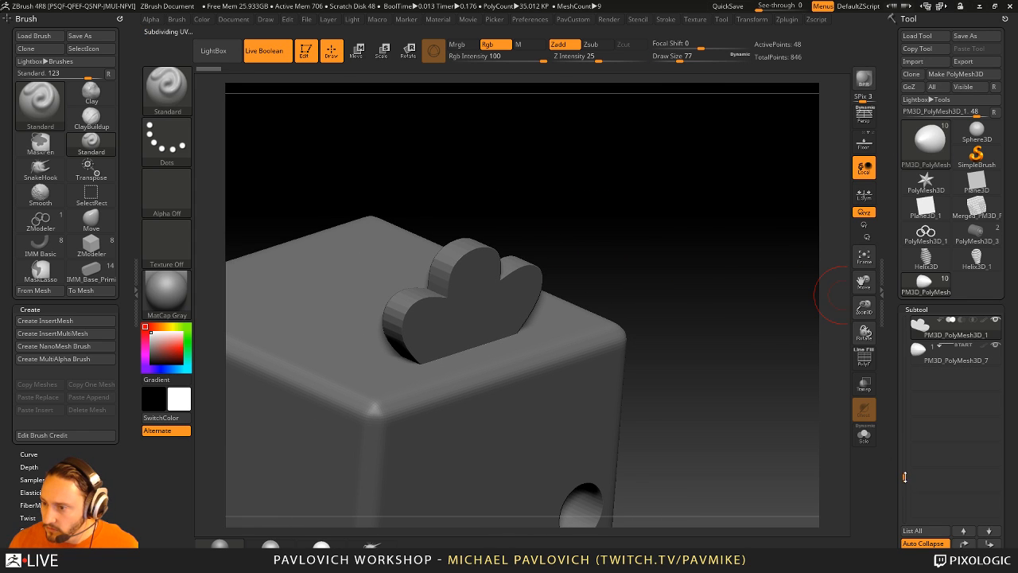
key("ctrl+z")
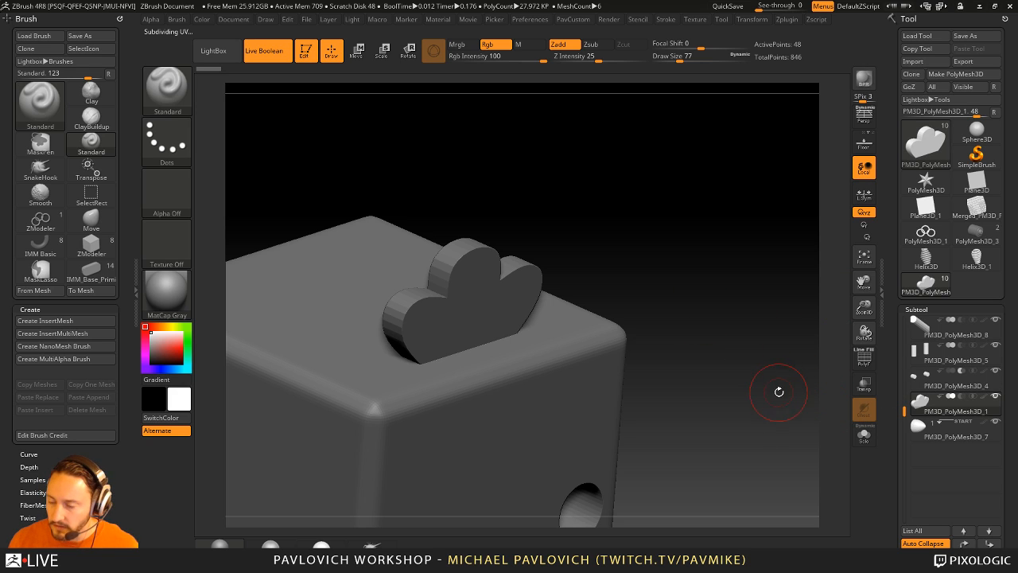
scroll(925, 396, "down", 3)
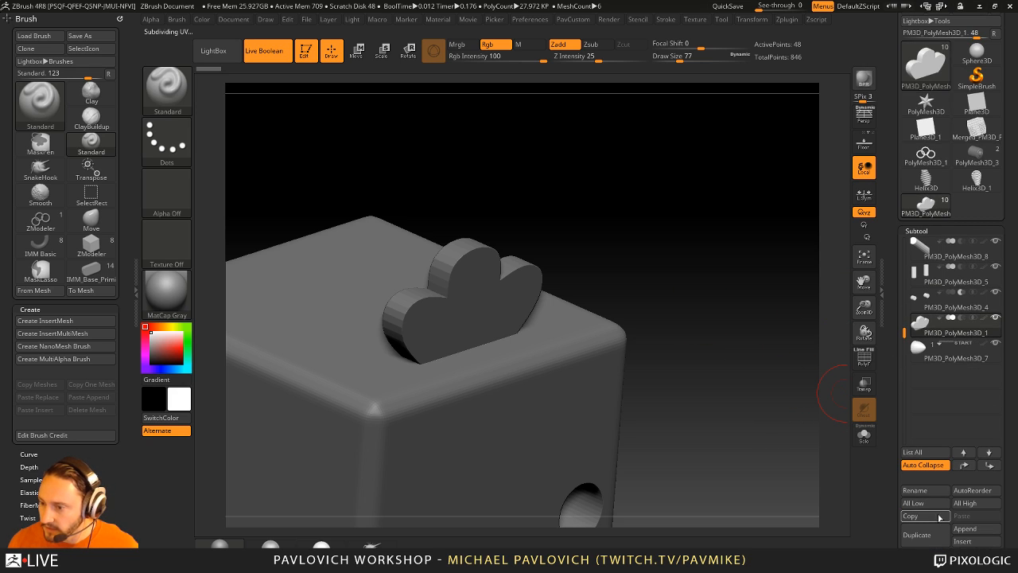
left_click(922, 534)
left_click(961, 343)
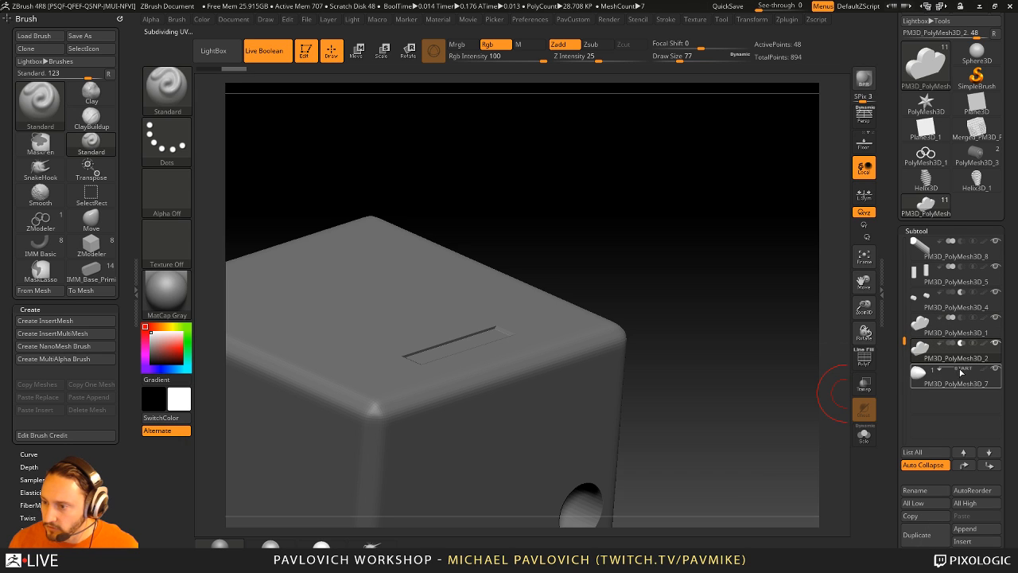
left_click(973, 466)
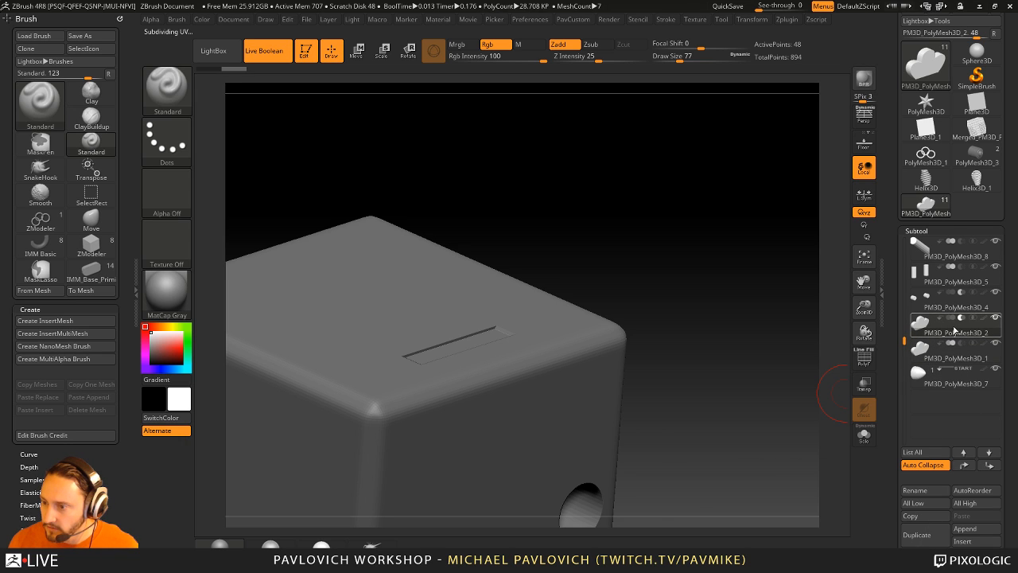
- Inflate the subtractive comb copy by about 21 to cut a gap around the comb
key("space")
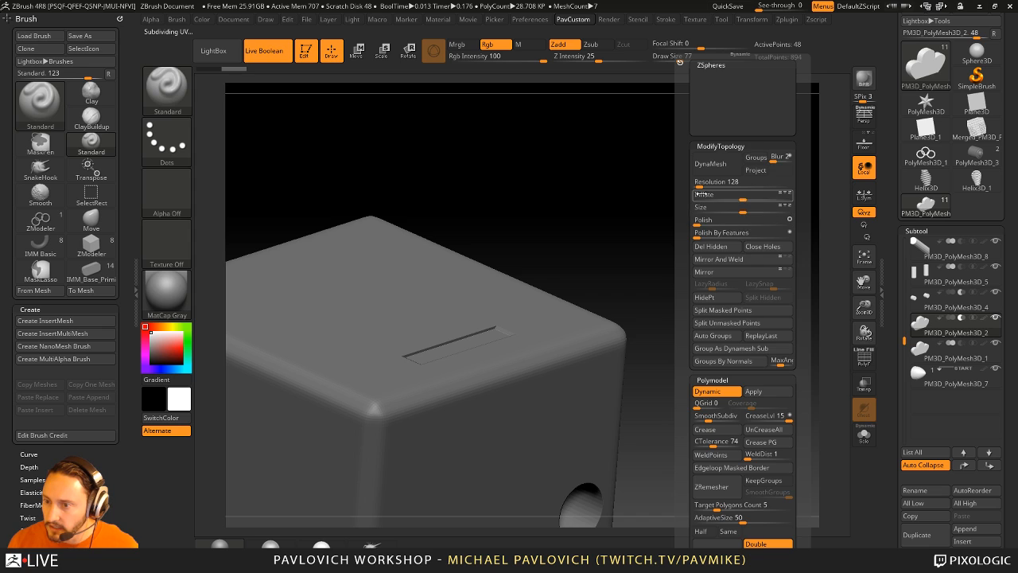
key("space")
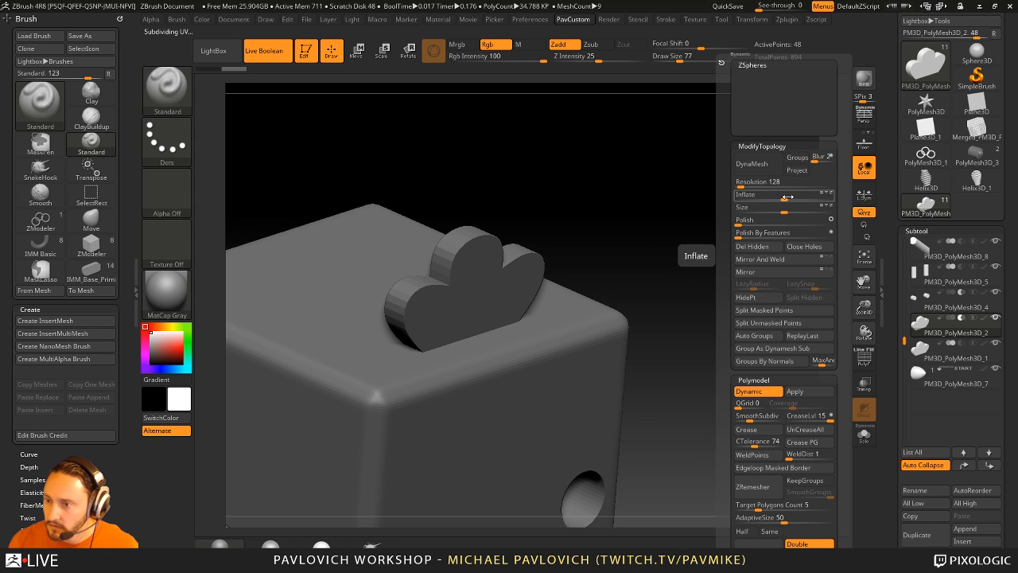
left_click_drag(787, 196, 792, 197)
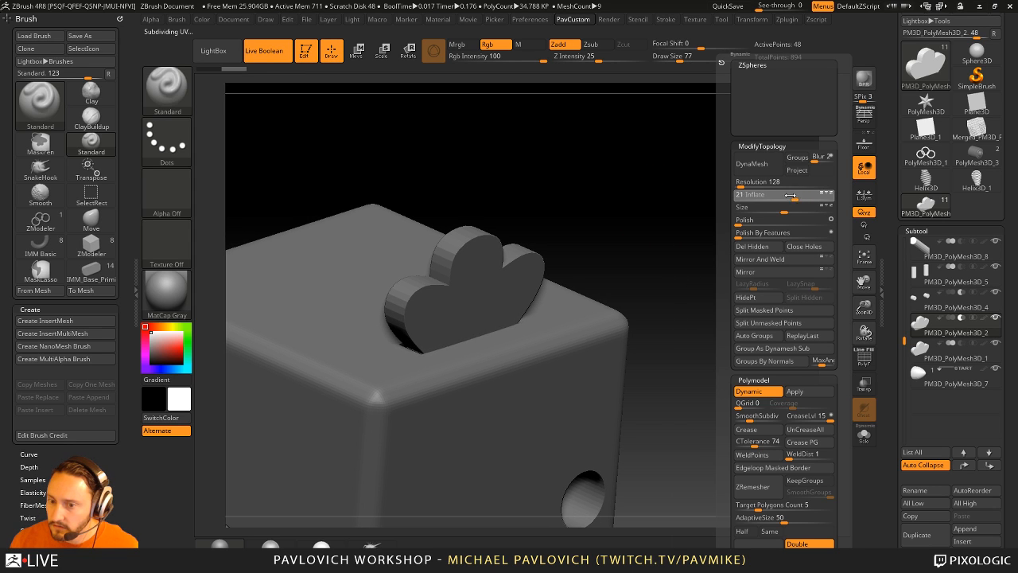
mouse_move(716, 206)
left_mouse_down()
mouse_move(647, 257)
mouse_move(698, 239)
left_mouse_up()
key("s")
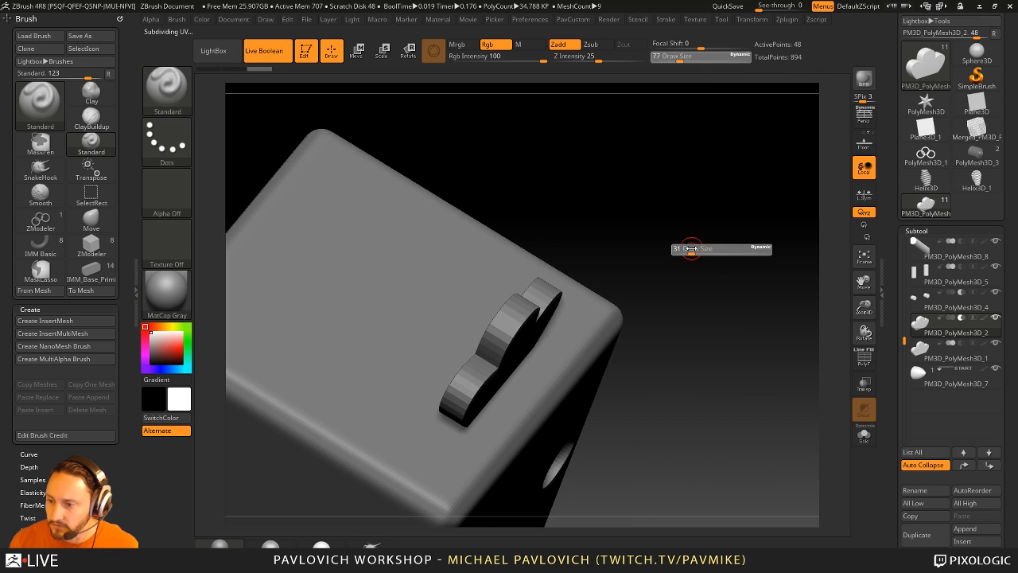
left_click_drag(795, 318, 844, 353)
left_click_drag(768, 339, 843, 397)
- Isolate the comb copy with its polyframe shown, turn off Dynamic Subdivision and regroup its faces by normals
left_click(864, 435)
mouse_move(740, 307)
left_mouse_down("alt")
mouse_move(782, 355)
mouse_move(747, 325)
left_mouse_up("alt")
key("shift+f")
key("2")
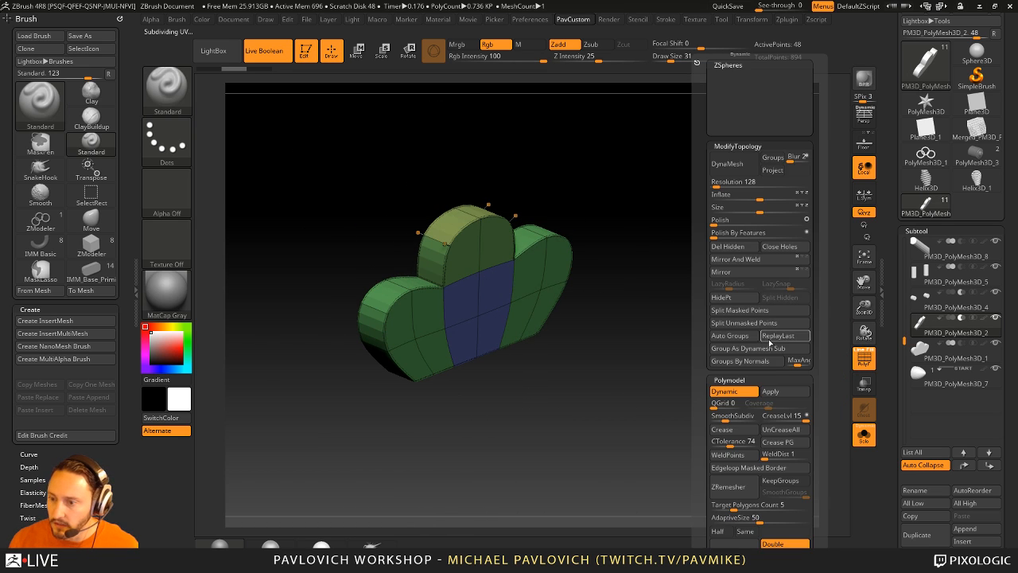
left_click(777, 392)
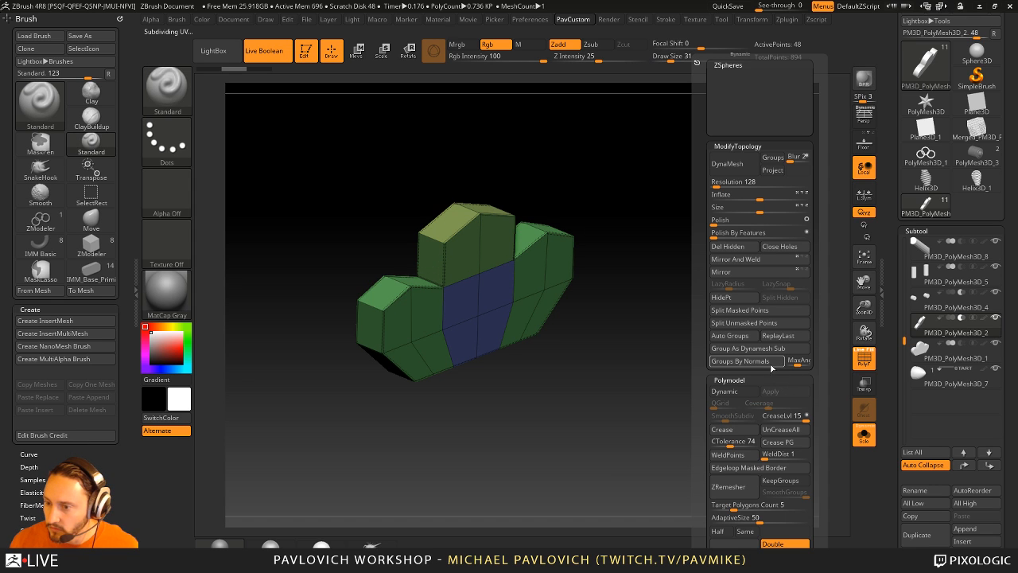
left_click(771, 367)
mouse_move(671, 313)
left_mouse_down()
mouse_move(642, 254)
mouse_move(673, 275)
mouse_move(648, 200)
mouse_move(597, 321)
left_mouse_up()
- Push the comb copy's faces outward with ZModeler QMesh on Polygroup All, and restore Dynamic Subdivision and the full model view
key("b")
key("z")
key("m")
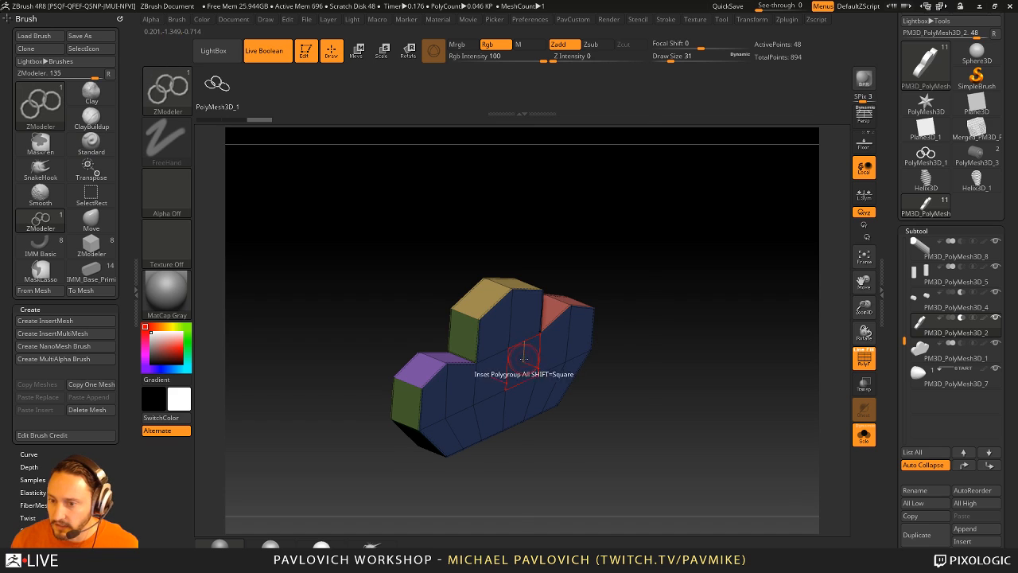
key("space")
left_click(599, 137)
left_click_drag(700, 309, 711, 252, "alt")
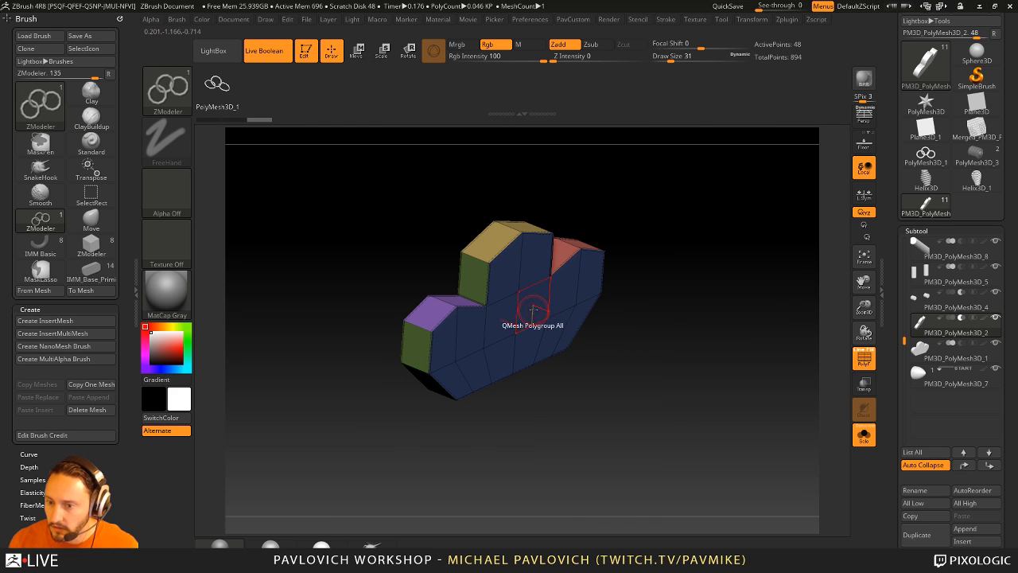
left_click_drag(446, 182, 547, 293)
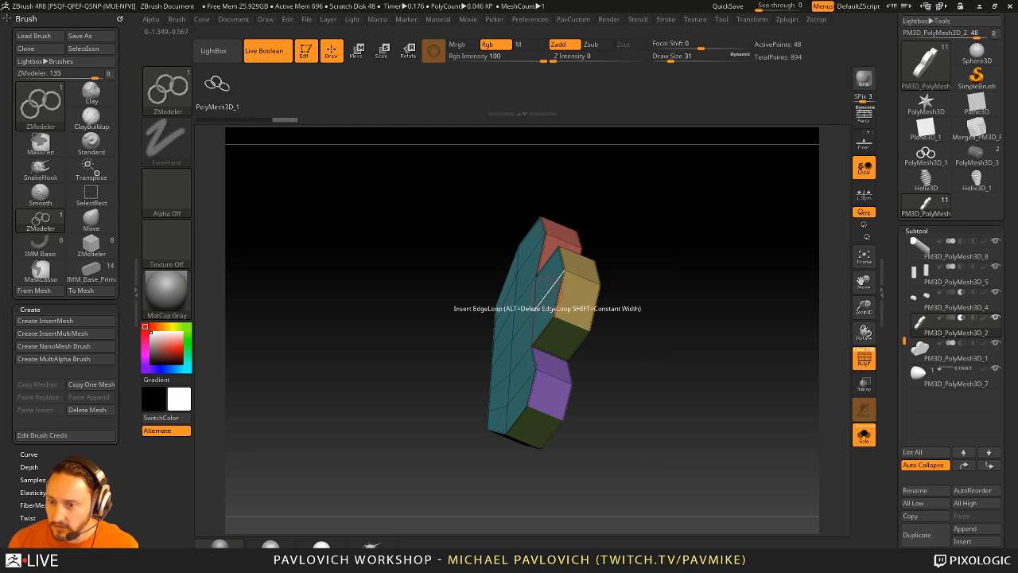
left_click_drag(627, 307, 507, 380)
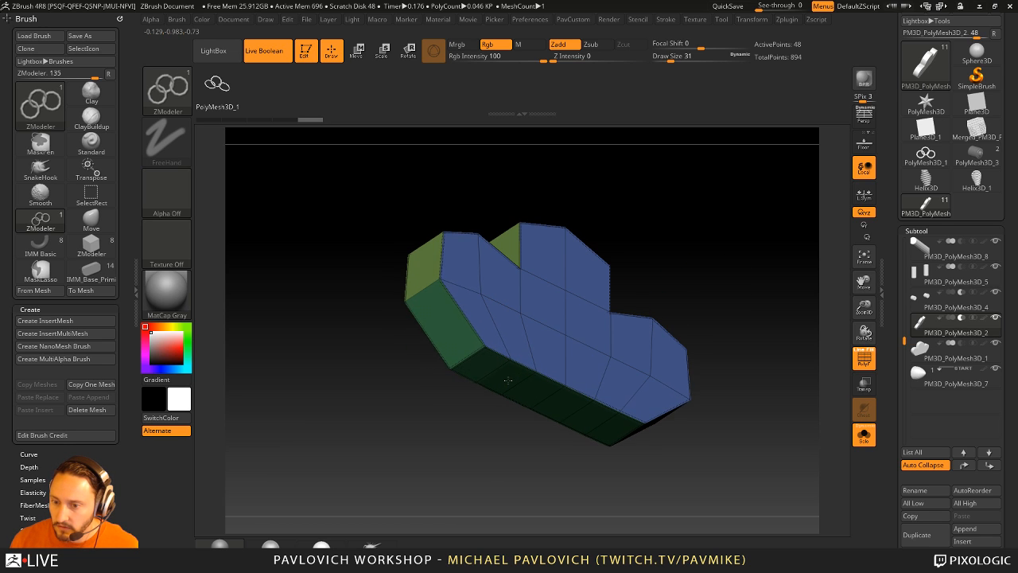
left_click_drag(740, 322, 732, 357)
key("d")
left_click(865, 362)
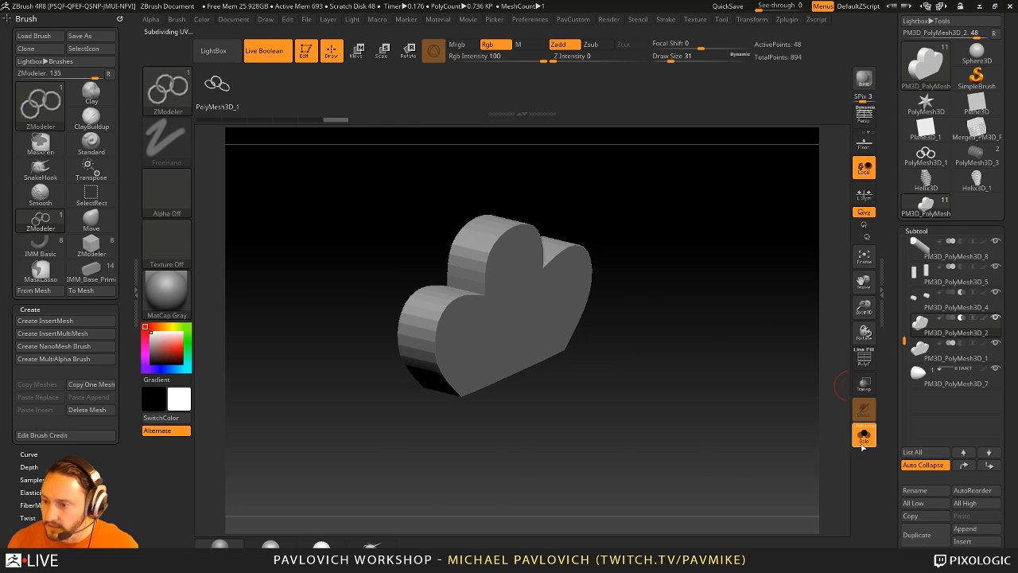
left_click(863, 436)
left_click_drag(777, 314, 836, 286)
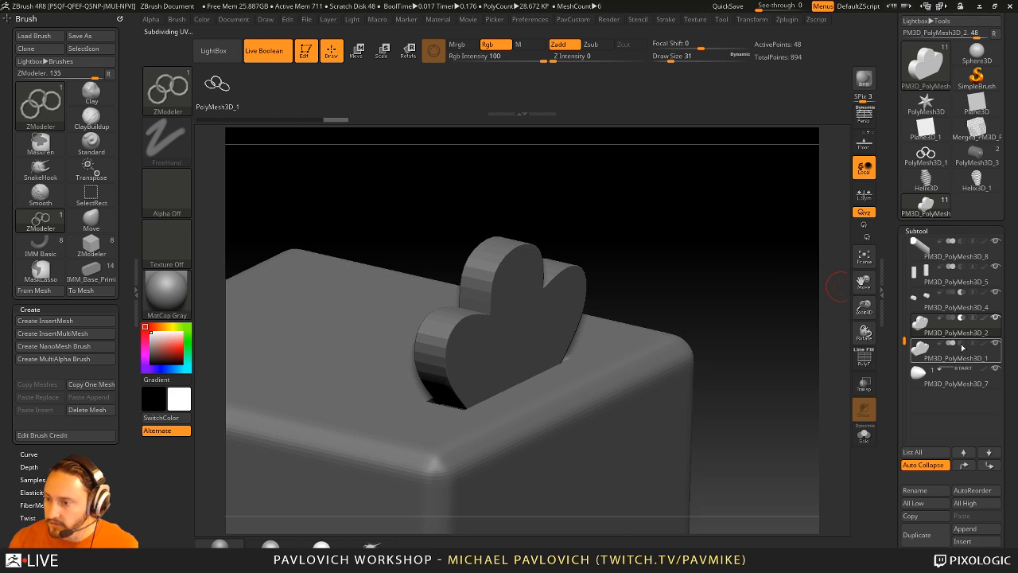
- Mark the original comb subtool as a Start group, turn off Live Boolean, and isolate the comb with its polygroups shown
left_click(956, 359)
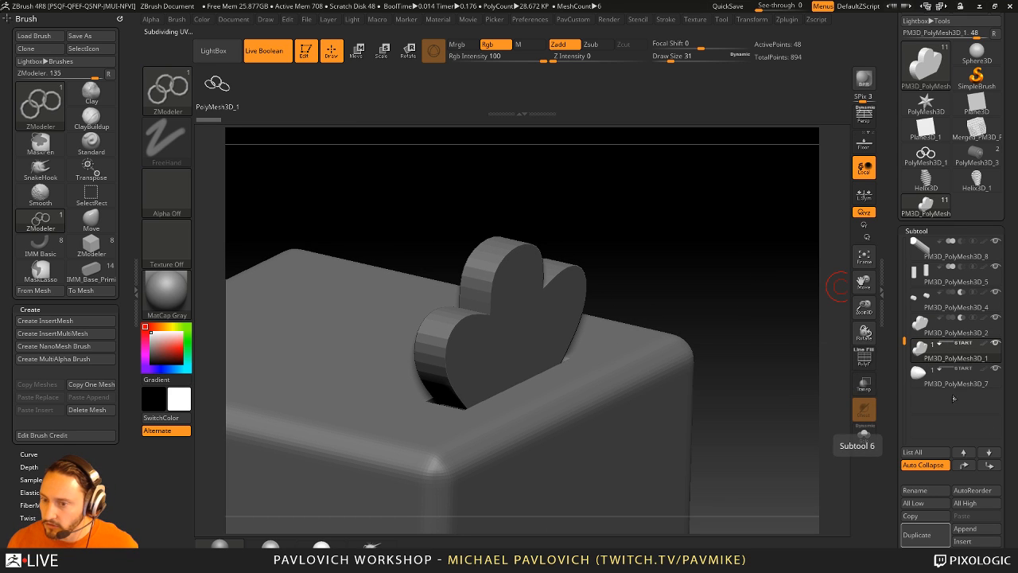
key("2")
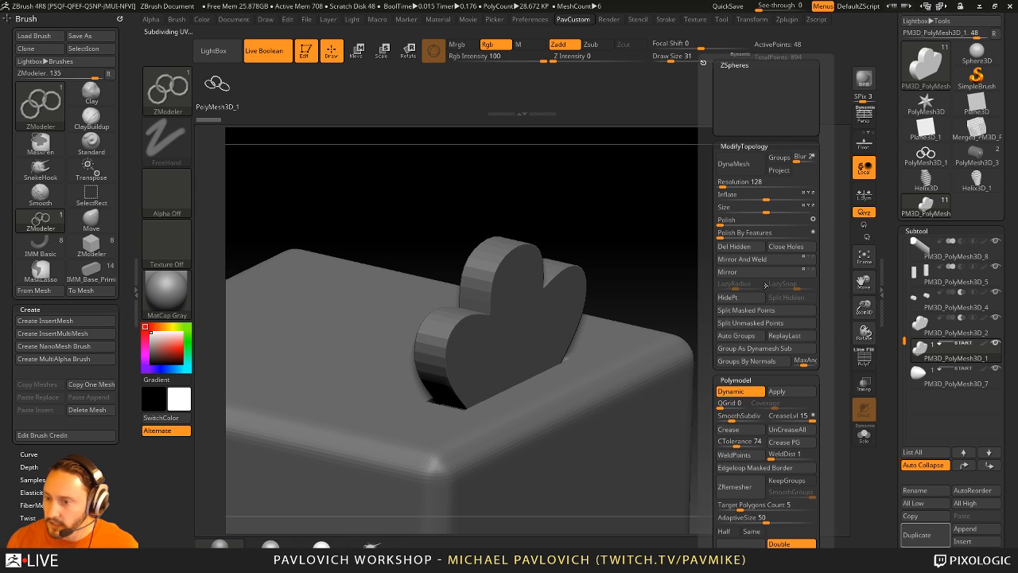
left_click(267, 52)
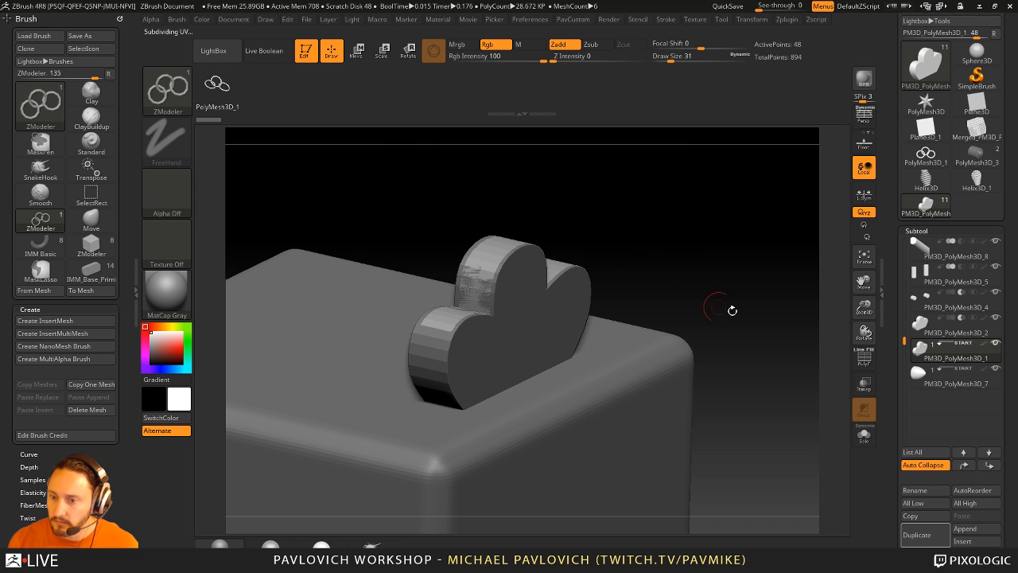
left_click(862, 434)
left_click_drag(898, 401, 893, 257)
left_click_drag(667, 353, 601, 301)
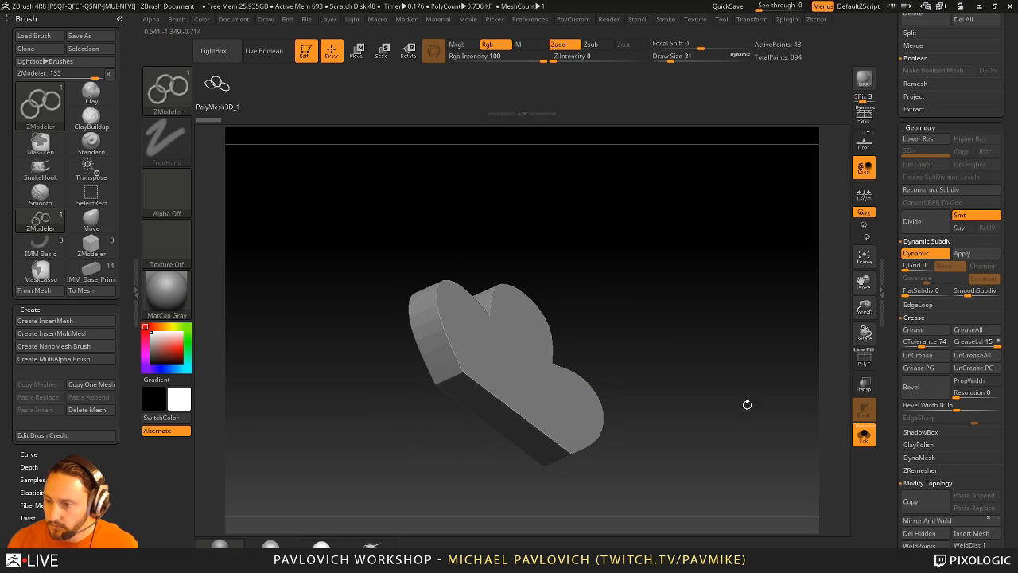
left_click(864, 359)
left_click_drag(827, 373, 766, 357)
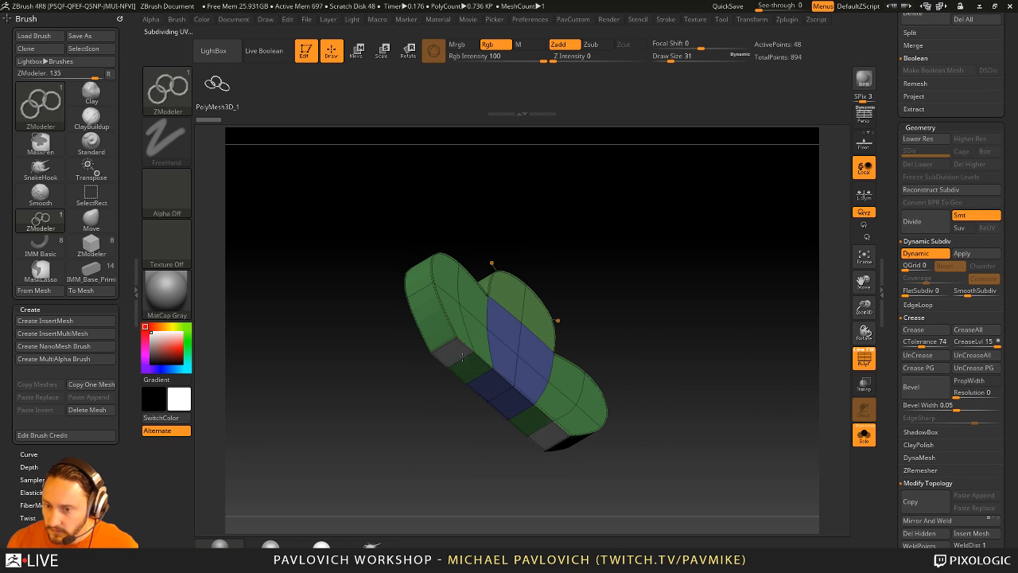
- Try to extrude the comb's bottom faces downward with QMesh while Dynamic Subdivision is on
left_click_drag(604, 331, 589, 295)
left_click_drag(458, 363, 435, 385)
left_click_drag(660, 370, 755, 363)
key("2")
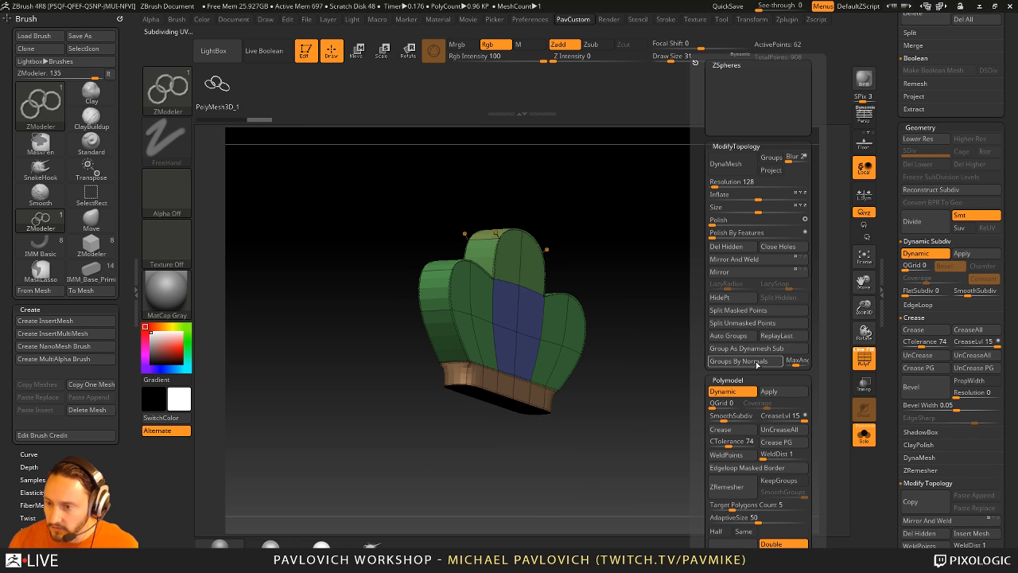
key("ctrl+z")
right_click_drag(657, 304, 723, 329, "ctrl")
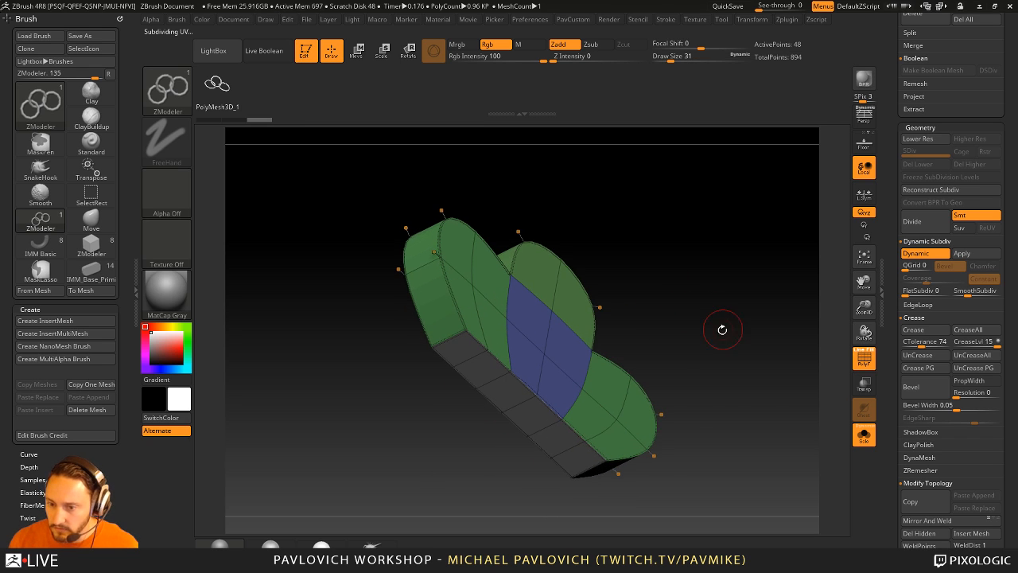
- Turn off Dynamic Subdivision and extrude the comb's marked bottom faces downward using QMesh with the A Single Poly target
key("shift+d")
left_click_drag(458, 345, 501, 389)
left_click_drag(739, 318, 707, 296)
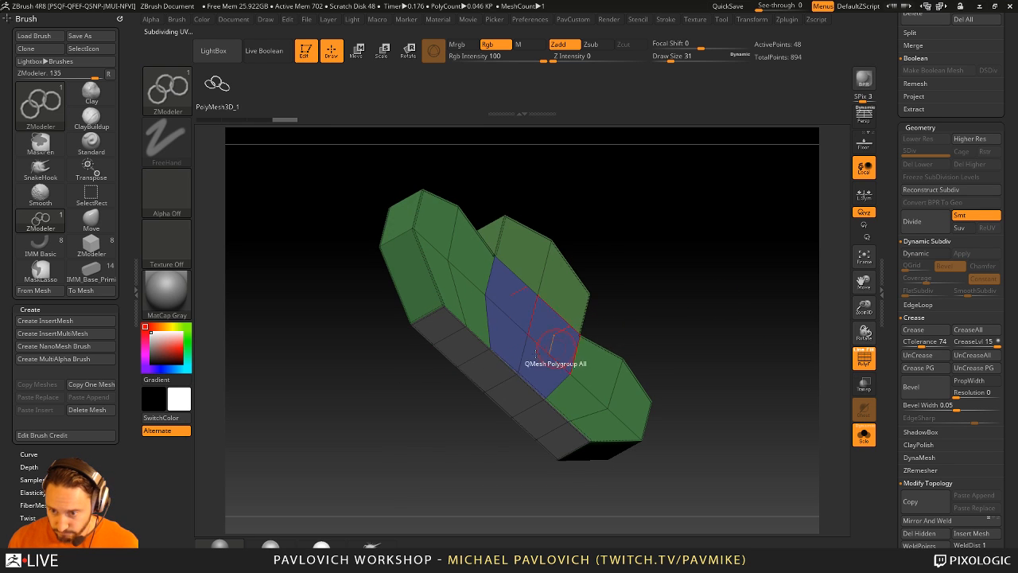
key("space")
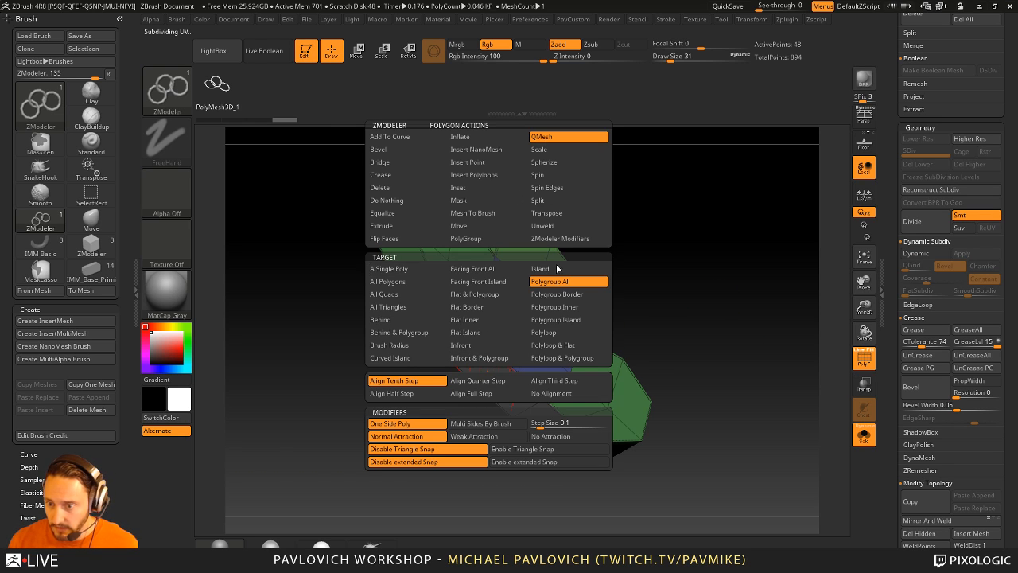
left_click(395, 269)
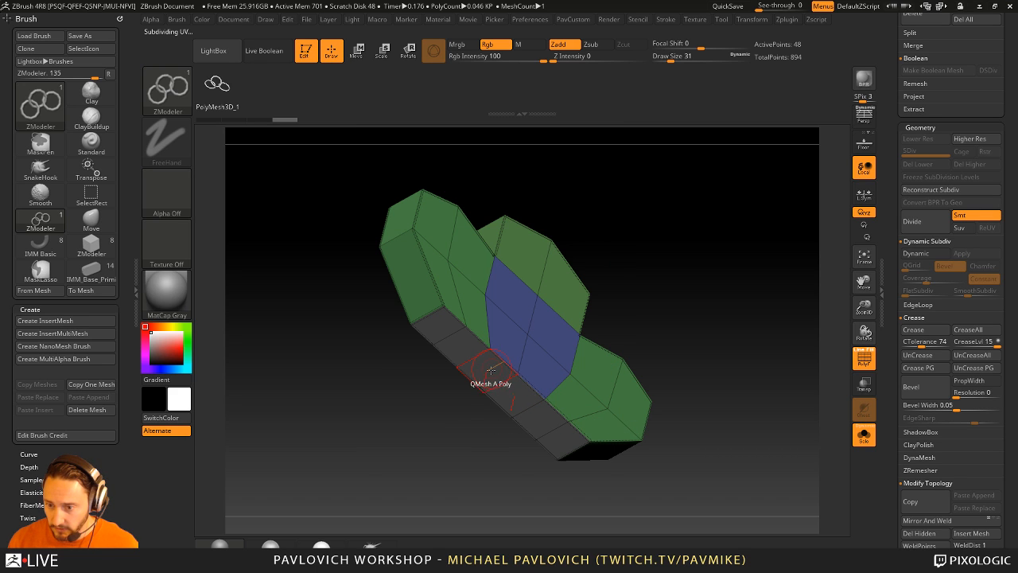
key("space")
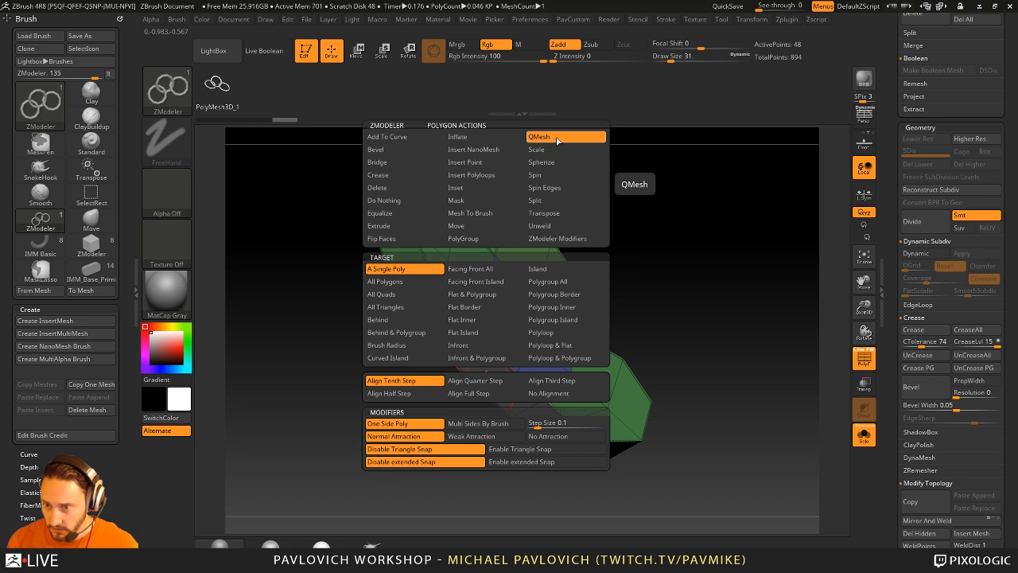
left_click(555, 307)
left_click_drag(431, 331, 609, 254)
- Crease the edge loop where the extruded base meets the comb, and turn Dynamic Subdivision back on
key("space")
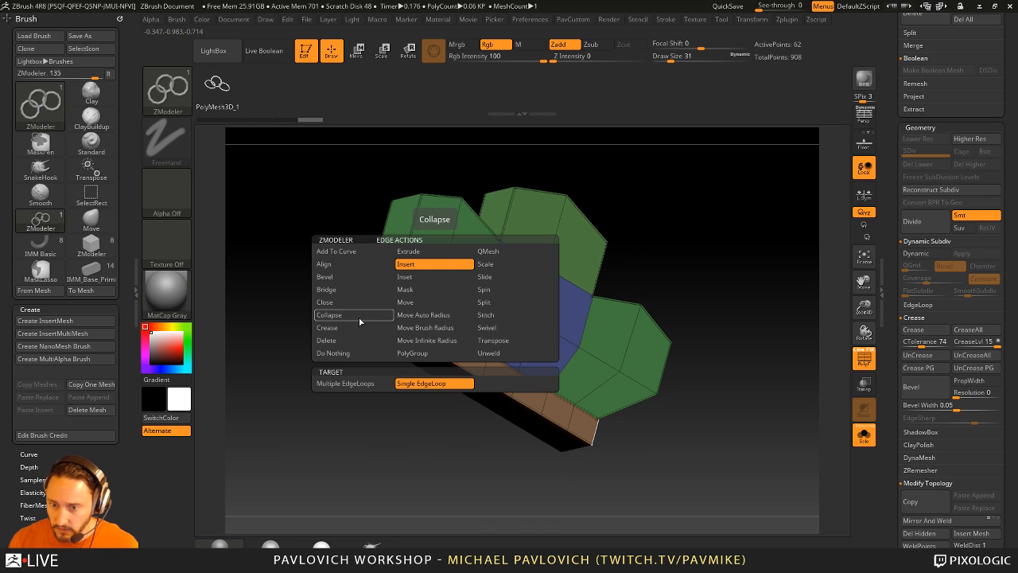
left_click(342, 328)
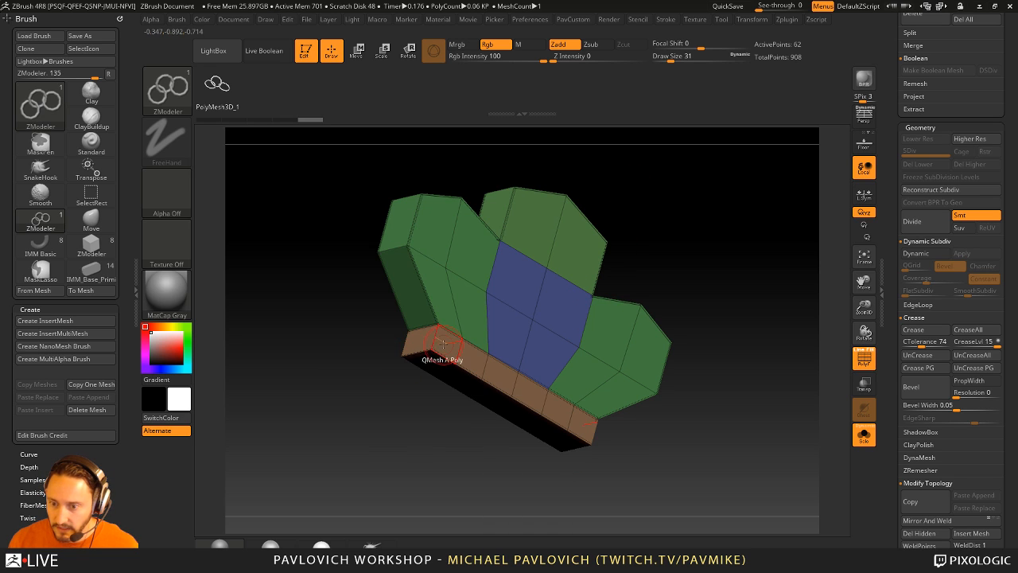
left_click(428, 338)
left_click_drag(318, 374, 404, 358)
left_click_drag(469, 316, 737, 292)
left_click(864, 359)
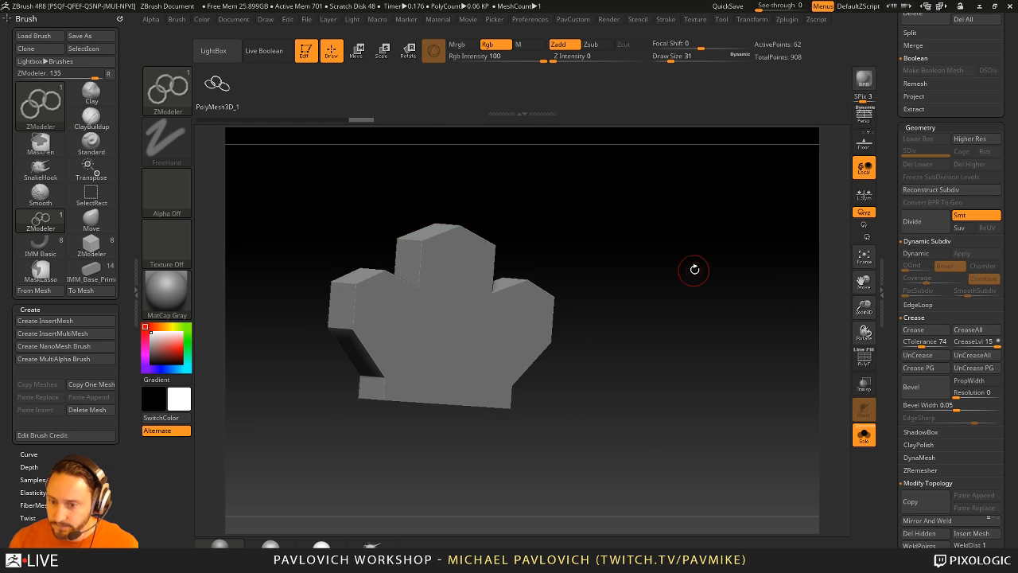
key("d")
left_click_drag(720, 301, 746, 322, "alt")
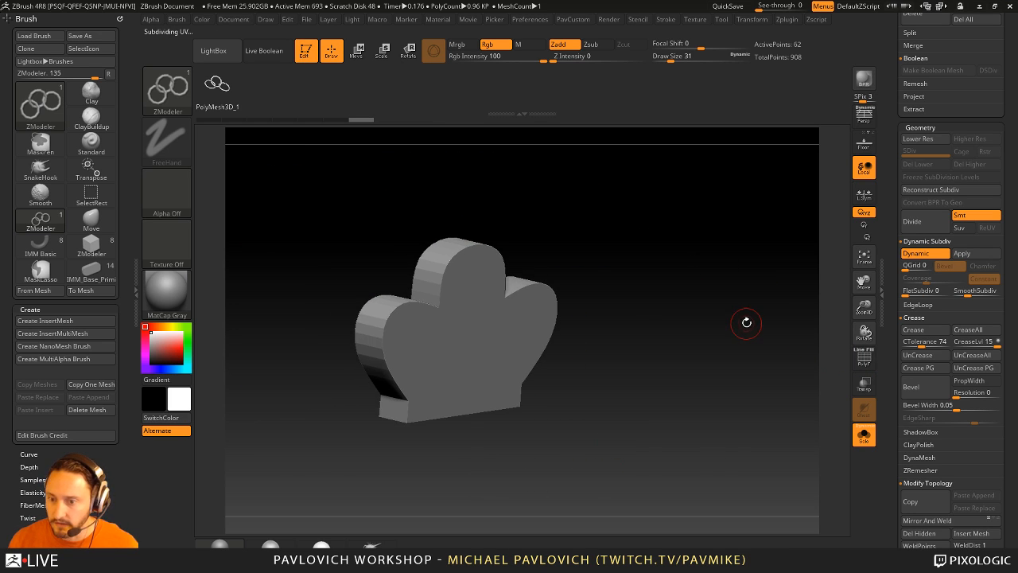
key("f")
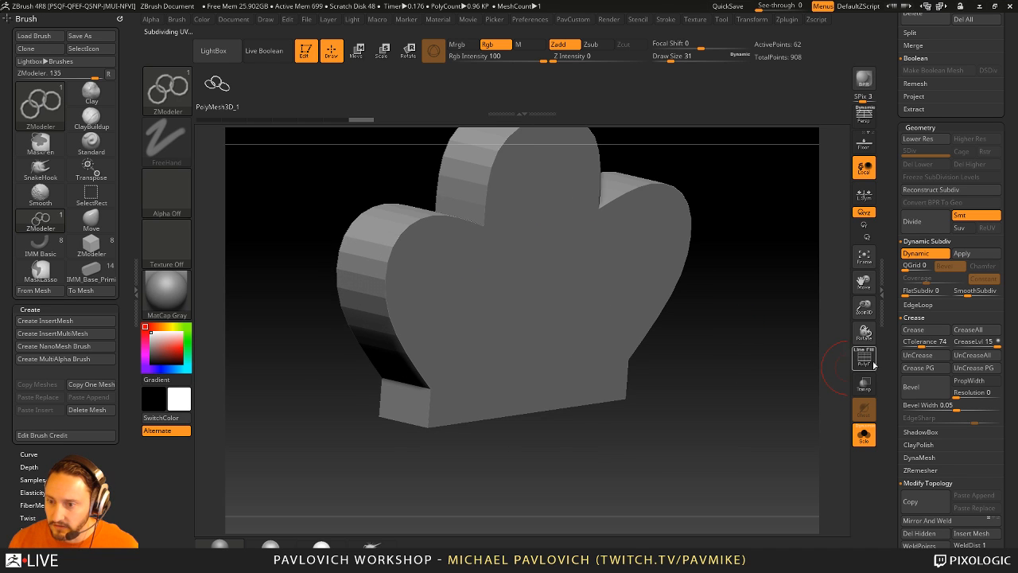
- Show the comb's polygroups and bevel its creased edges with a Bevel Width of 0.01197
left_click(865, 359)
left_click_drag(782, 340, 771, 341)
mouse_move(771, 340)
left_mouse_down()
mouse_move(774, 313)
mouse_move(840, 333)
mouse_move(903, 320)
mouse_move(939, 261)
left_mouse_up()
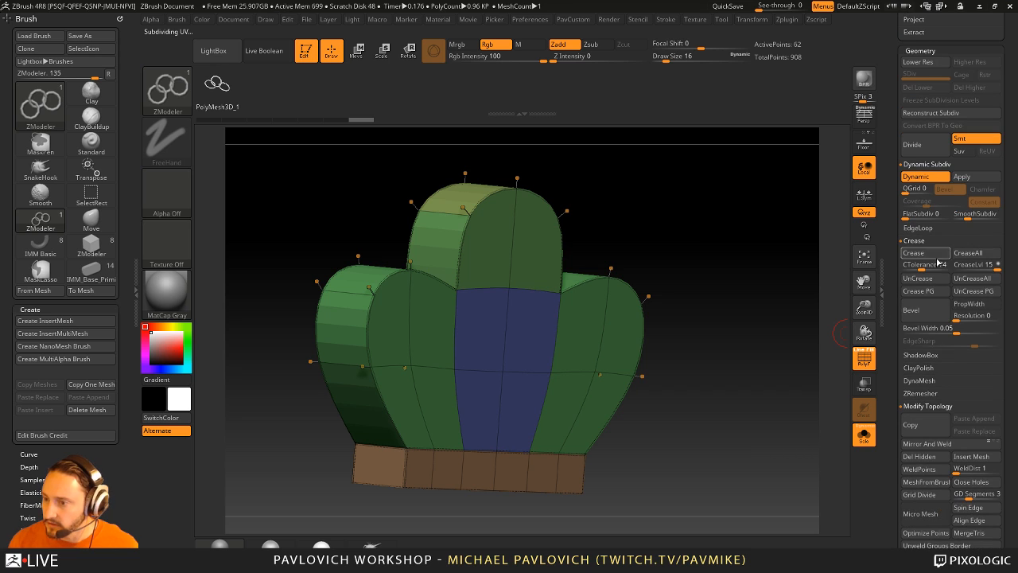
left_click(927, 313)
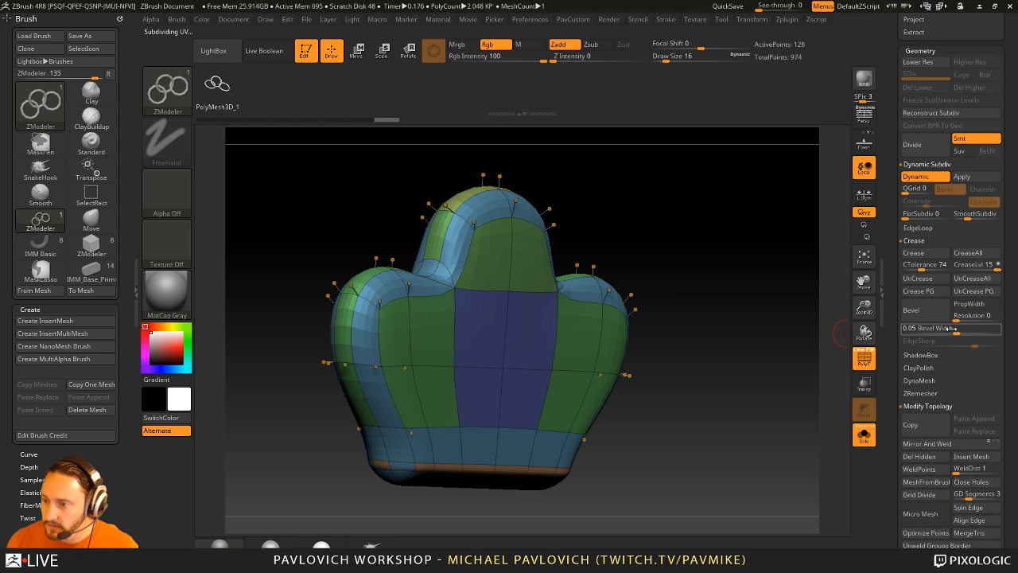
left_click_drag(952, 328, 941, 330)
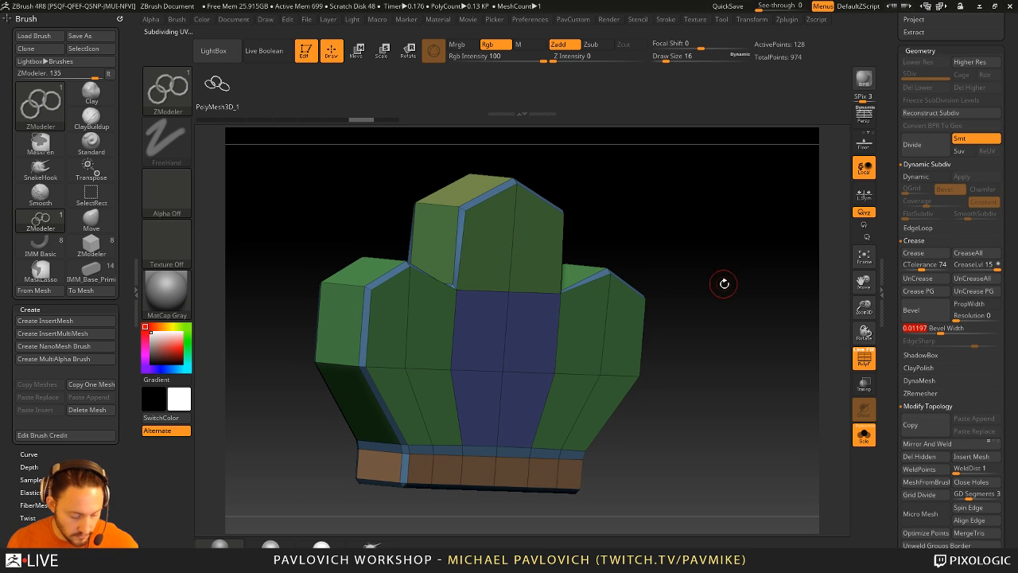
- Turn Dynamic Subdivision on for the beveled comb, hide the polygroup display and set SmoothSubdiv to 3
key("d")
key("shift+f")
mouse_move(784, 357)
left_mouse_down()
mouse_move(792, 336)
mouse_move(670, 324)
mouse_move(748, 342)
mouse_move(843, 334)
left_mouse_up()
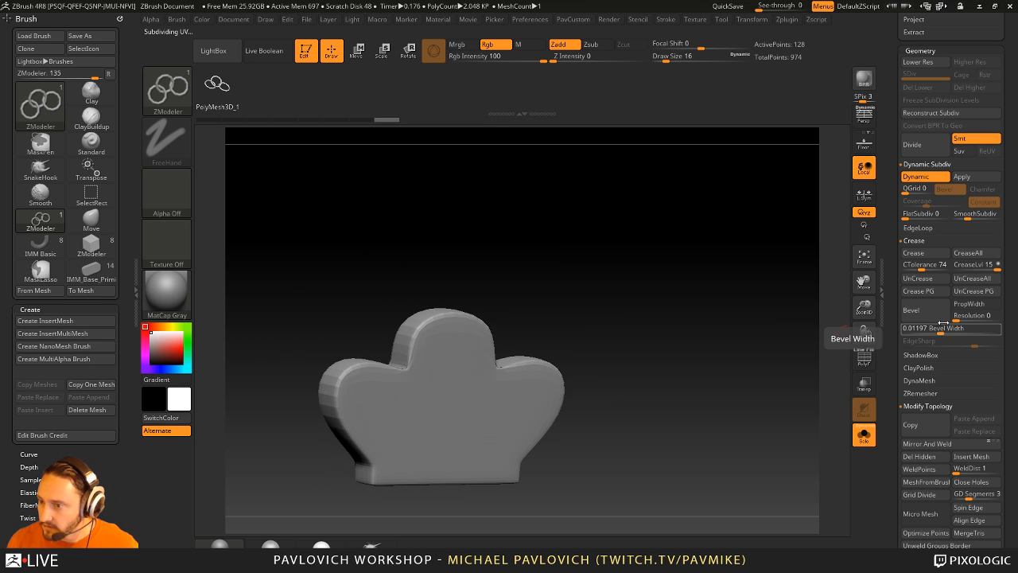
left_click_drag(967, 214, 972, 216)
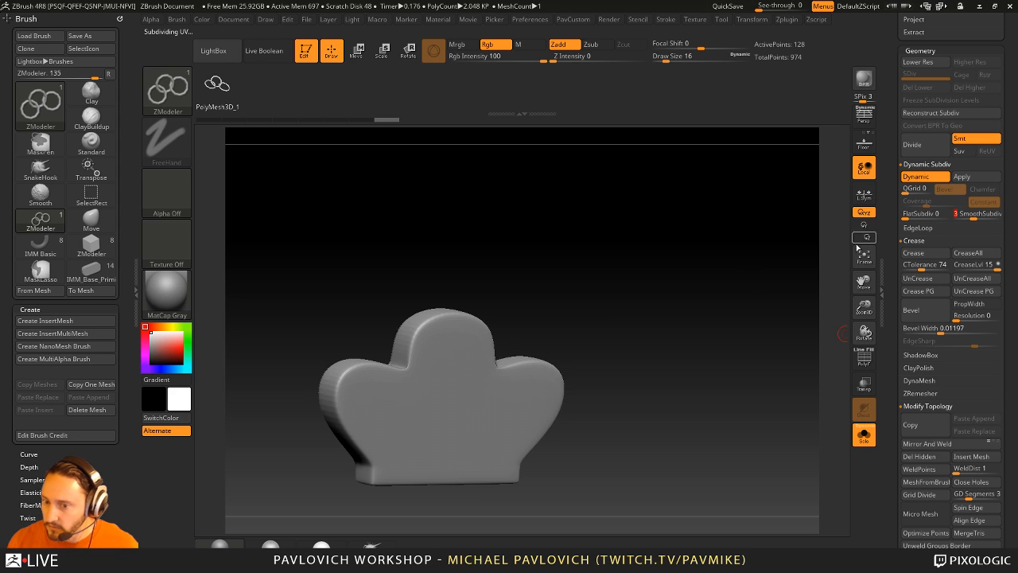
mouse_move(688, 311)
left_mouse_down()
mouse_move(720, 315)
mouse_move(670, 317)
mouse_move(687, 318)
left_mouse_up()
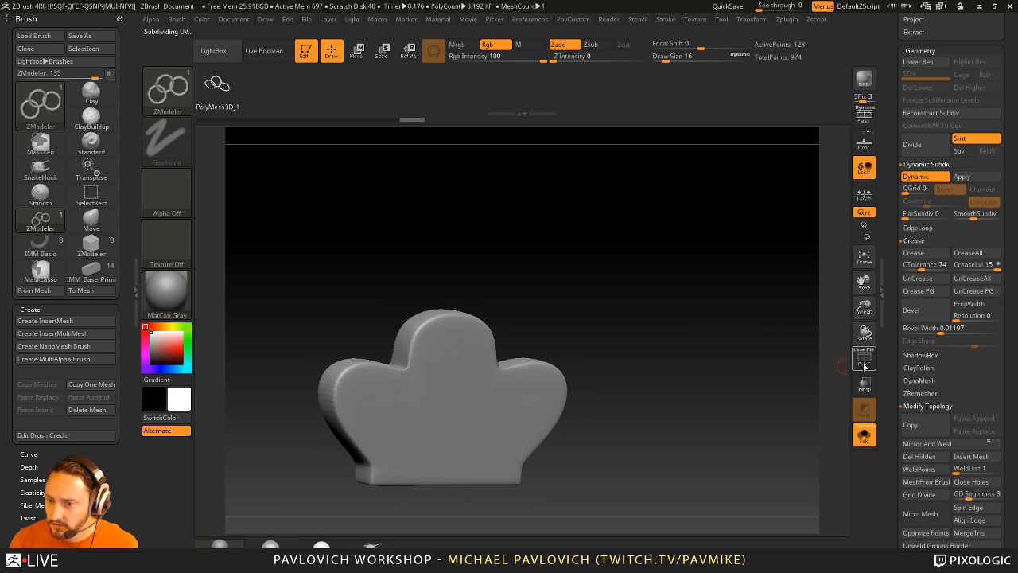
- Check the comb's beveled polygroups, bring back the whole chicken from Solo mode and hide the polygroup display
left_click(864, 364)
left_click_drag(725, 369, 466, 299)
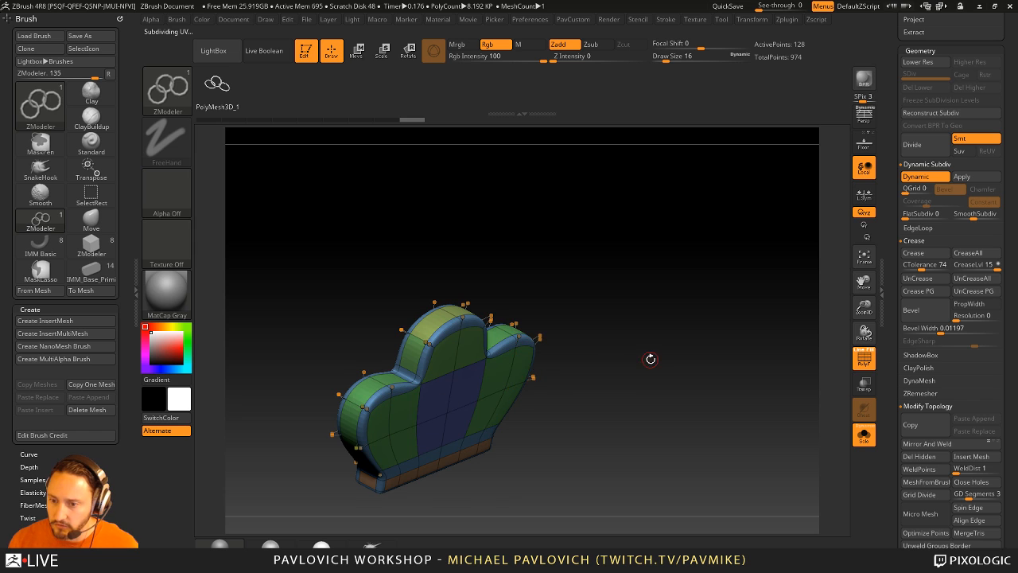
left_click_drag(650, 359, 711, 325)
left_click_drag(893, 280, 893, 415)
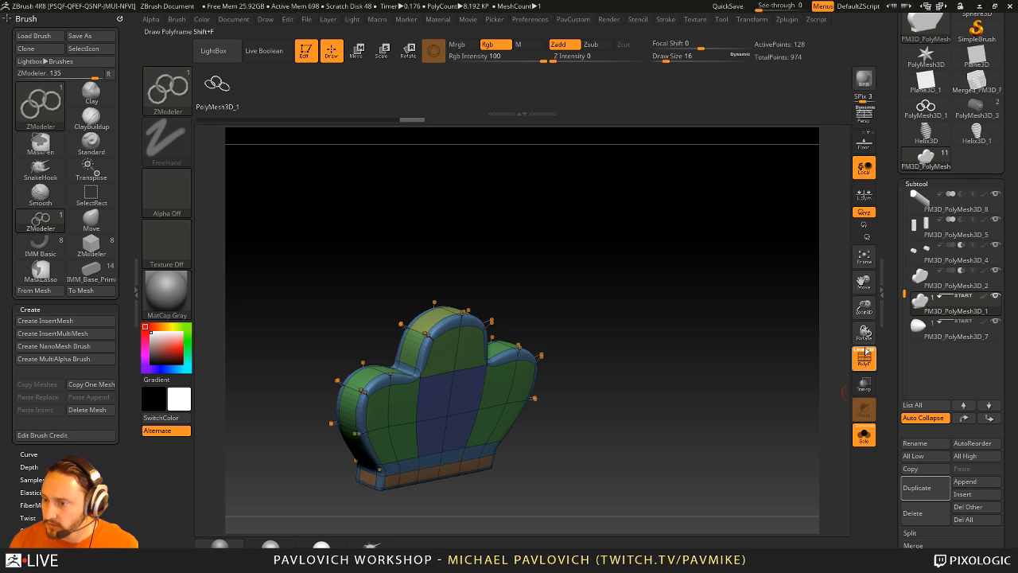
left_click(864, 436)
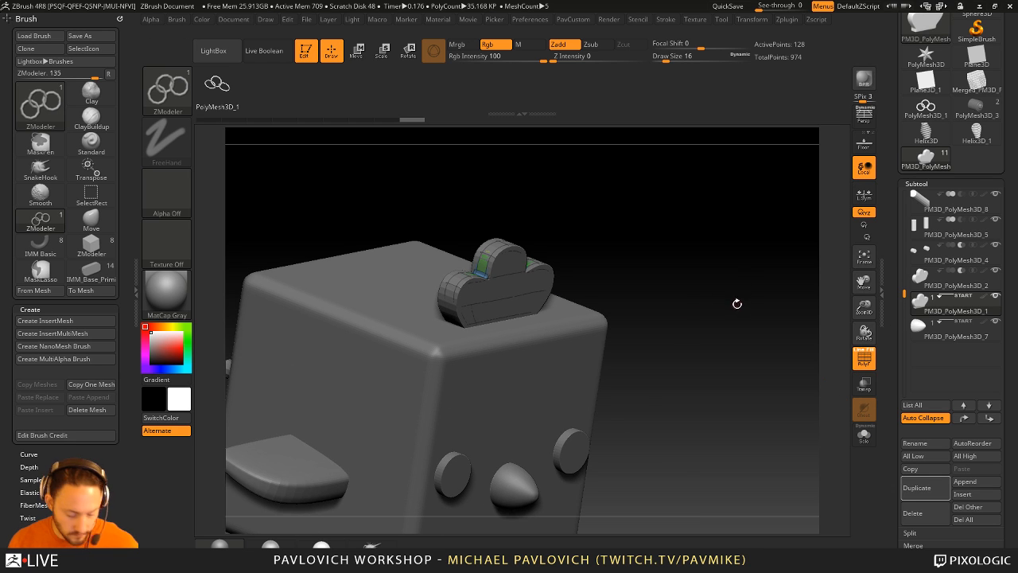
left_click_drag(737, 304, 710, 309)
left_click(861, 363)
mouse_move(765, 358)
left_mouse_down("alt")
mouse_move(764, 328)
mouse_move(742, 357)
mouse_move(748, 345)
left_mouse_up("alt")
- With the Standard brush and Live Boolean active, move the wings subtool to the end of the list as a Start group
key("b")
key("s")
key("t")
left_click(397, 367, "alt")
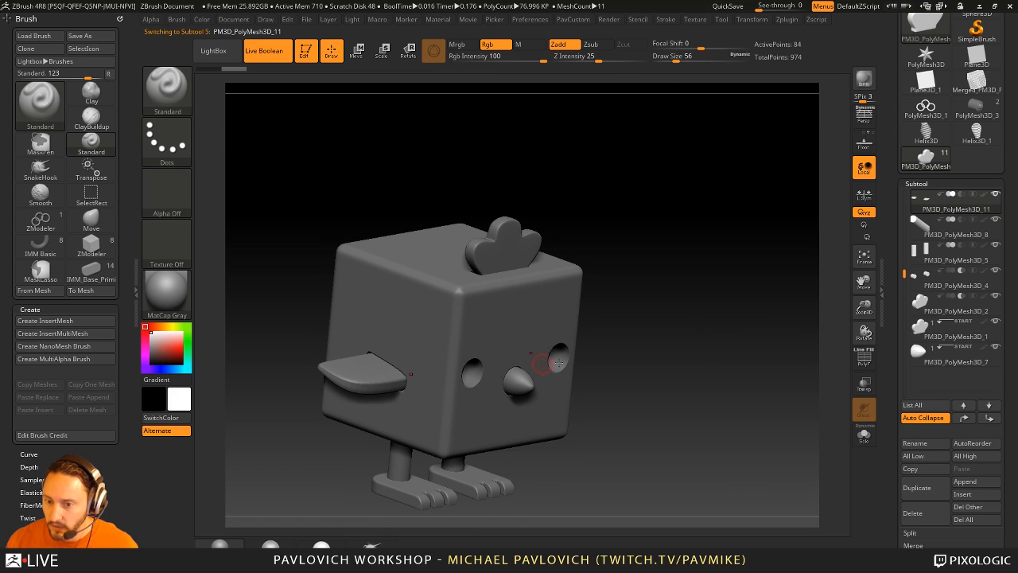
left_click(989, 418, "shift")
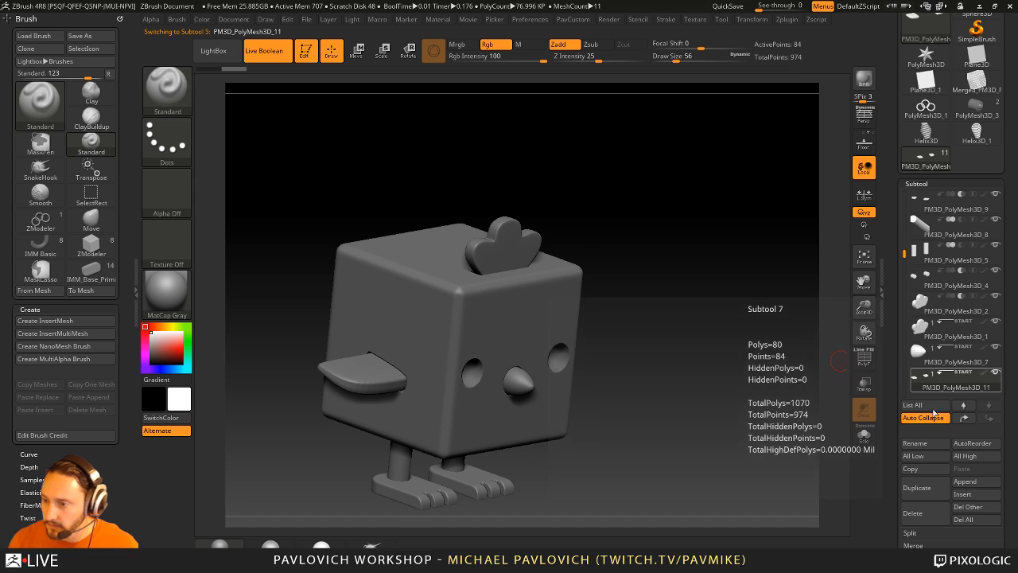
- Select the legs subtool and move it to the end of the subtool list
left_click_drag(763, 350, 710, 325)
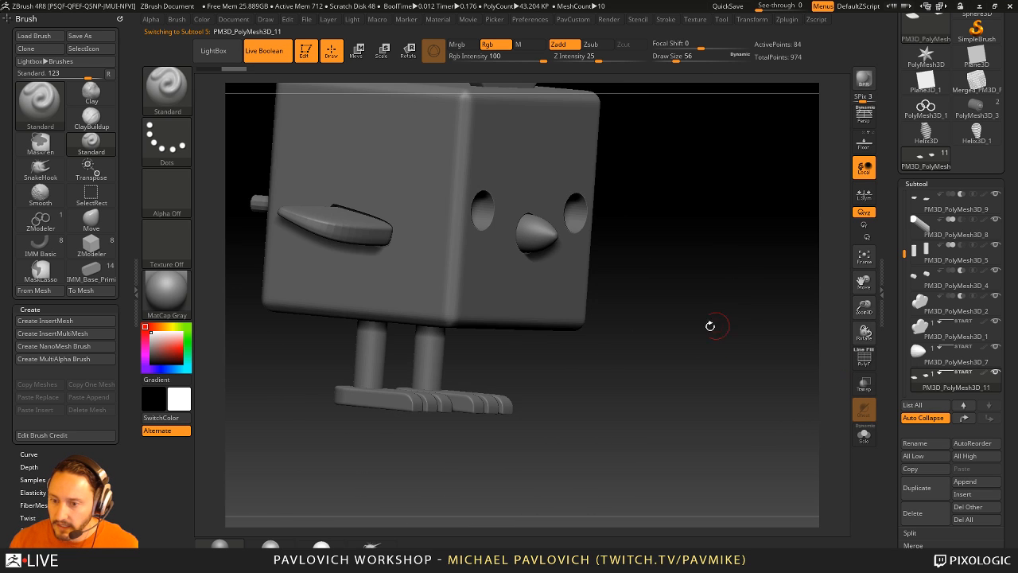
left_click(434, 361, "alt")
mouse_move(689, 366)
left_mouse_down()
mouse_move(661, 409)
mouse_move(641, 395)
mouse_move(691, 434)
mouse_move(734, 353)
mouse_move(724, 359)
mouse_move(738, 321)
mouse_move(711, 287)
mouse_move(723, 404)
mouse_move(776, 297)
mouse_move(695, 361)
left_mouse_up()
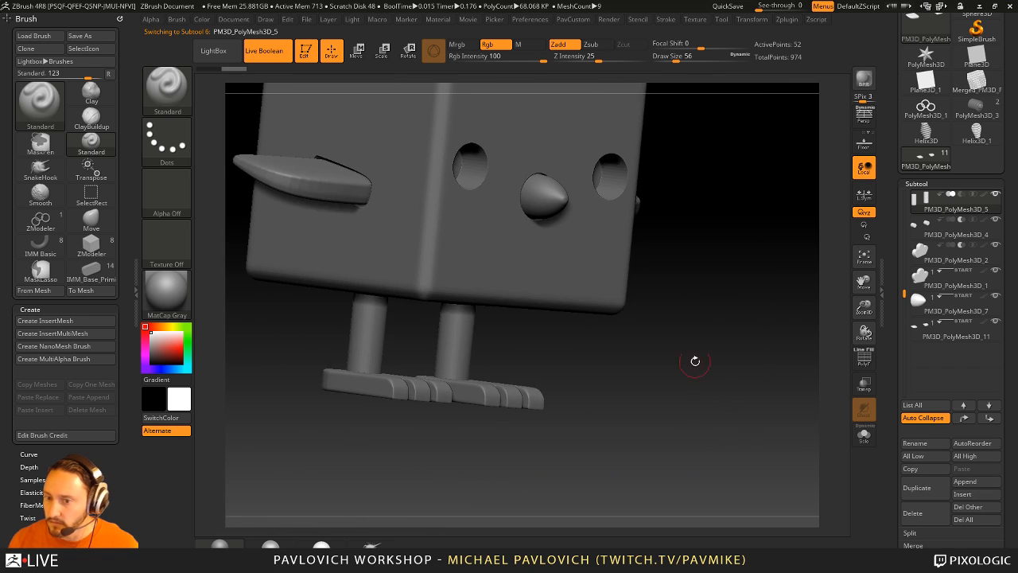
left_click(990, 420, "shift")
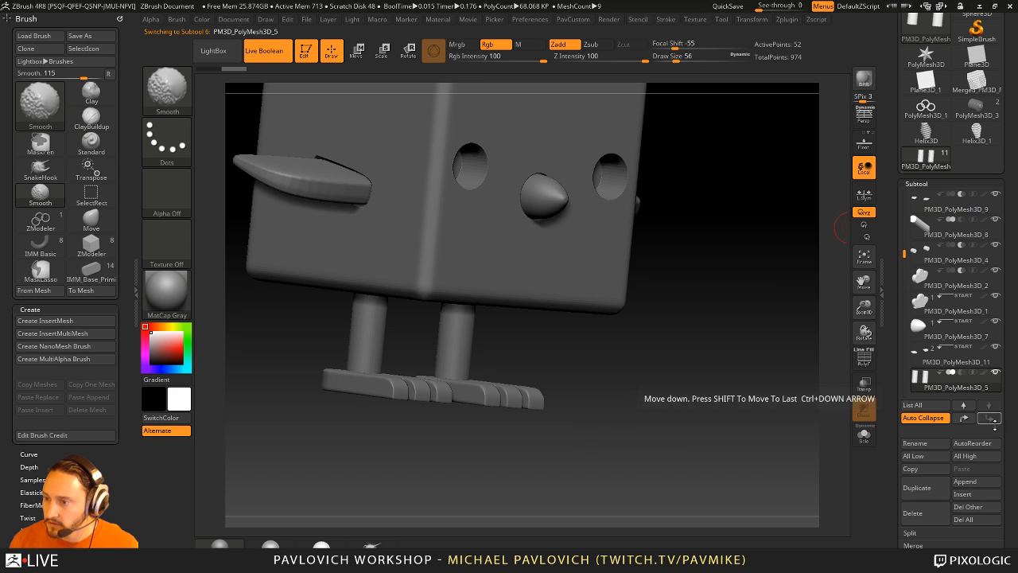
- Place the feet subtool directly above the legs in the list and mark it as a Start group
left_click(506, 383, "alt")
left_click(989, 419, "shift")
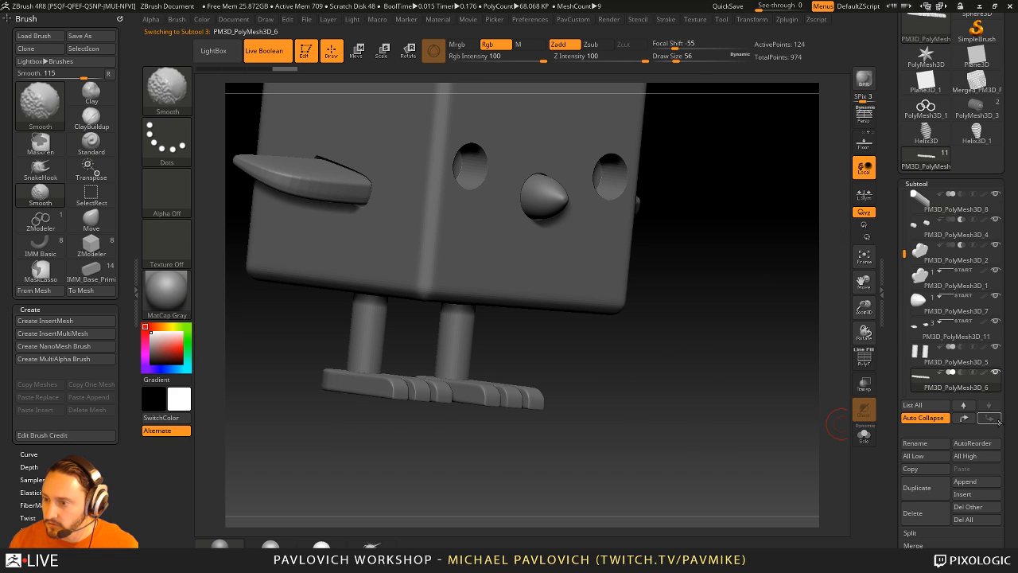
left_click(965, 418)
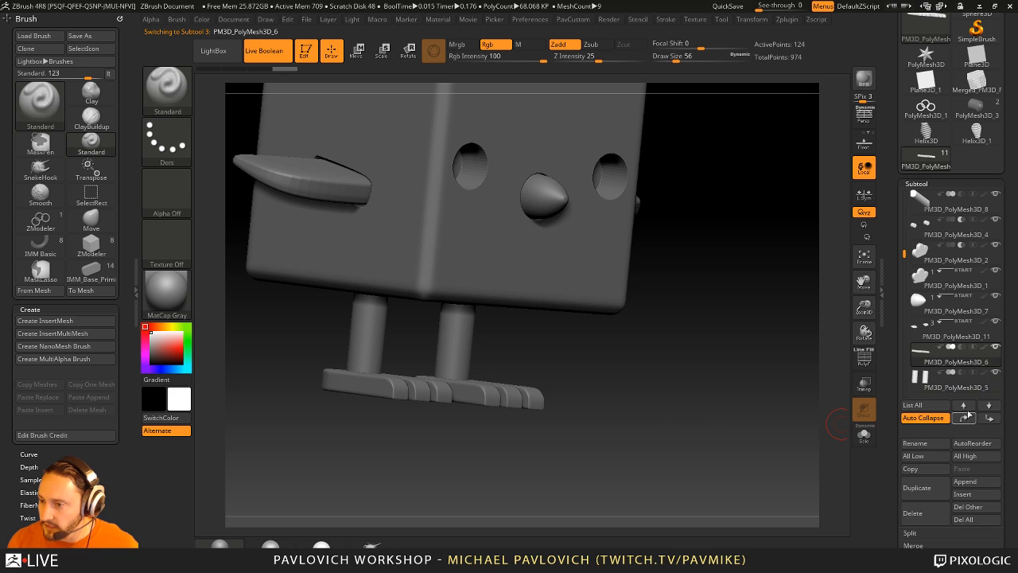
mouse_move(947, 359)
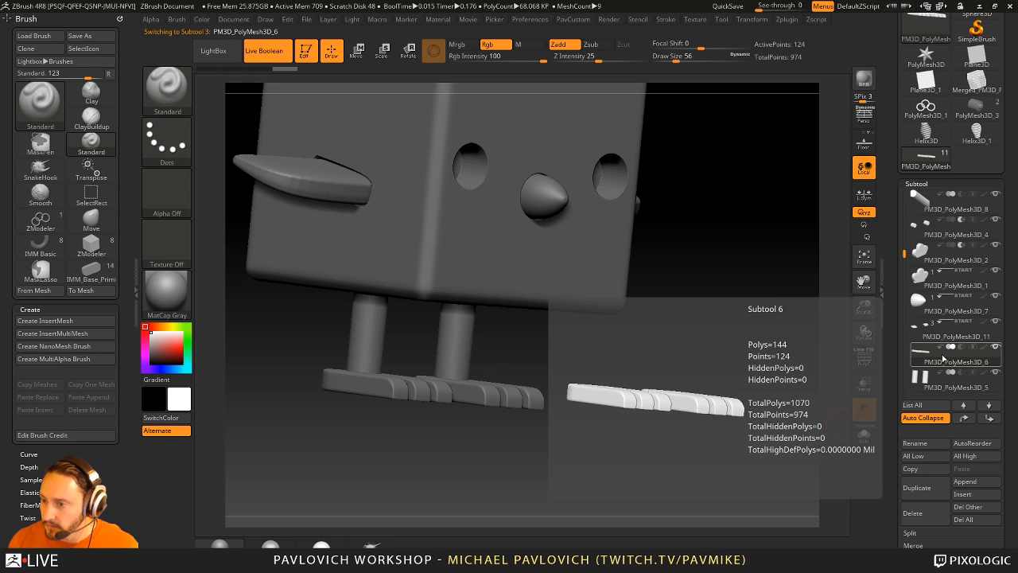
- Set the legs subtool to subtract and move it vertically so it cuts shallow leg sockets into the feet
left_click(958, 377)
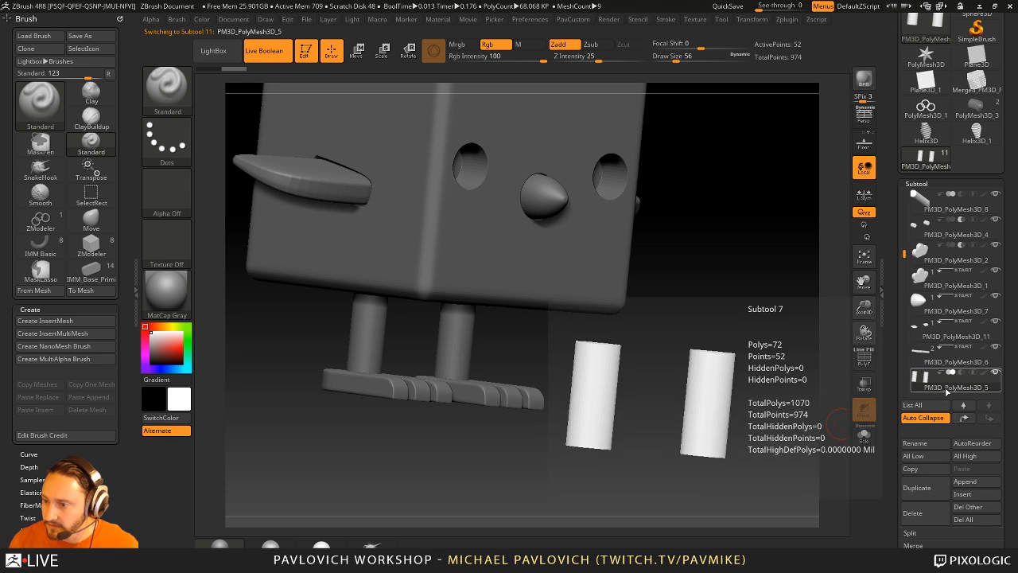
left_click_drag(716, 398, 715, 359)
key("w")
left_click(475, 334)
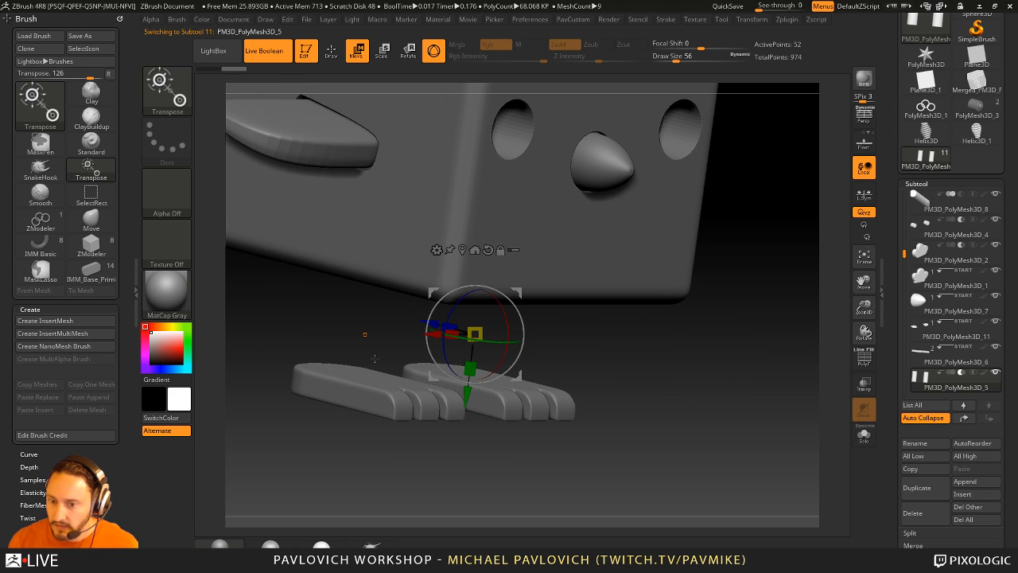
left_click_drag(464, 367, 467, 384)
left_click_drag(699, 389, 761, 353)
- Duplicate the legs, make the copy additive and mark it as its own Start group
left_click_drag(891, 410, 891, 300)
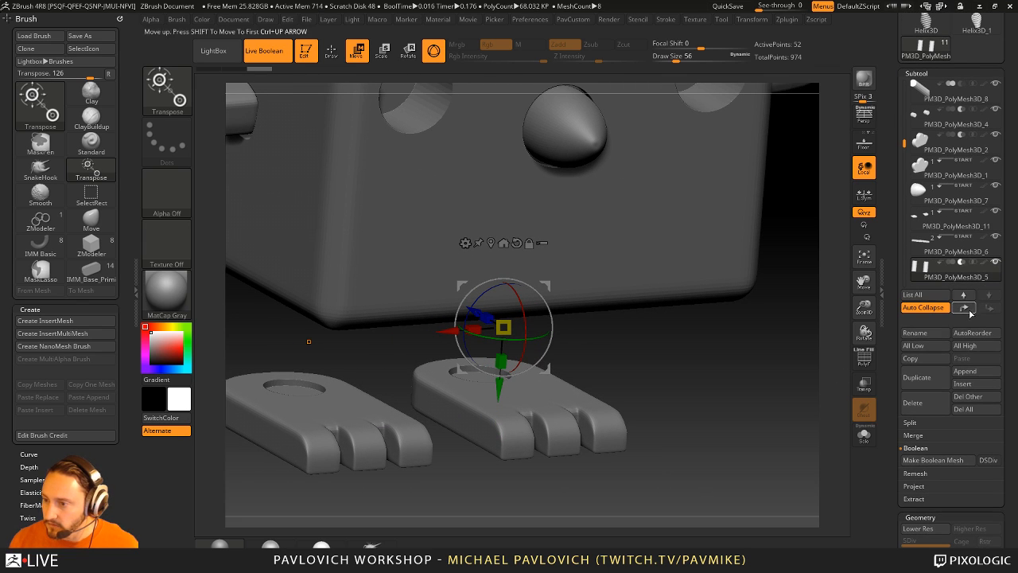
left_click(935, 380)
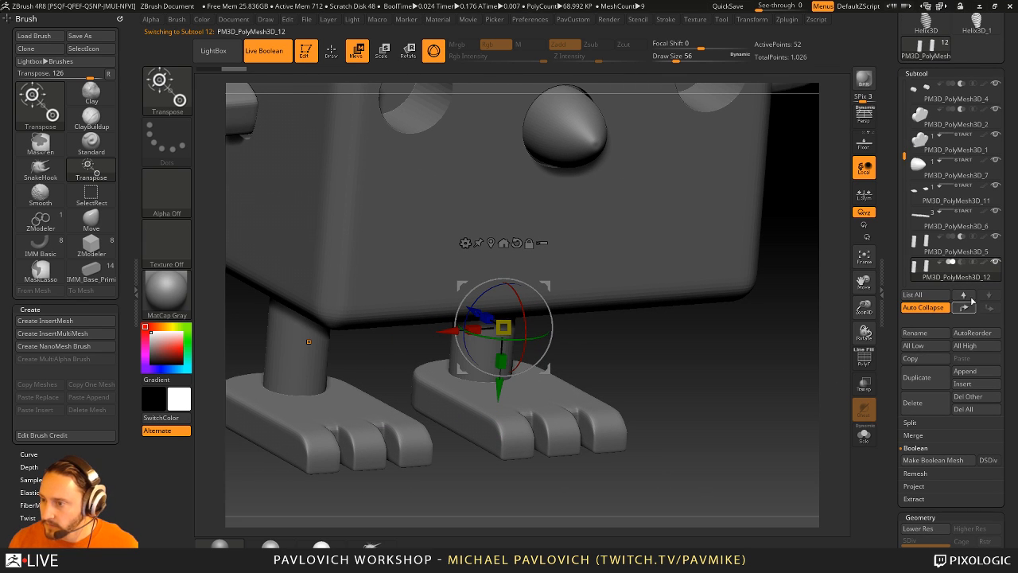
left_click(941, 264)
left_click_drag(783, 354, 761, 358)
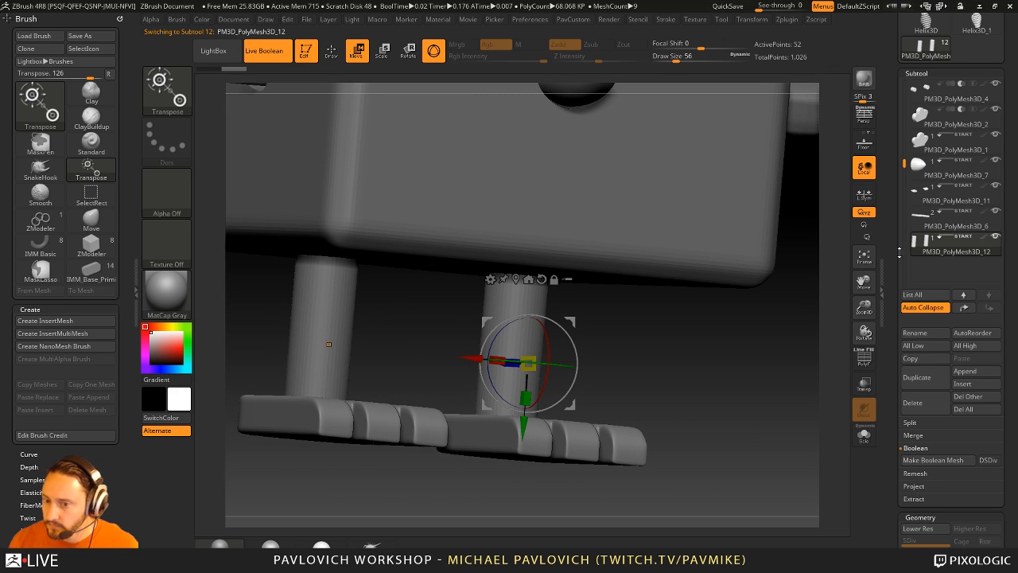
- Duplicate the leg cylinders subtool PM3D_PolyMesh3D_12 and move the copy directly below CubimalChick001 in the subtool list
mouse_move(939, 254)
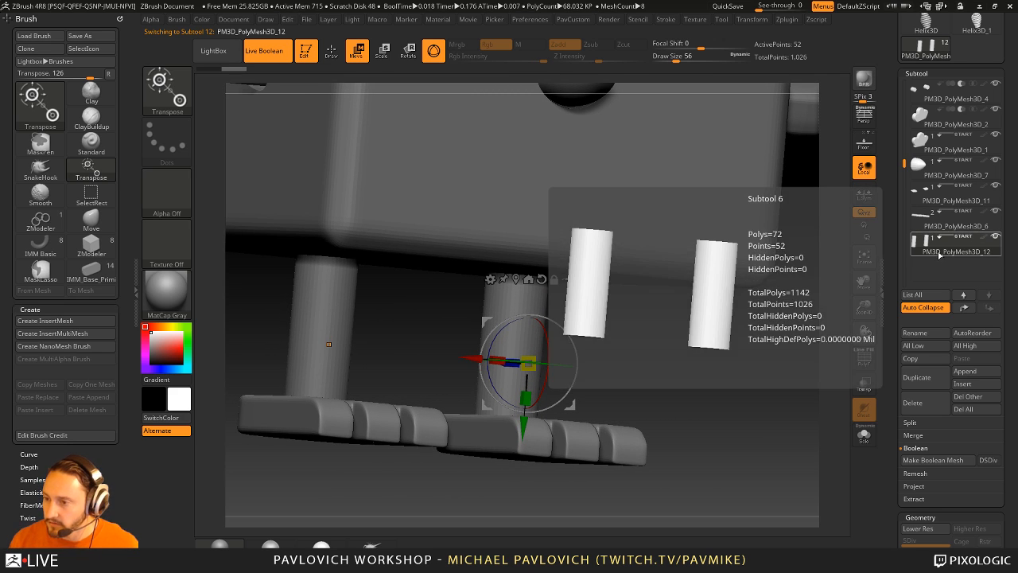
left_click(922, 377)
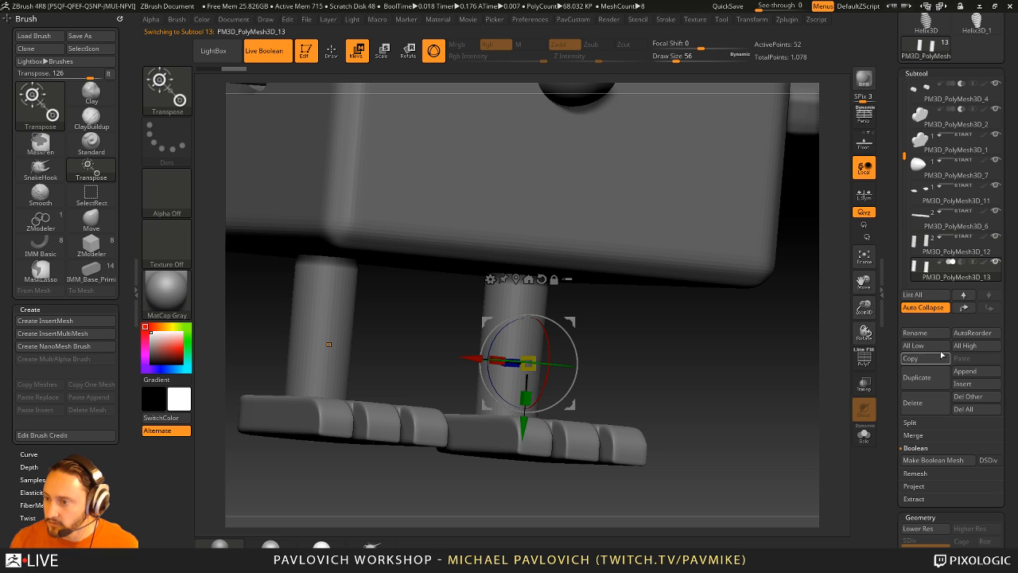
left_click(965, 309, "shift")
left_click(986, 310)
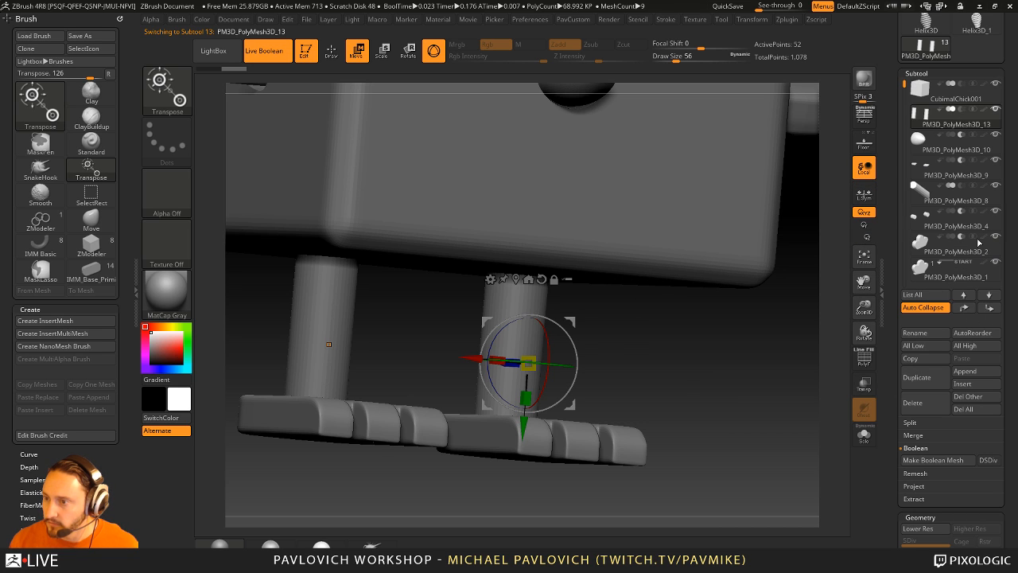
- Set the duplicated leg cylinders to Boolean subtraction and inspect the chick's underside and feet
left_click(960, 109)
left_click_drag(806, 266, 780, 323, "alt")
key("alt+b")
key("alt+b")
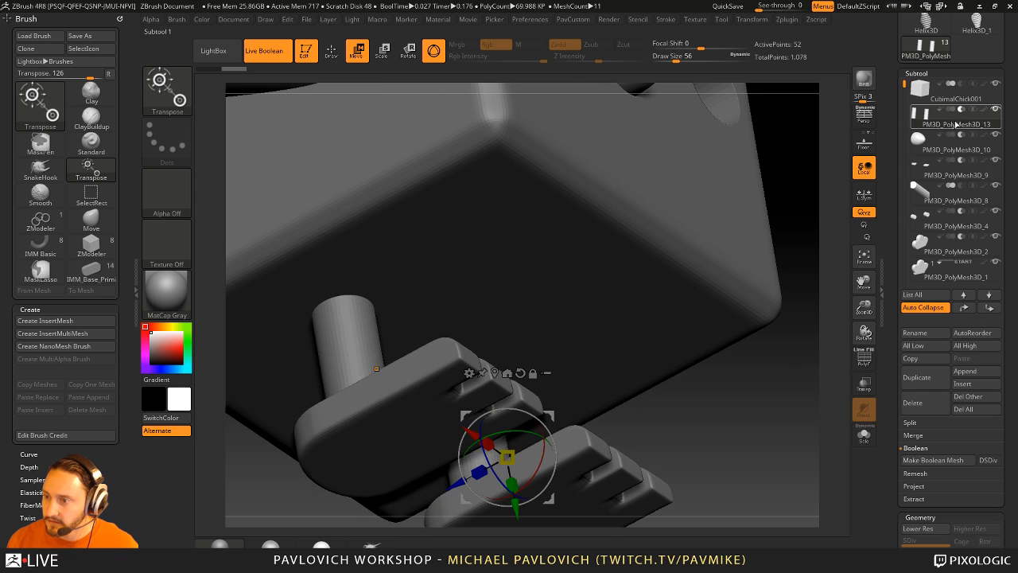
left_click_drag(757, 396, 665, 365)
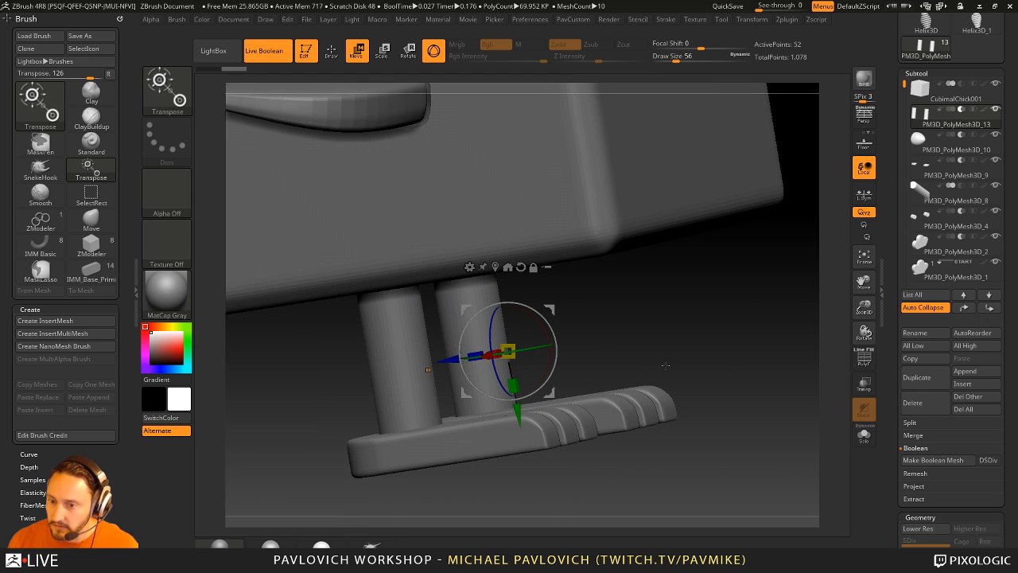
left_click_drag(749, 280, 571, 343)
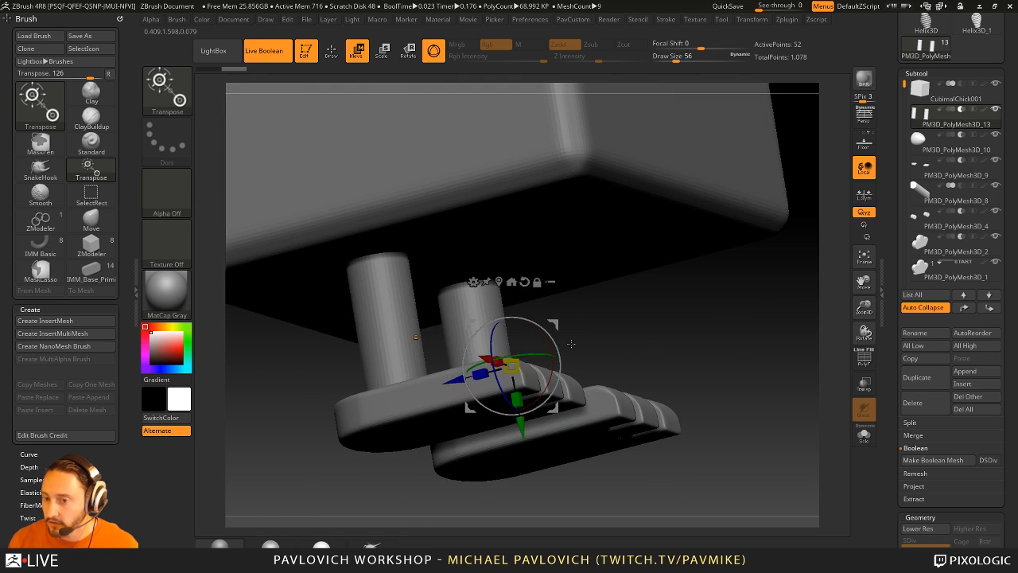
- Isolate the original leg cylinders subtool PM3D_PolyMesh3D_12 with its polyframe shown and the ZModeler brush active
left_click_drag(904, 86, 899, 195)
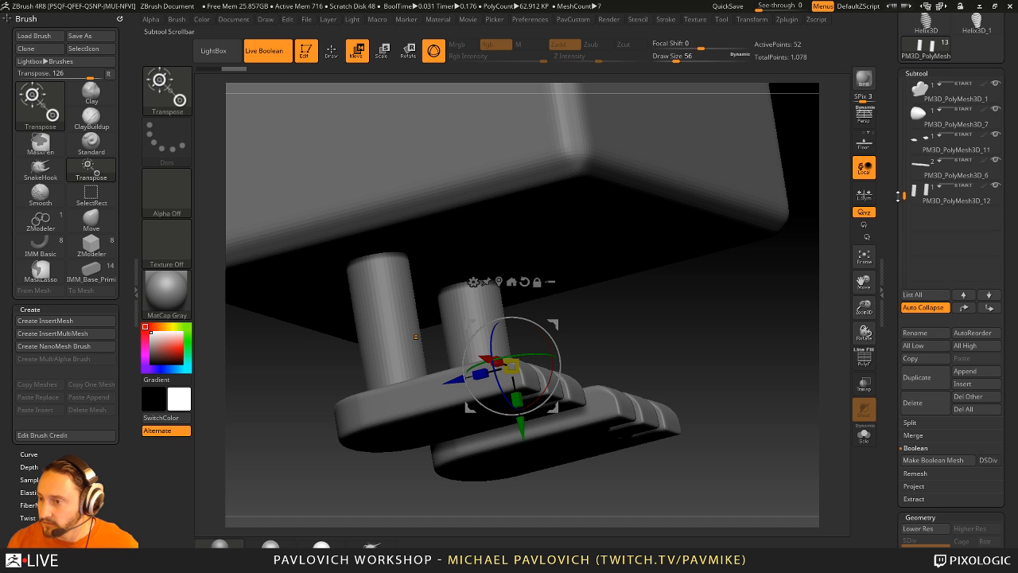
left_click(950, 205)
mouse_move(735, 353)
left_mouse_down()
mouse_move(755, 373)
mouse_move(736, 348)
left_mouse_up()
key("shift+f")
key("q")
key("b")
key("z")
key("m")
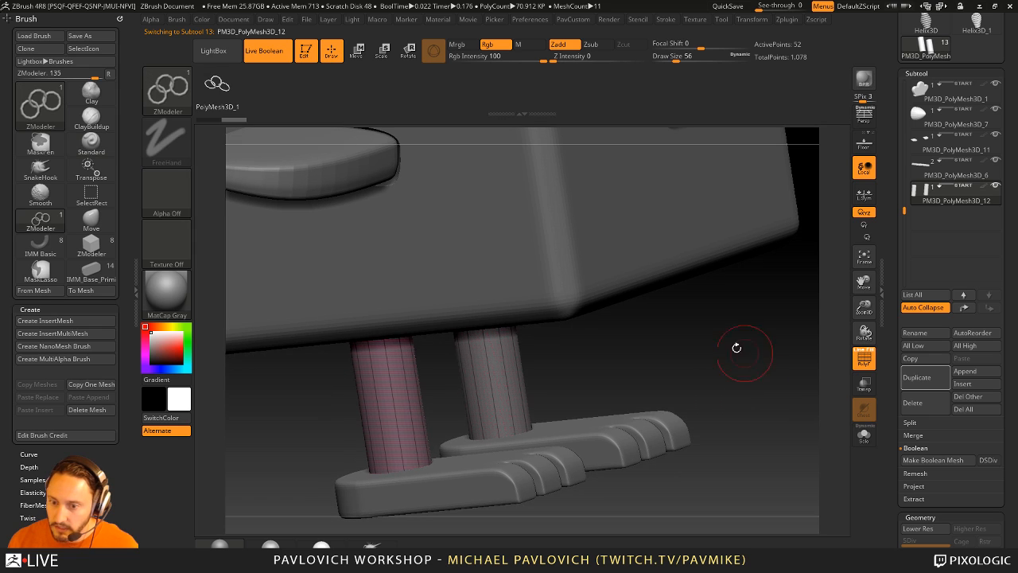
left_click(865, 433)
left_click_drag(788, 402, 764, 398)
- Regroup the leg cylinders by normals so the caps and sides become separate polygroups
key("2")
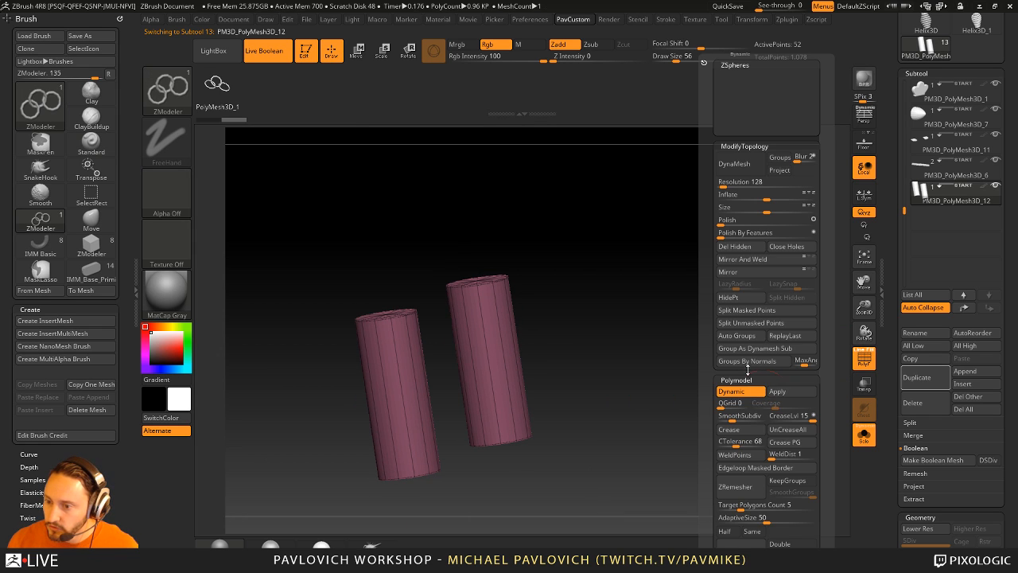
left_click(752, 363)
left_click_drag(672, 371, 641, 380)
key("2")
left_click(628, 263)
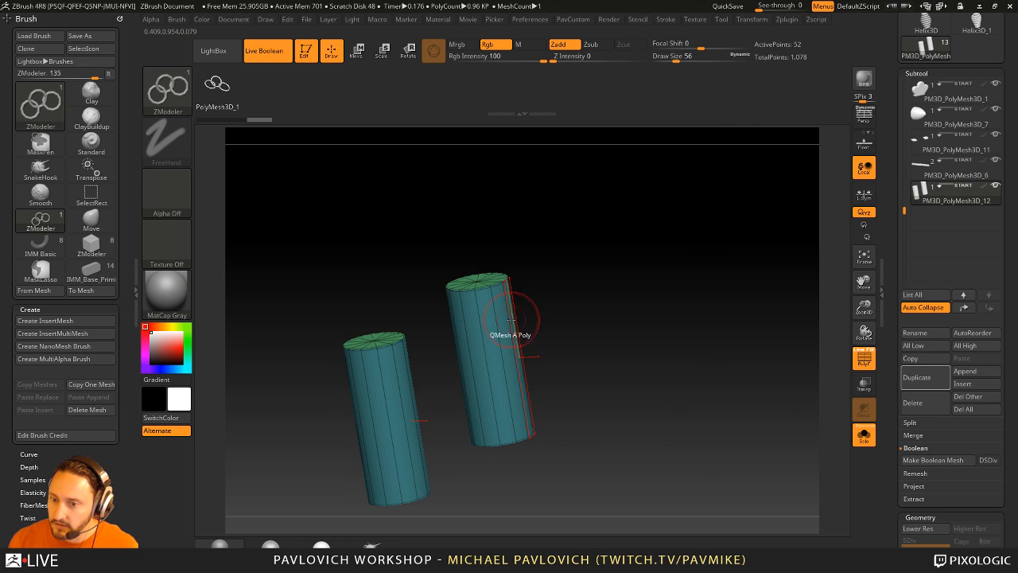
- Set the ZModeler polygon action to QMesh with target Polygroup All and slightly offset the leg cylinders' side faces
left_click_drag(511, 334, 539, 325)
key("space")
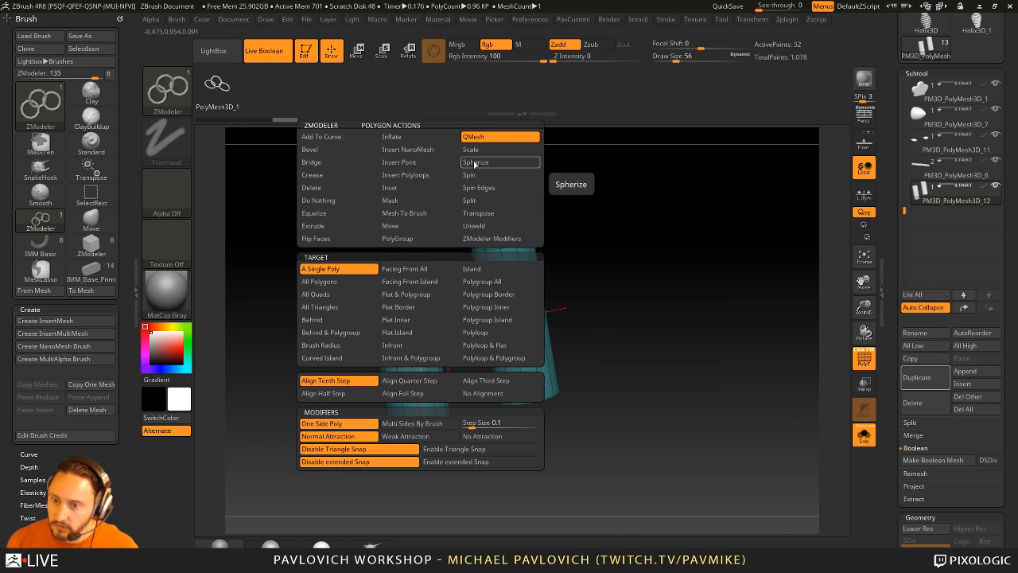
left_click(485, 282)
left_click_drag(470, 374, 465, 372)
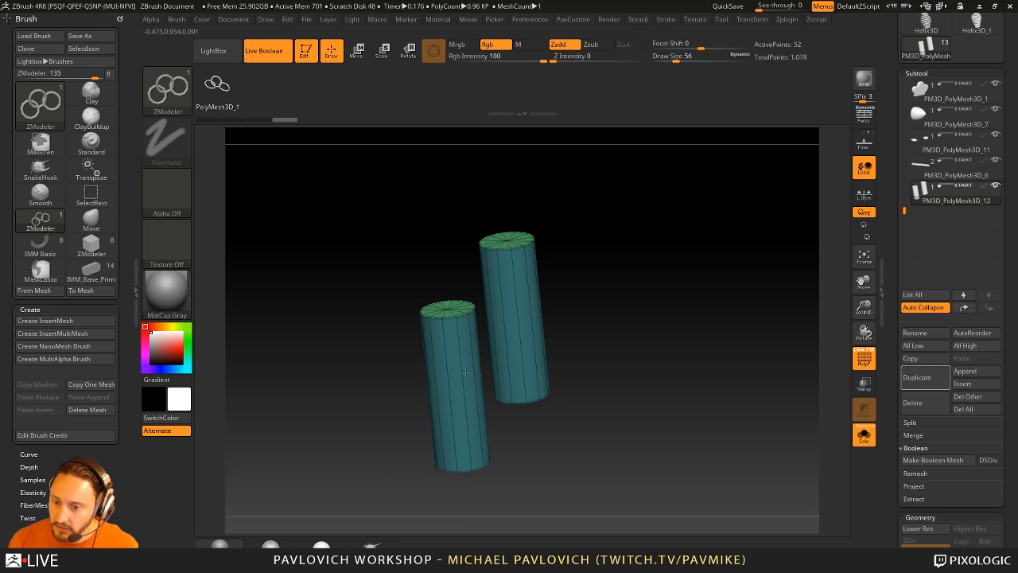
- Show the whole chick again without the polyframe and switch back to the Standard brush
left_click(863, 435)
mouse_move(777, 398)
left_mouse_down()
mouse_move(747, 310)
mouse_move(745, 321)
mouse_move(777, 407)
mouse_move(784, 368)
mouse_move(753, 327)
mouse_move(782, 303)
mouse_move(784, 357)
mouse_move(764, 357)
mouse_move(811, 364)
mouse_move(776, 312)
mouse_move(772, 335)
mouse_move(690, 342)
left_mouse_up()
key("shift+f")
key("b")
key("s")
key("t")
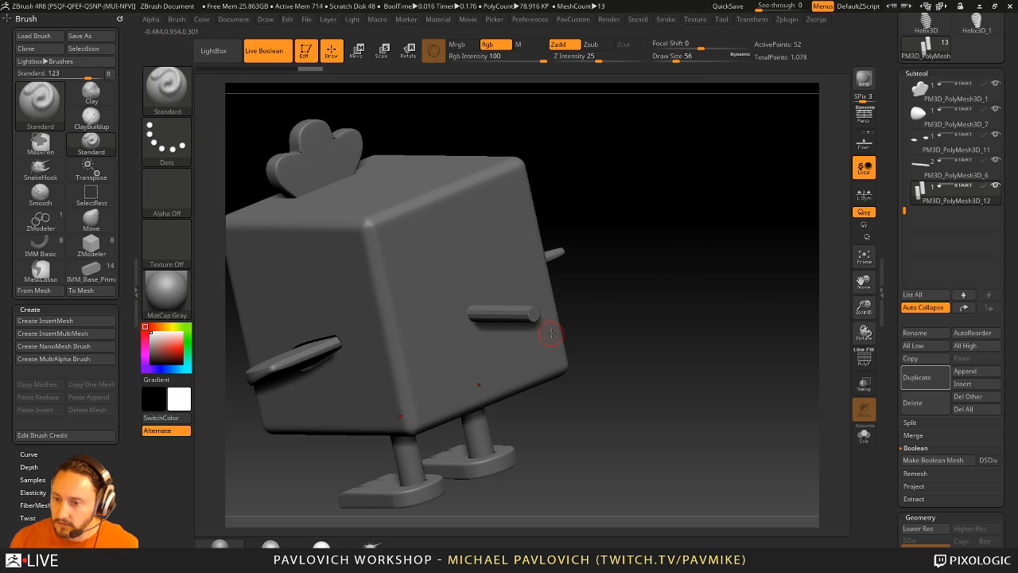
- Set the peg on the chick's back to Boolean subtraction and place a duplicate of it in its own start group at the list's end
left_click(526, 315, "alt")
left_click_drag(654, 313, 723, 322, "alt")
left_click(863, 358)
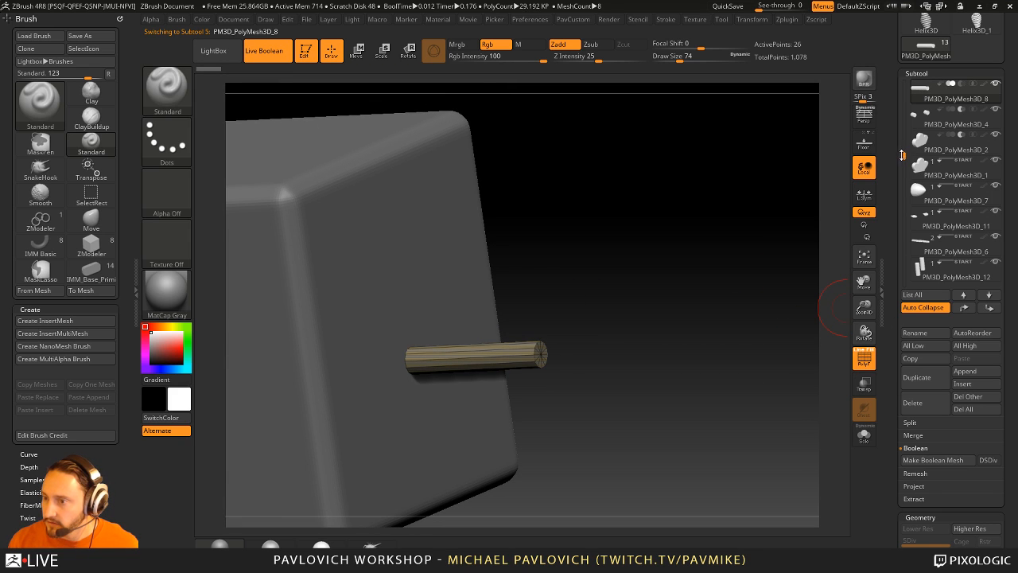
left_click_drag(902, 155, 903, 115)
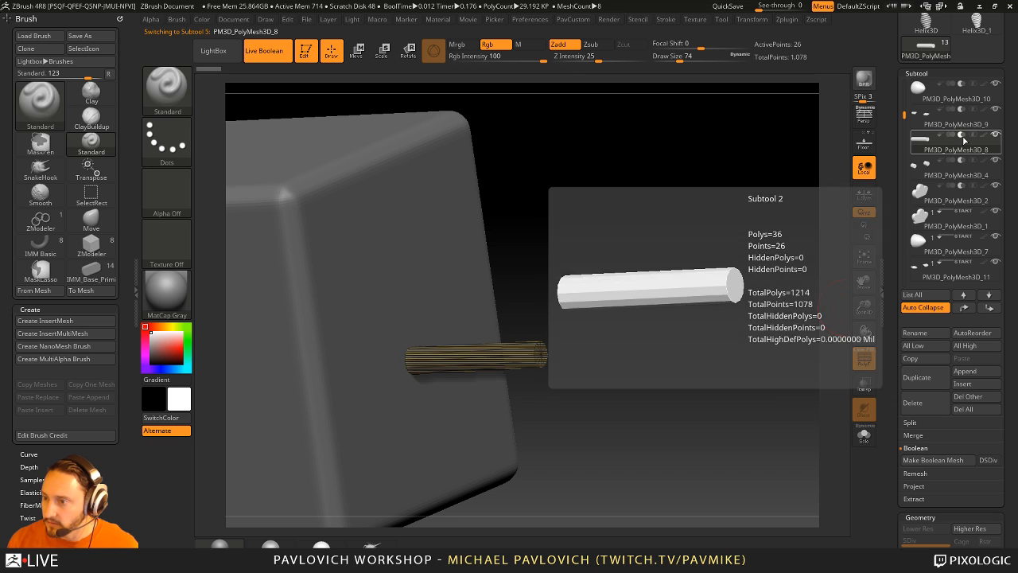
left_click(916, 377)
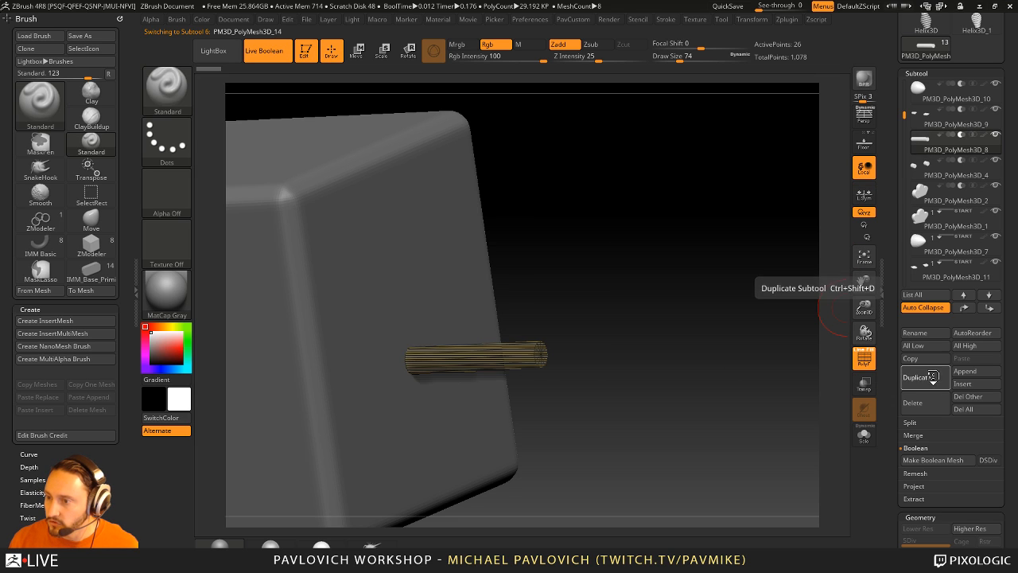
left_click(989, 307)
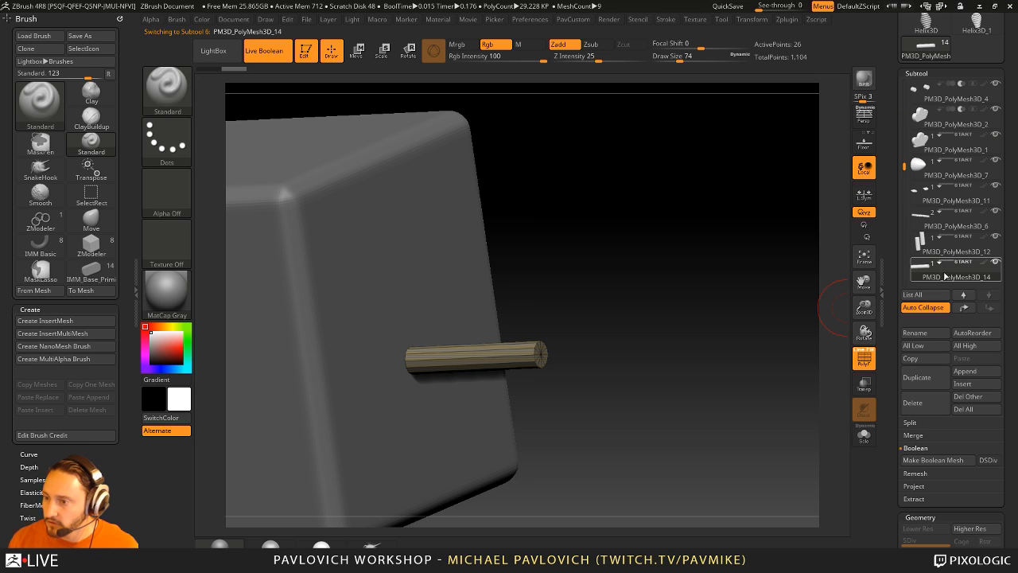
left_click_drag(691, 280, 846, 283)
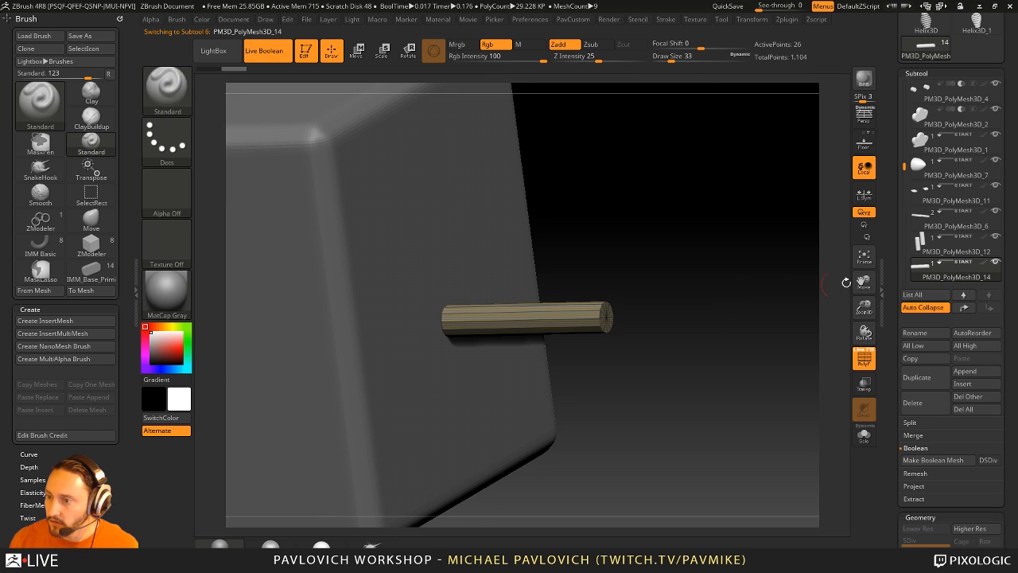
- Regroup the original back peg, PM3D_PolyMesh3D_8, by normals into side and cap polygroups
left_click_drag(904, 146, 904, 92)
left_click(937, 173)
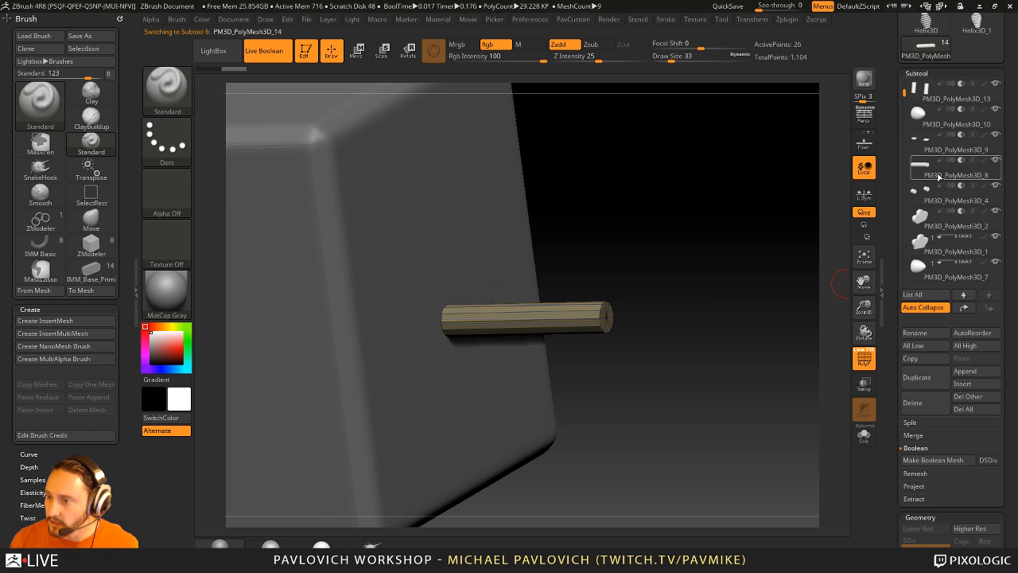
left_click_drag(752, 238, 795, 310, "alt")
key("2")
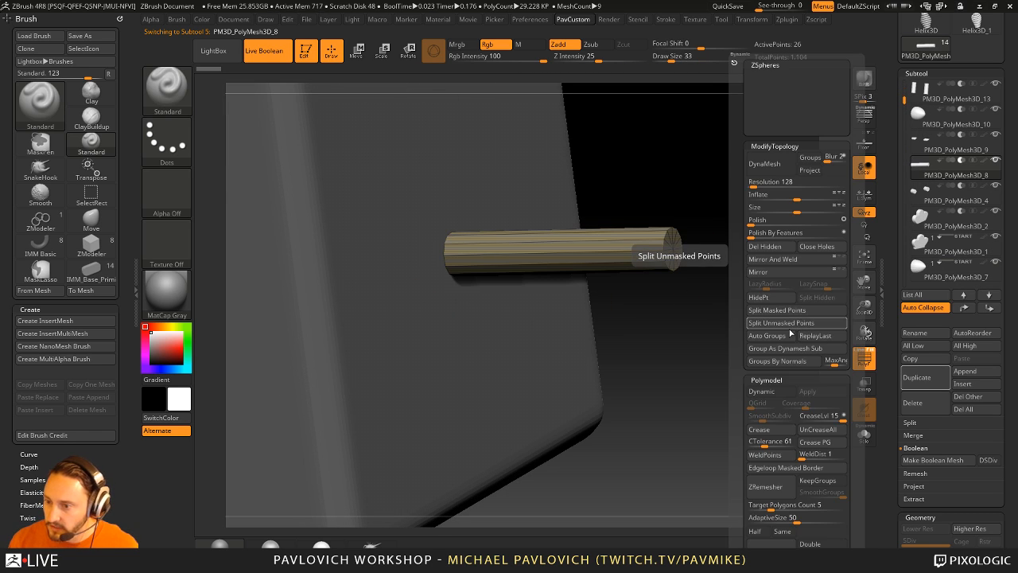
left_click(777, 361)
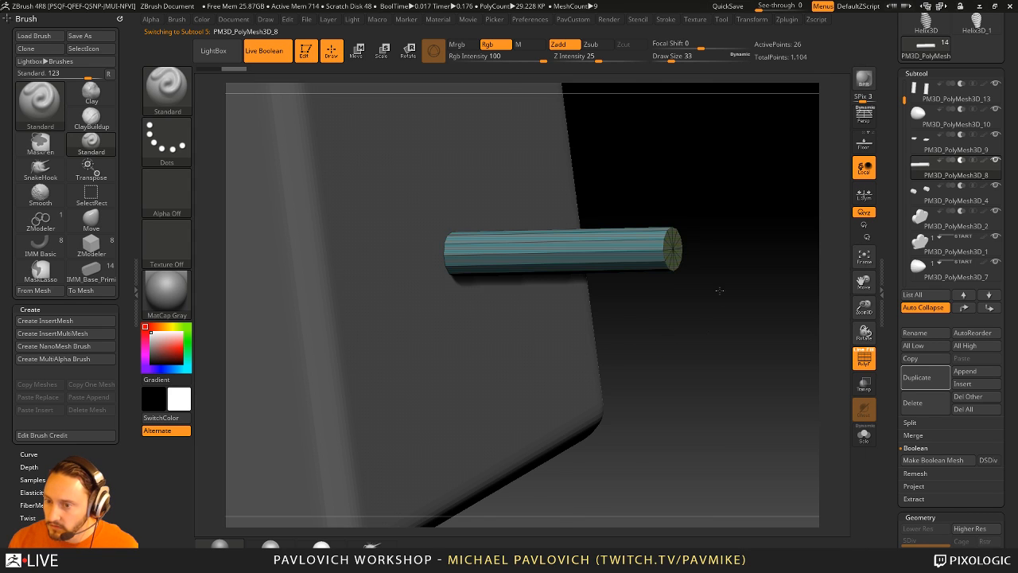
left_click_drag(784, 247, 783, 348, "alt")
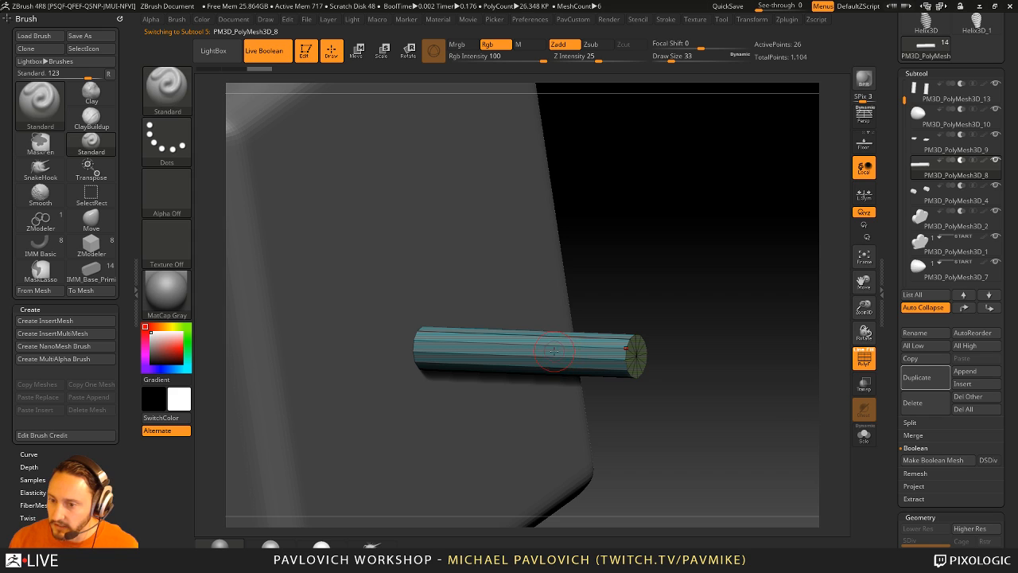
- Thicken the subtractive back peg slightly by applying ZModeler QMesh to its whole side polygroup
key("b")
key("z")
key("m")
left_click(531, 374)
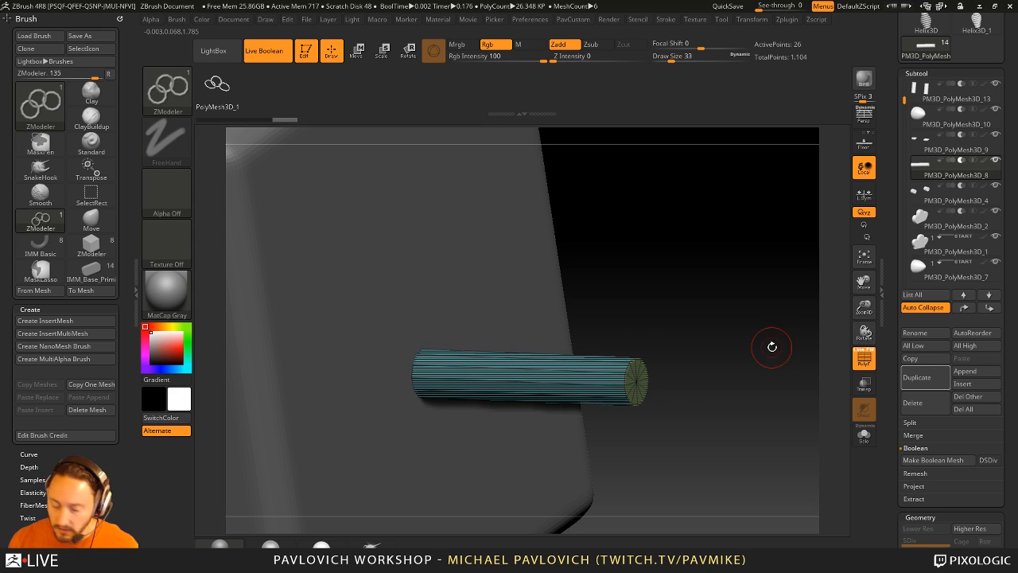
- Crease the subtractive back peg's edges while previewing dynamic subdivision, then return to the Live Boolean view without the polyframe
key("shift+d")
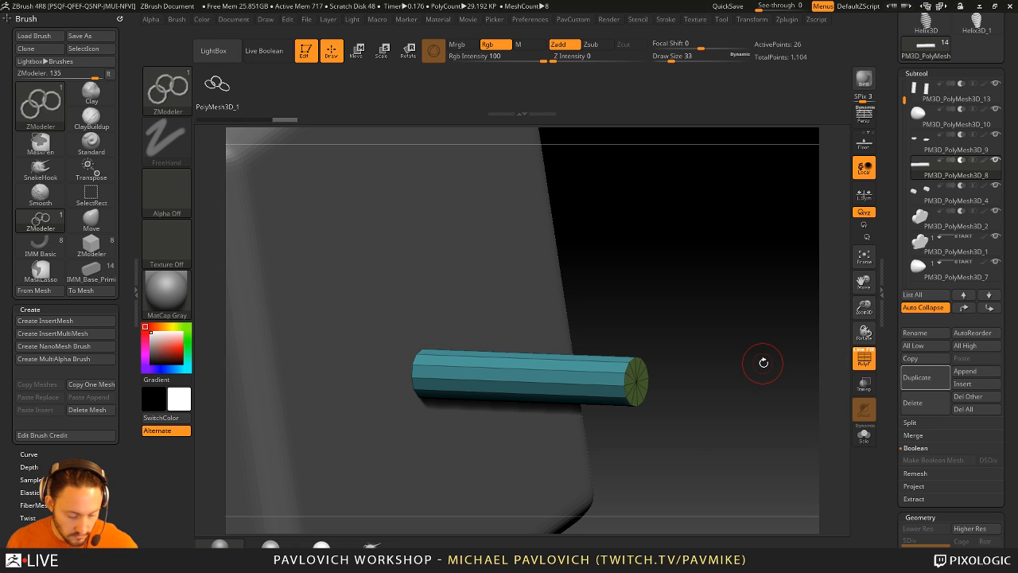
key("d")
key("5")
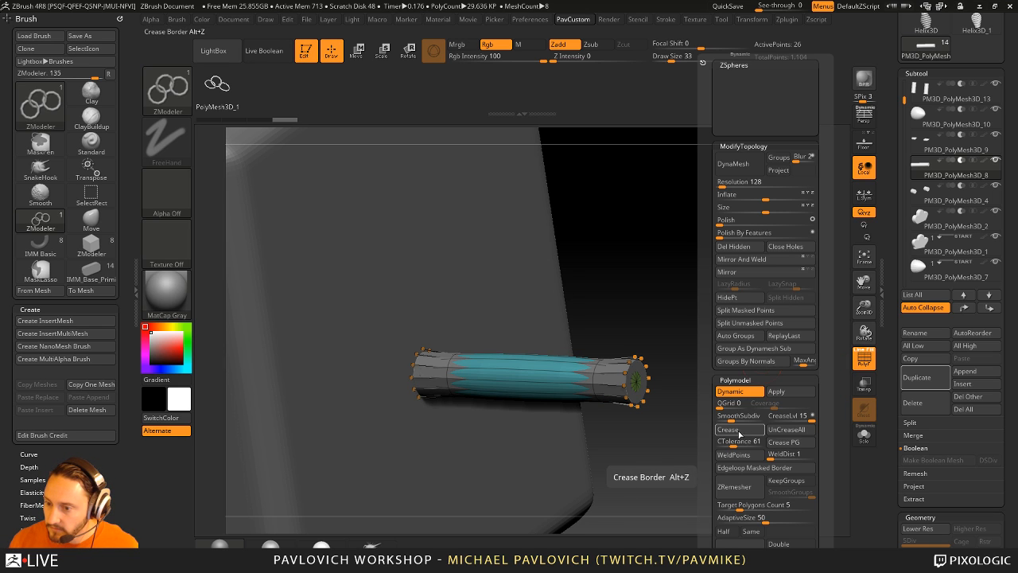
left_click(739, 432)
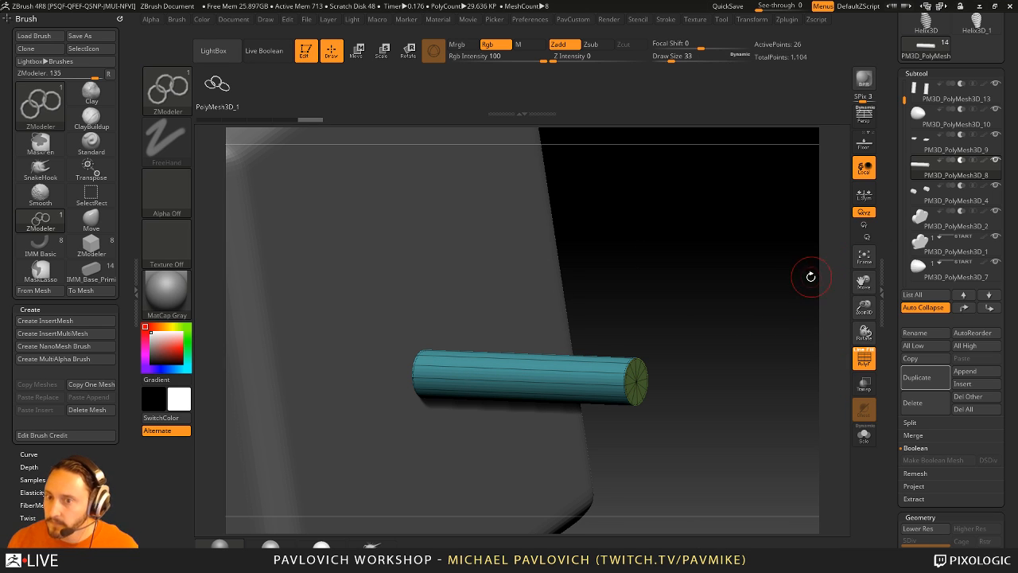
key("shift+d")
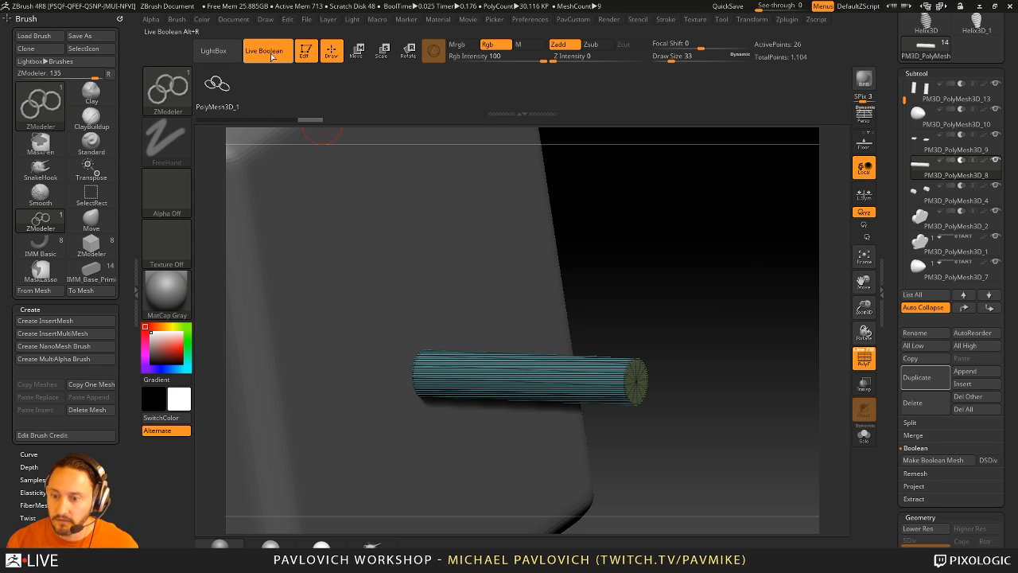
left_click(865, 366)
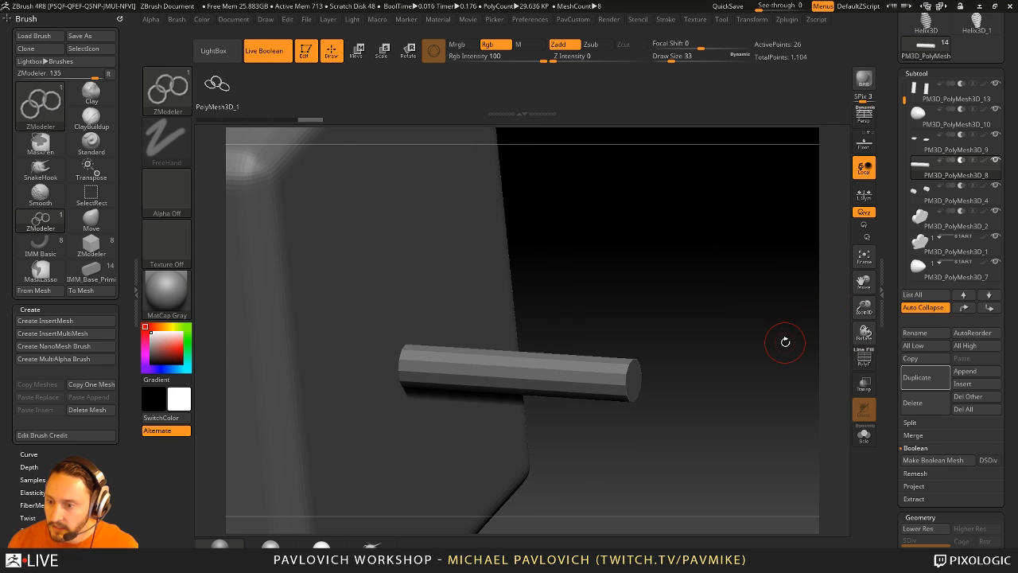
- Nudge the subtractive back peg along its length, then nudge its duplicate PM3D_PolyMesh3D_14 along the same axis
key("w")
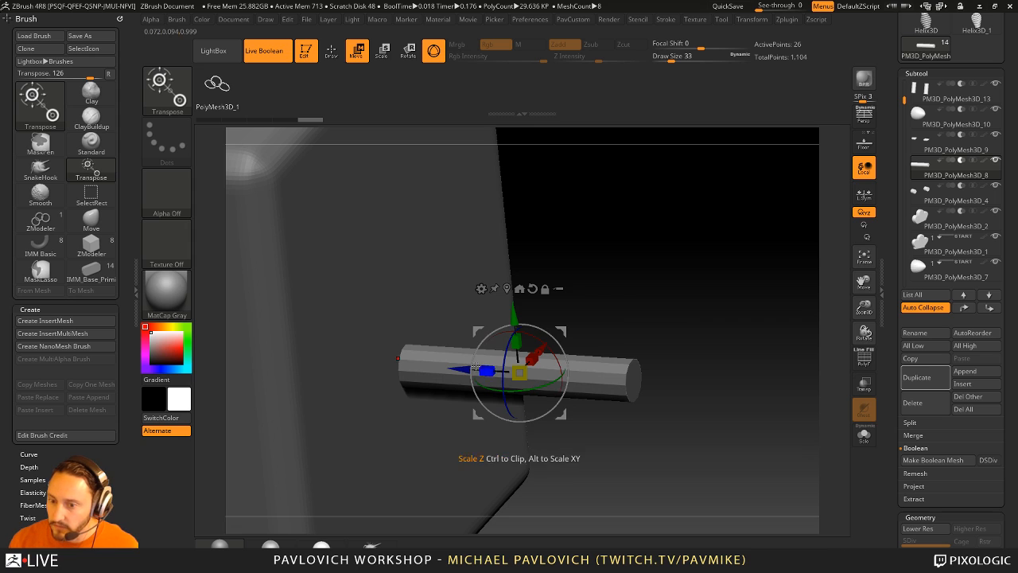
left_click_drag(459, 369, 459, 368)
left_click_drag(904, 101, 905, 216)
left_click(938, 200)
left_click_drag(459, 369, 465, 379)
- Turn on dynamic subdivision for the duplicated back peg and crease its edges
key("q")
key("d")
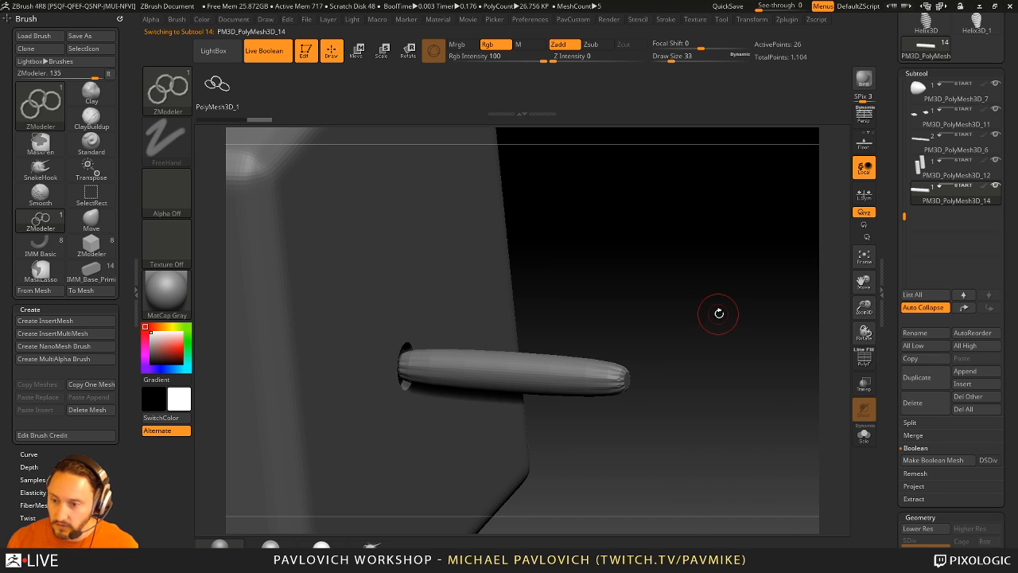
key("2")
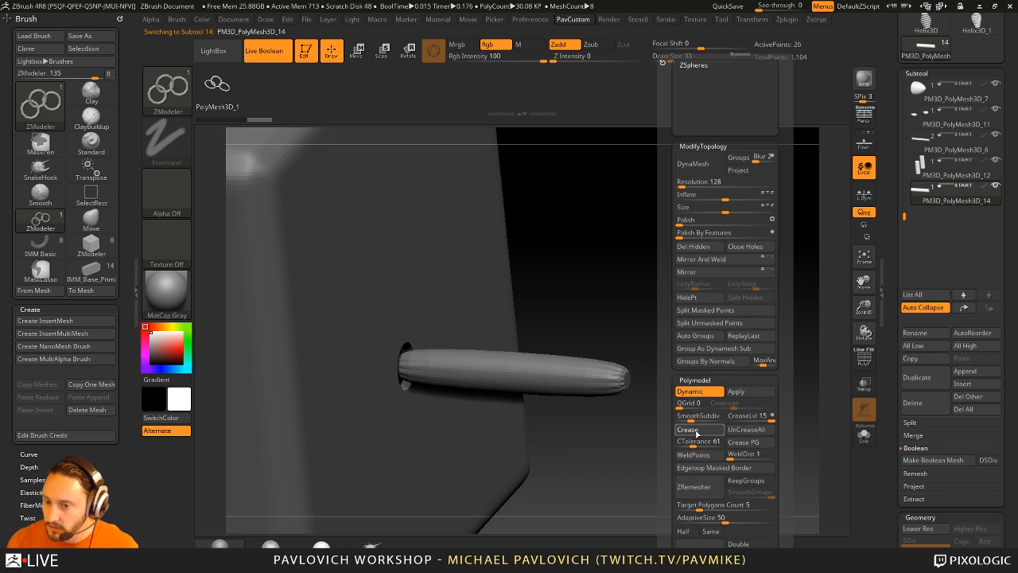
left_click(695, 433)
- Bring the whole chick into view and switch from ZModeler to the Standard brush
mouse_move(631, 336)
right_mouse_down("ctrl")
mouse_move(655, 305)
mouse_move(729, 281)
mouse_move(782, 248)
mouse_move(772, 229)
mouse_move(777, 247)
mouse_move(727, 273)
mouse_move(731, 256)
right_mouse_up("ctrl")
key("b")
key("s")
key("t")
key("s")
mouse_move(732, 256)
right_mouse_down()
mouse_move(768, 273)
mouse_move(735, 262)
right_mouse_up()
- Generate a Boolean mesh from all of the chick's subtools
left_click_drag(893, 238, 892, 350)
left_click_drag(685, 307, 720, 363)
left_click_drag(892, 367, 894, 208)
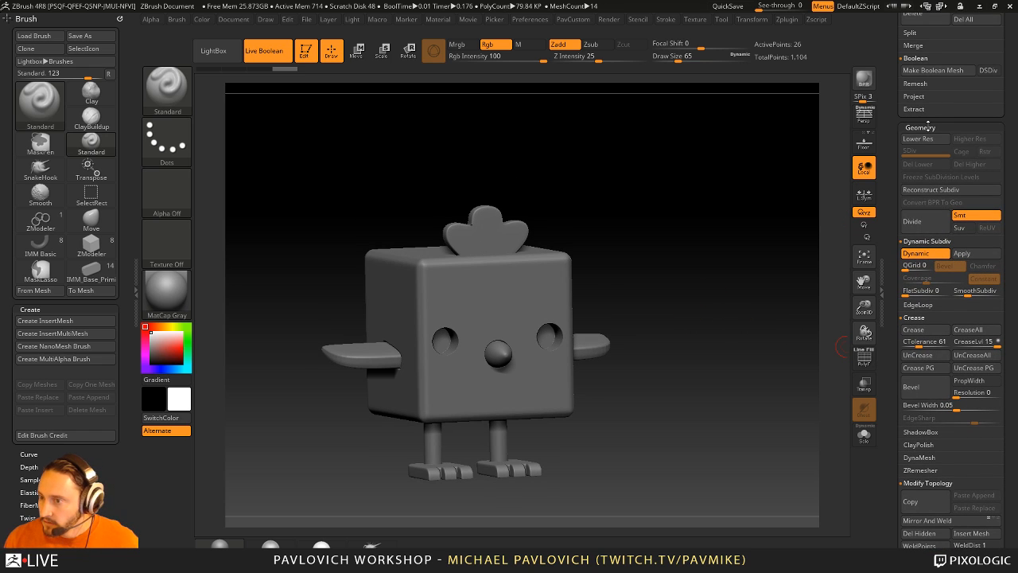
left_click_drag(899, 79, 892, 279)
left_click(990, 134)
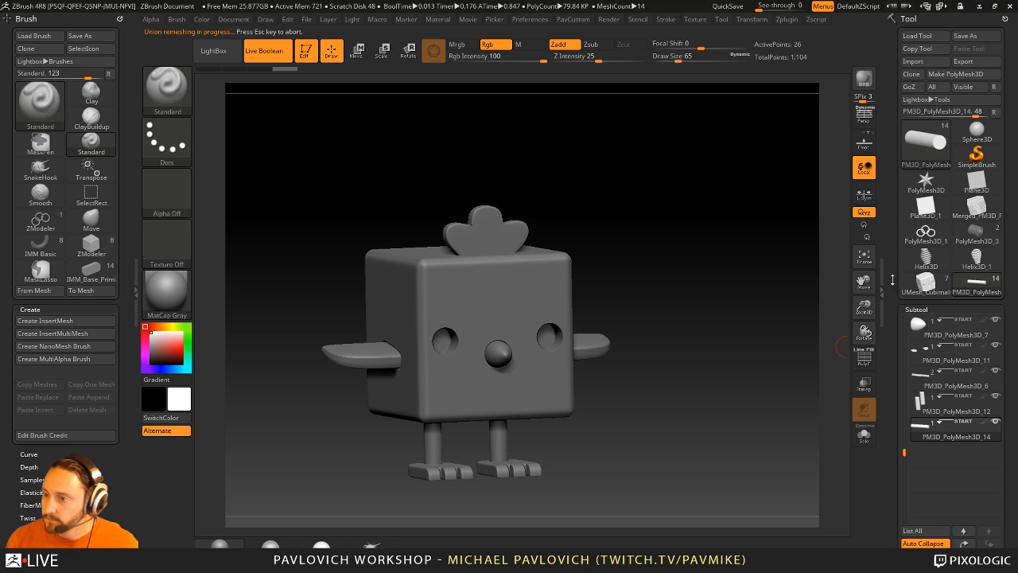
- Load the generated UMesh_CubimalChick001 tool and view the resulting chick
mouse_move(985, 238)
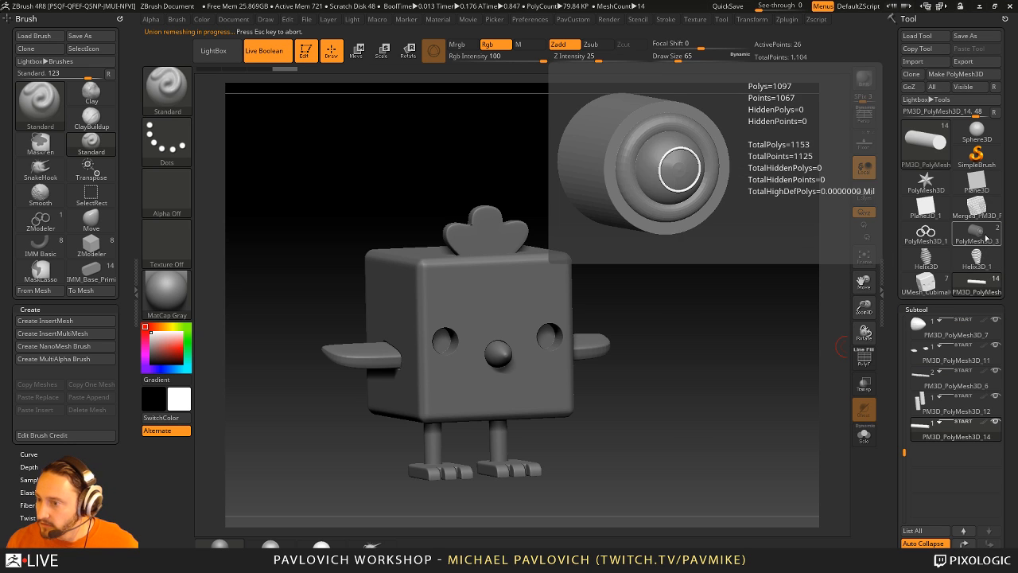
left_click(924, 281)
left_click_drag(723, 325, 724, 300)
key("s")
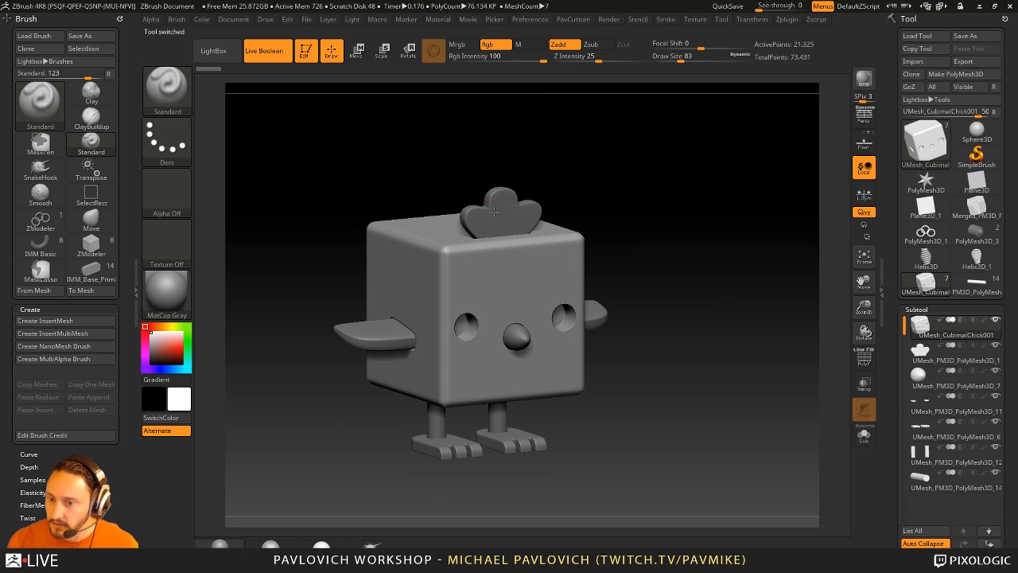
- Select the chick's separate parts in turn, ending on the cube body, and display the body's wireframe
left_click(495, 211, "alt")
left_click(522, 336, "alt")
left_click(597, 322, "alt")
left_click(451, 436, "alt")
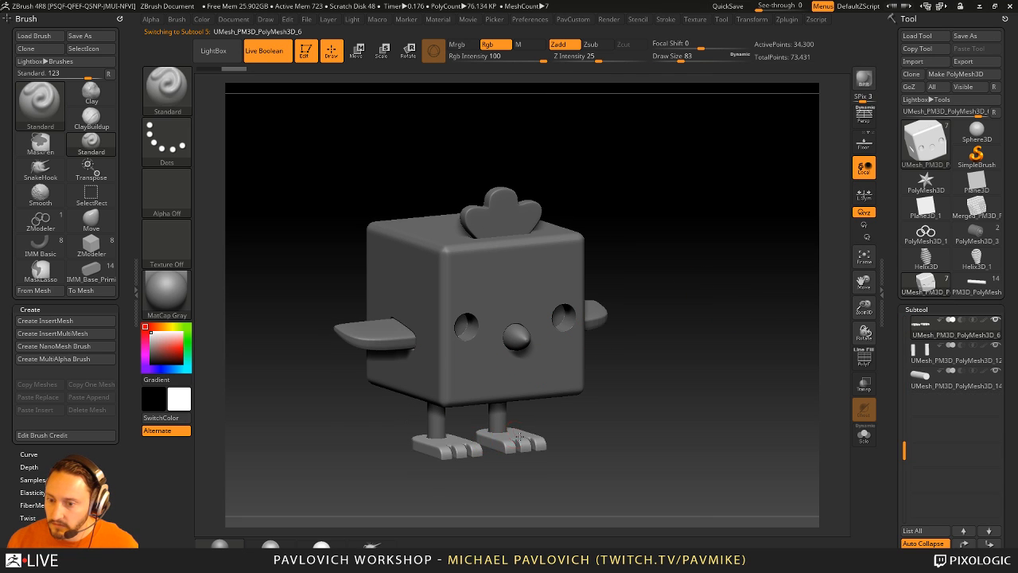
left_click(502, 414, "alt")
left_click(559, 385, "alt")
left_click_drag(778, 252, 780, 342, "alt")
key("shift+f")
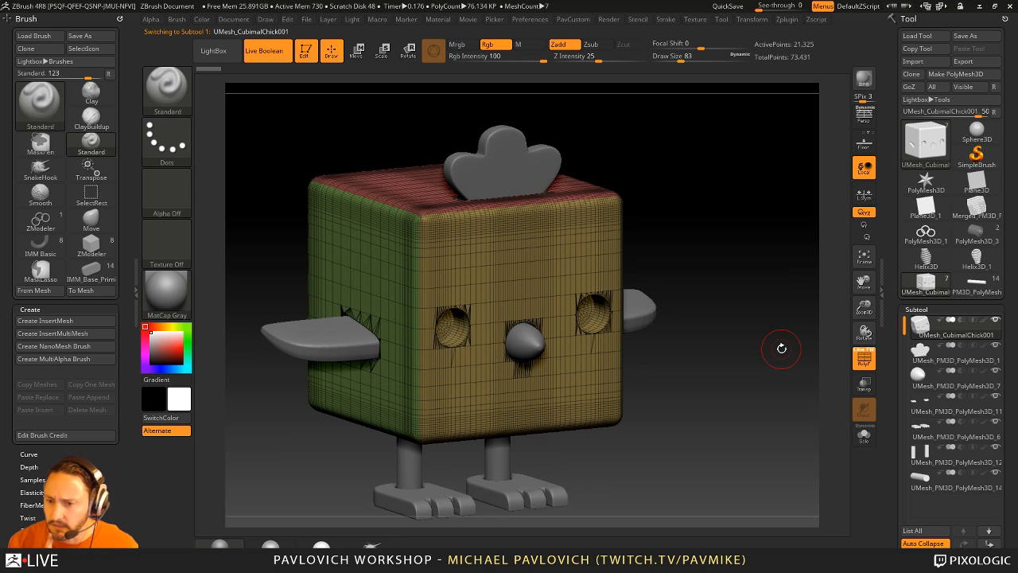
- Examine the body's eye sockets and beak up close with the wireframe off and on, reducing the brush size to 39
left_click_drag(896, 327, 893, 252)
left_click(864, 358)
left_click_drag(785, 283, 789, 333, "alt")
key("s")
key("s")
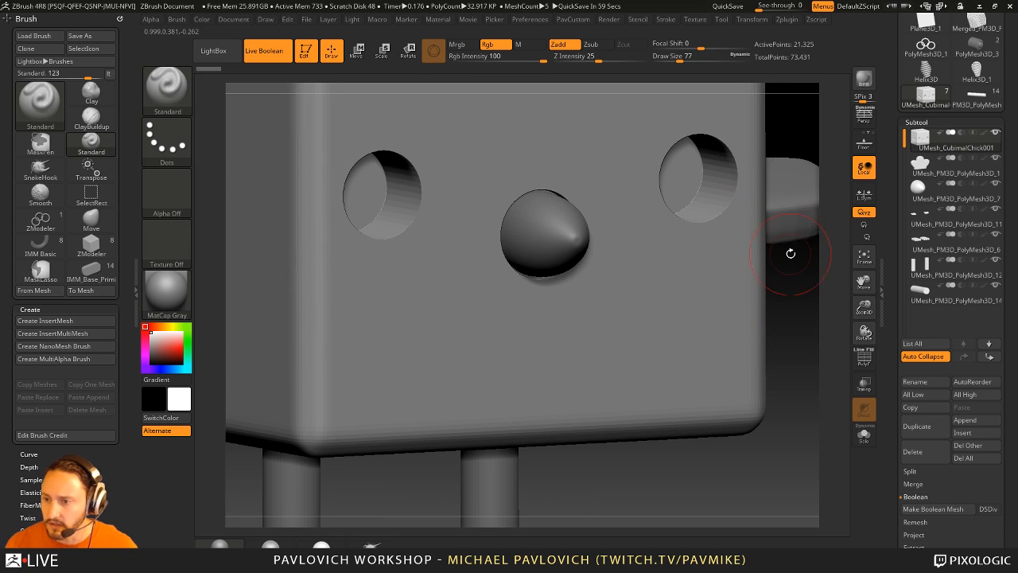
key("s")
mouse_move(808, 262)
left_mouse_down()
mouse_move(797, 215)
mouse_move(788, 257)
mouse_move(756, 248)
mouse_move(781, 218)
mouse_move(735, 231)
left_mouse_up()
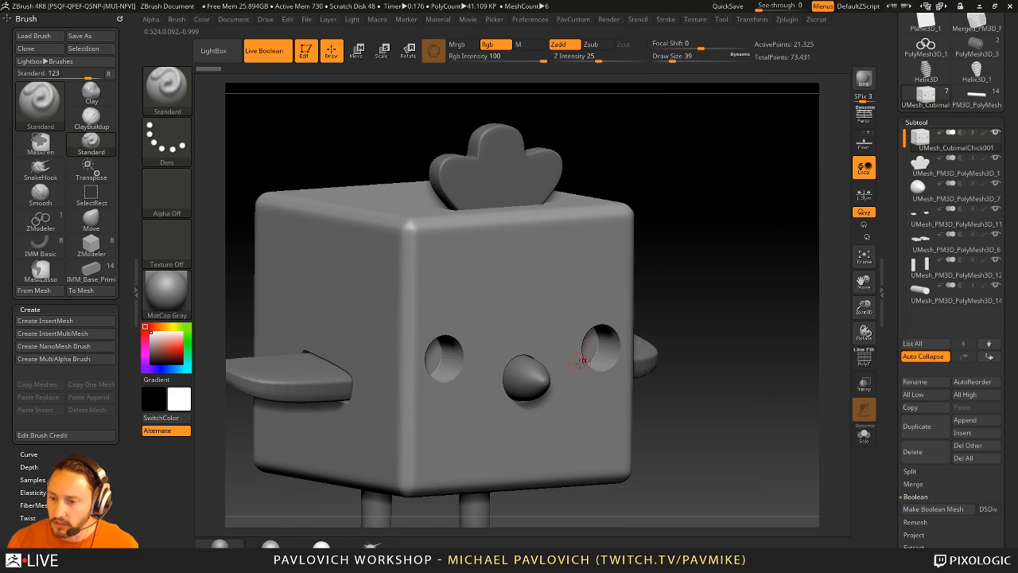
left_click(863, 358)
left_click_drag(779, 342, 811, 266)
key("shift+f")
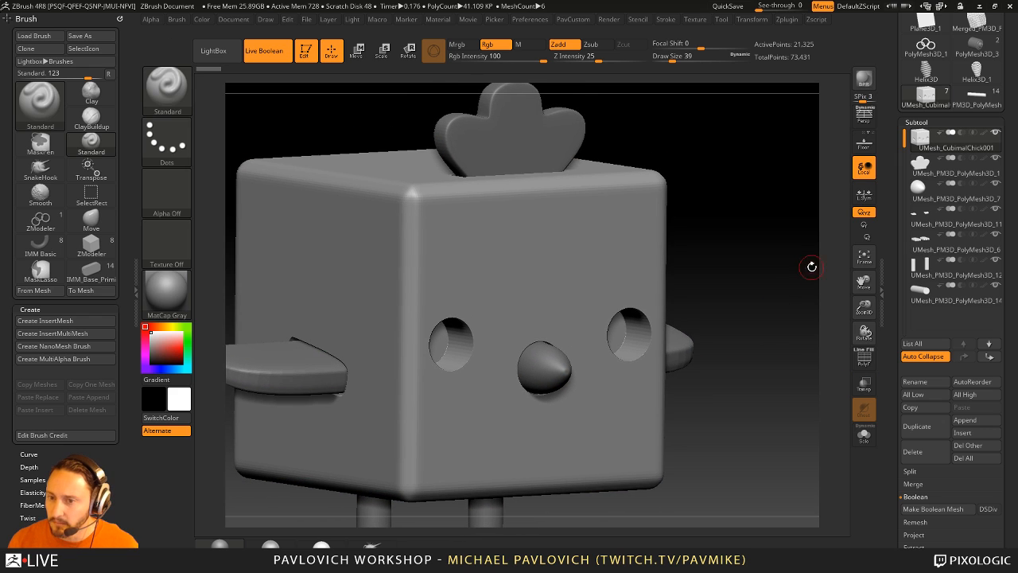
- Remesh the cube body with DynaMesh at resolution 264 and polish its surface
key("2")
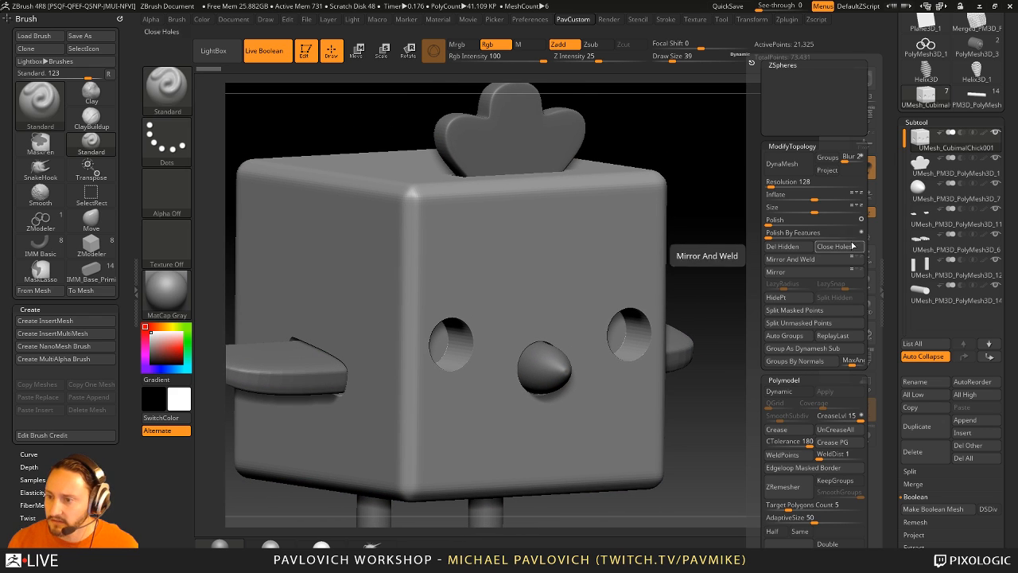
left_click_drag(772, 181, 783, 177)
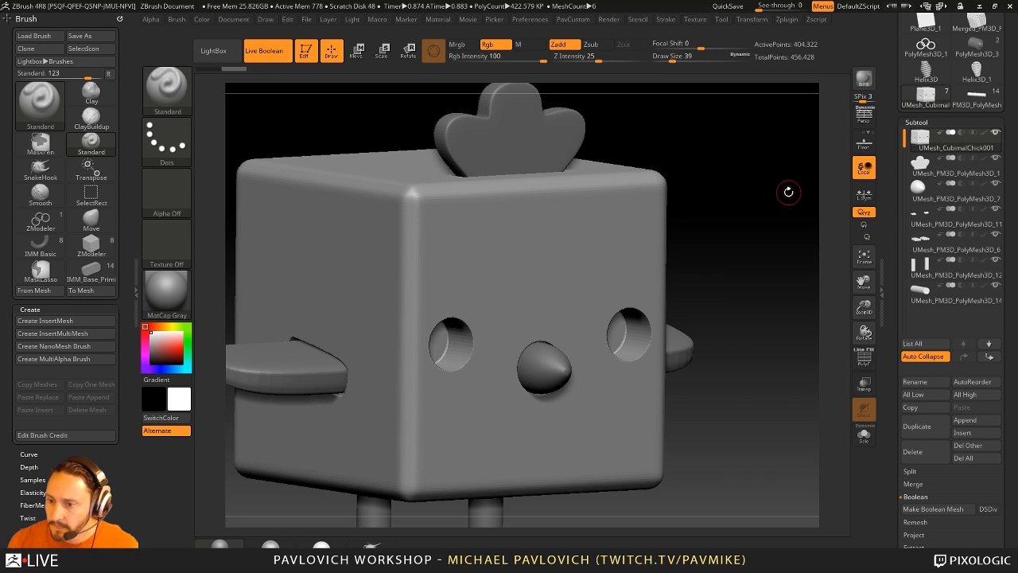
key("2")
left_click(755, 219)
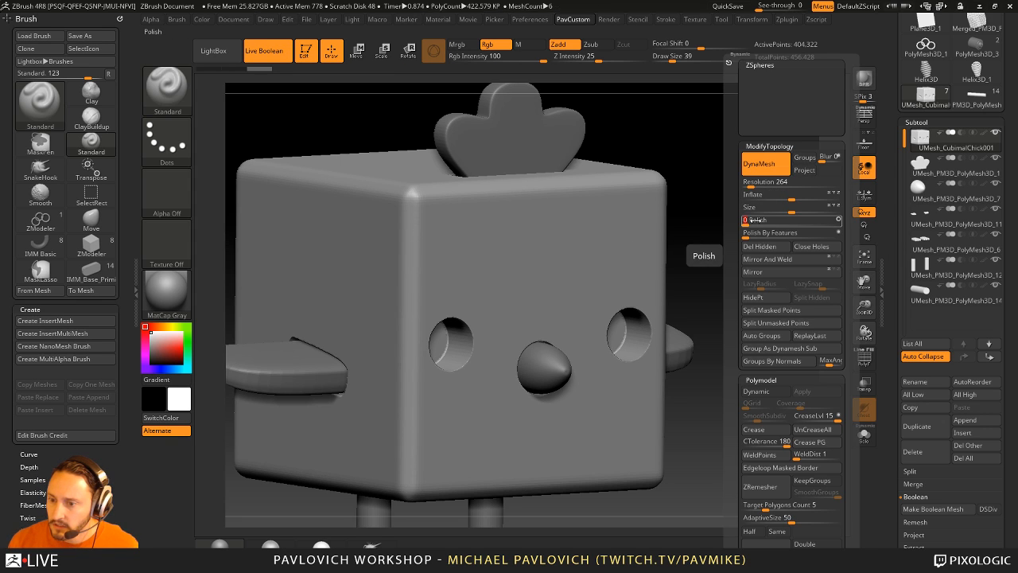
left_click_drag(752, 220, 541, 357)
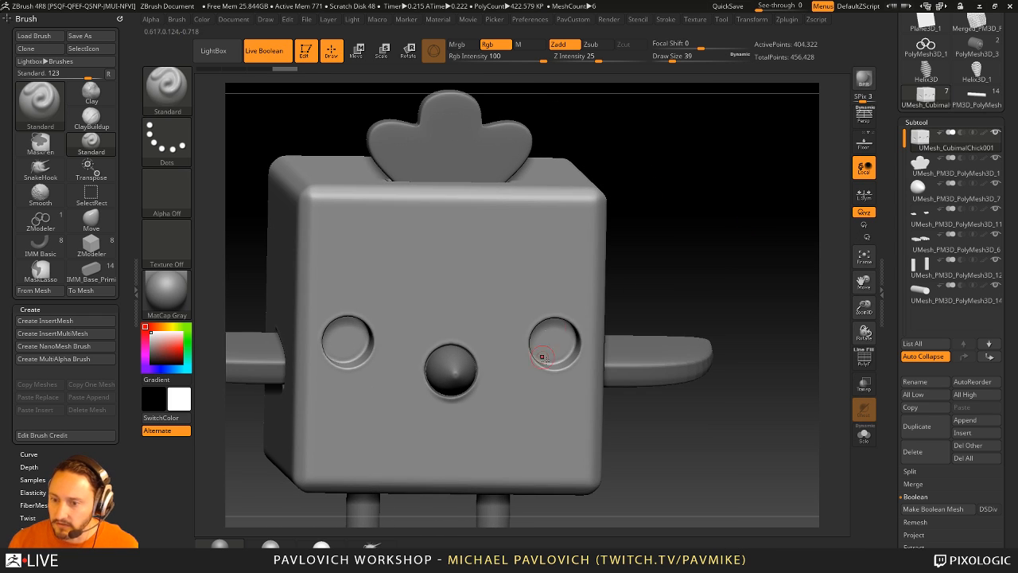
left_click_drag(667, 265, 743, 234)
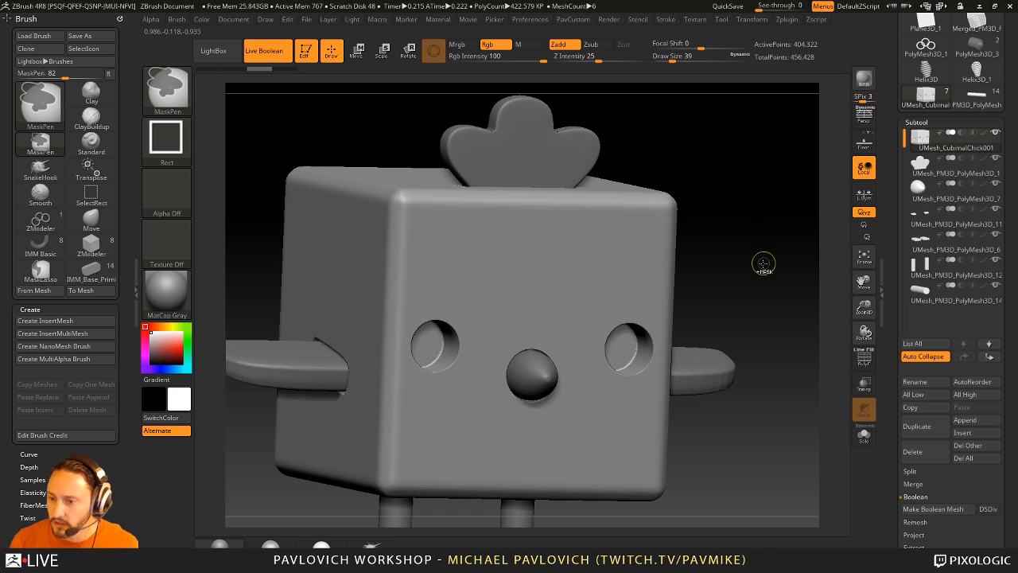
- Show the wireframe, isolate the eye sockets' polygroup and invert the visibility so that only the sockets are hidden
left_click(865, 358)
left_click_drag(770, 316, 719, 275, "alt")
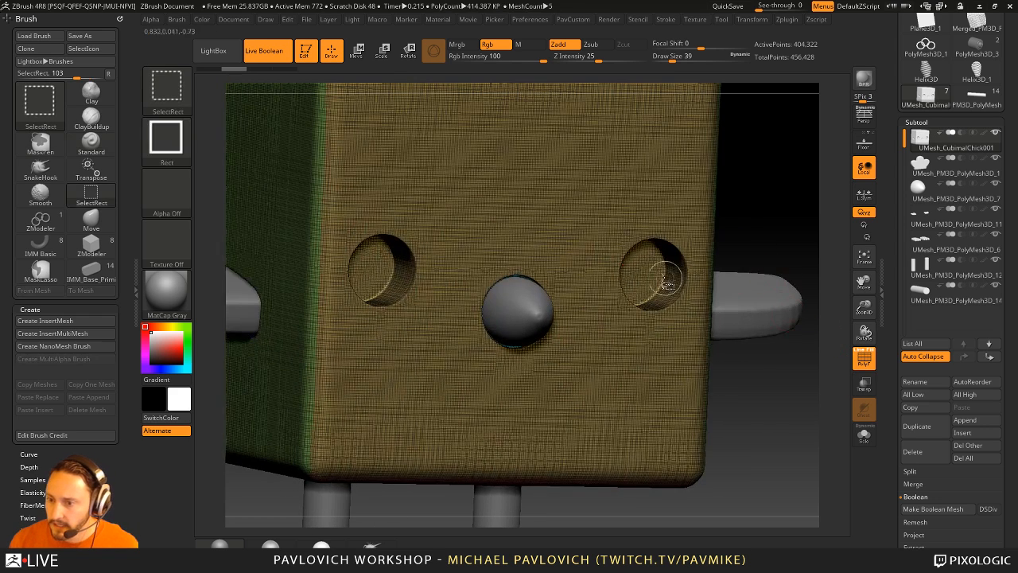
left_click(664, 275, "ctrl+shift")
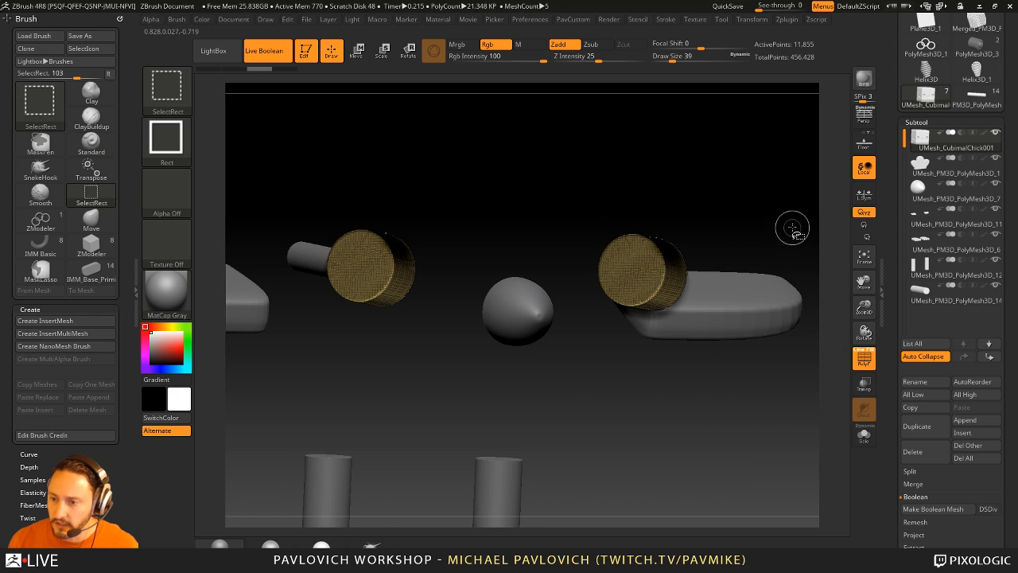
left_click_drag(808, 247, 813, 249, "ctrl+shift")
left_click_drag(793, 216, 790, 243)
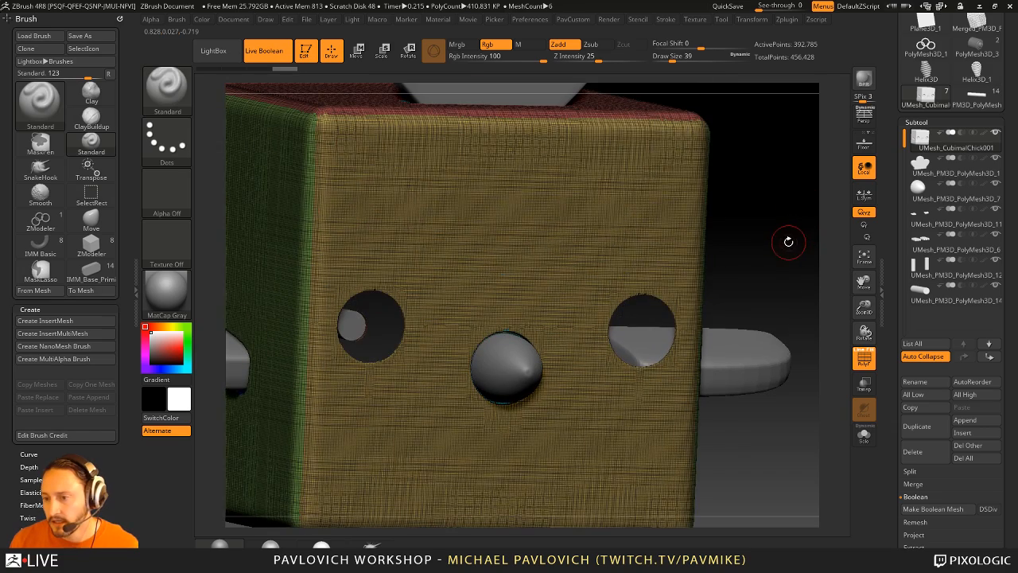
- Mask the visible body, unhide the eye sockets and invert the mask back and forth, leaving only the sockets unmasked
left_click(785, 247, "ctrl")
left_click(784, 241, "ctrl+shift")
left_click(786, 238, "ctrl")
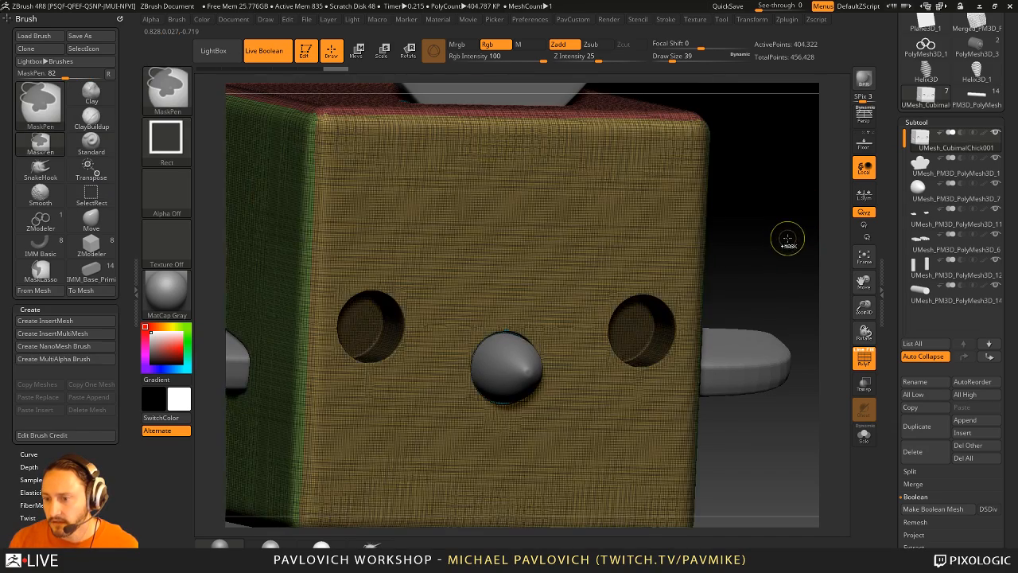
left_click_drag(778, 239, 787, 235)
left_click(787, 236, "ctrl")
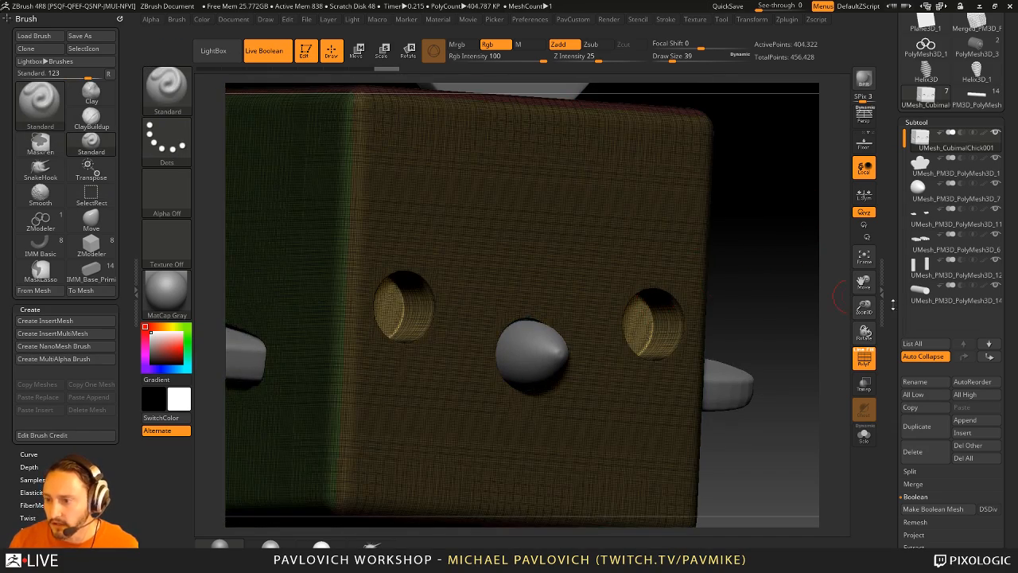
- Switch the mask onto the eye sockets, grow it past their rims and invert it to protect the rest of the body
left_click_drag(896, 324, 925, 174)
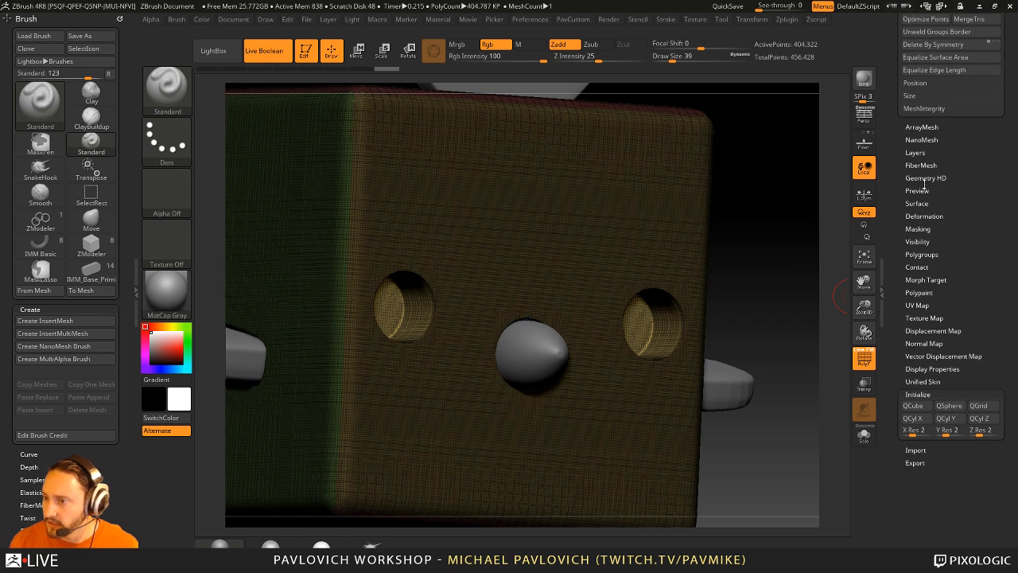
left_click(917, 229)
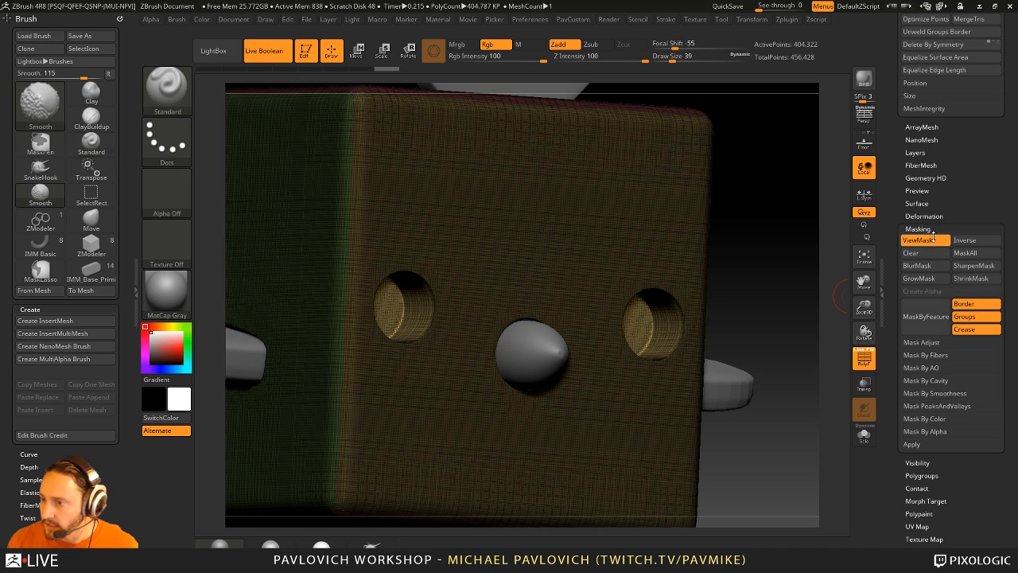
left_click(936, 254)
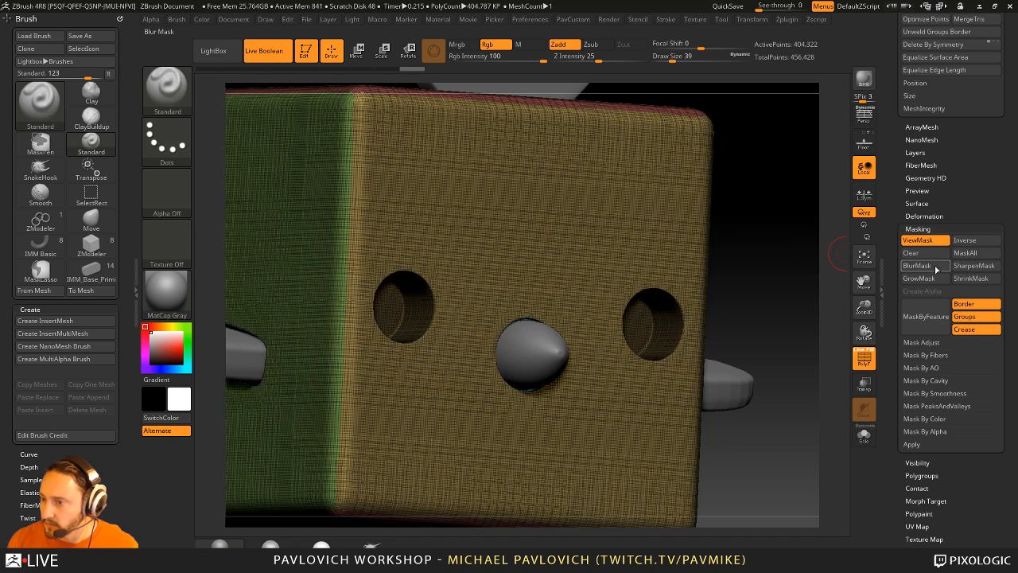
left_click(922, 279)
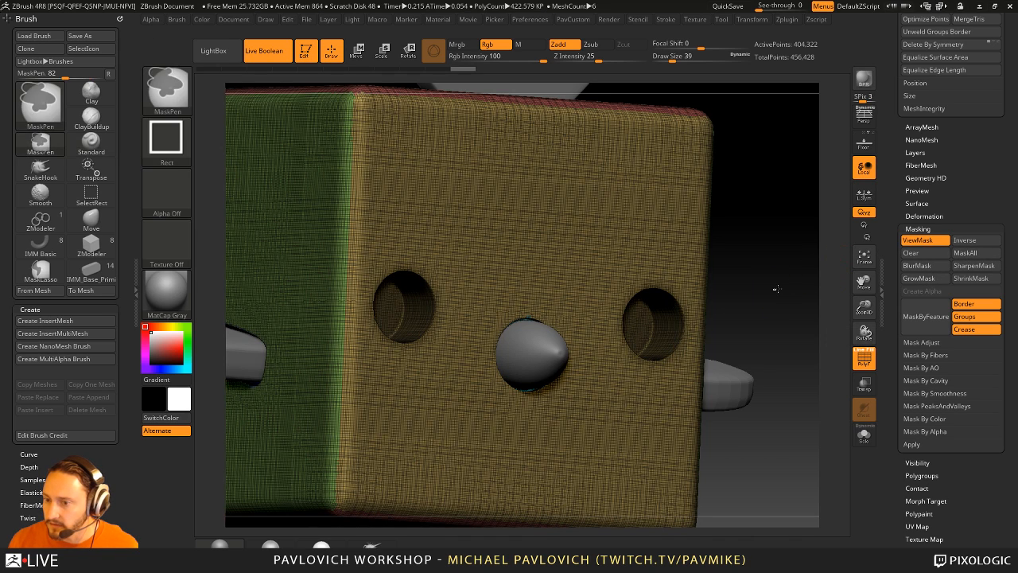
left_click(779, 295, "ctrl")
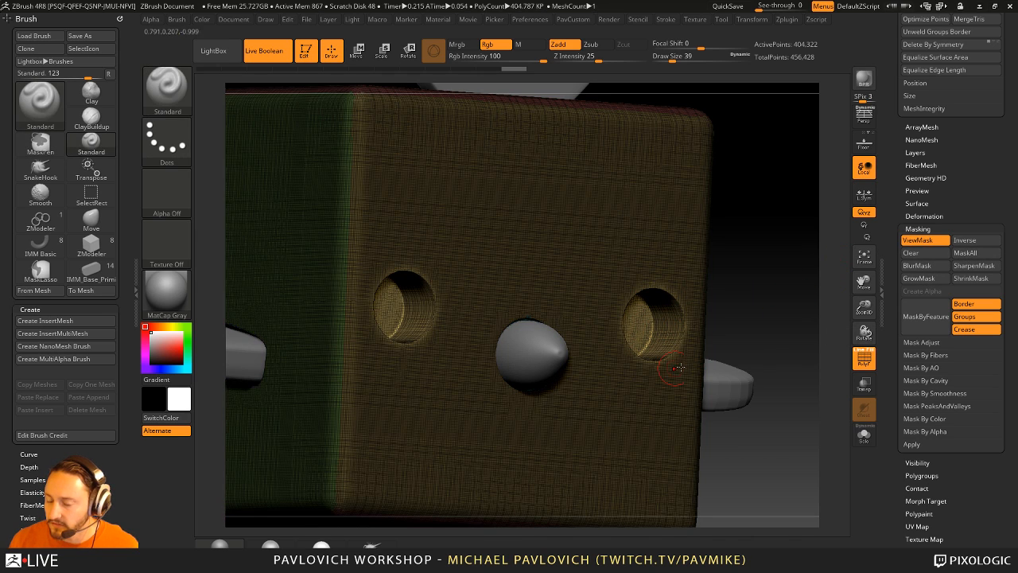
- Hide the wireframe and the mask display, and soften the unmasked eye sockets' edges in repeated passes
left_click(863, 360)
left_click(910, 253)
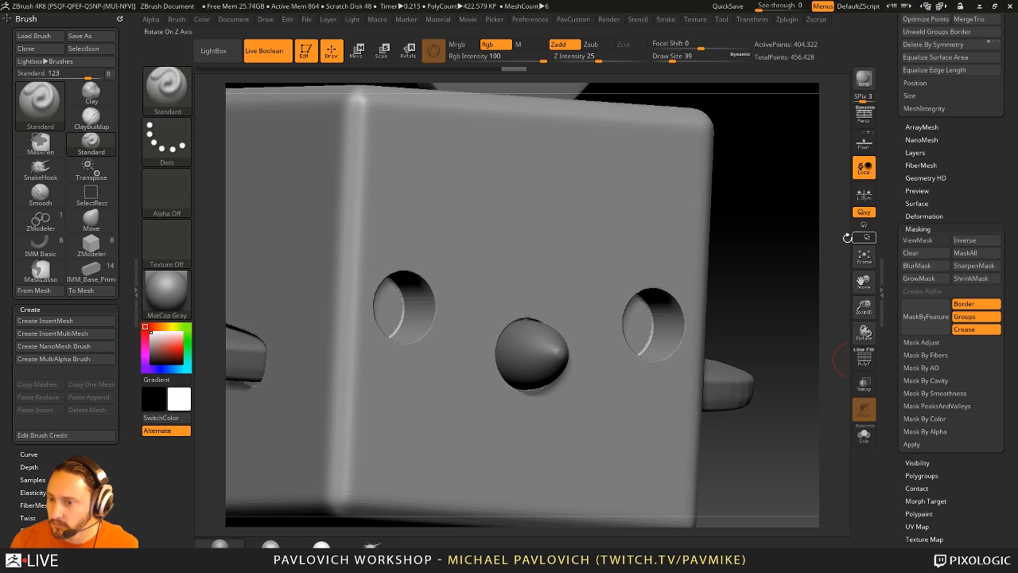
key("shift+g")
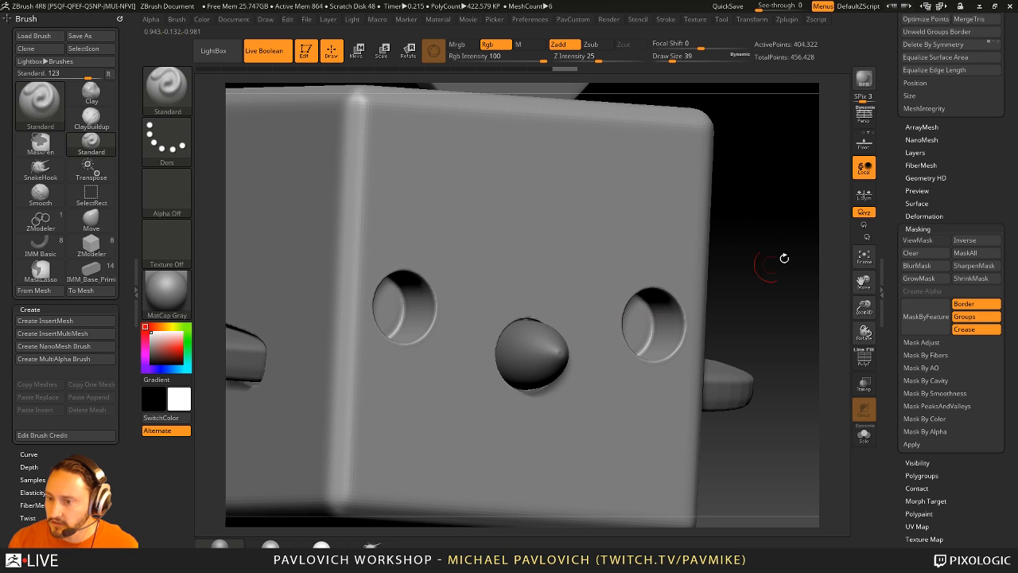
key("shift+g")
left_click_drag(768, 235, 797, 248)
key("shift+g")
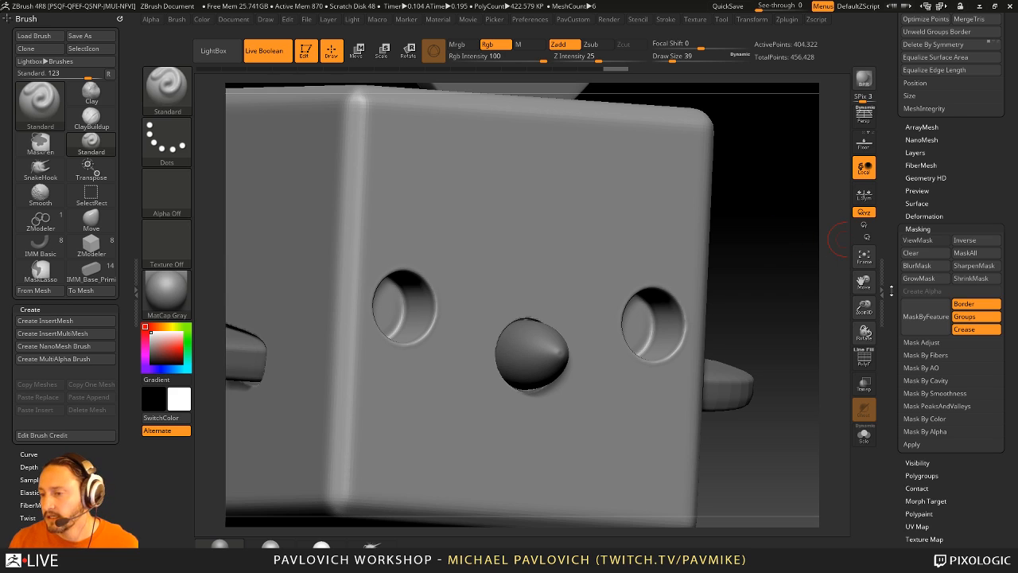
- Display the wireframe and mask again on the body and invert the mask between the eye sockets and the rest
left_click_drag(892, 290, 894, 213)
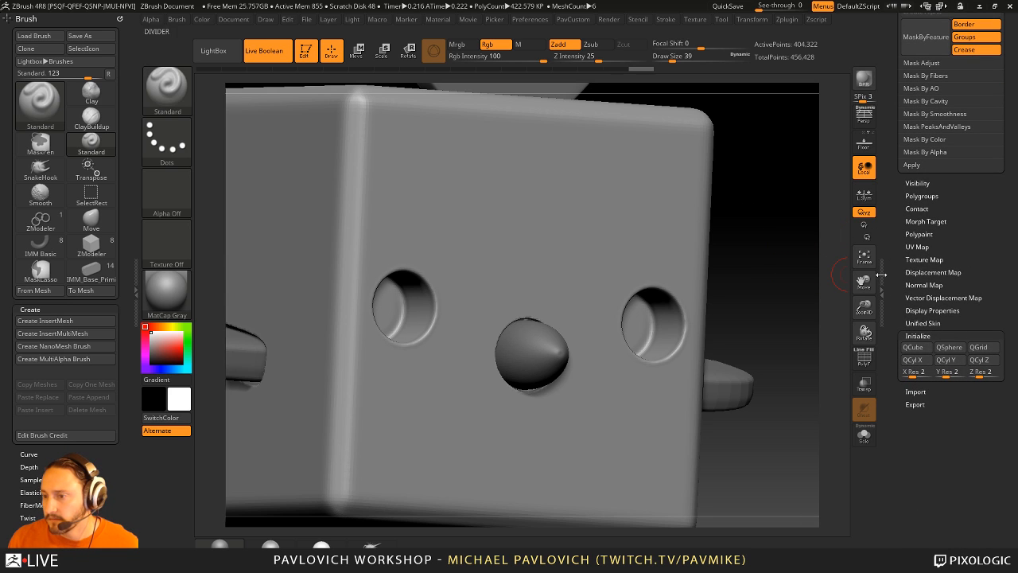
left_click_drag(896, 258, 897, 357)
left_click(865, 358)
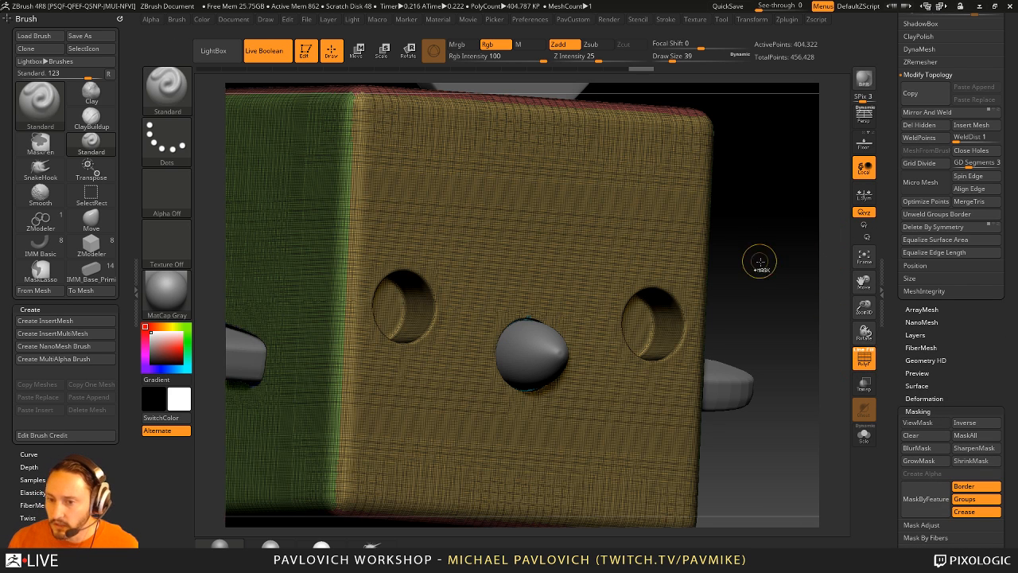
key("ctrl+h")
left_click(764, 260, "ctrl")
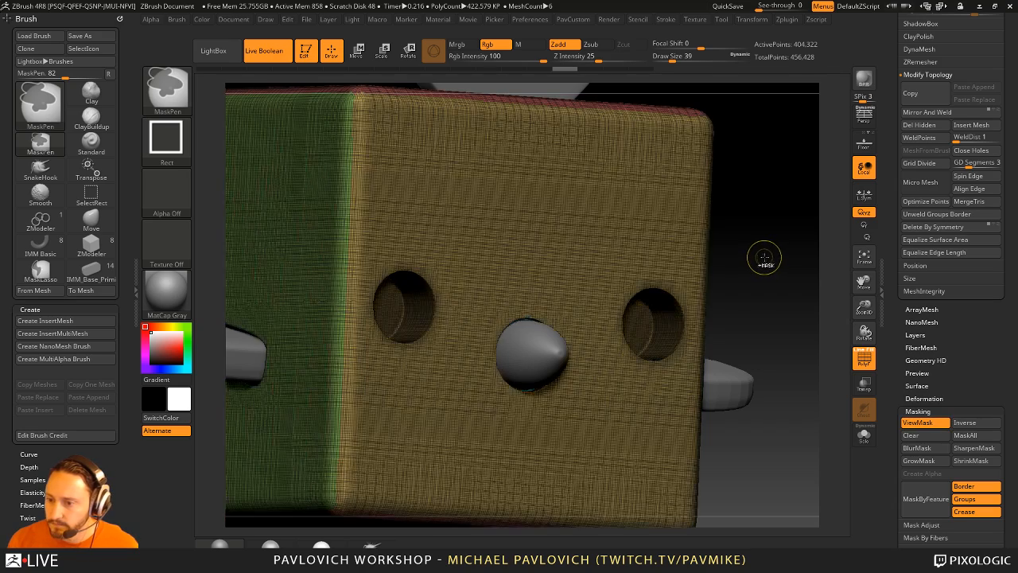
left_click(793, 240, "ctrl")
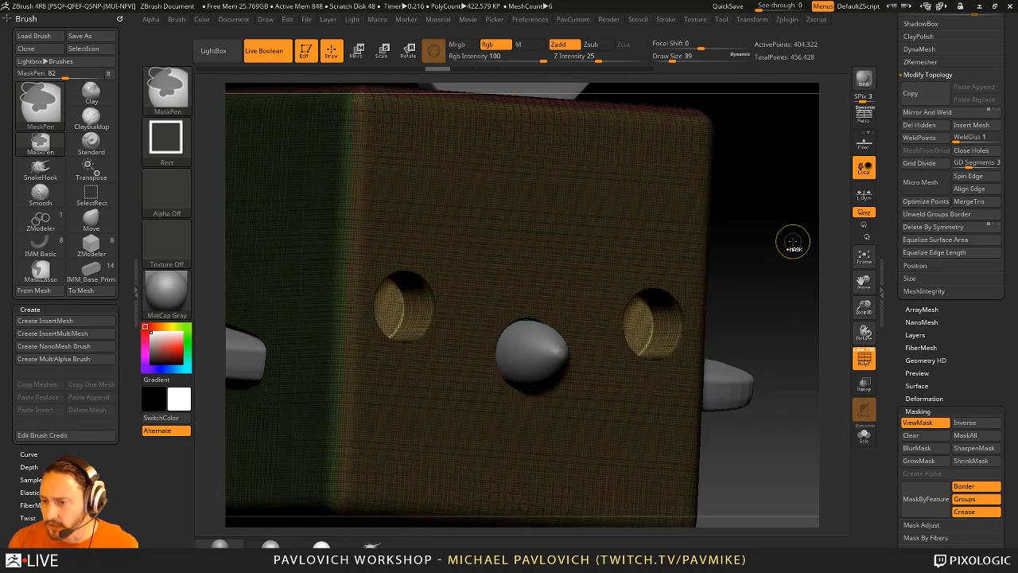
left_click(790, 241, "ctrl")
- Undo the masking, edge softening and DynaMesh remeshing on the cube body
key("ctrl+z")
key("ctrl+z")
key("ctrl+z")
key("ctrl+z")
key("ctrl+z")
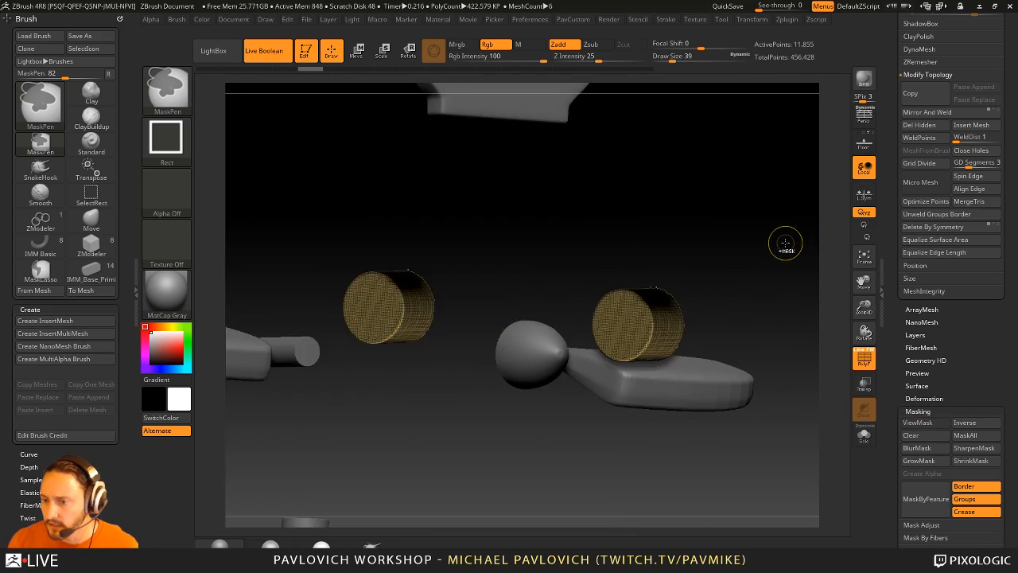
left_click_drag(779, 244, 777, 262)
key("ctrl+z")
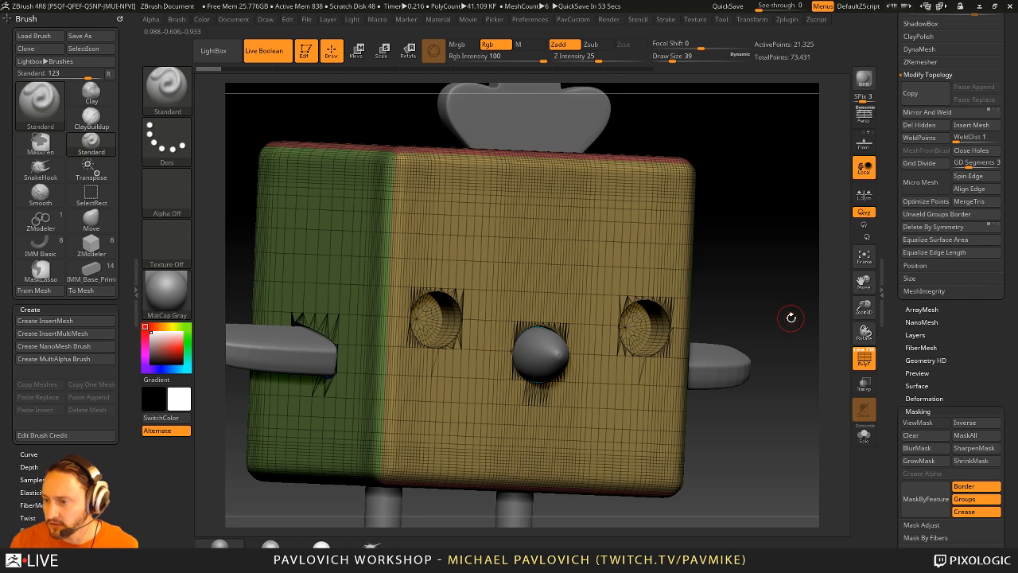
- Examine the Boolean mesh's wireframe around the eye, beak and wing sockets and view the whole chick from several angles
scroll(950, 318, "up", 5)
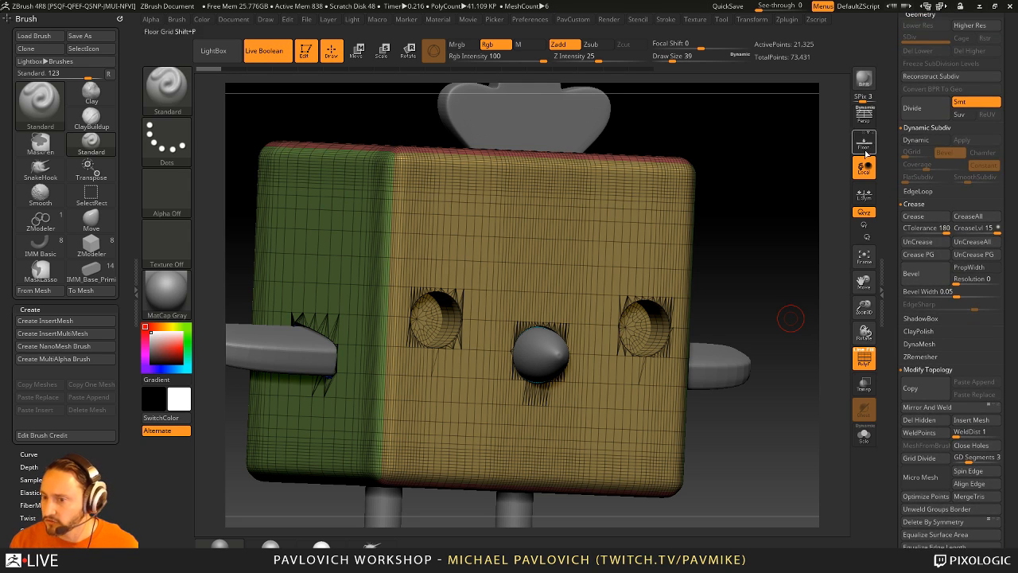
left_click_drag(751, 255, 778, 261, "alt")
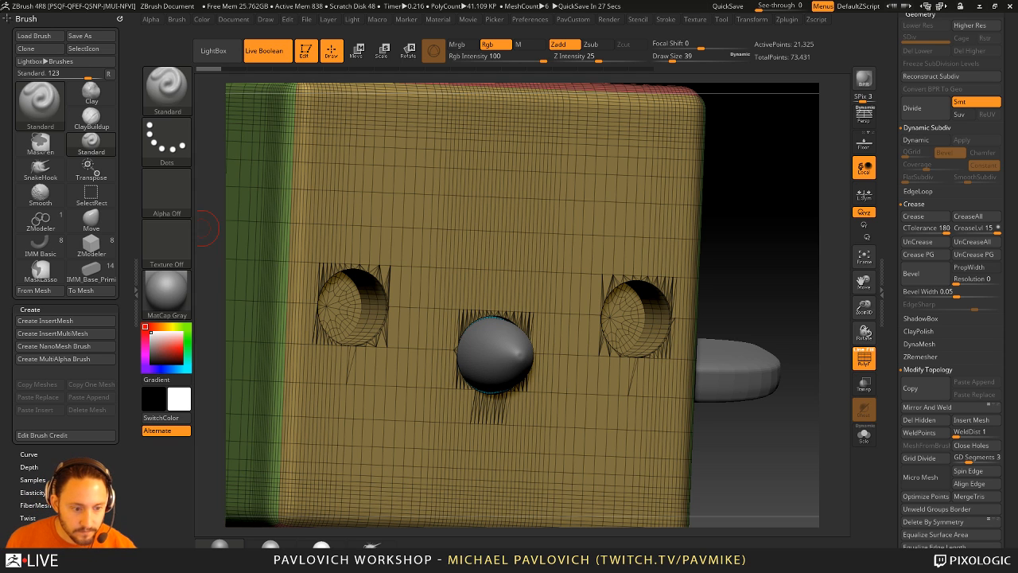
mouse_move(817, 186)
left_mouse_down()
mouse_move(763, 163)
mouse_move(761, 218)
left_mouse_up()
key("s")
left_click_drag(899, 185, 901, 436)
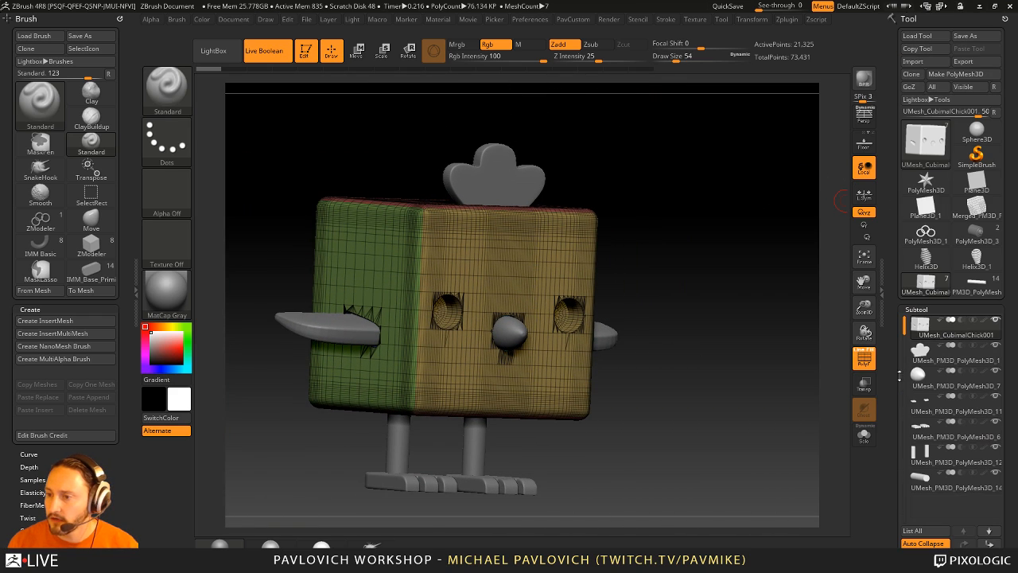
left_click_drag(755, 354, 718, 350, "shift")
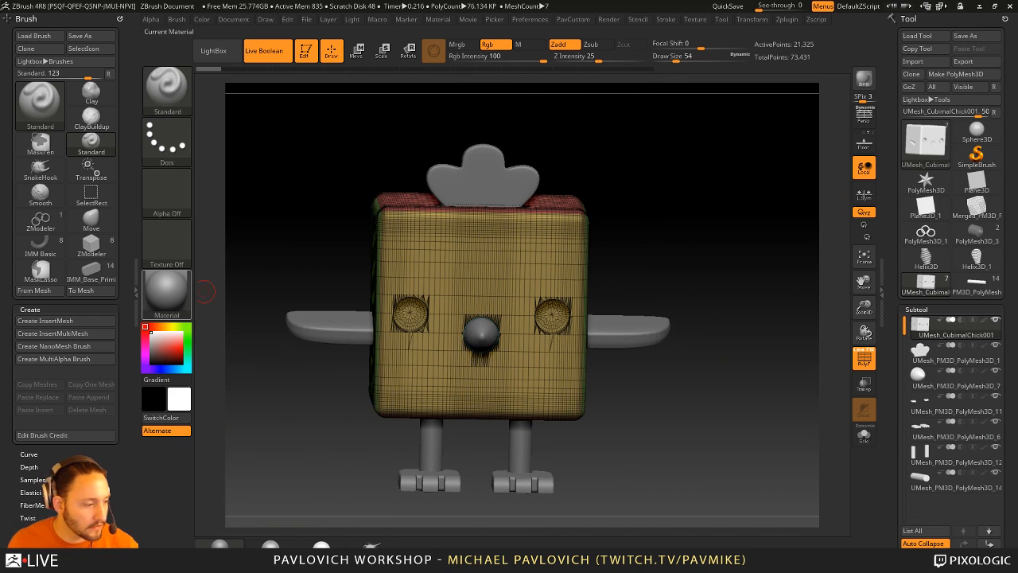
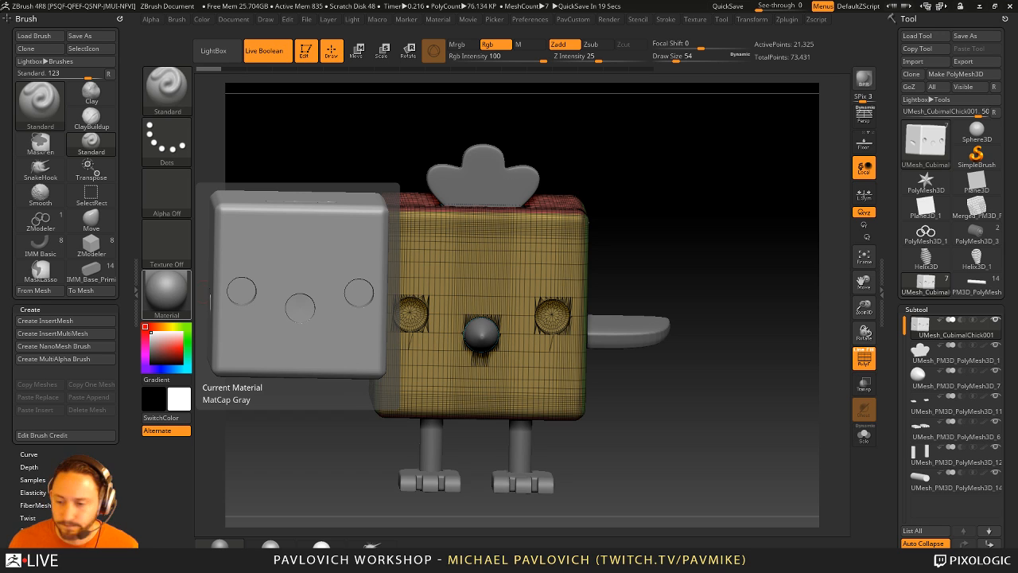
mouse_move(689, 208)
left_mouse_down()
mouse_move(764, 230)
mouse_move(756, 245)
left_mouse_up()
key("s")
mouse_move(730, 245)
left_mouse_down()
mouse_move(742, 246)
mouse_move(733, 246)
left_mouse_up()
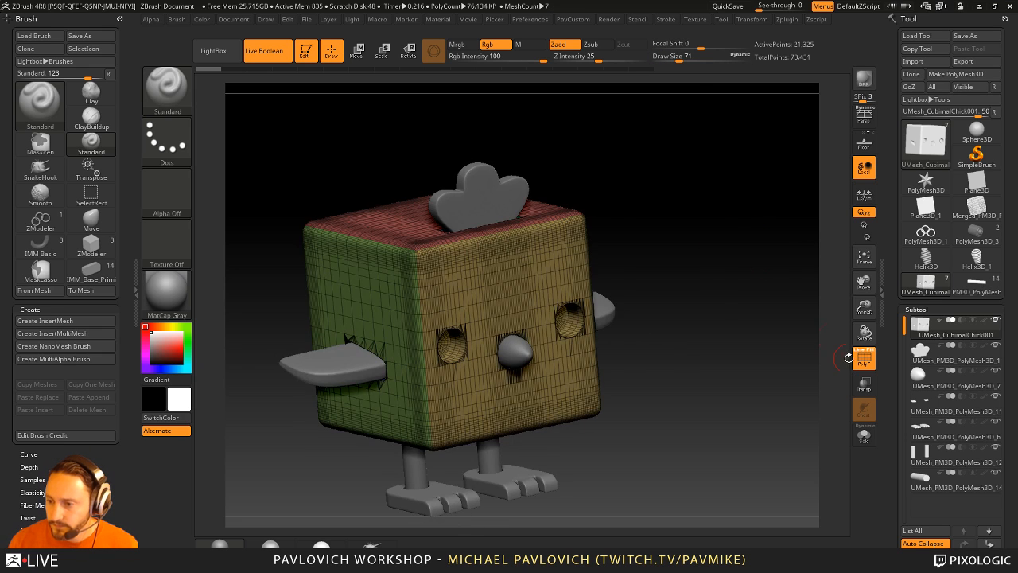
- Hide the wireframe and examine the chick's separate Boolean parts, activating the beak, wing, foot and leg subtools in turn
left_click(859, 358)
left_click_drag(738, 301, 745, 305)
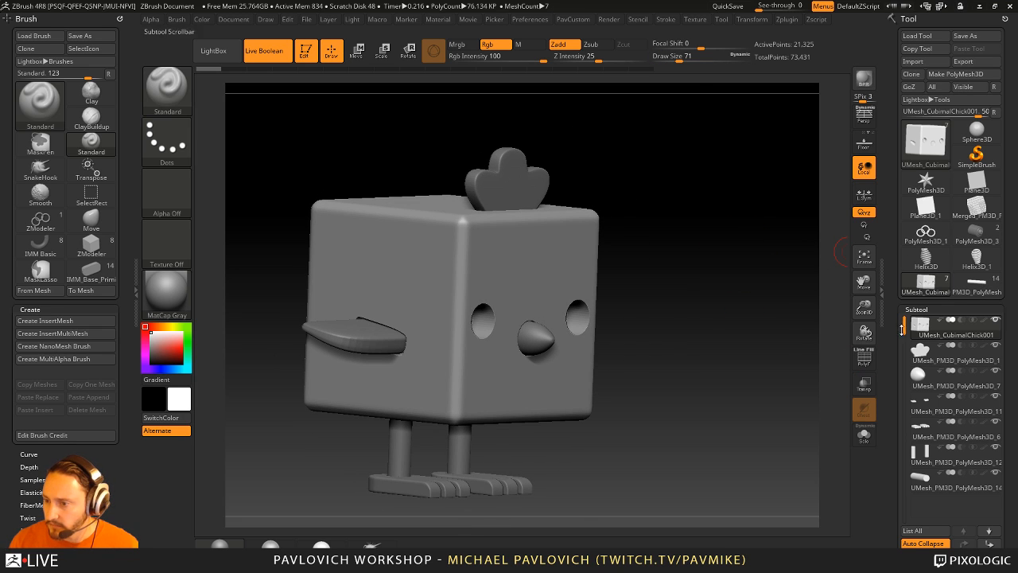
left_click_drag(901, 329, 886, 247)
left_click_drag(649, 340, 599, 371)
left_click(510, 350, "alt")
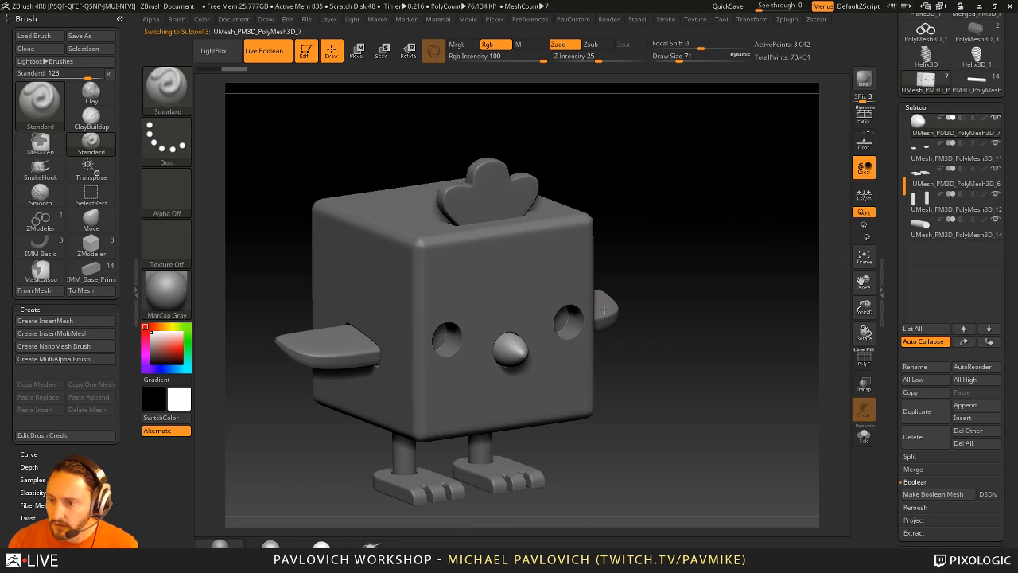
left_click(605, 310, "alt")
left_click(503, 469, "alt")
left_click(483, 446, "alt")
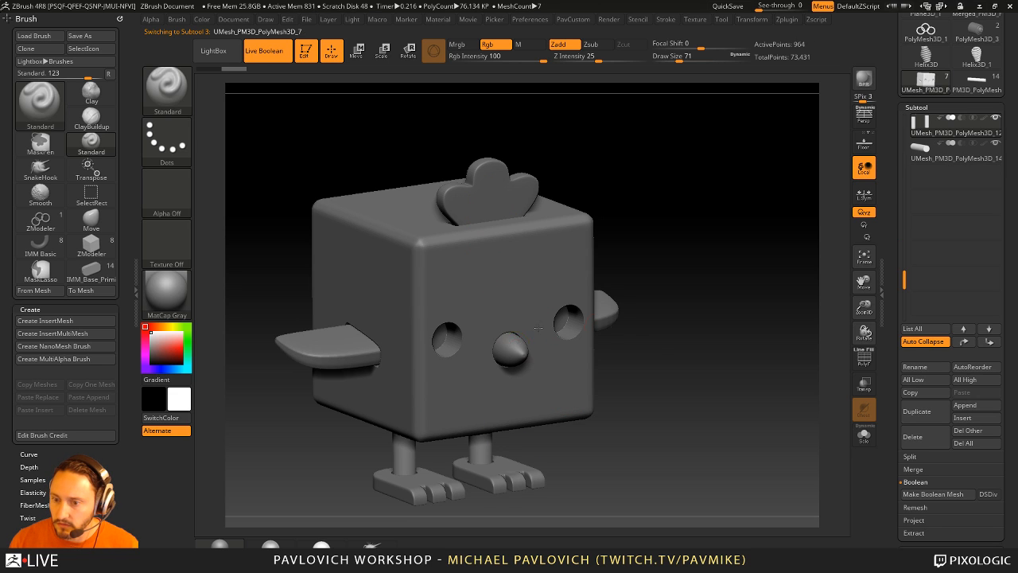
left_click(513, 346, "alt")
- Delete all subtools of the generated Boolean mesh tool and return to the original multi-part chick tool
key("s")
left_click(655, 332)
left_click_drag(665, 338, 668, 321, "alt")
left_click_drag(895, 414, 895, 378)
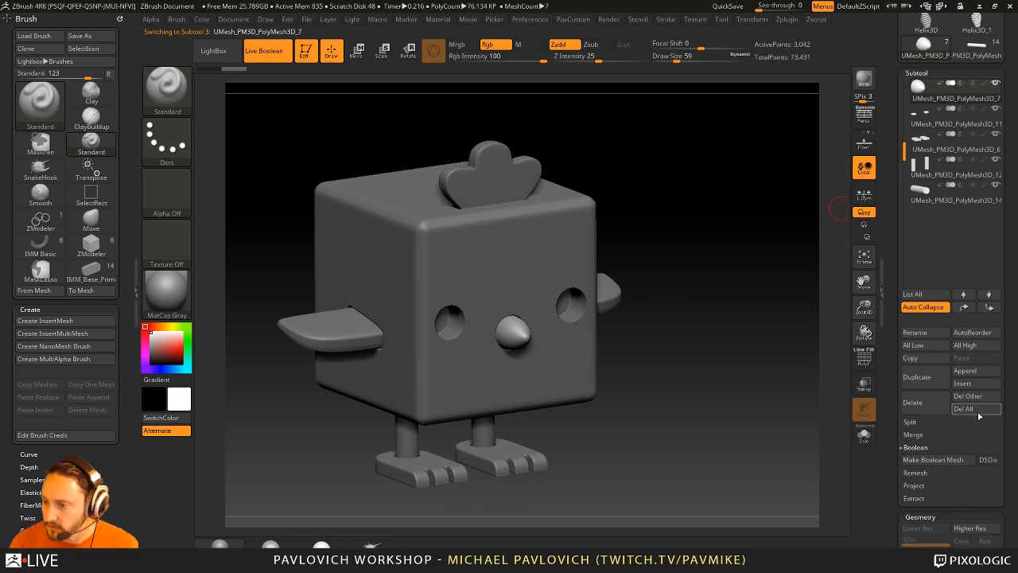
left_click(977, 411)
left_click(930, 288)
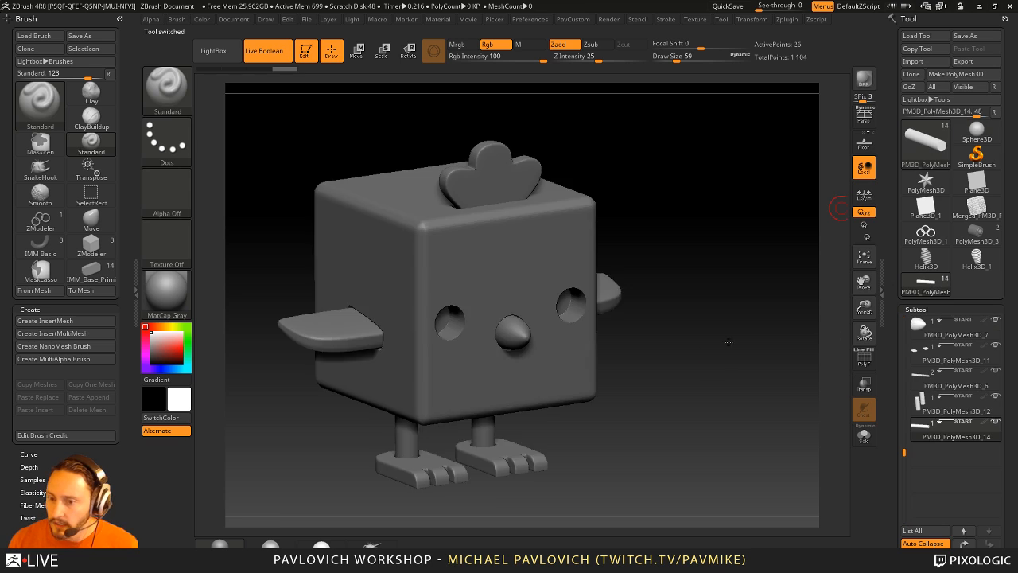
- Make the cube body active and view the original chick from the front, sides and back
left_click_drag(728, 342, 736, 316)
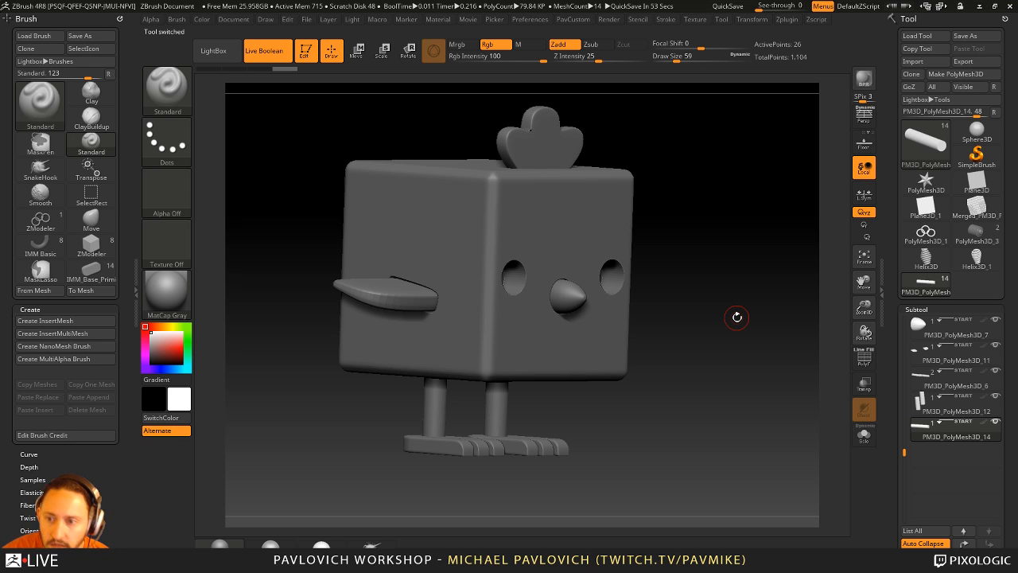
left_click_drag(663, 128, 651, 163)
key("s")
left_click(561, 201, "alt")
key("s")
left_click_drag(674, 220, 709, 226, "alt")
key("s")
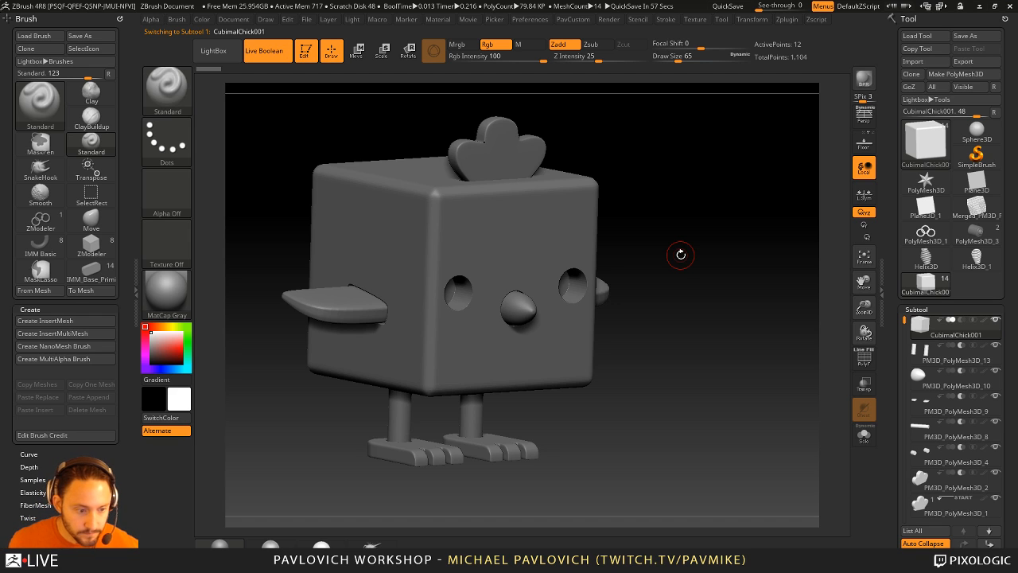
mouse_move(710, 203)
left_mouse_down("shift")
mouse_move(700, 195)
mouse_move(711, 234)
mouse_move(721, 235)
left_mouse_up("shift")
key("s")
left_click(1005, 19)
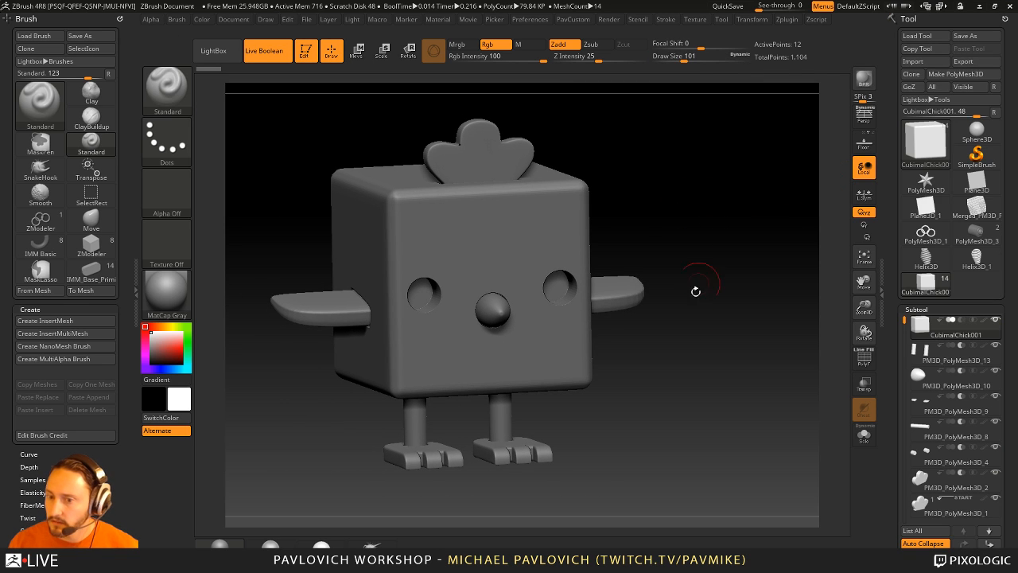
left_click_drag(695, 291, 687, 229, "alt")
mouse_move(687, 229)
left_mouse_down()
mouse_move(644, 313)
mouse_move(533, 387)
mouse_move(557, 361)
left_mouse_up()
key("s")
left_click_drag(684, 265, 756, 265)
mouse_move(755, 265)
left_mouse_down("alt")
mouse_move(706, 332)
mouse_move(752, 331)
mouse_move(749, 313)
left_mouse_up("alt")
left_click_drag(676, 320, 747, 326)
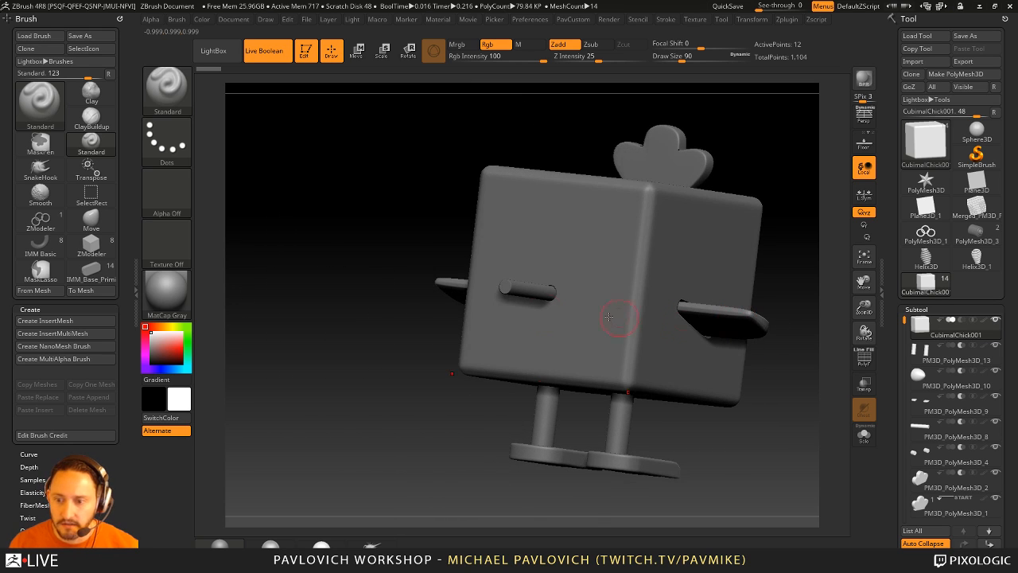
- Make the cylinder tail on the back of the cube the active subtool and view it from the side and behind
left_click(539, 304, "alt")
mouse_move(387, 400)
left_mouse_down()
mouse_move(729, 335)
mouse_move(711, 339)
mouse_move(724, 350)
mouse_move(730, 342)
mouse_move(745, 391)
left_mouse_up()
key("s")
left_click_drag(714, 317, 715, 318)
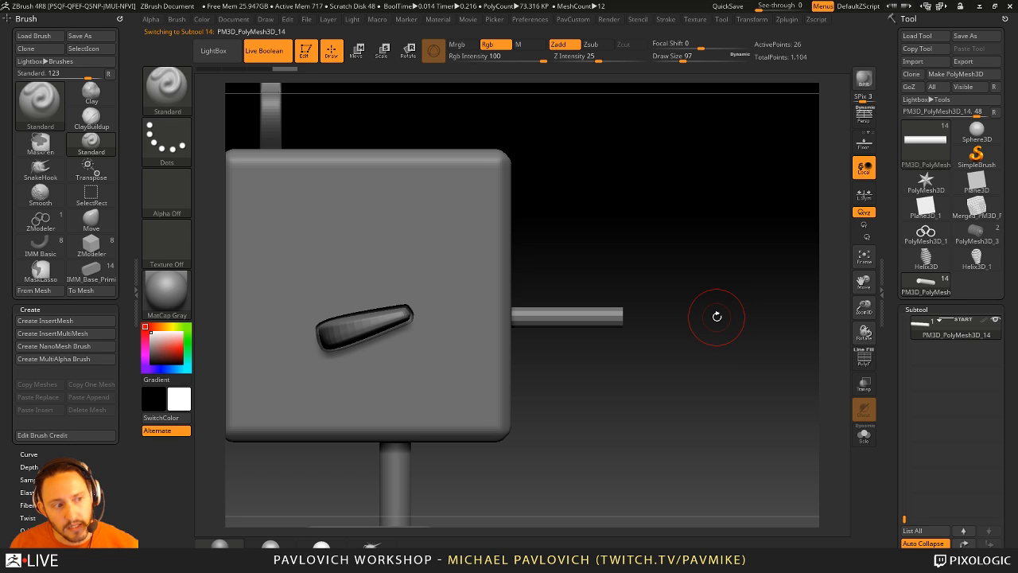
mouse_move(658, 304)
left_mouse_down("alt")
mouse_move(666, 346)
mouse_move(663, 337)
left_mouse_up("alt")
key("s")
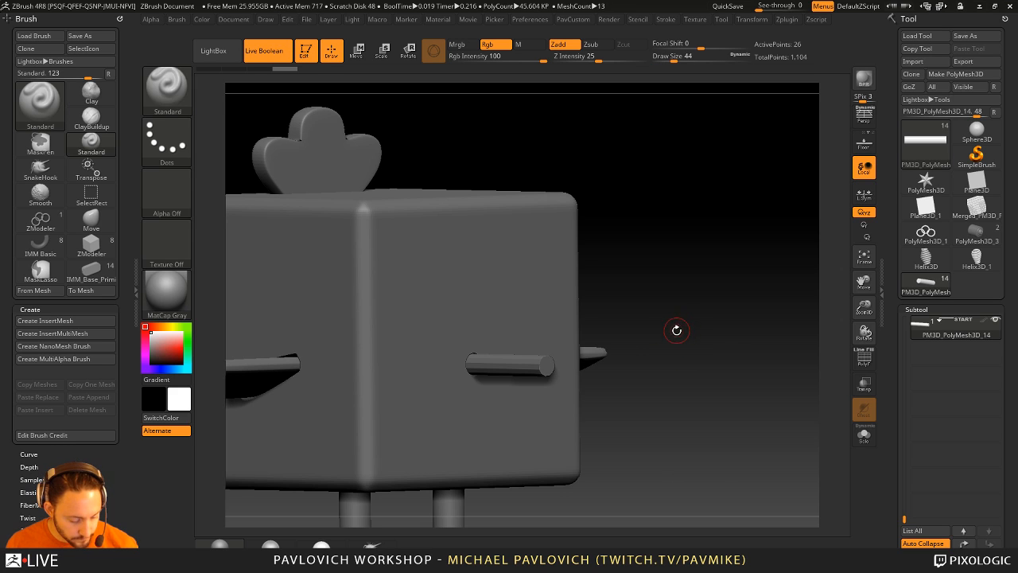
- Insert a disc-shaped MidCylinder12 mesh on the tail's end and separate it into its own subtool with Split Masked Points
key("m")
left_click(687, 358)
left_click_drag(691, 368, 648, 345, "shift")
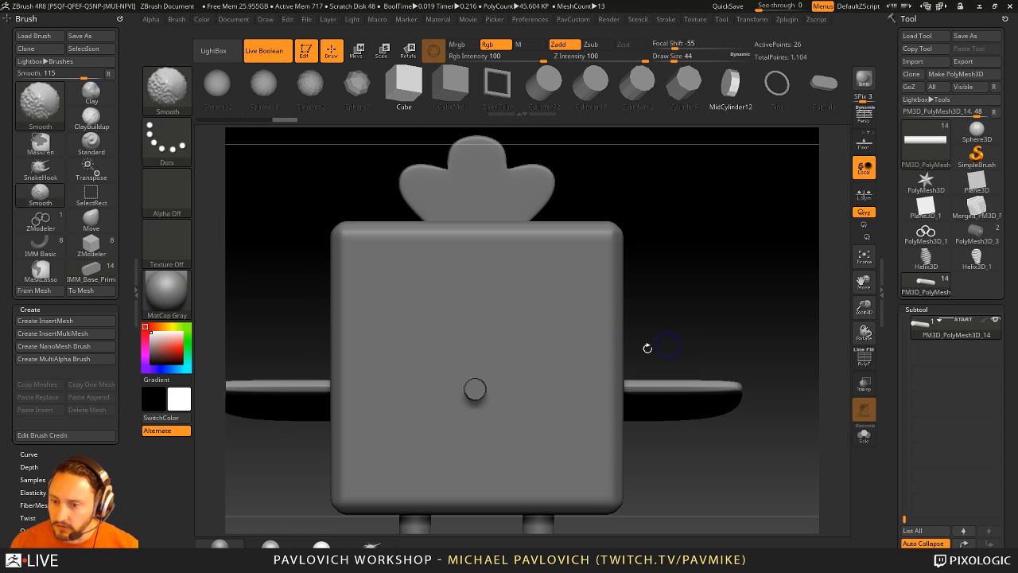
left_click_drag(475, 390, 474, 431)
left_click_drag(675, 314, 698, 320)
key("ctrl+z")
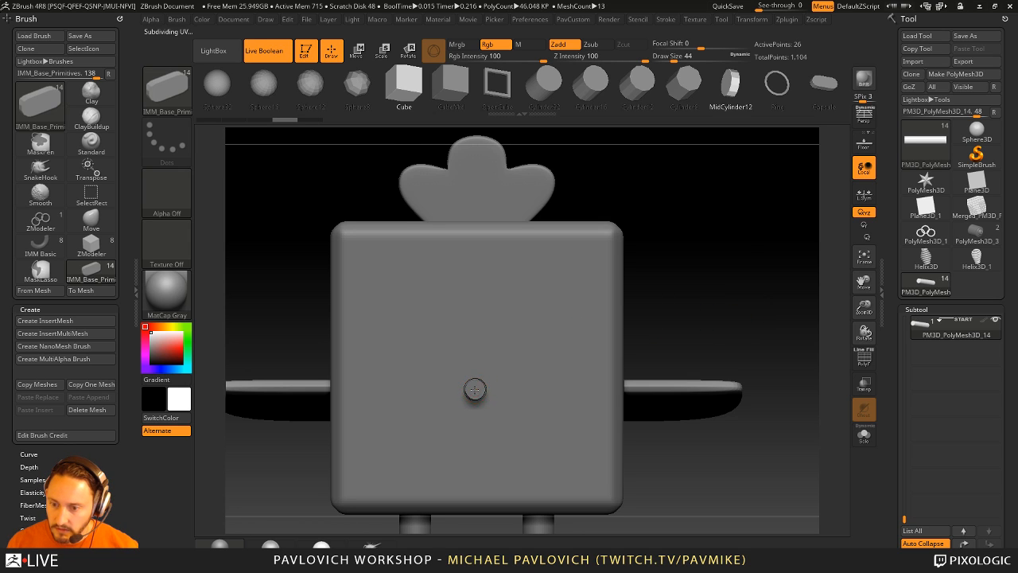
left_click_drag(474, 416, 475, 437)
left_click_drag(721, 310, 746, 334)
key("2")
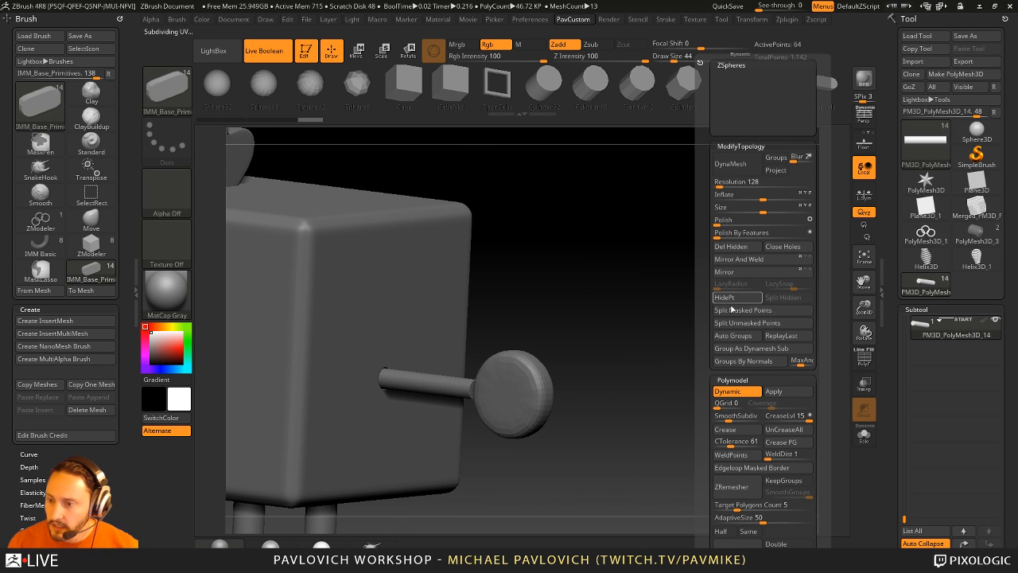
left_click(736, 309)
- Turn off Live Boolean, and place the disc below the tail in the subtool order without its Start flag
left_click(263, 50)
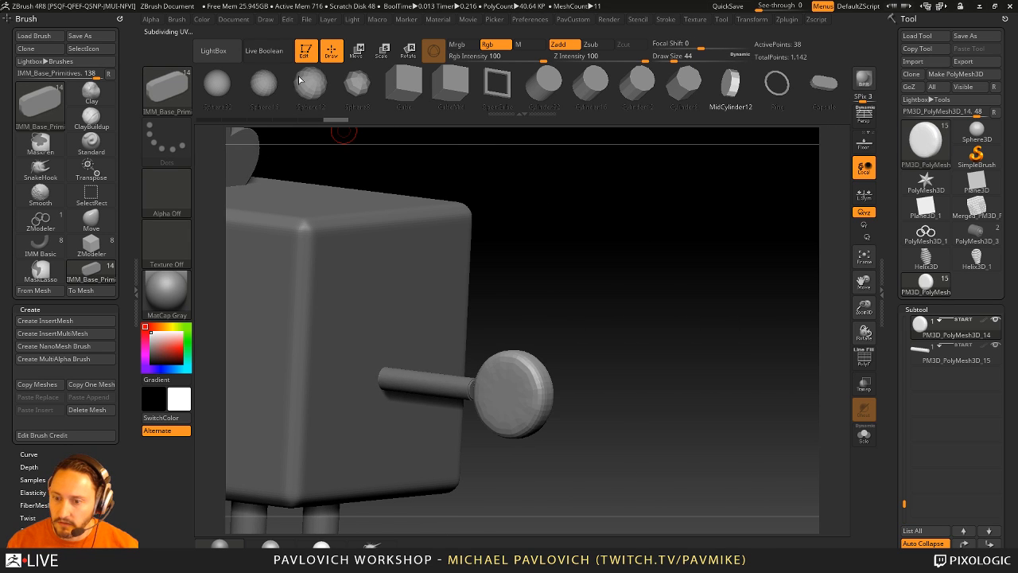
right_click_drag(620, 334, 757, 359, "shift")
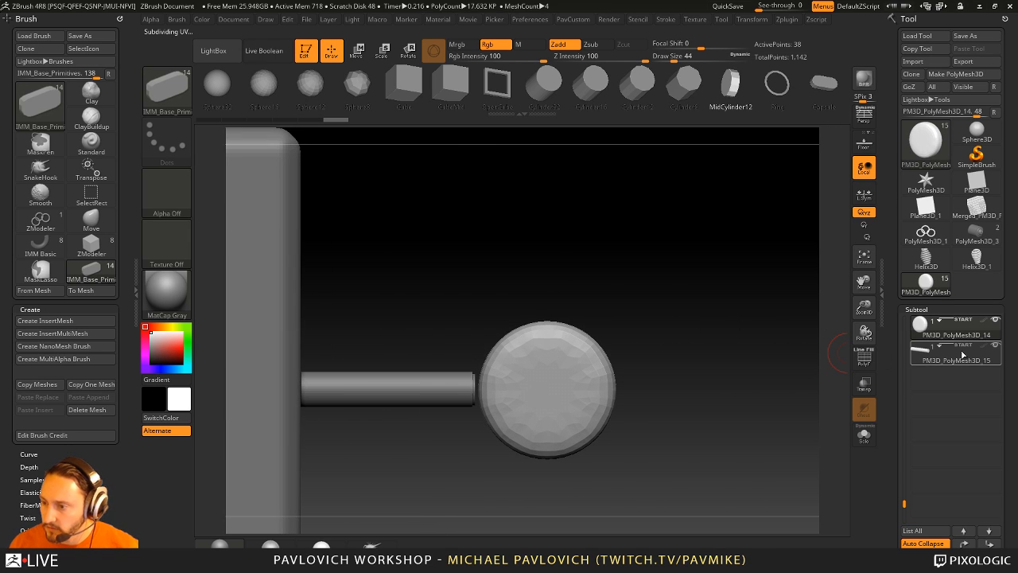
mouse_move(960, 356)
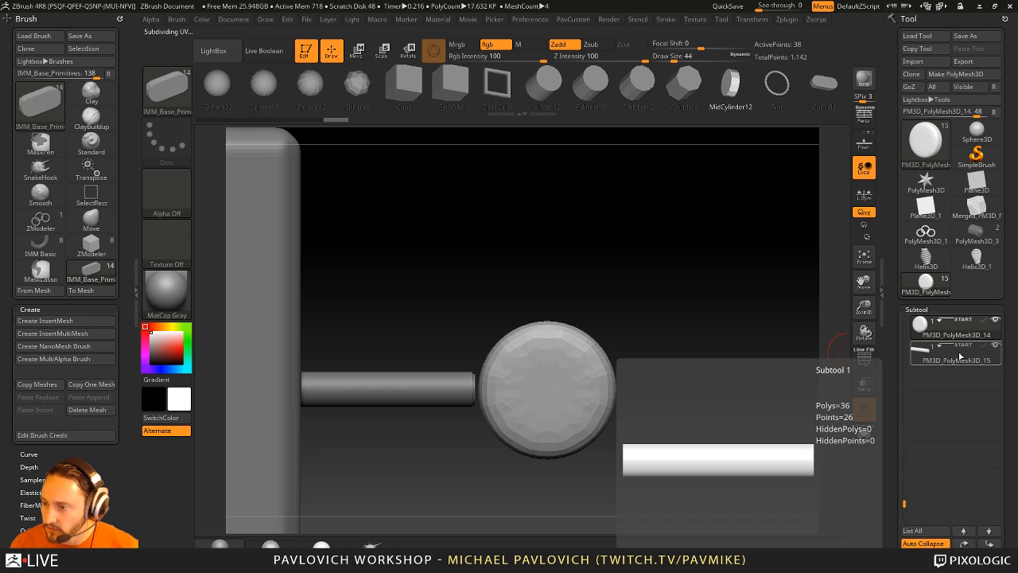
left_click(989, 543)
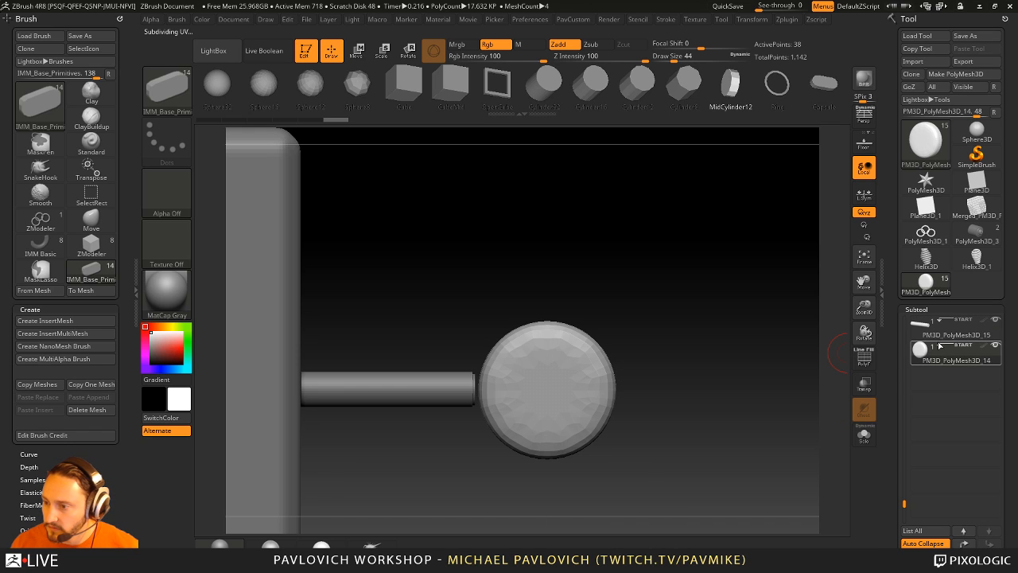
left_click(986, 339)
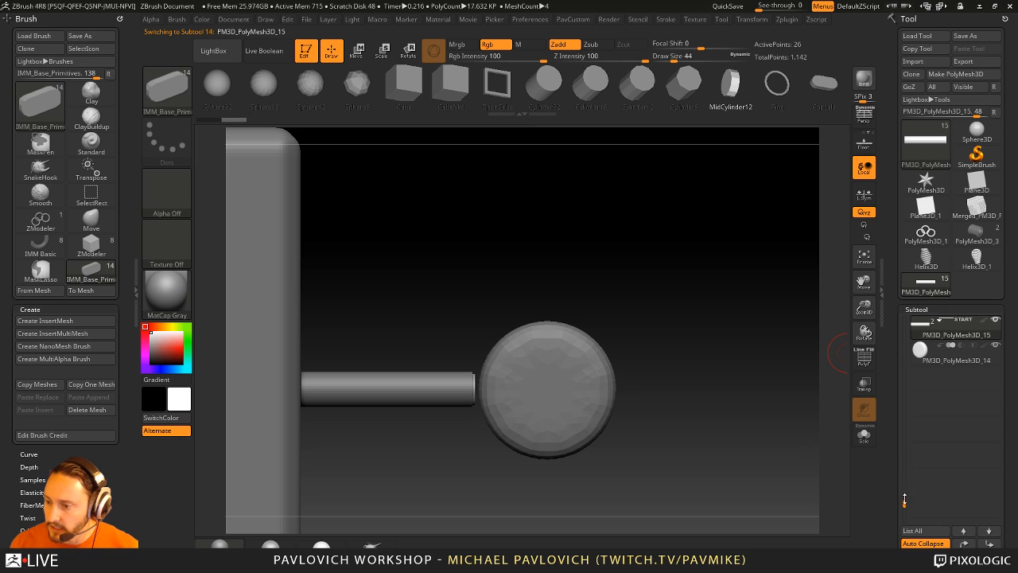
- Show only the tail and disc subtools, and make the disc active with its wireframe displayed
left_click_drag(904, 500, 927, 451)
left_click(996, 400, "shift")
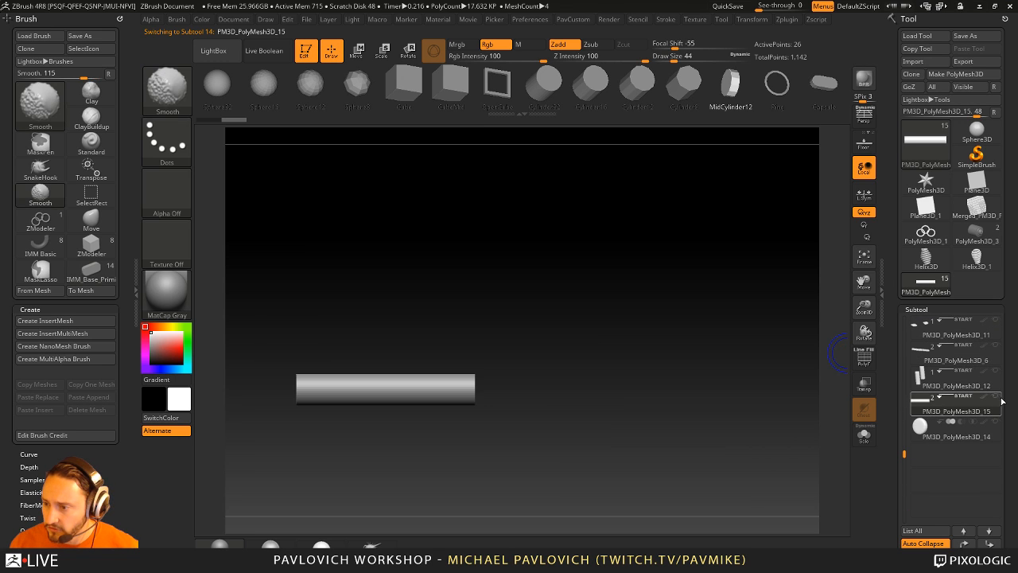
left_click(994, 423)
left_click_drag(663, 296, 704, 357)
left_click(547, 391, "alt")
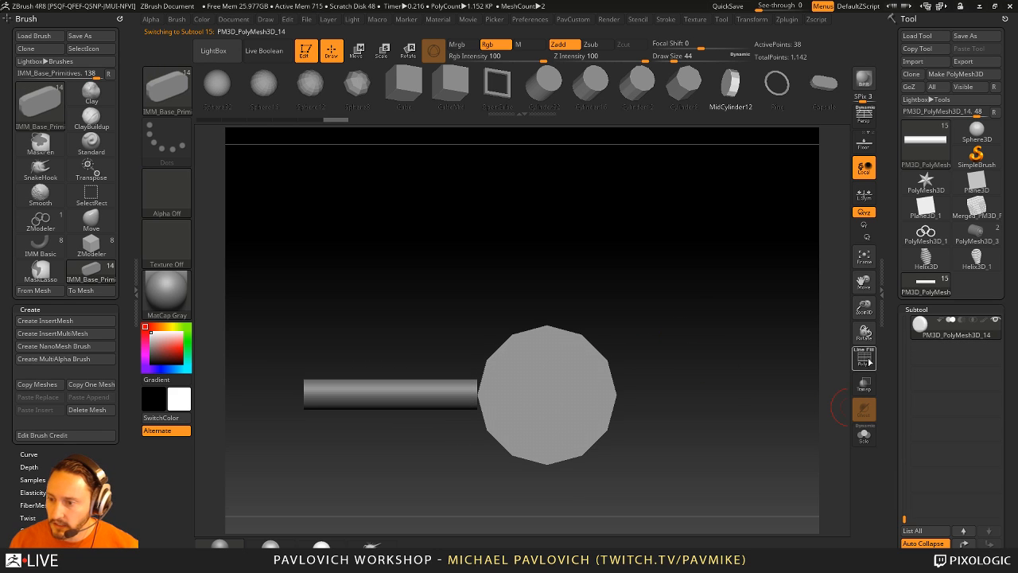
key("shift+f")
- Move the disc up above the end of the tail and scale it thinner along its axis
key("w")
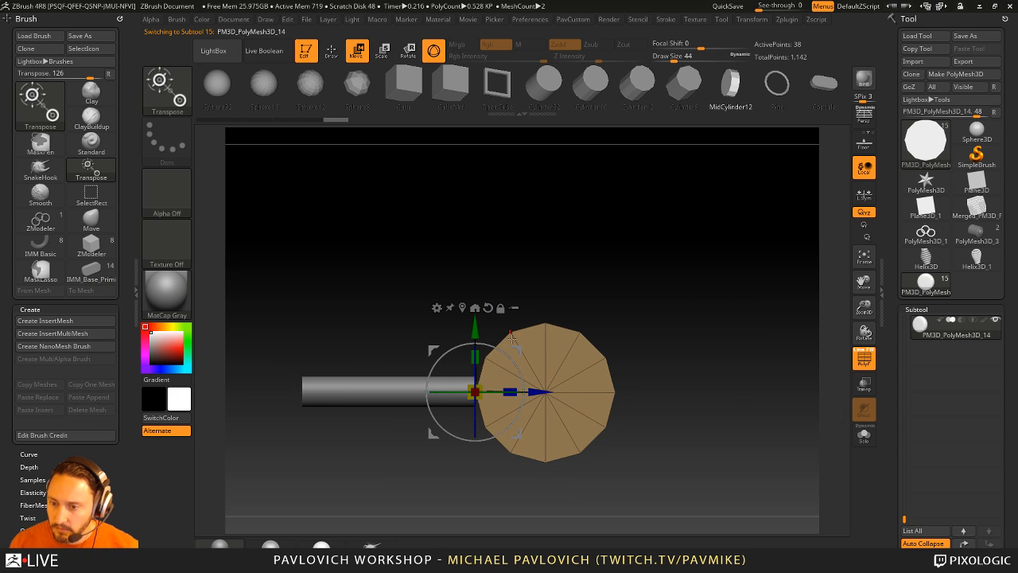
mouse_move(472, 346)
left_mouse_down()
mouse_move(498, 281)
mouse_move(486, 271)
left_mouse_up()
key("q")
mouse_move(702, 291)
left_mouse_down()
mouse_move(654, 288)
mouse_move(722, 292)
mouse_move(661, 293)
left_mouse_up()
key("w")
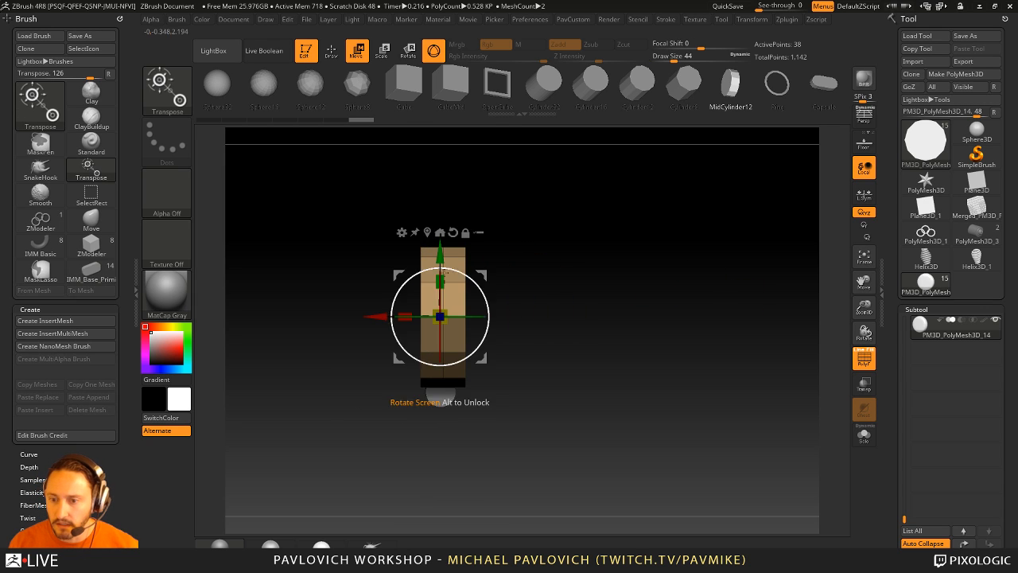
left_click_drag(404, 316, 422, 316)
key("q")
mouse_move(616, 278)
left_mouse_down()
mouse_move(692, 308)
mouse_move(686, 300)
mouse_move(681, 316)
left_mouse_up()
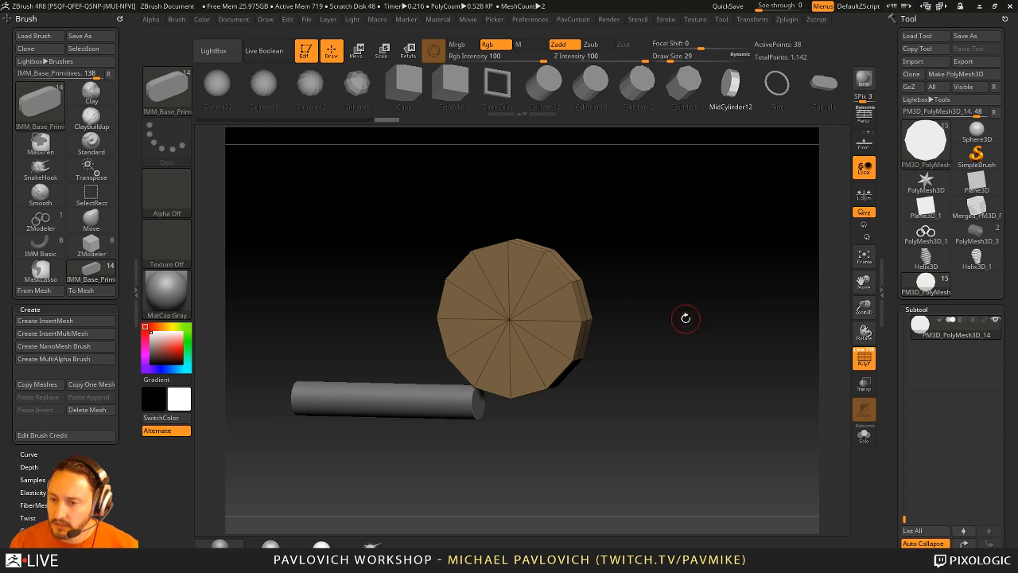
- Switch to the ZModeler brush and view the disc and tail at an angle
key("b")
key("z")
key("m")
left_click_drag(668, 278, 647, 283, "alt")
left_click_drag(720, 295, 660, 306, "alt")
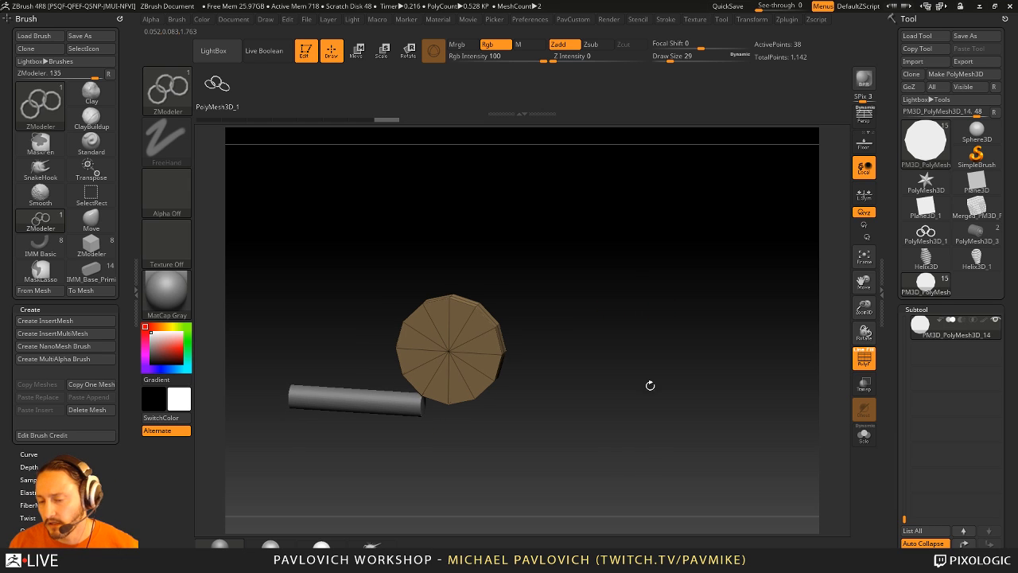
left_click_drag(650, 385, 659, 316)
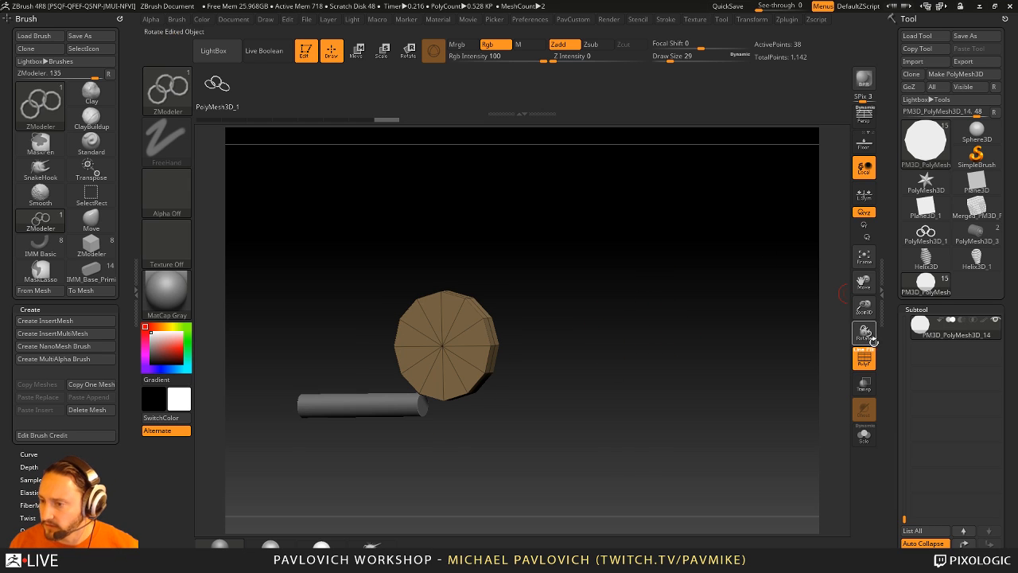
- Insert a Plane3D subtool below the disc and bring the whole plane into view
left_click_drag(893, 360, 894, 207)
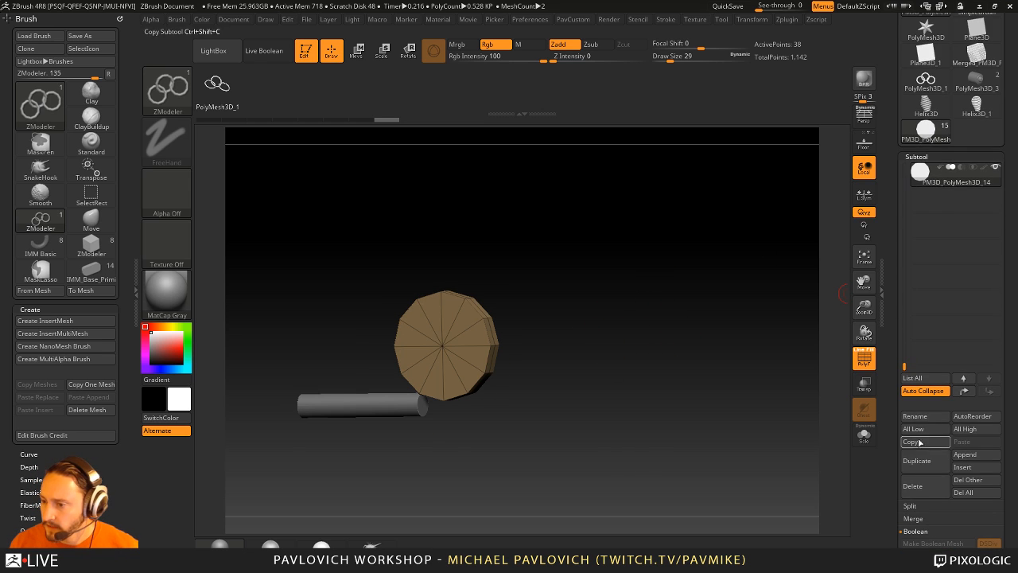
left_click(961, 467)
left_click(813, 326)
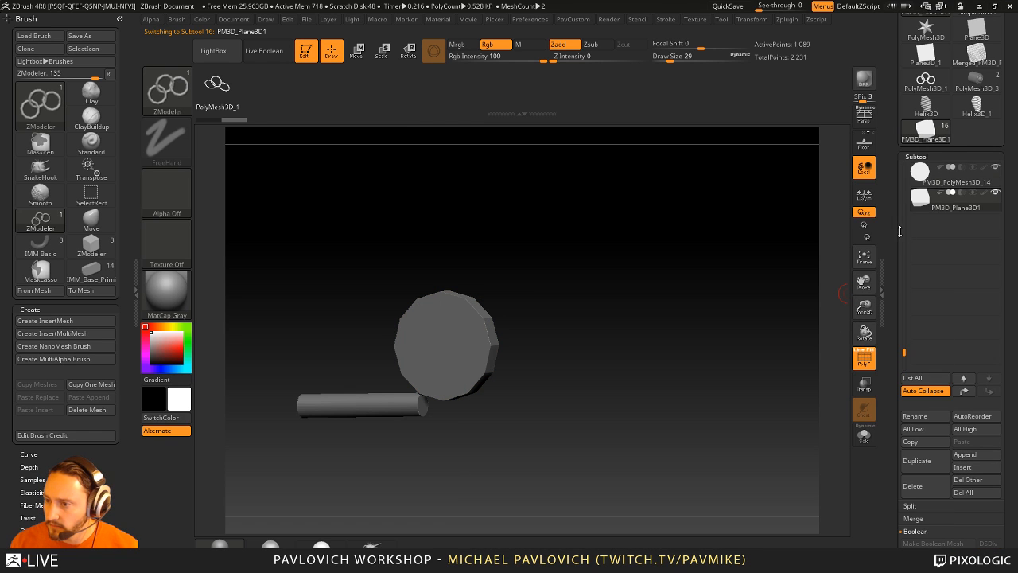
left_click_drag(899, 230, 895, 330)
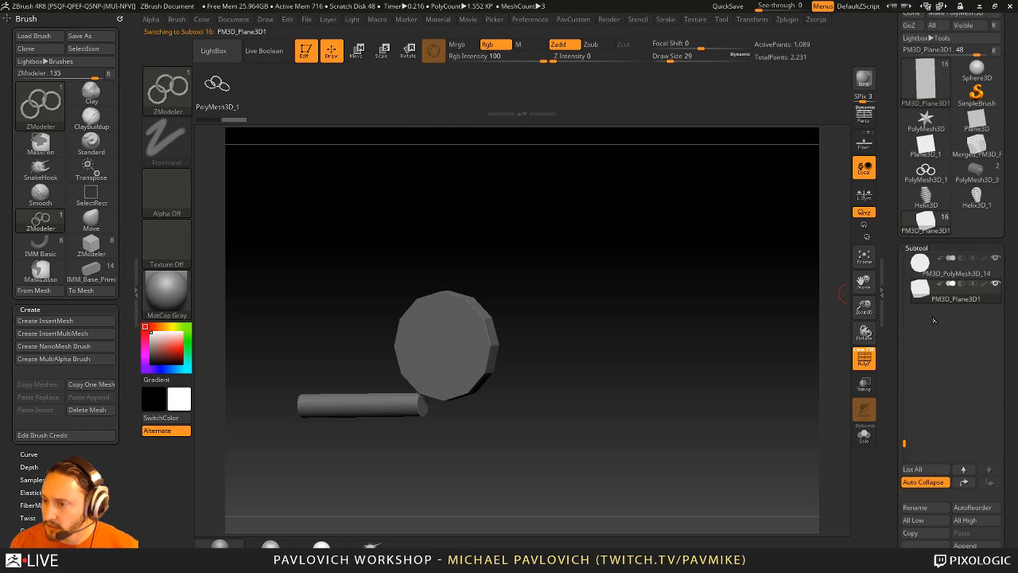
left_click_drag(904, 442, 904, 410)
right_click_drag(783, 318, 708, 311, "ctrl")
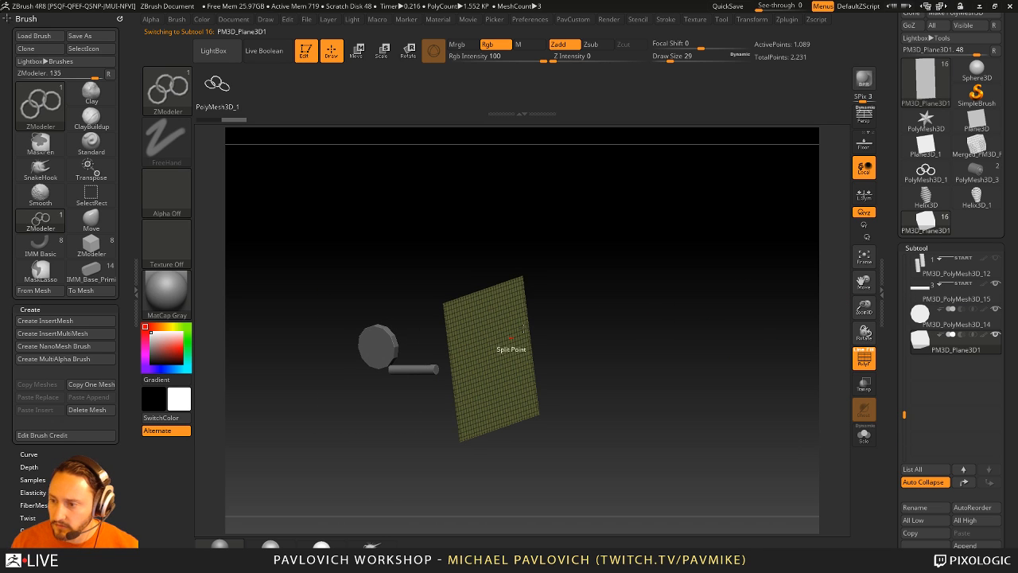
- Rotate the plane with the Rotate deformation so it lies parallel to the disc's flat face
left_click_drag(895, 394, 891, 320)
left_click(924, 478)
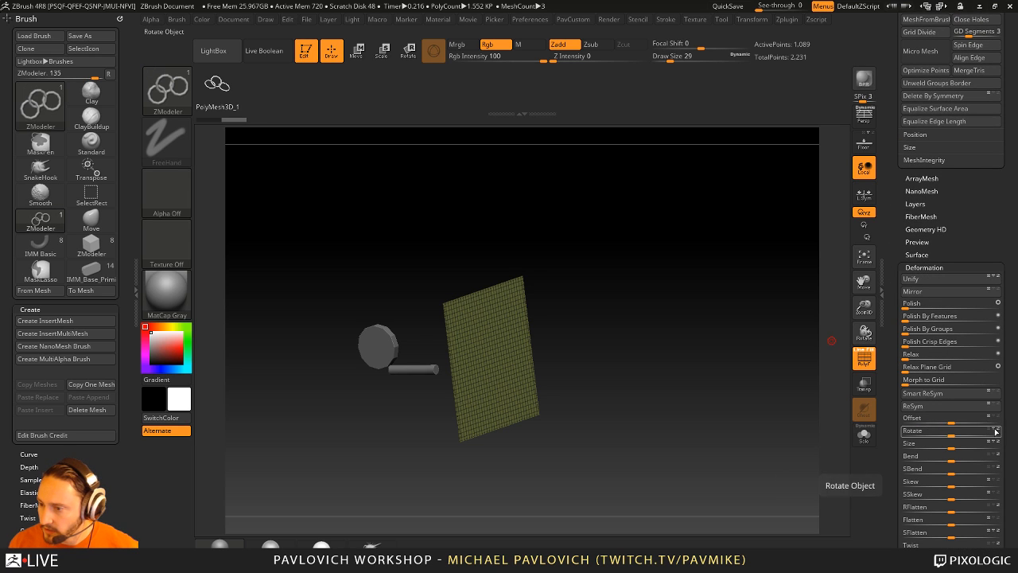
left_click_drag(996, 432, 955, 435)
left_click_drag(642, 280, 722, 264, "shift")
- Move the plane sideways and slightly down so that it spans the area of the disc and the tail
key("w")
left_click_drag(641, 360, 511, 359)
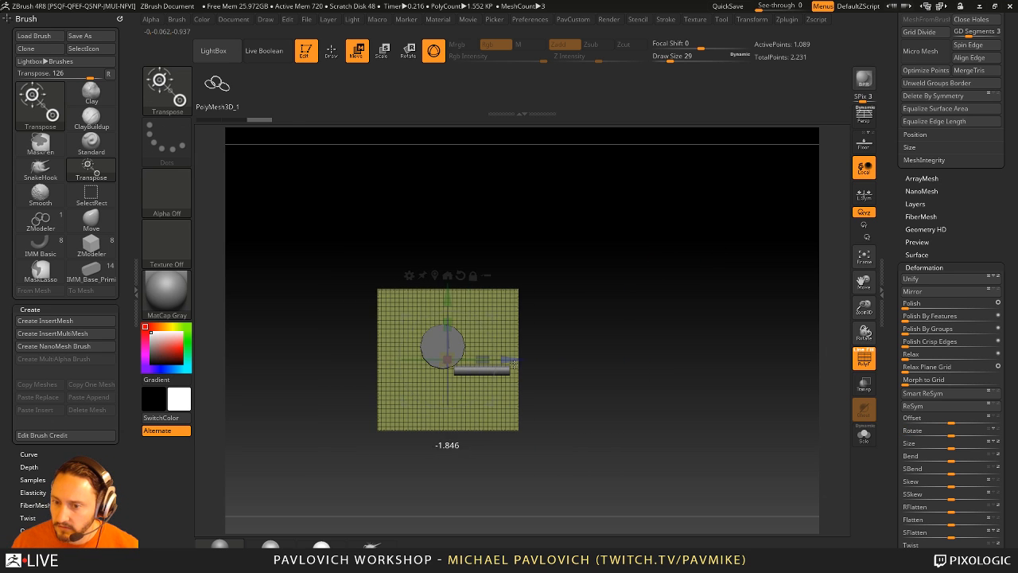
left_click_drag(448, 293, 446, 314)
key("q")
key("f")
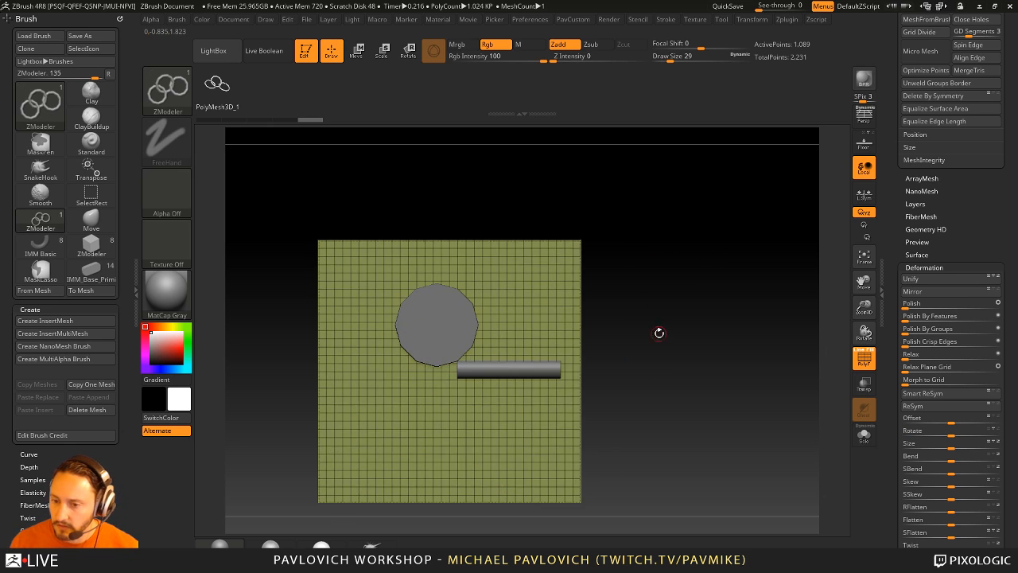
left_click_drag(891, 267, 875, 407)
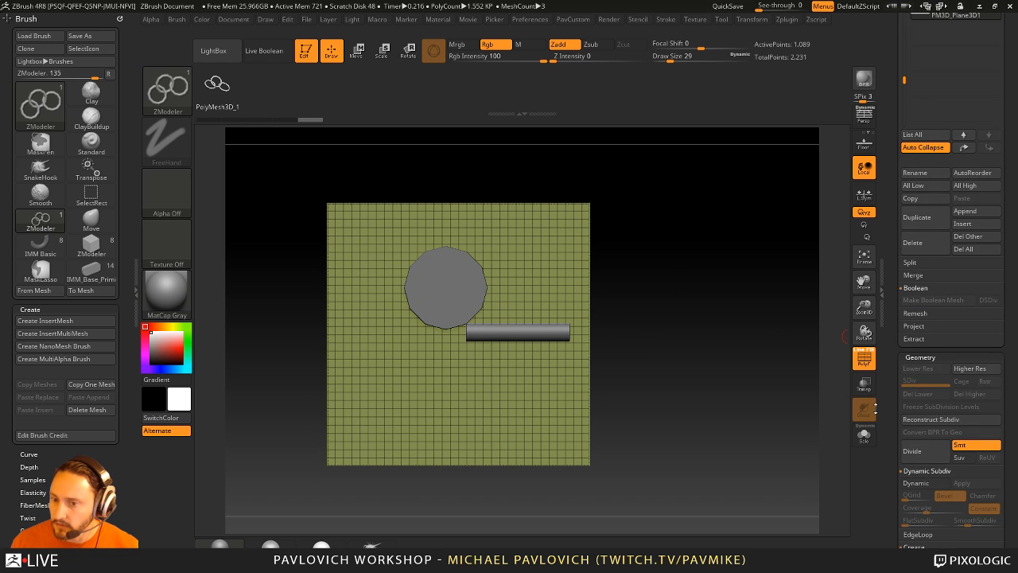
left_click_drag(890, 266, 892, 349)
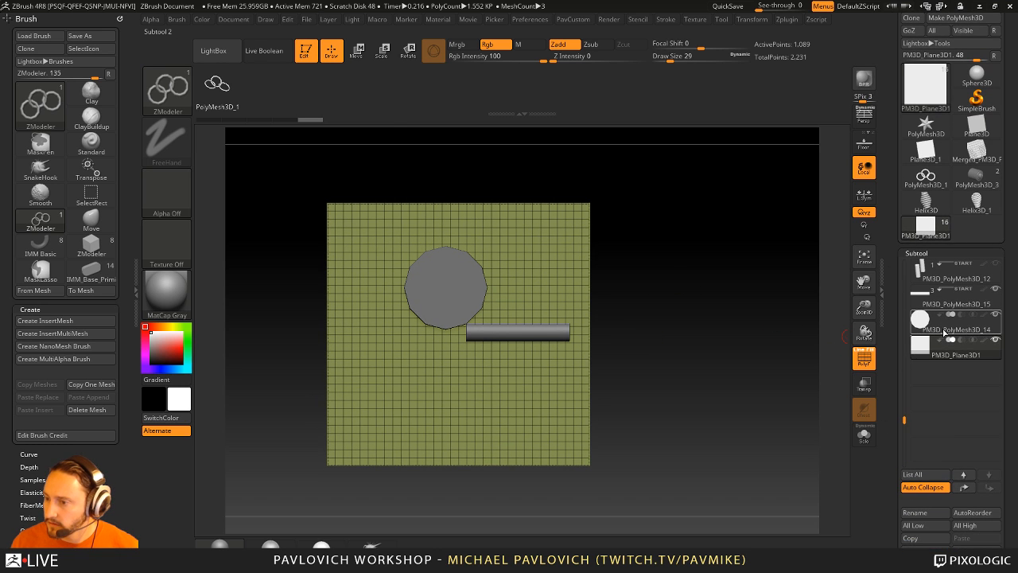
- Delete the disc subtool so that only the tail and the plane stay visible
left_click(943, 333)
left_click_drag(904, 538, 900, 498)
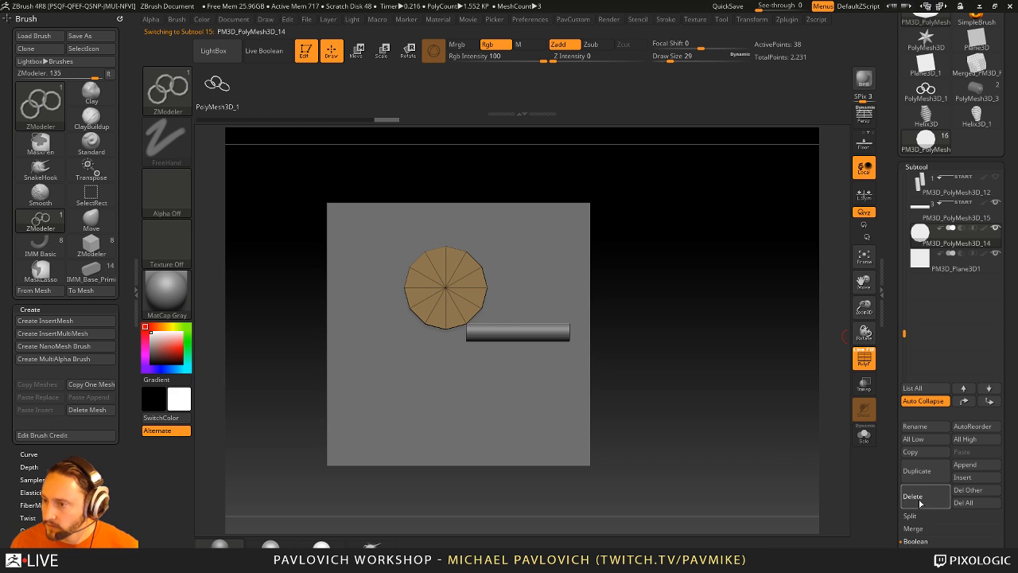
left_click(913, 496)
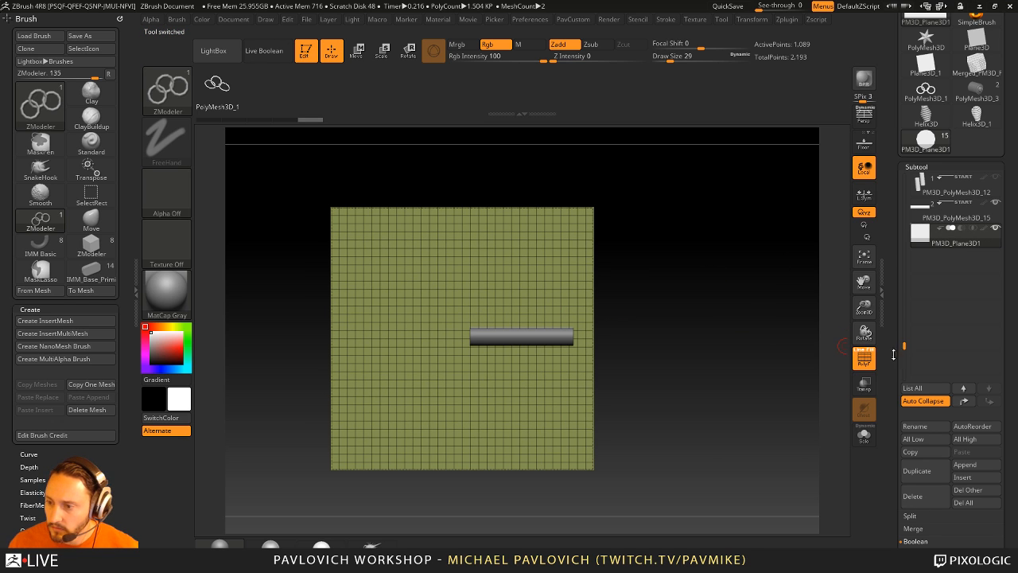
- Subdivide the plane up to subdivision level 3
left_click_drag(893, 354, 887, 241)
key("ctrl+d")
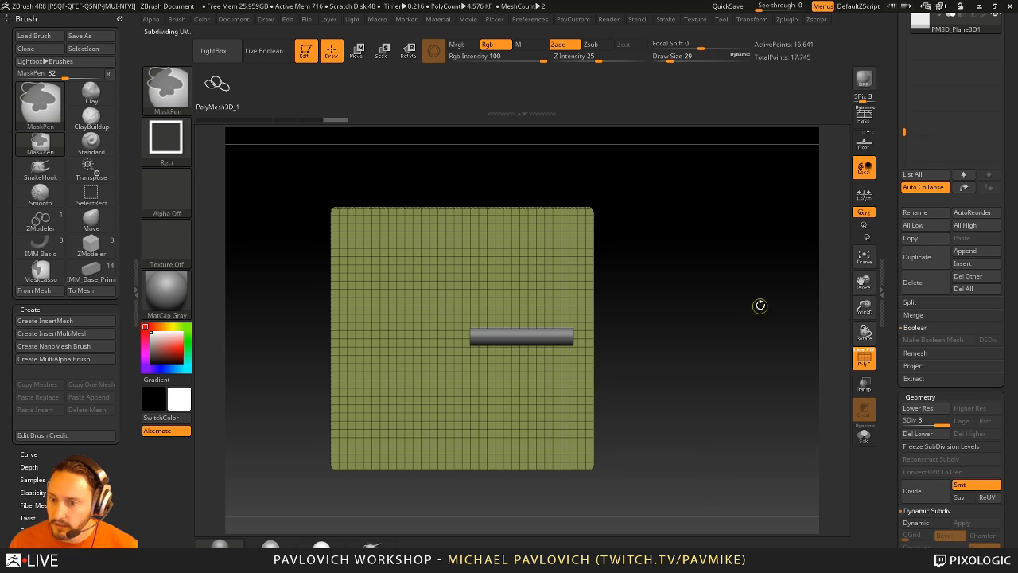
left_click_drag(756, 291, 756, 309, "alt")
- Mask two equal, slightly overlapping circles stacked vertically on the plane with the MaskPerfectCircle brush, meeting beside the tail's end
left_click(167, 89, "ctrl")
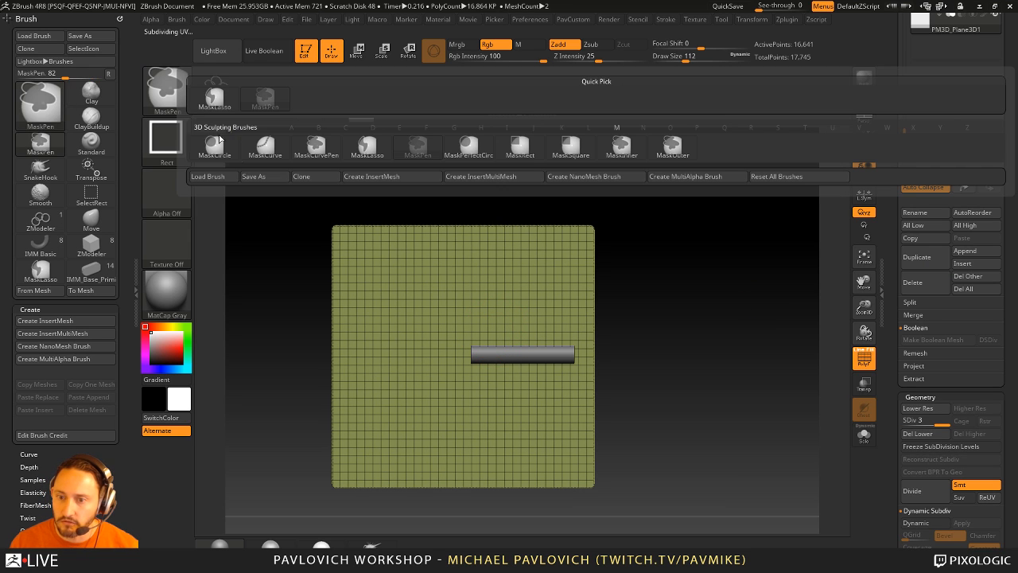
left_click(475, 158, "ctrl")
left_click_drag(457, 338, 517, 370, "ctrl")
left_click_drag(668, 319, 698, 350, "ctrl")
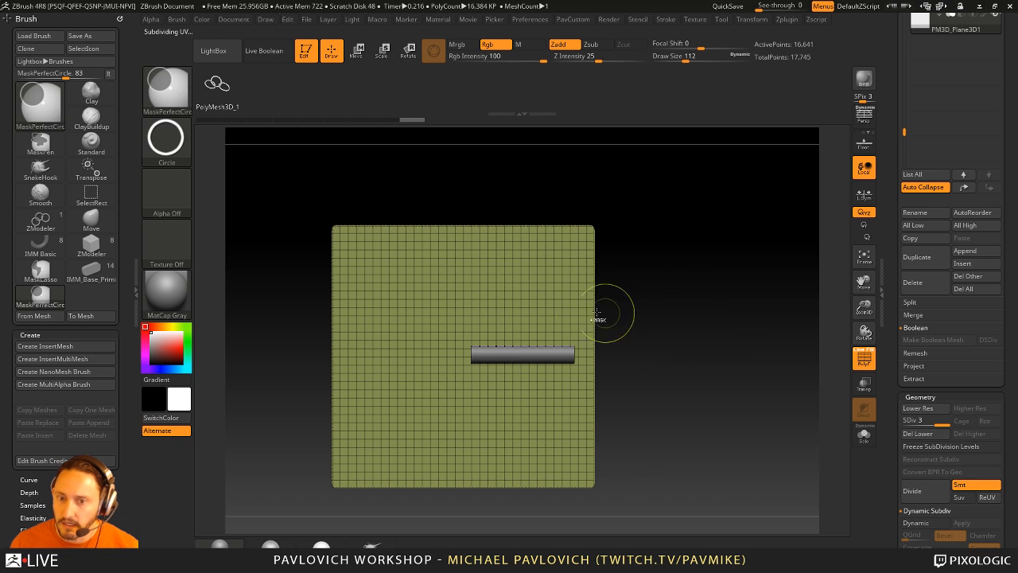
mouse_move(648, 316)
left_mouse_down("ctrl")
mouse_move(723, 389)
mouse_move(556, 406)
mouse_move(524, 390)
mouse_move(501, 356)
mouse_move(509, 360)
left_mouse_up("ctrl")
left_click_drag(663, 339, 499, 443, "ctrl")
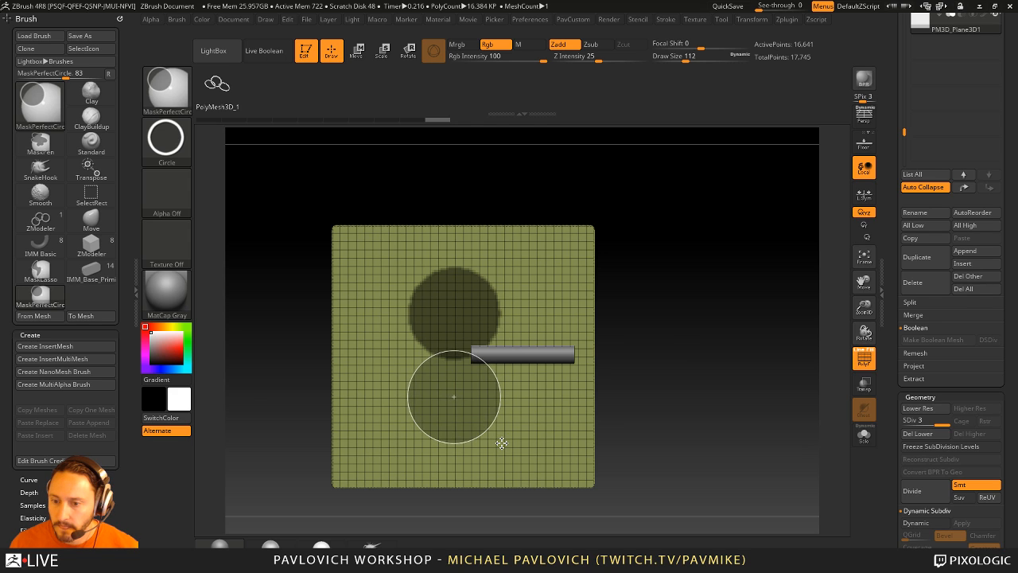
left_click_drag(501, 443, 502, 443, "ctrl")
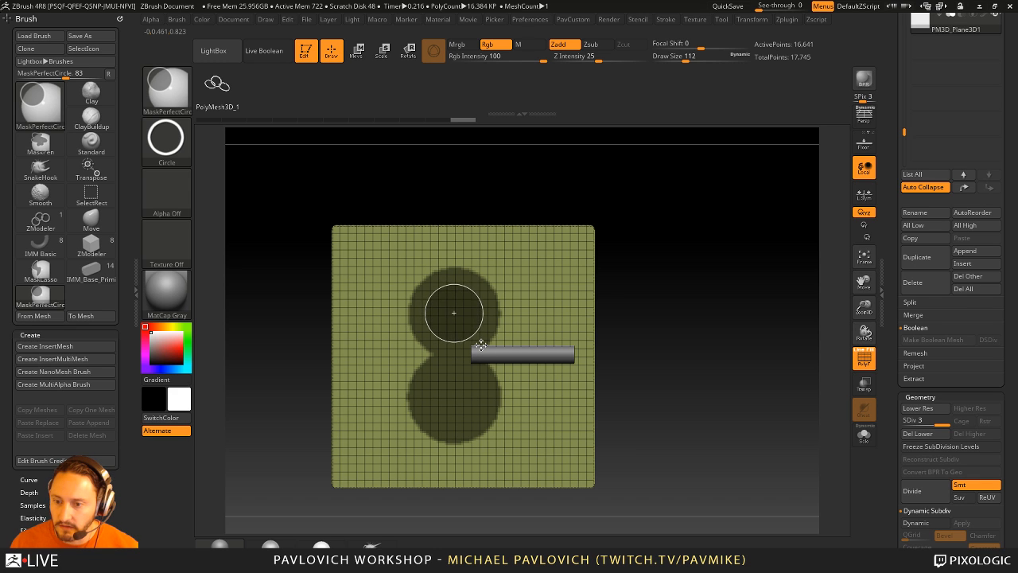
- Unmask a smaller centred circle inside each masked circle, leaving a figure-eight of two masked rings
left_click_drag(617, 349, 628, 352, "ctrl")
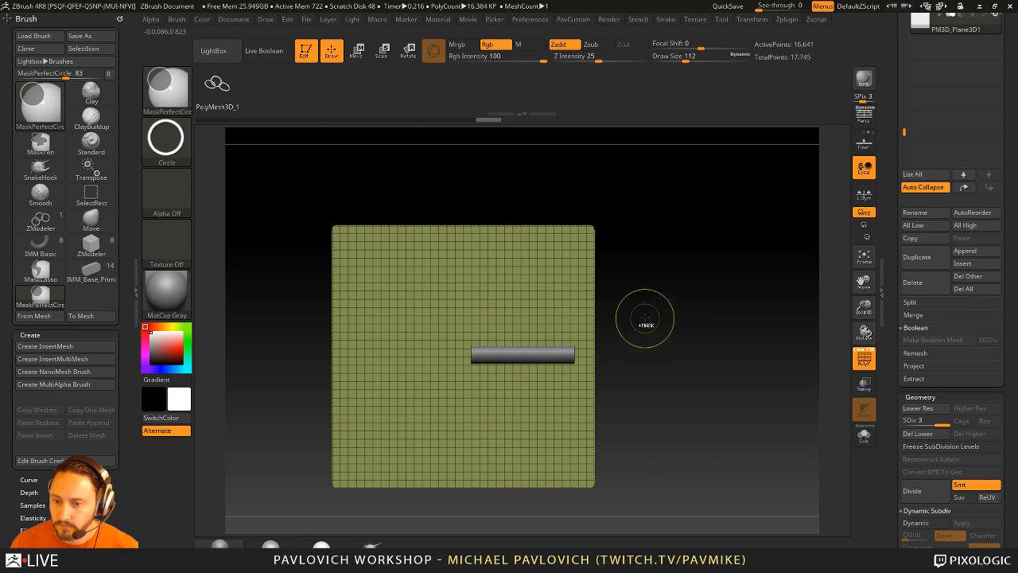
key("ctrl+z")
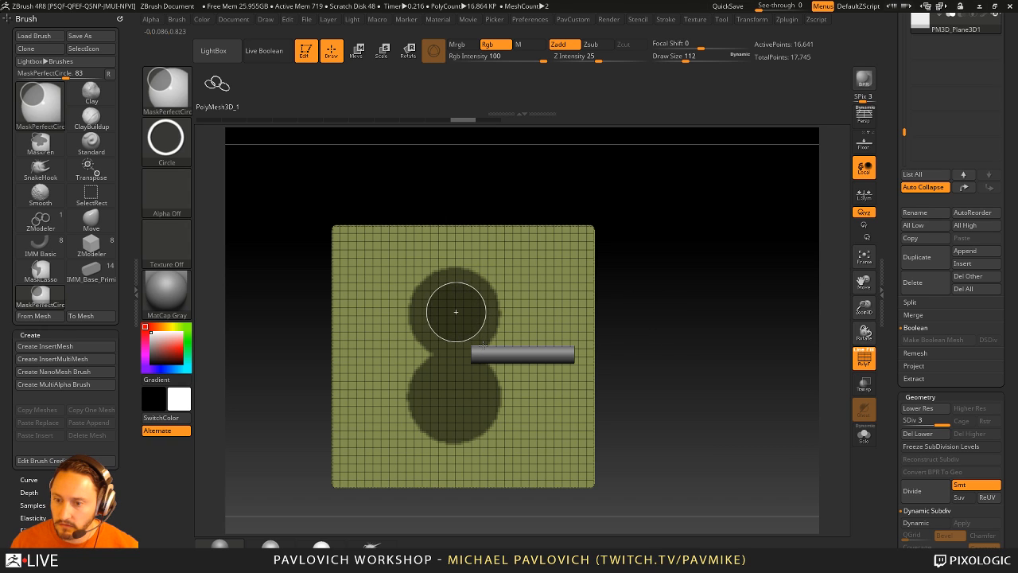
left_click_drag(483, 344, 482, 344, "ctrl+alt")
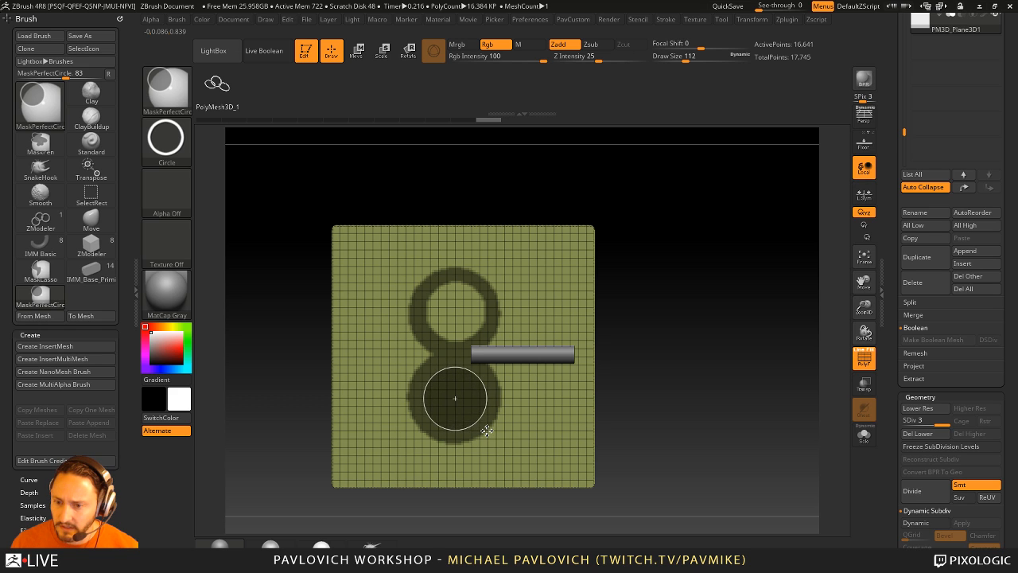
left_click(454, 396, "ctrl+alt")
- Switch to the ZModeler brush and delete the plane's lower subdivision levels
key("b")
key("z")
key("m")
left_click_drag(727, 341, 731, 353)
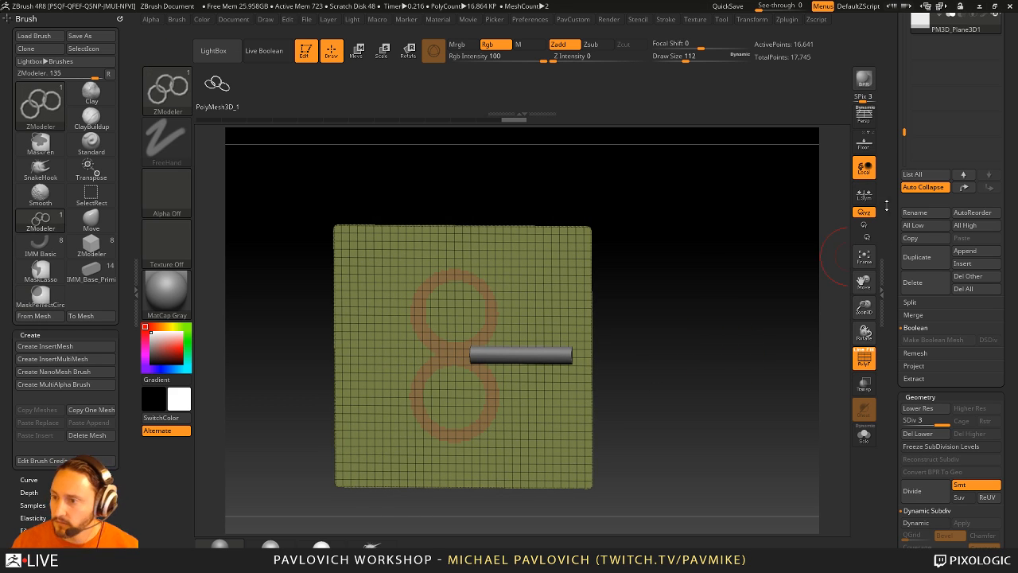
left_click(917, 484)
- Isolate the masked figure-eight and delete the hidden rest of the plane
key("ctrl+shift")
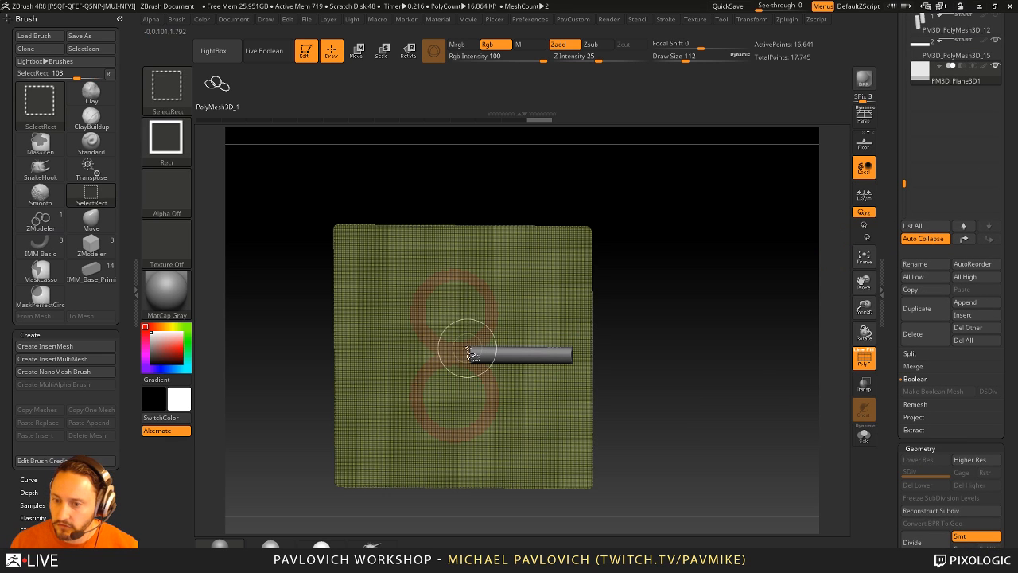
left_click(470, 352, "ctrl+shift")
key("alt+1")
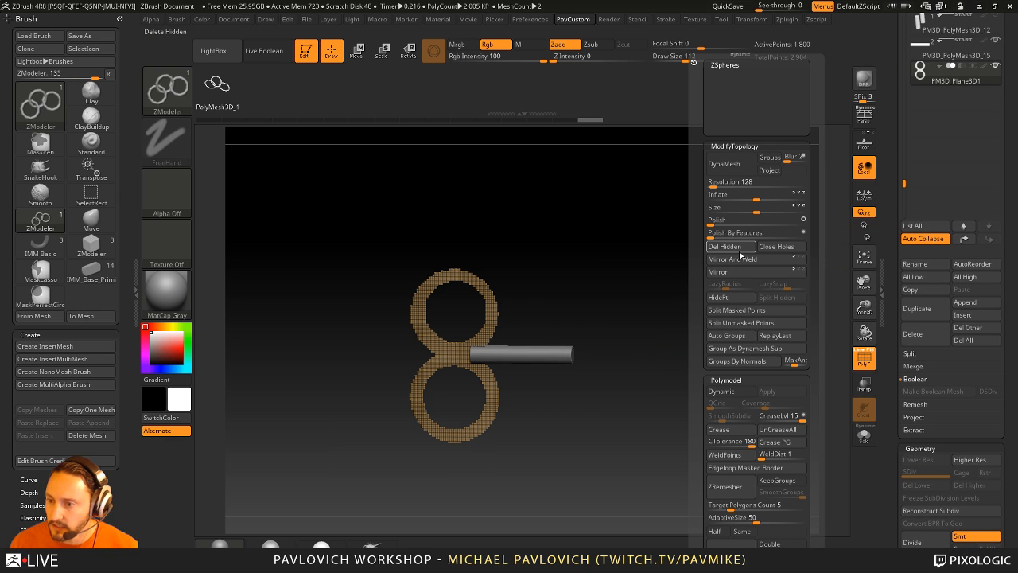
left_click(740, 255)
- Clear the mask, mask the figure-eight by feature using Border only, without Groups and Crease, and invert the mask
scroll(889, 181, "down", 10)
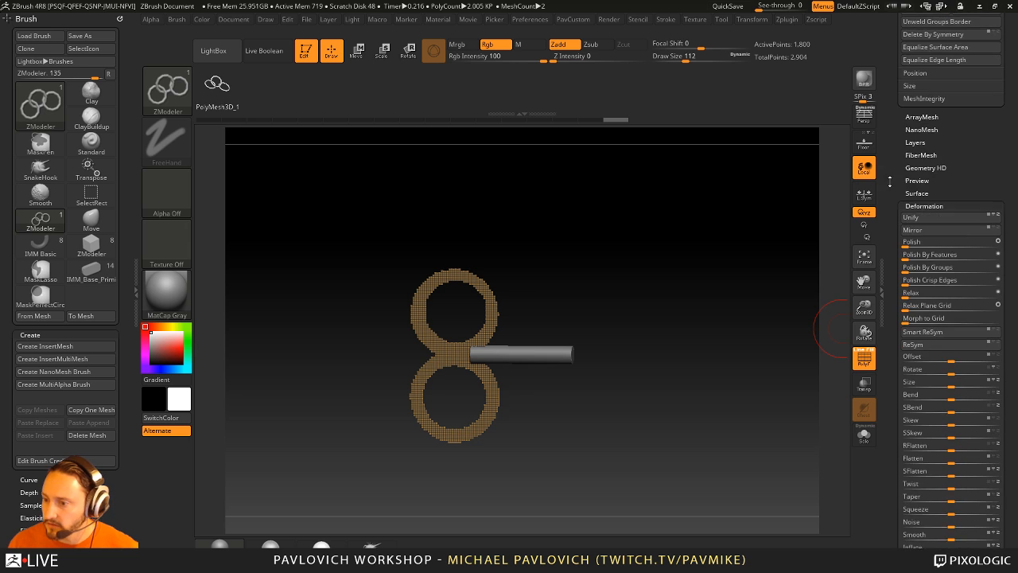
left_click_drag(890, 181, 893, 154)
left_click(919, 199, "shift")
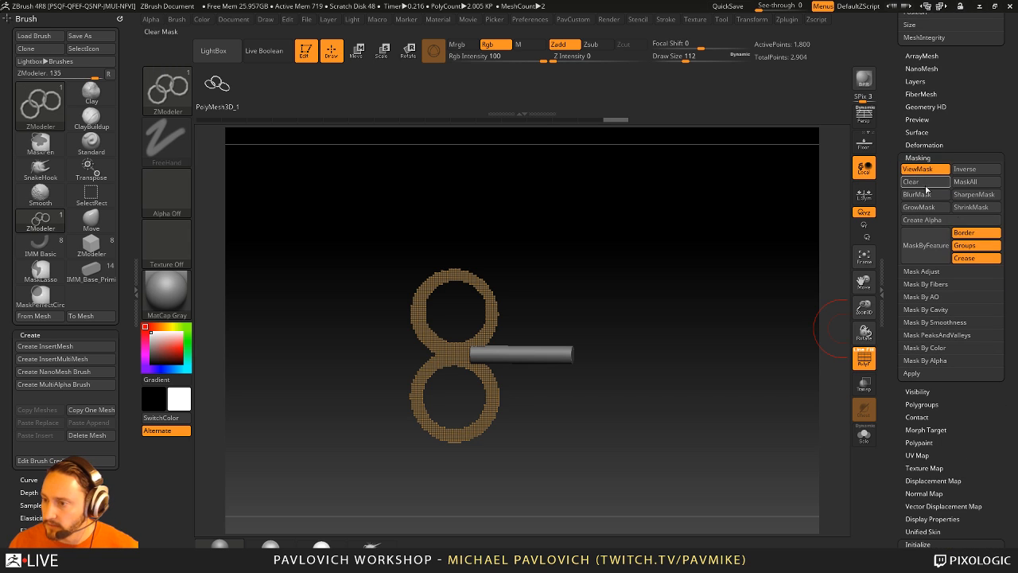
left_click(965, 245)
left_click(964, 258)
left_click(926, 247)
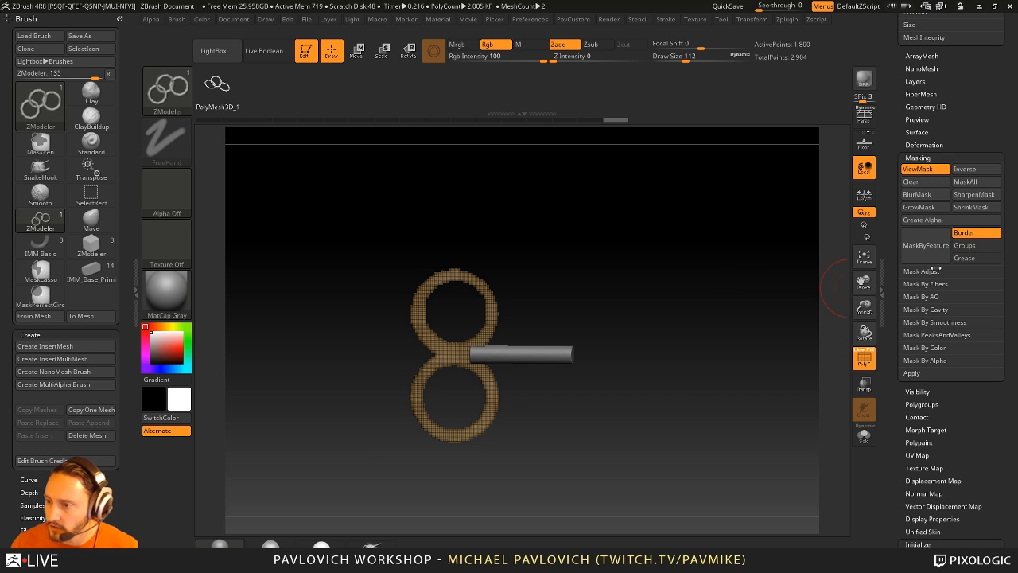
left_click(761, 243, "ctrl")
- Smooth the jagged borders of the figure-eight with Polish By Features and clear the mask
key("space")
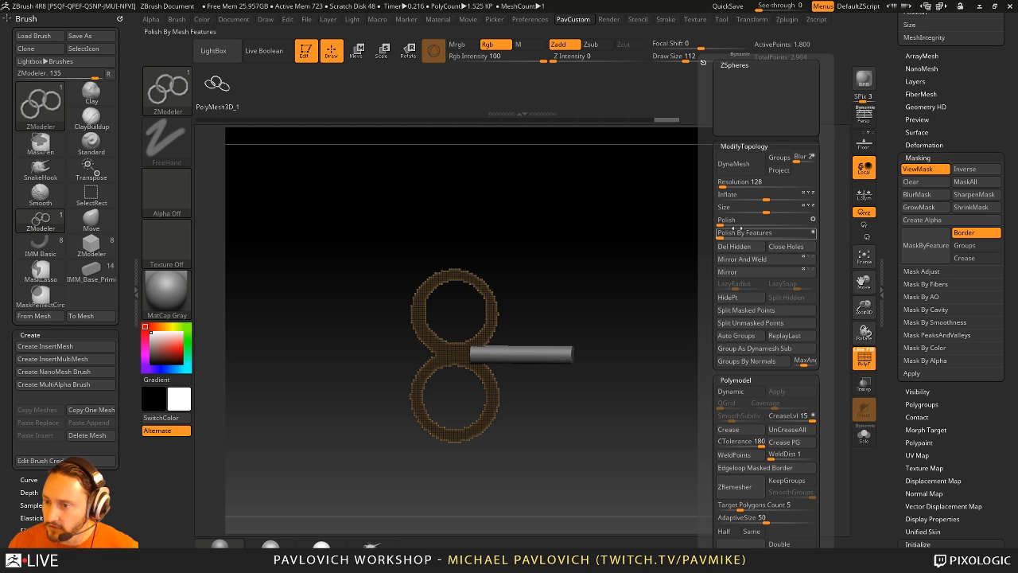
left_click(740, 231)
key("space")
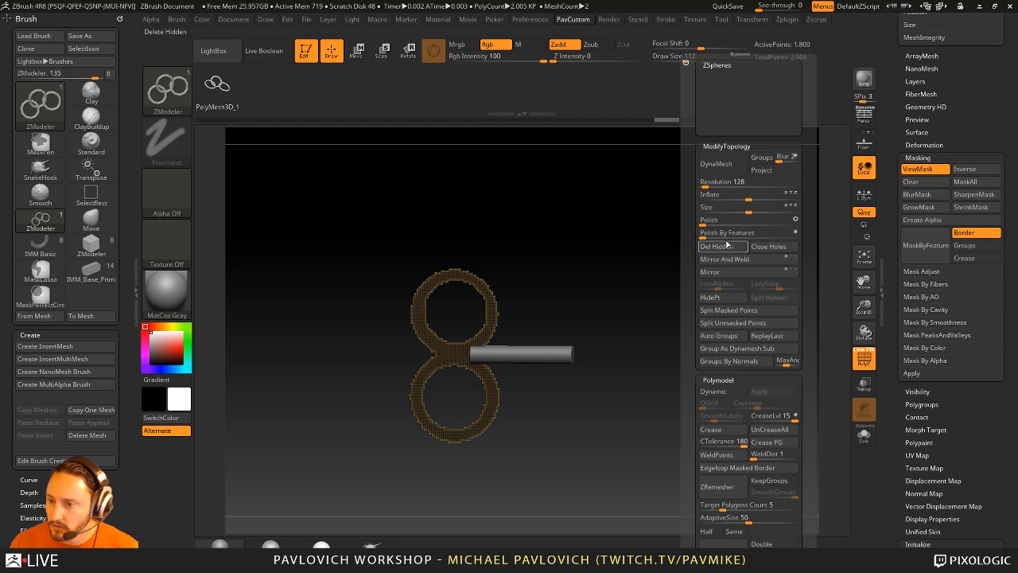
left_click(722, 246)
left_click_drag(734, 234, 795, 254, "ctrl")
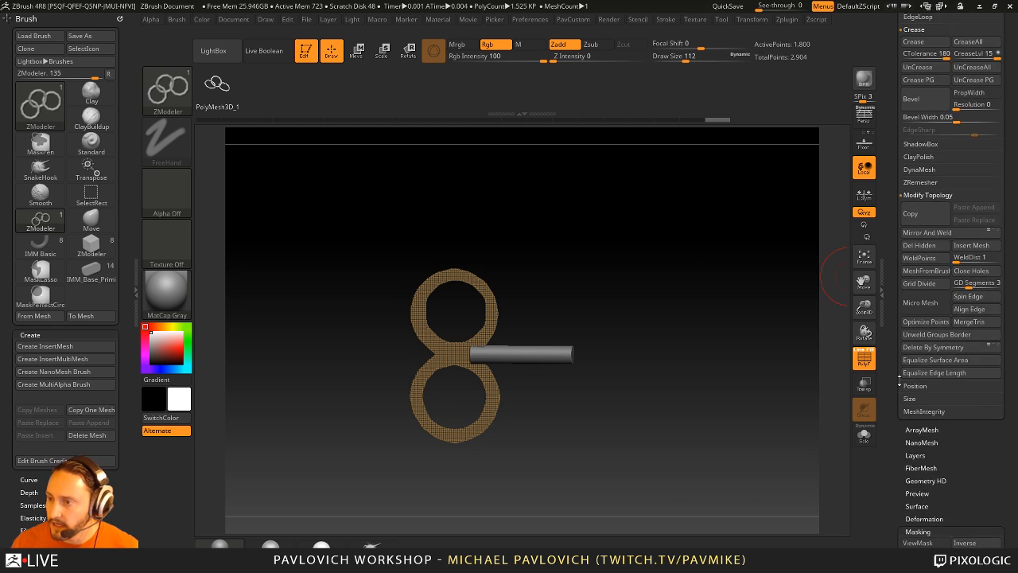
- Reduce the figure-eight to a coarse quad mesh by running ZRemesher twice with the Half option
scroll(899, 384, "up", 3)
key("shift")
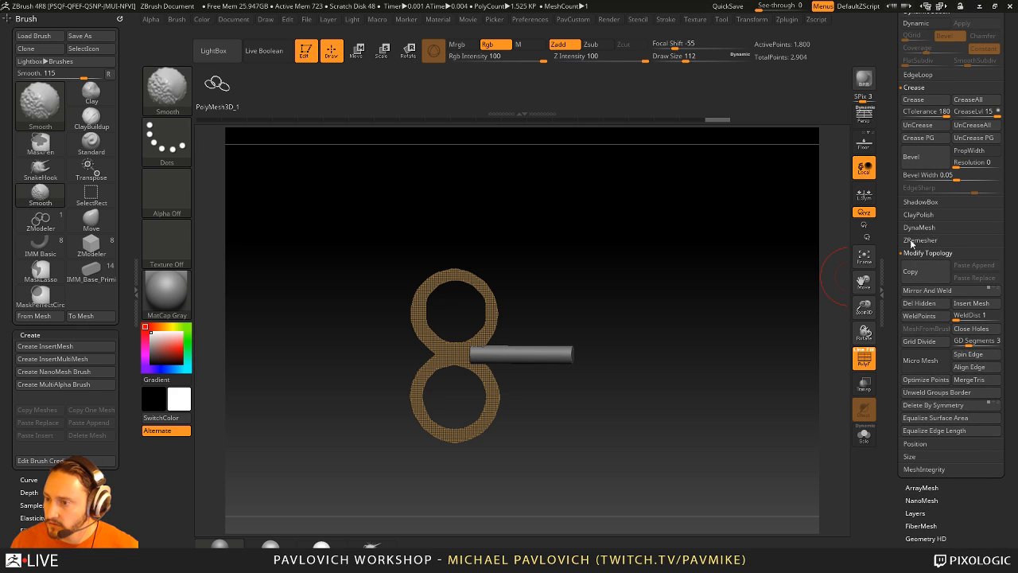
left_click(902, 241)
scroll(905, 271, "down", 2)
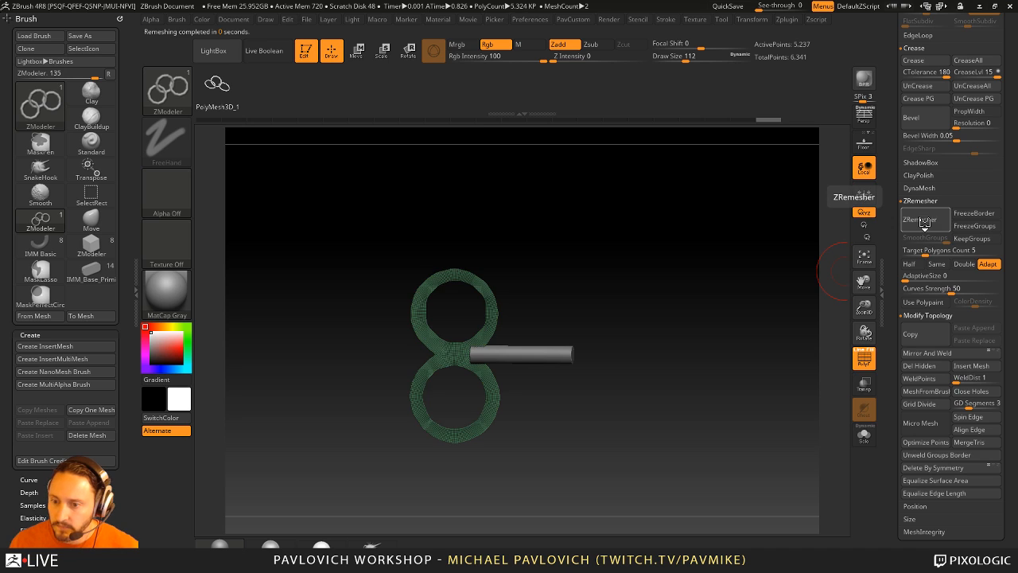
left_click(909, 263)
left_click(929, 227)
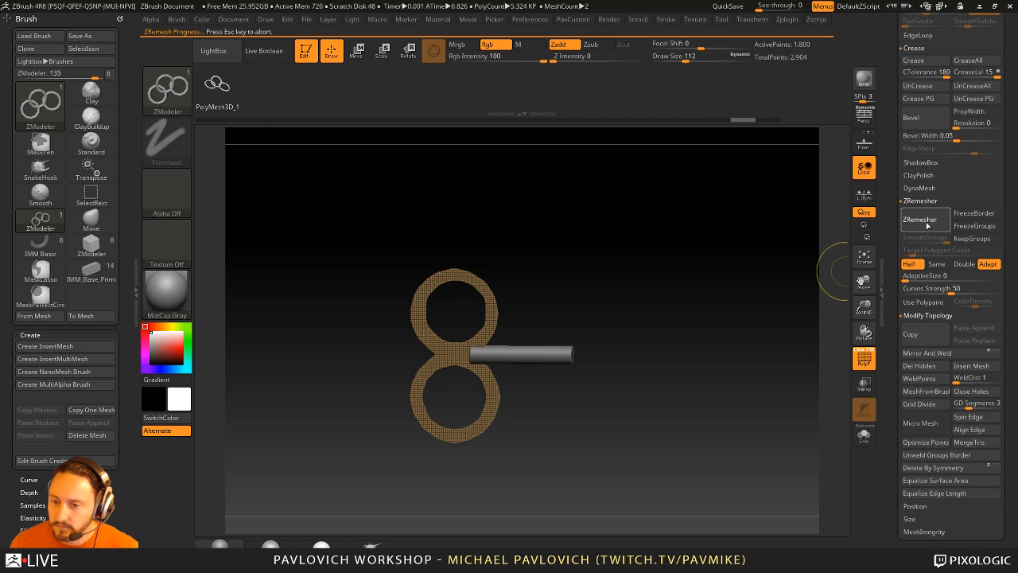
left_click(926, 223)
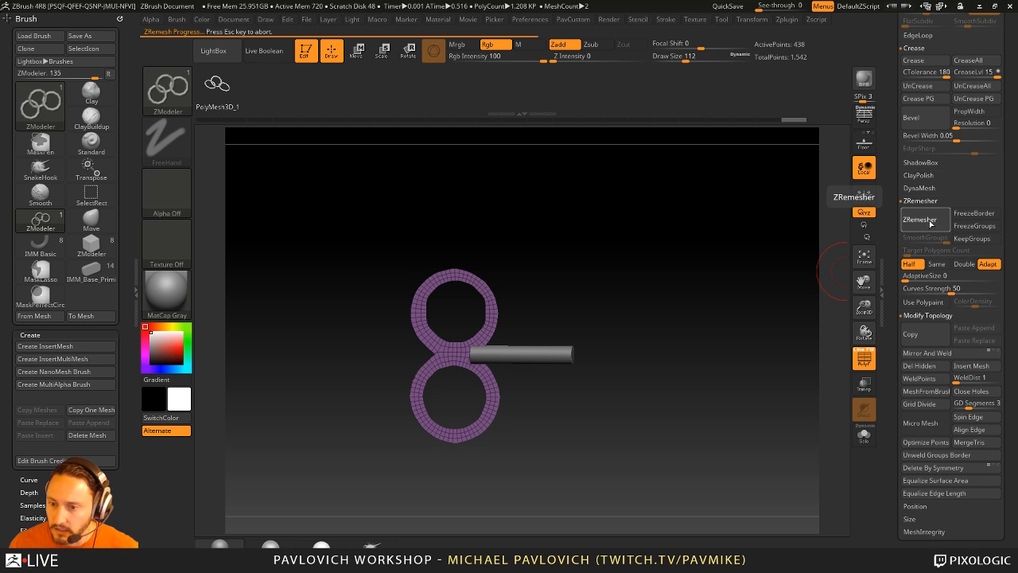
- Round both rings of the figure-eight with the ClipCircleCenter brush, clipping a circle around each ring's centre
left_click_drag(744, 291, 743, 277, "shift")
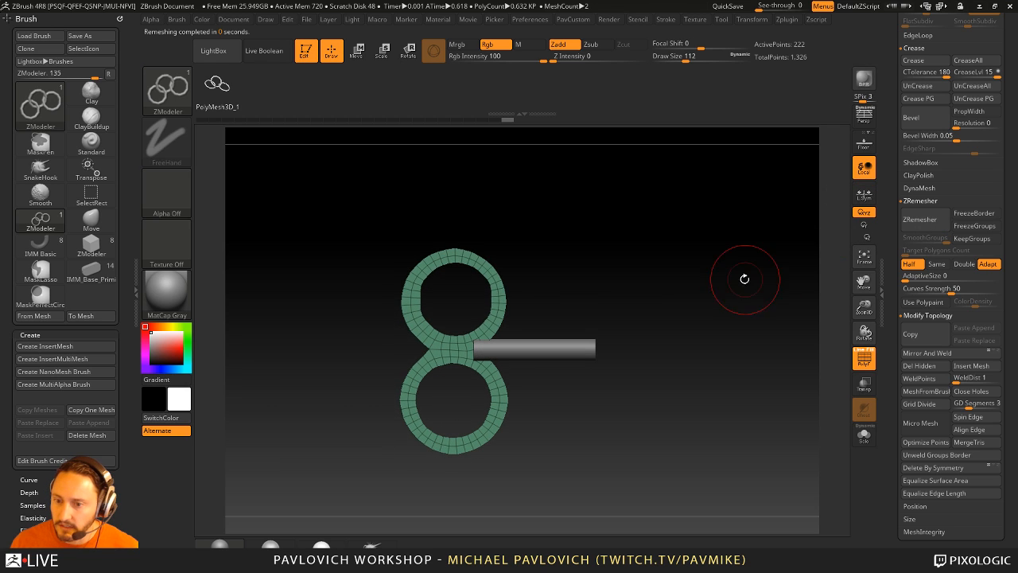
left_click(184, 106, "ctrl+shift")
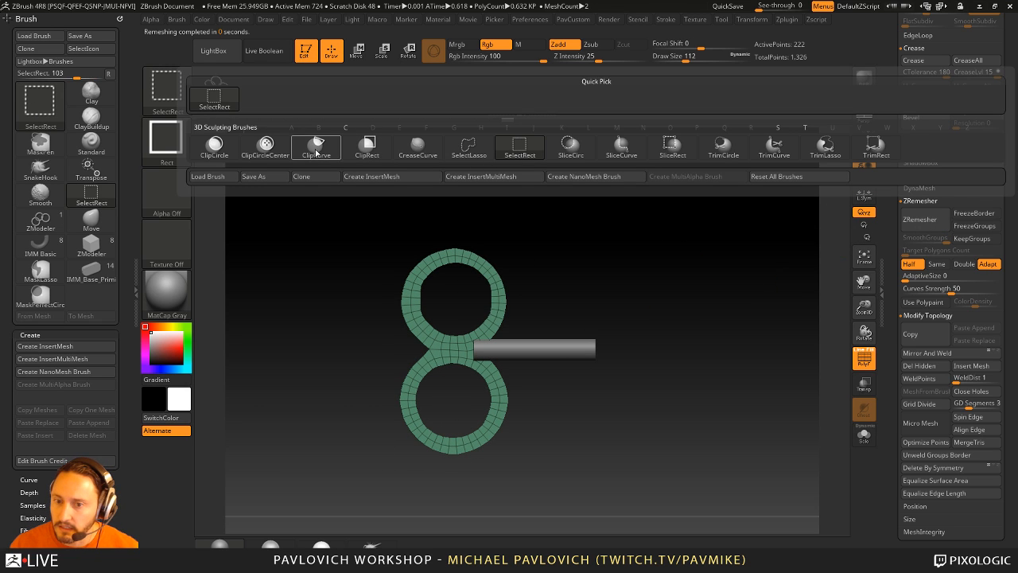
left_click(266, 146)
left_click_drag(453, 297, 501, 337, "ctrl+shift")
mouse_move(530, 410)
left_mouse_down("ctrl+shift")
mouse_move(547, 430)
mouse_move(486, 427)
mouse_move(497, 435)
left_mouse_up("ctrl+shift")
- Extrude the whole figure-eight into a thick slab with the ZModeler QMesh Polygroup All action
mouse_move(728, 358)
left_mouse_down()
mouse_move(677, 355)
mouse_move(670, 332)
mouse_move(547, 251)
left_mouse_up()
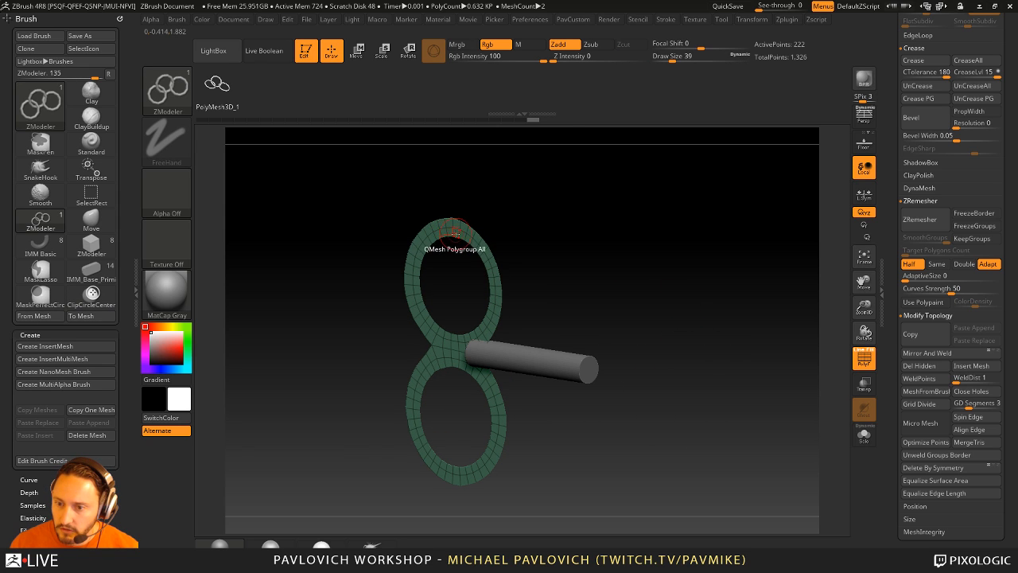
key("space")
left_click(457, 238)
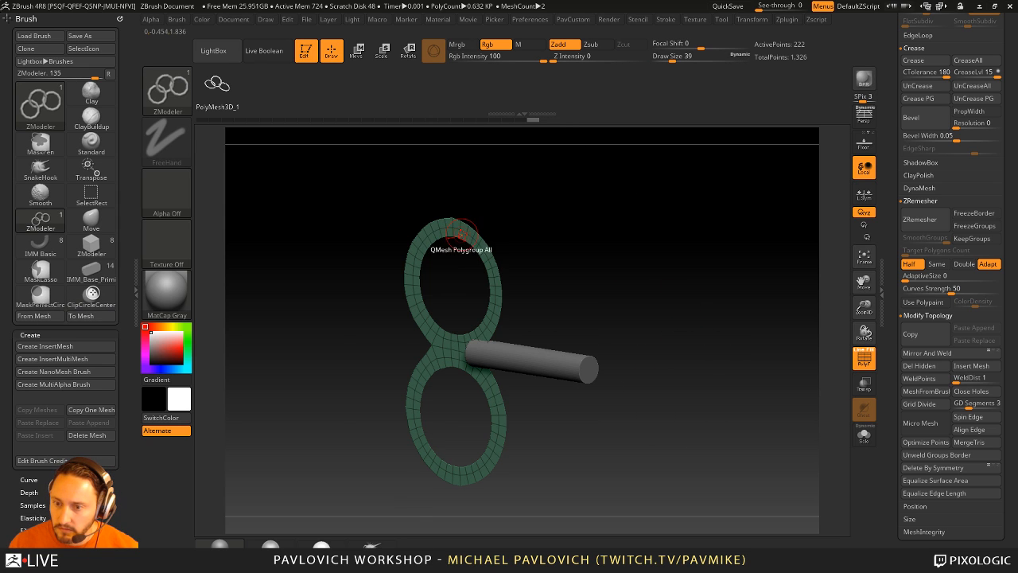
left_click_drag(458, 232, 491, 230)
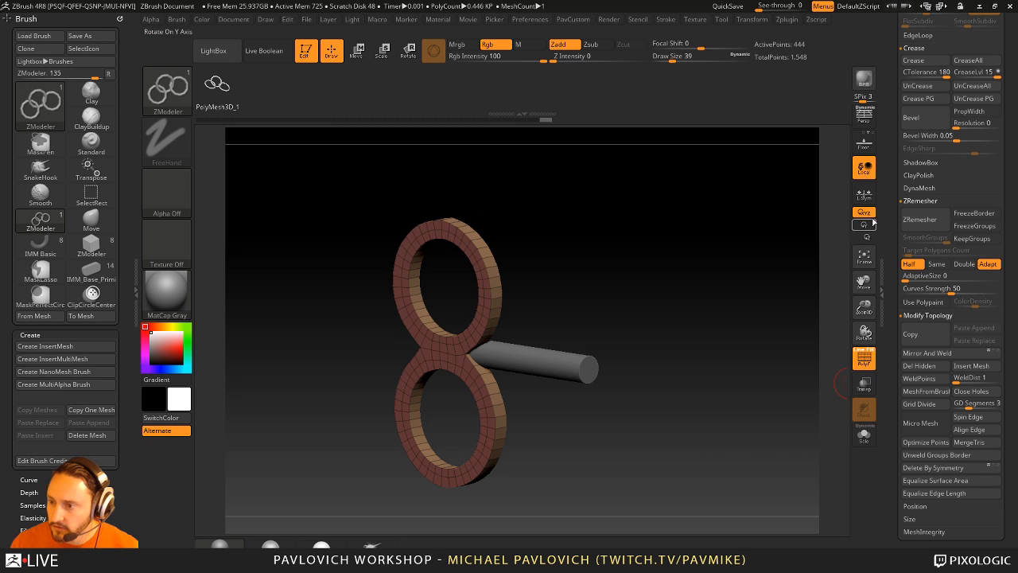
- Show the floor grid and mirror and weld the figure-eight across its thickness, viewing it from the side
left_click(865, 145)
left_click_drag(756, 278, 691, 271, "shift")
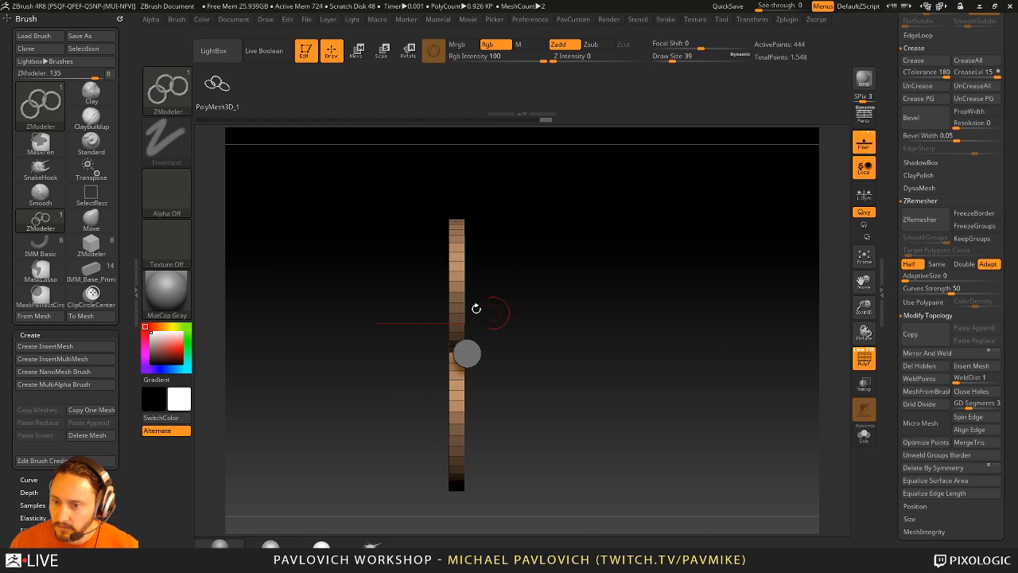
key("5")
left_click(630, 265)
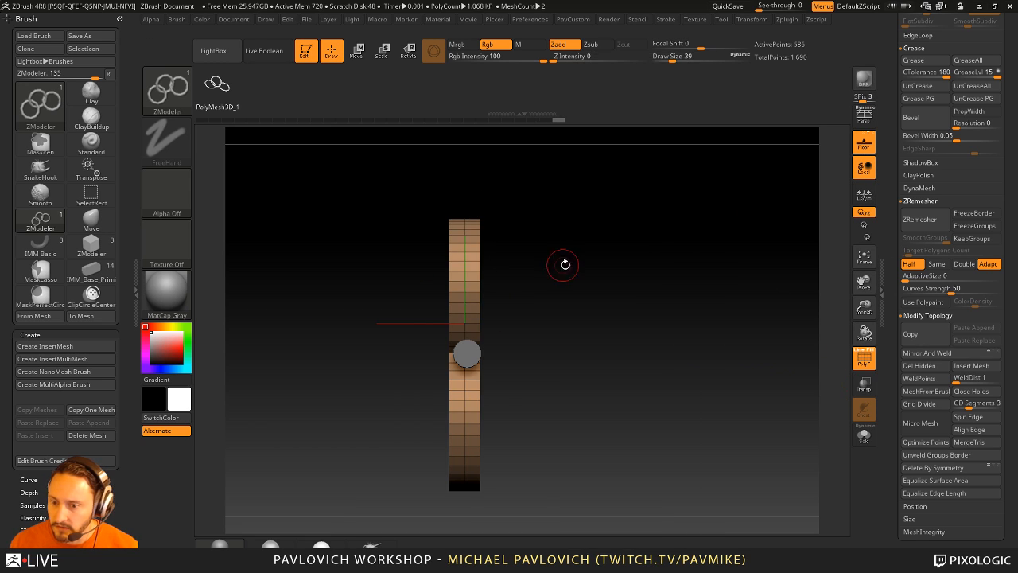
left_click_drag(565, 265, 607, 272)
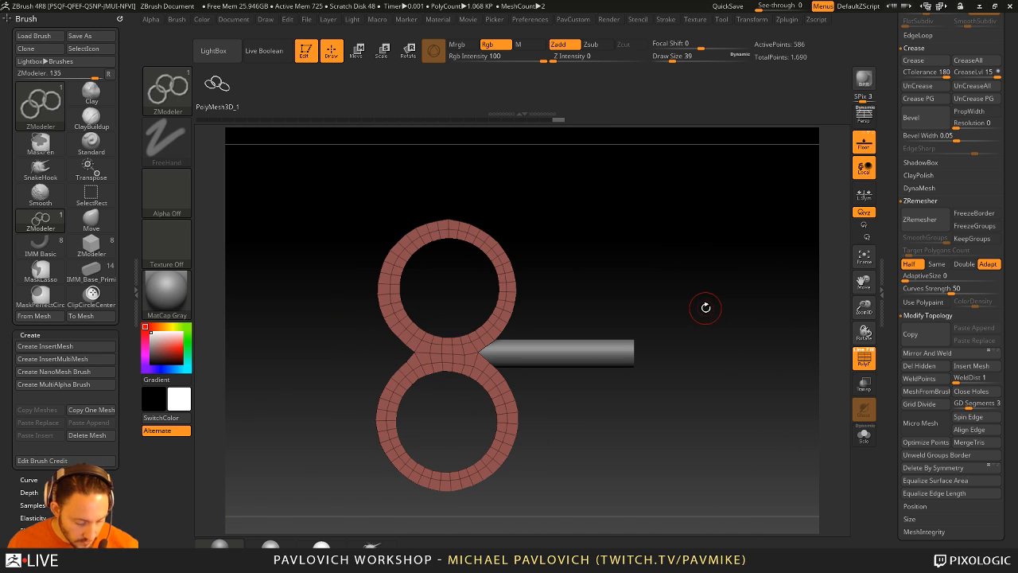
- Crease the figure-eight by polygroups, preview it with Dynamic Subdivision and hide the polyframe
key("5")
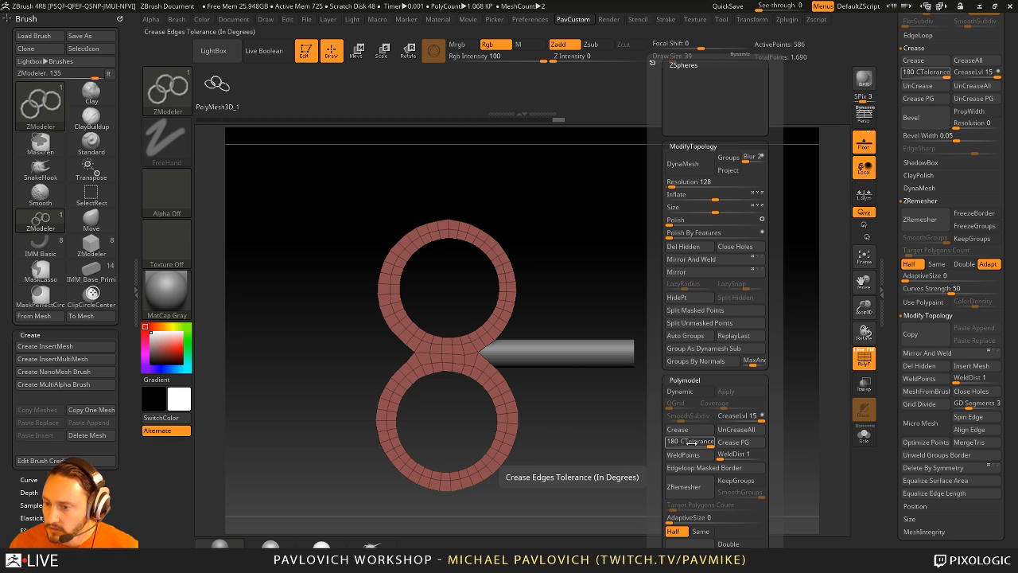
left_click(727, 444)
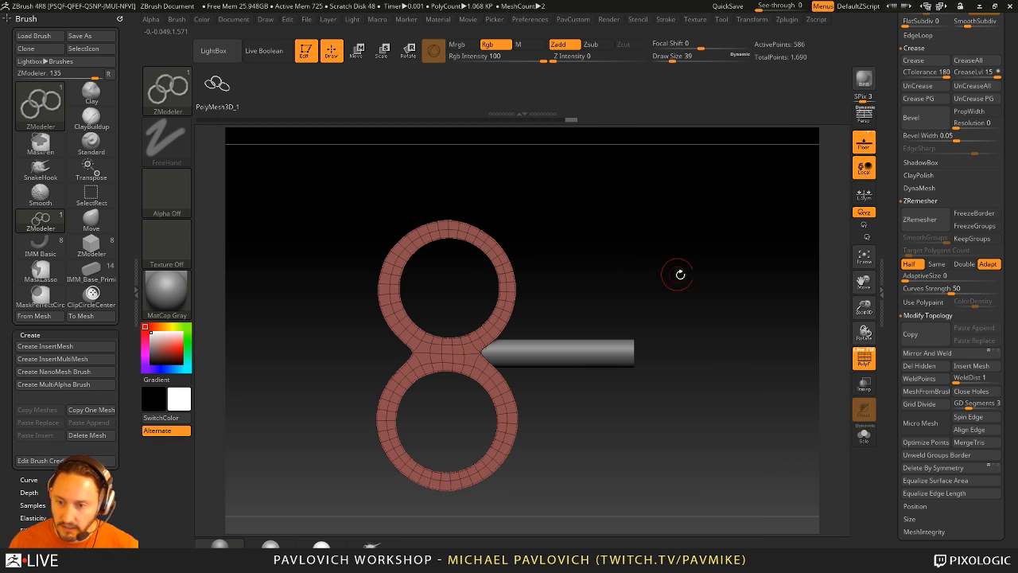
left_click(854, 356)
left_click_drag(776, 326, 715, 250, "alt")
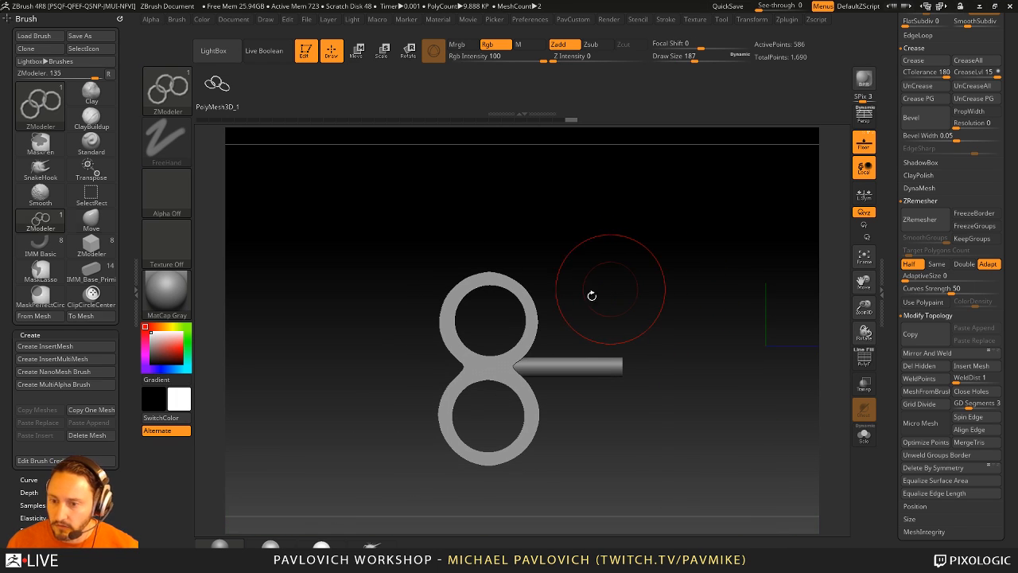
- Pull the figure-eight's rings into slanted ovals with the Move brush at draw size 234, and mirror and weld the result
key("b")
key("m")
key("v")
mouse_move(443, 293)
left_mouse_down()
mouse_move(427, 297)
mouse_move(444, 291)
mouse_move(436, 260)
left_mouse_up()
key("ctrl+z")
key("s")
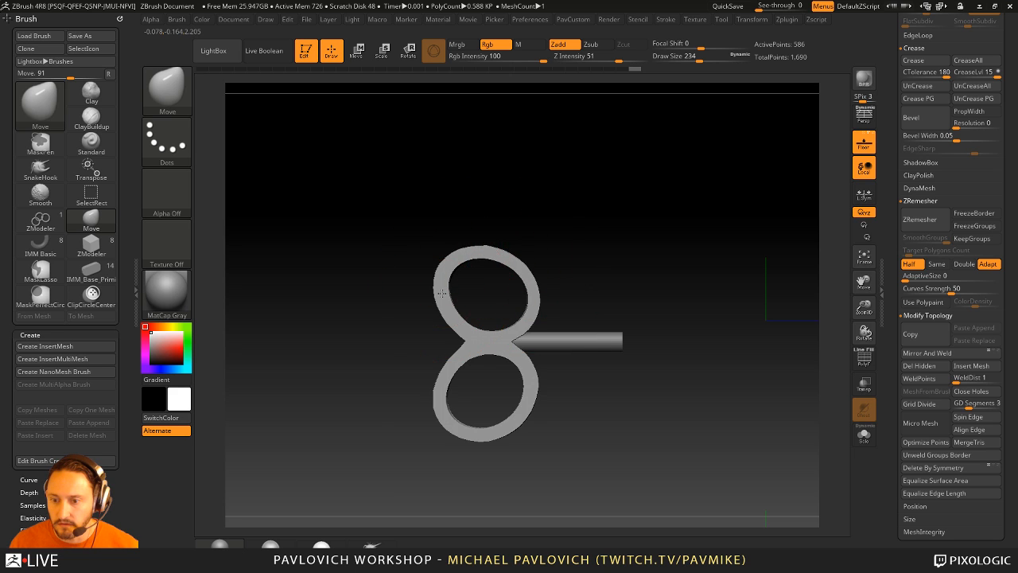
left_click_drag(633, 235, 599, 263)
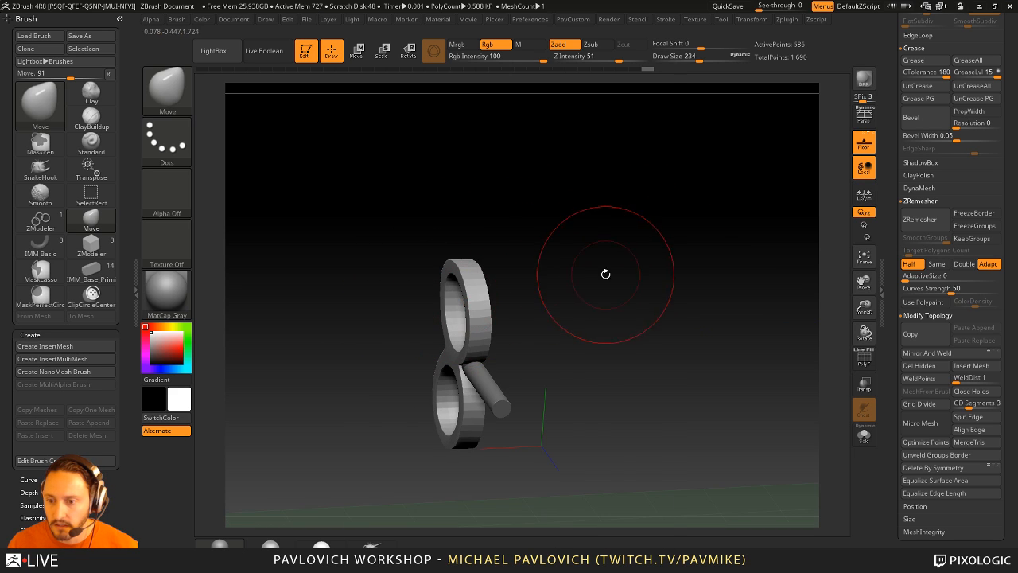
key("2")
left_click_drag(535, 263, 598, 301)
- Set the ZModeler edge action to Insert Single EdgeLoop and delete the surplus edge loops around the figure-eight's thickness
left_click(860, 362)
key("b")
key("z")
key("m")
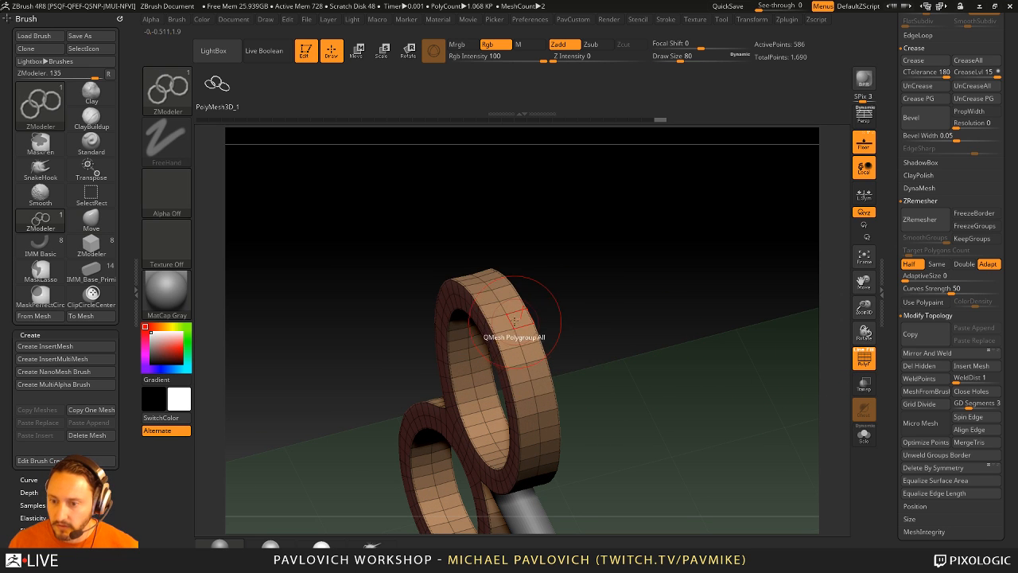
key("space")
left_click(517, 272)
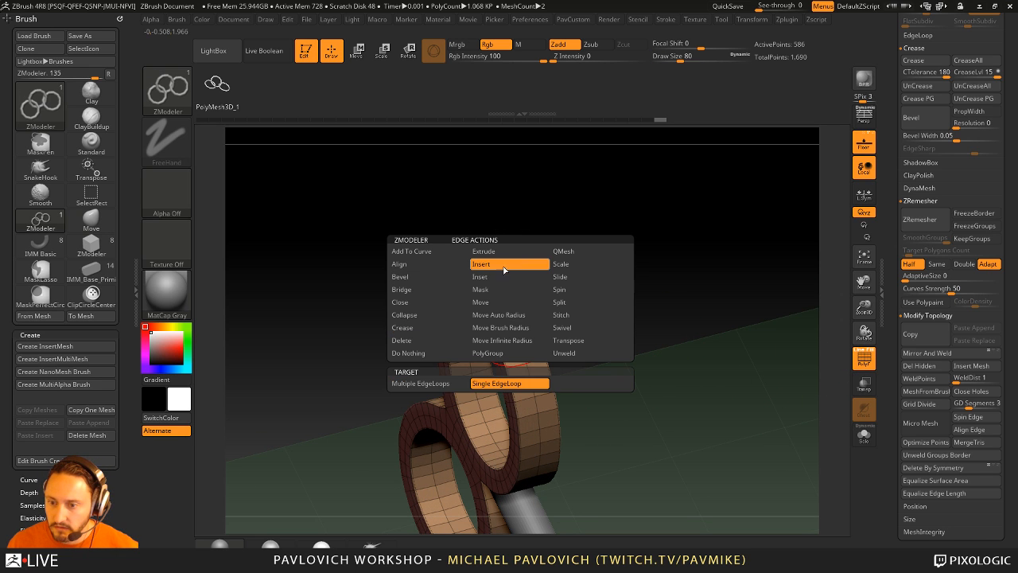
left_click(469, 354, "alt")
left_click_drag(628, 342, 613, 185, "alt")
left_click(424, 335, "alt")
- Delete the extra edge loops running along the figure-eight's flat faces, and mirror and weld the simplified mesh
left_click_drag(395, 429, 740, 326)
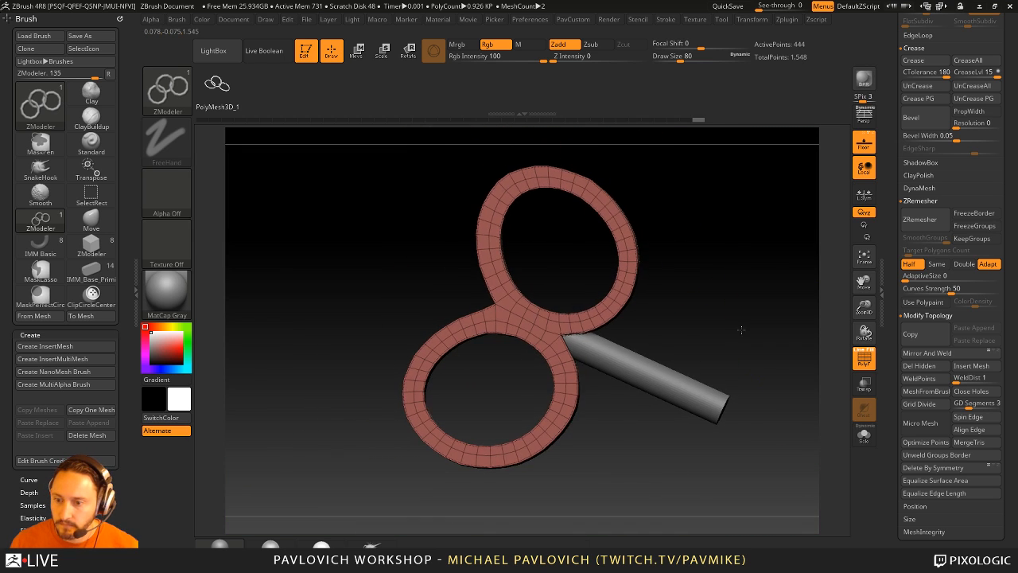
left_click(552, 322, "alt")
left_click(549, 338, "alt")
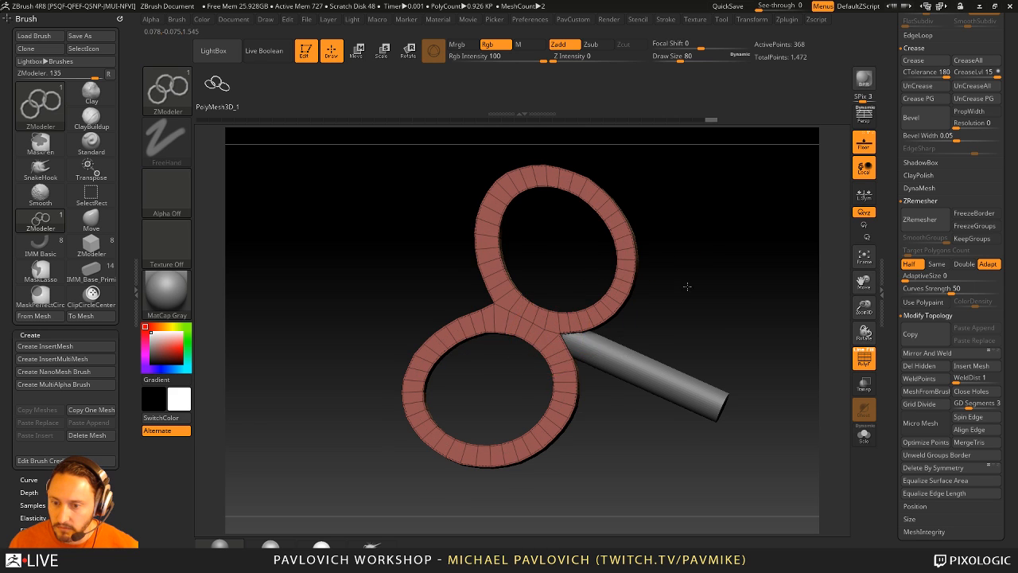
left_click_drag(687, 286, 604, 302)
left_click(562, 323, "alt")
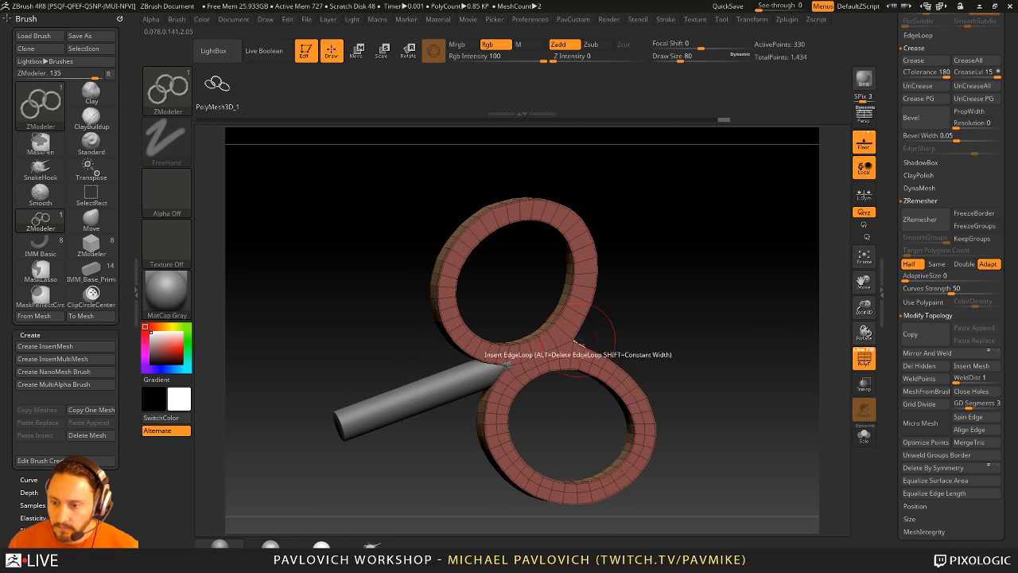
key("2")
left_click(689, 259)
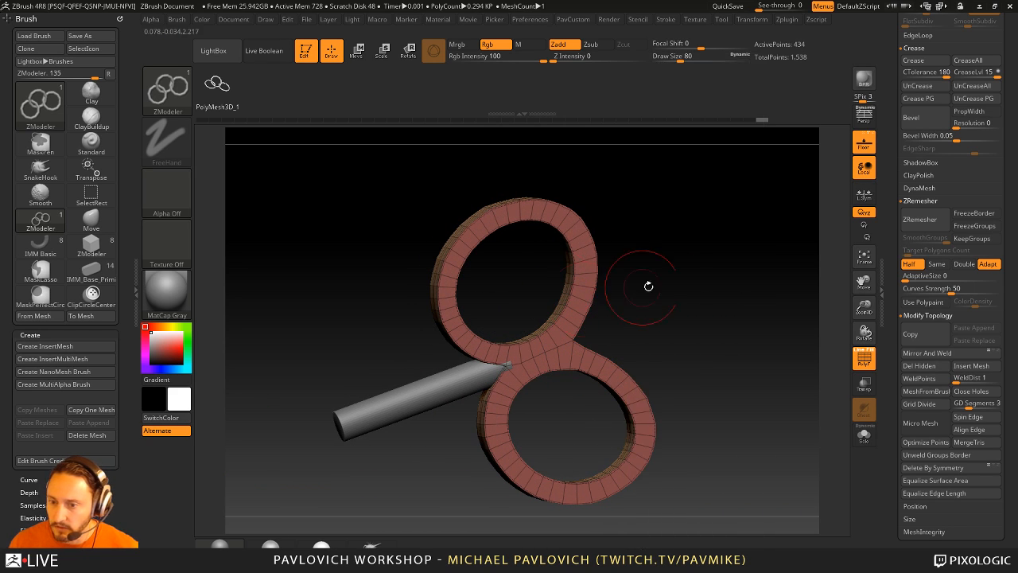
left_click_drag(647, 286, 680, 289)
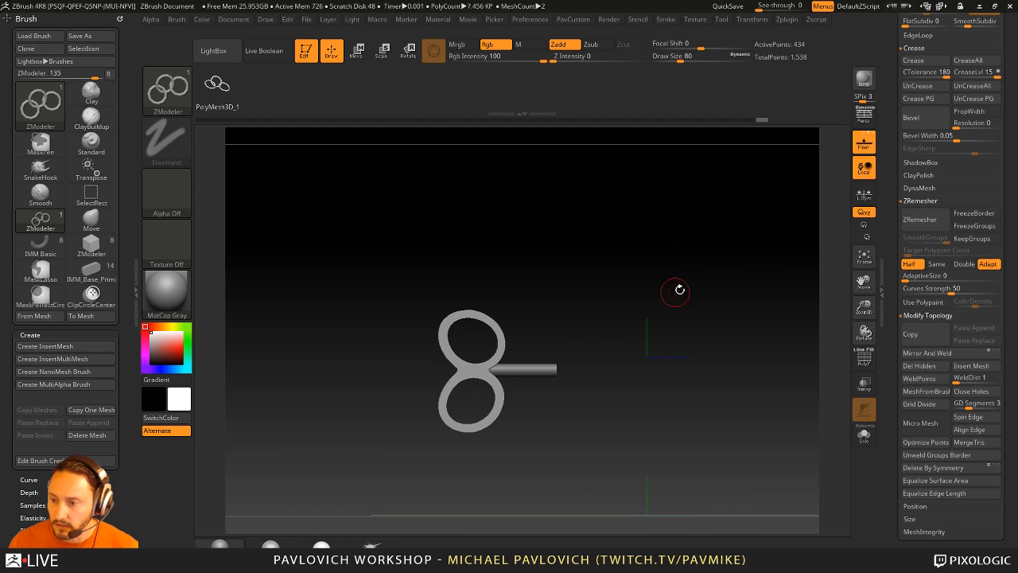
- Make all of the chick's subtools visible again and turn on perspective to view the key against the body
left_click_drag(894, 220, 894, 509)
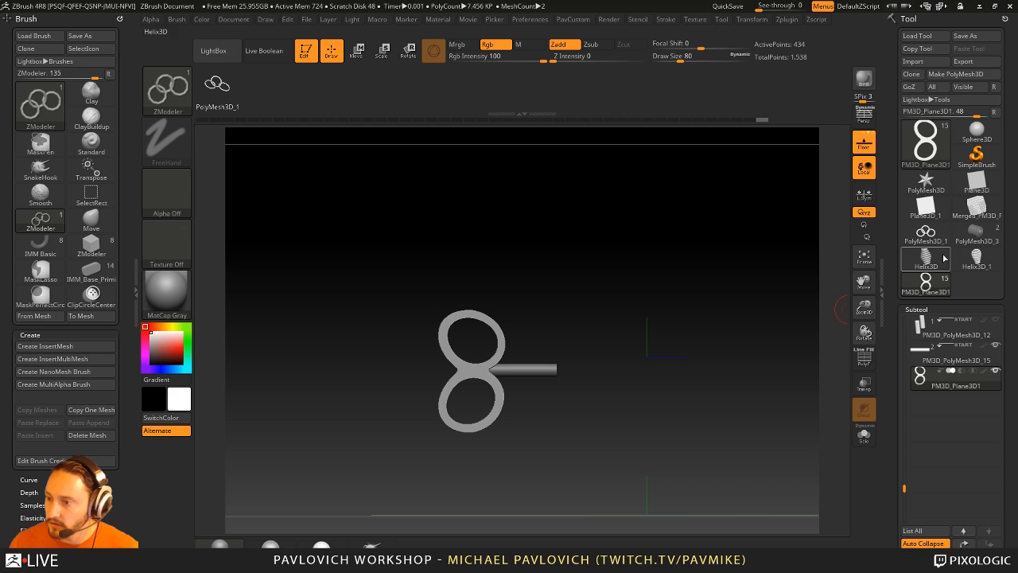
left_click(995, 371, "shift")
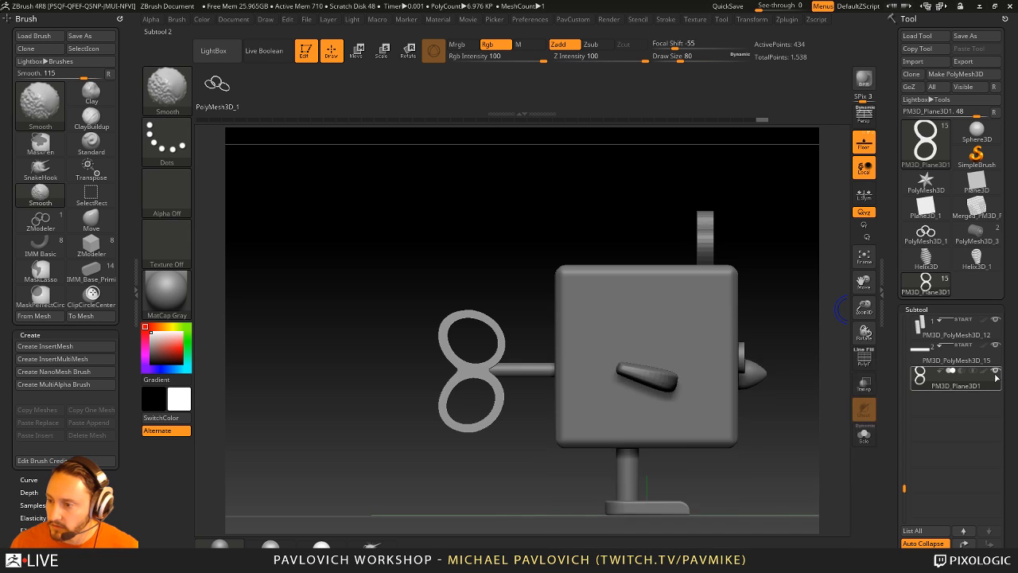
mouse_move(831, 334)
left_mouse_down()
mouse_move(753, 281)
mouse_move(745, 311)
mouse_move(841, 216)
left_mouse_up()
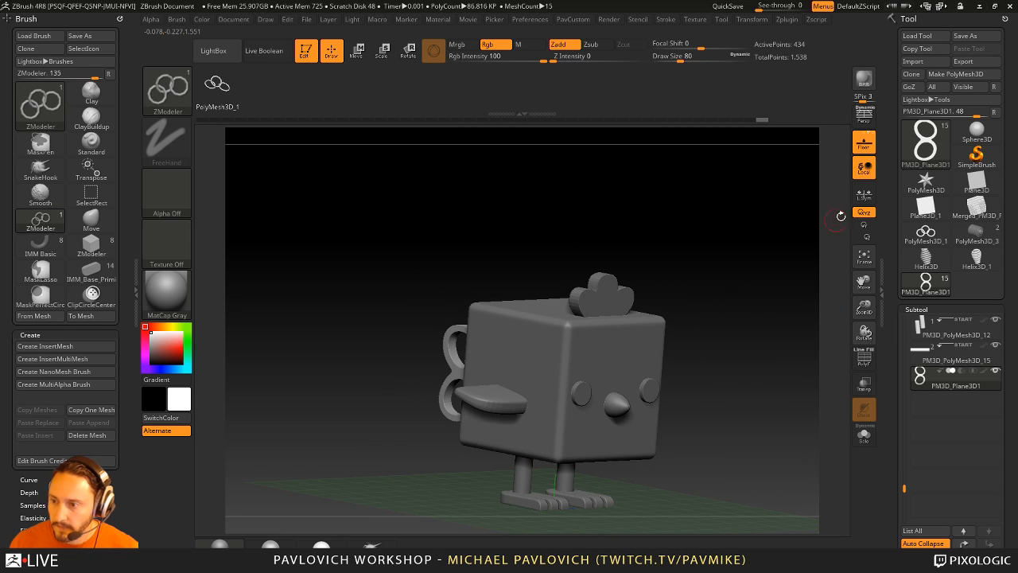
left_click(864, 117)
mouse_move(780, 231)
left_mouse_down()
mouse_move(794, 240)
mouse_move(568, 315)
left_mouse_up()
- Switch to the Standard brush and set its draw size to 33
key("b")
key("s")
key("t")
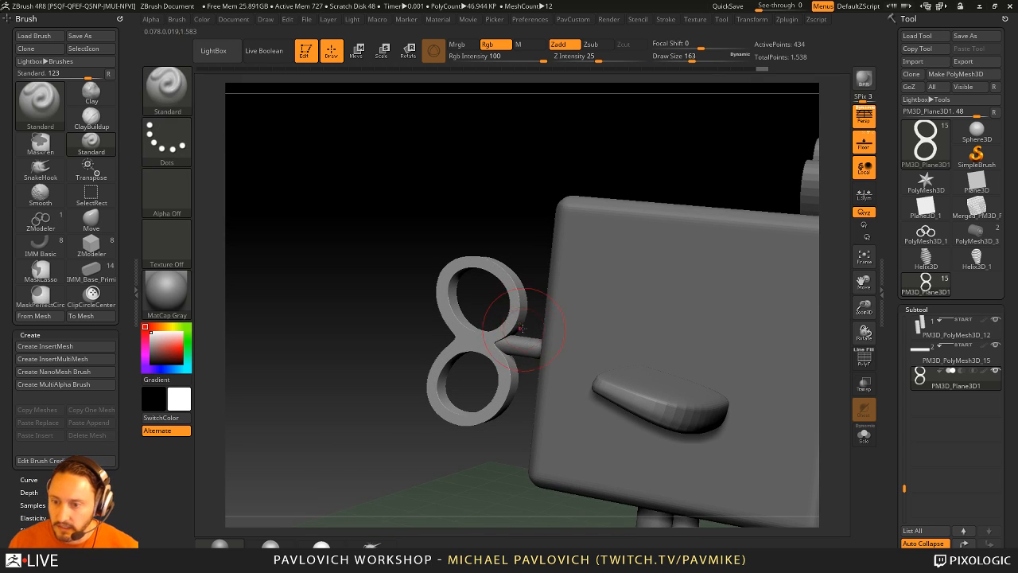
right_click_drag(513, 287, 521, 307, "ctrl")
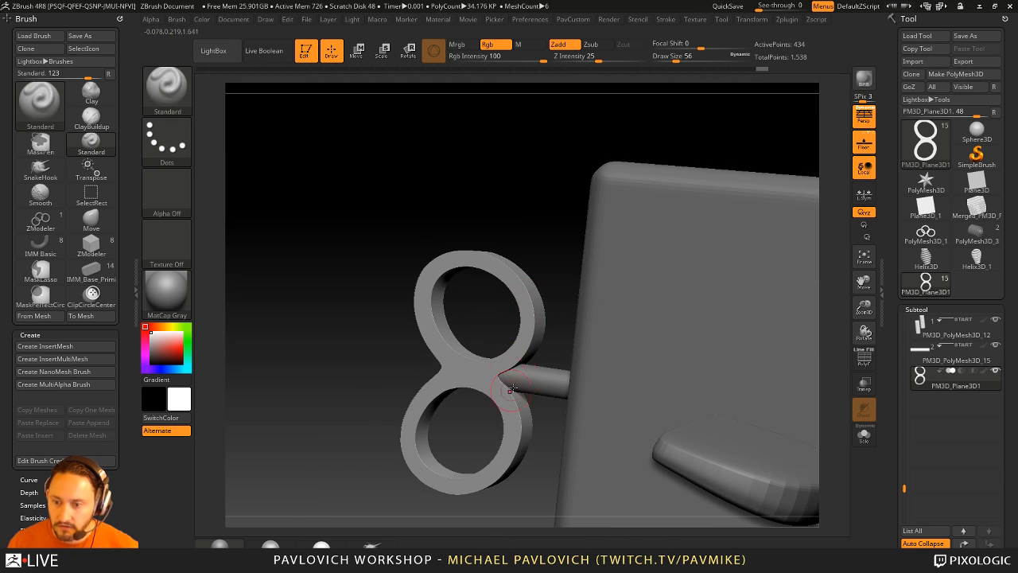
mouse_move(532, 211)
right_mouse_down("alt")
mouse_move(518, 219)
mouse_move(555, 296)
right_mouse_up("alt")
key("s")
left_click_drag(555, 295, 564, 294)
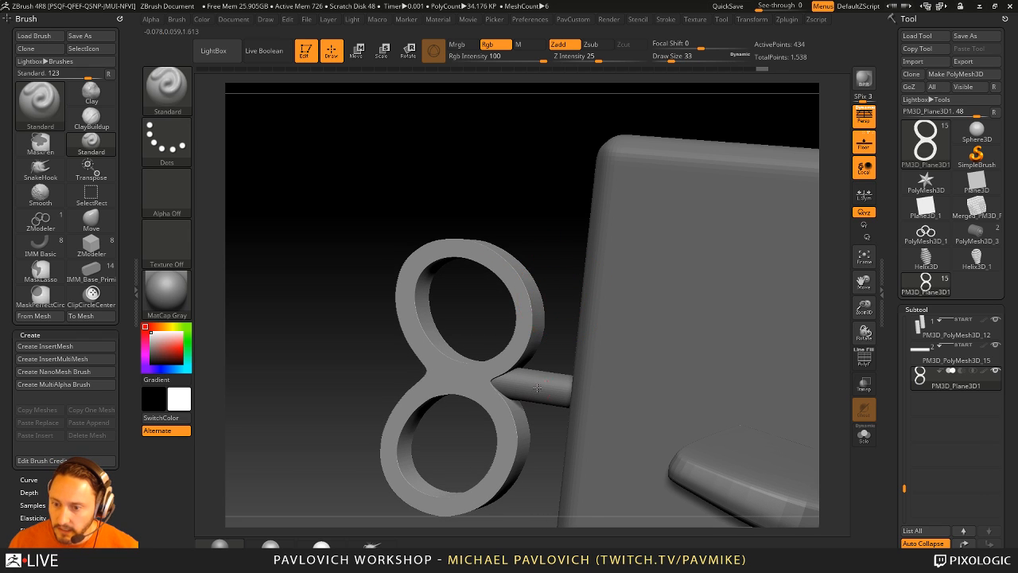
- Select the figure-eight subtool and set its dynamic SmoothSubdiv to 4 and its crease level to 1
left_click(545, 375, "alt")
left_click_drag(903, 385, 903, 451)
left_click(945, 436)
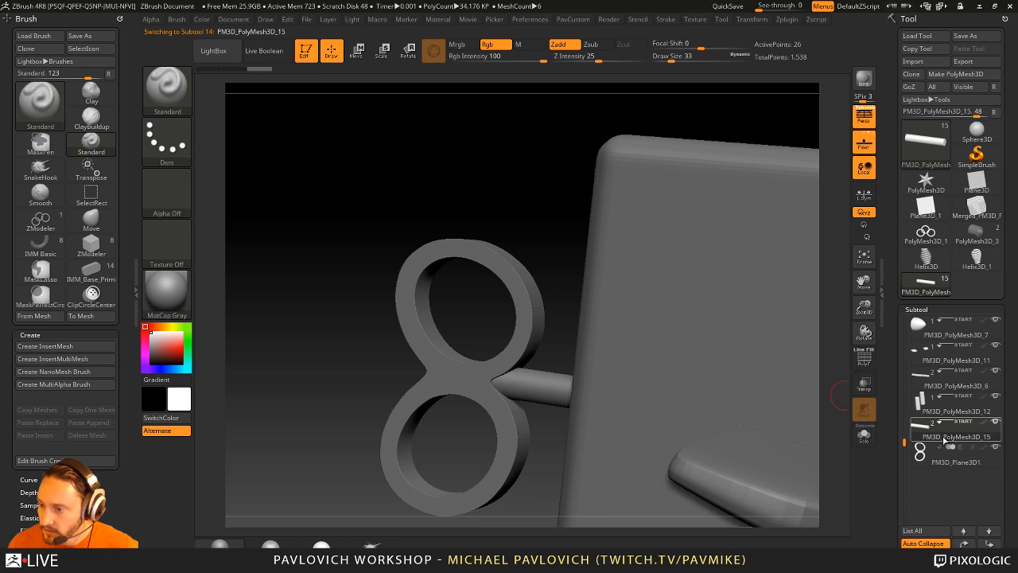
left_click(914, 431)
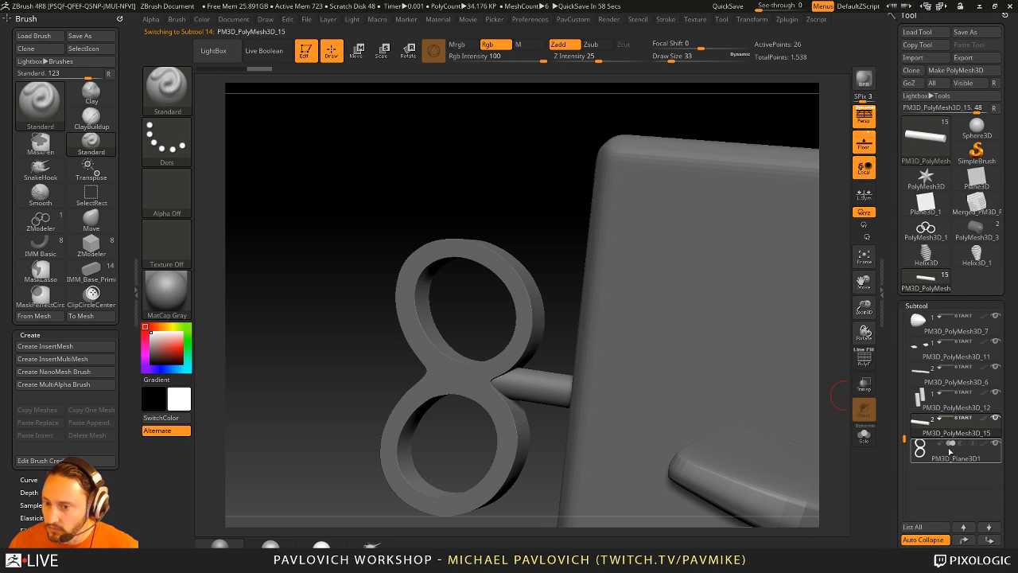
mouse_move(929, 457)
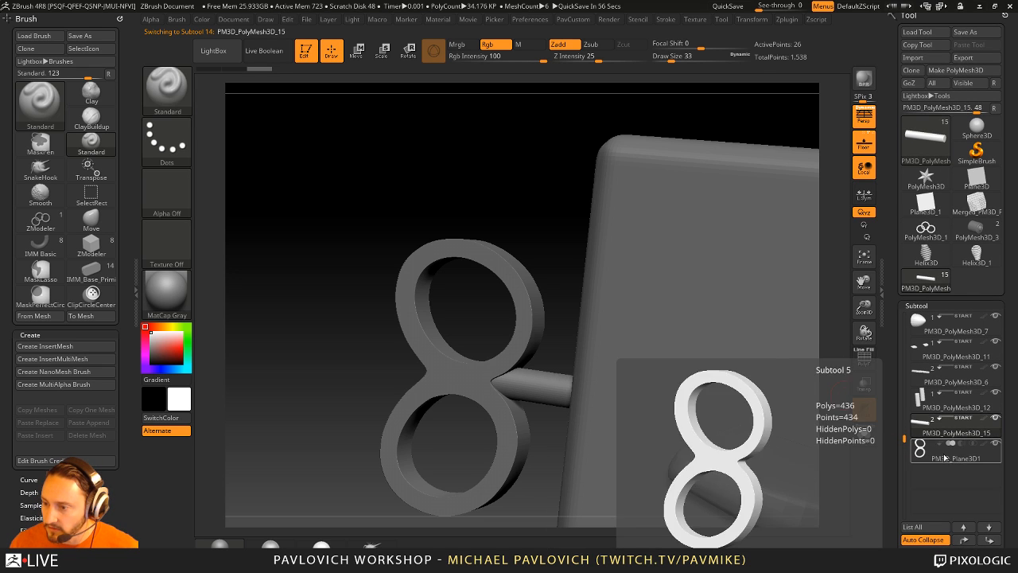
left_click(949, 443)
left_click_drag(890, 423, 880, 274)
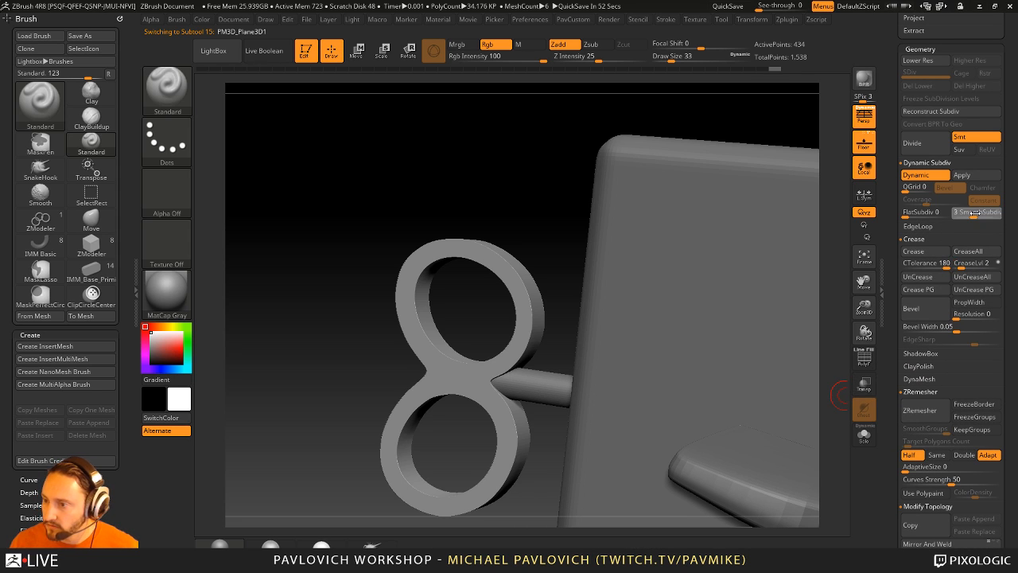
left_click_drag(973, 213, 980, 215)
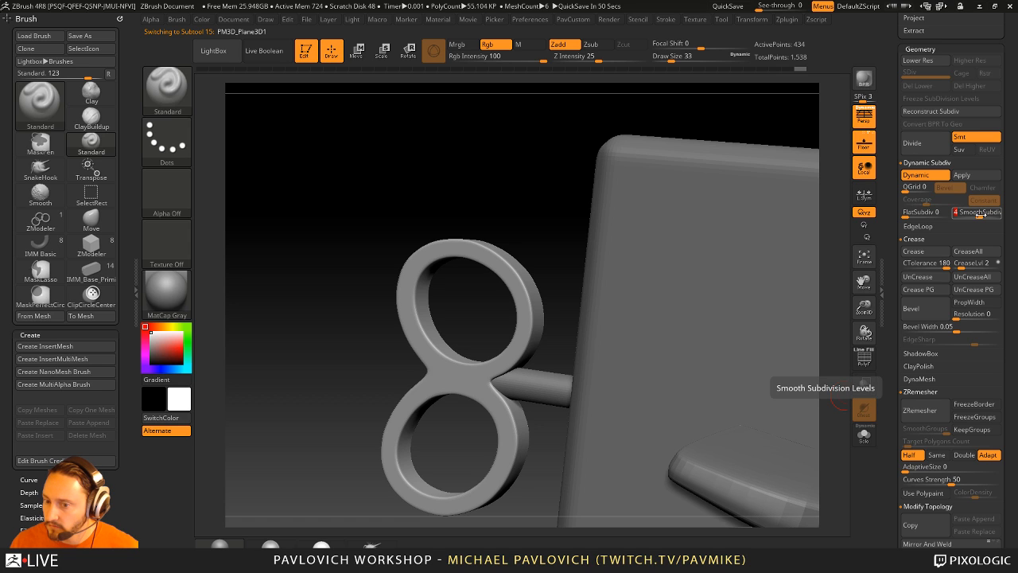
left_click(966, 278)
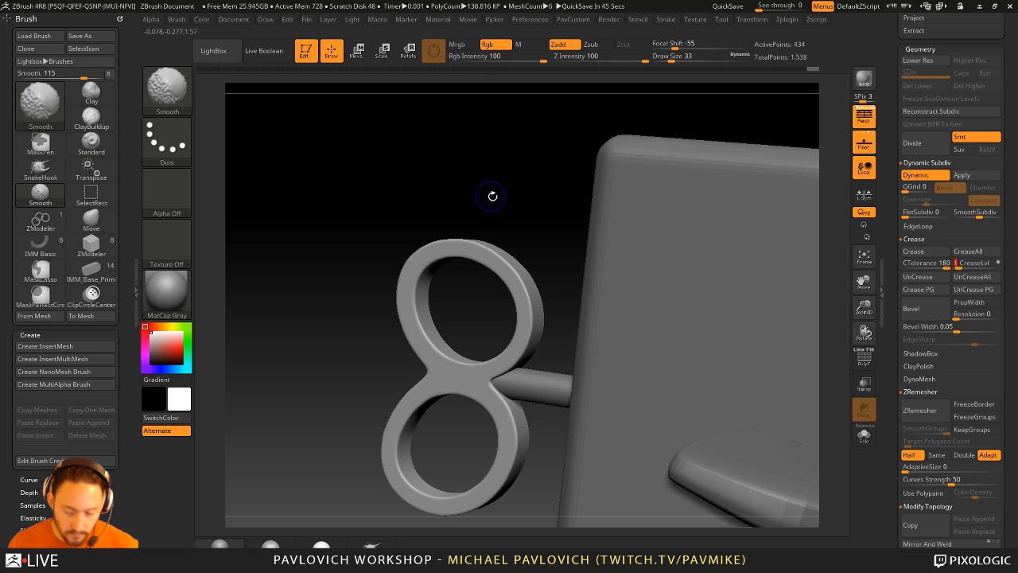
- Select the cylindrical cutter subtool around the key shaft and try to mirror and weld it
left_click_drag(518, 186, 751, 279, "alt")
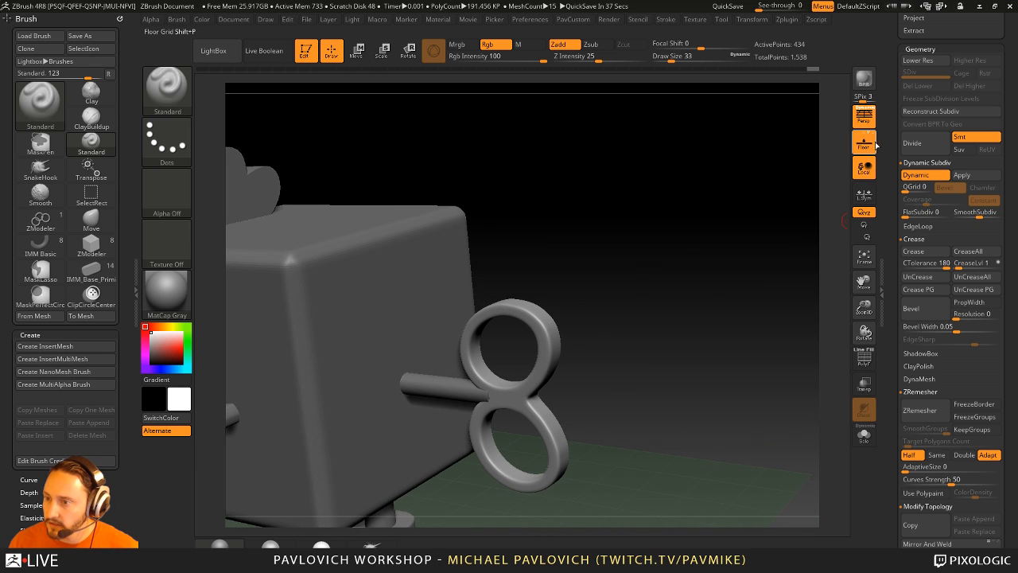
left_click_drag(620, 279, 633, 280)
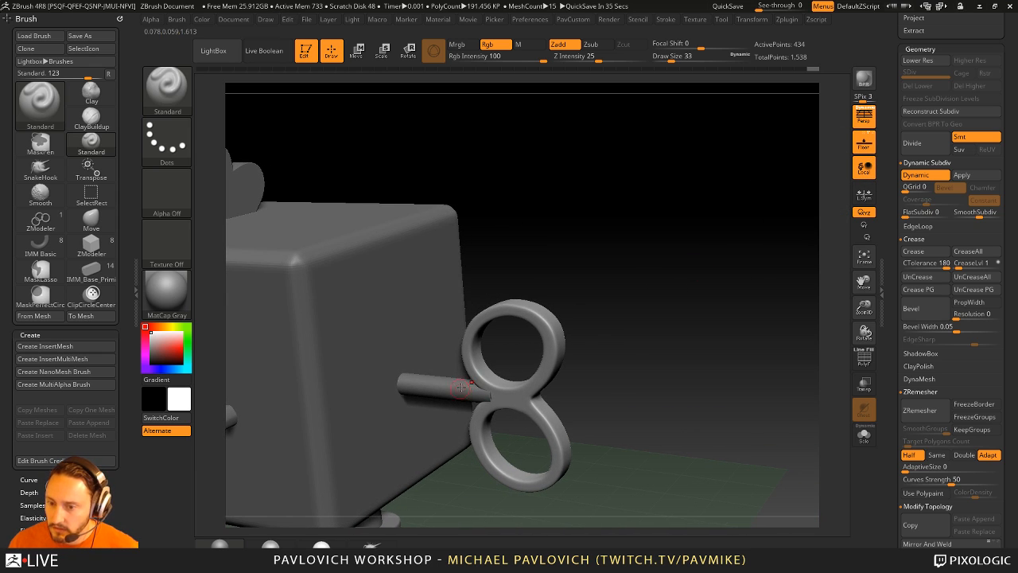
left_click(461, 387, "alt")
key("2")
left_click(731, 264)
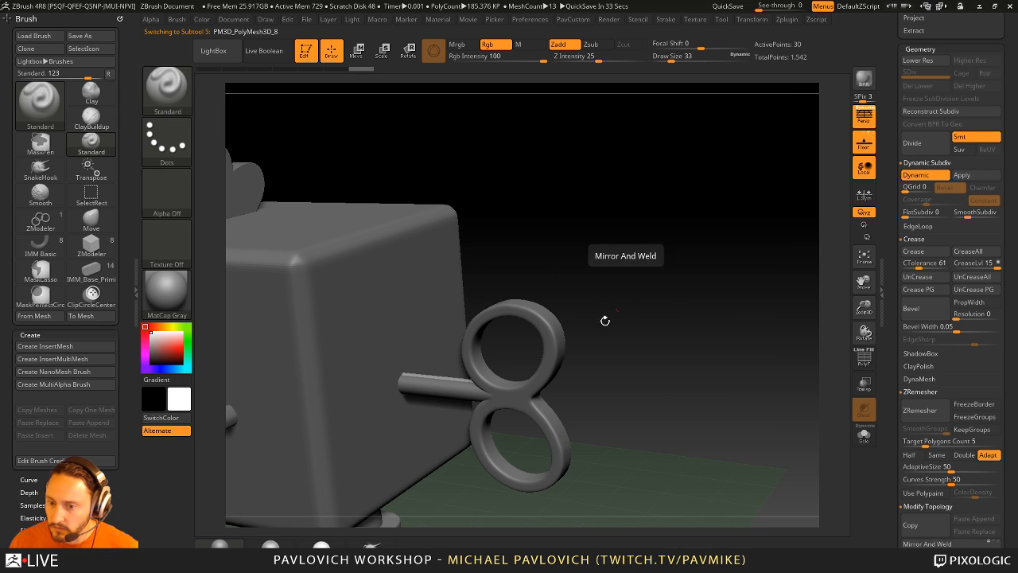
left_click_drag(604, 320, 657, 327)
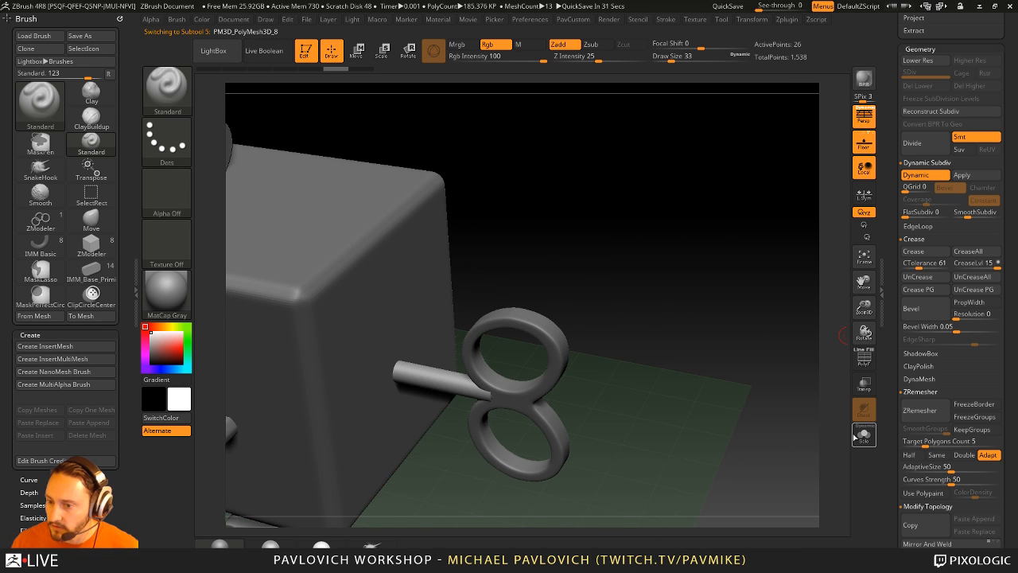
- Isolate the cylindrical cutter in an orthographic front view with polyframe and move it slightly along X onto the centre line
left_click(863, 433)
left_click_drag(772, 300, 817, 251, "shift")
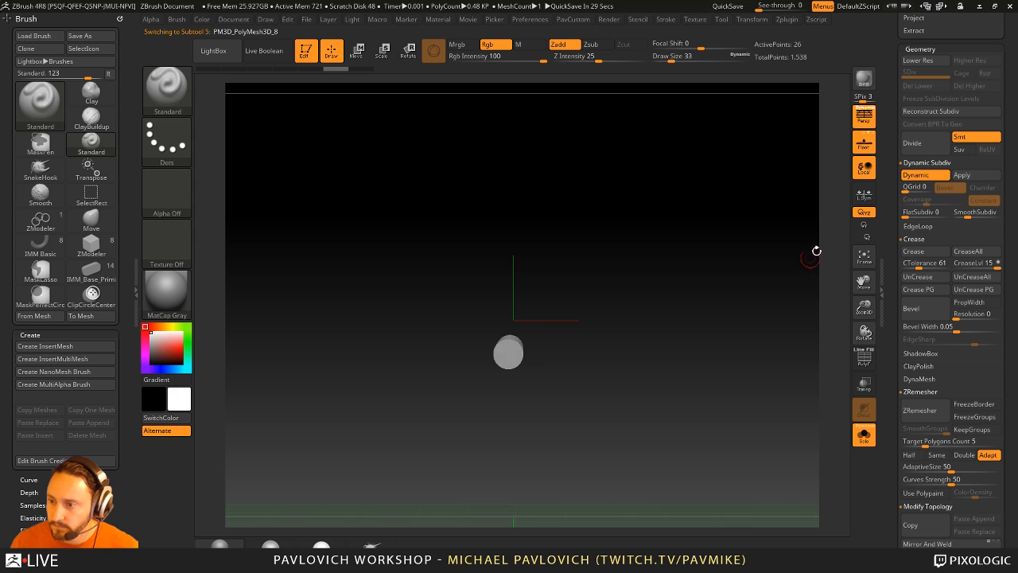
left_click(863, 119)
key("shift+f")
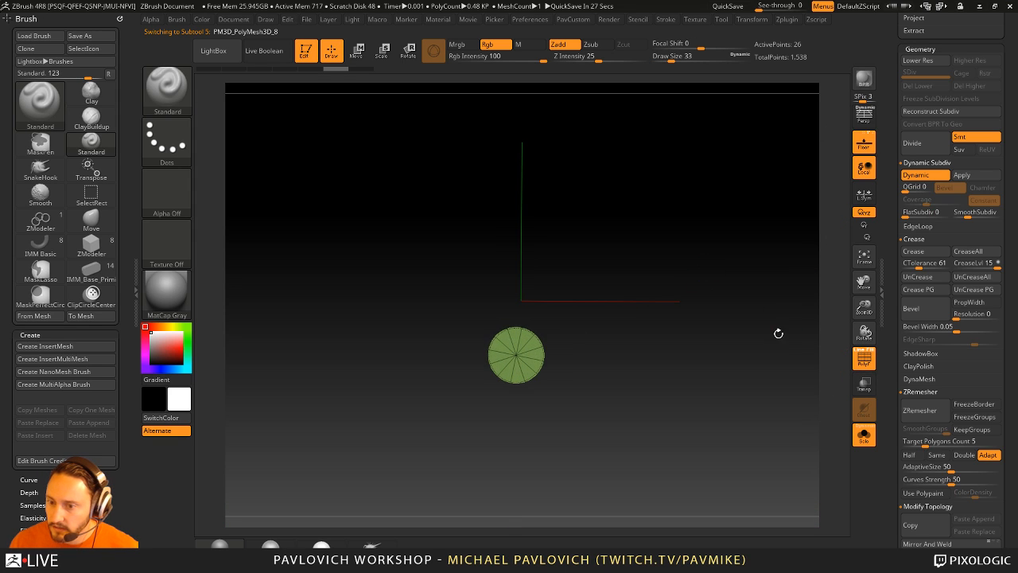
left_click_drag(779, 337, 756, 303, "alt")
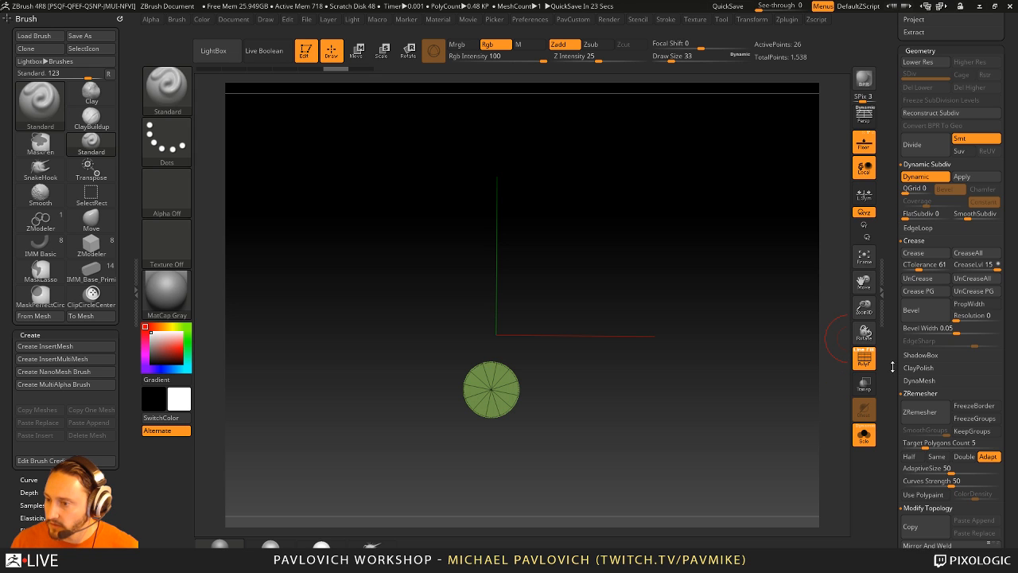
scroll(914, 414, "up", 10)
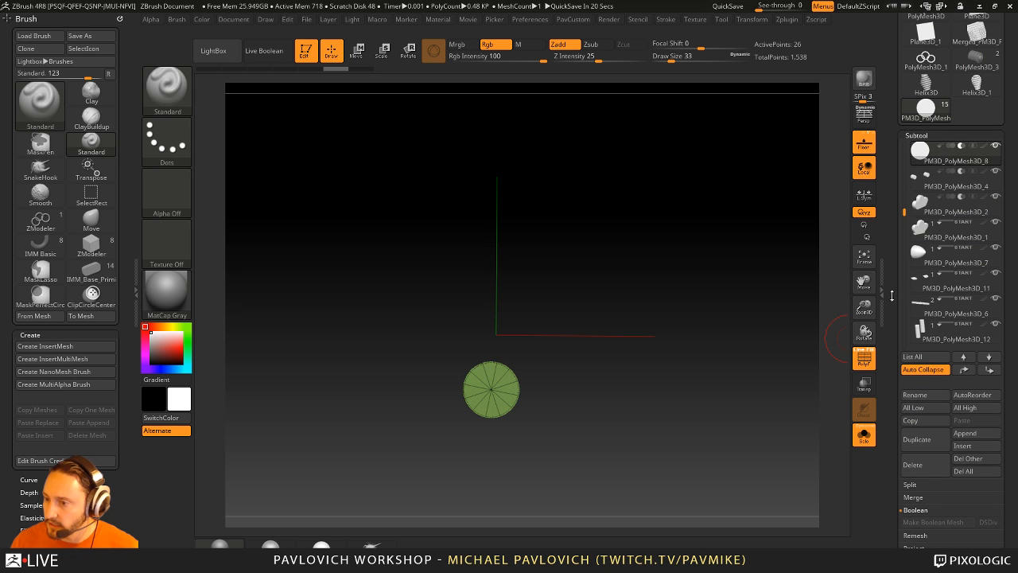
key("w")
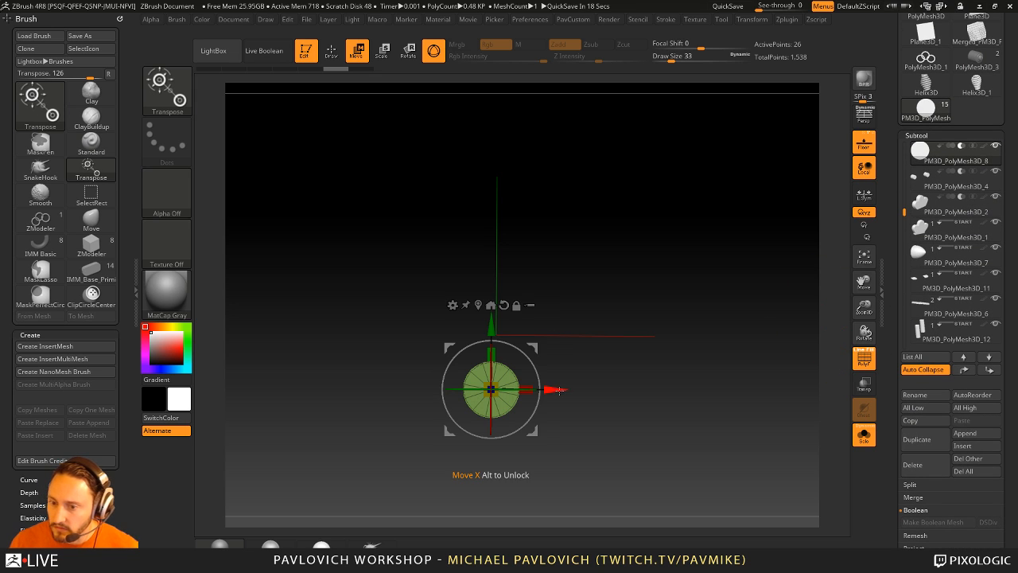
left_click_drag(559, 390, 564, 392)
- Leave Solo mode, return to Draw mode and select the key shaft's subtool PM3D_PolyMesh3D_15
left_click_drag(905, 212, 899, 237)
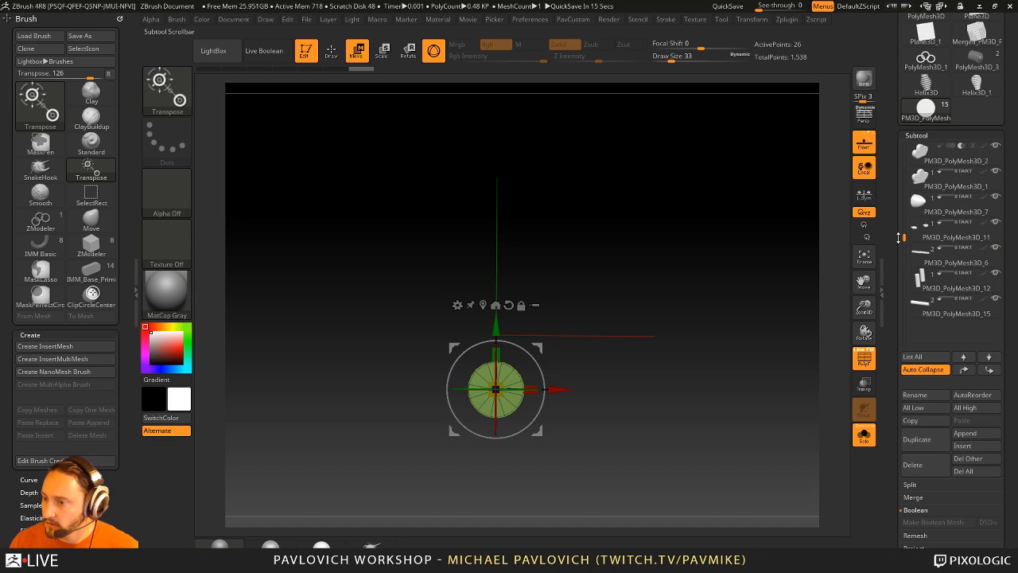
mouse_move(954, 271)
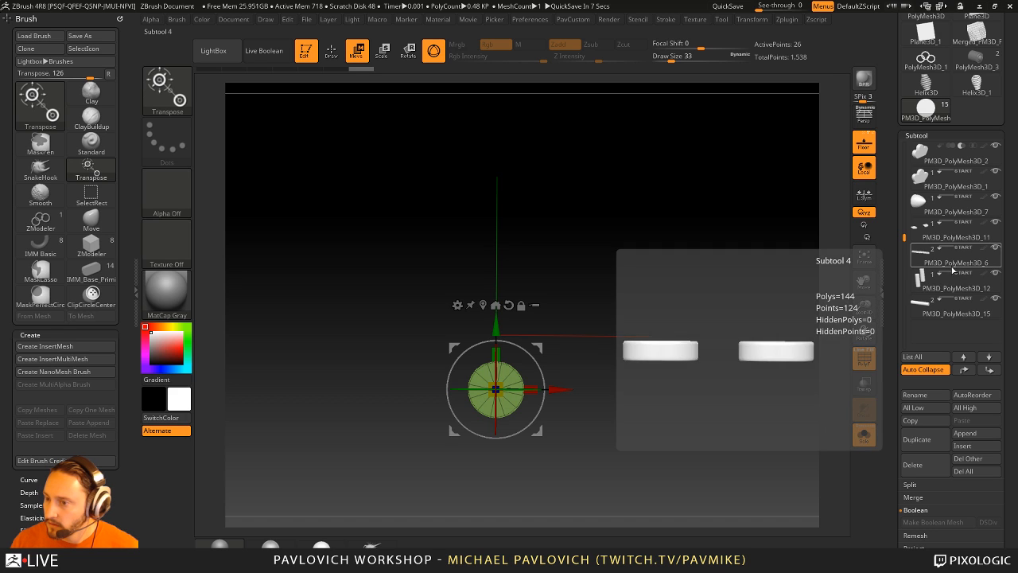
left_click_drag(903, 237, 902, 136)
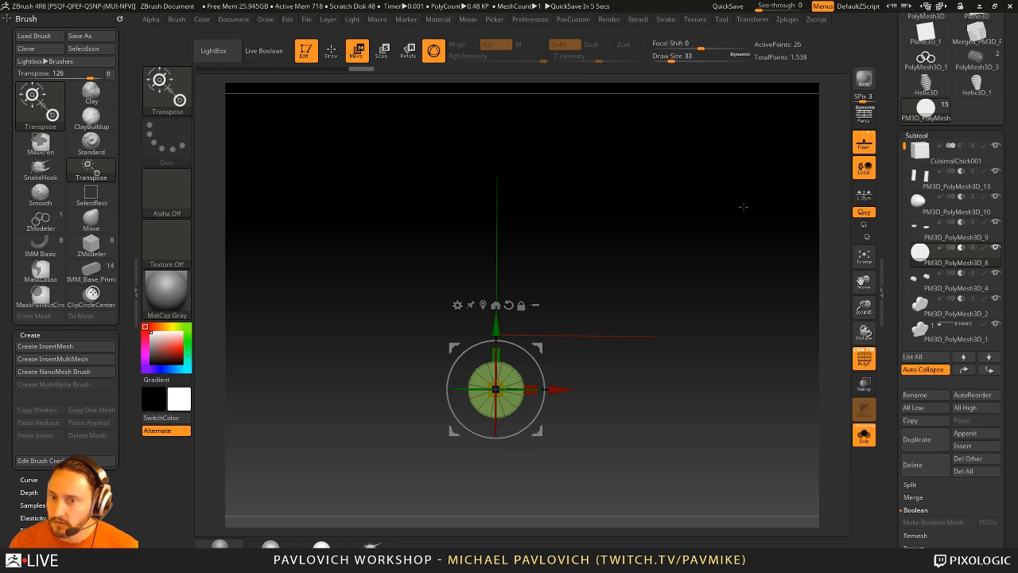
left_click_drag(743, 207, 578, 186)
left_click(866, 434)
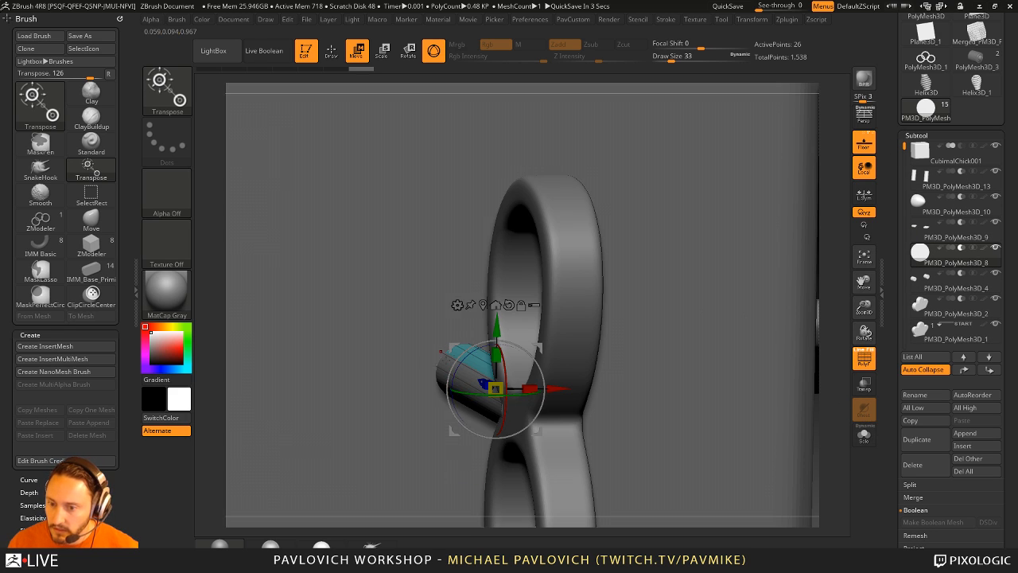
key("q")
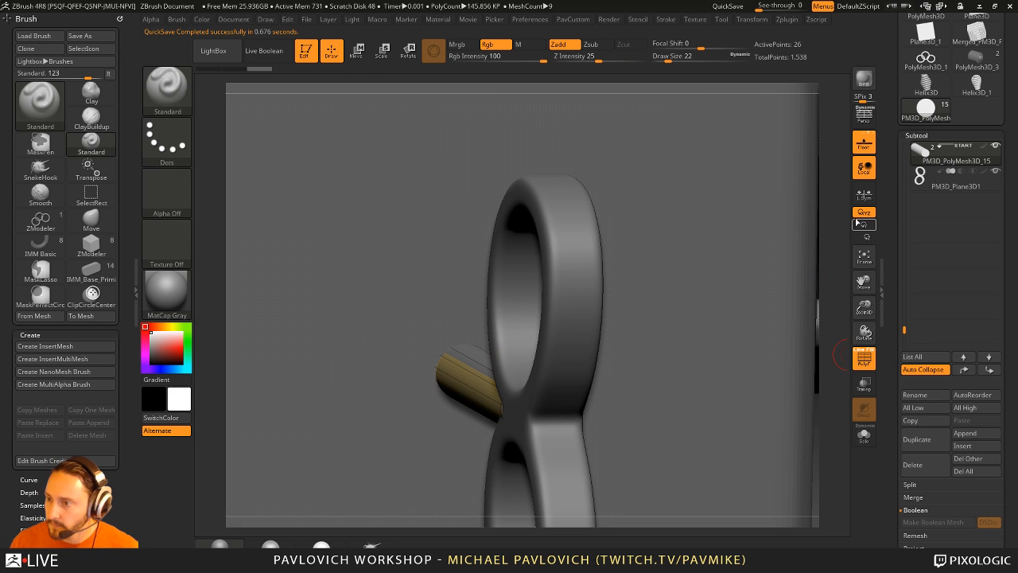
- Turn on the Live Boolean preview and try to reposition the key shaft with the Move gizmo
left_click_drag(835, 259, 847, 315)
key("ctrl+b")
key("w")
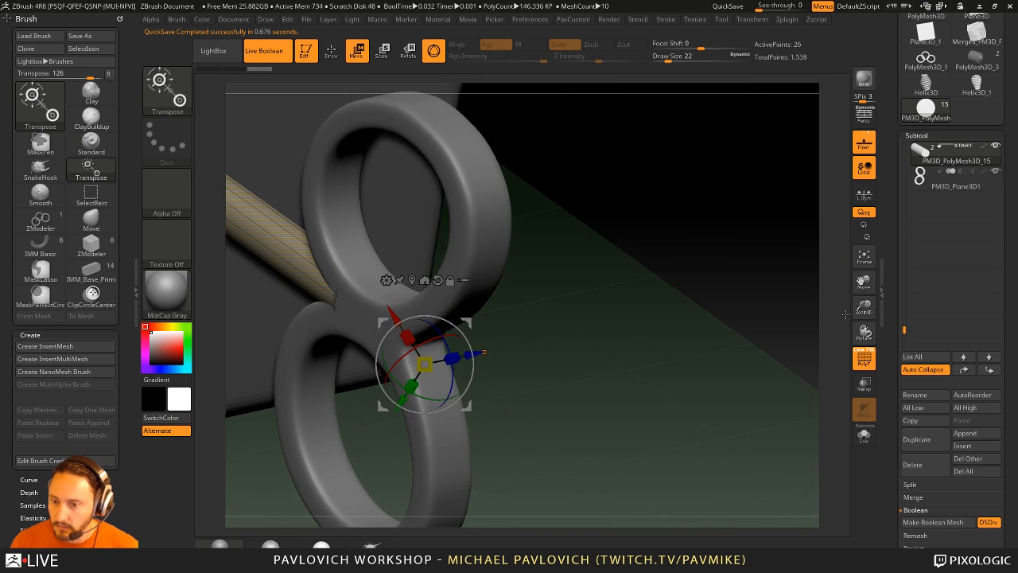
left_click_drag(499, 323, 746, 448, "alt")
left_click(687, 460, "alt")
key("ctrl+z")
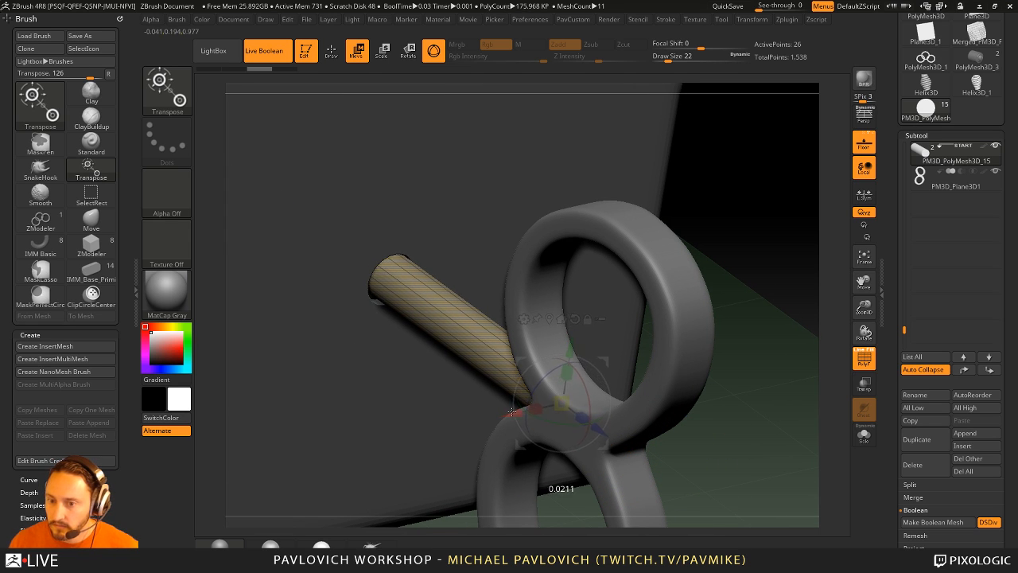
- Return to Draw mode, turn off the polyframe display and set the Draw Size to 112
key("q")
mouse_move(774, 338)
left_mouse_down("alt")
mouse_move(750, 257)
mouse_move(809, 329)
mouse_move(707, 305)
mouse_move(758, 338)
mouse_move(759, 323)
mouse_move(774, 322)
mouse_move(734, 307)
left_mouse_up("alt")
key("shift+f")
key("s")
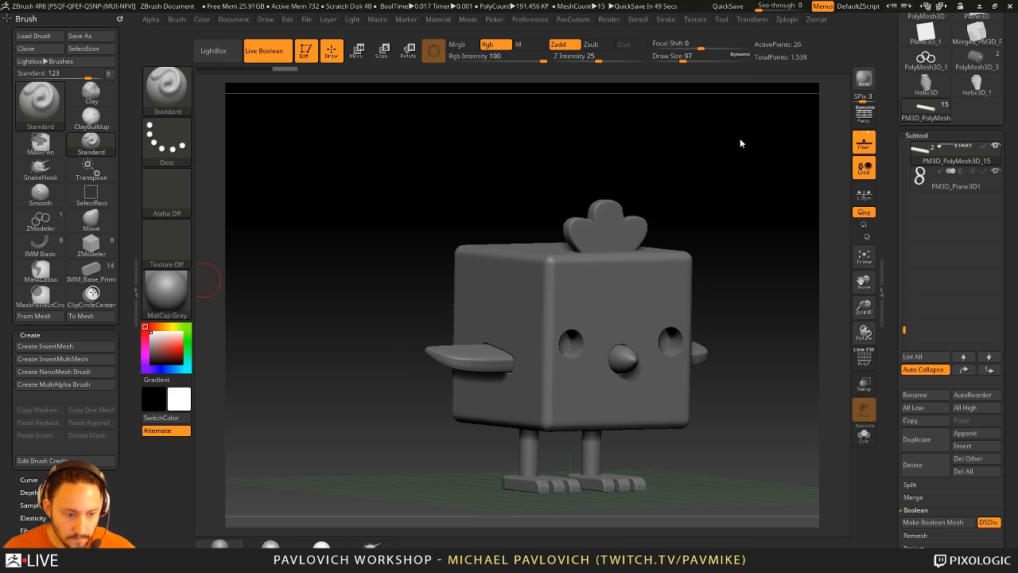
left_click_drag(739, 140, 680, 145)
key("s")
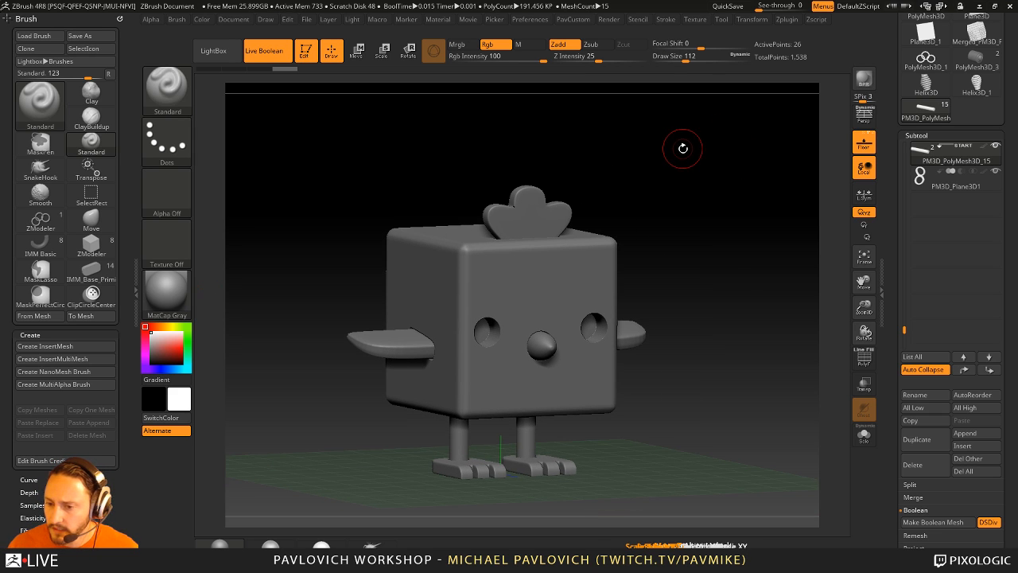
left_click_drag(831, 232, 548, 136)
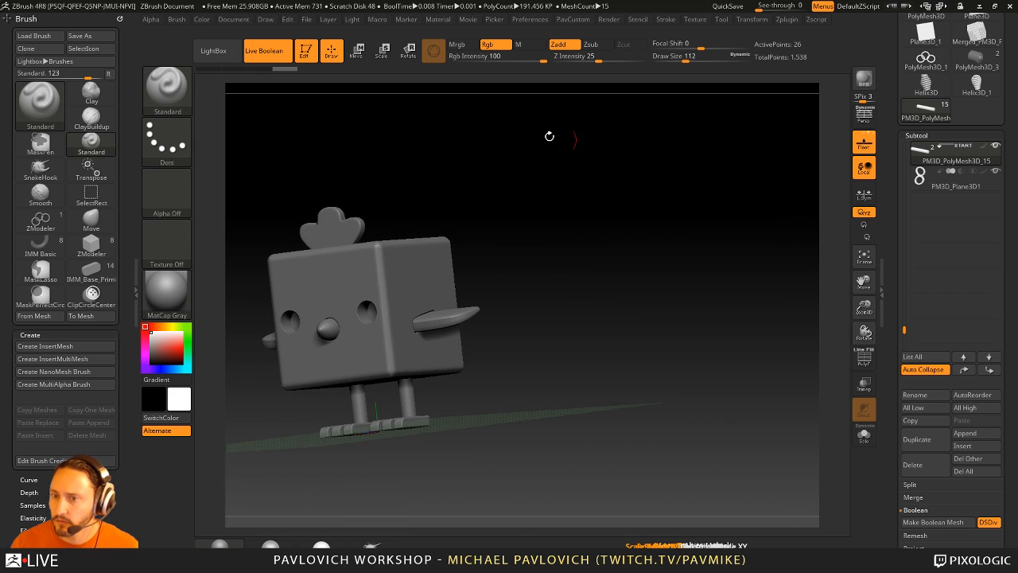
- Expand the Render Booleans and External Renderer settings to review the Live Boolean and KeyShot options
left_click(528, 20)
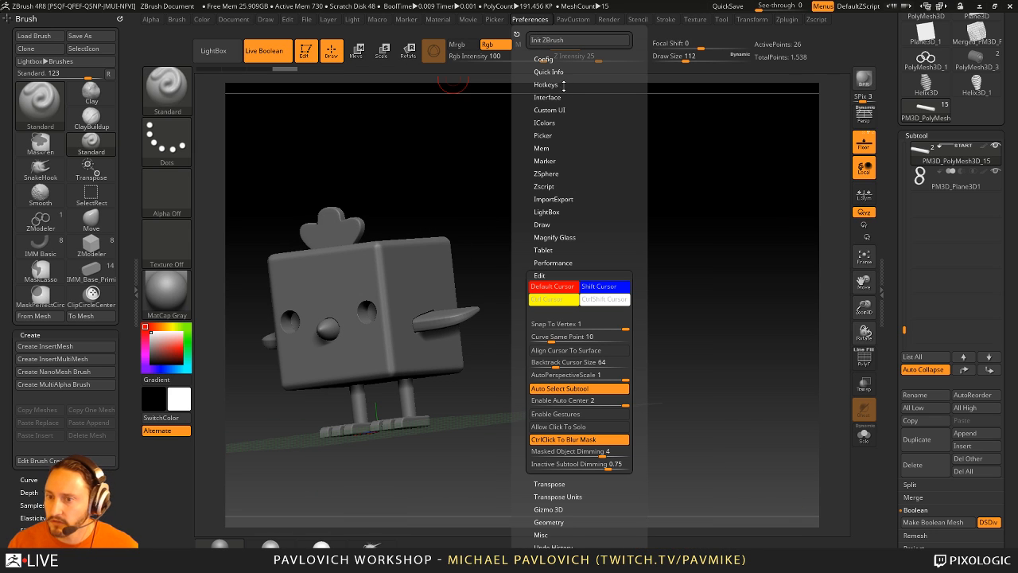
left_click(547, 85)
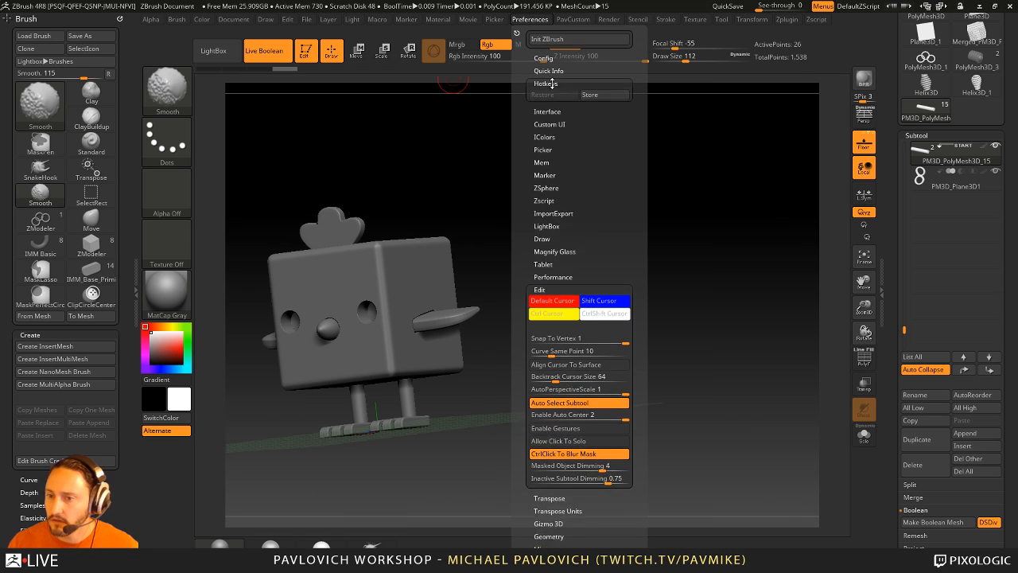
left_click(496, 20)
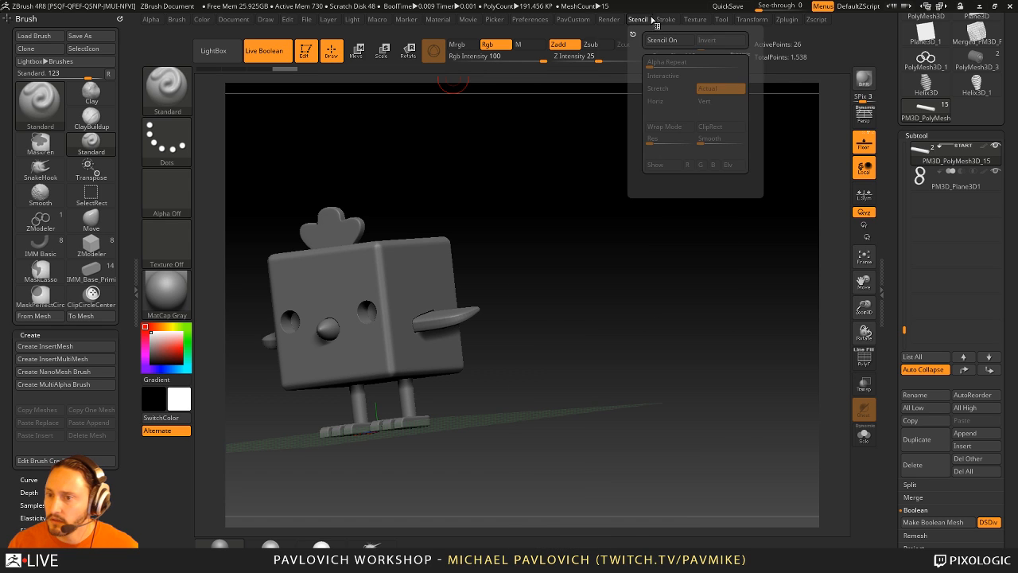
mouse_move(611, 22)
key("shift")
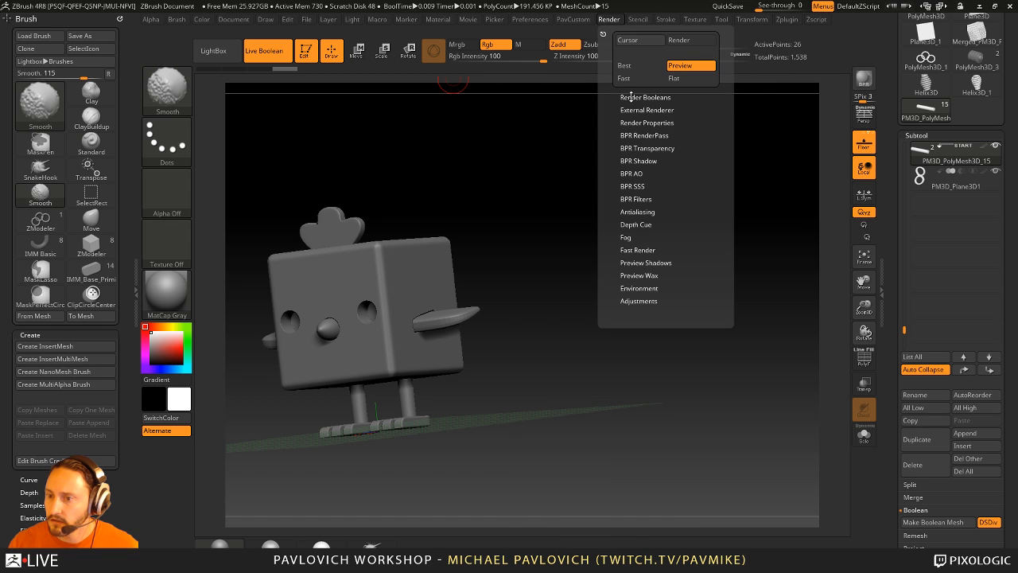
left_click(631, 97, "shift")
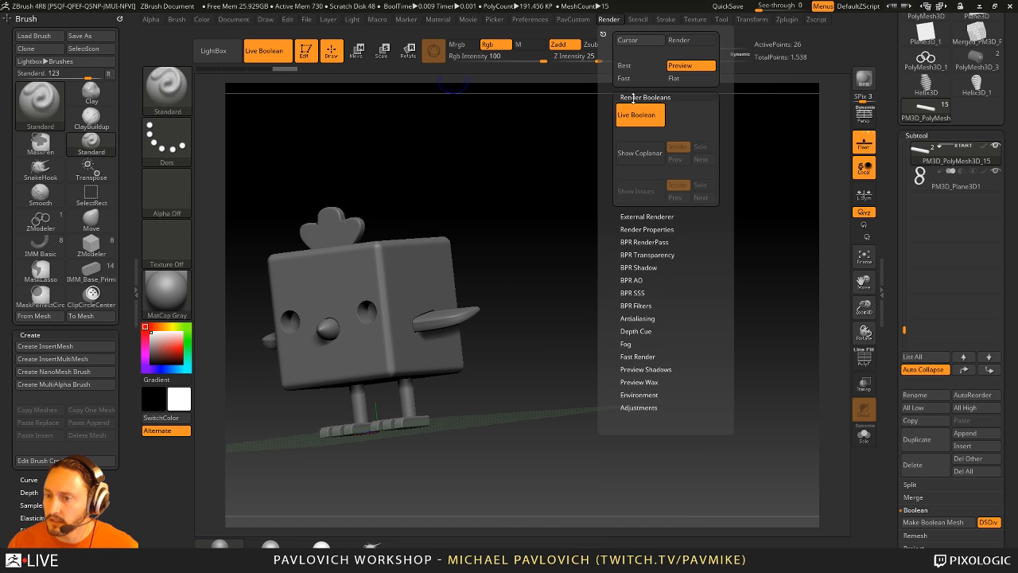
left_click(640, 216)
- Render the Live Boolean chick with BPR from a front view and from a raised three-quarter view
left_click_drag(486, 156, 684, 159)
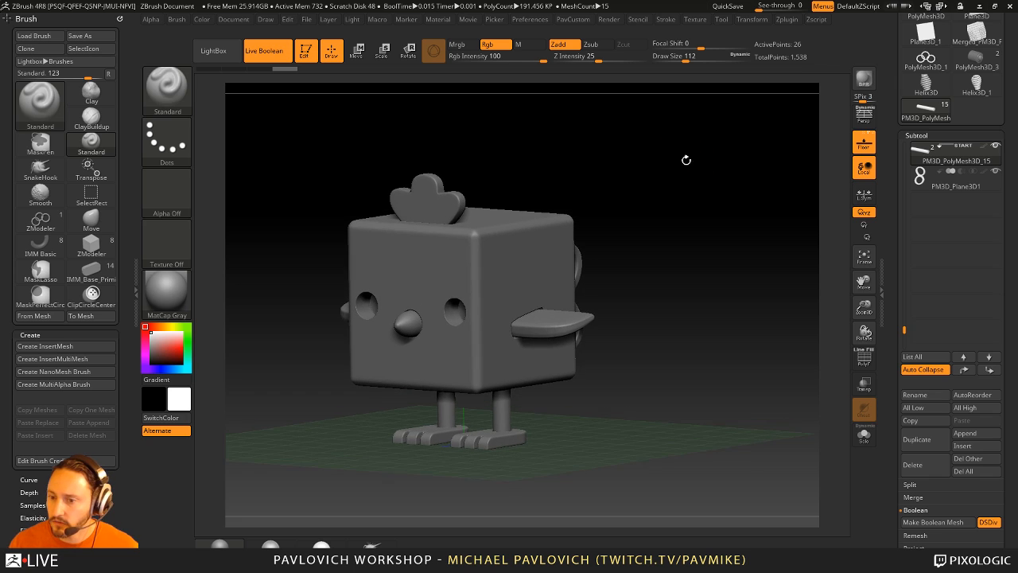
key("shift+r")
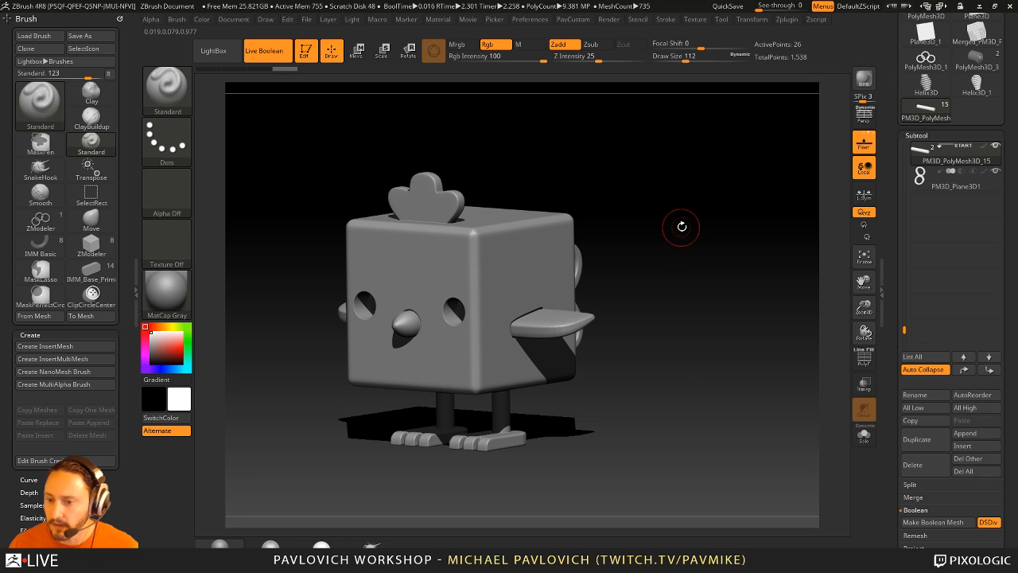
left_click_drag(685, 232, 703, 252)
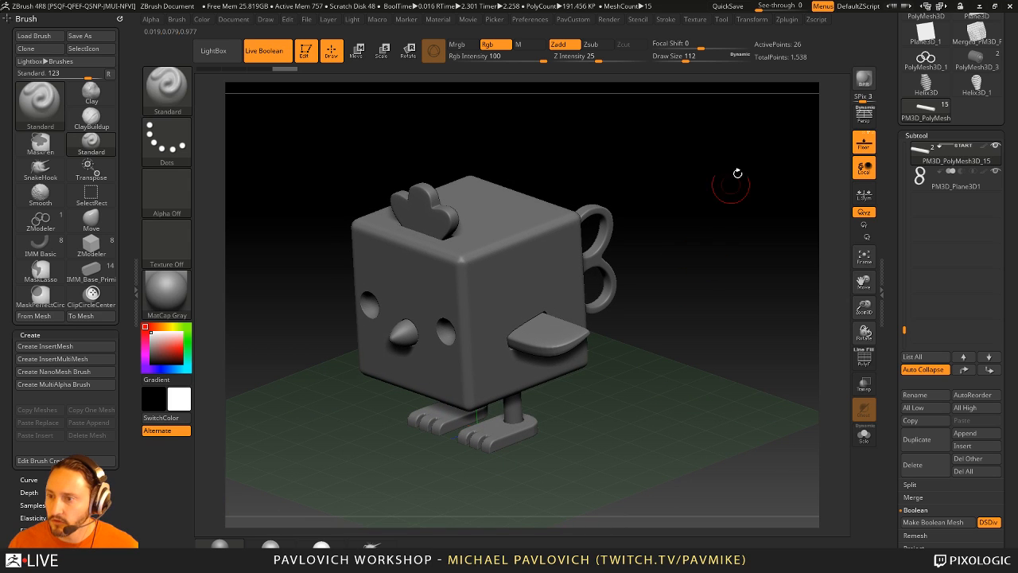
key("shift+r")
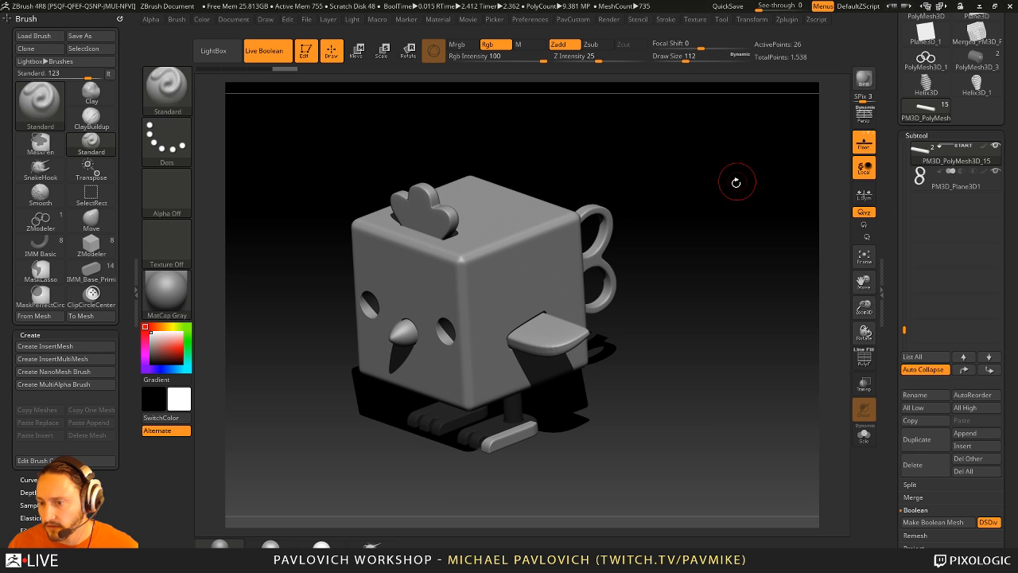
left_click_drag(736, 182, 637, 302)
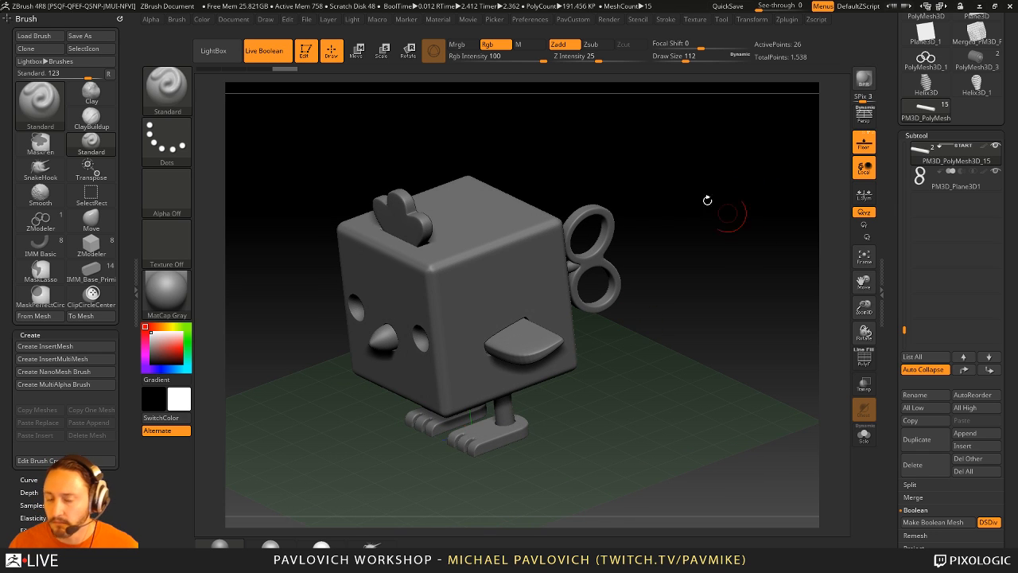
- Increase the floor's Grid Size and run a BPR render of the chick
left_click(265, 19)
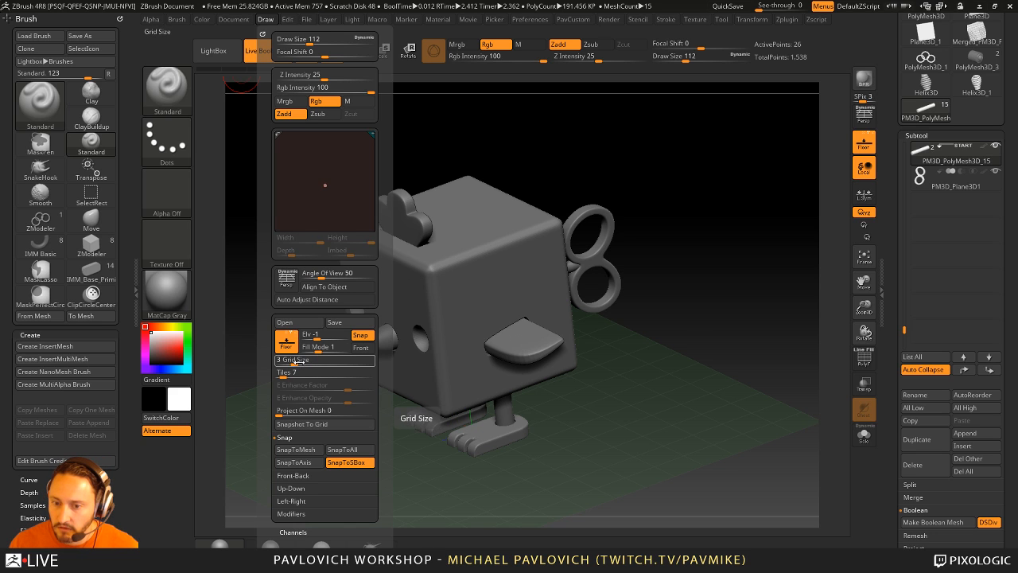
left_click_drag(299, 362, 309, 361)
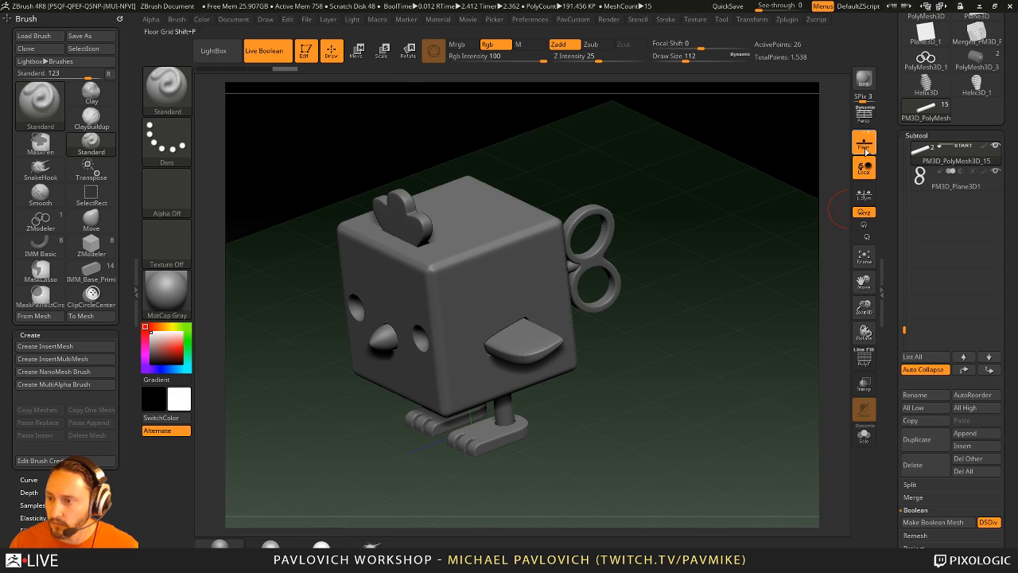
key("shift+r")
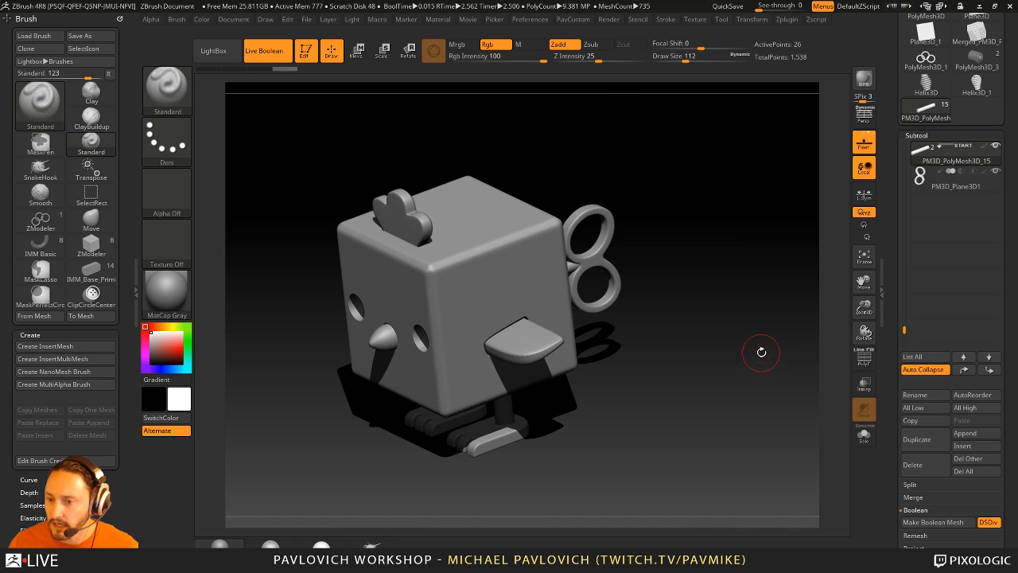
left_click_drag(761, 351, 736, 279)
- Enable KeyShot as the external renderer and send the unmerged chick subtools to it
left_click(530, 19)
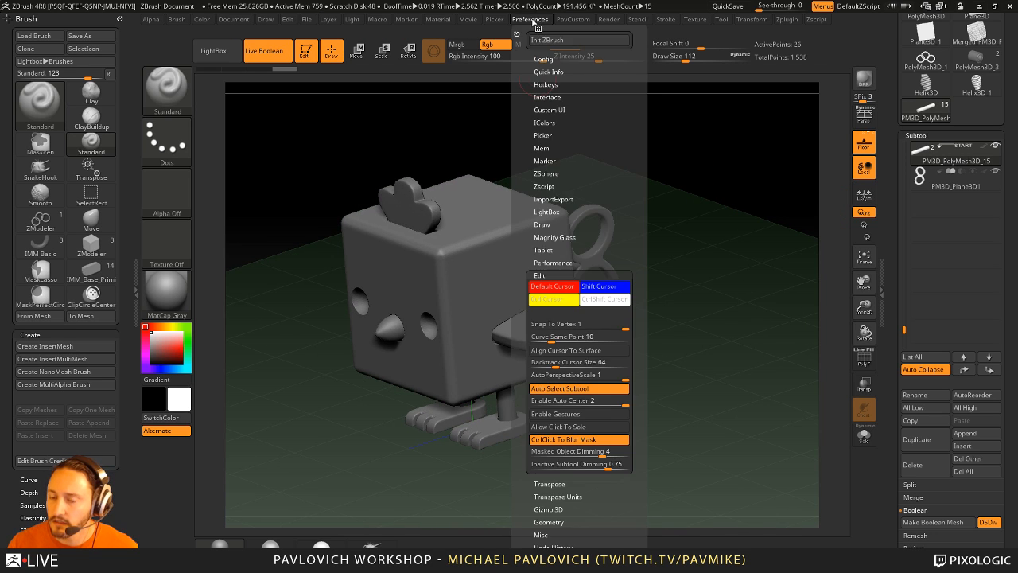
mouse_move(620, 30)
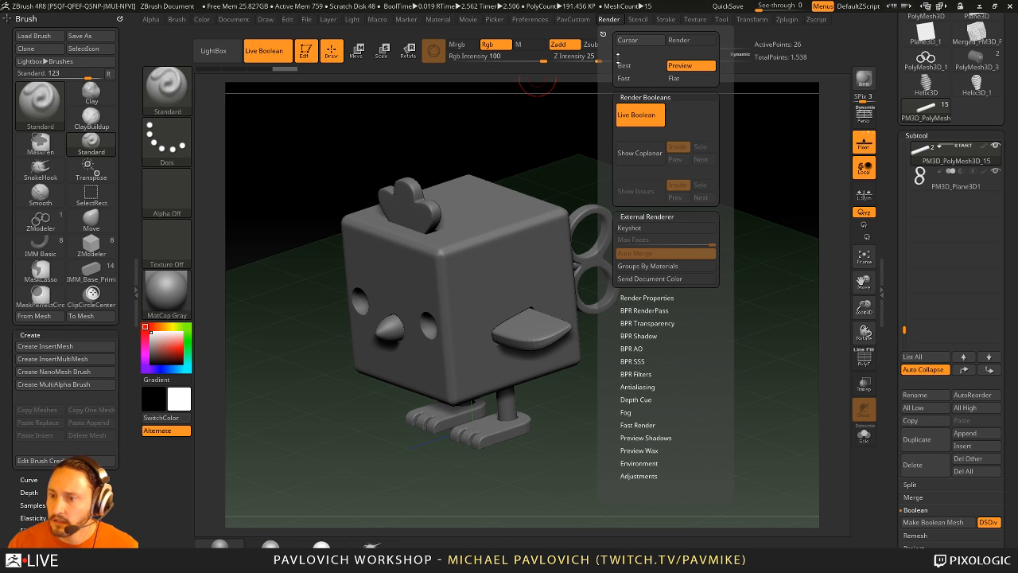
left_click(641, 228)
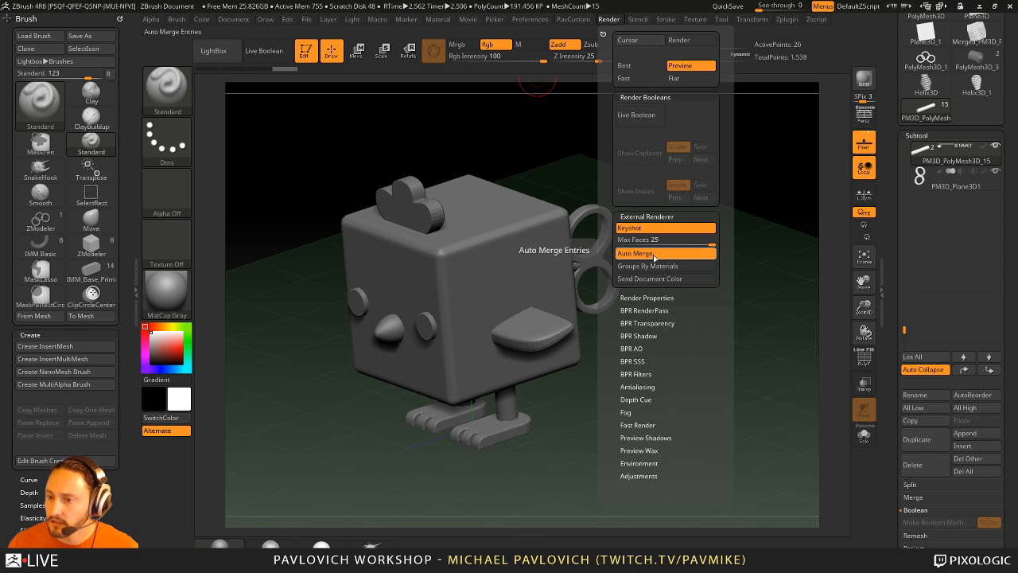
left_click(863, 80)
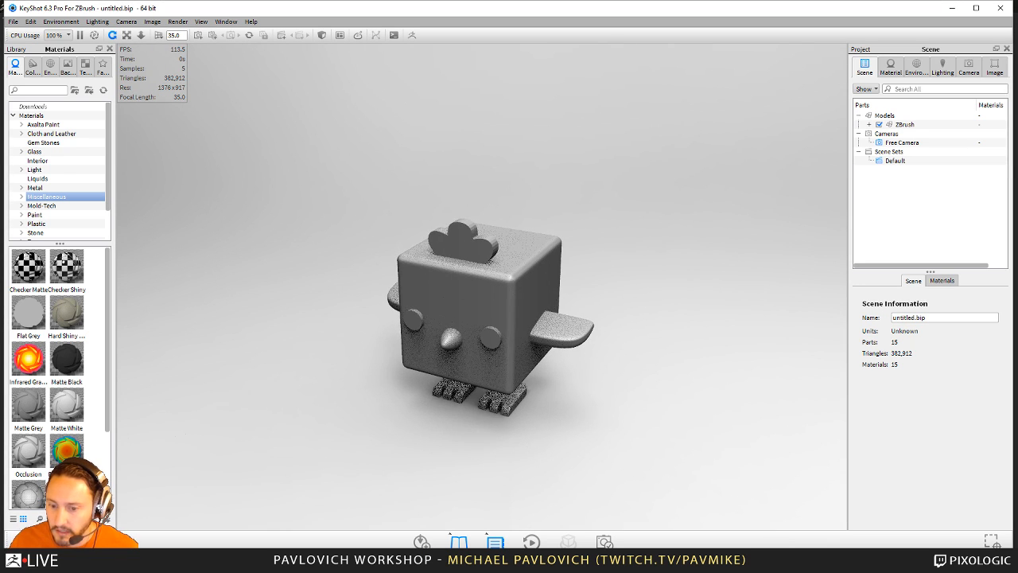
- Switch back to ZBrush, turn Live Boolean on again and render the chick with BPR
key("alt+Tab")
left_click_drag(892, 237, 891, 127)
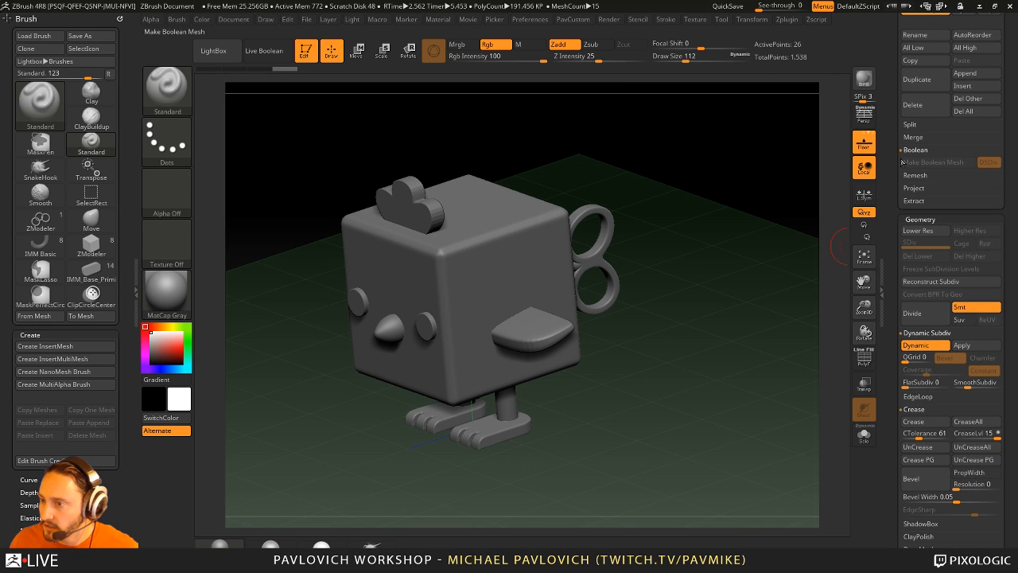
left_click_drag(901, 162, 901, 344)
left_click(275, 50)
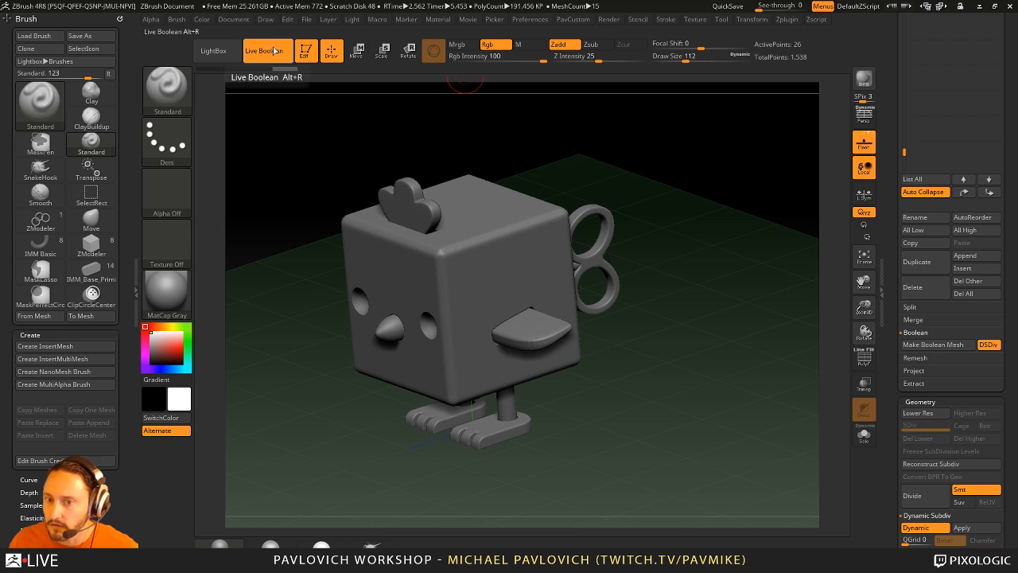
left_click_drag(892, 207, 892, 326)
left_click(867, 83)
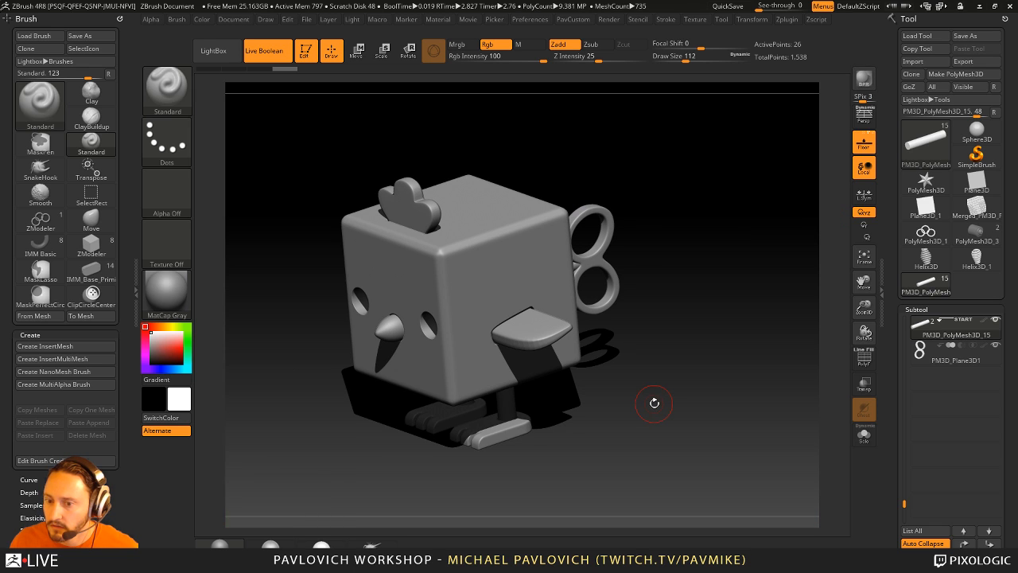
- Try enabling KeyShot as the external renderer while Live Boolean is on
left_click(534, 20)
mouse_move(606, 24)
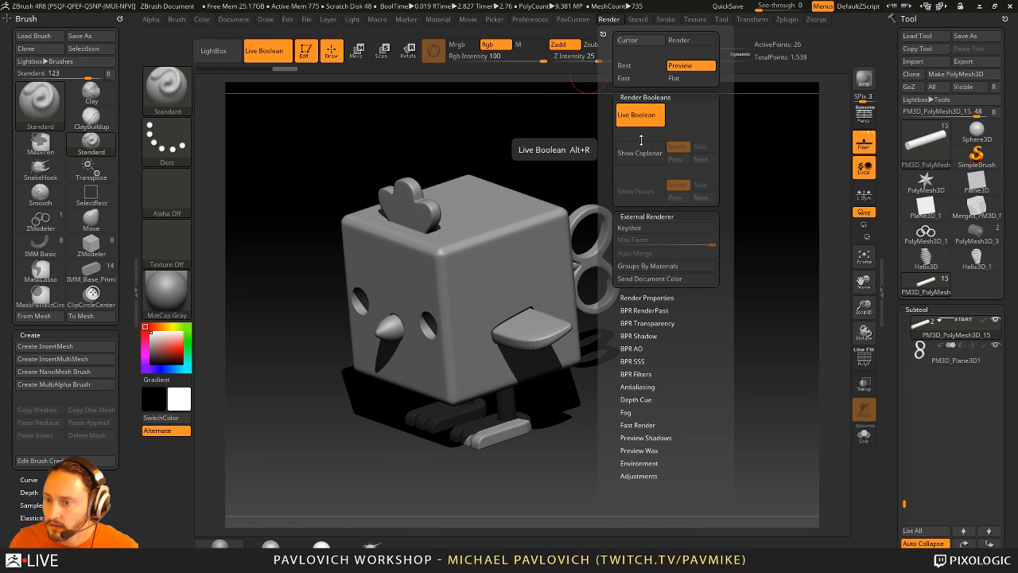
left_click(643, 229)
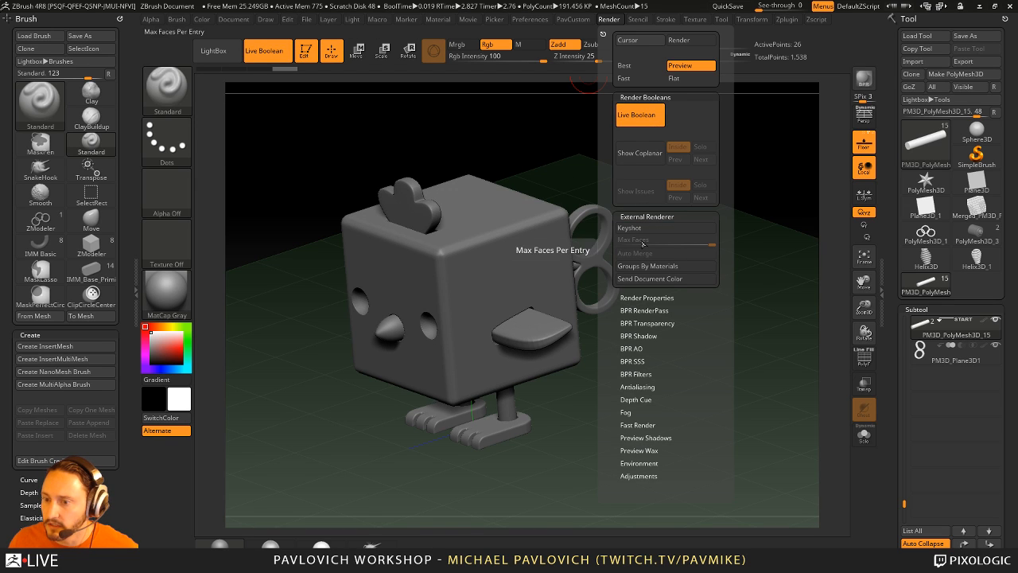
- Make a Boolean mesh from the chick's subtools with Live Boolean and DSDiv on, and switch to the resulting tool
left_click_drag(892, 310, 892, 200)
left_click(267, 51)
scroll(938, 295, "down", 8)
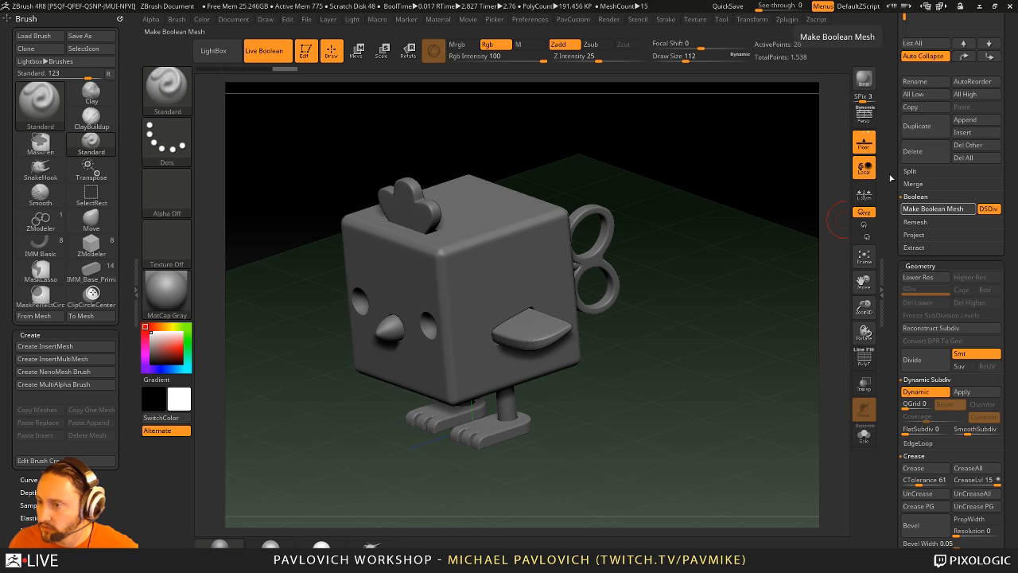
left_click(933, 209)
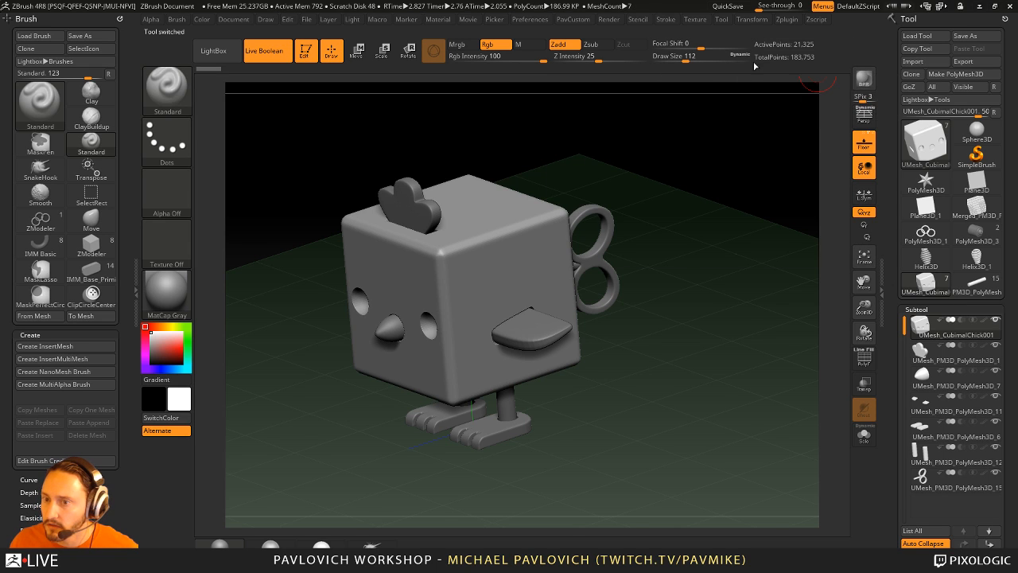
- Turn off Live Boolean, enable KeyShot as the external renderer and send the Boolean chick mesh to KeyShot
left_click(280, 49)
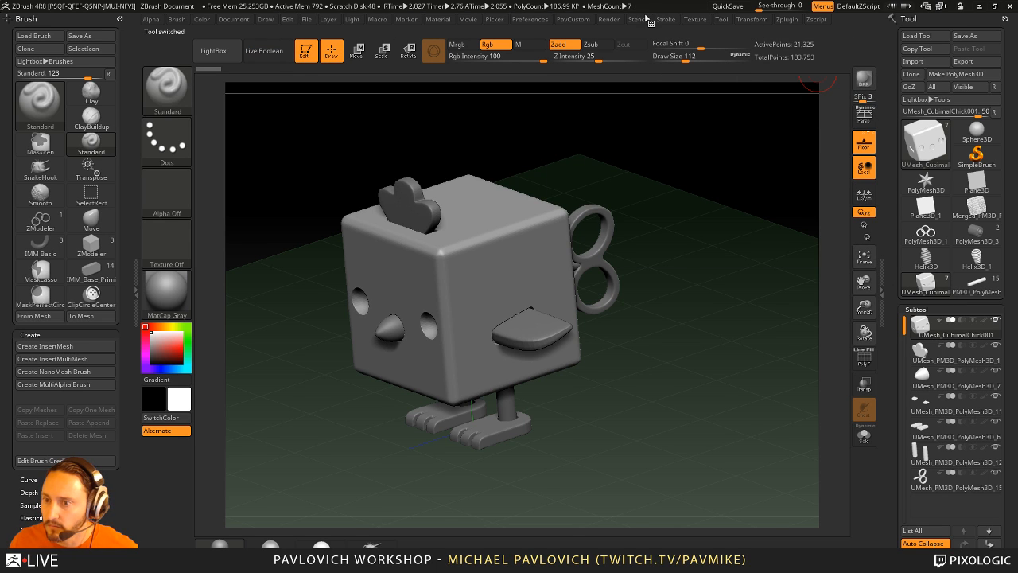
left_click(608, 20)
left_click(651, 230)
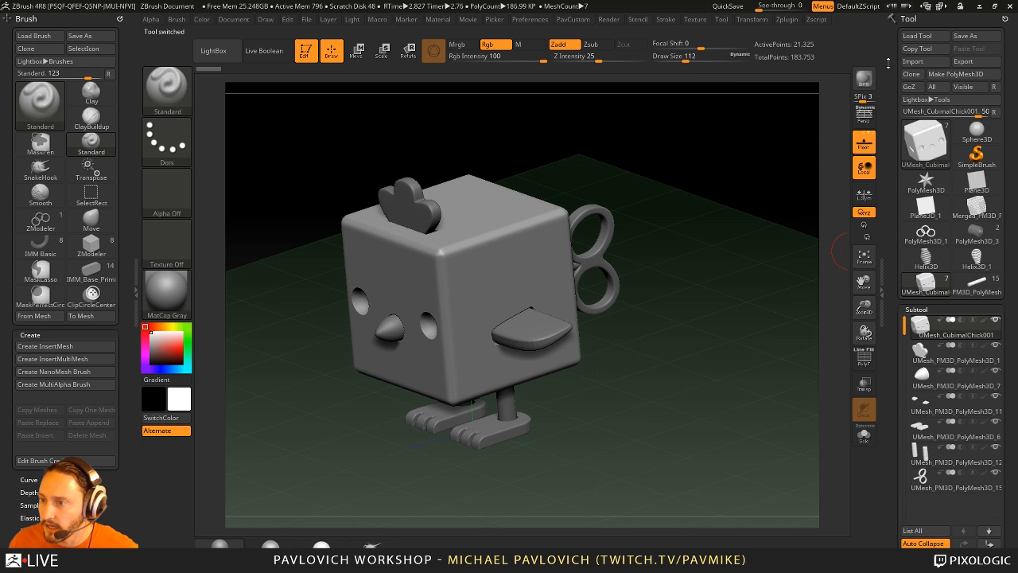
left_click(865, 83)
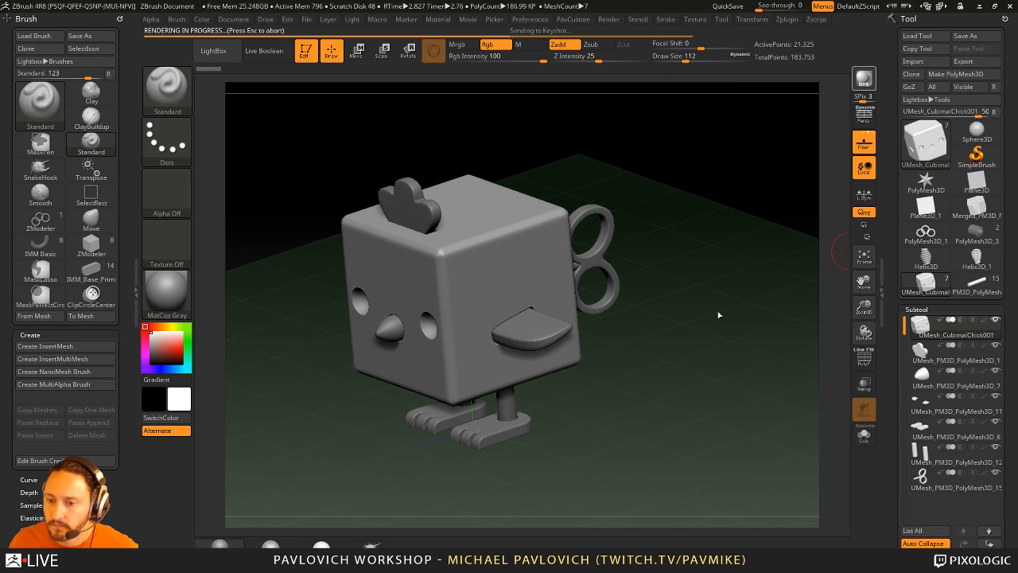
key("super")
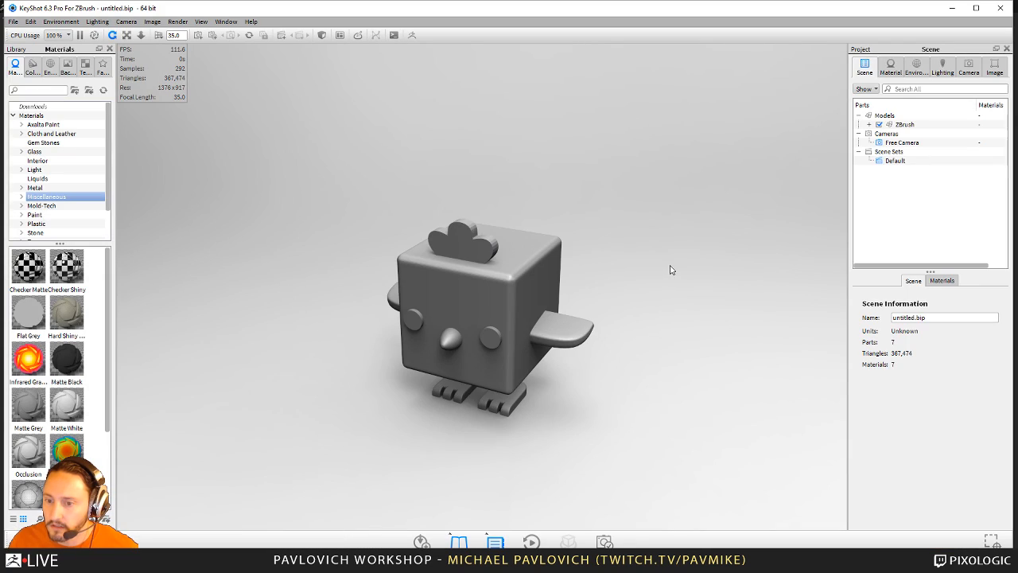
- Examine the chick's eye sockets, beak and wing in KeyShot up close and from both front corners
left_click_drag(677, 280, 645, 241)
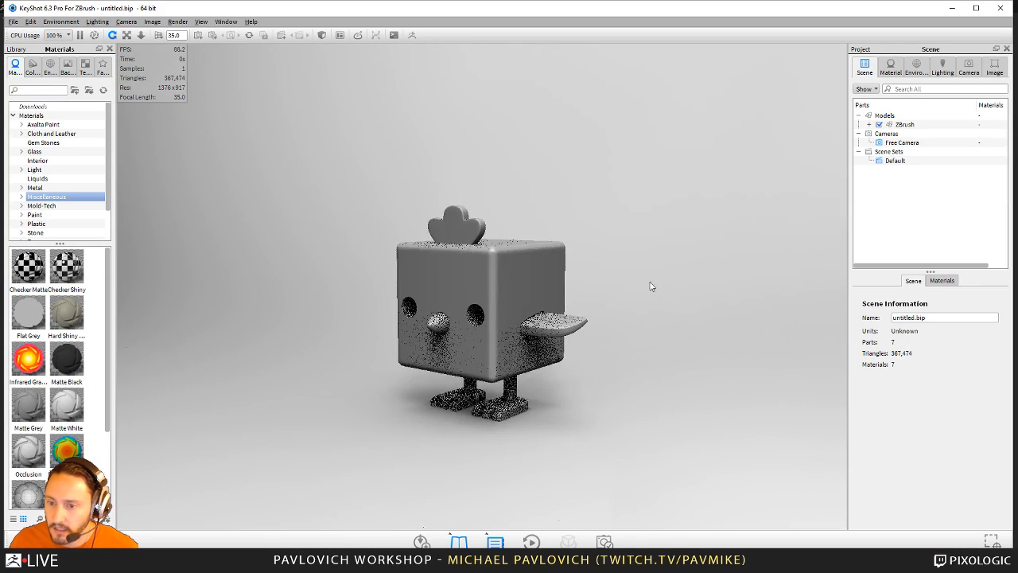
right_click_drag(652, 286, 713, 384, "alt")
left_click_drag(713, 384, 986, 400)
left_click_drag(700, 350, 736, 322)
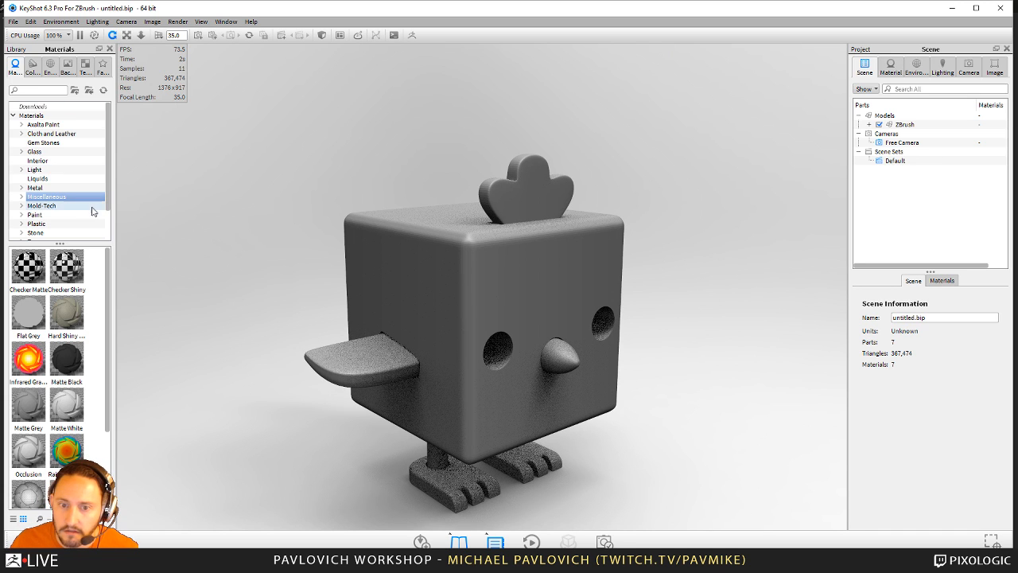
- Apply Hard Shiny Plastic Yellow to the chick's cube body and reuse the same material on the wing
scroll(42, 190, "down", 1)
scroll(42, 190, "down", 1)
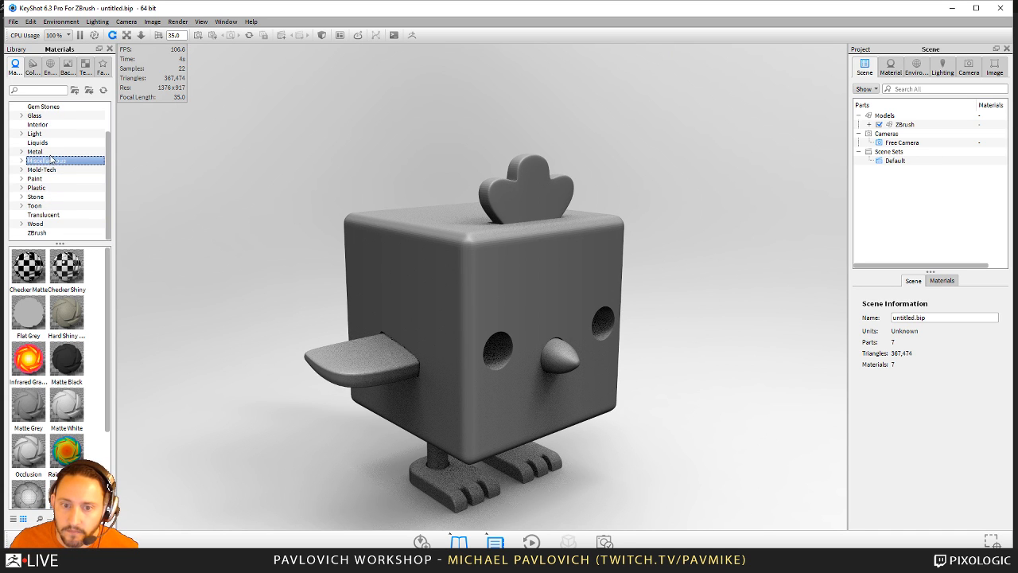
key("Down")
key("Down")
key("Down")
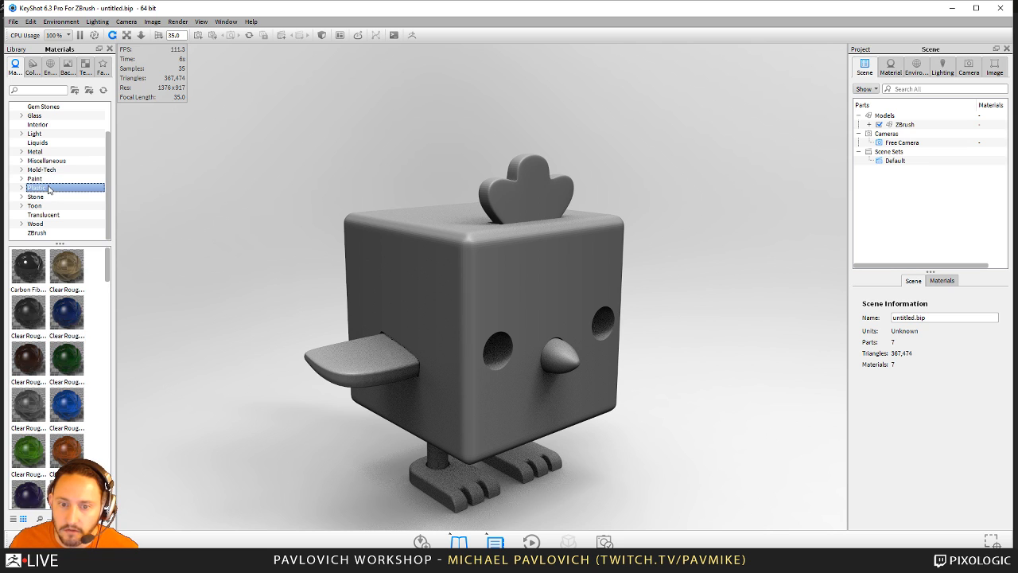
scroll(74, 357, "down", 5)
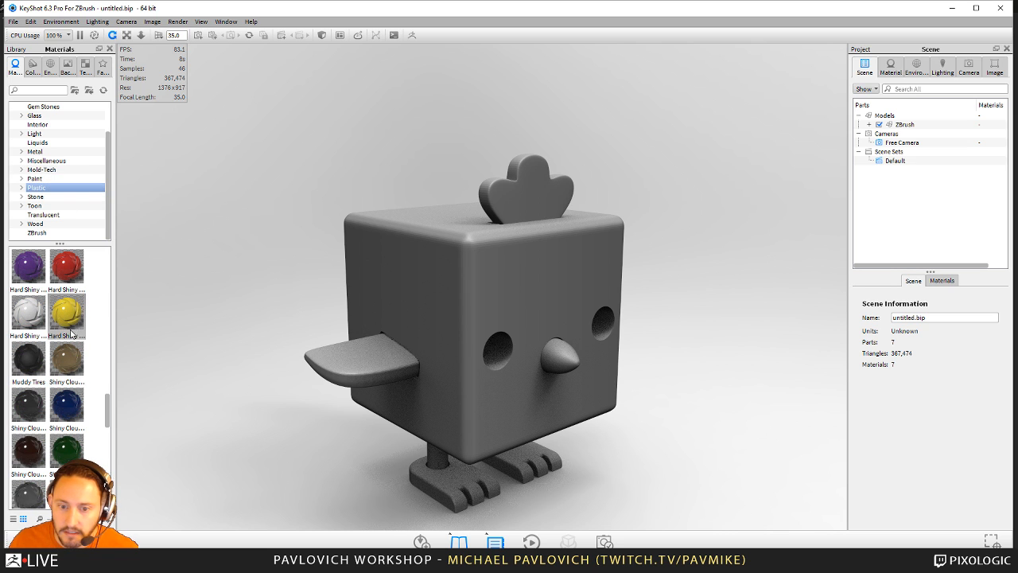
left_click_drag(70, 316, 424, 265)
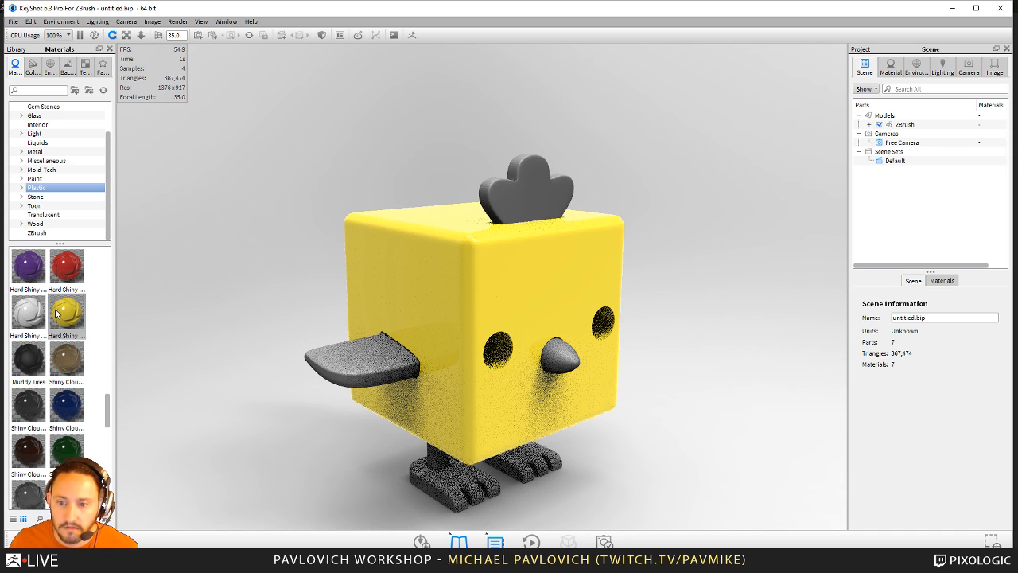
left_click(942, 282)
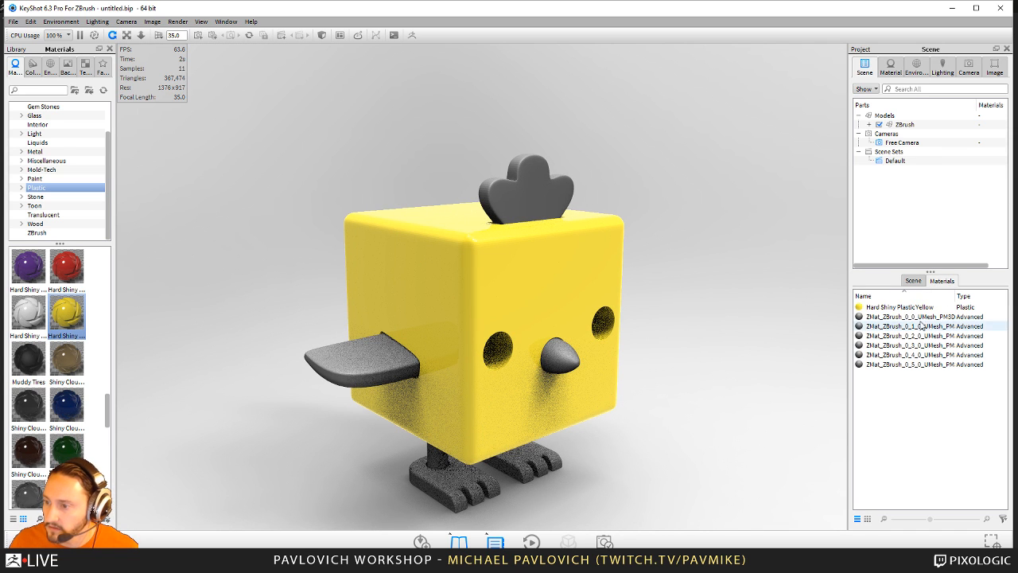
left_click_drag(875, 307, 380, 366)
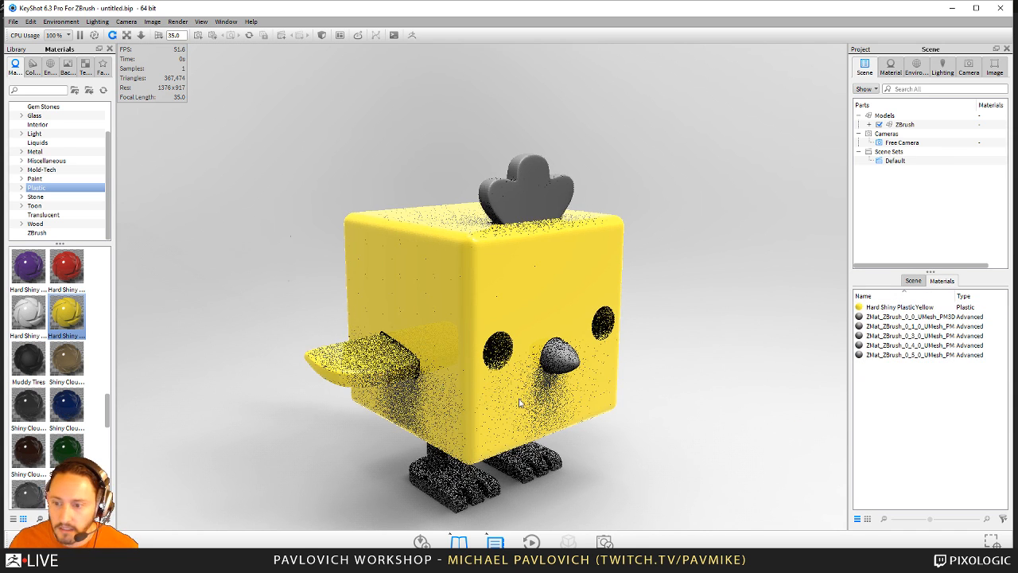
- Apply Hard Shiny Plastic Orange to the beak, legs and feet, and the scene's yellow plastic to the comb on the head
scroll(110, 407, "up", 3)
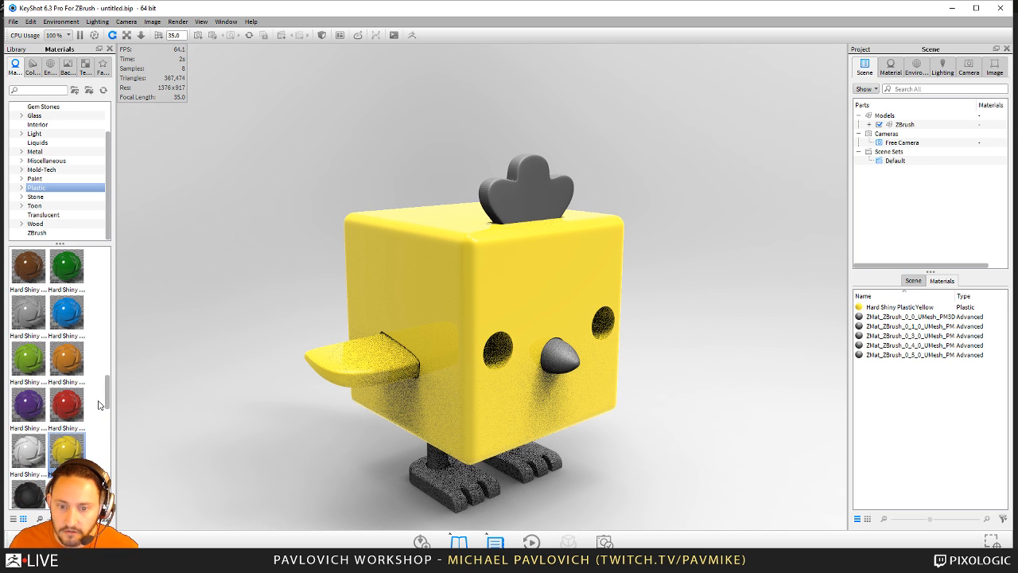
left_click_drag(67, 358, 557, 356)
left_click_drag(898, 307, 525, 458)
left_click_drag(659, 473, 660, 406)
left_click_drag(904, 309, 334, 425)
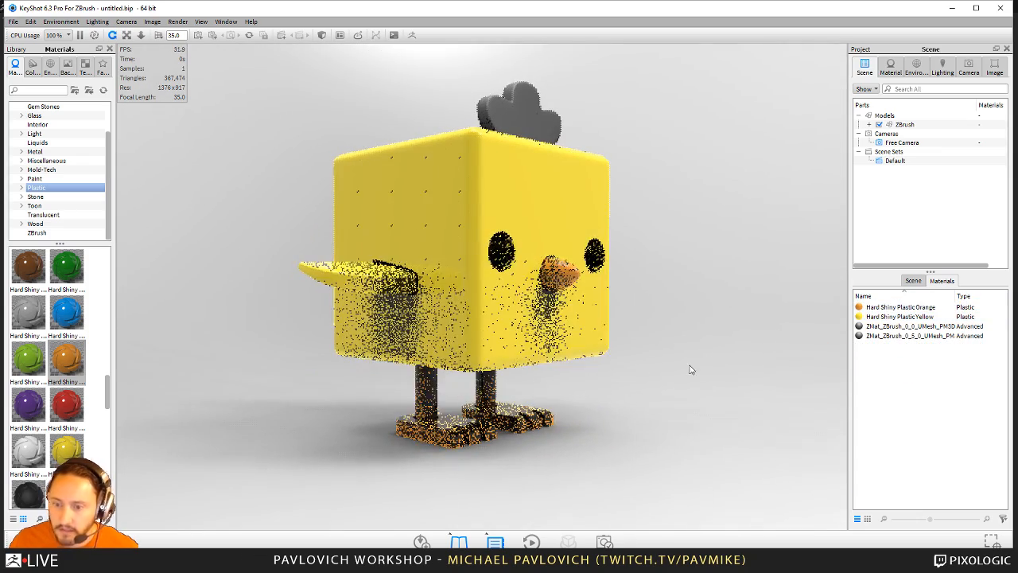
left_click_drag(691, 370, 776, 403)
left_click_drag(898, 316, 517, 187)
- Apply the Nickel Light Satin metal from the basic nickel materials to the wind-up key
left_click_drag(683, 295, 742, 279)
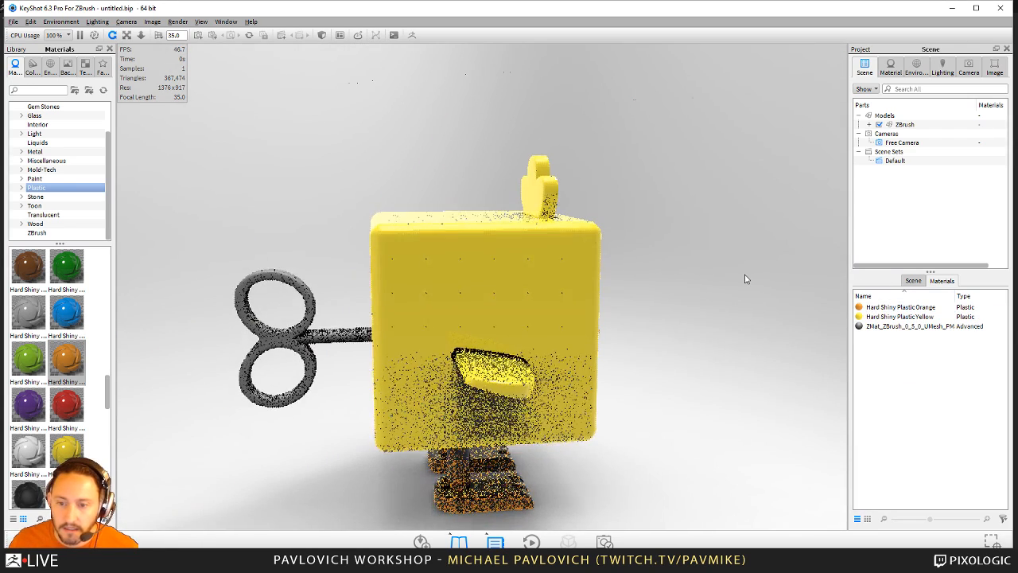
left_click(36, 151)
left_click(21, 151)
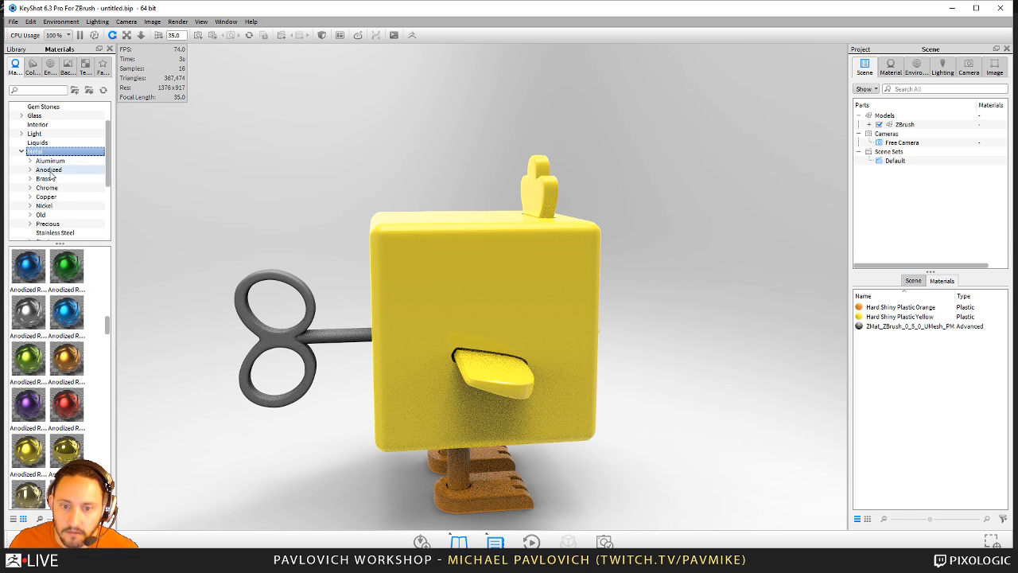
scroll(49, 206, "down", 1)
scroll(48, 205, "down", 1)
left_click(42, 161)
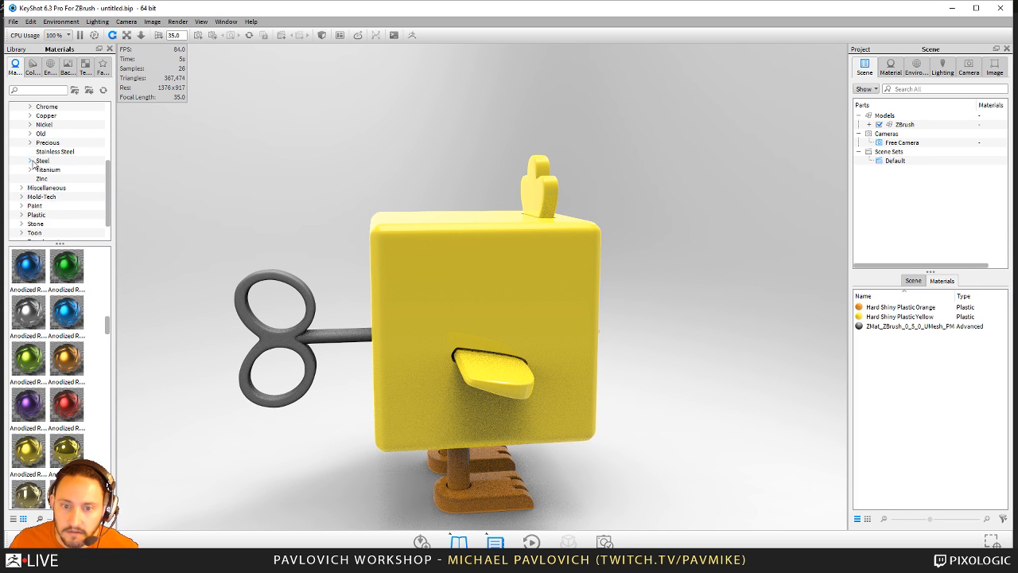
left_click(30, 161)
left_click(53, 170)
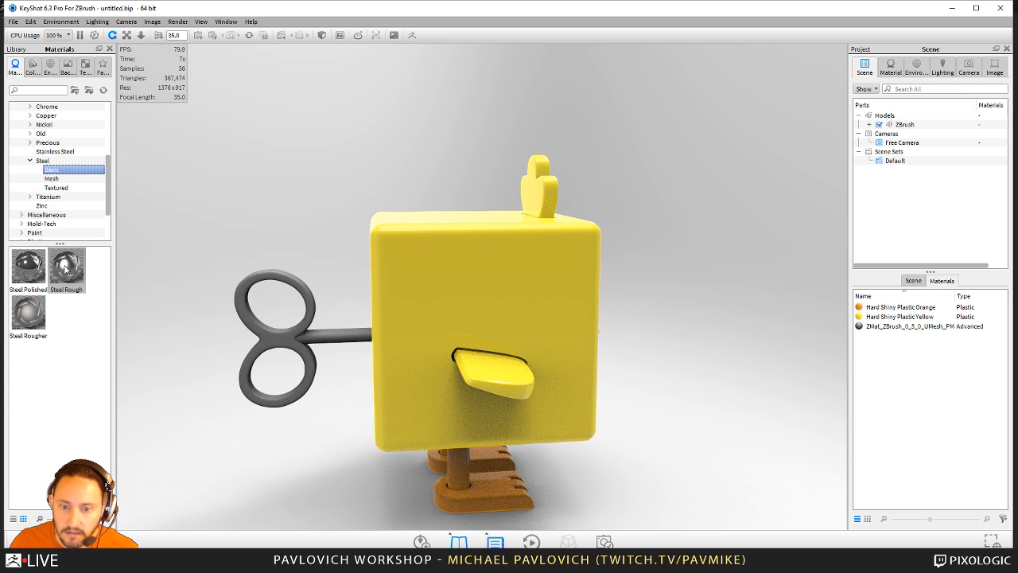
scroll(48, 155, "up", 1)
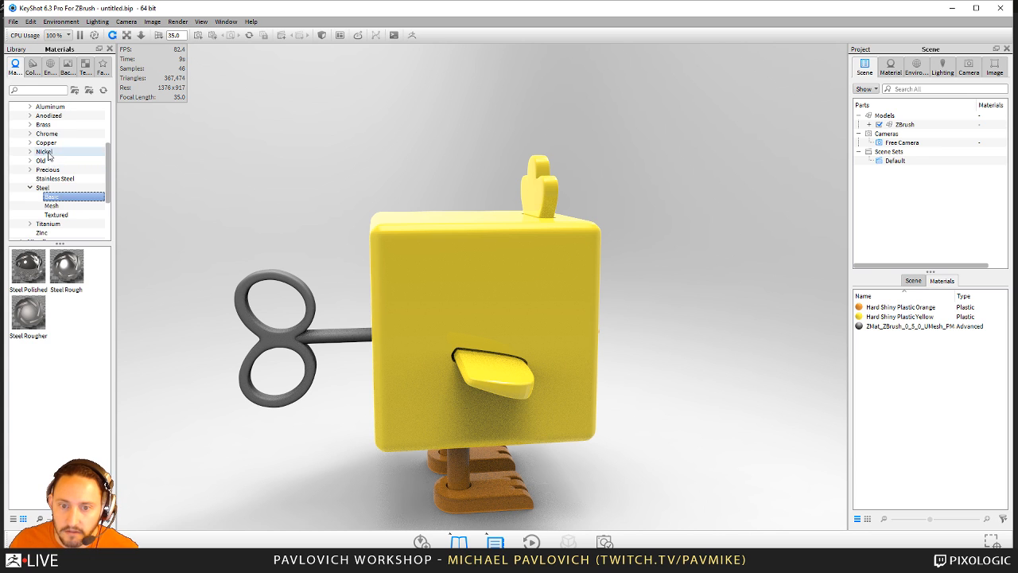
left_click(31, 151)
left_click(51, 161)
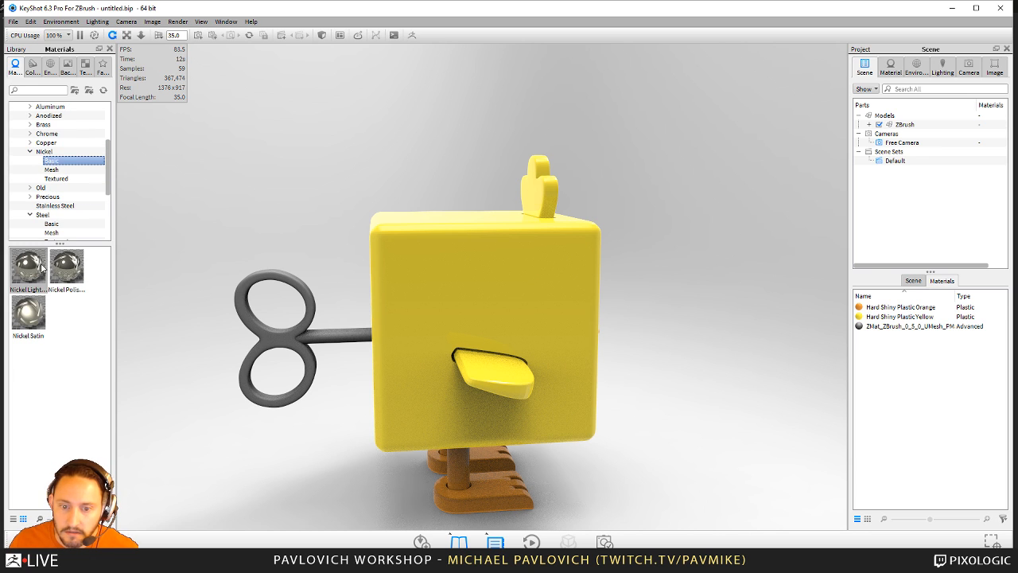
left_click_drag(29, 268, 307, 362)
- Frame the chick from a front corner and try the ZBrush Barcelona church interior as its environment
scroll(663, 259, "down", 4)
left_click_drag(663, 260, 485, 318)
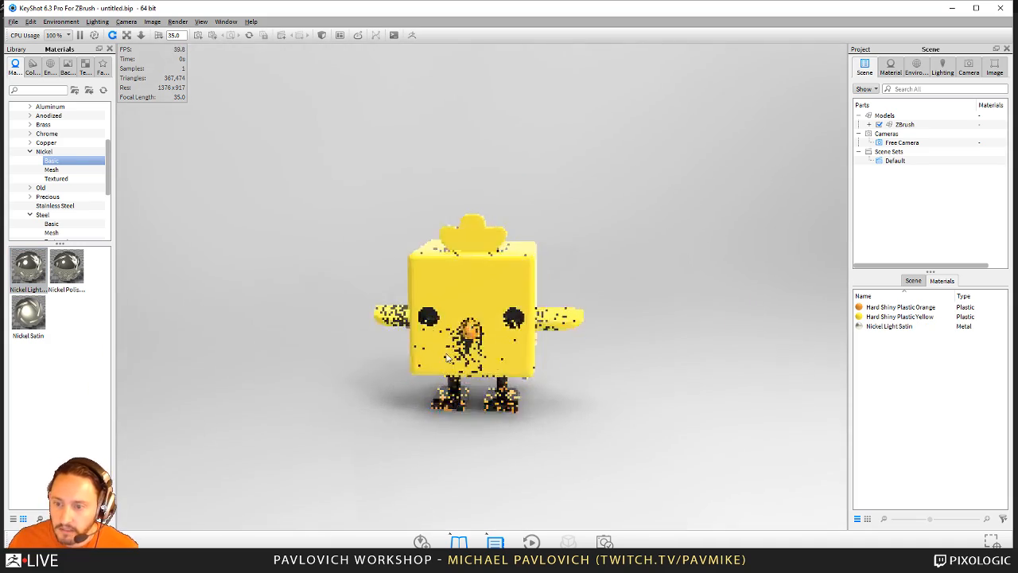
scroll(501, 350, "up", 3)
left_click_drag(525, 373, 677, 422)
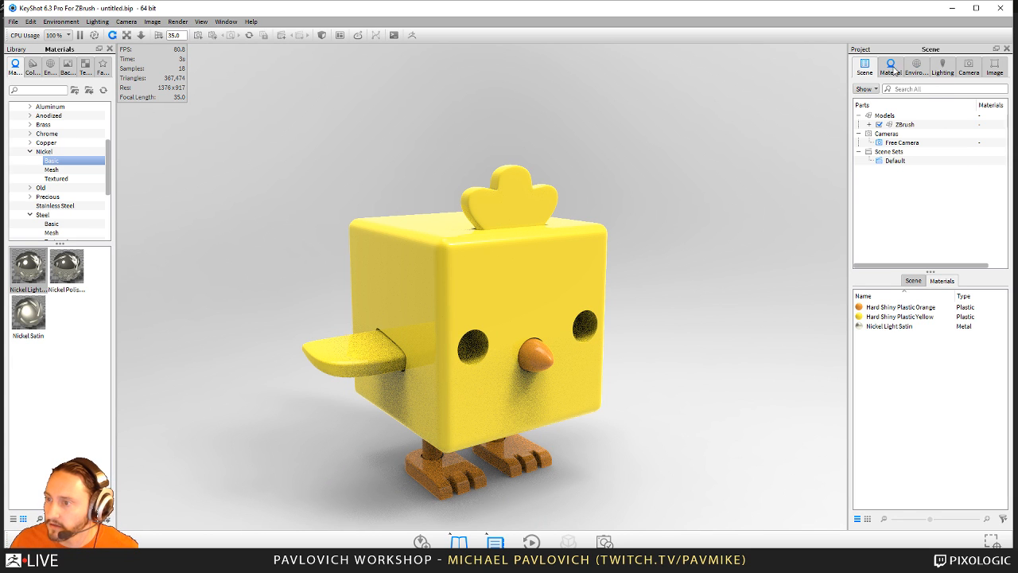
left_click(49, 66)
left_click(36, 162)
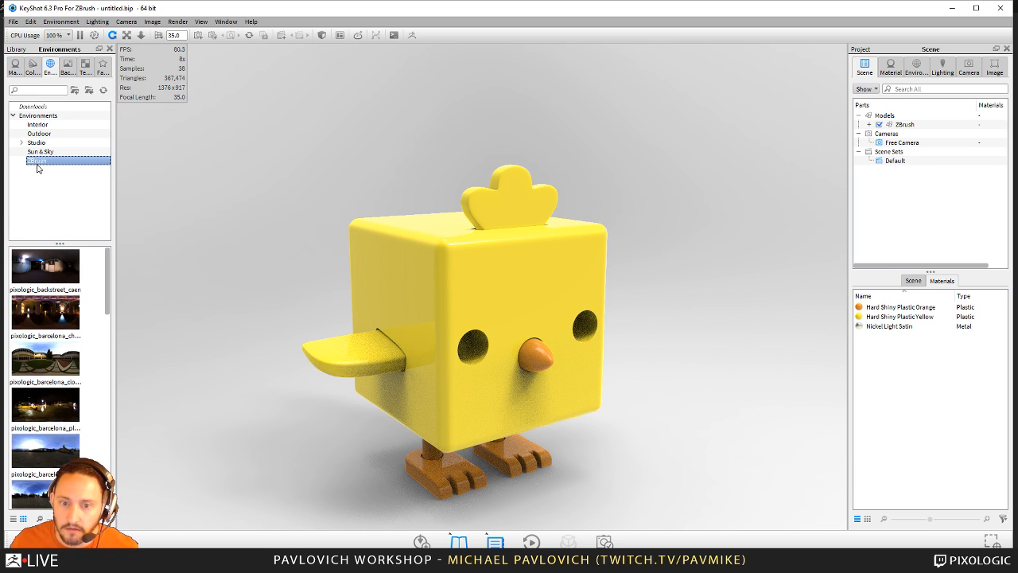
double_click(49, 321)
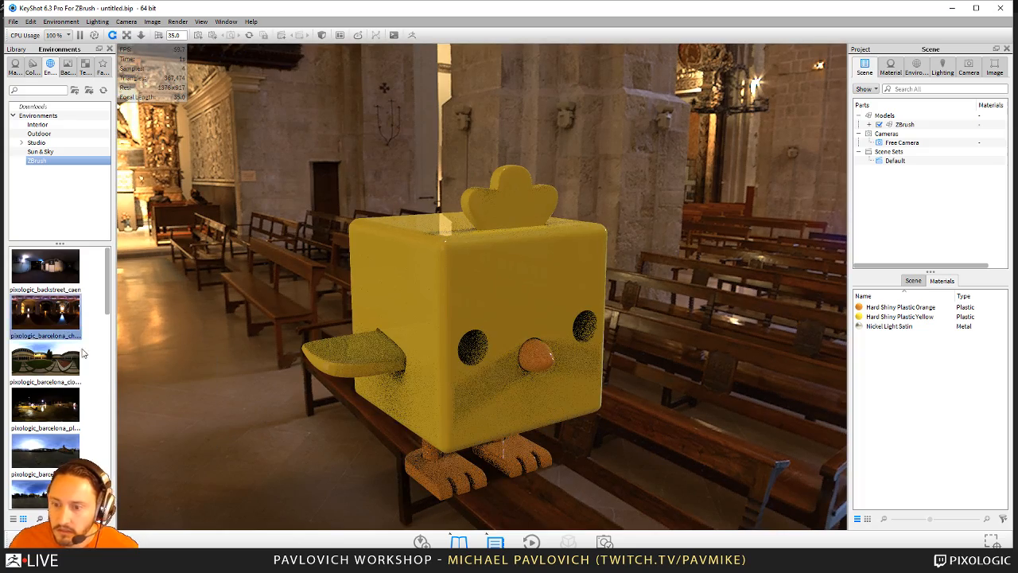
- Try the ZBrush convention center and pixologic_kally_studio environments around the chick
scroll(81, 353, "down", 5)
double_click(45, 362)
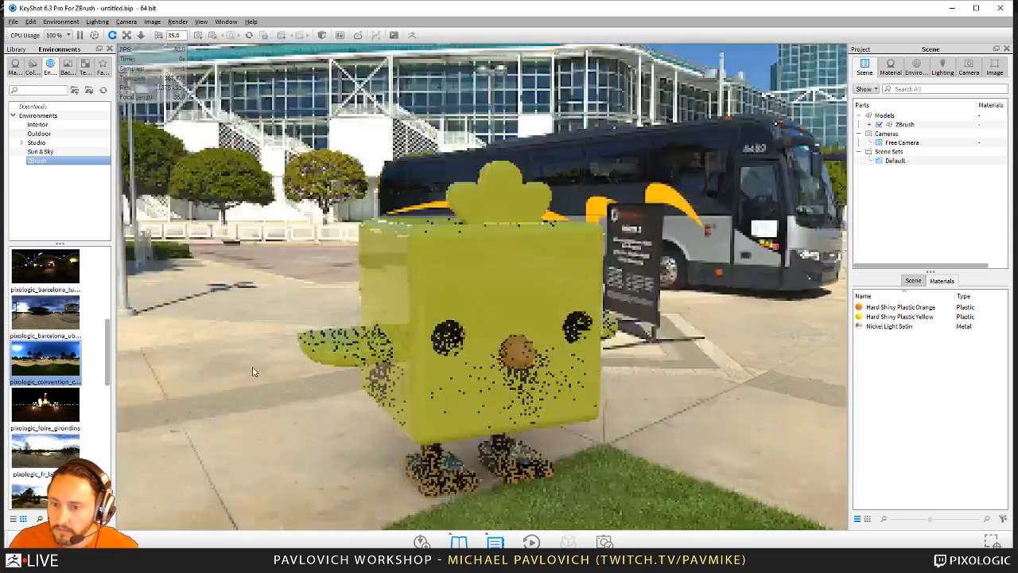
scroll(190, 371, "down", 4)
mouse_move(253, 371)
left_mouse_down()
mouse_move(191, 372)
mouse_move(246, 371)
left_mouse_up()
scroll(247, 372, "up", 2)
scroll(30, 353, "down", 4)
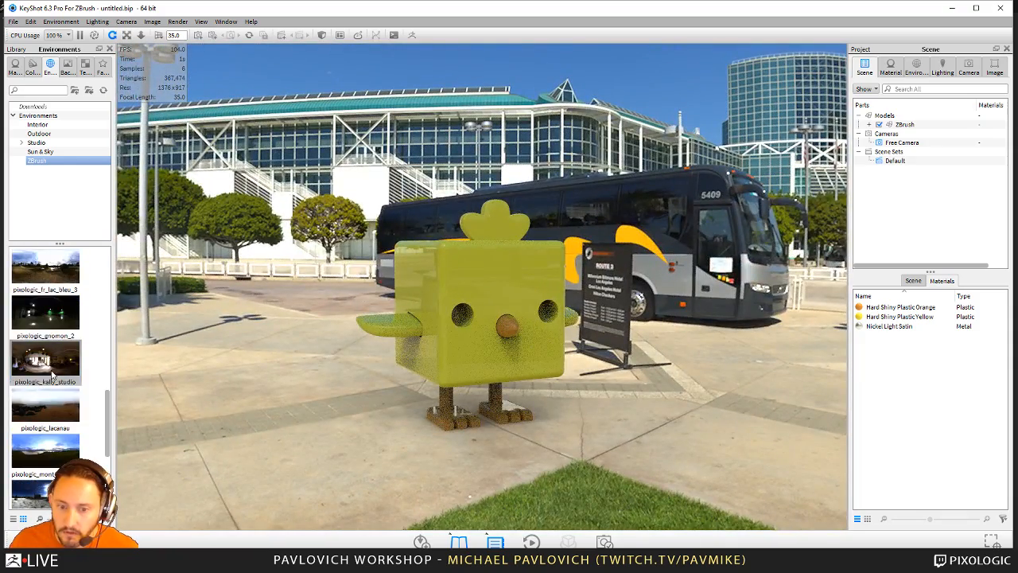
double_click(35, 360)
left_click_drag(286, 425, 159, 429)
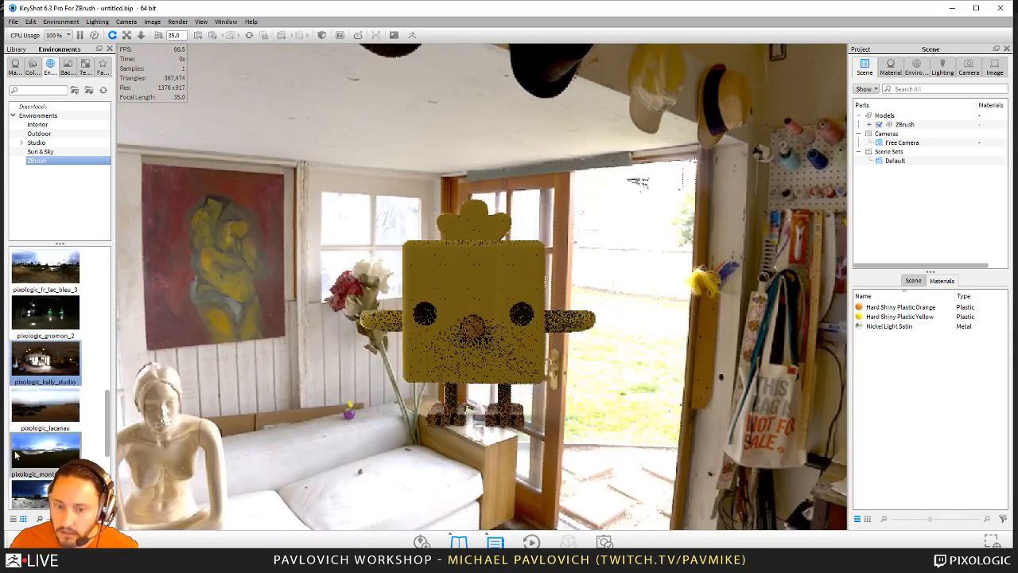
- Set the scene lighting back to the startup environment from the studio environments
scroll(41, 435, "up", 5)
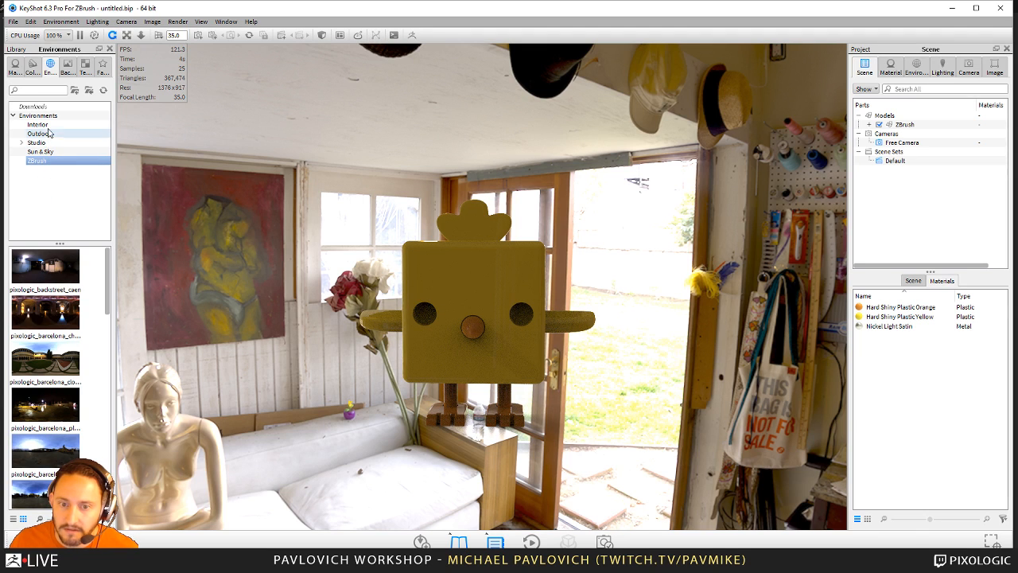
left_click(46, 143)
scroll(66, 358, "down", 5)
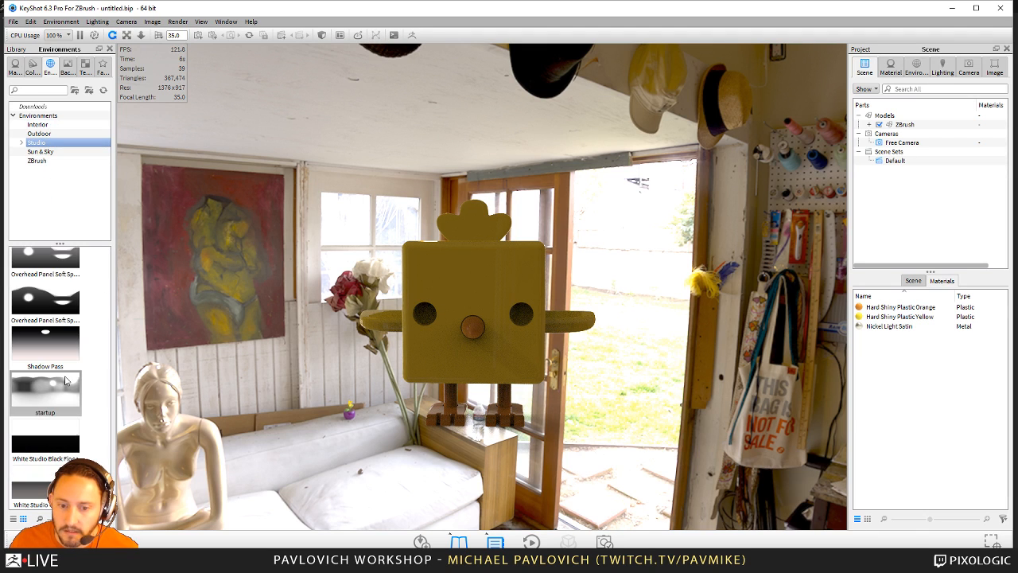
double_click(52, 393)
- Preview the ZBrushShop_07 backplate image and place it behind the chick, framing the chick on the workbench
left_click(67, 67)
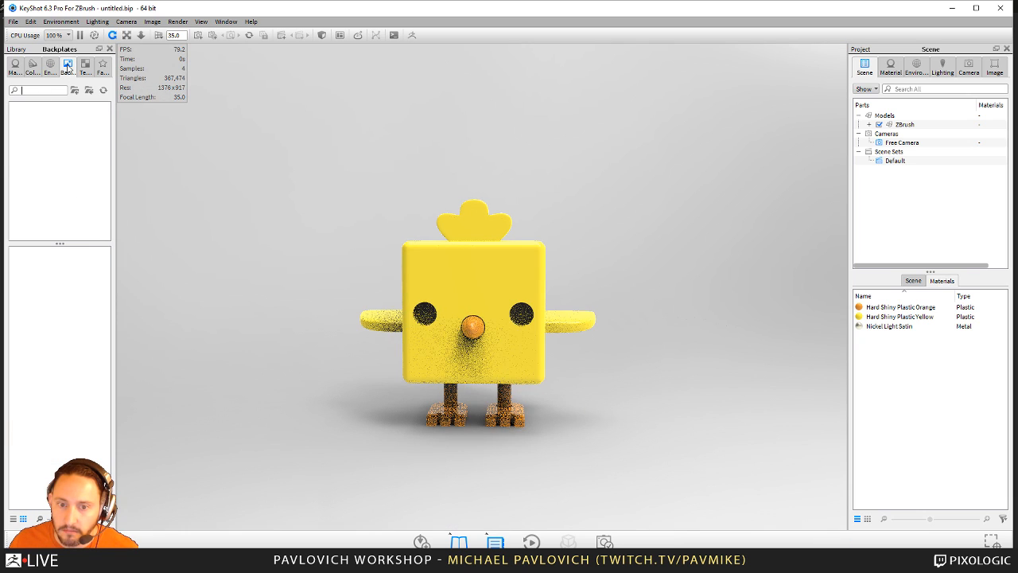
scroll(72, 333, "down", 15)
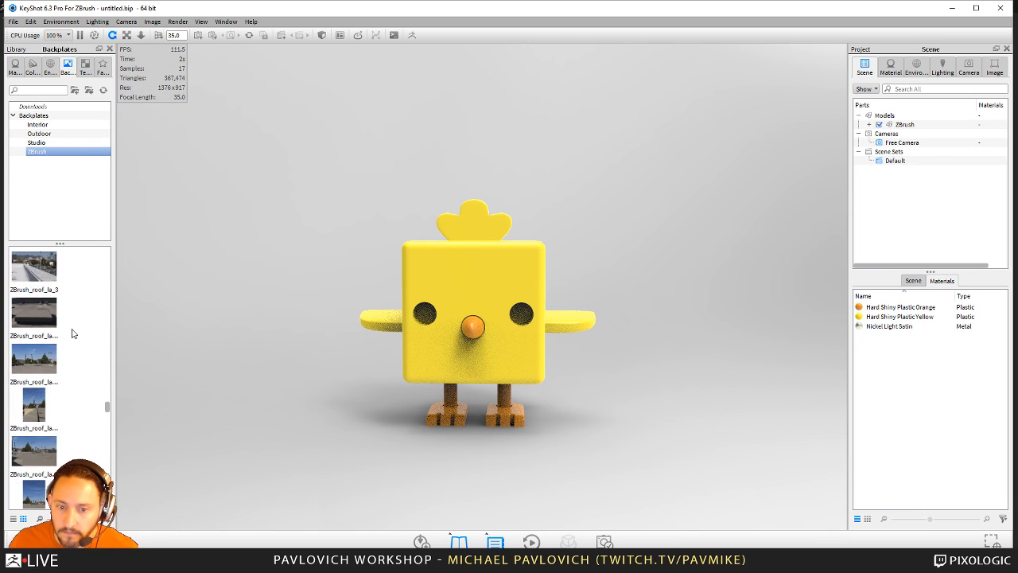
scroll(71, 333, "down", 5)
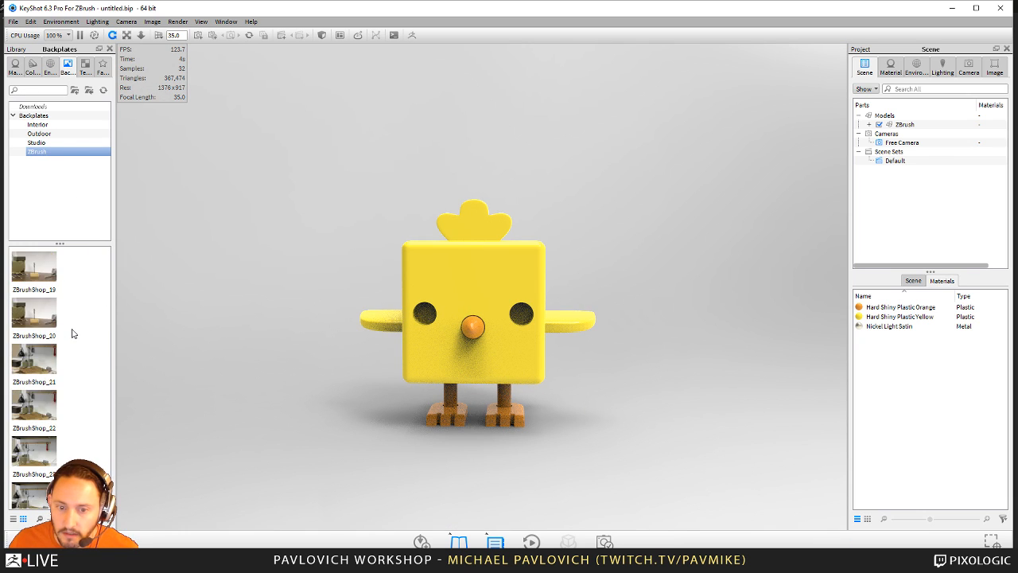
scroll(67, 409, "up", 3)
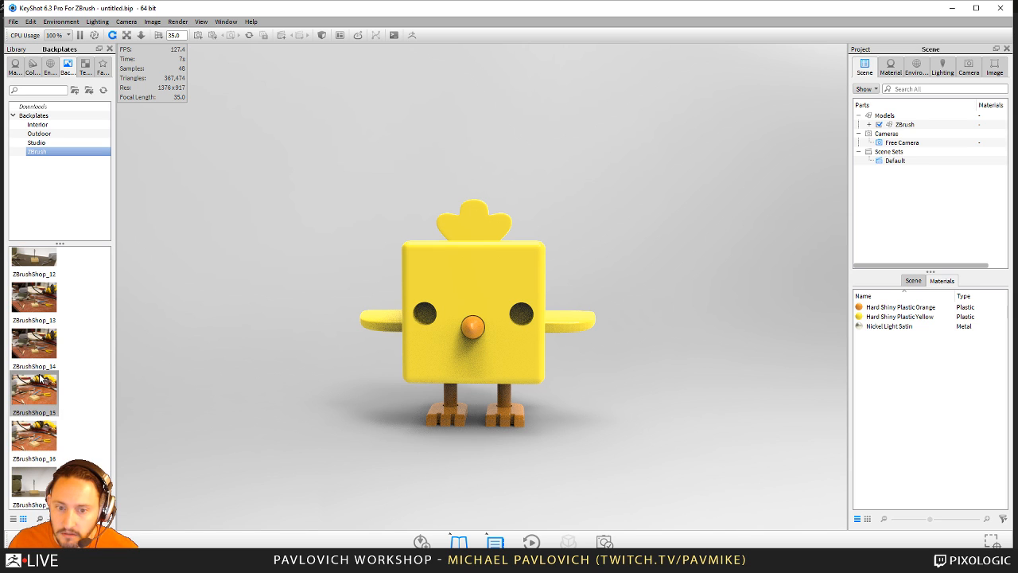
scroll(48, 372, "up", 1)
scroll(48, 373, "up", 1)
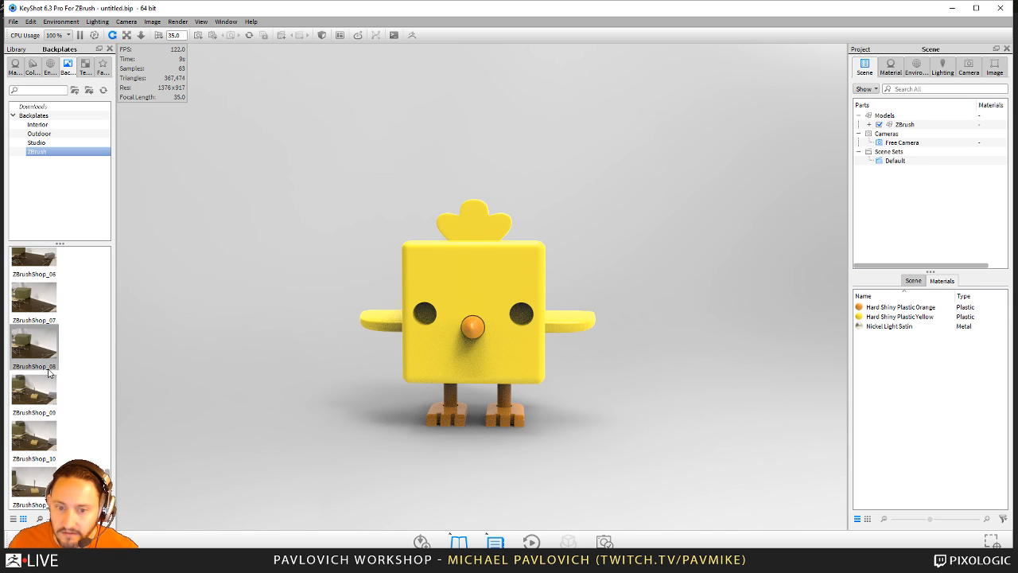
double_click(34, 304)
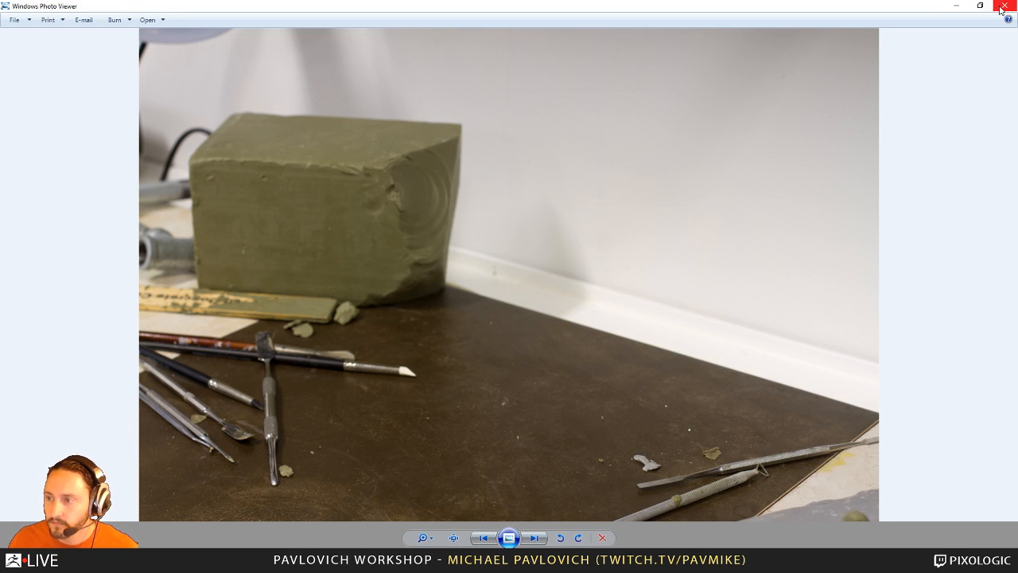
left_click(1003, 6)
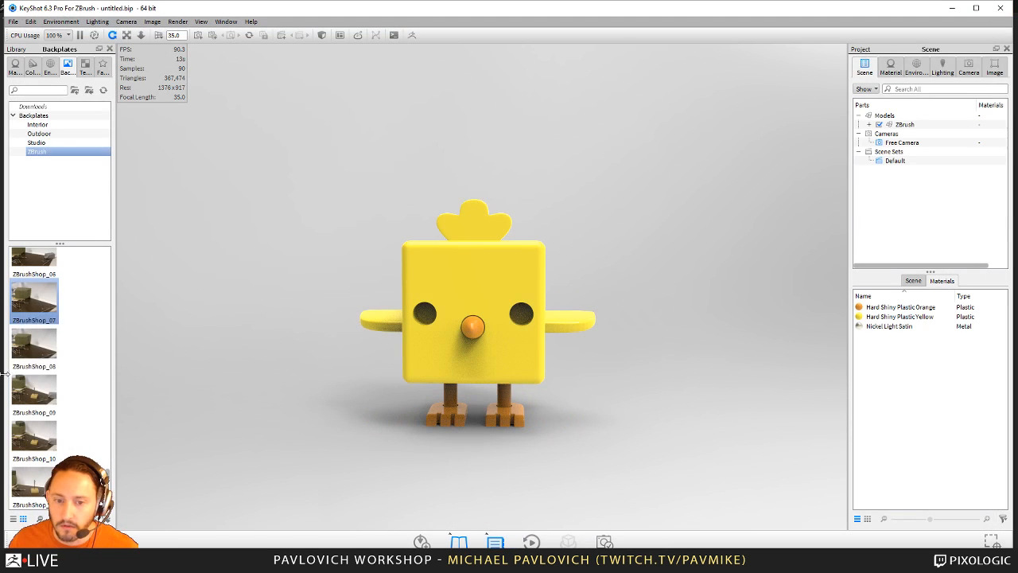
left_click_drag(34, 301, 741, 336)
- Raise the yellow plastic's roughness slightly, set the orange plastic's roughness to 0.058, and open the key's nickel material
double_click(573, 277)
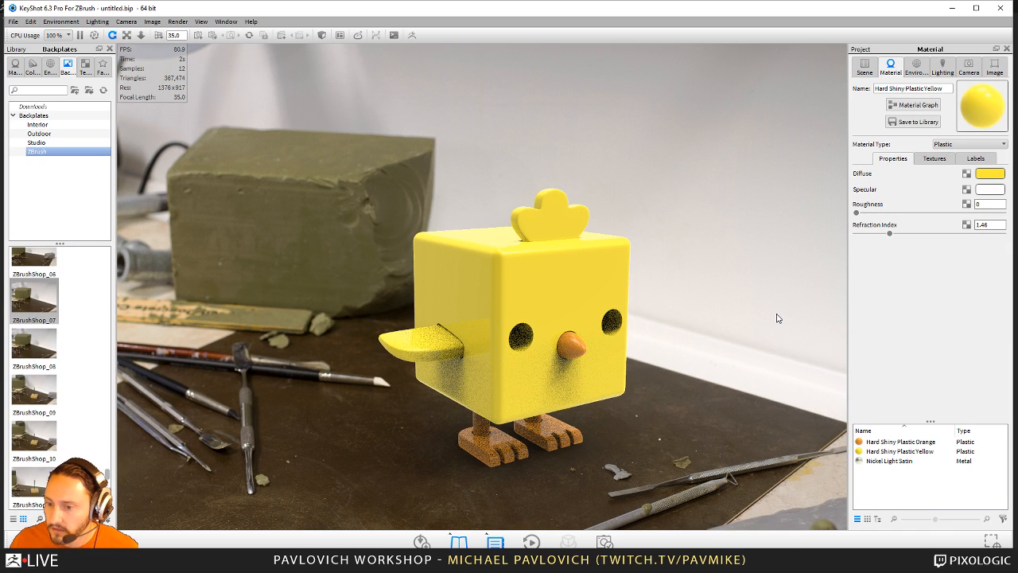
left_click_drag(857, 213, 864, 213)
double_click(547, 446)
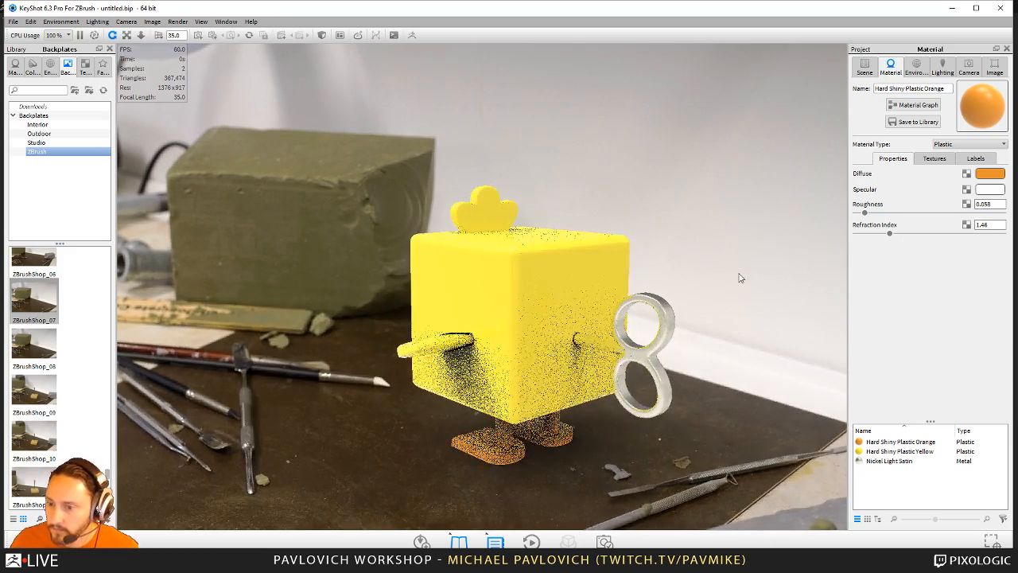
double_click(672, 322)
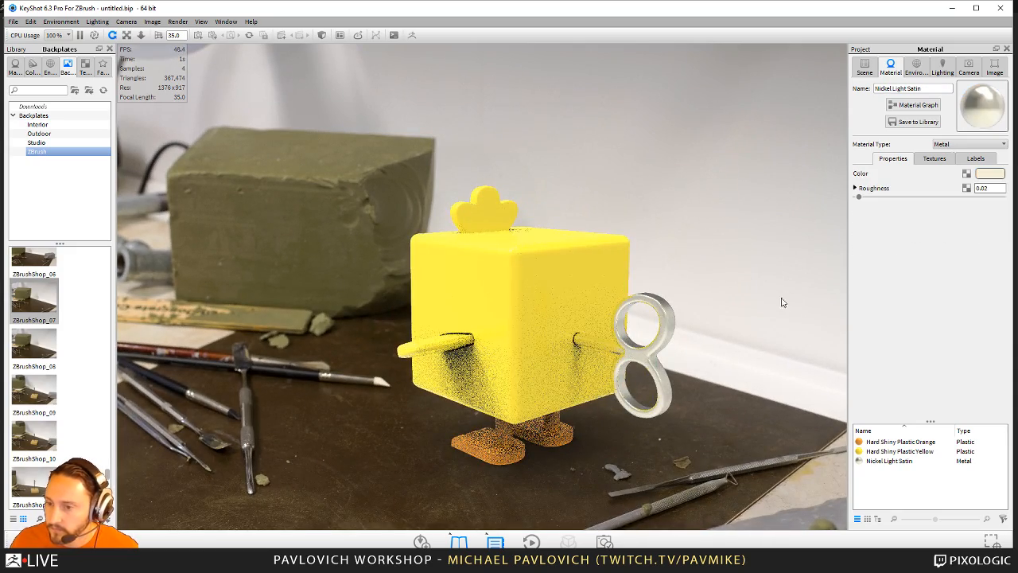
- Lower the startup environment's brightness to 0.835
left_click(916, 67)
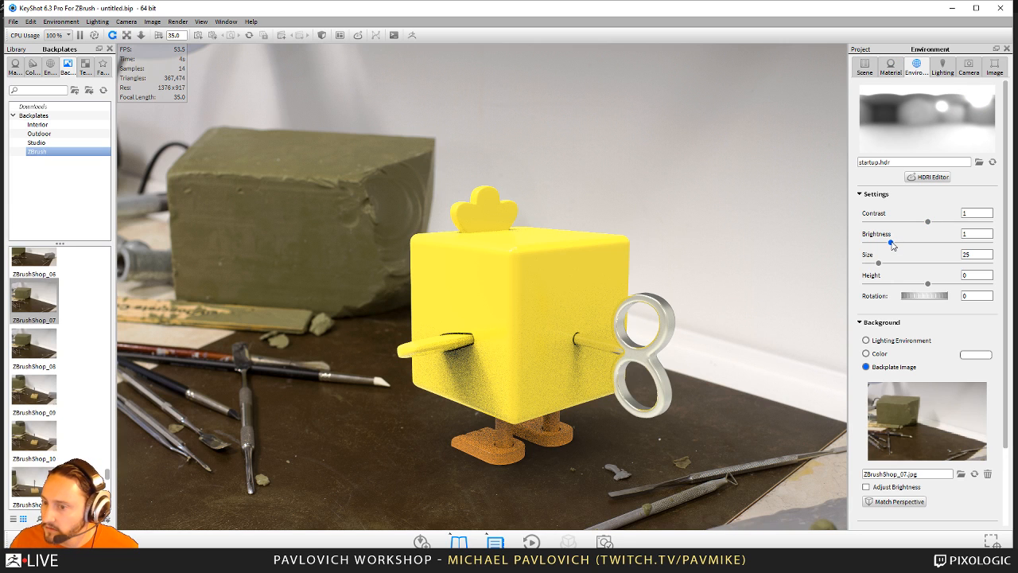
left_click_drag(892, 245, 888, 245)
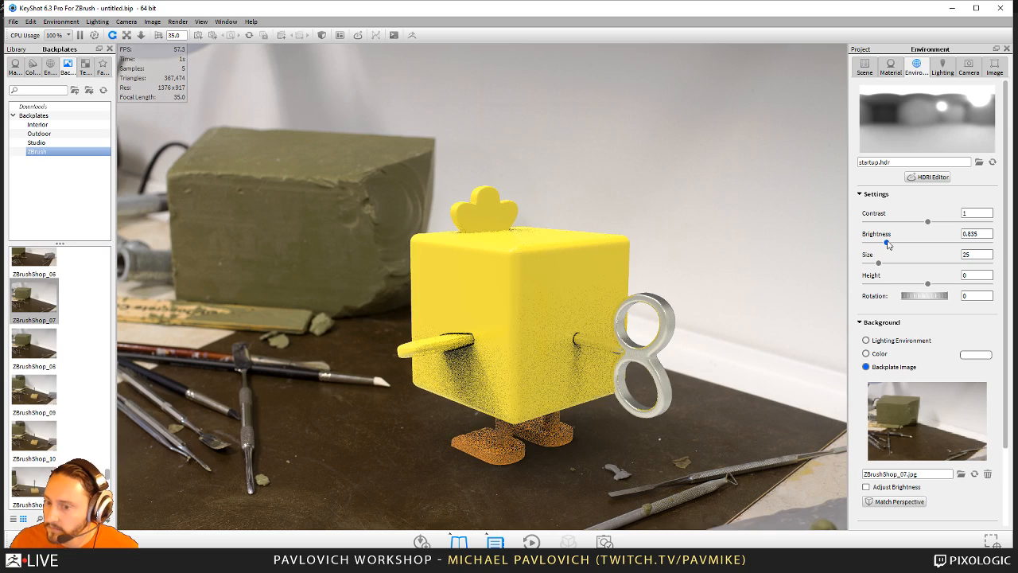
- Turn the chick so its face is in view and search the material library for cloth
left_click_drag(737, 243, 875, 162)
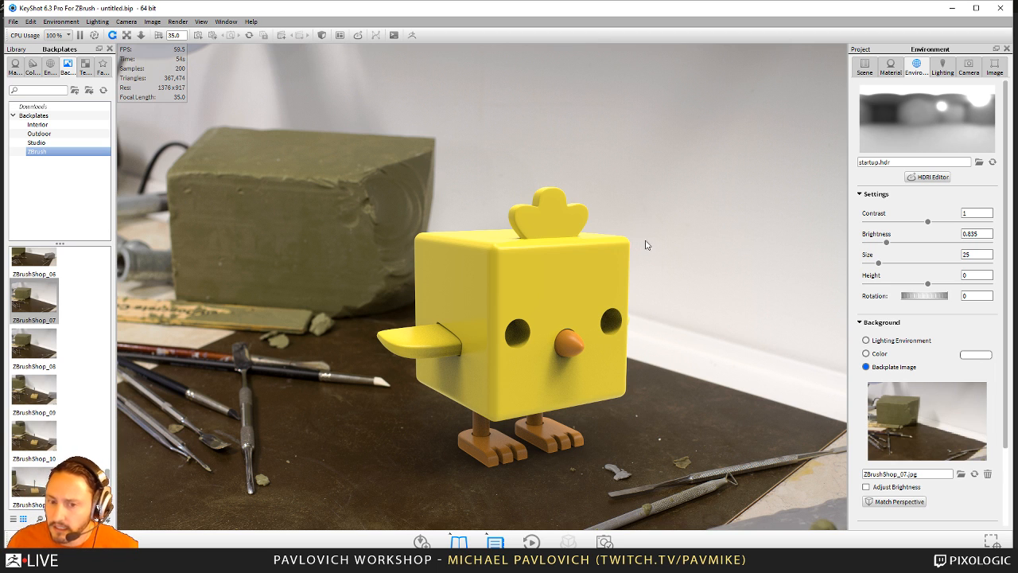
left_click(37, 90)
type("dot")
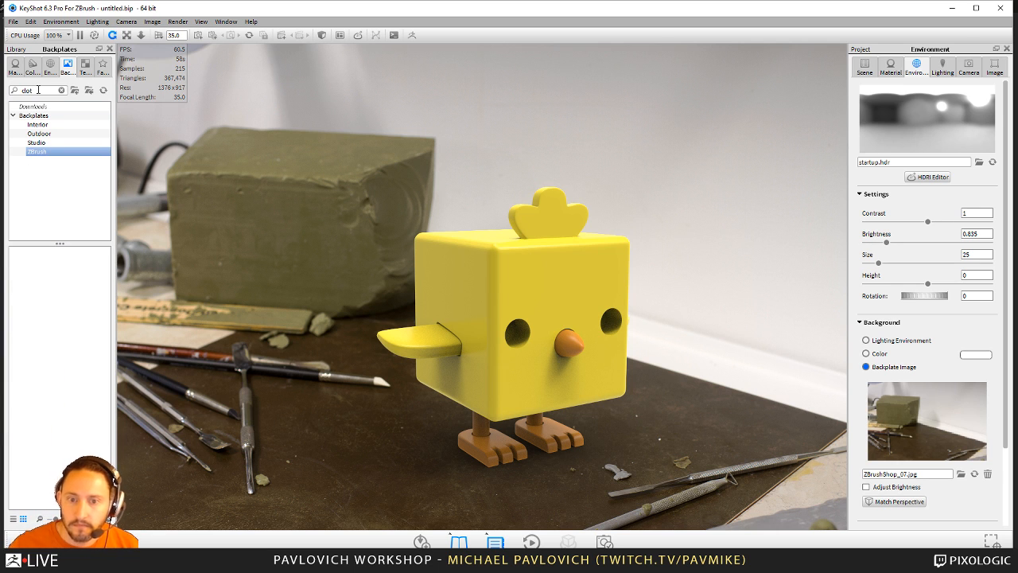
left_click(14, 67)
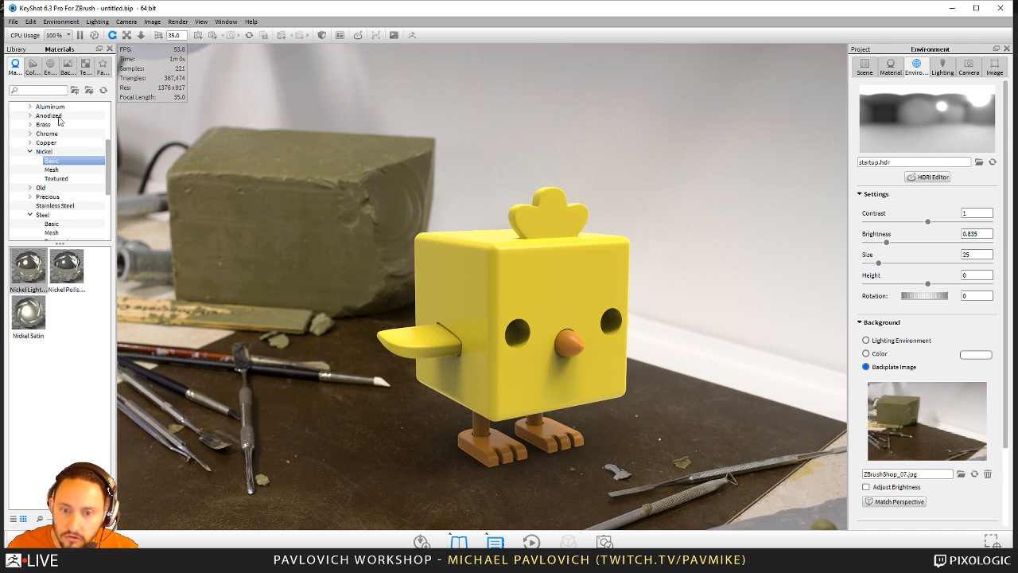
left_click(54, 89)
type("cloth")
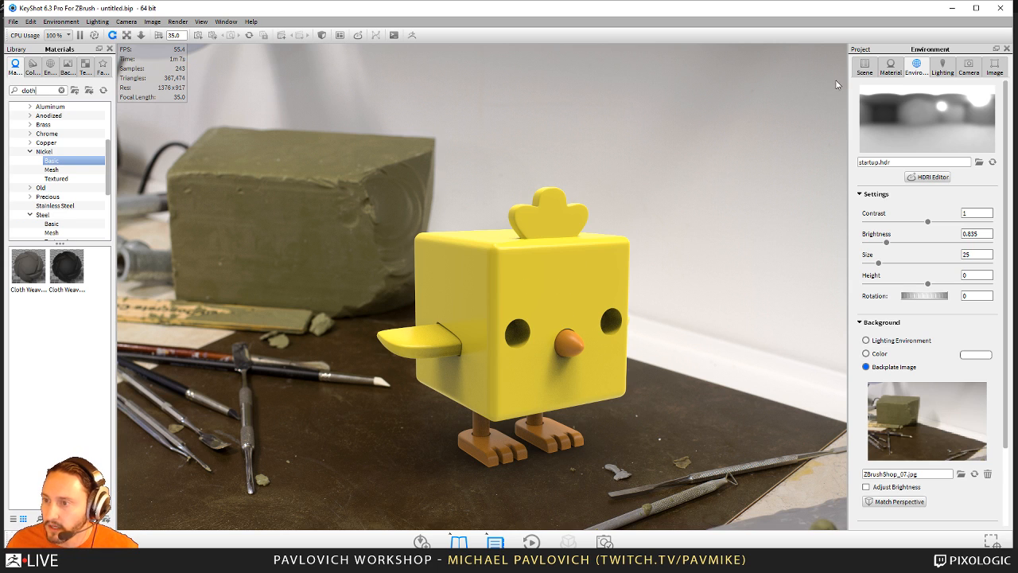
- Add a new scene set named cloth without linked materials
left_click(863, 68)
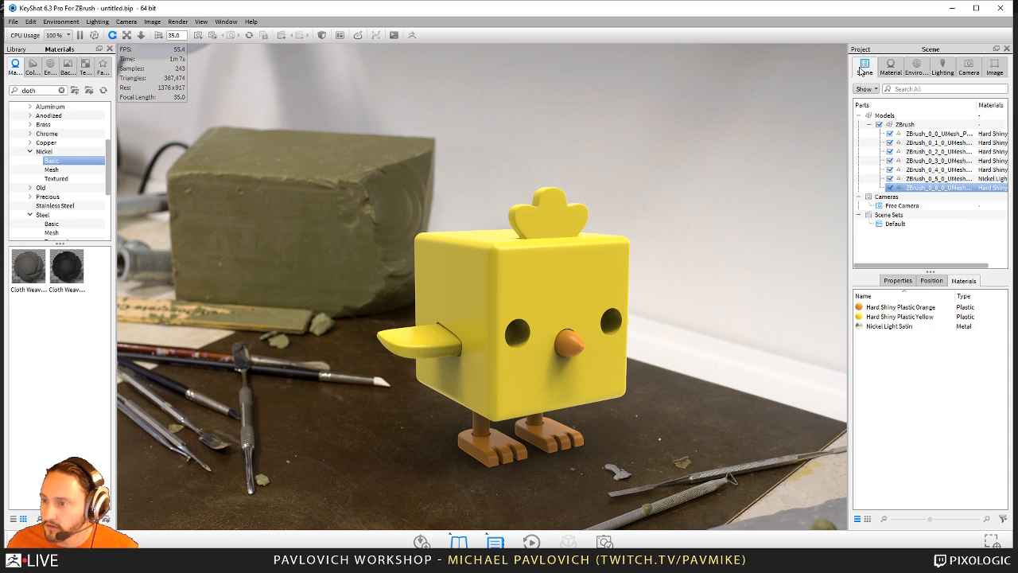
right_click(898, 219)
left_click(932, 224)
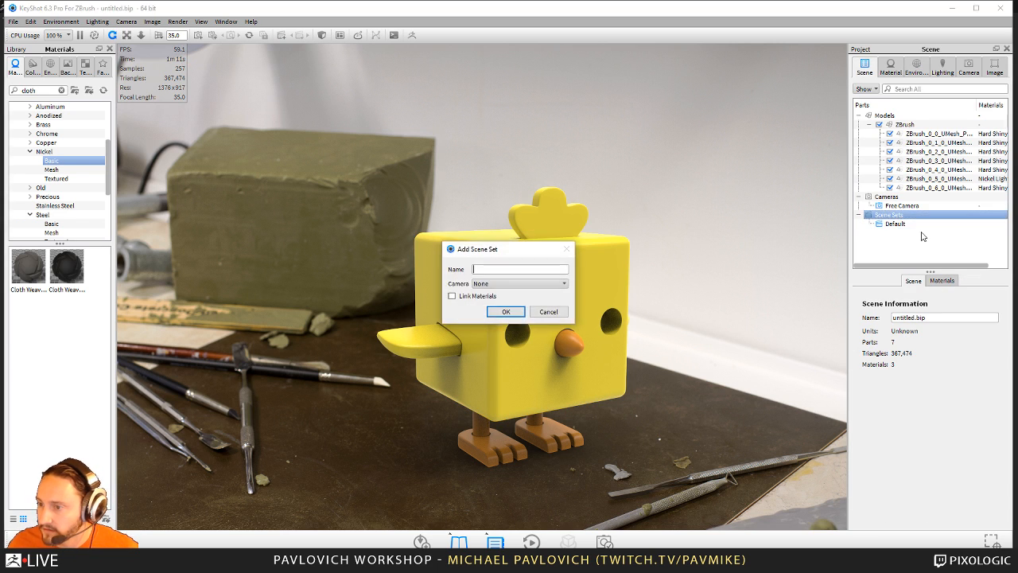
type("cloth")
key("Return")
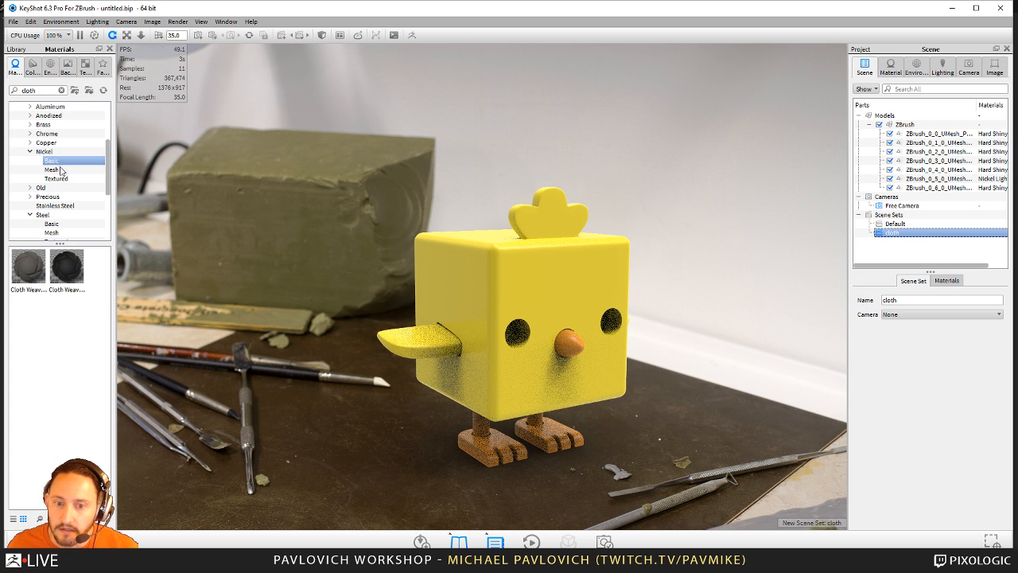
- Apply the first Cloth Weave material, Cloth Weave Beige, to the entire ZBrush model
left_click_drag(29, 268, 905, 125)
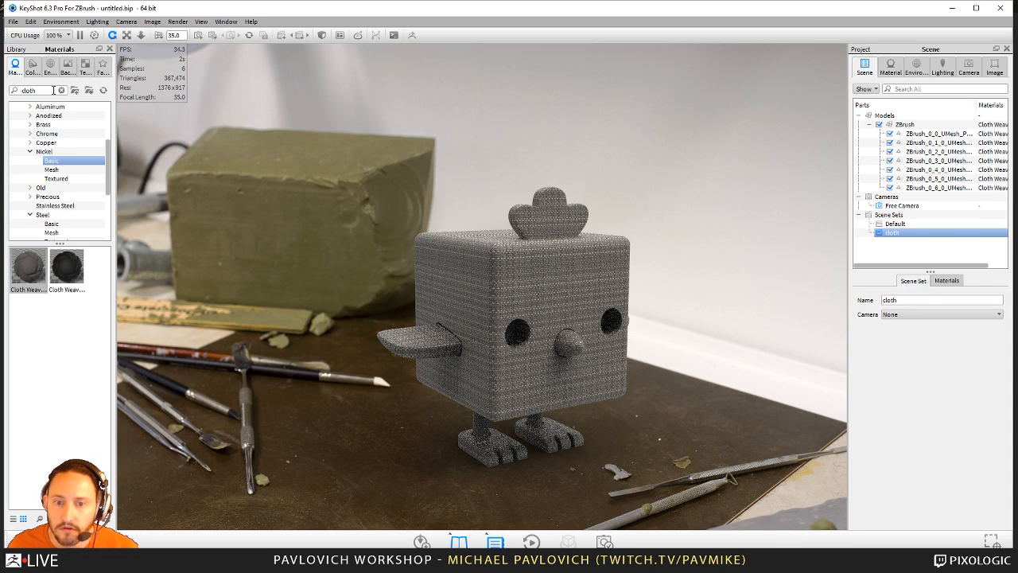
left_click(35, 67)
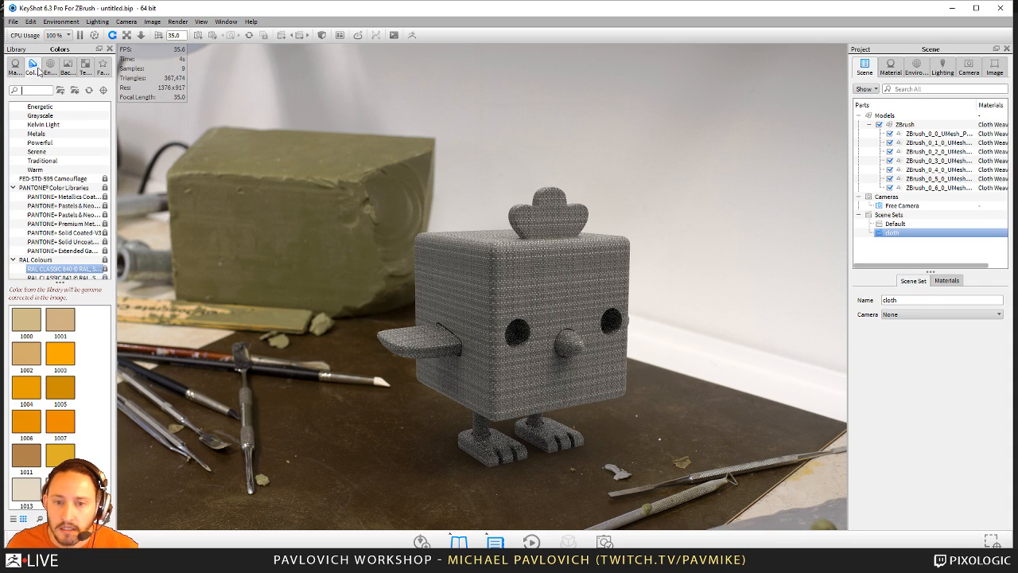
left_click(16, 70)
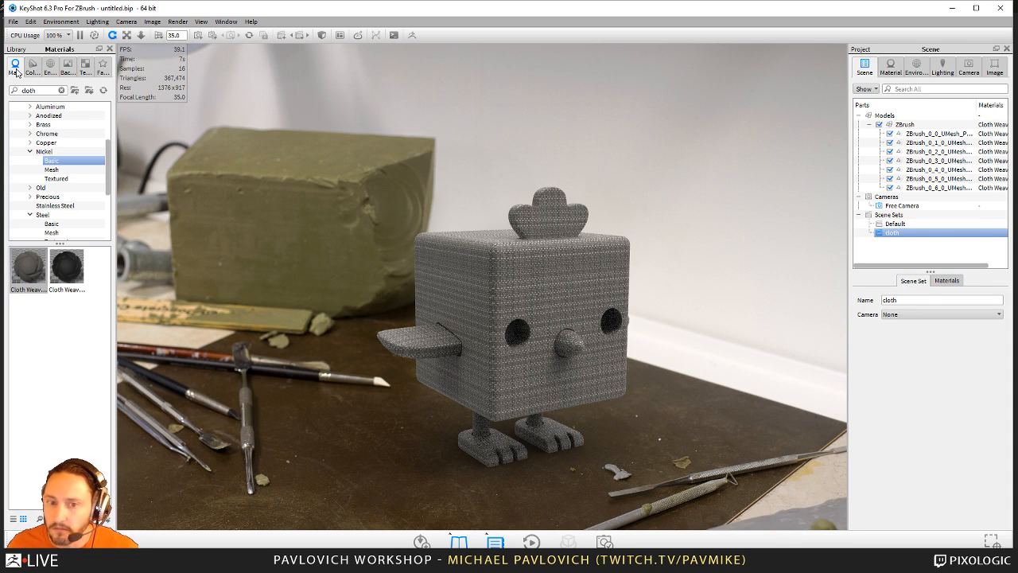
- Replace the backplate with a solid dark grey background color at 0% saturation and 22% value
left_click(911, 70)
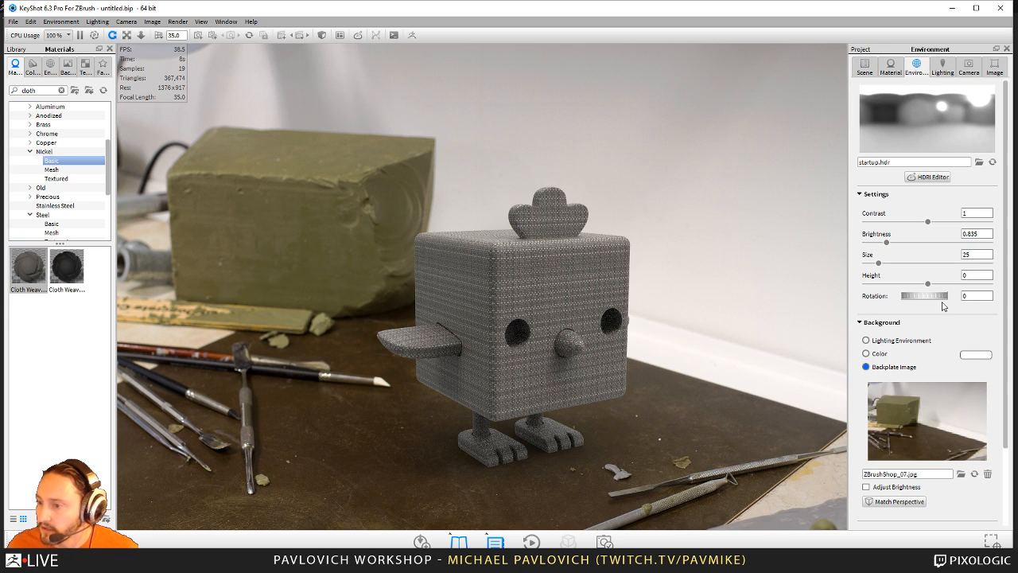
left_click(894, 356)
left_click(968, 356)
left_click(867, 304)
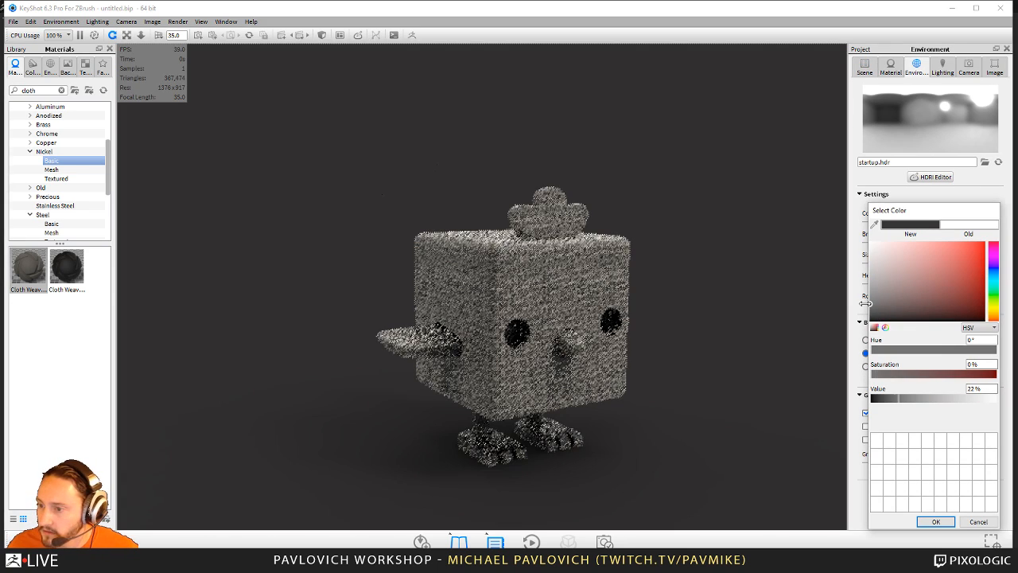
scroll(773, 403, "up", 3)
left_click_drag(772, 403, 664, 302)
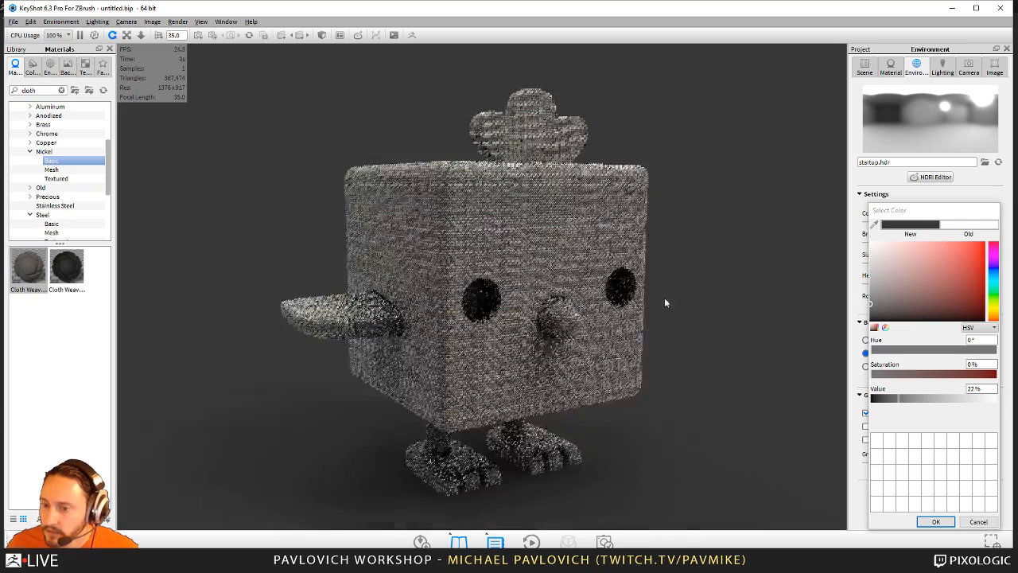
left_click(935, 521)
- Open the chick's Cloth Weave Beige material for editing and add an Occlusion texture to its opacity channel
double_click(525, 242)
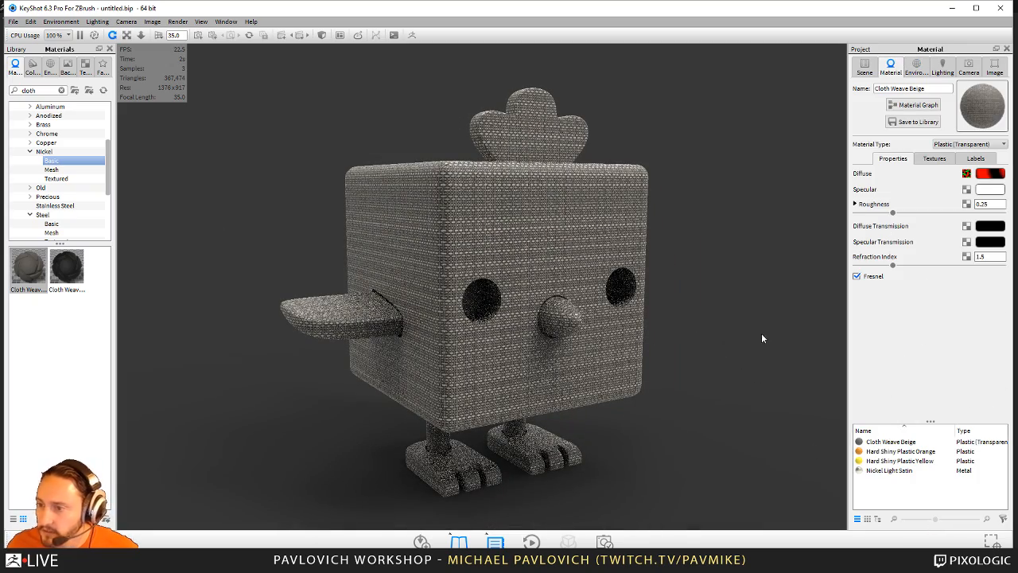
left_click(935, 159)
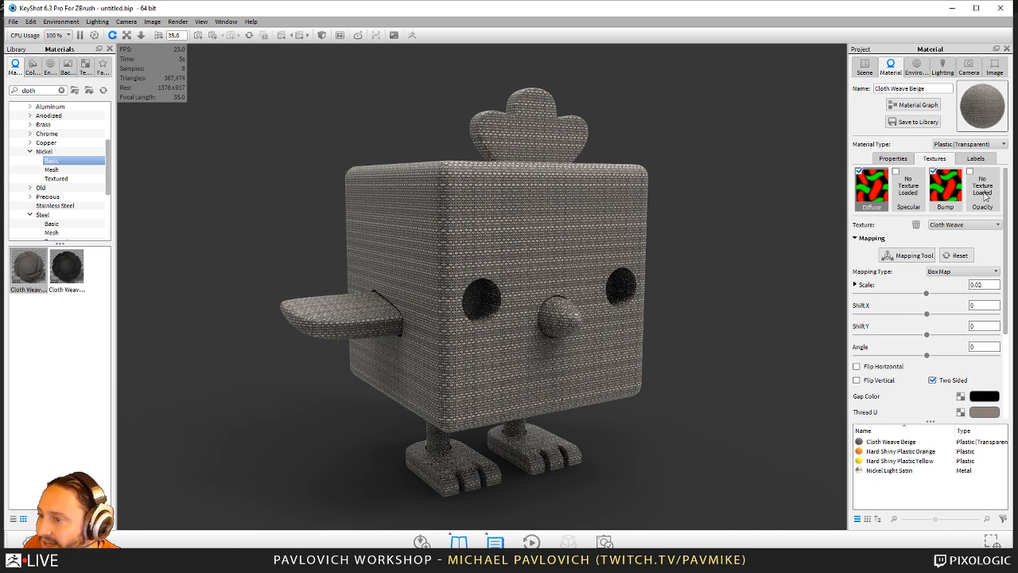
left_click(986, 193)
right_click(986, 193)
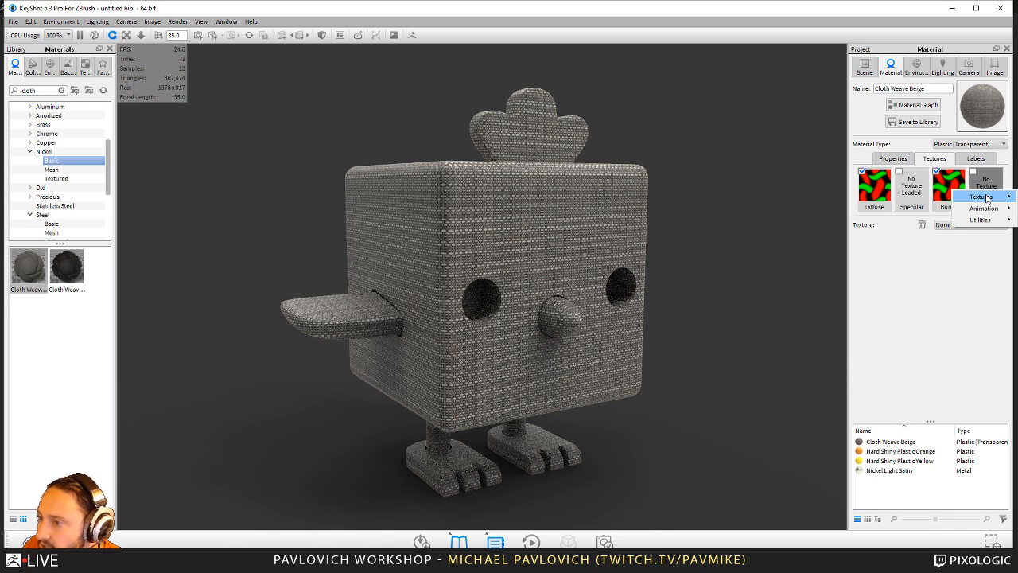
mouse_move(987, 198)
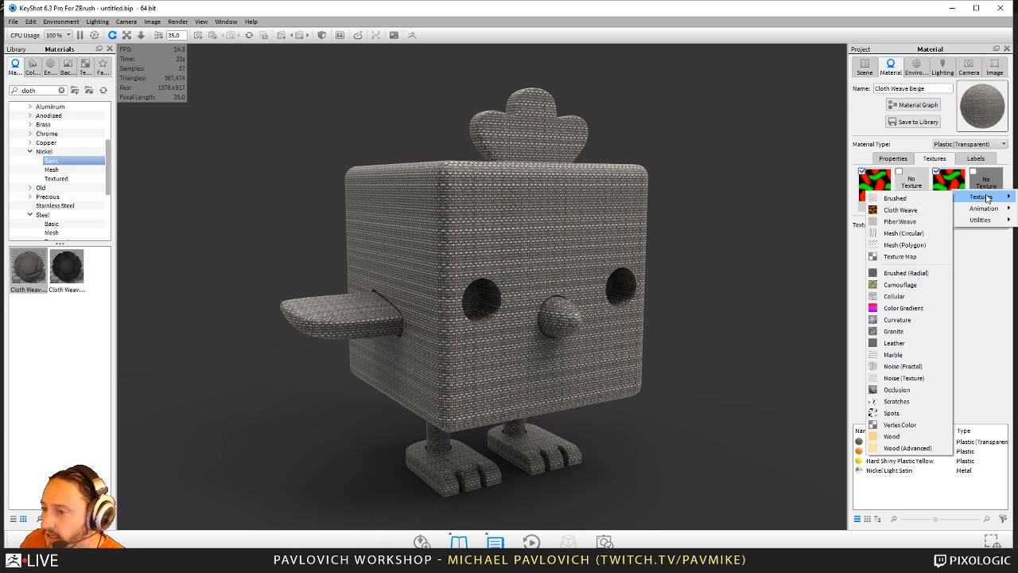
left_click(907, 389)
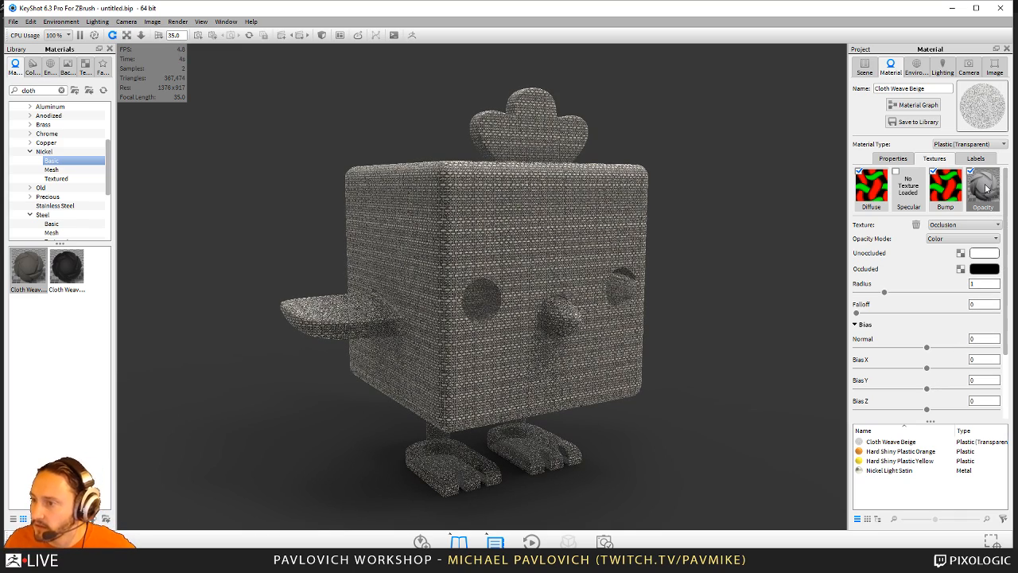
- Open the material graph, preview the Occlusion node's color on the chick, and turn the preview off again
left_click(917, 106)
left_click_drag(362, 165, 316, 54)
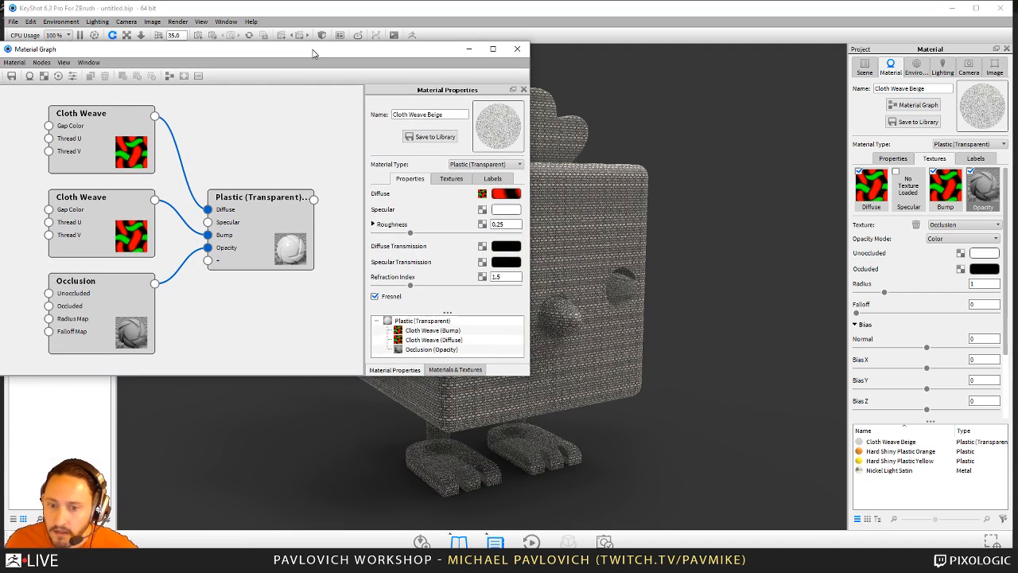
left_click(102, 295)
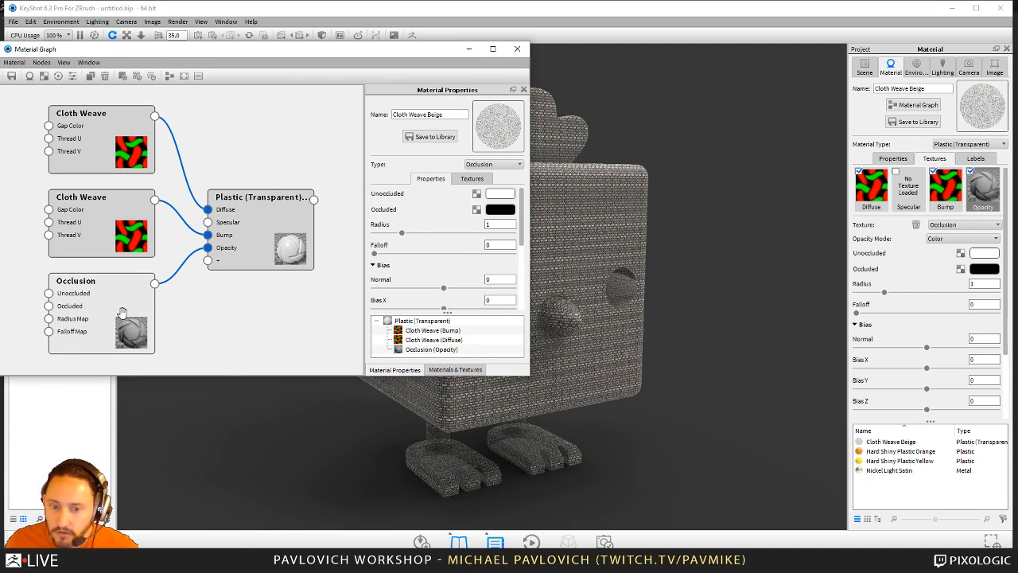
right_click(121, 313)
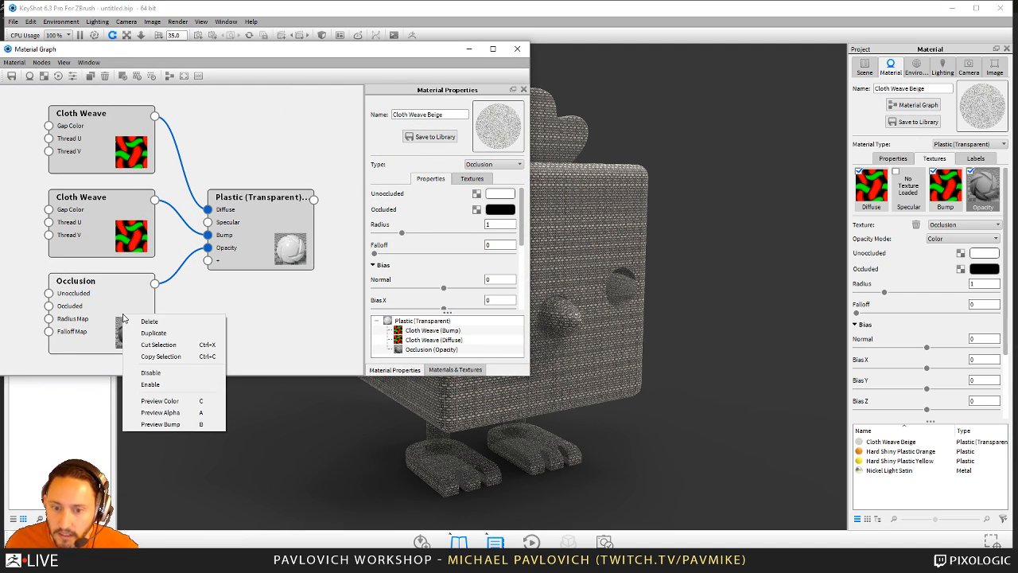
left_click(159, 401)
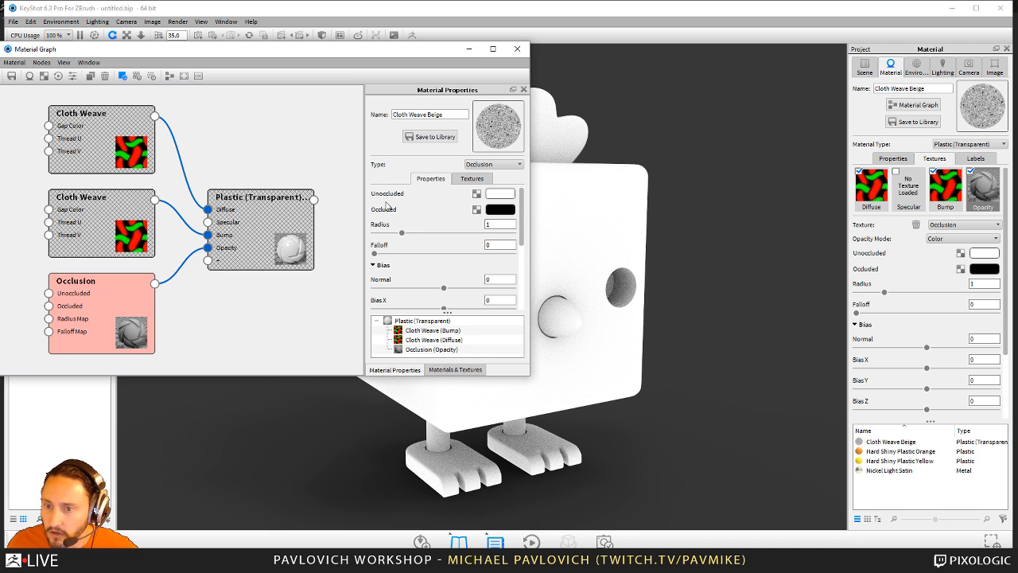
right_click(145, 324)
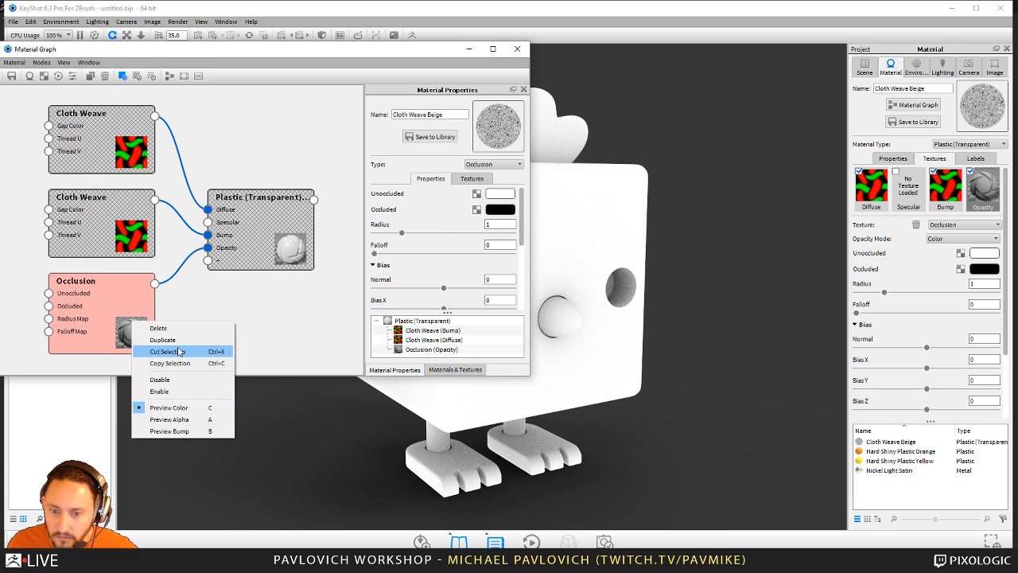
left_click(173, 403)
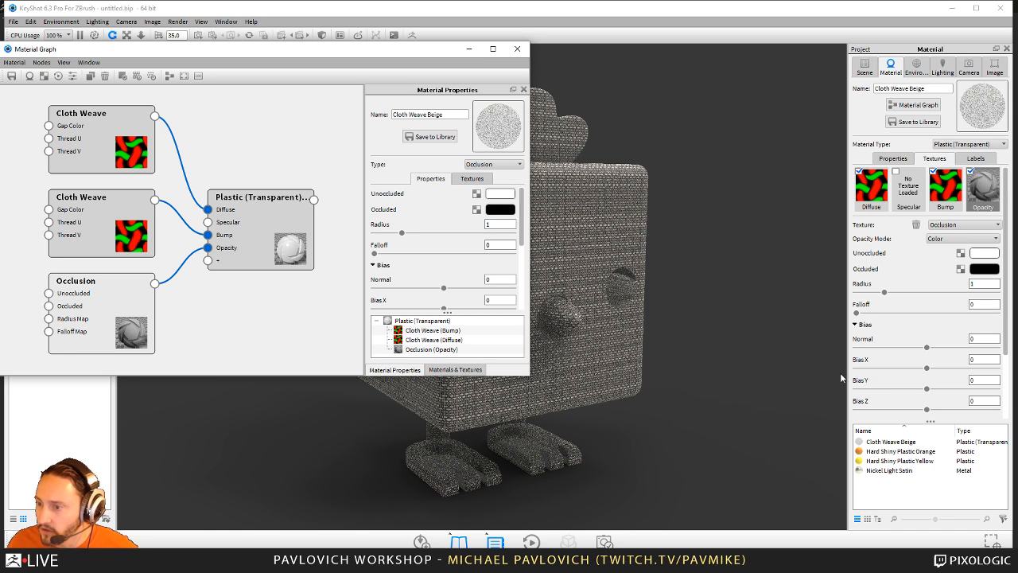
- Enable the Inside option in the opacity occlusion texture's advanced settings and check the chick from farther away
scroll(899, 301, "down", 2)
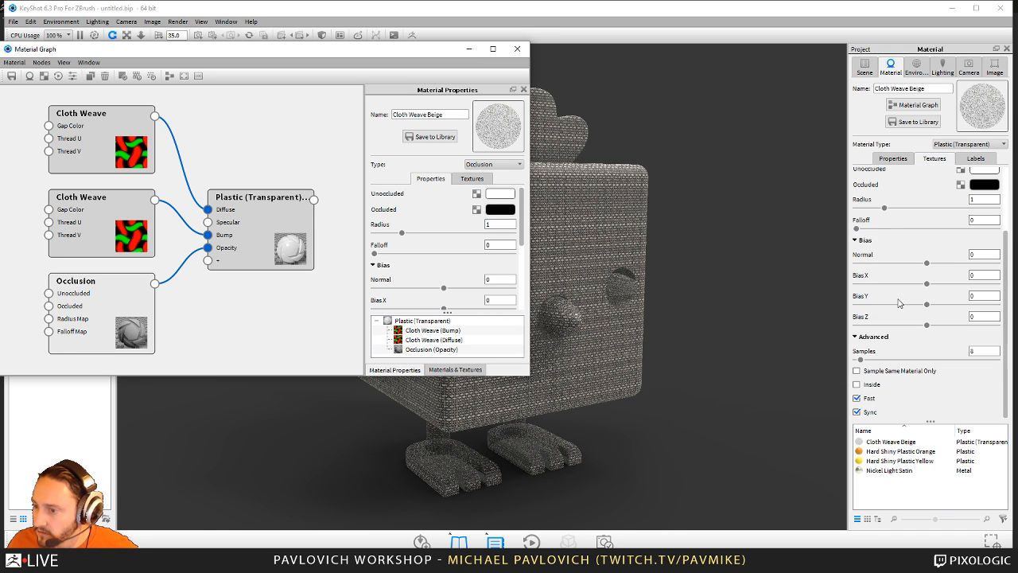
left_click(857, 384)
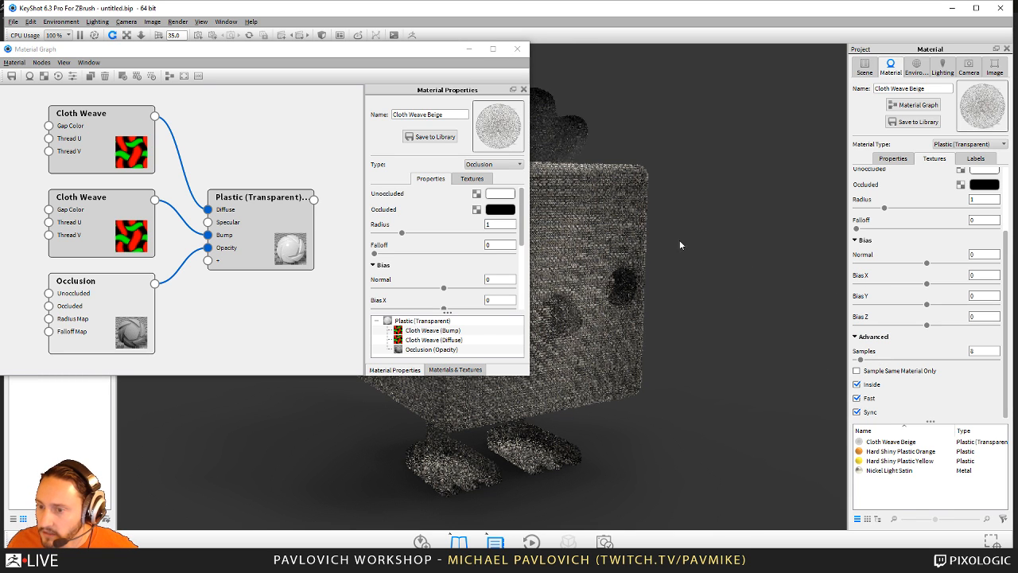
left_click_drag(679, 240, 714, 270)
middle_click_drag(715, 270, 736, 273)
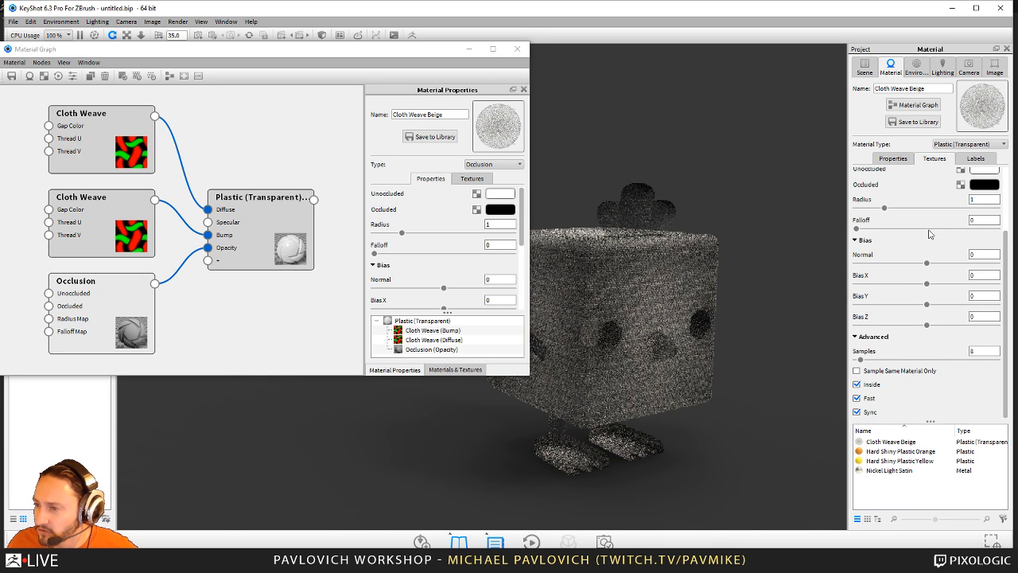
- Replace the occlusion in the opacity channel with a Vertex Color texture, keeping its default color black
scroll(935, 228, "up", 3)
right_click(983, 191)
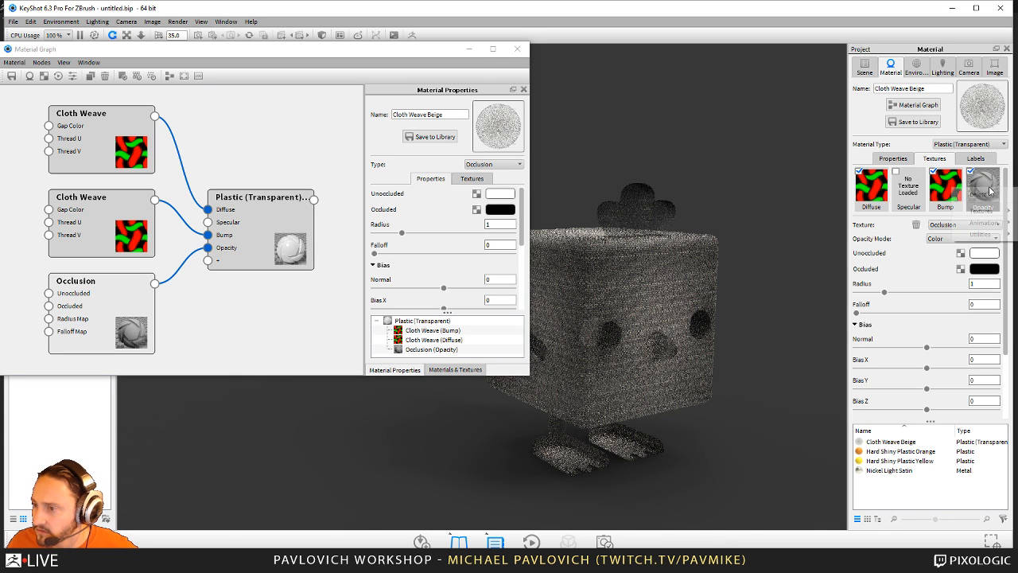
mouse_move(986, 213)
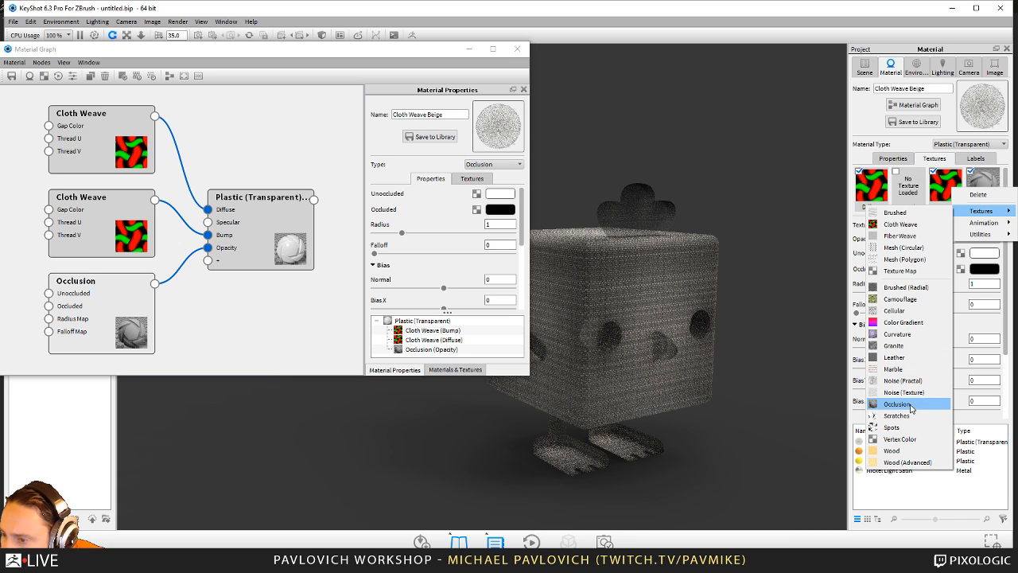
left_click(904, 439)
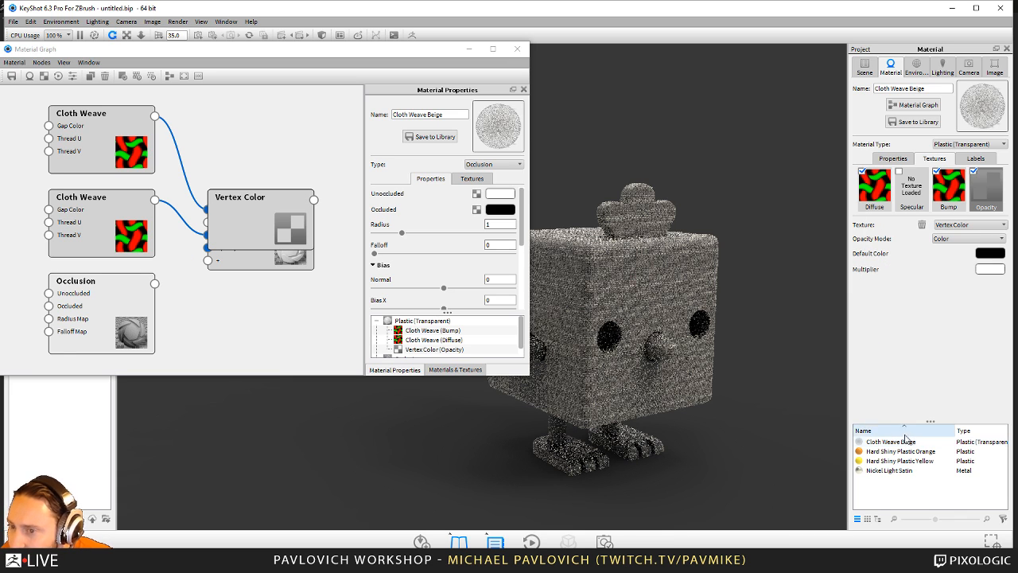
left_click(987, 255)
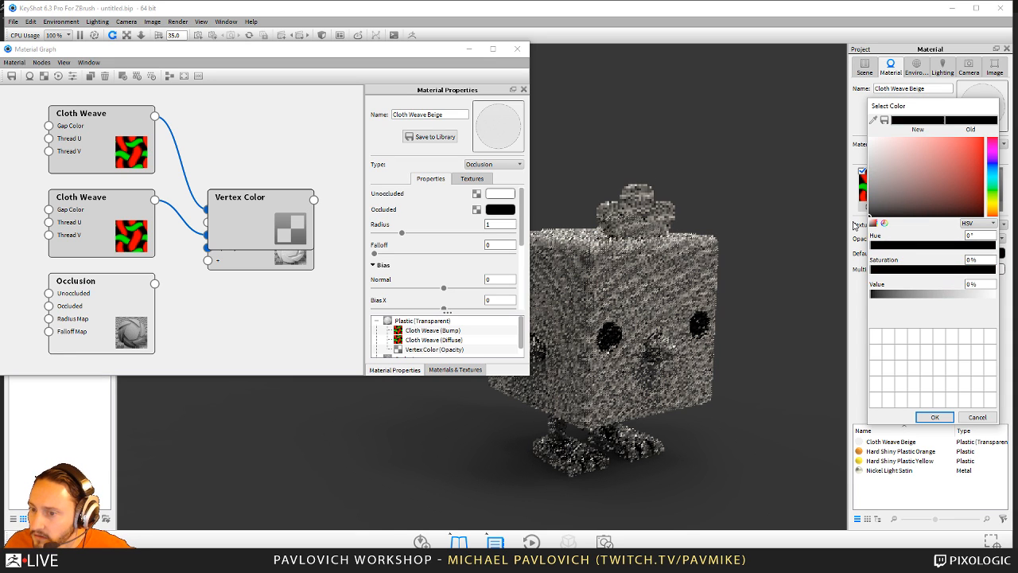
left_click(939, 417)
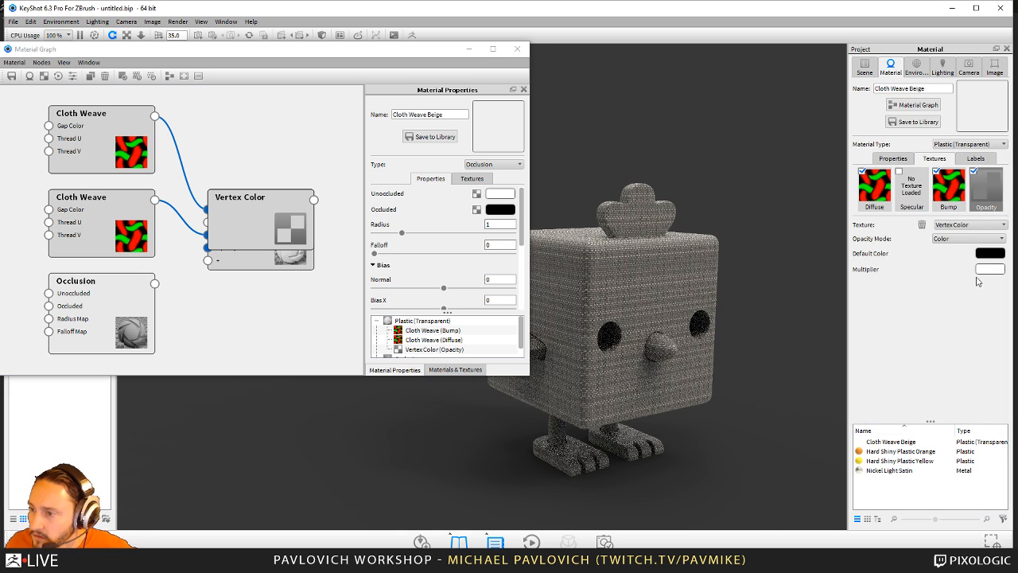
- Set the opacity Vertex Color texture's multiplier to a gray with a value of 55% and close the material graph
left_click(982, 269)
mouse_move(846, 231)
left_mouse_down()
mouse_move(886, 222)
mouse_move(834, 120)
mouse_move(885, 194)
mouse_move(863, 195)
mouse_move(878, 189)
mouse_move(878, 203)
left_mouse_up()
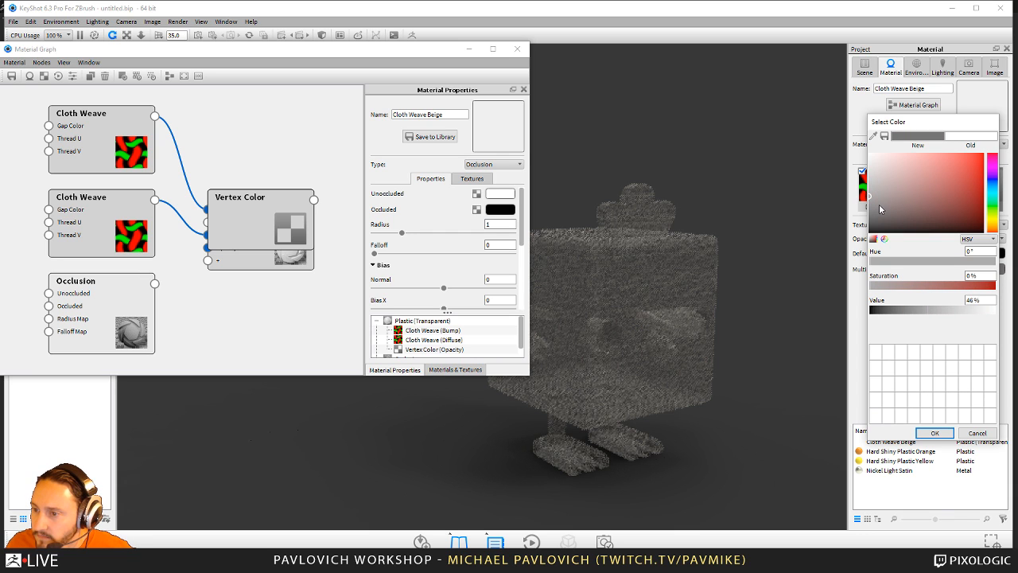
mouse_move(903, 124)
left_mouse_down()
mouse_move(681, 134)
mouse_move(886, 124)
left_mouse_up()
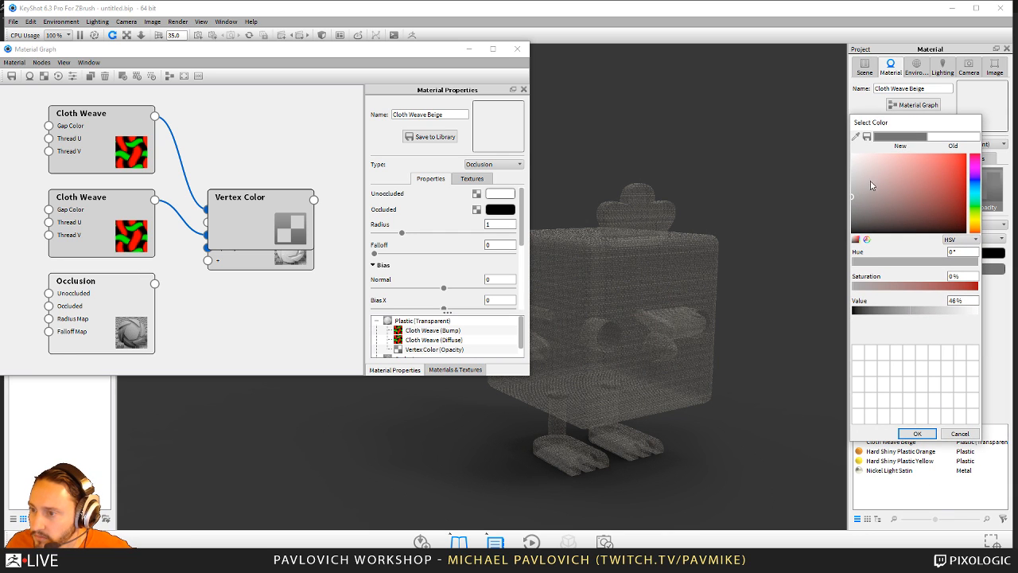
mouse_move(851, 196)
left_mouse_down()
mouse_move(855, 227)
mouse_move(861, 189)
left_mouse_up()
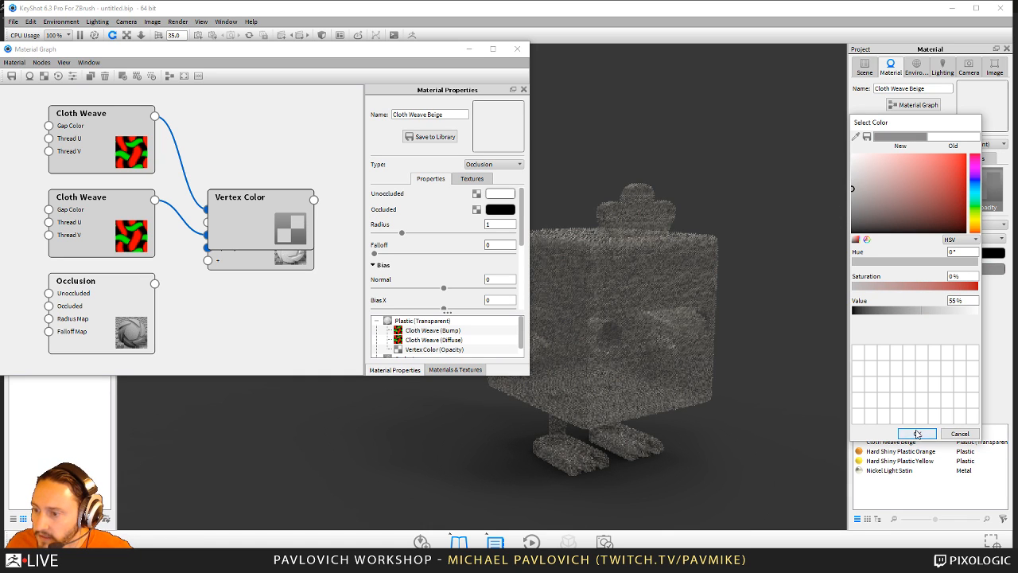
left_click(917, 433)
left_click(517, 49)
scroll(759, 305, "up", 4)
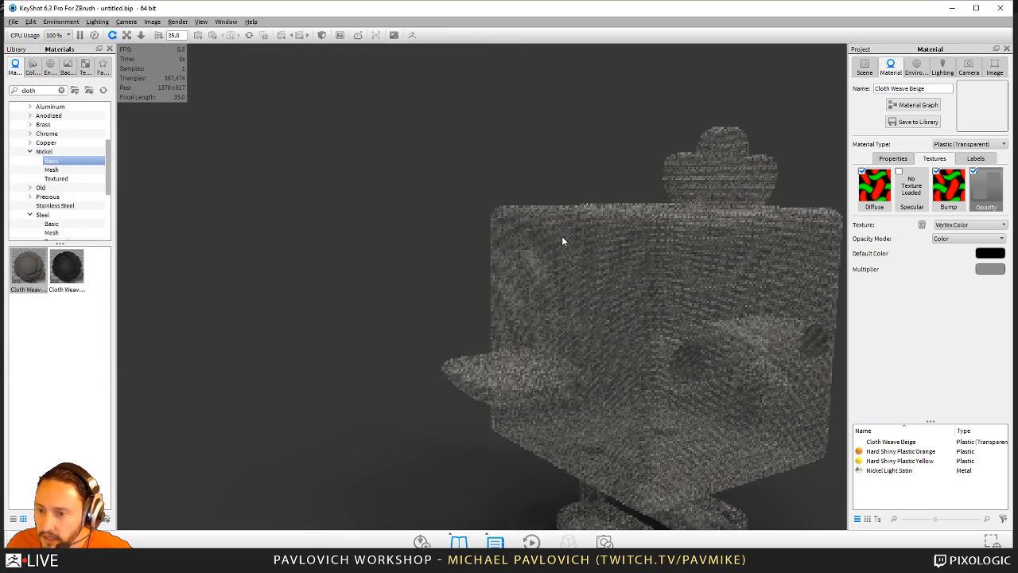
scroll(561, 236, "down", 3)
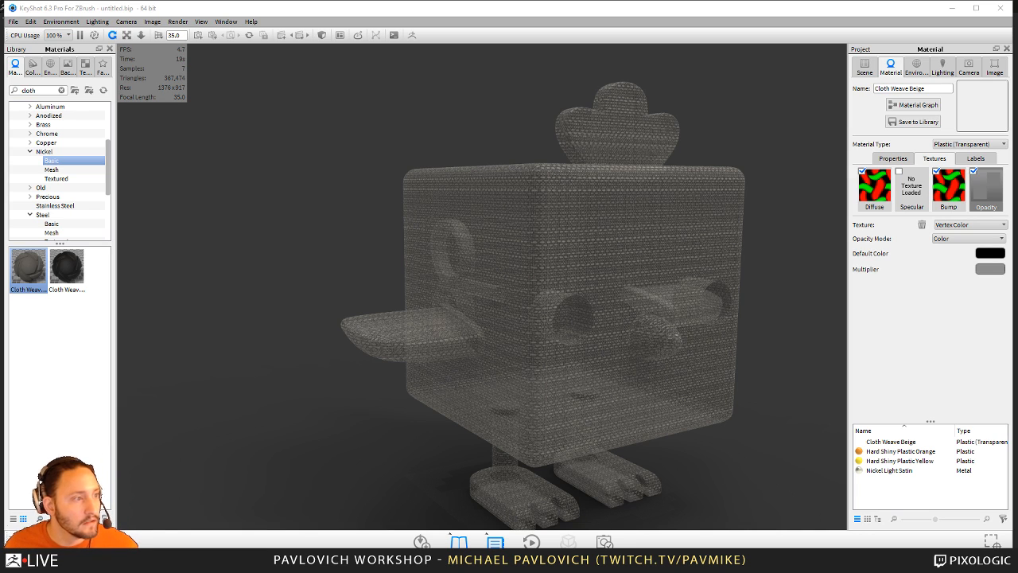
- Switch to the browser and look through the Gumroad tutorials, viewing the Intro To ZBrush files product, and return to KeyShot
left_click_drag(0, 310, 438, 37)
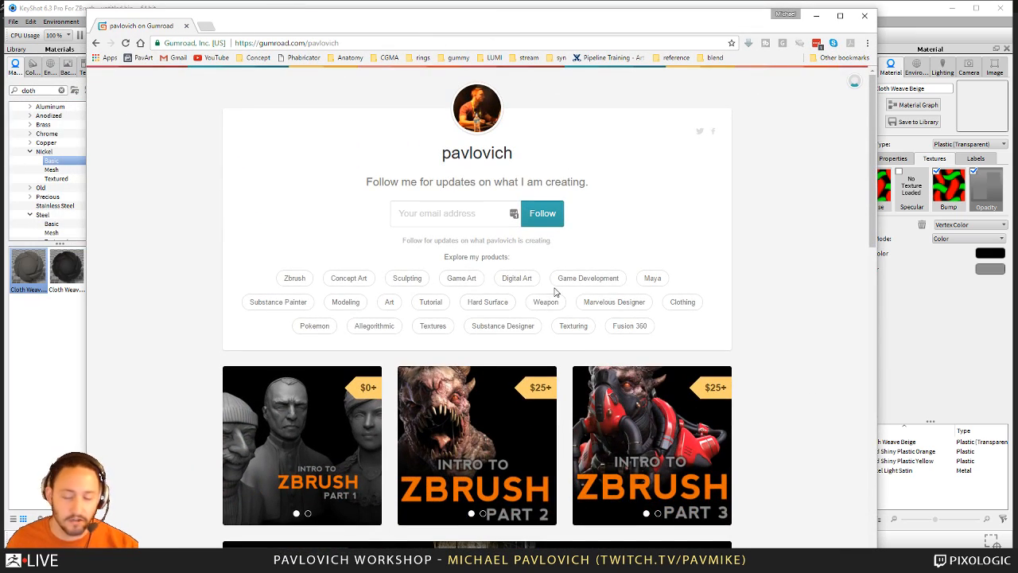
scroll(557, 294, "down", 5)
scroll(561, 300, "down", 3)
scroll(563, 300, "down", 3)
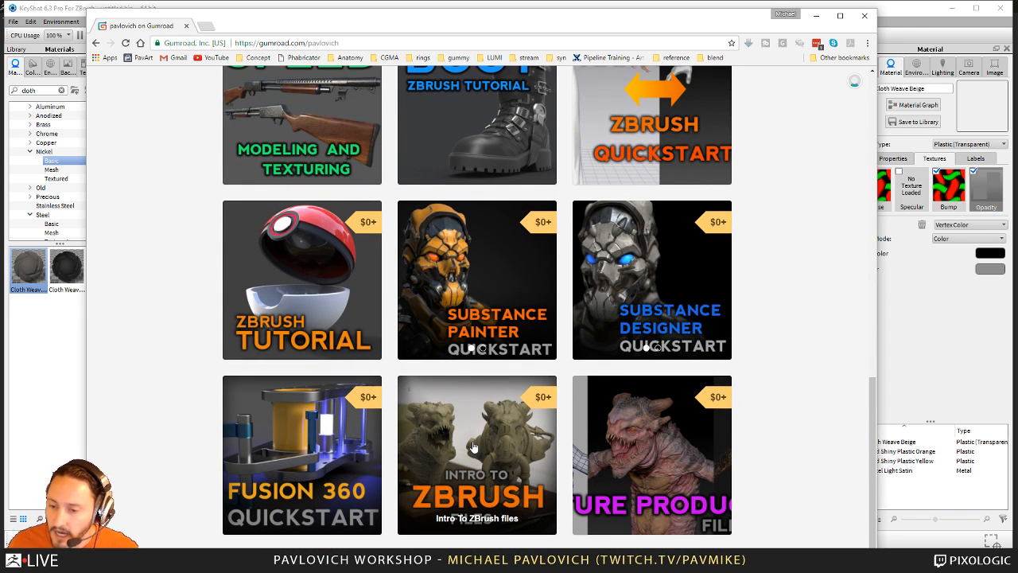
left_click(412, 391)
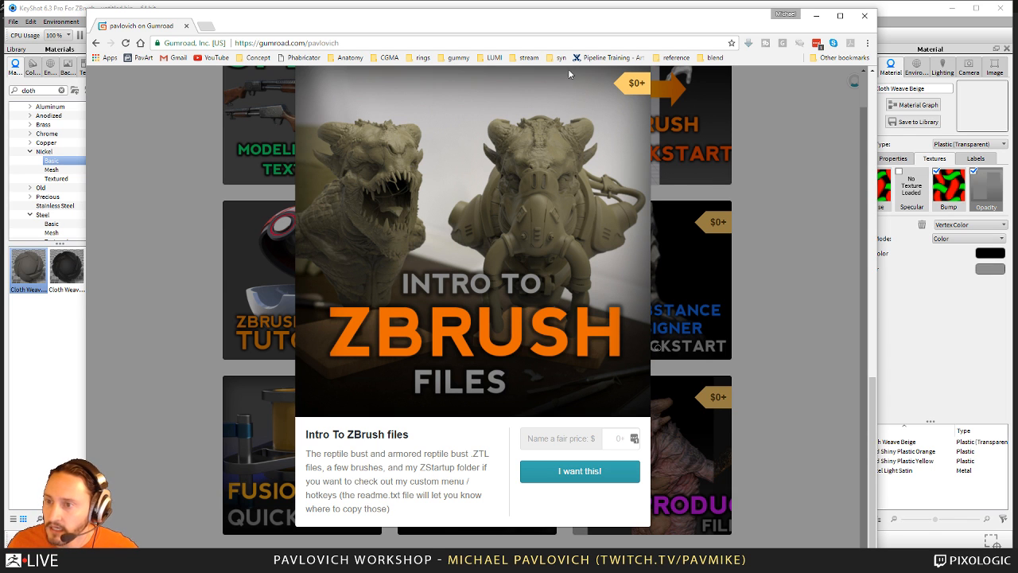
left_click(767, 252)
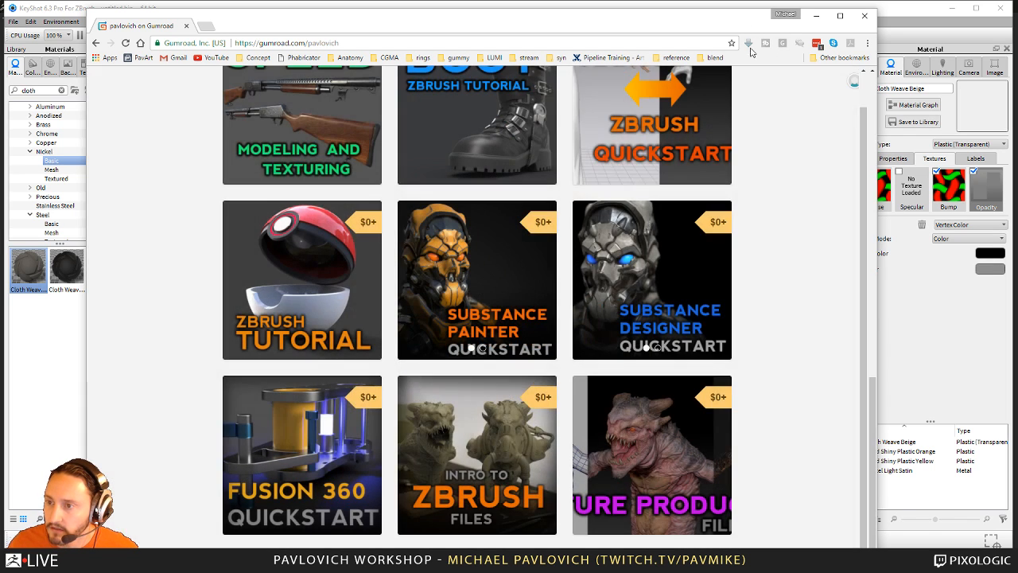
left_click_drag(754, 17, 3, 8)
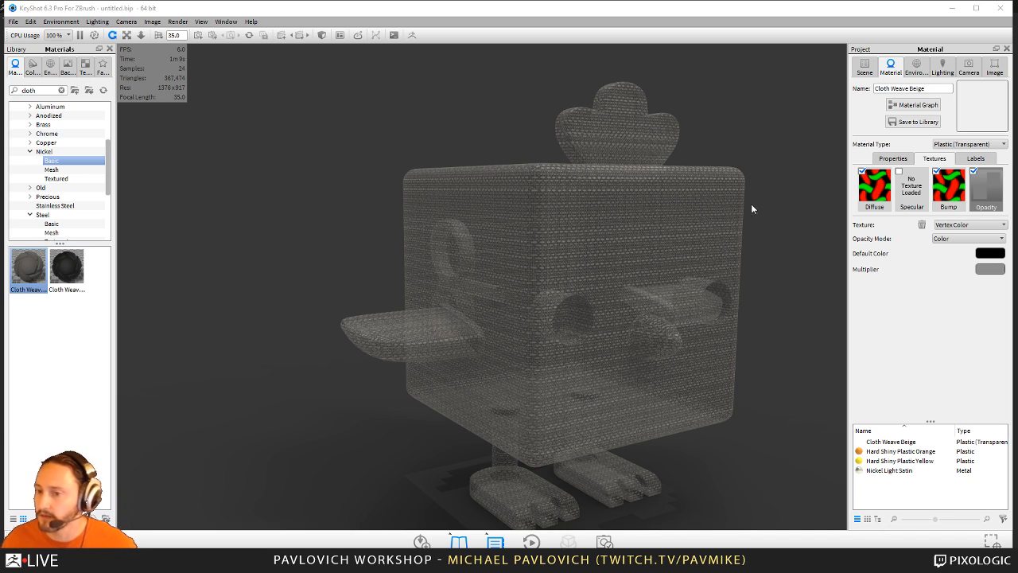
- Activate the Default scene set and show the chick from a three-quarter front view
left_click_drag(610, 220, 451, 255)
left_click(866, 67)
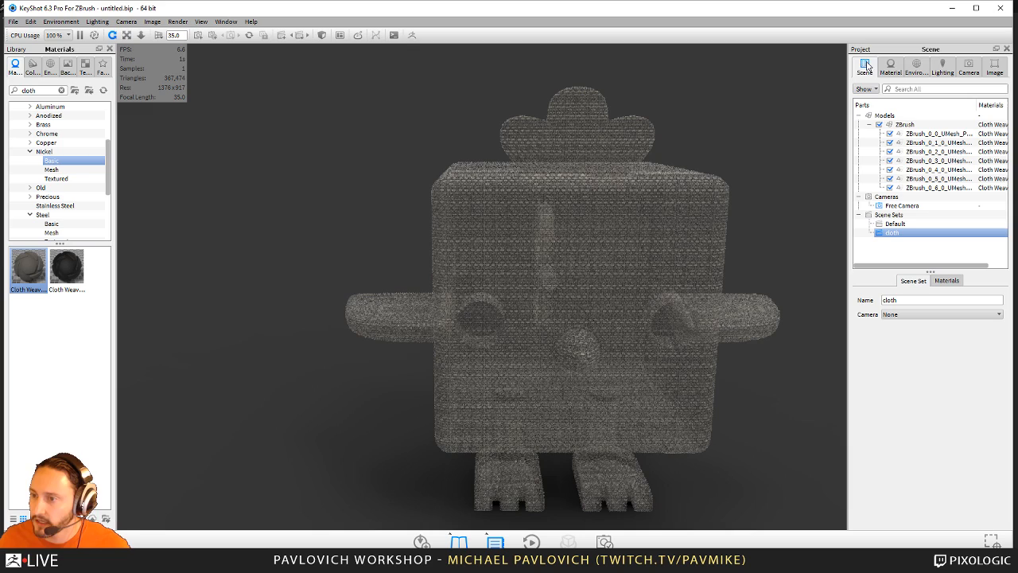
left_click(897, 224)
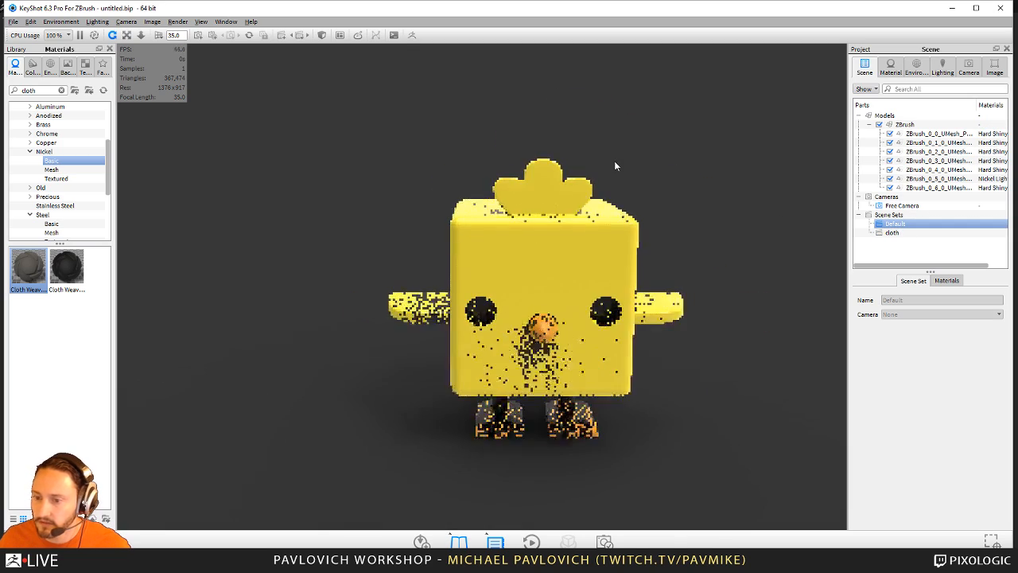
left_click_drag(613, 166, 732, 253)
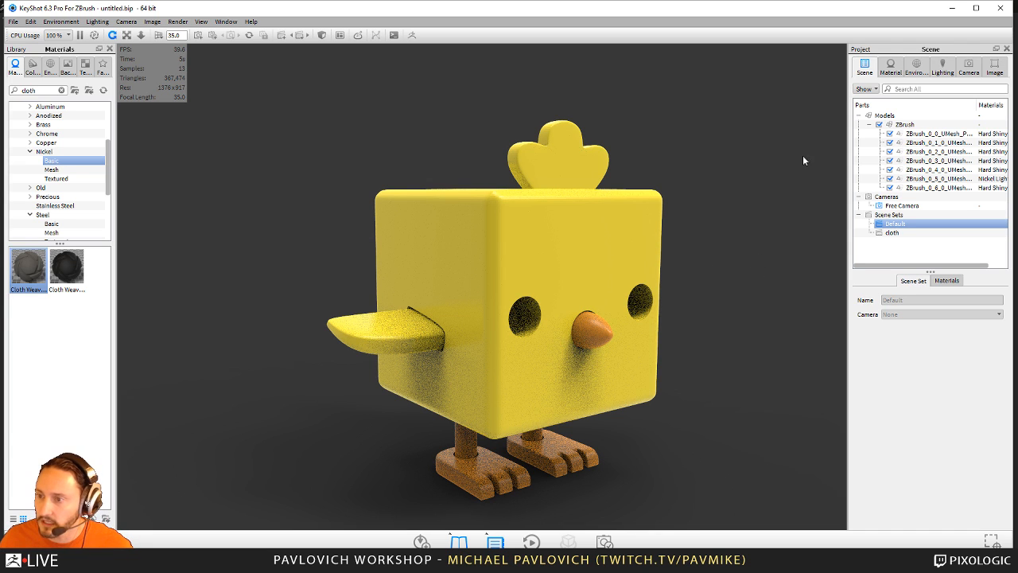
- Pause KeyShot's real-time rendering and switch back to ZBrush
left_click(80, 35)
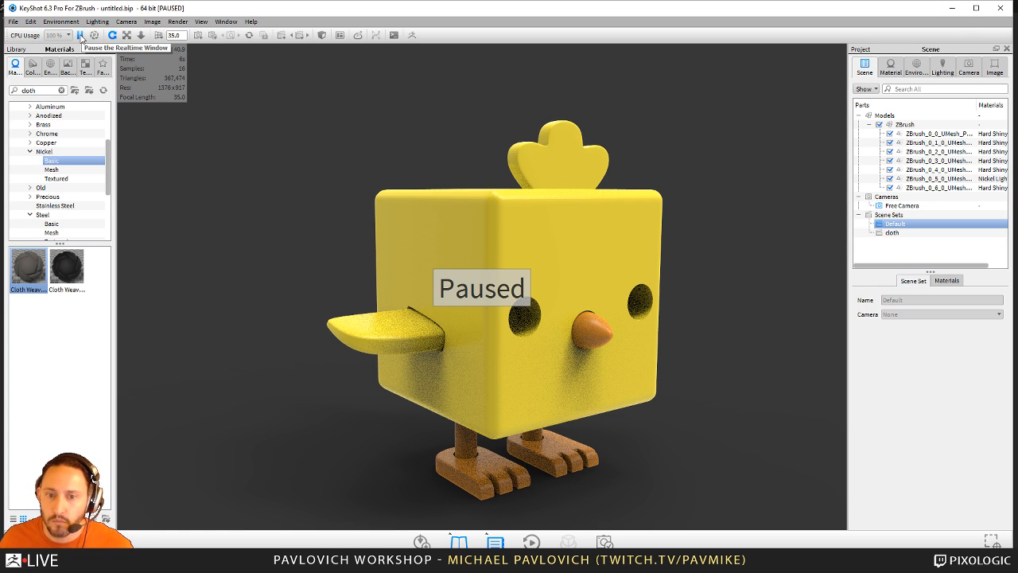
left_click(79, 35)
left_click(68, 36)
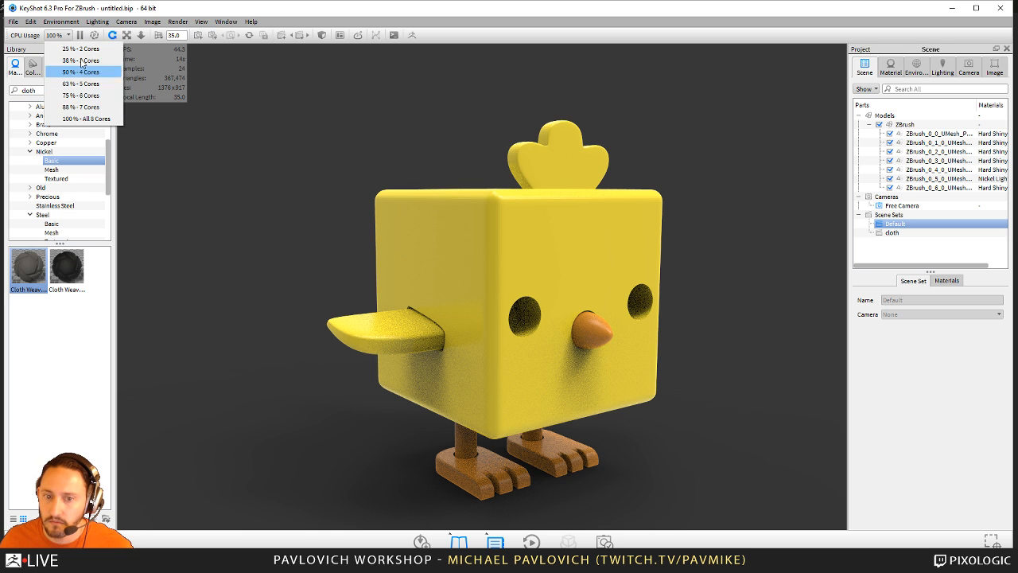
left_click(80, 35)
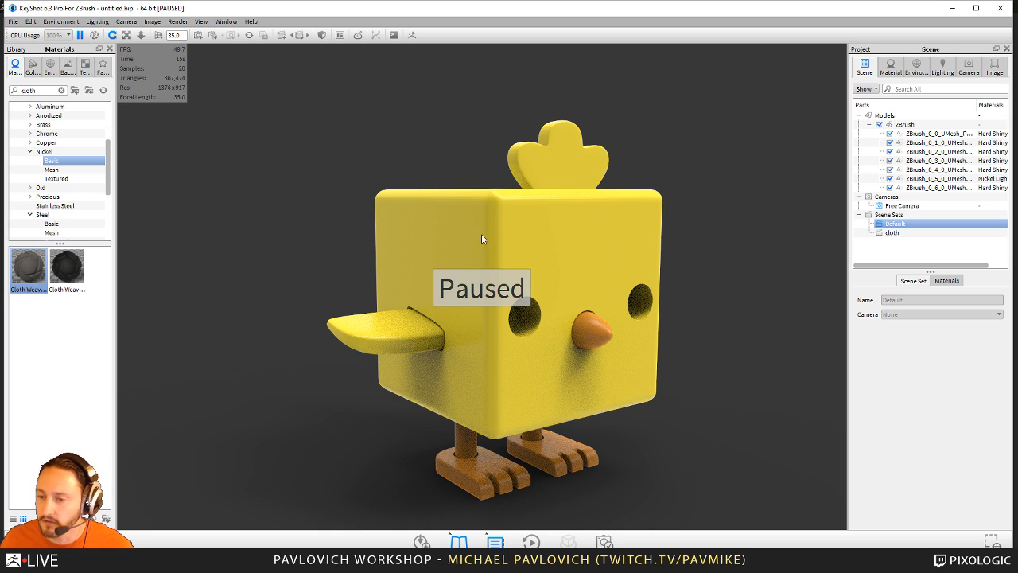
left_click(950, 8)
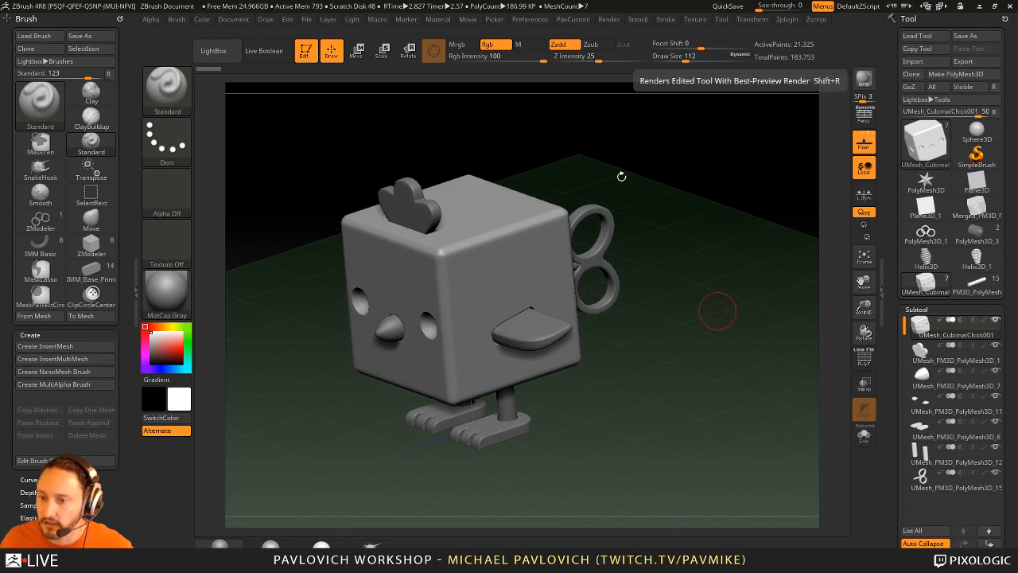
- Check the chick model from several sides and turn off the floor grid
left_click_drag(620, 175, 738, 273)
left_click_drag(751, 311, 745, 280, "shift")
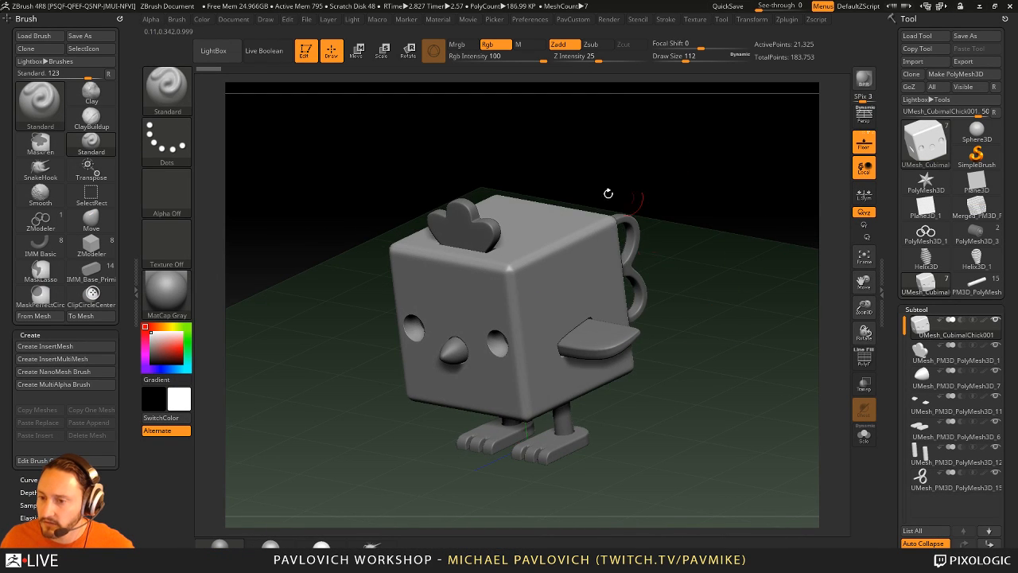
left_click_drag(610, 193, 675, 199)
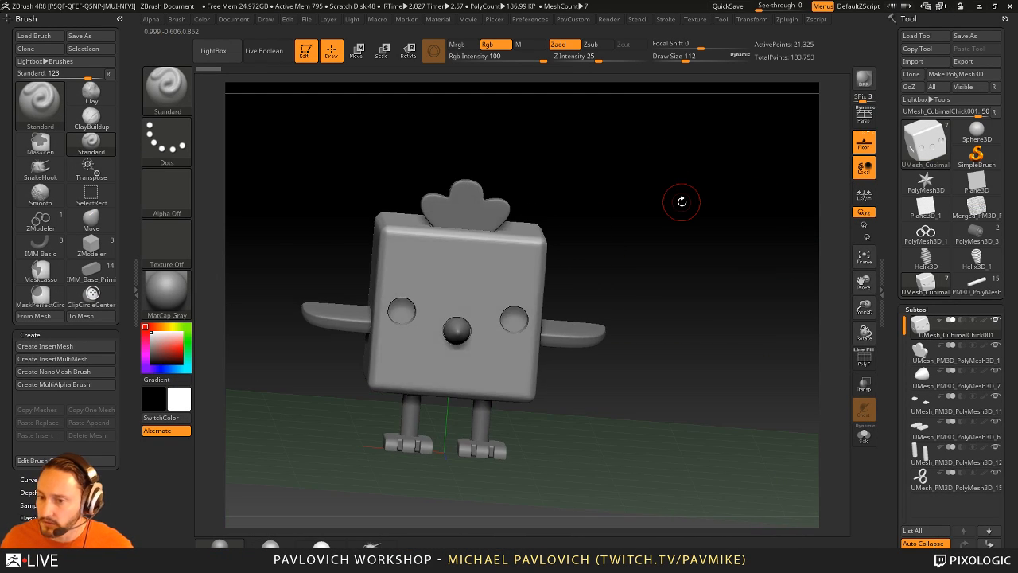
left_click_drag(740, 214, 700, 263)
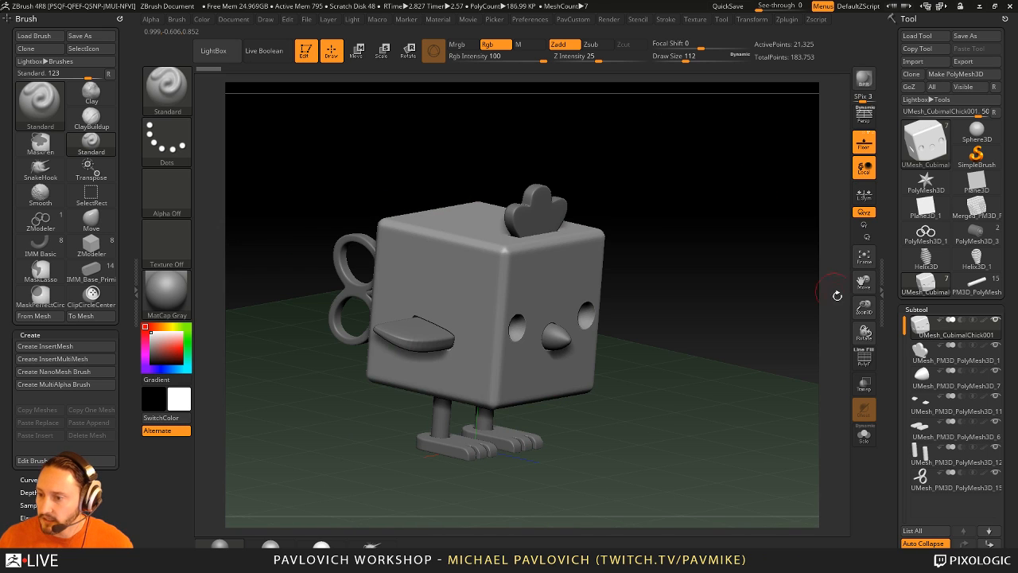
left_click_drag(750, 307, 750, 244, "shift")
left_click(856, 148)
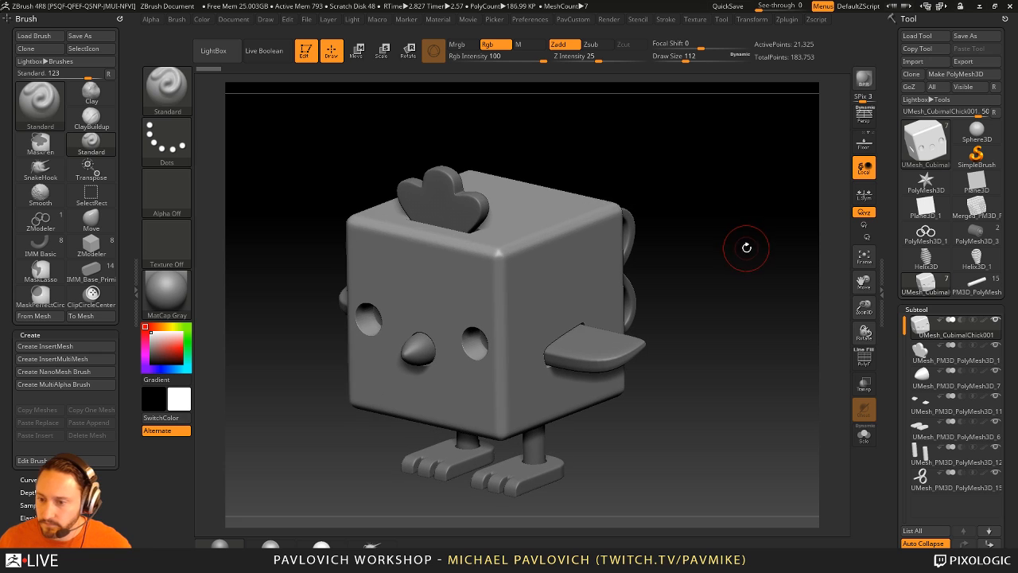
- Turn on the polyframe display and hide all subtools except the cube body
left_click(864, 358)
key("shift+f")
mouse_move(776, 346)
left_mouse_down()
mouse_move(794, 346)
mouse_move(770, 324)
mouse_move(788, 352)
mouse_move(831, 362)
left_mouse_up()
key("shift+f")
scroll(891, 303, "down", 5)
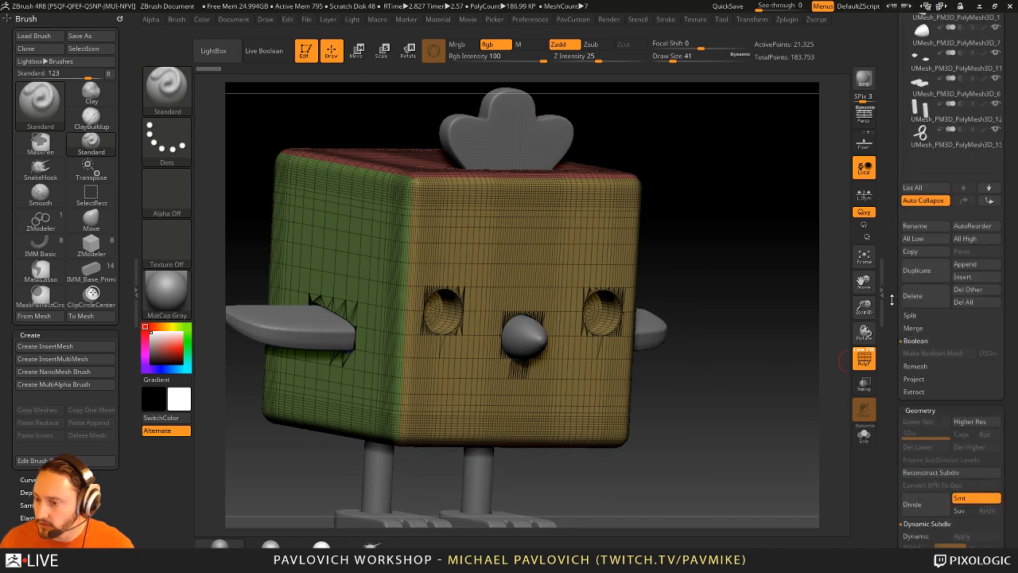
scroll(902, 306, "down", 4)
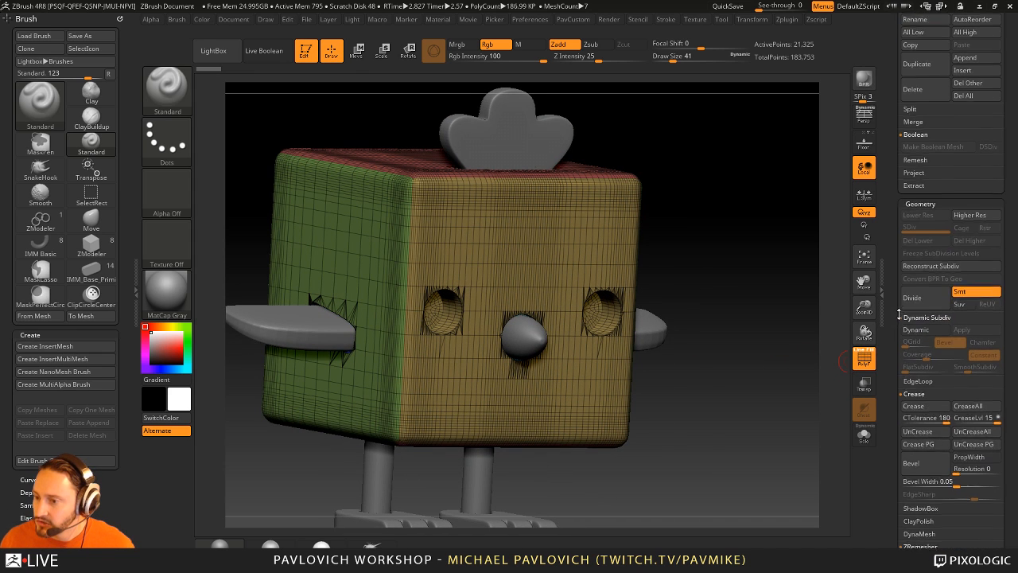
scroll(899, 312, "up", 10)
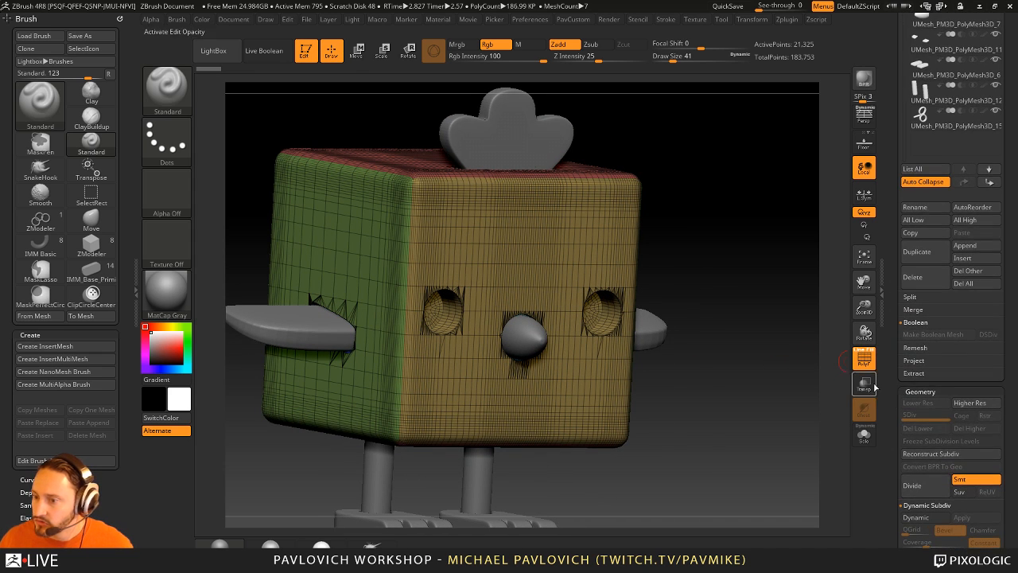
left_click(995, 241)
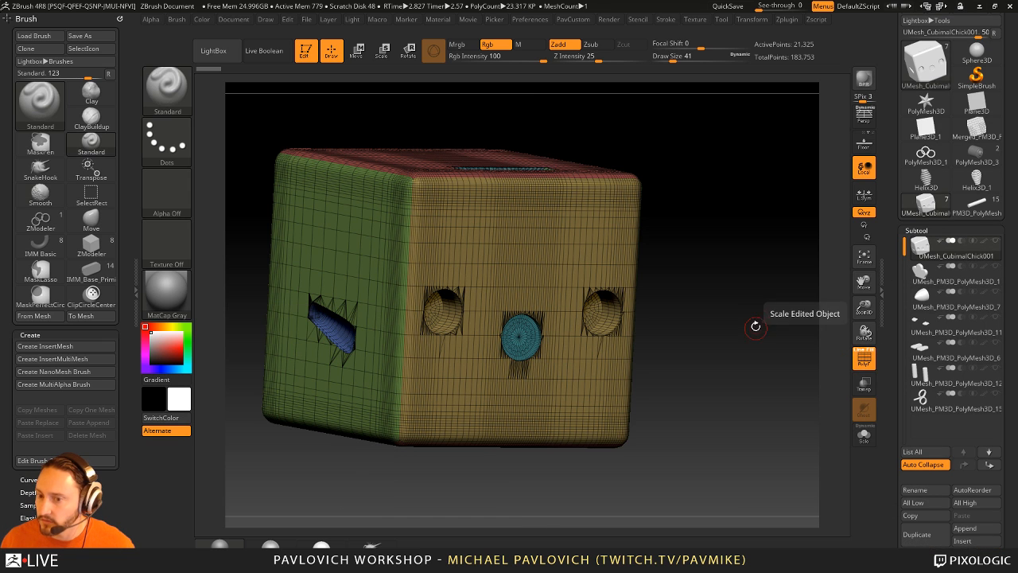
- Isolate the polygroup of the two round eye sockets in the cube body
left_click_drag(756, 325, 765, 348)
key("shift+f")
mouse_move(779, 298)
left_mouse_down()
mouse_move(799, 334)
mouse_move(777, 317)
mouse_move(785, 318)
left_mouse_up()
key("s")
key("shift+f")
mouse_move(818, 348)
left_mouse_down("alt")
mouse_move(774, 332)
mouse_move(793, 345)
left_mouse_up("alt")
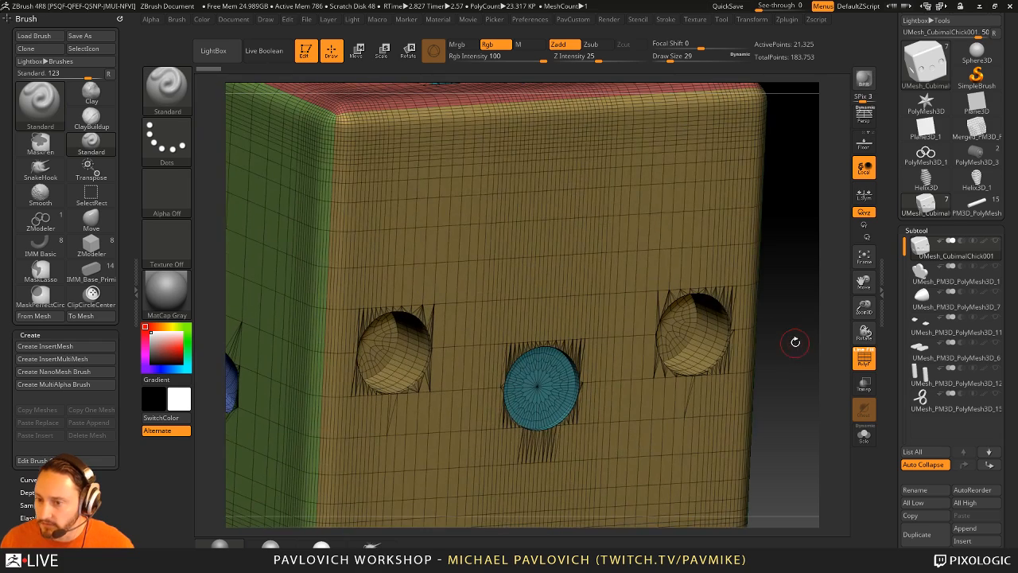
key("ctrl+shift")
left_click(711, 334, "ctrl+shift")
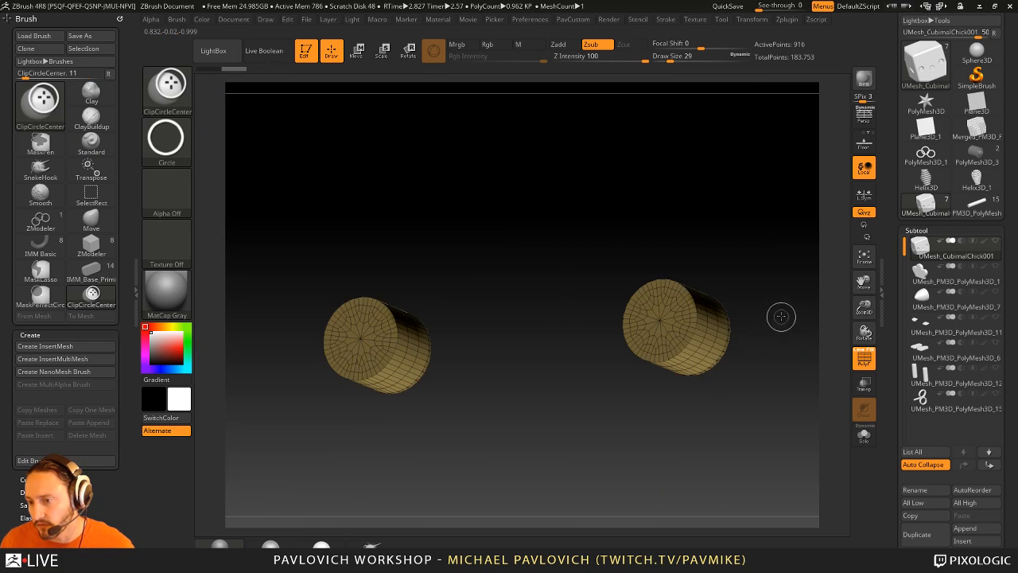
left_click(800, 299, "ctrl+shift")
mouse_move(800, 300)
left_mouse_down()
mouse_move(763, 301)
mouse_move(775, 266)
left_mouse_up()
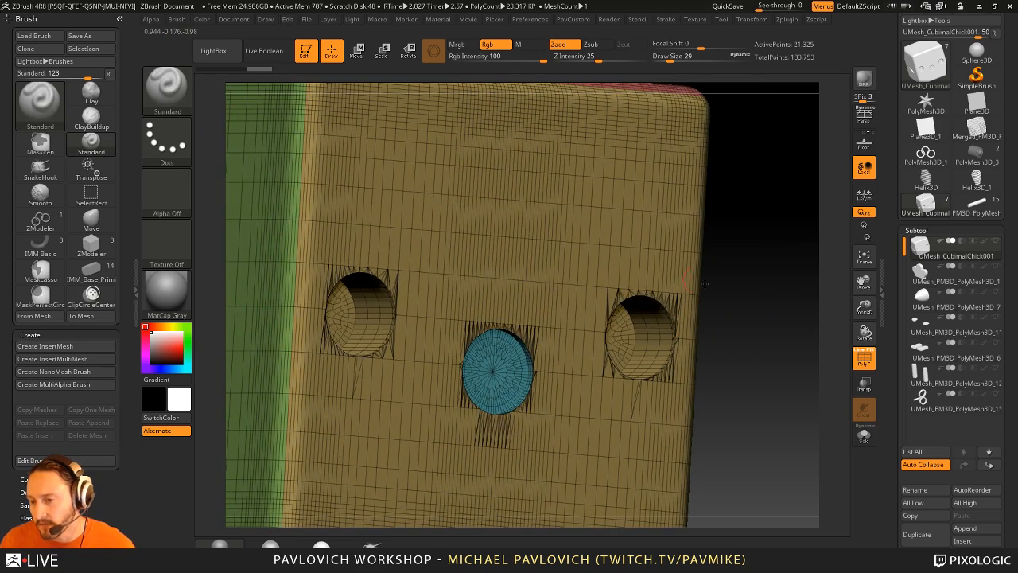
left_click(636, 330, "ctrl+shift")
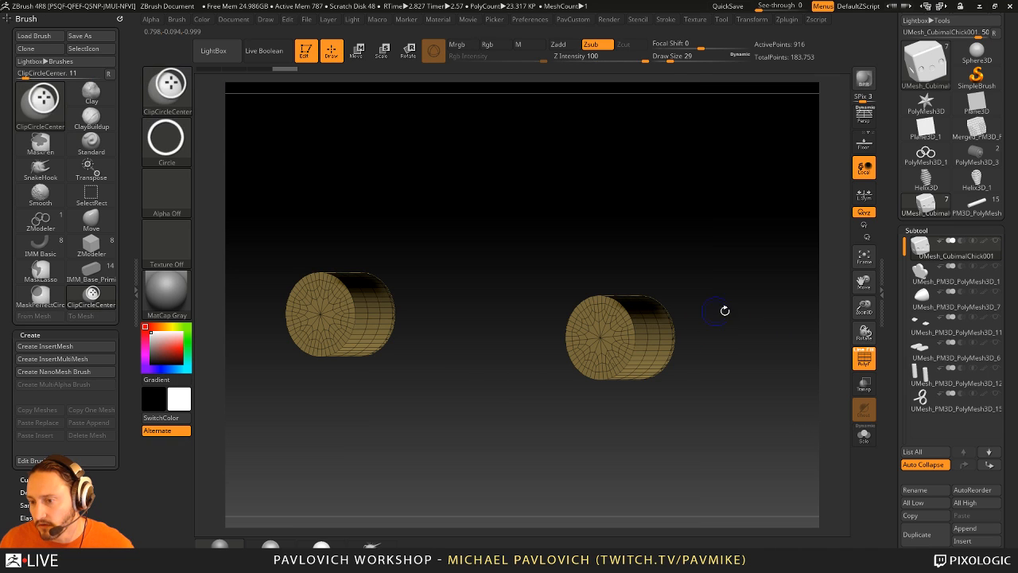
- Extrude an edge loop on the isolated eye sockets with Crisp enabled and a displacement of about 0.019
left_click_drag(894, 364, 897, 225)
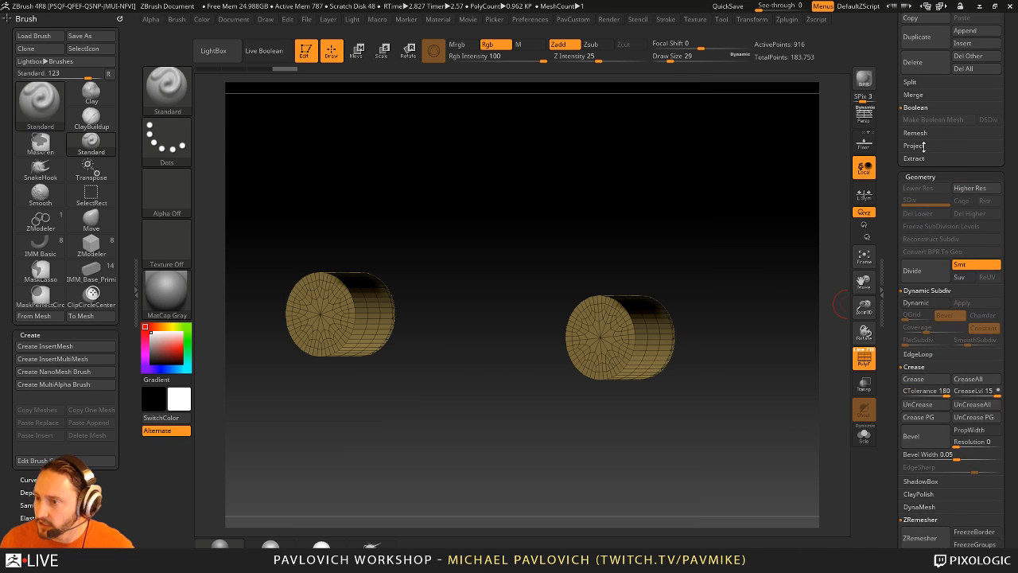
left_click(917, 354)
left_click_drag(894, 394, 896, 299)
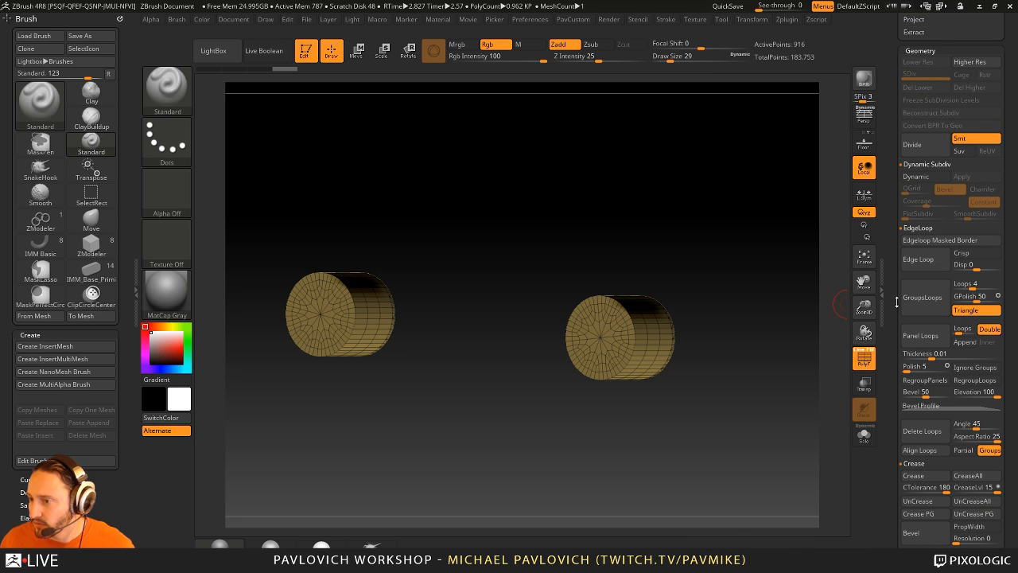
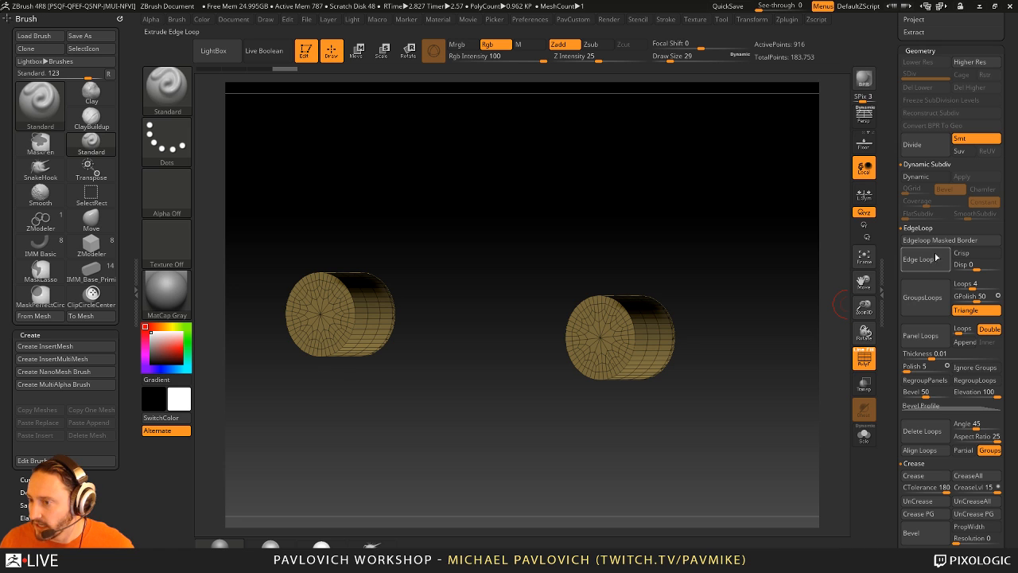
left_click(961, 253)
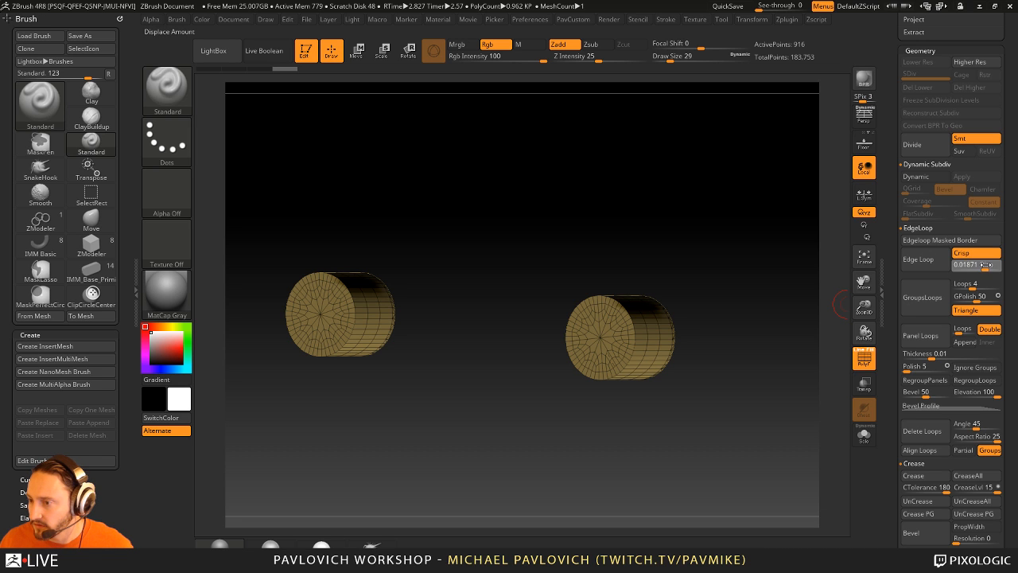
left_click(917, 259)
- Show the whole cube body and set the ZModeler edge Insert action to target Multiple EdgeLoops
left_click(759, 304, "ctrl+shift")
left_click_drag(759, 304, 751, 363)
key("b")
key("z")
key("m")
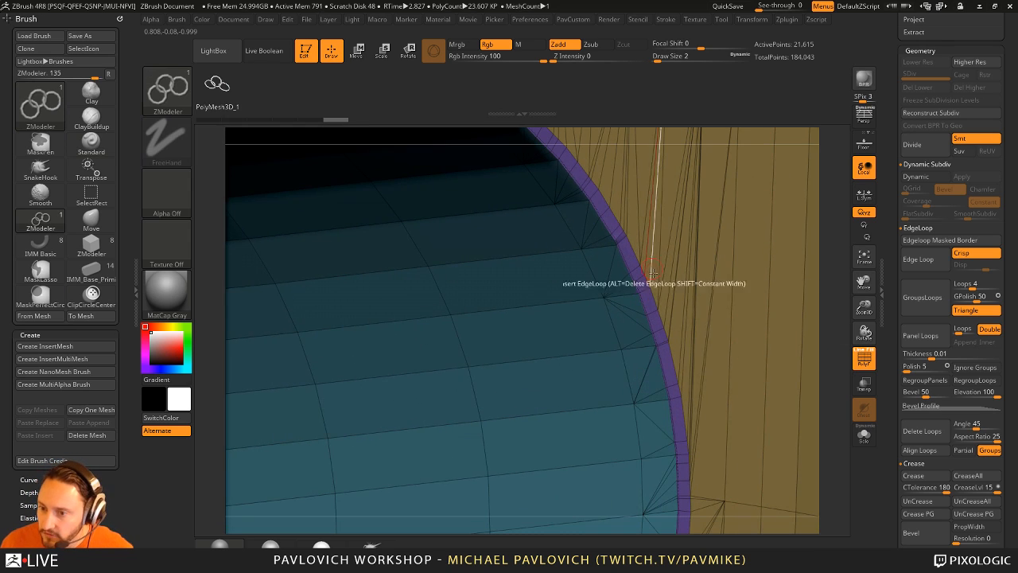
key("space")
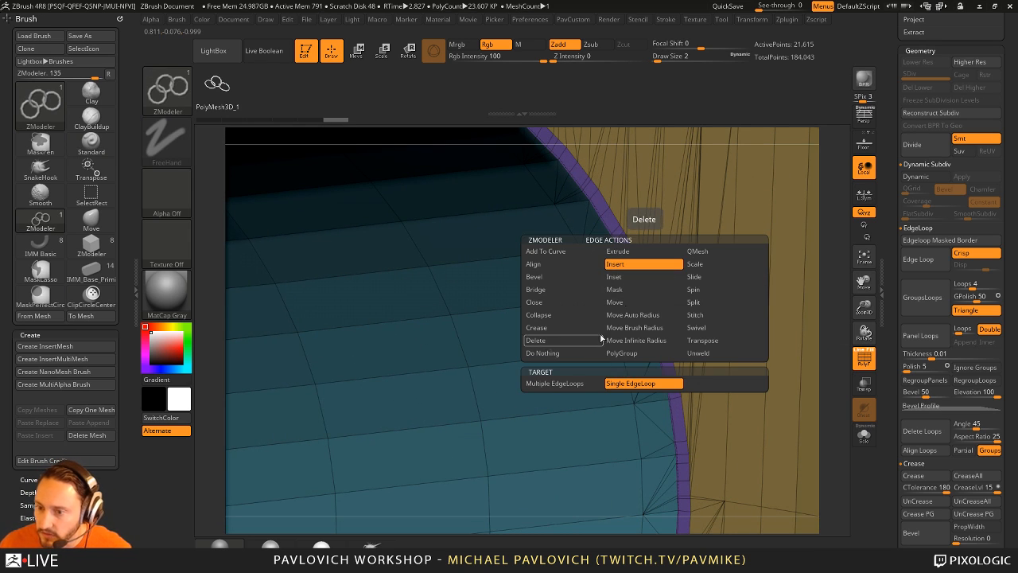
left_click(554, 384)
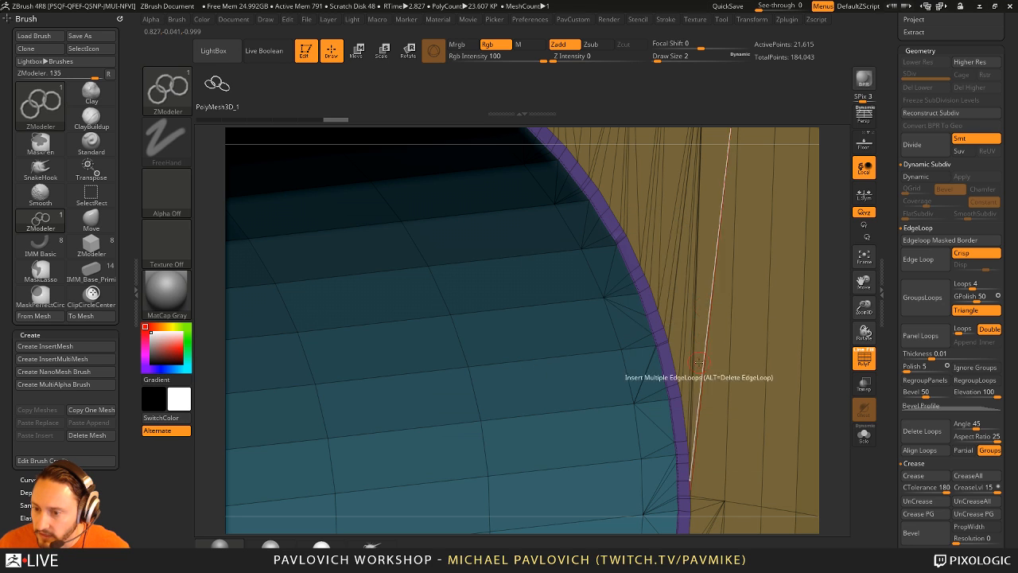
- Try inserting multiple edge loops beside the socket rim, and undo back to the isolated eye sockets before their edge loop
left_click(676, 291)
left_click_drag(759, 306, 528, 313)
key("ctrl+z")
key("ctrl+z")
key("ctrl+z")
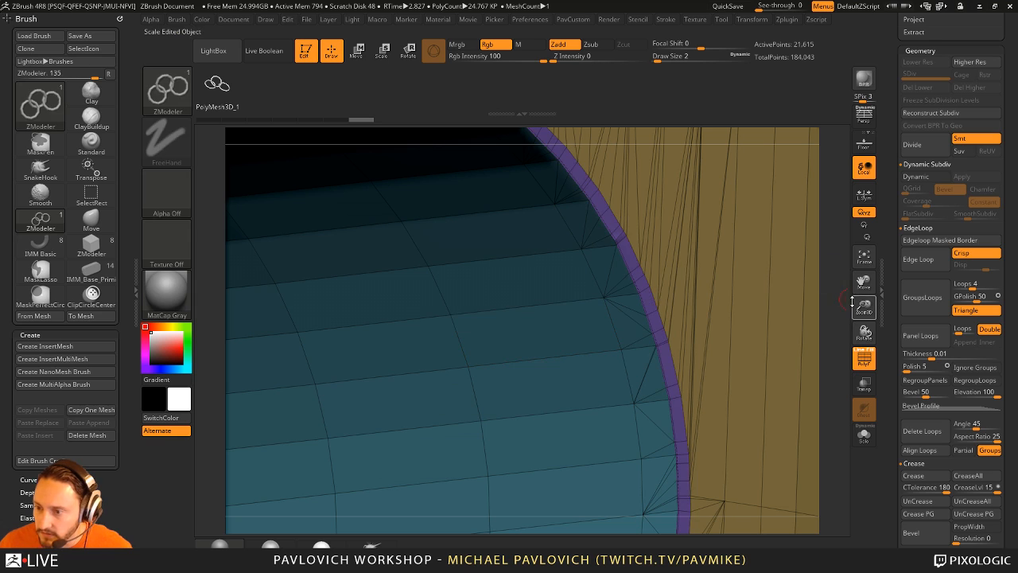
- Try edge loops on the isolated eye sockets with a displacement of about 0.12 and with a smaller one, undoing both
left_click(987, 267)
left_click(921, 259)
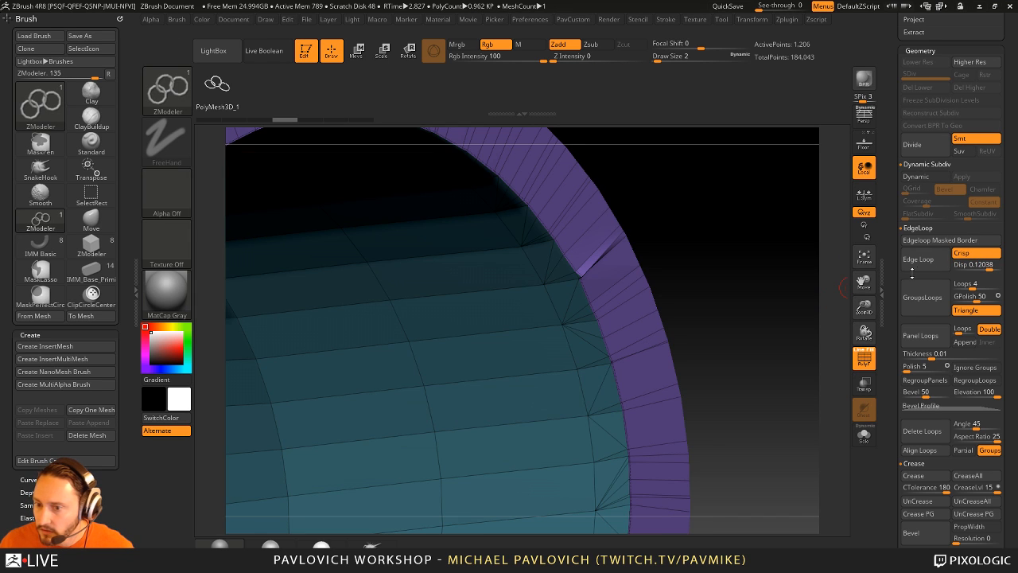
left_click(788, 310, "ctrl+shift")
left_click_drag(822, 298, 774, 213, "alt")
key("ctrl+z")
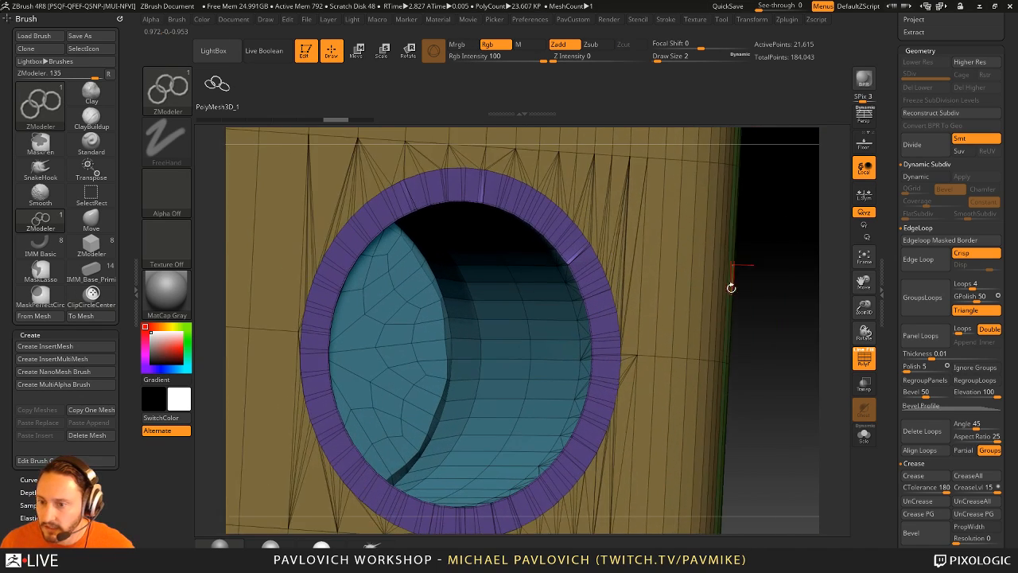
key("ctrl+z")
left_click_drag(989, 267, 984, 267)
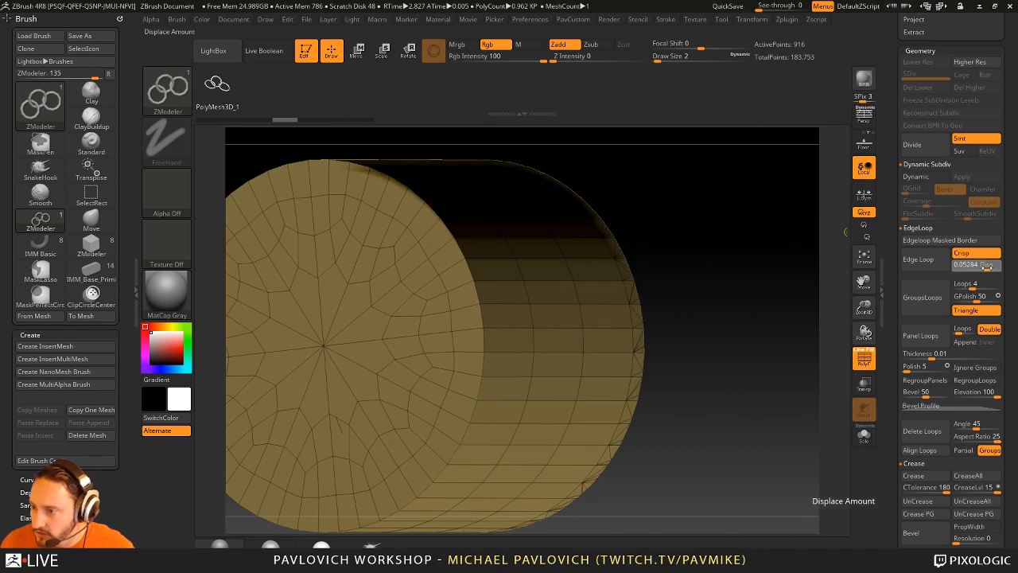
left_click(927, 268)
key("ctrl+z")
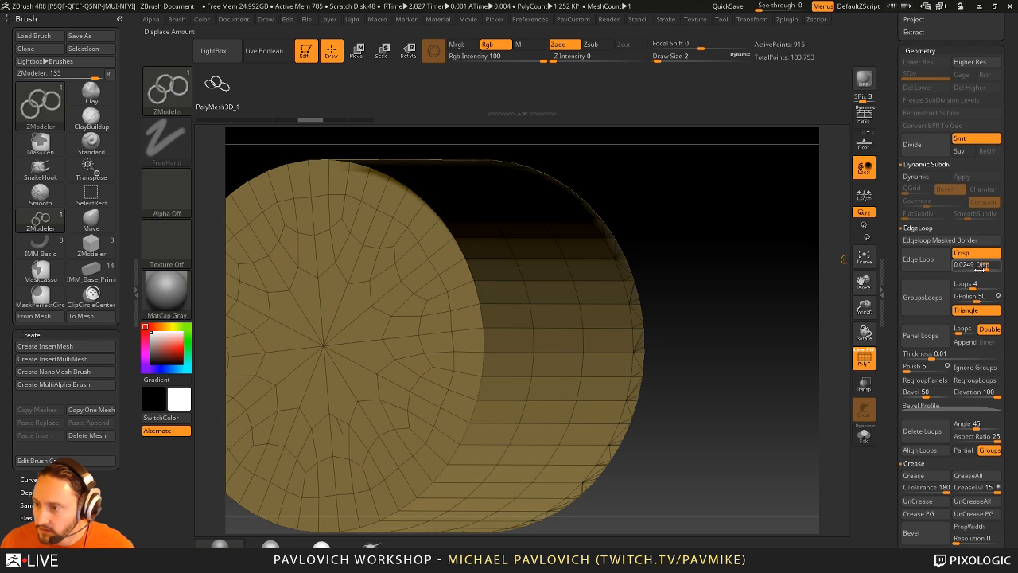
- Extrude an edge loop on the isolated eye sockets with a displacement of 0.04176
left_click_drag(984, 266, 986, 266)
left_click(918, 259)
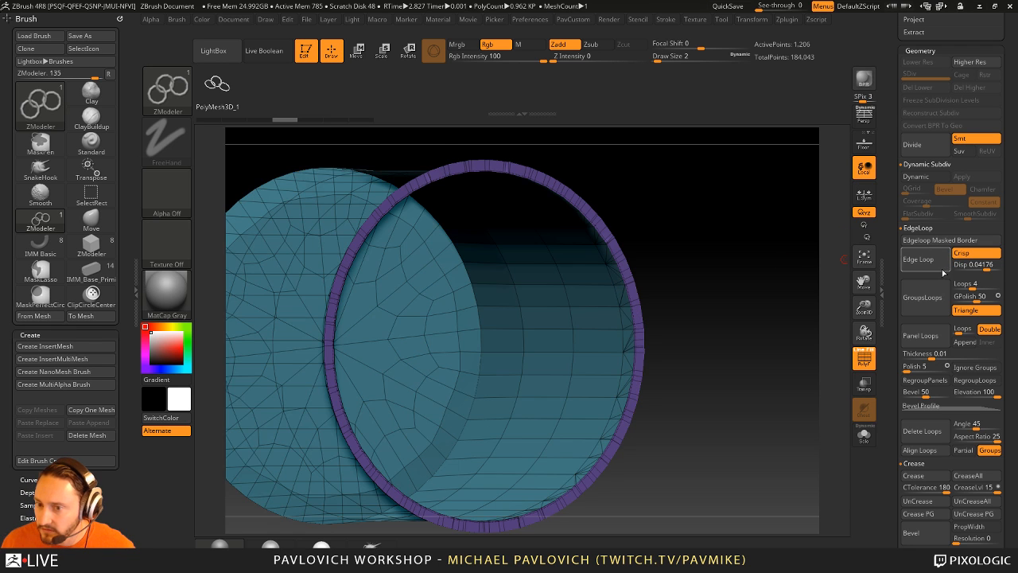
left_click_drag(768, 291, 695, 277)
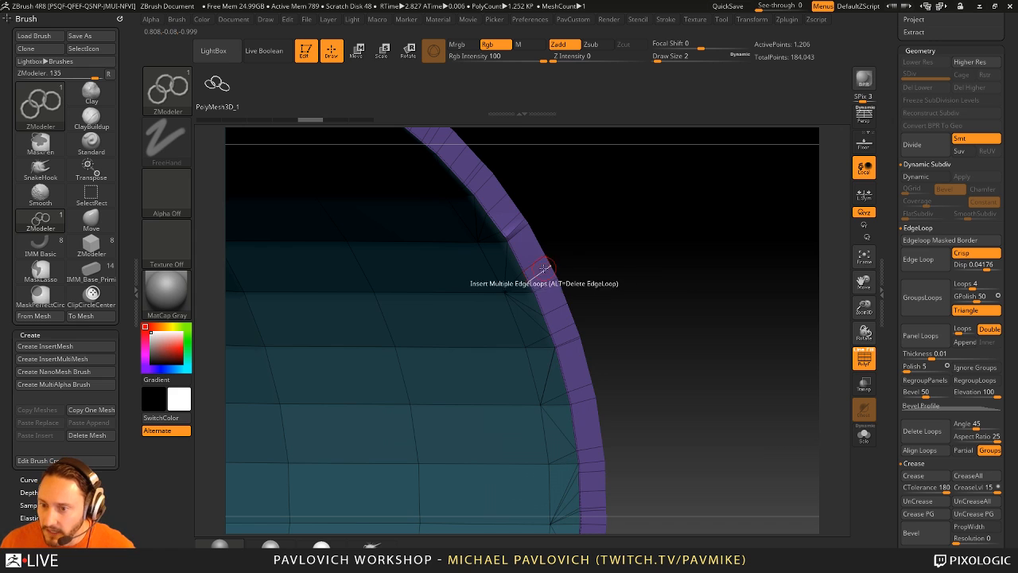
- Insert an edge loop around the middle of the narrow purple socket rim and show the whole cube body
left_click(545, 271)
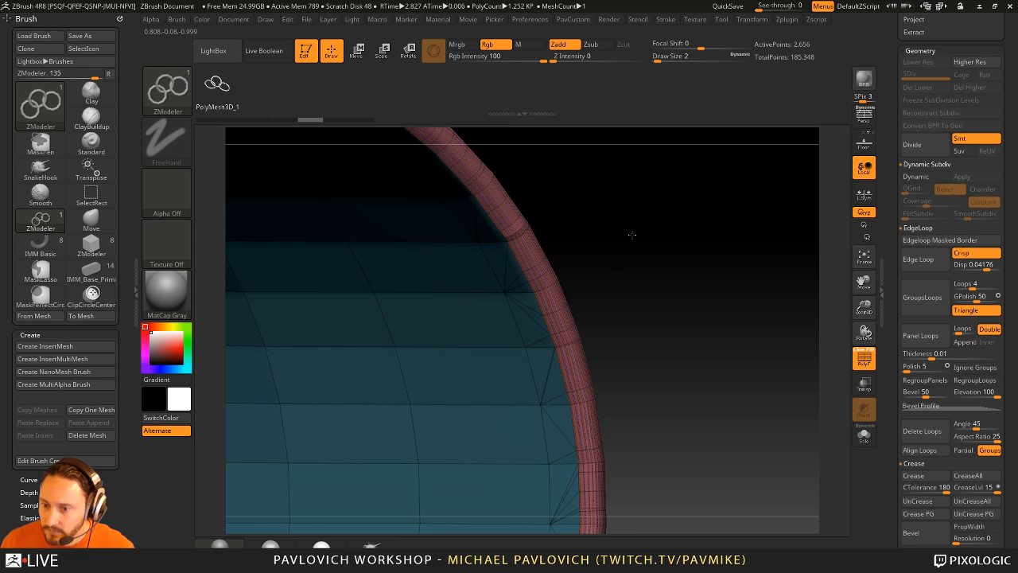
left_click(770, 318, "ctrl+shift")
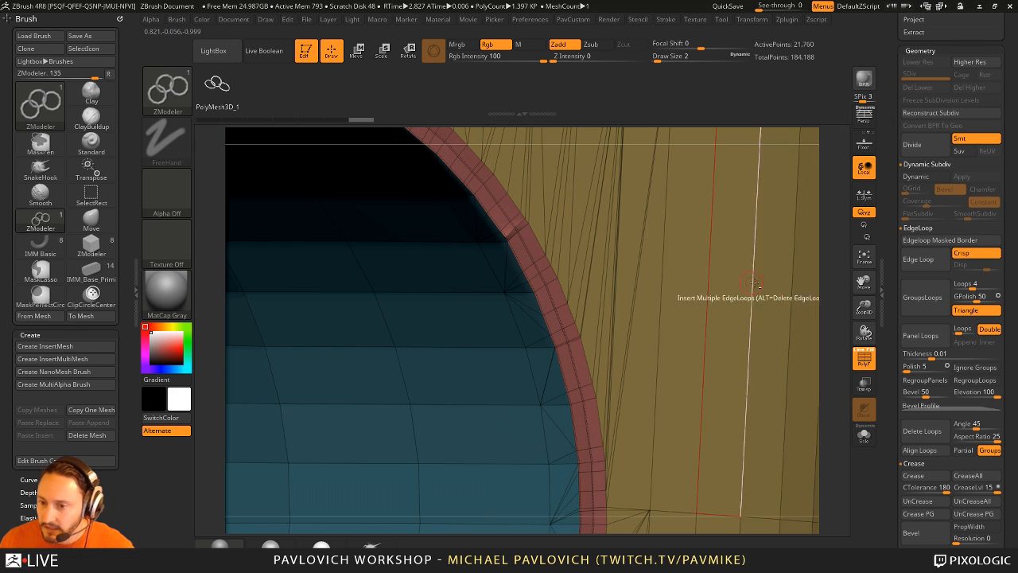
mouse_move(839, 282)
left_mouse_down()
mouse_move(784, 255)
mouse_move(797, 231)
mouse_move(755, 302)
mouse_move(771, 269)
mouse_move(752, 331)
mouse_move(747, 268)
mouse_move(758, 318)
mouse_move(754, 283)
mouse_move(643, 222)
mouse_move(721, 200)
left_mouse_up()
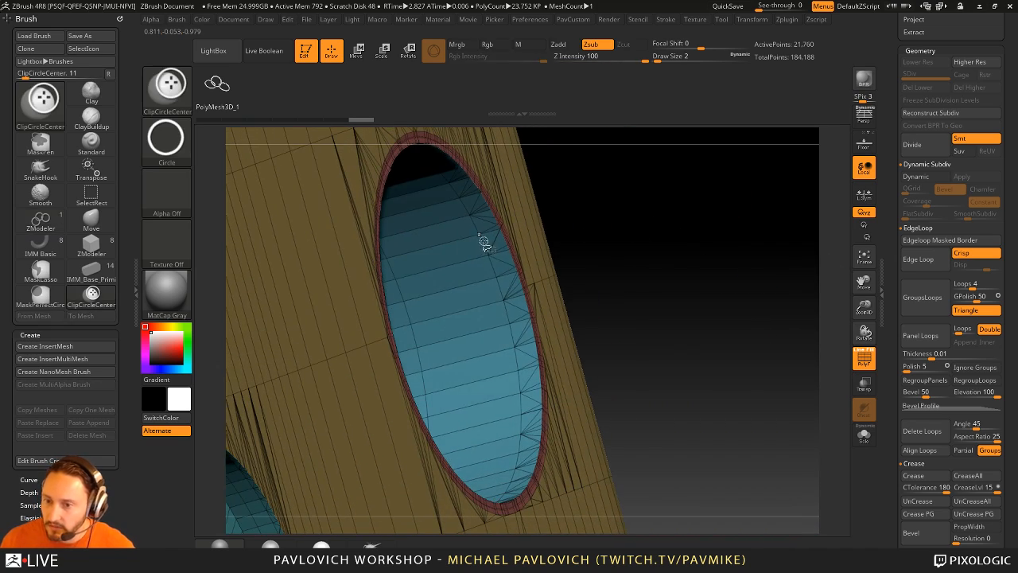
- Isolate the blue eye socket polygroup, centre the transform gizmo on its end face and adjust it along the Z axis
left_click(482, 239, "ctrl+shift")
key("f")
left_click_drag(663, 238, 677, 241)
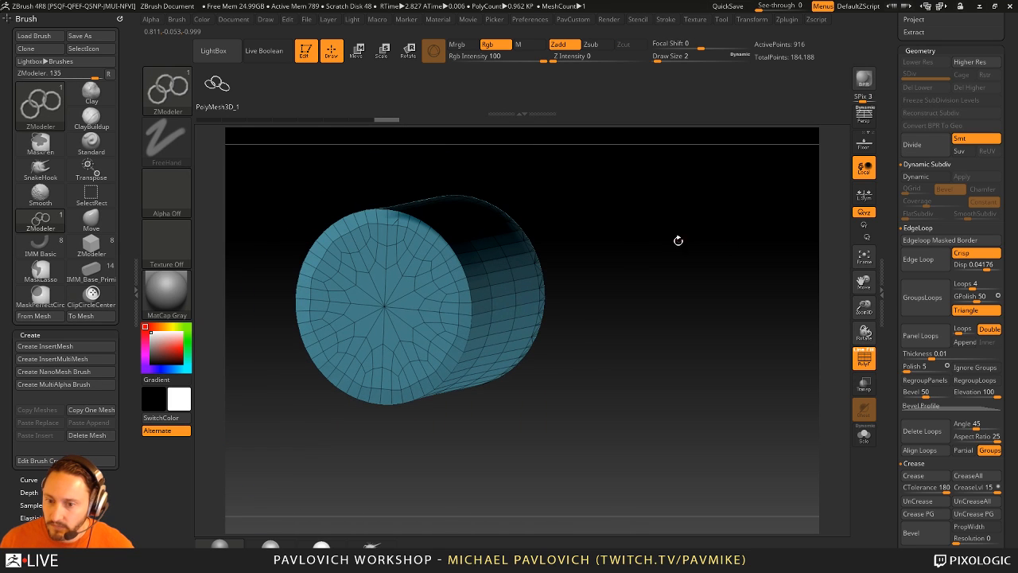
key("w")
left_click(384, 307, "alt")
left_click_drag(681, 296, 636, 238)
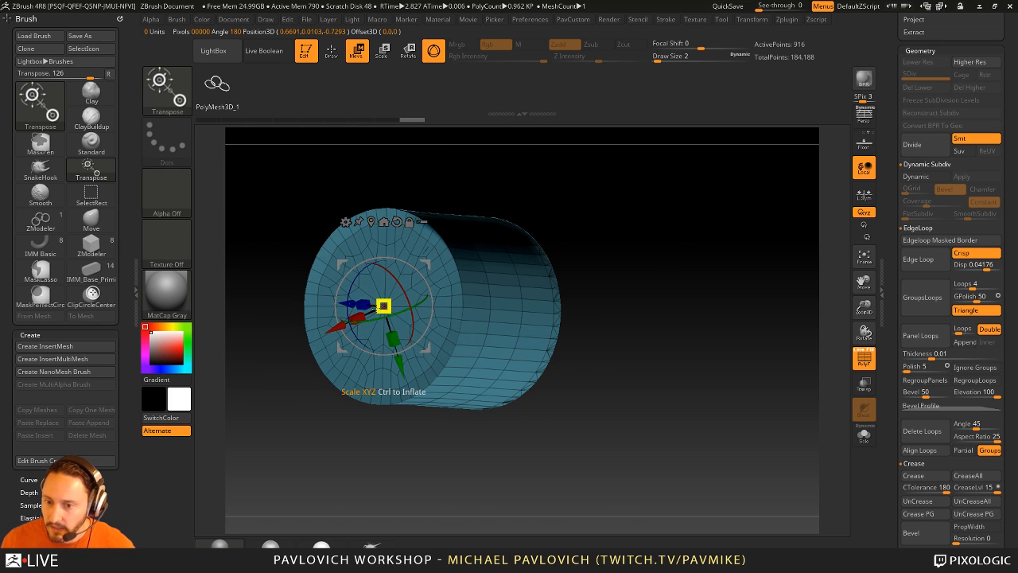
left_click_drag(363, 304, 380, 310)
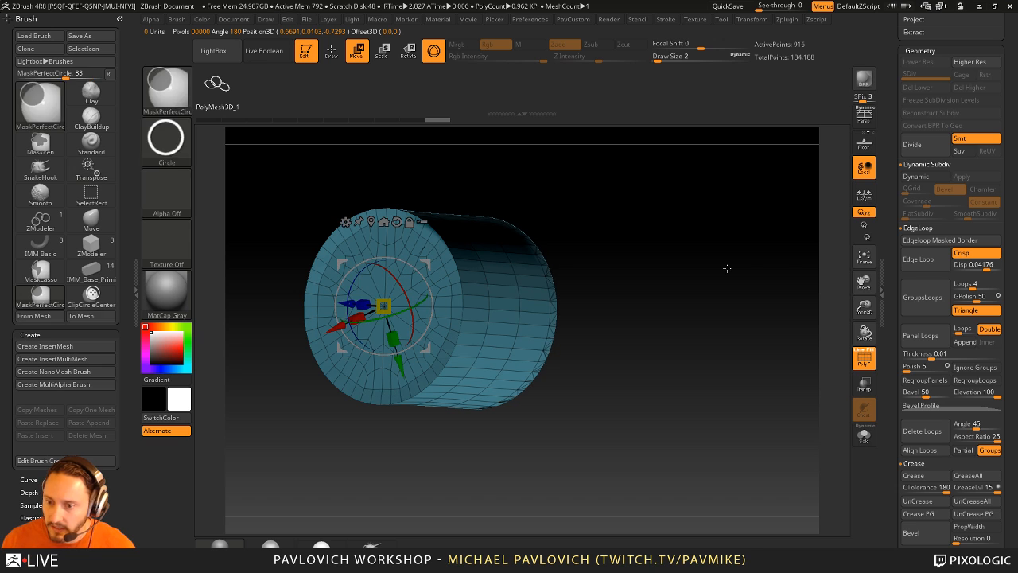
- Inspect the rim on the whole cube body, and undo the socket adjustment and the edge loop inserted in the rim
left_click(769, 304, "ctrl+shift")
left_click_drag(761, 274, 809, 326, "alt")
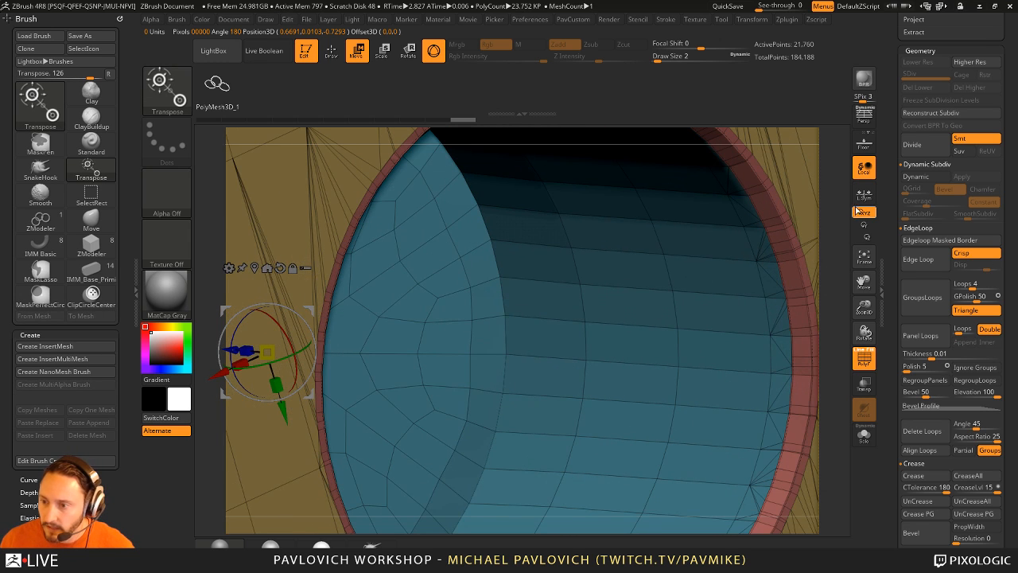
left_click_drag(894, 143, 894, 536)
left_click_drag(841, 209, 676, 264, "alt")
left_click_drag(775, 227, 796, 197)
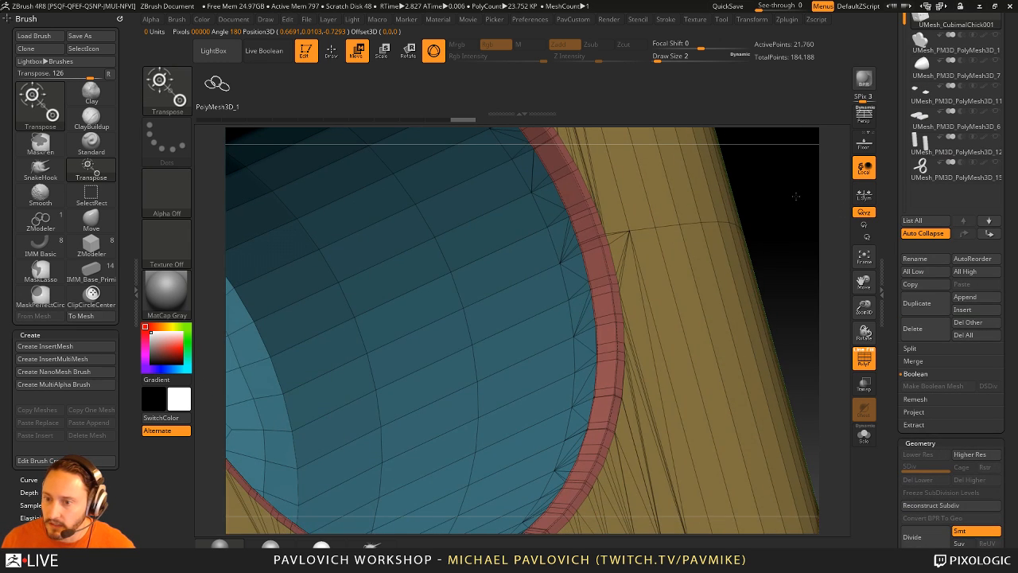
key("ctrl+z")
key("ctrl+z")
key("ctrl+z")
key("ctrl+z")
key("ctrl+z")
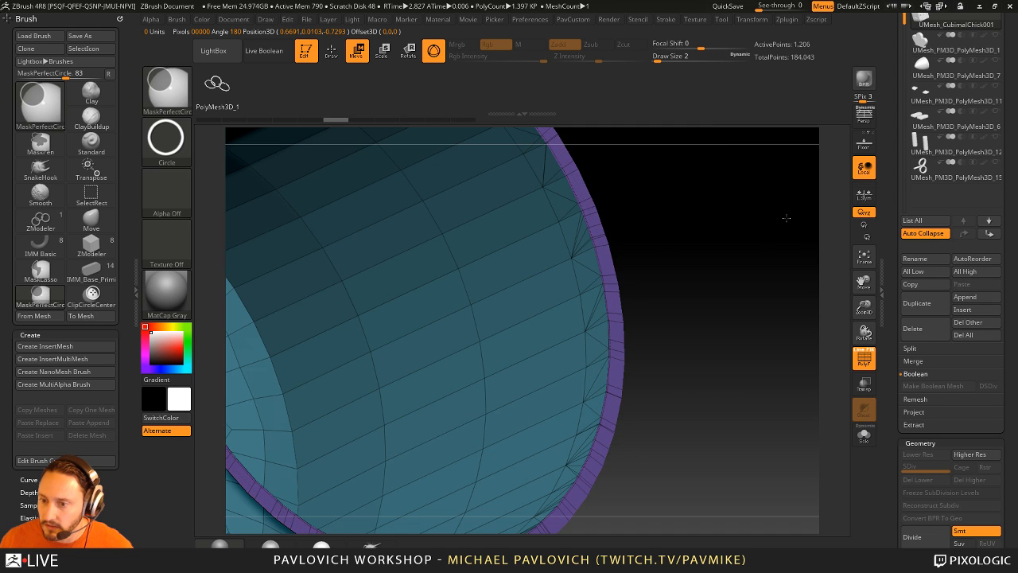
mouse_move(784, 216)
left_mouse_down()
mouse_move(785, 235)
mouse_move(731, 214)
mouse_move(702, 299)
mouse_move(800, 244)
mouse_move(726, 228)
mouse_move(781, 246)
mouse_move(732, 214)
left_mouse_up()
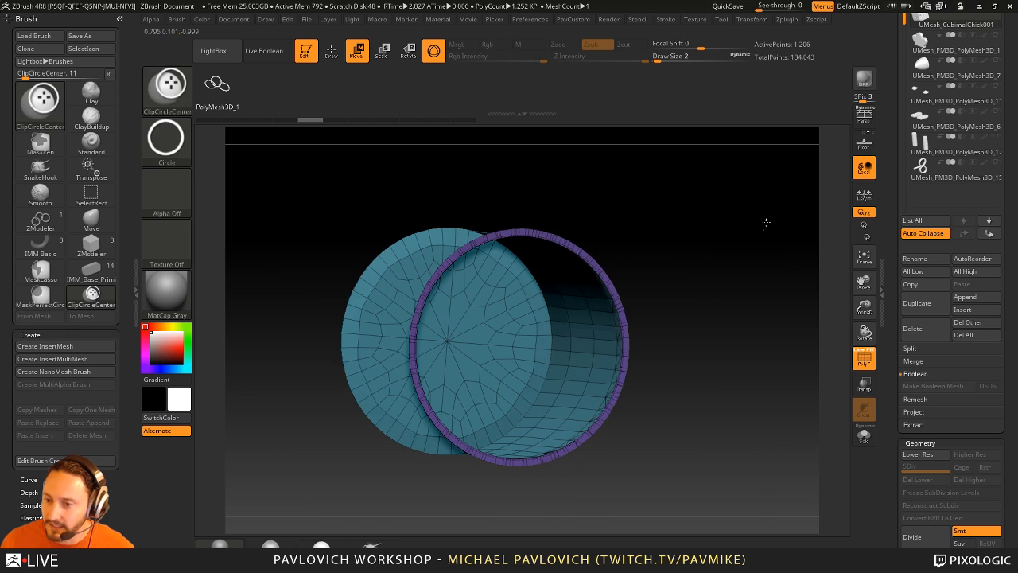
- Mask everything on the cube body except the eye socket polygroup, previewing it with Dynamic Subdivision on and off
left_click(765, 223, "ctrl+shift")
left_click(458, 344, "ctrl")
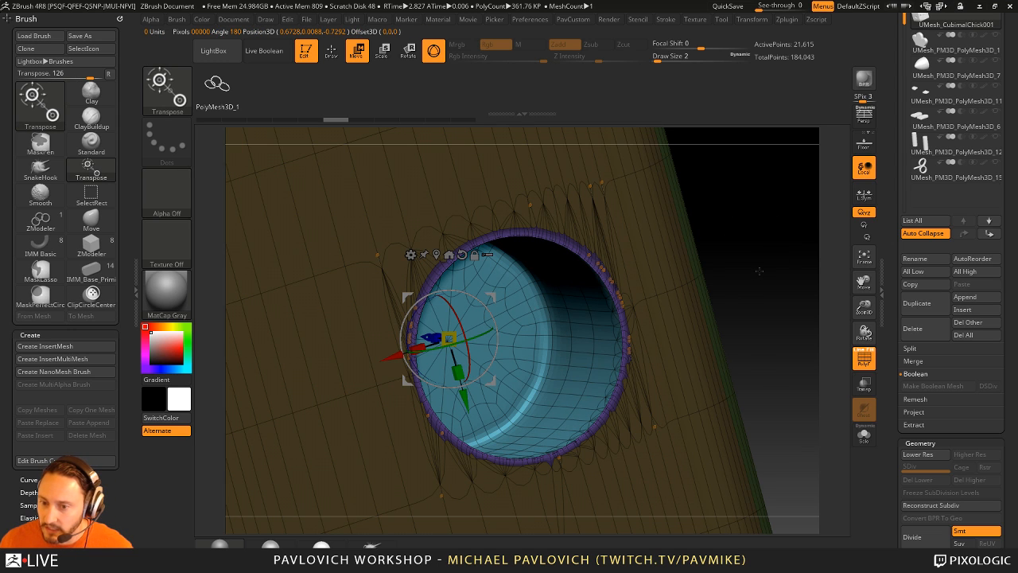
key("shift+d")
key("q")
left_click_drag(754, 267, 766, 254)
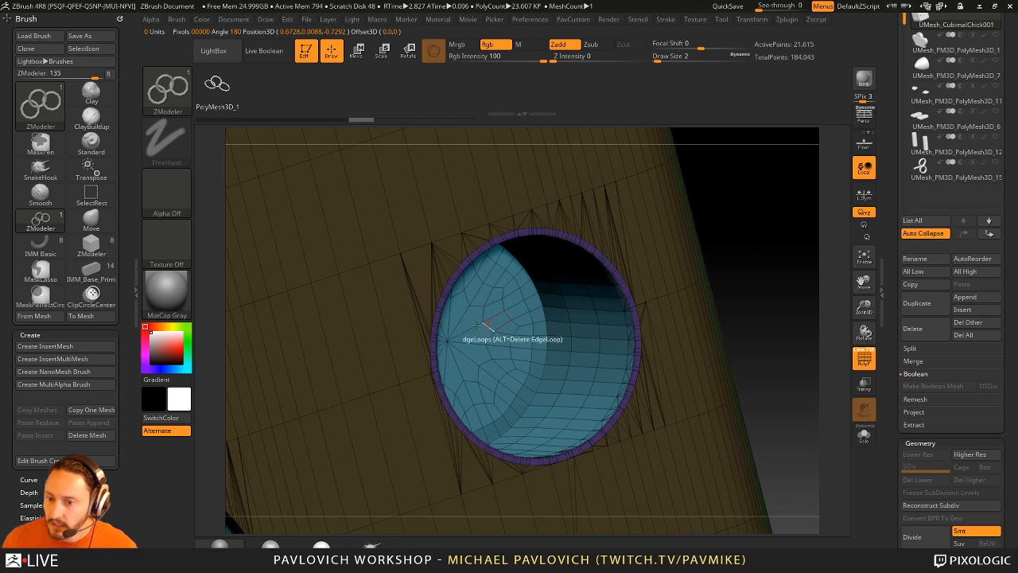
key("d")
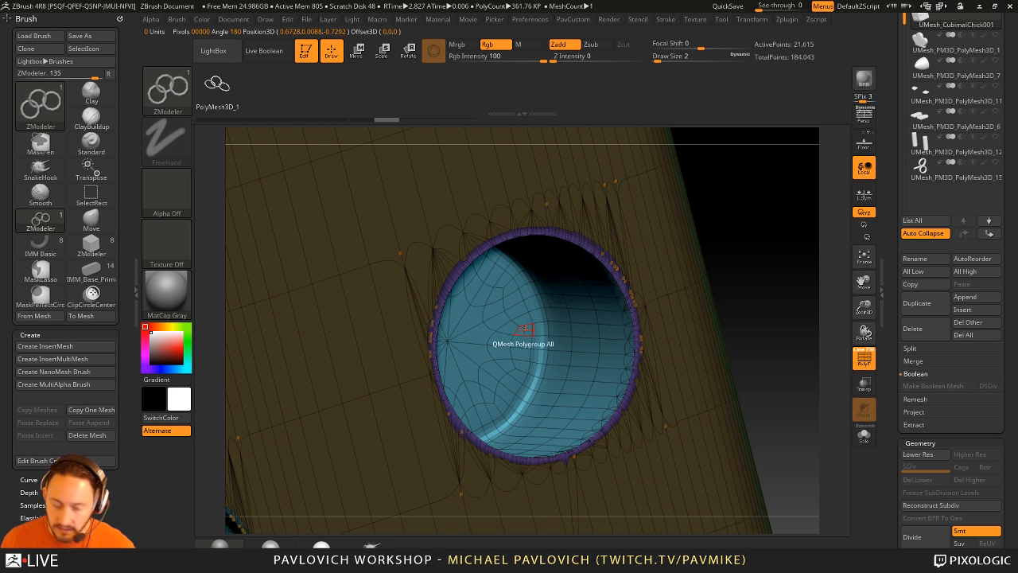
key("w")
key("shift+d")
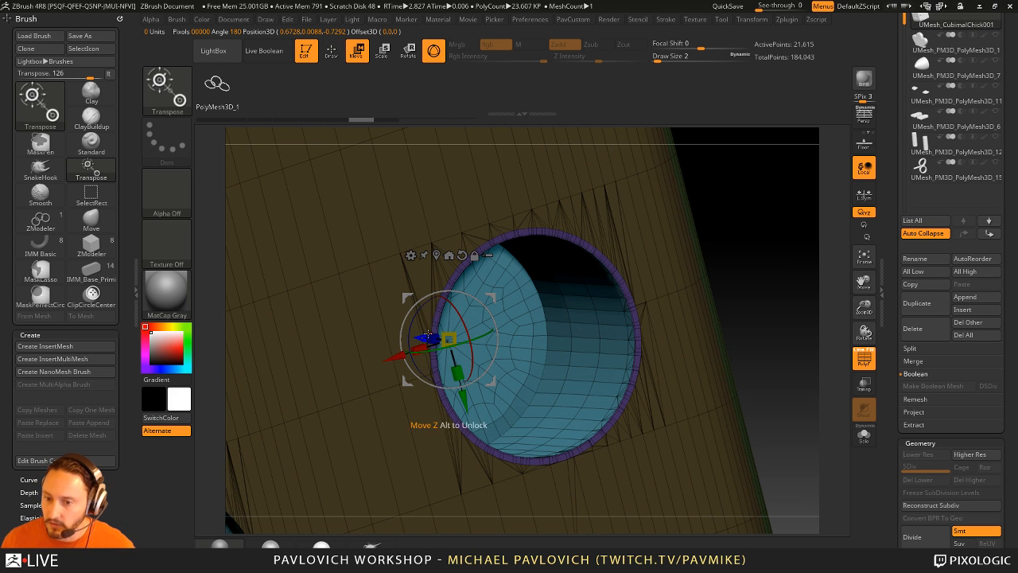
- Move the unmasked eye sockets inward so the purple rim slopes like a chamfer, and clear the mask
left_click_drag(449, 340, 472, 352)
left_click_drag(684, 316, 748, 350, "ctrl")
key("q")
- Try rounding the sloped purple socket rim with inserted edge loops, check it without polyframe, and undo the insertions
mouse_move(819, 283)
left_mouse_down("alt")
mouse_move(747, 307)
mouse_move(768, 285)
mouse_move(742, 294)
left_mouse_up("alt")
key("space")
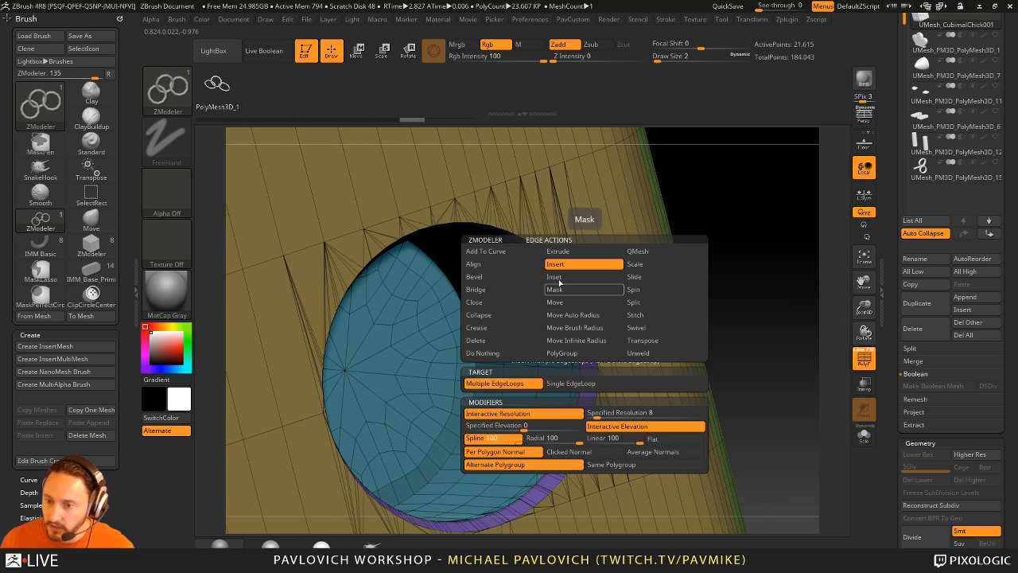
left_click_drag(799, 266, 708, 239)
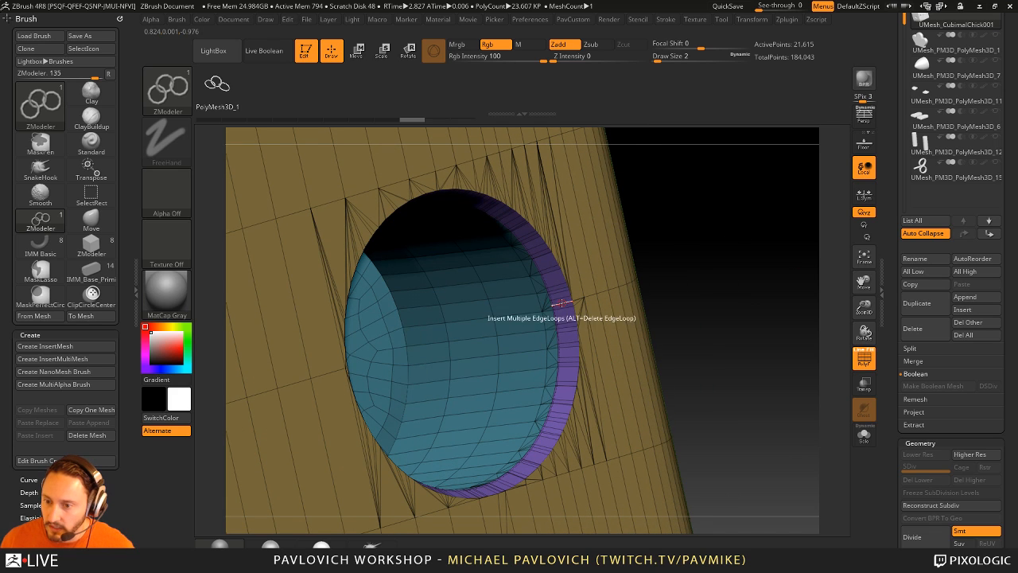
left_click_drag(569, 305, 652, 268)
key("shift+f")
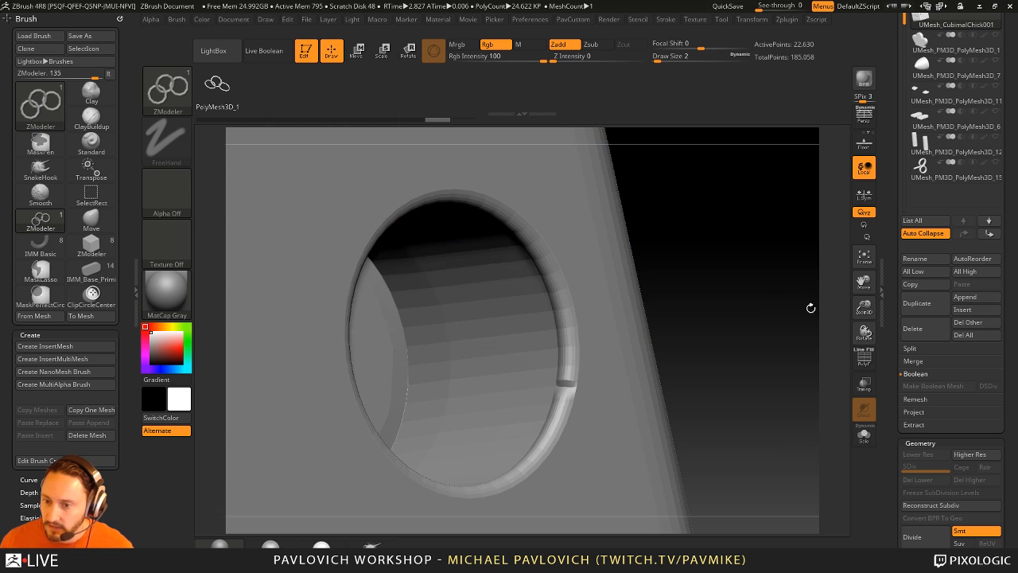
left_click_drag(789, 308, 763, 278, "alt")
key("ctrl+z")
key("shift+f")
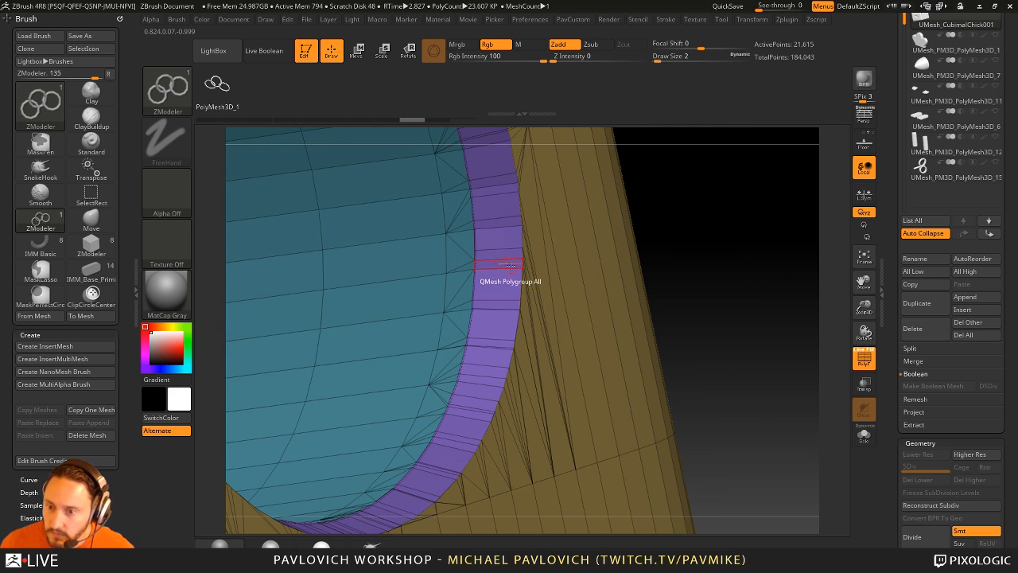
left_click_drag(510, 264, 602, 259)
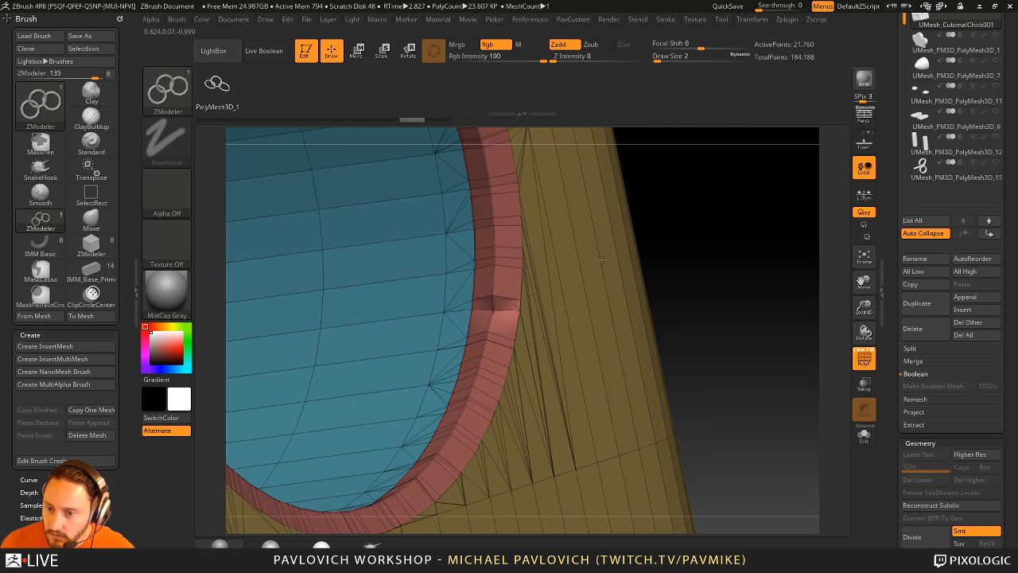
key("ctrl+z")
- Collapse a stray short edge on the inner border of the purple eye socket rim with ZModeler's edge Collapse action
left_click_drag(739, 239, 679, 277)
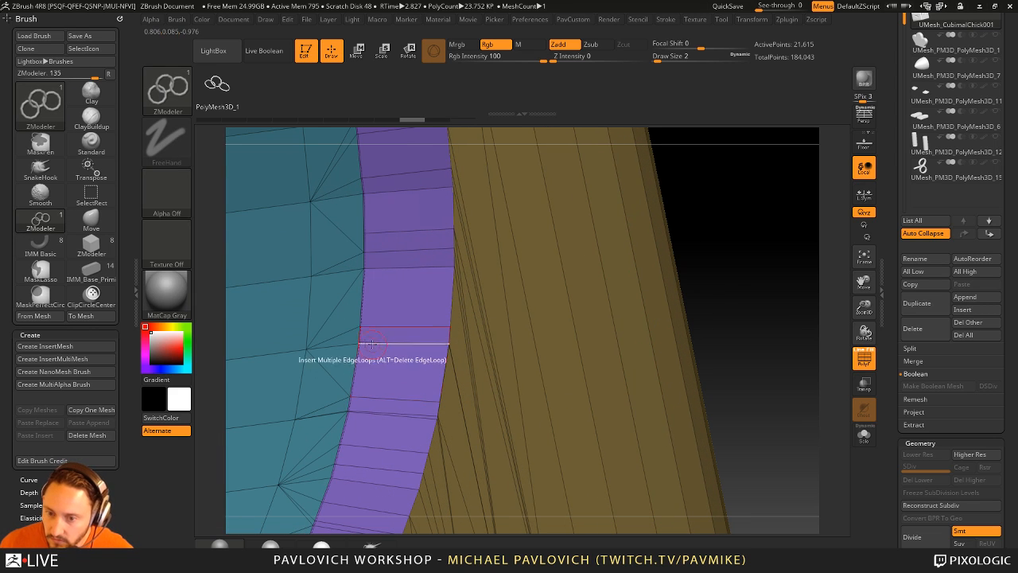
key("space")
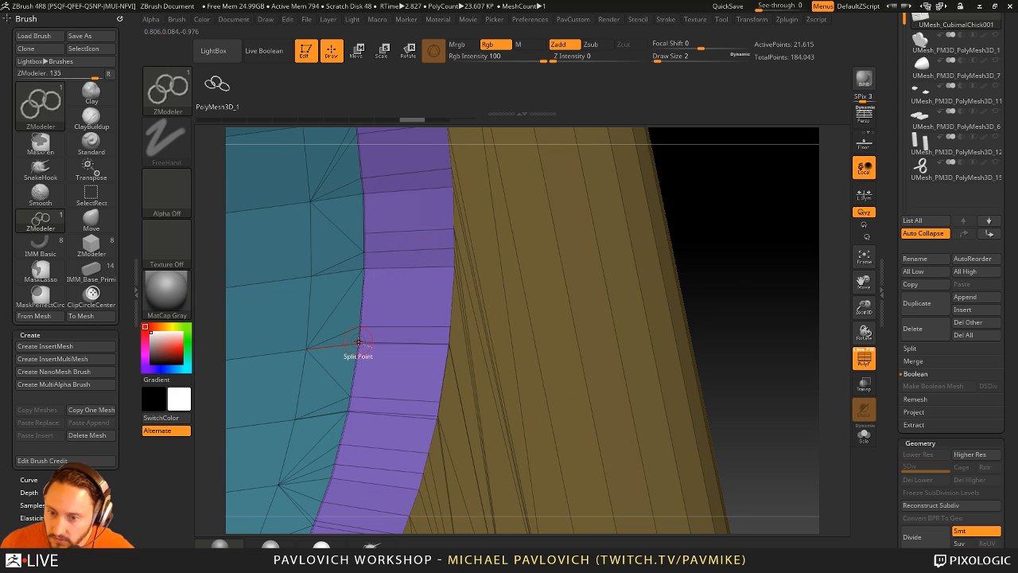
key("space")
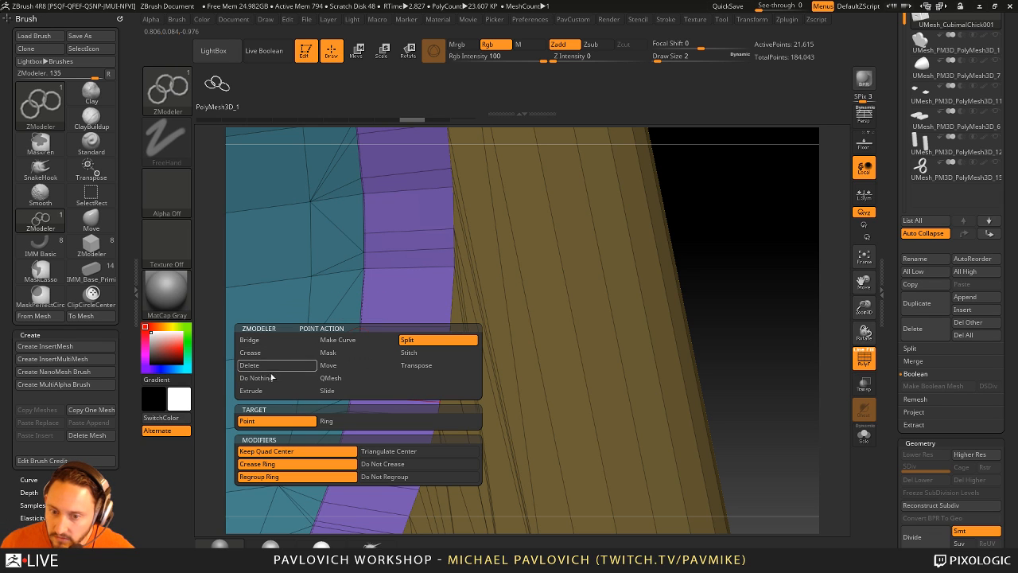
key("space")
left_click(271, 327)
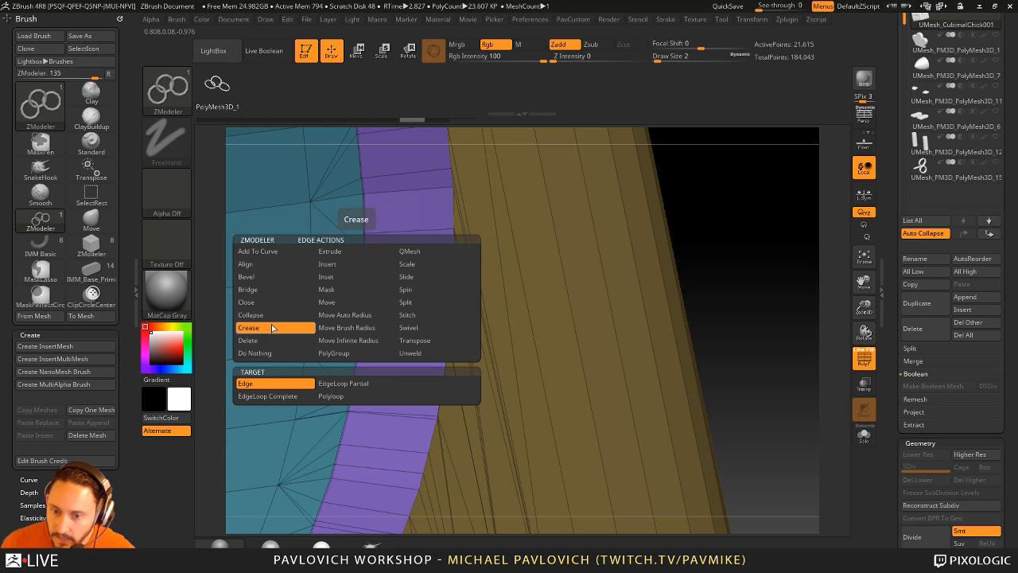
left_click(276, 315)
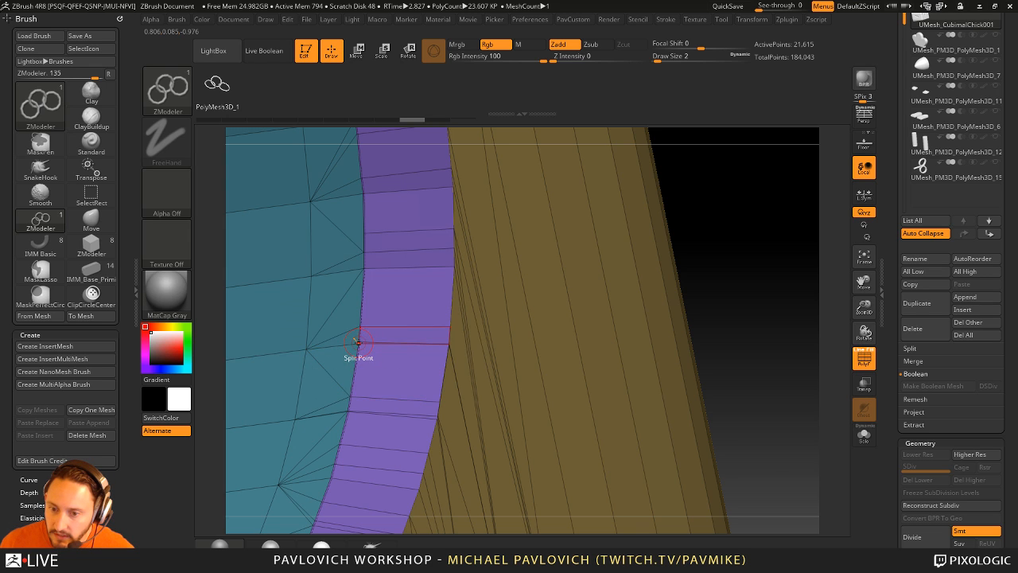
key("space")
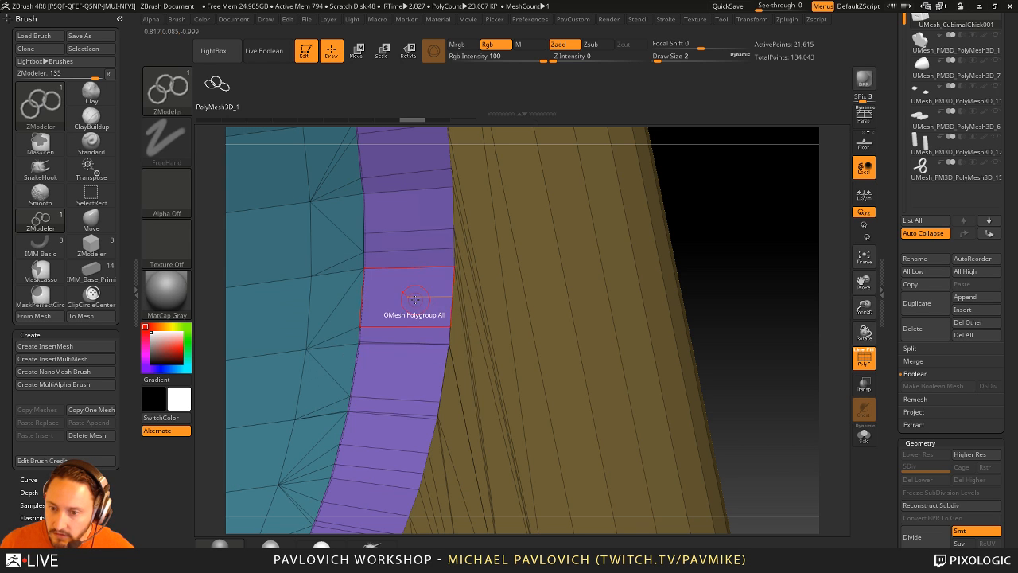
key("space")
left_click(330, 199)
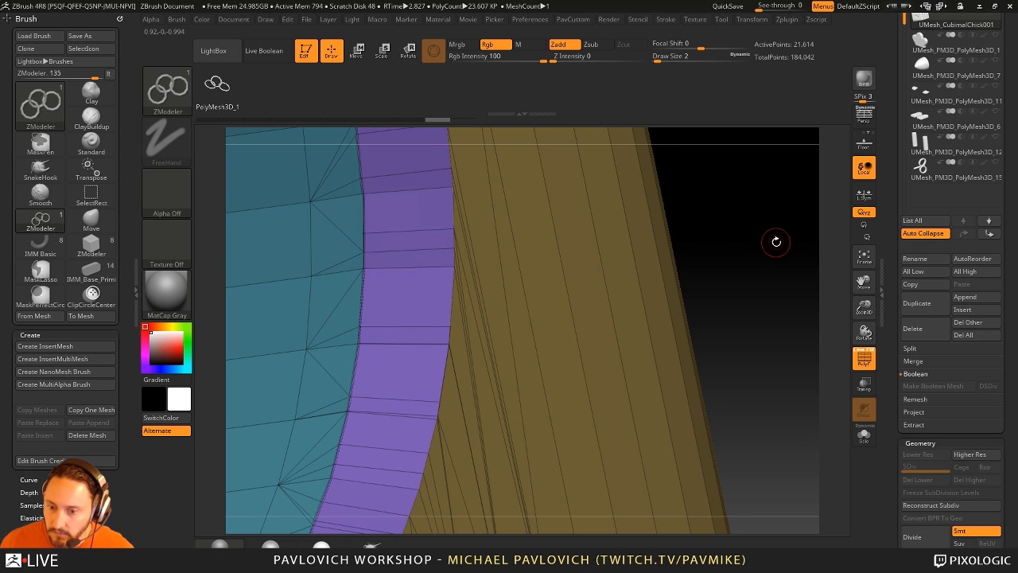
- Restore the ZModeler edge action to Insert, insert multiple edge loops around the purple socket rim, and view the body without polyframe
left_click_drag(776, 241, 477, 318)
key("space")
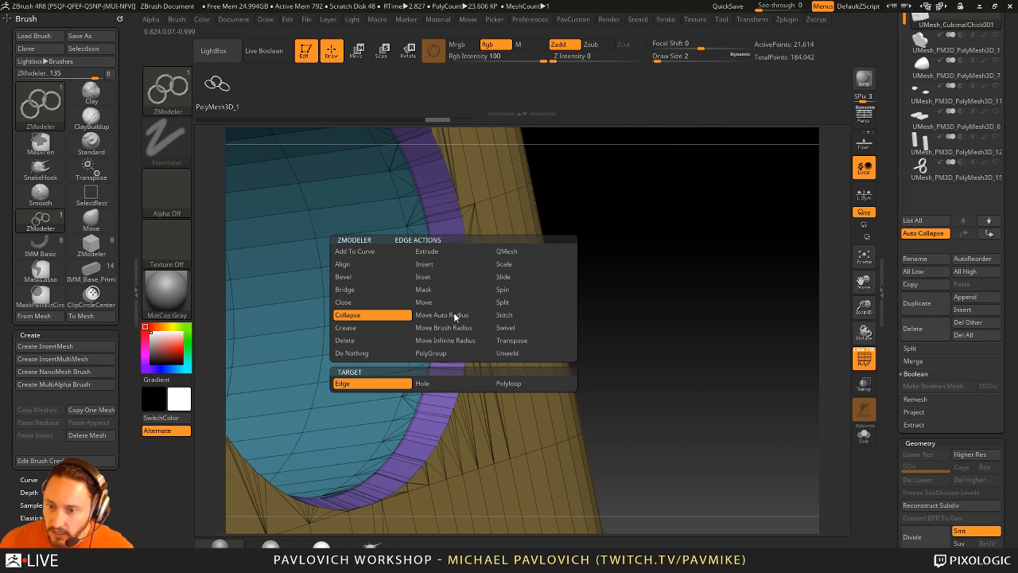
left_click(459, 264)
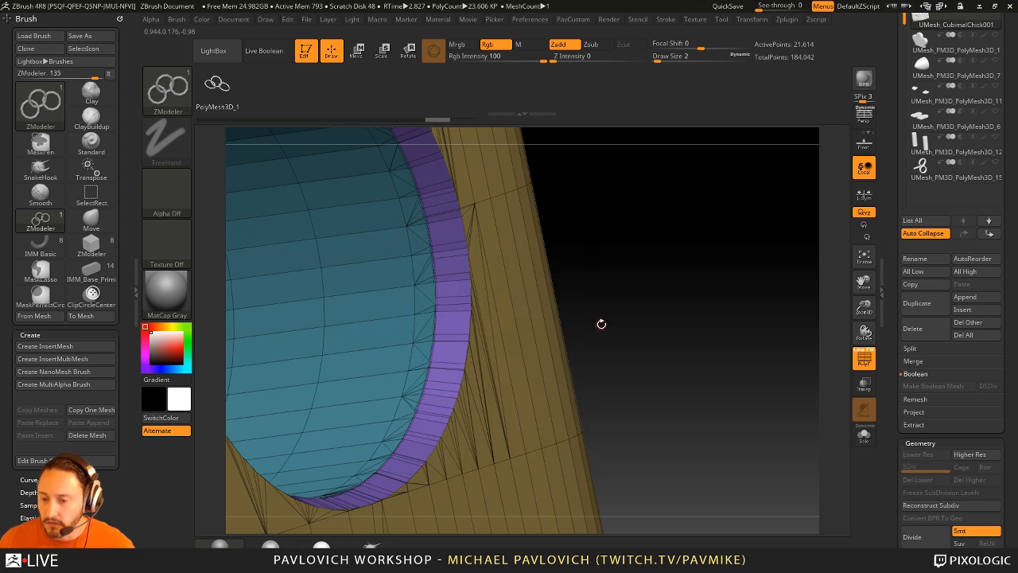
left_click_drag(600, 323, 557, 318)
left_click_drag(445, 296, 596, 268)
key("ctrl+z")
left_click_drag(648, 296, 597, 308)
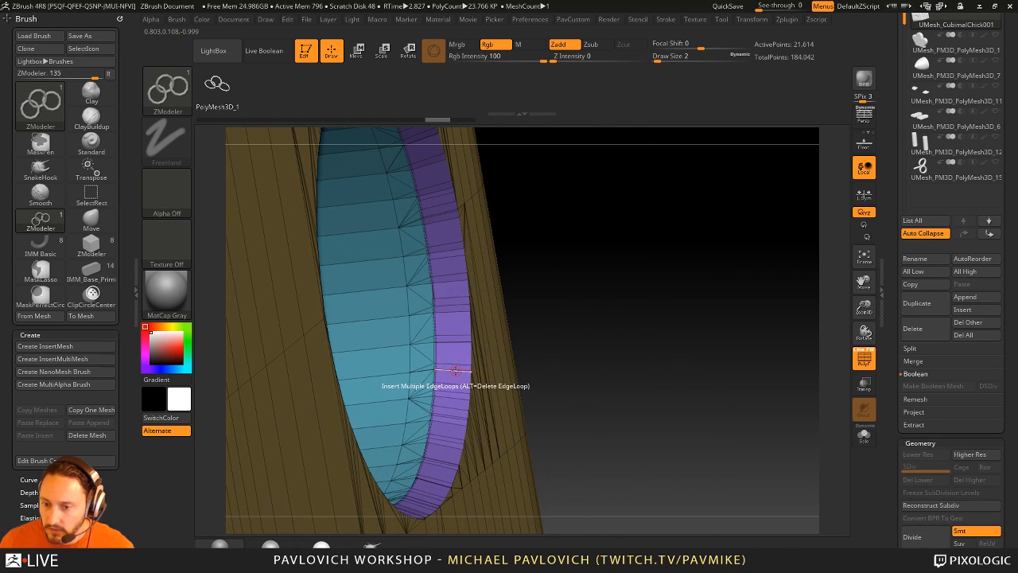
left_click_drag(455, 371, 556, 345)
left_click_drag(692, 316, 761, 293)
key("shift+f")
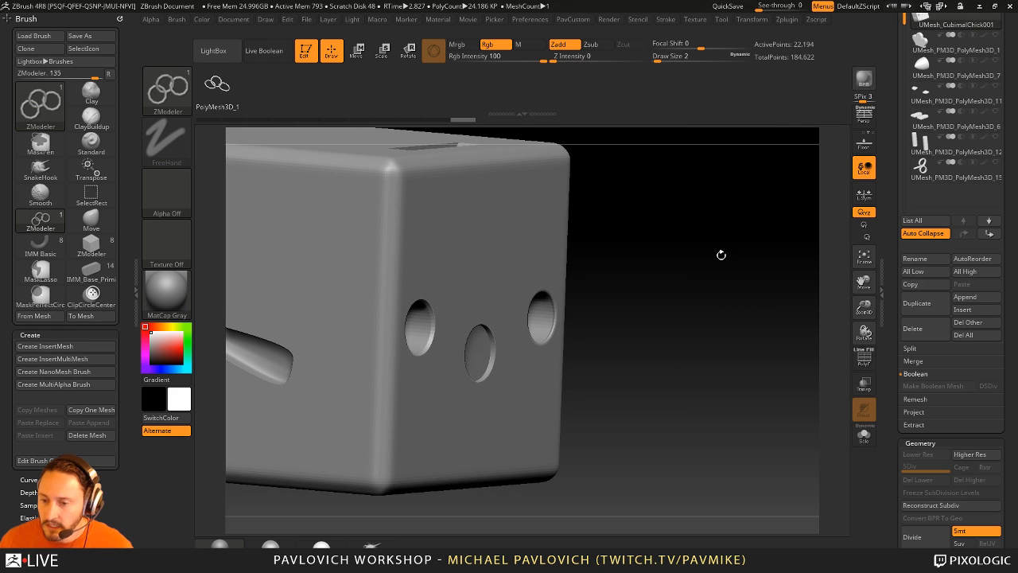
- Switch to the Standard brush and isolate the polygroup of the wing recesses on the cube body's sides
left_click_drag(778, 223, 779, 312)
scroll(896, 241, "down", 2)
scroll(895, 241, "down", 5)
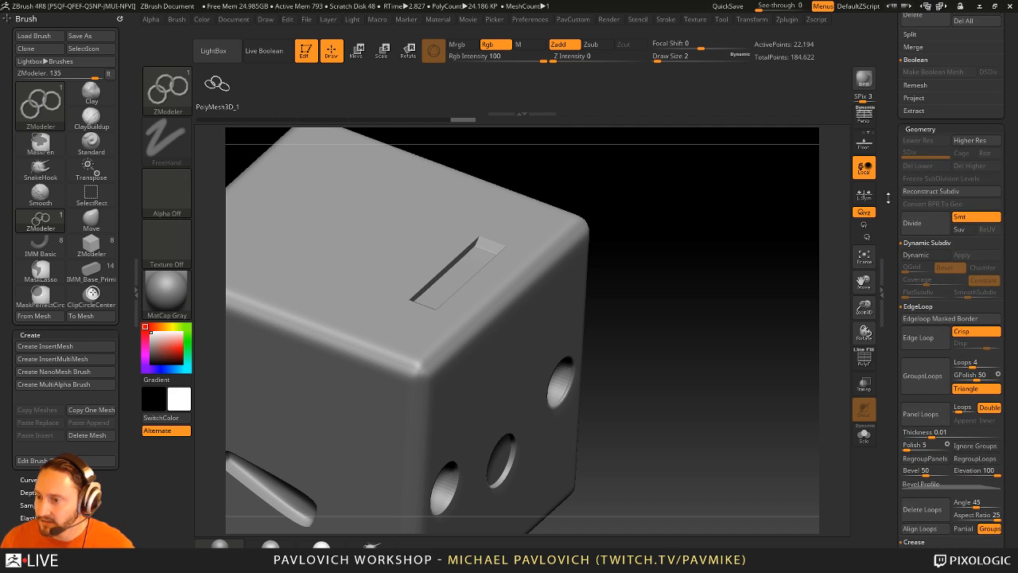
scroll(909, 302, "down", 2)
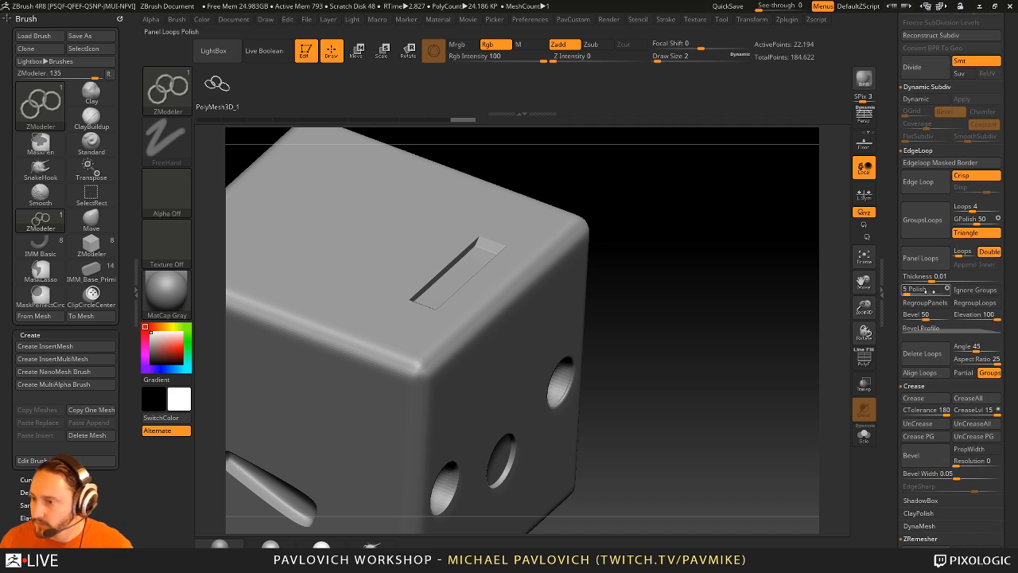
mouse_move(658, 260)
left_mouse_down()
mouse_move(659, 246)
mouse_move(673, 275)
mouse_move(707, 265)
mouse_move(647, 275)
left_mouse_up()
key("b")
key("s")
key("t")
key("s")
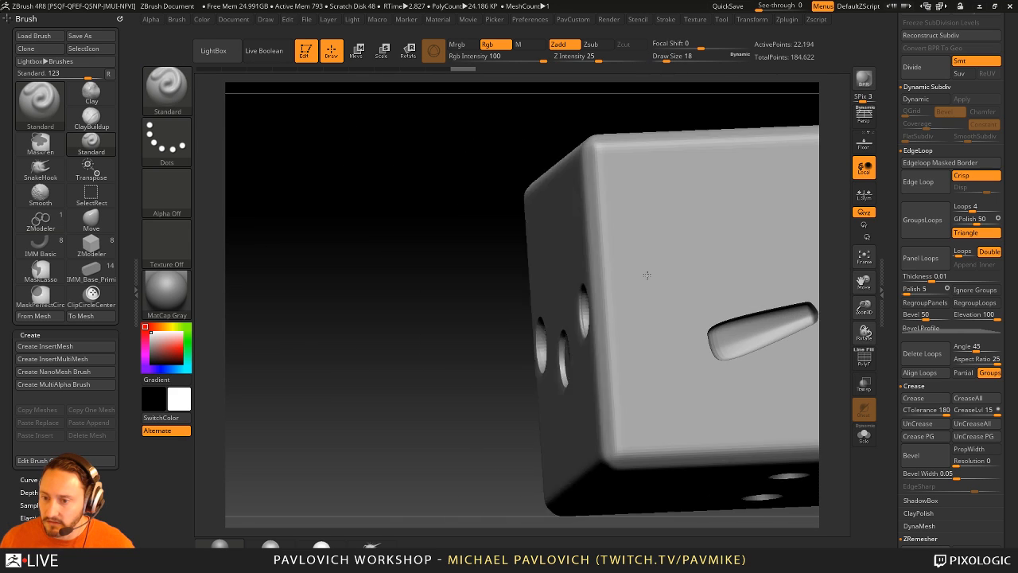
left_click_drag(434, 339, 334, 316, "alt")
left_click(597, 302, "ctrl+shift")
left_click_drag(768, 238, 819, 250)
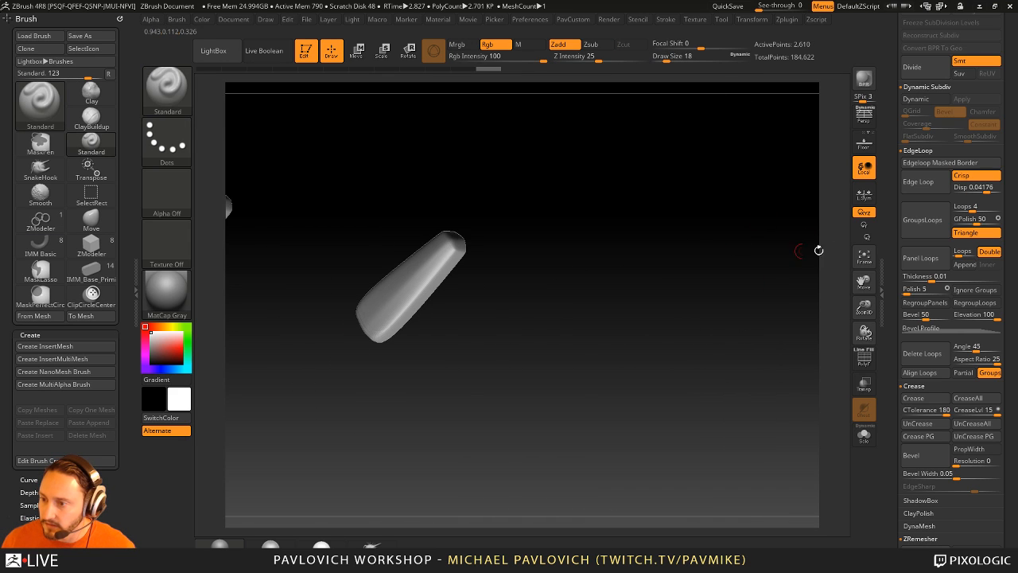
- Add a crisp edge loop along the isolated wing recess border, nudge the recess slightly, and show the whole body with polyframe on
left_click(922, 190)
key("f")
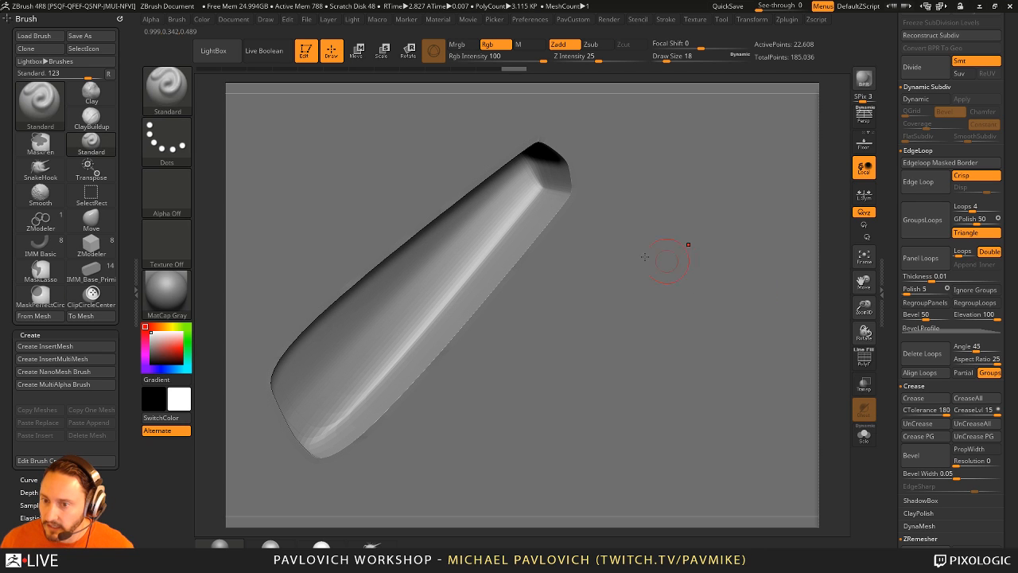
key("ctrl+z")
key("w")
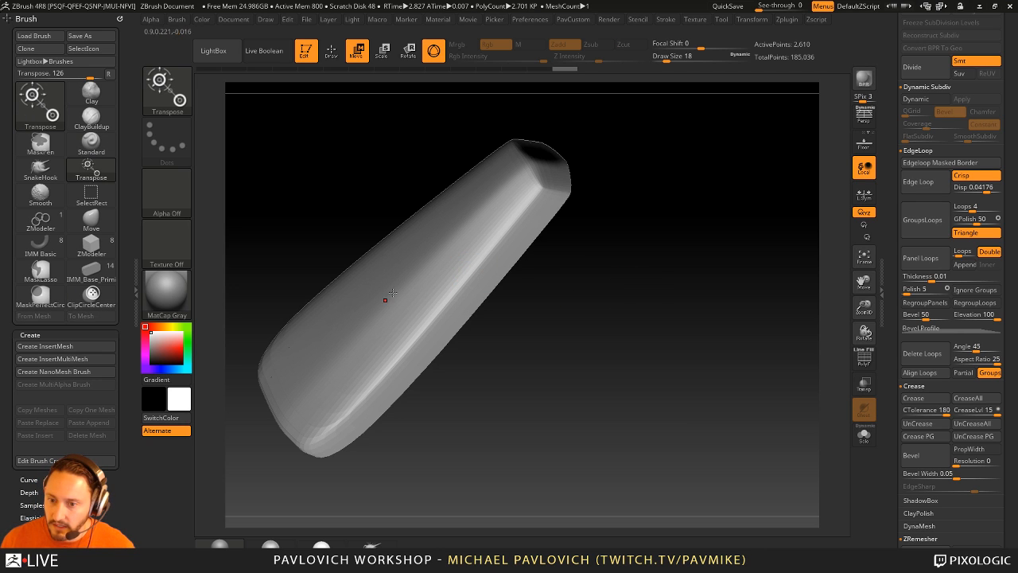
left_click_drag(397, 290, 402, 292)
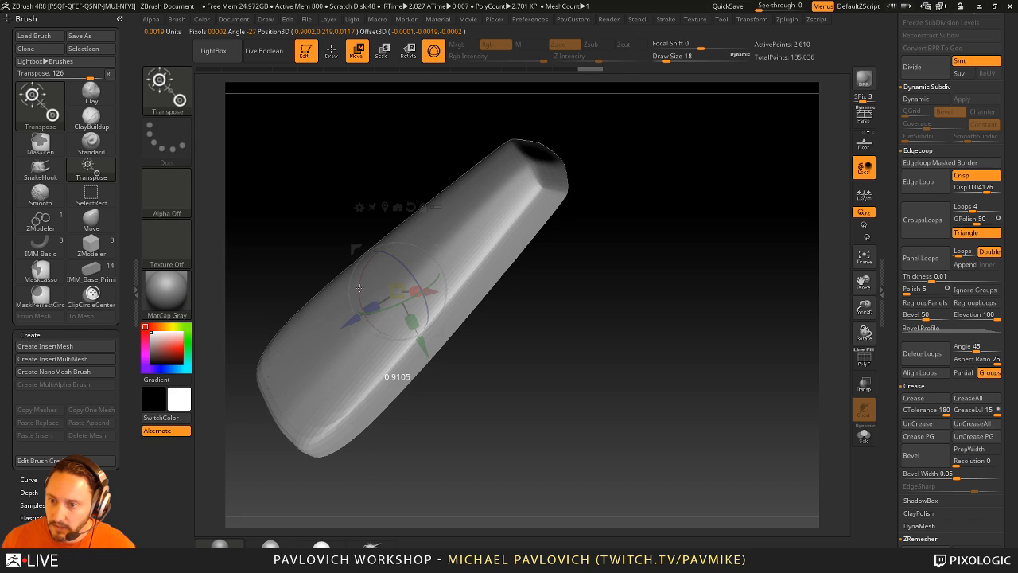
key("q")
left_click(697, 295, "ctrl+shift")
left_click(865, 357)
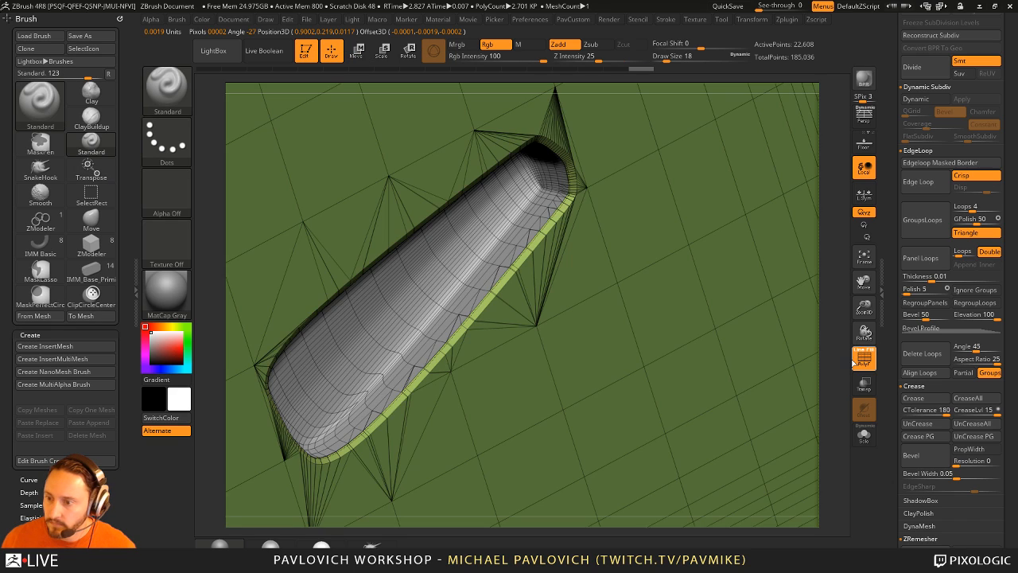
- Try inserting multiple edge loops with ZModeler around the green border band of the wing recess
mouse_move(832, 355)
left_mouse_down()
mouse_move(847, 313)
mouse_move(788, 260)
mouse_move(775, 272)
left_mouse_up()
key("b")
key("z")
key("m")
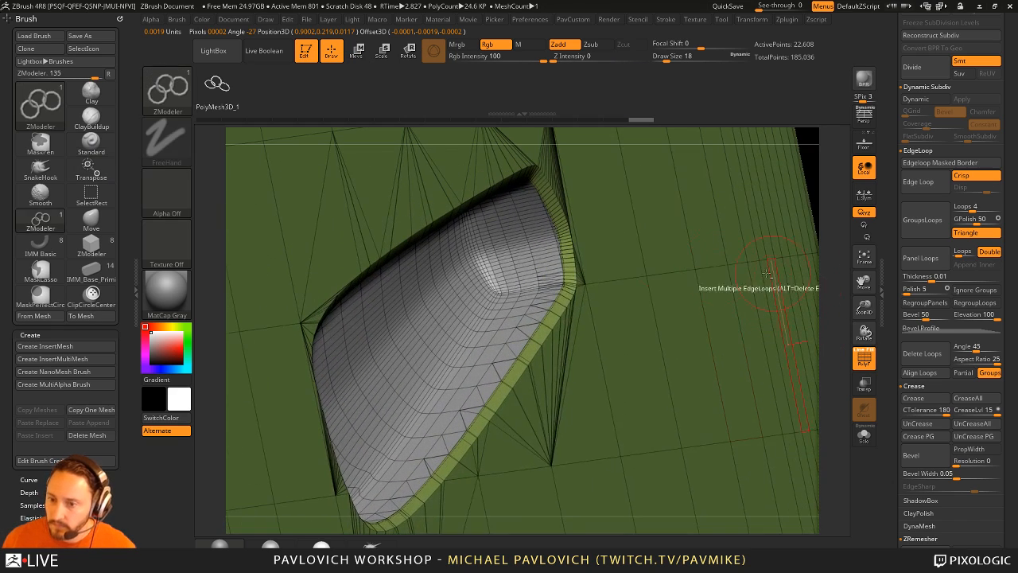
left_click(553, 314)
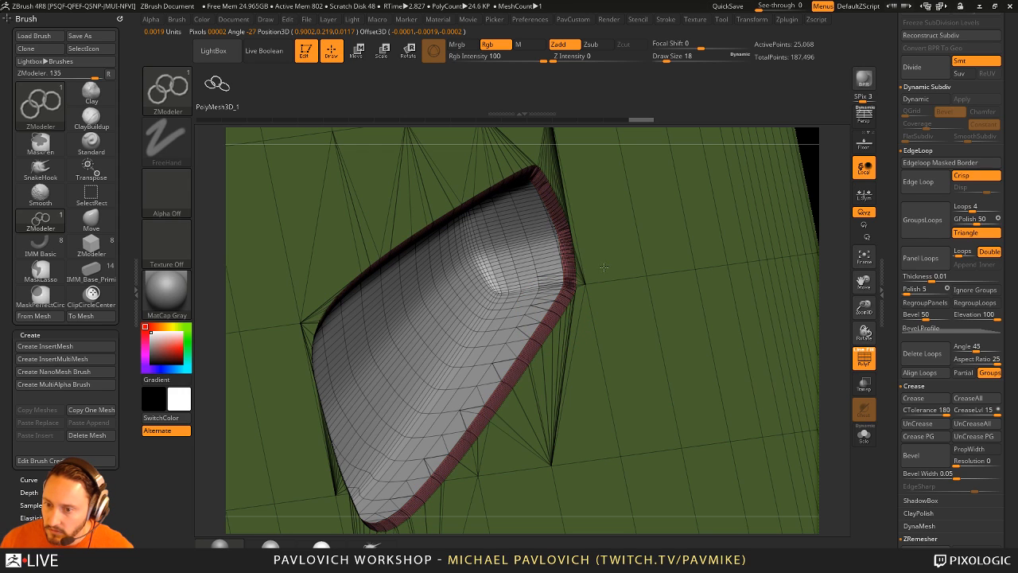
key("alt")
key("alt")
key("alt")
mouse_move(640, 299)
left_mouse_down()
mouse_move(642, 312)
mouse_move(638, 285)
left_mouse_up()
key("ctrl+shift+z")
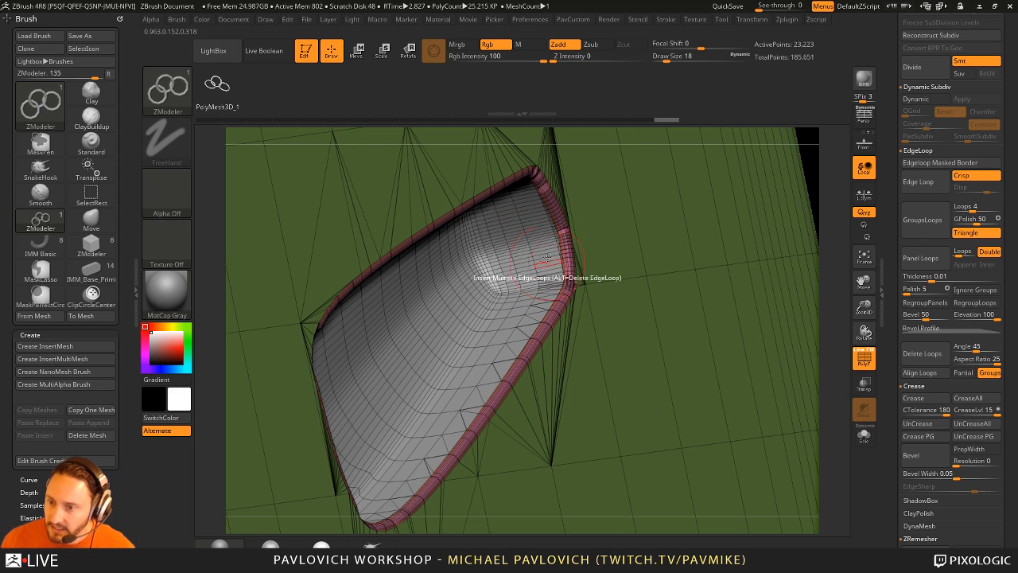
- Inspect the wing recess's rounded edge on the cube body with polyframe off and the Standard brush active
left_click_drag(843, 163, 748, 185)
key("shift+f")
mouse_move(849, 309)
left_mouse_down()
mouse_move(755, 246)
mouse_move(699, 262)
mouse_move(780, 311)
mouse_move(740, 303)
left_mouse_up()
key("b")
key("s")
key("t")
key("s")
mouse_move(788, 293)
left_mouse_down()
mouse_move(769, 291)
mouse_move(795, 334)
mouse_move(777, 338)
left_mouse_up()
- Weld the cube body's identical points and check the wing recess border up close with polyframe on
key("space")
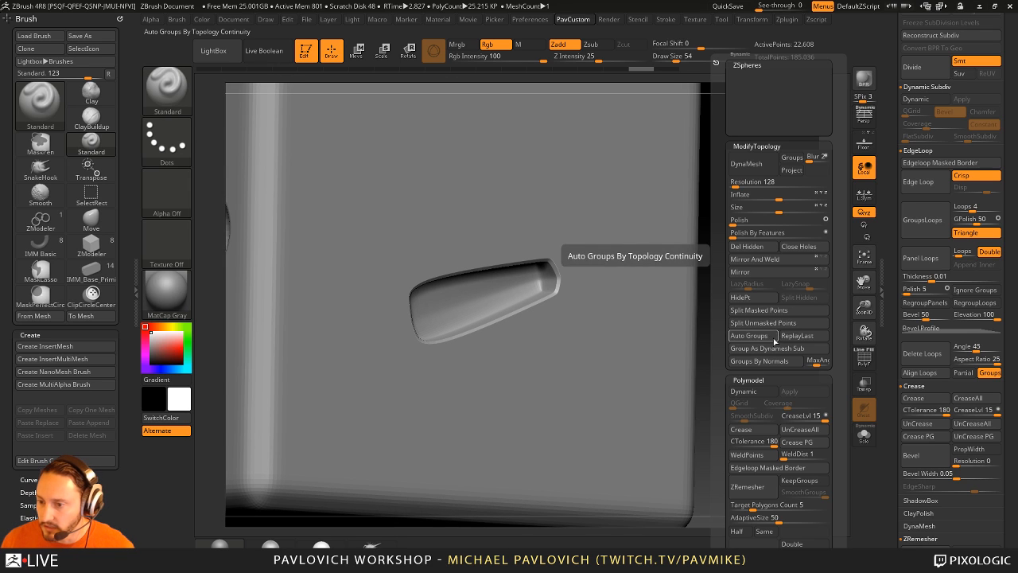
left_click(746, 454)
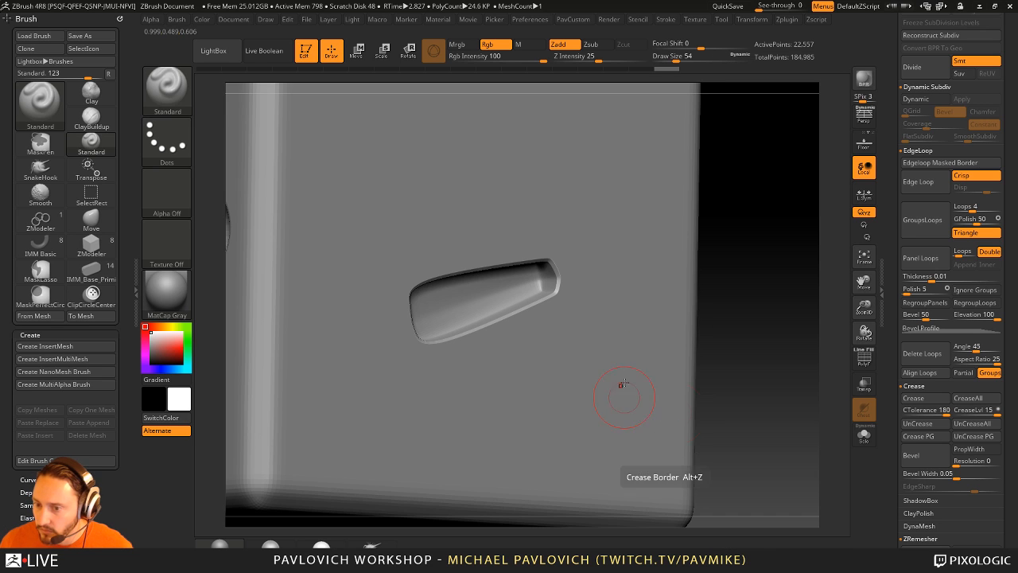
left_click_drag(622, 384, 749, 328)
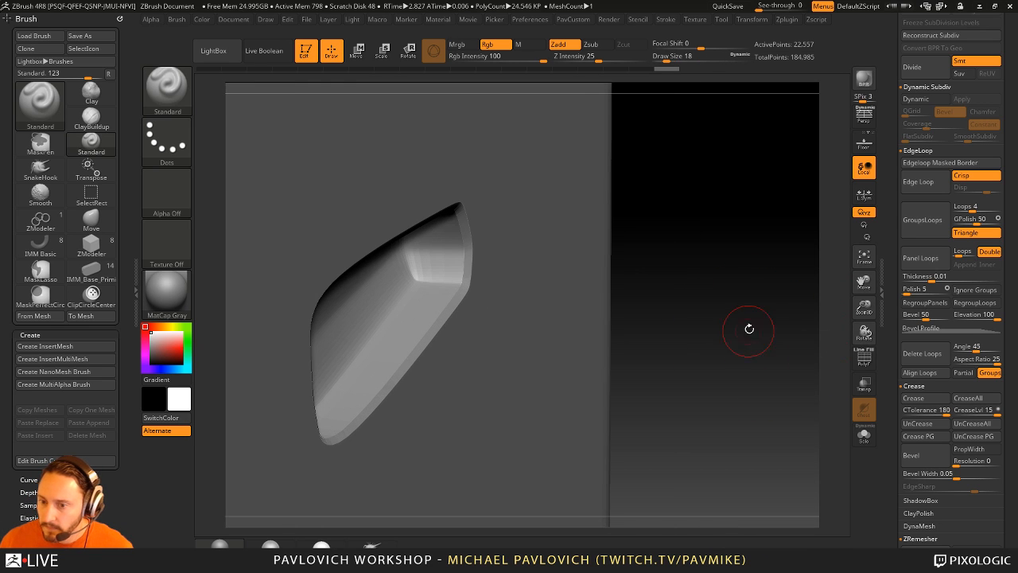
left_click(863, 358)
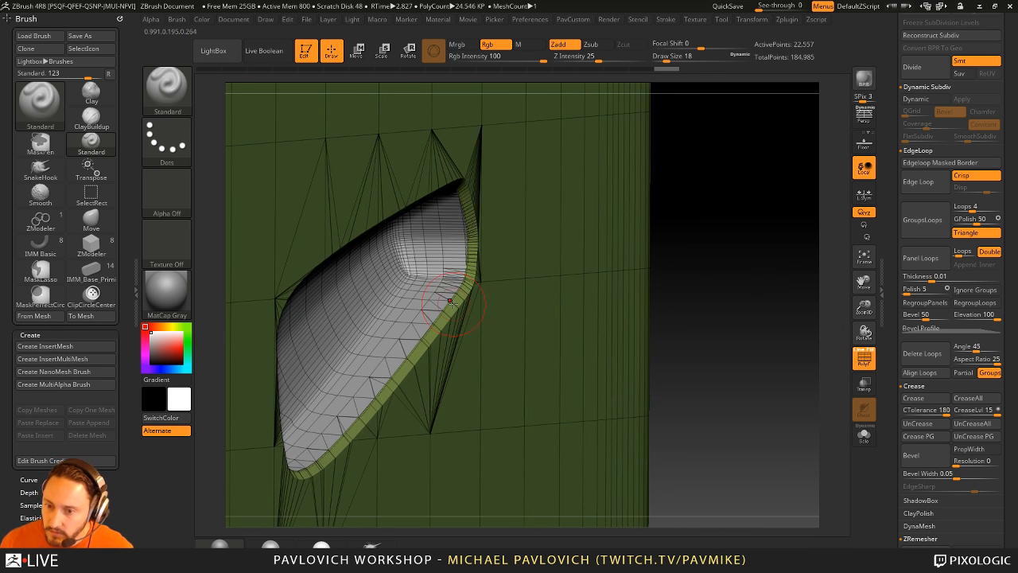
- Try inserting edge loops around the green band of the welded wing recess from both sides of its corner, and undo them
key("b")
key("z")
key("m")
left_click(470, 302)
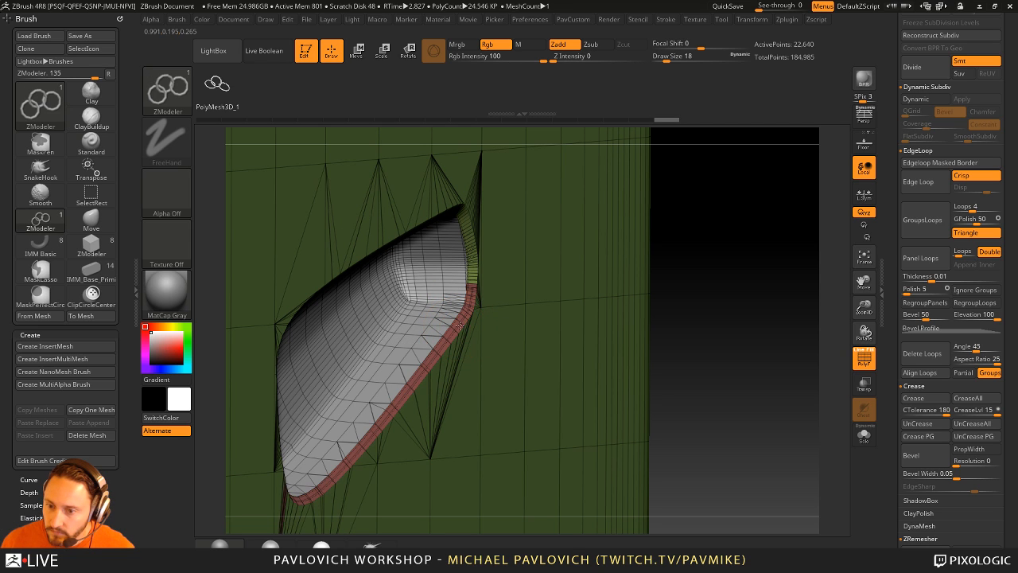
left_click(503, 298)
key("ctrl+z")
key("ctrl+z")
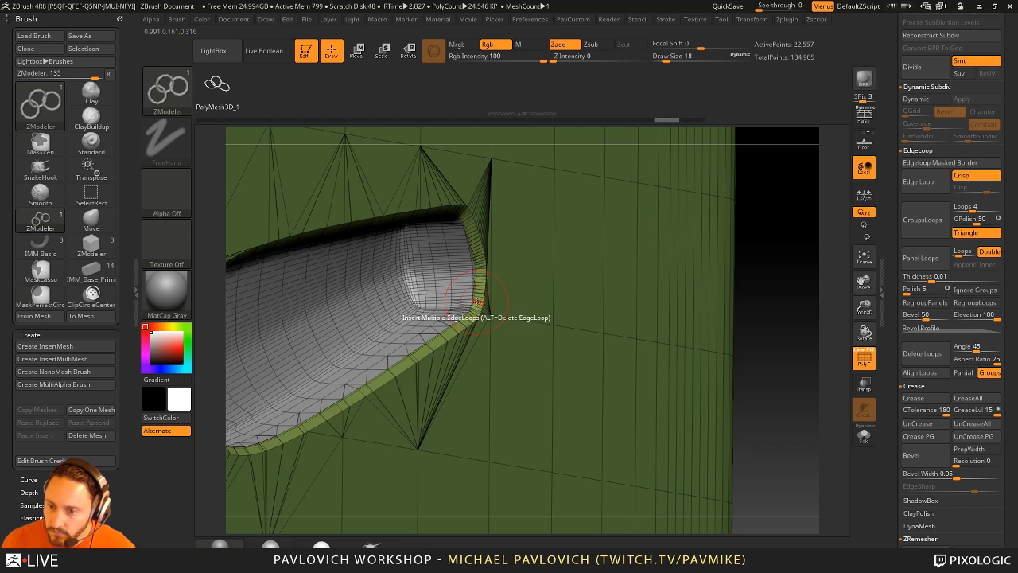
left_click(477, 307)
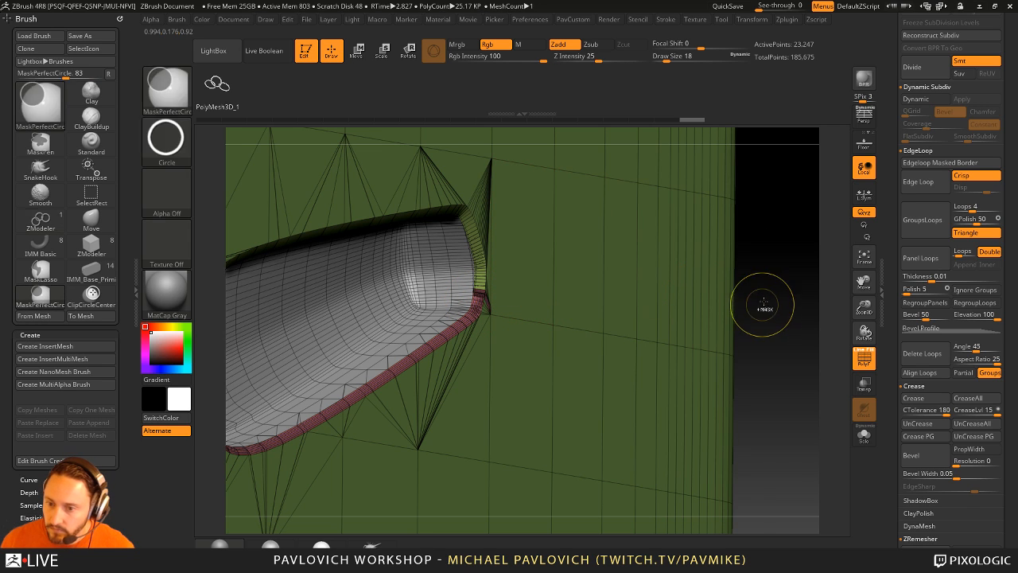
key("ctrl+z")
- Weld the cube body's points with a weld distance of 34
key("shift+p")
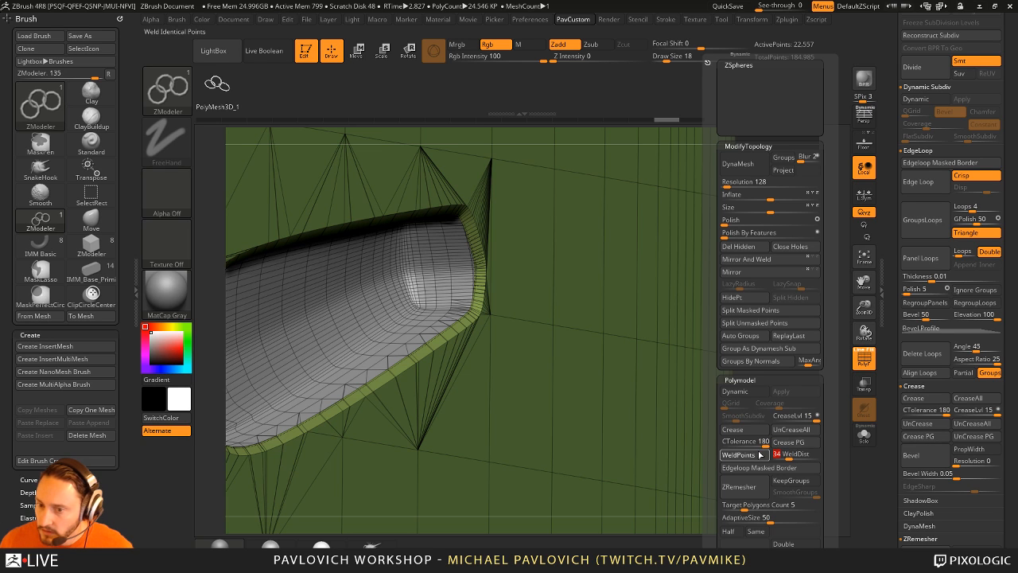
- Undo the point weld made at distance 34 and reweld the block's points with a weld distance of 2
left_click(759, 454)
key("ctrl+z")
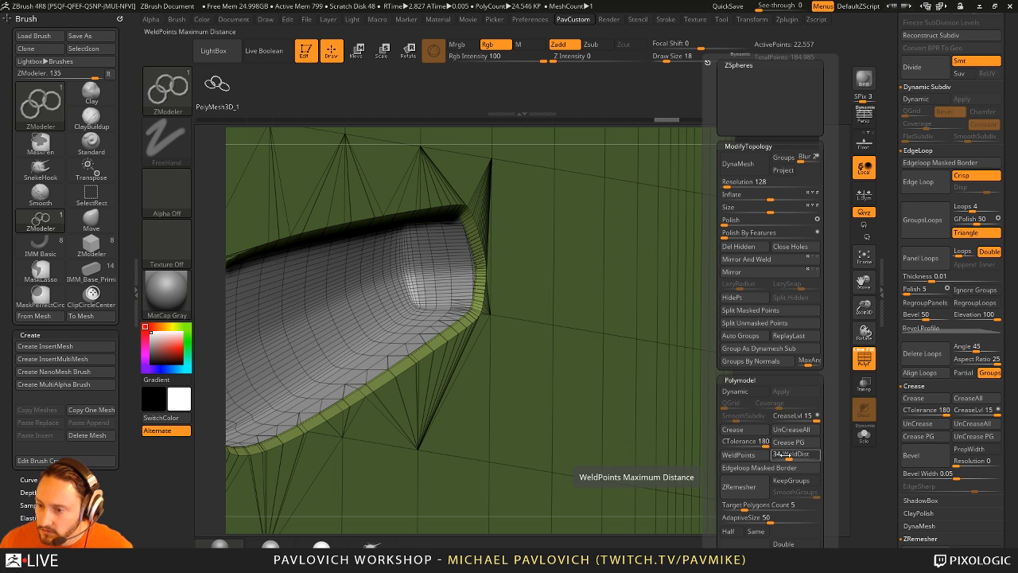
left_click(772, 454)
type("10")
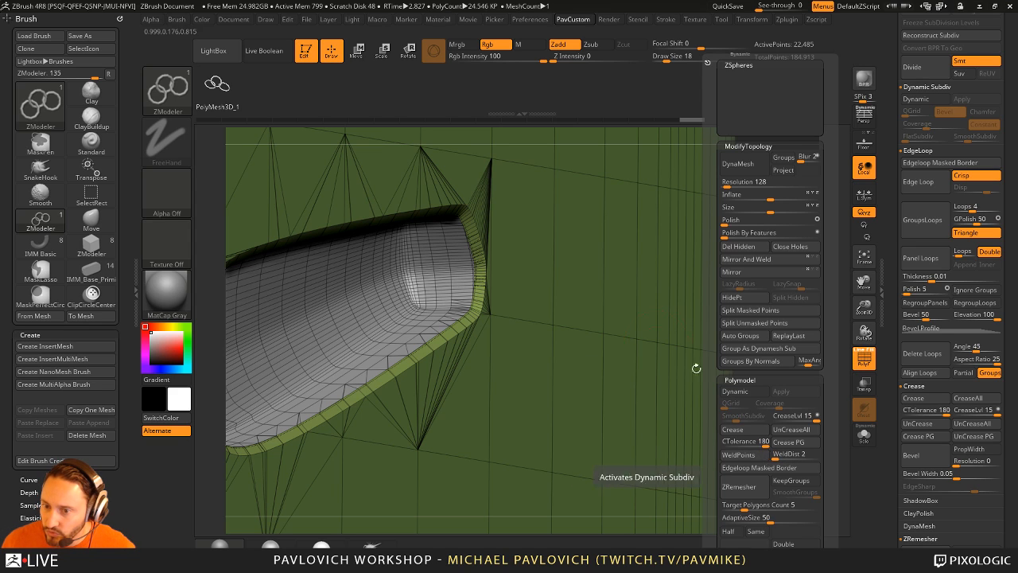
- Try ZModeler edits on the rim strip around the angled recess, and show the whole block without wireframe
left_click(473, 318)
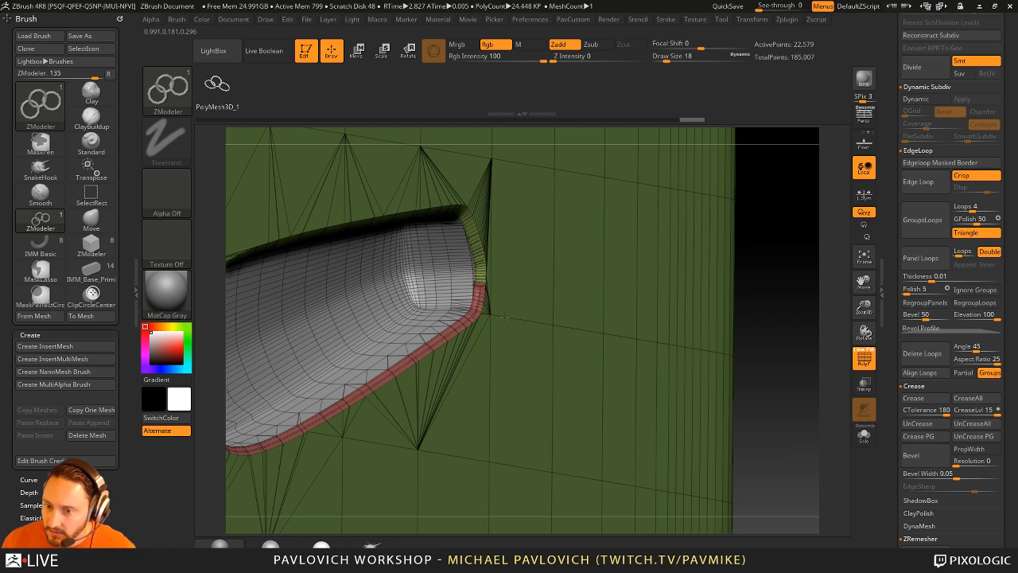
left_click(483, 276, "alt")
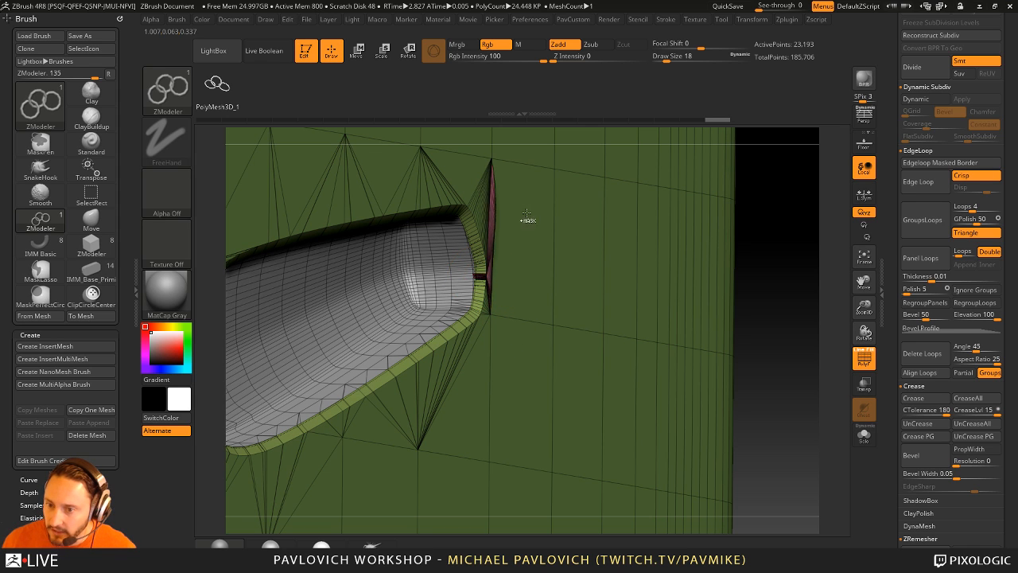
left_click_drag(527, 219, 785, 295)
key("shift+f")
key("f")
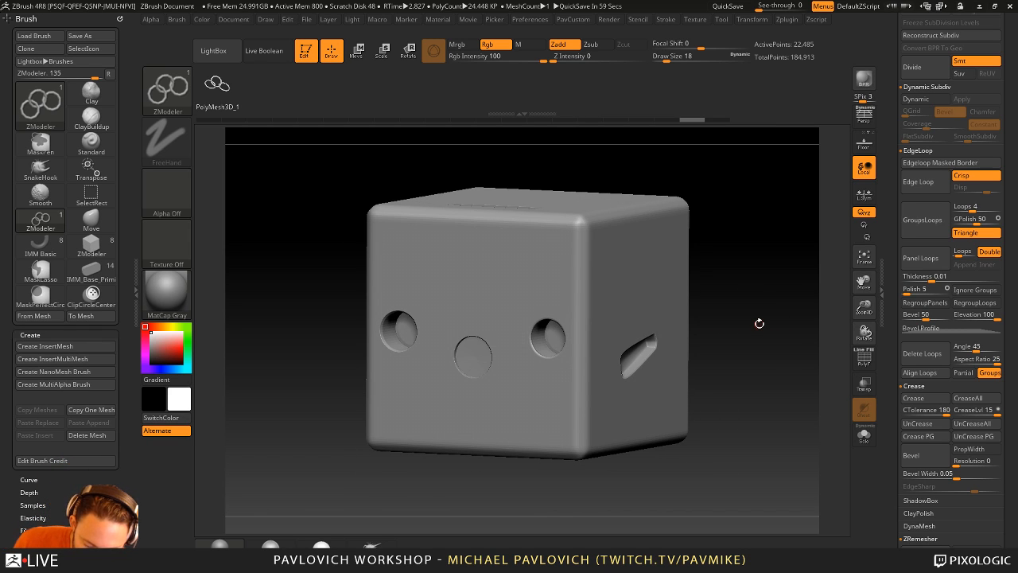
- Show the polygroup wireframe and isolate the rim strip around the angled recess
left_click(862, 366)
mouse_move(806, 296)
left_mouse_down("alt")
mouse_move(613, 216)
mouse_move(679, 350)
mouse_move(692, 336)
left_mouse_up("alt")
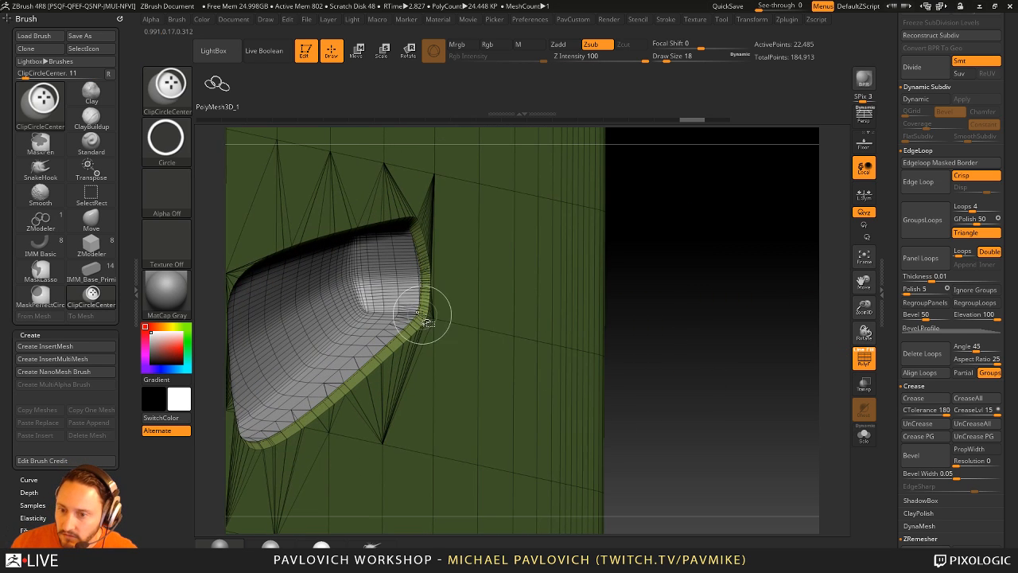
left_click(428, 322, "ctrl+shift")
left_click_drag(508, 297, 705, 295)
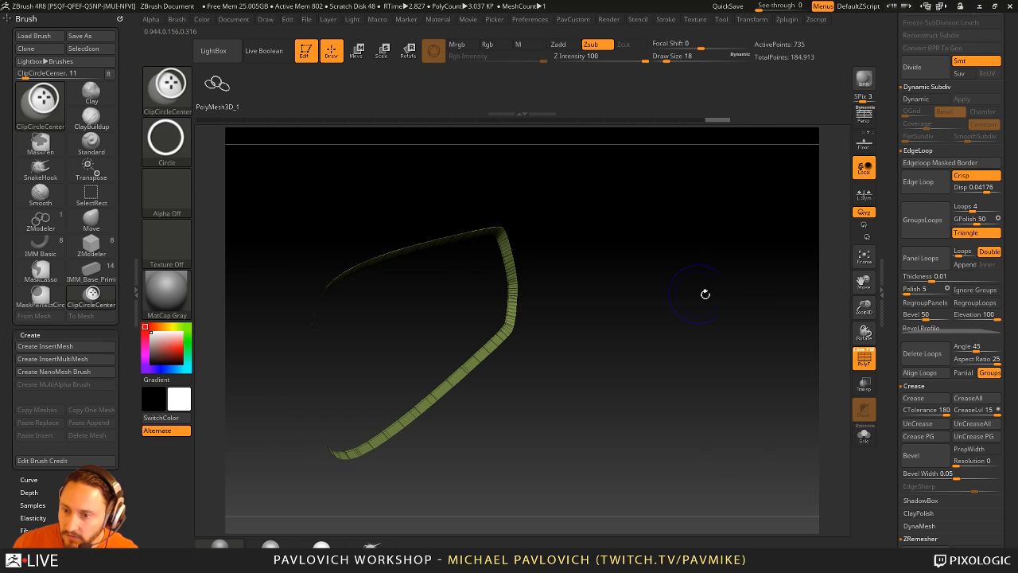
- Run ZRemesher on the isolated rim strip with FreezeBorder enabled
key("space")
scroll(903, 225, "down", 5)
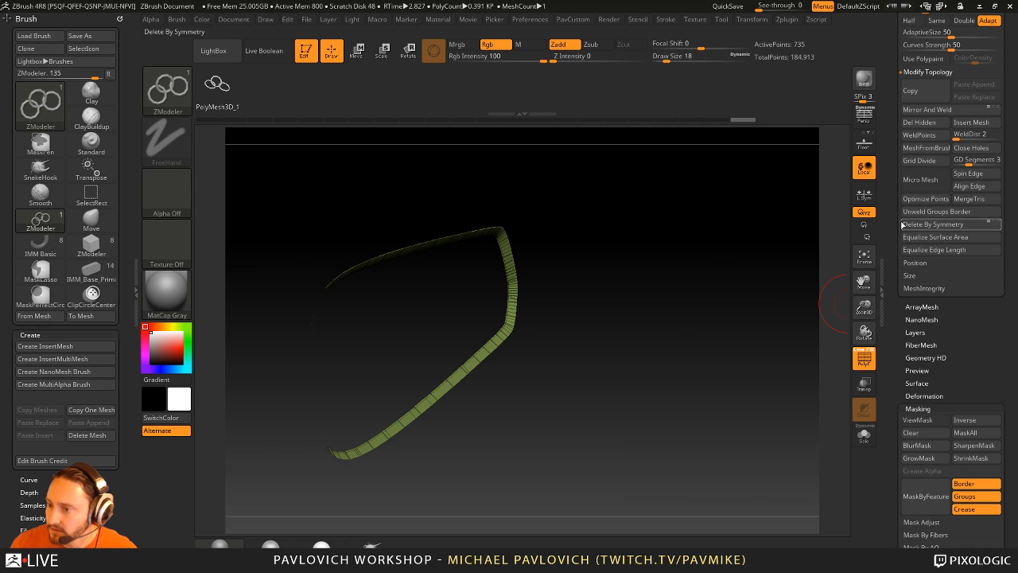
scroll(893, 203, "up", 1)
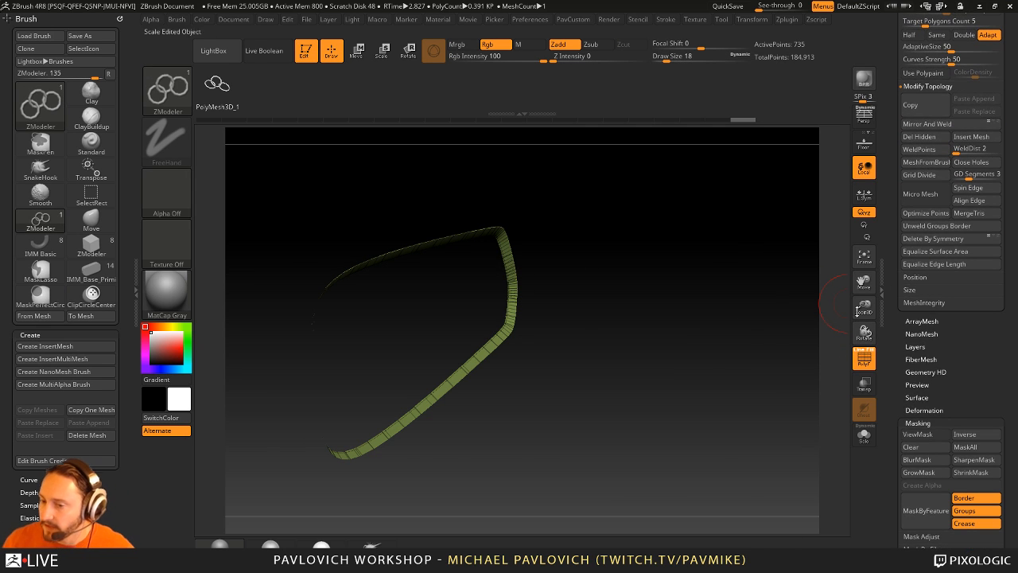
scroll(890, 347, "down", 5)
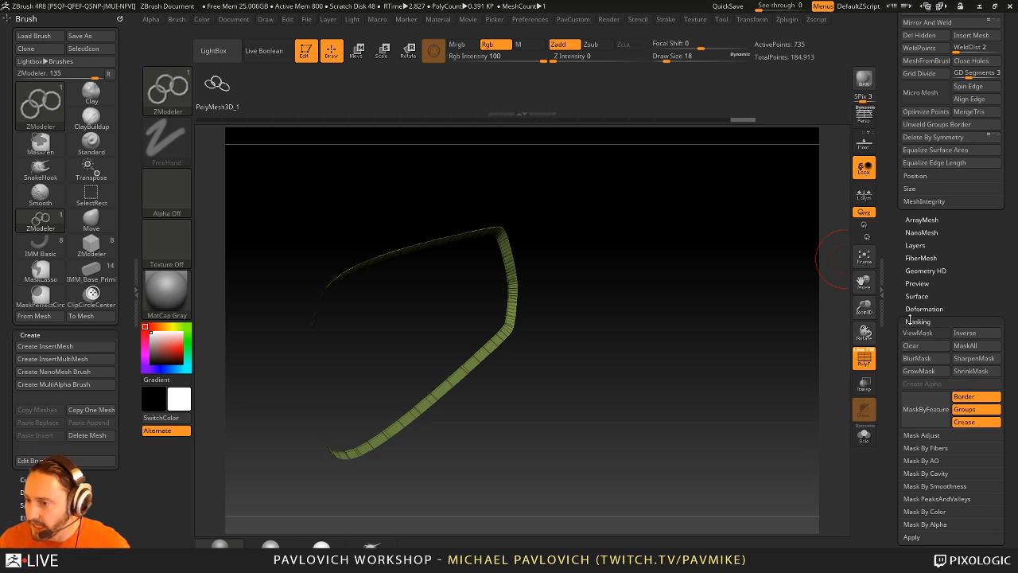
scroll(898, 302, "down", 2)
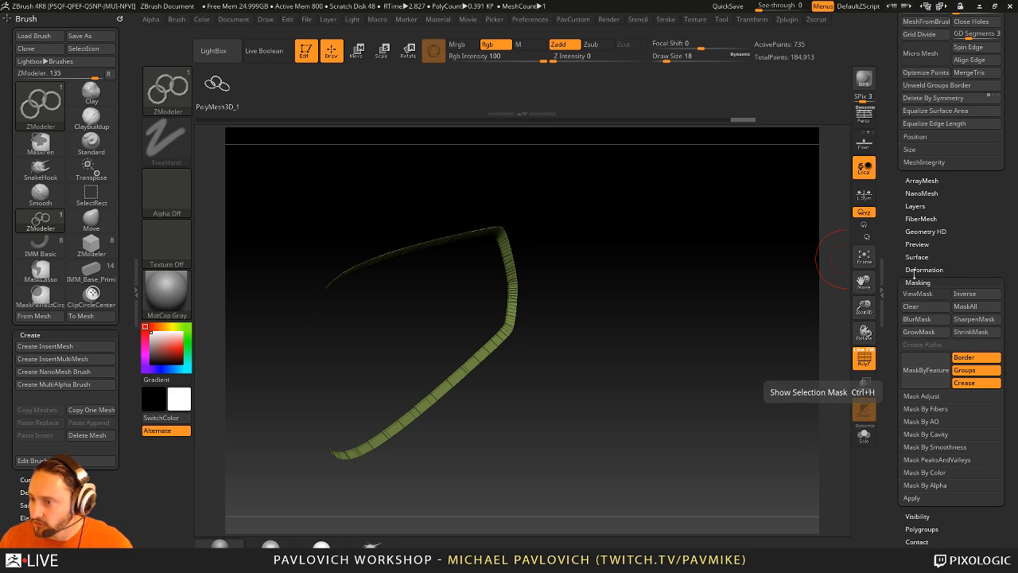
scroll(889, 334, "up", 20)
scroll(895, 338, "down", 1)
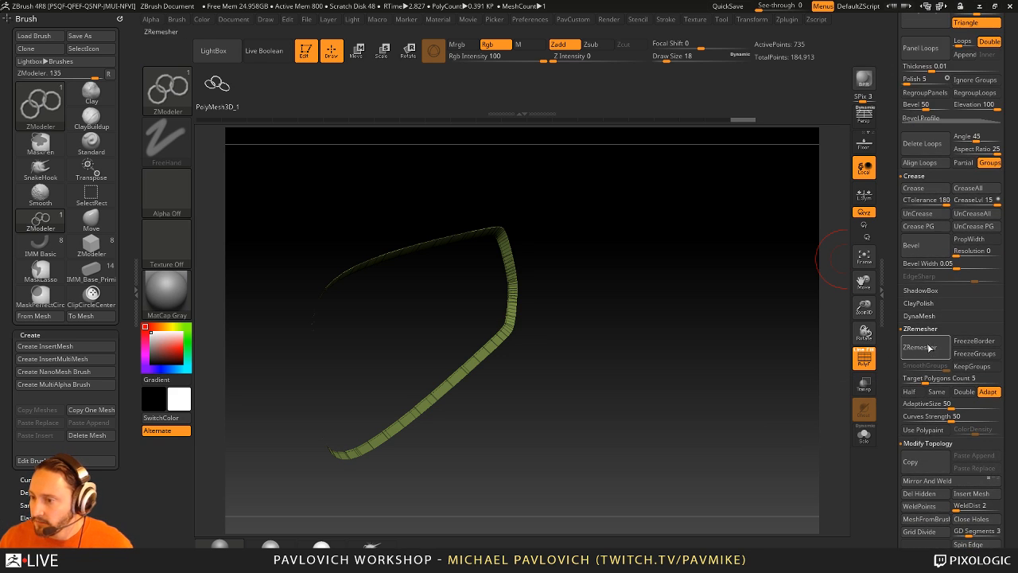
left_click(971, 342)
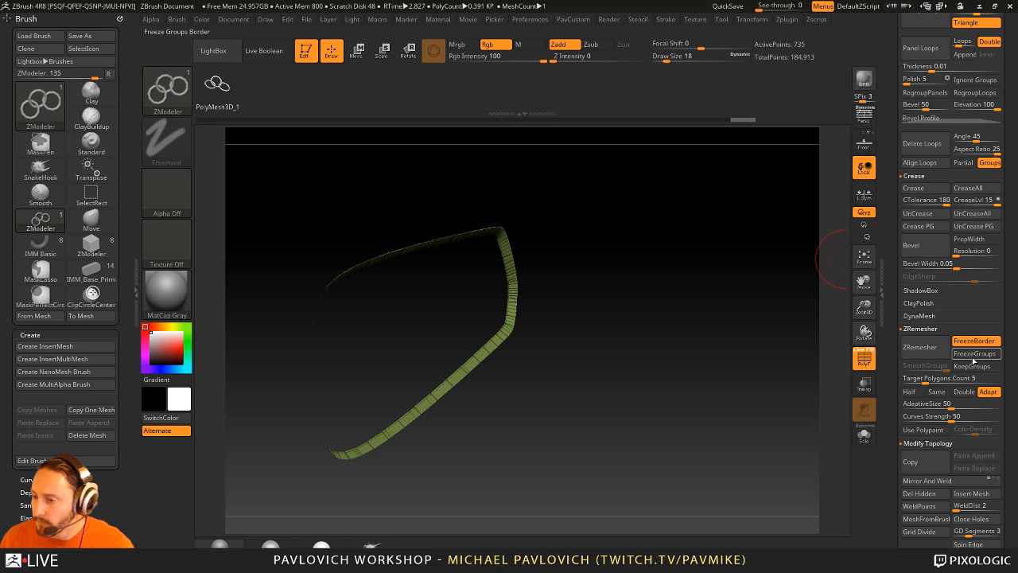
left_click(950, 356)
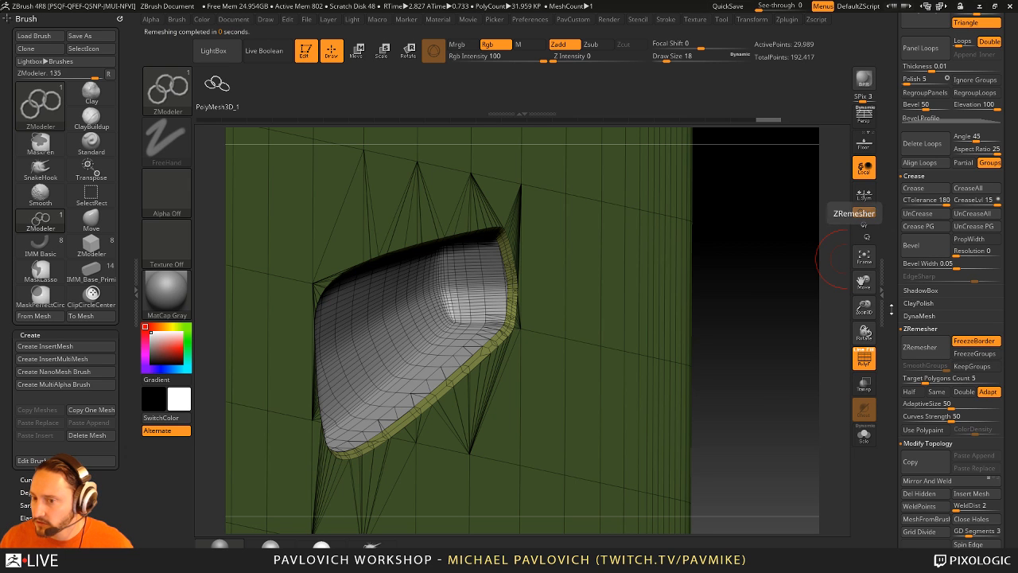
- Set the draw size to 2 and clear the block off the canvas after leaving edit mode
key("s")
mouse_move(762, 282)
left_mouse_down()
mouse_move(752, 282)
mouse_move(779, 257)
mouse_move(788, 261)
mouse_move(774, 291)
mouse_move(679, 229)
mouse_move(765, 280)
mouse_move(752, 252)
mouse_move(705, 283)
left_mouse_up()
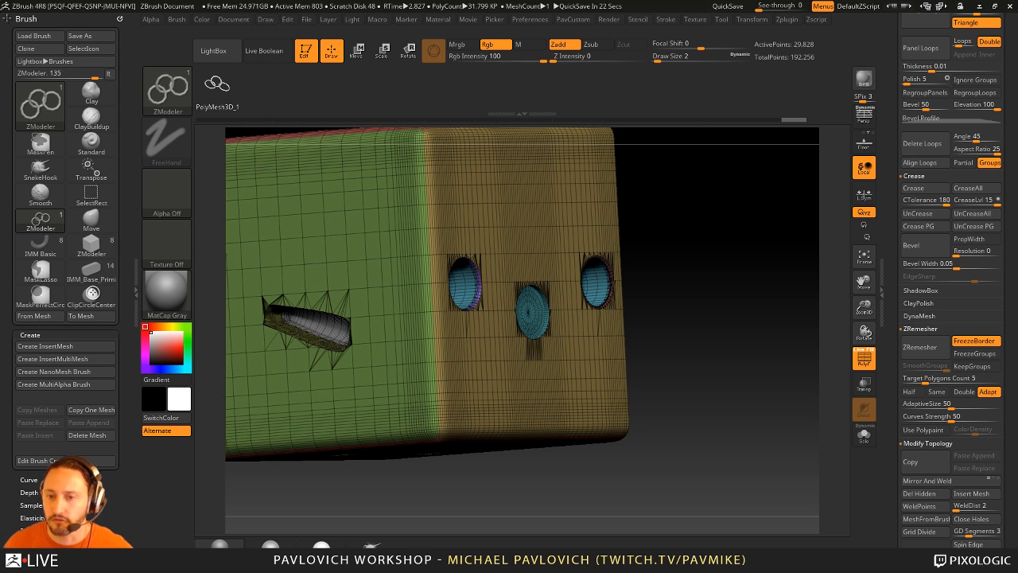
left_click(315, 56)
key("ctrl+n")
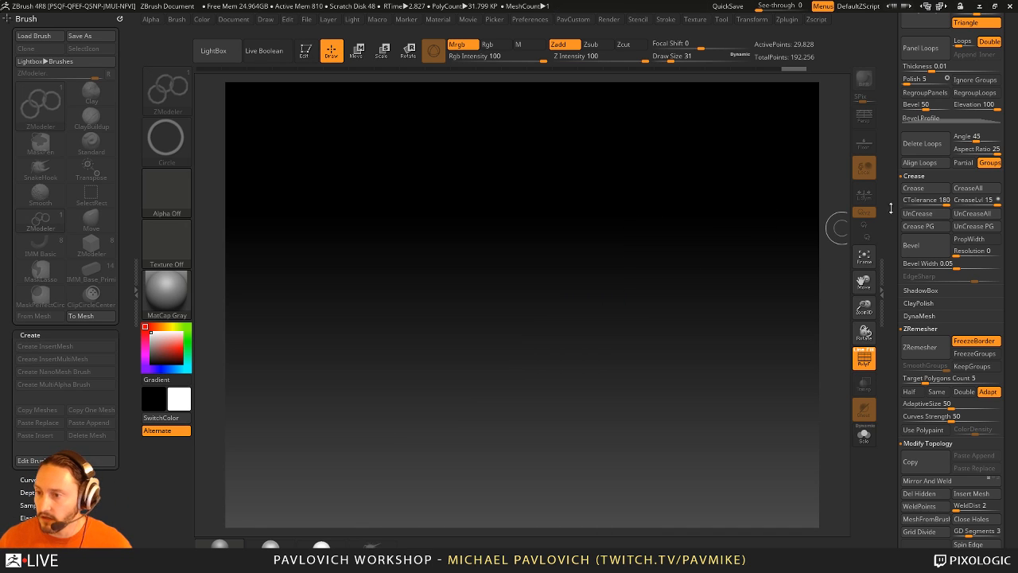
- Draw a PolyMesh3D star on the empty canvas and put it in edit mode
left_click_drag(891, 209, 893, 370)
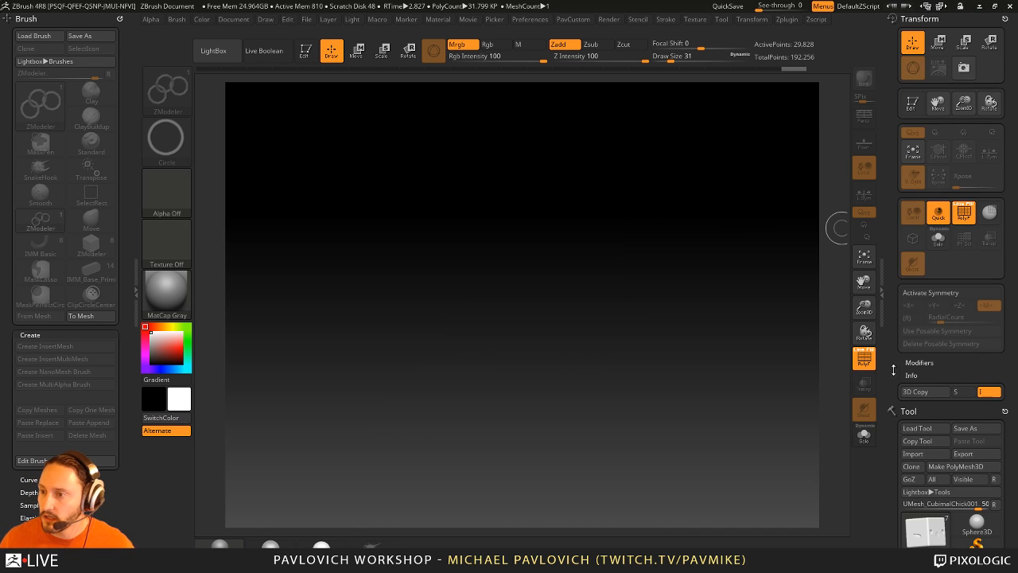
left_click(1005, 19)
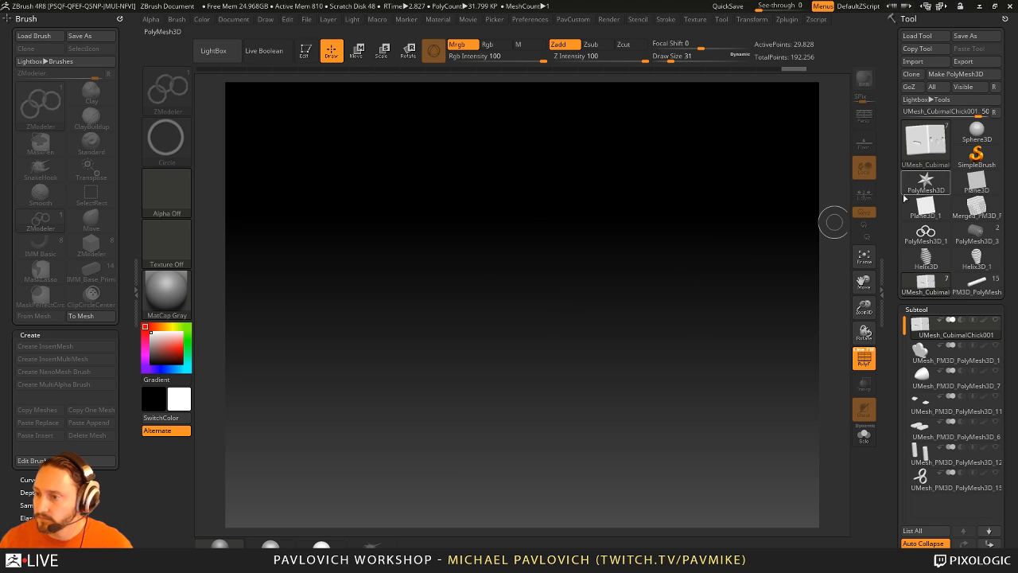
left_click(925, 183)
left_click_drag(509, 314, 559, 411)
left_click(306, 51)
left_click_drag(623, 236, 646, 248)
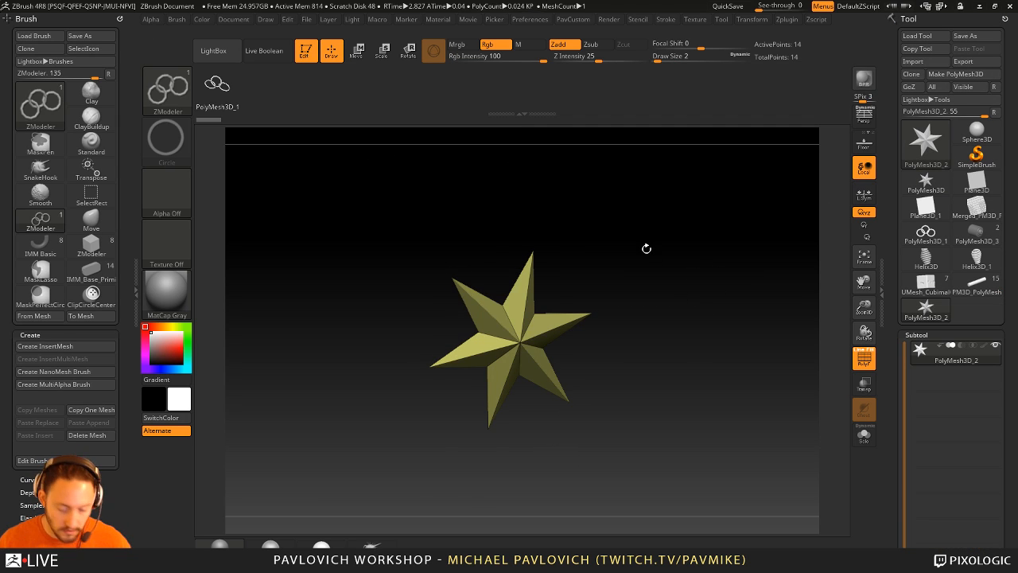
- Activate the gizmo and convert the star into a PolyCylinder primitive
key("w")
right_click_drag(647, 247, 678, 282, "ctrl")
left_click(472, 256)
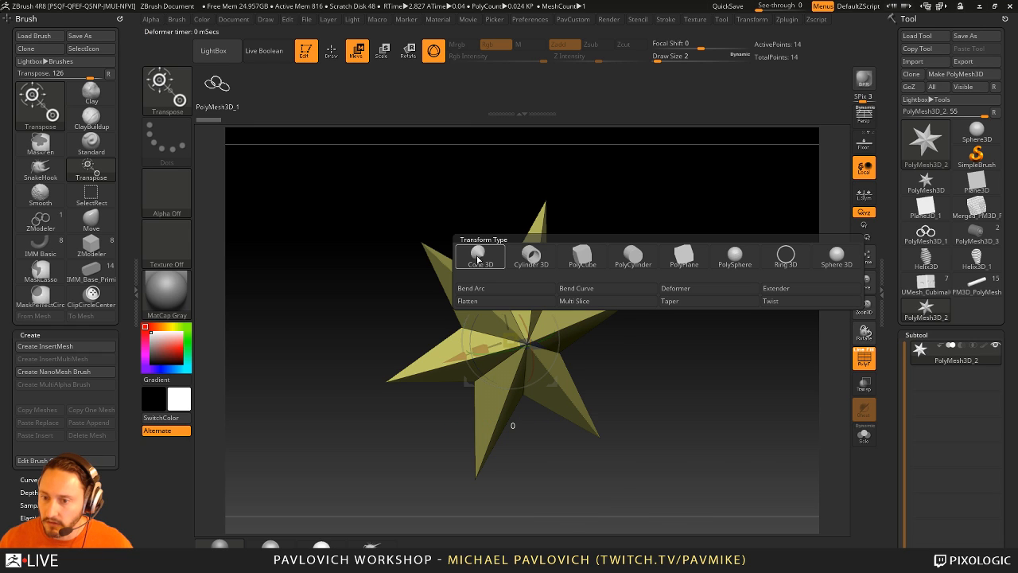
left_click(642, 259)
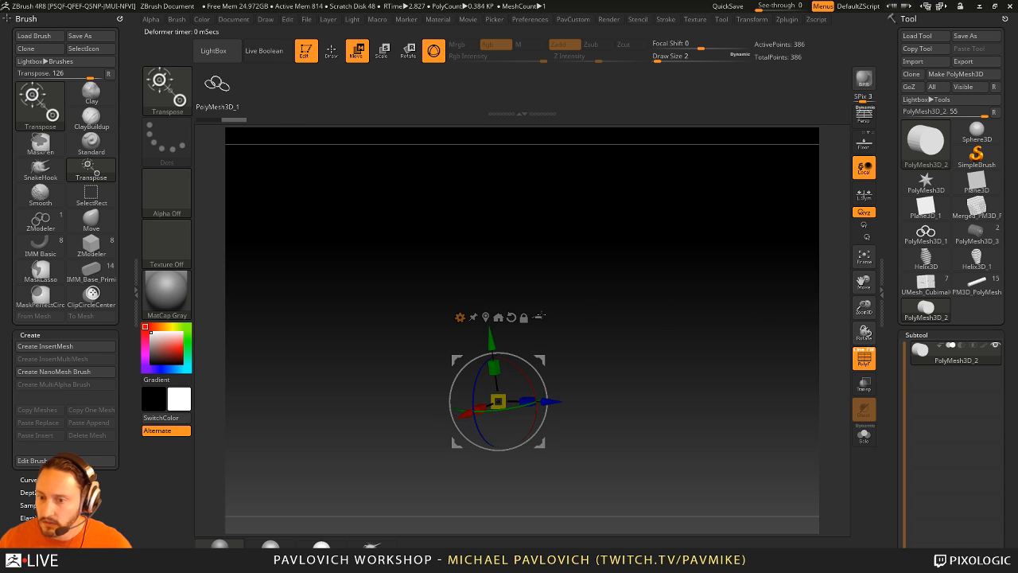
- Reapply the PolyCylinder transform type to the mesh from the gizmo's customize options
left_click(460, 316)
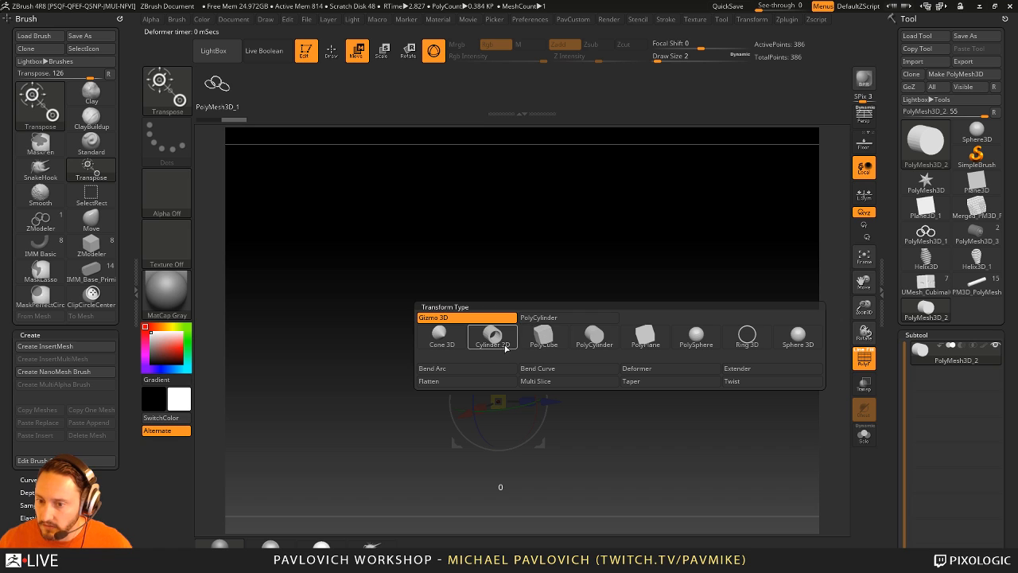
left_click(594, 339)
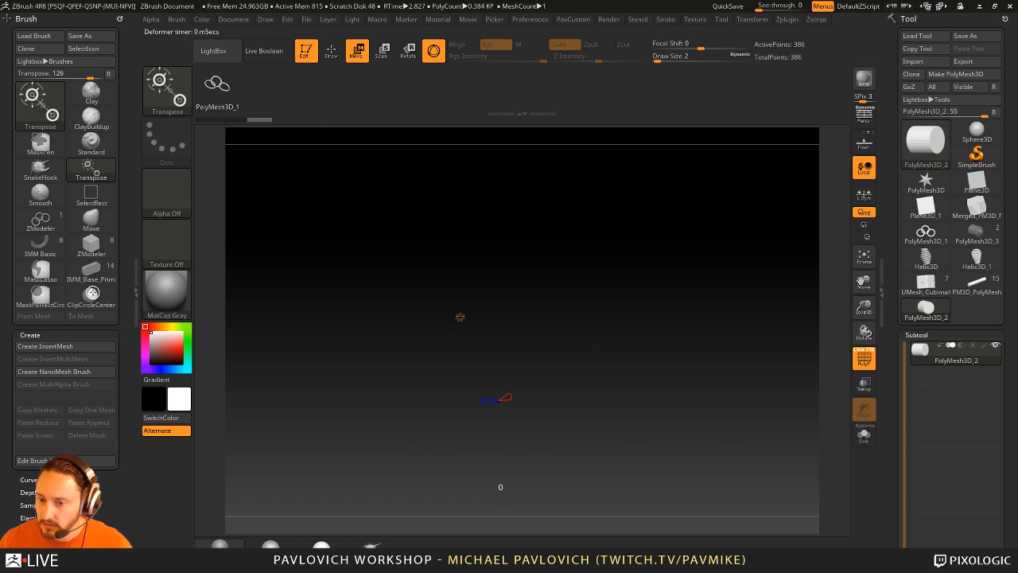
left_click(460, 316)
left_click(595, 336)
left_click(458, 316)
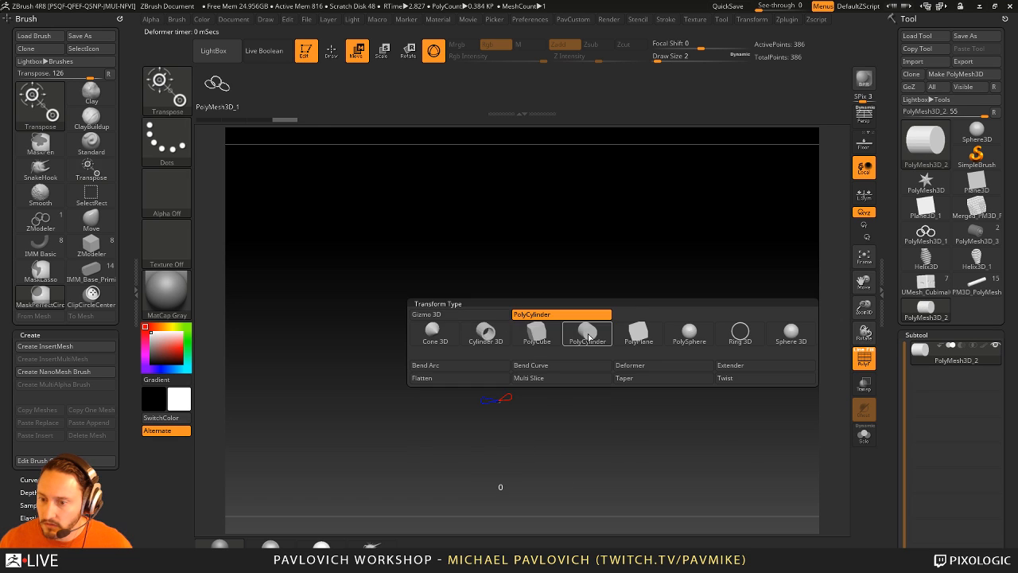
left_click(592, 334)
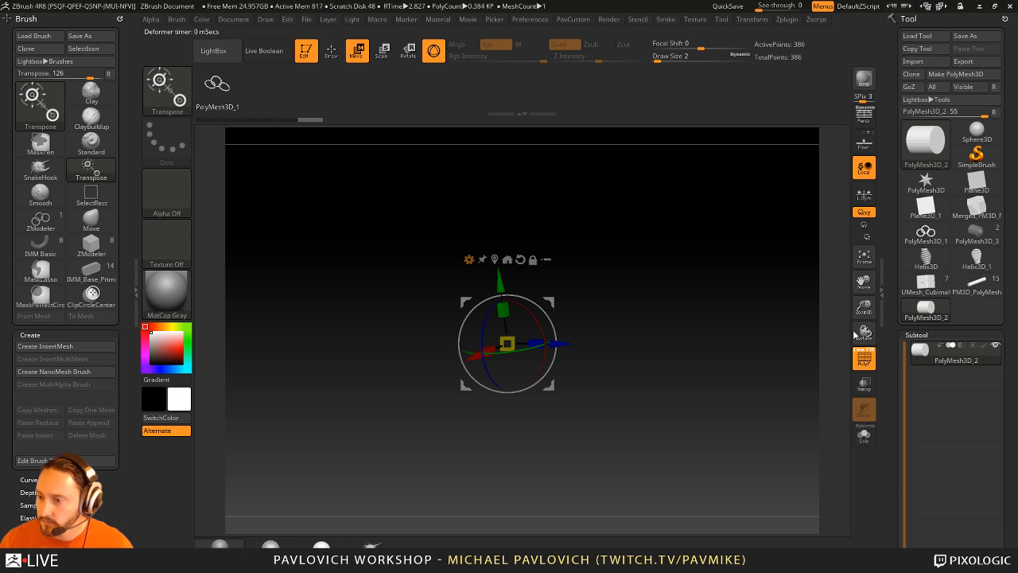
- Examine the PolyCylinder's facets and end cap topology from several angles, with and without the wireframe
left_click(863, 358)
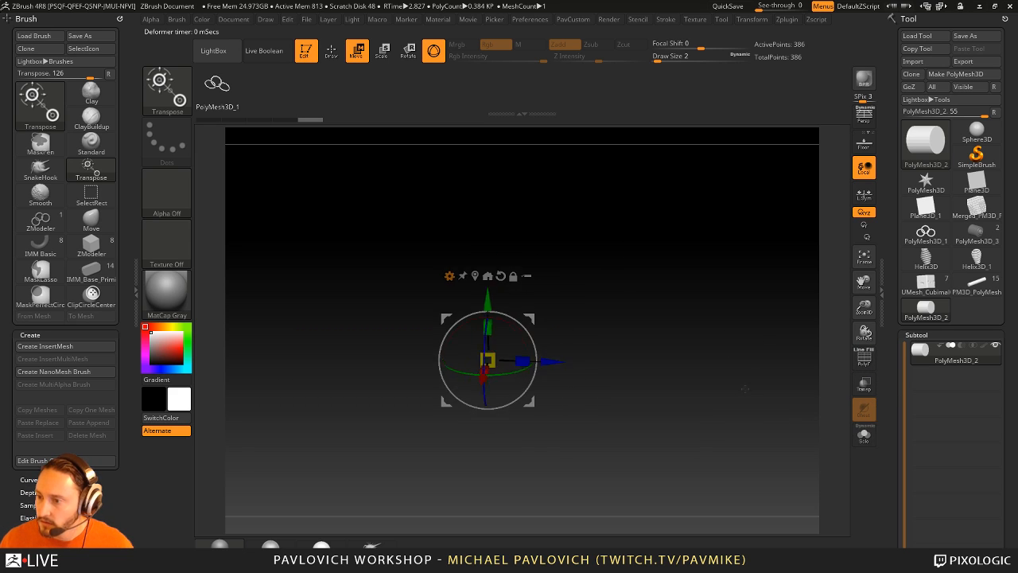
key("f")
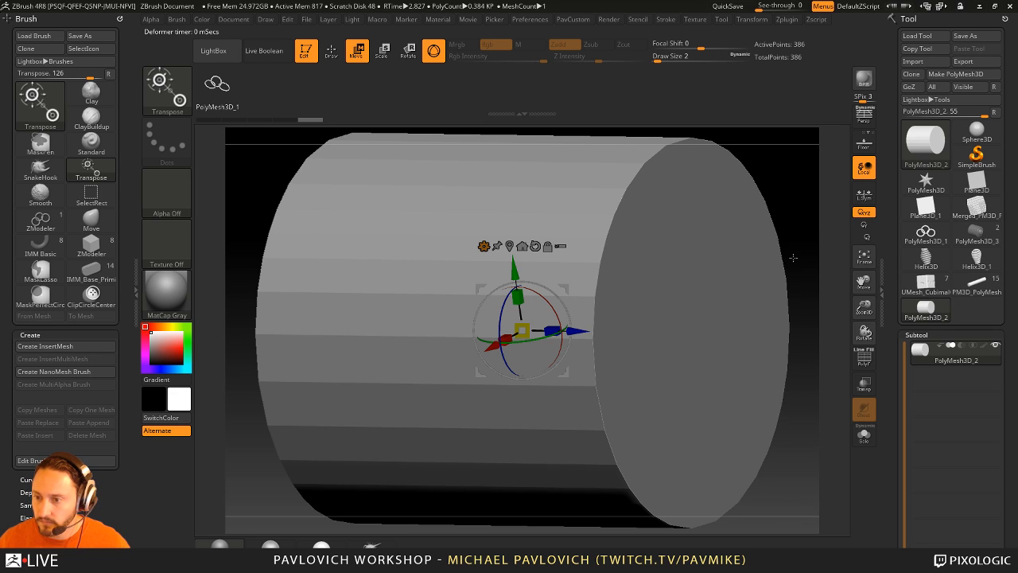
mouse_move(793, 258)
right_mouse_down("ctrl")
mouse_move(779, 198)
mouse_move(756, 246)
mouse_move(734, 252)
mouse_move(716, 280)
mouse_move(738, 291)
mouse_move(729, 266)
mouse_move(747, 287)
right_mouse_up("ctrl")
key("q")
key("w")
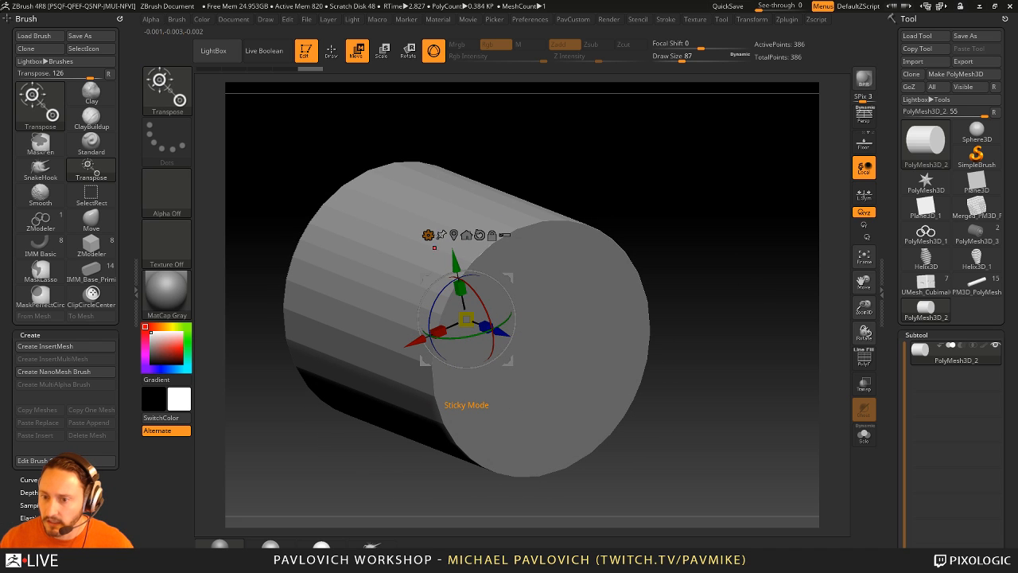
left_click(428, 234)
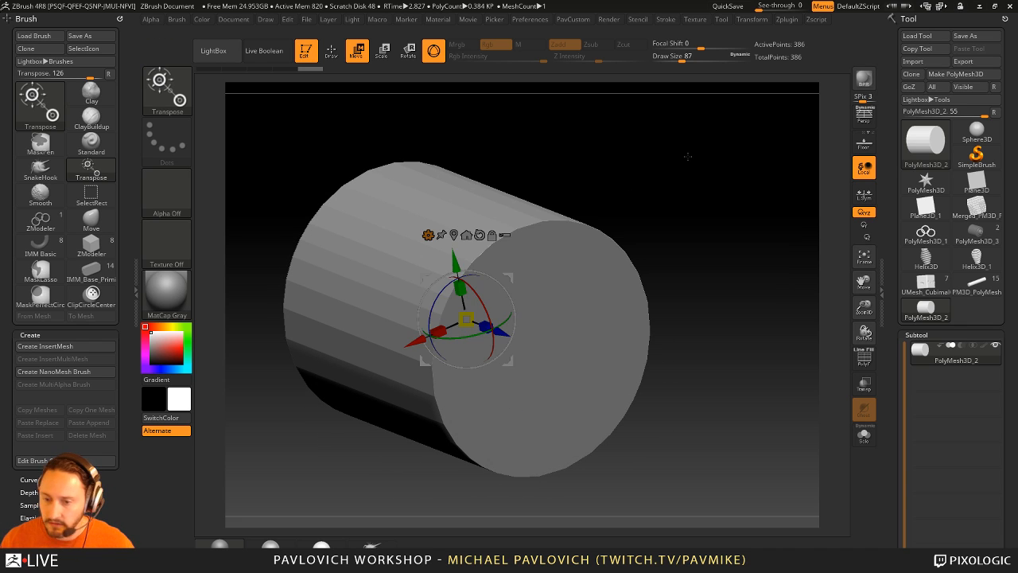
mouse_move(715, 209)
right_mouse_down()
mouse_move(695, 186)
mouse_move(709, 231)
mouse_move(674, 187)
mouse_move(693, 226)
right_mouse_up()
key("q")
key("shift+f")
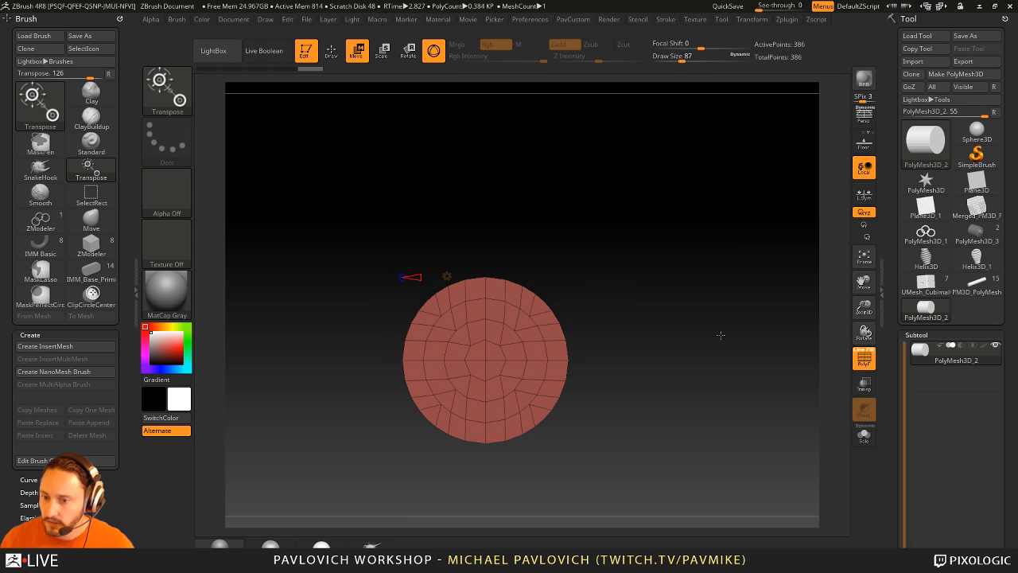
- Set the draw size to 542 and select PolyCylinder again as the mesh's transform type
key("s")
right_click_drag(734, 324, 752, 339)
key("w")
left_click(448, 267)
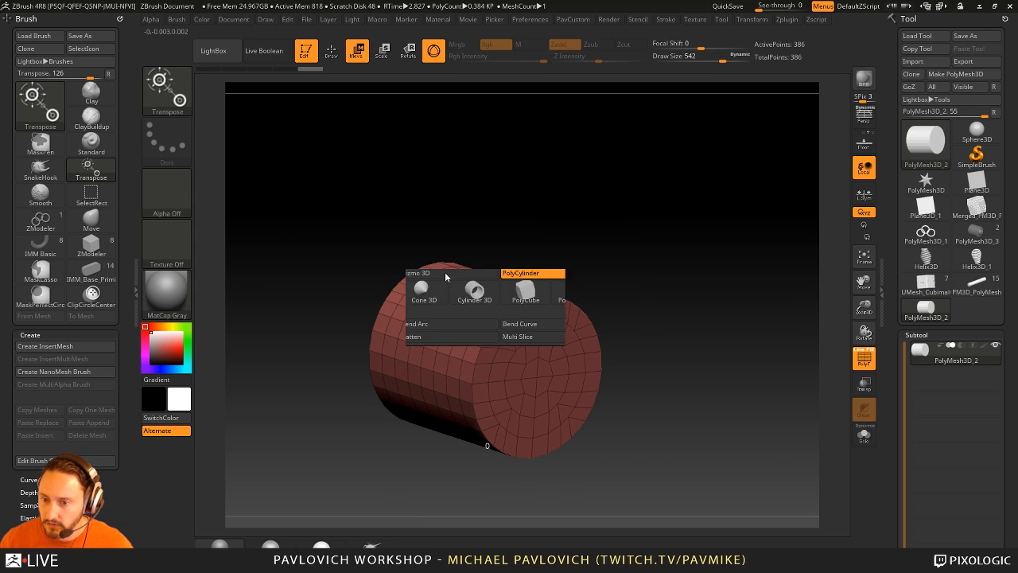
left_click(583, 292)
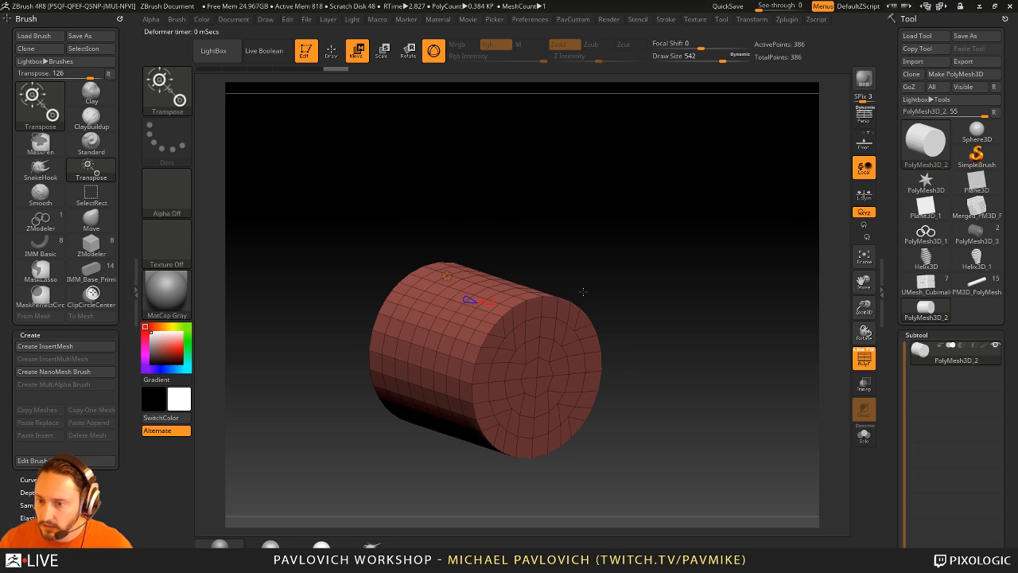
- Replace the mesh with a Cylinder 3D primitive and shrink its inner hole until the tube is solid
left_click(450, 273)
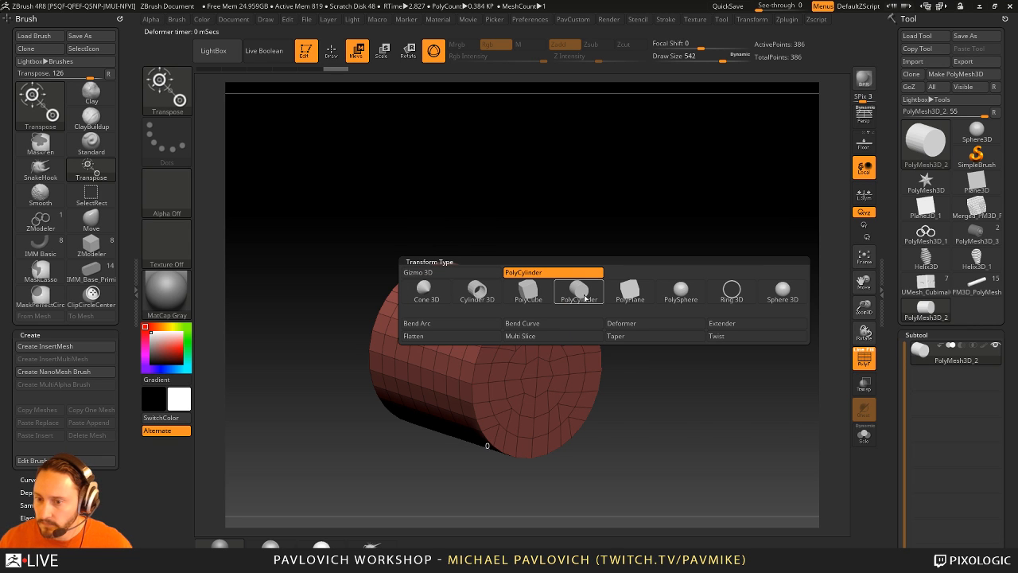
left_click(480, 293)
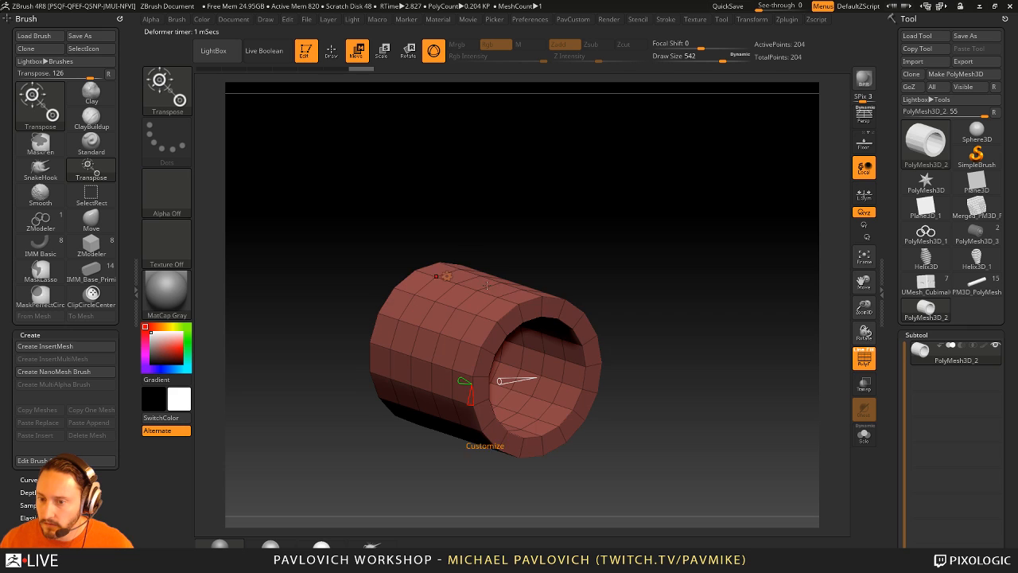
left_click_drag(500, 381, 604, 359)
left_click_drag(731, 305, 636, 337, "shift")
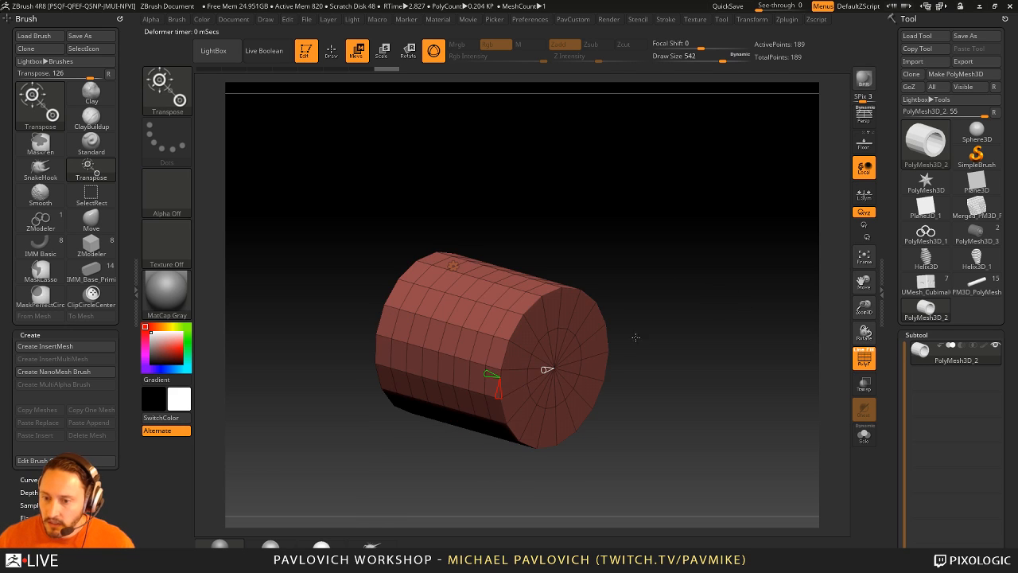
- Reduce the solid cylinder to a single height segment with no inner rings on its end caps
left_click_drag(491, 373, 556, 361)
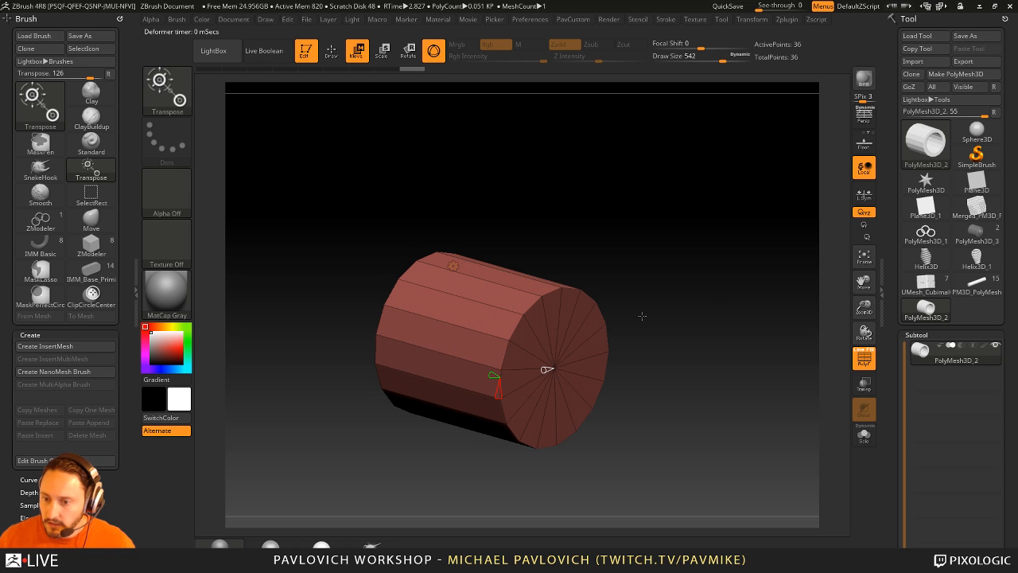
left_click_drag(776, 310, 677, 247)
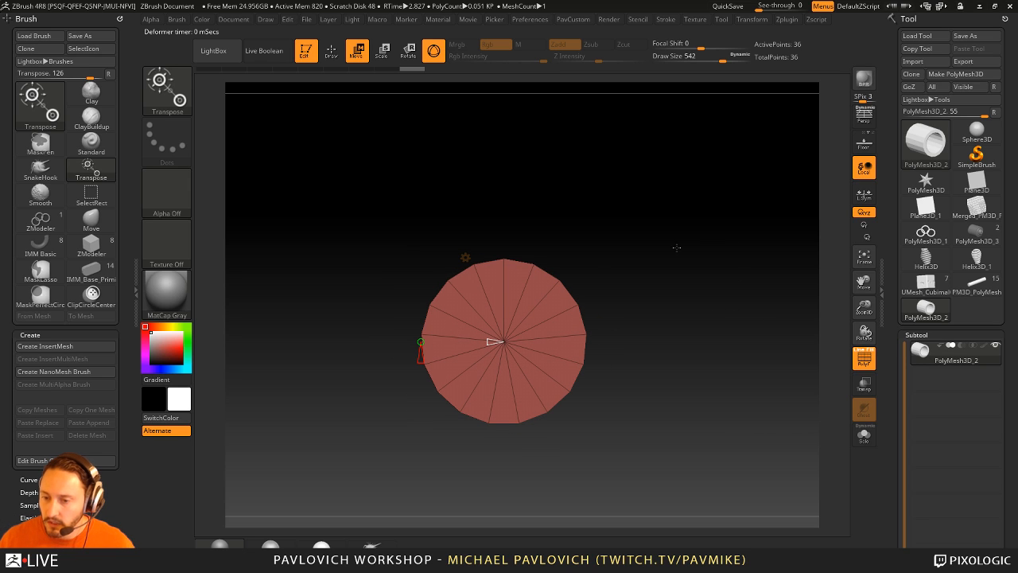
- Apply the Extender transform type to the cylinder from the gizmo's customize options
left_click(465, 257)
left_click(737, 319)
left_click_drag(688, 305, 660, 299, "alt")
left_click_drag(660, 299, 597, 335)
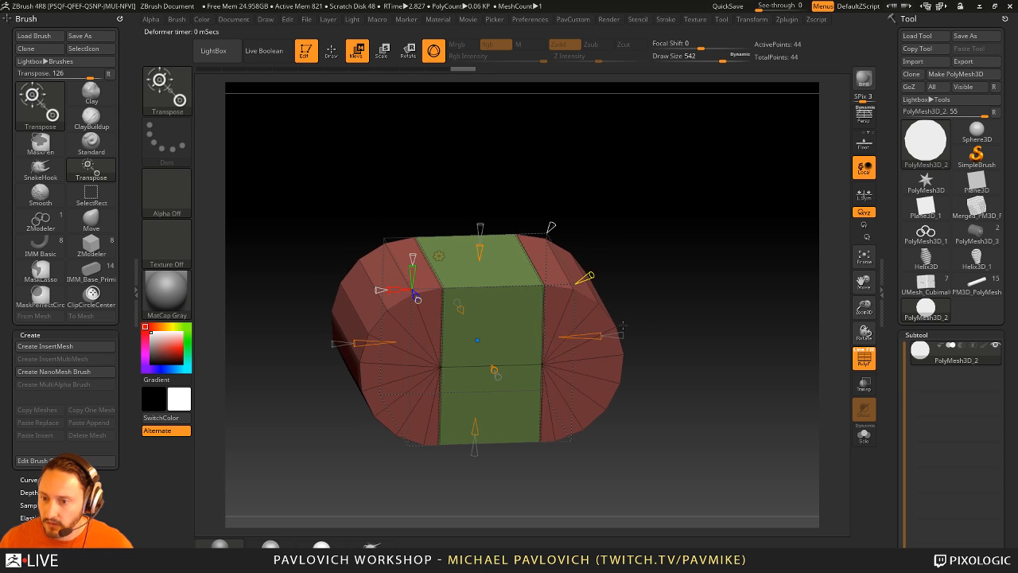
- Extend the cylinder vertically with the Extender into a rounded block with a cross-shaped band, and turn off Apply Creasing
left_click_drag(641, 306, 581, 260)
left_click_drag(474, 245, 472, 208)
key("ctrl+z")
mouse_move(605, 251)
left_mouse_down()
mouse_move(641, 316)
mouse_move(470, 326)
mouse_move(539, 323)
mouse_move(447, 341)
mouse_move(509, 311)
mouse_move(469, 316)
mouse_move(502, 337)
mouse_move(475, 310)
mouse_move(445, 373)
mouse_move(477, 349)
left_mouse_up()
key("ctrl+z")
key("ctrl+z")
left_click_drag(655, 305, 608, 322)
key("ctrl+z")
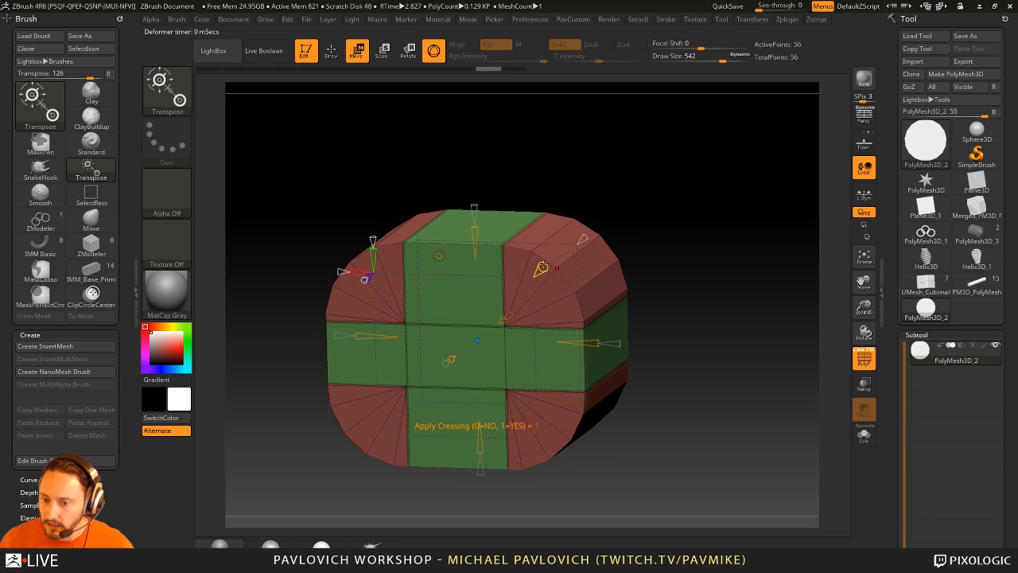
left_click(542, 268)
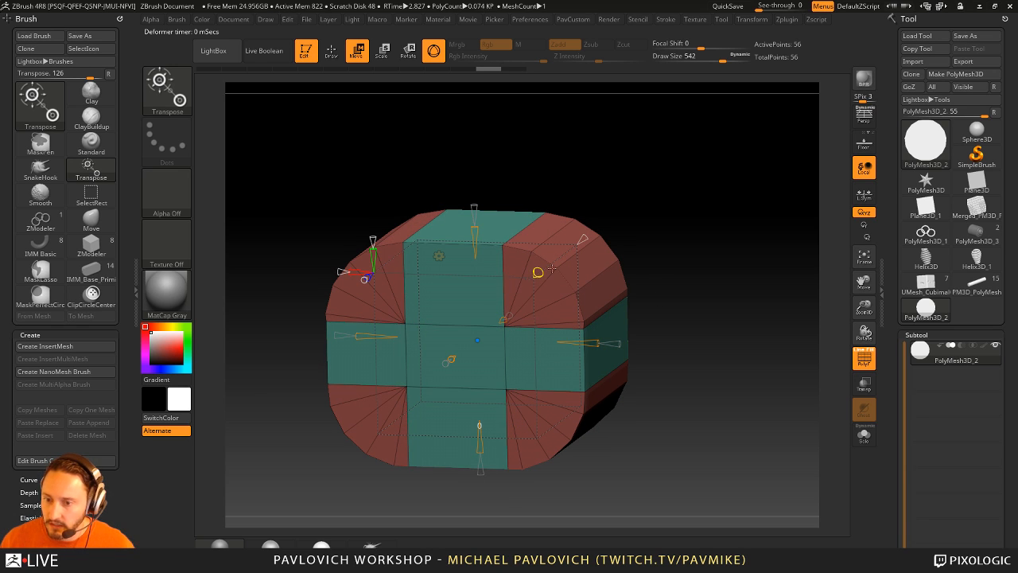
- Try different Z and X extension sizes on the rounded block and undo the changes
right_click_drag(475, 325, 429, 369)
mouse_move(429, 380)
left_mouse_down()
mouse_move(402, 394)
mouse_move(418, 386)
left_mouse_up()
key("ctrl+z")
mouse_move(708, 263)
left_mouse_down()
mouse_move(608, 289)
mouse_move(585, 278)
mouse_move(662, 250)
left_mouse_up()
key("ctrl+z")
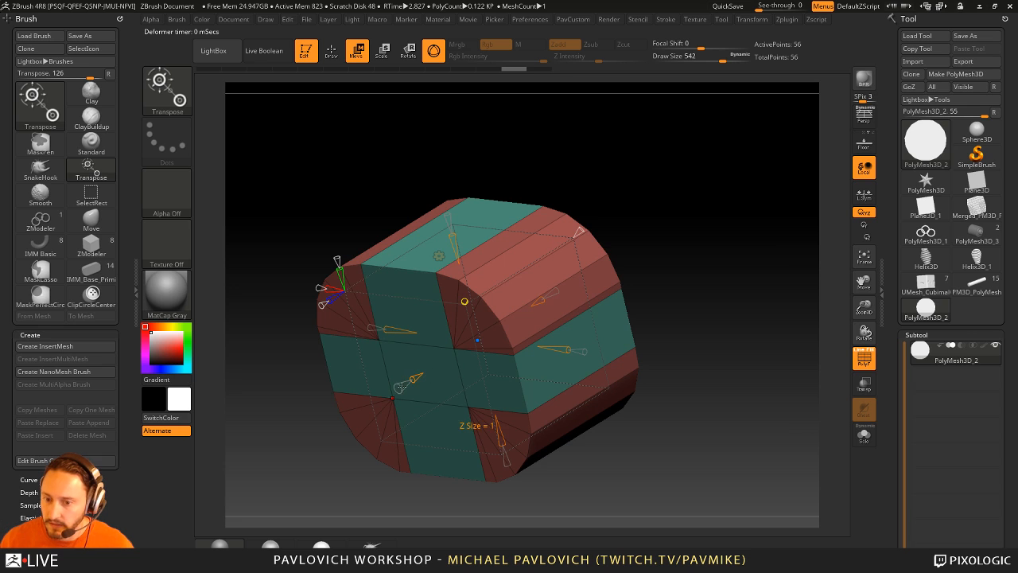
left_click_drag(397, 388, 407, 382)
left_click_drag(697, 263, 748, 241)
left_click_drag(620, 335, 601, 336)
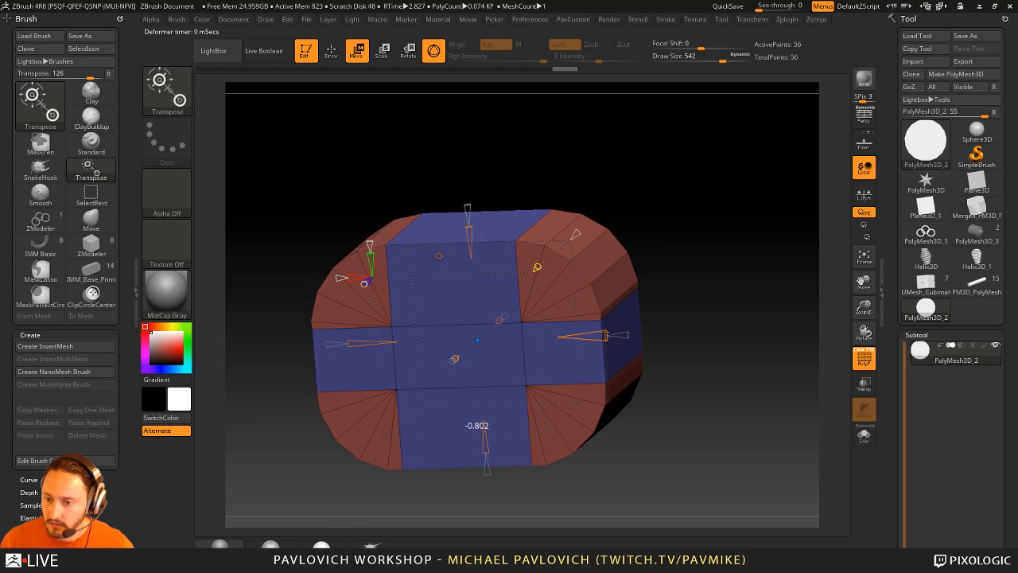
key("ctrl+z")
left_click_drag(668, 286, 693, 314)
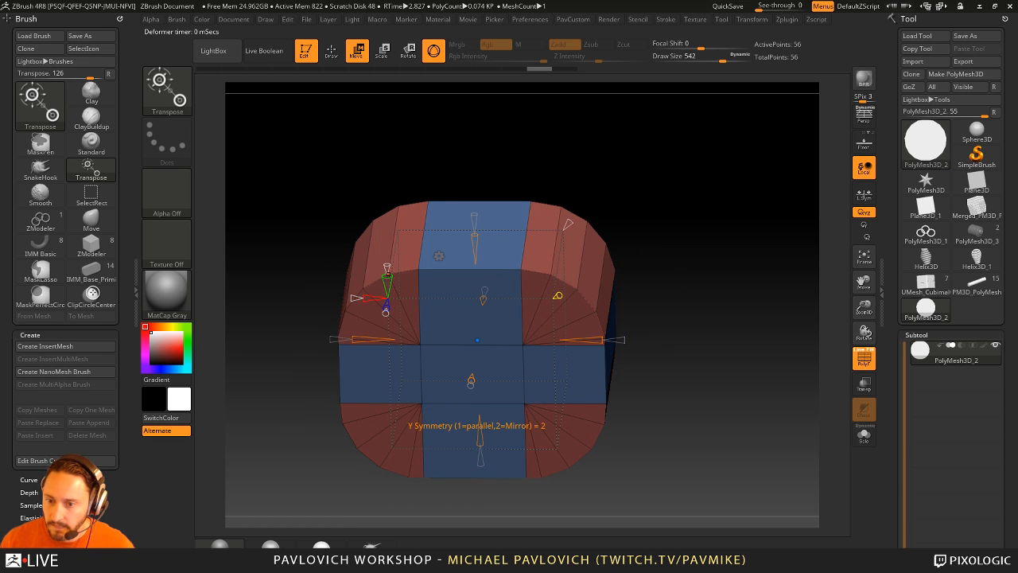
- Raise the Extender's Y Resolution to 7 to subdivide the horizontal band
mouse_move(386, 277)
left_mouse_down()
mouse_move(387, 251)
mouse_move(386, 264)
left_mouse_up()
left_click_drag(619, 237, 654, 222)
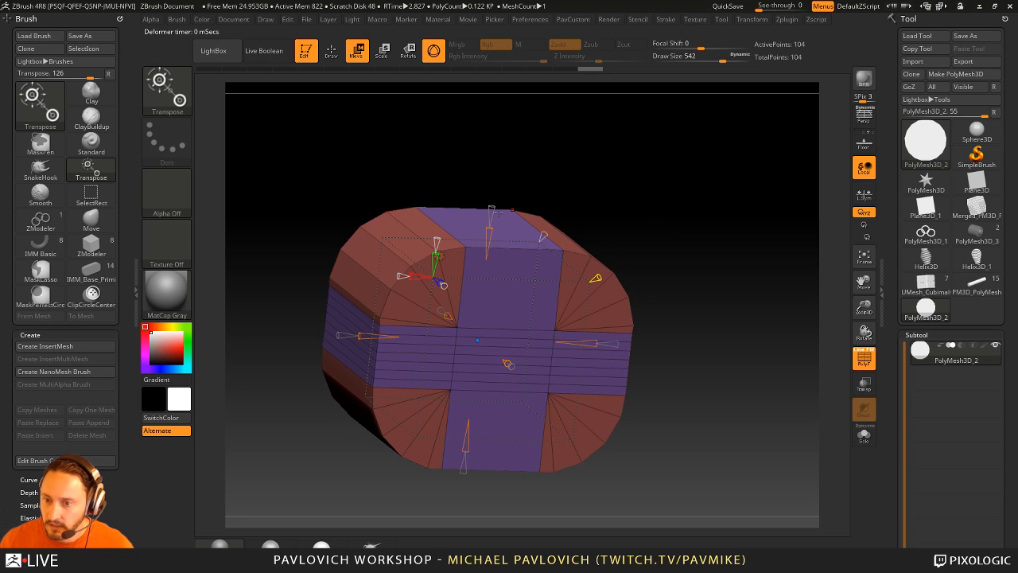
left_click_drag(493, 209, 513, 224)
key("ctrl+z")
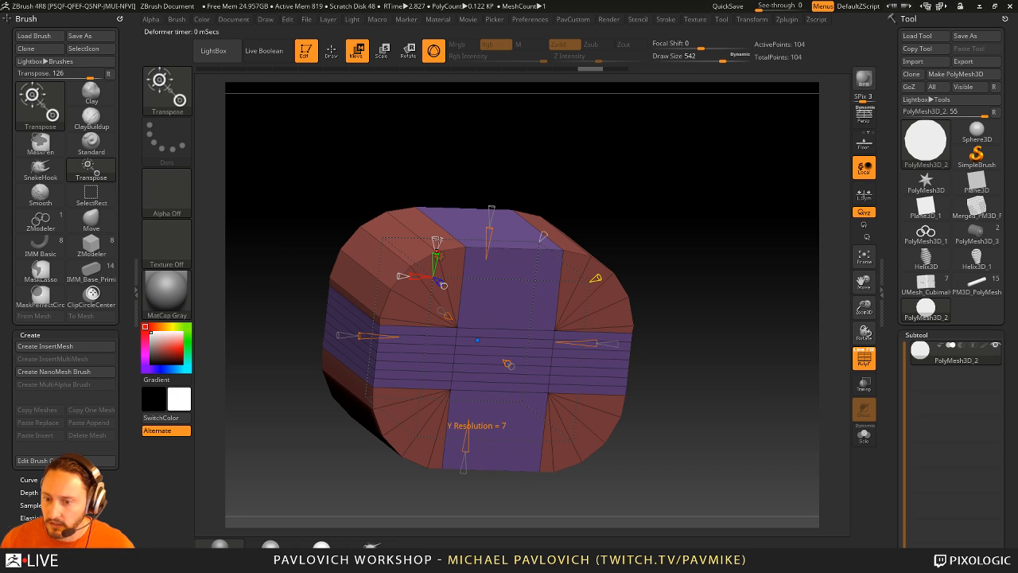
- Raise the Extender's X resolution to subdivide the vertical band of the cross
left_click_drag(437, 240, 437, 237)
left_click_drag(612, 243, 517, 163)
left_click_drag(434, 405, 434, 411)
key("q")
mouse_move(721, 284)
left_mouse_down()
mouse_move(739, 260)
mouse_move(742, 268)
mouse_move(693, 287)
mouse_move(736, 293)
left_mouse_up()
key("w")
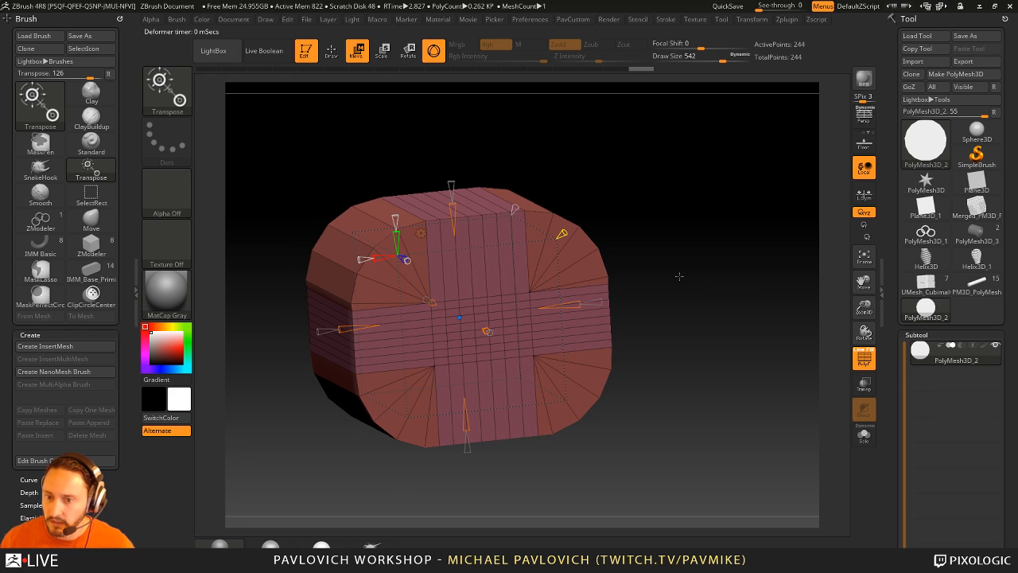
- Accept the Extender result and return to the standard gizmo
left_click(422, 234)
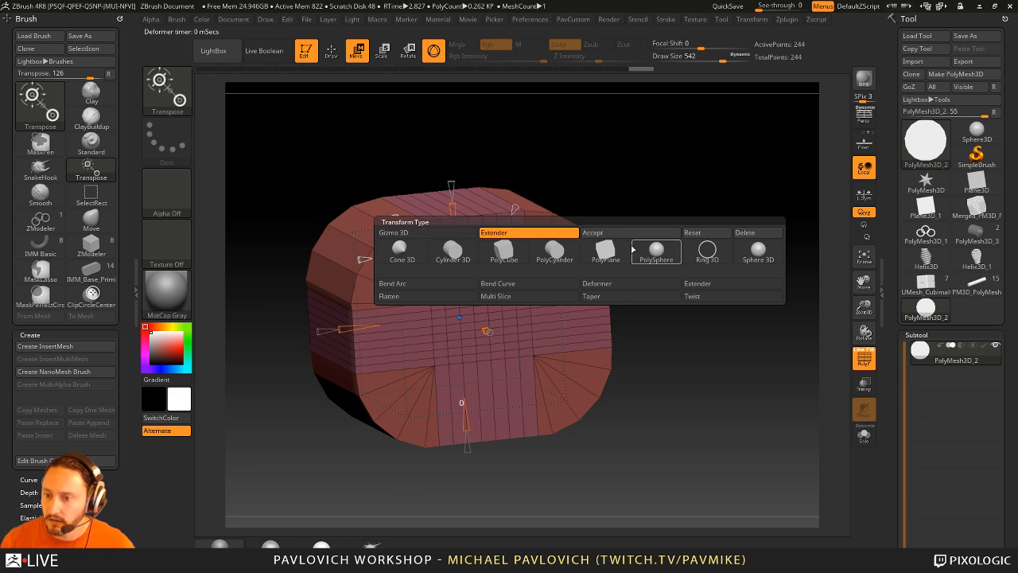
left_click(593, 248)
left_click_drag(595, 250, 732, 263)
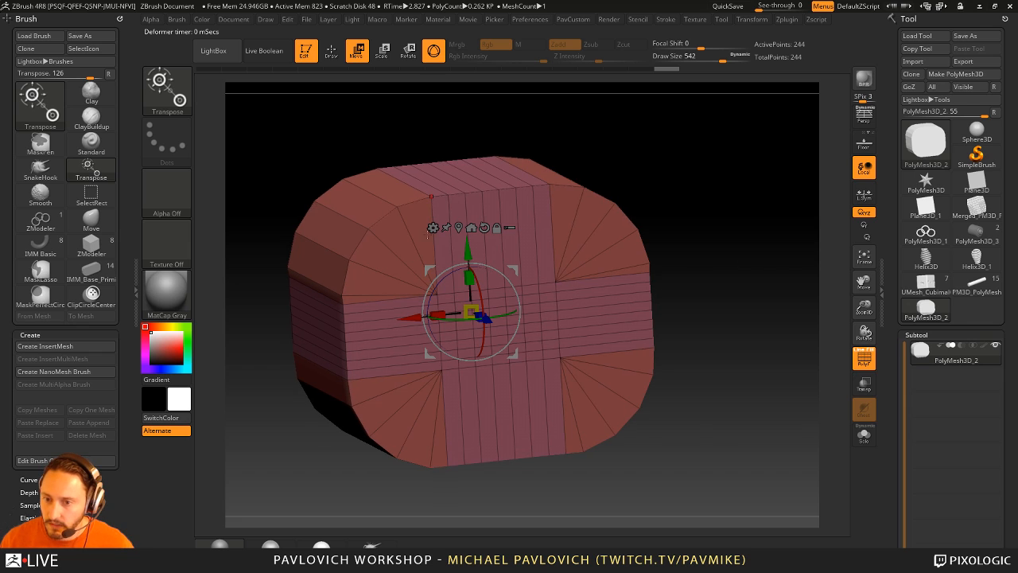
- Try Multi Slice on the block with a dense vertical slice band shifted sideways, and delete the deformer
left_click(432, 228)
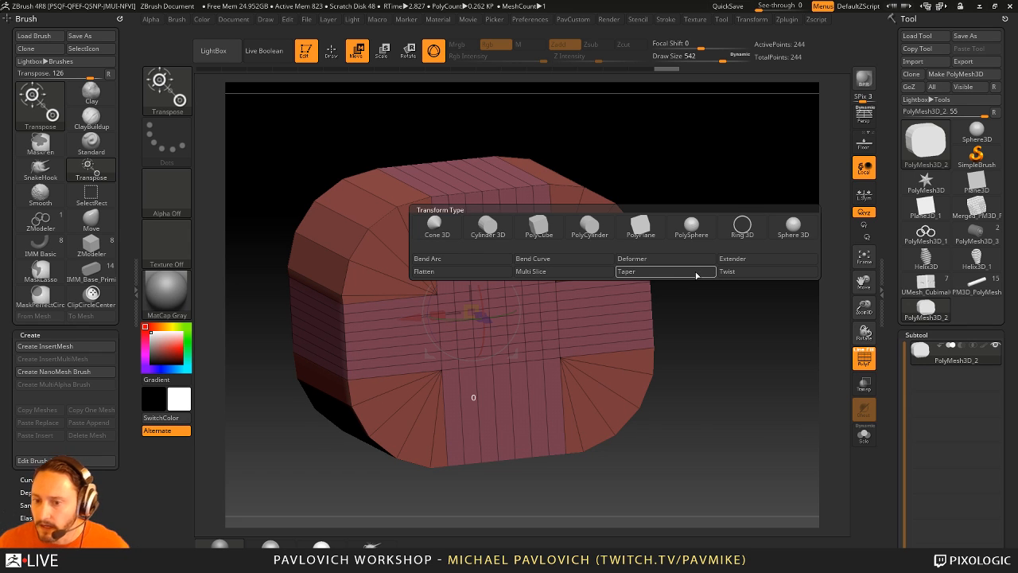
left_click(566, 274)
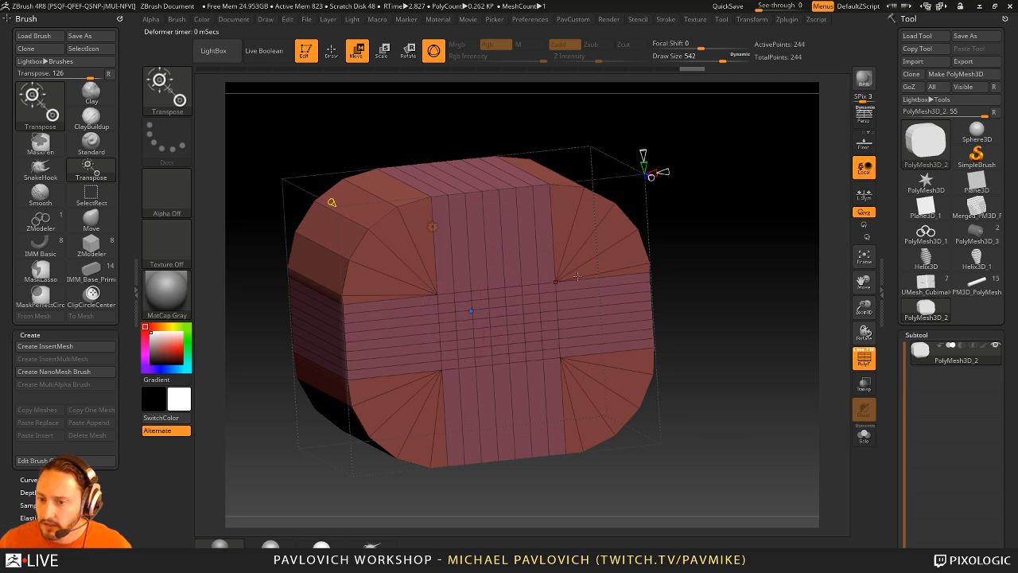
left_click_drag(697, 247, 654, 179)
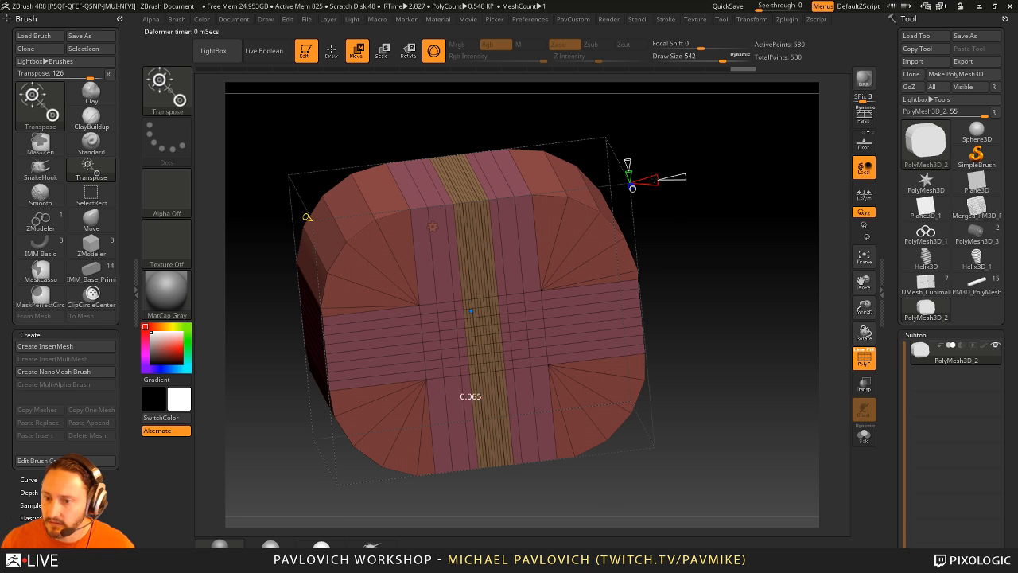
left_click_drag(471, 310, 432, 317)
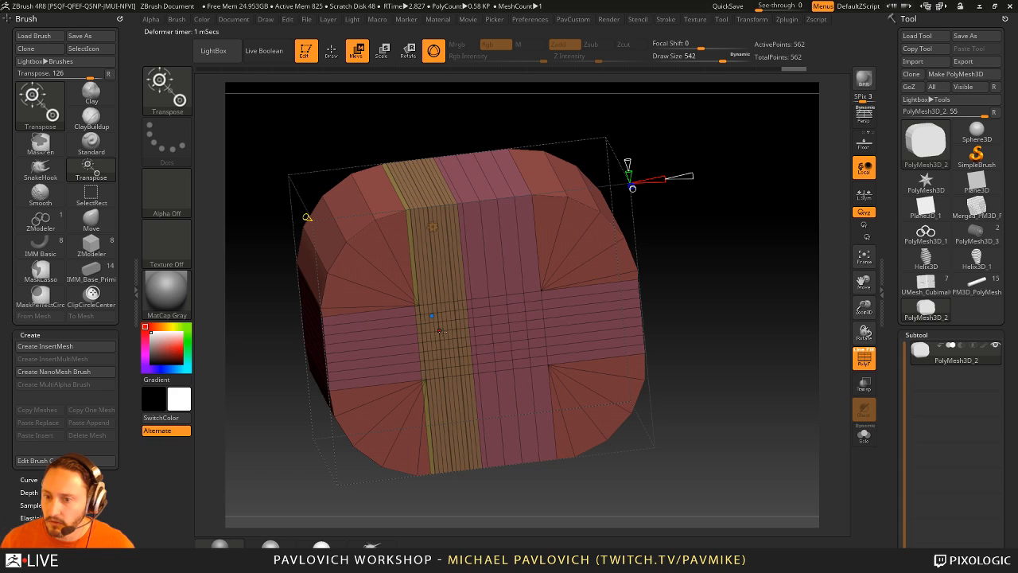
left_click(433, 227)
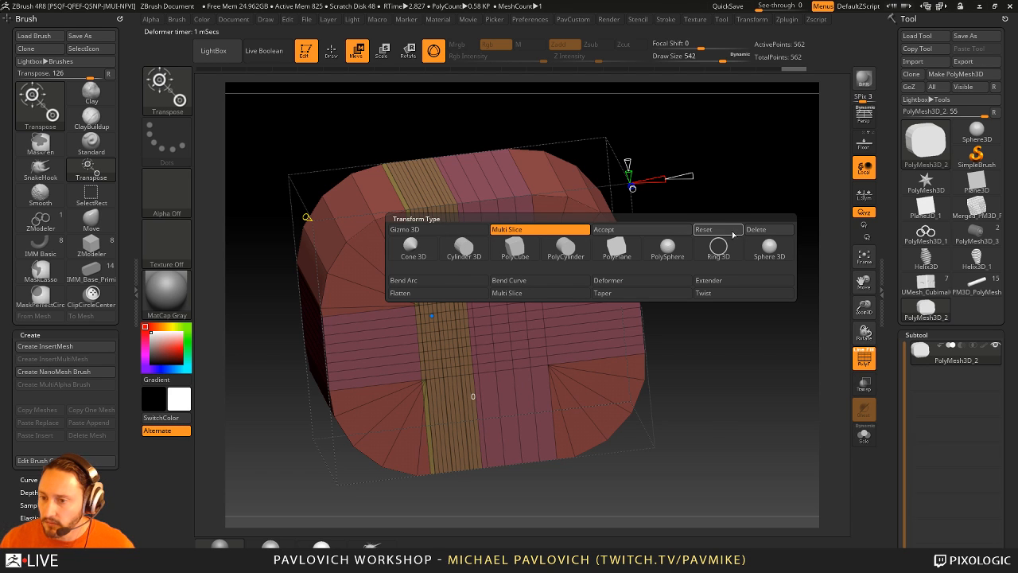
left_click(759, 230)
- Isolate the cross-shaped polygroup and mask everything on the block except that polygroup
key("q")
mouse_move(725, 245)
left_mouse_down()
mouse_move(742, 227)
mouse_move(755, 241)
mouse_move(785, 243)
mouse_move(563, 255)
left_mouse_up()
key("s")
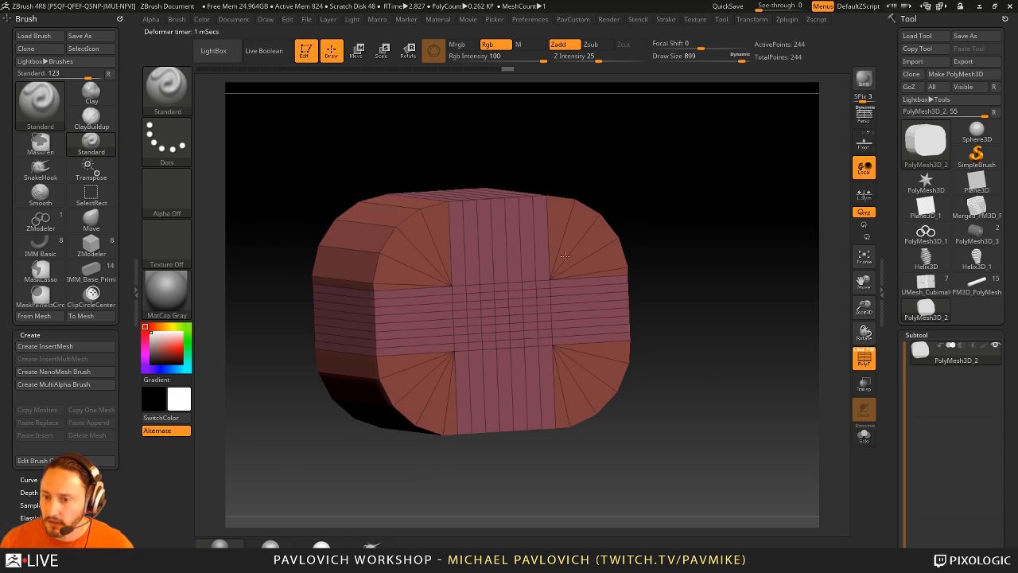
left_click(496, 227, "ctrl+shift")
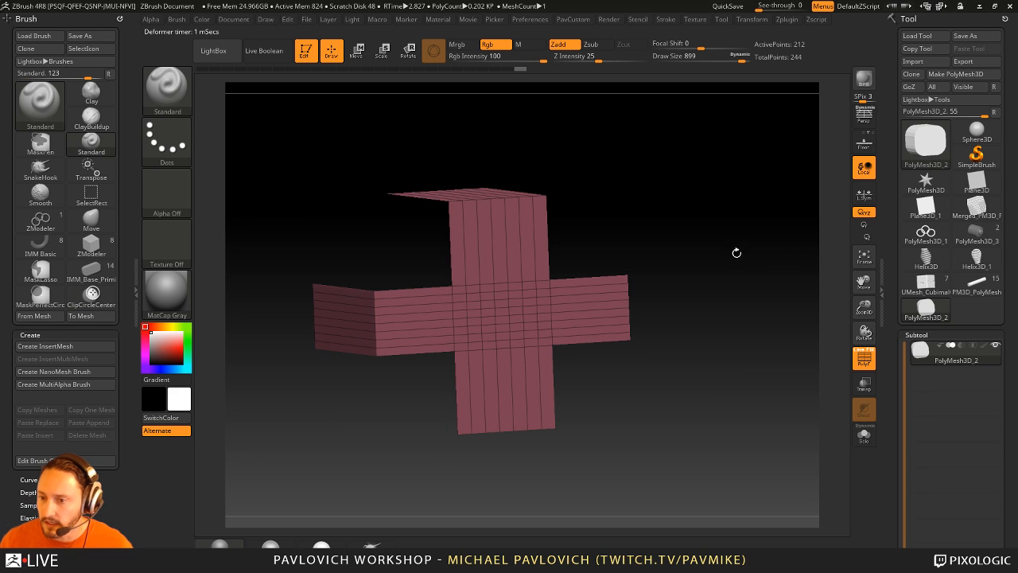
key("2")
left_click(756, 257, "ctrl+shift")
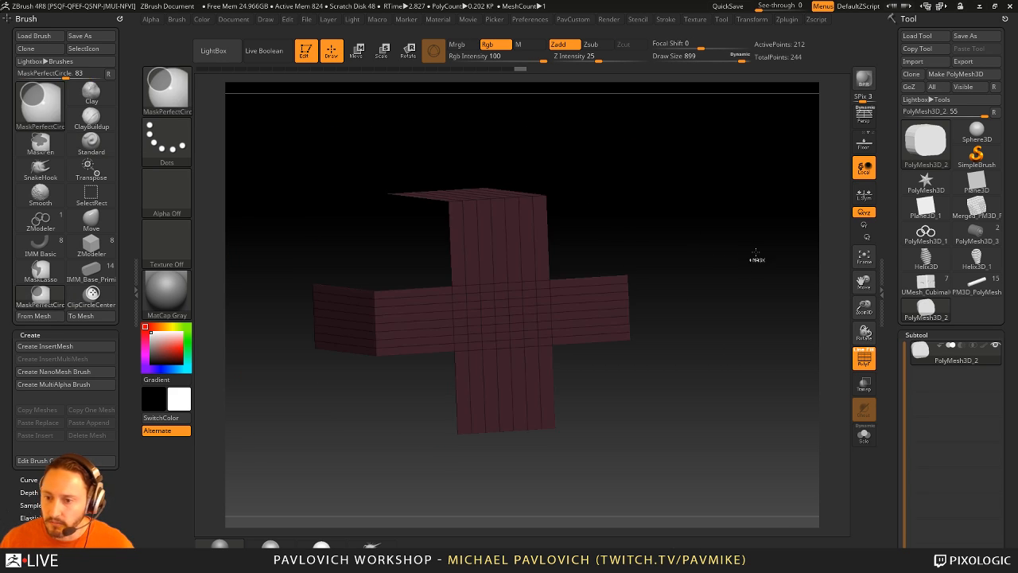
key("w")
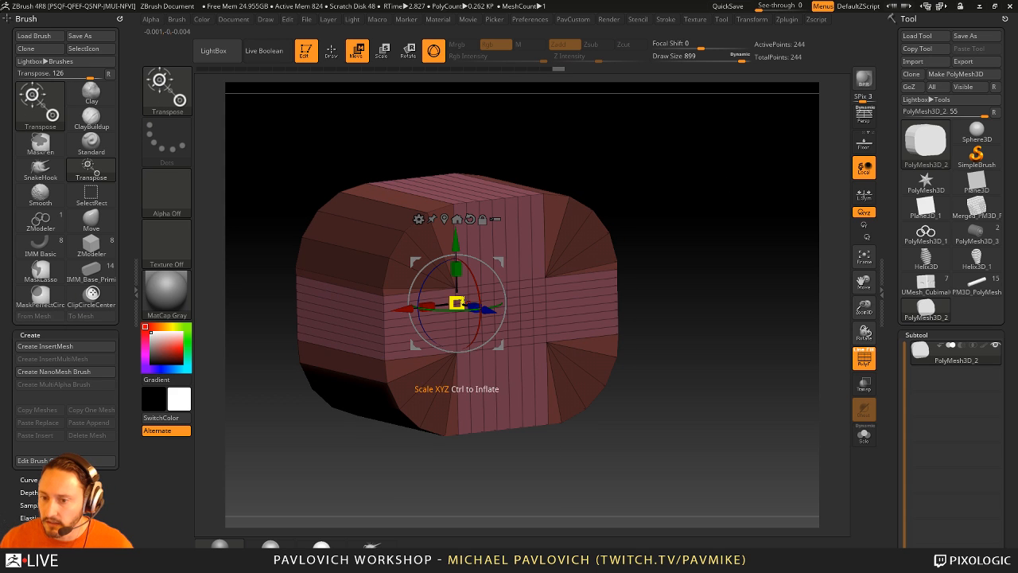
- Try scaling and inflating the unmasked cross-shaped polygroup with the gizmo, and undo both changes
left_click_drag(457, 304, 455, 303)
key("ctrl+z")
right_click_drag(516, 247, 552, 276)
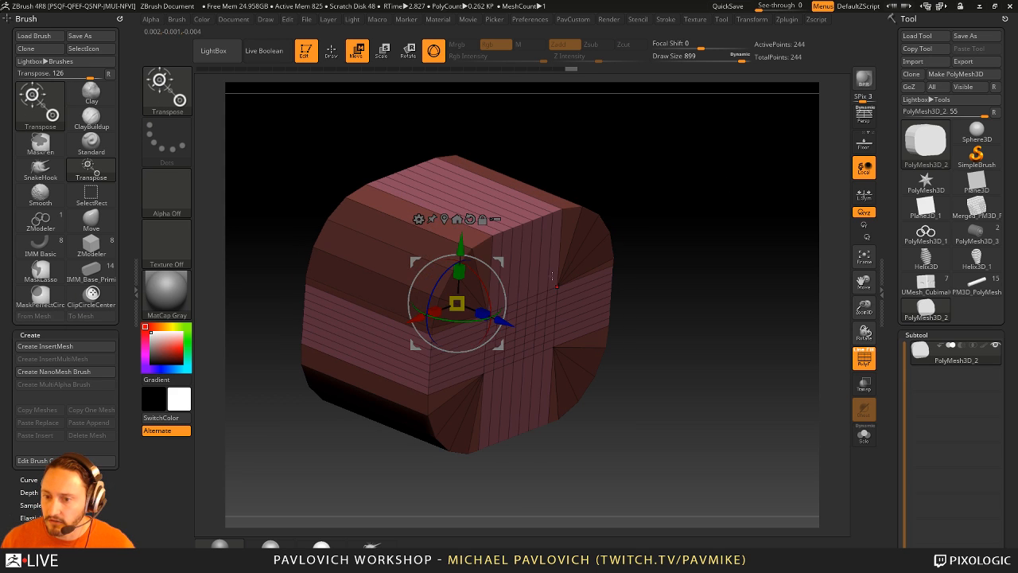
mouse_move(457, 304)
left_mouse_down("ctrl")
mouse_move(459, 389)
mouse_move(314, 296)
left_mouse_up("ctrl")
key("ctrl+z")
right_click_drag(684, 224, 649, 193)
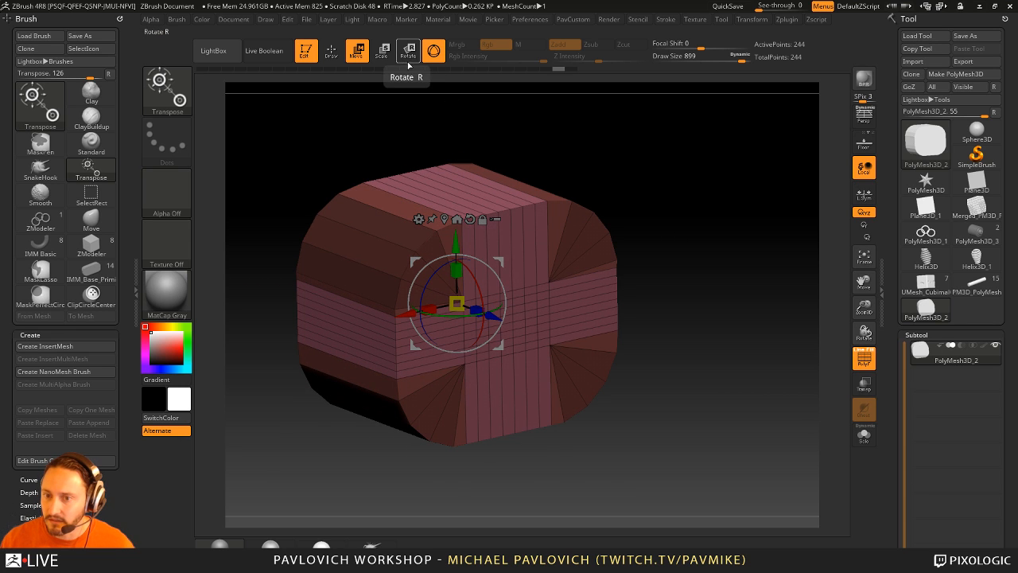
- Switch from the gizmo to the transpose line and place it on the block's front cap
left_click(433, 51)
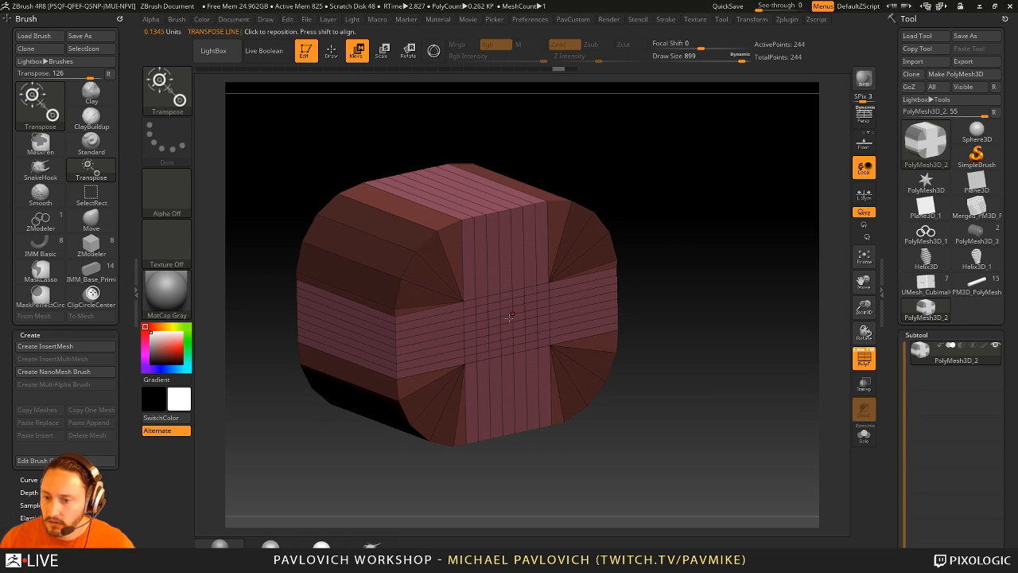
right_click_drag(638, 233, 660, 236)
right_click_drag(660, 235, 641, 204, "ctrl")
left_click(434, 52)
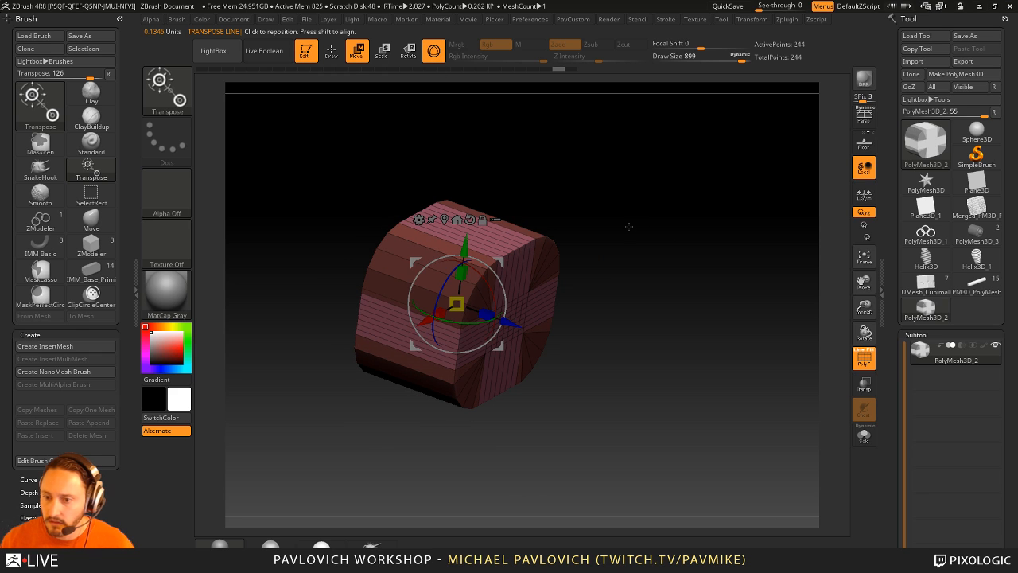
key("q")
right_click_drag(581, 174, 595, 189, "ctrl")
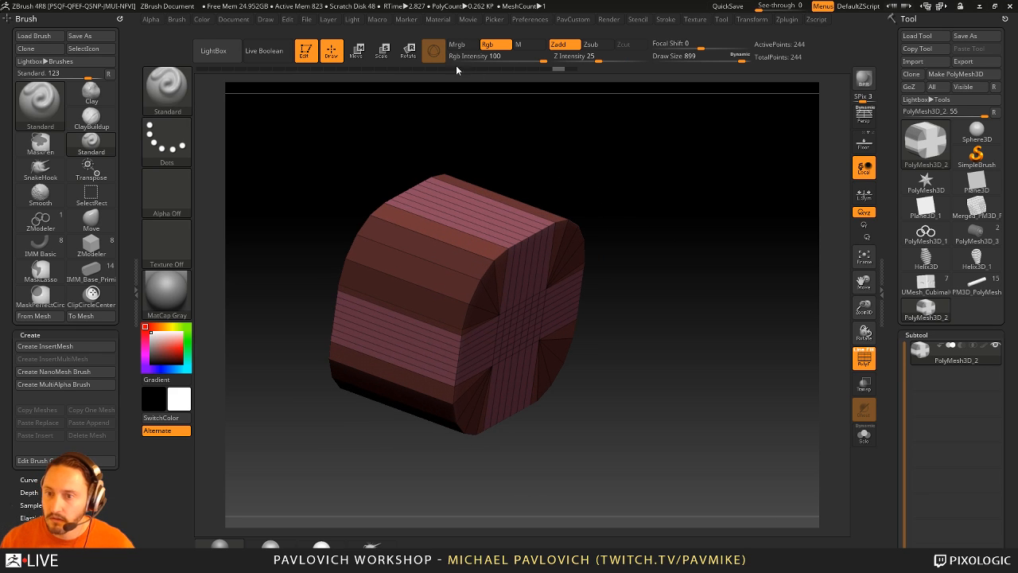
key("w")
key("y")
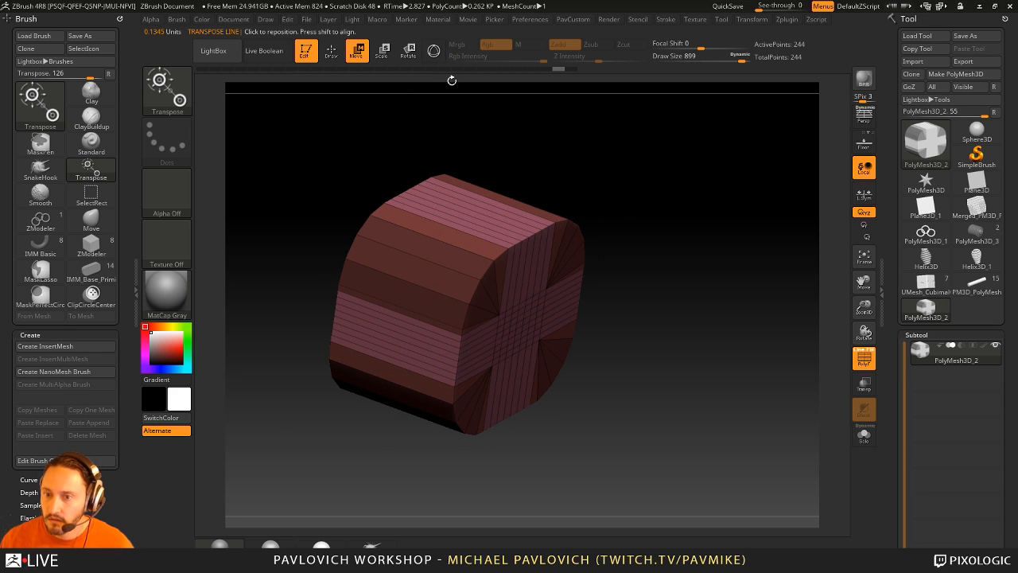
left_click_drag(451, 81, 612, 164)
left_click(498, 294)
left_click_drag(645, 266, 672, 271)
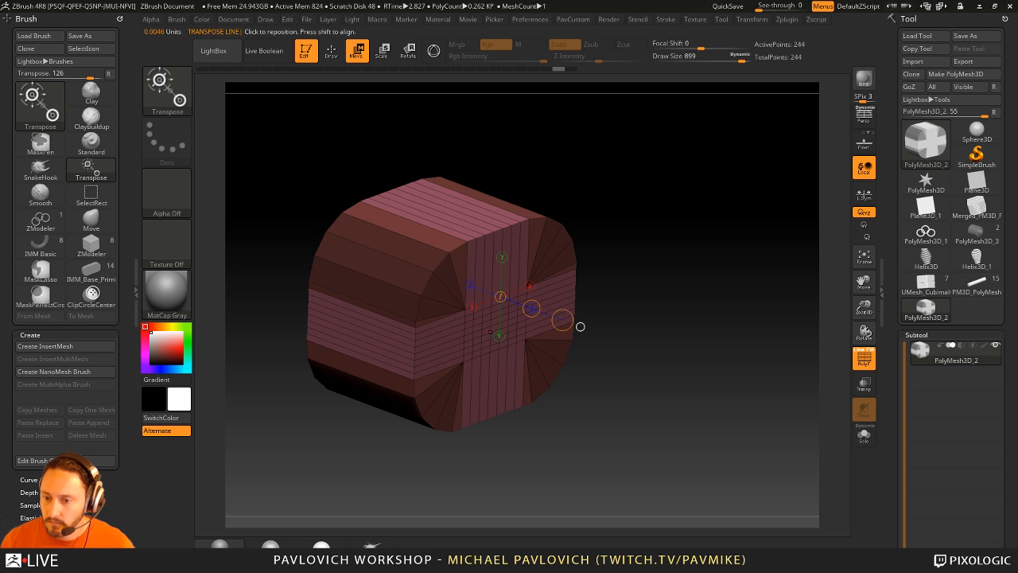
- Redraw the transpose line on the front cap and try a topological mask from the cap's middle
left_click(491, 326)
left_click_drag(570, 356, 499, 325)
right_click_drag(501, 327, 503, 327, "ctrl")
key("ctrl+z")
left_click_drag(504, 327, 494, 322, "ctrl")
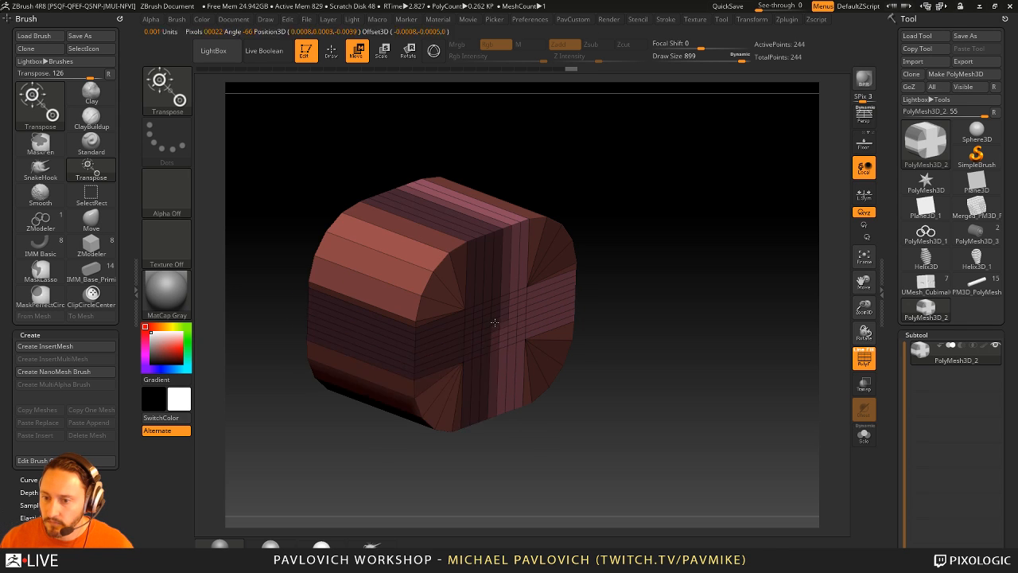
key("ctrl+z")
- Clear the mask from the block and return to Draw mode
left_click(552, 303)
mouse_move(712, 215)
right_mouse_down("alt")
mouse_move(689, 231)
mouse_move(718, 262)
right_mouse_up("alt")
key("q")
right_click_drag(664, 225, 607, 224, "shift")
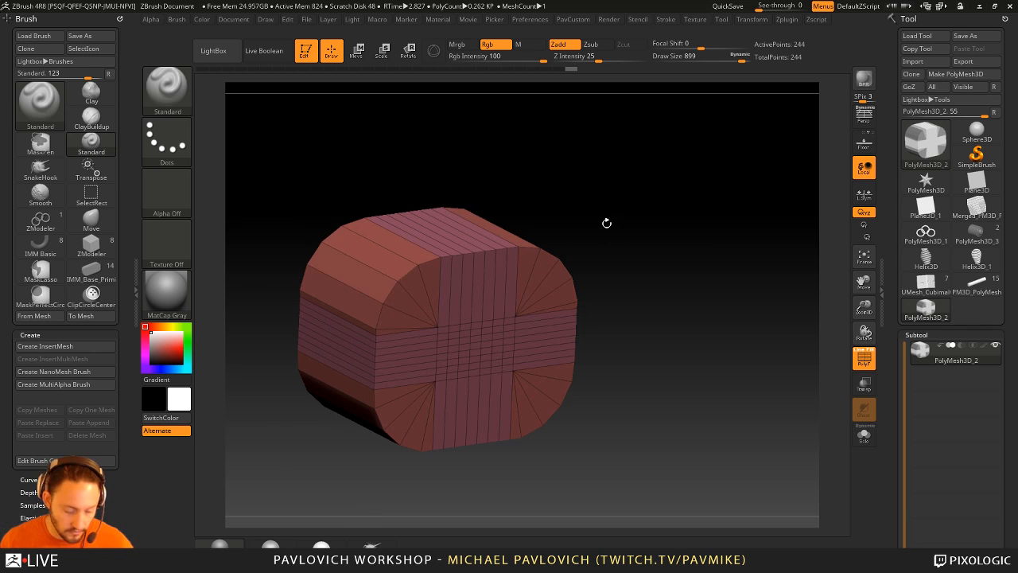
- Bring back the gizmo at the block's center and reset its orientation
left_click(435, 53)
left_click(436, 328)
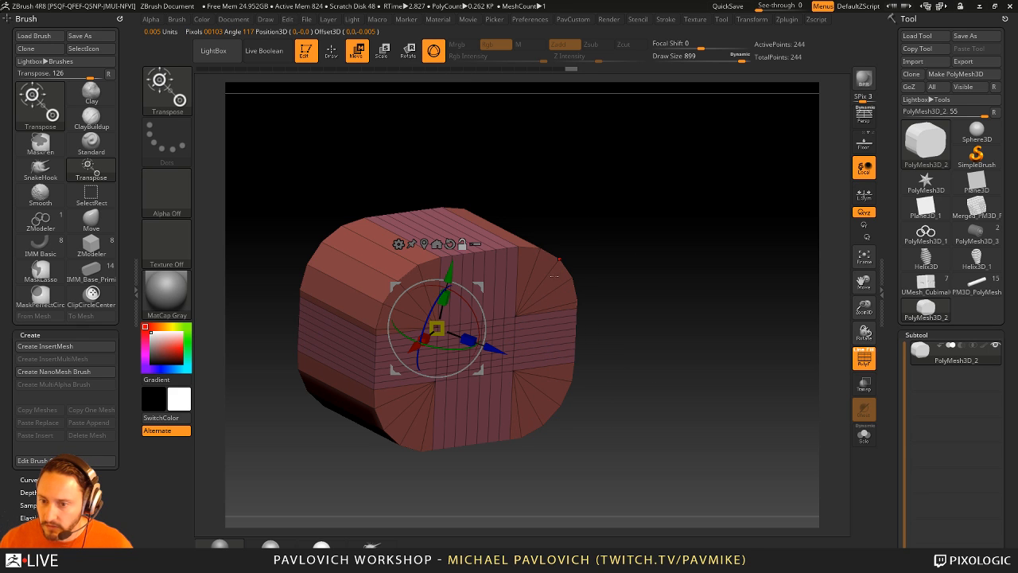
left_click(450, 243)
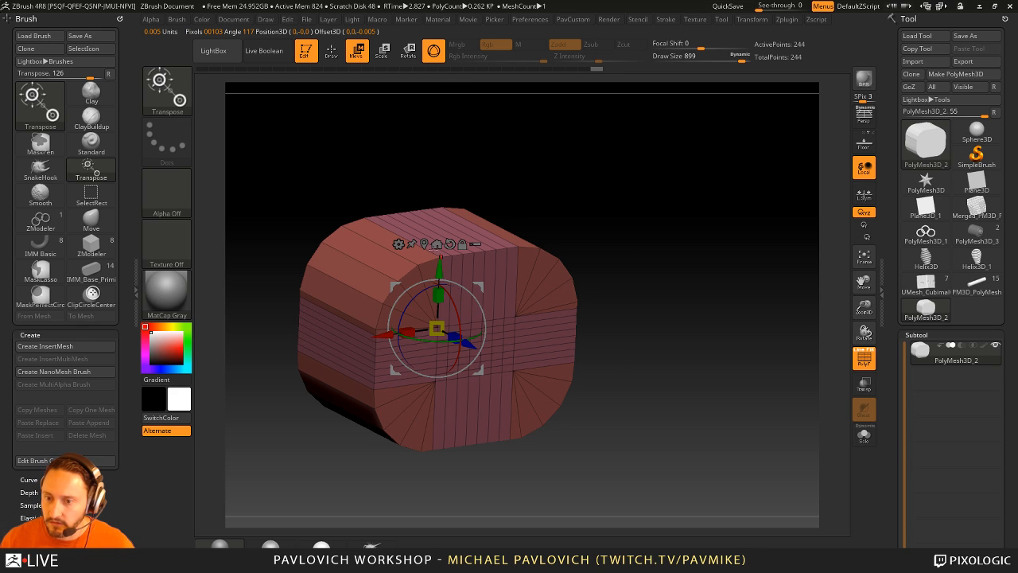
- Replace the rounded block with a PolySphere primitive through the gizmo
left_click_drag(657, 286, 663, 268, "alt")
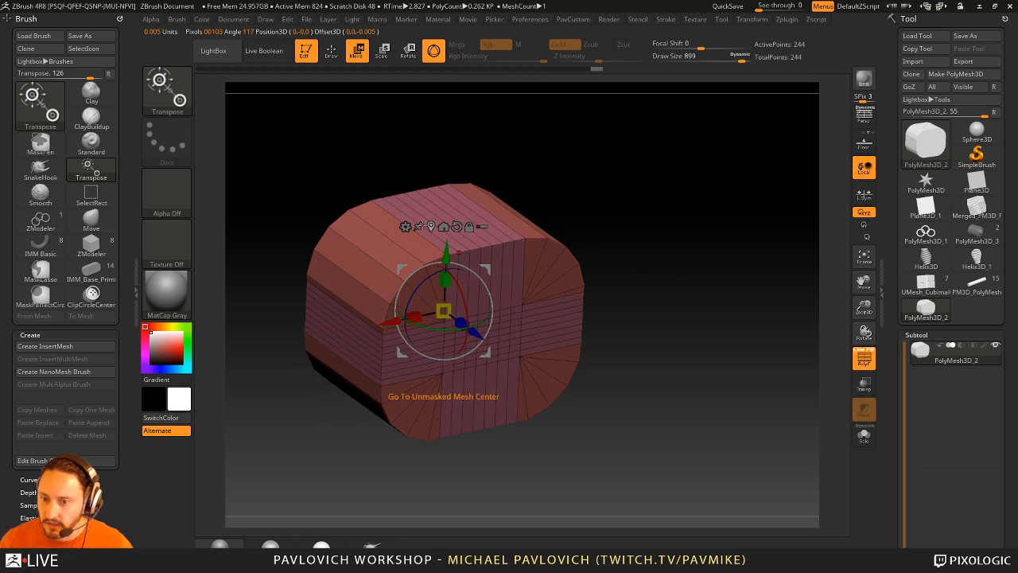
left_click(404, 227)
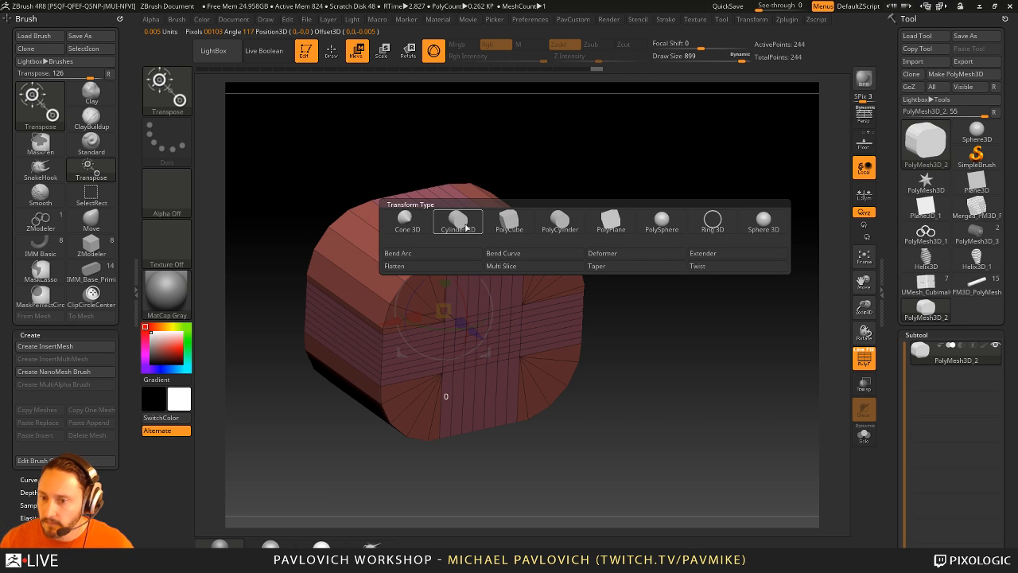
left_click(660, 221)
left_click_drag(637, 221, 625, 219)
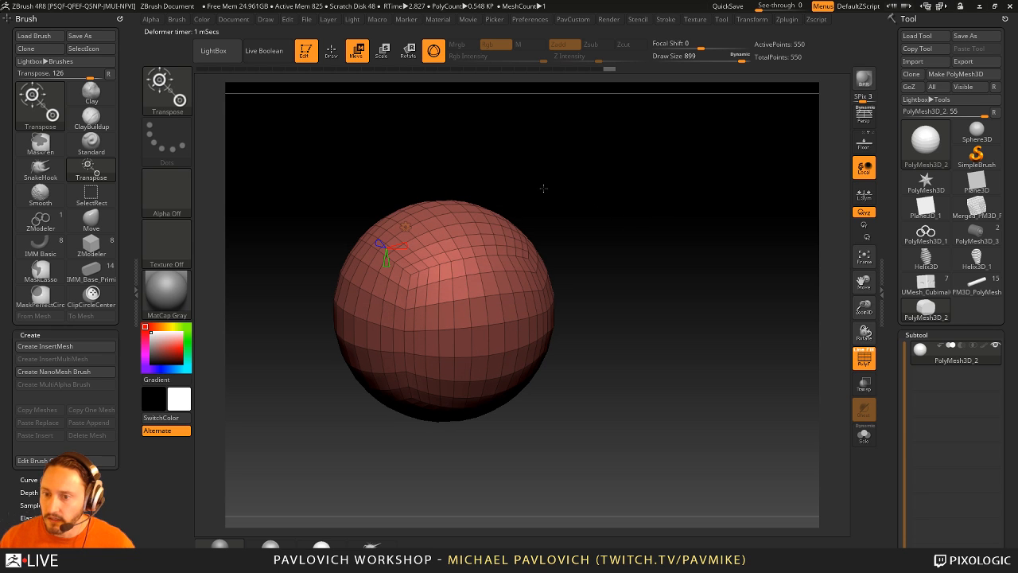
- Apply the Extender deformer to the sphere and stretch its middle sections along all three axes, flaring one end outward
left_click(404, 228)
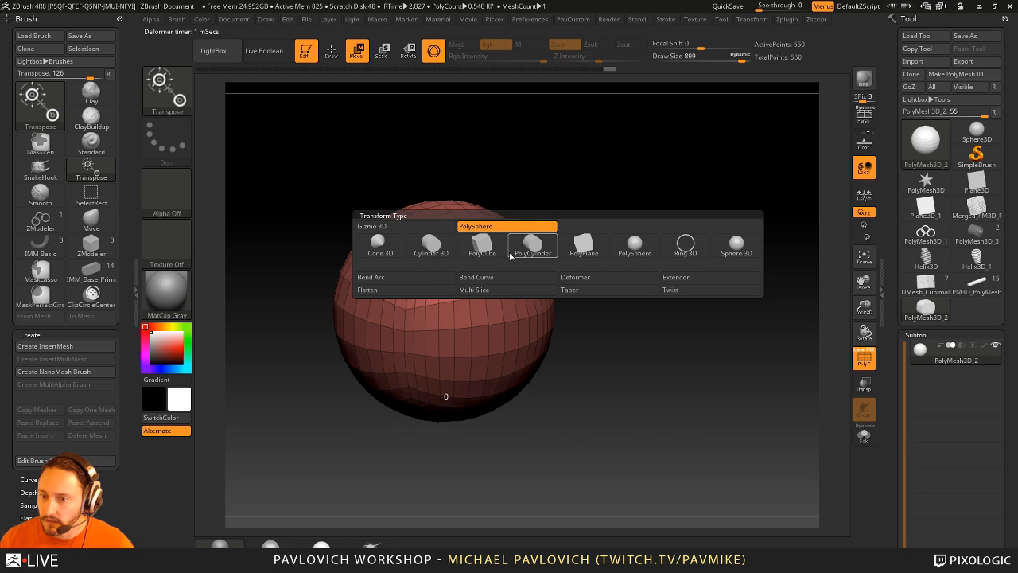
left_click(674, 278)
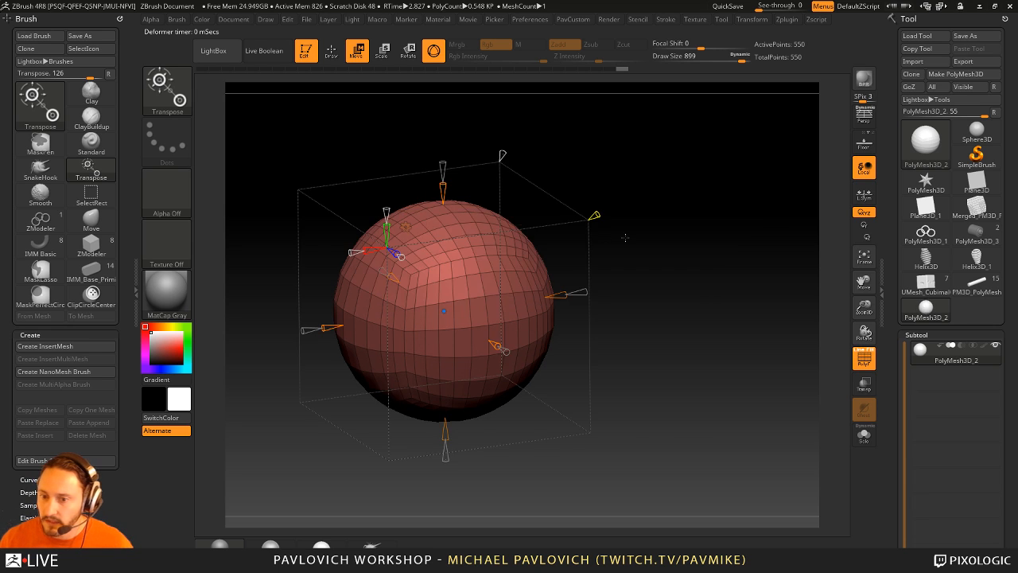
mouse_move(586, 310)
left_mouse_down()
mouse_move(616, 310)
mouse_move(597, 311)
left_mouse_up()
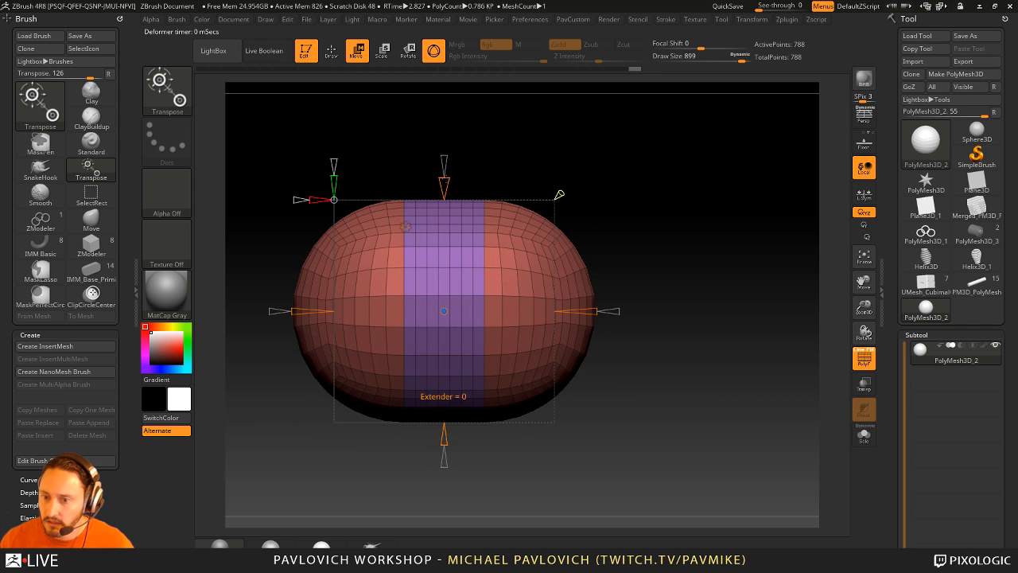
left_click_drag(446, 187, 449, 169)
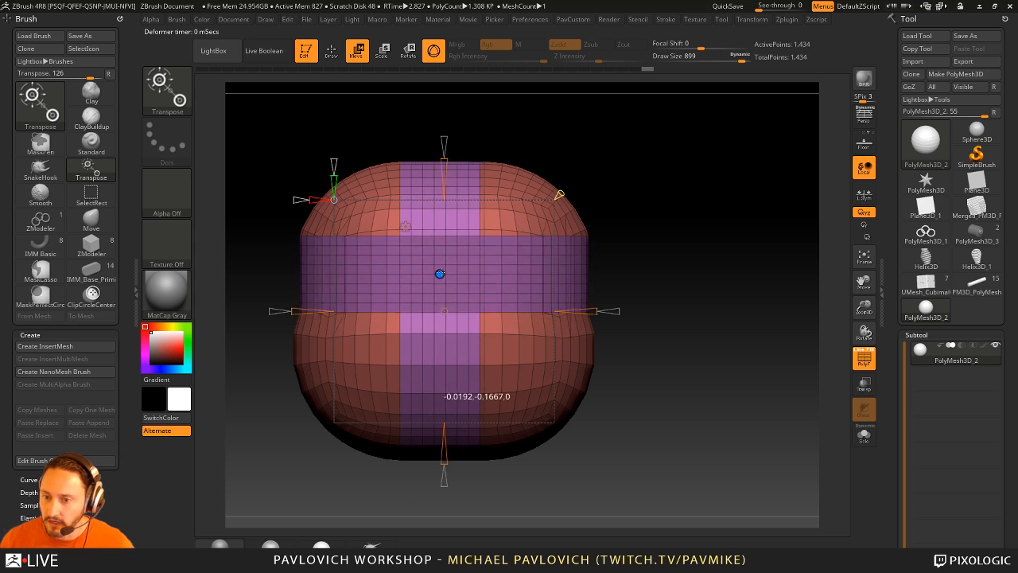
left_click_drag(679, 243, 585, 263)
left_click_drag(535, 299, 570, 294)
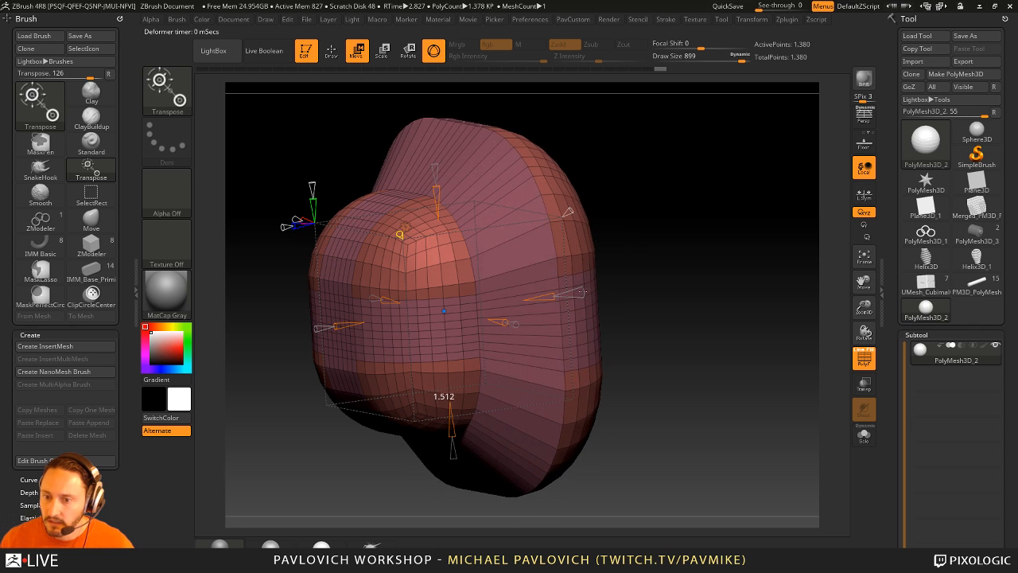
- Lower the Extender's Y and X resolution to reduce the segments in the extended bands
left_click_drag(652, 278, 691, 252)
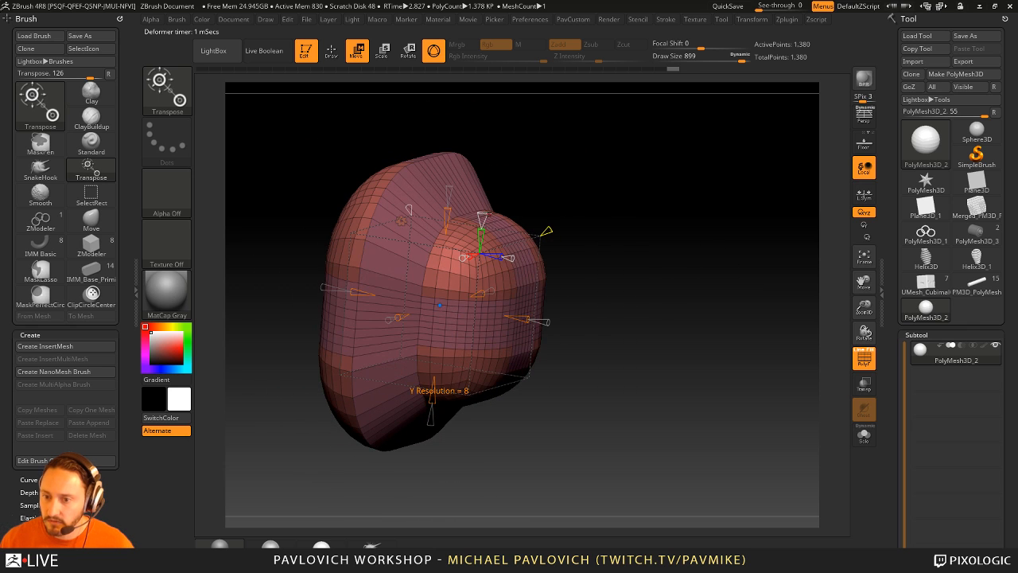
left_click_drag(434, 390, 434, 401)
left_click_drag(660, 263, 568, 258)
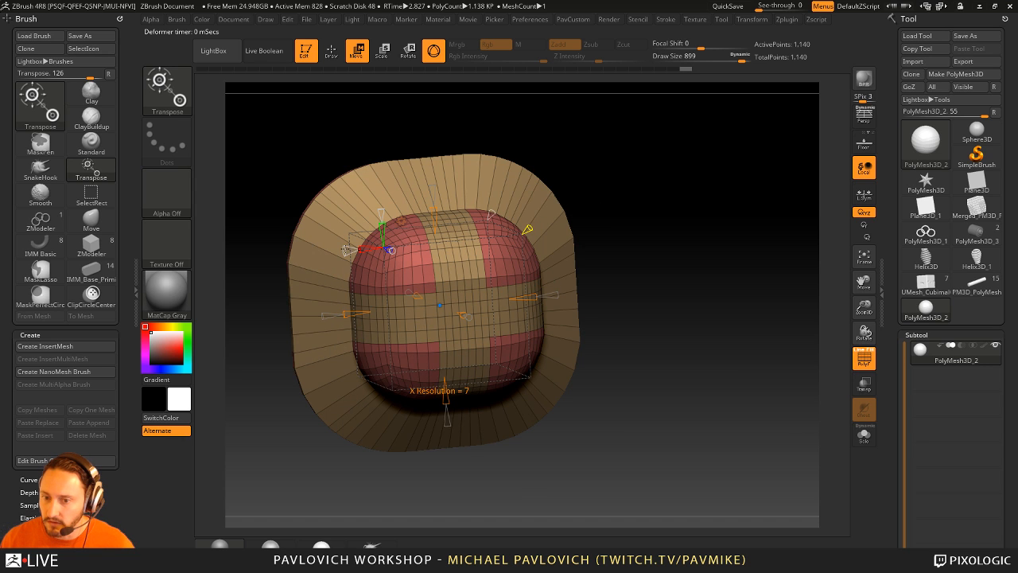
left_click_drag(345, 250, 358, 250)
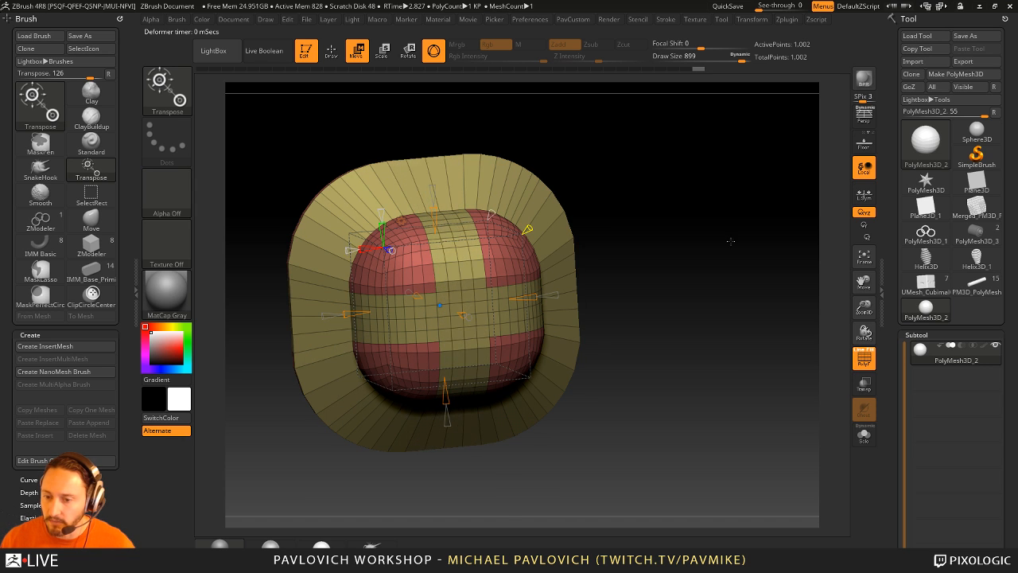
- Accept the Extender deformation and return to Draw mode
mouse_move(730, 241)
left_mouse_down()
mouse_move(708, 235)
mouse_move(749, 240)
mouse_move(715, 251)
mouse_move(668, 248)
left_mouse_up()
left_click(402, 222)
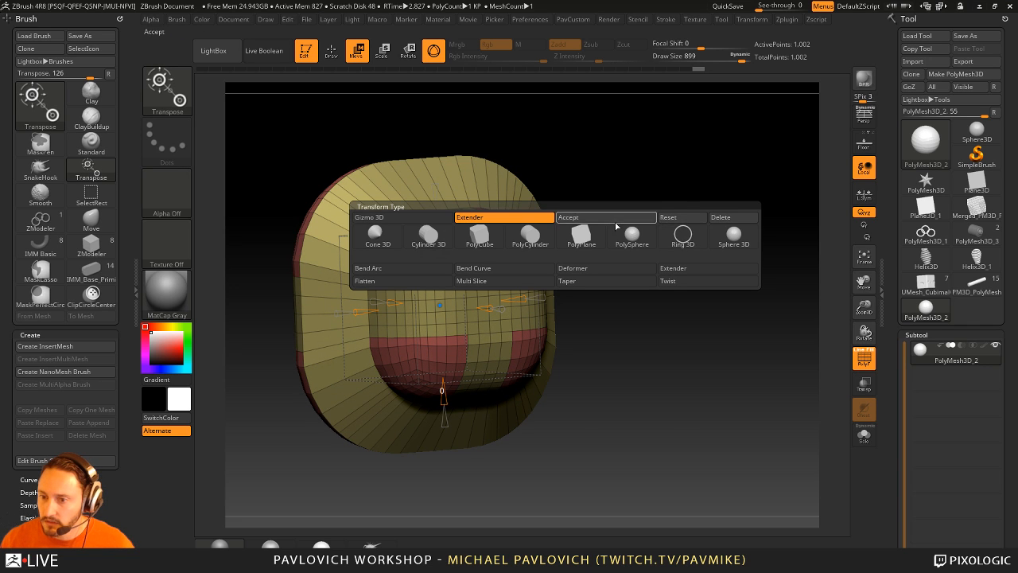
left_click(580, 223)
key("q")
- Raise the brush's draw size to 124 over the extended mesh and reduce it to 1
mouse_move(707, 236)
left_mouse_down()
mouse_move(677, 244)
mouse_move(743, 247)
mouse_move(575, 245)
left_mouse_up()
key("s")
key("s")
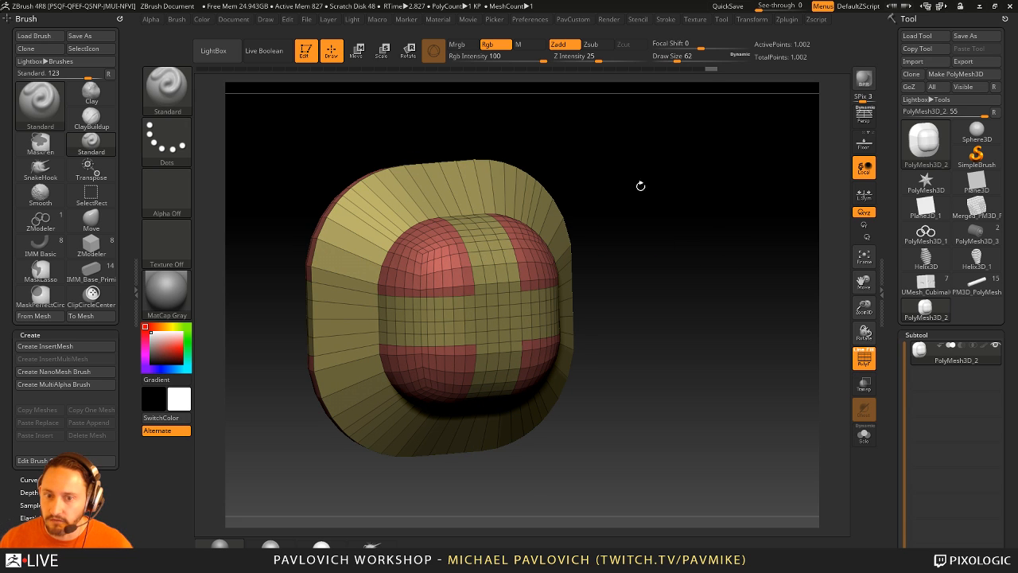
mouse_move(641, 186)
left_mouse_down()
mouse_move(499, 273)
mouse_move(532, 283)
left_mouse_up()
key("s")
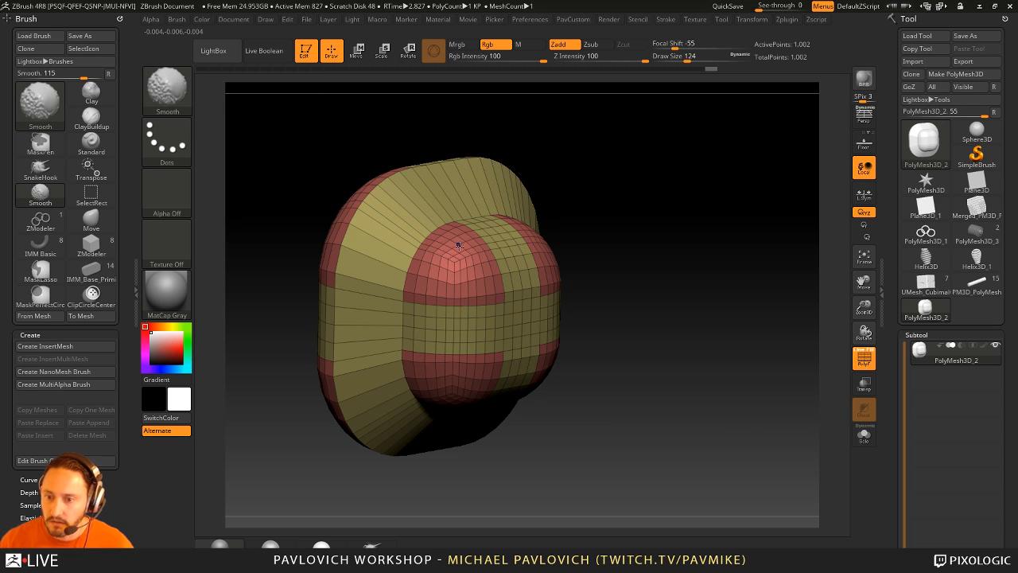
key("s")
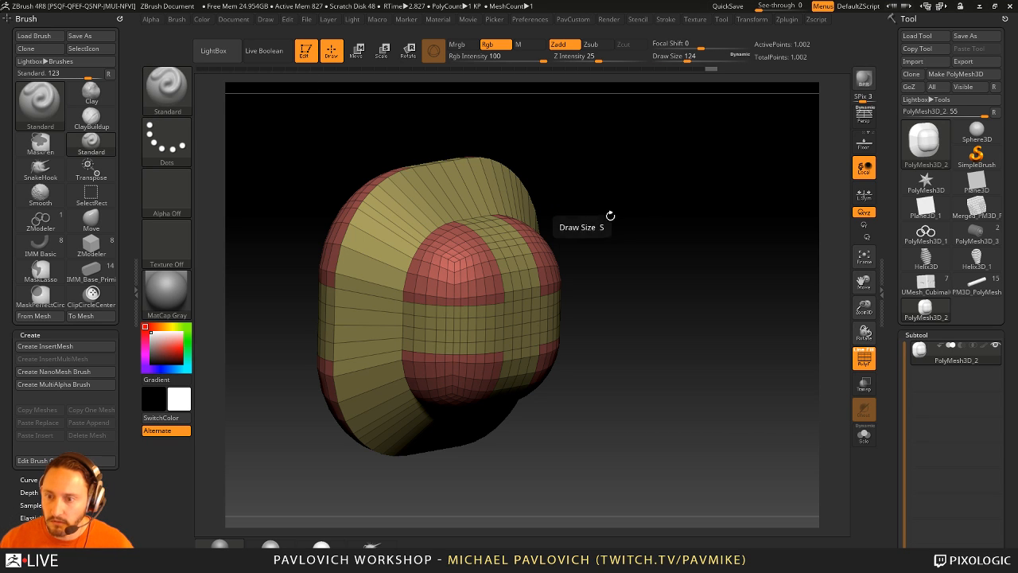
key("s")
mouse_move(599, 215)
left_mouse_down()
mouse_move(623, 213)
mouse_move(562, 211)
mouse_move(618, 219)
left_mouse_up()
key("s")
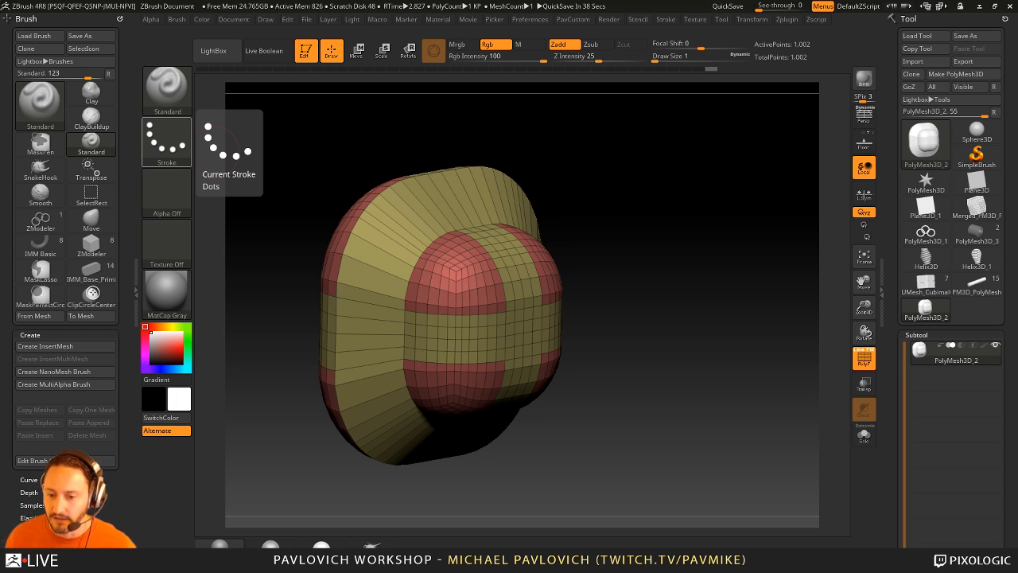
- Switch to KeyShot, resume the paused real-time render and bring the chick's wind-up key into view
key("super")
left_click(414, 556)
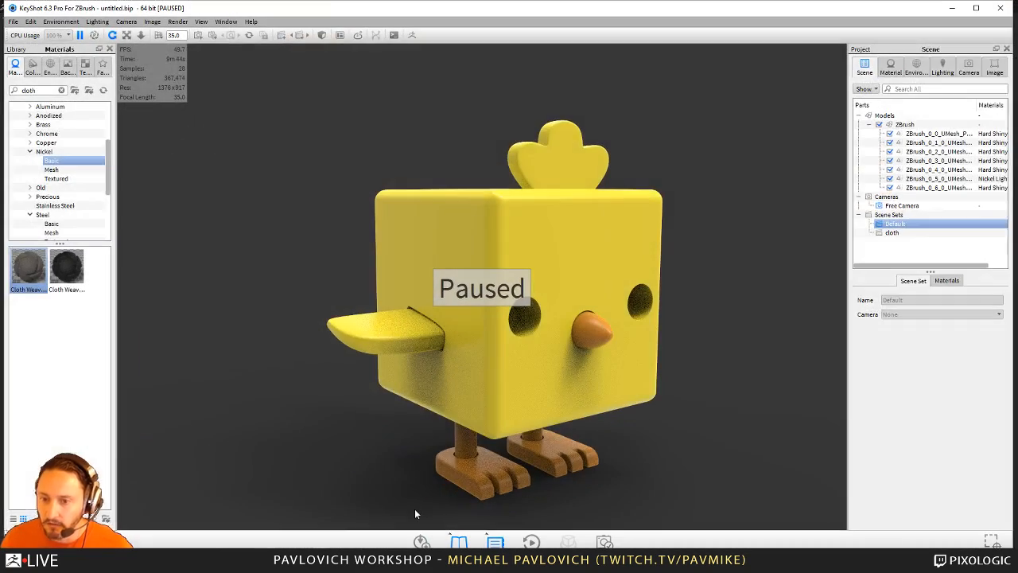
left_click(79, 37)
left_click_drag(566, 200, 540, 191)
right_click_drag(549, 326, 522, 322, "alt")
left_click_drag(522, 321, 677, 292)
left_click_drag(382, 259, 668, 323)
- Darken the wind-up key's Nickel Light Satin color to hue 54°, saturation 5% and value 62%
double_click(668, 323)
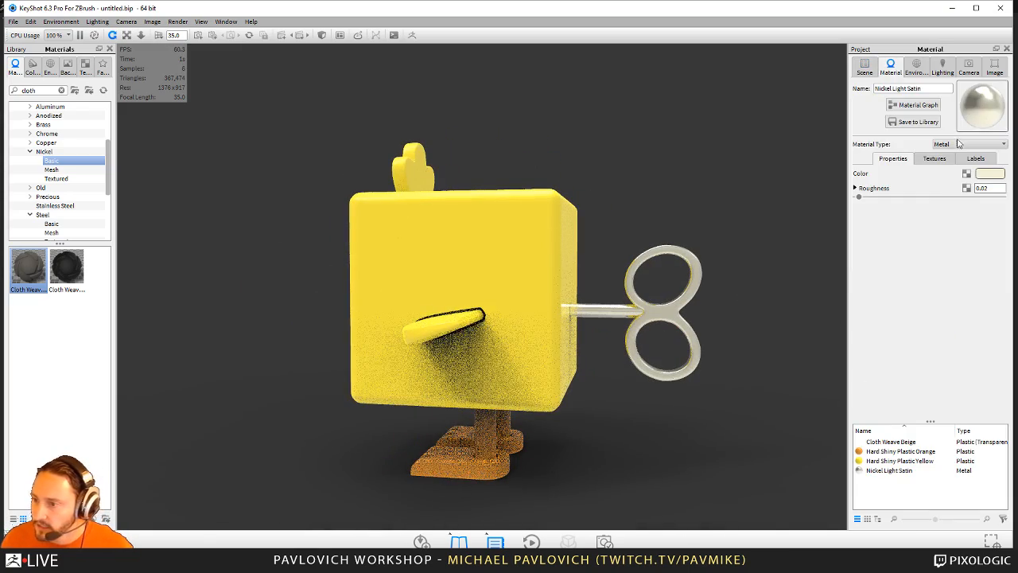
left_click(990, 173)
left_click(875, 95)
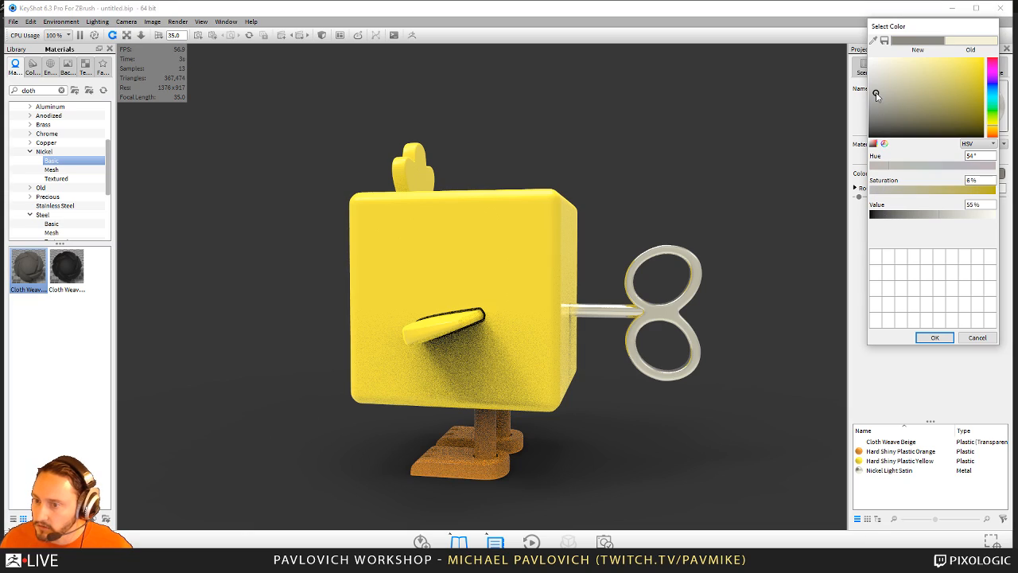
left_click(874, 87)
mouse_move(755, 121)
left_mouse_down()
mouse_move(697, 132)
mouse_move(243, 143)
left_mouse_up()
left_click_drag(700, 187, 373, 209)
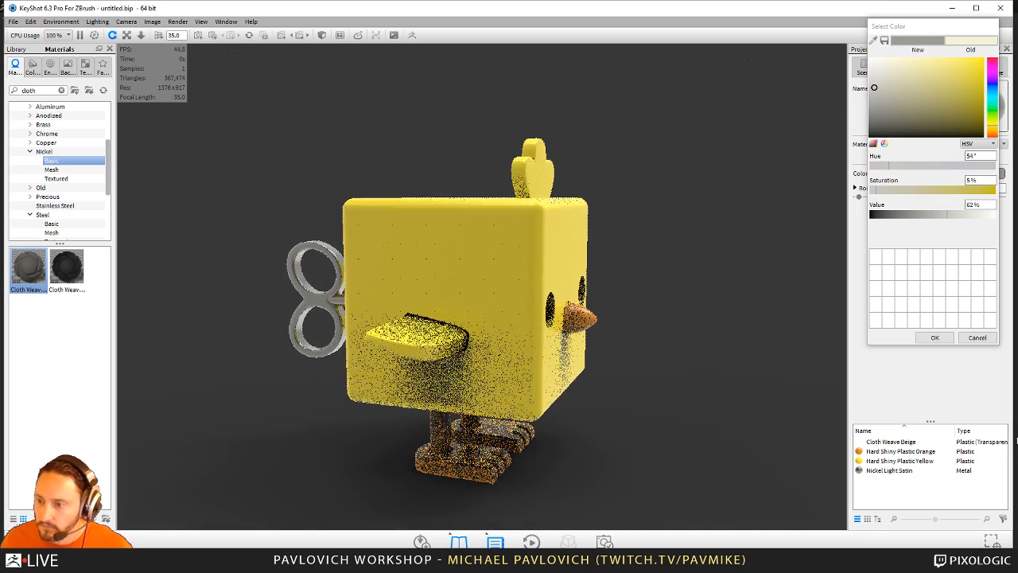
left_click(935, 339)
left_click_drag(605, 278, 745, 381)
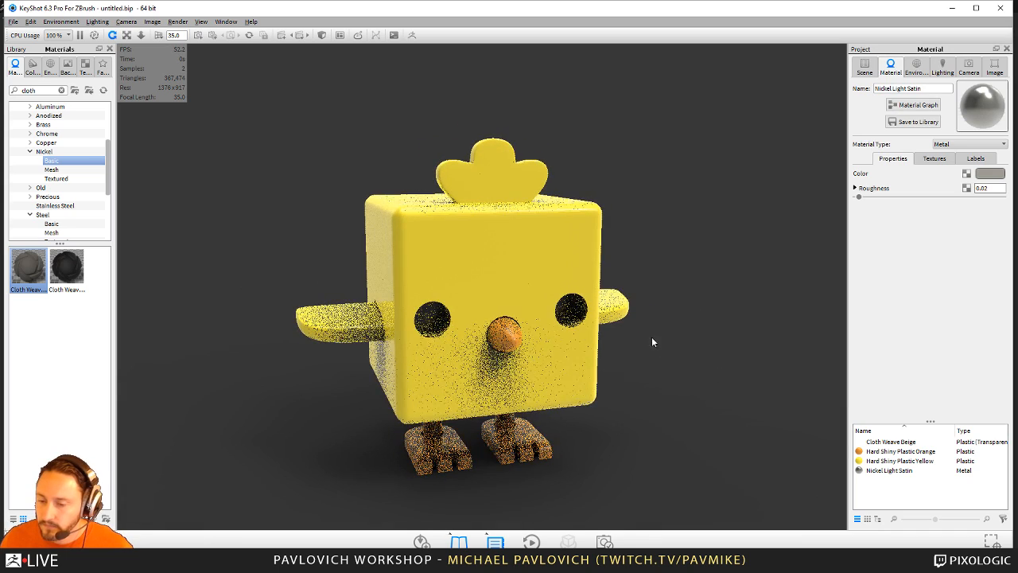
left_click_drag(652, 341, 681, 320)
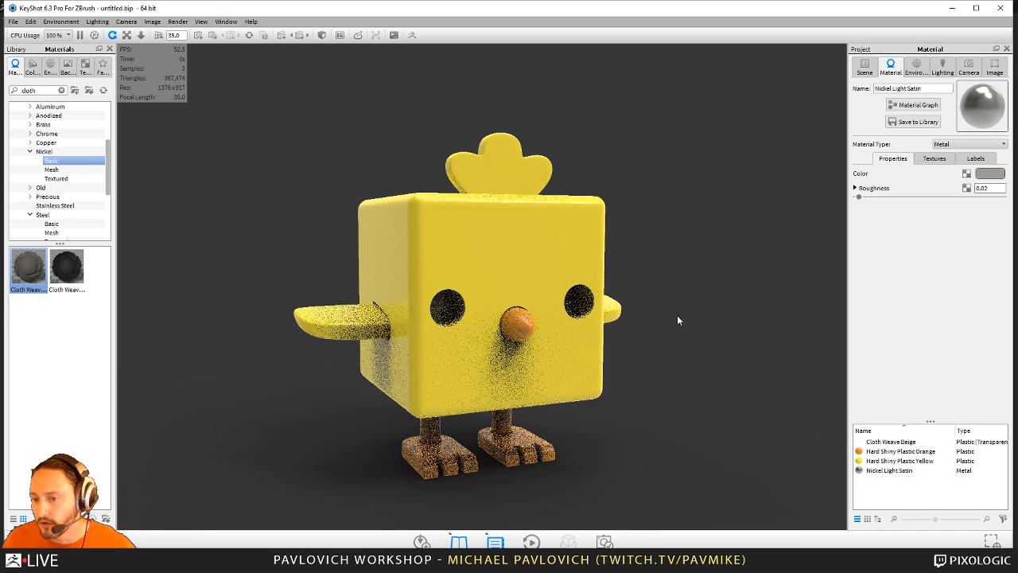
- Add a plane to the chick scene as new geometry
left_click(30, 21)
mouse_move(49, 63)
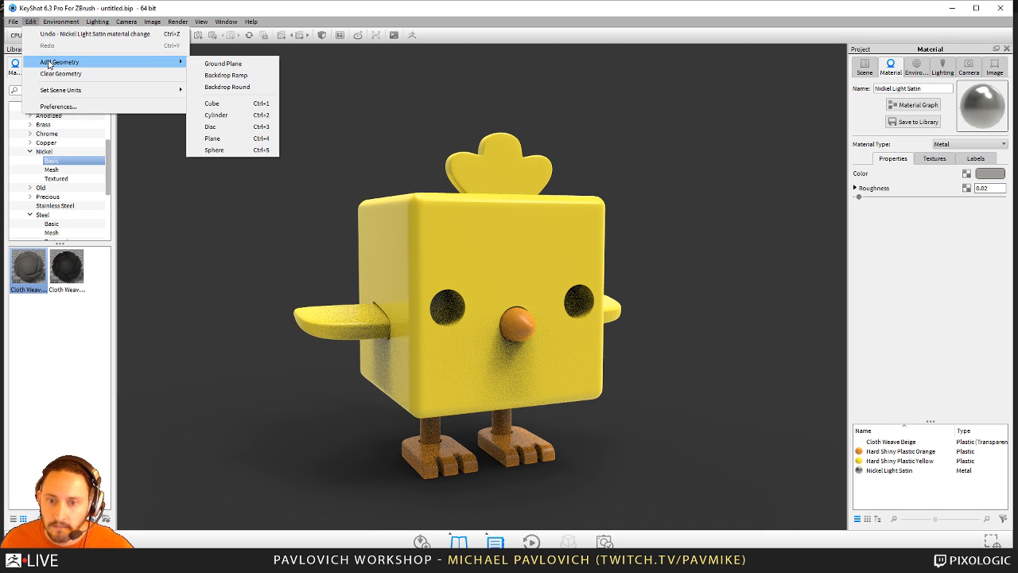
left_click(213, 138)
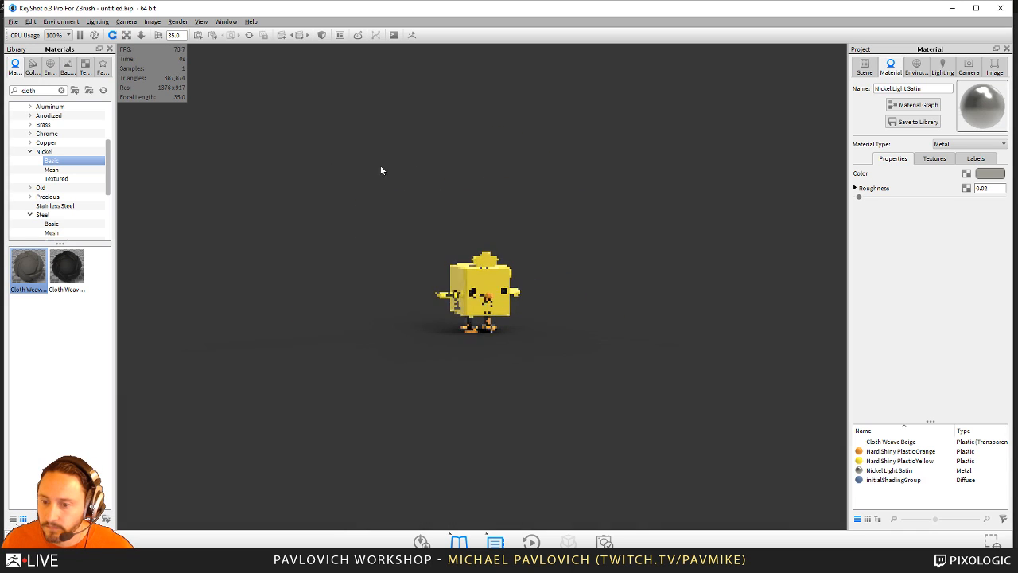
scroll(602, 334, "up", 5)
- Move the plane up beside the chick, scale it to about 4.79 and rotate it about 122° around Z
left_click(868, 65)
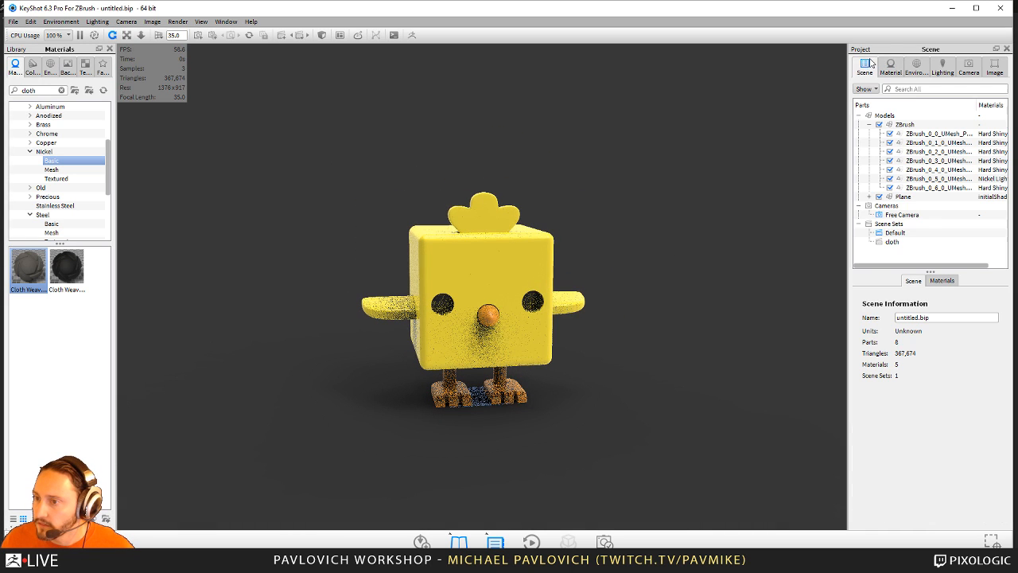
left_click(906, 197)
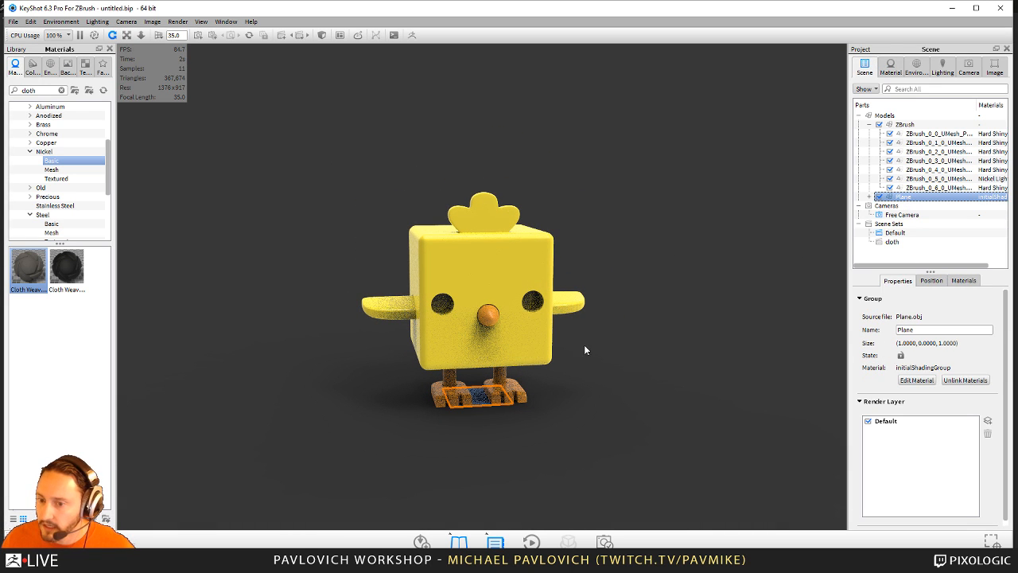
right_click(902, 191)
left_click(901, 196)
right_click(901, 196)
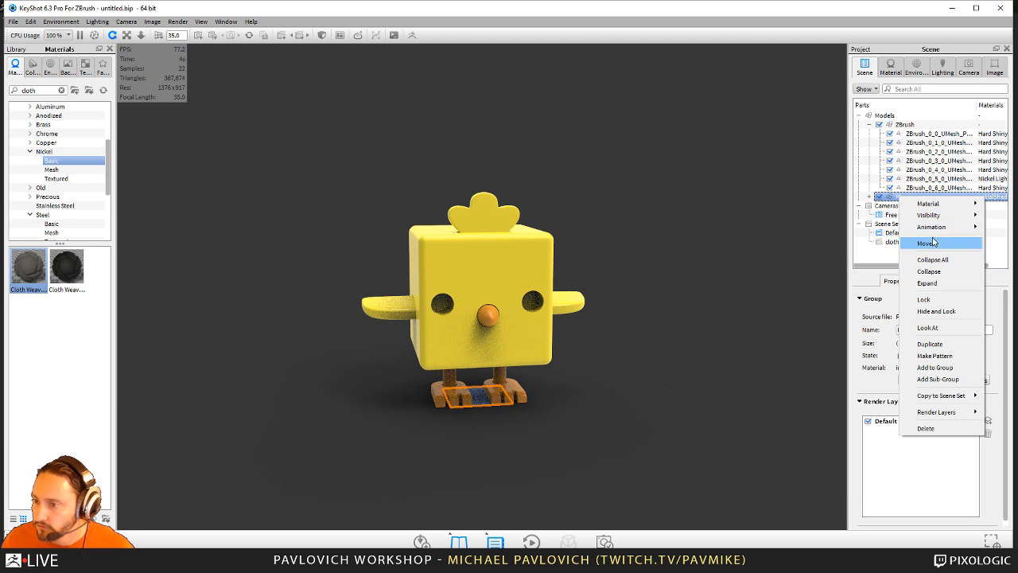
left_click(928, 244)
left_click_drag(394, 396, 263, 374)
left_click_drag(339, 331, 284, 348)
left_click_drag(350, 226, 450, 216)
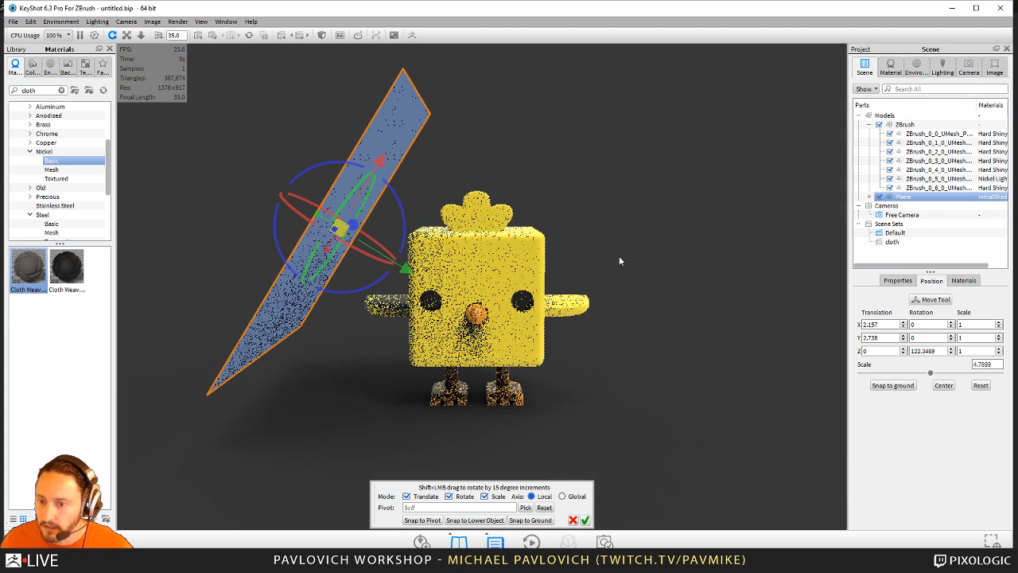
- Reduce the environment's brightness to 0.165
left_click(917, 68)
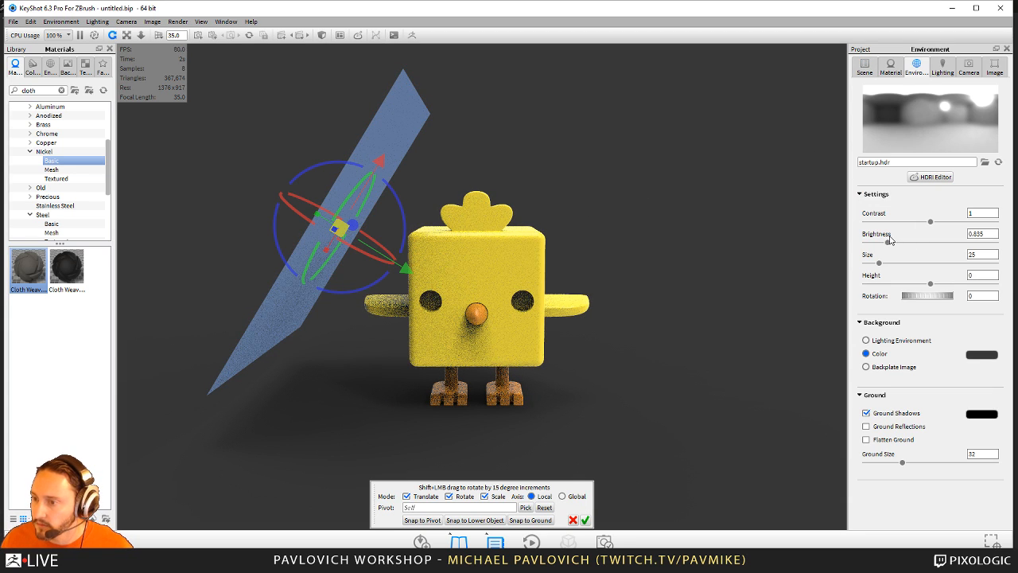
left_click_drag(887, 242, 871, 245)
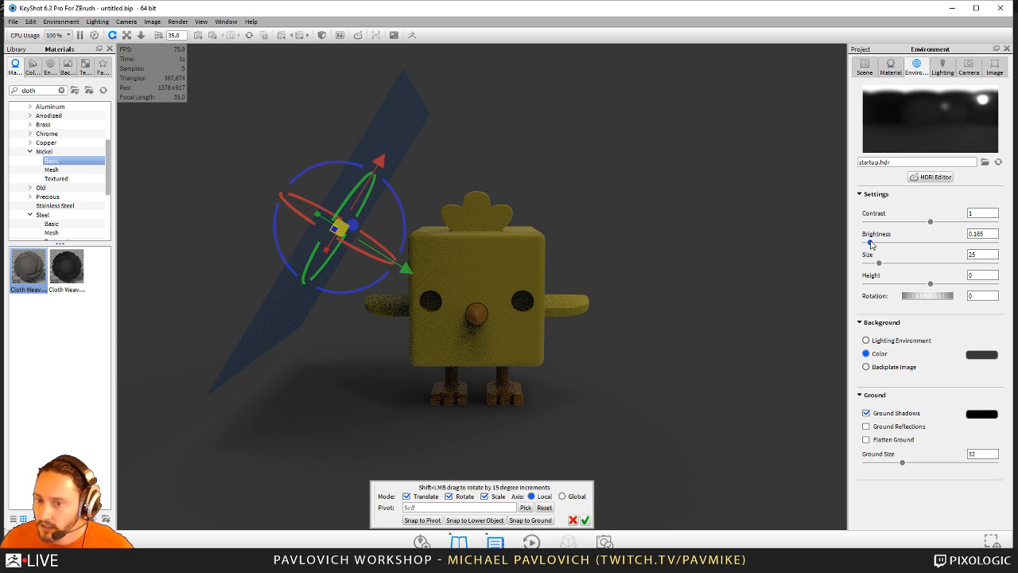
- Search the material library for "area" and apply Area Light 6000 Lumen Cool to the tilted plane
double_click(396, 132)
left_click(51, 75)
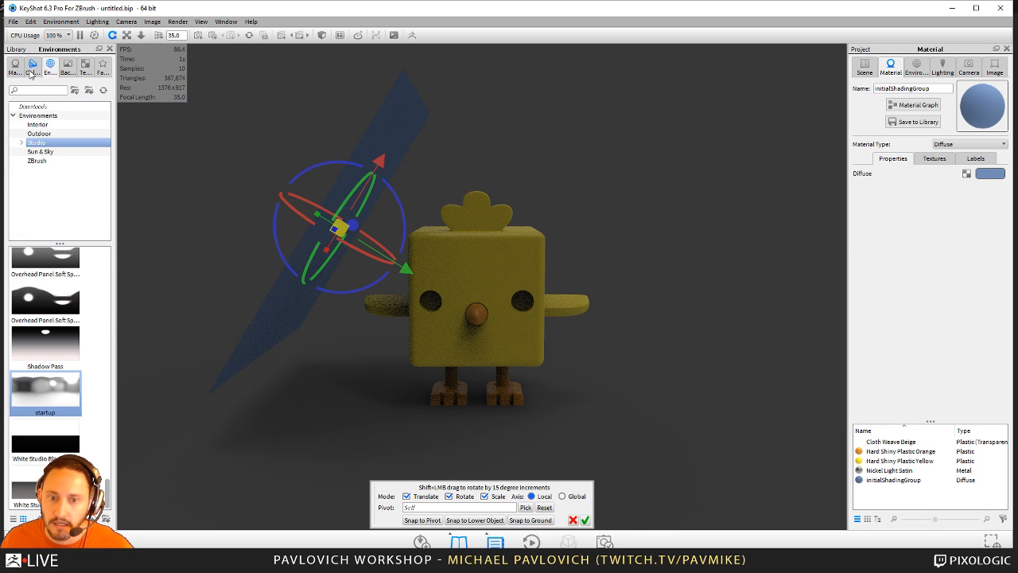
left_click(32, 74)
left_click(21, 74)
type("area")
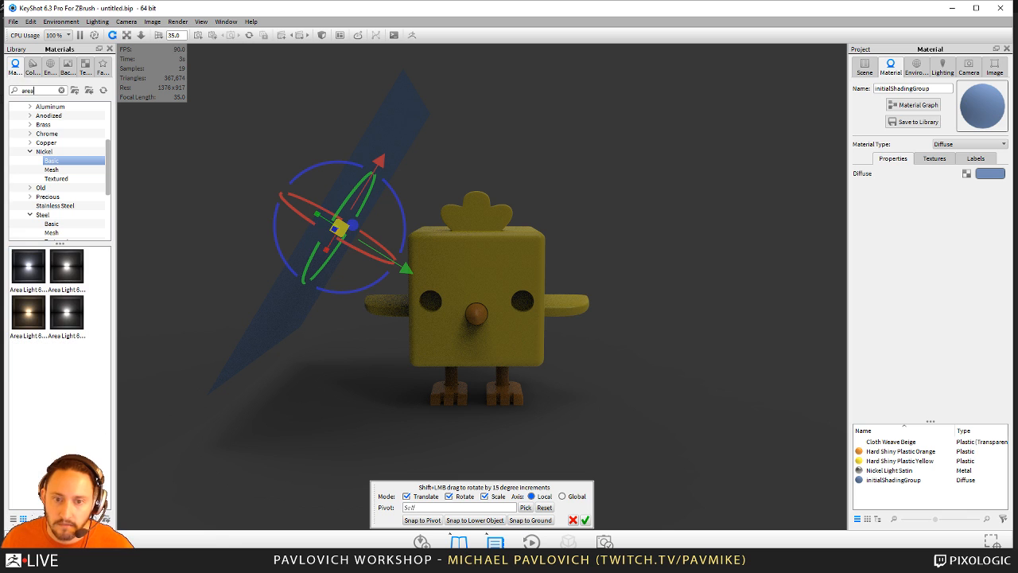
left_click_drag(275, 322, 276, 322)
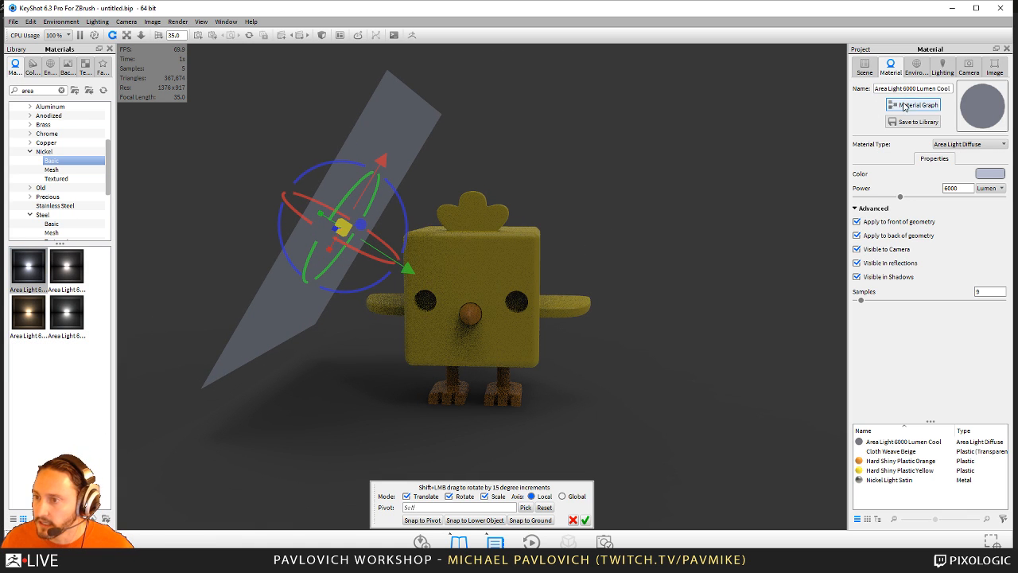
- Hide the tilted area light plane from the camera while keeping it in reflections and shadows
left_click(914, 70)
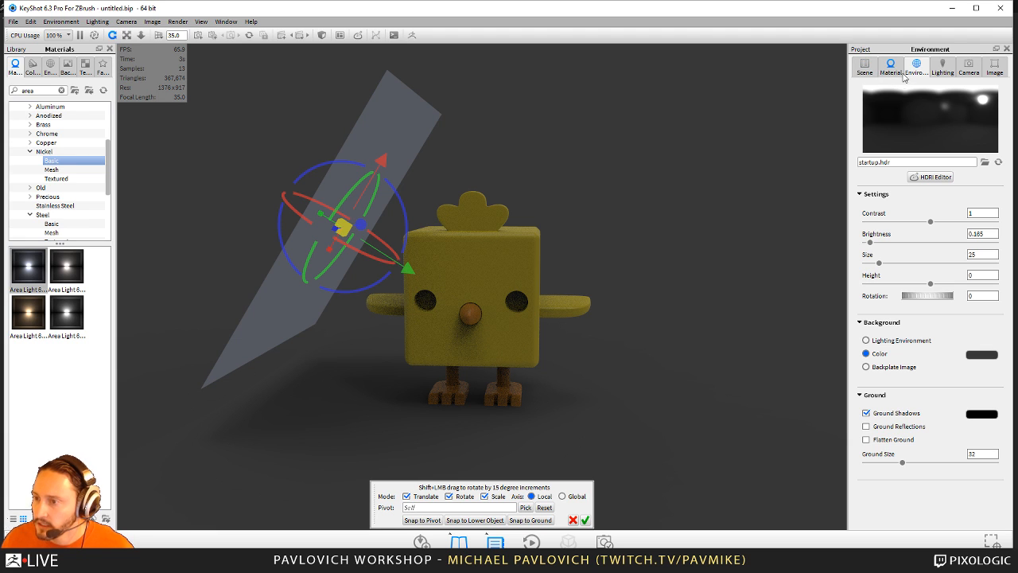
left_click(969, 67)
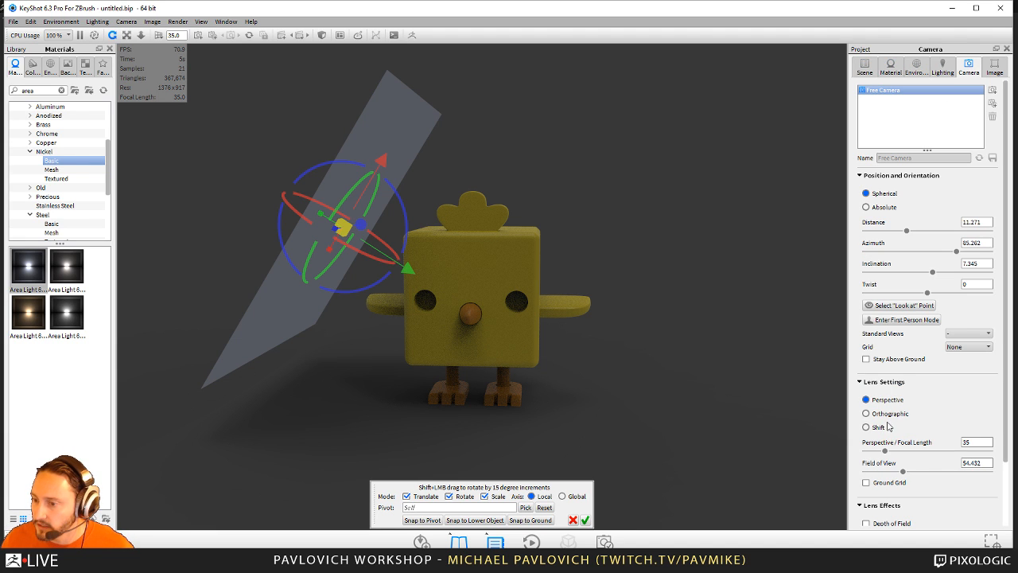
double_click(382, 116)
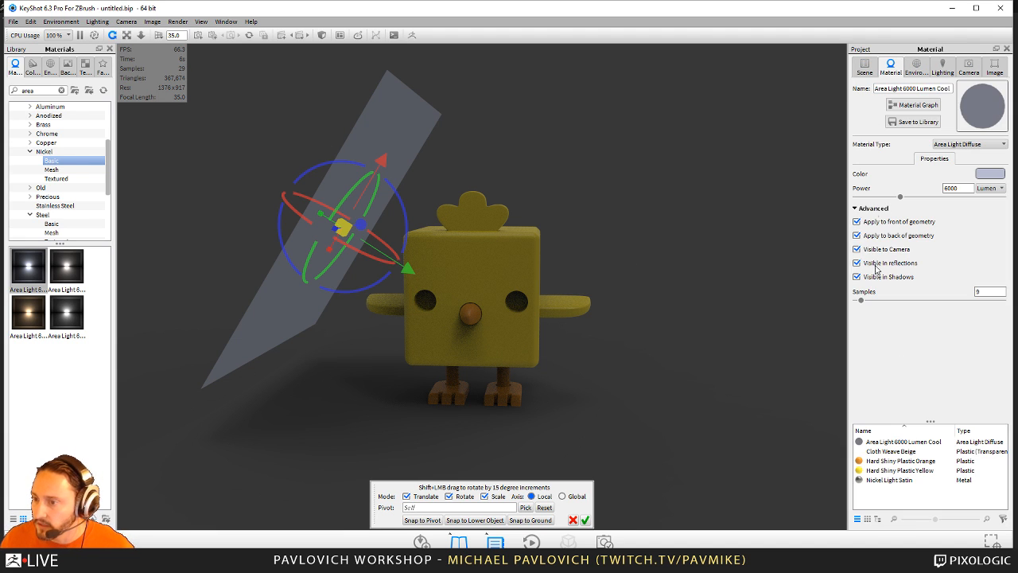
left_click(859, 249)
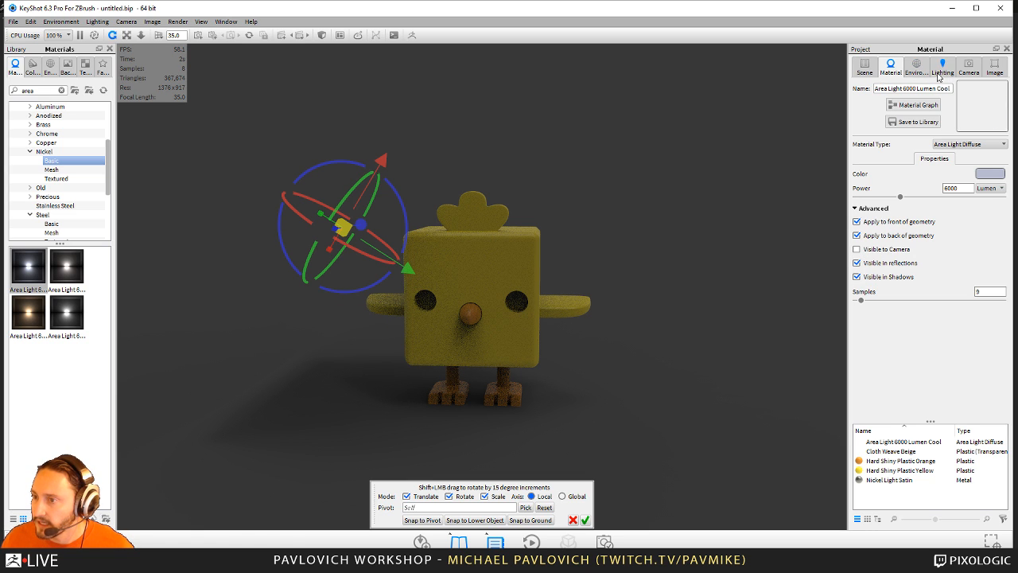
- Switch the area light's power unit to Watt and set its power to 440
left_click(905, 442)
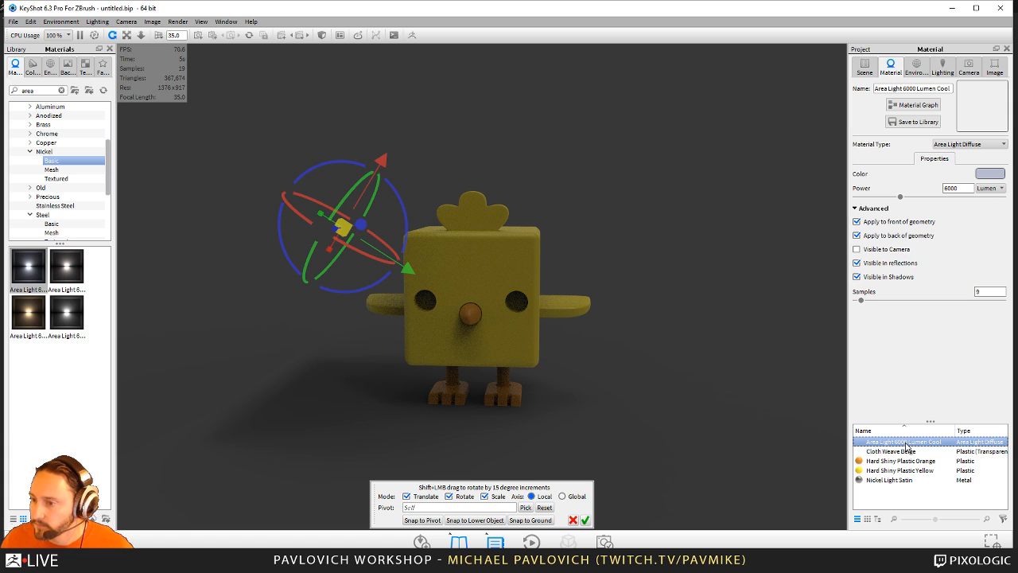
left_click(951, 198)
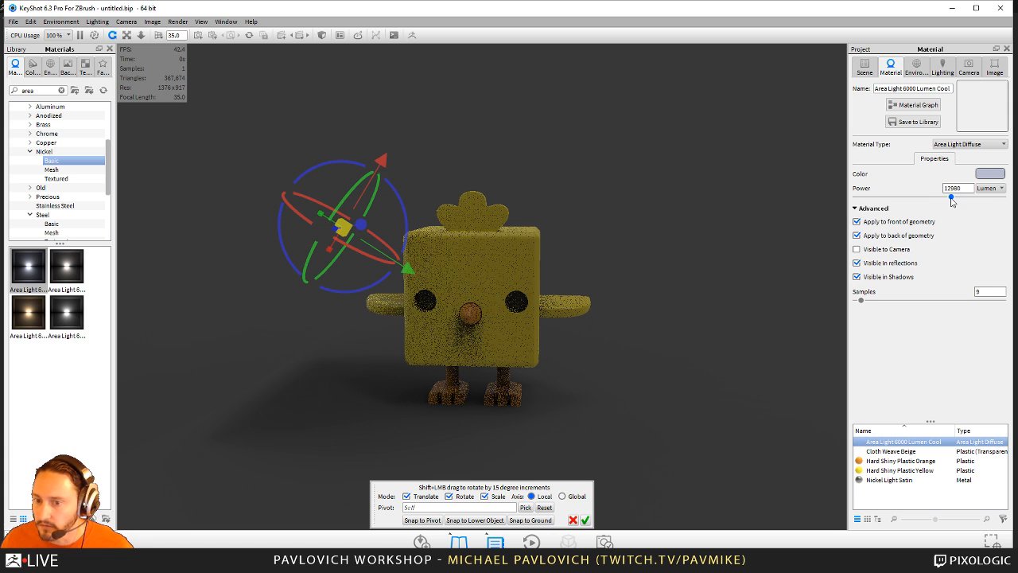
left_click_drag(974, 199, 927, 202)
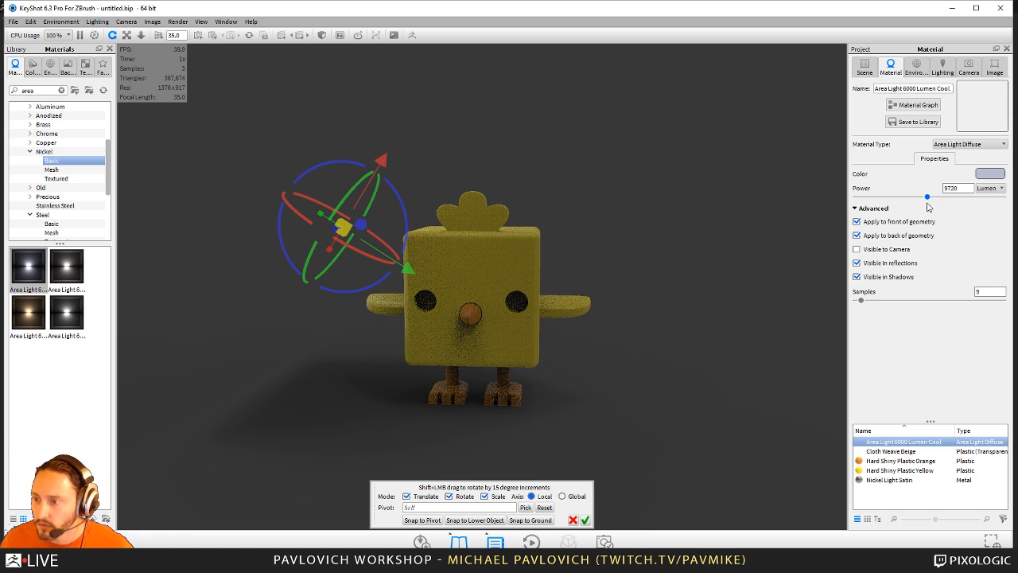
left_click(997, 189)
left_click(987, 199)
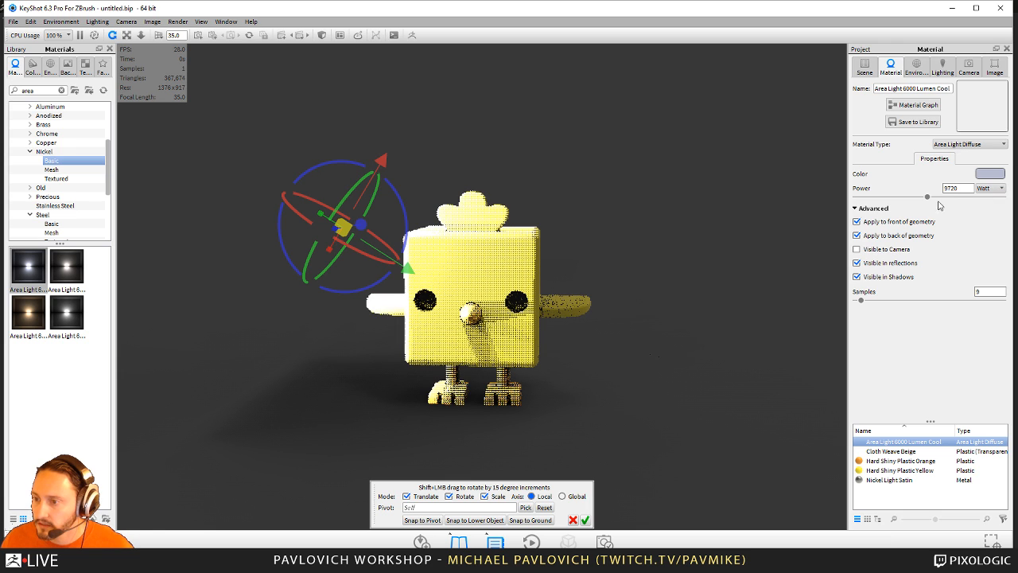
left_click_drag(854, 199, 859, 198)
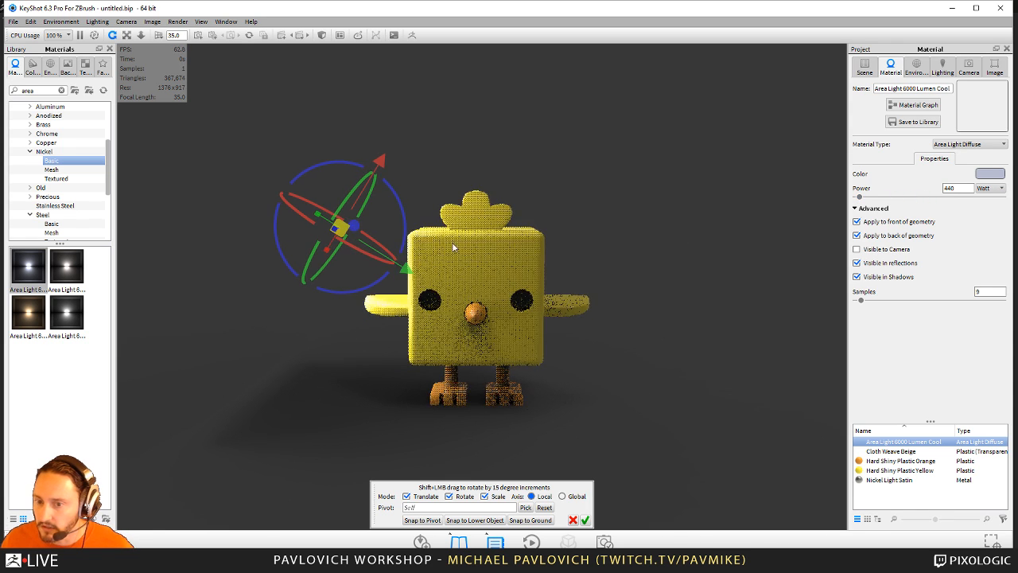
- Move the area light up and away from the chick and rotate it to face the chick's front
left_click_drag(407, 269, 338, 210)
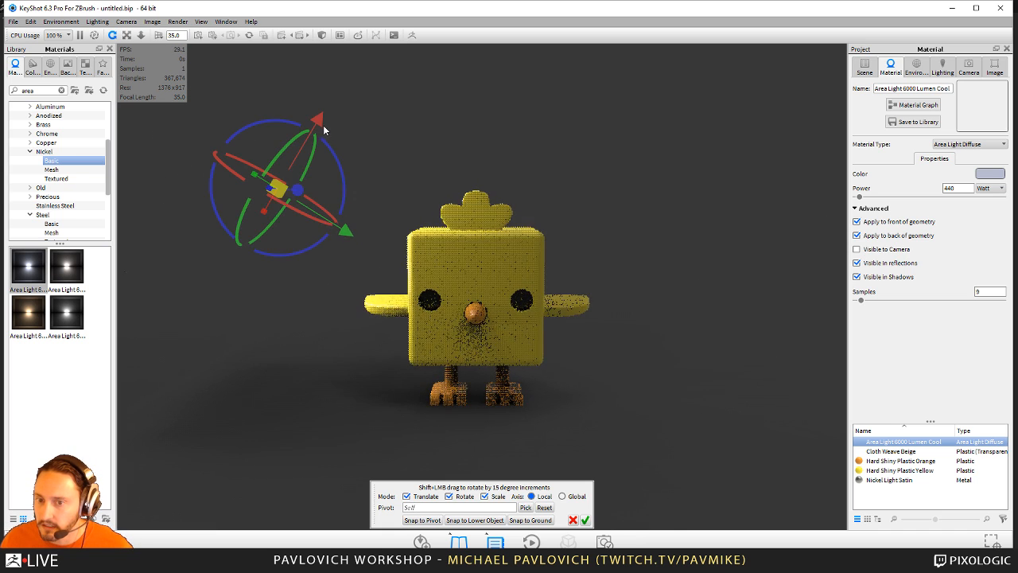
left_click_drag(323, 124, 350, 89)
left_click_drag(610, 210, 858, 262)
left_click_drag(392, 234, 477, 256)
left_click_drag(648, 256, 636, 342)
left_click_drag(385, 362, 445, 353)
left_click_drag(313, 302, 362, 409)
left_click_drag(276, 398, 305, 397)
left_click_drag(612, 294, 470, 157)
mouse_move(670, 210)
left_mouse_down()
mouse_move(618, 172)
mouse_move(588, 175)
mouse_move(669, 204)
left_mouse_up()
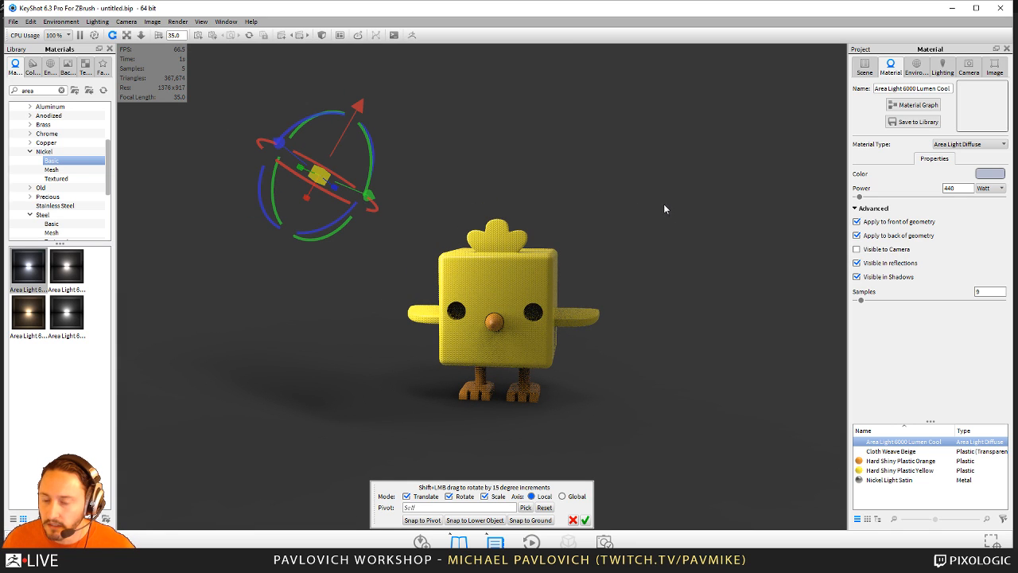
- Add a ground plane to the scene as new geometry
left_click(14, 22)
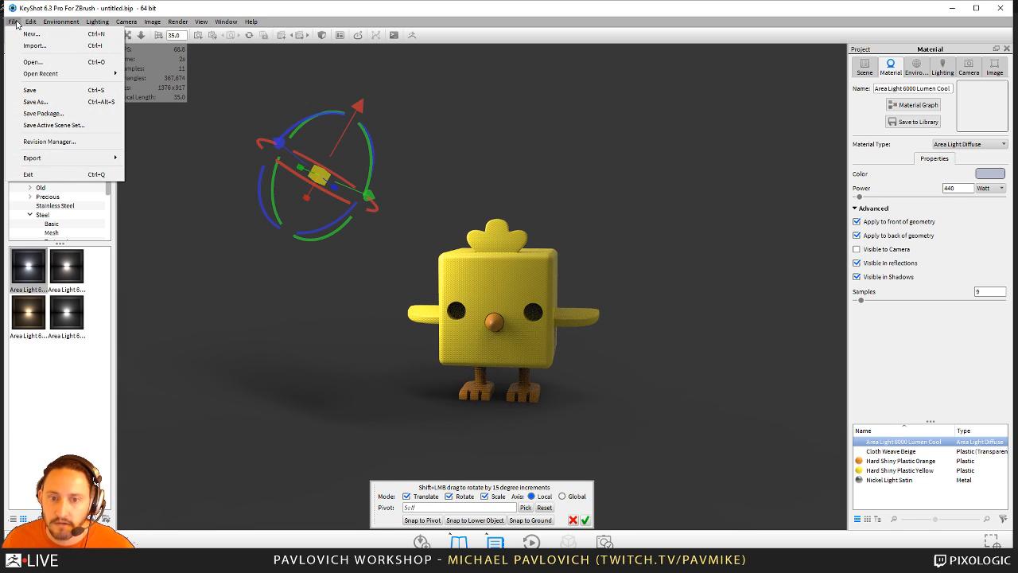
mouse_move(30, 21)
mouse_move(77, 67)
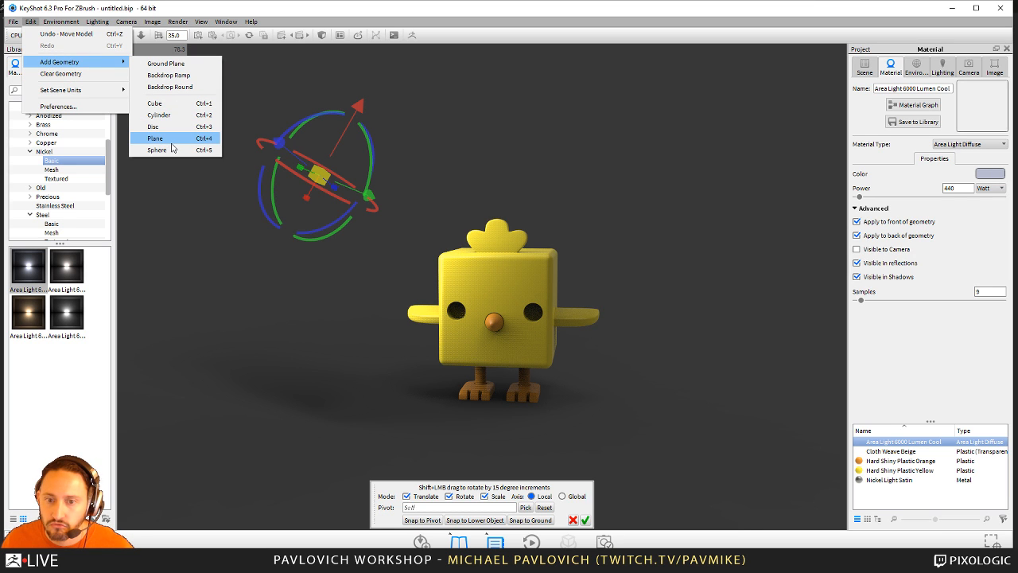
left_click(174, 63)
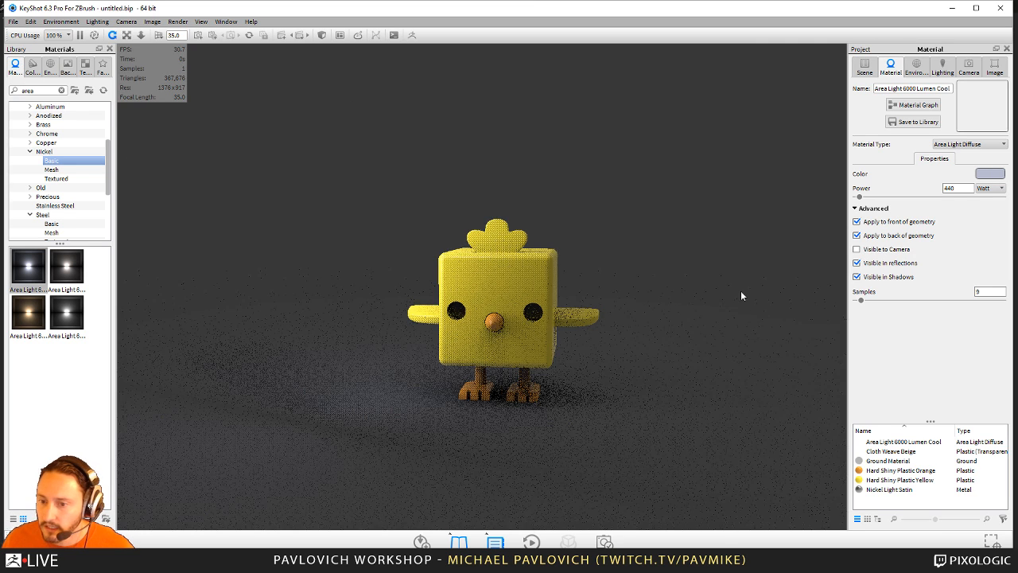
- Change the ground plane's material type to Plastic and give it a near-black diffuse color
left_click_drag(740, 296, 669, 449)
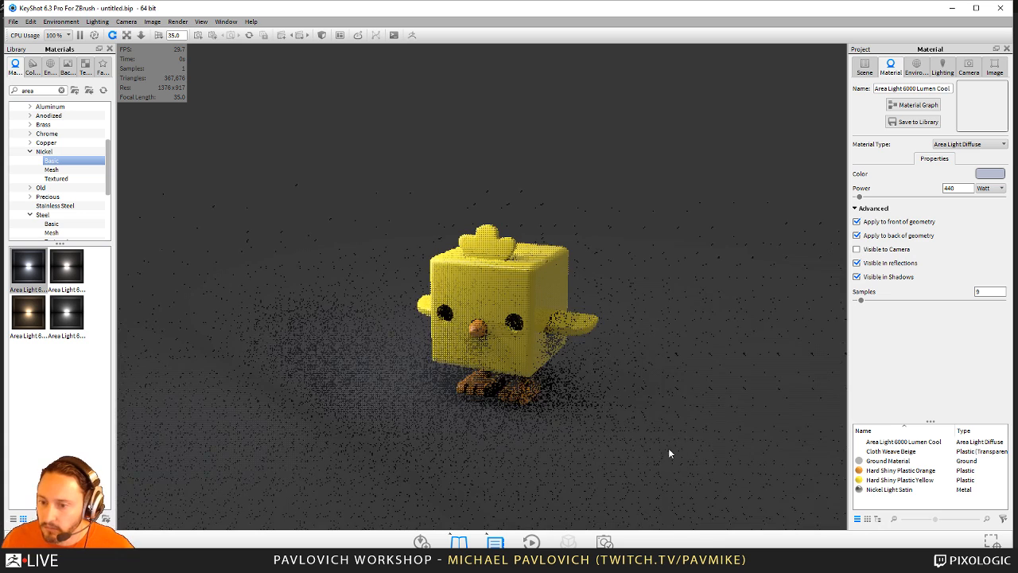
double_click(597, 418)
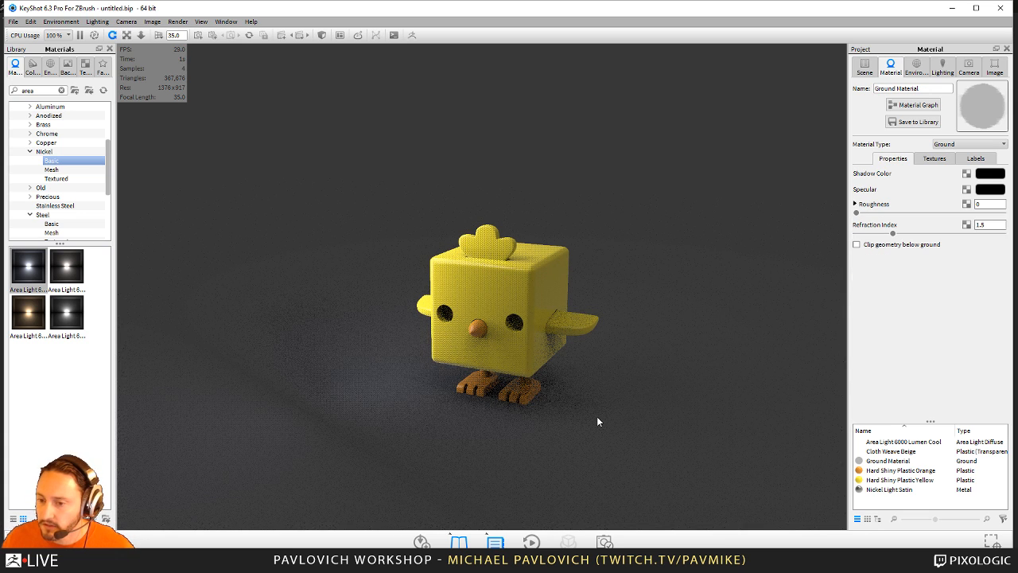
left_click(966, 145)
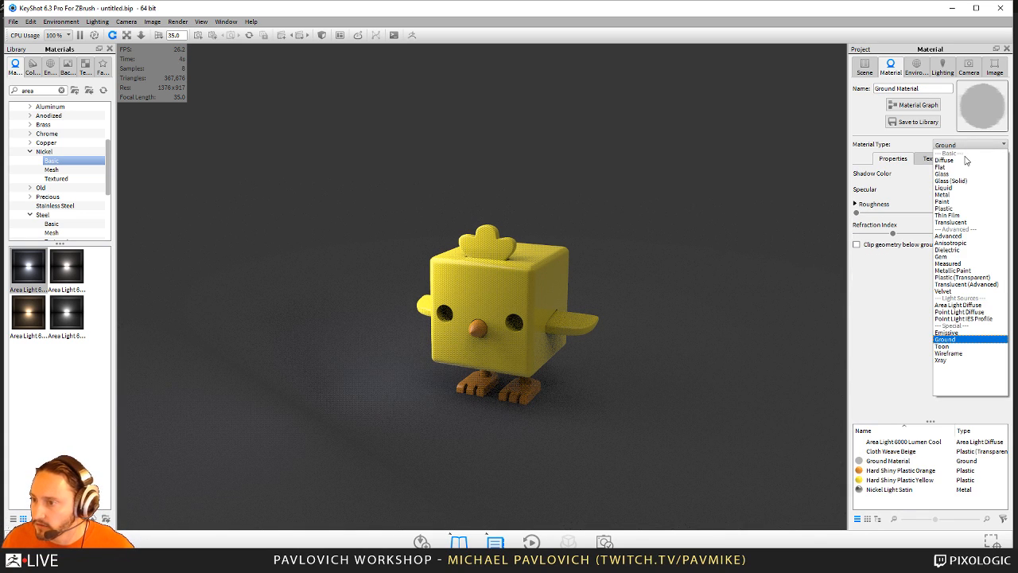
left_click(960, 208)
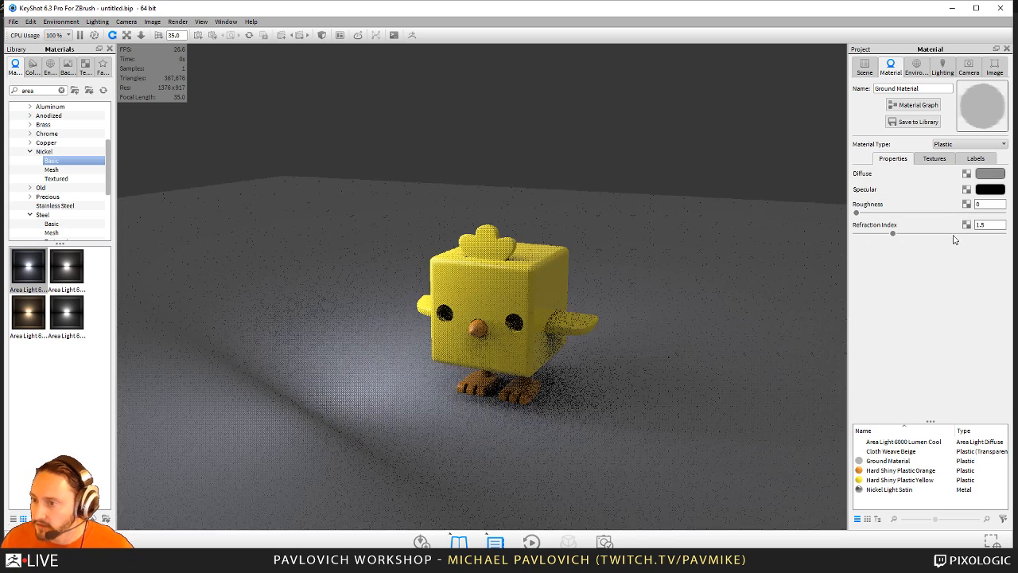
left_click(990, 174)
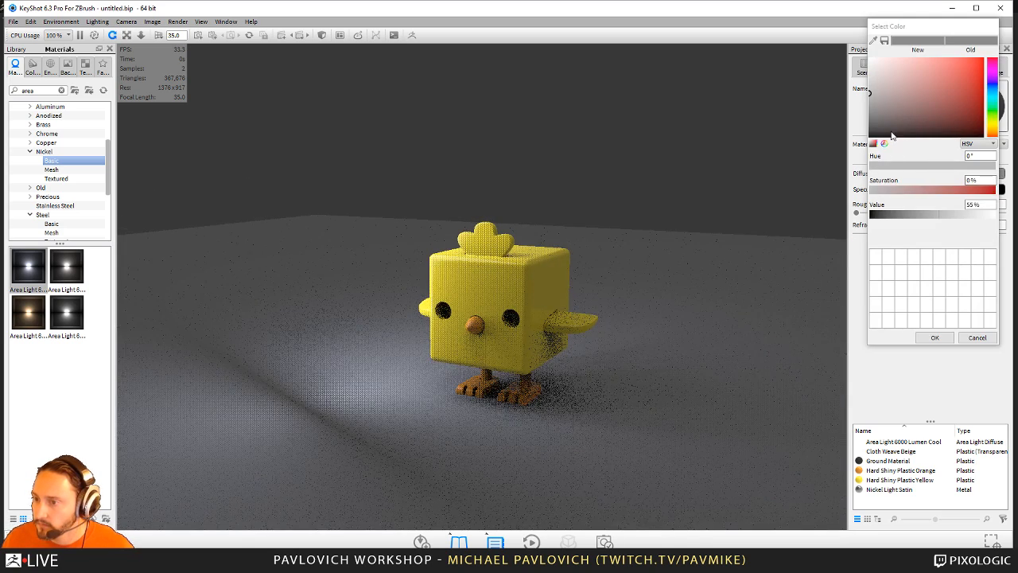
left_click(870, 134)
left_click(935, 337)
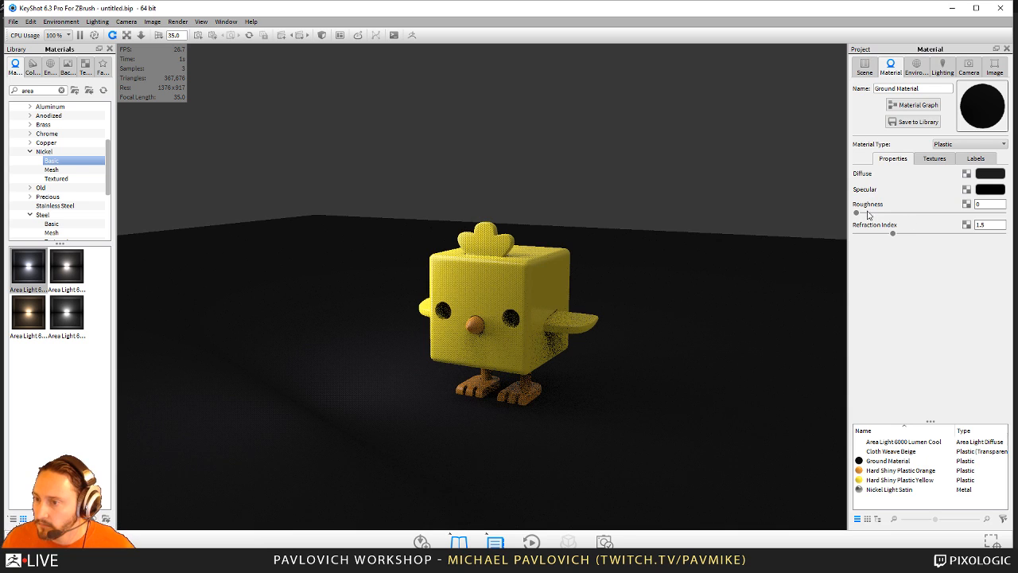
- Set the ground material's specular color to a neutral grey with 0% saturation and 59% value
left_click(986, 190)
left_click(870, 107)
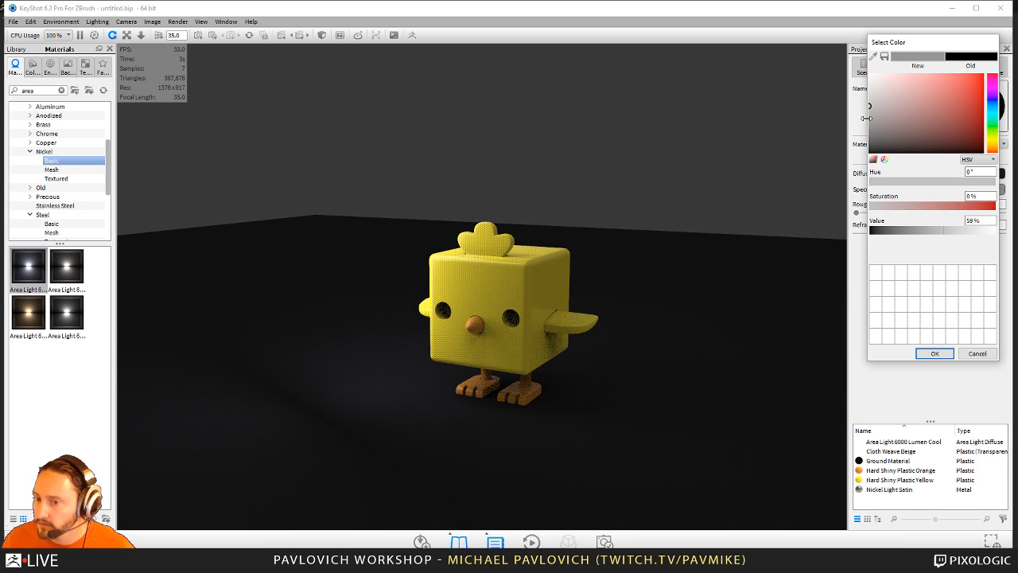
left_click_drag(657, 213, 707, 242)
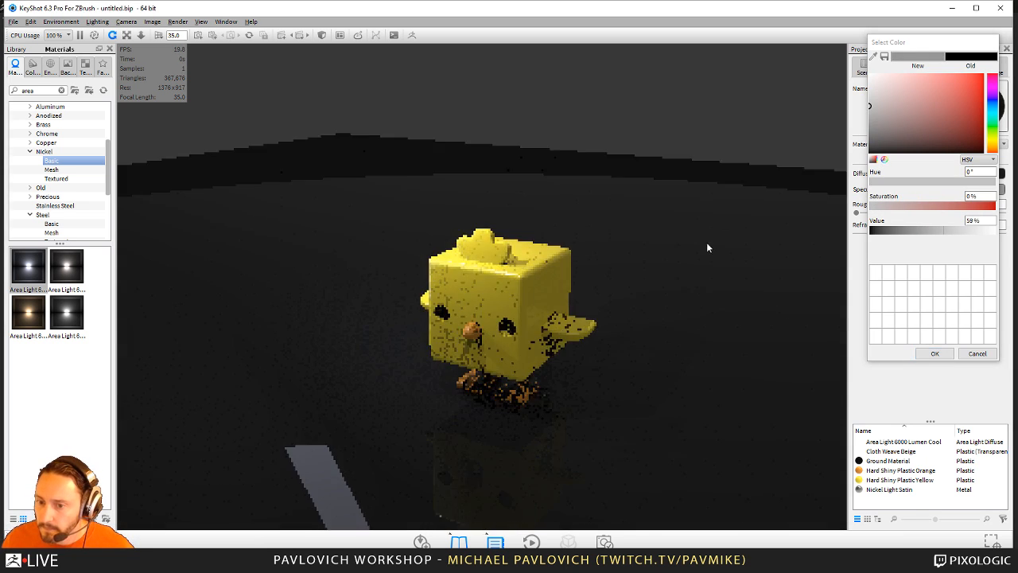
middle_click_drag(706, 243, 696, 135)
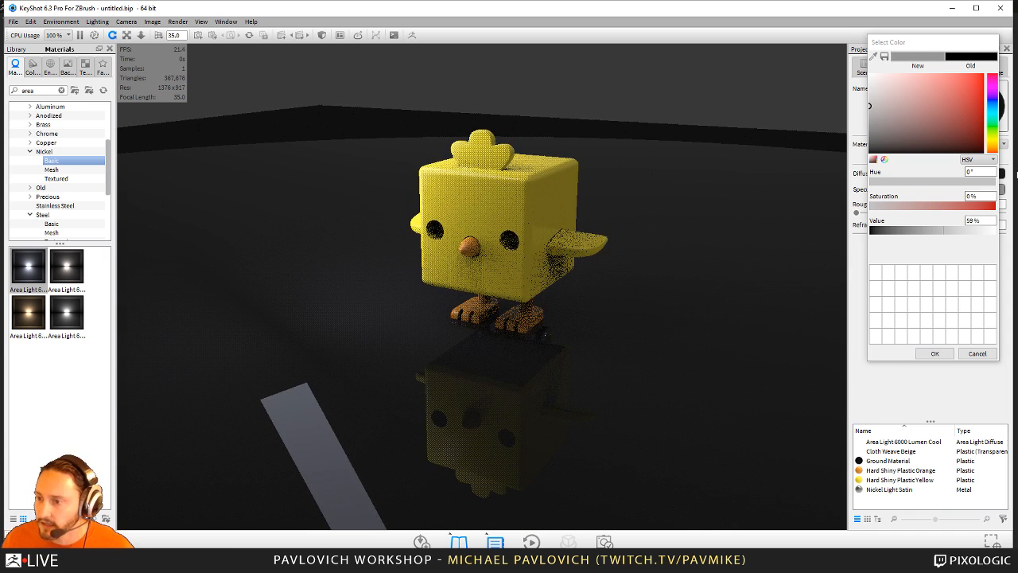
left_click(934, 353)
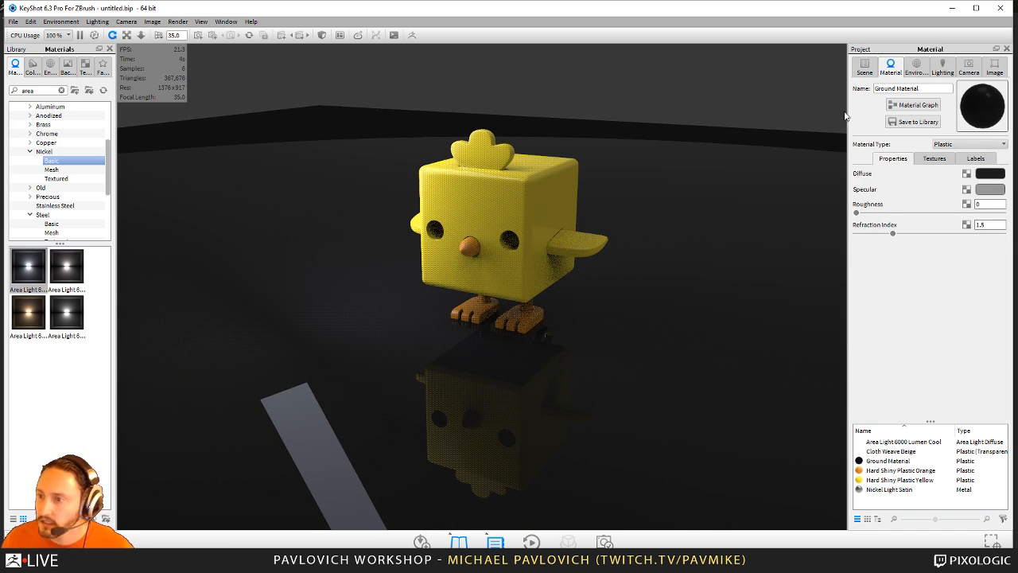
- Try hiding the area light from reflections and restore its visibility in them
left_click(900, 442)
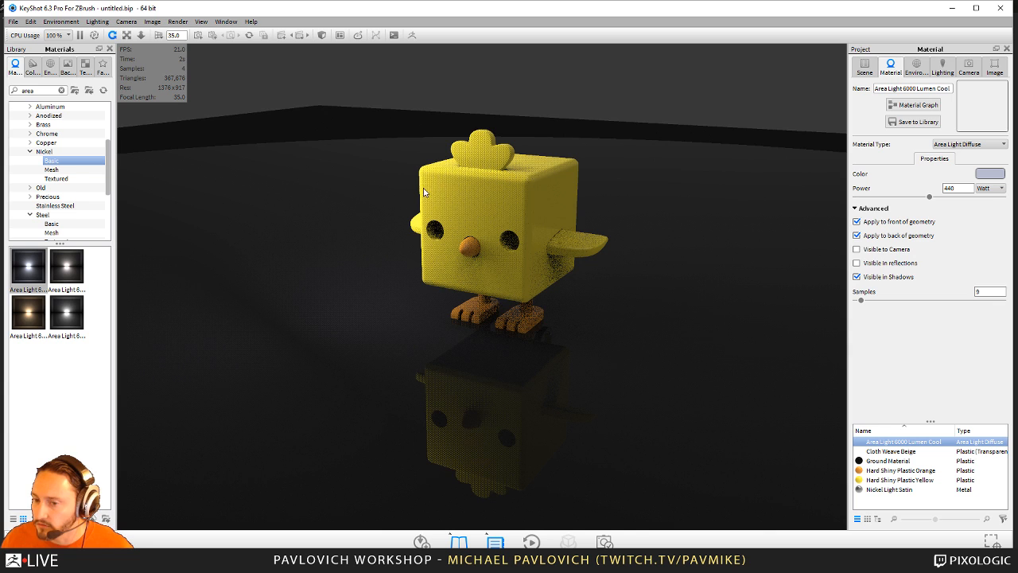
left_click(892, 252)
left_click(887, 263)
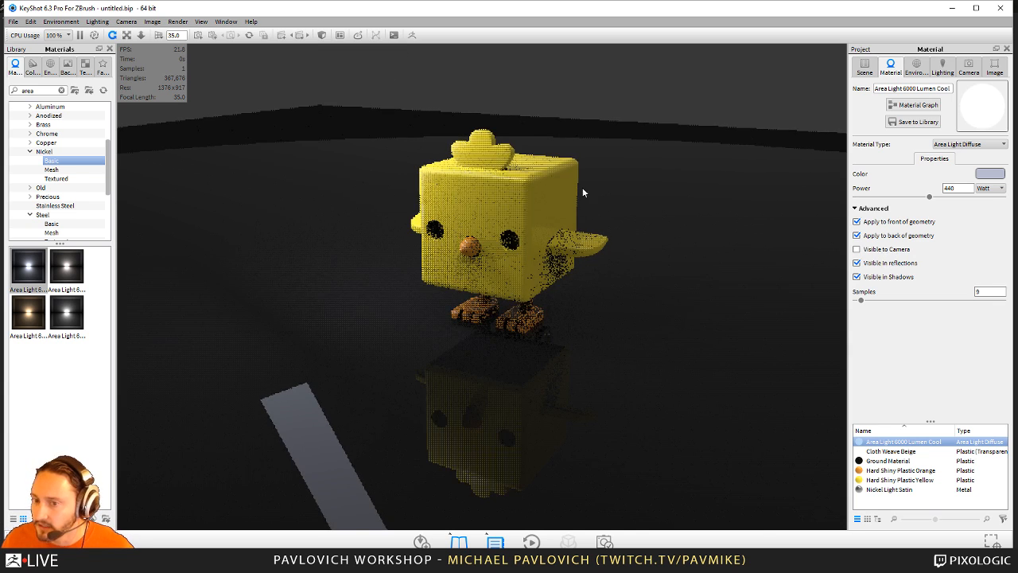
- Inspect the lit chick from its other side, pause the real-time render and switch back to ZBrush
left_click_drag(582, 187, 693, 270)
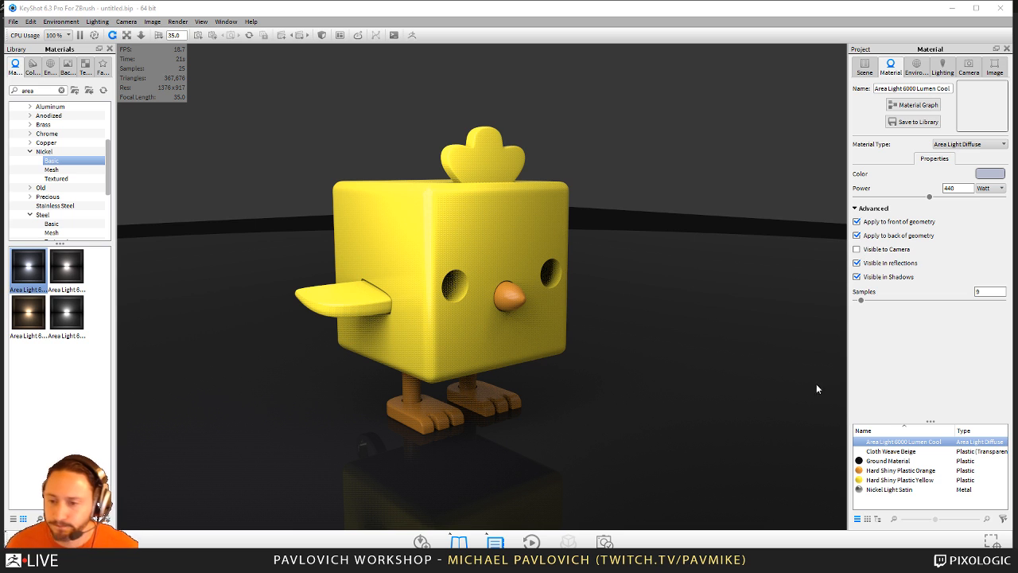
left_click(79, 35)
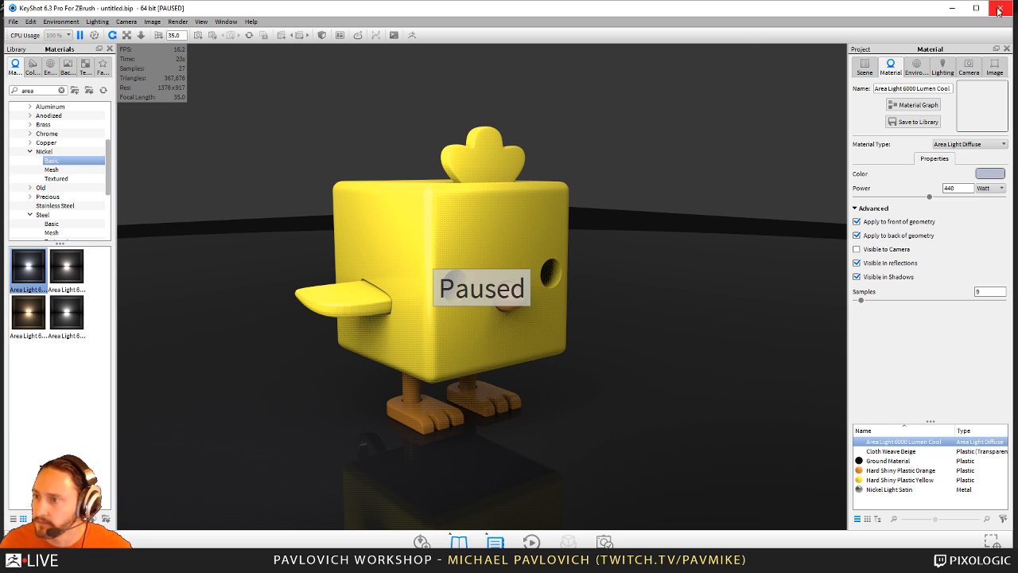
left_click(952, 8)
- Examine the flanged rounded mesh with its polygroup wireframe hidden and shown again
left_click_drag(669, 322, 666, 307)
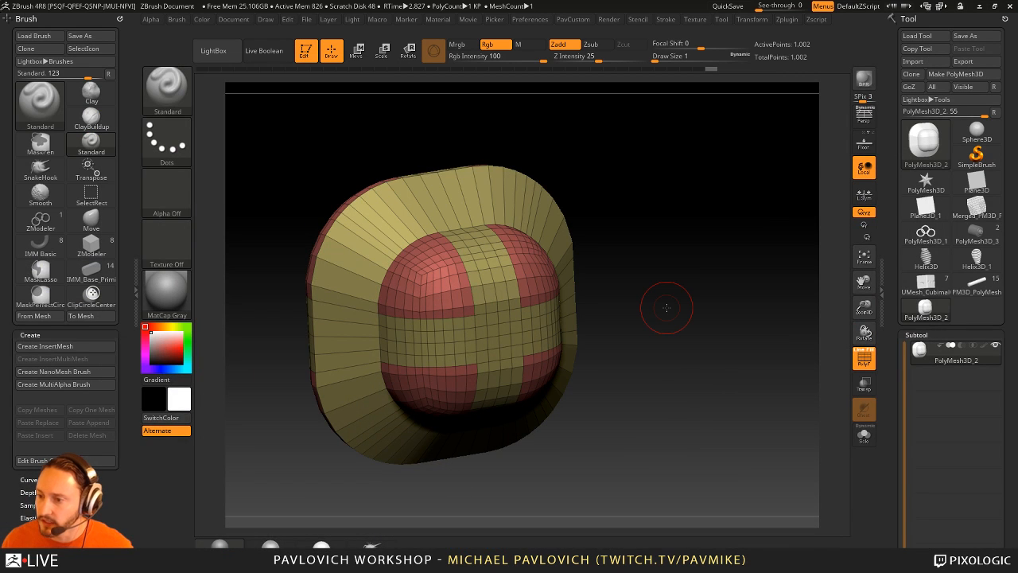
left_click(865, 359)
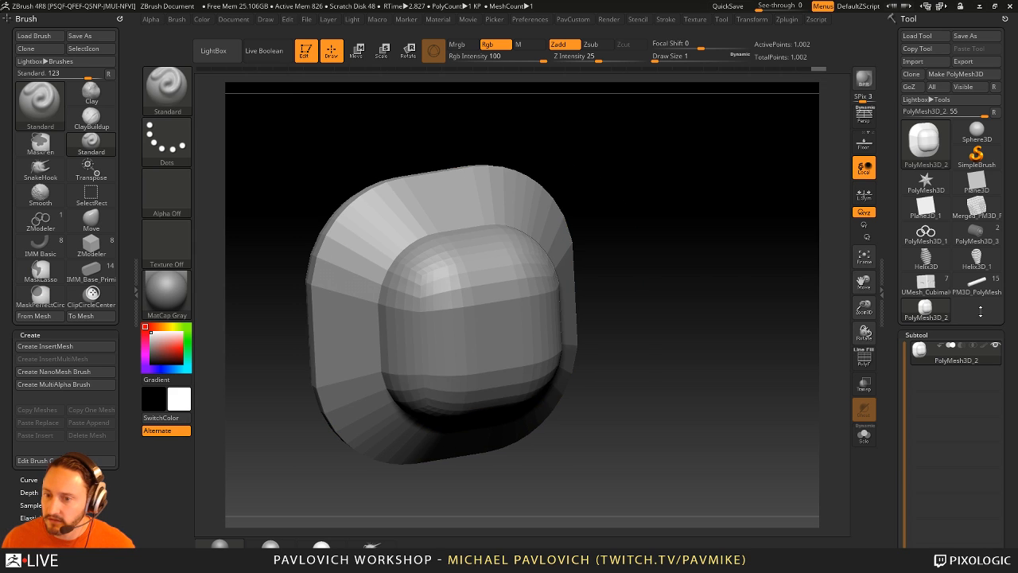
left_click_drag(703, 263, 750, 275)
key("shift+f")
- Crease the mesh's edges at progressively lower crease tolerances of 63, 45 and 38
key("5")
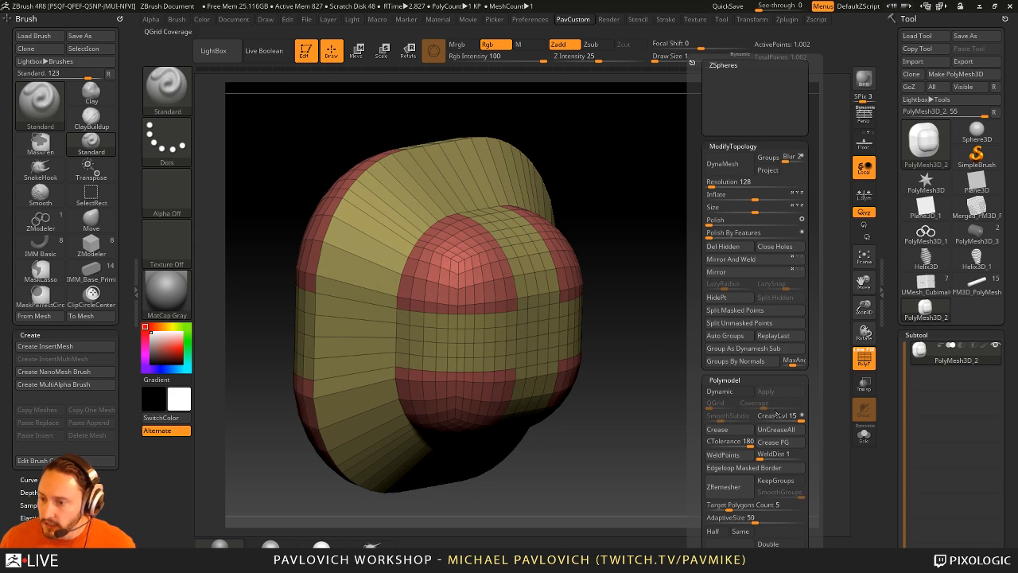
left_click(722, 443)
left_click(726, 429)
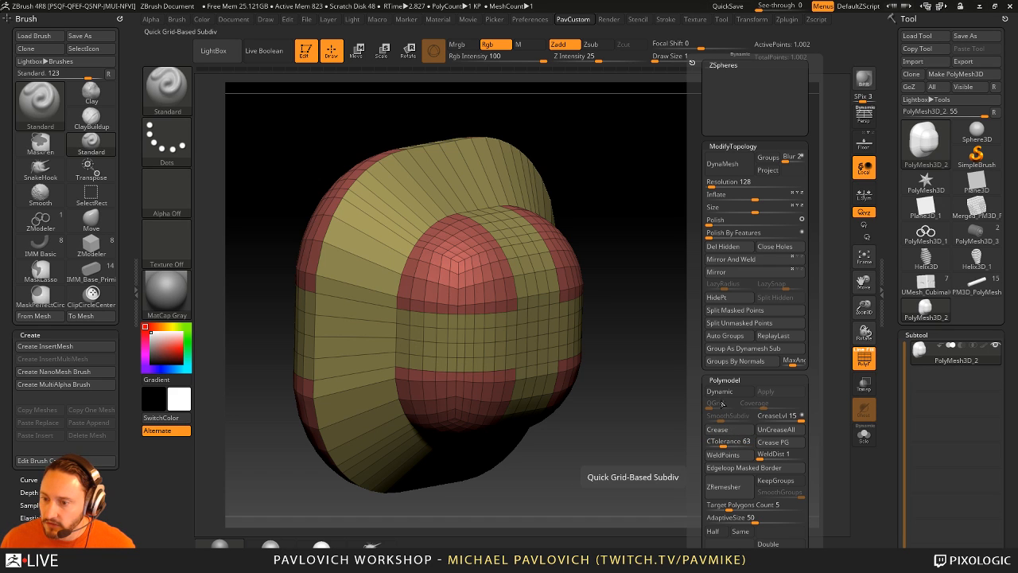
left_click(720, 441)
type("45")
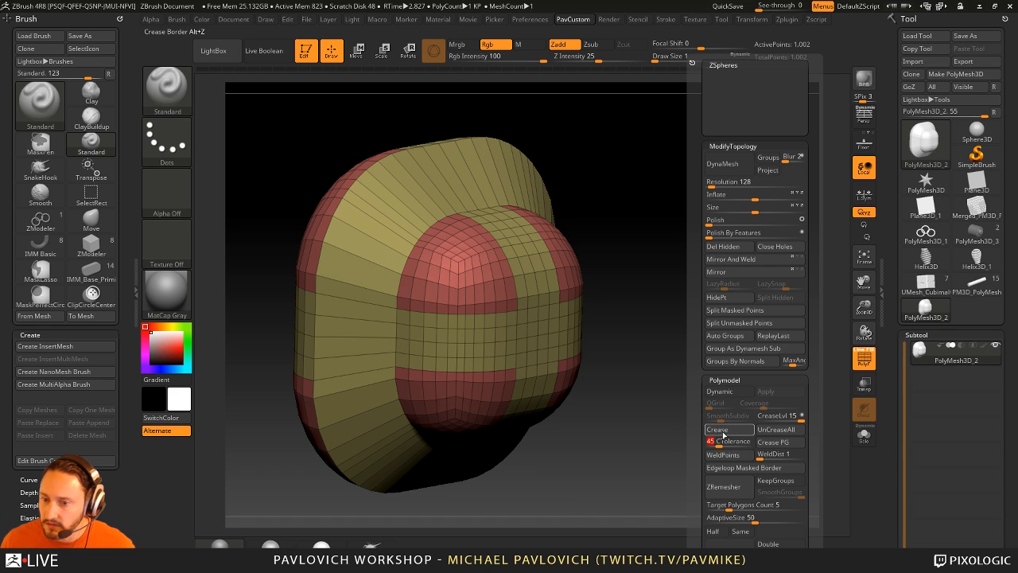
left_click(723, 433)
left_click(717, 442)
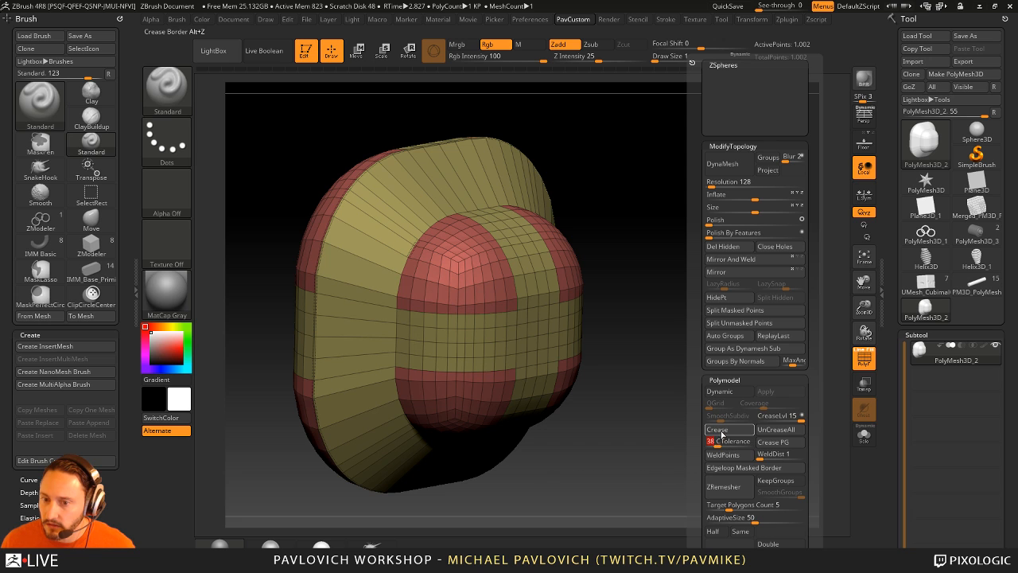
left_click(721, 433)
left_click_drag(608, 313, 681, 288)
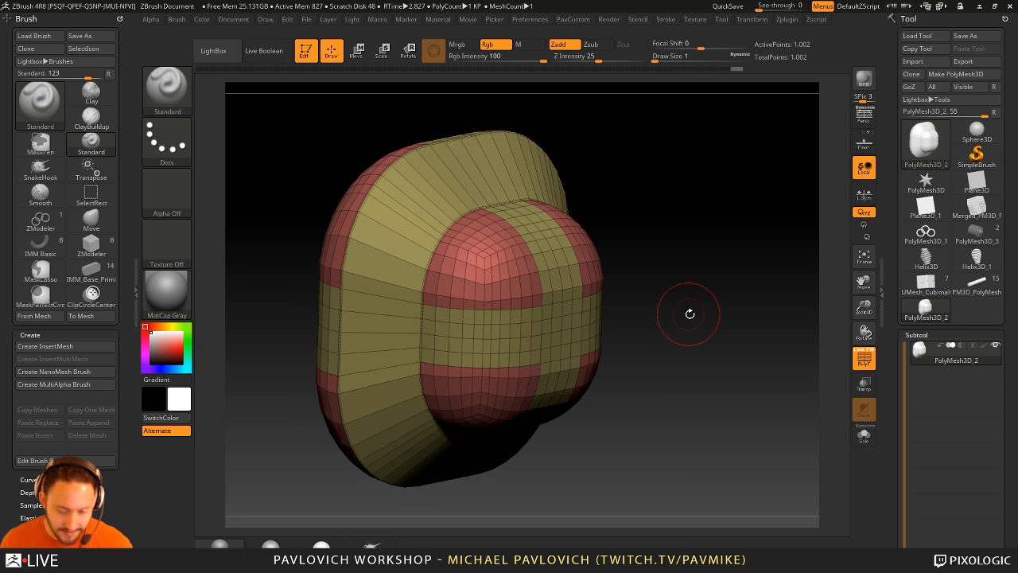
- Hide the mesh's polygroup wireframe and give the MatCap Gray material a wax strength of 80
left_click(864, 358)
left_click_drag(774, 347, 761, 330)
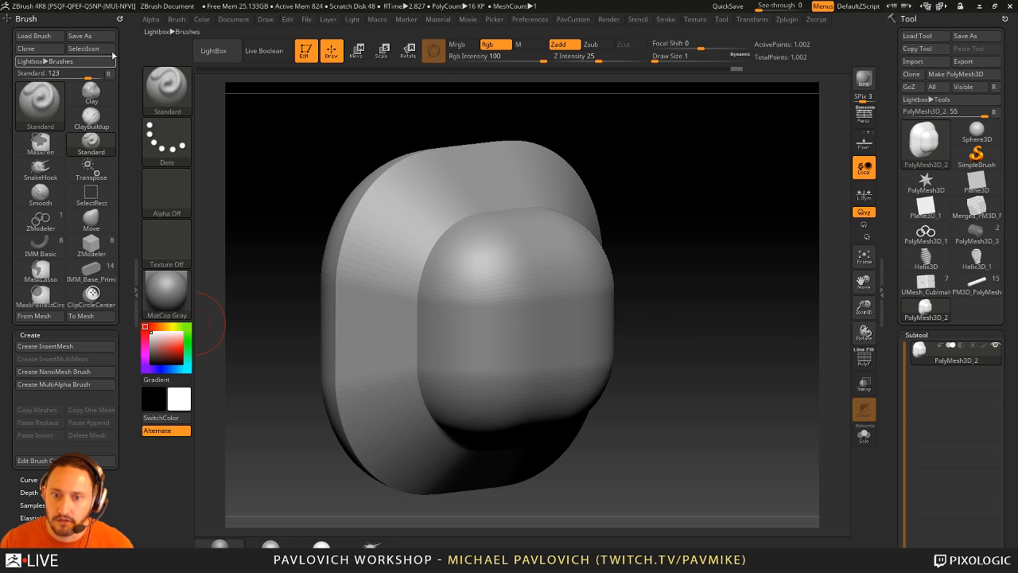
left_click(119, 18)
left_click_drag(438, 24, 75, 126)
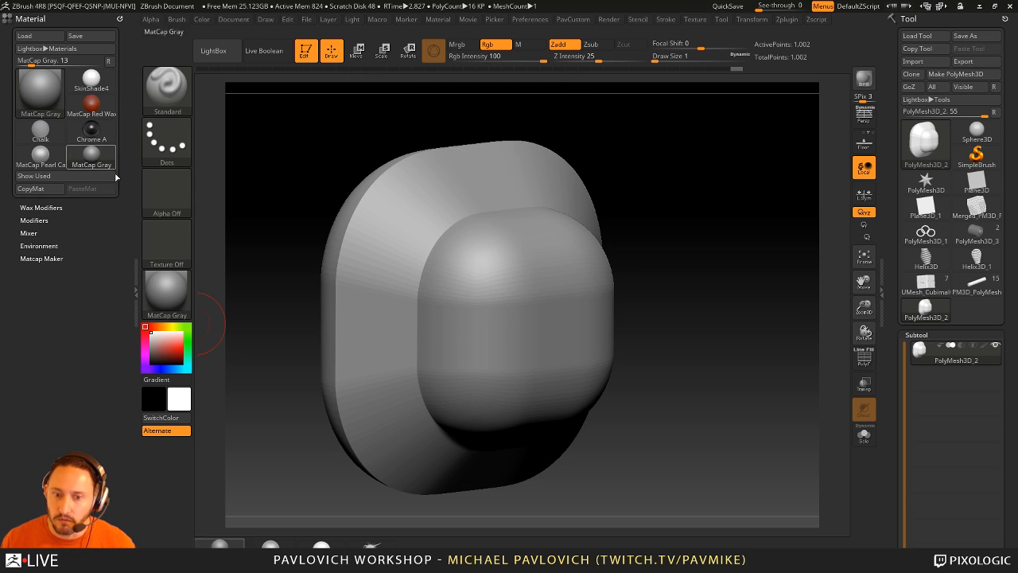
left_click(41, 208)
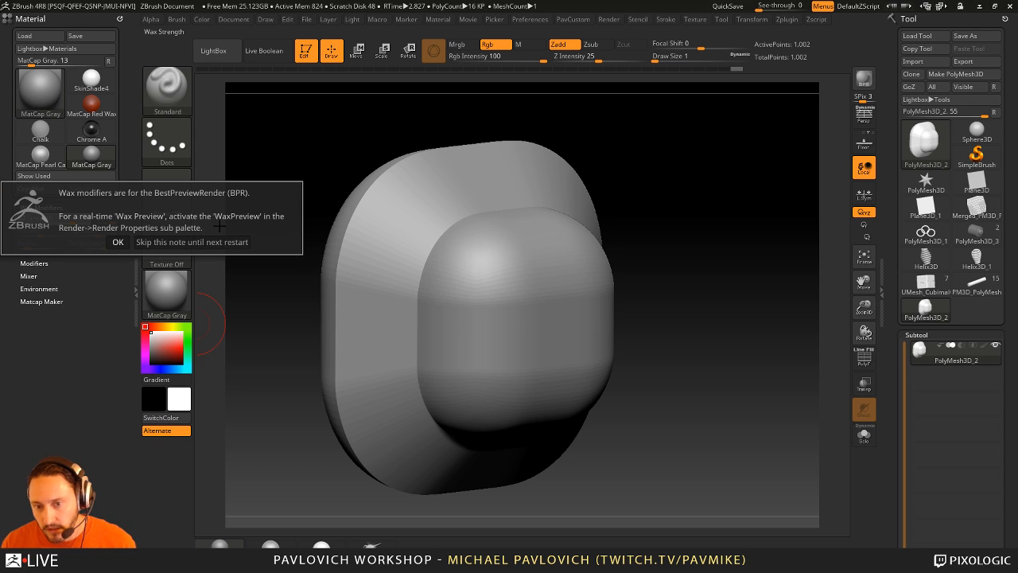
left_click(117, 241)
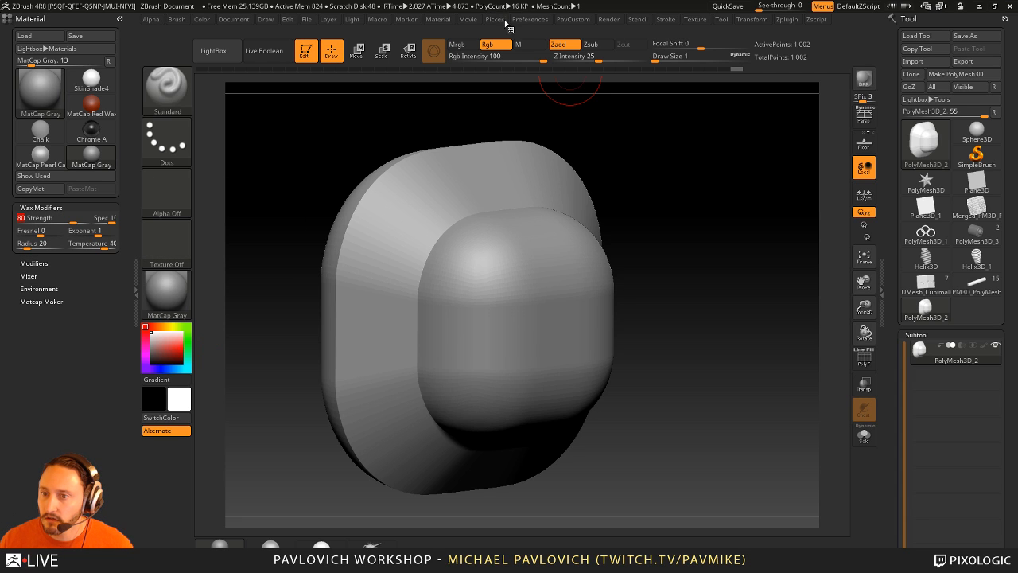
- Enable WaxPreview in the render properties and check the wax effect on the mesh
left_click(610, 20)
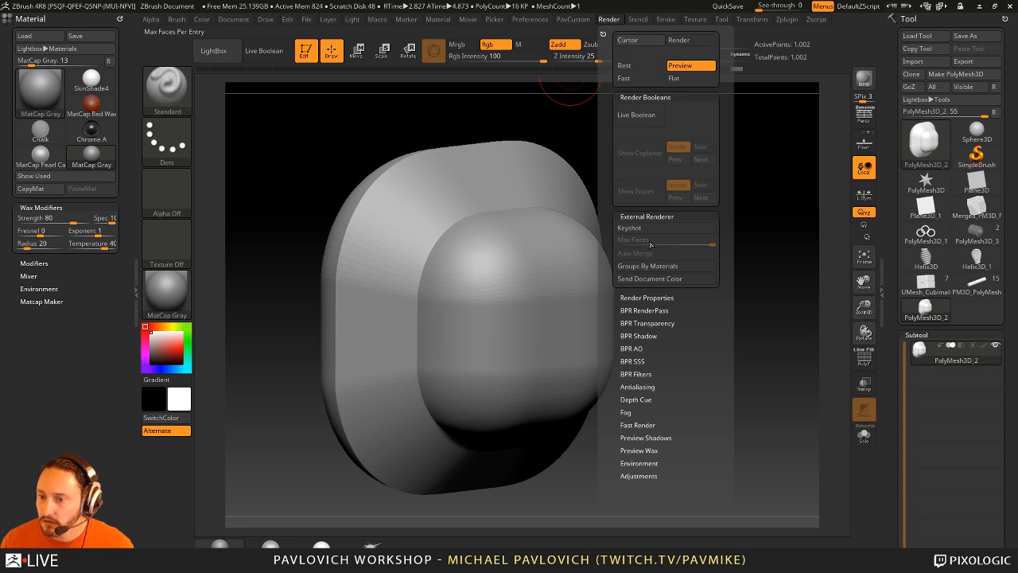
left_click(646, 298)
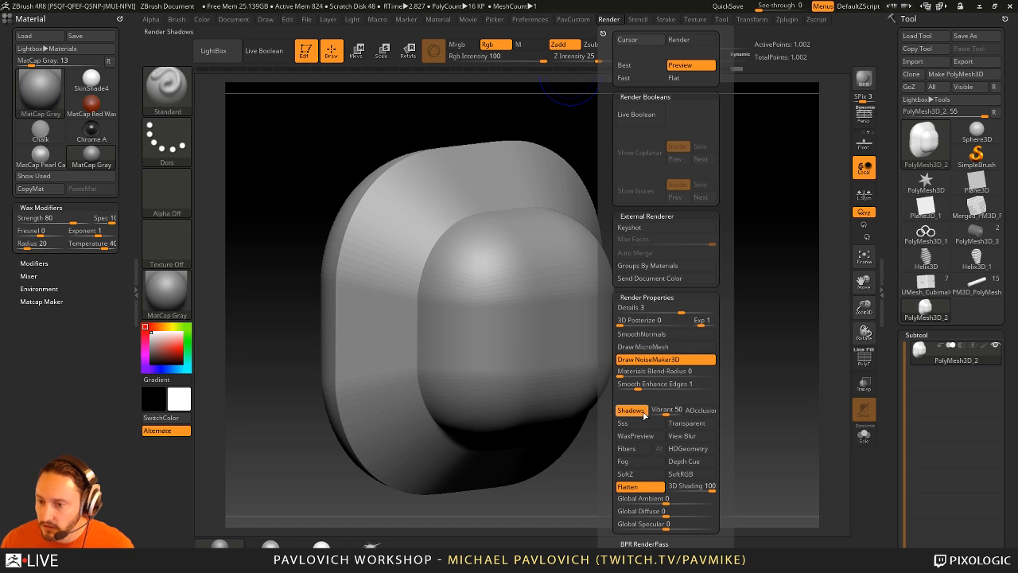
left_click(649, 435)
right_click_drag(511, 338, 519, 334, "alt")
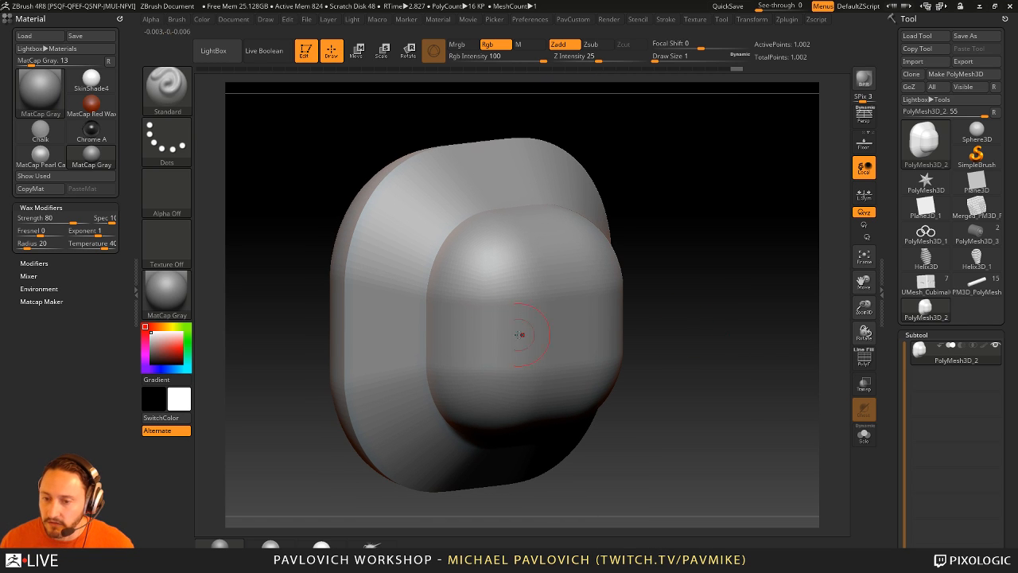
- Raise MatCap Gray's wax strength to 100 and choose a light grey colour for the mesh
left_click_drag(73, 218, 98, 218)
left_click(67, 217)
type("150")
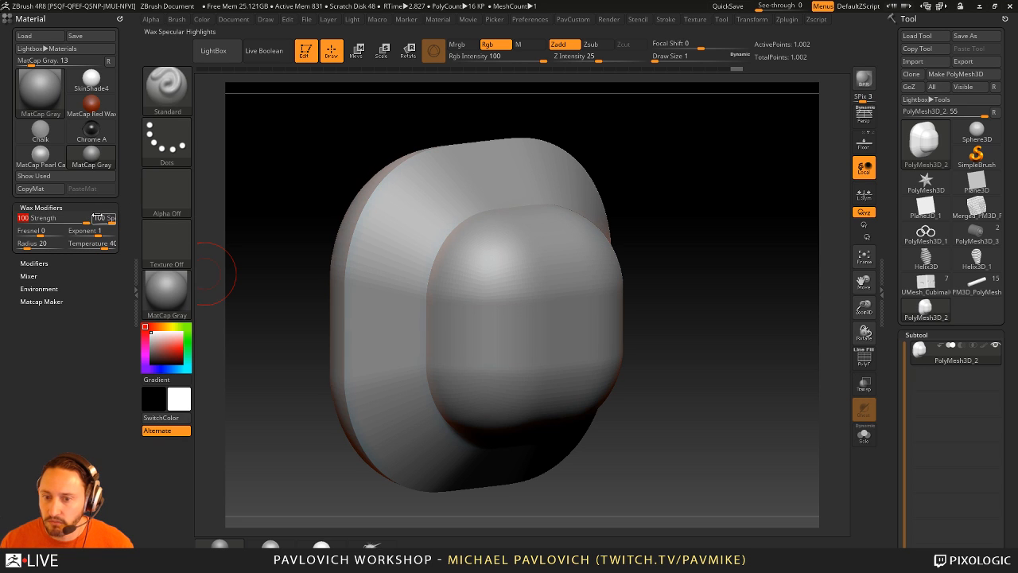
left_click(152, 340)
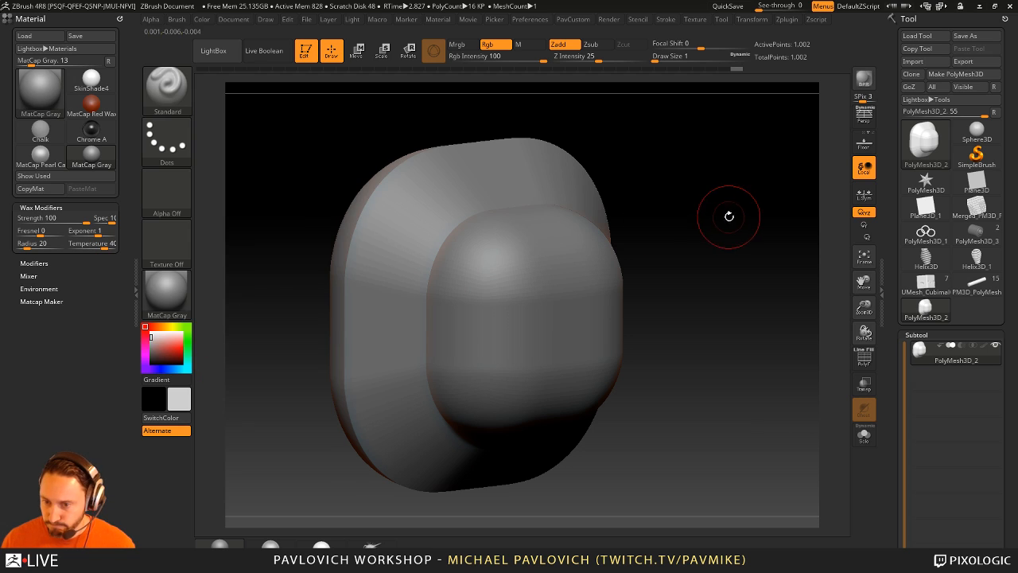
- Switch the mesh to the SkinShade4 material with wax strength 100 and tint it a warm beige-grey
left_click(321, 545)
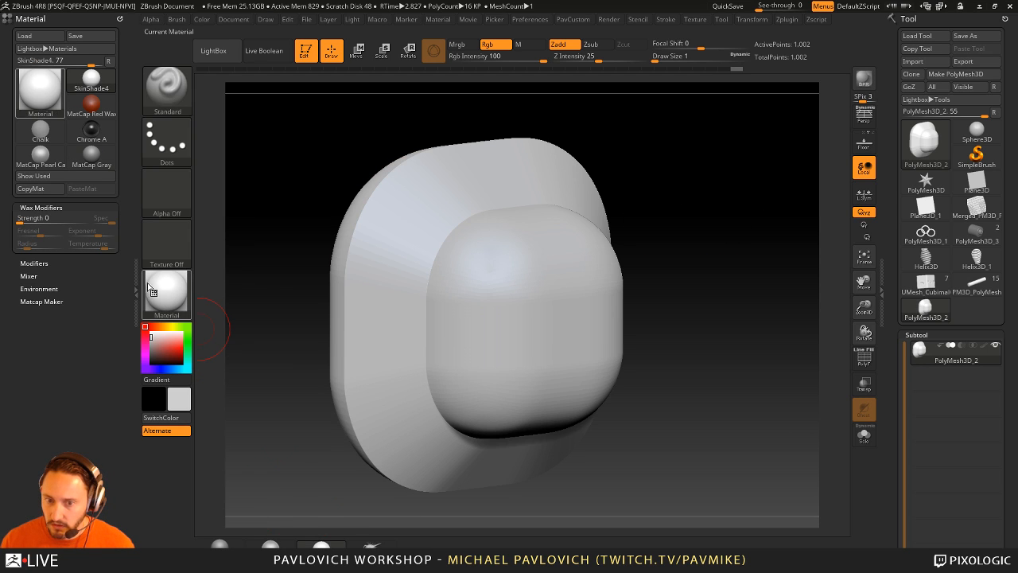
left_click_drag(82, 218, 93, 217)
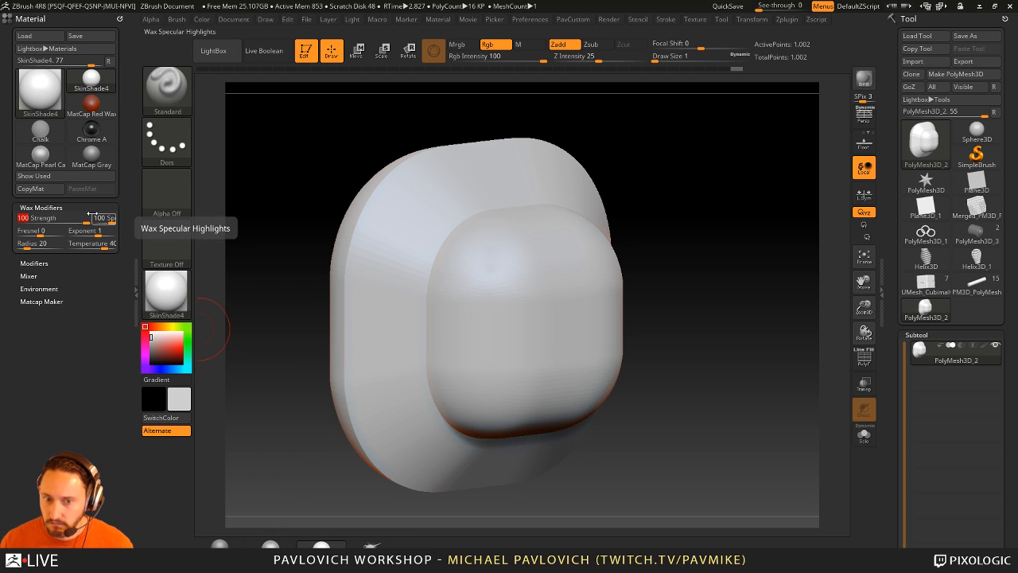
left_click(157, 341)
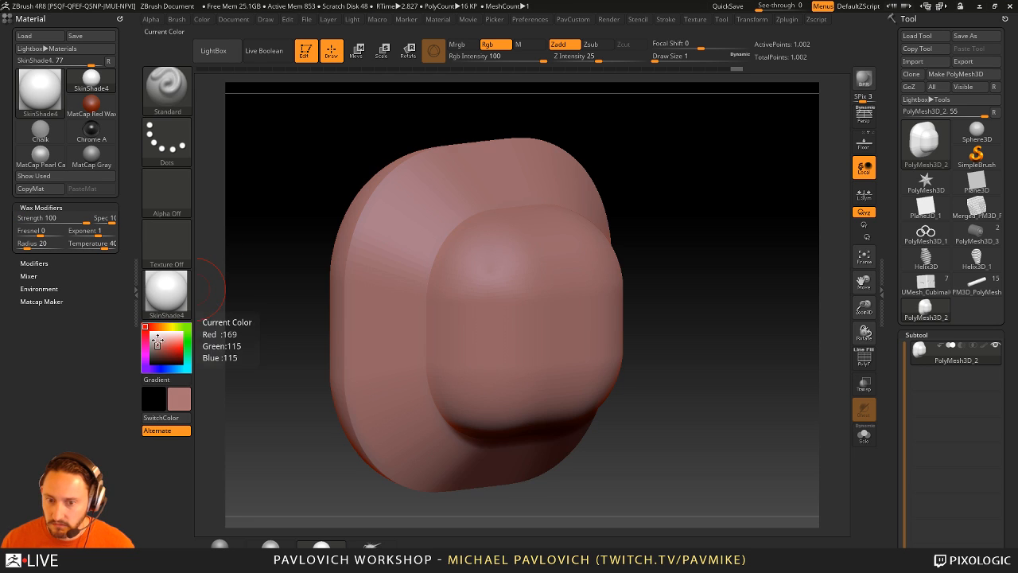
left_click(164, 326)
left_click(153, 343)
left_click(155, 348)
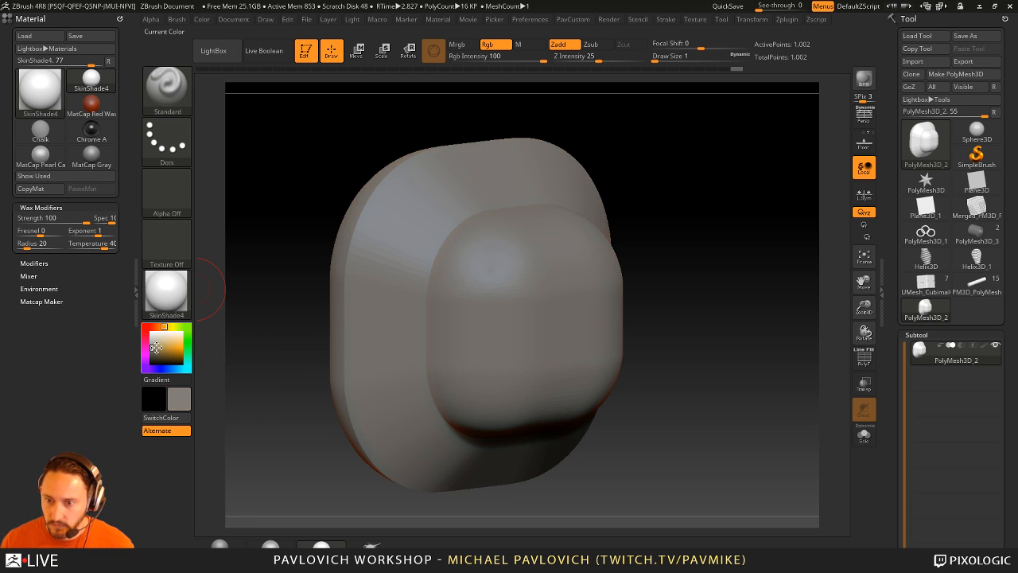
left_click(155, 345)
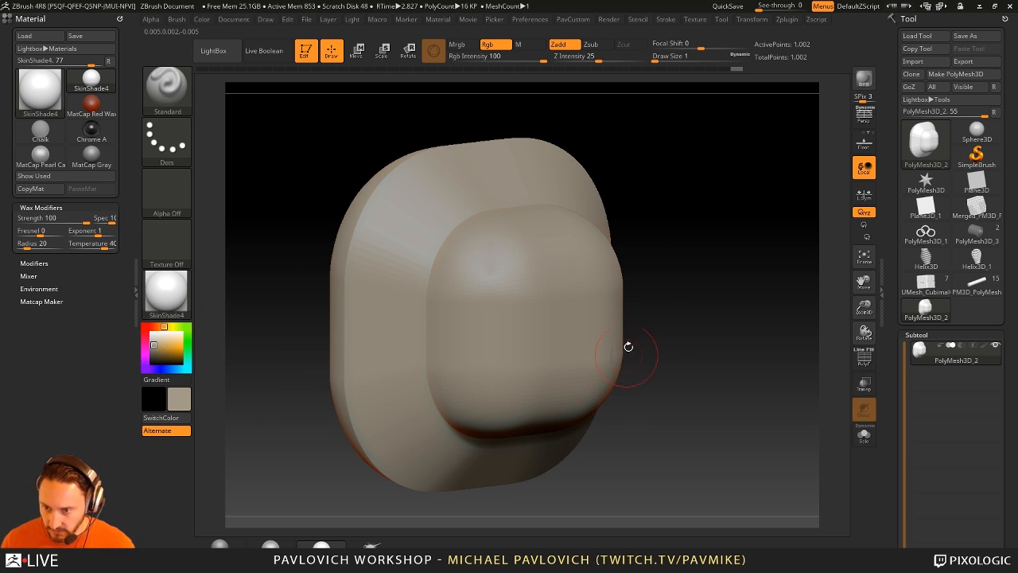
- Collapse the expanded geometry settings for ZRemesher, topology modification, creasing, edge loops and dynamic subdivision
mouse_move(902, 333)
left_mouse_down()
mouse_move(887, 249)
mouse_move(907, 159)
mouse_move(884, 70)
left_mouse_up()
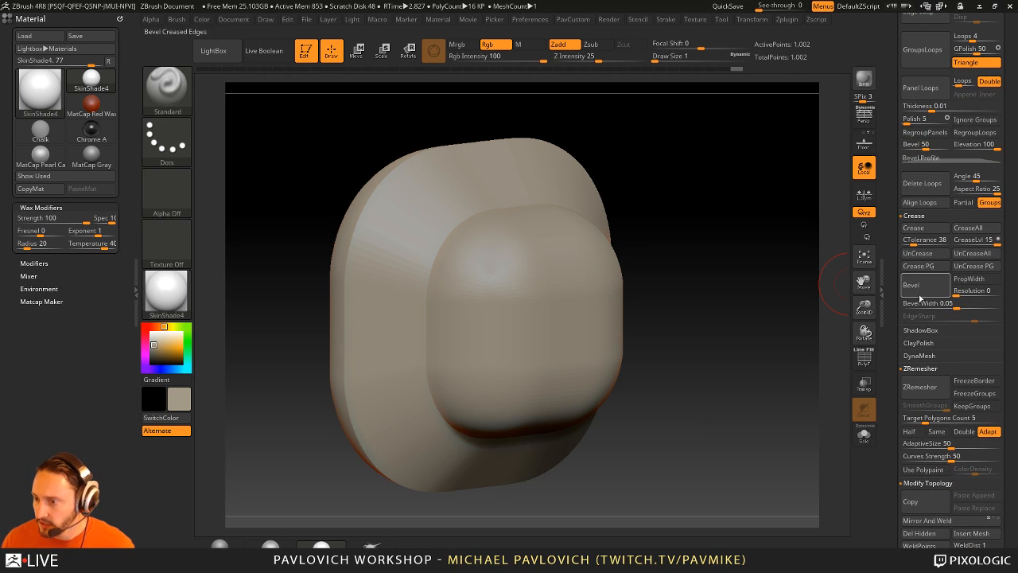
left_click(915, 371, "shift")
left_click(918, 380, "shift")
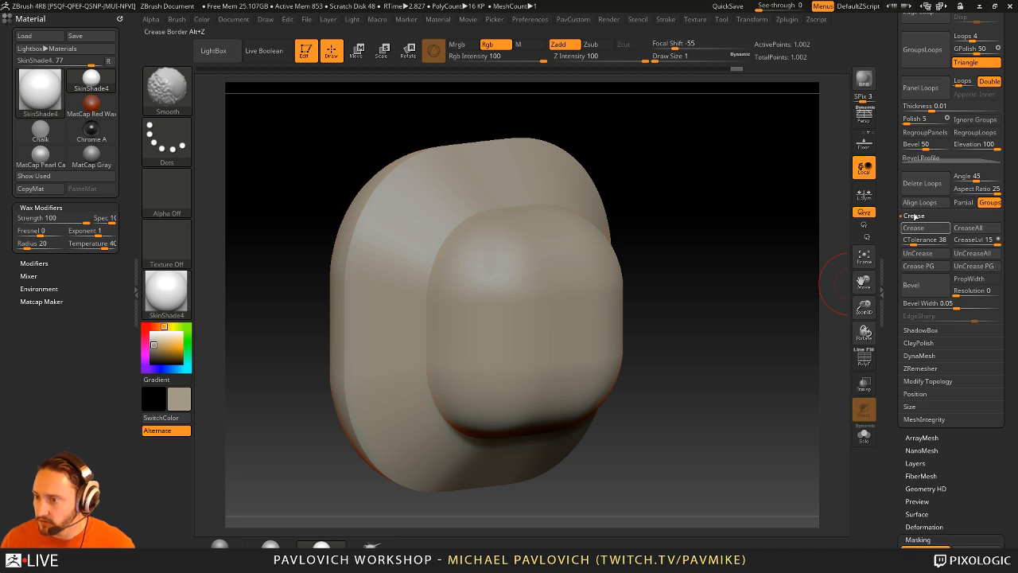
left_click(913, 216)
left_click_drag(894, 186, 895, 244)
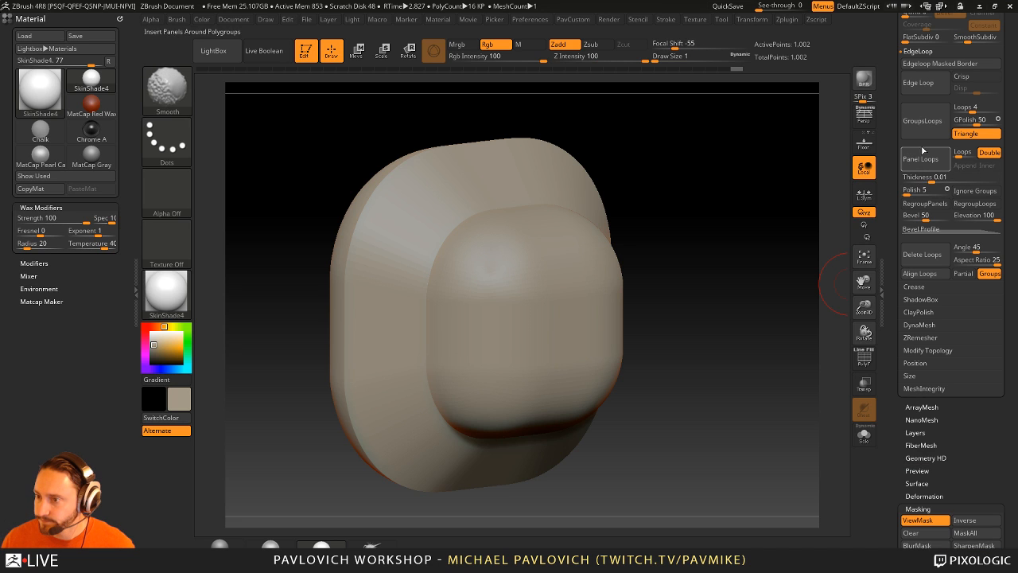
left_click(916, 54, "shift")
left_click_drag(894, 52, 894, 281)
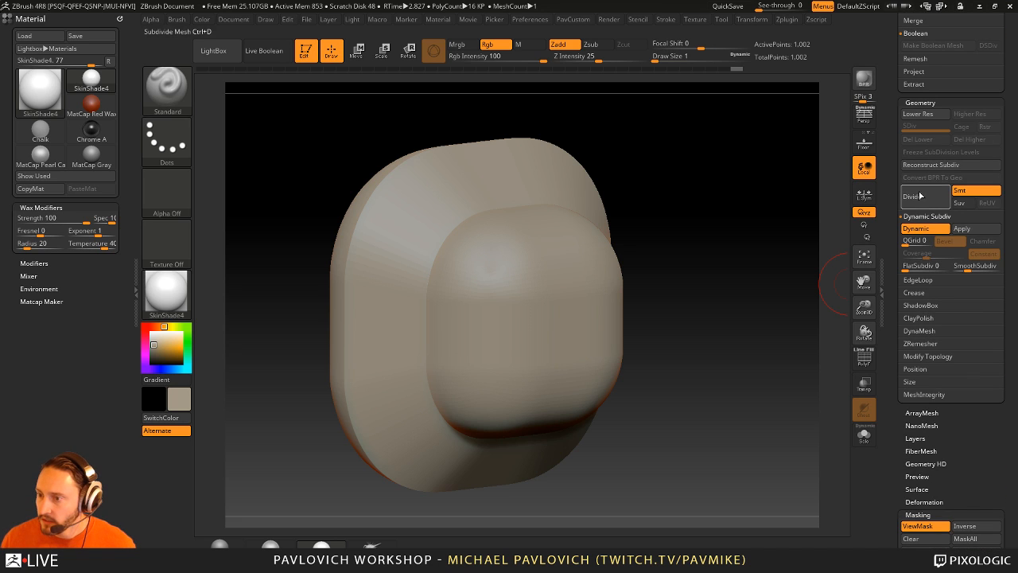
left_click(920, 216, "shift")
left_click_drag(885, 229, 885, 202)
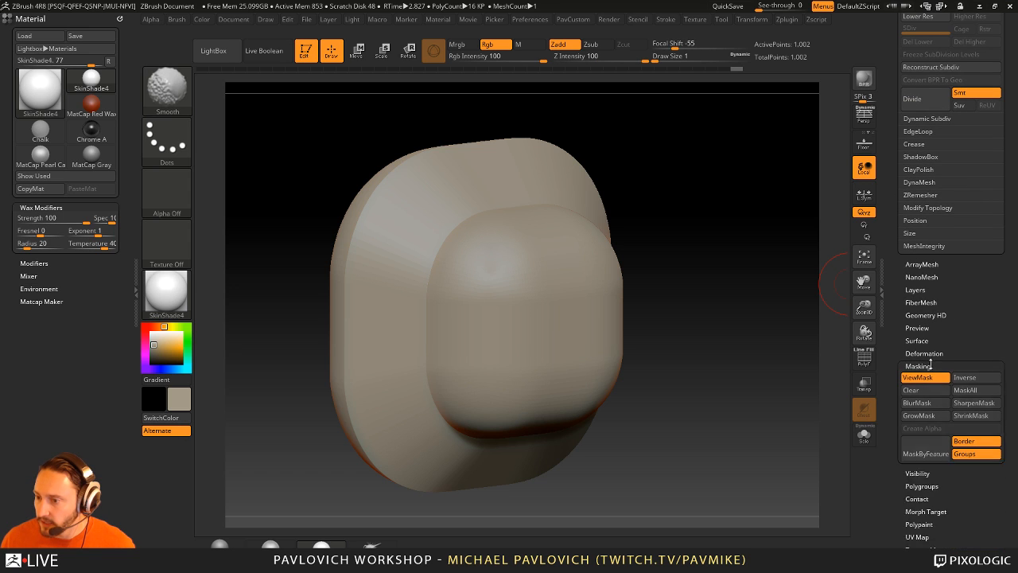
- Scale the whole mesh up with repeated Size deformations of 100
left_click(922, 356)
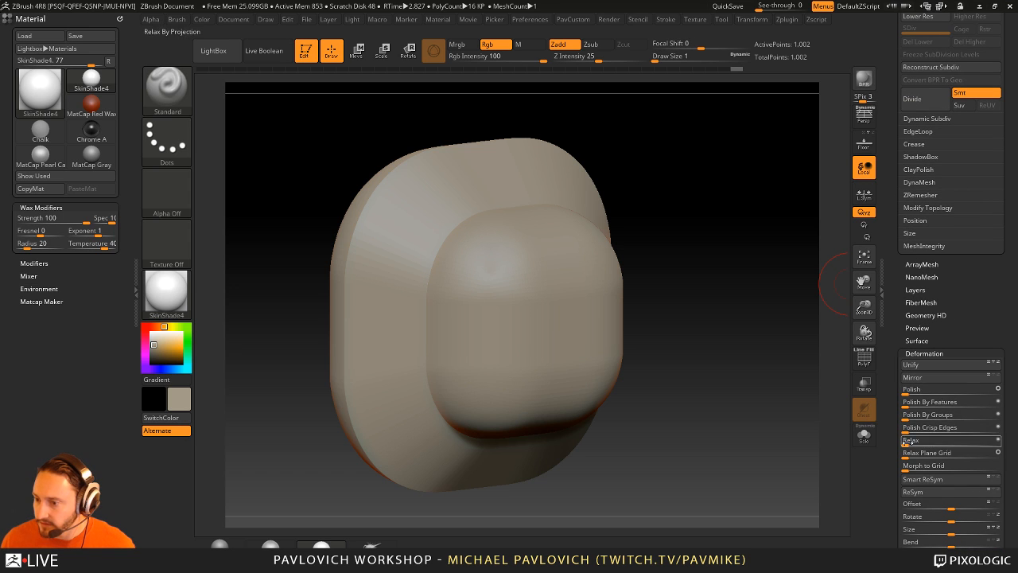
scroll(922, 442, "down", 4)
left_click_drag(950, 358, 994, 358)
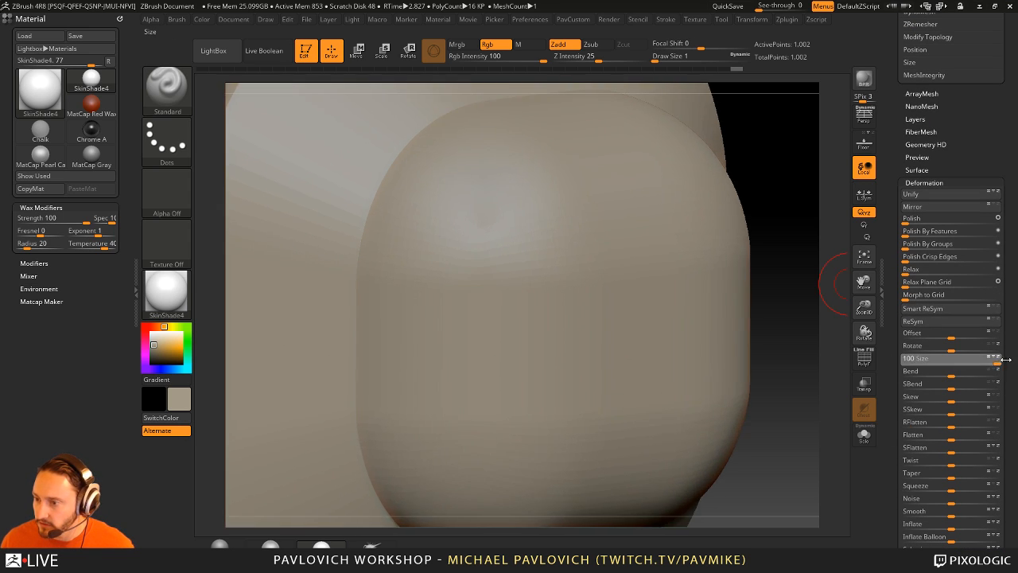
left_click_drag(772, 199, 856, 229, "alt")
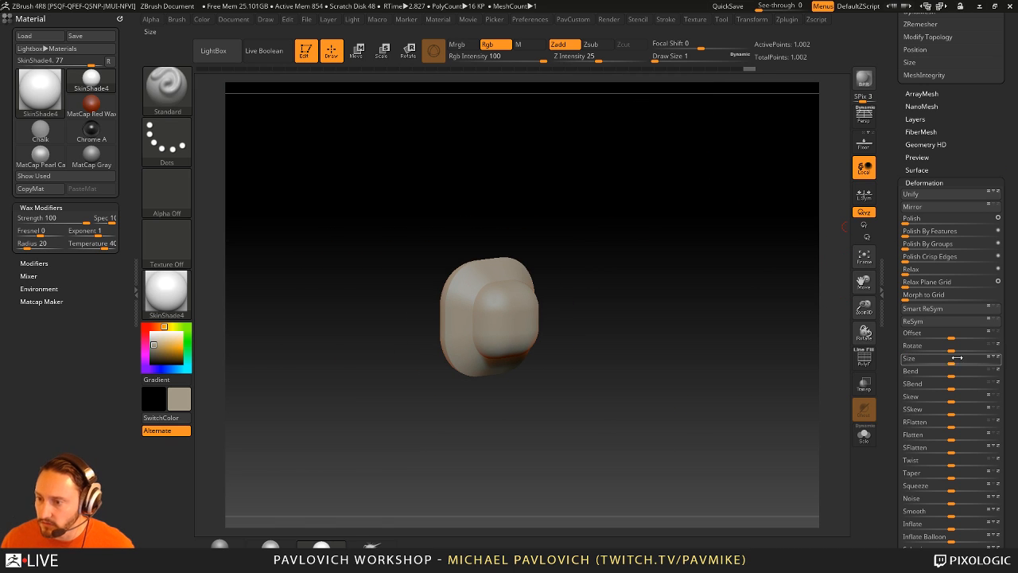
left_click_drag(956, 358, 994, 362)
key("ctrl+z")
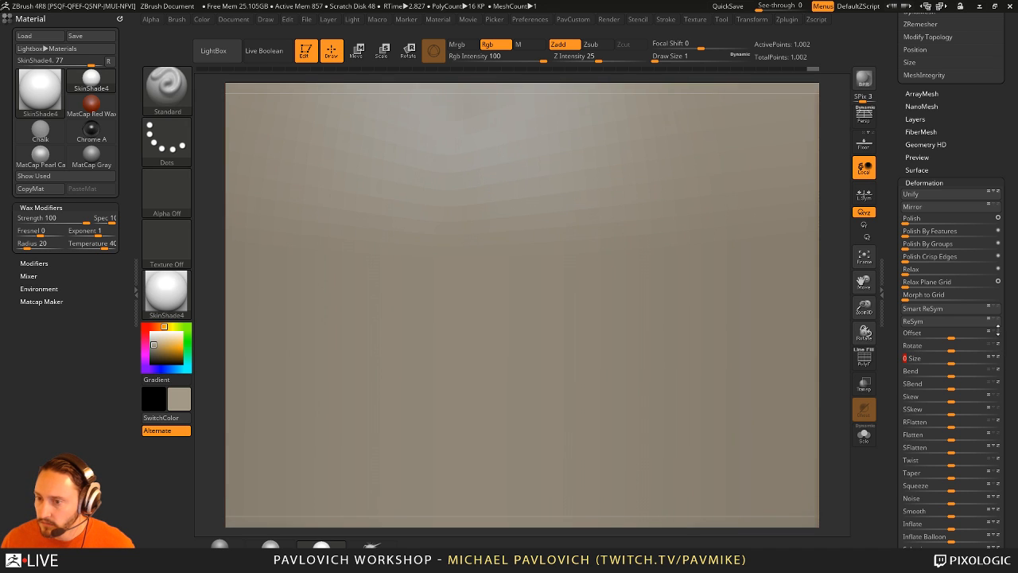
key("f")
left_click_drag(573, 84, 700, 205, "alt")
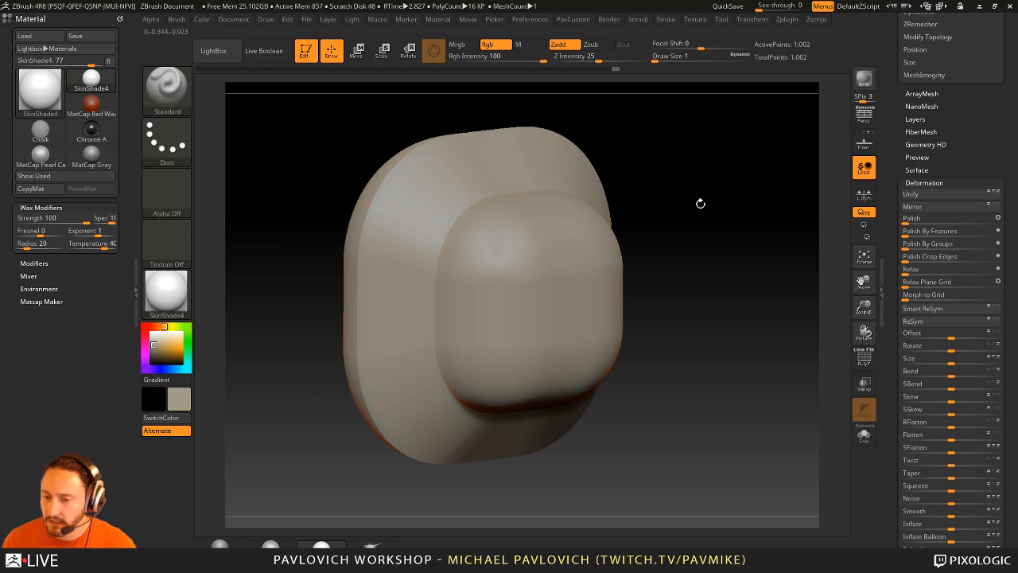
- Try a draw size of 49 with SkinShade4's wax Fresnel at 51 and wax radius at 72
type("s49")
key("Return")
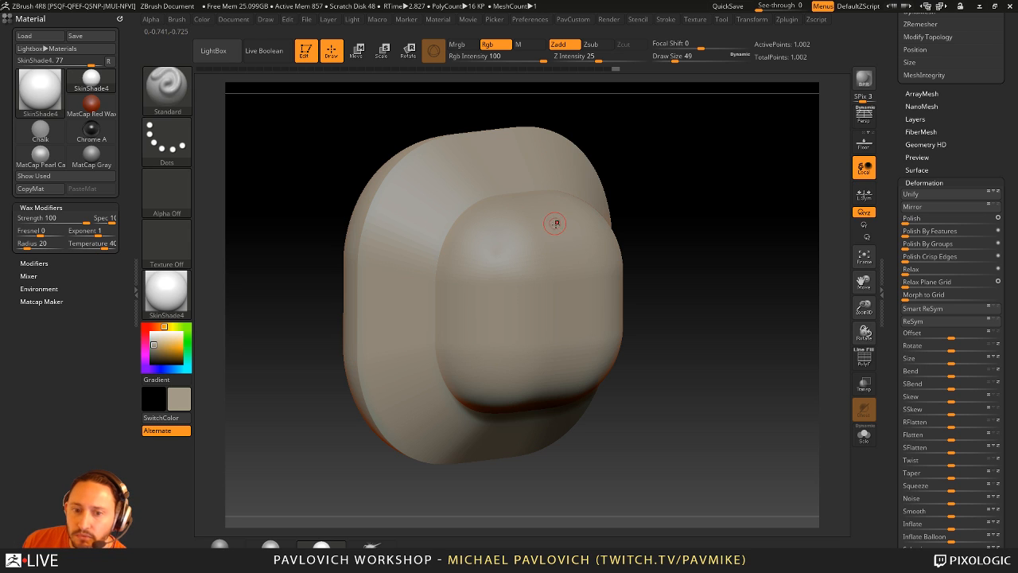
left_click_drag(38, 230, 83, 230)
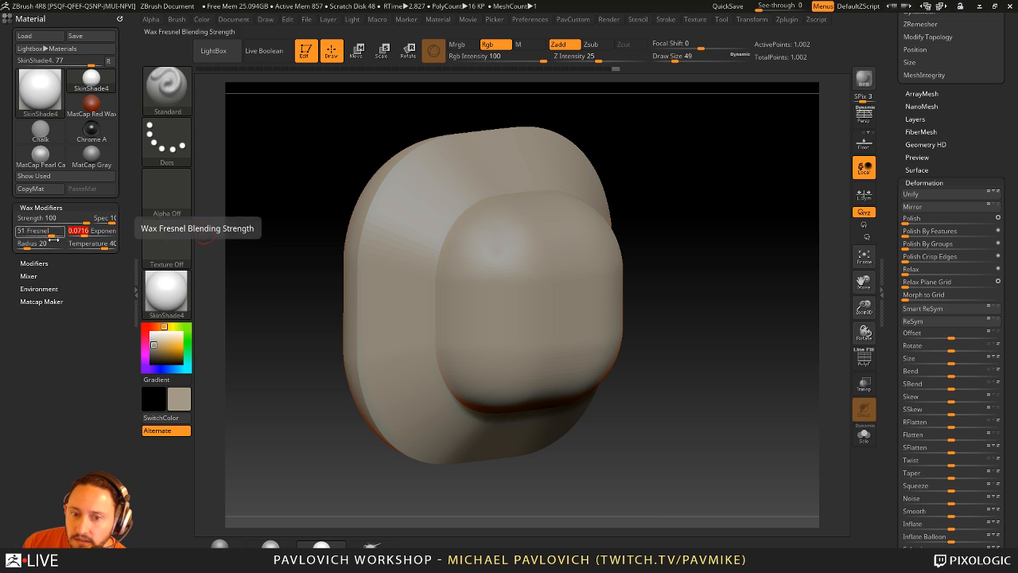
left_click_drag(24, 244, 50, 242)
left_click_drag(716, 220, 715, 214)
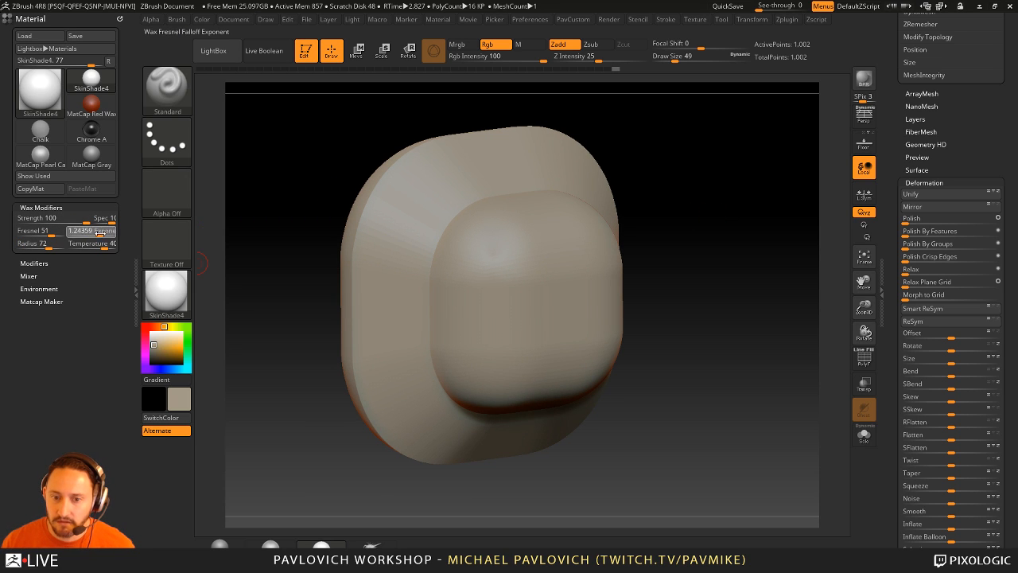
- Set SkinShade4's wax exponent to about 1.54, Fresnel to 89 and radius to 99, and the draw size to 97
left_click_drag(99, 230, 94, 221)
left_click_drag(47, 231, 60, 230)
left_click_drag(47, 244, 56, 244)
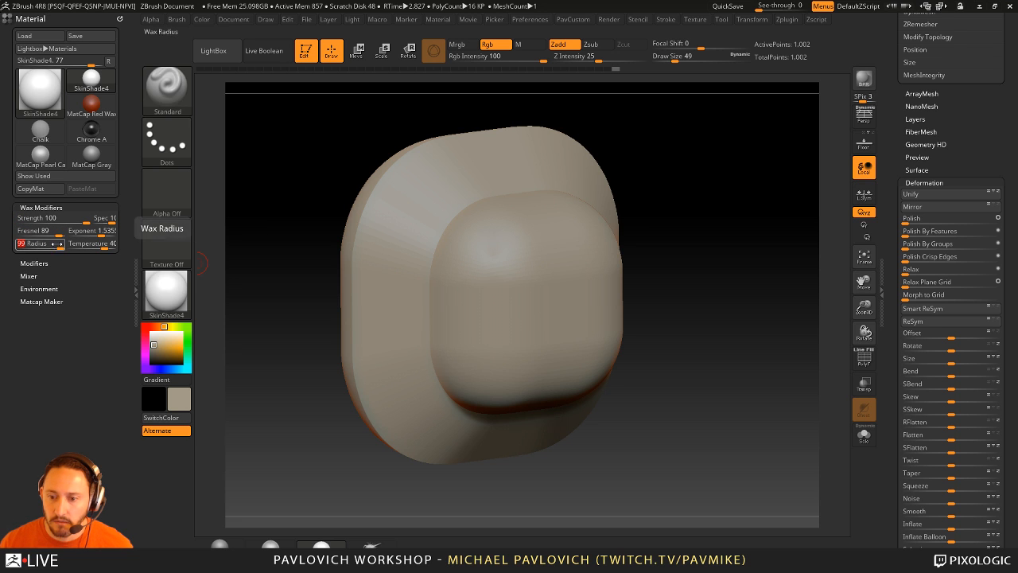
left_click_drag(699, 238, 730, 170)
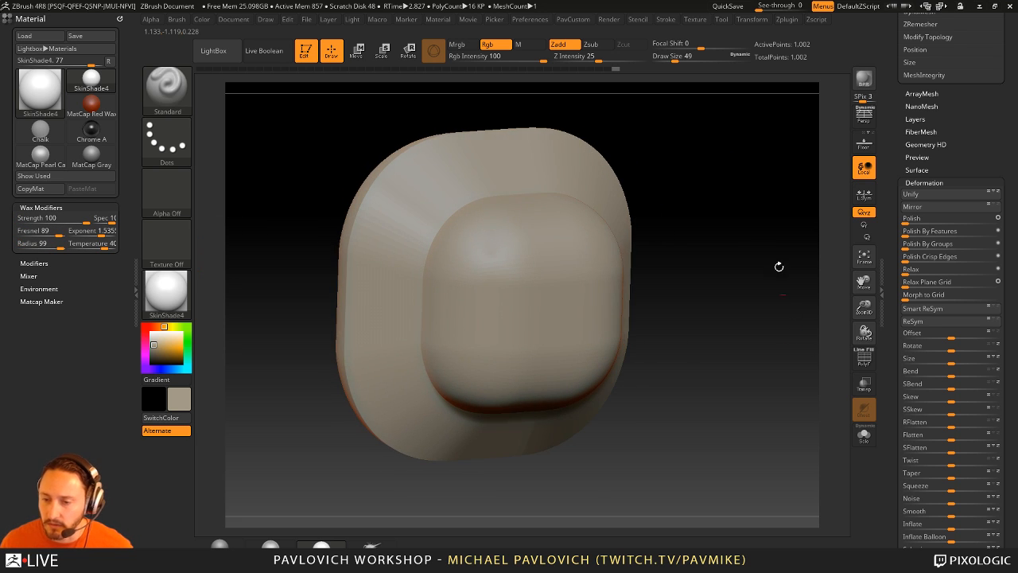
mouse_move(779, 266)
left_mouse_down()
mouse_move(731, 231)
mouse_move(753, 233)
left_mouse_up()
type("s97")
key("Return")
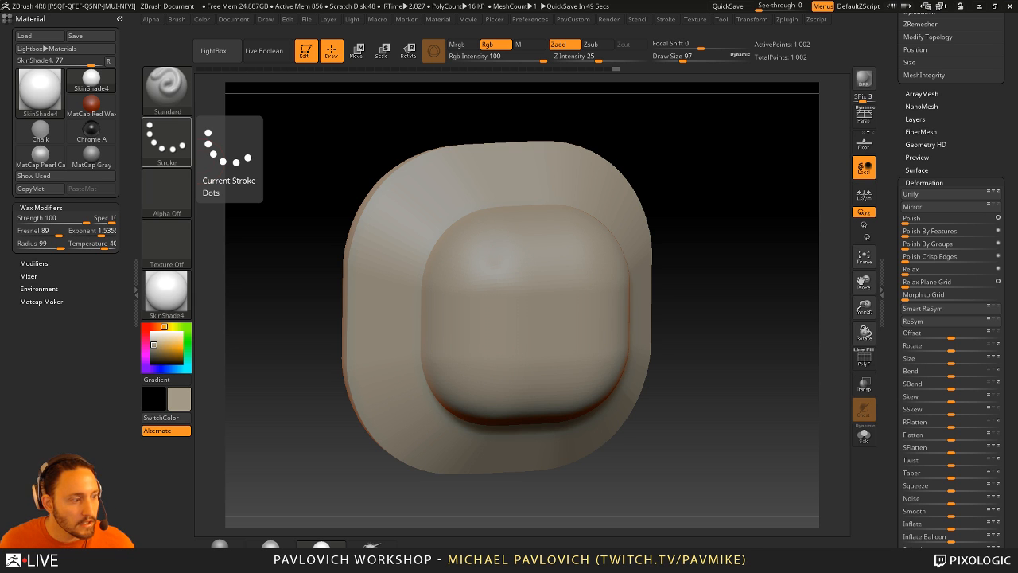
- Switch to the browser's ArtStation portfolio, open the Age of Booty artwork and examine its character renders
left_click_drag(556, 545, 493, 61)
scroll(540, 387, "down", 7)
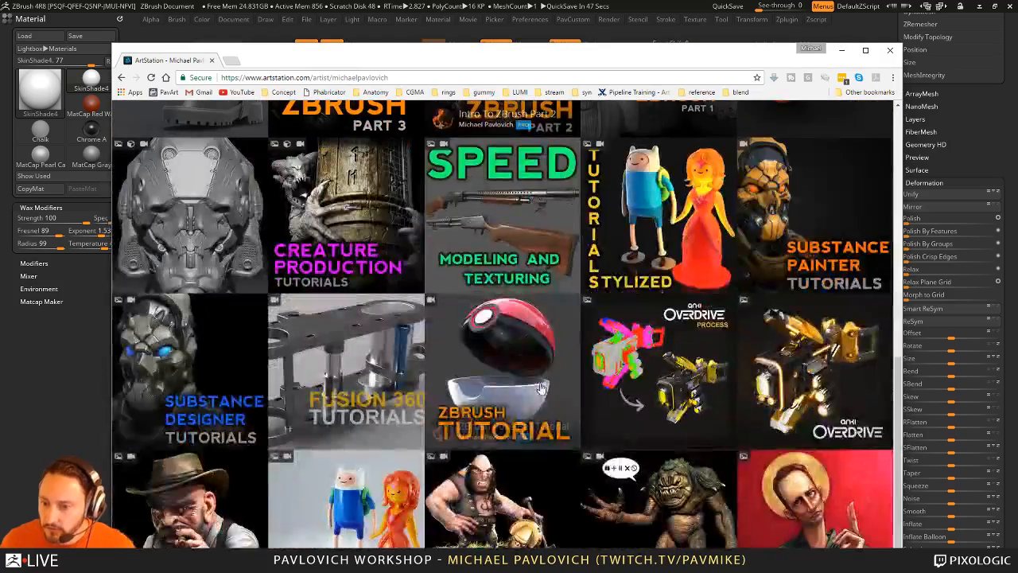
scroll(541, 387, "down", 1)
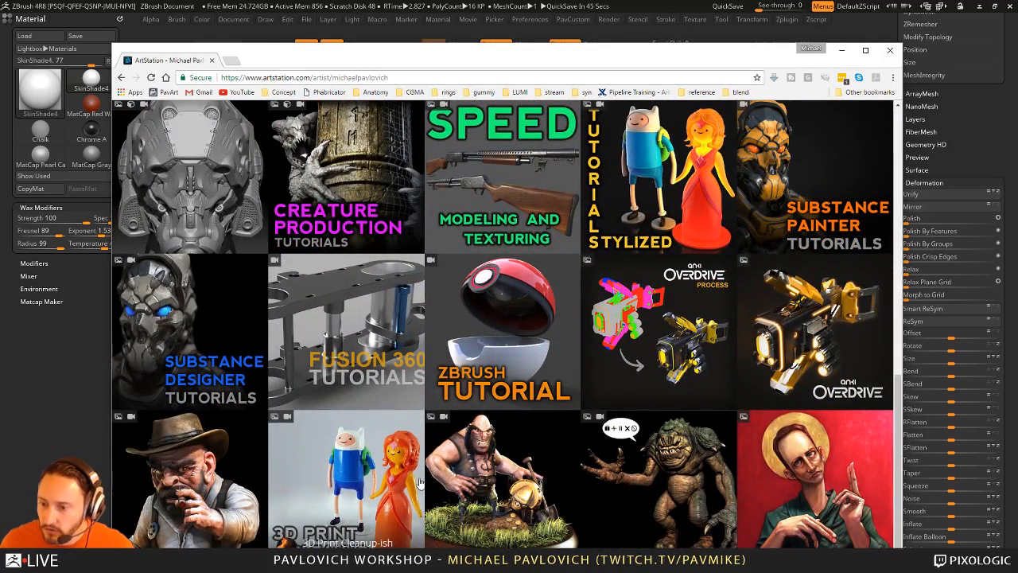
left_click_drag(589, 58, 584, 15)
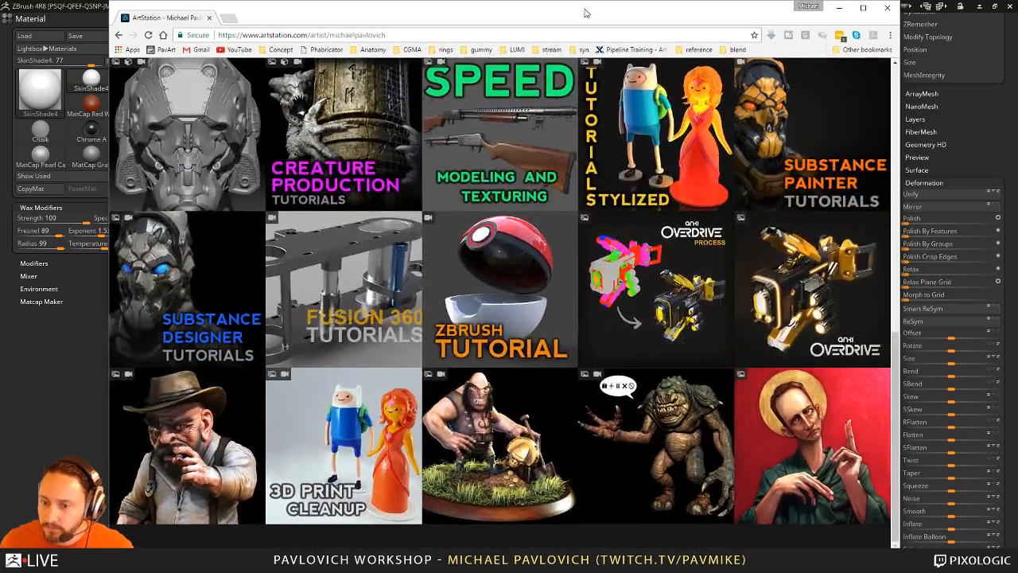
left_click(480, 410)
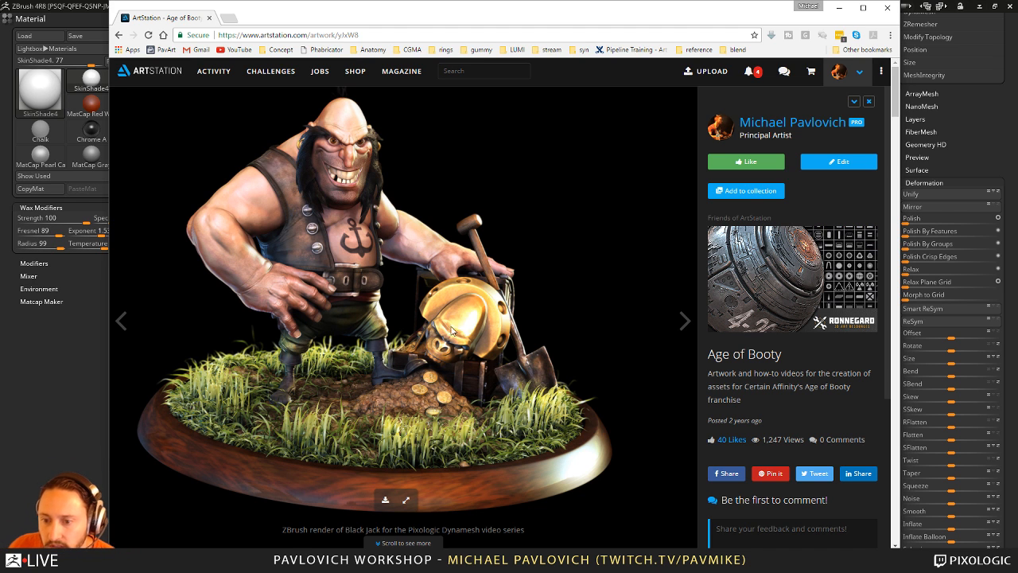
scroll(475, 245, "down", 8)
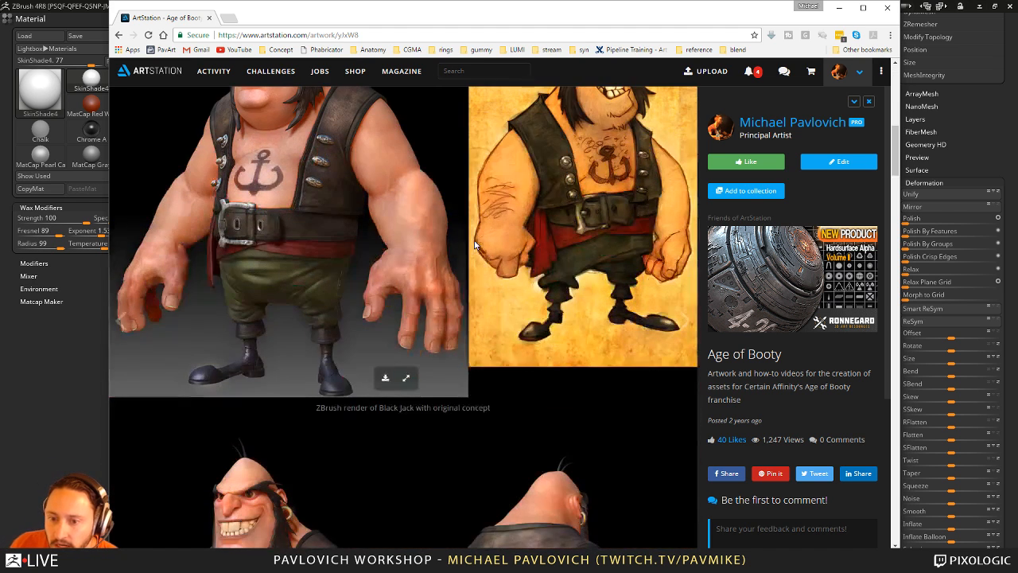
- Examine the Black Jack, Bonnie Bigwig and Filthy McScuppers renders on the artwork page, opening the two-view Filthy McScuppers render enlarged
scroll(405, 242, "down", 4)
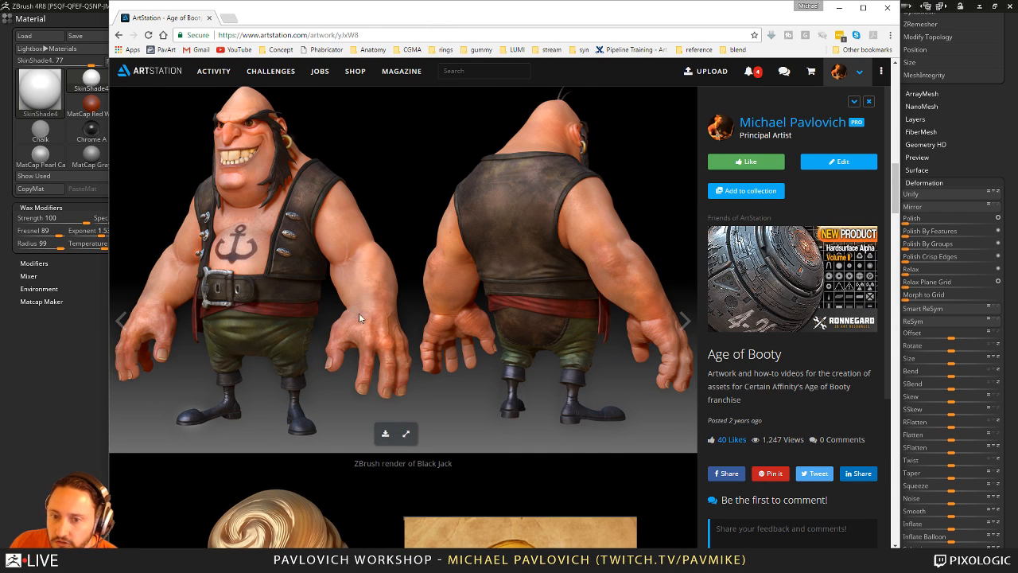
scroll(406, 394, "down", 5)
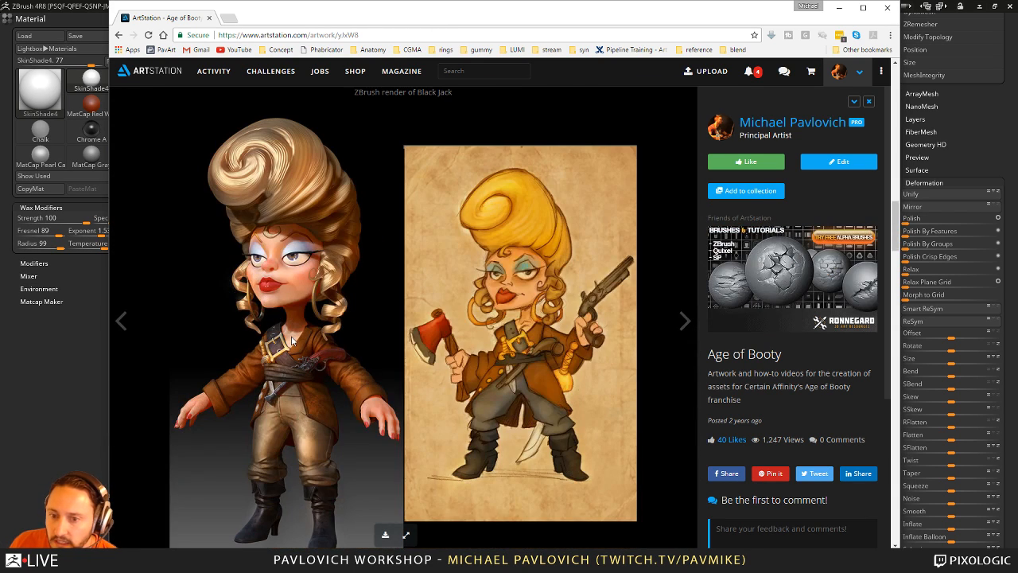
scroll(339, 310, "down", 5)
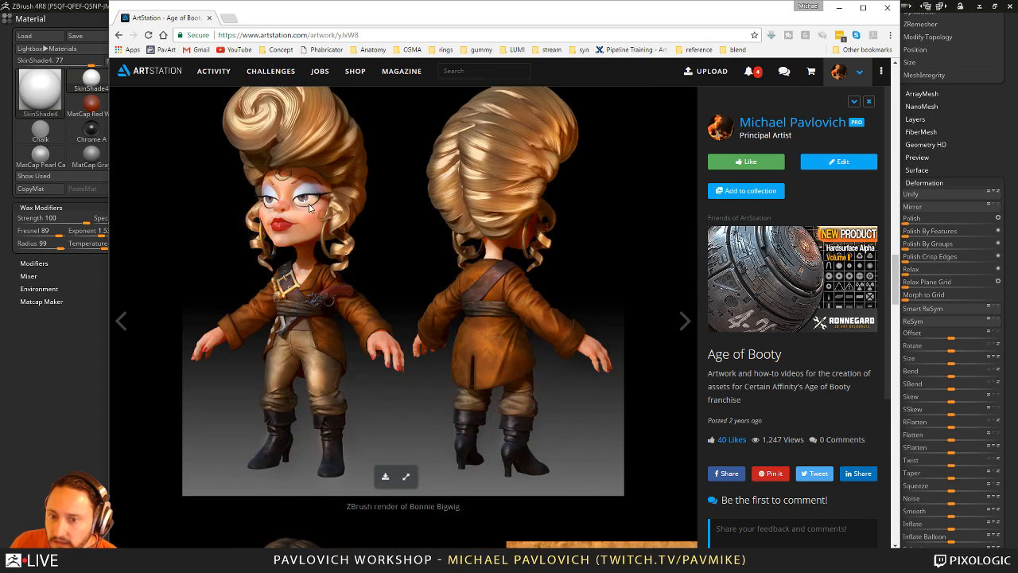
scroll(326, 263, "down", 5)
scroll(325, 262, "down", 3)
scroll(360, 343, "up", 1)
scroll(359, 342, "down", 2)
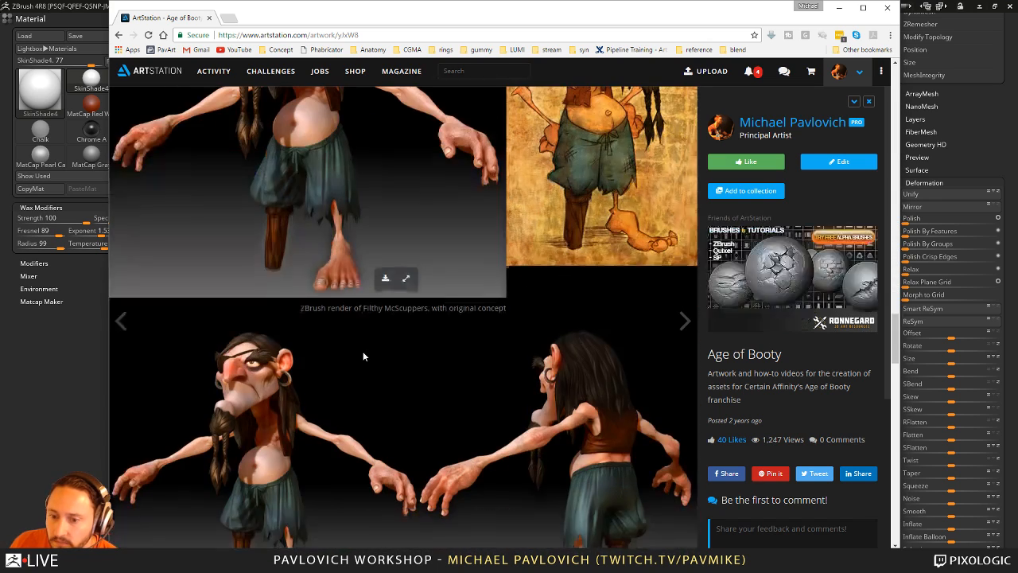
scroll(388, 355, "up", 1)
scroll(386, 353, "down", 4)
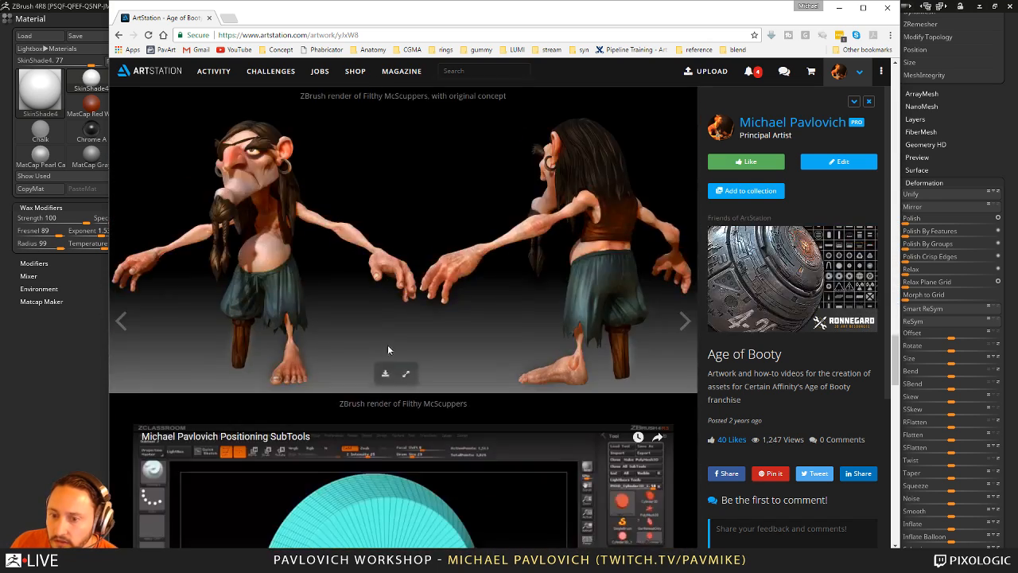
left_click(401, 373)
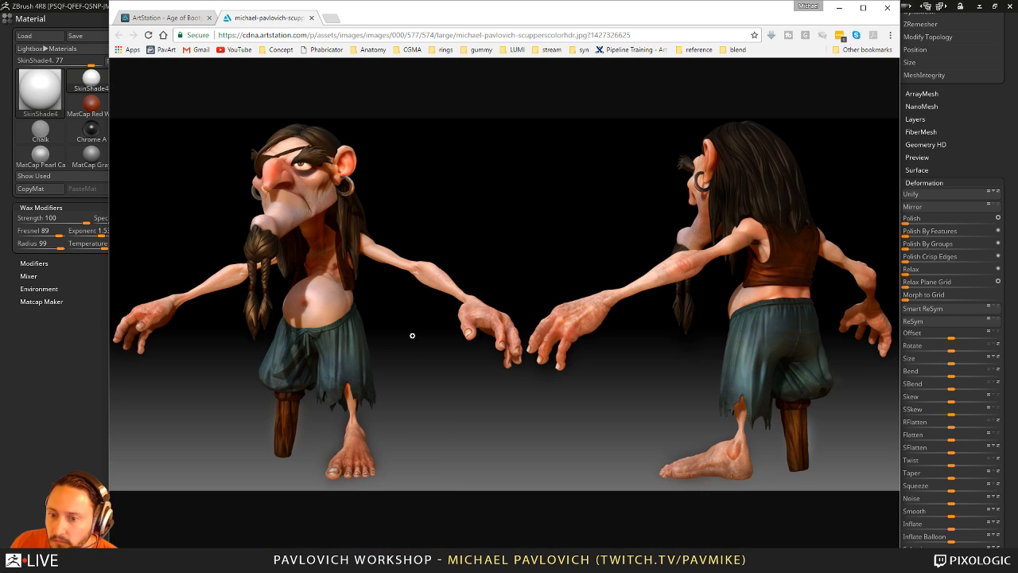
left_click(412, 336)
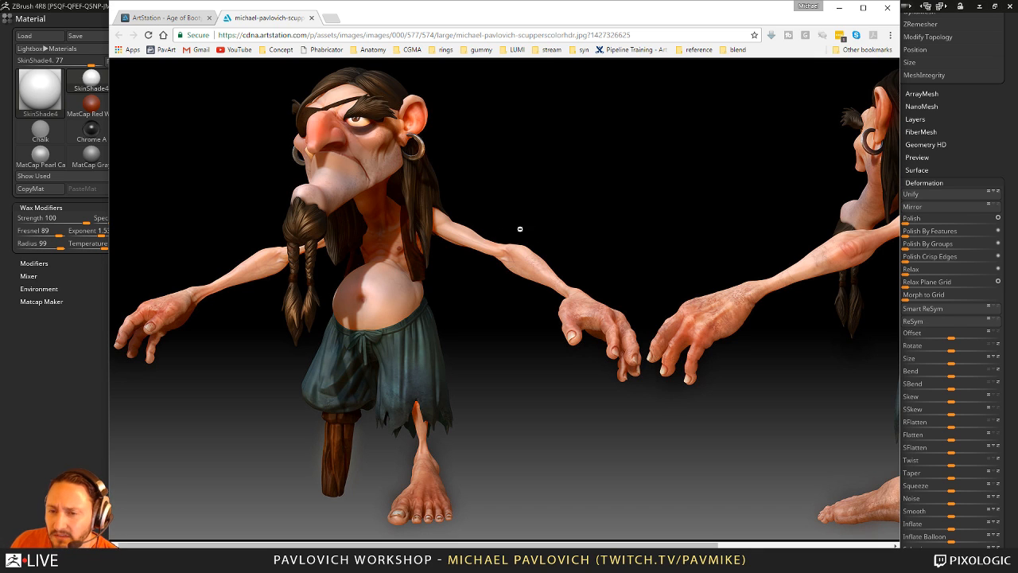
- Switch back to ZBrush and look through the render properties and BPR render pass settings
mouse_move(432, 16)
left_mouse_down()
mouse_move(169, 64)
mouse_move(0, 55)
left_mouse_up()
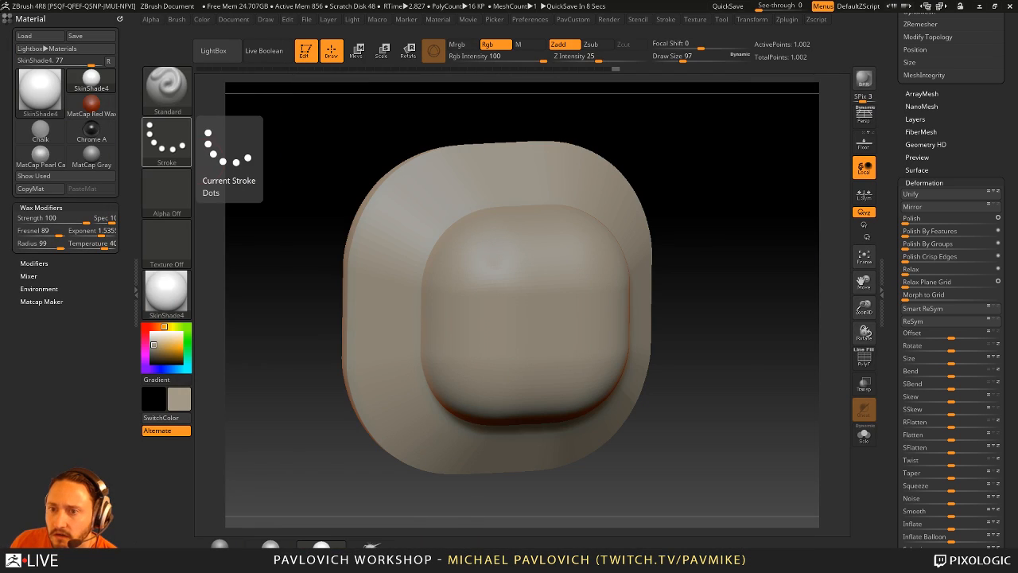
left_click(571, 21)
left_click(611, 22)
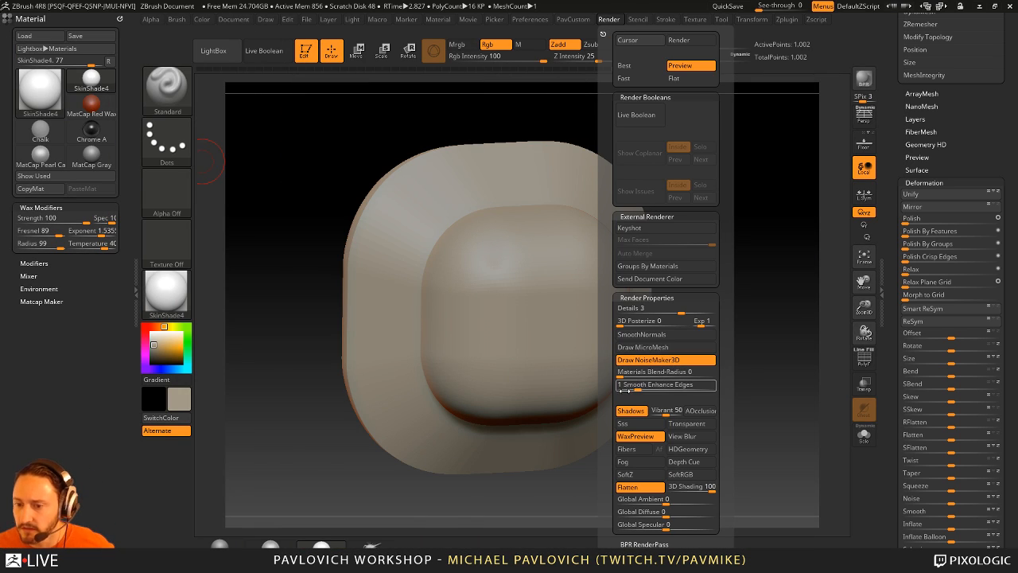
scroll(609, 374, "down", 5)
left_click(633, 253)
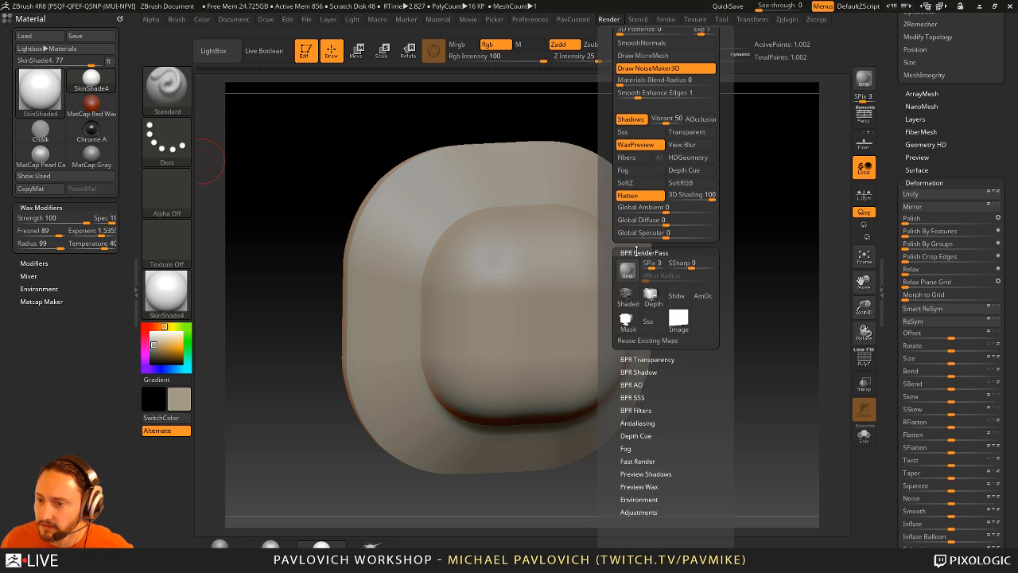
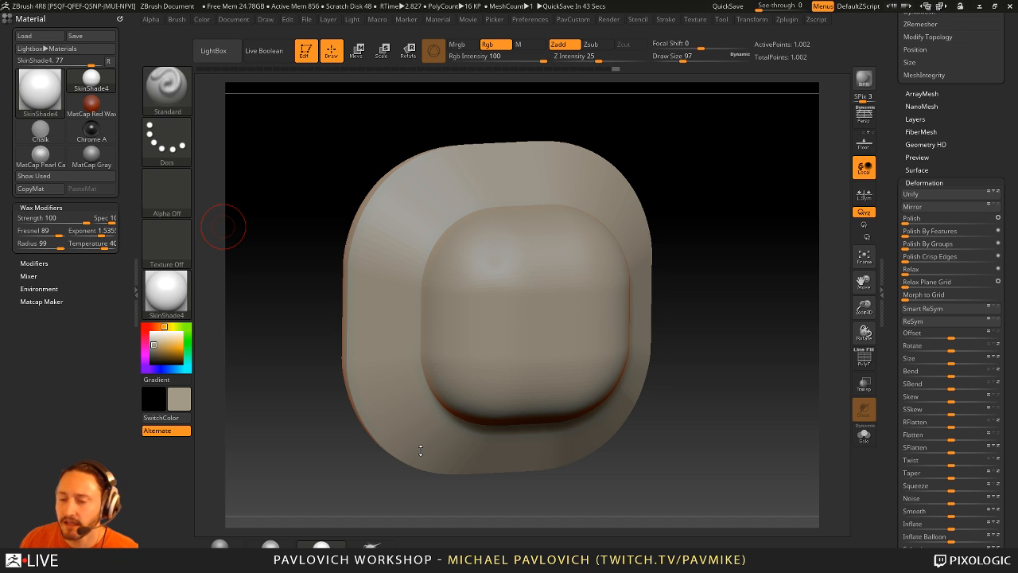
- Show the polyframe on the mesh and set SkinShade4's wax strength to 0
key("shift+f")
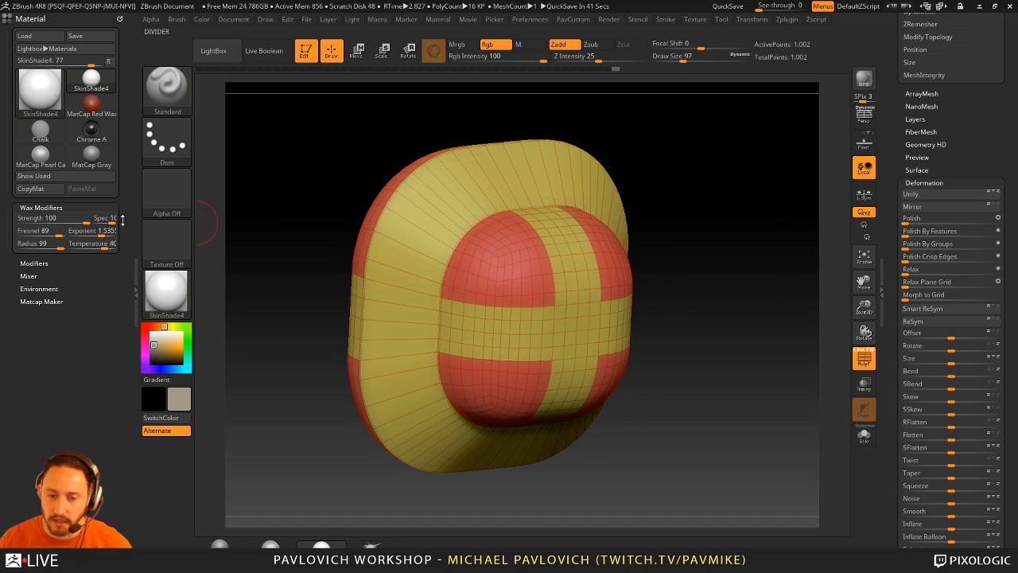
left_click_drag(75, 220, 14, 219)
- With the ZModeler brush at draw size 77, give the front face's central square its own polygroup and isolate it
mouse_move(745, 173)
left_mouse_down()
mouse_move(711, 212)
mouse_move(680, 181)
left_mouse_up()
key("s")
key("b")
key("z")
key("m")
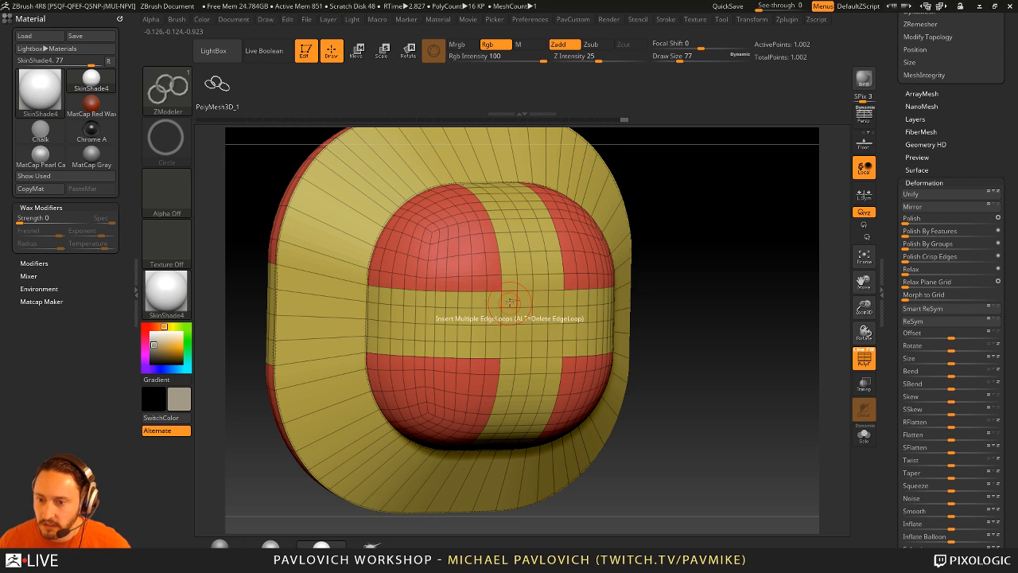
key("space")
left_click(496, 238)
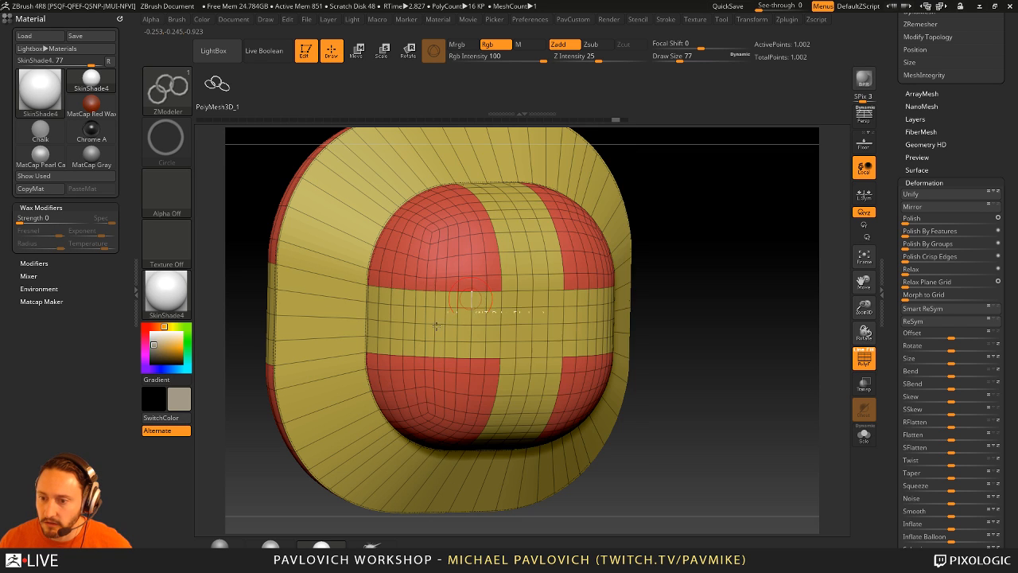
mouse_move(510, 332)
left_mouse_down()
mouse_move(557, 350)
mouse_move(556, 298)
mouse_move(525, 333)
mouse_move(533, 328)
left_mouse_up()
left_click(532, 325, "ctrl+shift")
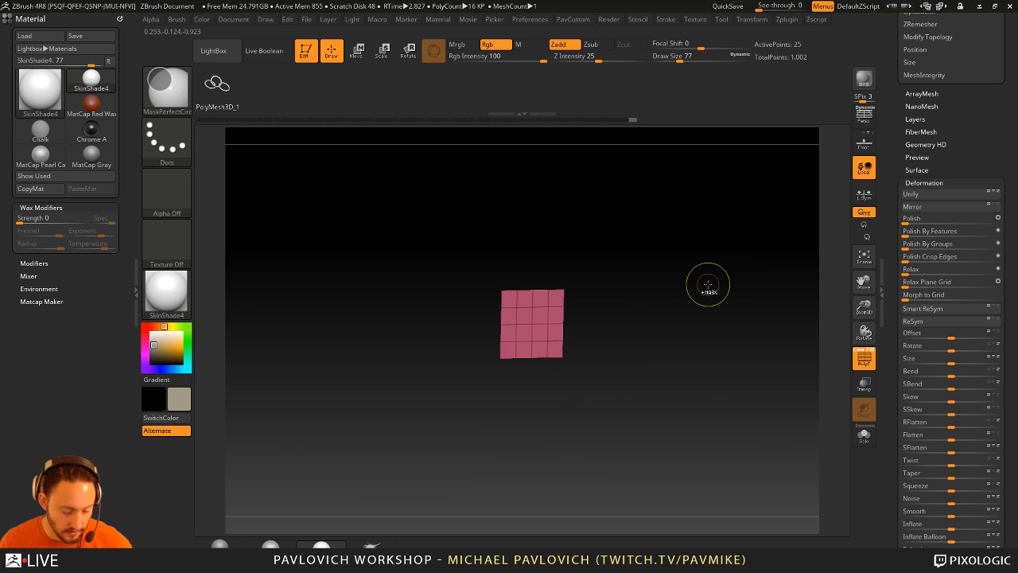
- Unhide the whole mesh, mask everything except the central square polygroup and bring up the Move gizmo on it
left_click(723, 274, "ctrl")
left_click(727, 267, "ctrl+shift")
left_click(735, 238, "ctrl")
mouse_move(710, 259)
left_mouse_down("ctrl")
mouse_move(720, 287)
mouse_move(711, 257)
mouse_move(720, 274)
left_mouse_up("ctrl")
key("w")
left_click(530, 314, "ctrl+shift")
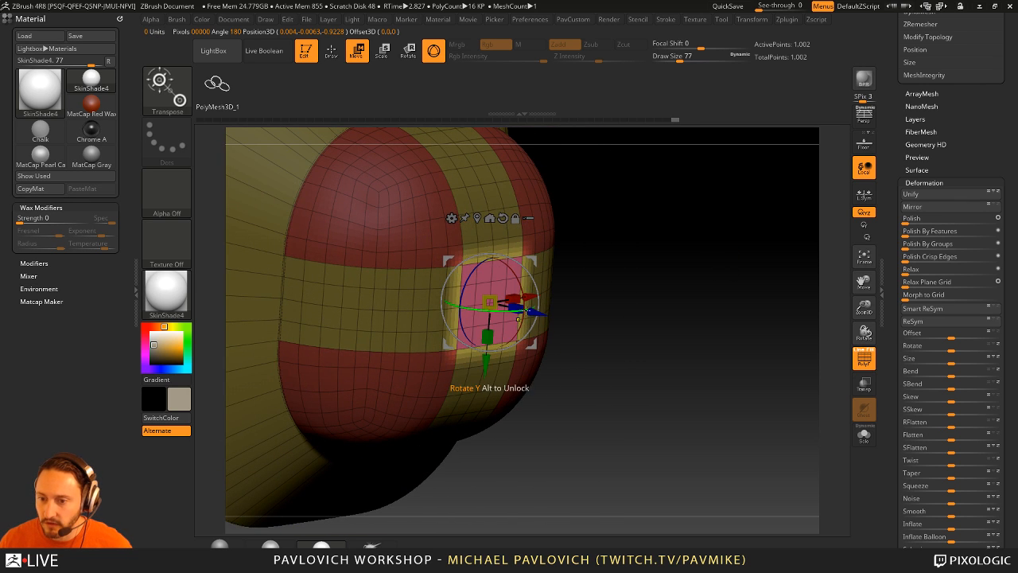
- Try extruding the unmasked central square outward with the Move gizmo
left_click_drag(526, 311, 571, 320, "ctrl")
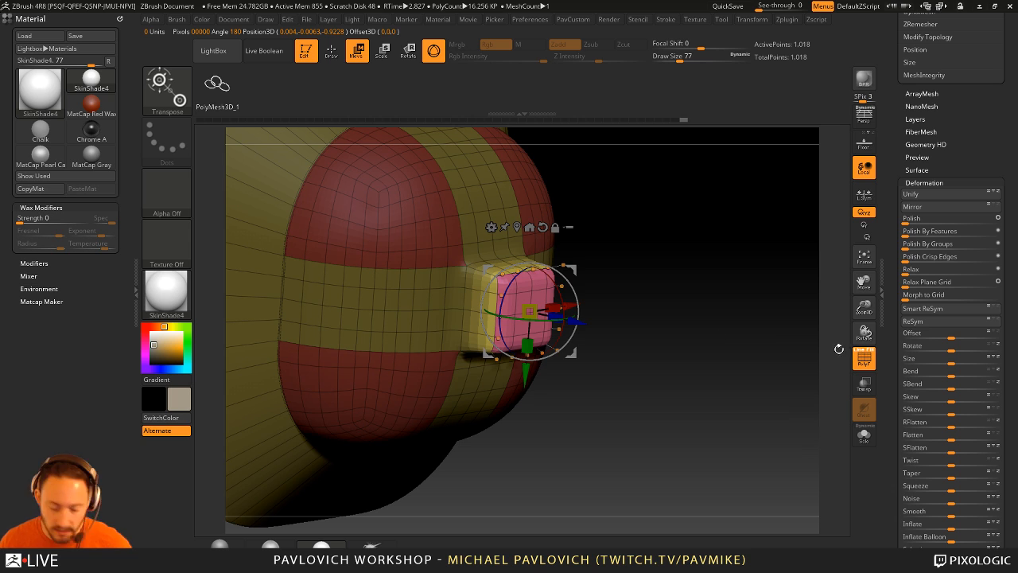
left_click_drag(736, 315, 642, 334)
key("ctrl+z")
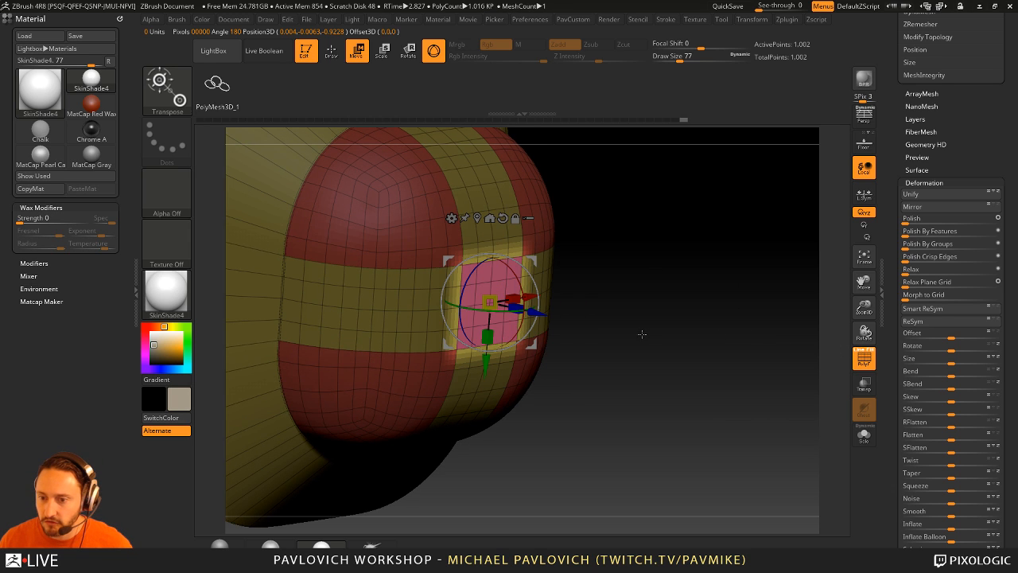
left_click_drag(489, 302, 552, 306, "ctrl")
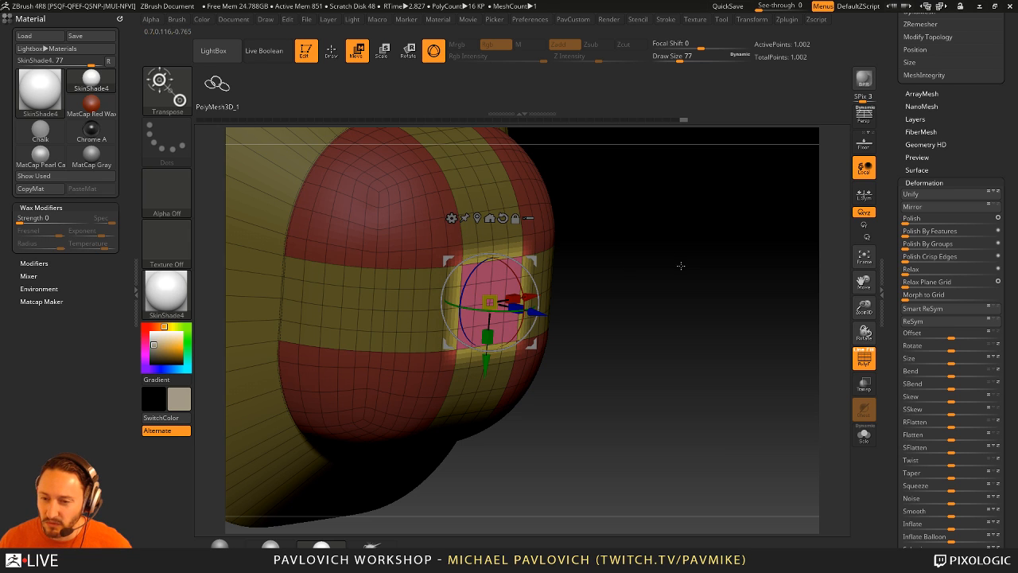
- Replace the gizmo with a Transpose line centred on the unmasked square
left_click(434, 50)
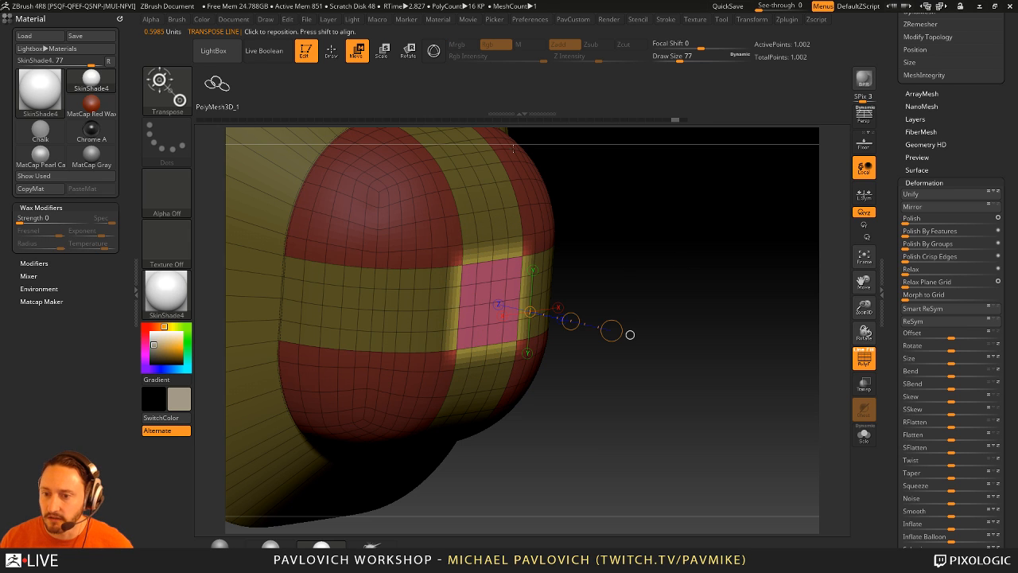
left_click(489, 303)
- Try extruding the unmasked square with the Move Transpose line, including pushing it inward
mouse_move(553, 318)
left_mouse_down("ctrl")
mouse_move(538, 310)
mouse_move(547, 316)
left_mouse_up("ctrl")
key("ctrl+z")
left_click(554, 318, "ctrl")
key("ctrl+z")
key("ctrl+z")
key("ctrl+z")
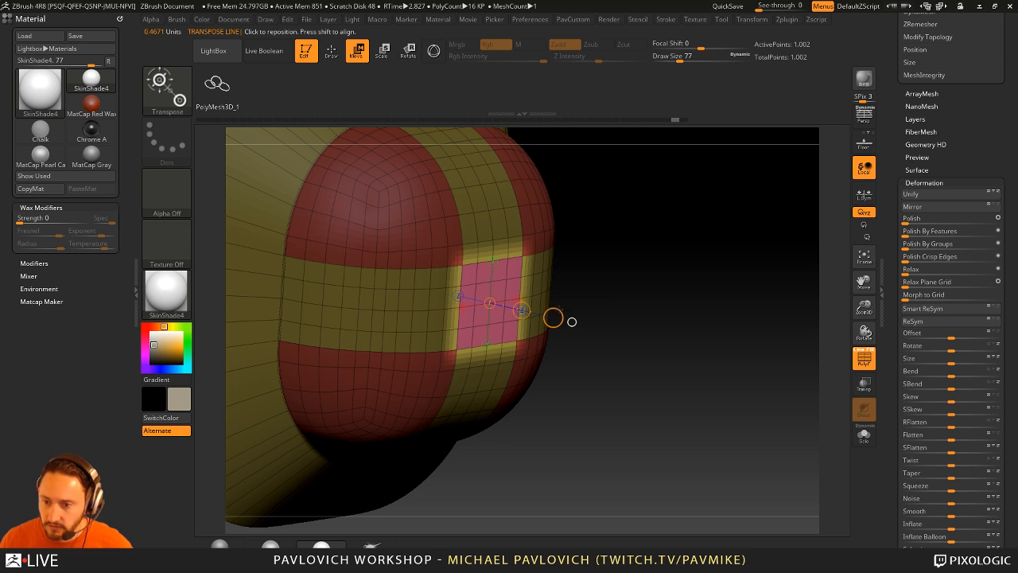
left_click_drag(523, 311, 513, 308, "ctrl")
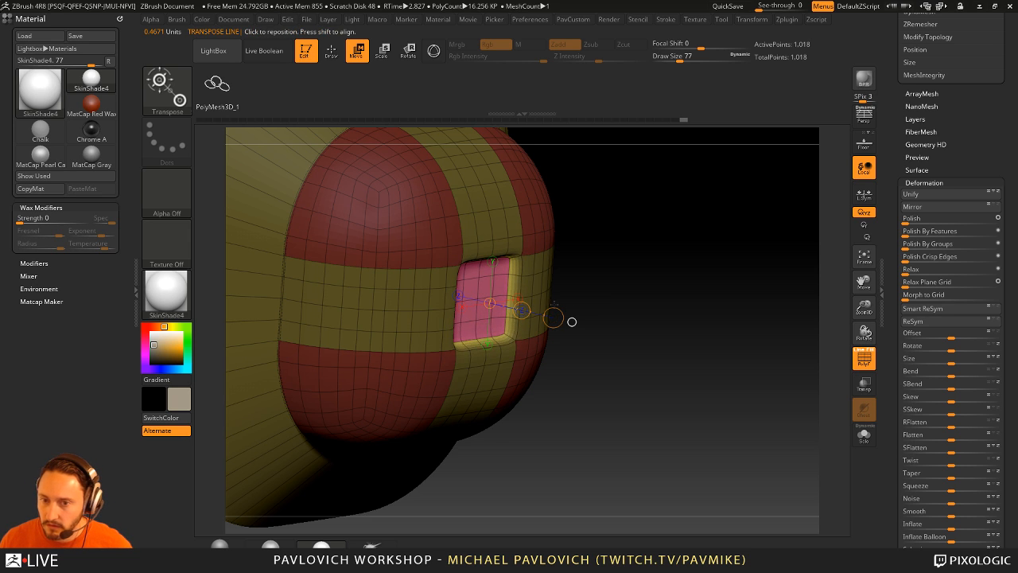
key("ctrl+z")
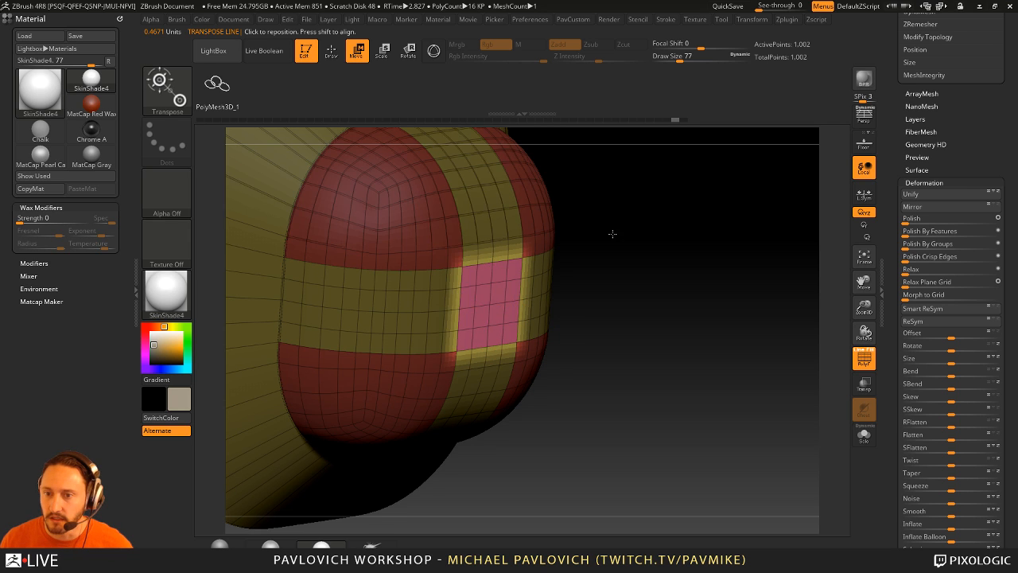
- Inset the unmasked square by extruding it with the Scale Transpose line
left_click_drag(612, 234, 613, 245, "alt")
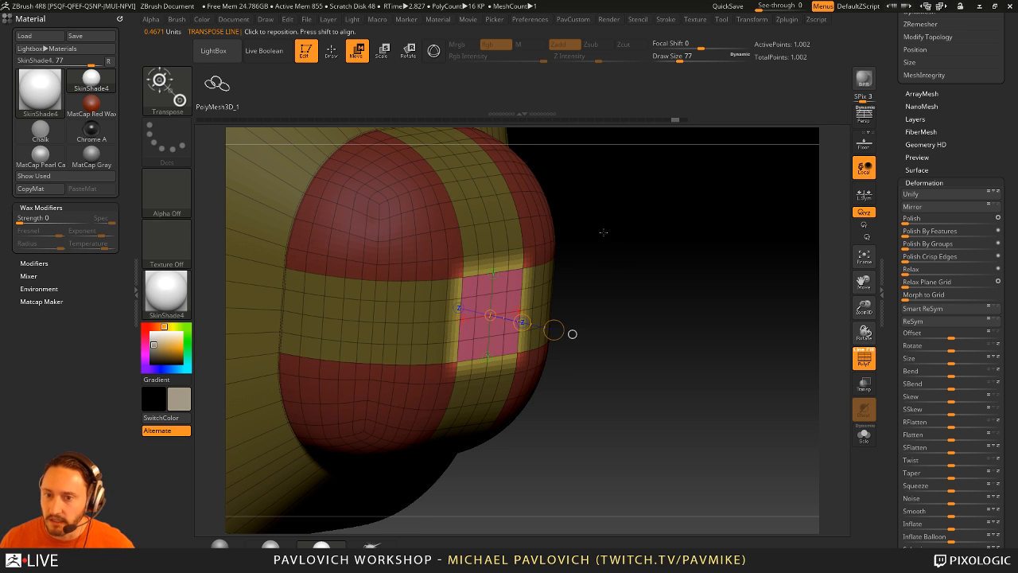
left_click(381, 50)
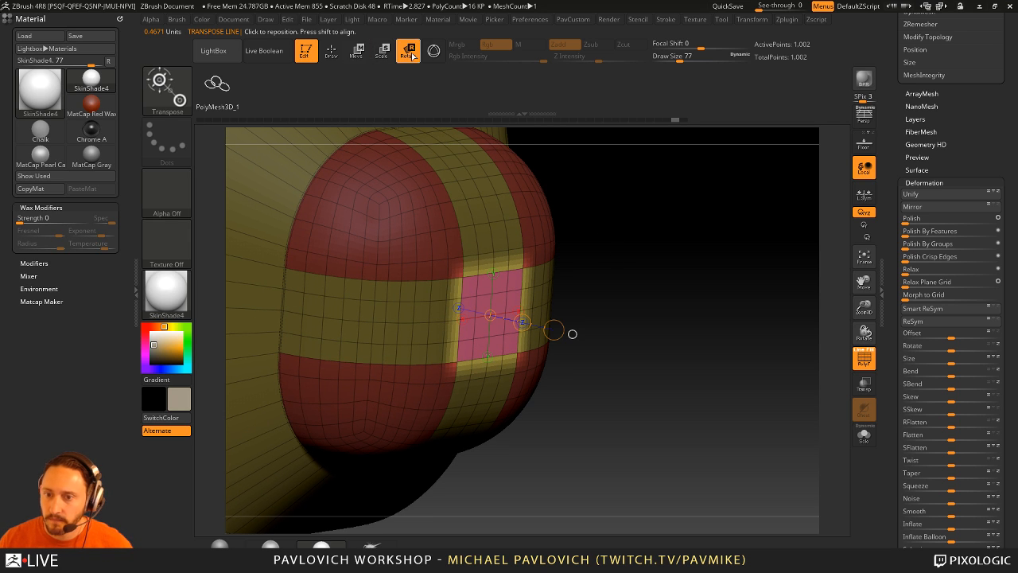
left_click_drag(555, 327, 521, 317, "ctrl")
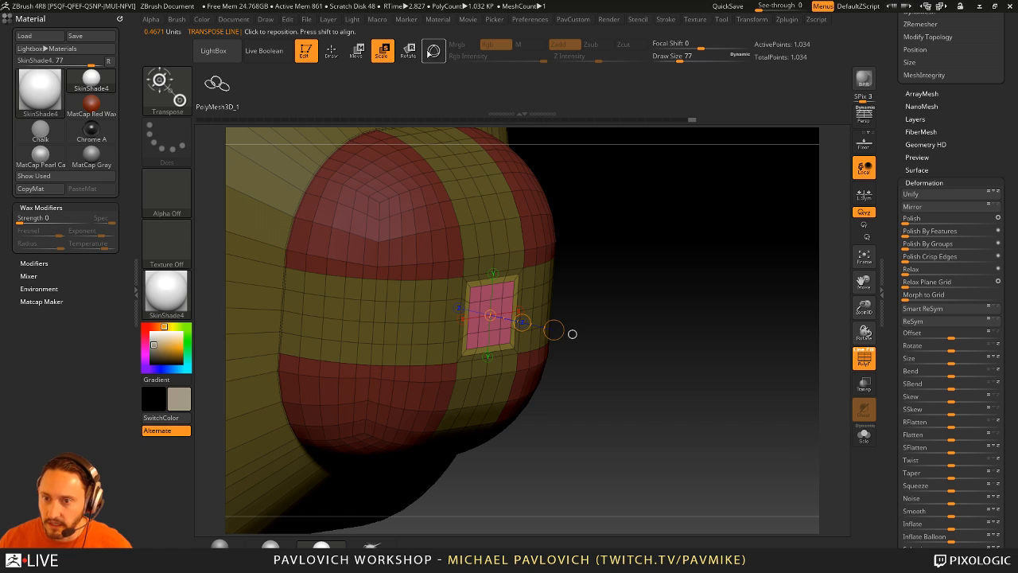
- Try scaling the inset square as an extrusion with the gizmo's uniform Scale handle
left_click(435, 53)
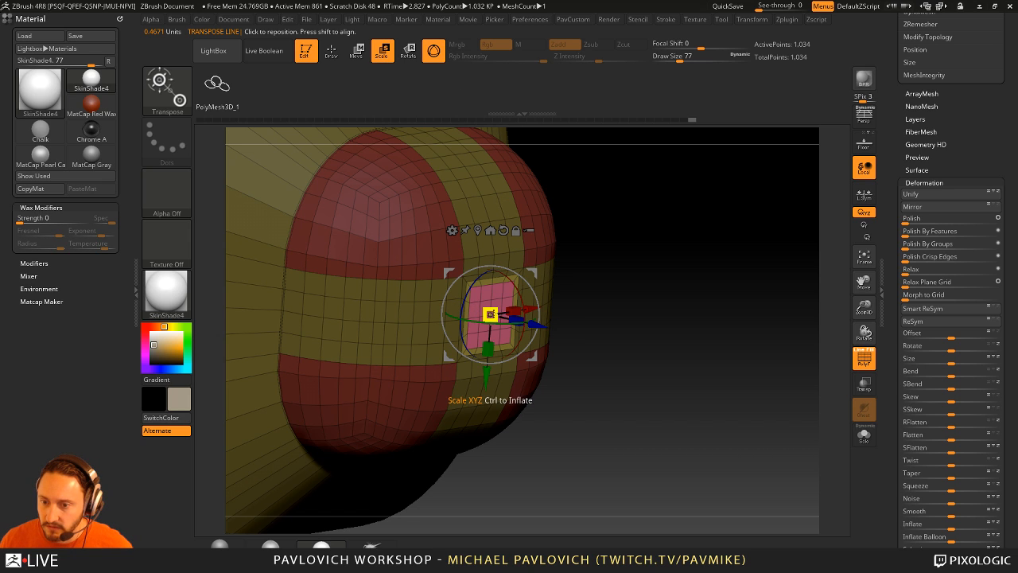
mouse_move(490, 314)
left_mouse_down("ctrl")
mouse_move(476, 289)
mouse_move(434, 290)
mouse_move(477, 308)
mouse_move(597, 318)
left_mouse_up("ctrl")
key("ctrl+z")
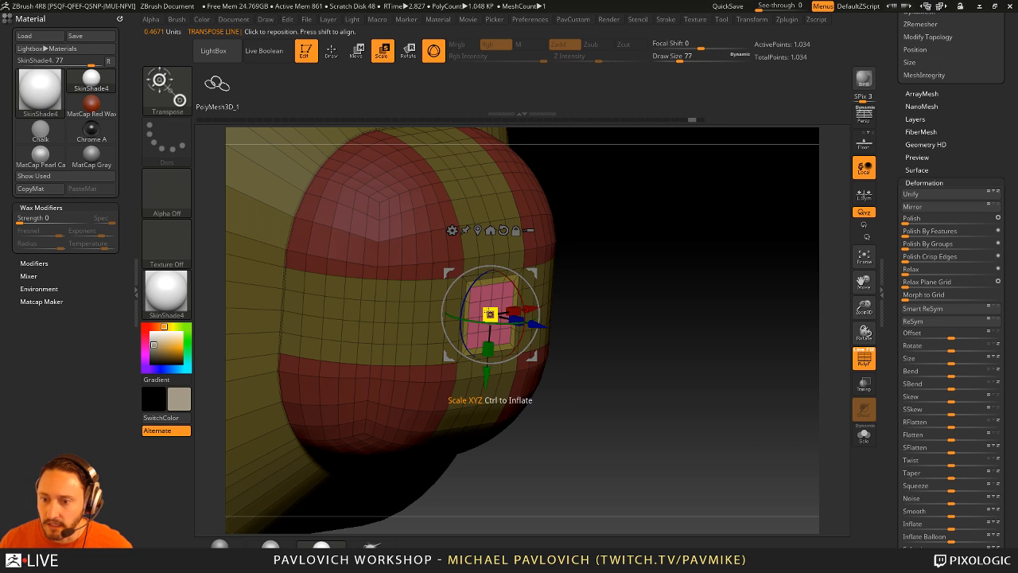
left_click_drag(490, 314, 469, 305, "ctrl")
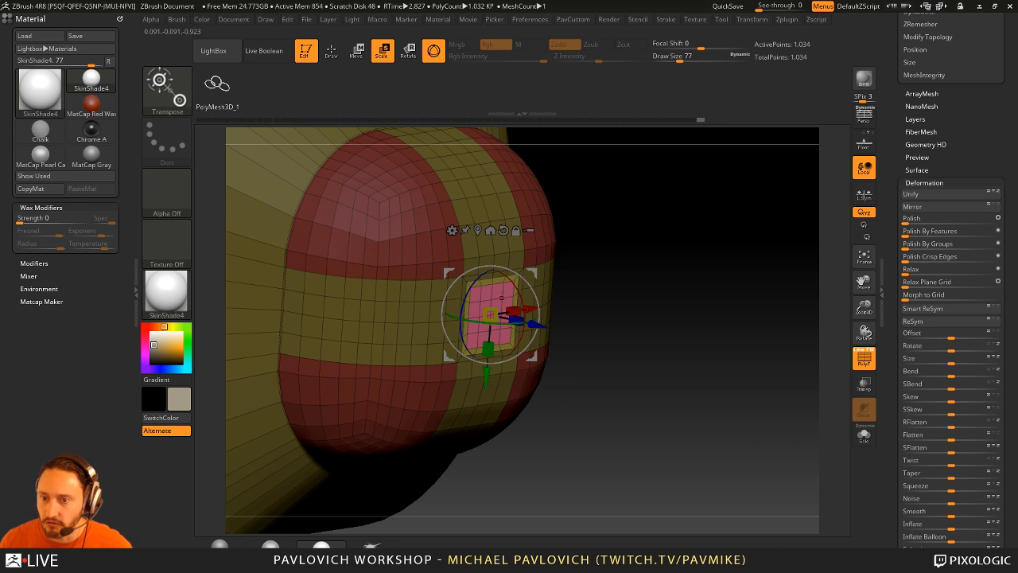
- Inset the square further with a centred Scale Transpose line and extrude it inward to form a recess
left_click(434, 51)
left_click(491, 271)
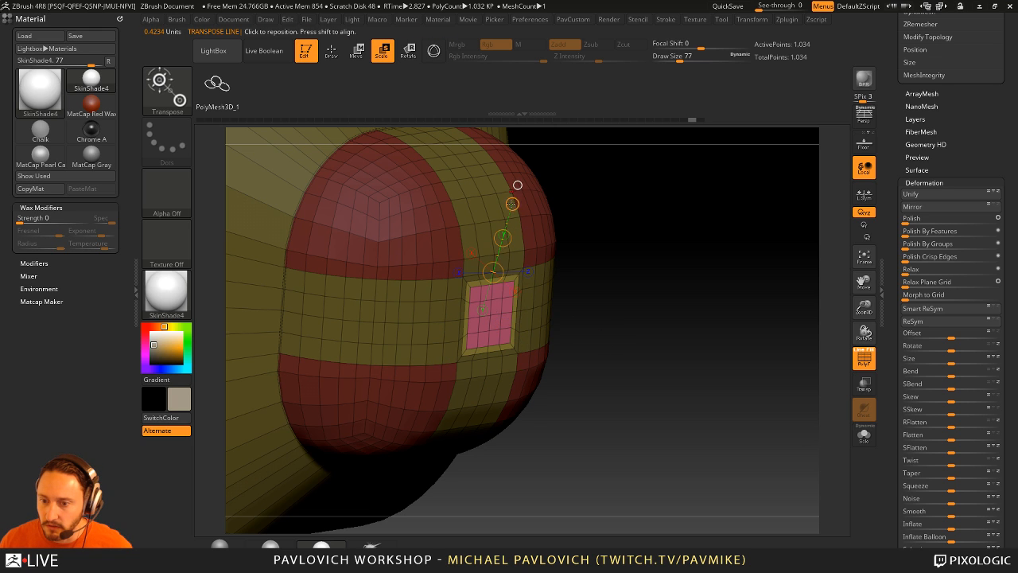
left_click(490, 315)
left_click_drag(554, 329, 521, 321, "ctrl")
key("w")
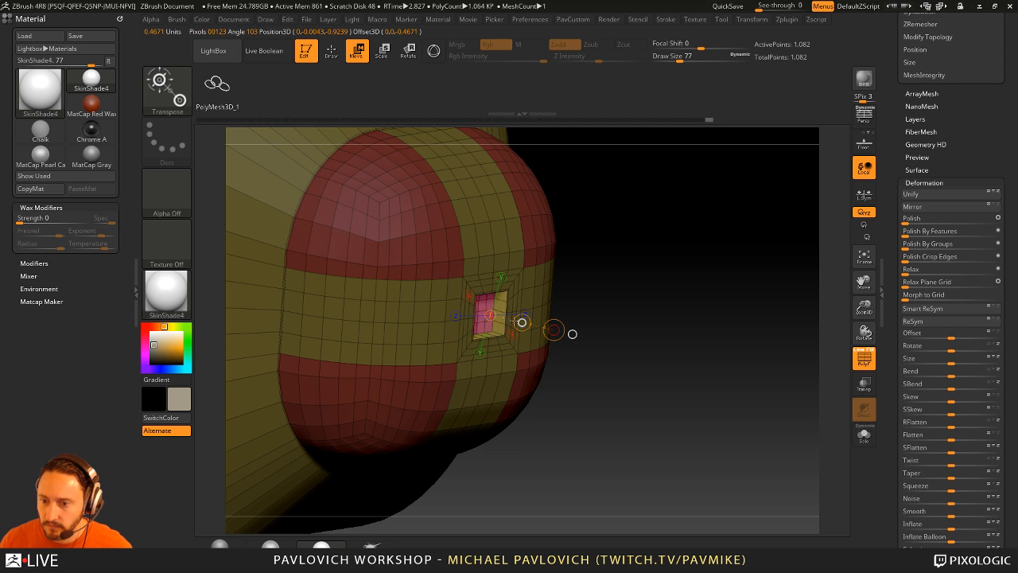
- Clear the mask and return to drawing with the ZModeler brush at draw size 80
key("q")
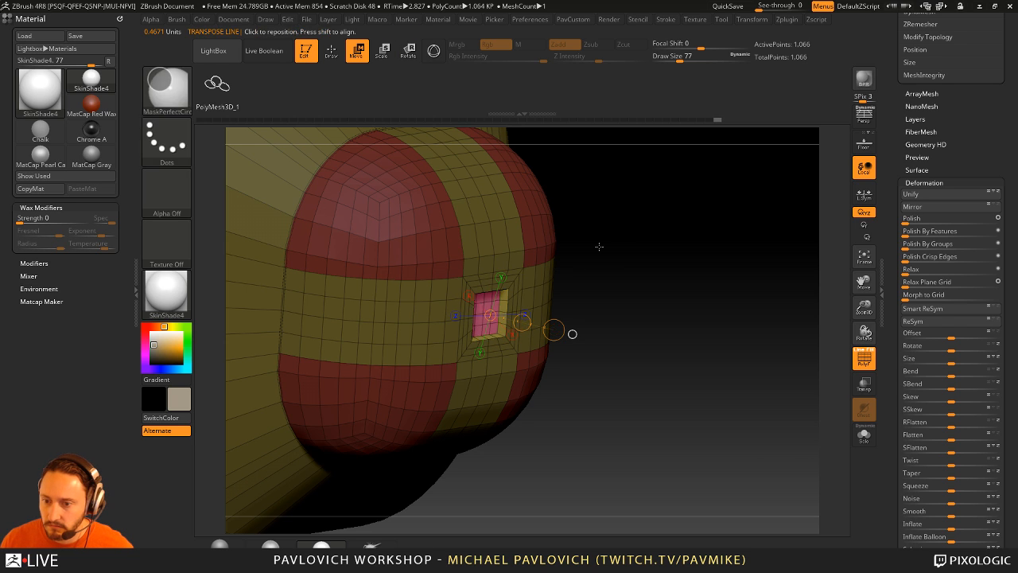
left_click_drag(597, 246, 717, 273, "shift")
key("s")
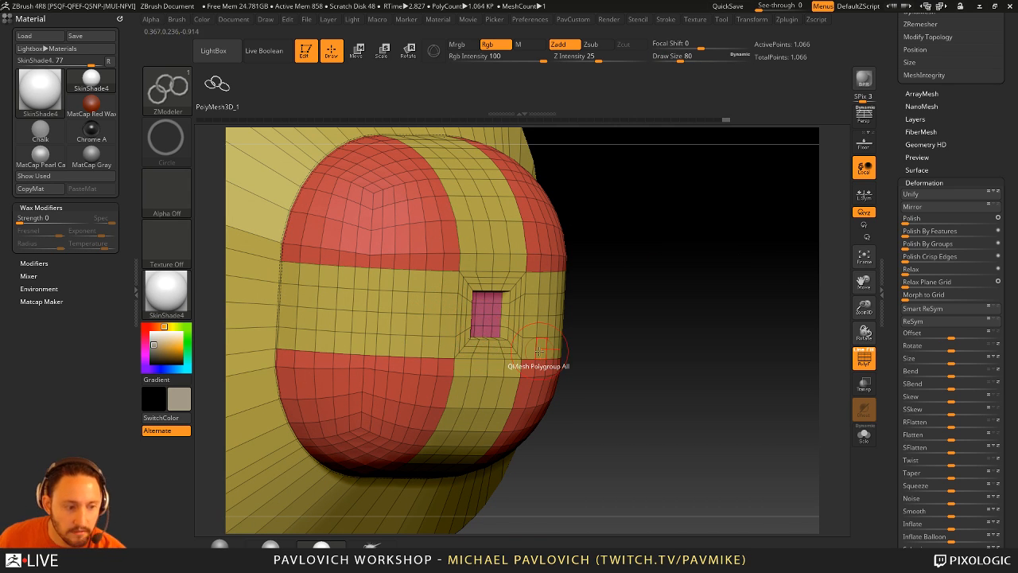
- Switch to KeyShot with the yellow chick scene and toggle the pause of its real-time render
key("super")
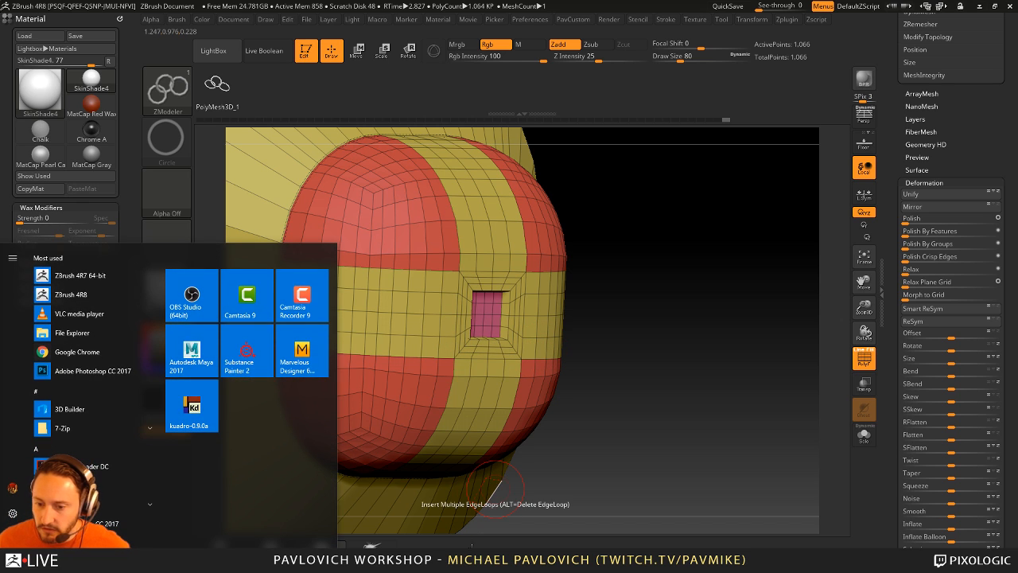
key("alt+Tab")
left_click(80, 36)
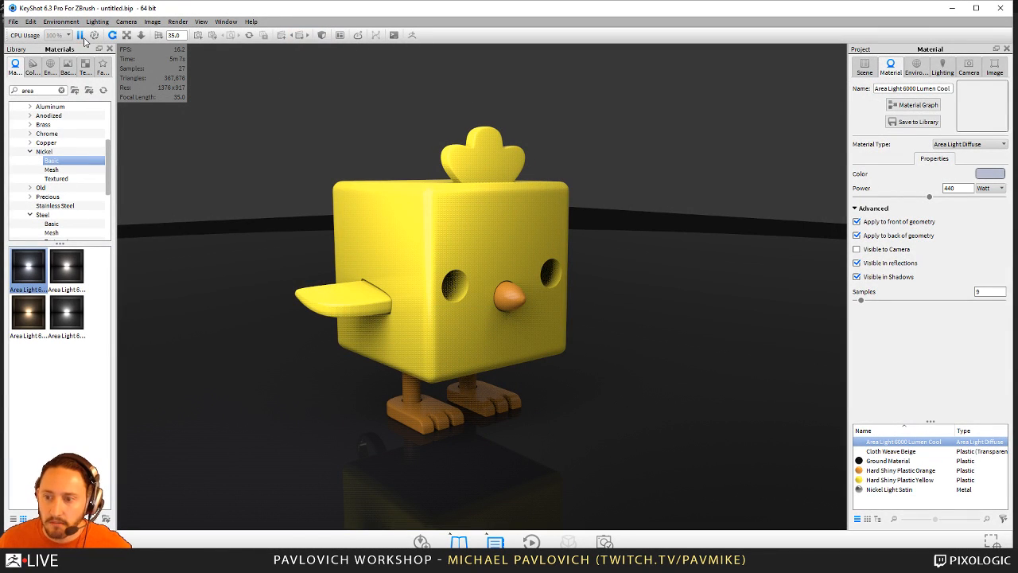
- Add a scene set named Glass to the scene
left_click(865, 66)
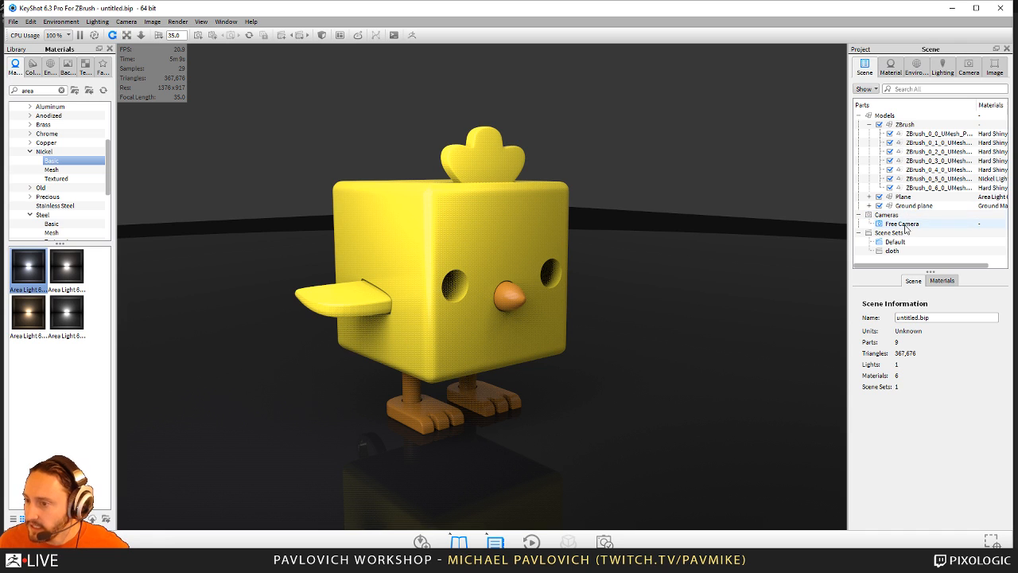
right_click(896, 236)
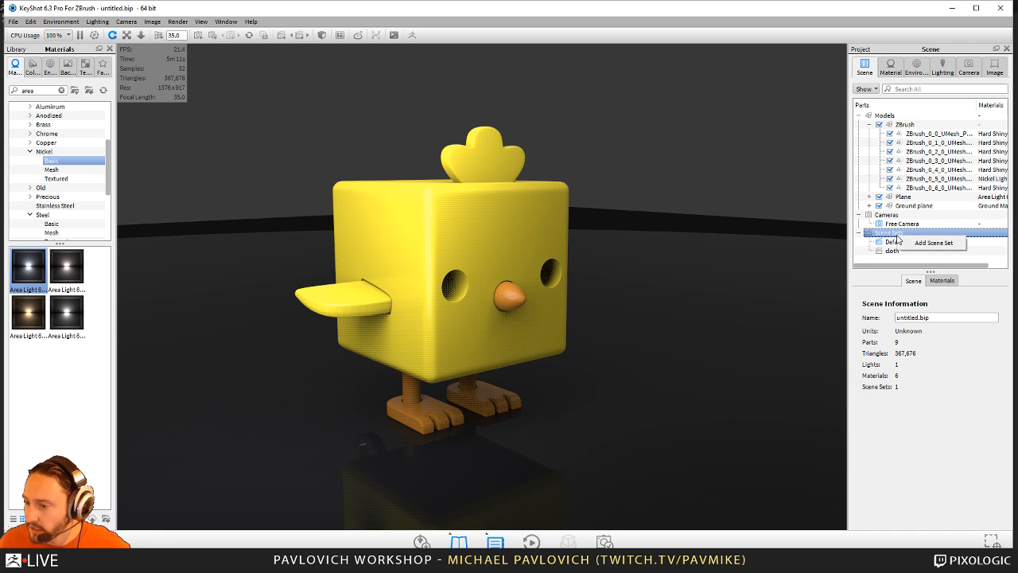
left_click(932, 242)
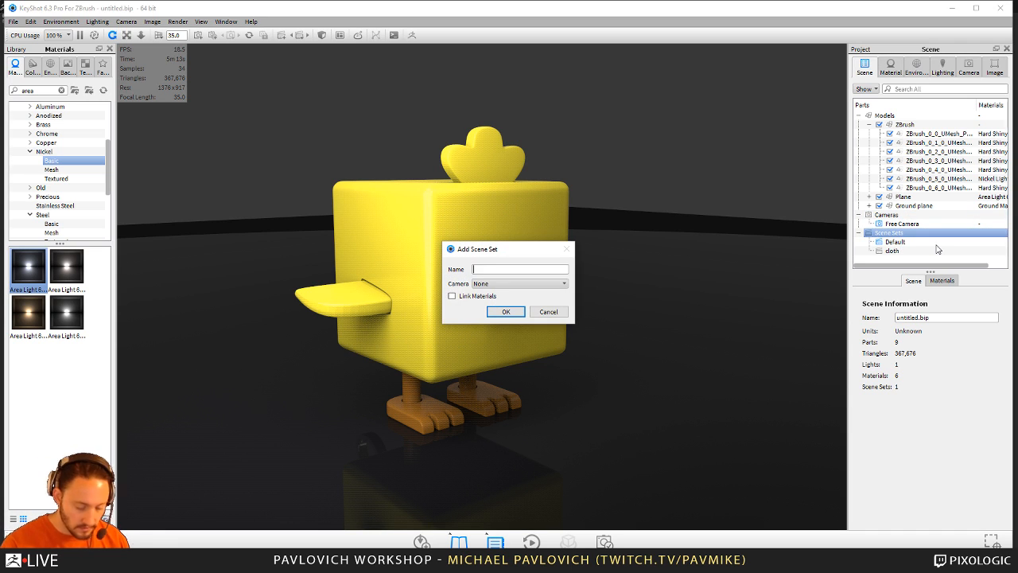
key("Return")
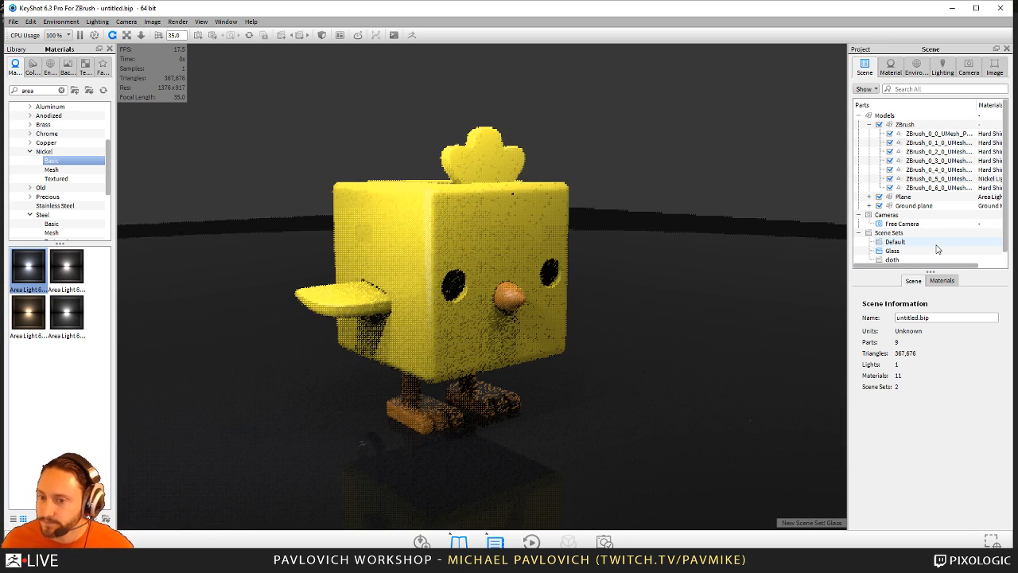
- Clear the material library search, return to the materials after checking colors and environments, and maximise the window
left_click(61, 90)
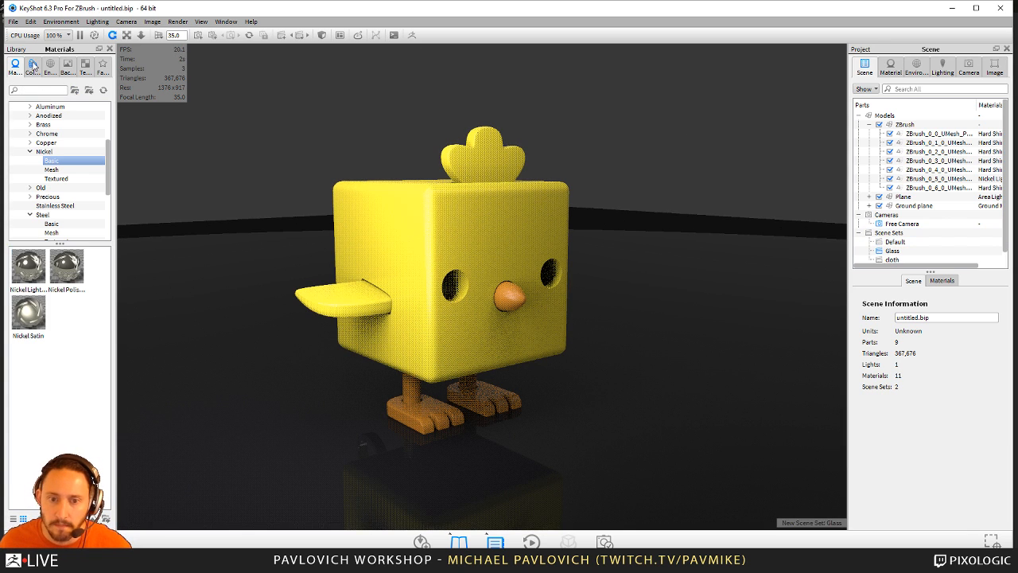
left_click(33, 65)
left_click(45, 67)
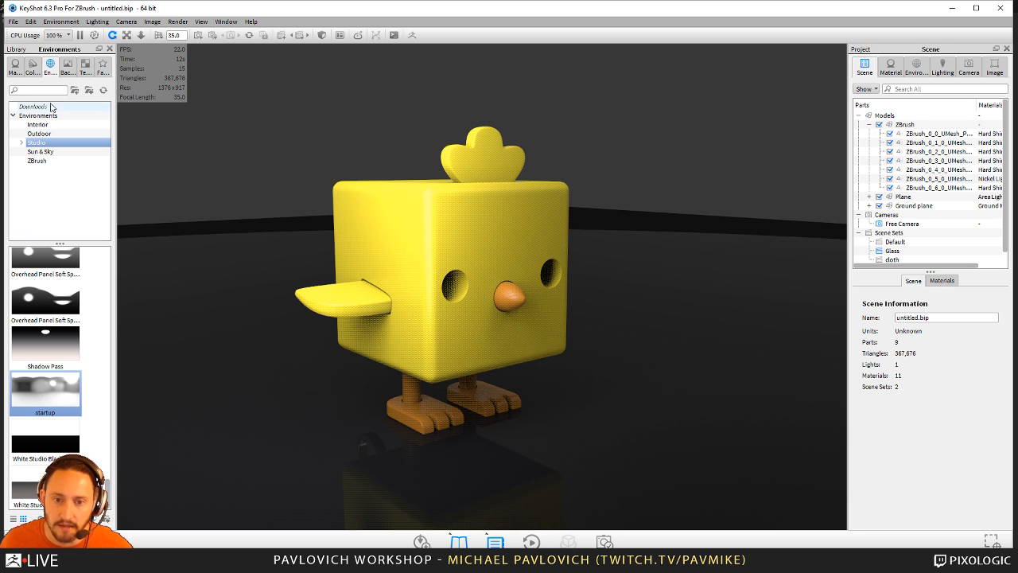
left_click(21, 69)
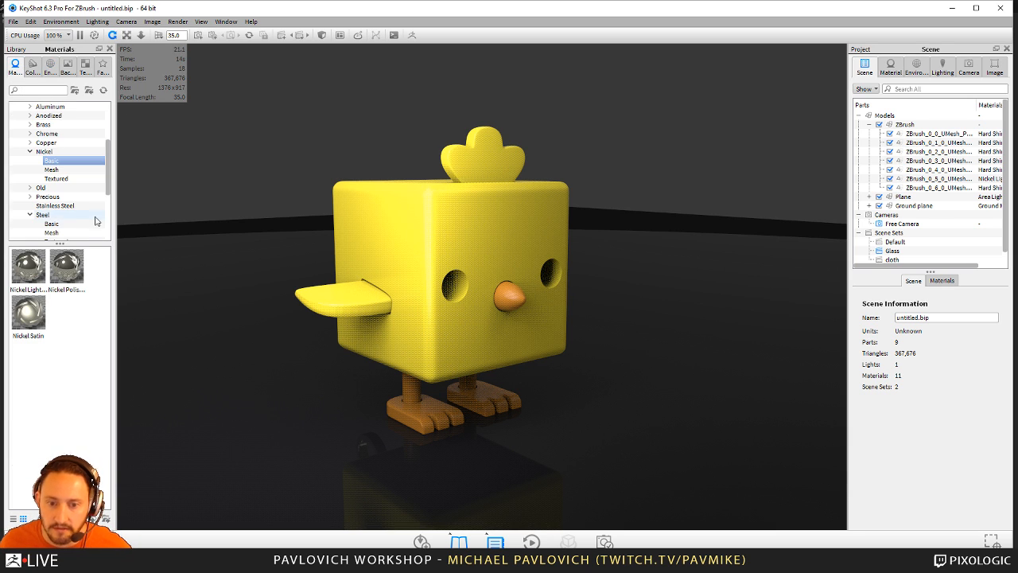
left_click(977, 9)
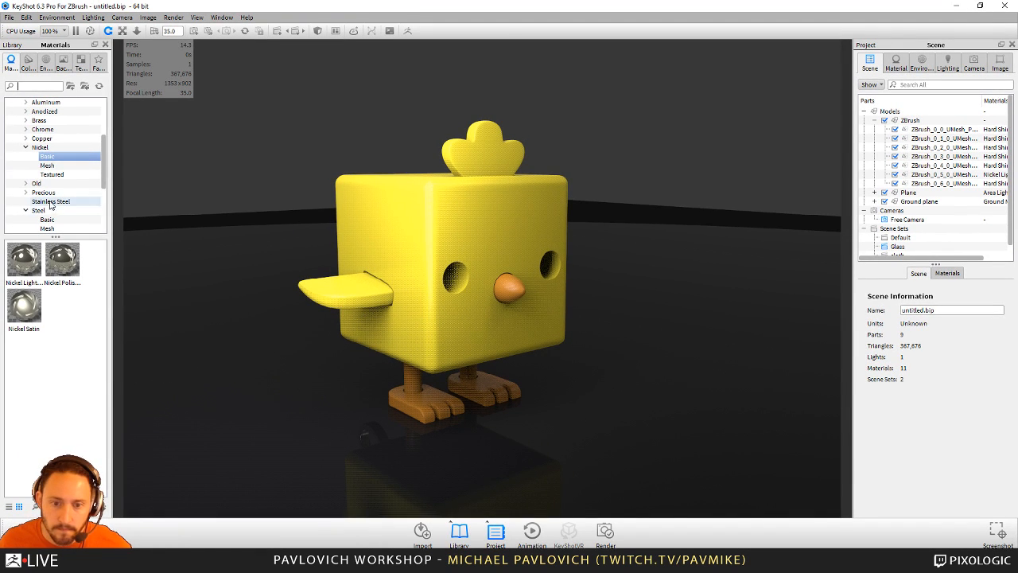
- Find Glass Basic White among the clear basic glass materials and apply it to the whole ZBrush model
left_click(26, 147)
scroll(24, 151, "up", 4)
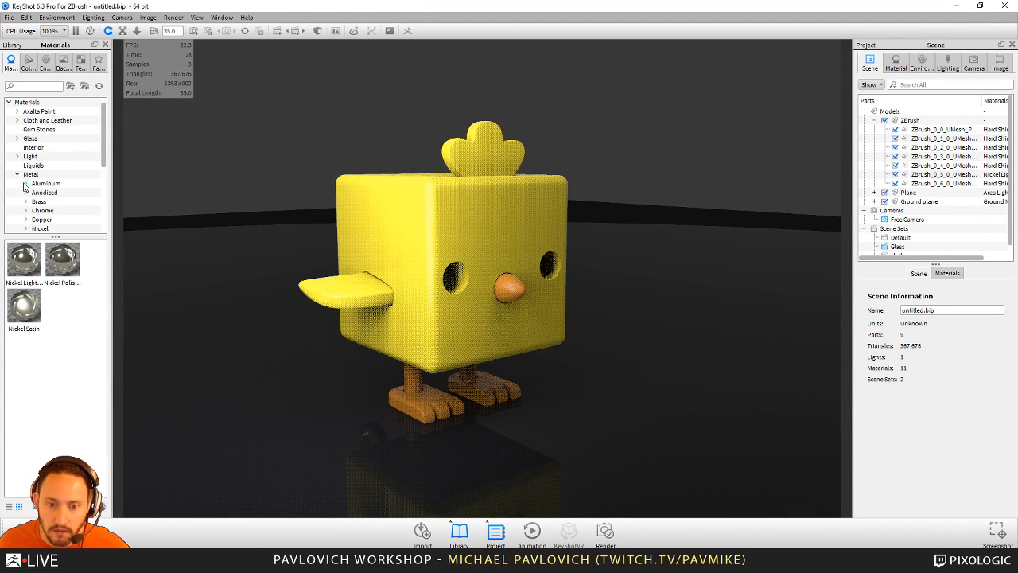
left_click(18, 147)
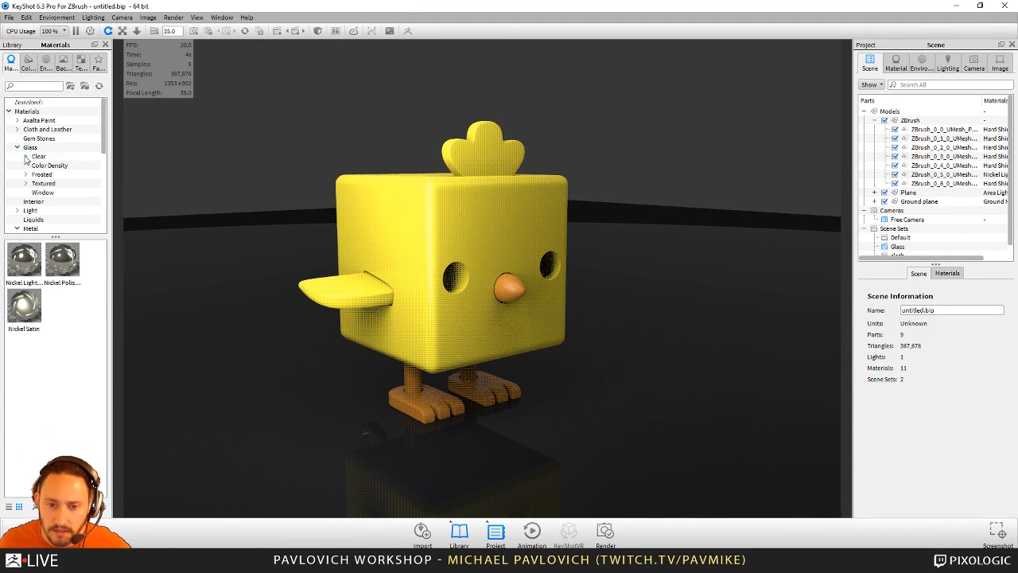
double_click(43, 157)
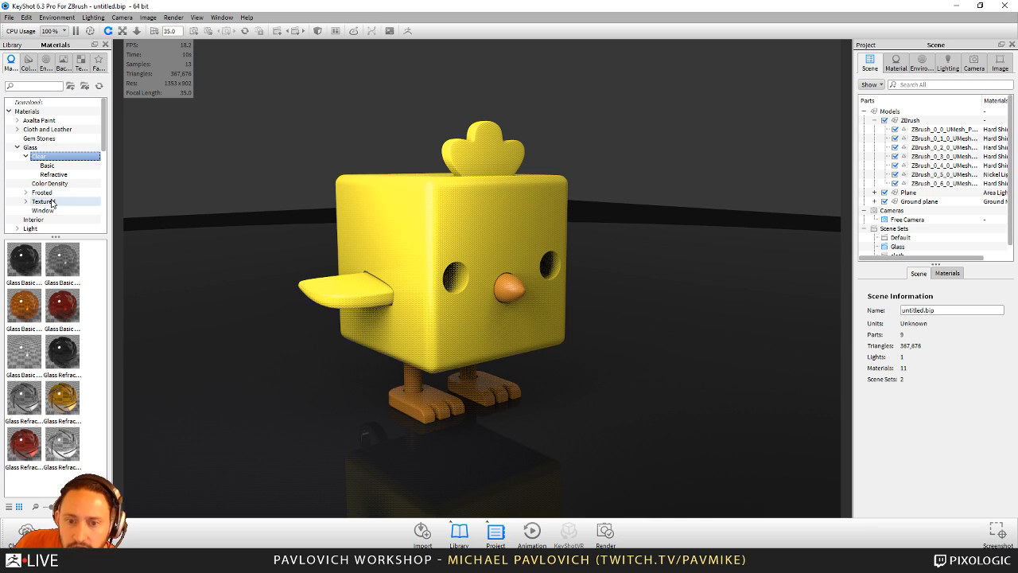
left_click(52, 167)
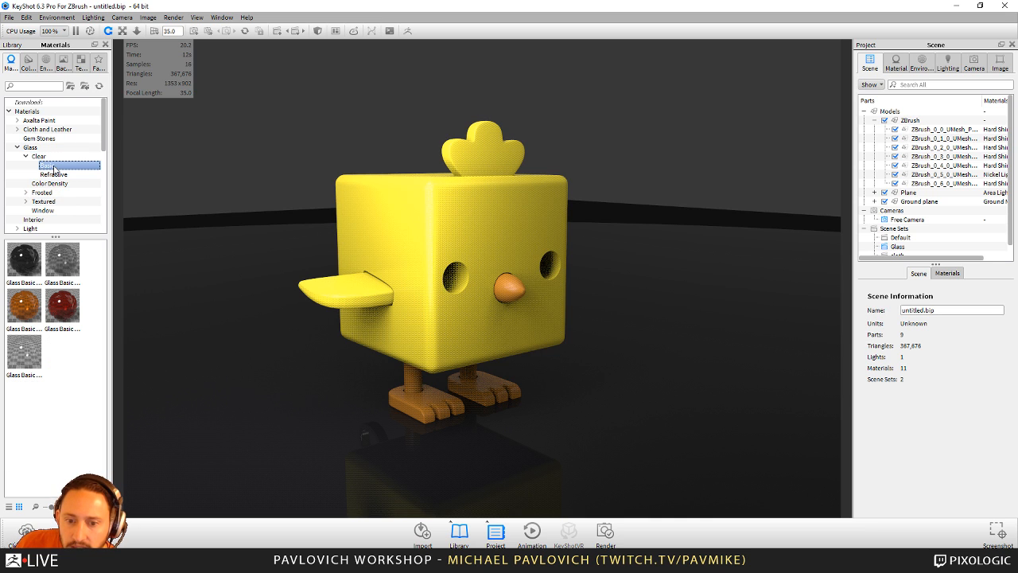
left_click(56, 175)
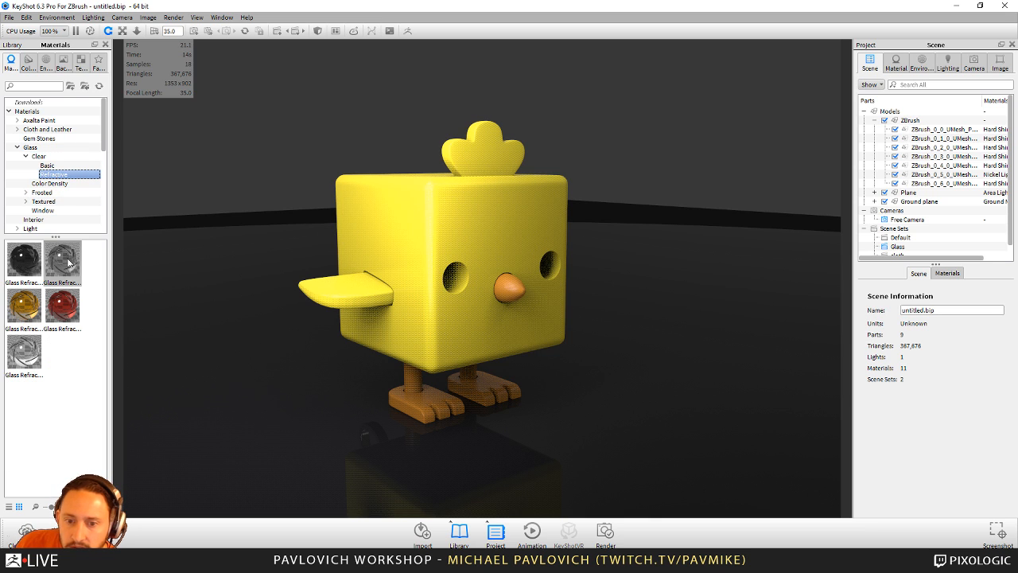
left_click(49, 165)
mouse_move(66, 255)
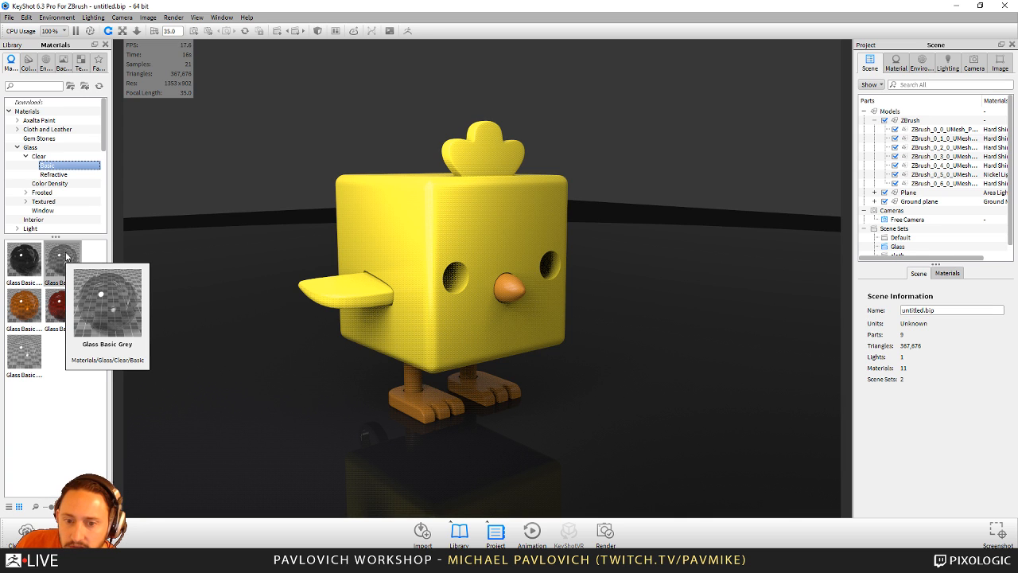
left_click_drag(24, 353, 912, 124)
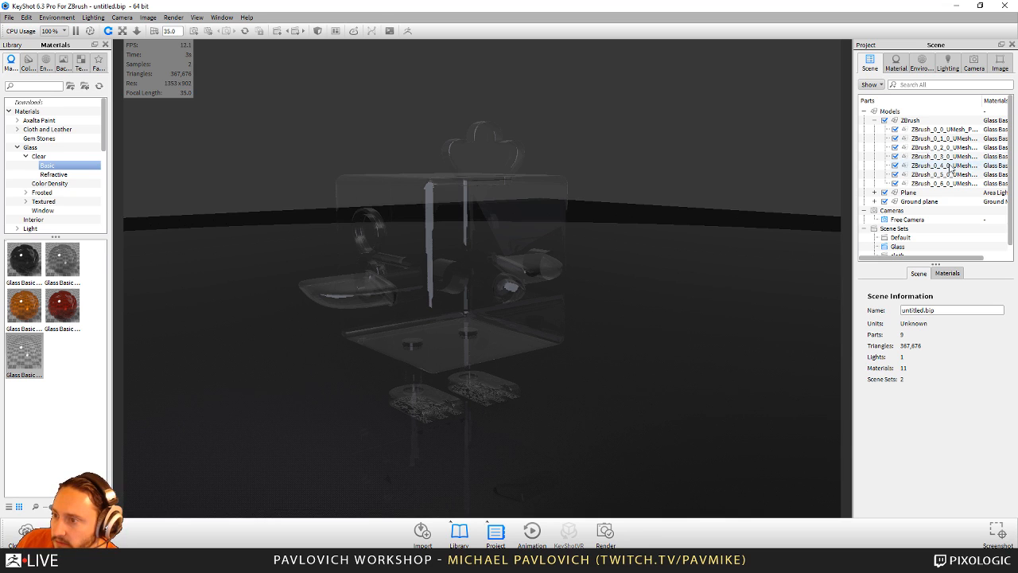
- Show the Glass Basic White material's properties and set the lighting preset to Full Simulation
left_click(896, 63)
scroll(912, 442, "down", 1)
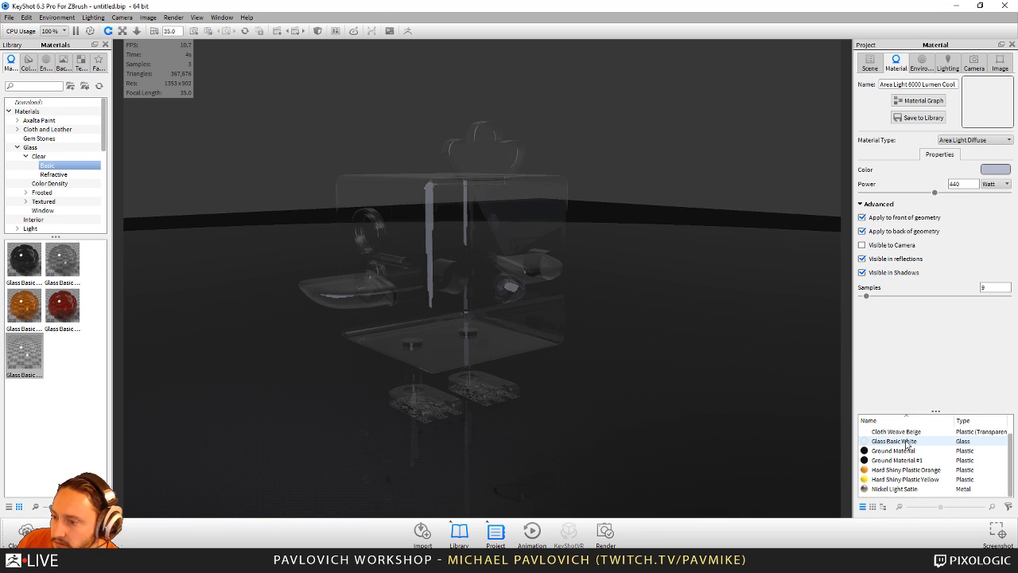
left_click(908, 443)
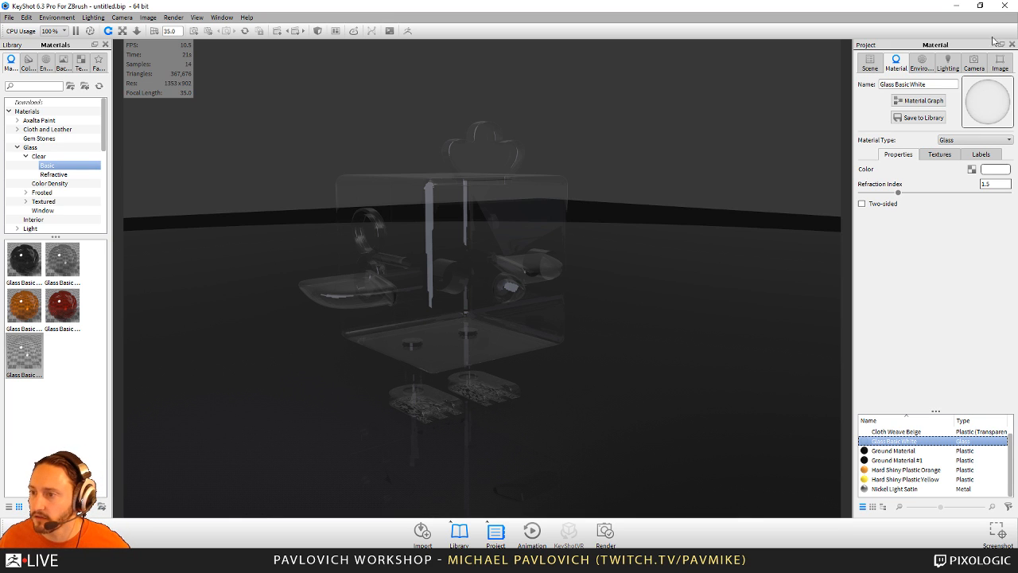
left_click(948, 63)
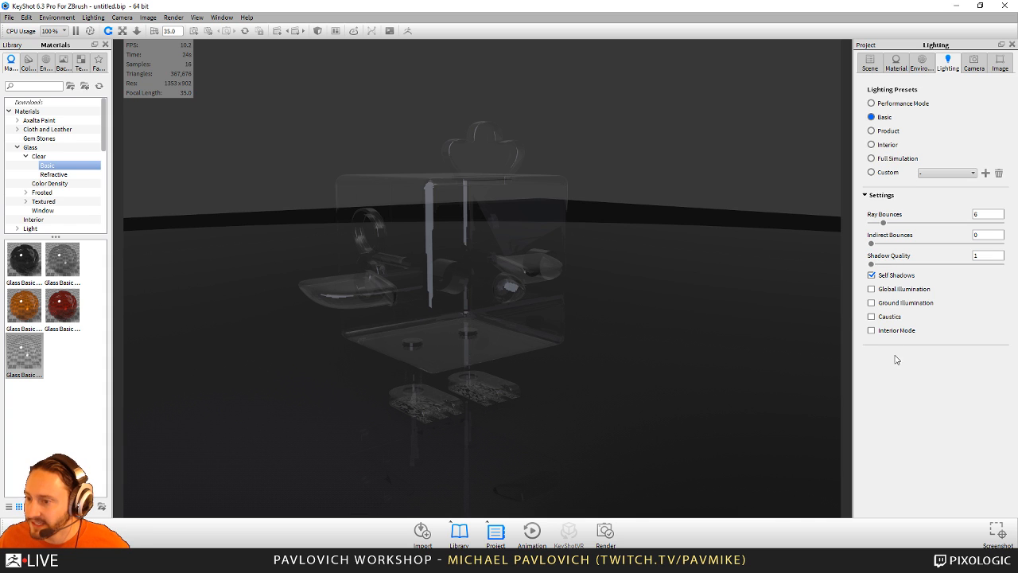
left_click(889, 158)
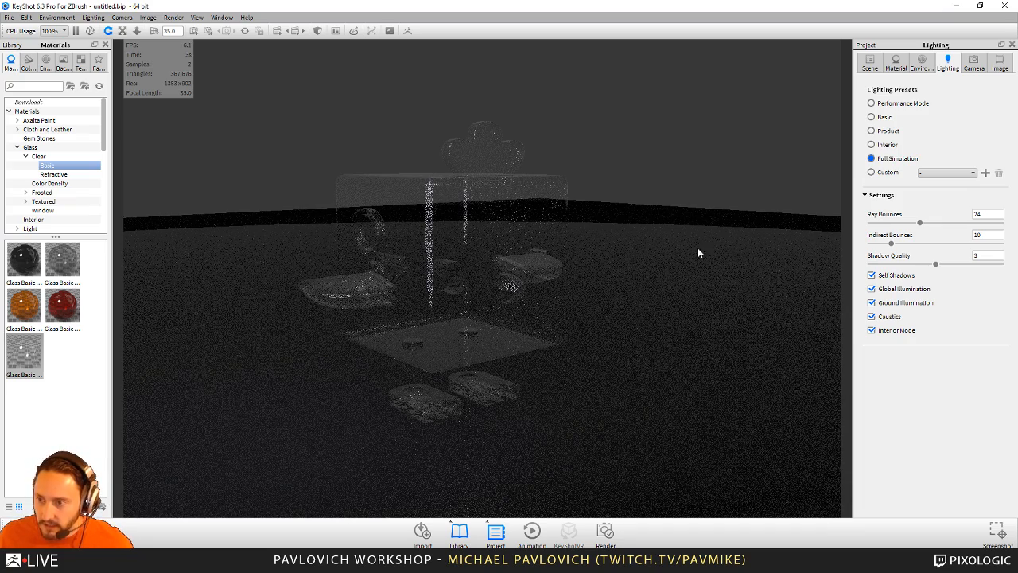
- Hide the Plane and Ground plane models and set the environment brightness to 1
left_click(870, 61)
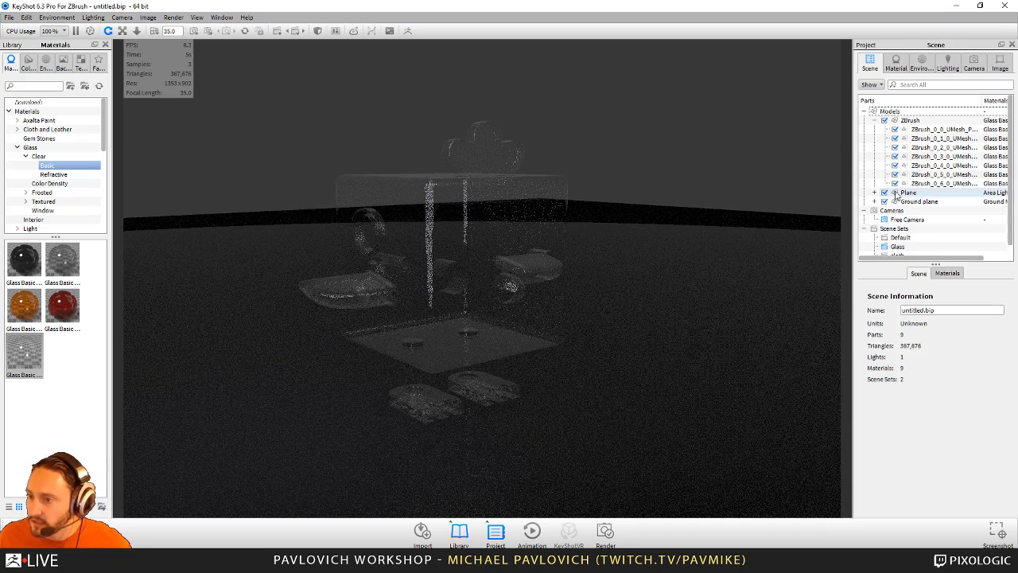
left_click(884, 192)
left_click(921, 61)
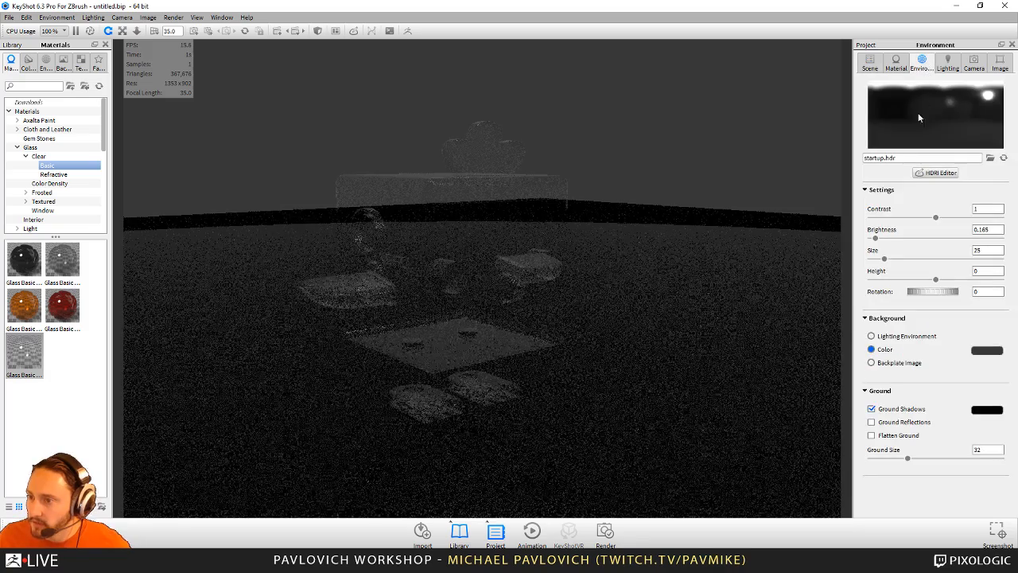
left_click_drag(1000, 230, 928, 230)
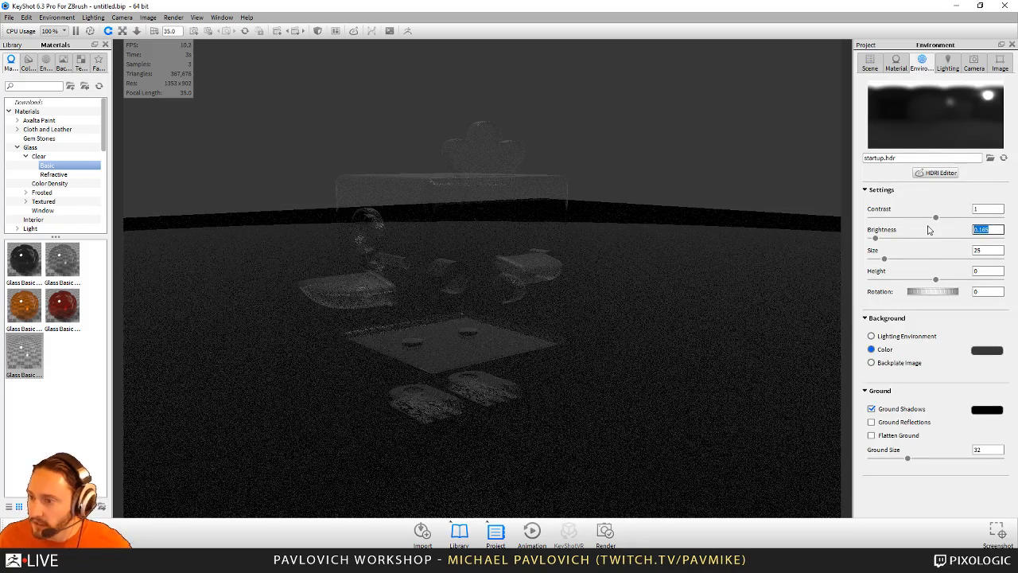
type("1")
key("Return")
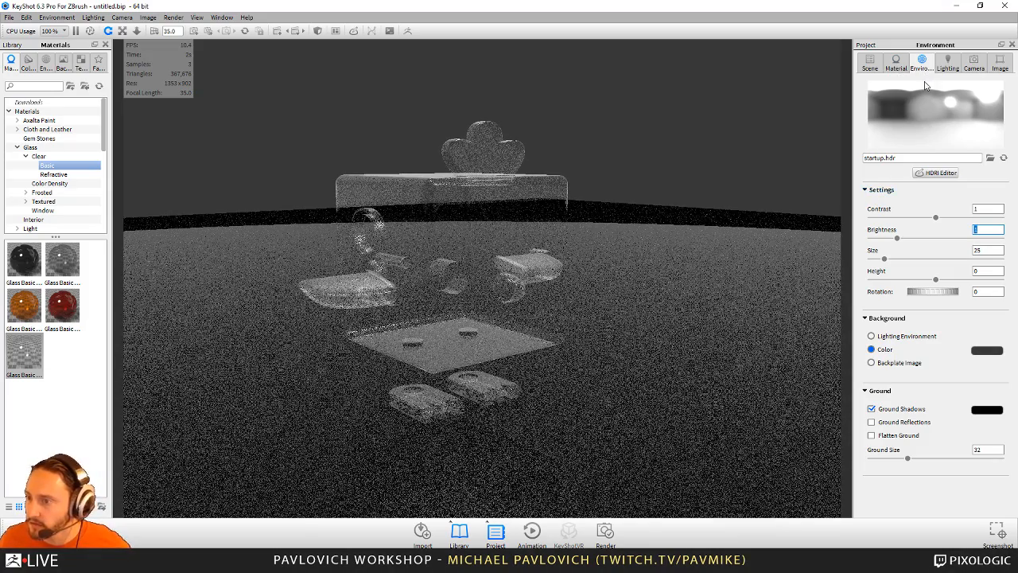
left_click(870, 64)
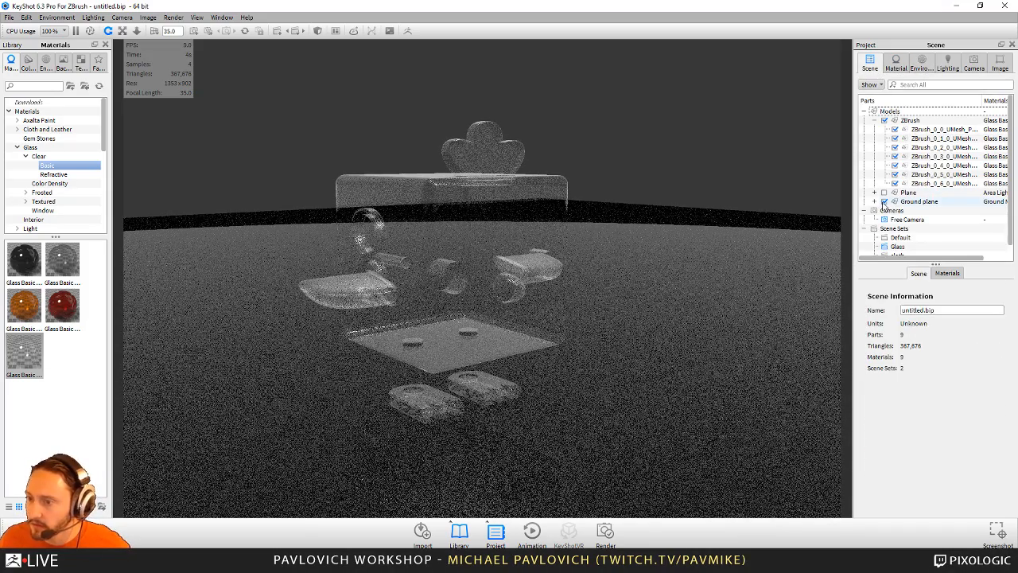
left_click(884, 201)
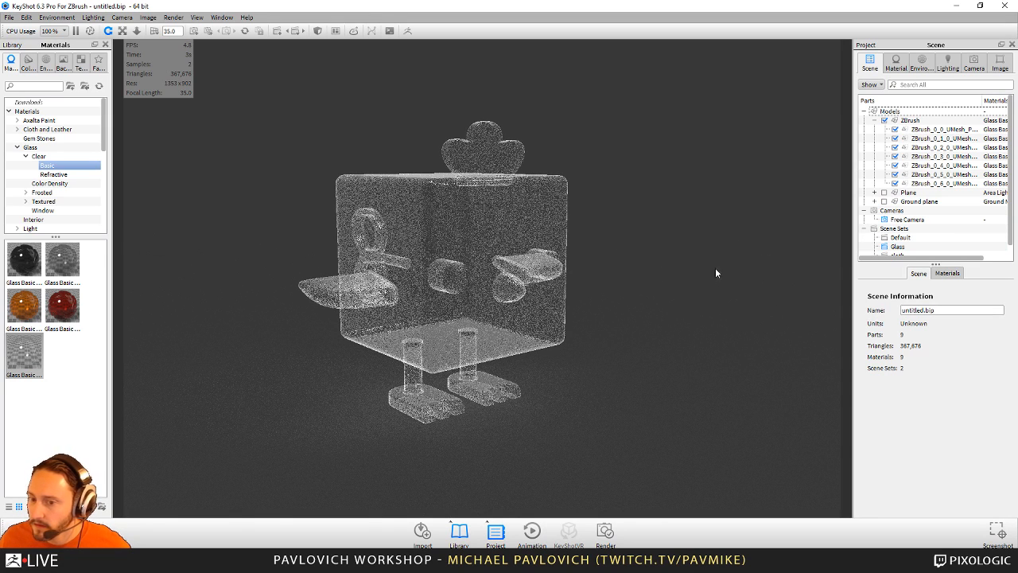
- Search the material library for "liquid" and apply Liquid Water to the chick
left_click(23, 352)
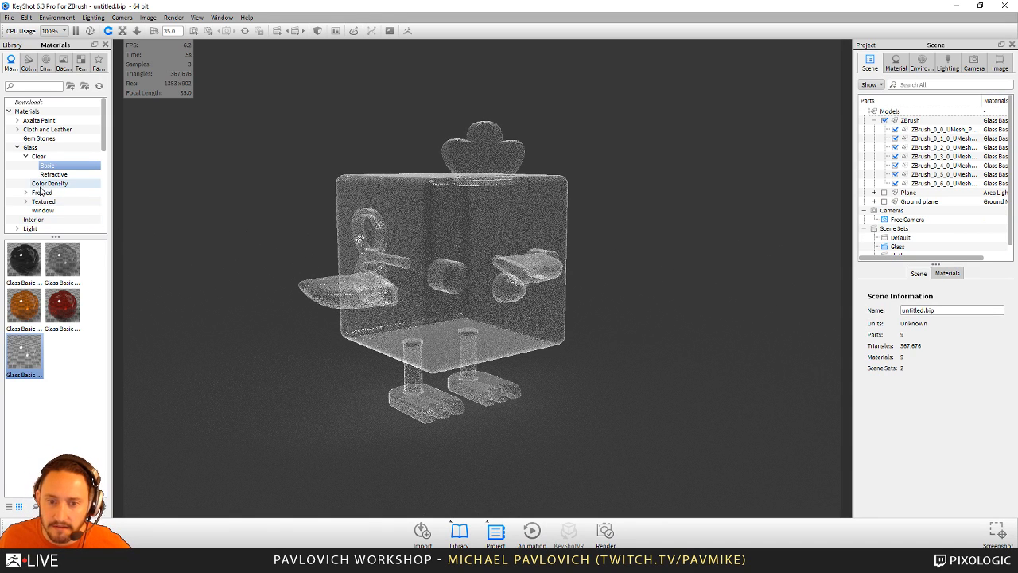
left_click(35, 87)
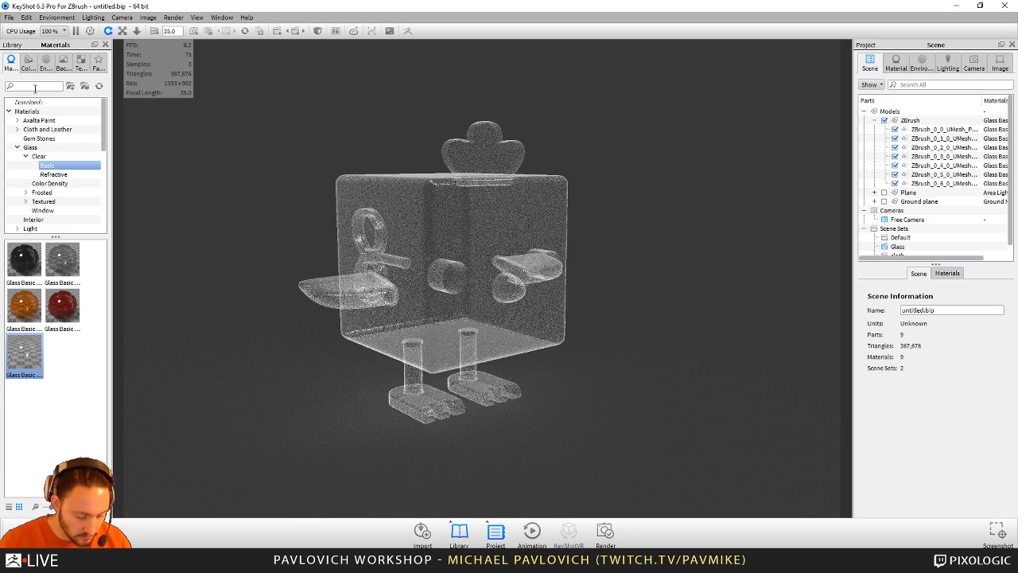
type("liquid")
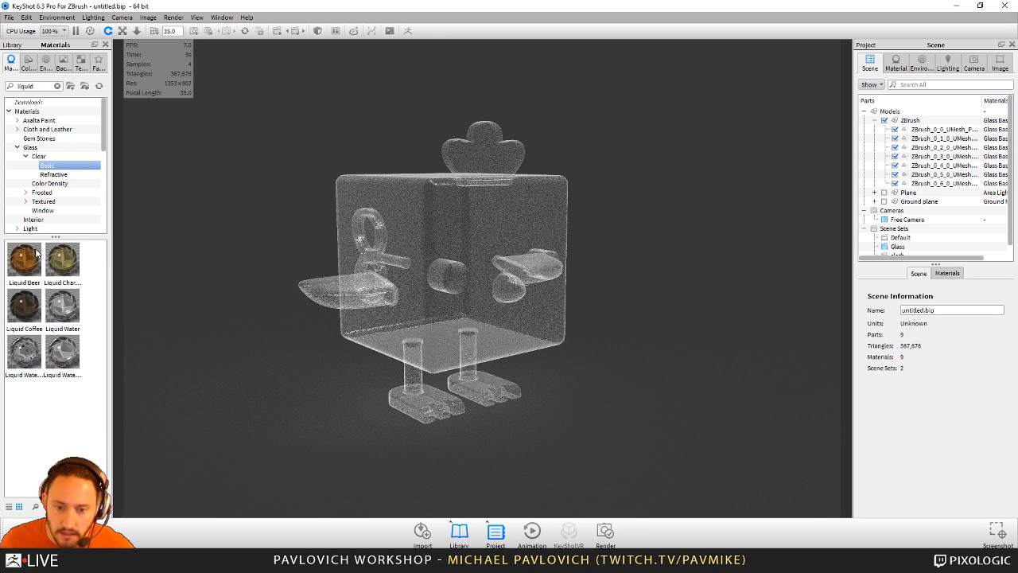
left_click_drag(62, 306, 450, 243)
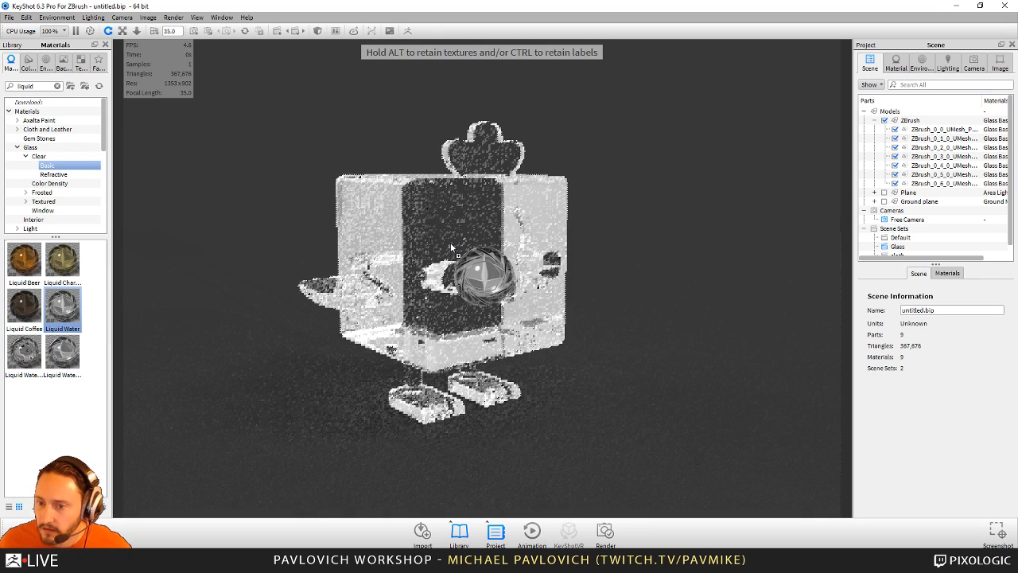
- Compare the Basic and Full Simulation lighting presets on the transparent chick from several angles, finishing with Full Simulation
left_click(947, 64)
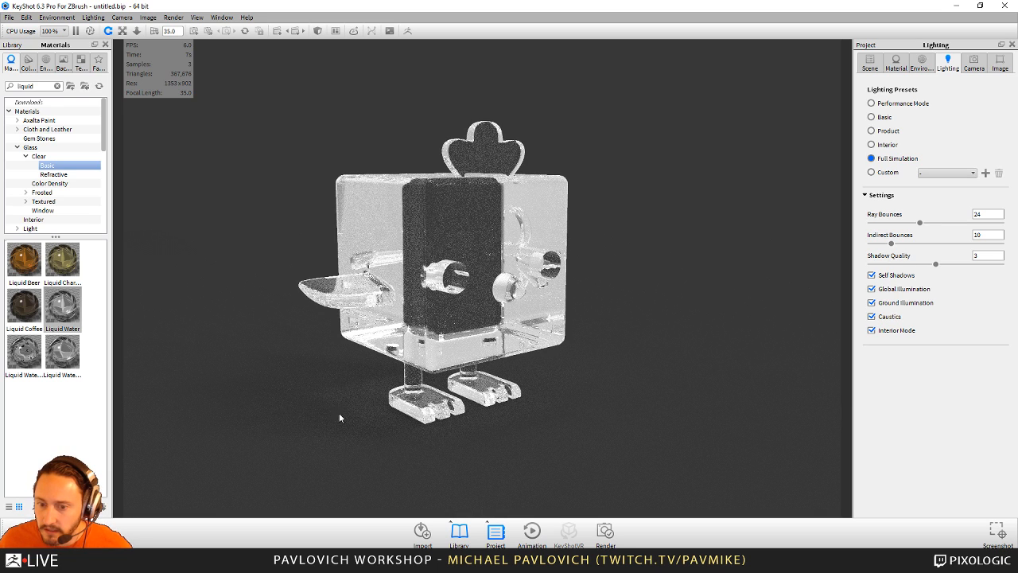
left_click_drag(338, 418, 684, 302)
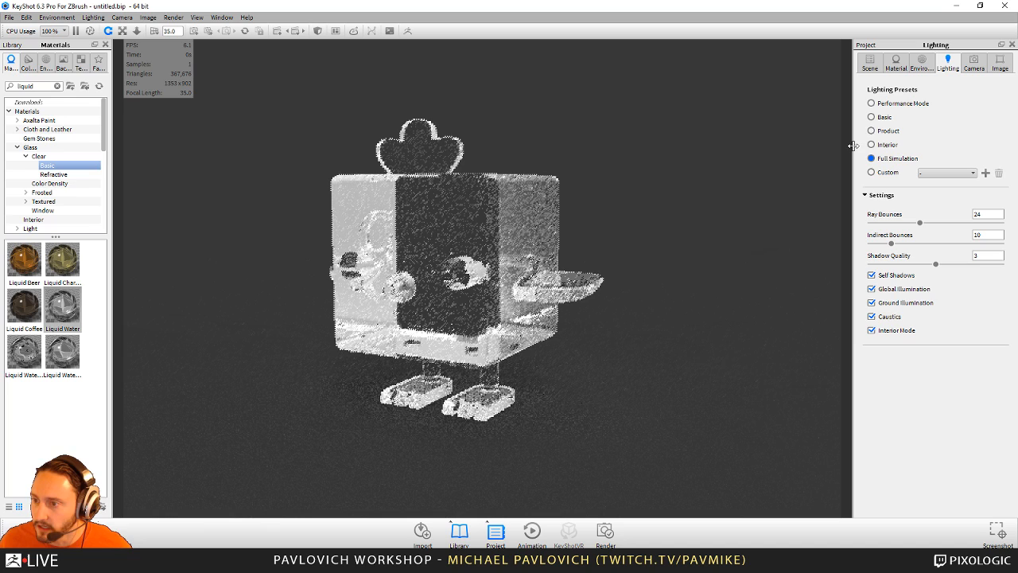
left_click(884, 118)
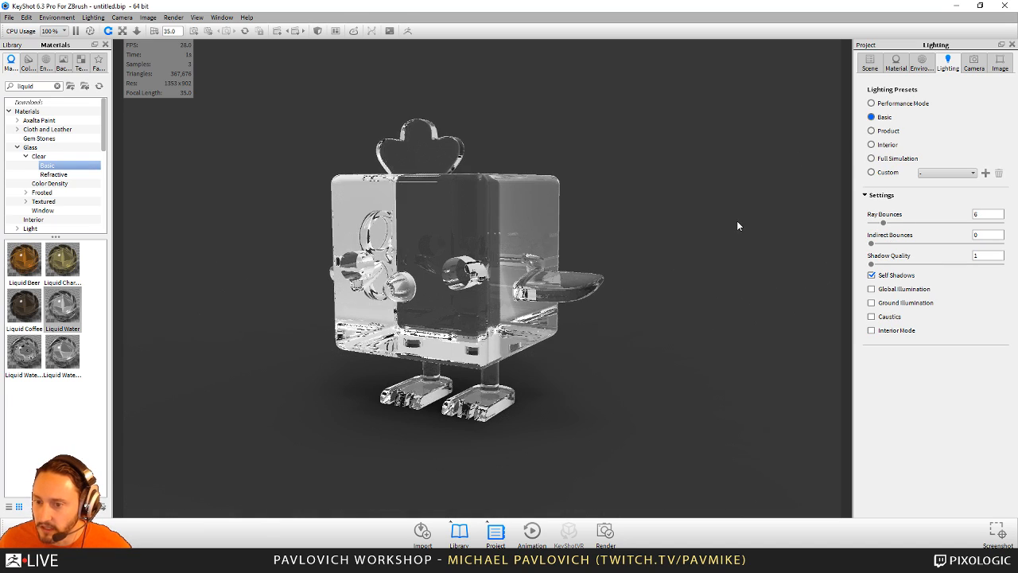
left_click_drag(737, 226, 608, 247)
left_click(897, 158)
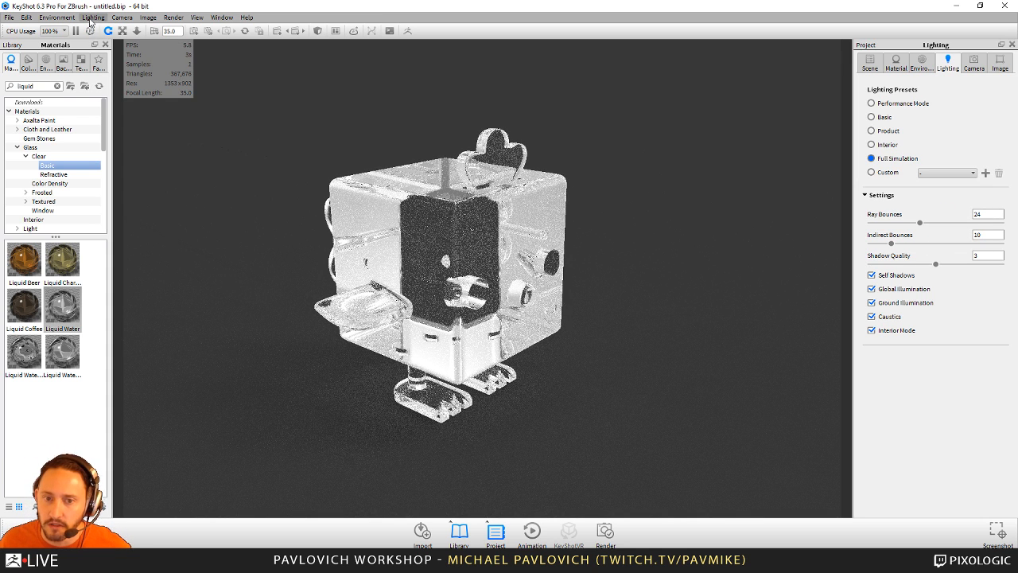
- Review the render settings for still image, animation and quality options, and leave without rendering
left_click(8, 17)
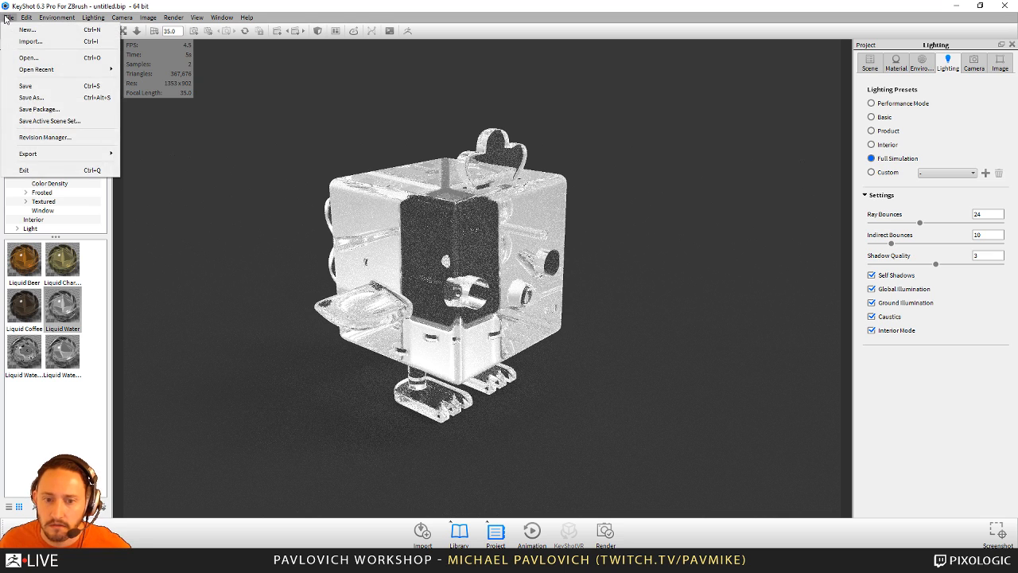
left_click(90, 4)
left_click(174, 16)
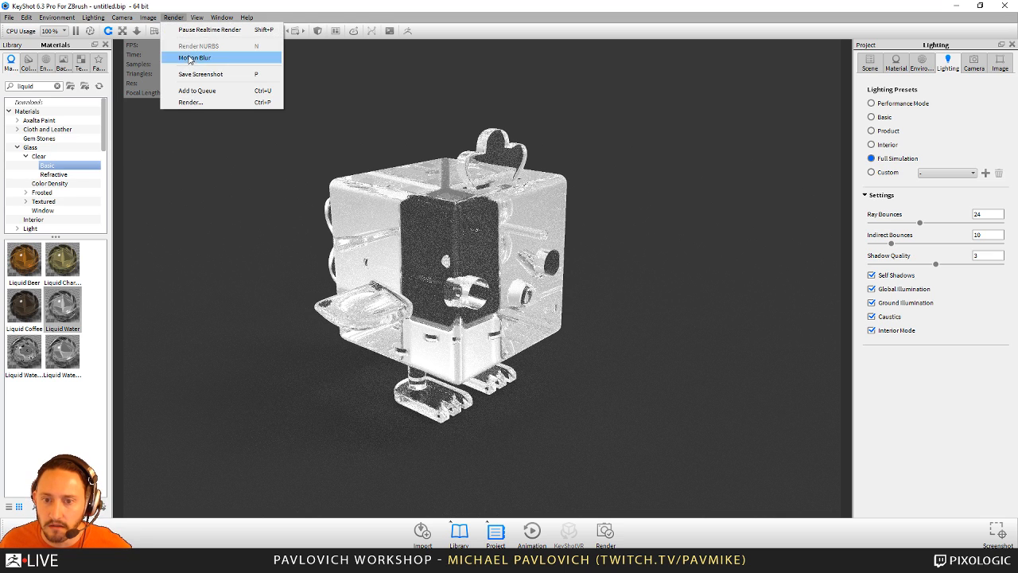
left_click(192, 100)
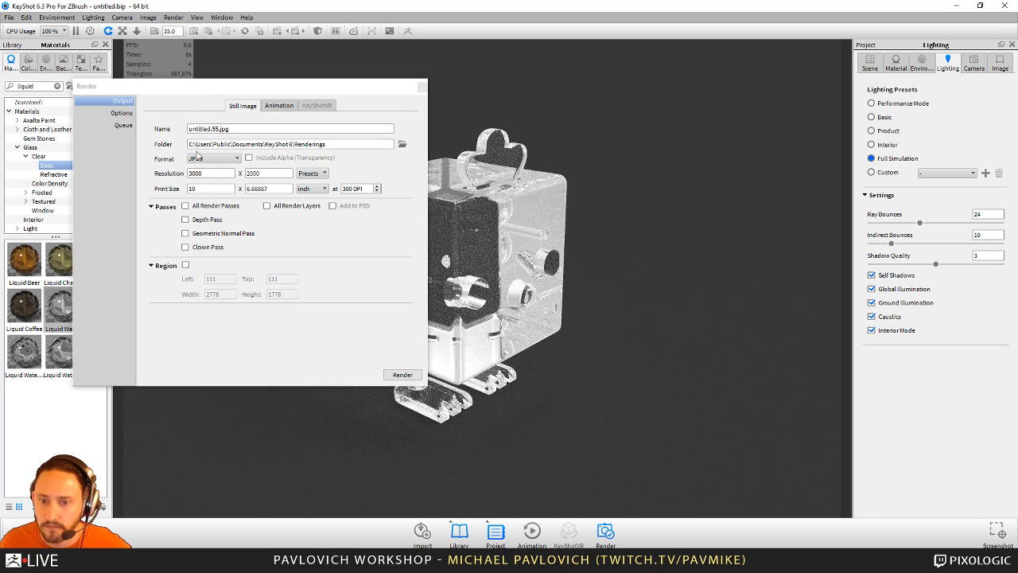
left_click(279, 106)
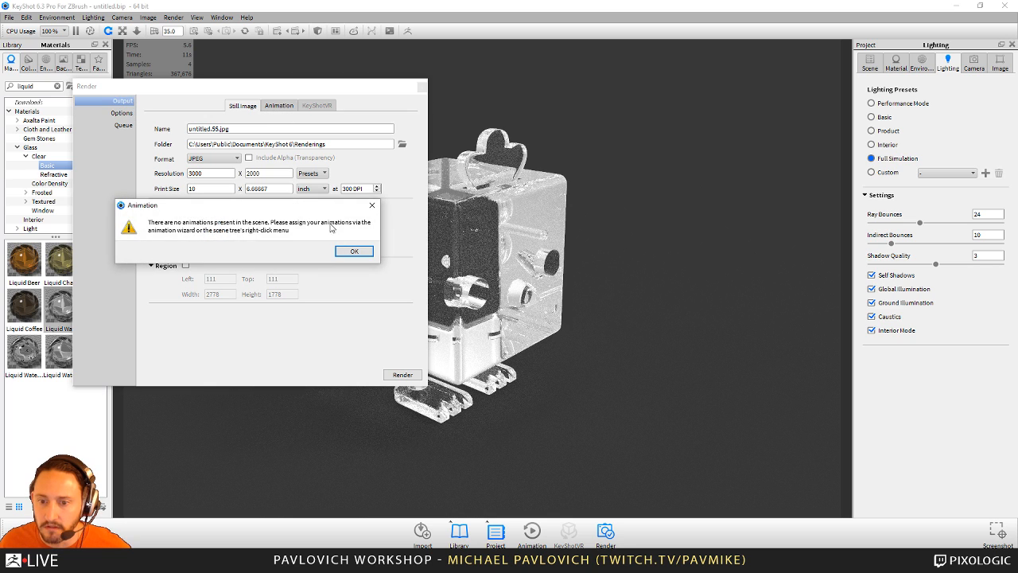
left_click(348, 254)
left_click(119, 113)
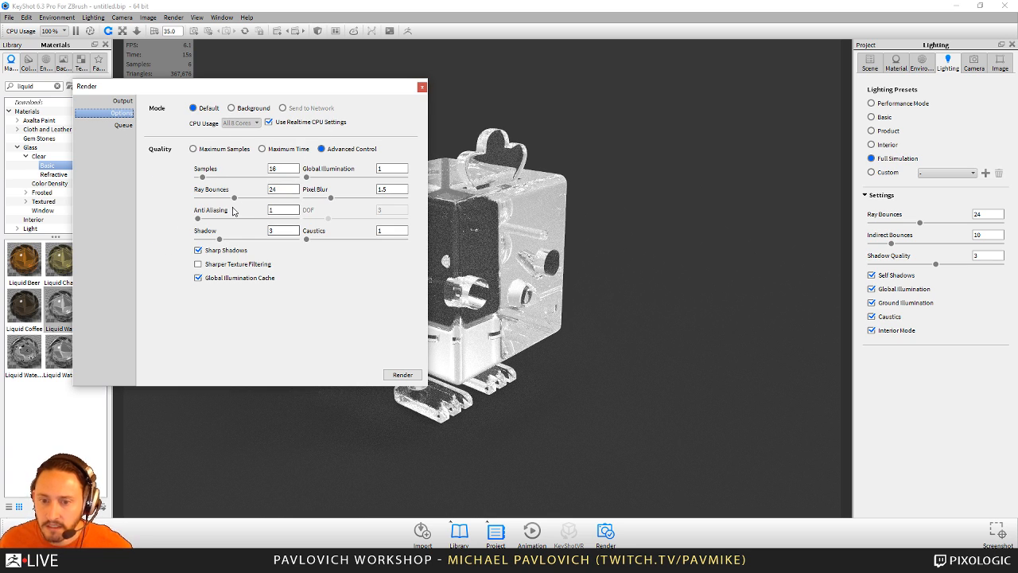
left_click(421, 87)
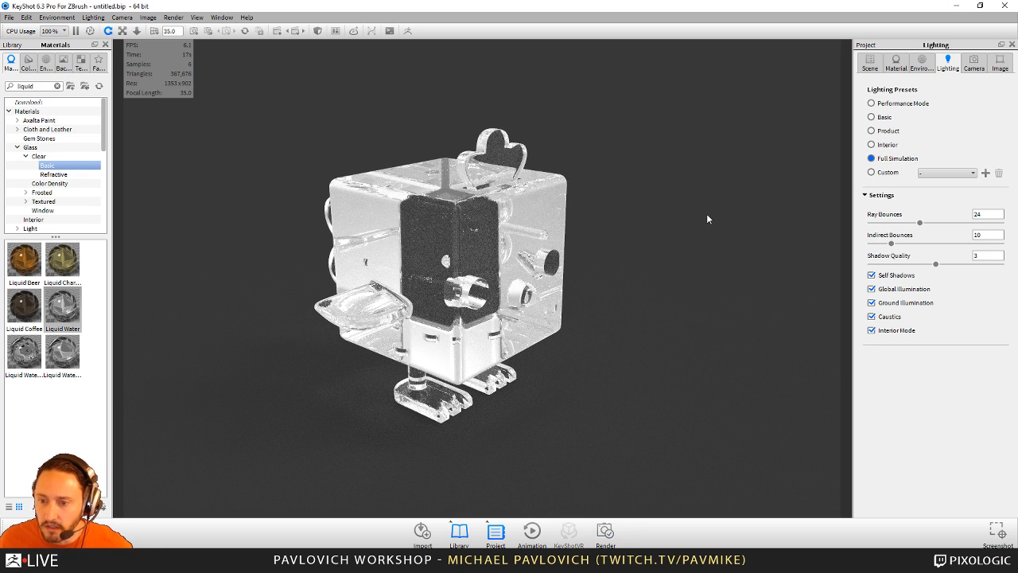
- Browse the Glass materials in the library and apply Glass Refractive White to the chick
left_click_drag(647, 201, 681, 213)
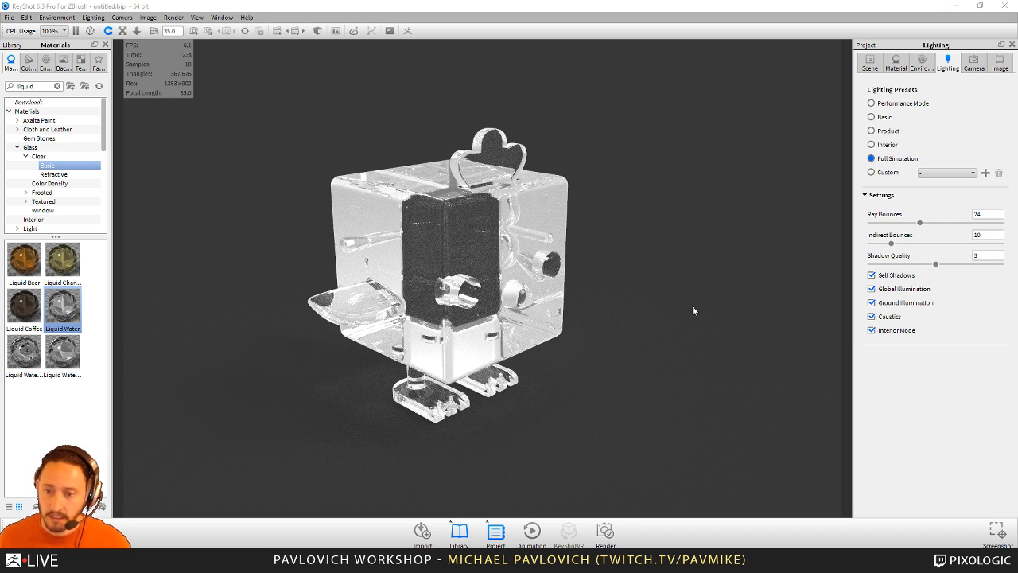
left_click_drag(470, 317, 634, 322)
scroll(67, 163, "down", 2)
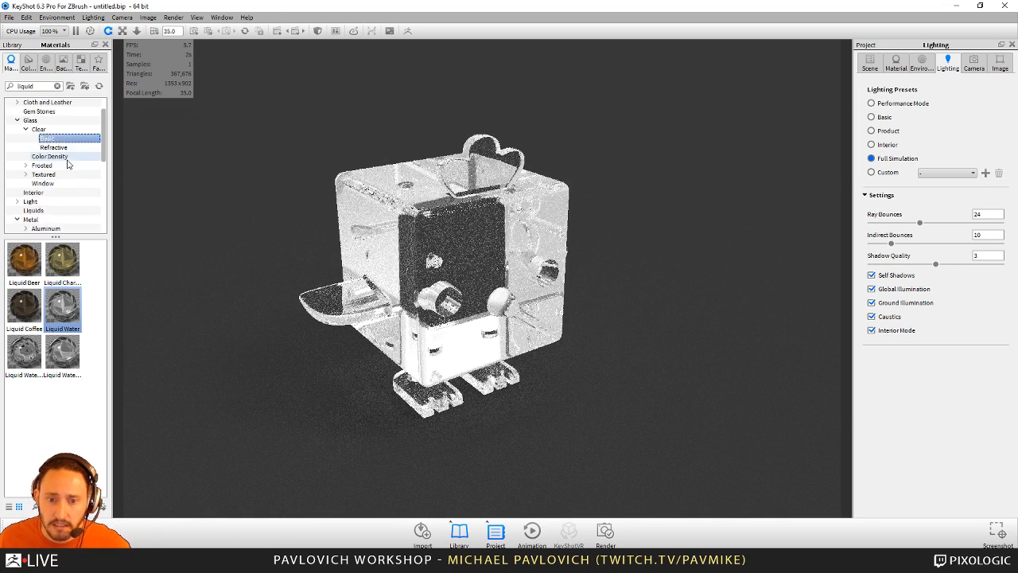
scroll(67, 163, "down", 2)
scroll(68, 163, "up", 4)
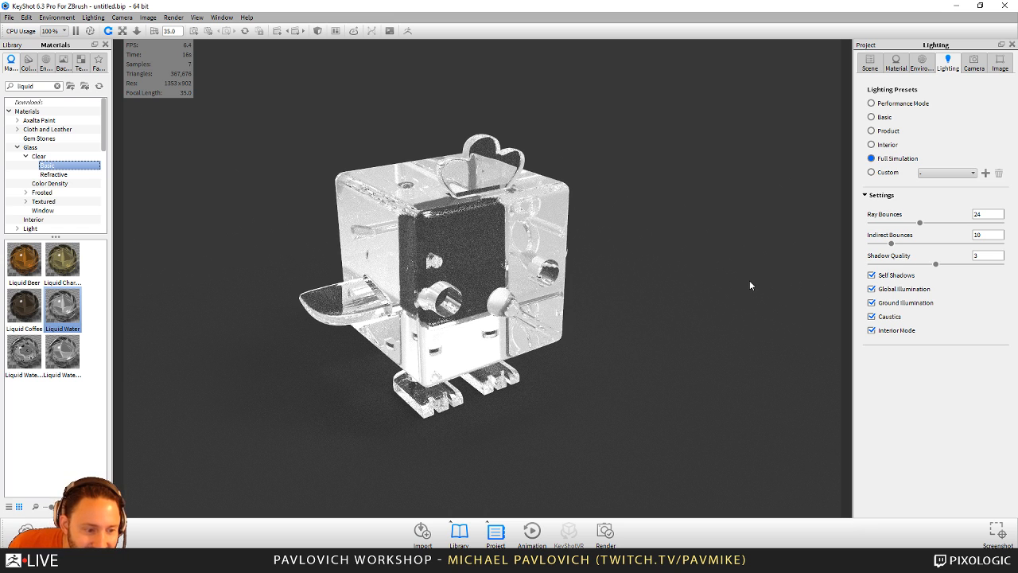
left_click_drag(669, 268, 671, 248)
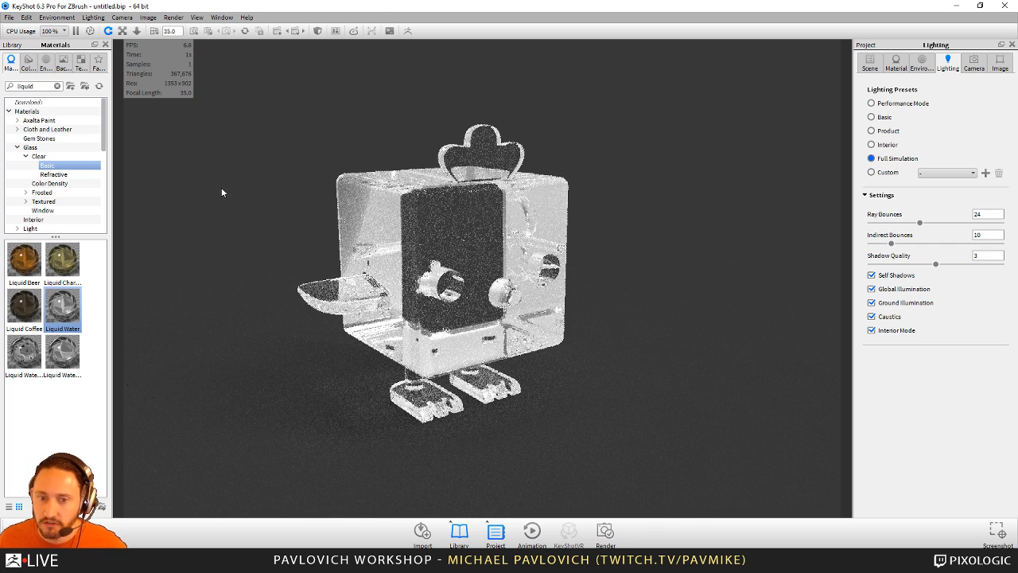
left_click(31, 147)
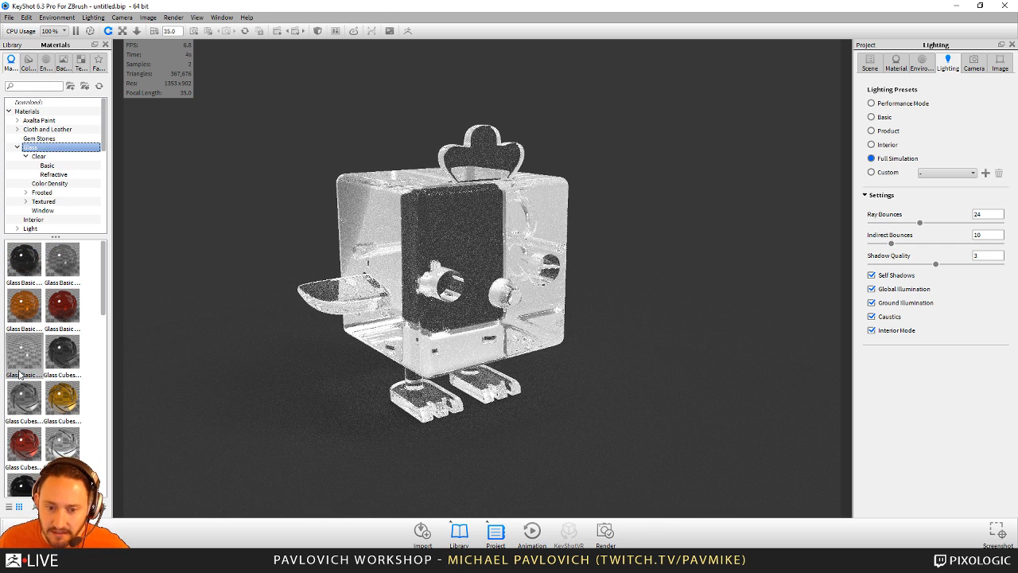
mouse_move(28, 363)
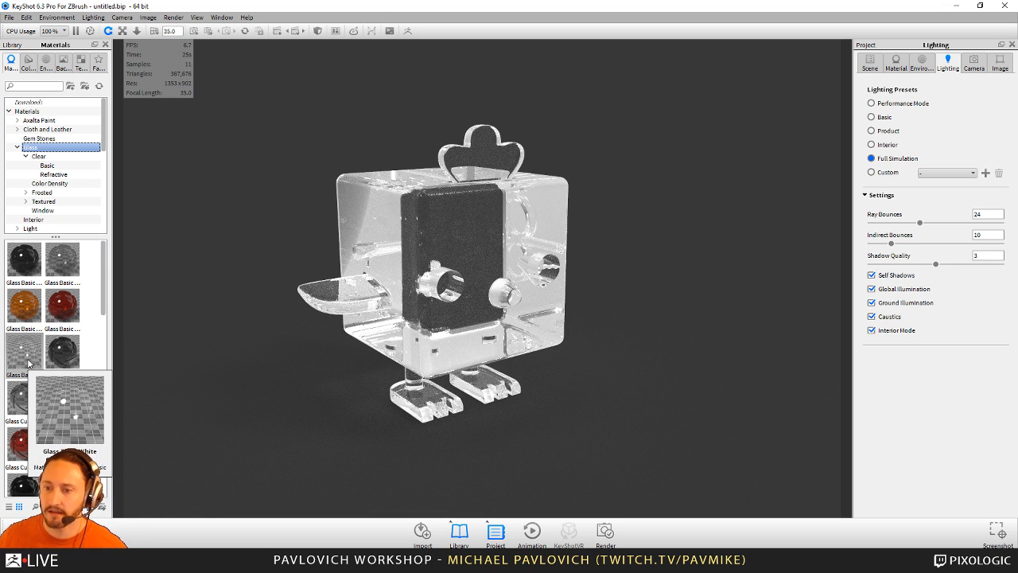
scroll(77, 359, "down", 5)
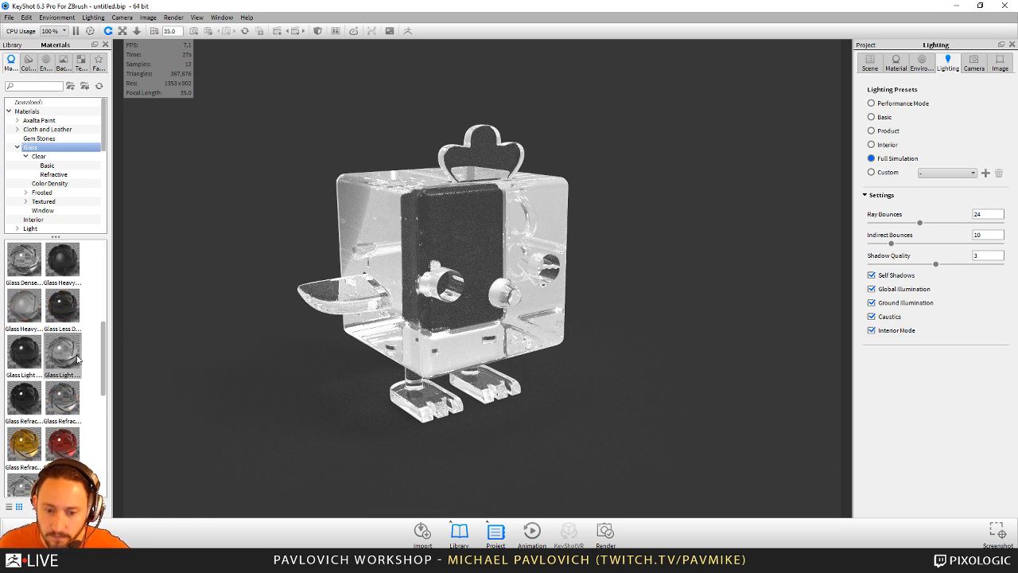
scroll(77, 359, "down", 5)
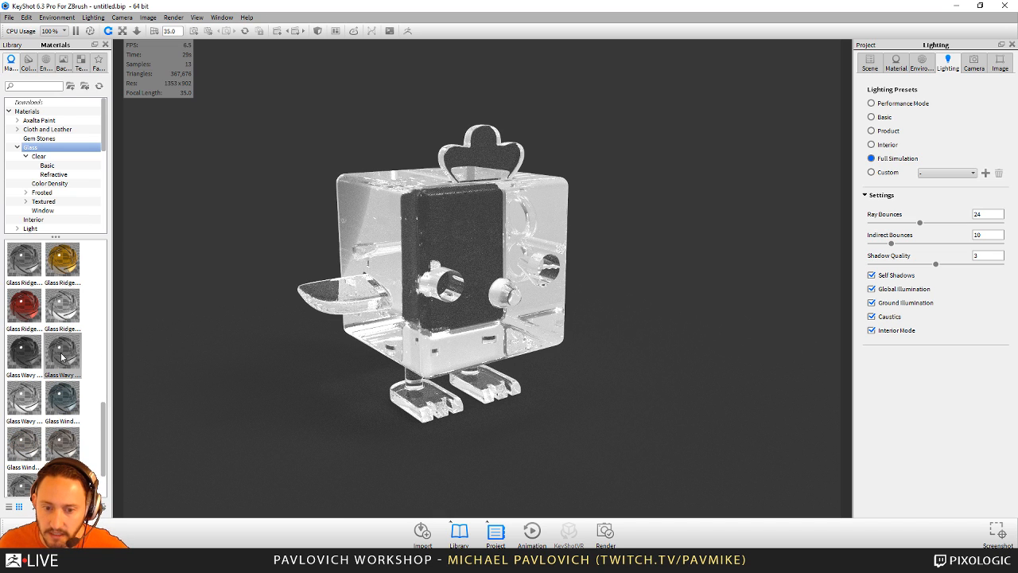
scroll(37, 366, "up", 3)
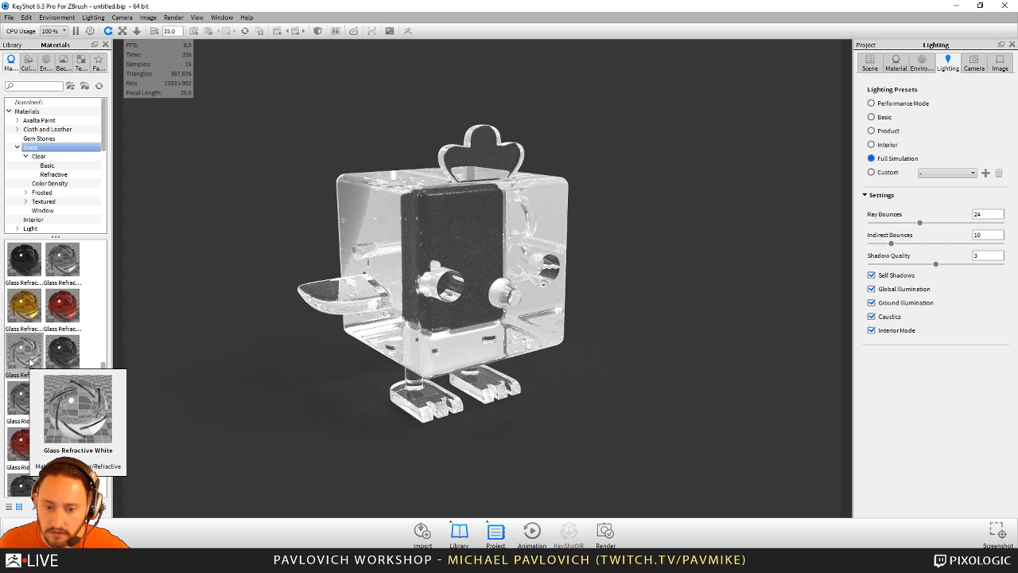
left_click_drag(29, 362, 578, 279)
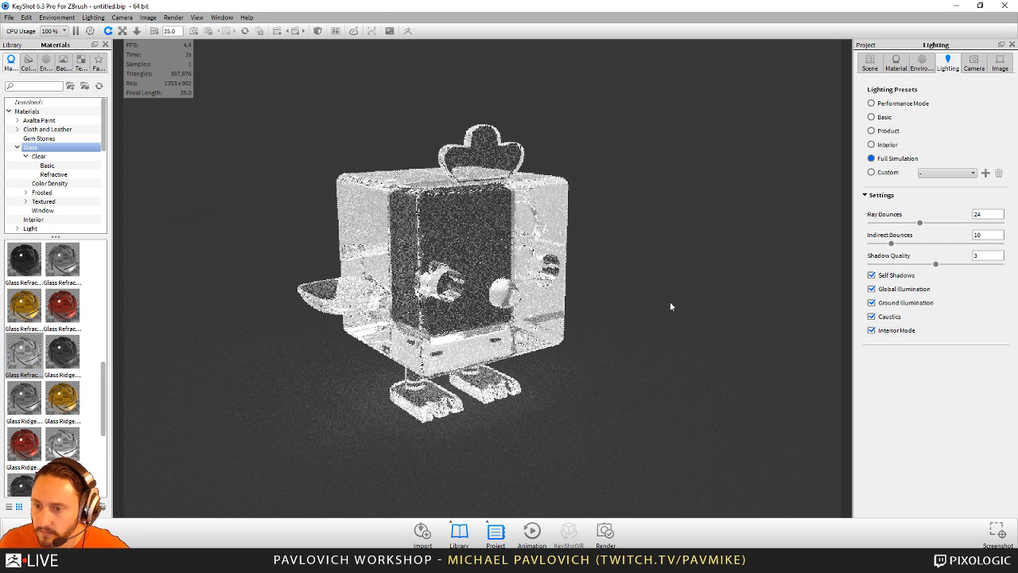
- Compare the Glass Refractive White material with Two-sided off and on, leaving it on
left_click(896, 62)
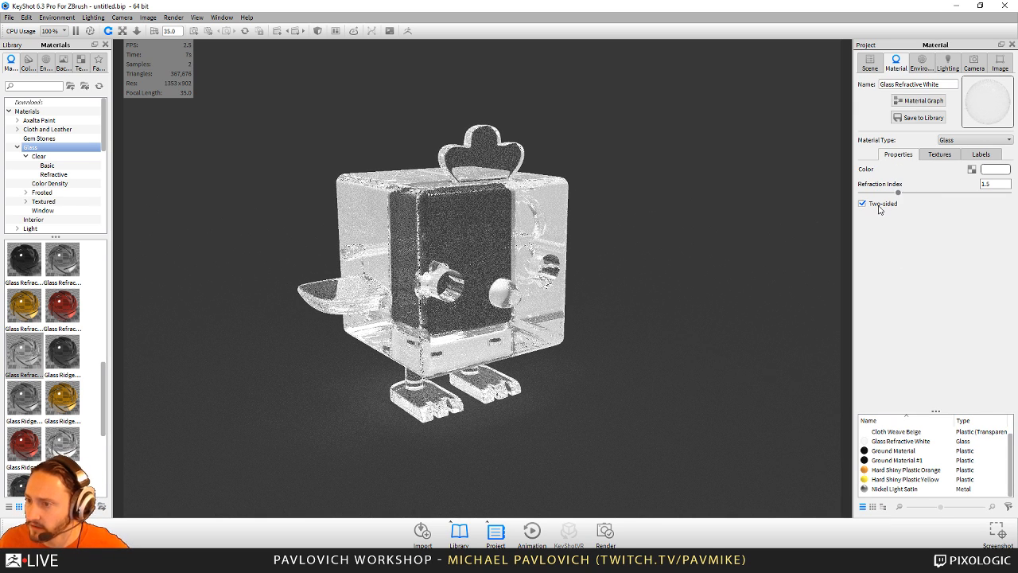
left_click(879, 208)
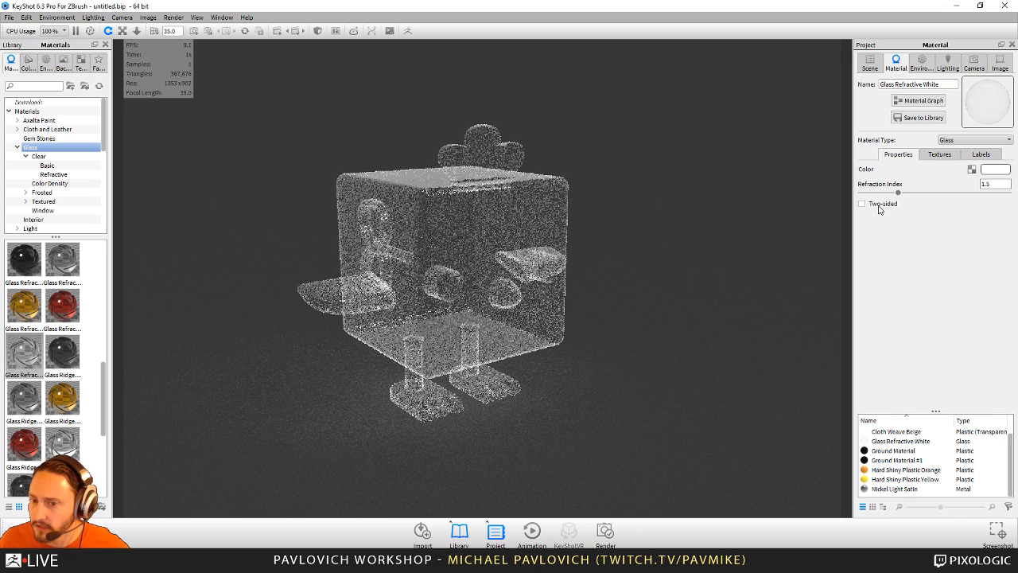
left_click(880, 208)
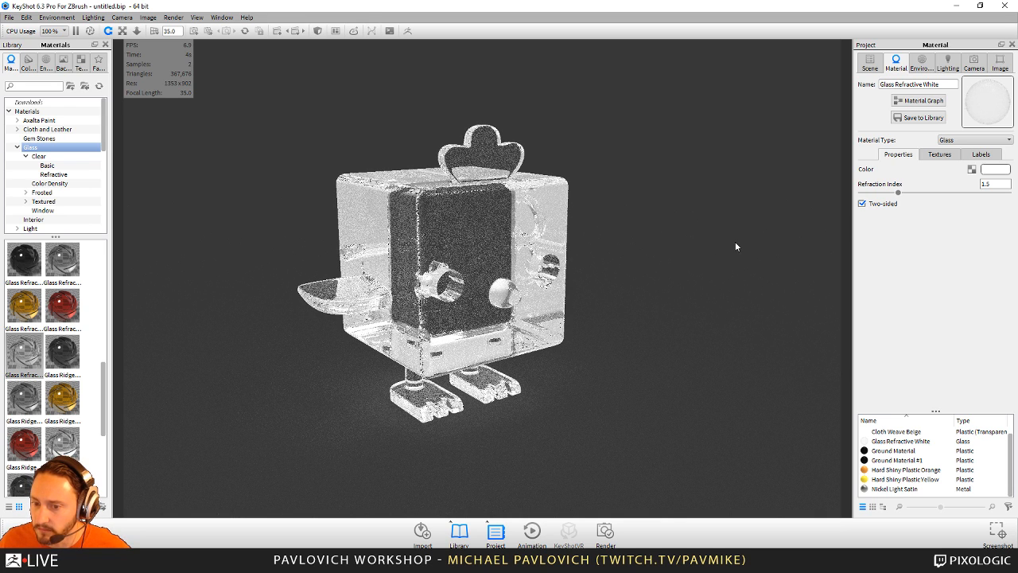
- Apply the pixologic_backstreet_caen environment from the ZBrush environments to the scene
left_click(921, 63)
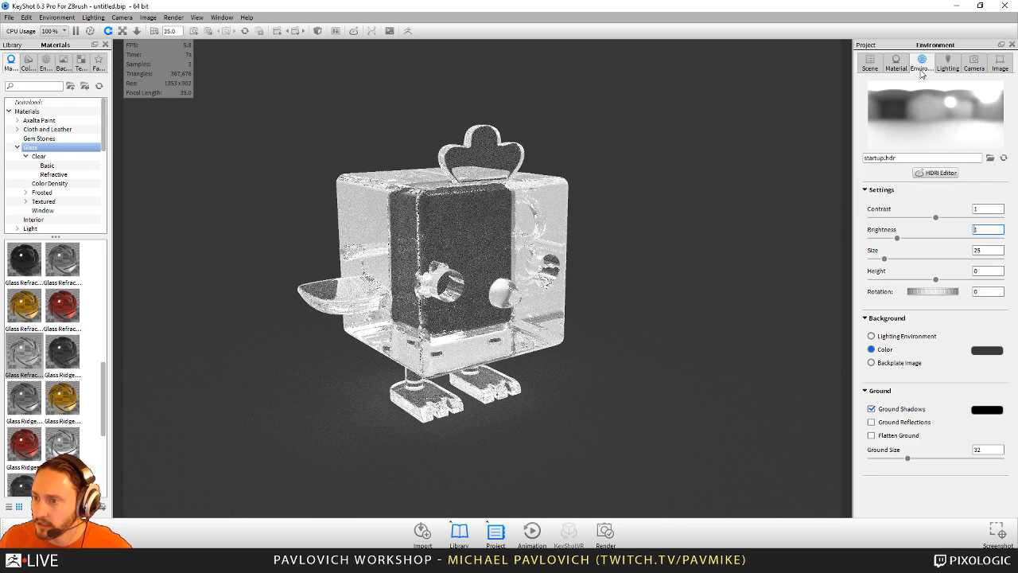
left_click(46, 64)
scroll(41, 311, "up", 3)
left_click(39, 149)
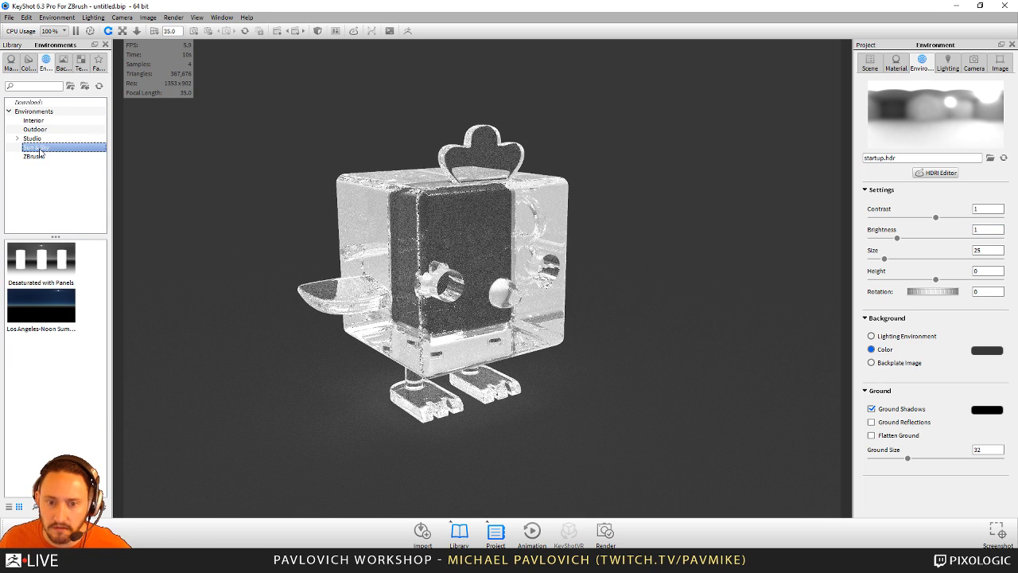
left_click(41, 156)
double_click(55, 270)
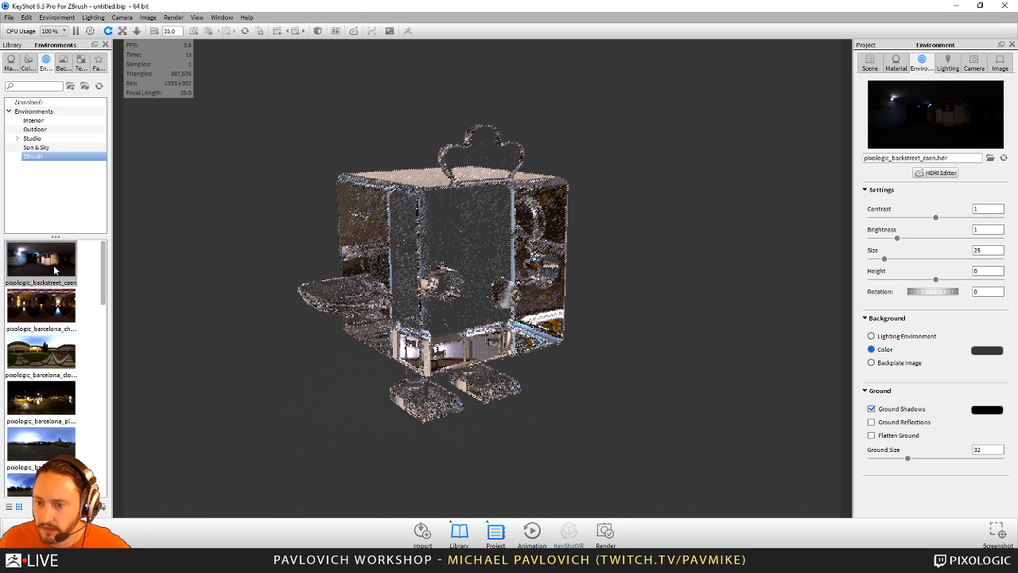
- Set the scene background to Lighting Environment and turn the view toward the street behind the chick
left_click(896, 62)
left_click(946, 64)
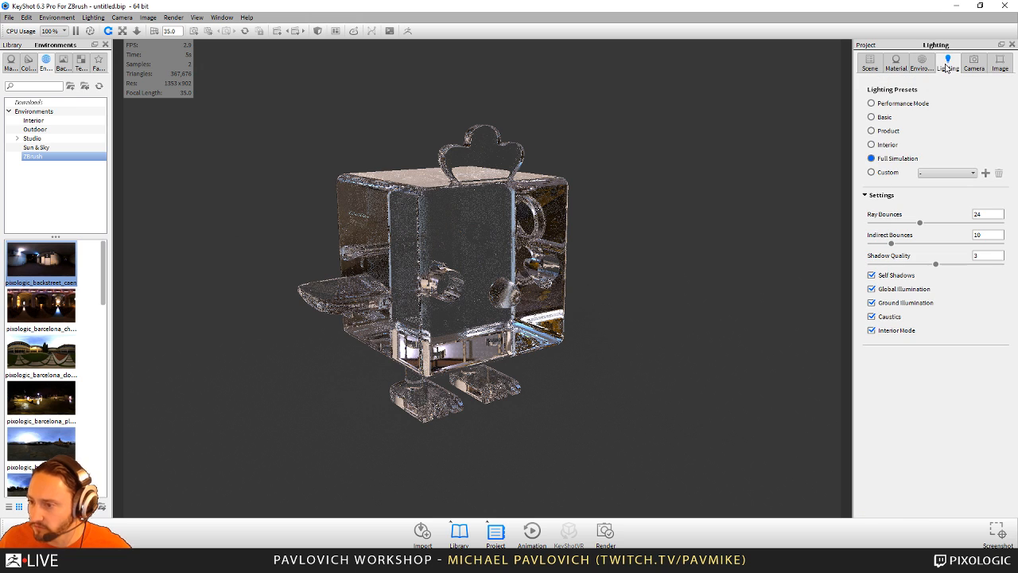
left_click(924, 63)
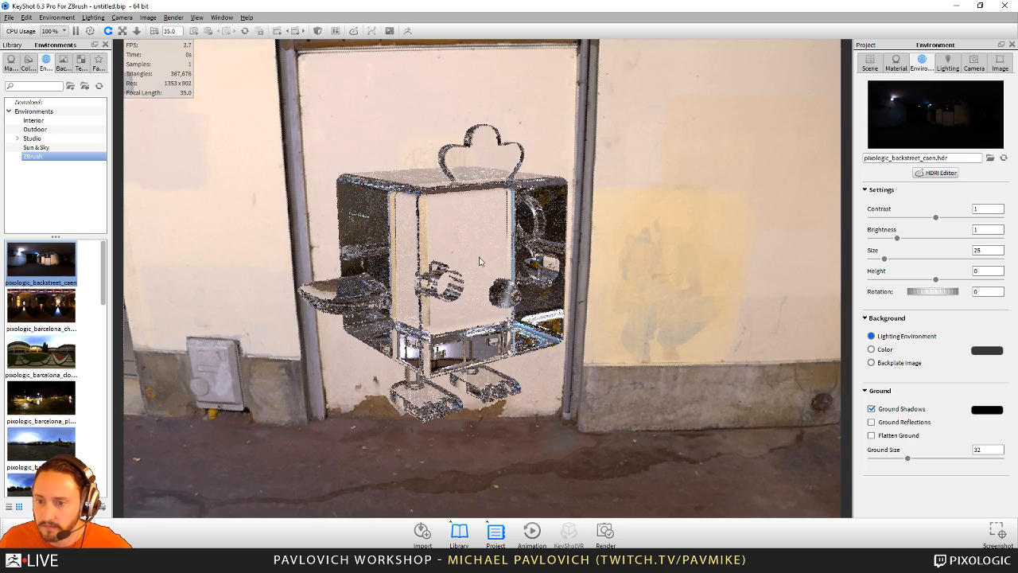
left_click_drag(480, 261, 566, 290)
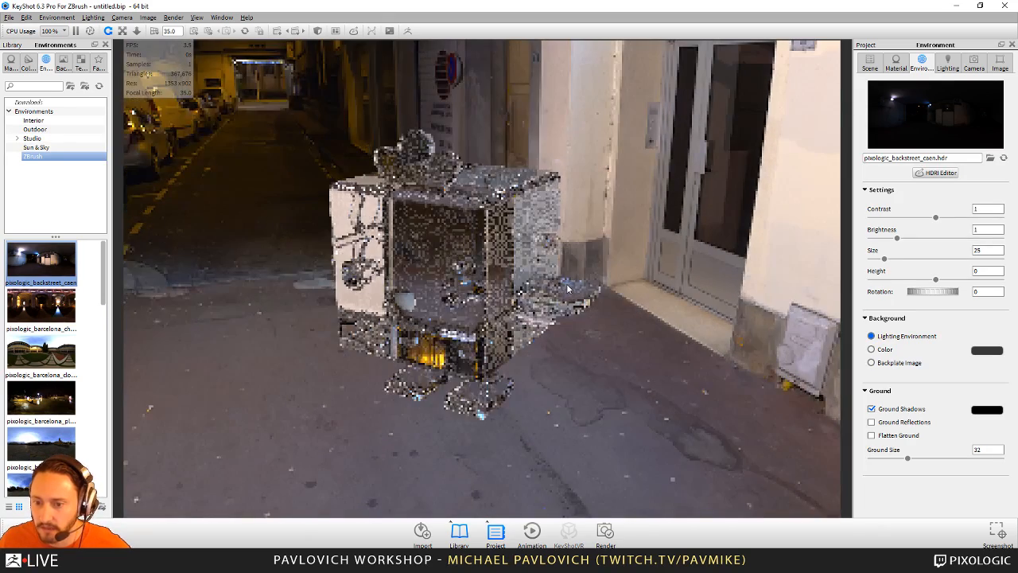
- Try the Interior lighting preset, switch to Product, and reframe the glass chick on the street
left_click(948, 70)
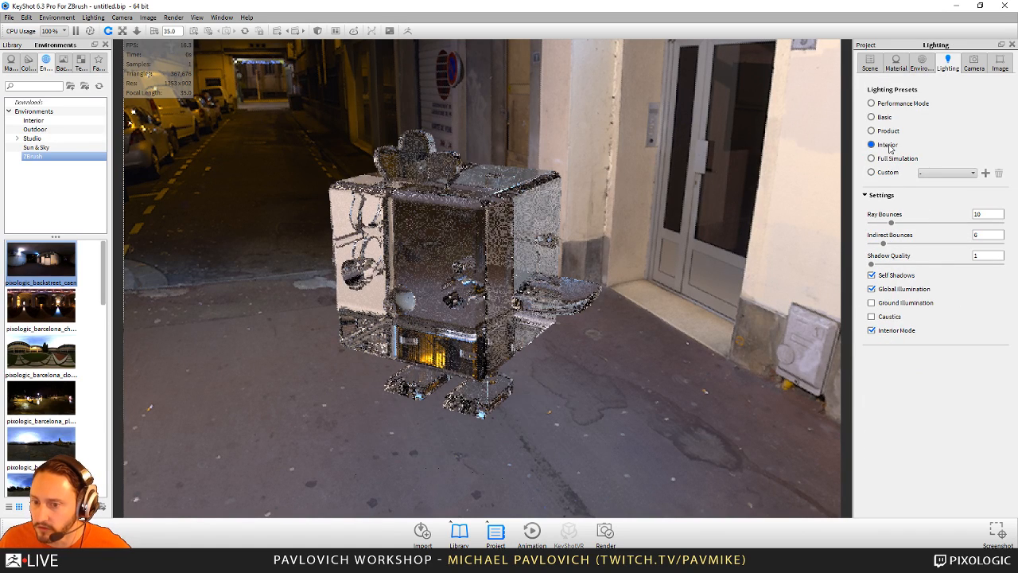
middle_click_drag(702, 217, 680, 257)
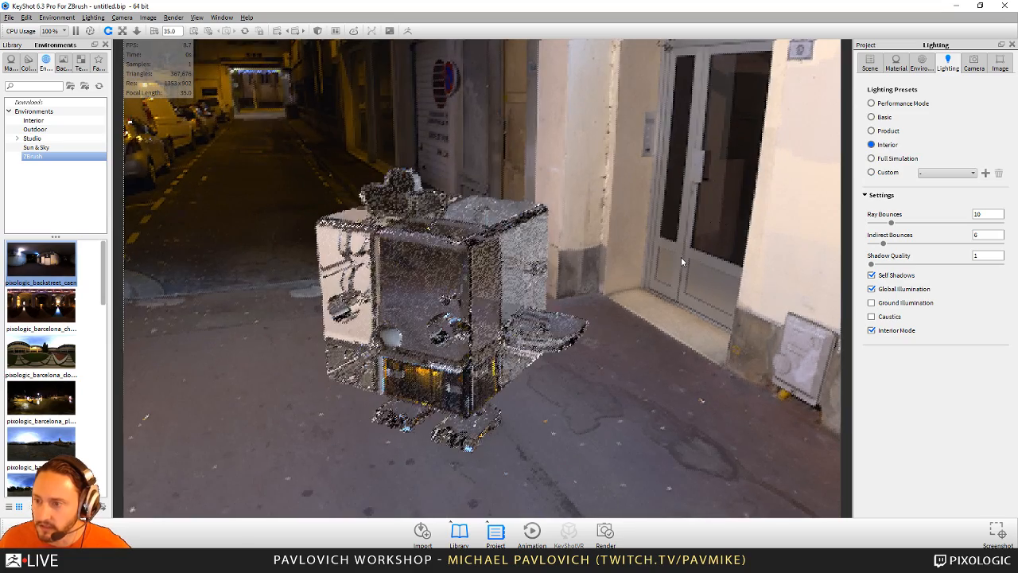
left_click(892, 132)
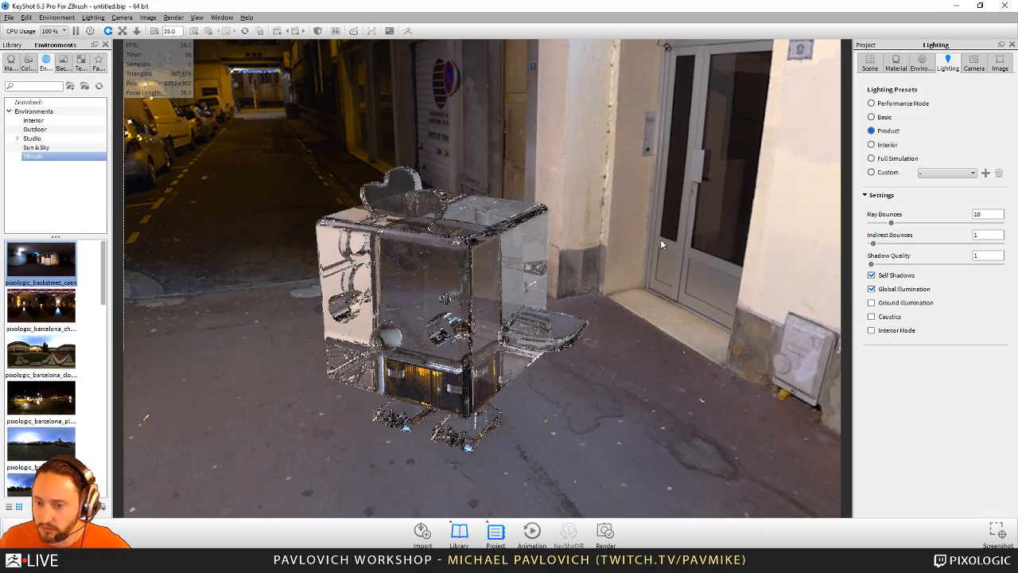
left_click_drag(664, 237, 666, 214)
scroll(560, 195, "down", 3)
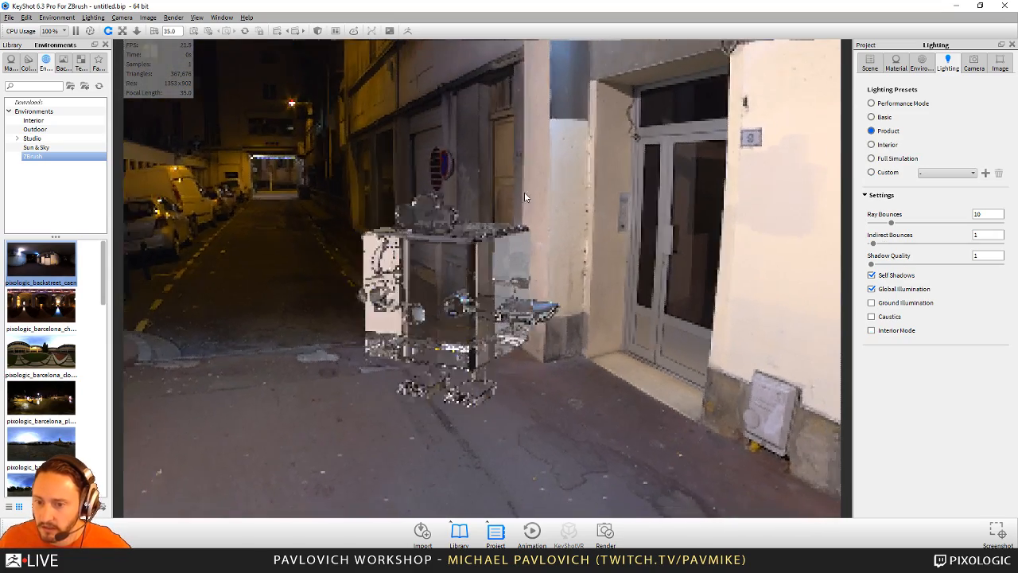
middle_click_drag(612, 231, 619, 273)
left_click_drag(641, 273, 602, 325)
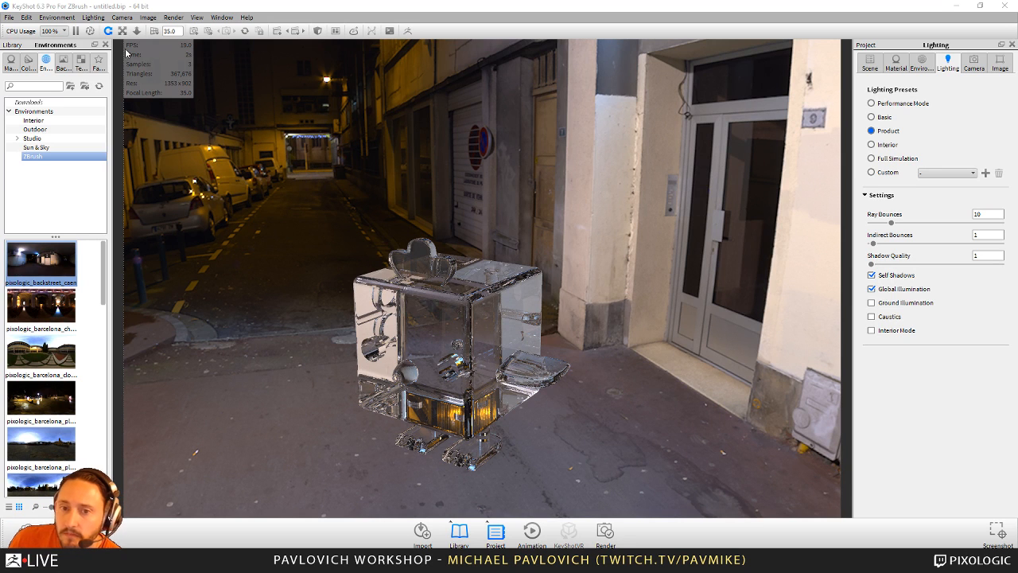
- Pause the real-time render and switch from KeyShot back to ZBrush
left_click(77, 31)
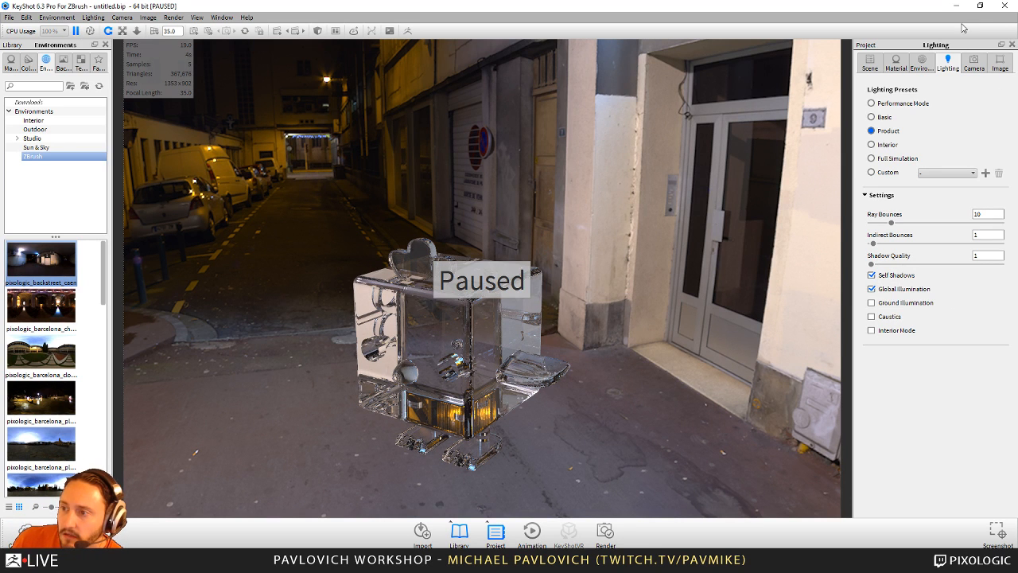
left_click(956, 6)
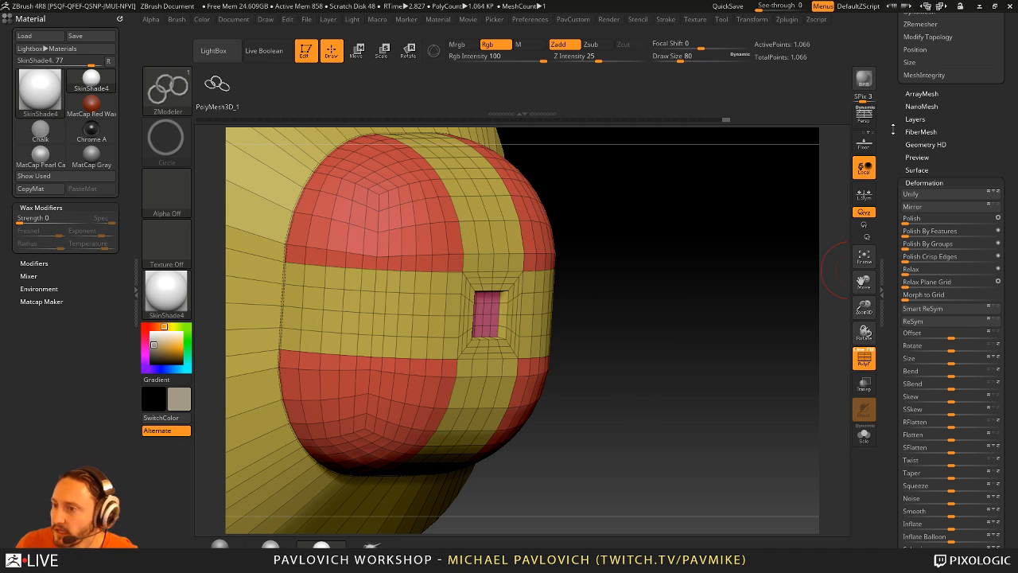
- Make UMesh_CubimalChick001 the active tool and turn off its polyframe display
left_click_drag(892, 126, 899, 374)
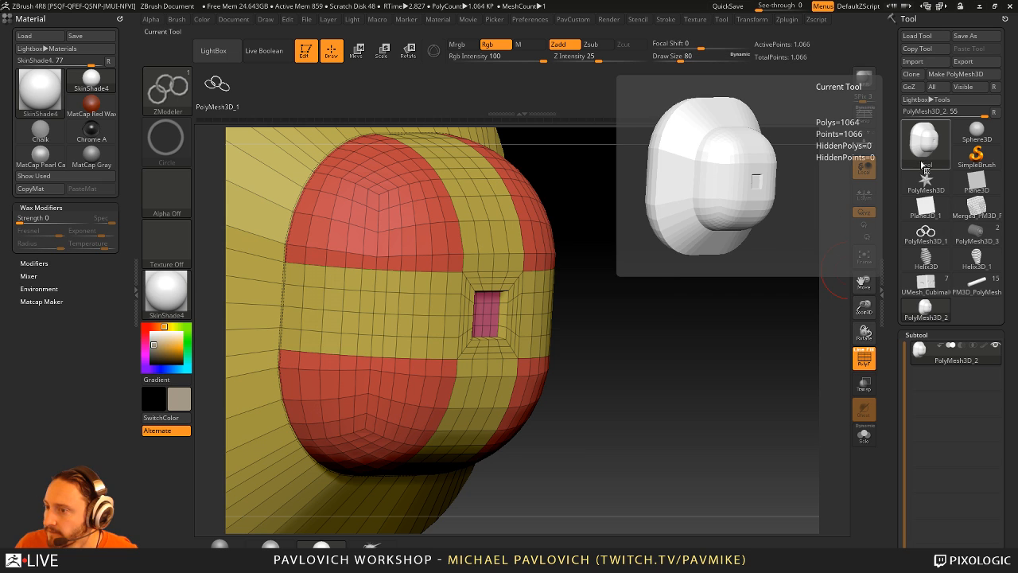
left_click(925, 282)
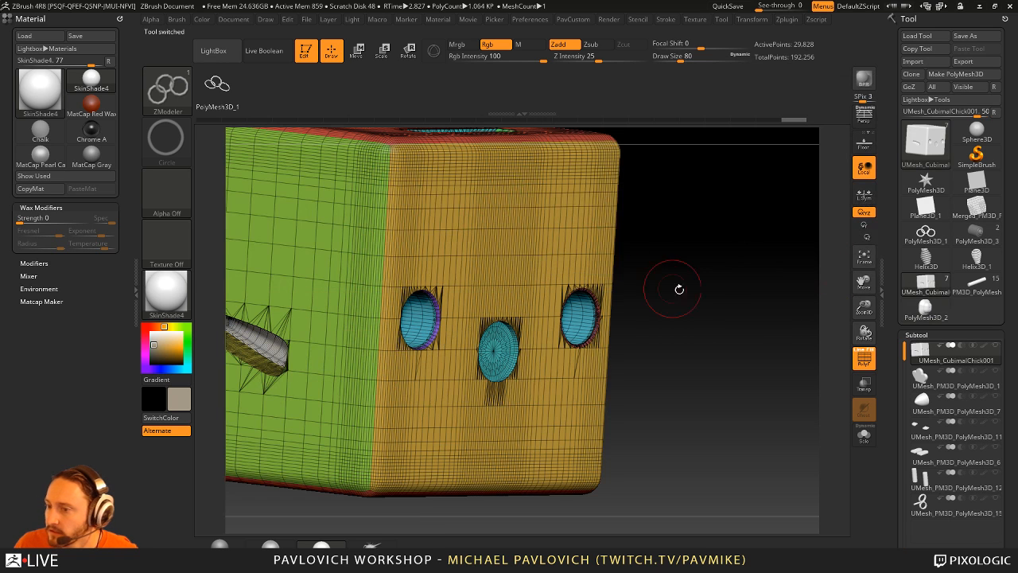
left_click_drag(723, 279, 716, 279)
key("shift+f")
key("5")
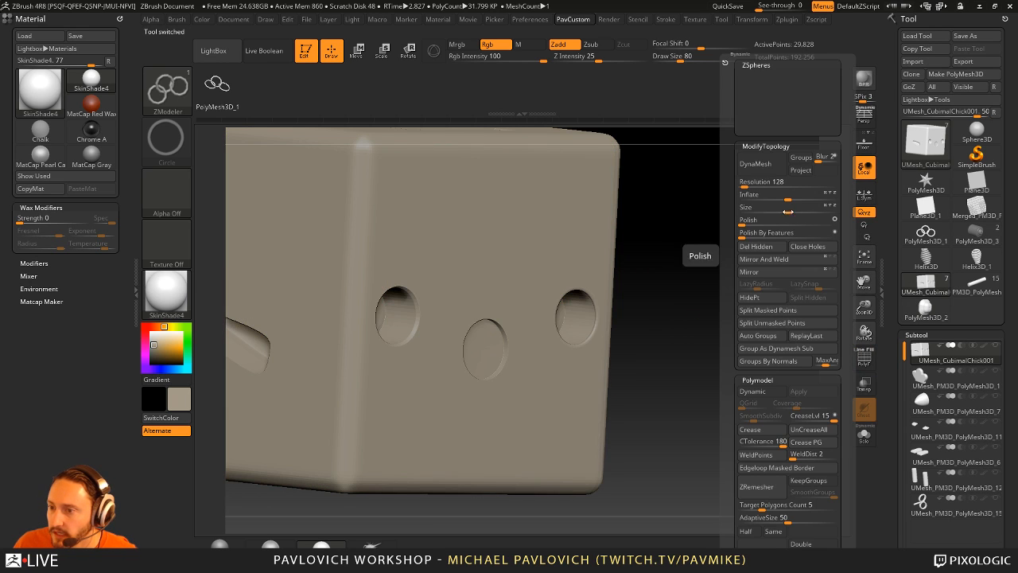
- Try DynaMesh on the chick body at Resolution 128 with Blur 0, and undo it
left_click(754, 163)
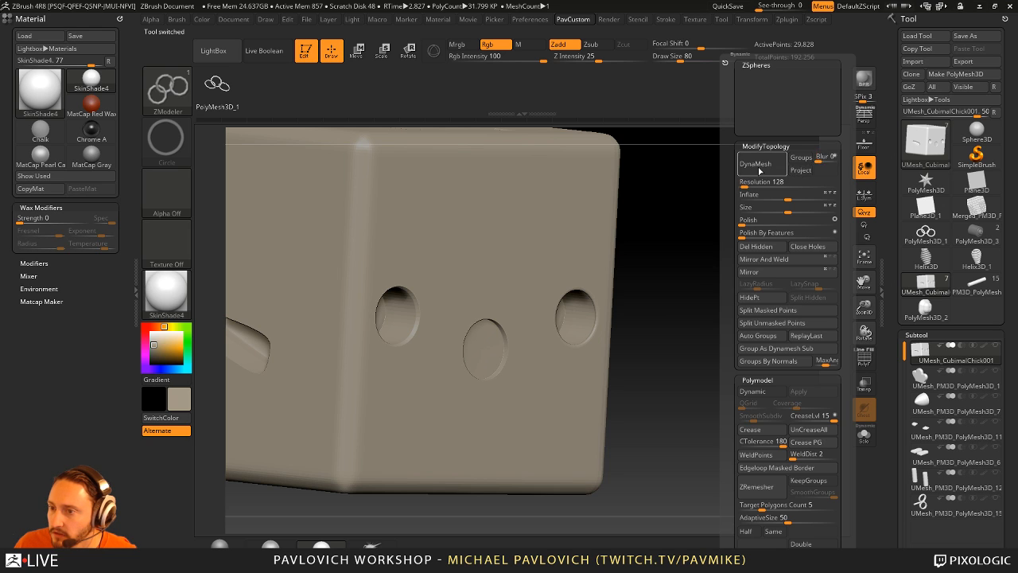
key("5")
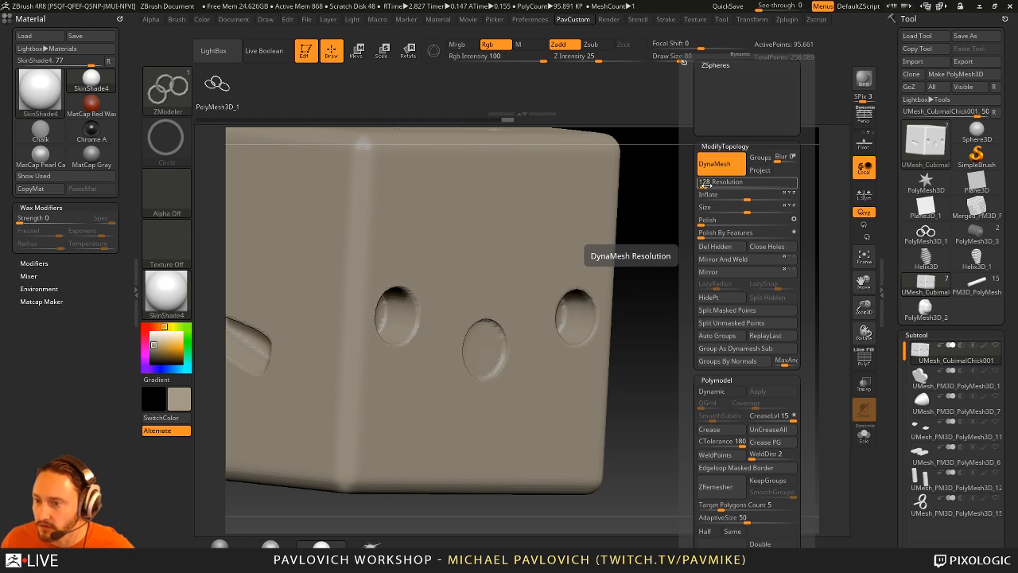
key("ctrl+z")
- DynaMesh the chick body at Resolution 240 with Blur 0
left_click_drag(704, 183, 705, 184)
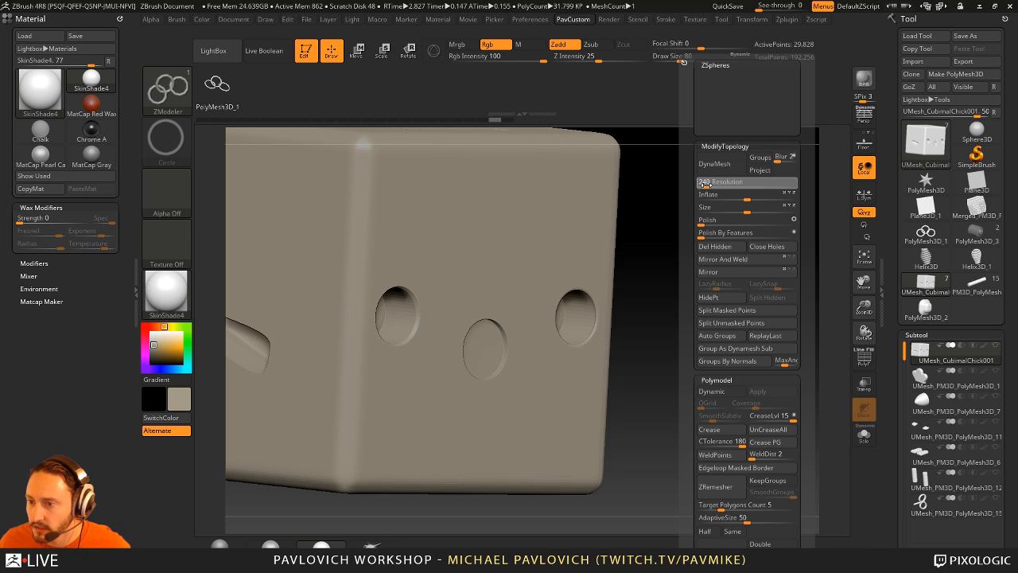
left_click_drag(784, 159, 775, 158)
left_click(711, 166)
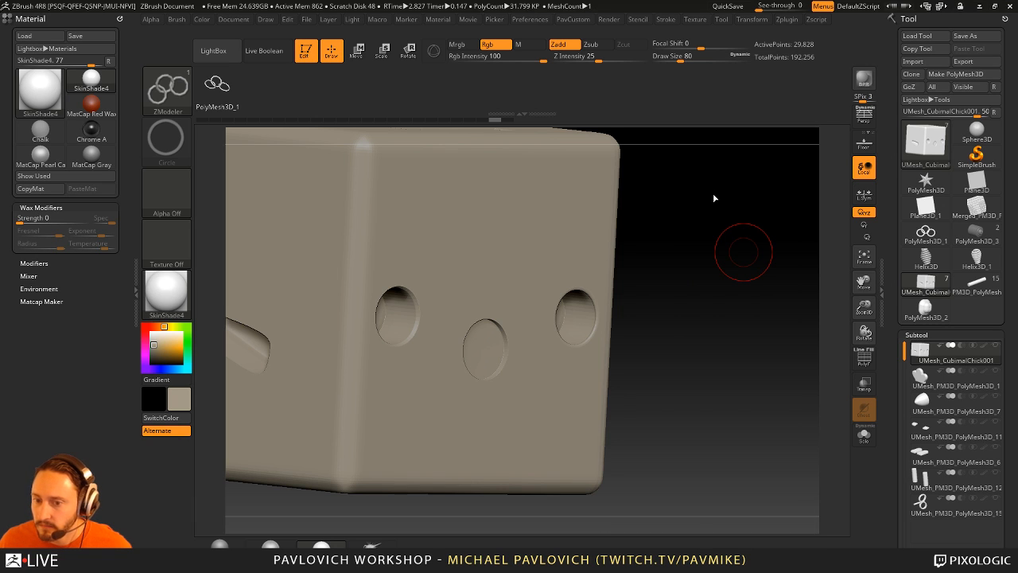
key("f")
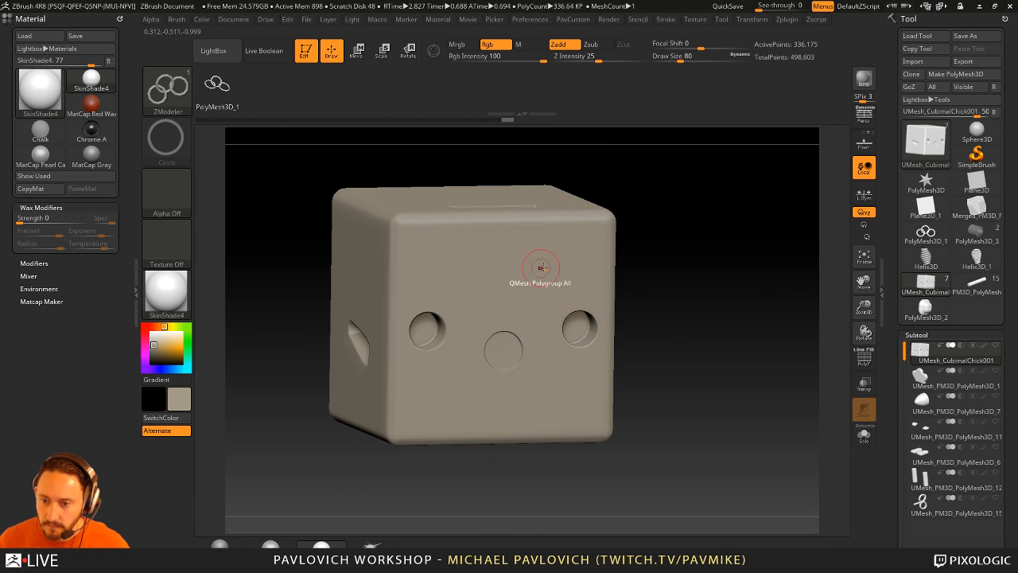
- Switch to the Standard brush with Draw Size 17 and set its Z Intensity to 32
key("b")
key("s")
key("t")
key("s")
left_click_drag(552, 277, 542, 278)
mouse_move(684, 208)
left_mouse_down("alt")
mouse_move(695, 231)
mouse_move(710, 229)
left_mouse_up("alt")
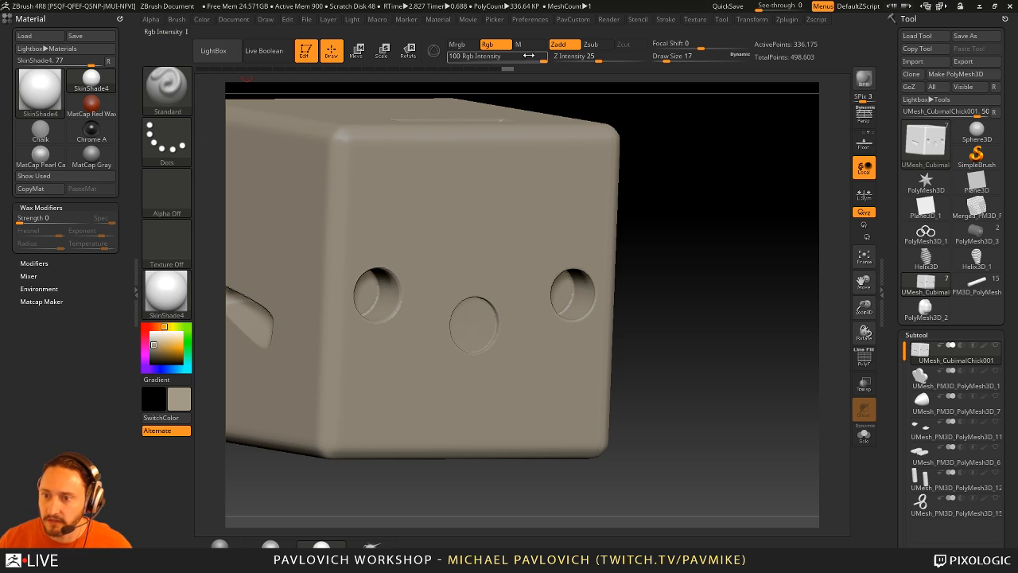
left_click(605, 58)
- Reduce the Standard brush's Draw Size to 9 for fine detail around the chick's eye socket
key("space")
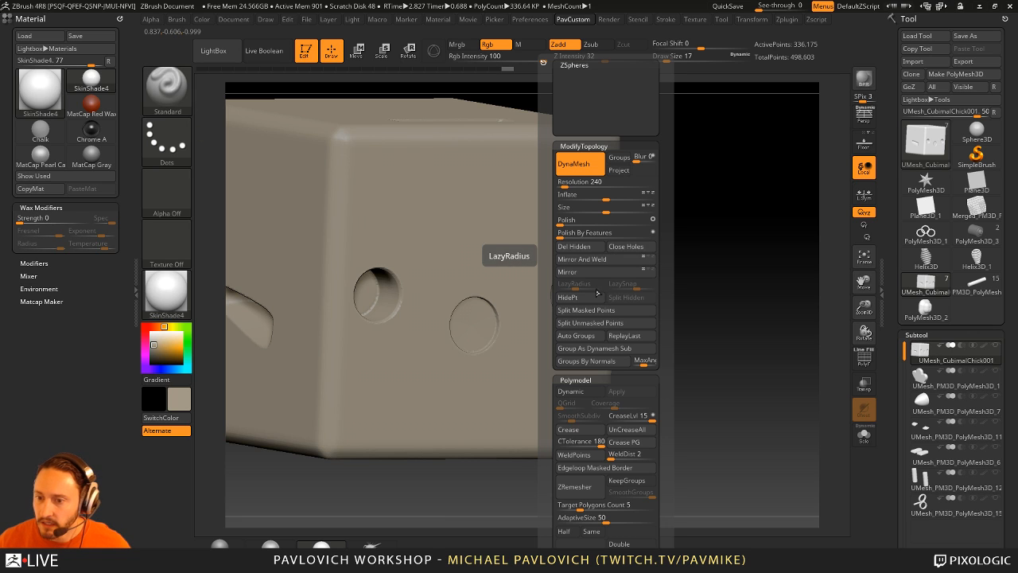
key("l")
key("l")
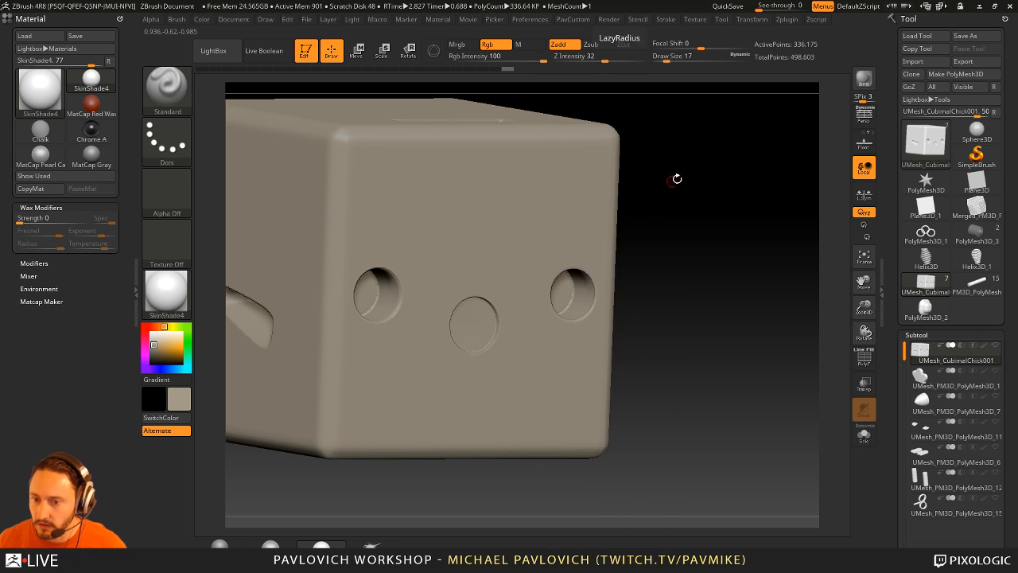
mouse_move(702, 190)
left_mouse_down("alt")
mouse_move(731, 194)
mouse_move(700, 195)
left_mouse_up("alt")
key("s")
left_click_drag(392, 271, 384, 270)
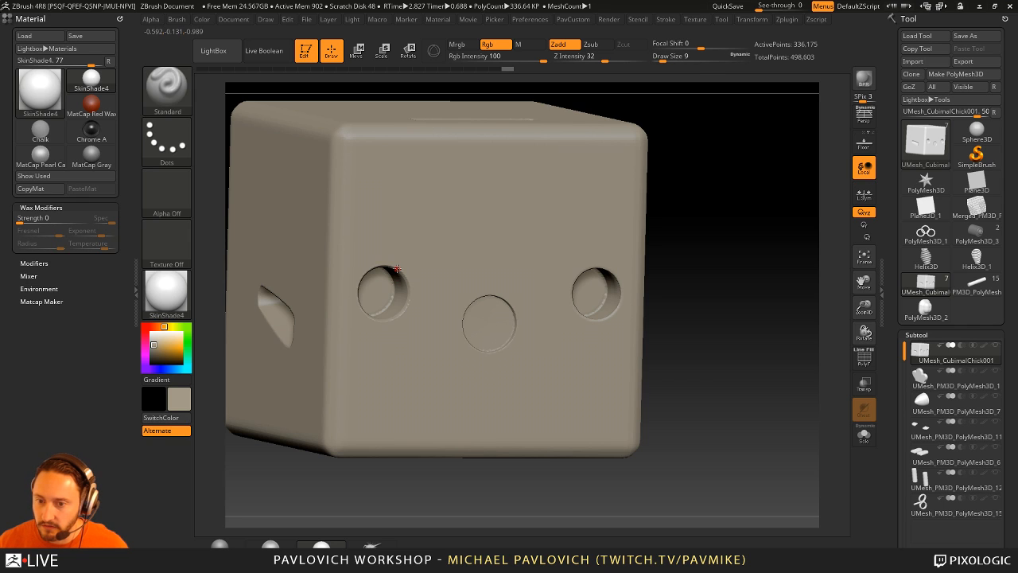
- Set Z Intensity to 44, sculpt branching crack lines outward from the upper edge of the eye socket, and reduce Draw Size to 7
left_click_drag(649, 107, 690, 111, "alt")
left_click(612, 58)
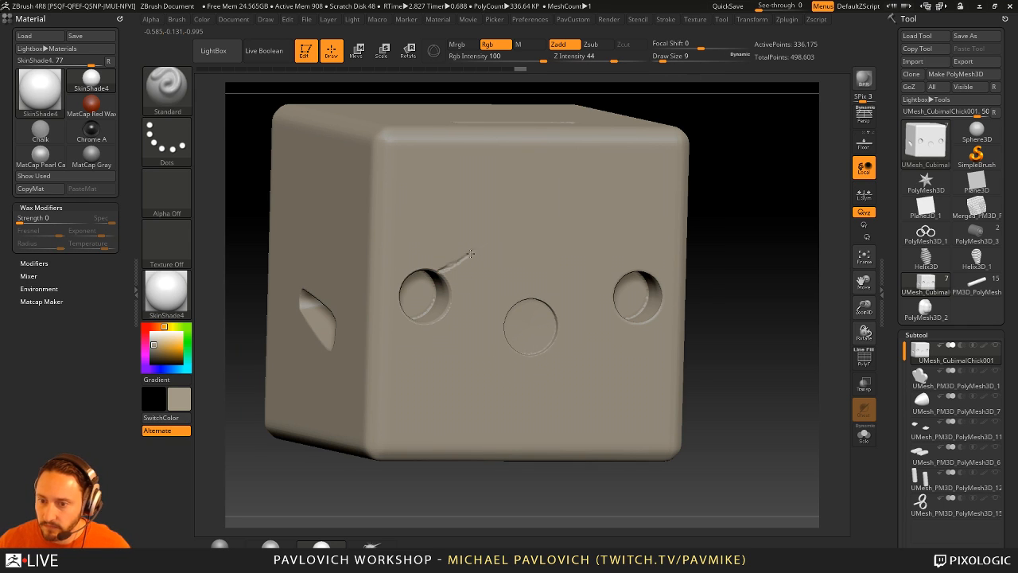
left_click_drag(491, 238, 518, 213)
left_click_drag(442, 273, 481, 275)
key("[")
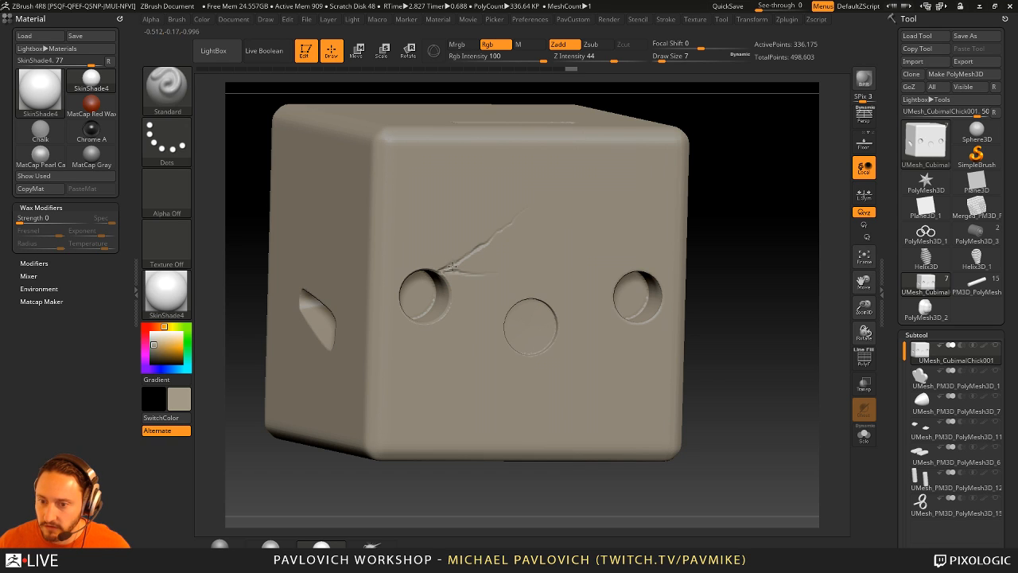
- Raise the DynaMesh Resolution above 240 and re-DynaMesh the cracked chick body
key("2")
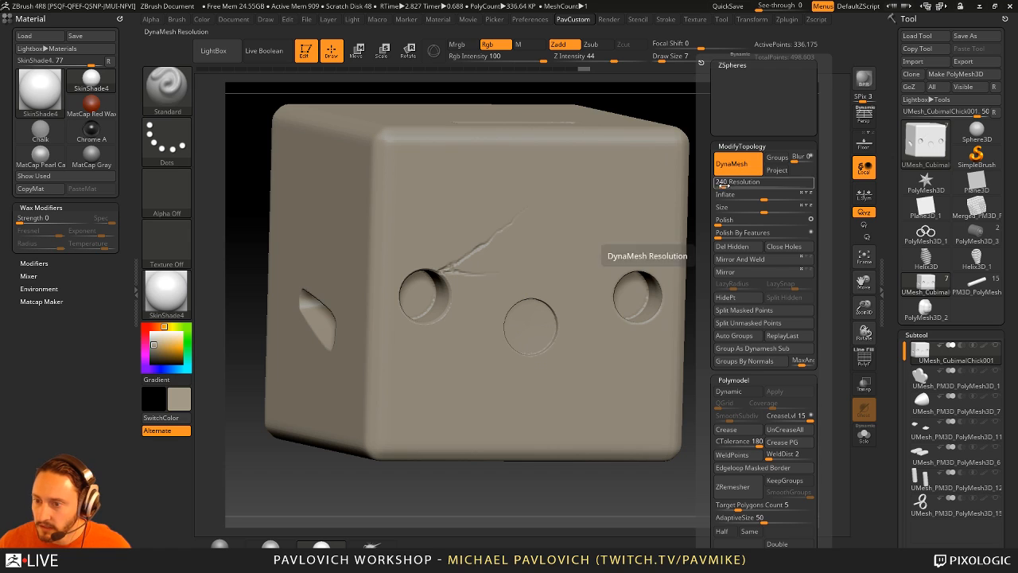
left_click(728, 182)
key("Return")
left_click_drag(741, 133, 769, 190, "ctrl")
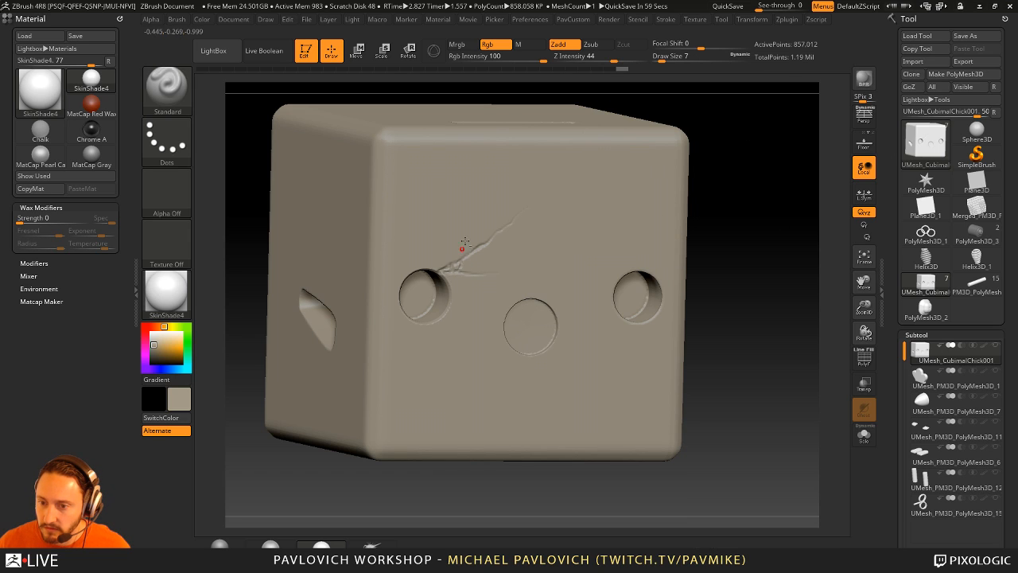
- Set Z Intensity to 55 and sculpt further cracks radiating from the other sides of the eye socket
left_click(620, 58)
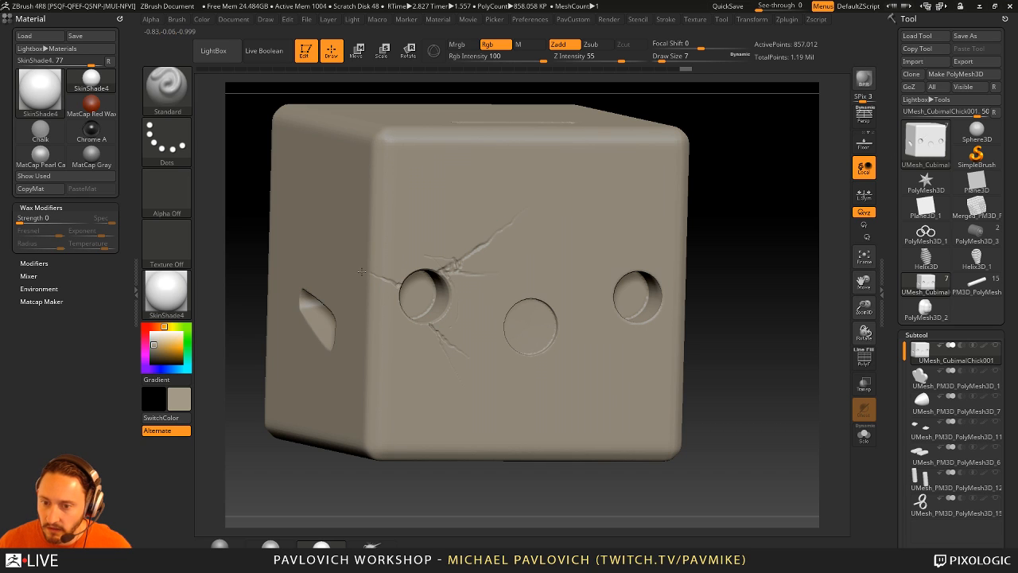
left_click_drag(359, 255, 410, 274)
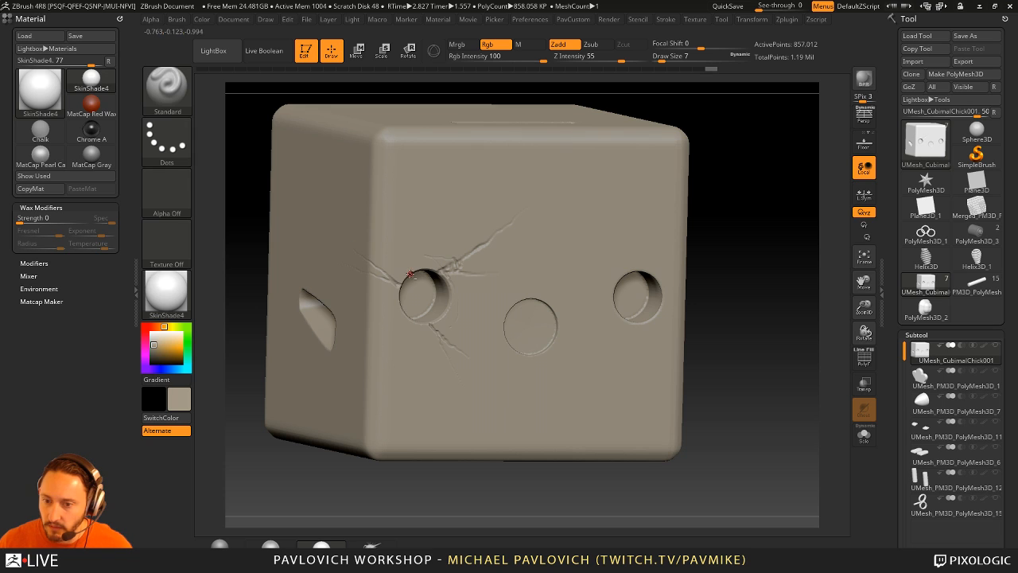
- Clear the canvas, draw the Plane3D_1 tool on it, and enter Edit mode with the plane facing front
key("t")
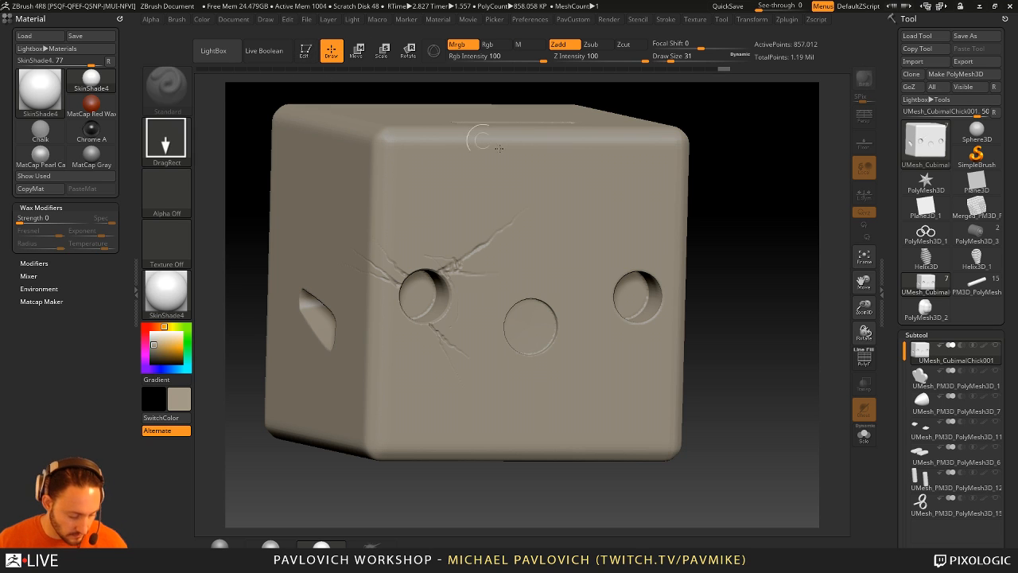
key("ctrl+n")
left_click(924, 207)
left_click_drag(502, 321, 536, 405)
left_click(304, 51)
left_click_drag(652, 257, 671, 289, "shift")
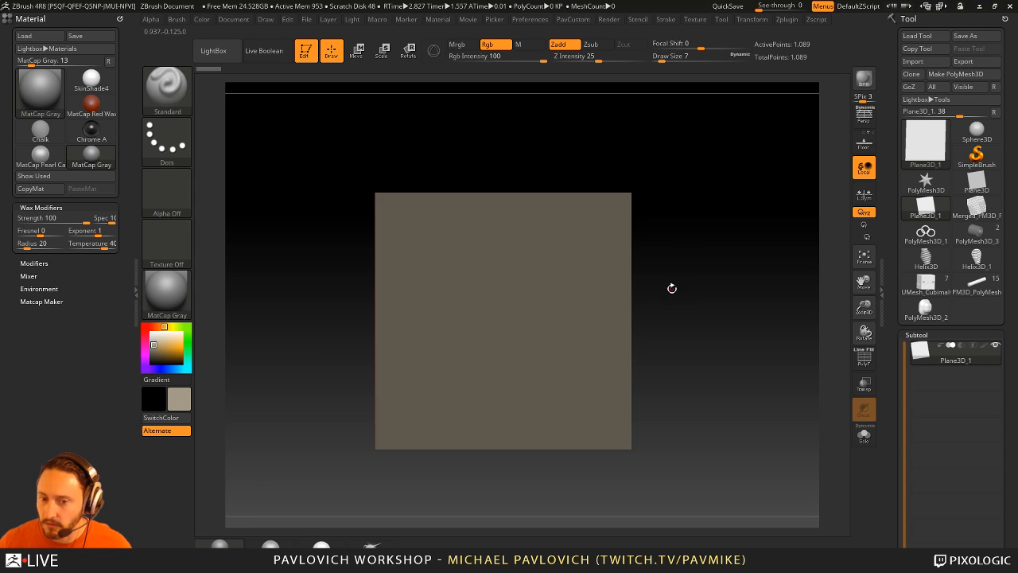
- Set the active color to white, show the plane's polyframe, and convert the plane to a PolyMesh3D
left_click_drag(166, 345, 150, 330)
left_click(863, 358)
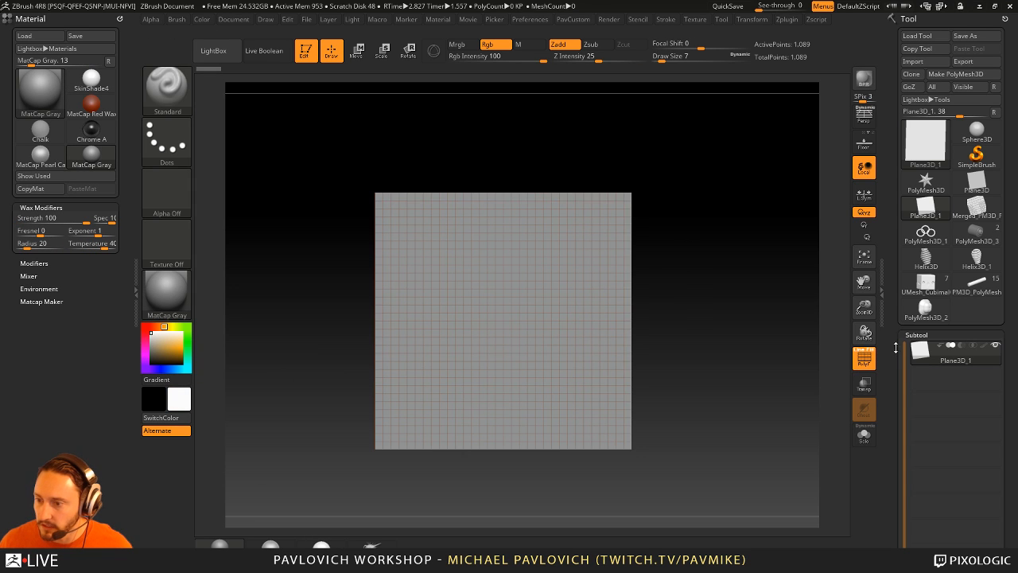
left_click_drag(894, 348, 888, 382)
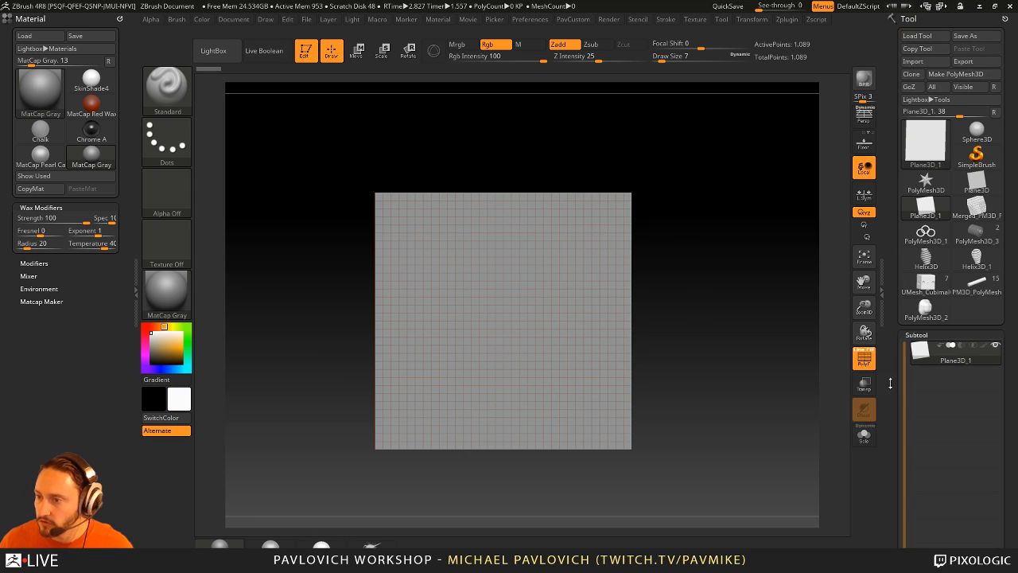
left_click(960, 74)
- Turn off Smt and divide the plane up to subdivision level 4
left_click_drag(897, 318, 893, 257)
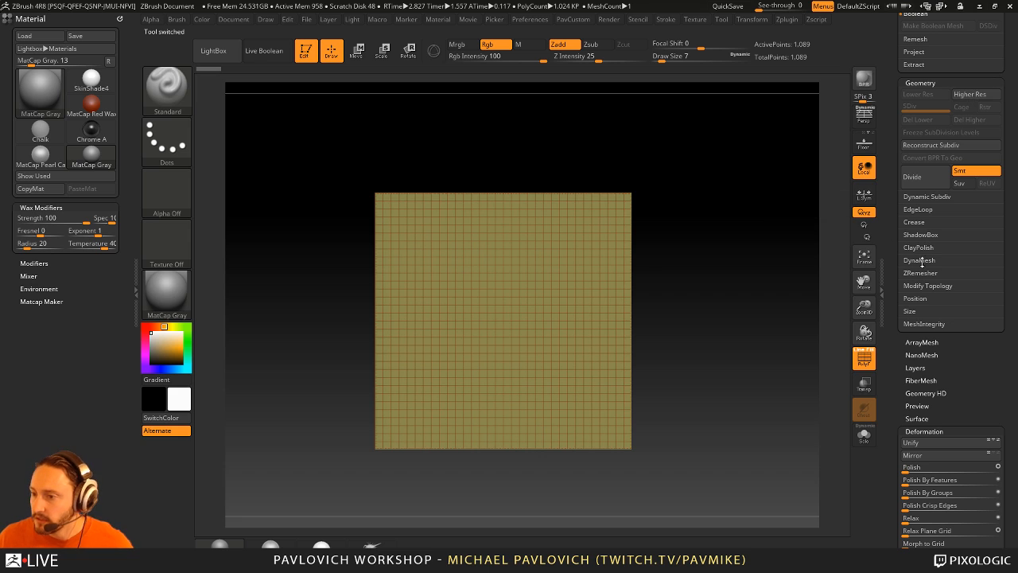
left_click_drag(899, 277, 896, 262)
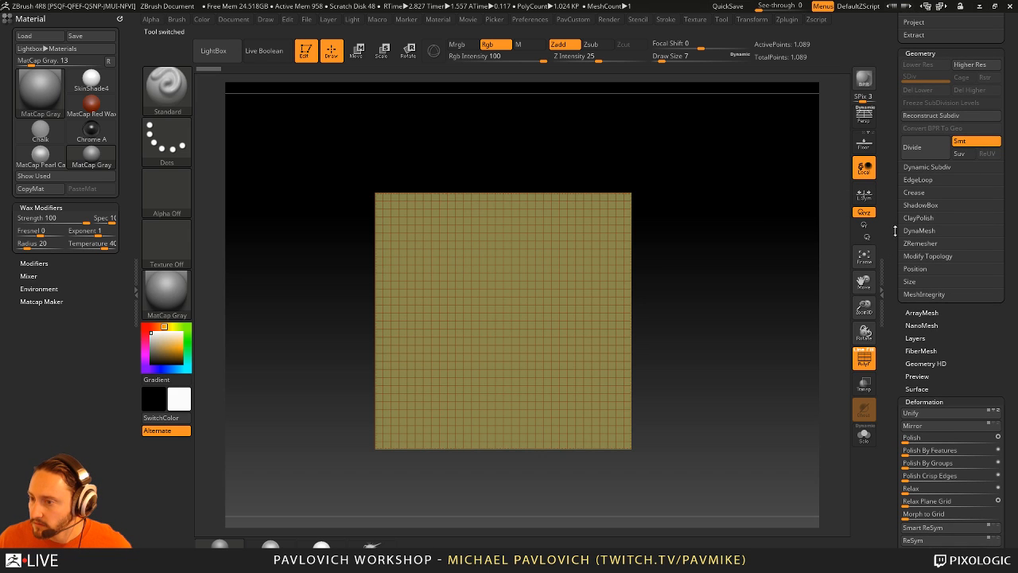
left_click(975, 141)
left_click(926, 149)
left_click(929, 152)
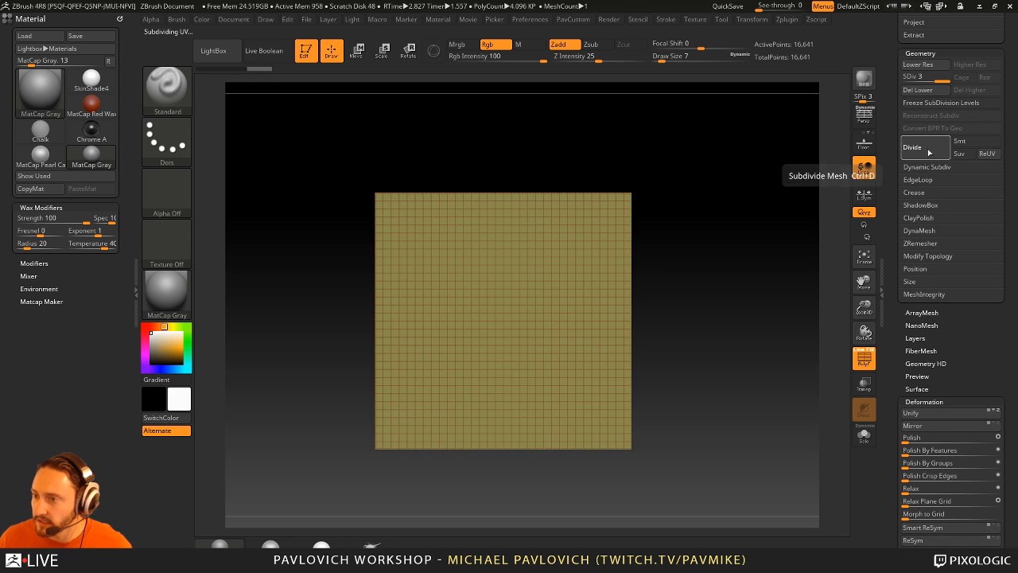
left_click(928, 152)
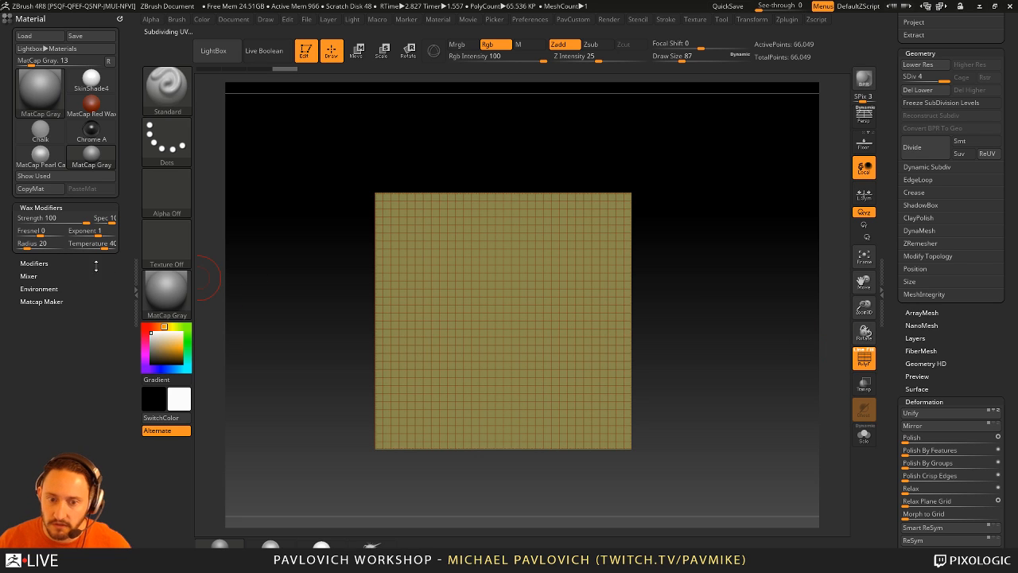
- Expand the Matcap Maker settings and set the MatCap Gray wax Strength to 0
left_click(50, 301, "shift")
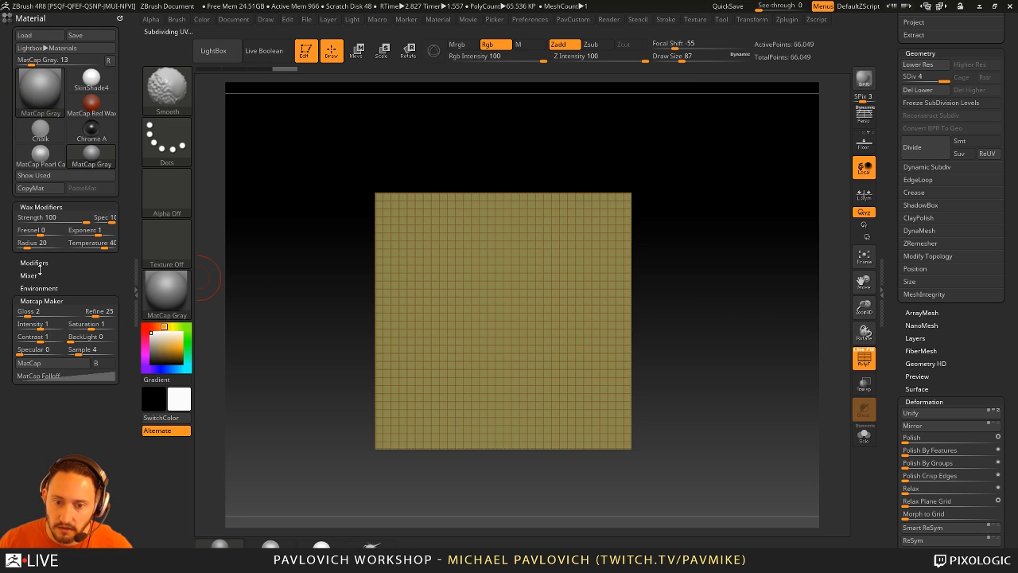
left_click(17, 219)
left_click_drag(680, 183, 669, 210, "alt")
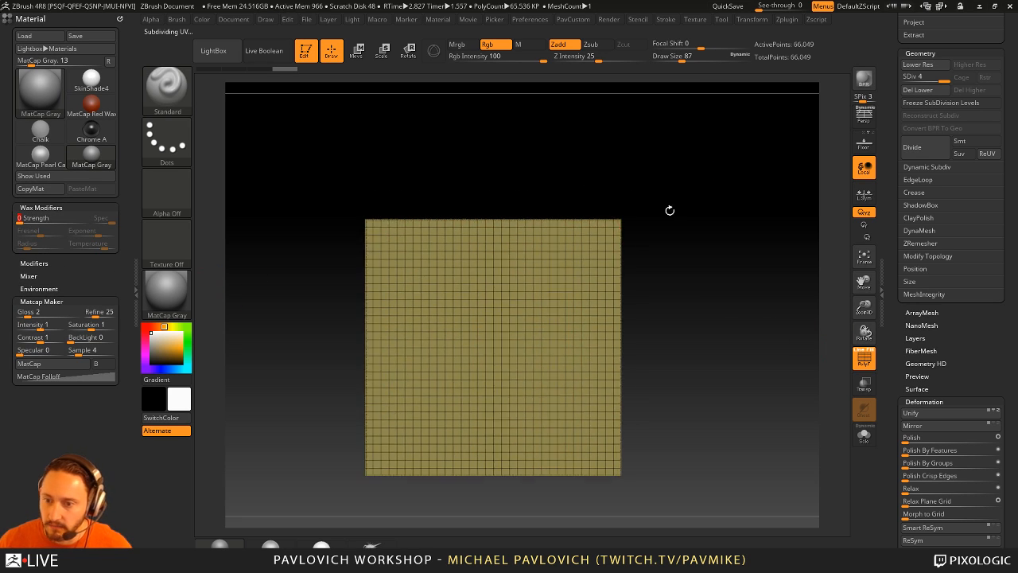
- Hide the polyframe and sculpt a round bump at the center of the plane
key("s")
left_click(501, 344)
left_click(862, 356)
mouse_move(498, 324)
left_mouse_down()
mouse_move(476, 347)
mouse_move(486, 338)
mouse_move(488, 347)
mouse_move(491, 330)
left_mouse_up()
- Set Draw Size to 14 and sculpt crack lines from the bump toward the plane's upper-right and lower-right corners
key("s")
key("s")
mouse_move(531, 304)
left_mouse_down()
mouse_move(575, 269)
mouse_move(537, 304)
left_mouse_up()
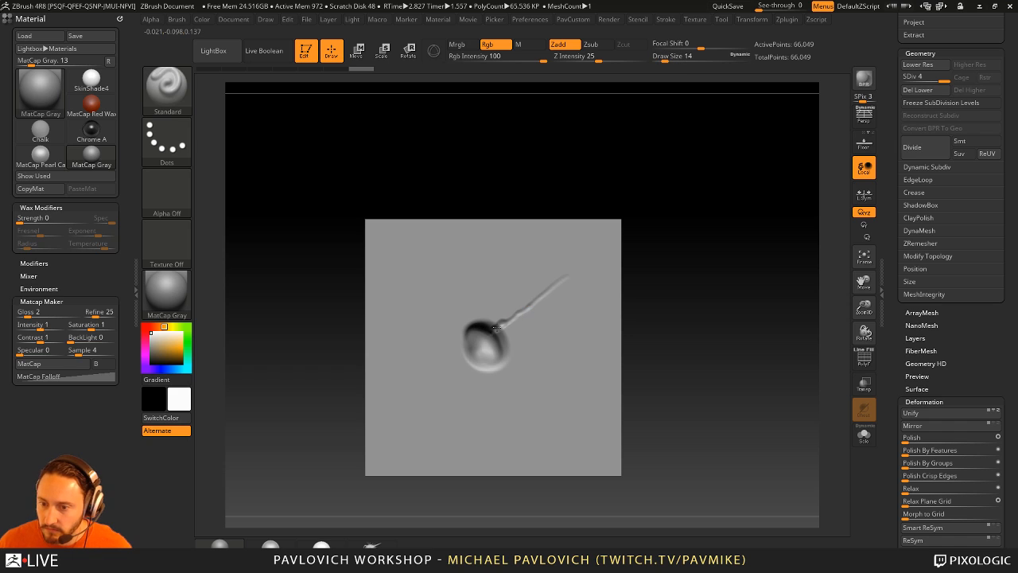
left_click_drag(494, 329, 599, 253)
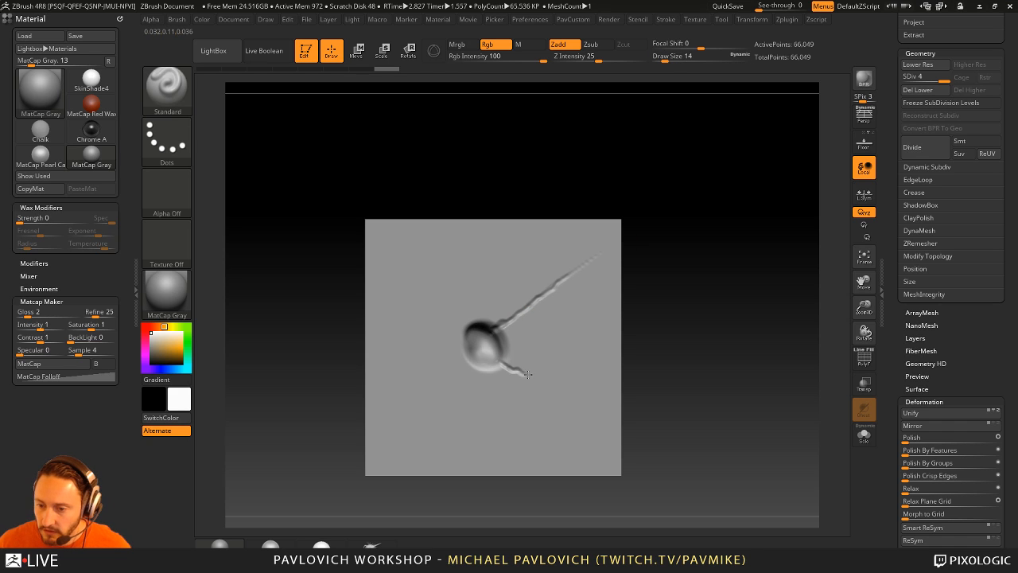
left_click_drag(527, 374, 592, 417)
- Set Draw Size to 25, sculpt cracks toward the plane's lower-left, left and upper-left, and raise Z Intensity to 41
key("s")
left_click_drag(479, 377, 422, 397)
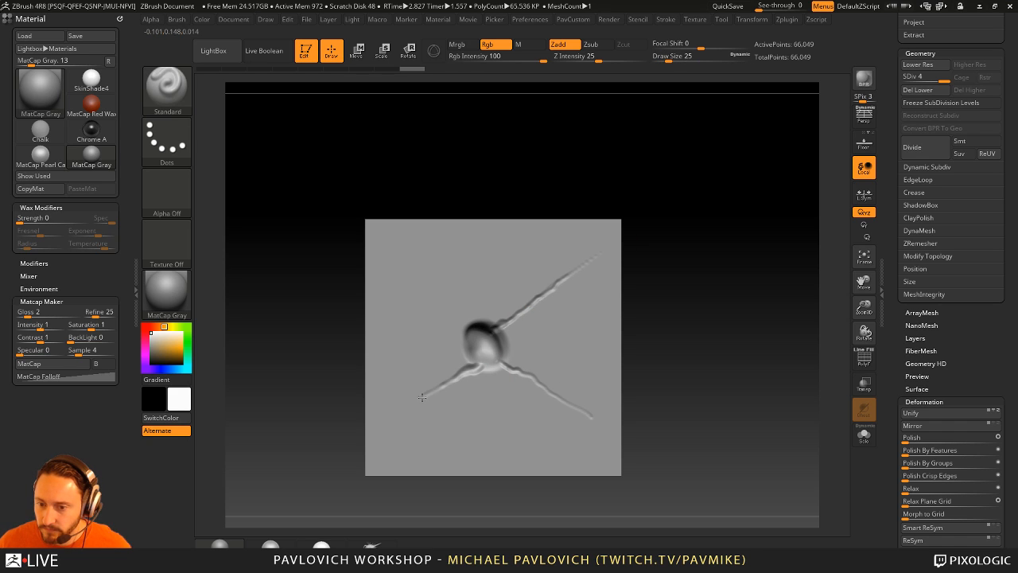
left_click_drag(469, 339, 380, 317)
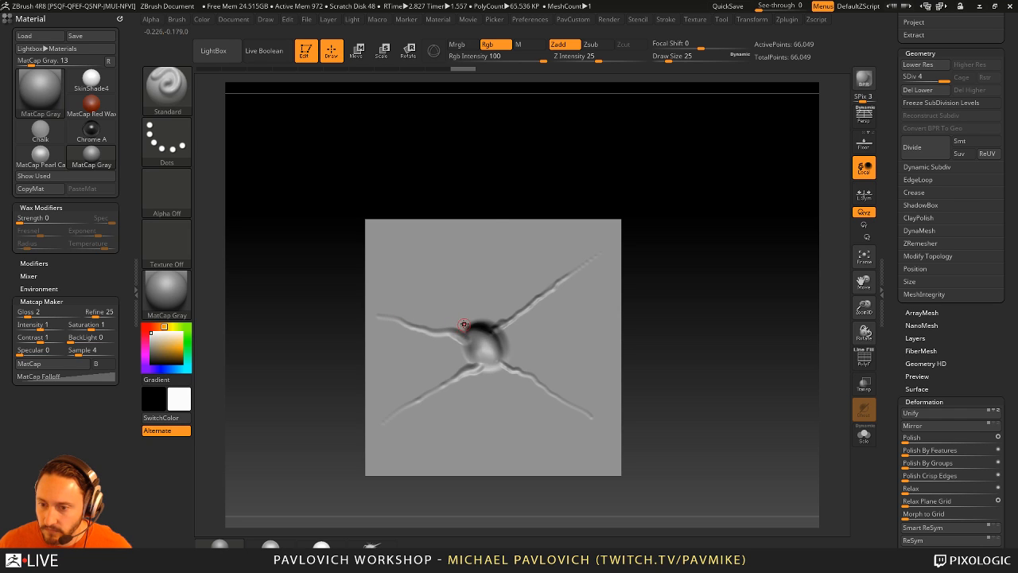
key("u")
mouse_move(463, 325)
left_mouse_down()
mouse_move(494, 310)
mouse_move(455, 303)
left_mouse_up()
- Set Draw Size to 18, sculpt cracks running right and downward, and add an inner ring around the bump
key("s")
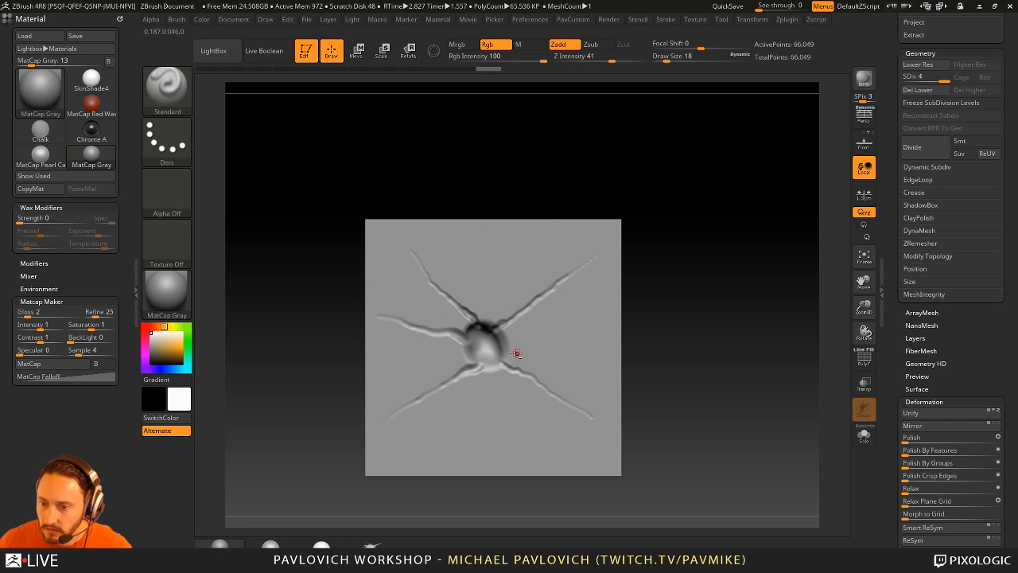
left_click_drag(493, 347, 580, 347)
left_click_drag(487, 365, 494, 388)
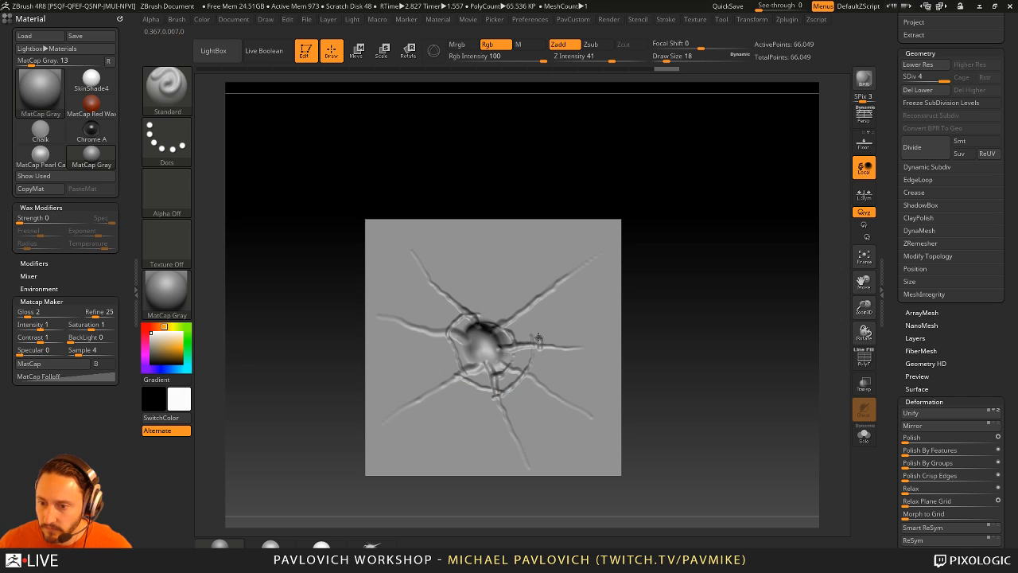
- Sculpt ring-like cracks around the central bump, joining the radial cracks and reaching outward toward the plane's upper-right corner
left_click_drag(537, 338, 512, 314)
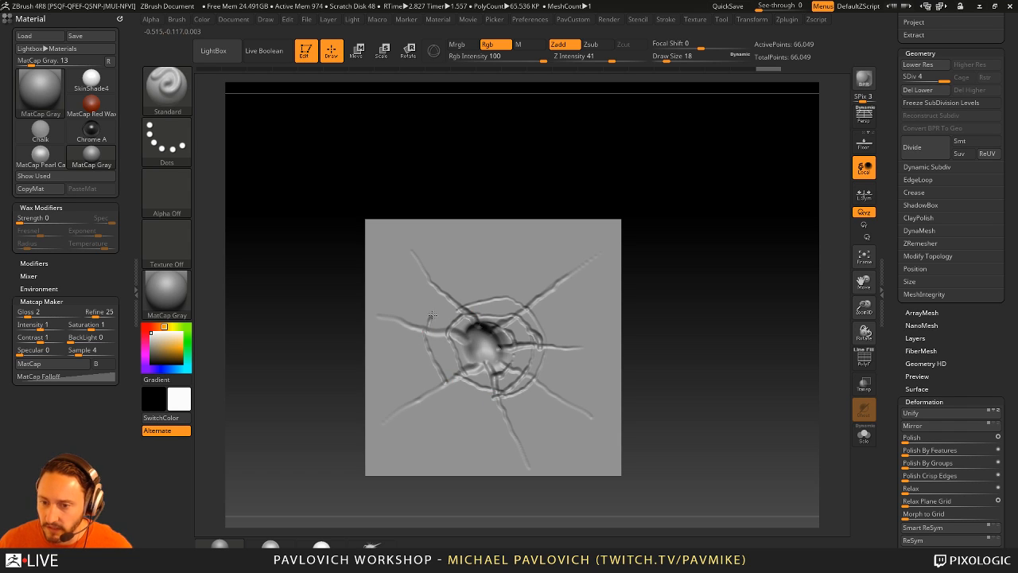
mouse_move(431, 314)
left_mouse_down()
mouse_move(452, 284)
mouse_move(608, 265)
mouse_move(560, 292)
mouse_move(525, 273)
left_mouse_up()
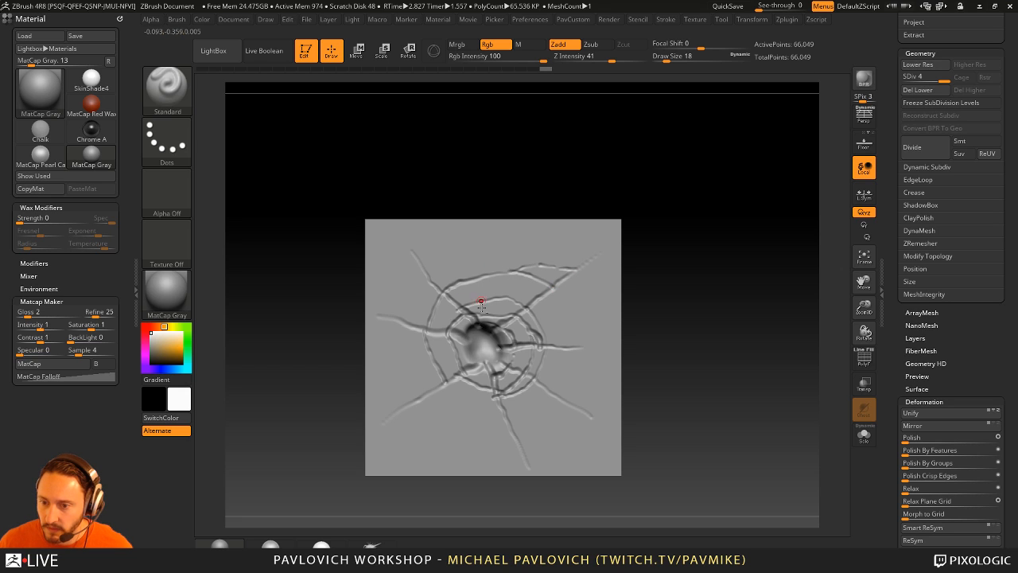
left_click_drag(548, 340, 552, 349)
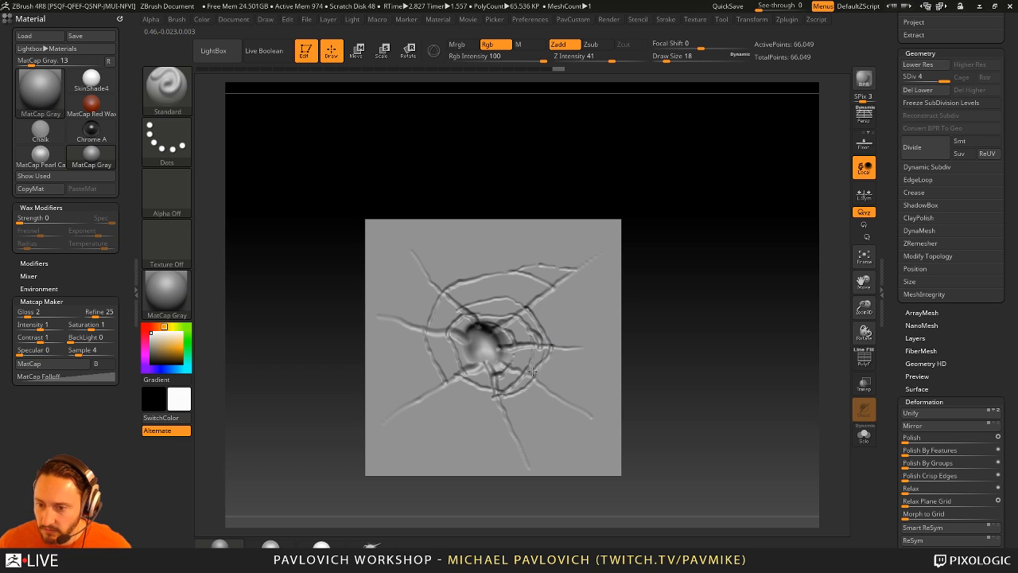
left_click_drag(493, 383, 454, 382)
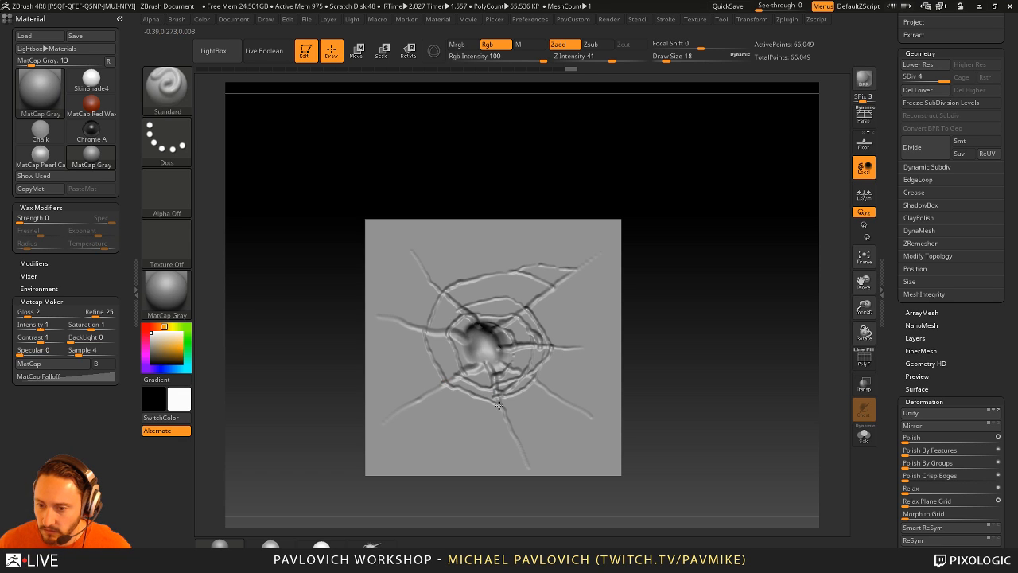
left_click_drag(499, 405, 521, 413)
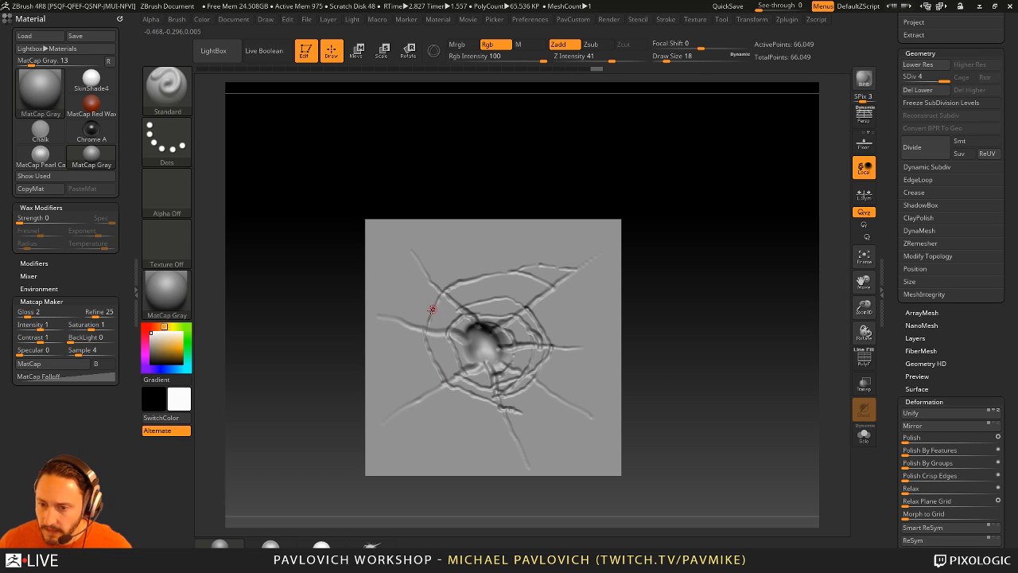
- Set Draw Size to 13, deepen and extend the left, upper-left and upper-right cracks, and add an upward crack and finer connecting cracks
key("bracketleft")
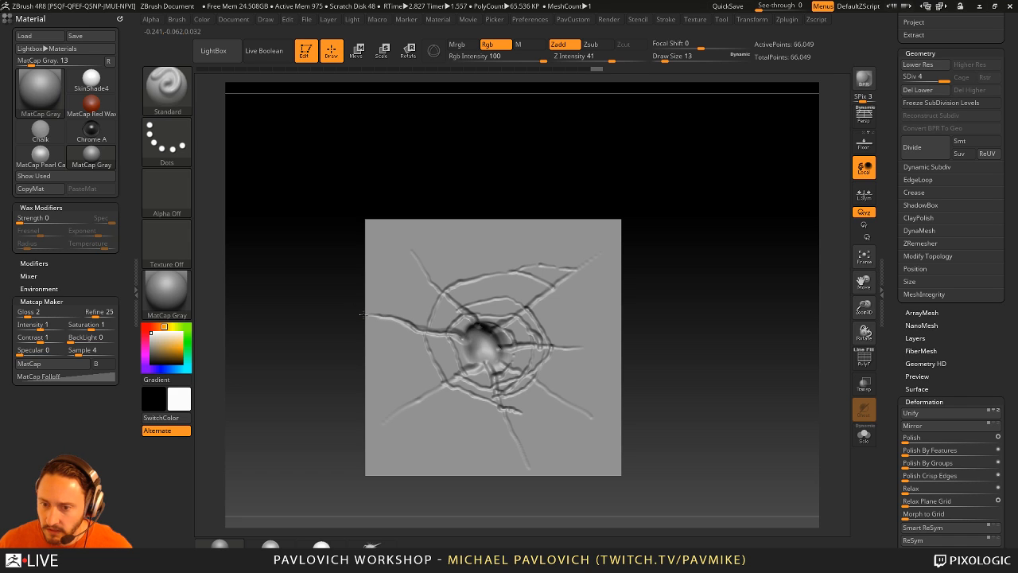
left_click_drag(450, 290, 455, 303)
left_click_drag(523, 312, 602, 251)
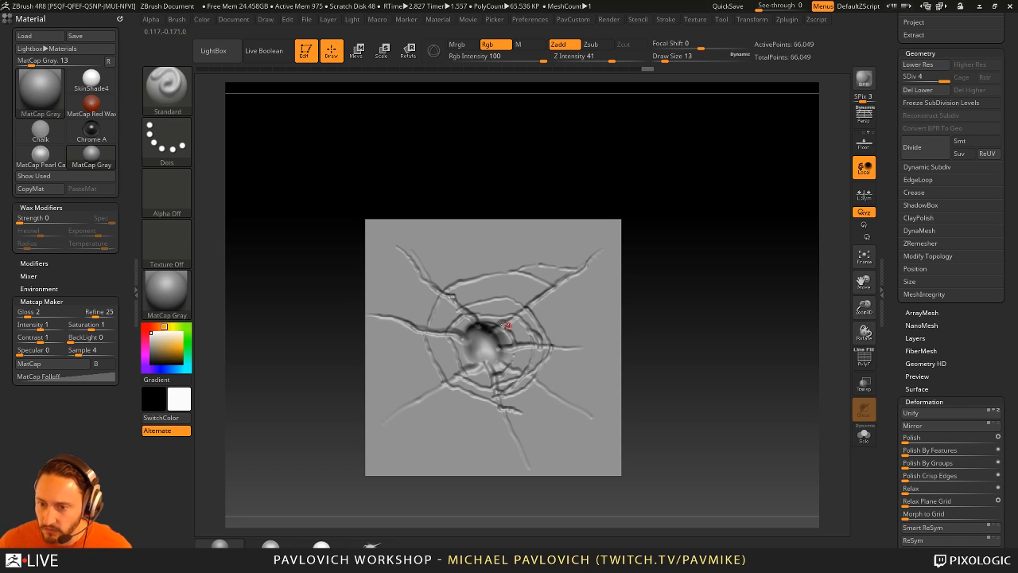
left_click_drag(504, 257, 508, 229)
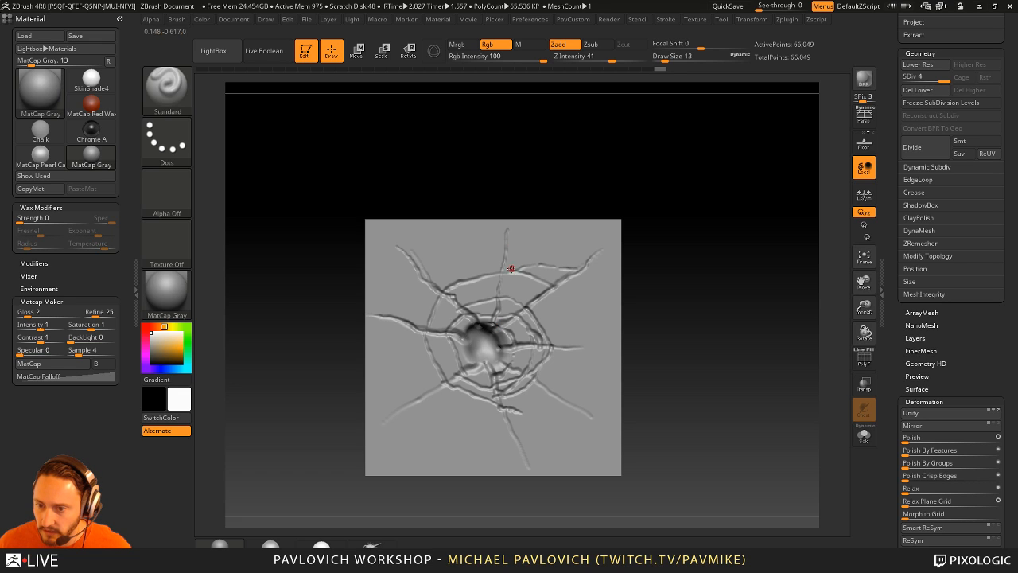
mouse_move(500, 283)
left_mouse_down()
mouse_move(509, 259)
mouse_move(540, 266)
left_mouse_up()
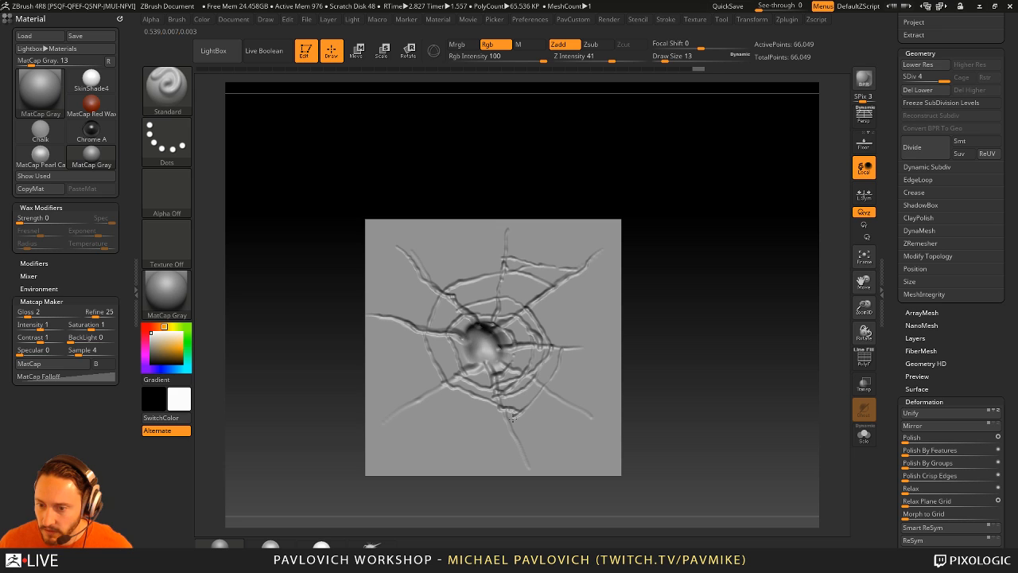
- Clone the Standard brush and set the copy's stroke to DragRect
left_click_drag(668, 350, 709, 298, "alt")
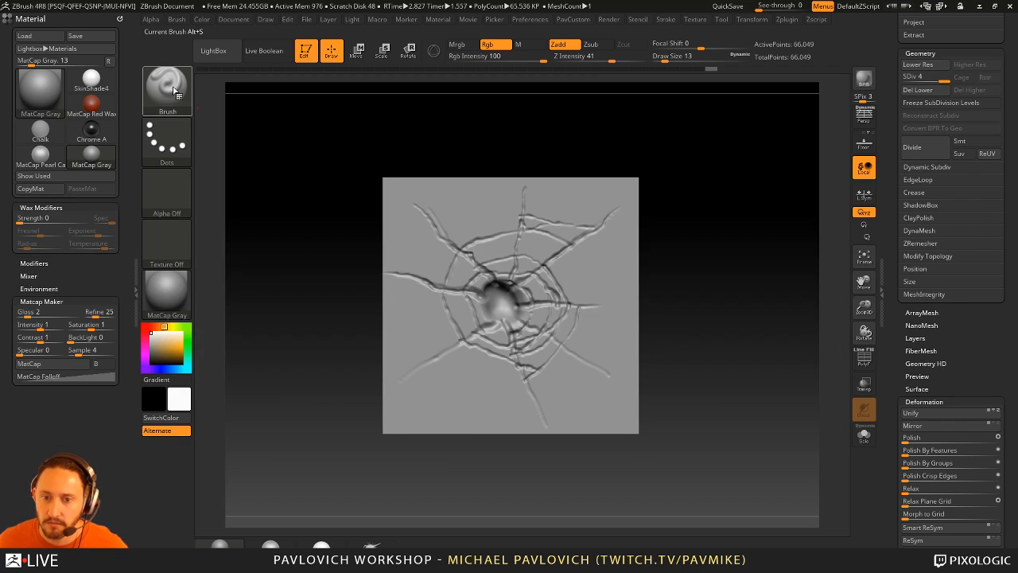
left_click(173, 89)
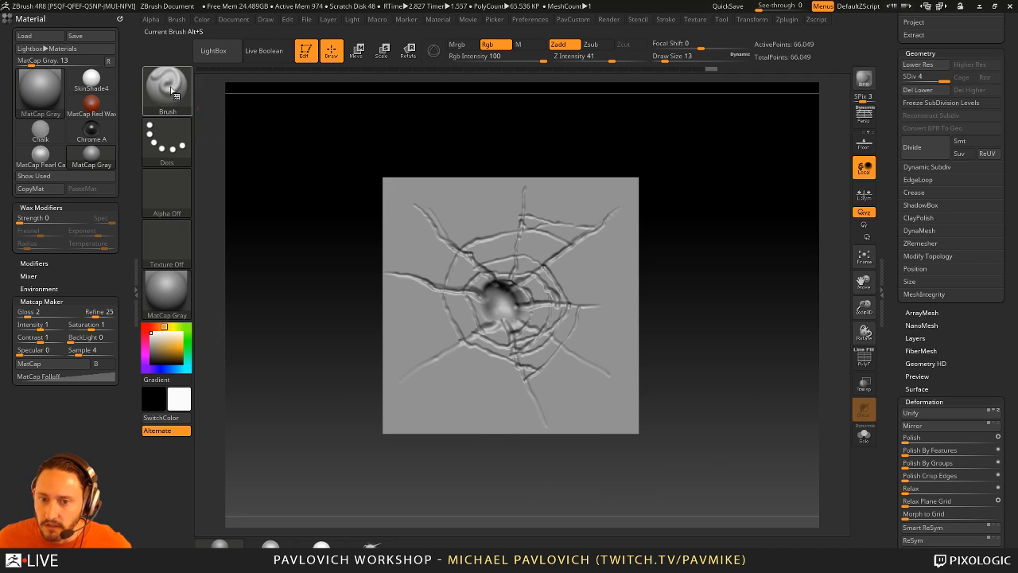
left_click(165, 99)
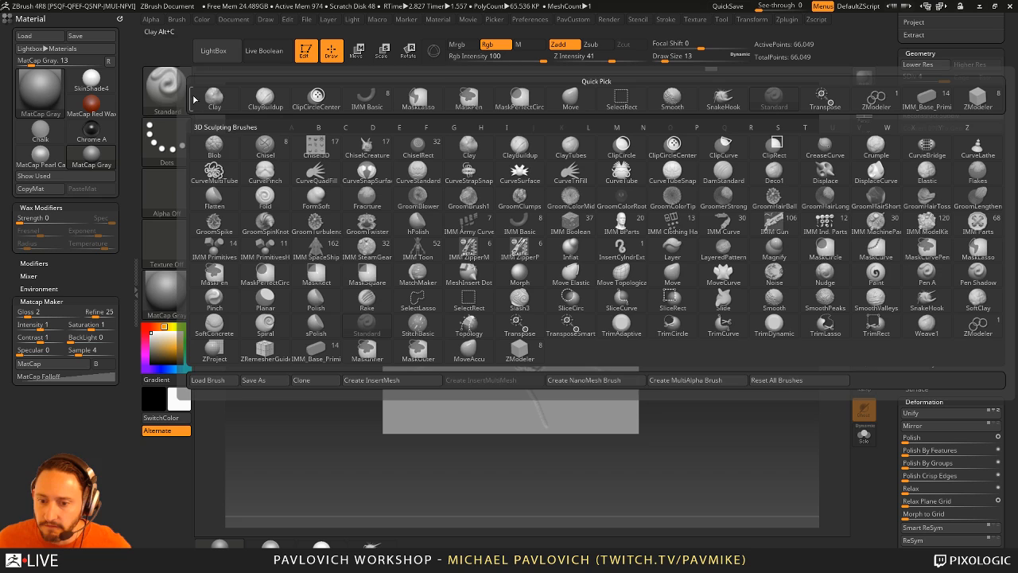
left_click(306, 380)
left_click(167, 139)
left_click(275, 150)
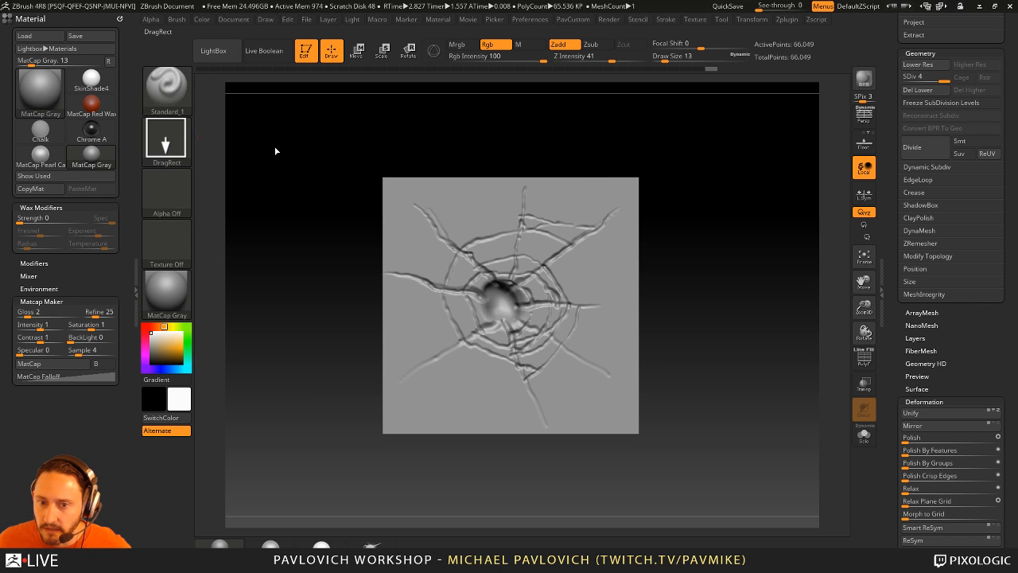
left_click_drag(276, 123, 253, 145, "alt")
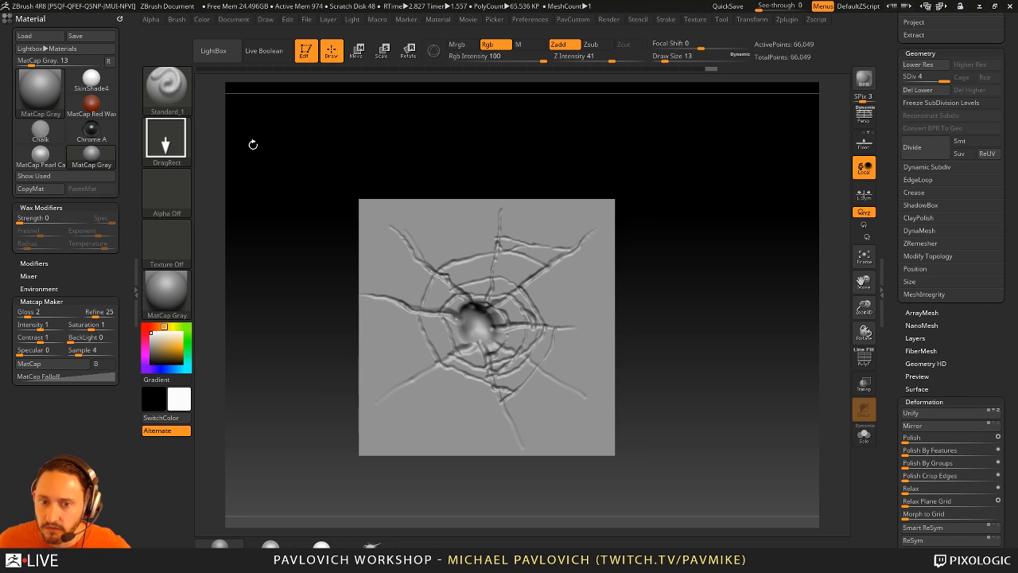
- Dock the Brush palette at the side and create the cloned brush's alpha from the cracked plane mesh
left_click(176, 19)
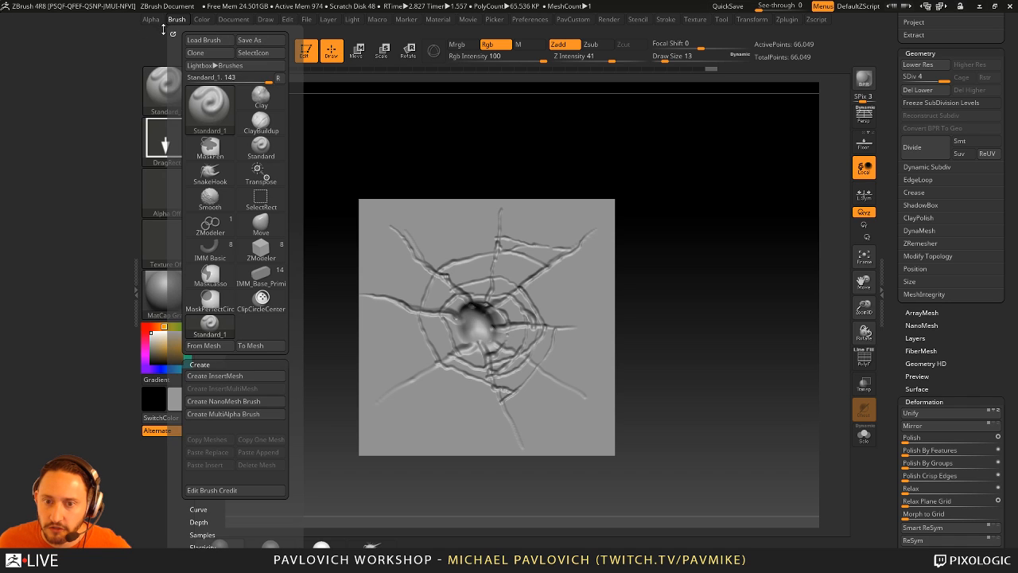
left_click_drag(170, 31, 47, 51)
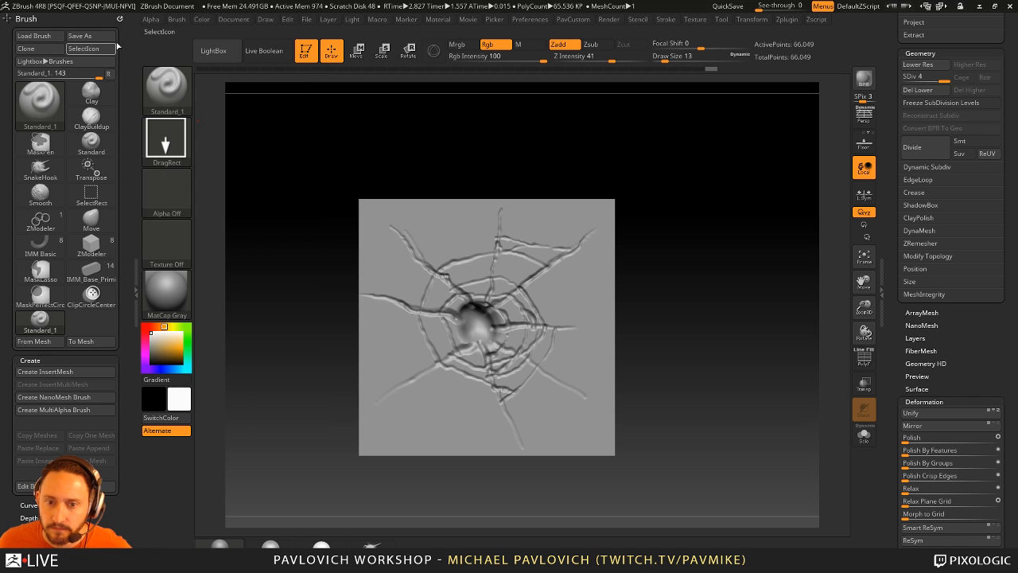
left_click(43, 343)
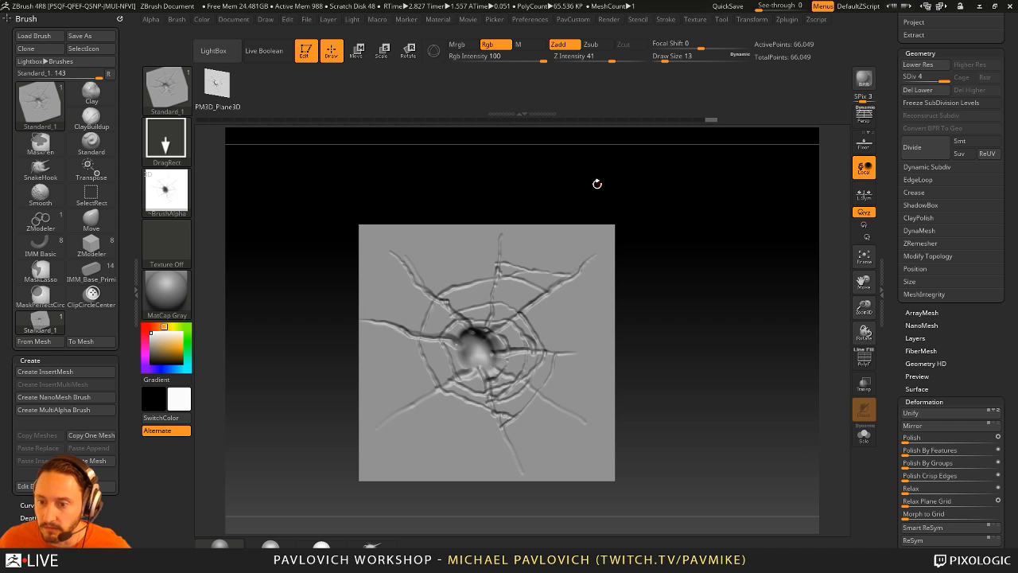
- Switch to the UMesh_CubimalChick001 tool, try a crack stamp on the front face, and undo it
left_click_drag(895, 140, 896, 298)
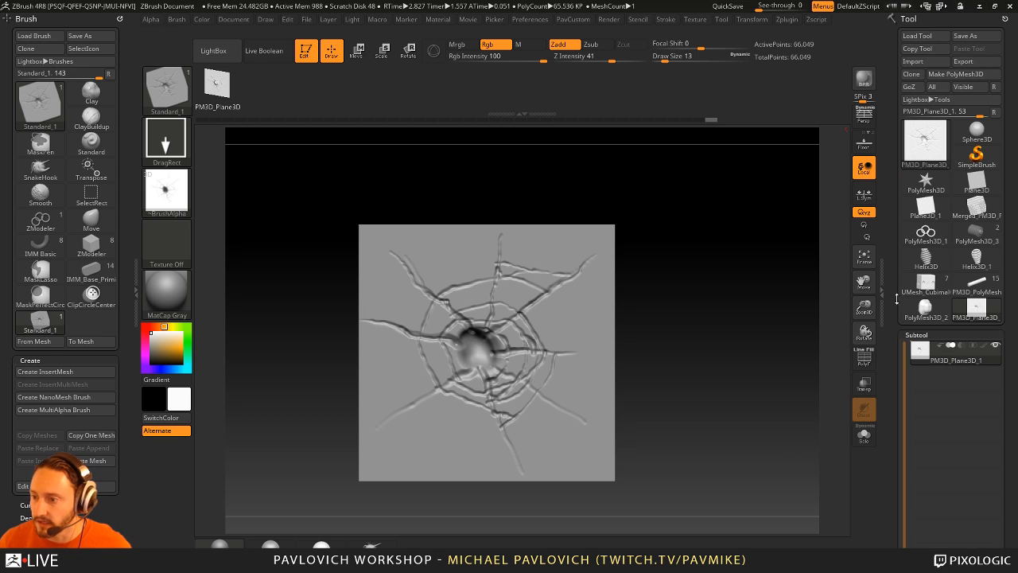
left_click(933, 286)
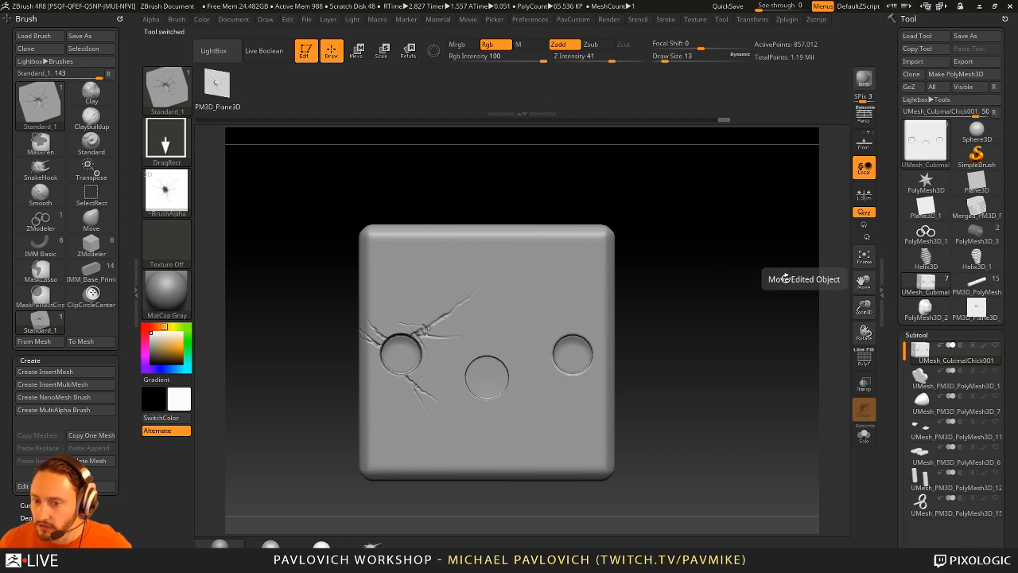
right_click_drag(493, 316, 537, 326)
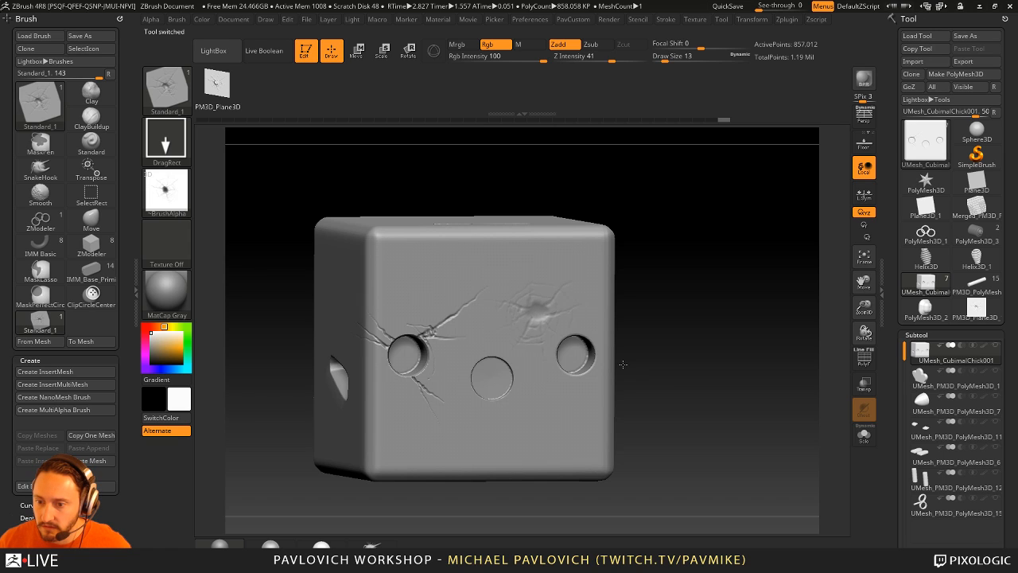
left_click_drag(623, 364, 677, 368)
key("ctrl+z")
- Set Z Intensity to 100 and Focal Shift to -100, and stamp the crack pattern above the eye socket on the face's right side
left_click(649, 57)
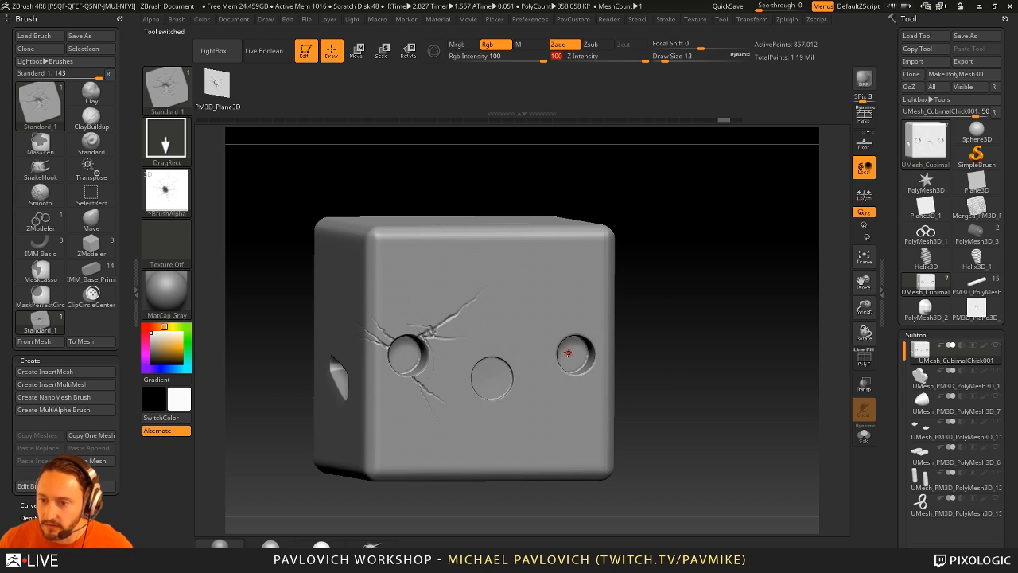
left_click(653, 49)
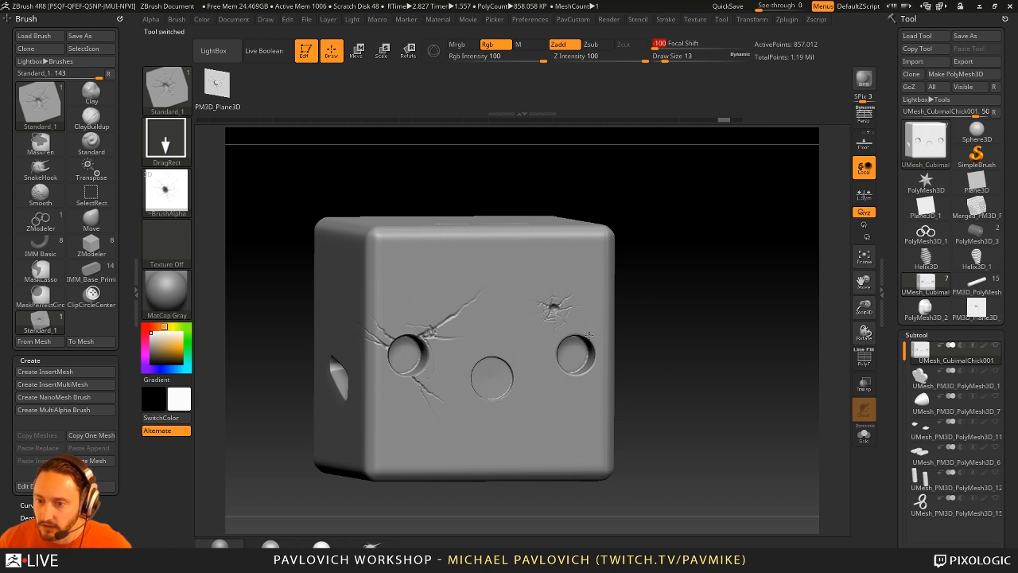
left_click_drag(588, 334, 653, 366)
left_click_drag(750, 342, 625, 372)
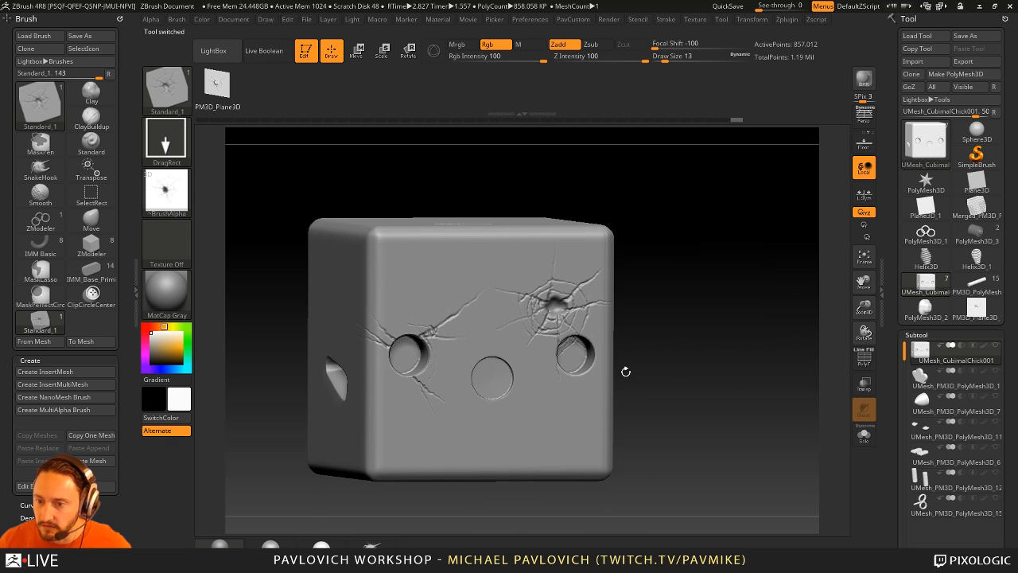
- Stamp more crack patterns on the face's lower-left corner, lower middle and upper-left edge, and show all the chick's subtools
left_click_drag(562, 452, 625, 460)
left_click_drag(386, 244, 516, 288)
left_click_drag(659, 240, 557, 215, "alt")
left_click_drag(469, 208, 581, 247)
left_click_drag(358, 256, 456, 282)
left_click_drag(573, 334, 480, 391)
left_click_drag(690, 255, 734, 271, "alt")
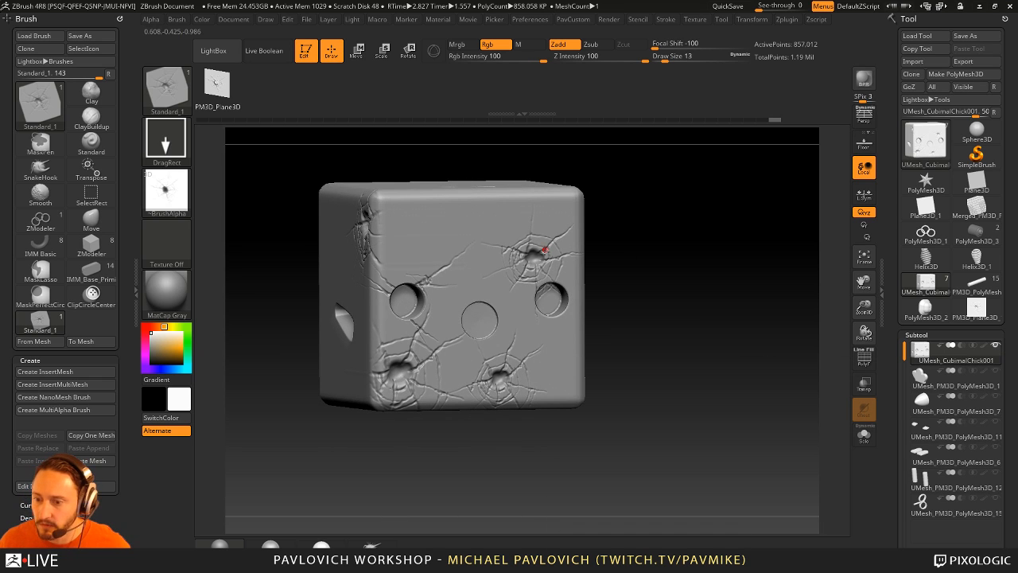
left_click(994, 344)
left_click_drag(737, 242, 792, 263, "alt")
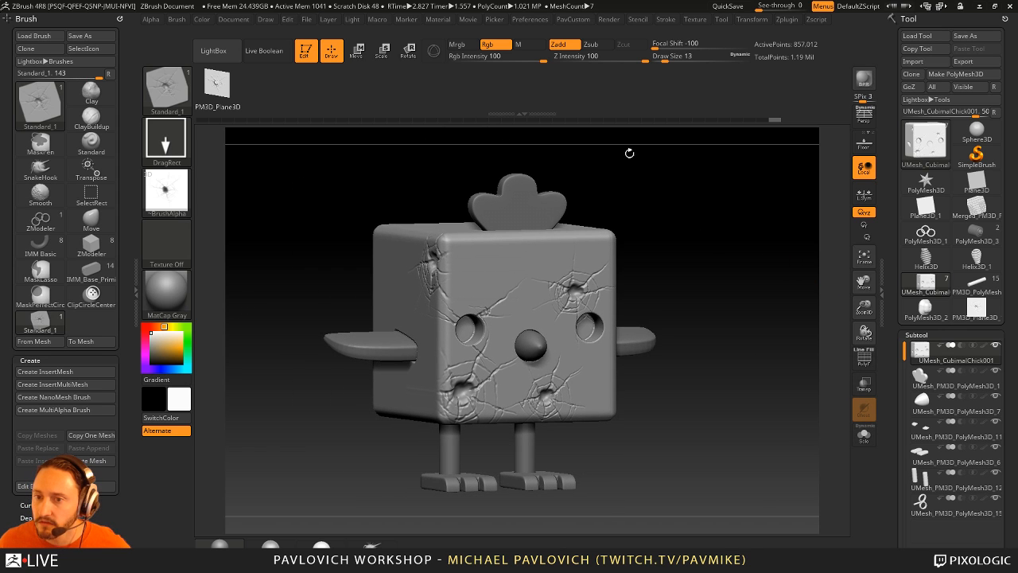
- Switch to KeyShot, resume the paused real-time render, and return to ZBrush
key("super")
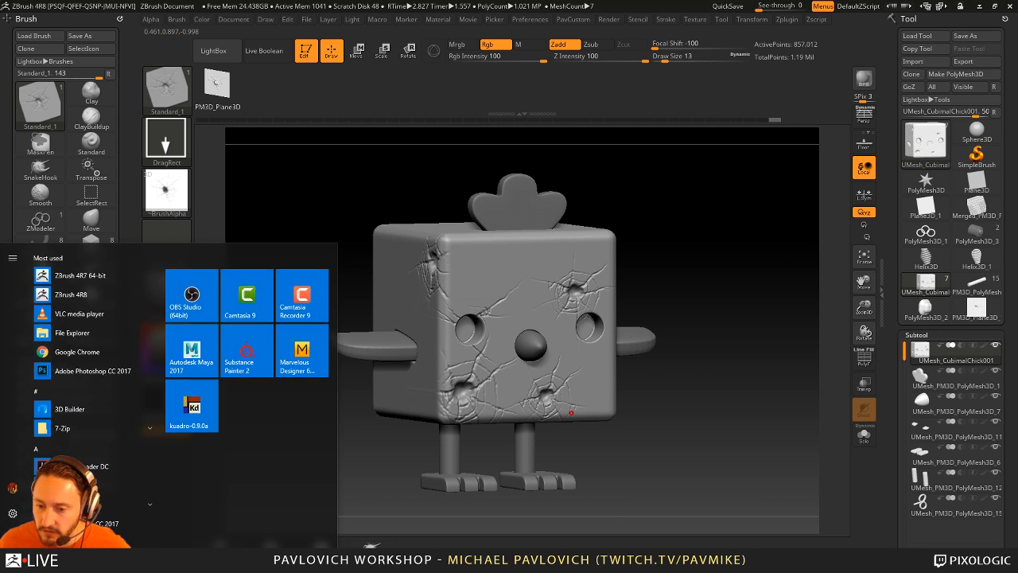
left_click(350, 561)
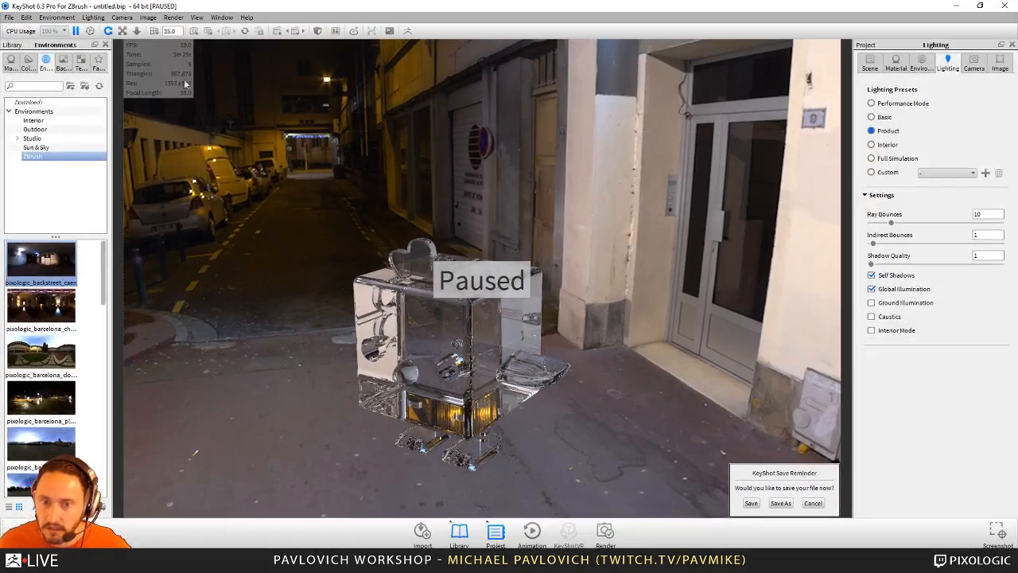
left_click(76, 31)
key("alt+Tab")
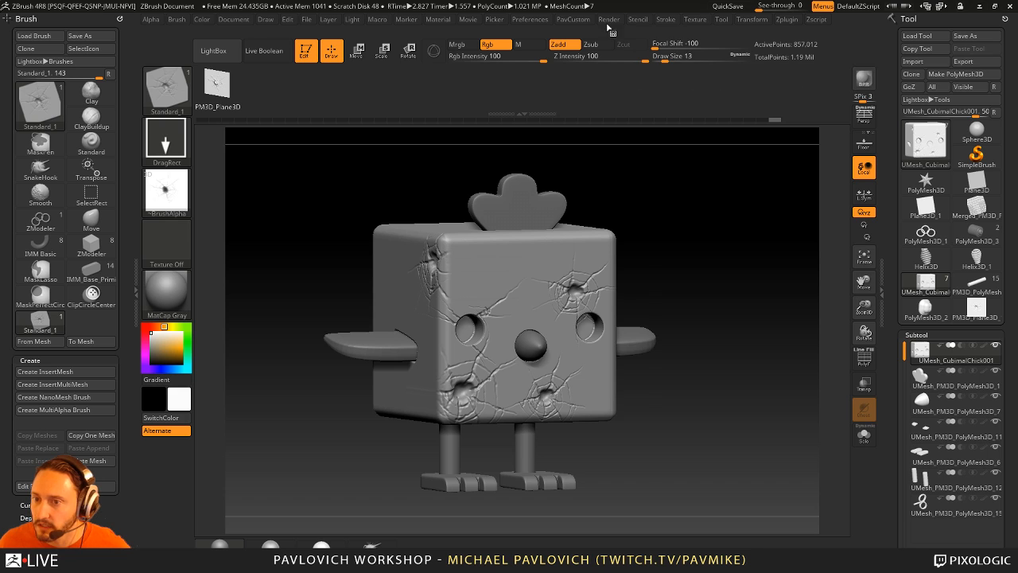
left_click(541, 20)
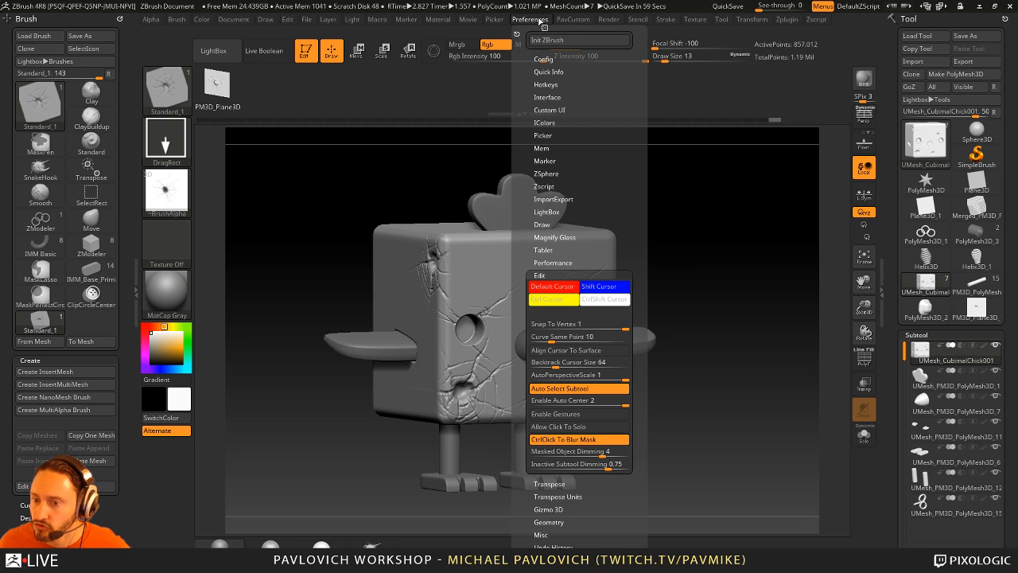
mouse_move(607, 23)
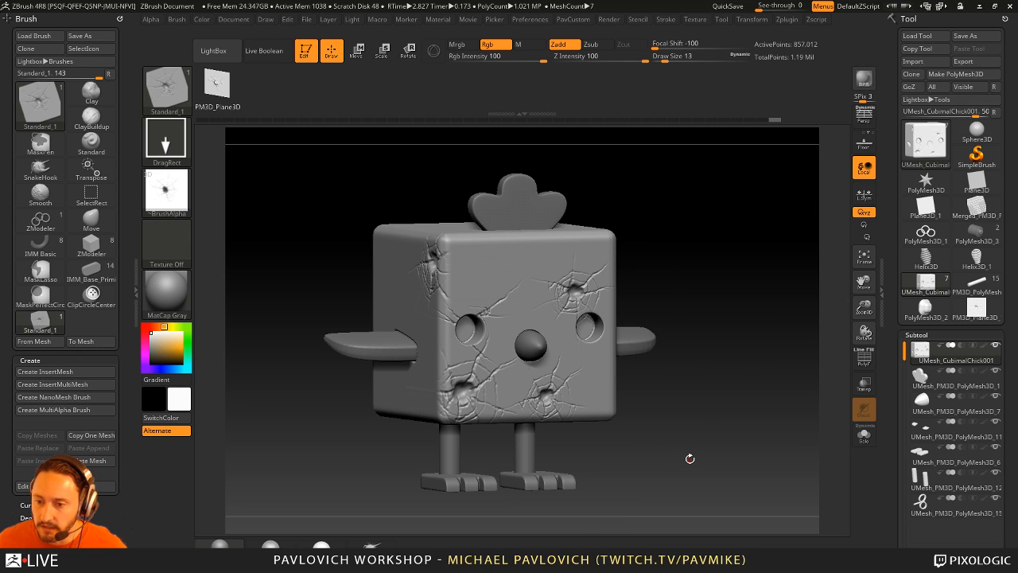
mouse_move(720, 211)
left_mouse_down()
mouse_move(715, 196)
mouse_move(729, 243)
mouse_move(706, 219)
left_mouse_up()
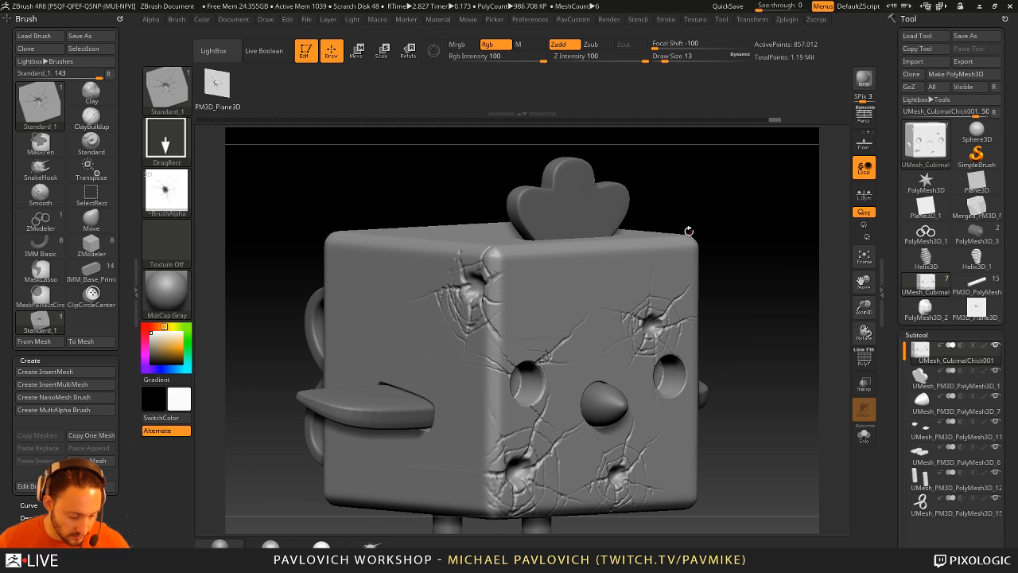
left_click_drag(452, 185, 392, 163, "alt")
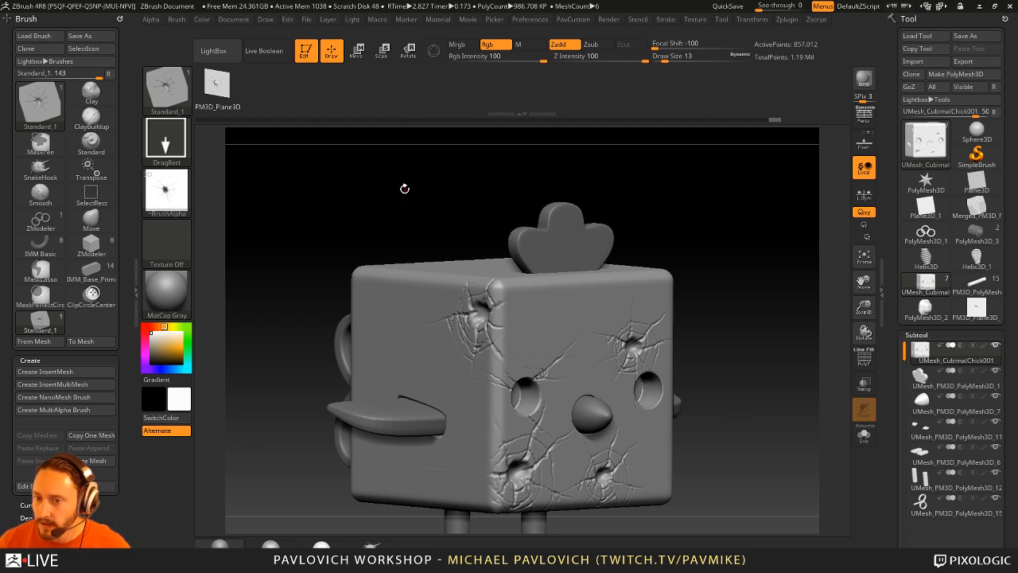
- Show the stamp shapes available in the Chisel3D brush and in the ChiselRect brush
key("b")
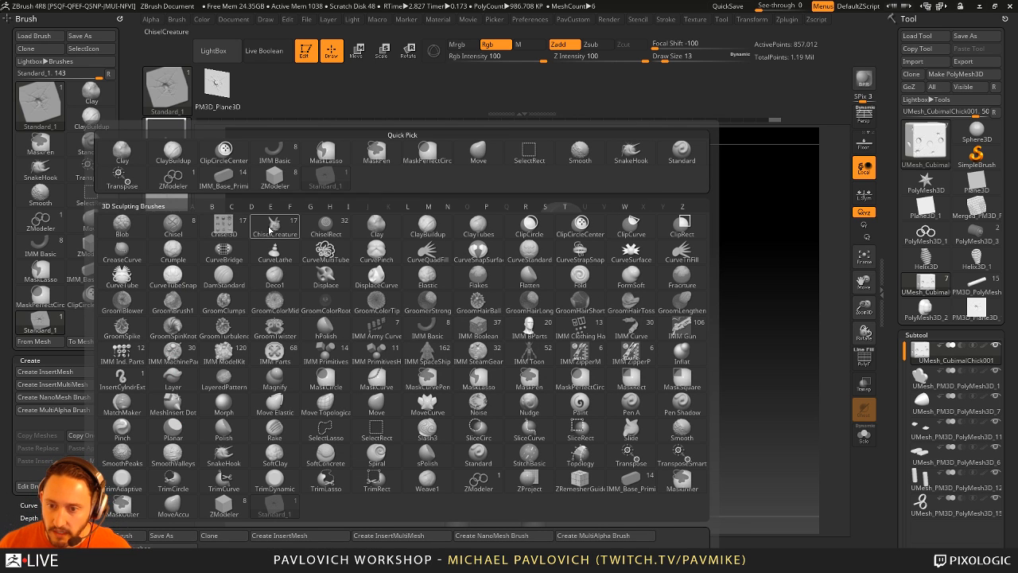
left_click(225, 227)
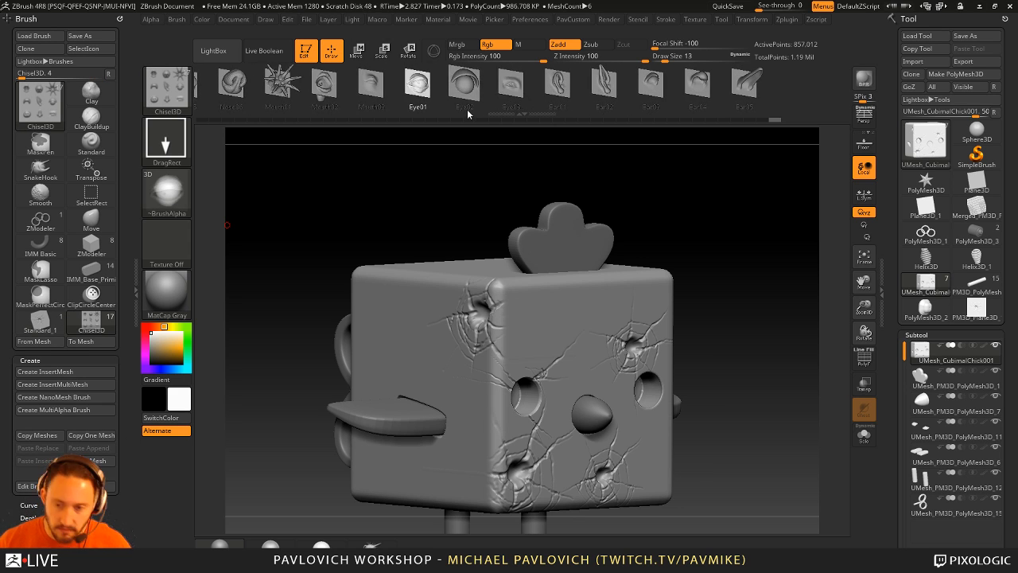
key("b")
left_click(412, 196)
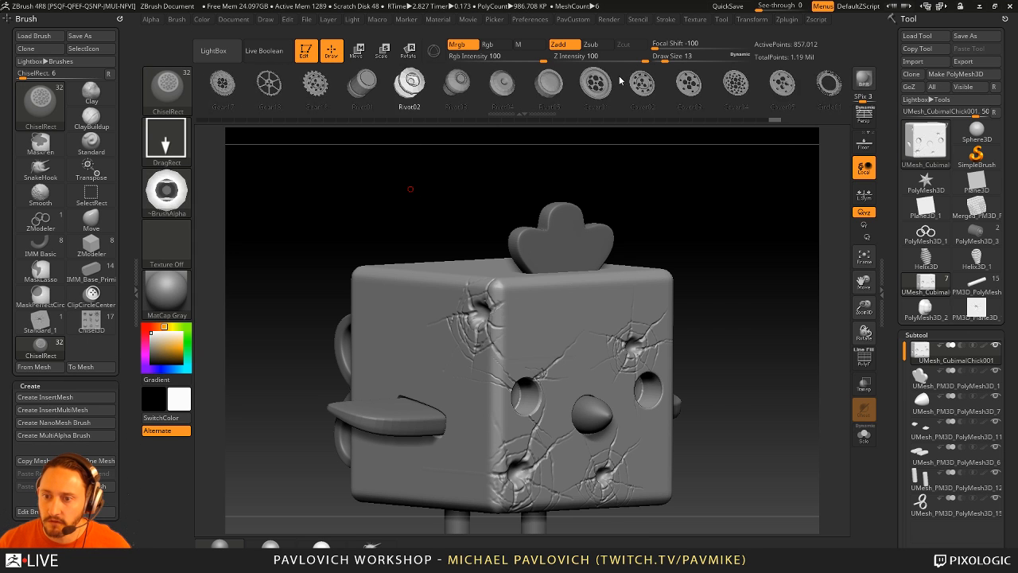
- Browse the Cover and Rivet shapes of the ChiselRect brush, select Rivet04, and show the back of the chick
left_click(509, 85)
left_click(533, 85)
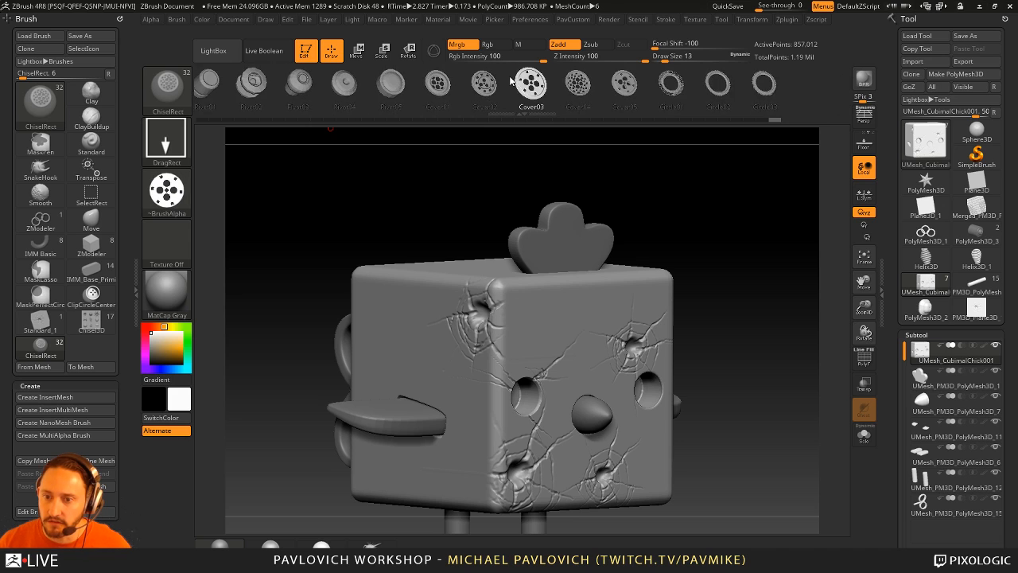
left_click(450, 86)
left_click(352, 85)
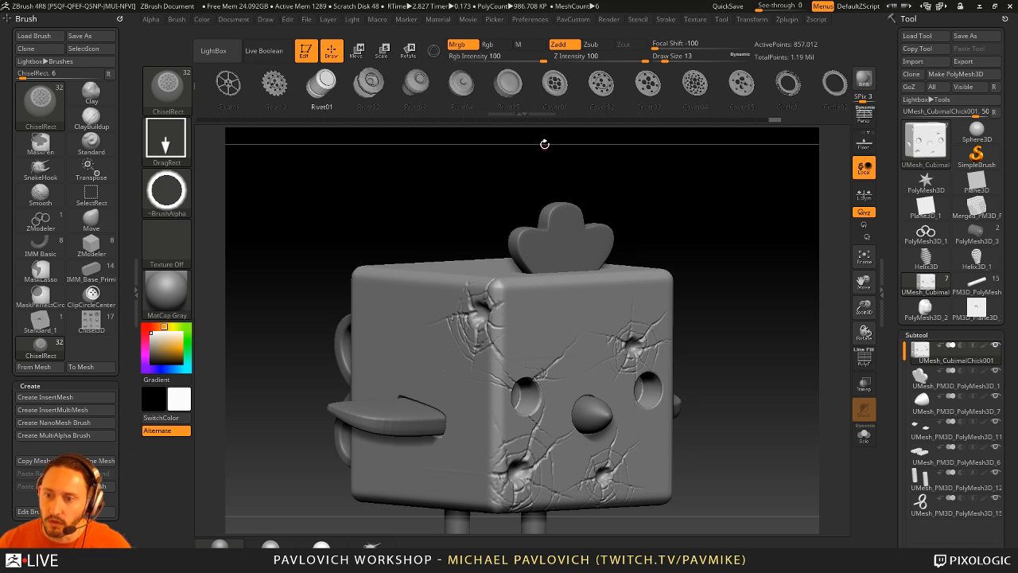
left_click(453, 83)
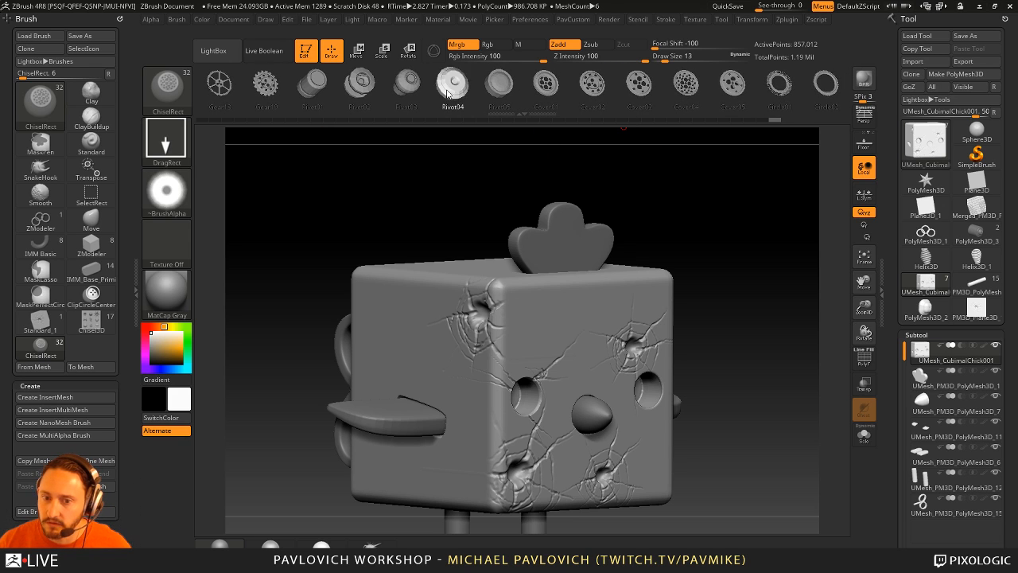
left_click_drag(687, 178, 448, 273)
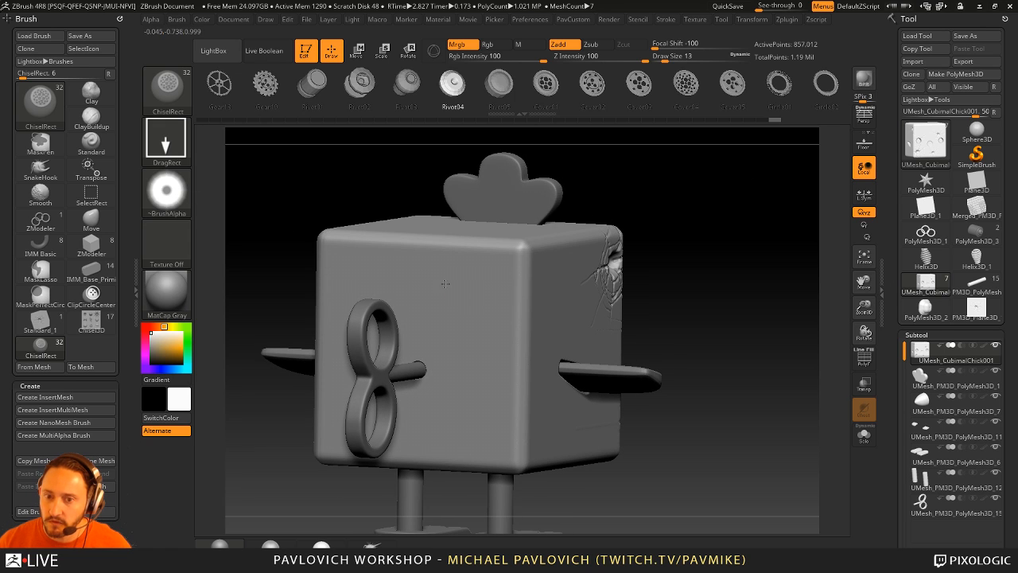
key("ctrl+z")
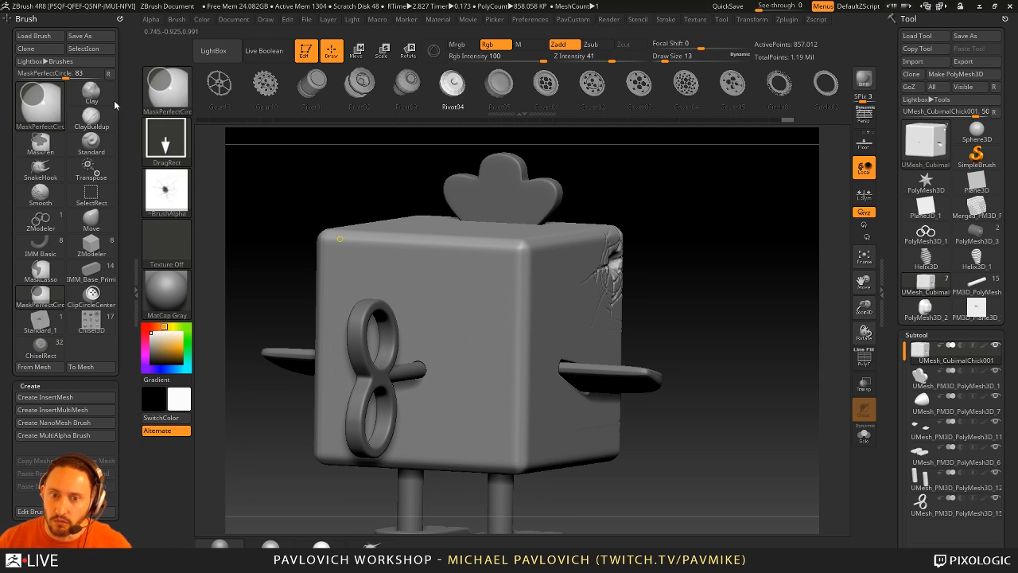
- Open the ChiselRect brush's Modifiers settings and show its MultiMesh selector
left_click_drag(126, 268, 122, 50)
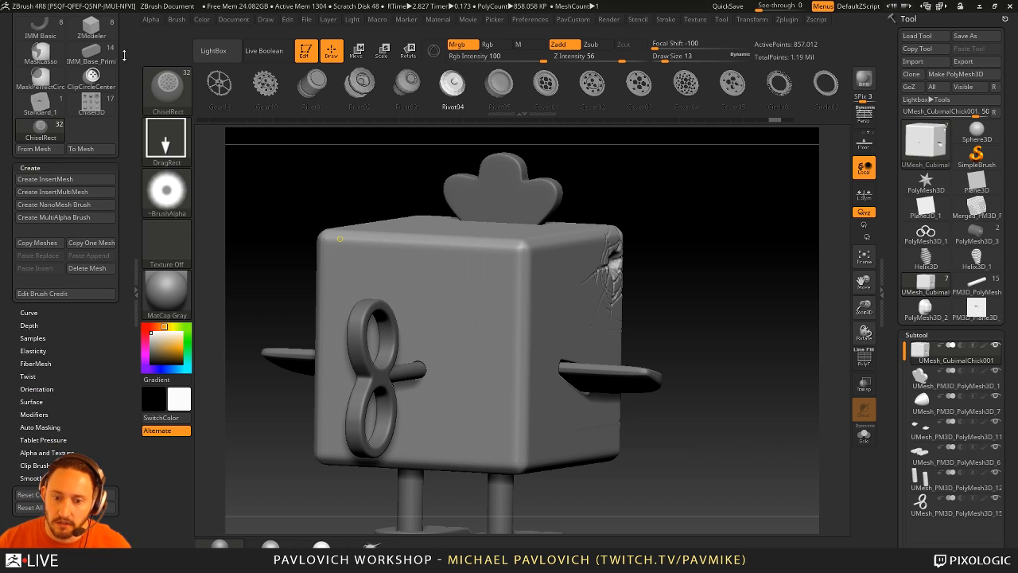
left_click(48, 414, "shift")
left_click_drag(89, 359, 85, 150)
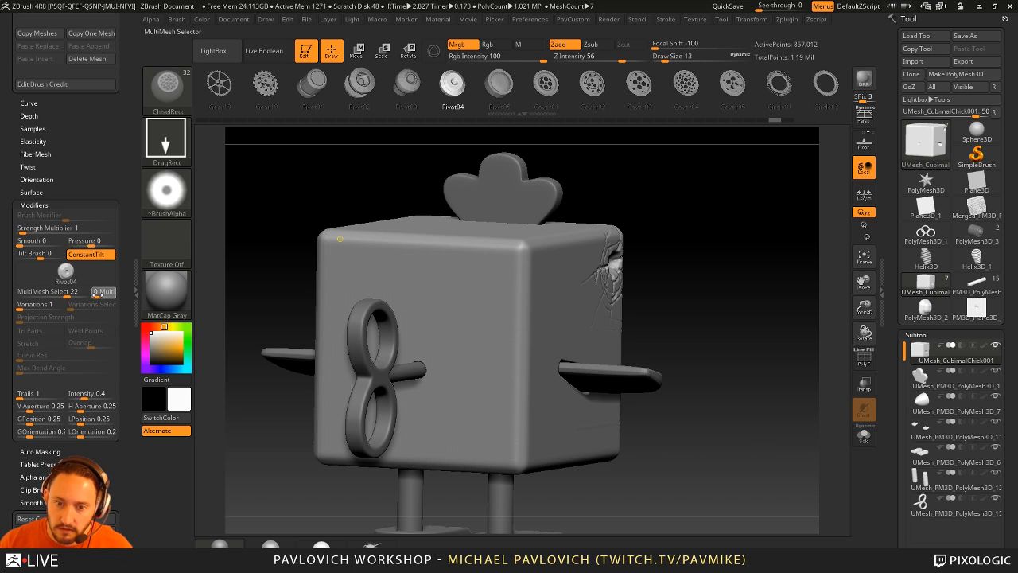
- Stamp a series of different rivet, cover and circle shapes across the body's back and side faces
mouse_move(402, 276)
left_mouse_down()
mouse_move(407, 263)
mouse_move(443, 271)
left_mouse_up()
left_click_drag(462, 328, 469, 314)
left_click_drag(455, 370, 459, 357)
left_click_drag(413, 332, 418, 320)
mouse_move(482, 292)
left_mouse_down()
mouse_move(504, 301)
mouse_move(515, 281)
left_mouse_up()
left_click_drag(666, 280, 589, 281)
mouse_move(518, 318)
left_mouse_down()
mouse_move(534, 324)
mouse_move(568, 303)
left_mouse_up()
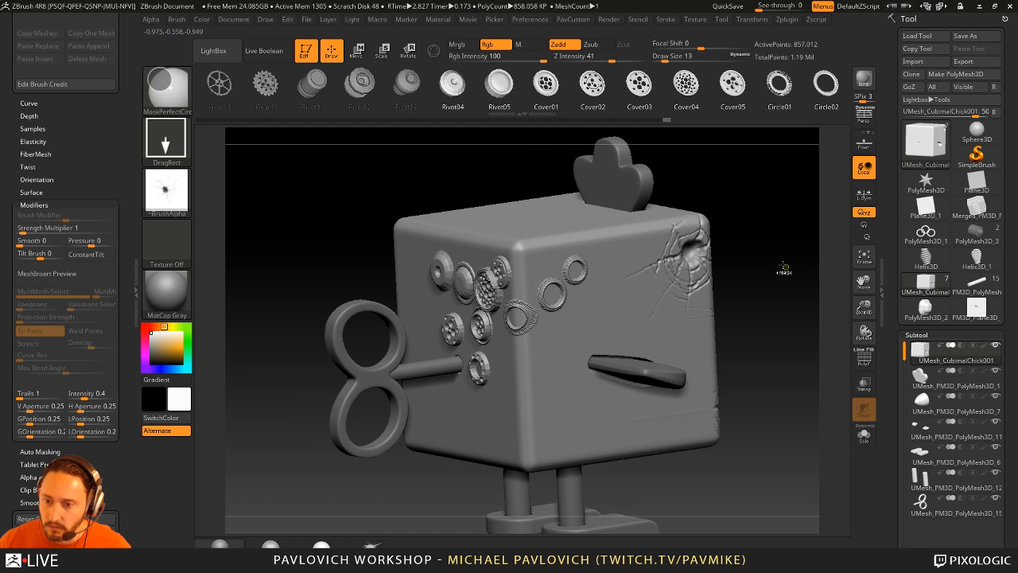
- Undo all the rivet, cover and circle stamps on the body
key("ctrl+z")
key("ctrl+z")
key("ctrl+z")
key("ctrl+z")
key("ctrl+z")
key("ctrl+z")
key("ctrl+z")
key("ctrl+z")
key("ctrl+z")
key("ctrl+z")
key("ctrl+z")
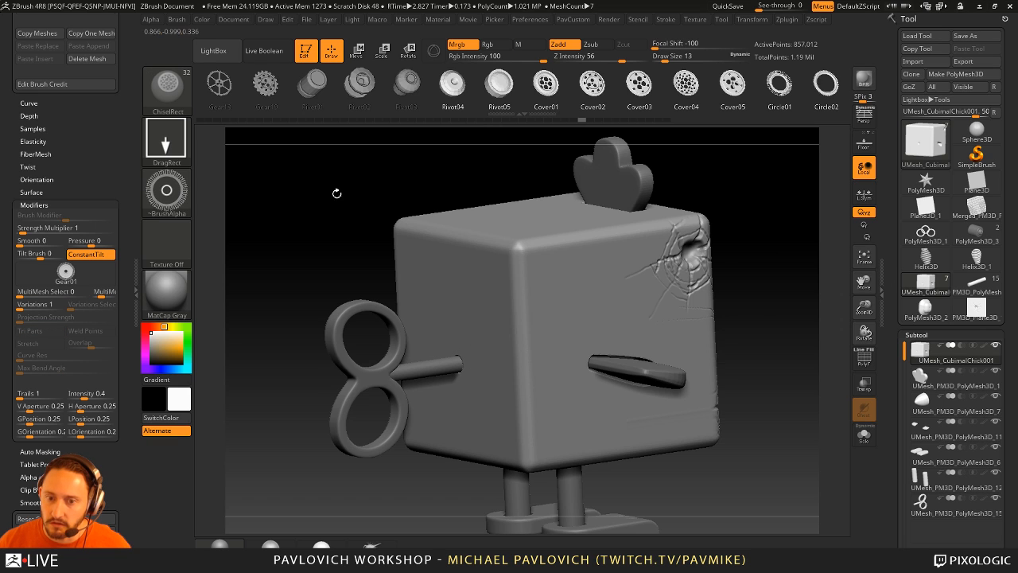
- Switch the ChiselRect brush's stroke type to Dots and show its Lazy Mouse settings
left_click(181, 141)
left_click(237, 162)
left_click(666, 20)
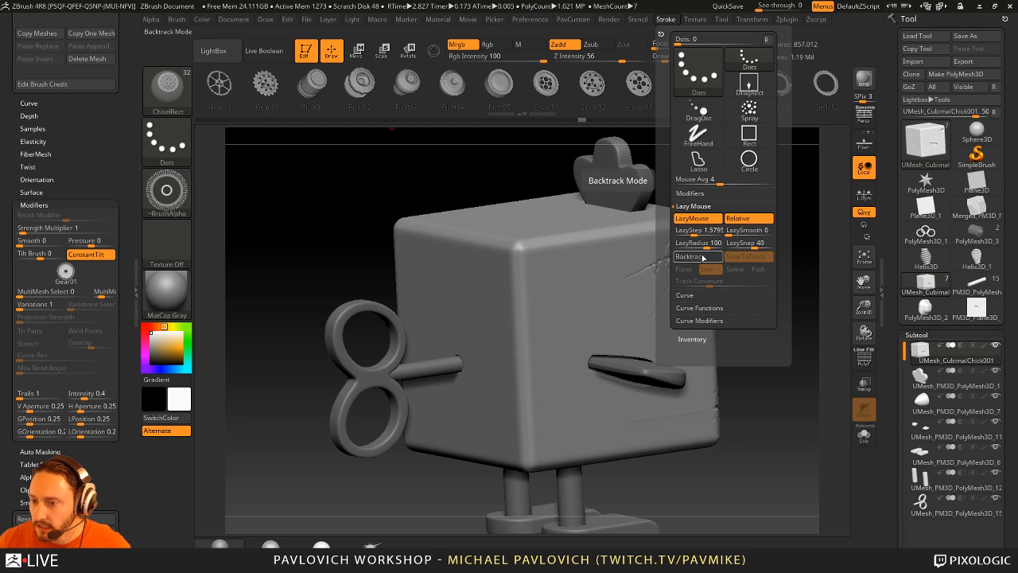
- Try Dots strokes down the body's side at a small size and at Draw Size 65, and undo them
left_click_drag(560, 373, 530, 381)
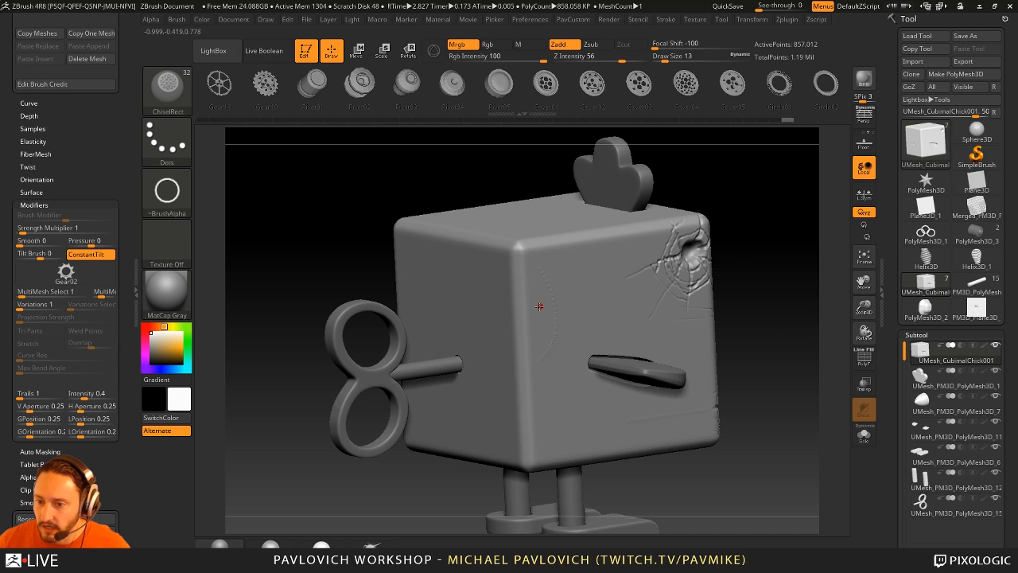
key("ctrl+z")
key("s")
left_click(570, 299)
left_click_drag(563, 269, 495, 430)
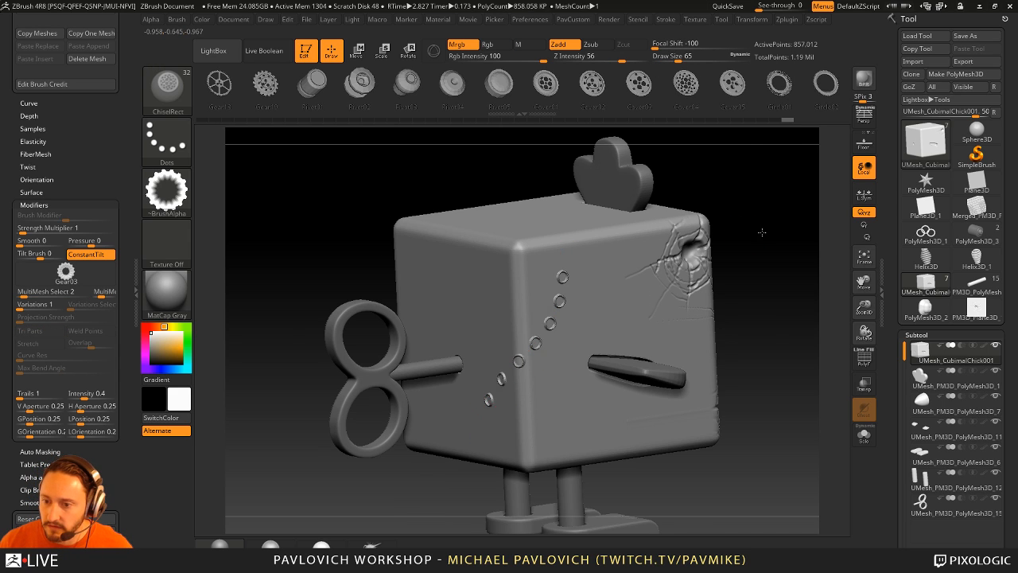
left_click_drag(761, 232, 751, 147)
key("ctrl+z")
- Lower the stroke's LazyStep for closer stamp spacing and try a stroke on the body
left_click(666, 21)
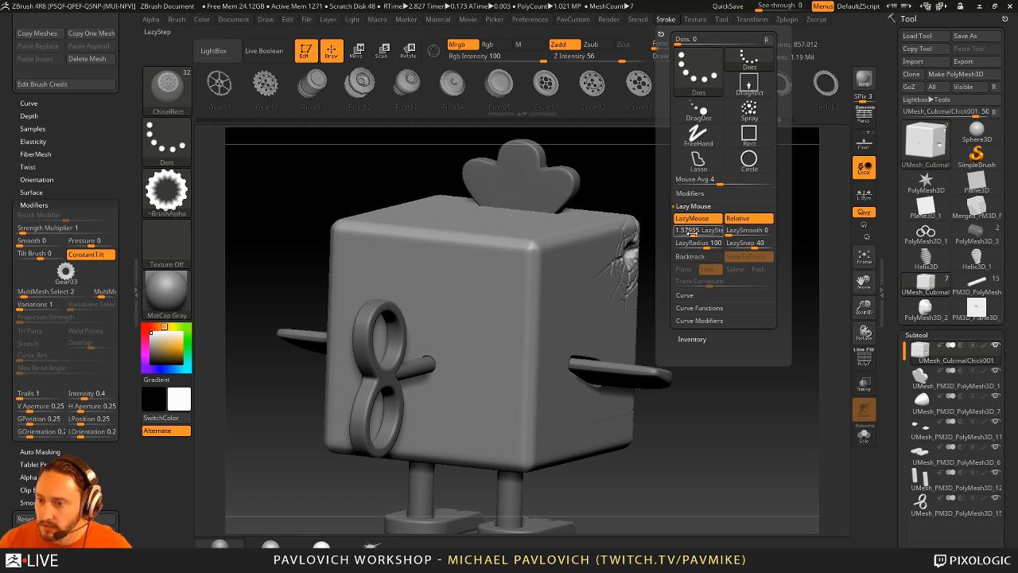
mouse_move(554, 270)
left_mouse_down()
mouse_move(439, 259)
mouse_move(378, 288)
mouse_move(509, 332)
left_mouse_up()
key("ctrl+z")
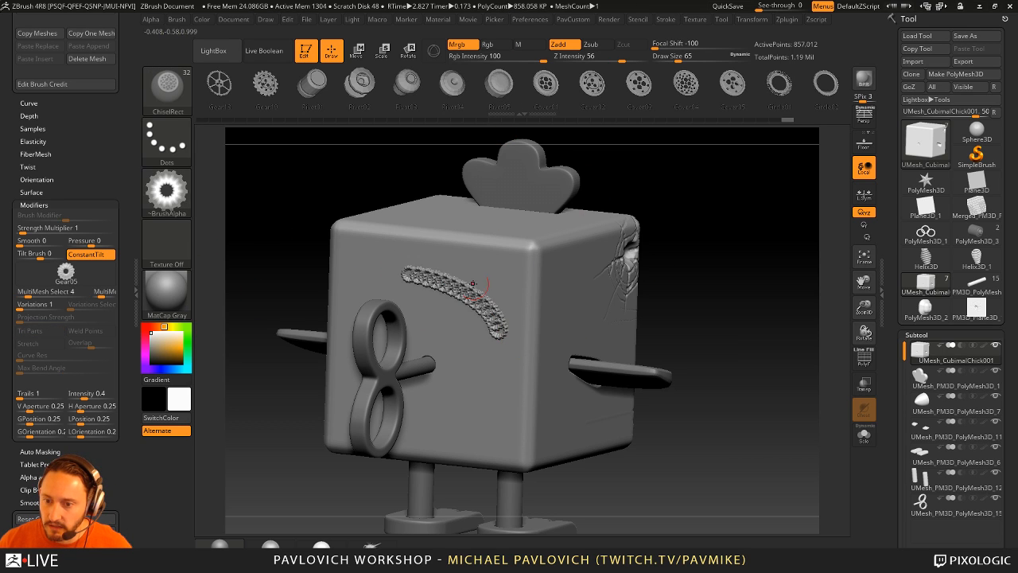
- Draw several curved rows of different gear shapes across the body's back face
left_click_drag(413, 253, 524, 325)
left_click_drag(401, 300, 509, 390)
left_click_drag(430, 360, 512, 450)
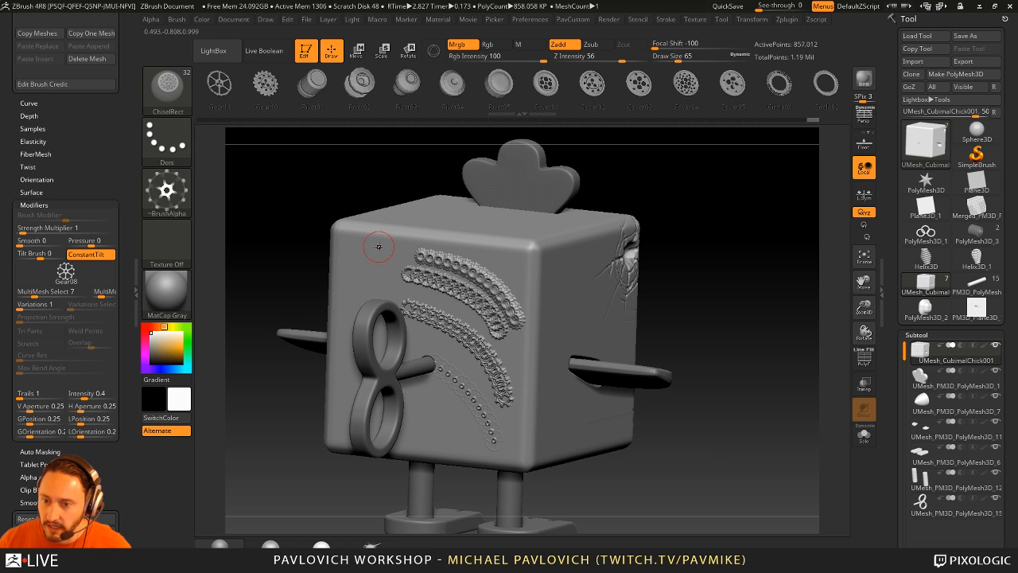
left_click_drag(379, 246, 523, 285)
left_click_drag(482, 225, 542, 296)
left_click_drag(718, 236, 652, 236)
- Undo all the gear rows on the body's back face
key("ctrl+z")
key("ctrl+z")
key("ctrl+z")
key("ctrl+z")
key("ctrl+z")
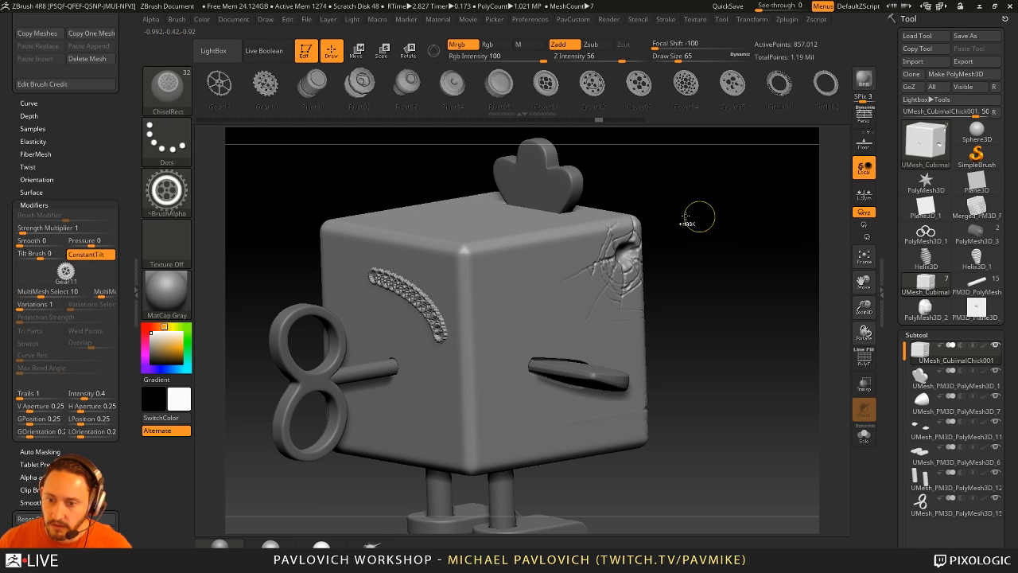
key("ctrl+z")
- Isolate the chick's body and try gear rows across its back at Draw Sizes 37 and 94, undoing each
left_click_drag(702, 192, 773, 222, "alt")
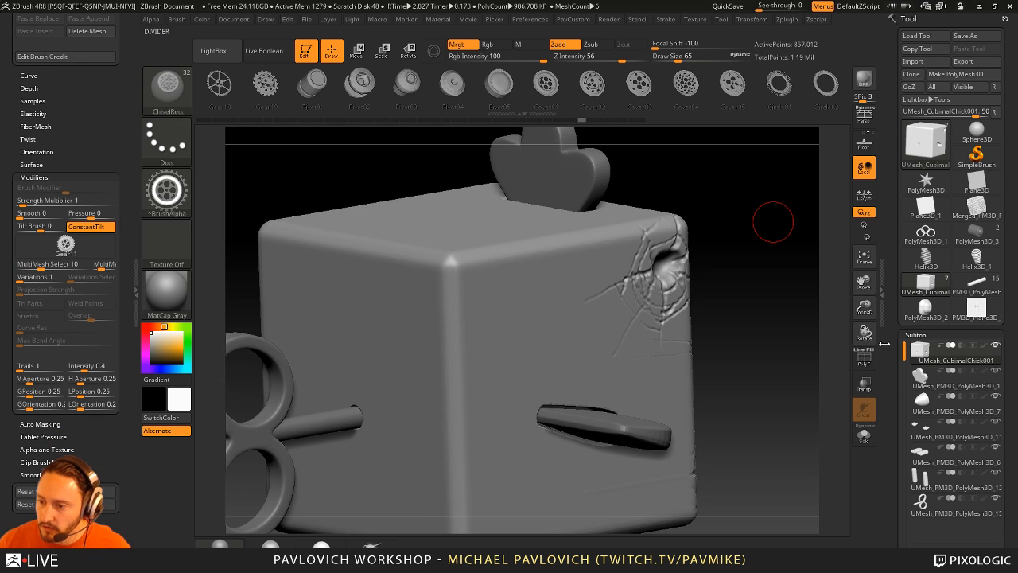
left_click(863, 434)
left_click_drag(835, 382, 443, 268)
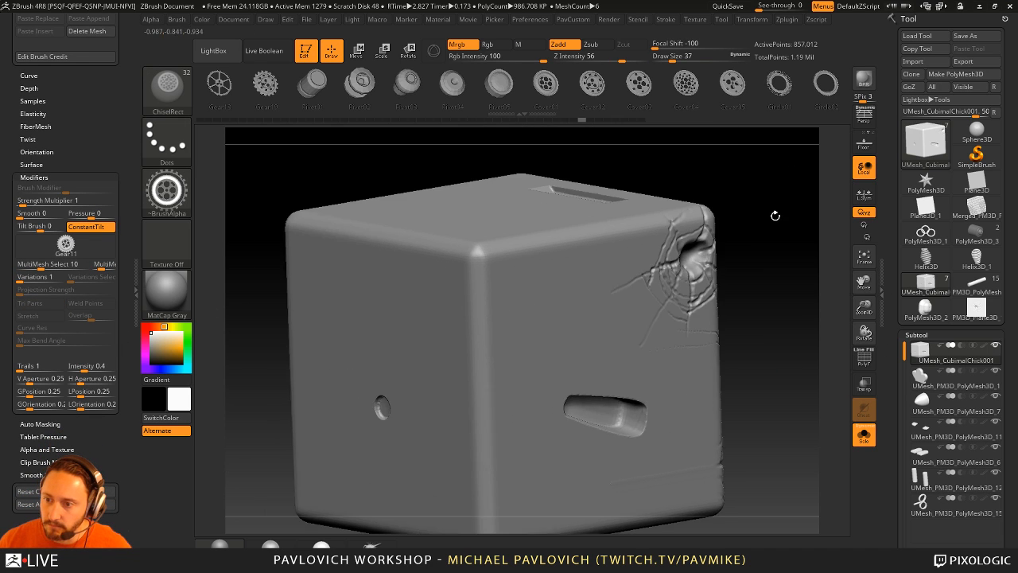
left_click_drag(777, 215, 380, 321)
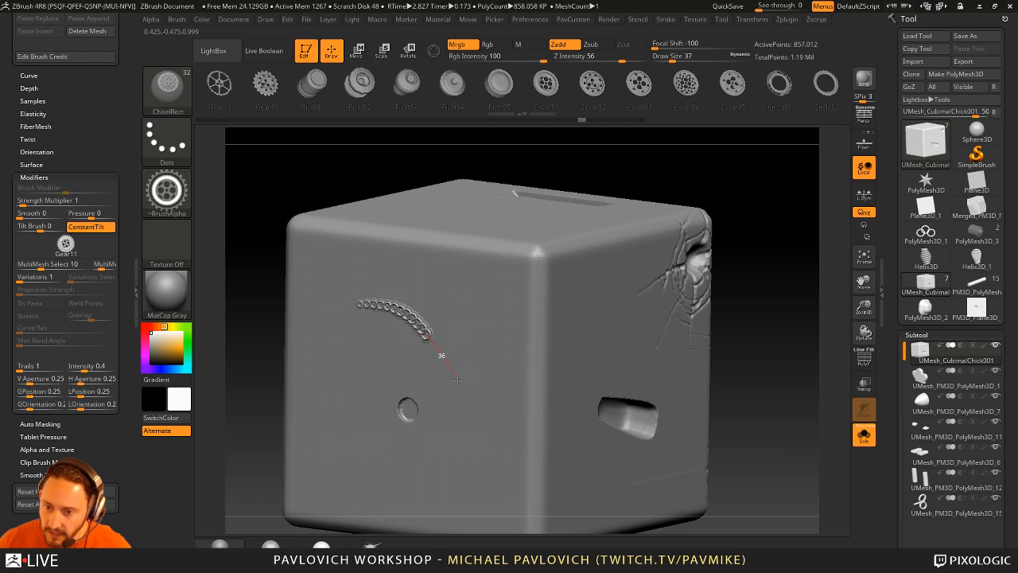
key("ctrl+z")
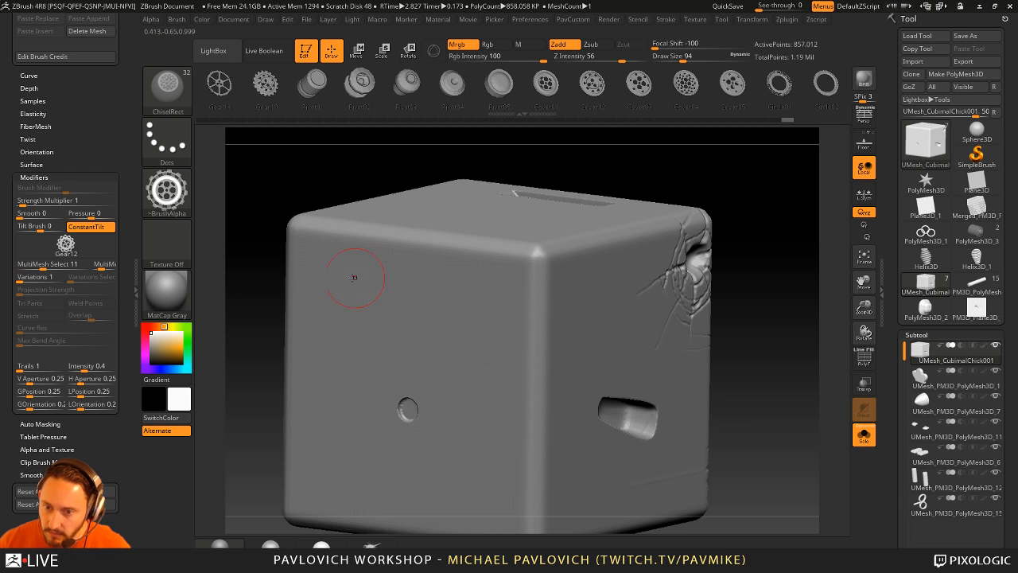
mouse_move(431, 285)
left_mouse_down()
mouse_move(516, 404)
mouse_move(539, 341)
left_mouse_up()
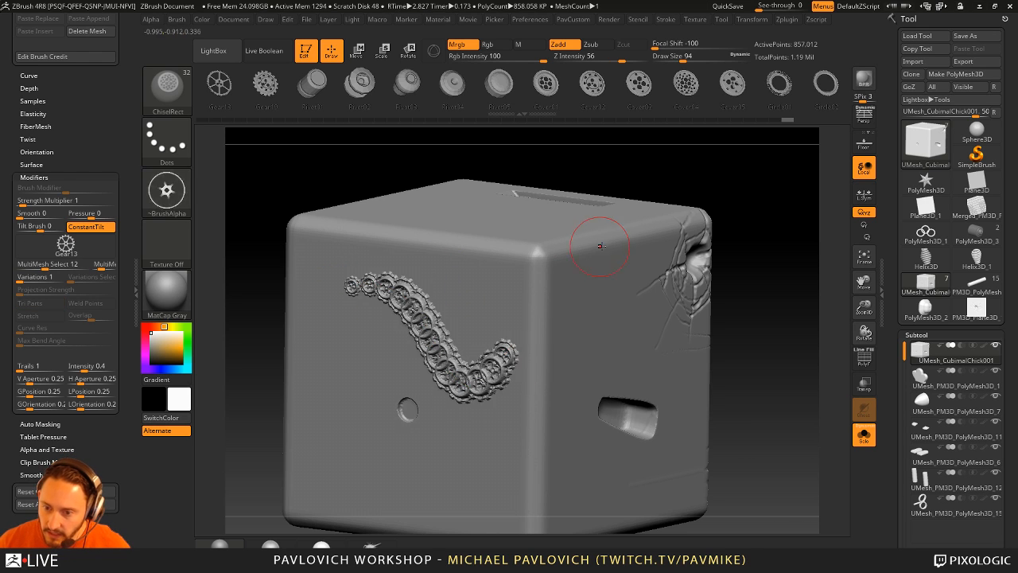
key("ctrl+z")
- Open the brush's Alpha and Texture settings, draw a curved gear row across the back face, and set High Magnify to 3
left_click(47, 449)
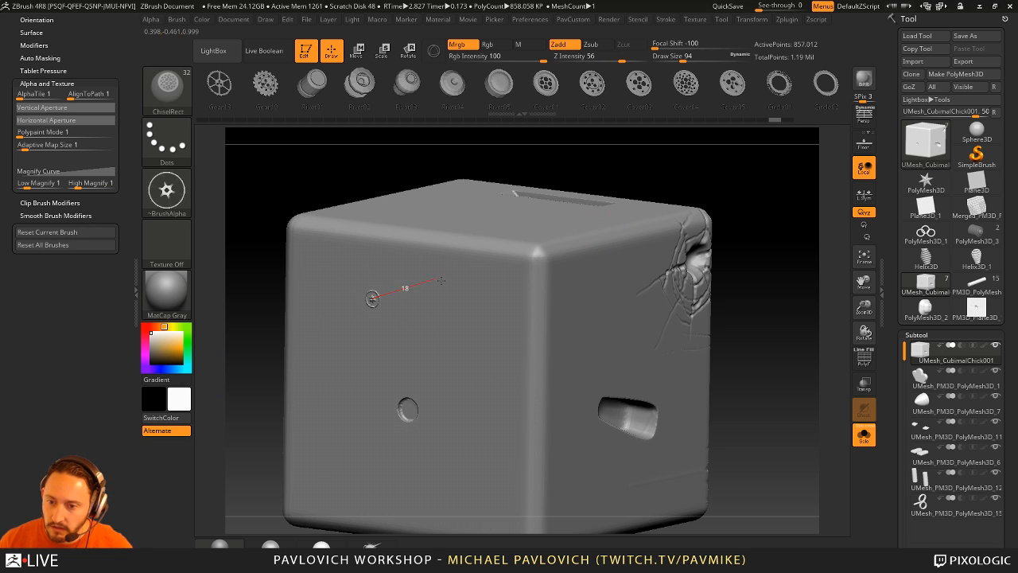
mouse_move(441, 279)
left_mouse_down()
mouse_move(477, 362)
mouse_move(560, 343)
left_mouse_up()
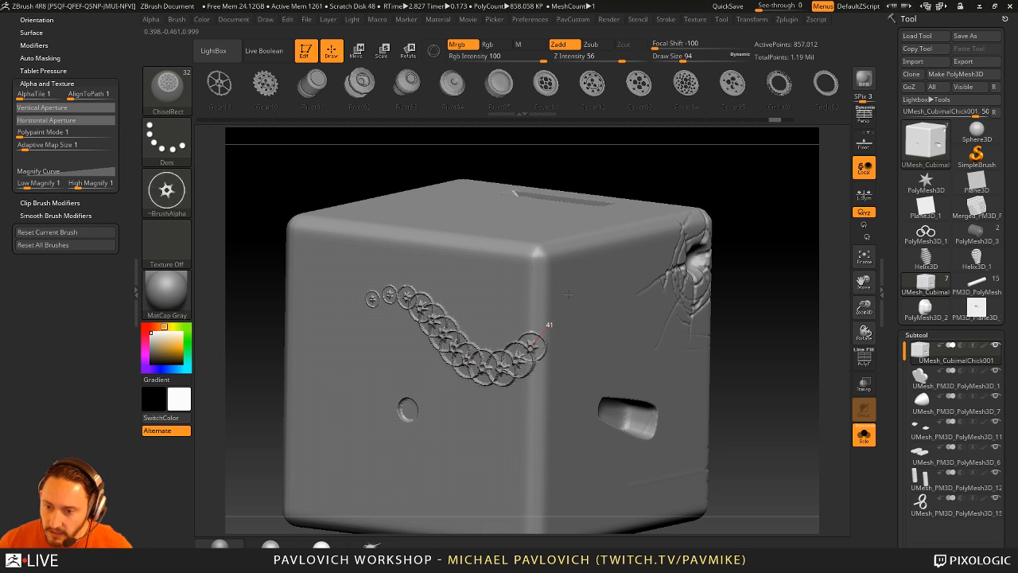
left_click(79, 183)
type("3")
key("Return")
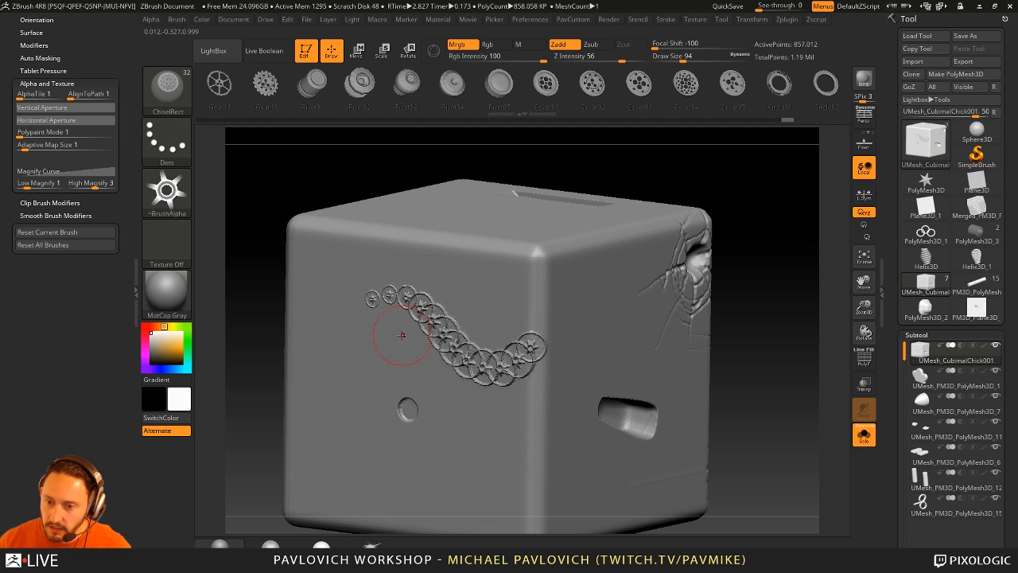
- Try further gear strokes below the existing row at Draw Size 71, undoing each trial
left_click_drag(413, 333, 384, 344)
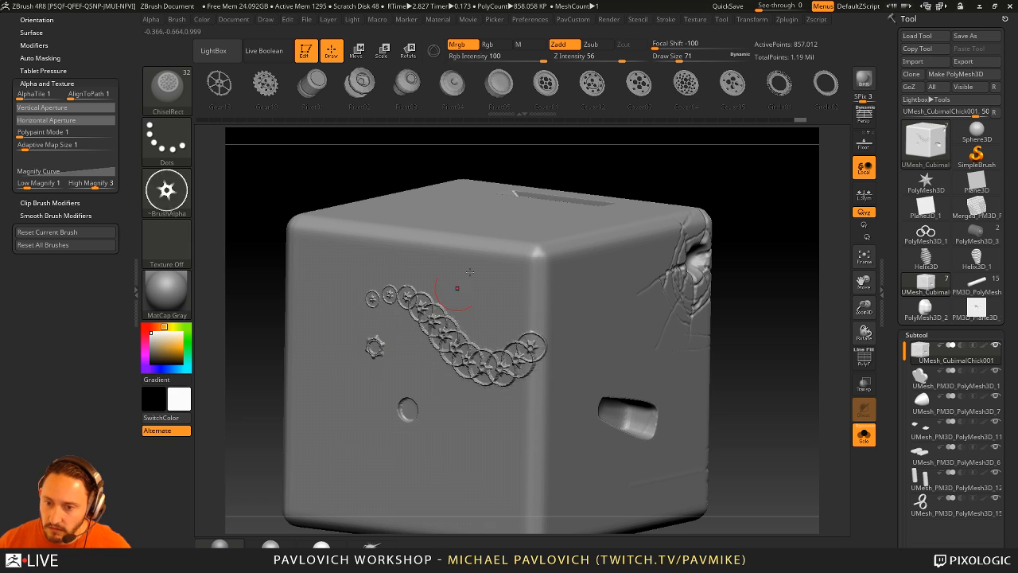
left_click(666, 19)
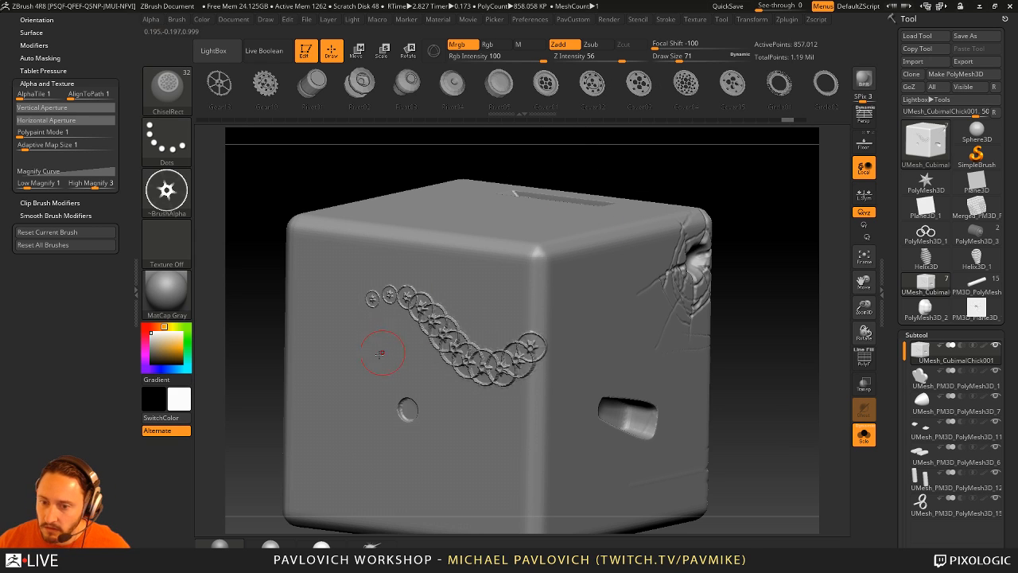
mouse_move(398, 343)
left_mouse_down()
mouse_move(469, 425)
mouse_move(501, 435)
mouse_move(517, 391)
left_mouse_up()
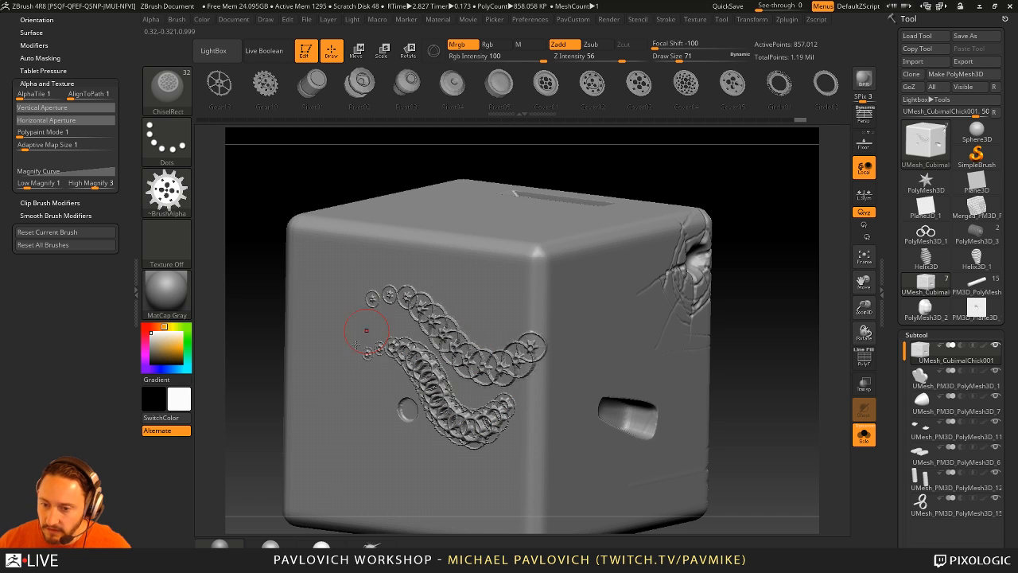
key("ctrl+z")
mouse_move(377, 344)
left_mouse_down()
mouse_move(509, 445)
mouse_move(528, 394)
left_mouse_up()
key("ctrl+z")
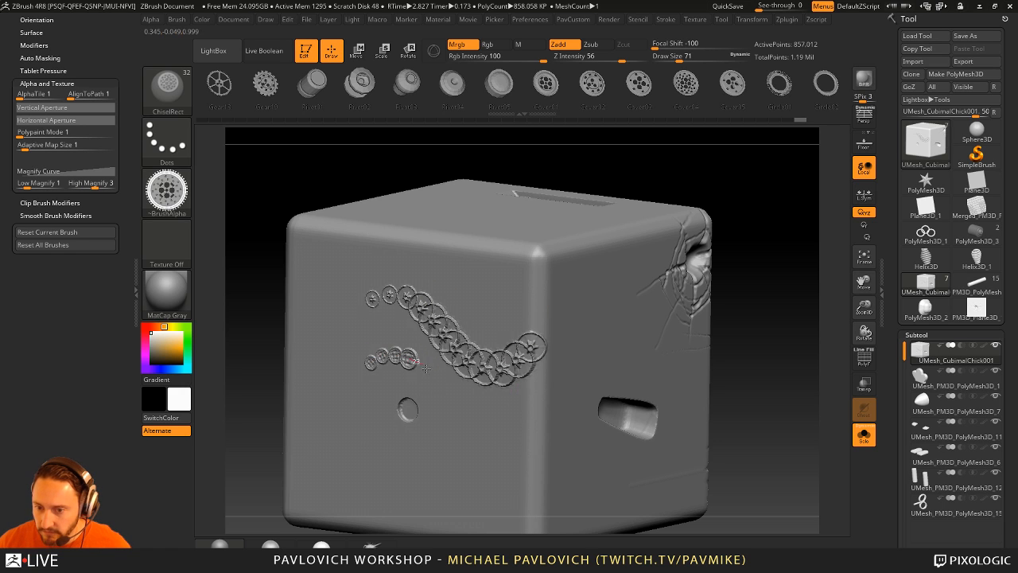
mouse_move(426, 367)
left_mouse_down()
mouse_move(484, 424)
mouse_move(530, 391)
left_mouse_up()
key("ctrl+z")
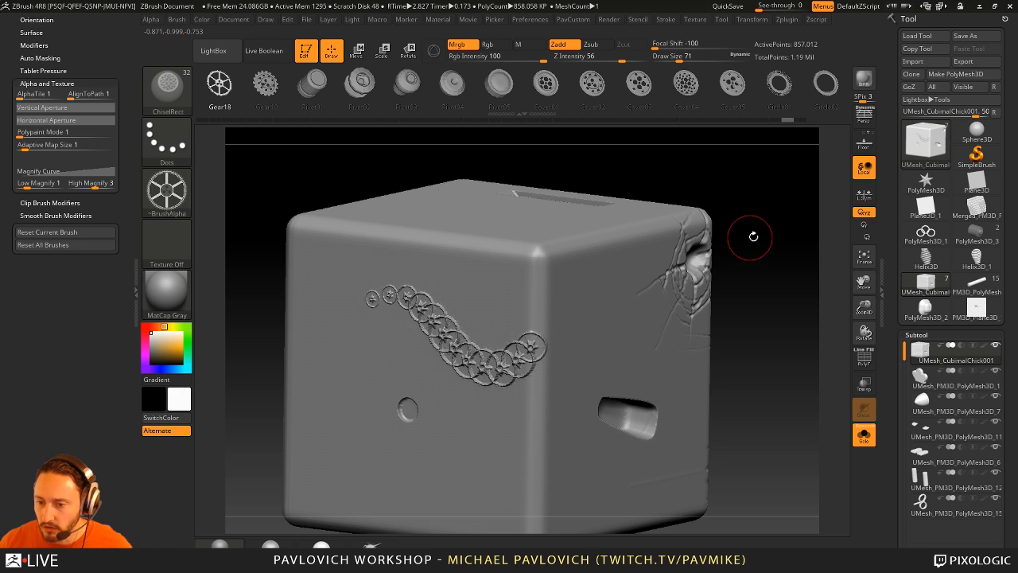
- Undo the gear stroke across the cube's side and frame the whole cube
key("ctrl+z")
key("f")
left_click_drag(761, 214, 722, 253)
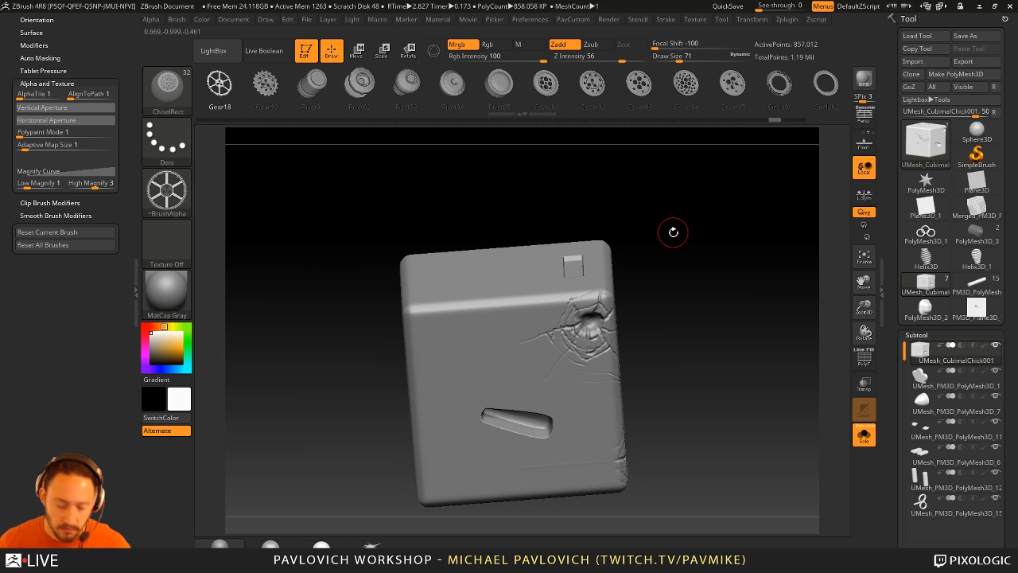
- Choose the Chisel3D brush and set its shape to Mouth02
key("b")
key("c")
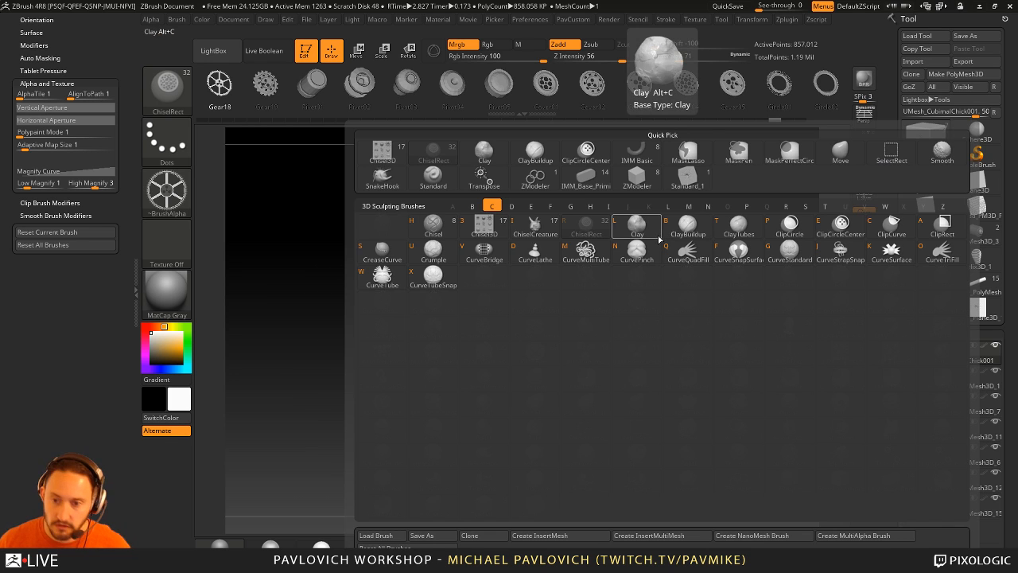
left_click(488, 229)
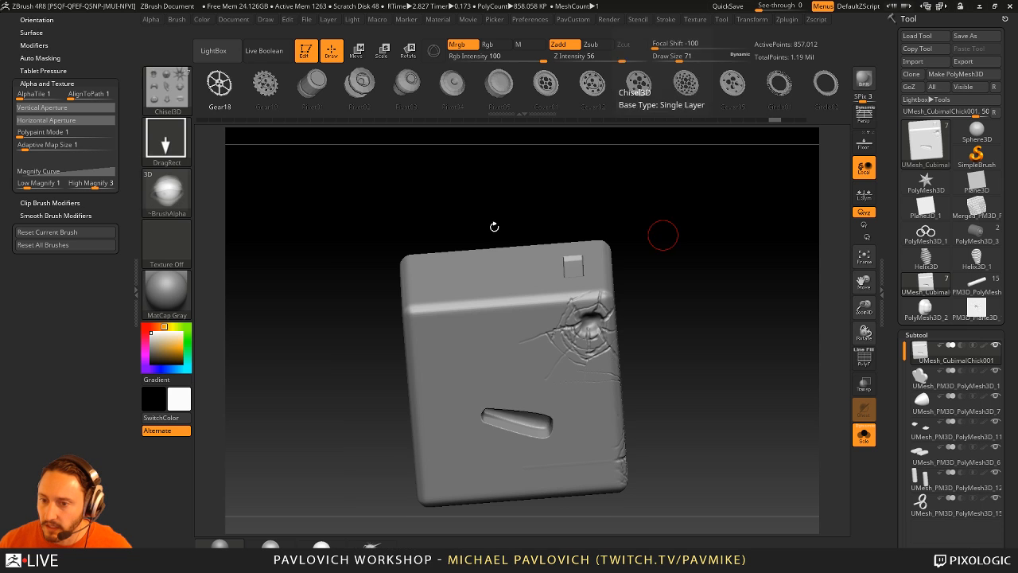
left_click(450, 86)
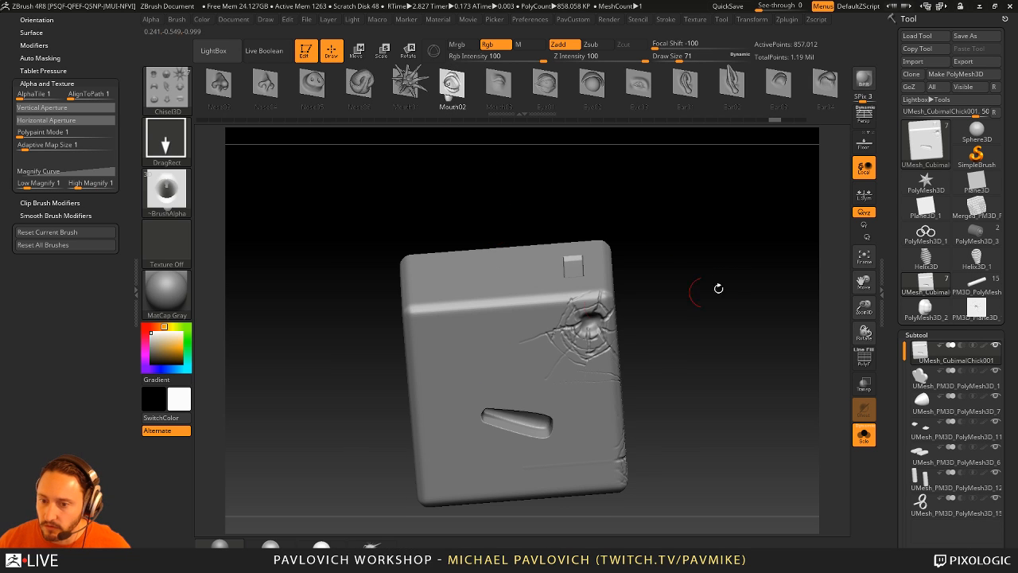
- Try stamping the Mouth02 shape on the cube's face, and undo the placement
left_click_drag(718, 288, 483, 351, "shift")
left_click_drag(443, 387, 448, 449)
left_click_drag(692, 235, 422, 293)
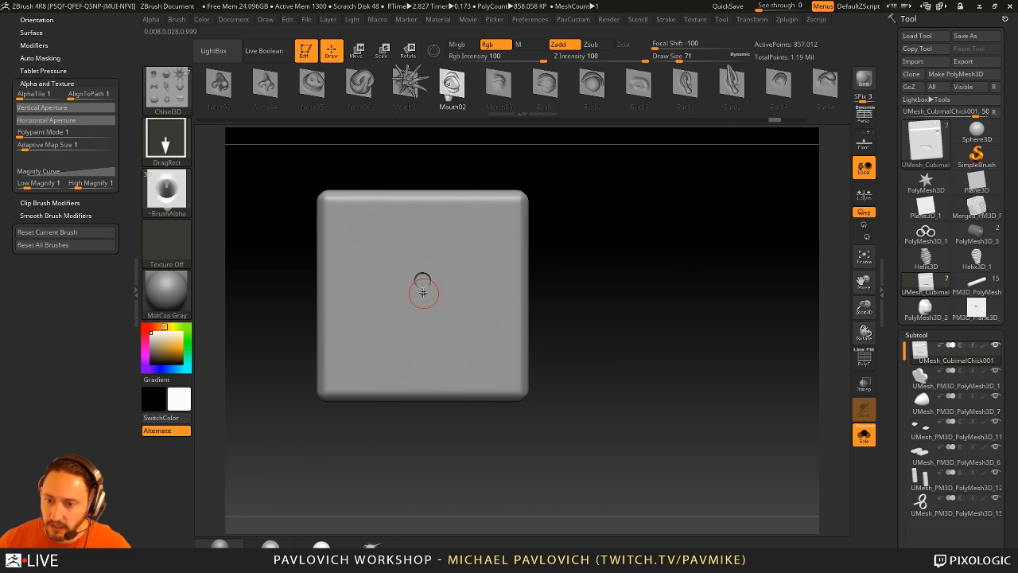
left_click_drag(507, 229, 541, 212, "shift")
left_click_drag(558, 332, 560, 394)
left_click_drag(739, 286, 664, 341)
key("ctrl+z")
- Stamp the open Mouth02 shape on the cube's side face, just below the tapered slot
left_click_drag(567, 342, 558, 244)
left_click_drag(750, 239, 764, 263, "alt")
left_click_drag(764, 264, 799, 342)
right_click_drag(568, 366, 533, 379)
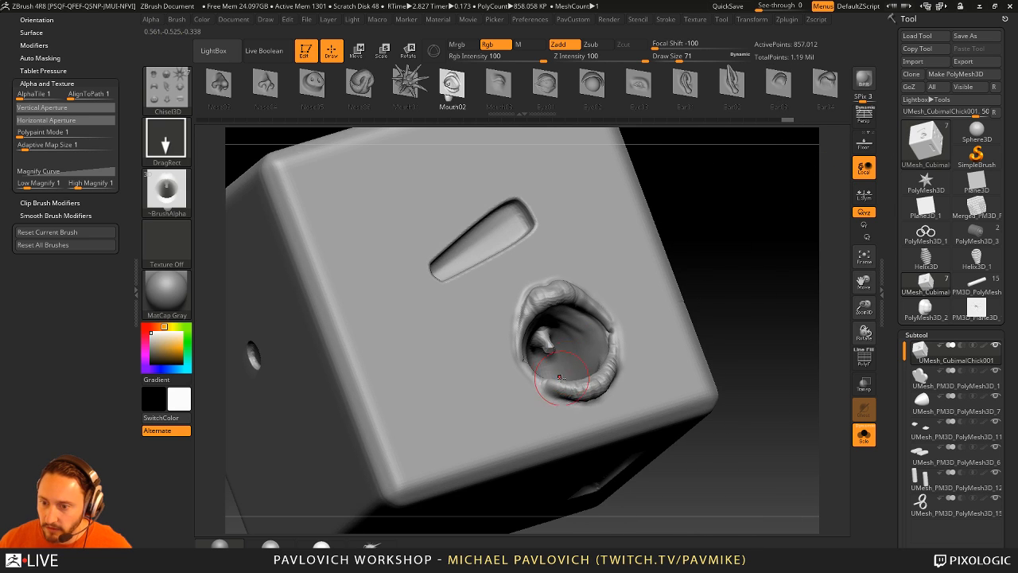
left_click_drag(735, 237, 727, 199, "alt")
left_click_drag(727, 199, 711, 312, "shift")
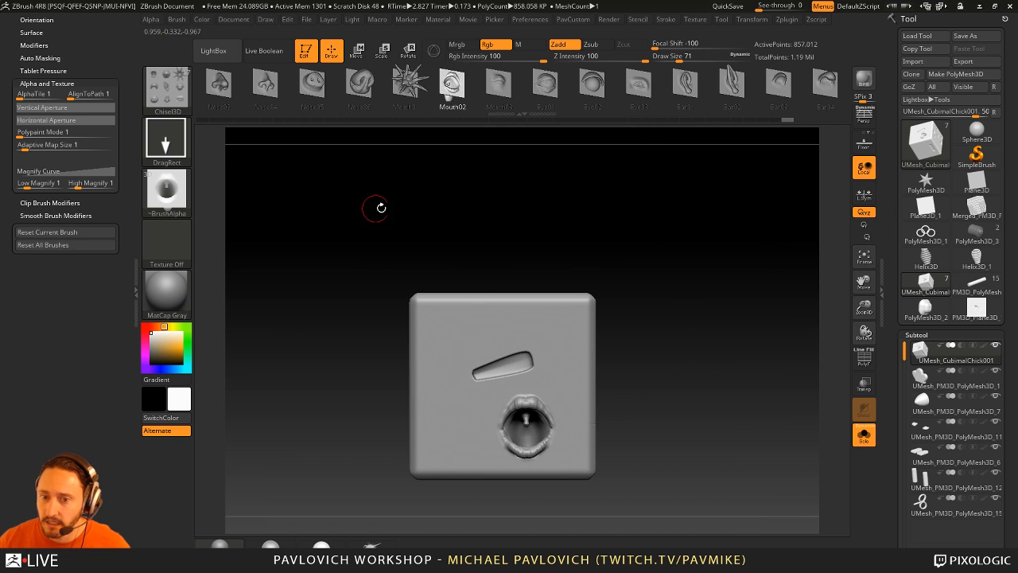
- Switch the Chisel3D brush to the Mouth01 shape
mouse_move(640, 103)
left_mouse_down()
mouse_move(494, 114)
mouse_move(531, 99)
mouse_move(699, 83)
left_mouse_up()
left_click(566, 82)
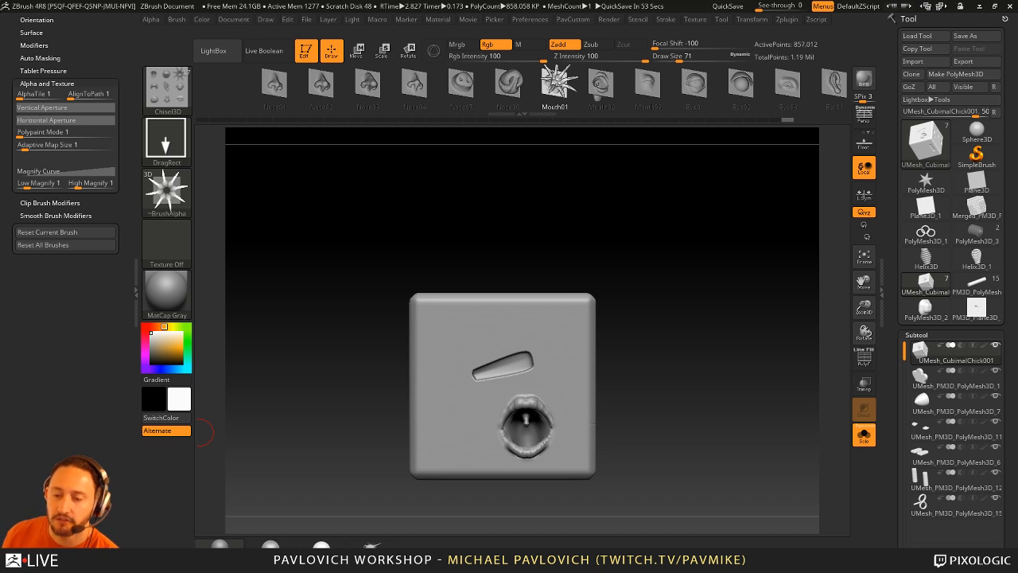
mouse_move(590, 215)
left_mouse_down()
mouse_move(509, 171)
mouse_move(516, 194)
left_mouse_up()
- Choose the IMM Curve brush, pick the Vine1Of4 mesh and expand the brush's Modifiers settings
key("b")
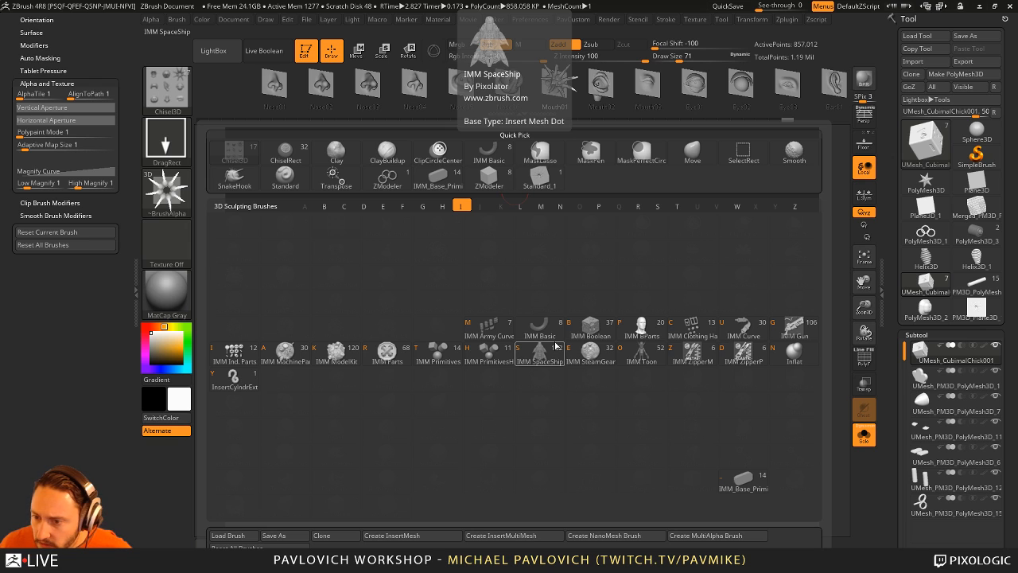
key("u")
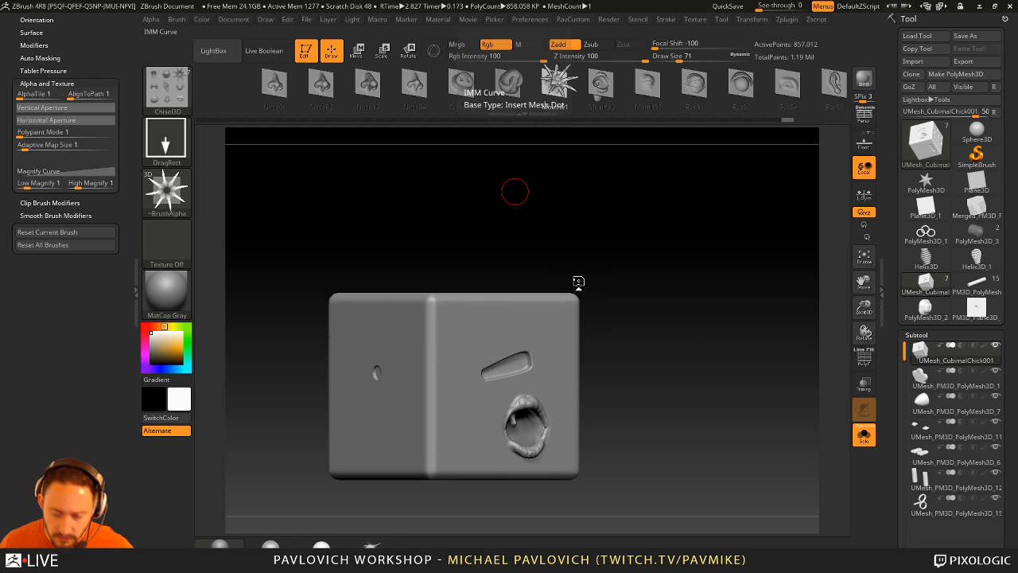
key("m")
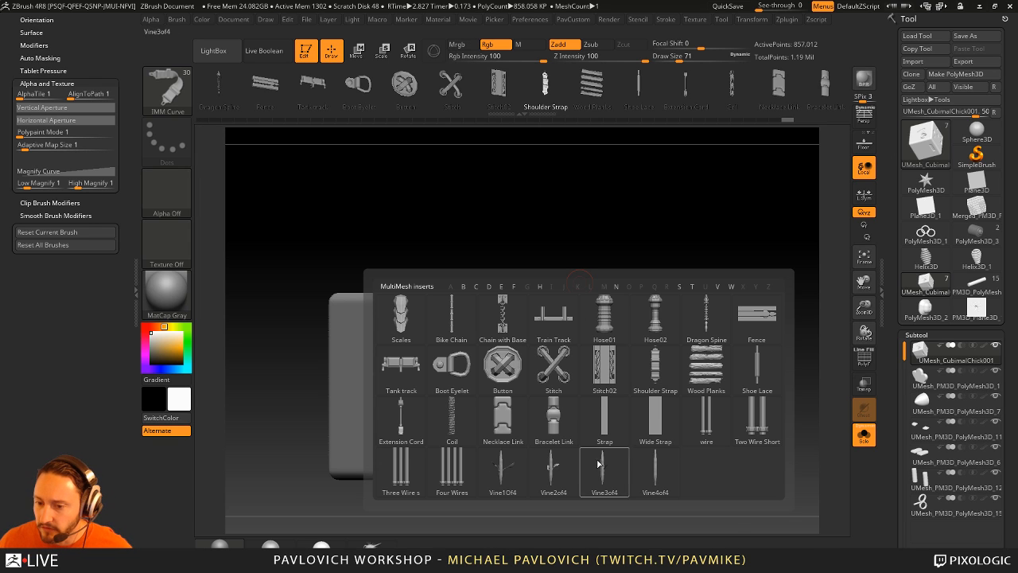
mouse_move(102, 84)
left_mouse_down()
mouse_move(102, 416)
mouse_move(93, 348)
left_mouse_up()
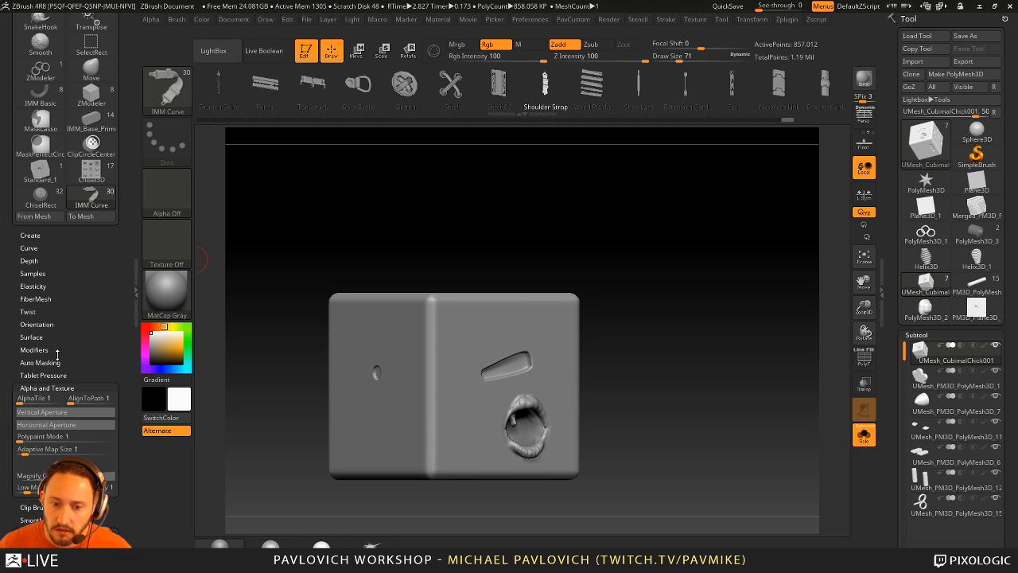
left_click(65, 387, "shift")
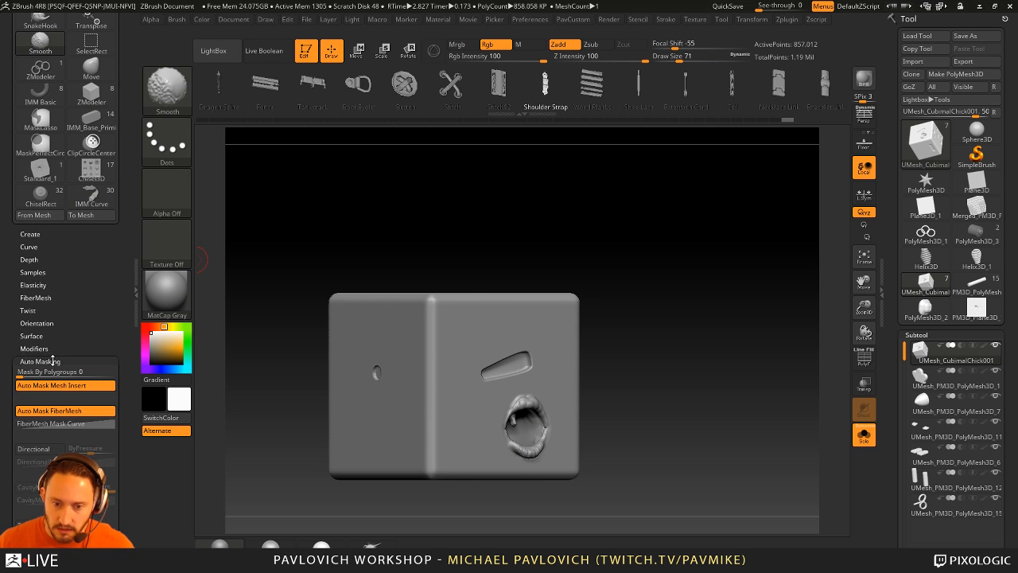
left_click(34, 348)
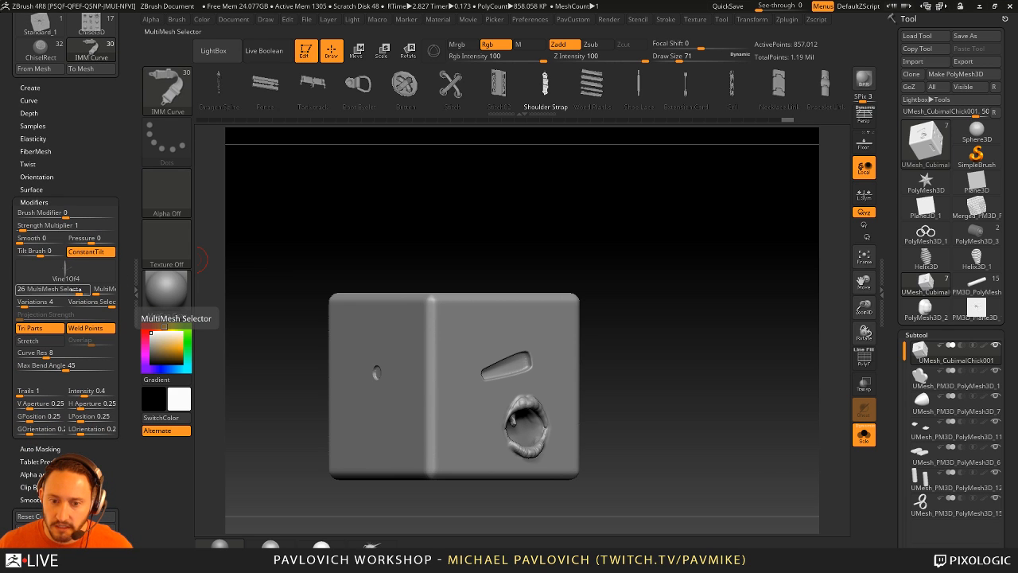
key("m")
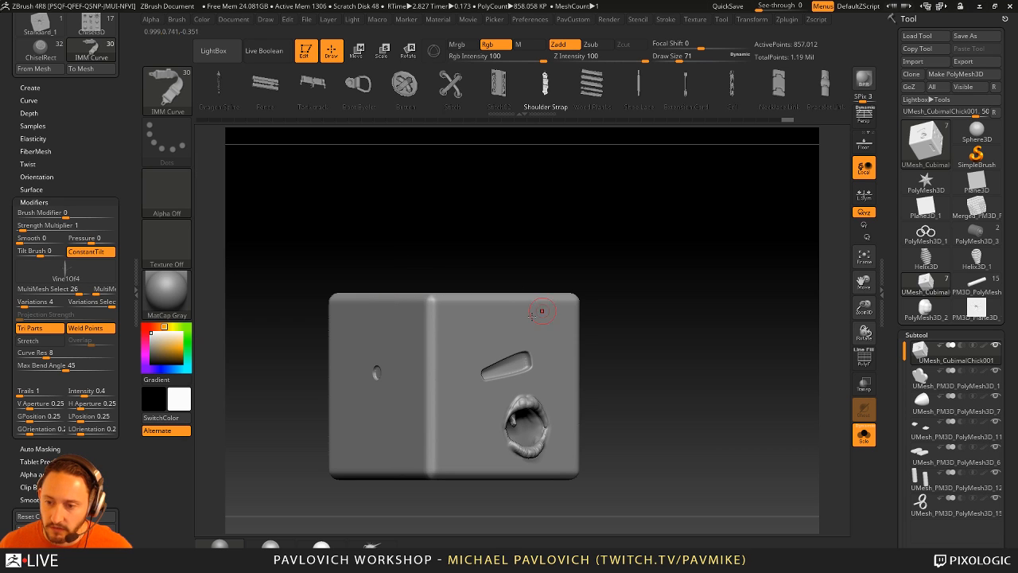
- Draw a vine curve rising off the cube's upper edge and thicken it with a larger draw size of 149
left_click_drag(704, 191, 707, 194)
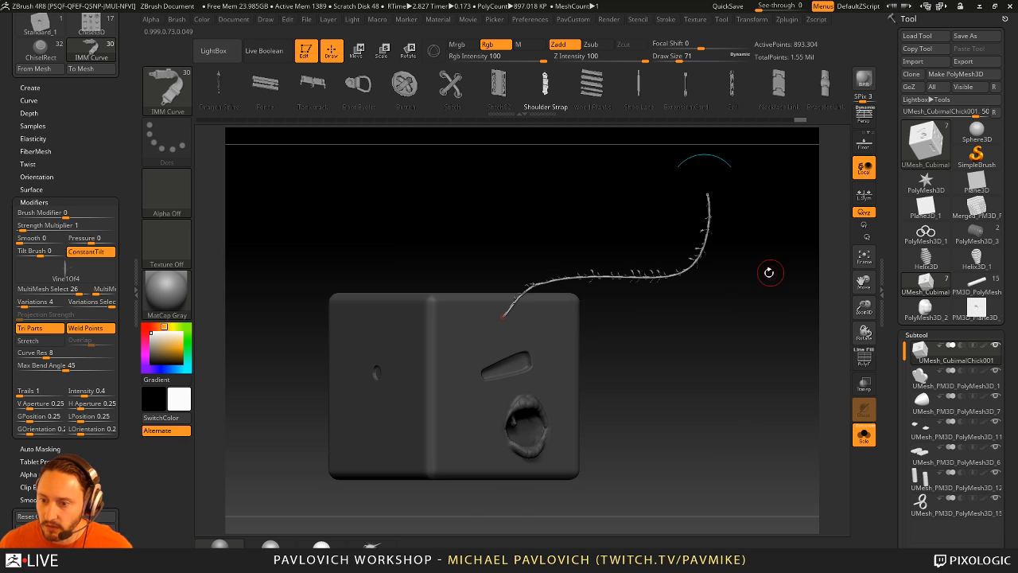
left_click_drag(769, 272, 698, 309, "alt")
key("s")
left_click(716, 304)
mouse_move(633, 232)
left_mouse_down()
mouse_move(620, 220)
mouse_move(587, 220)
left_mouse_up()
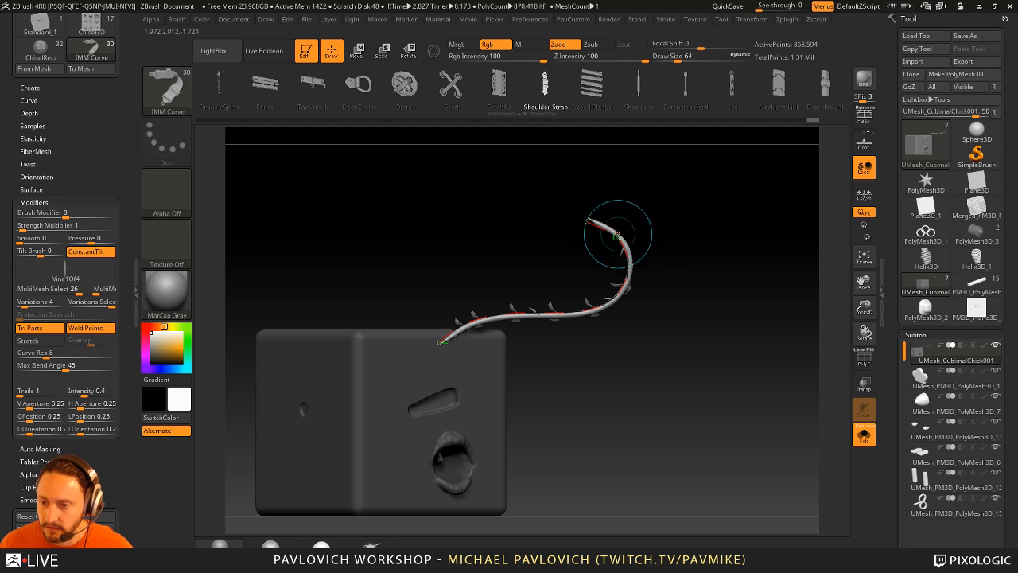
left_click_drag(689, 280, 725, 267, "alt")
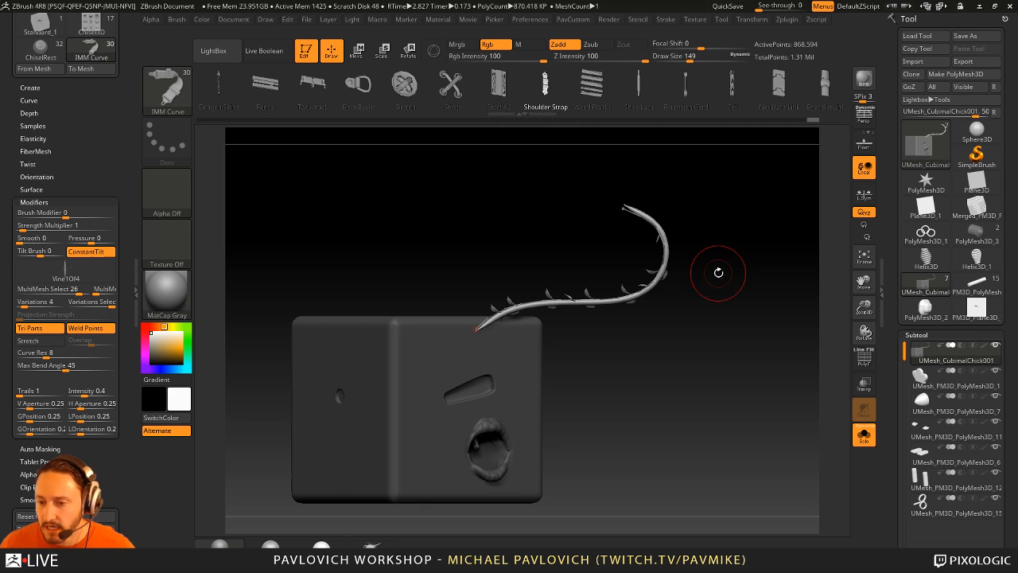
- Draw a vine curve around the round hole on the cube's side and split the unmasked points into a separate subtool
left_click_drag(718, 291, 775, 234)
left_click_drag(493, 320, 489, 326)
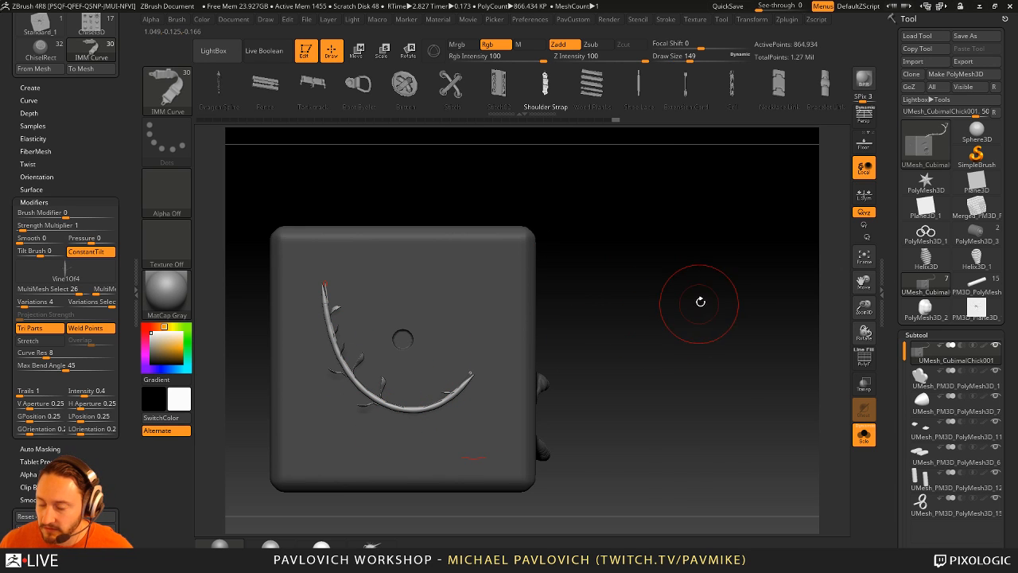
key("2")
key("2")
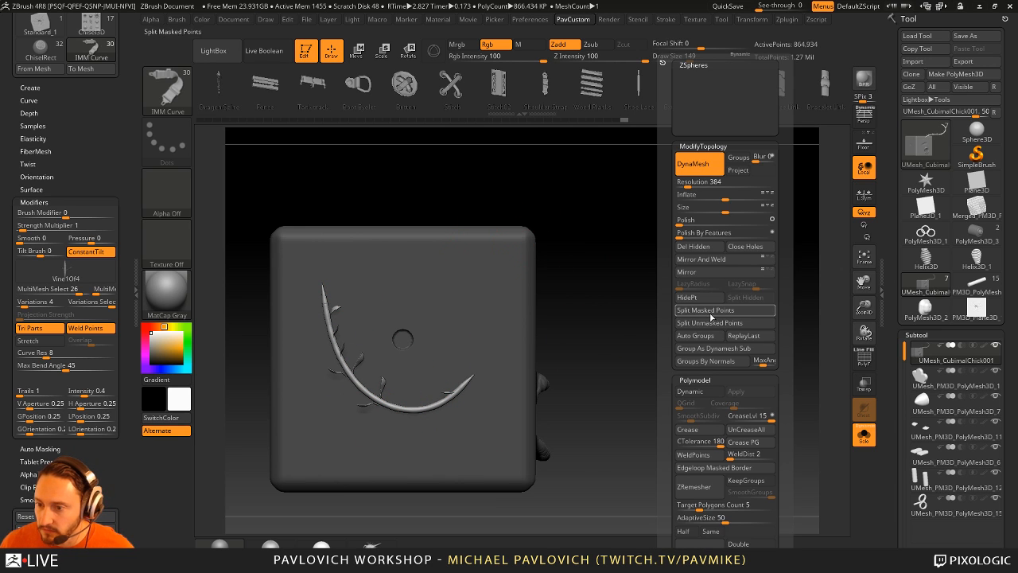
left_click(709, 322)
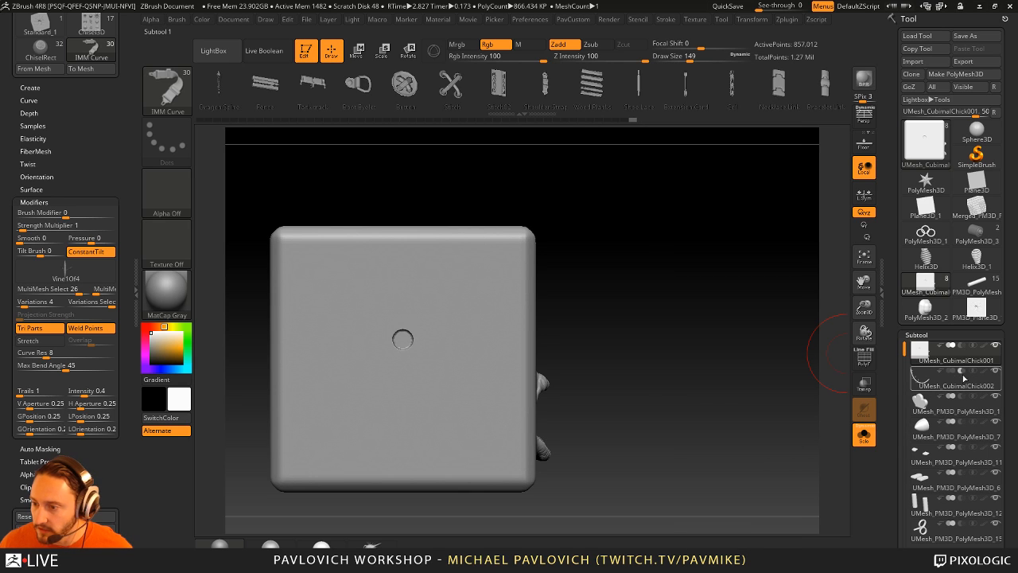
- Turn on Live Boolean to preview the vine subtool subtracting from the cube
left_click_drag(668, 317, 690, 269)
key("shift+b")
left_click(272, 52)
left_click(272, 52)
- Activate the 3D move gizmo, select the vine subtool, turn off Solo and shift the vine into the cube's side
key("w")
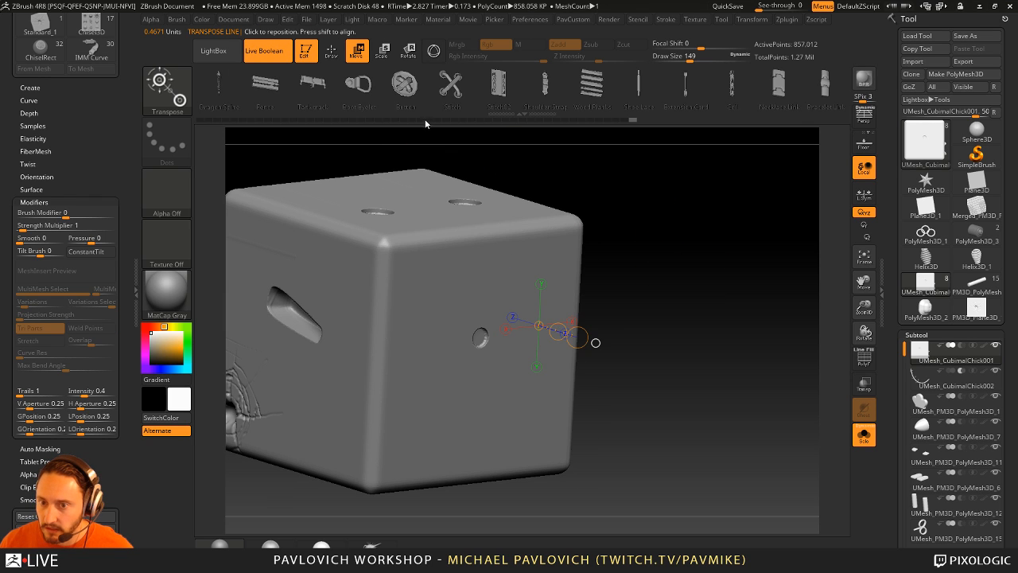
left_click(433, 51)
left_click_drag(574, 336, 566, 333)
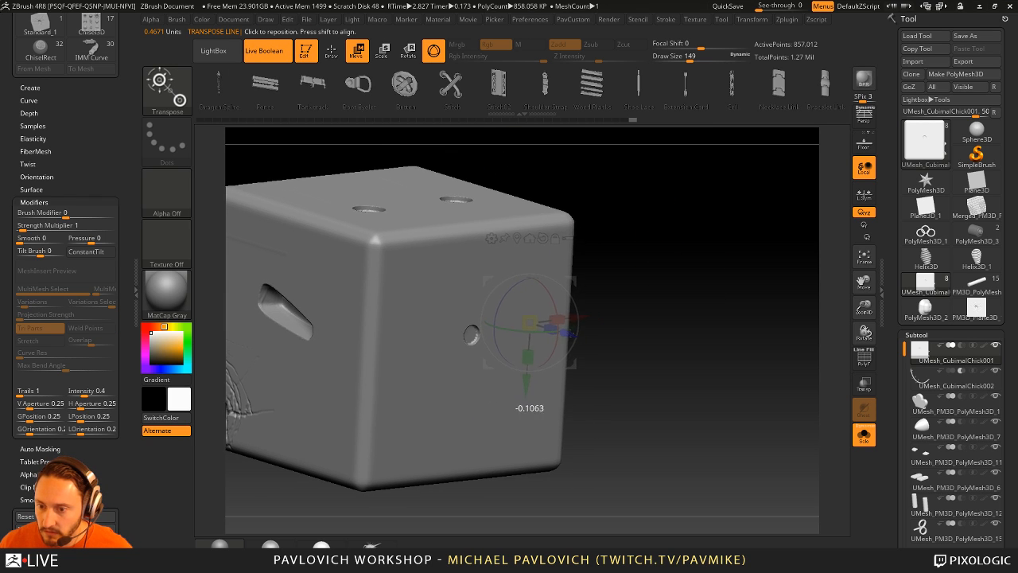
left_click(955, 386)
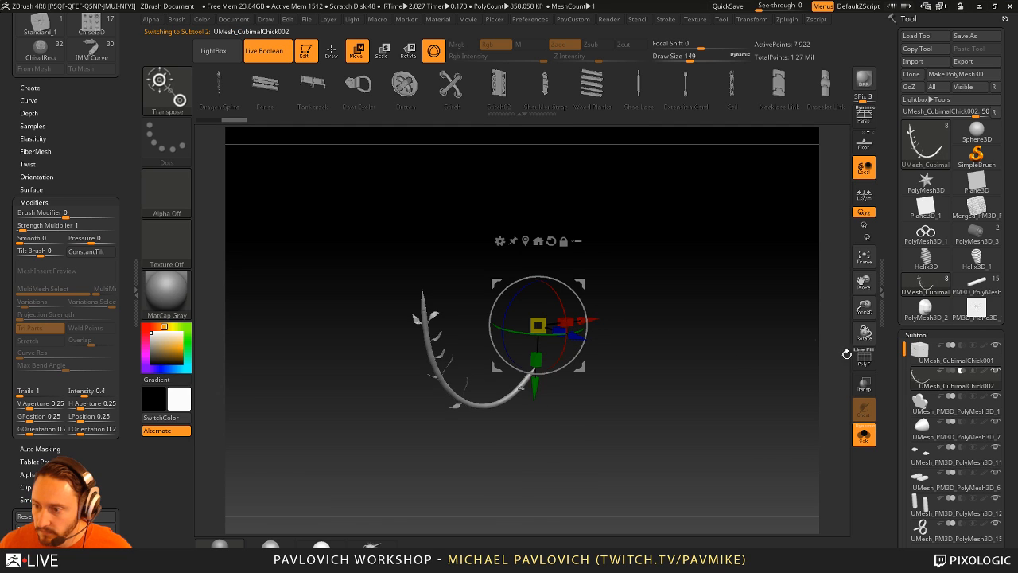
left_click(864, 435)
left_click_drag(574, 335, 572, 337)
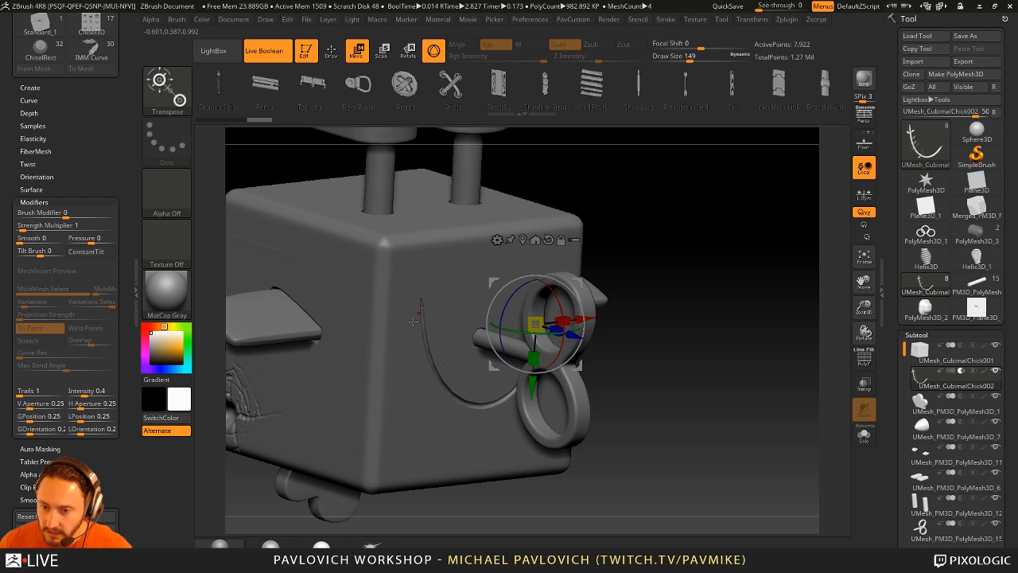
- Delete the vine subtool and return to Draw mode
left_click_drag(893, 336, 893, 154)
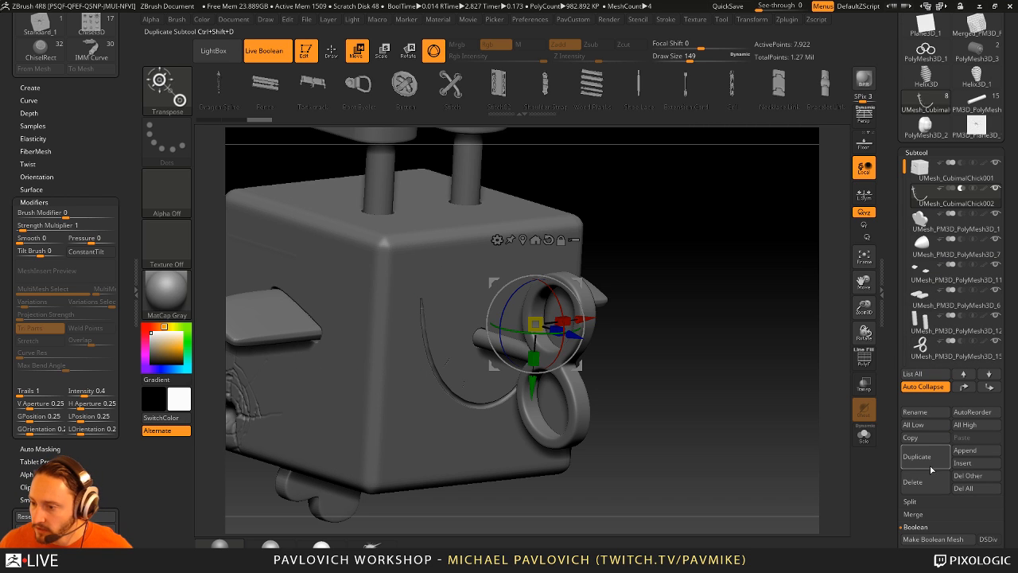
left_click(931, 481)
key("q")
- Make the cube body the active subtool and choose the ChiselRect brush
left_click_drag(634, 270, 676, 266, "alt")
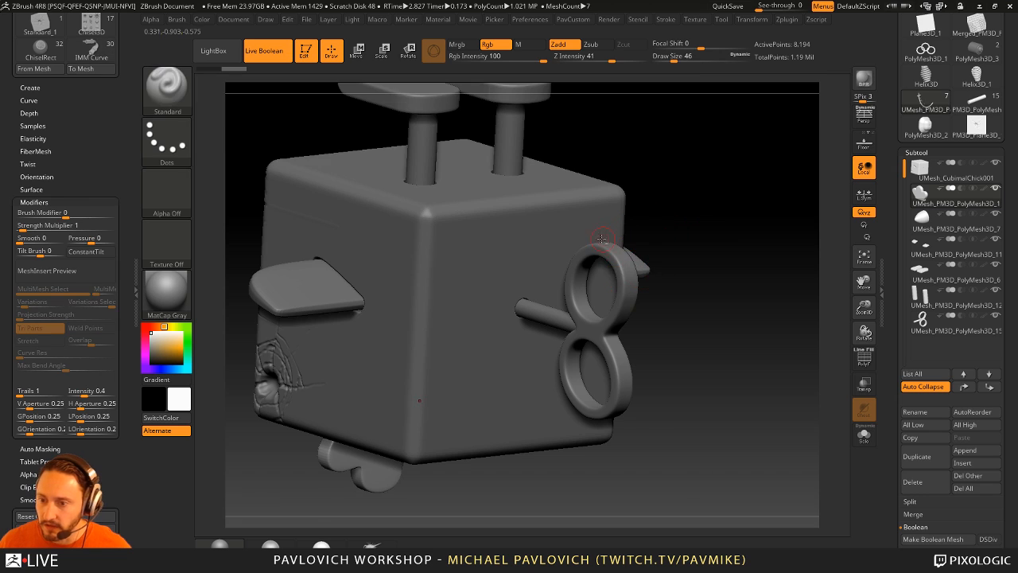
key("b")
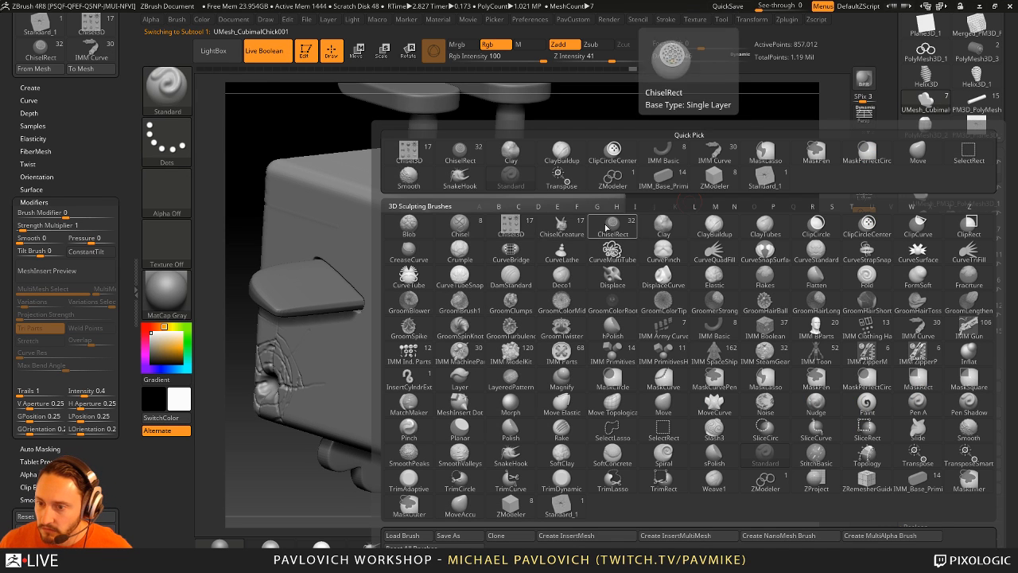
left_click(612, 227)
- Stroke four diagonal rows across the cube's vertical edge, advancing the ChiselRect shape up to Rivet03
left_click_drag(431, 302, 521, 266)
mouse_move(392, 379)
left_mouse_down()
mouse_move(427, 339)
mouse_move(496, 314)
left_mouse_up()
left_click_drag(383, 418, 498, 336)
key("Right")
left_click_drag(398, 442, 495, 376)
key("Right")
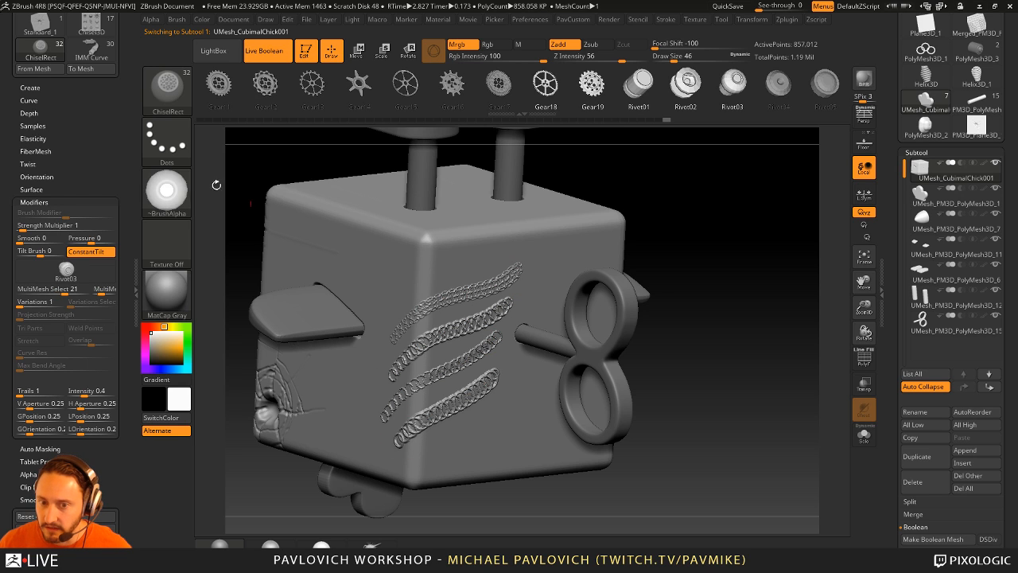
- Undo the diagonal ChiselRect strokes on the cube's vertical edge
key("ctrl+z")
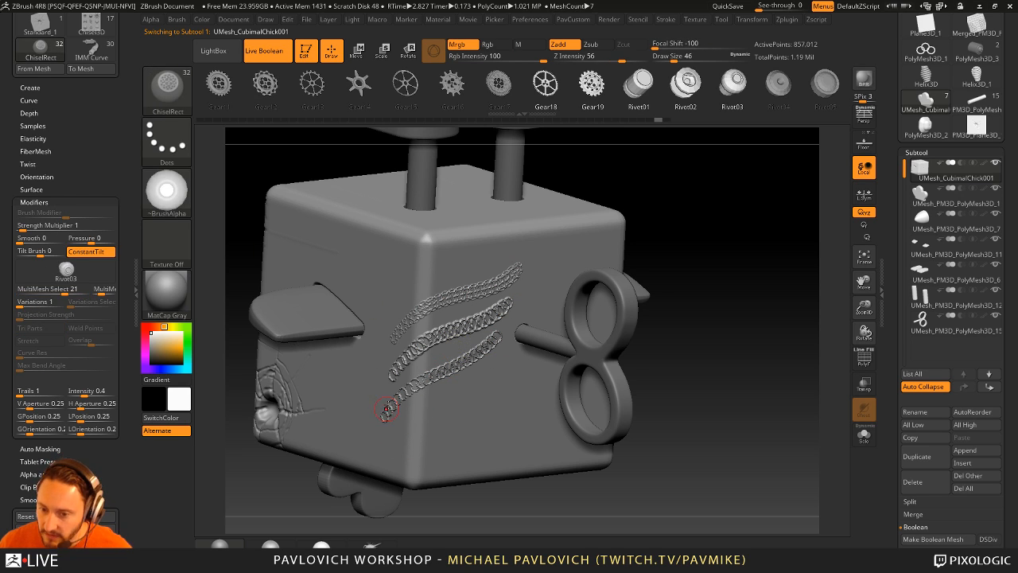
left_click_drag(383, 420, 415, 388)
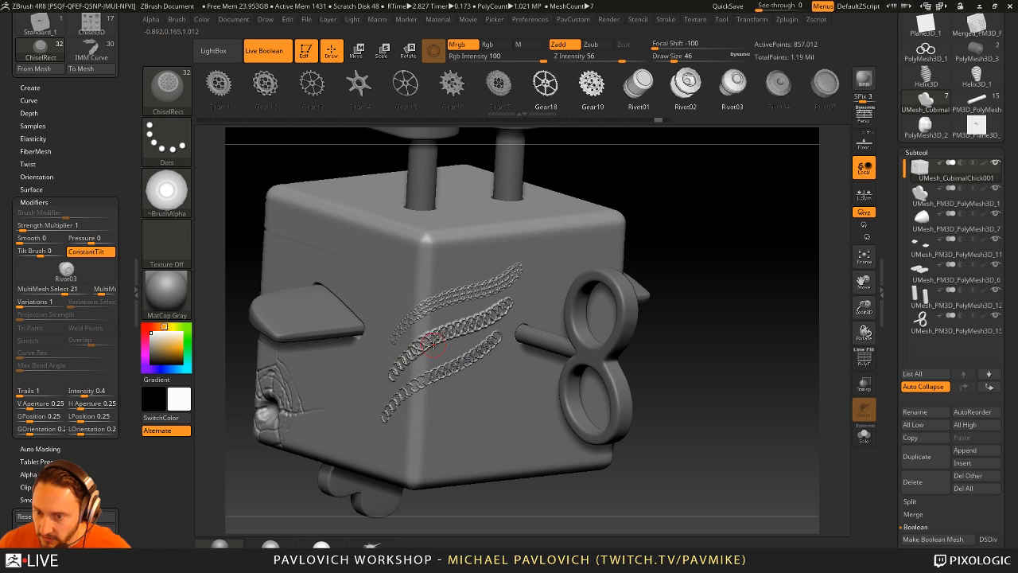
key("ctrl+z")
key("ctrl+z")
key("ctrl+z")
key("ctrl+z")
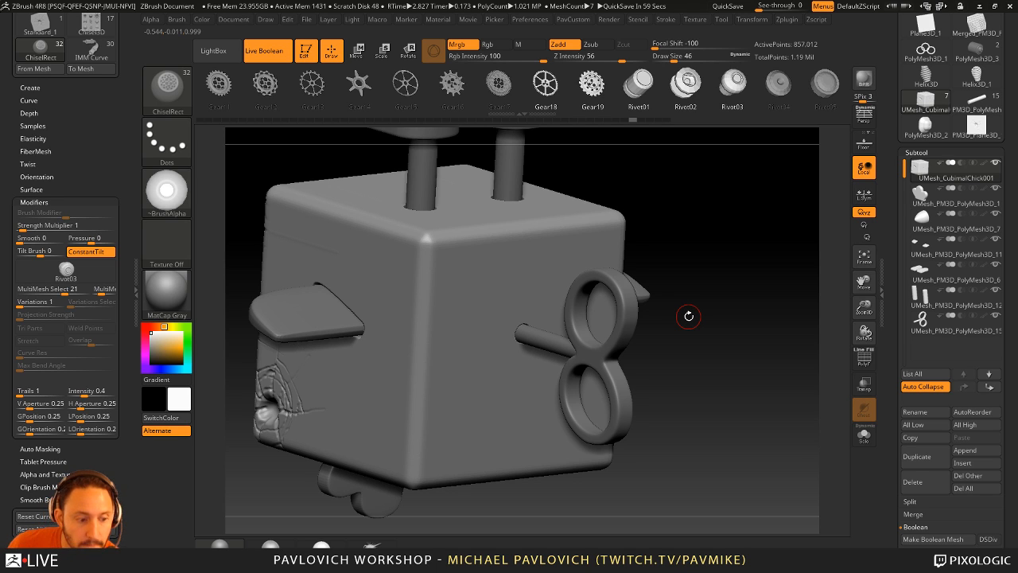
- Stroke four diagonal rows on the cube's side starting with Rivet03, advancing the shape between strokes and on to Cover04
left_click_drag(403, 366, 499, 262)
key("Right")
left_click_drag(419, 384, 521, 277)
key("Right")
left_click_drag(414, 423, 537, 307)
key("Right")
left_click_drag(440, 452, 534, 372)
key("Right")
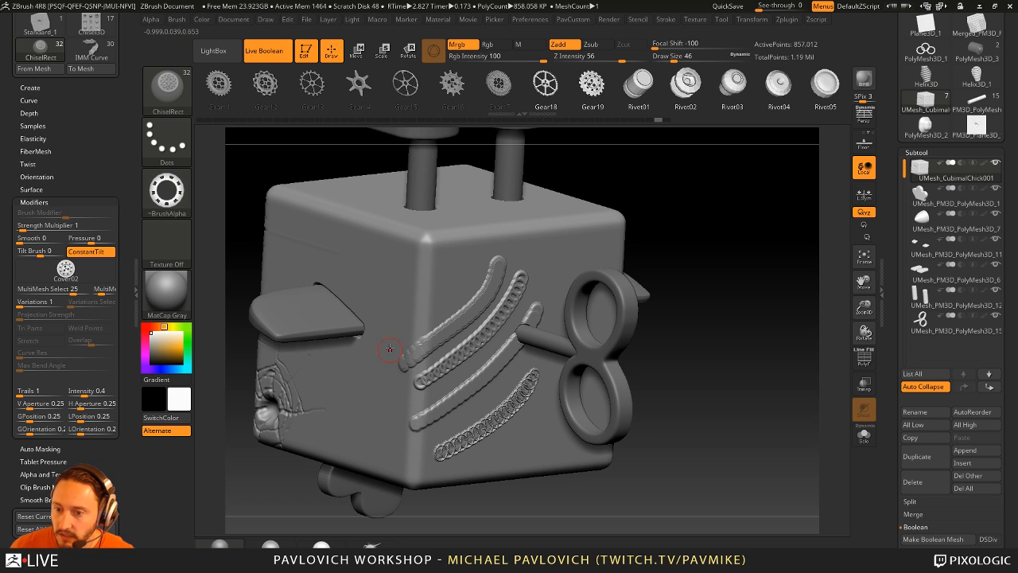
key("Right")
key("Right")
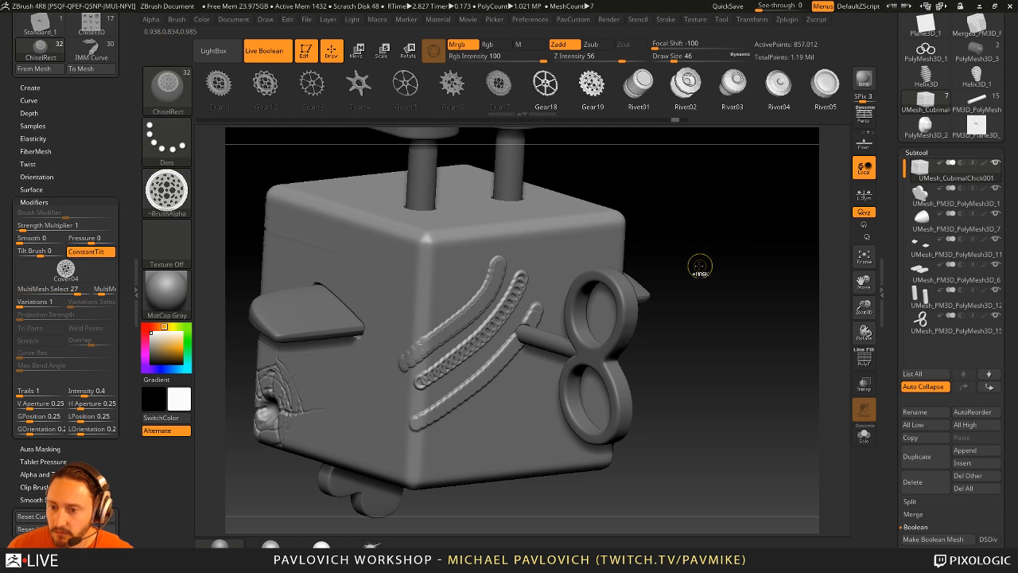
- Undo the four rivet and cover strokes on the cube's side
key("ctrl+z")
key("ctrl+z")
key("ctrl+z")
key("ctrl+z")
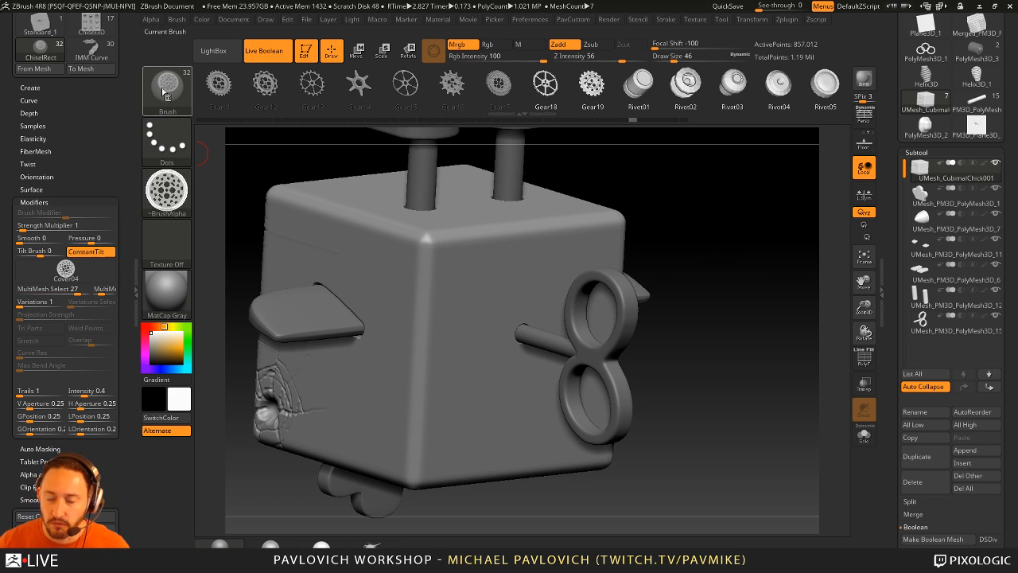
- Switch to the Chisel brush with BrushTip 7 and set its Z Intensity to 55
left_click(165, 92)
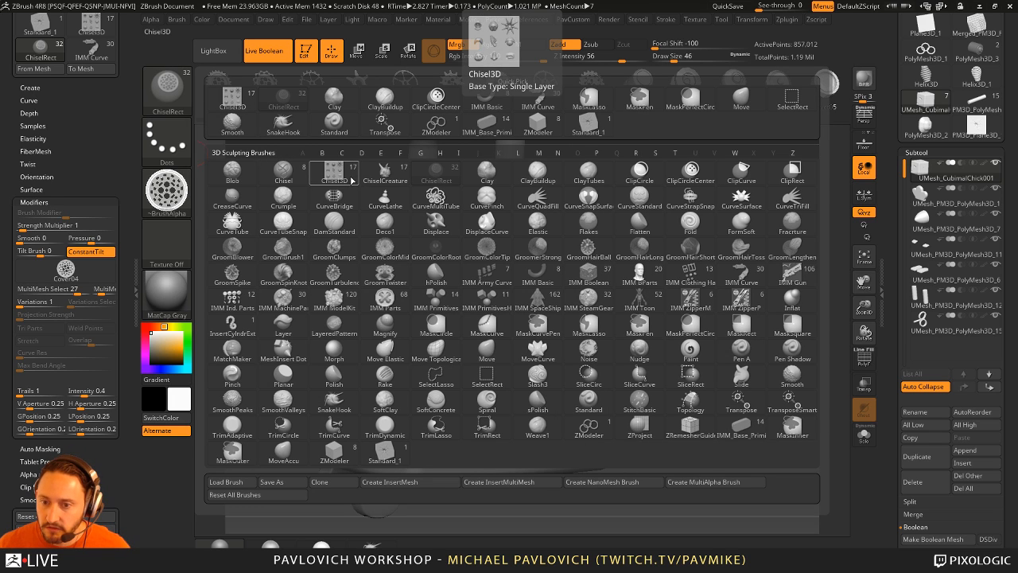
left_click(352, 181)
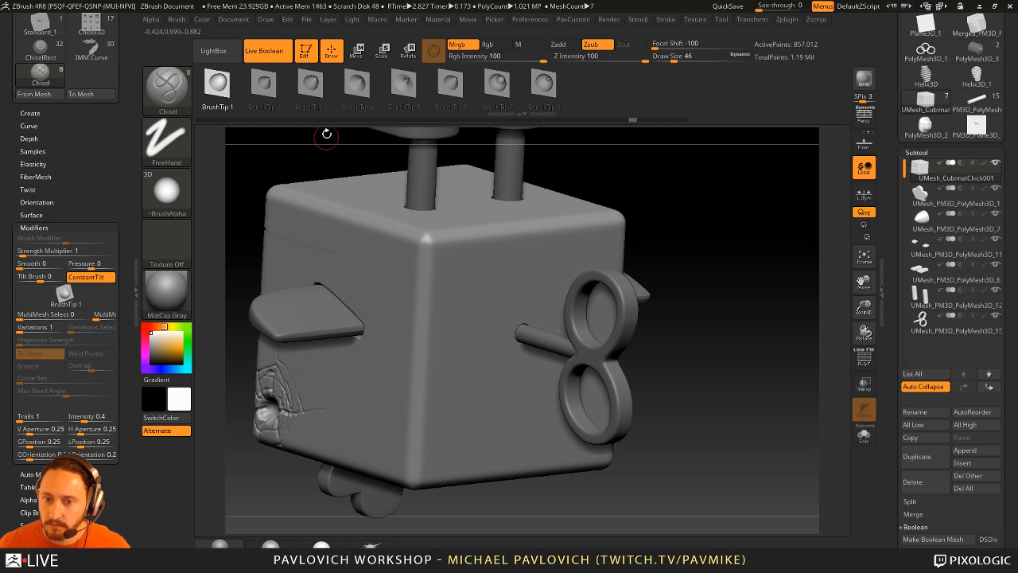
left_click(497, 82)
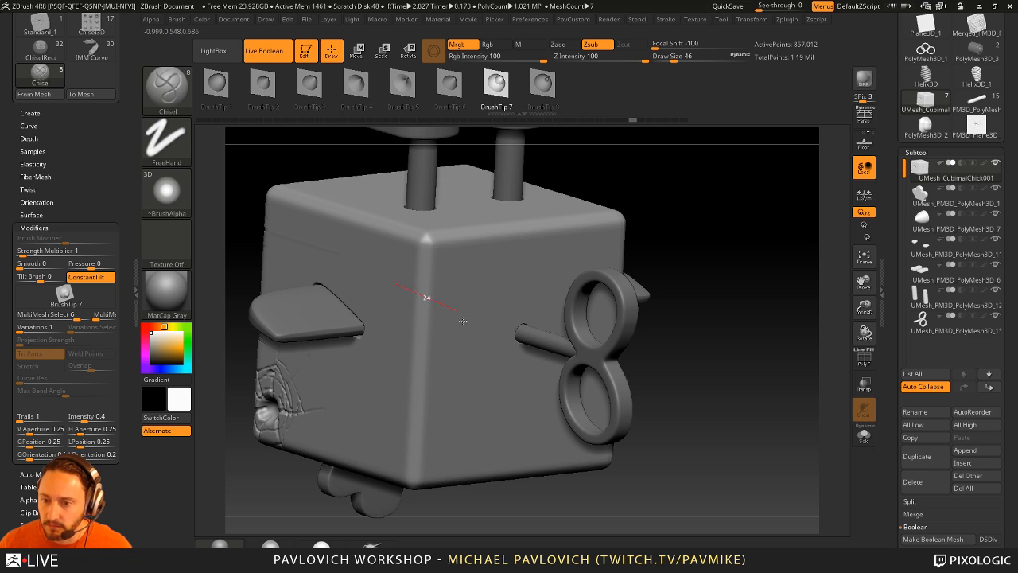
left_click_drag(462, 320, 460, 374)
left_click_drag(718, 325, 650, 243)
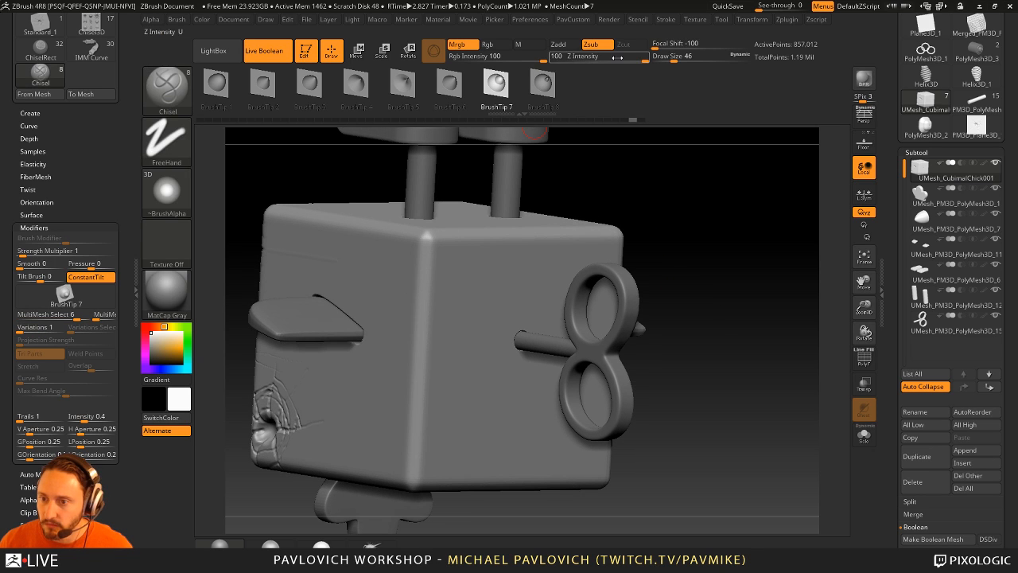
left_click_drag(616, 57, 595, 57)
- Try a diagonal groove across the cube's vertical edge, undo it, and try a vertical groove on the adjacent face
left_click_drag(389, 270, 465, 376)
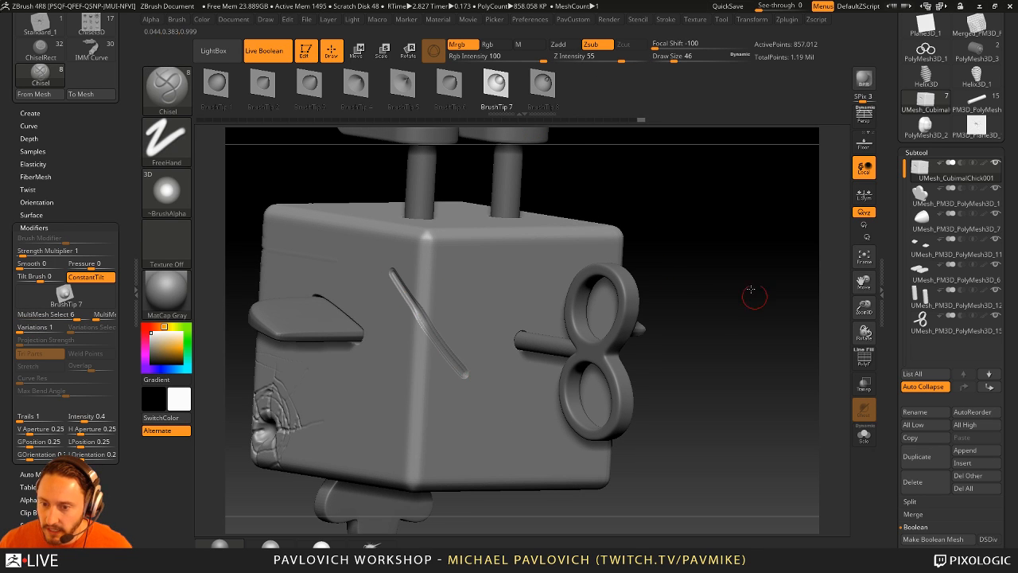
left_click_drag(754, 296, 604, 190)
key("ctrl+z")
mouse_move(431, 243)
left_mouse_down()
mouse_move(436, 349)
mouse_move(493, 260)
mouse_move(401, 298)
mouse_move(409, 390)
mouse_move(477, 429)
mouse_move(398, 229)
mouse_move(455, 345)
left_mouse_up()
key("ctrl+z")
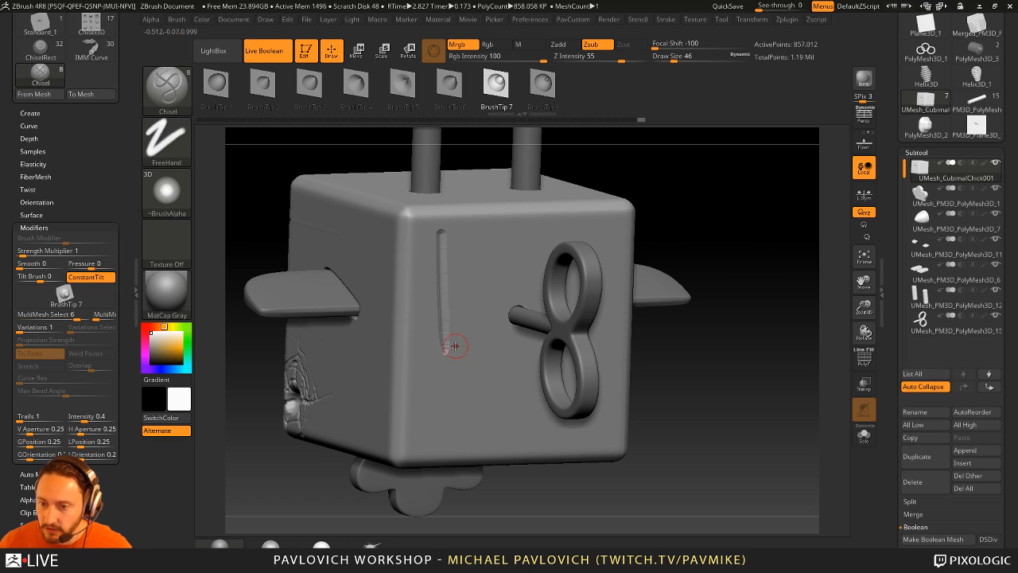
- Try adding angled grooves that form a triangle on the face beside the figure-eight key, and undo the trial strokes
left_click_drag(488, 304, 502, 290)
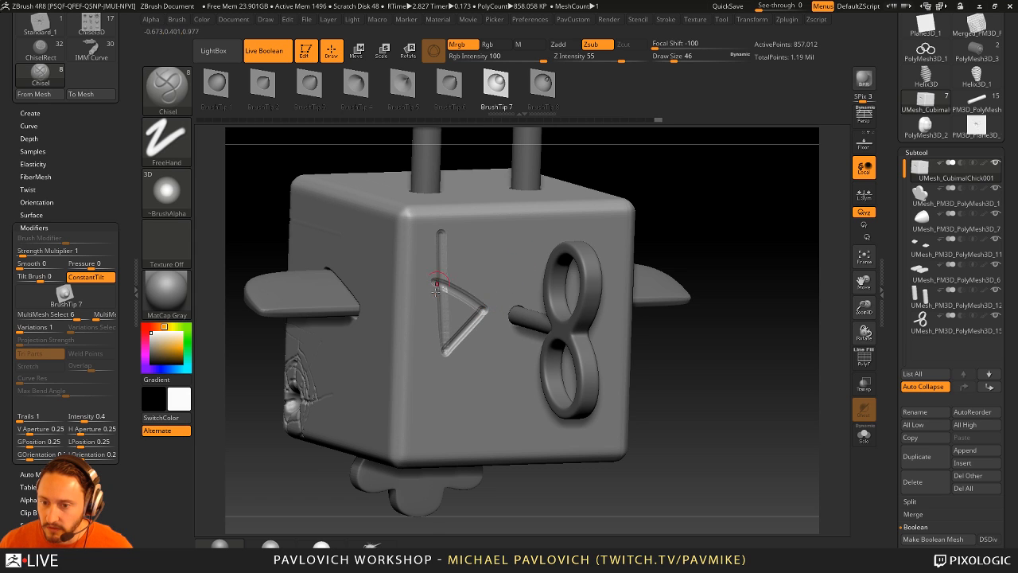
right_click_drag(750, 221, 750, 243, "ctrl")
key("ctrl+z")
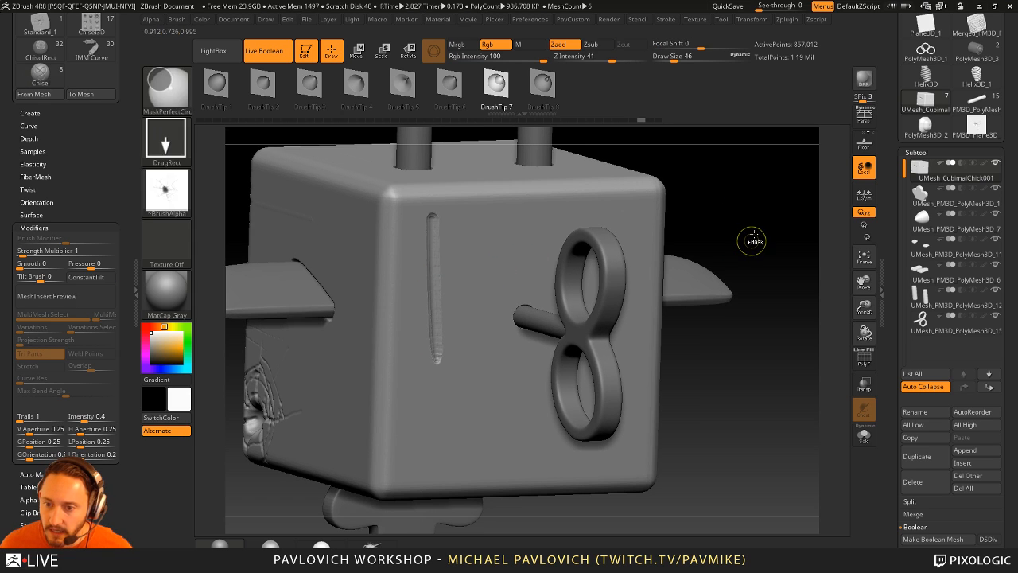
left_click_drag(444, 237, 462, 386)
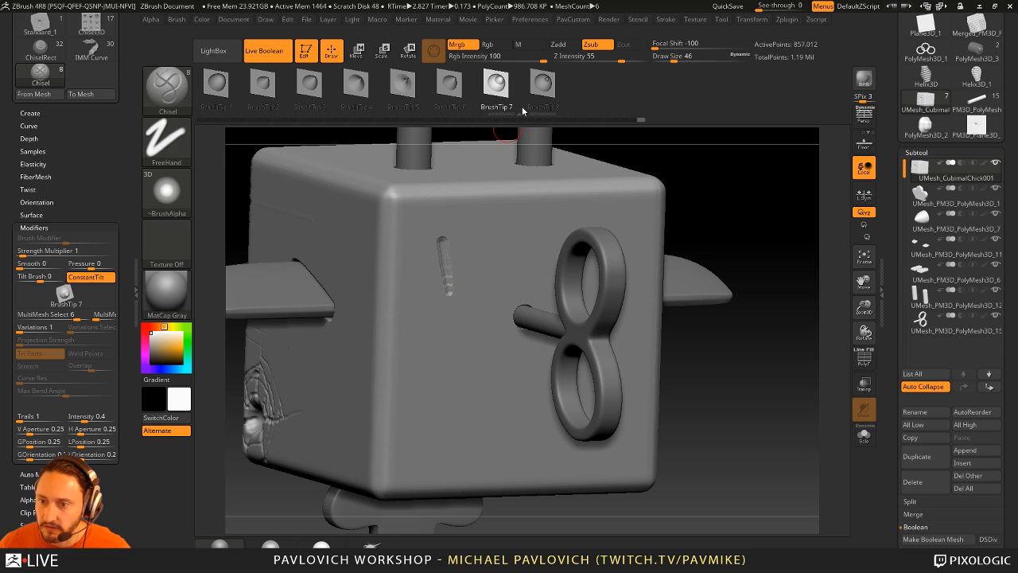
key("ctrl+z")
- Set the Chisel's Z Intensity to 66 and flatten its pen-pressure size curve at maximum, testing it with one undone groove
left_click(627, 57)
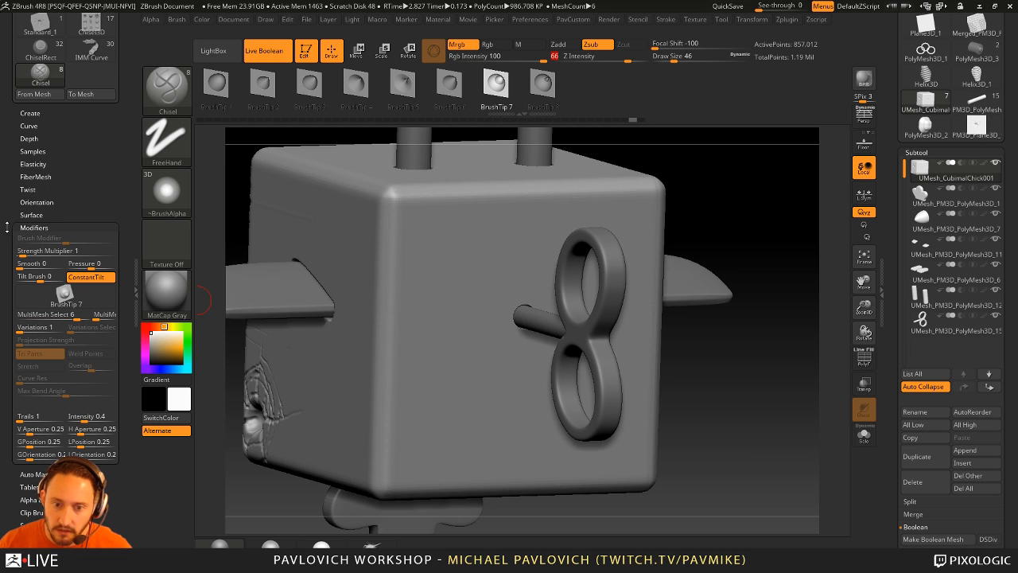
left_click_drag(6, 228, 8, 146)
key("shift")
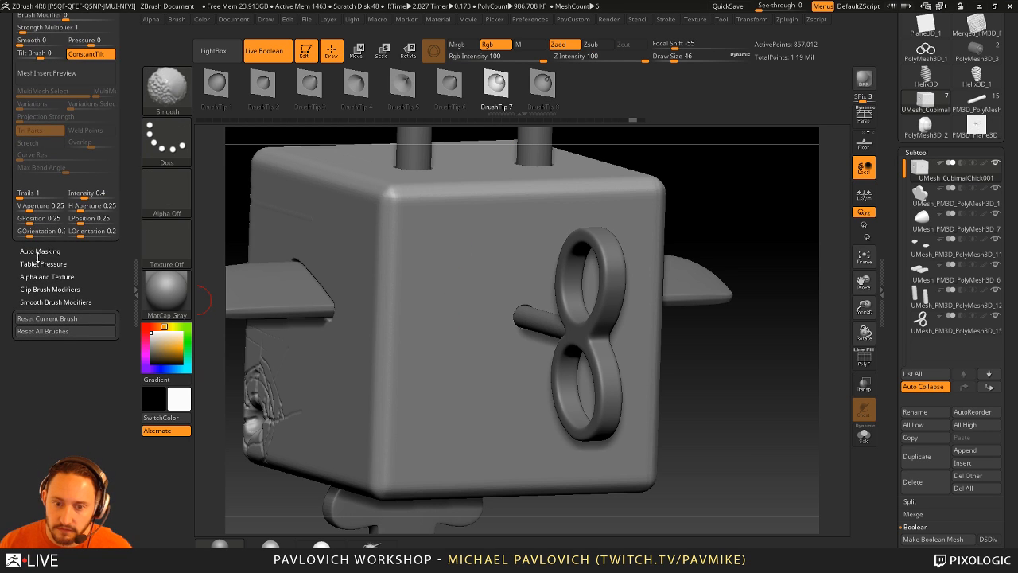
left_click(42, 264)
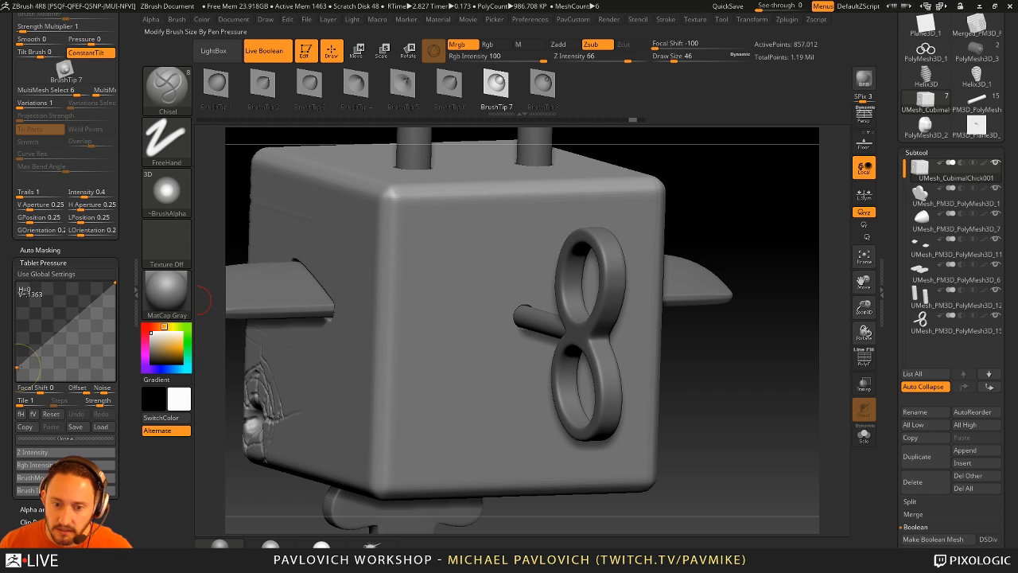
left_click_drag(17, 366, 18, 286)
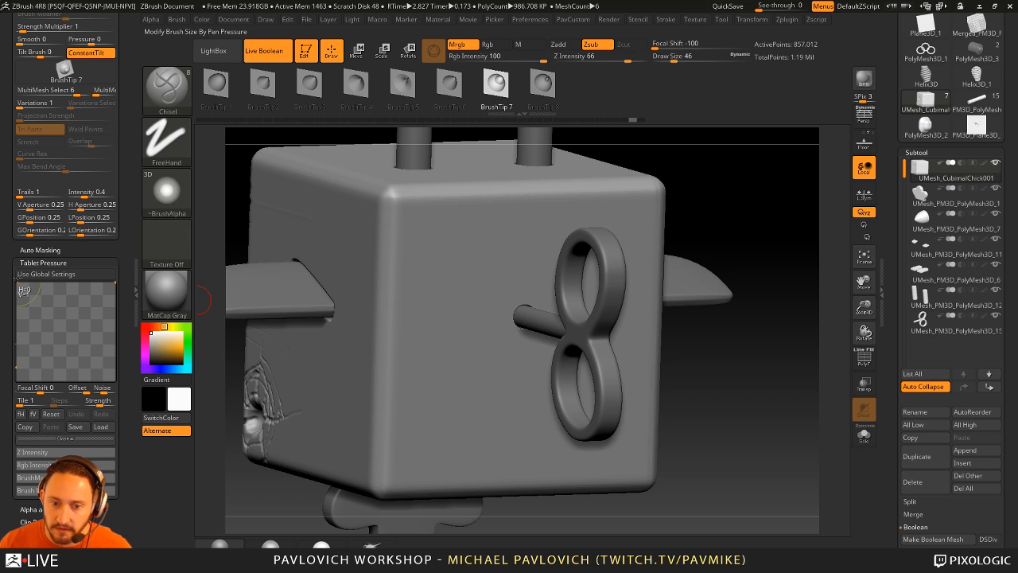
mouse_move(451, 241)
left_mouse_down()
mouse_move(424, 312)
mouse_move(449, 397)
left_mouse_up()
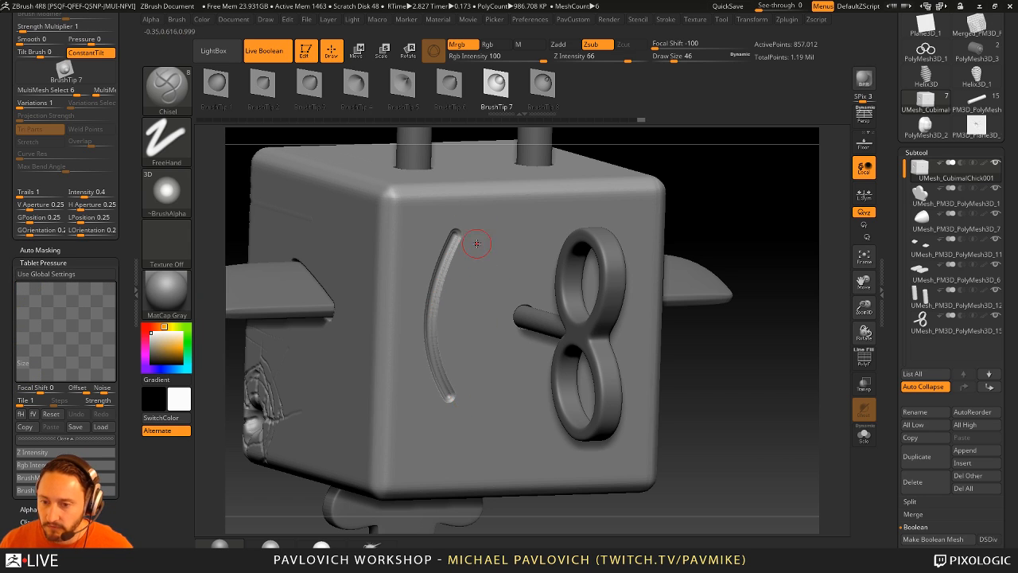
key("ctrl+z")
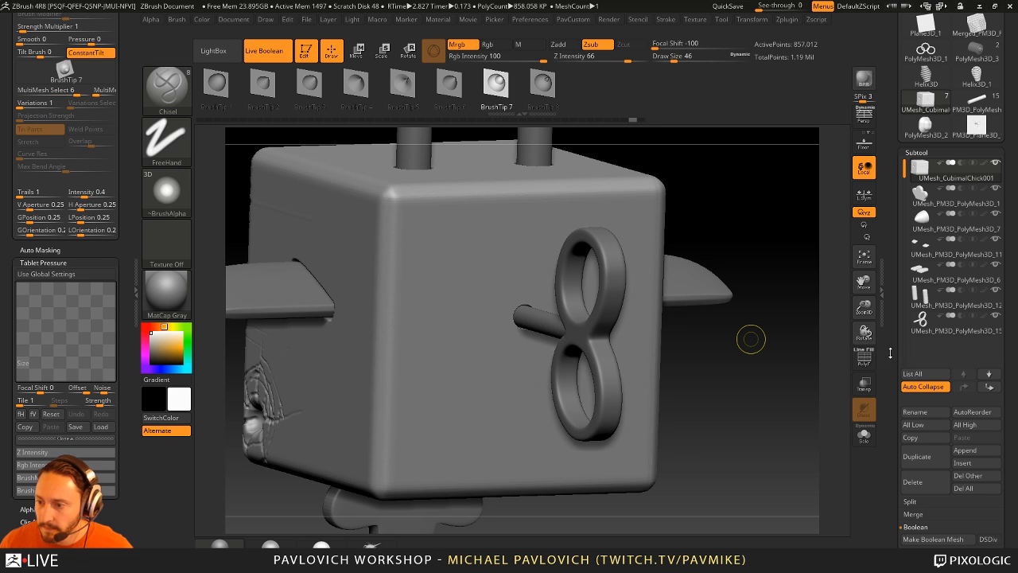
- Store a morph target for the cube body
left_click(923, 145)
key("shift")
left_click(925, 146)
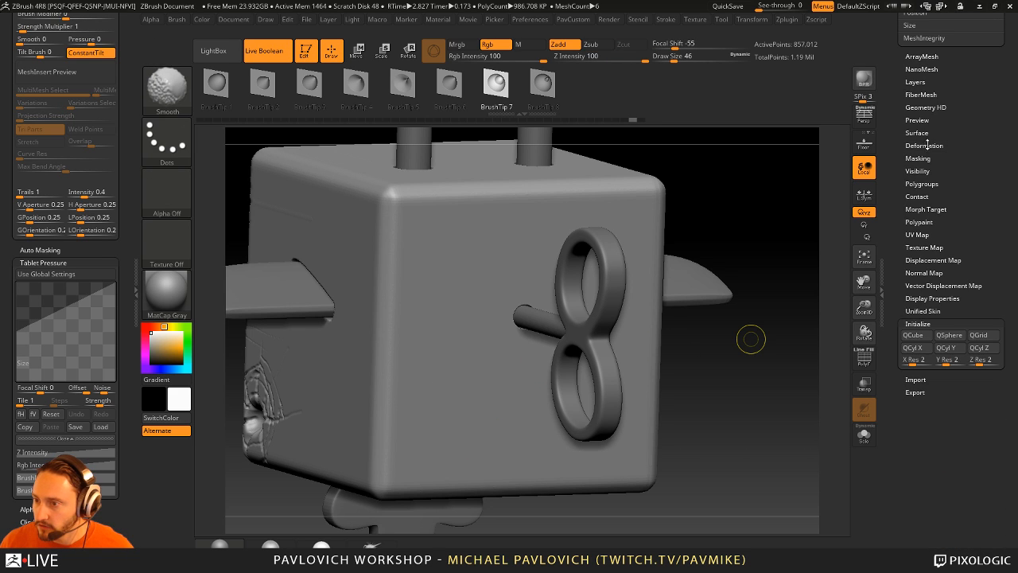
left_click(914, 207)
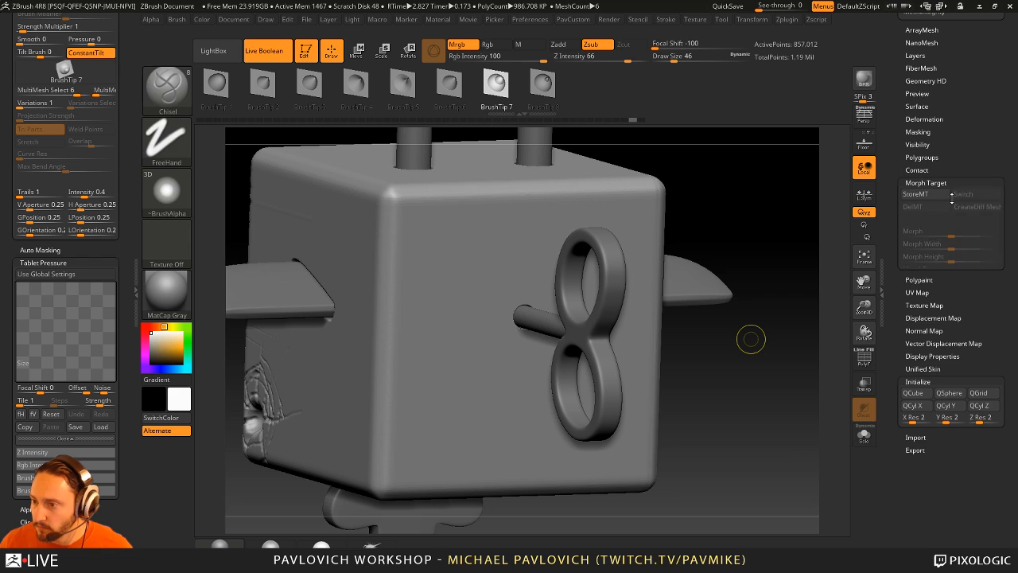
left_click(919, 194)
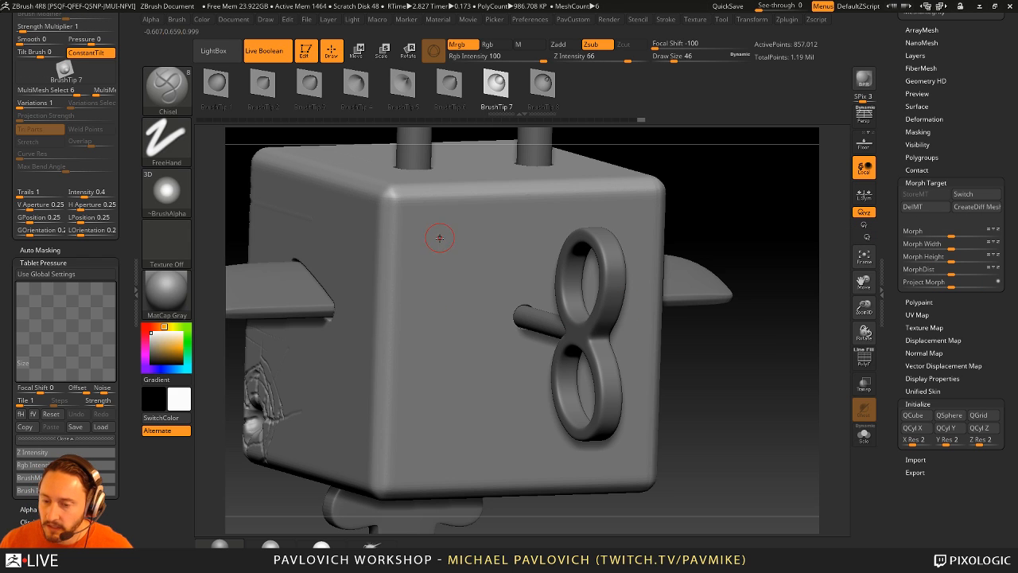
- Try carving a U-shaped run of connected grooves beside the figure-eight key, and undo it
mouse_move(437, 235)
left_mouse_down()
mouse_move(434, 341)
mouse_move(407, 419)
left_mouse_up()
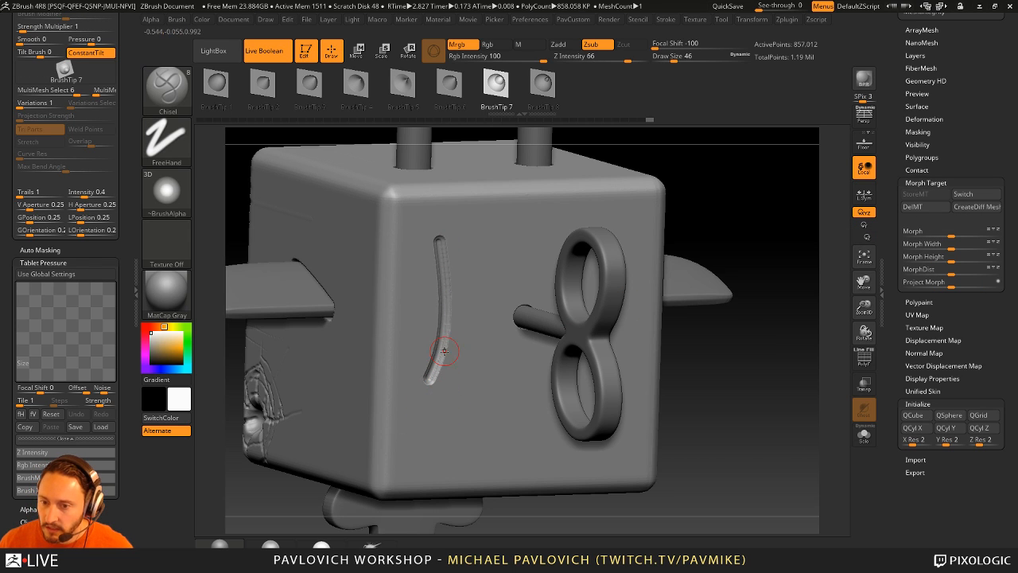
left_click(664, 21)
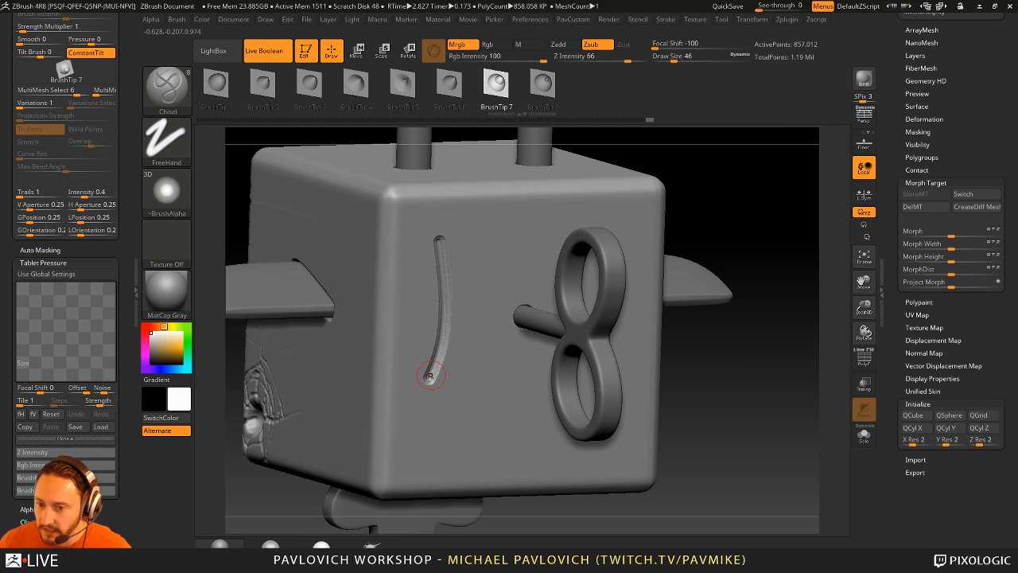
left_click_drag(506, 380, 479, 229)
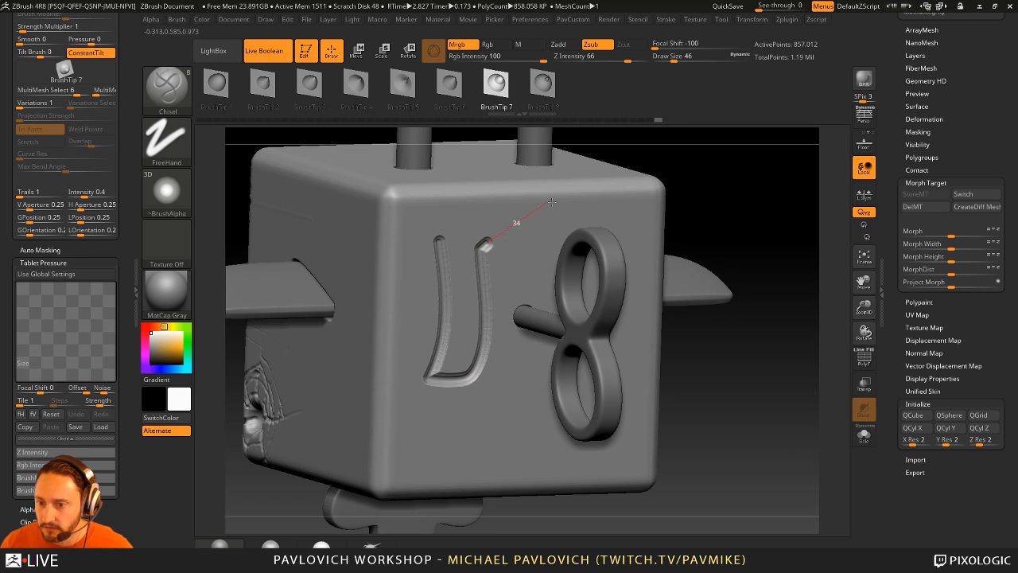
key("ctrl+z")
key("ctrl+z")
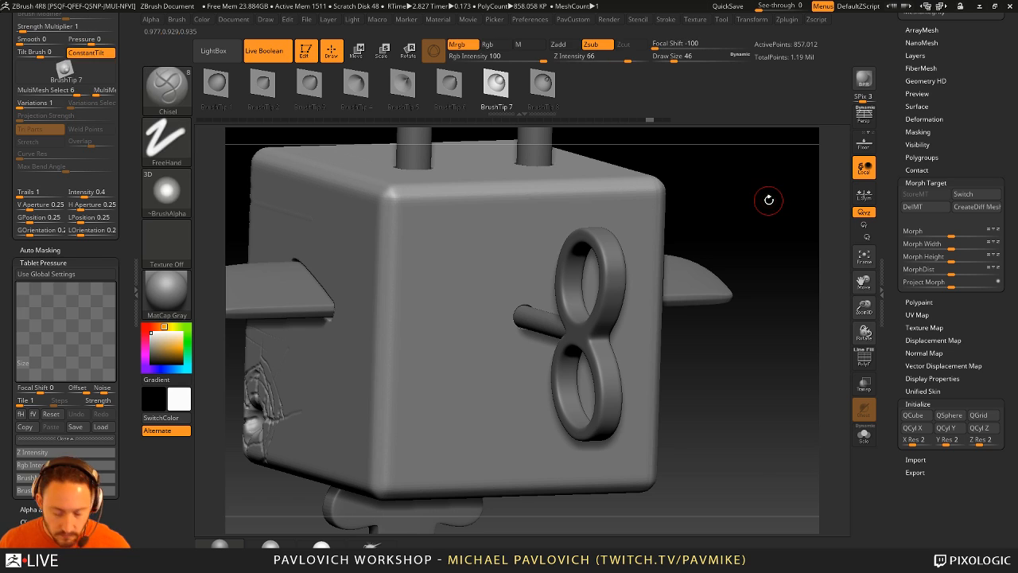
- Subdivide the cube body, test and undo a curved groove, and replace the stored morph target with a new one
key("ctrl")
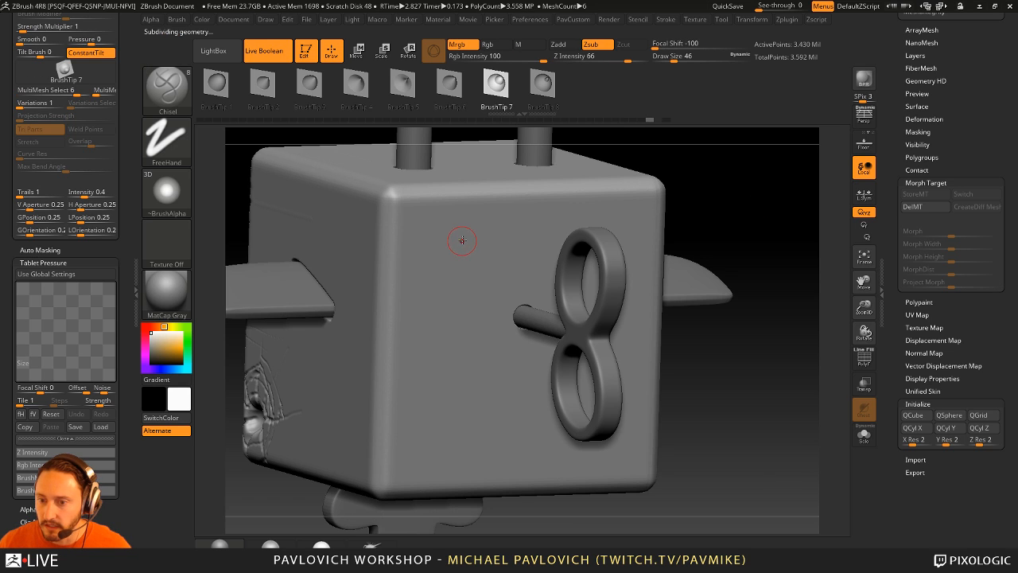
mouse_move(456, 292)
left_mouse_down()
mouse_move(400, 366)
mouse_move(415, 350)
left_mouse_up()
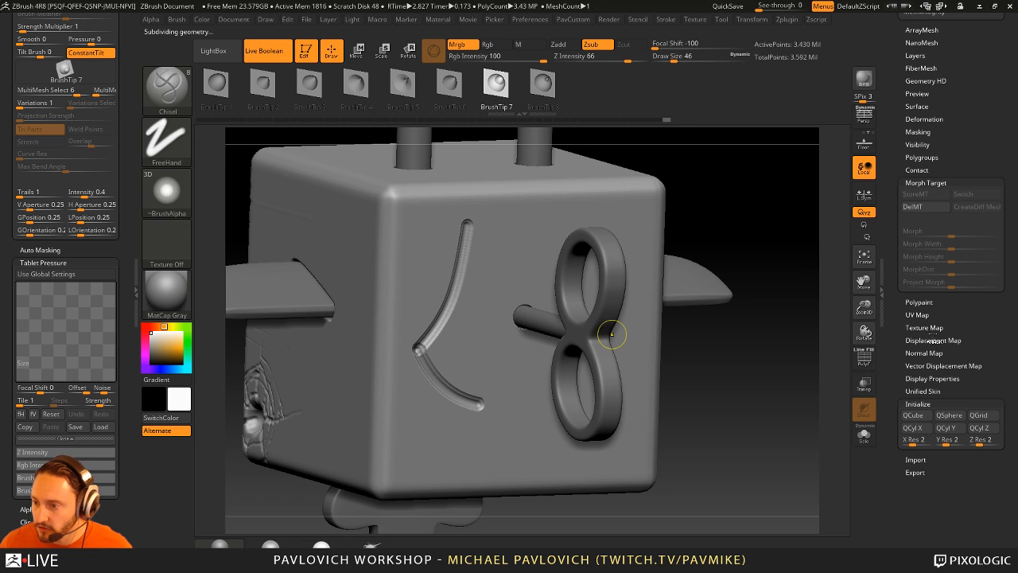
key("ctrl")
left_click(925, 207)
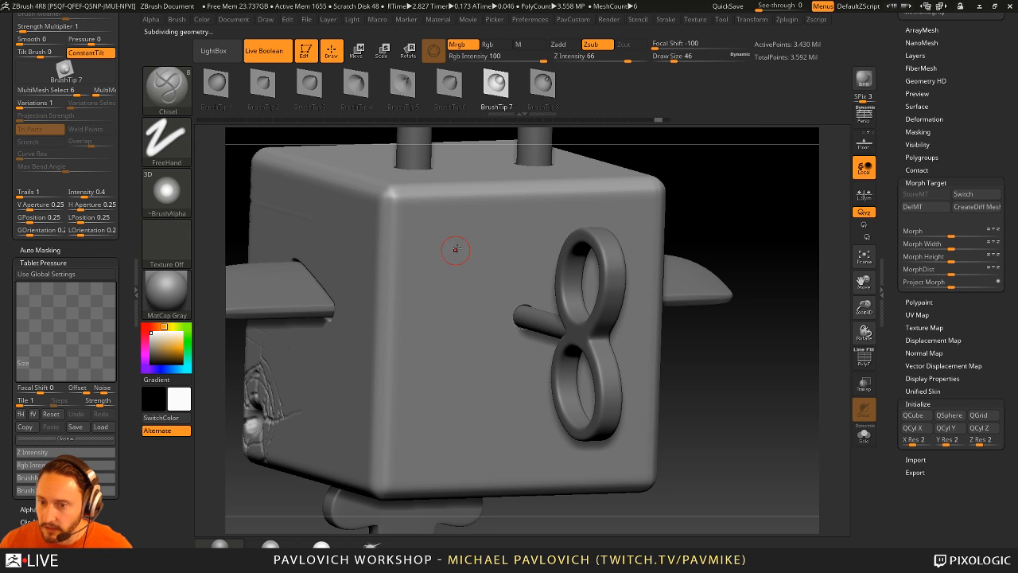
- Carve a chain of crossing straight and curved grooves with the Chisel on the face beside the figure-eight key
left_click_drag(474, 215, 439, 291)
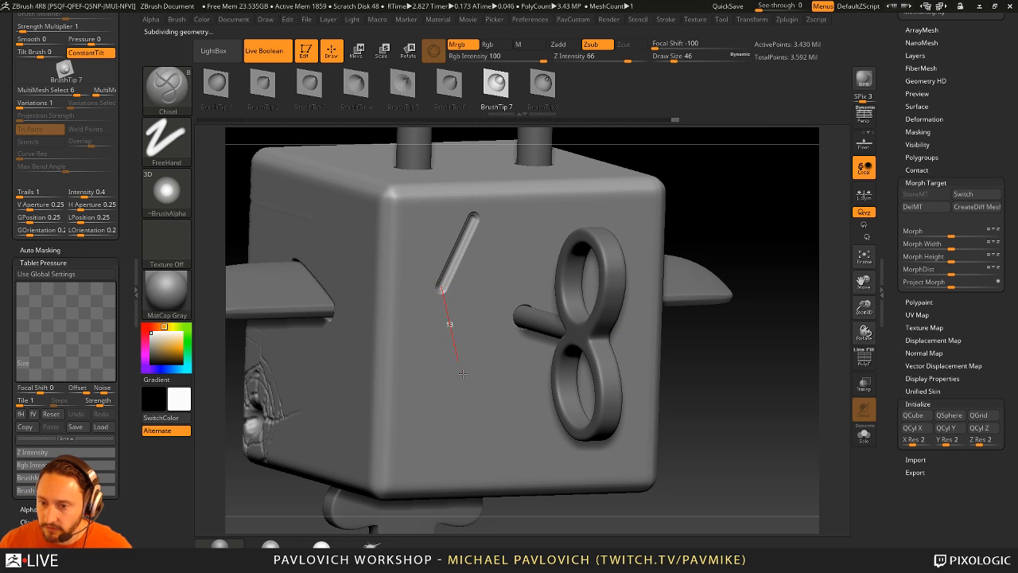
left_click_drag(462, 373, 467, 374)
mouse_move(381, 342)
left_mouse_down()
mouse_move(384, 306)
mouse_move(400, 333)
left_mouse_up()
left_click_drag(490, 292, 525, 271)
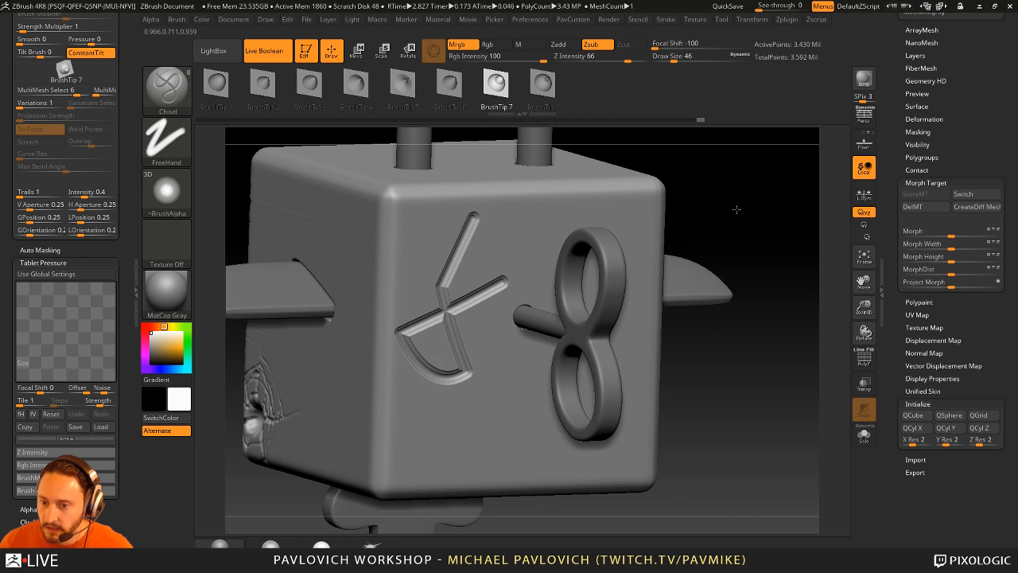
- Undo all the crossing grooves on the cube's key-side face
mouse_move(737, 210)
left_mouse_down()
mouse_move(738, 199)
mouse_move(765, 211)
mouse_move(723, 206)
mouse_move(732, 196)
left_mouse_up()
key("ctrl+z")
key("ctrl+z")
key("ctrl+z")
key("ctrl+z")
key("ctrl+z")
key("ctrl+z")
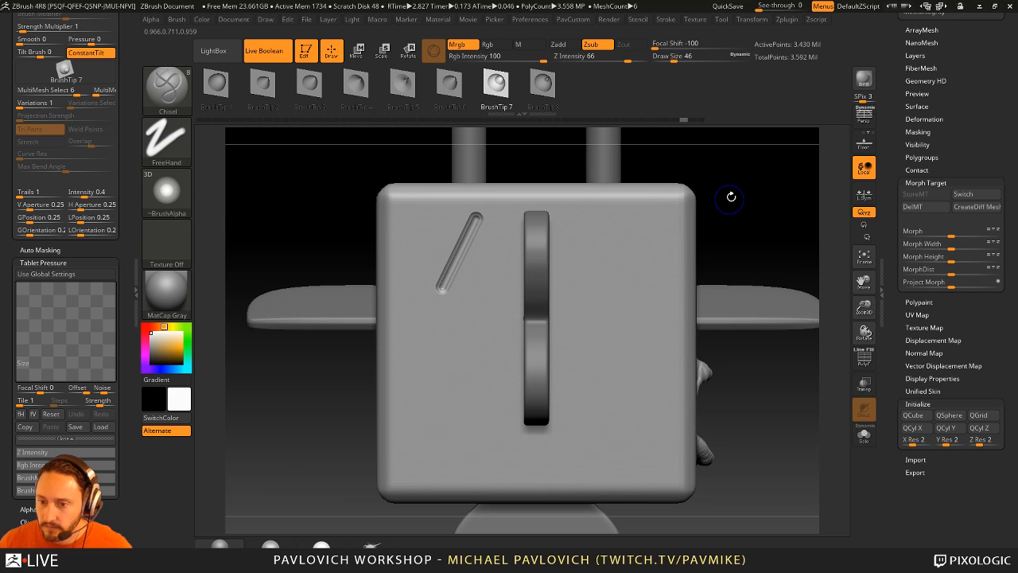
key("ctrl+z")
- Try a straight vertical groove with a short diagonal branch at its lower end, and undo both
mouse_move(443, 396)
left_mouse_down()
mouse_move(436, 409)
mouse_move(486, 427)
mouse_move(434, 436)
left_mouse_up()
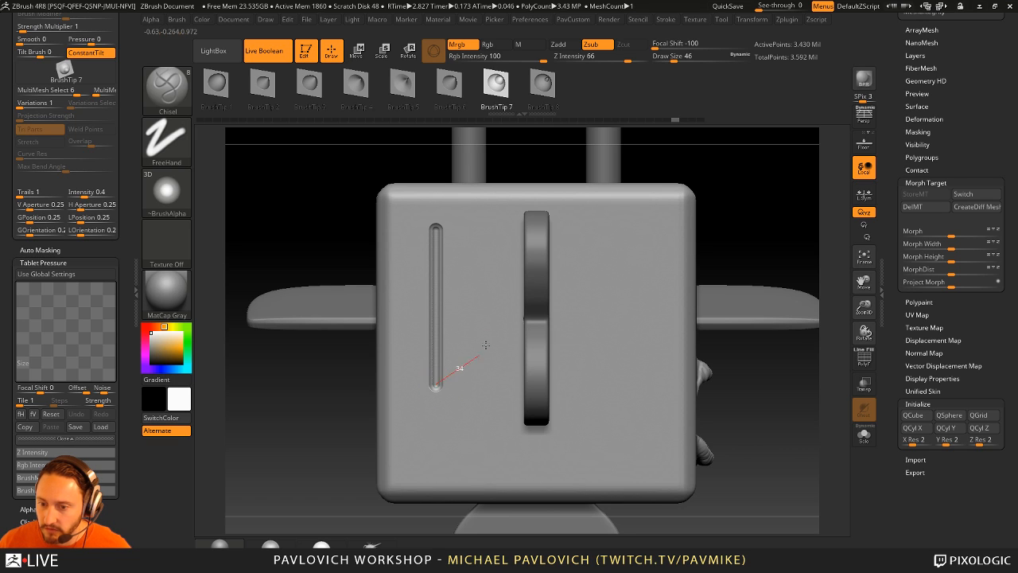
left_click_drag(497, 322, 503, 314)
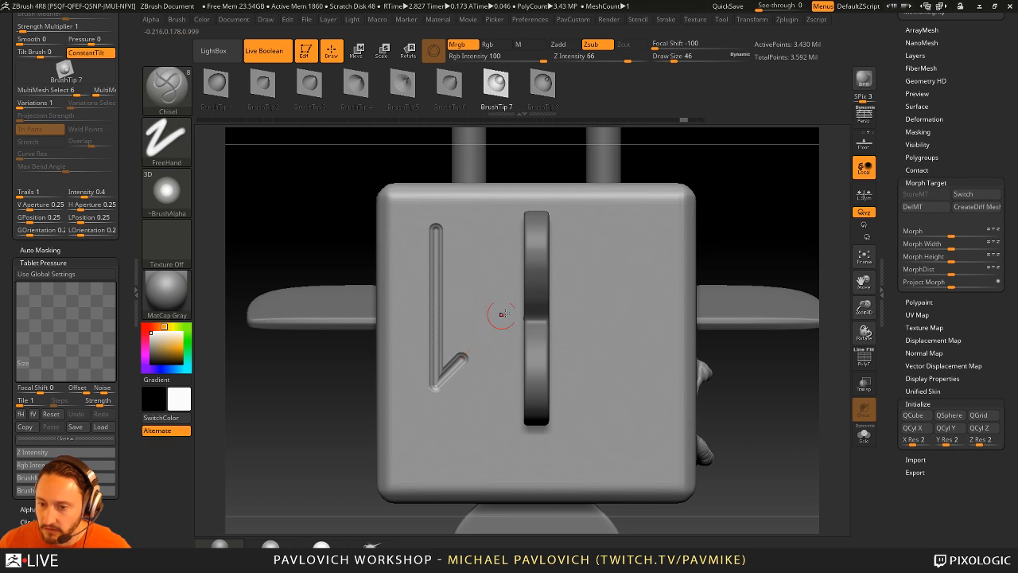
key("ctrl+z")
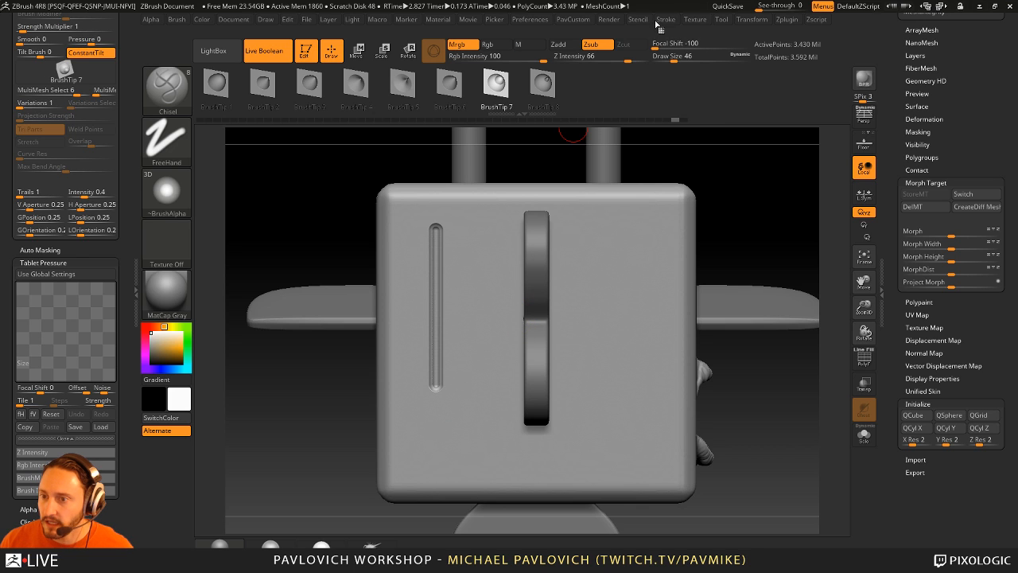
key("ctrl+z")
- Carve a straight vertical groove beside the figure-eight key and continue it with a curved hook from its lower end
left_click(665, 19)
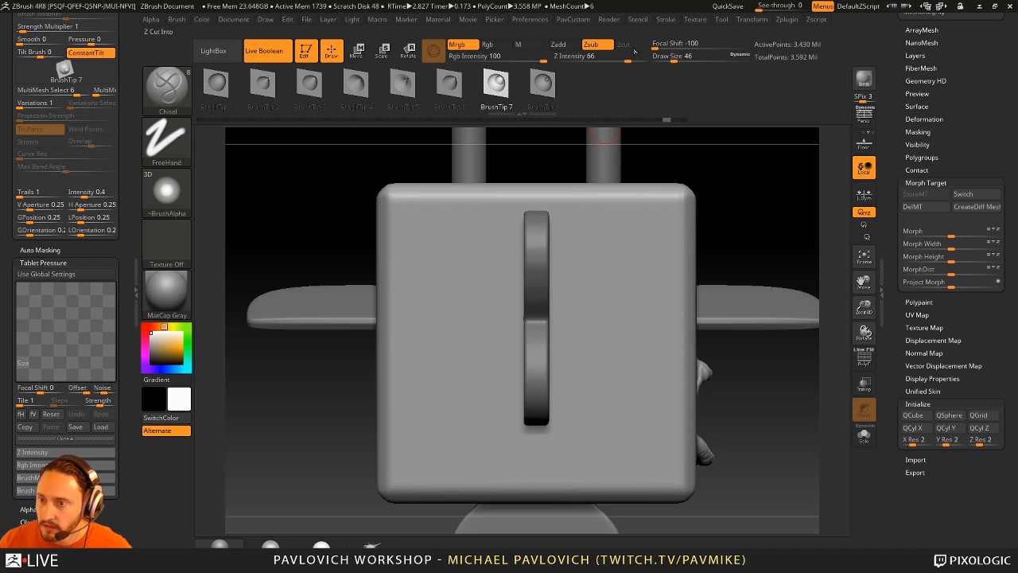
left_click(665, 19)
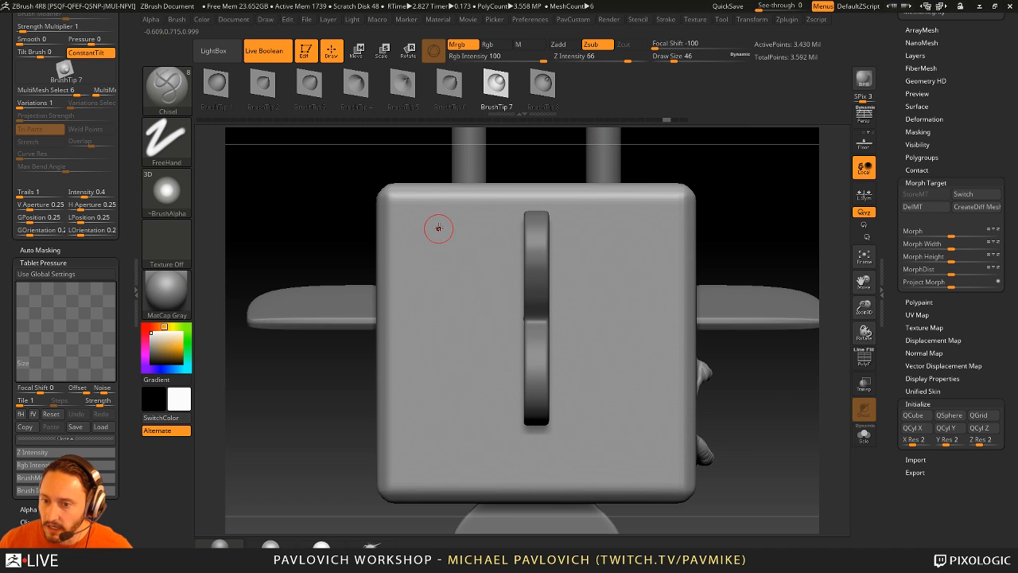
left_click_drag(436, 226, 440, 355)
key("ctrl+z")
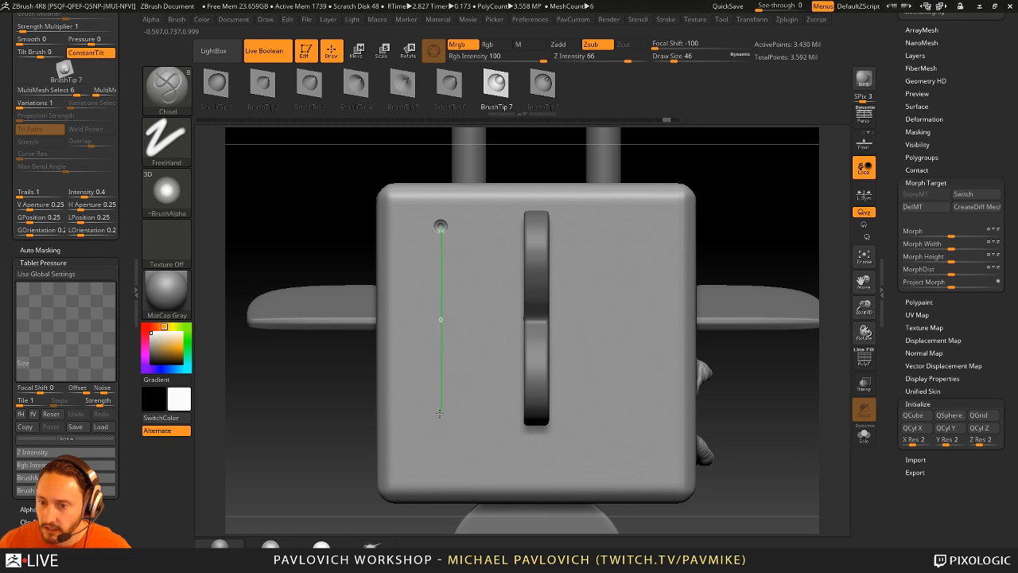
left_click_drag(439, 412, 504, 408)
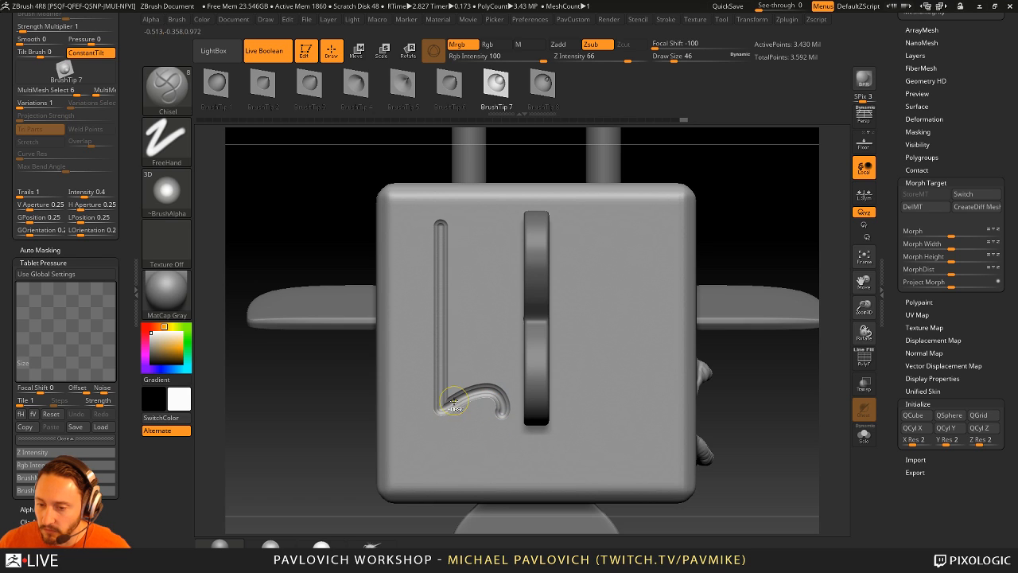
- Undo the curved hook, try a straight diagonal branch from the vertical groove's lower end, and undo both the branch and the vertical groove
key("ctrl+z")
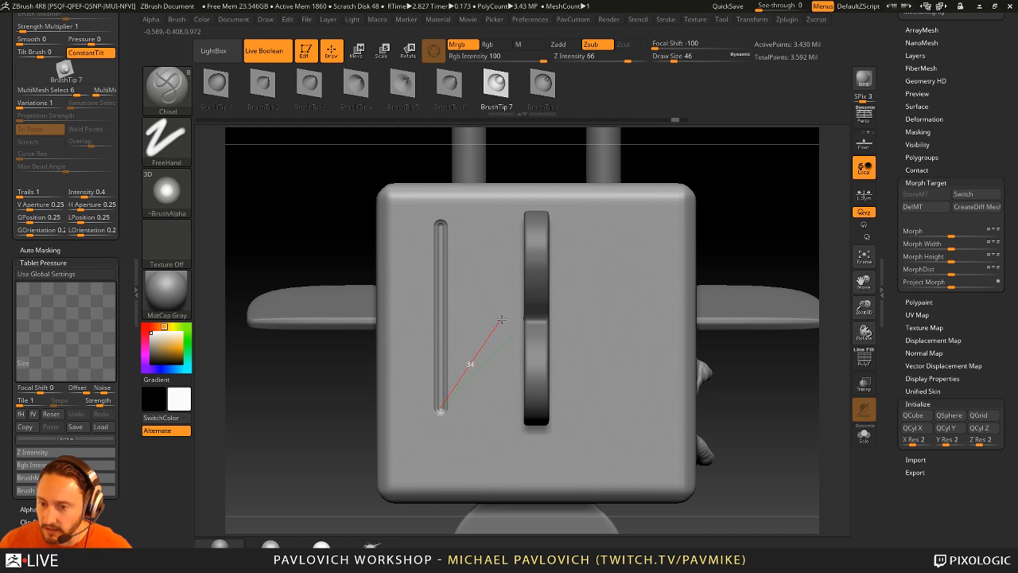
left_click_drag(506, 337, 506, 337)
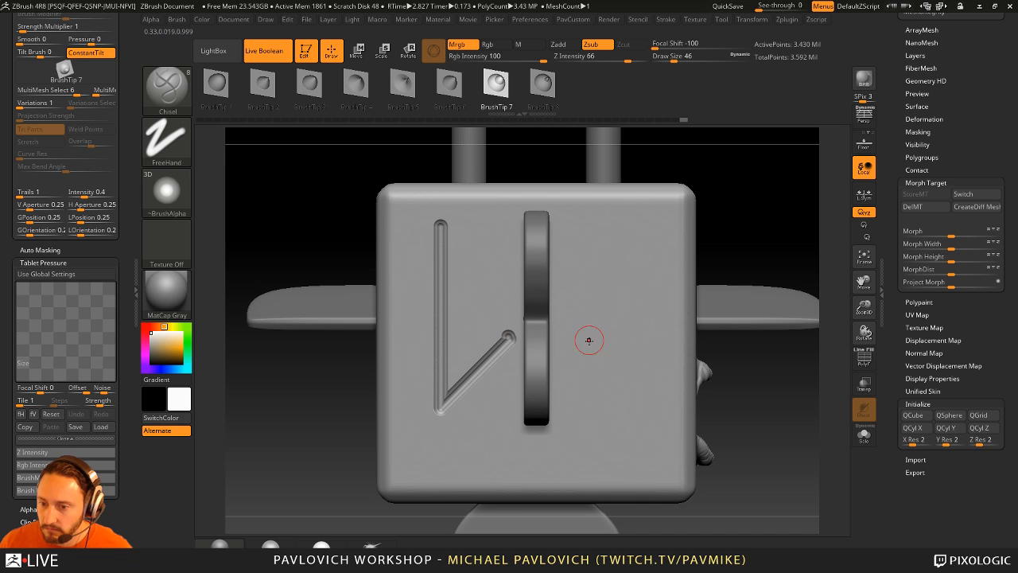
key("ctrl+z")
left_click_drag(779, 198, 779, 205)
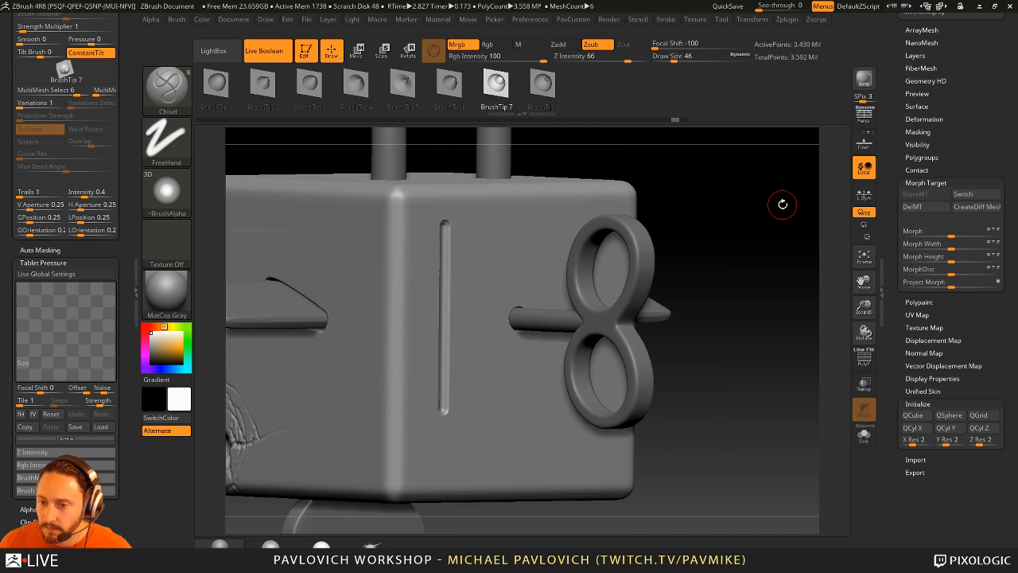
key("ctrl+z")
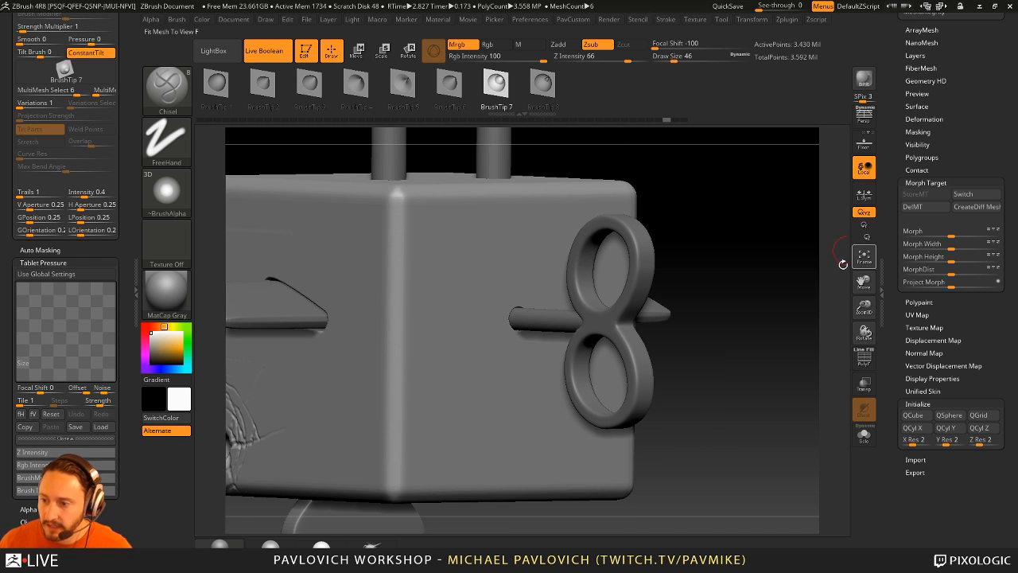
- Delete the stored morph target and choose the Layer brush with Z Intensity 35 and Draw Size 120
left_click(925, 206)
key("b")
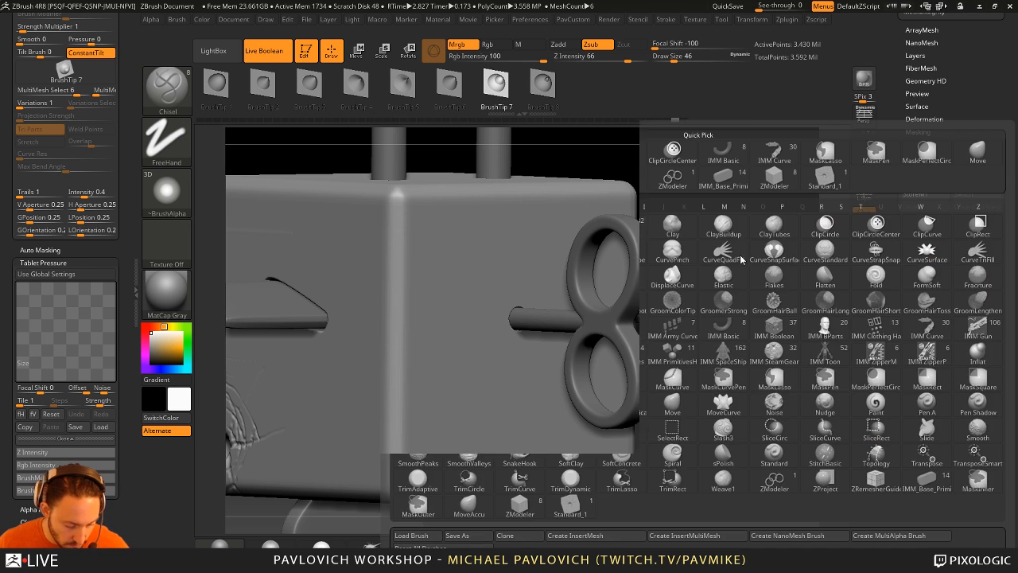
key("l")
left_click(466, 374)
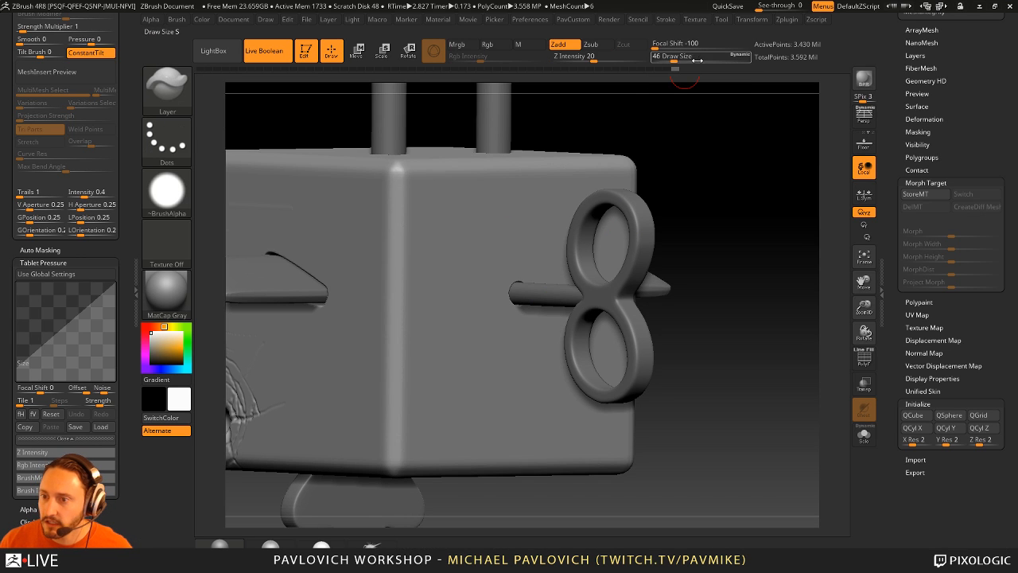
left_click(606, 58)
key("s")
- Paint overlapping Layer strokes on the cube face beside the figure-eight key without a morph target, and undo them
mouse_move(461, 248)
left_mouse_down()
mouse_move(470, 249)
mouse_move(465, 271)
mouse_move(446, 282)
mouse_move(447, 340)
left_mouse_up()
key("ctrl+z")
left_click_drag(455, 223, 467, 232)
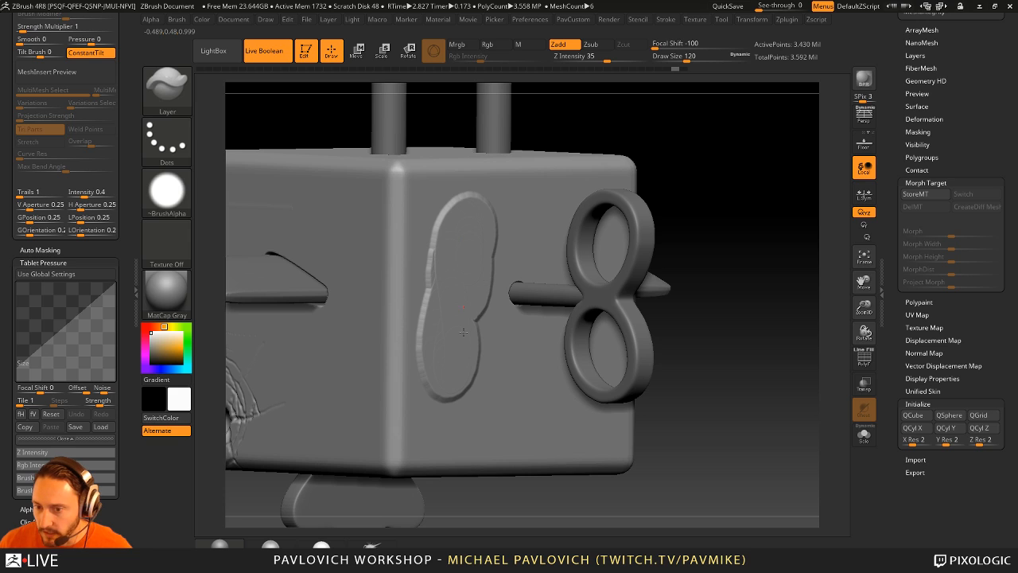
left_click_drag(446, 304, 448, 318)
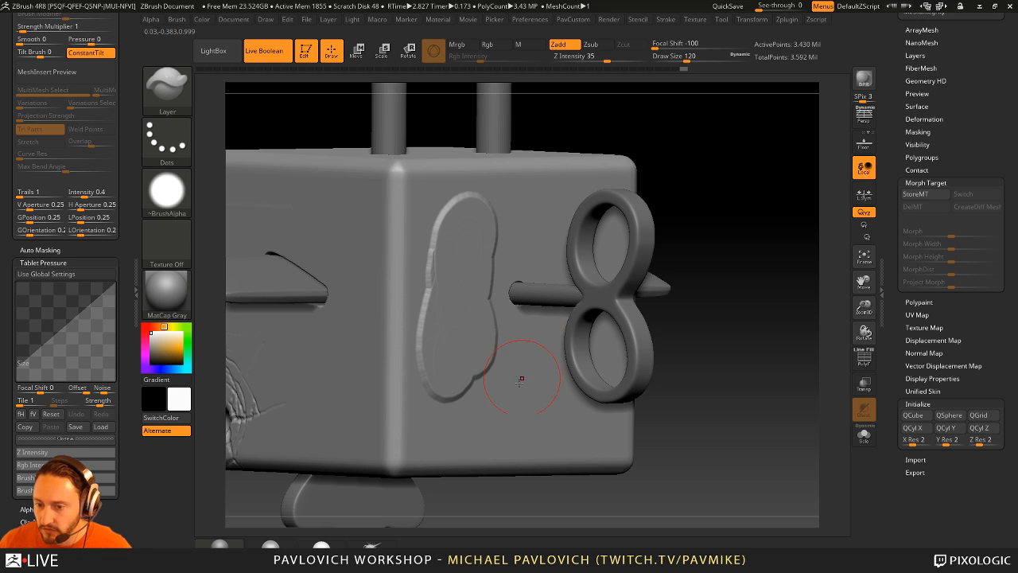
left_click_drag(509, 402, 459, 343)
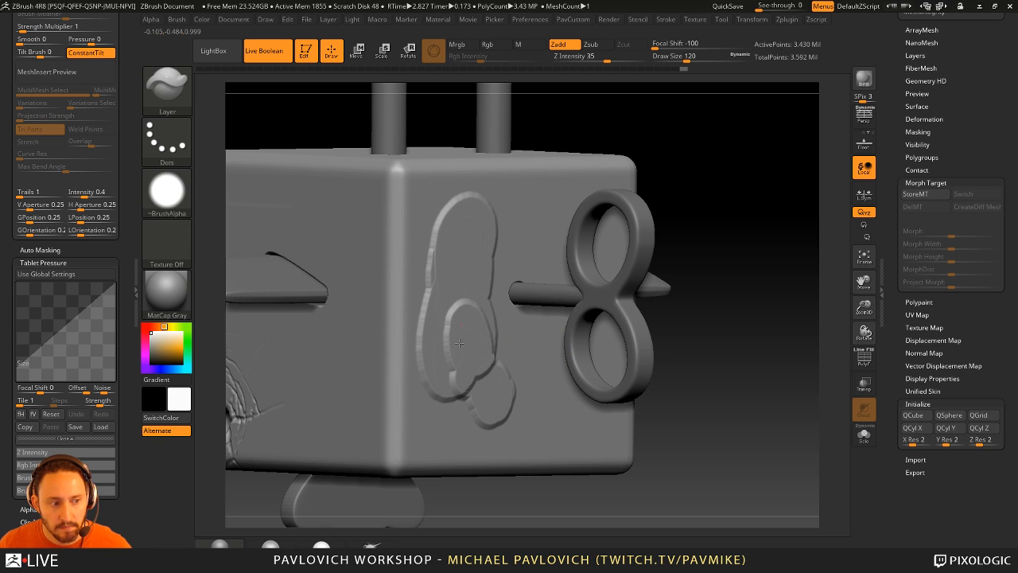
left_click_drag(522, 392, 475, 347)
key("ctrl+z")
key("ctrl+z")
key("ctrl+z")
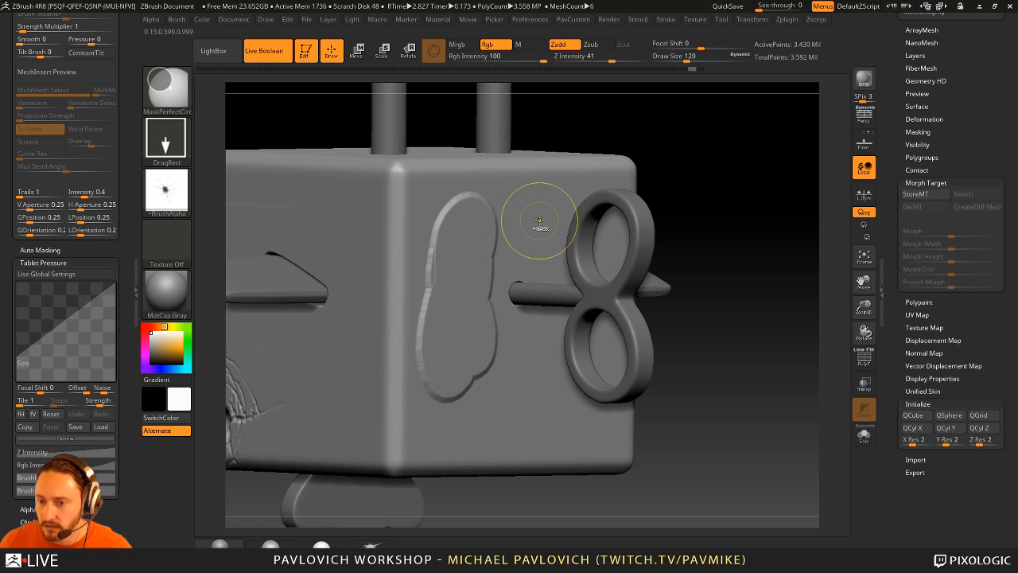
- Store a morph target for the cube and paint several overlapping Layer strokes on the face beside the figure-eight key
left_click(928, 194)
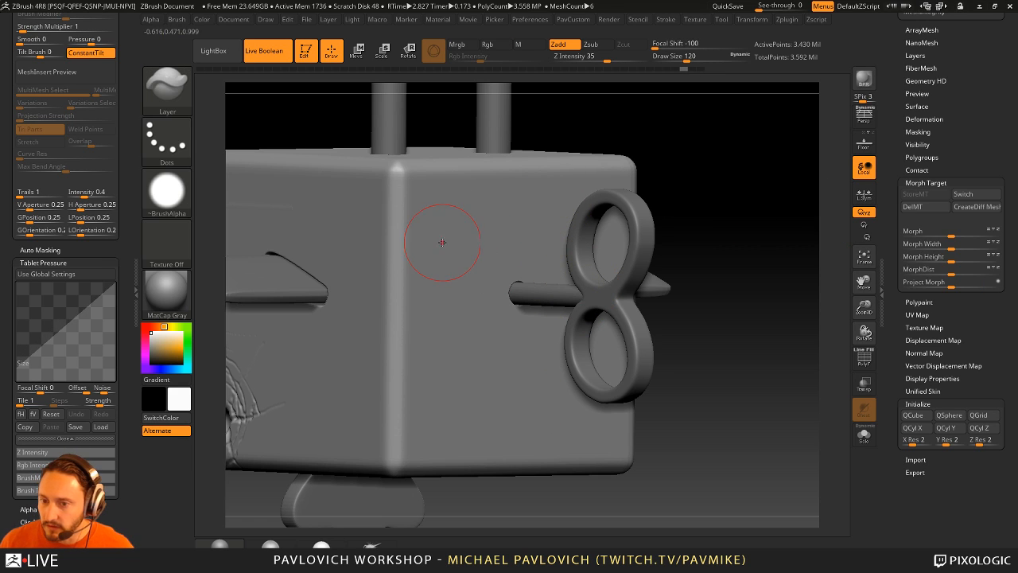
left_click_drag(467, 261, 459, 221)
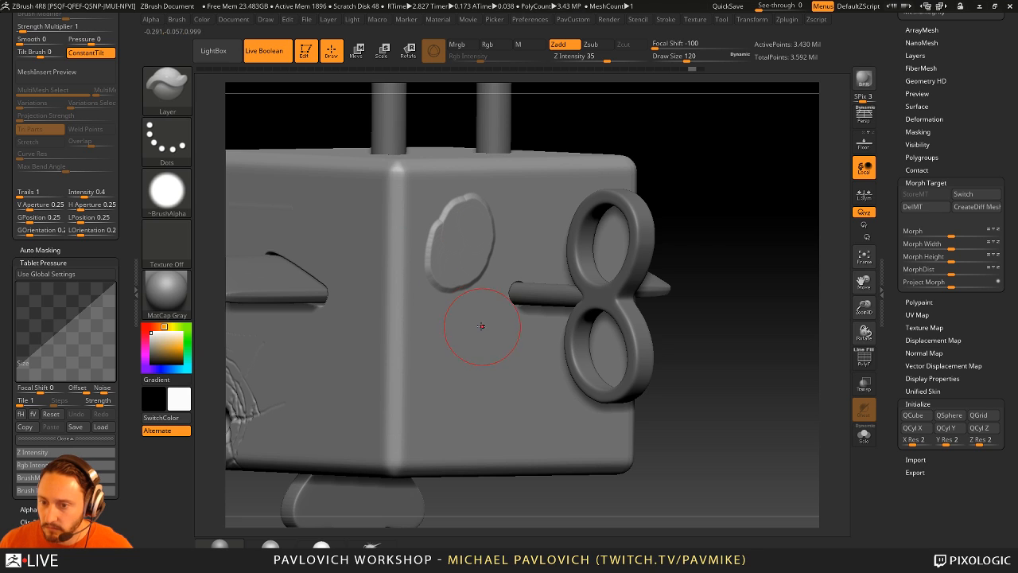
left_click_drag(477, 318, 464, 338)
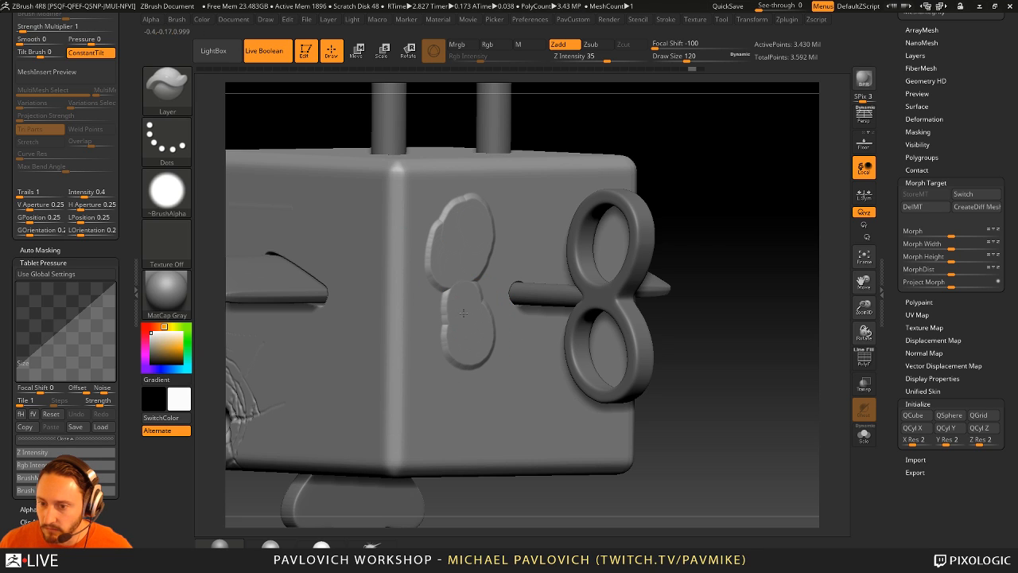
mouse_move(458, 291)
left_mouse_down()
mouse_move(414, 350)
mouse_move(435, 282)
left_mouse_up()
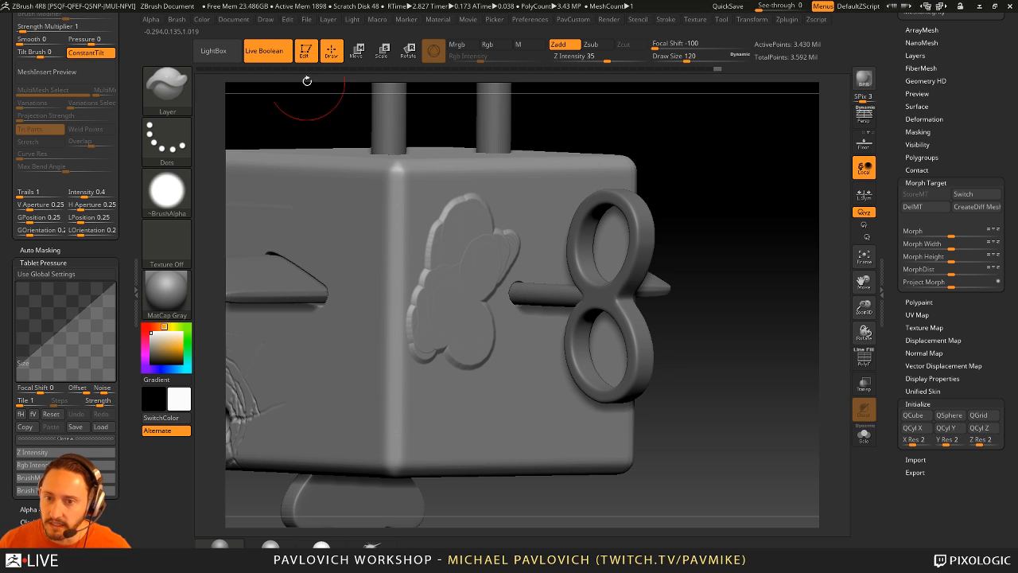
- Turn off Live Boolean and undo all the Layer strokes on the face beside the figure-eight key
left_click(274, 60)
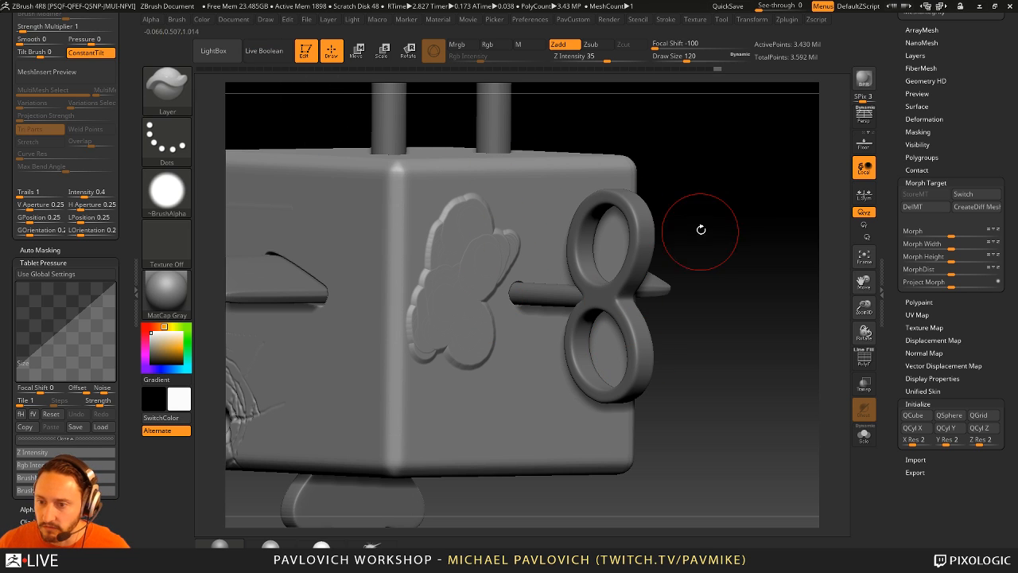
key("shift")
key("ctrl")
key("ctrl+z")
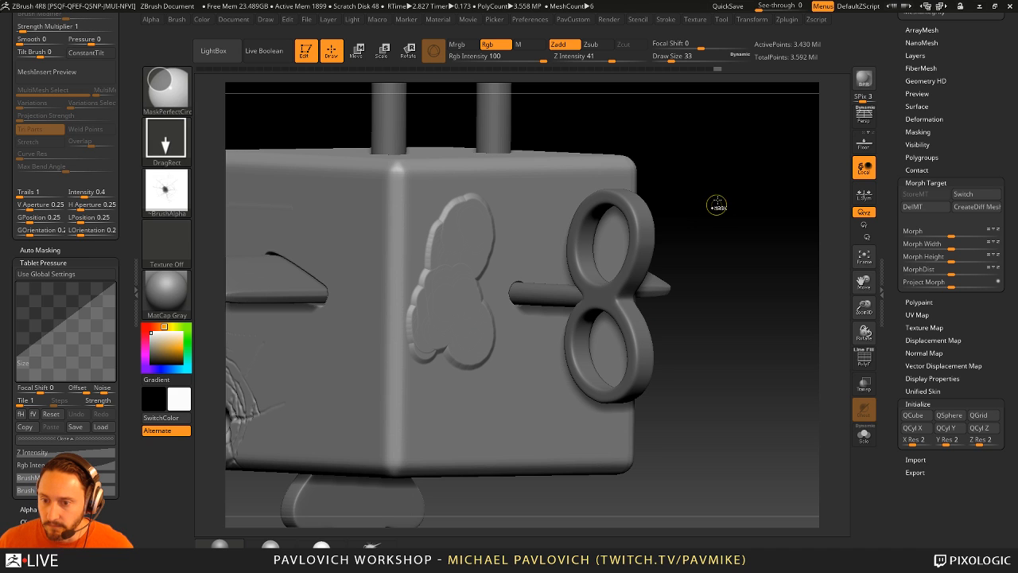
key("ctrl+z")
key("ctrl+z")
key("ctrl+z")
key("1")
left_click_drag(888, 121, 889, 318)
- Switch to KeyShot and set the environment background of the glass chick scene to Color with a dark grey
key("super")
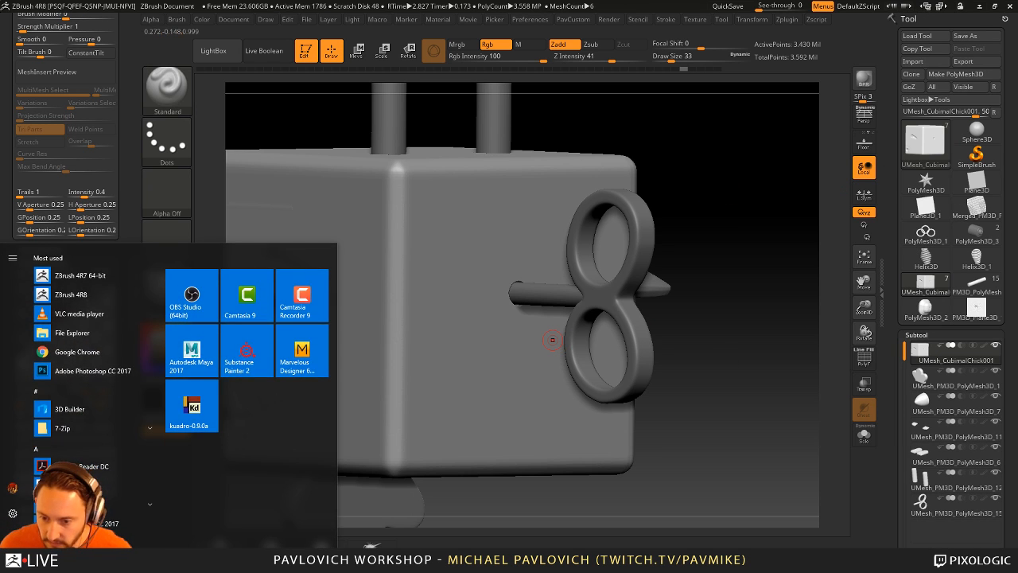
key("alt+Tab")
left_click_drag(400, 316, 367, 325)
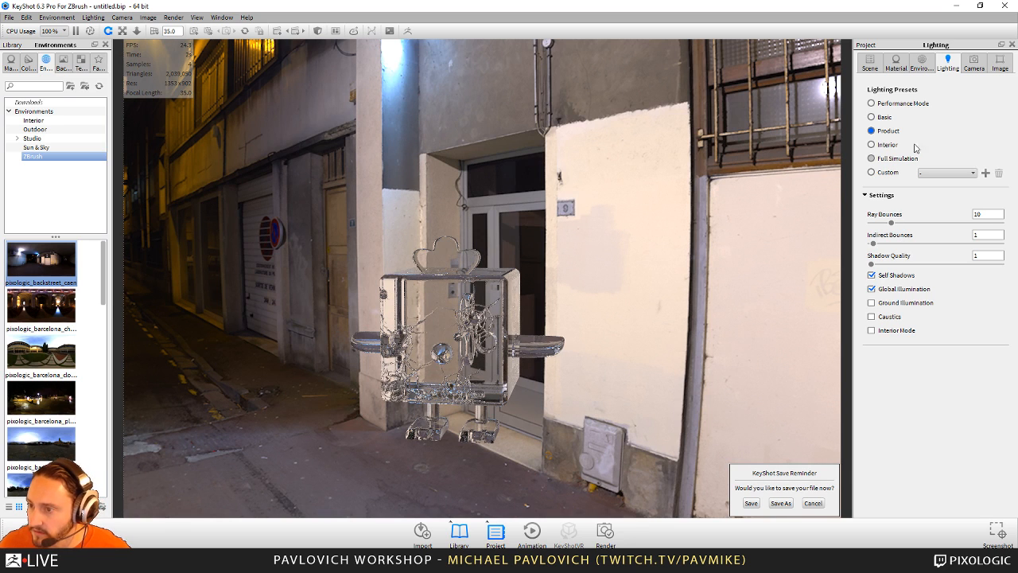
left_click(920, 62)
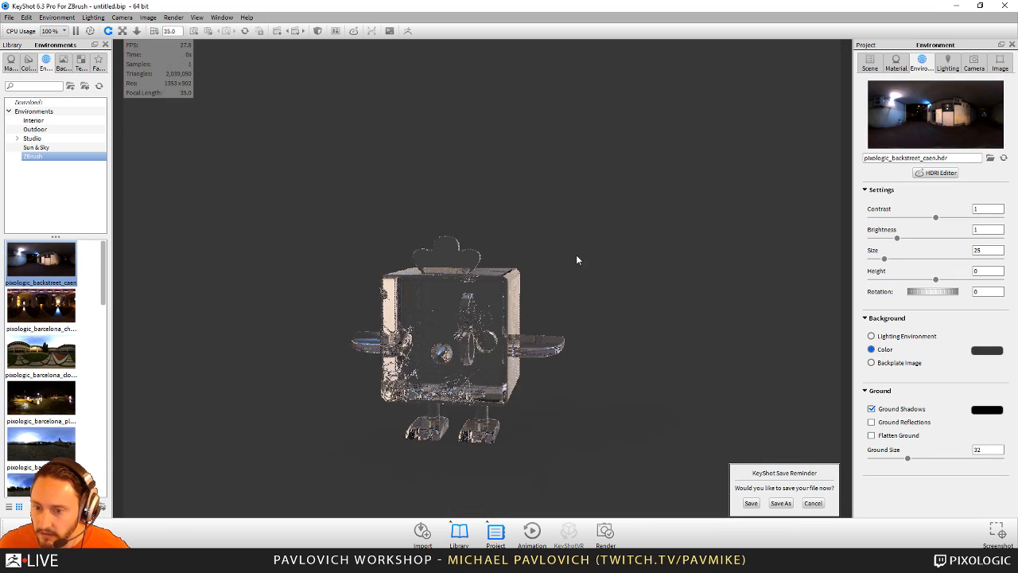
- Dismiss the save reminder and examine the cracked glass chick up close from its other side, with the scene's parts listed
left_click_drag(576, 255, 680, 242)
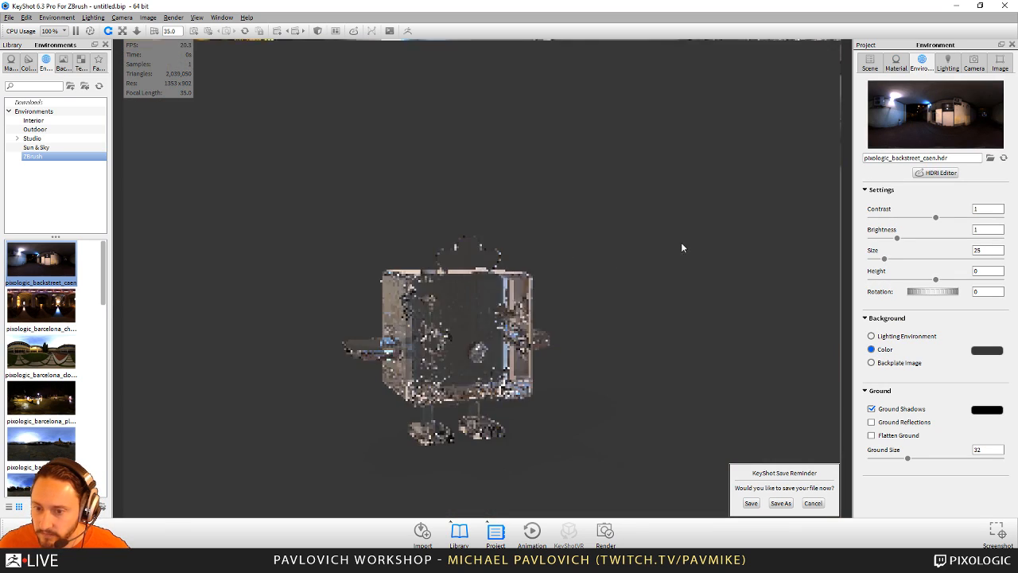
right_click_drag(680, 242, 743, 406, "alt")
left_click_drag(674, 255, 710, 330)
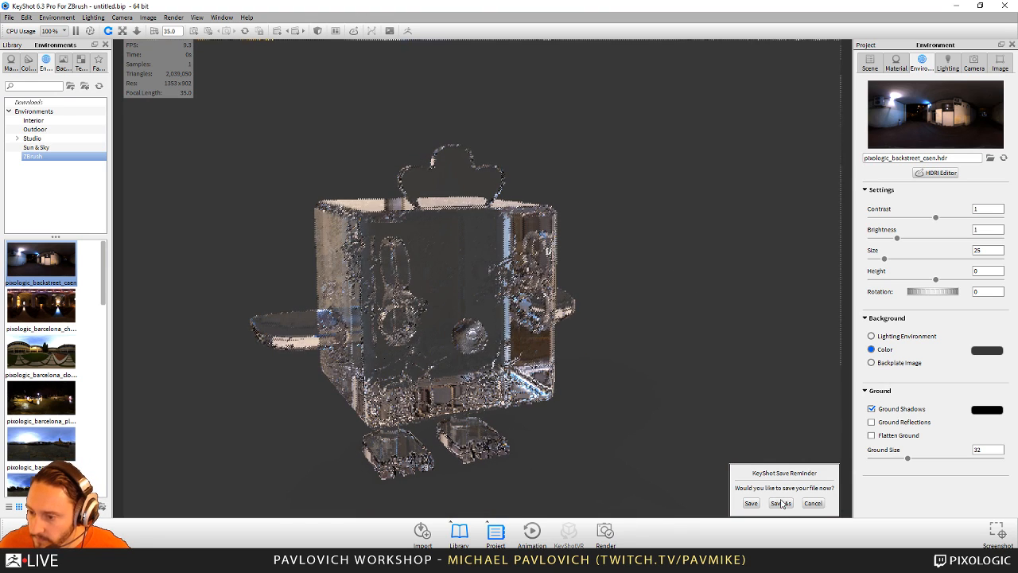
left_click(813, 504)
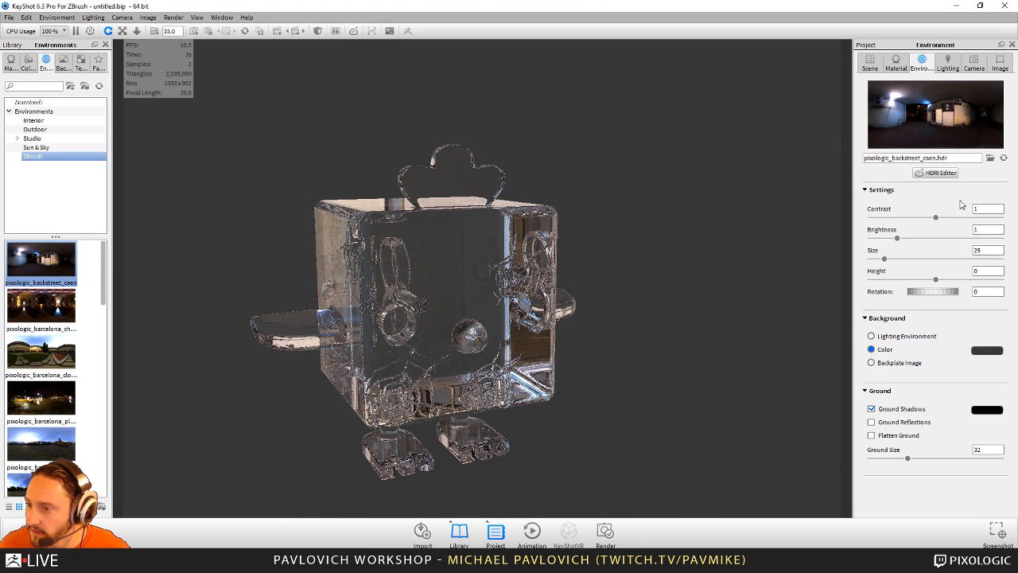
left_click(870, 63)
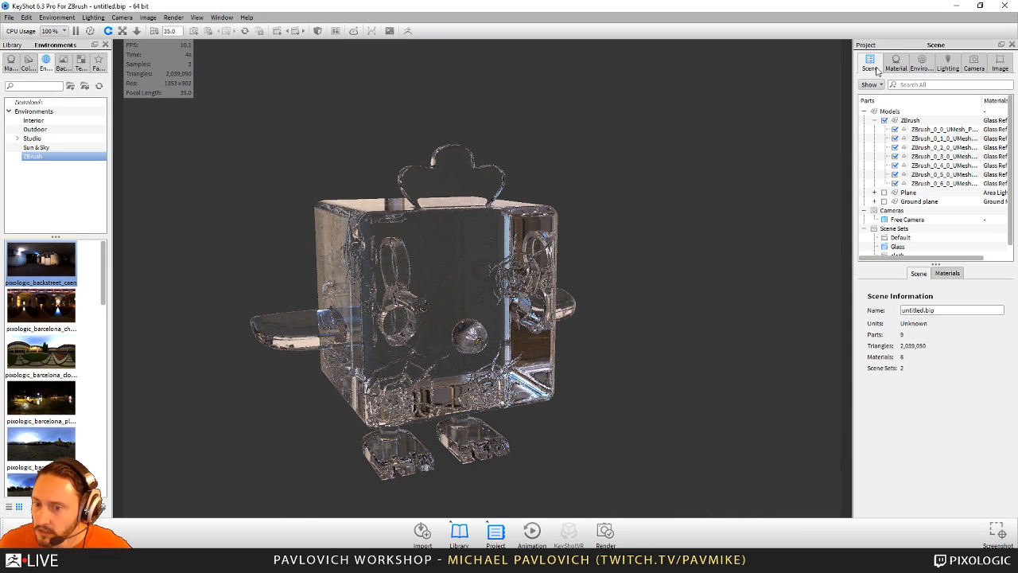
left_click_drag(612, 212, 653, 255)
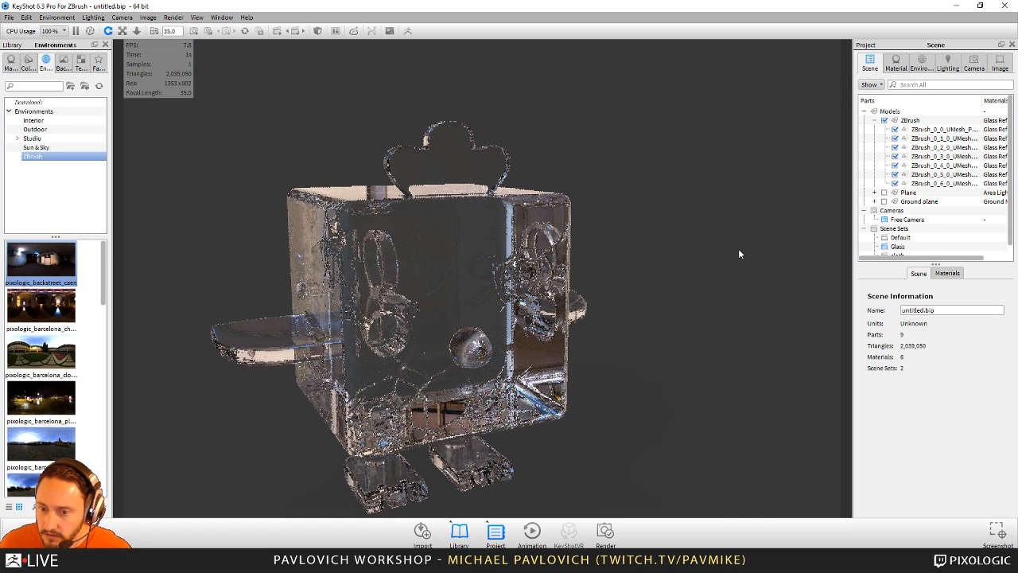
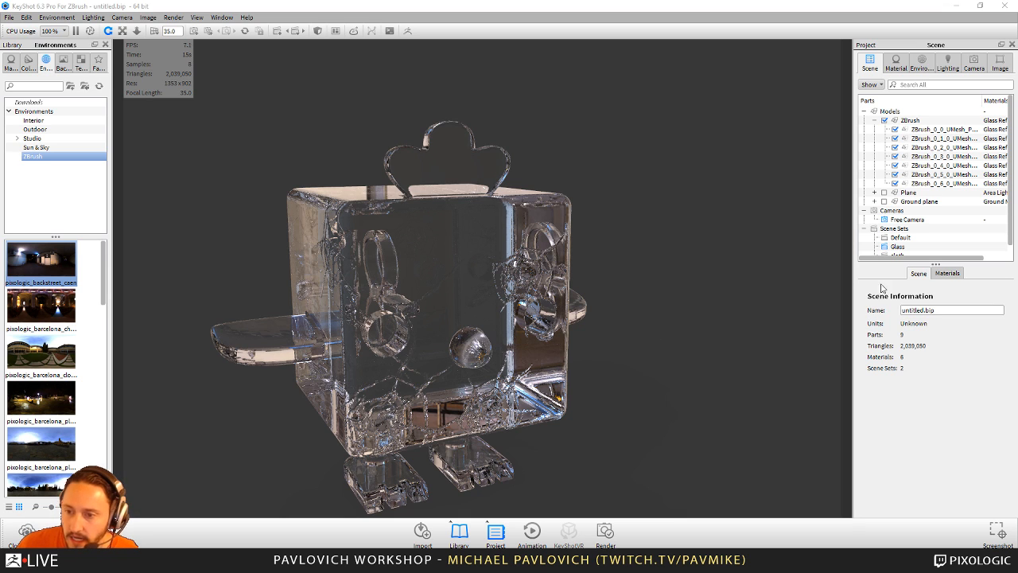
- Pause the real-time render and return to ZBrush, showing the whole chick from the front
left_click(76, 31)
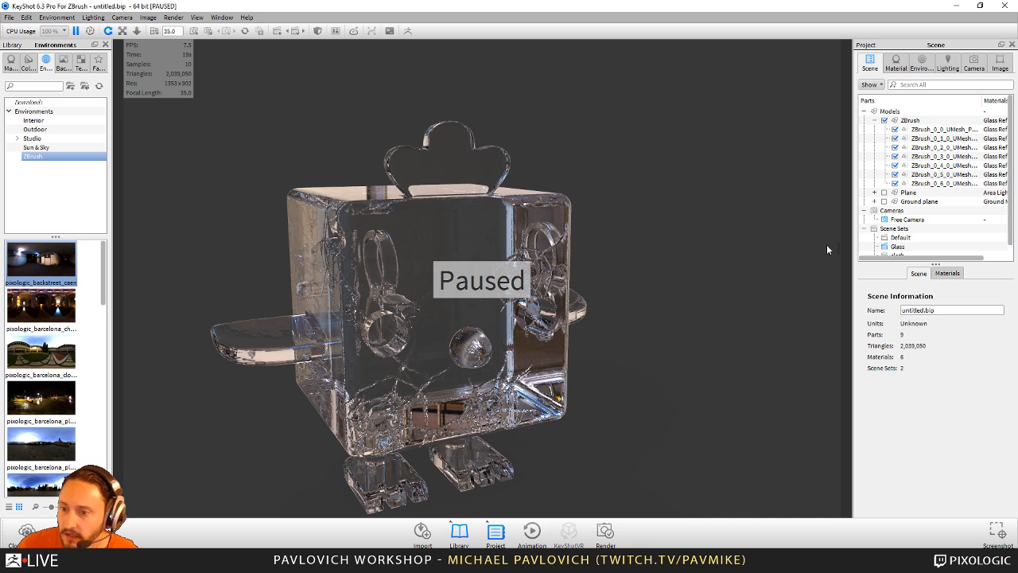
left_click(955, 6)
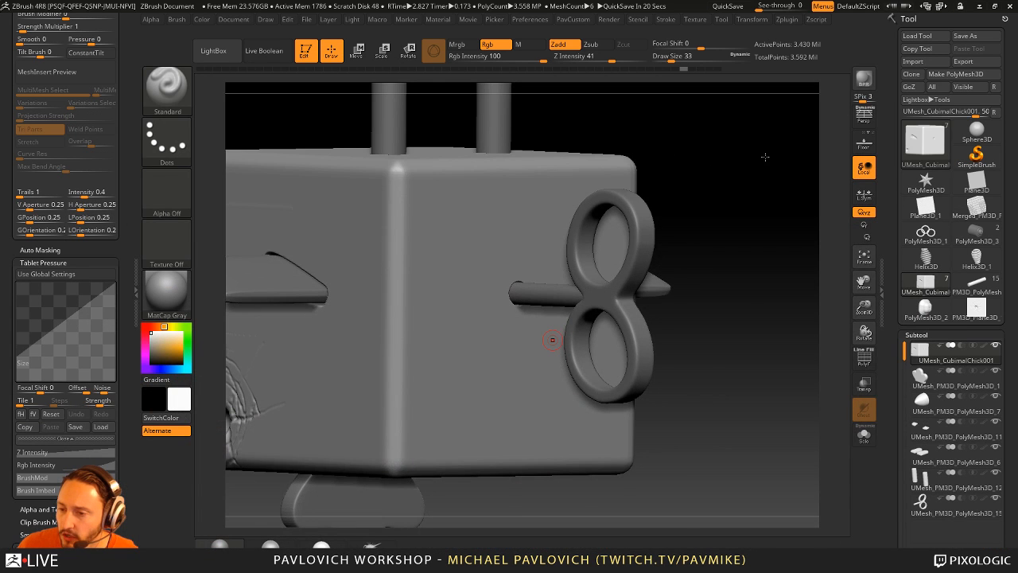
left_click_drag(765, 156, 714, 357)
key("super")
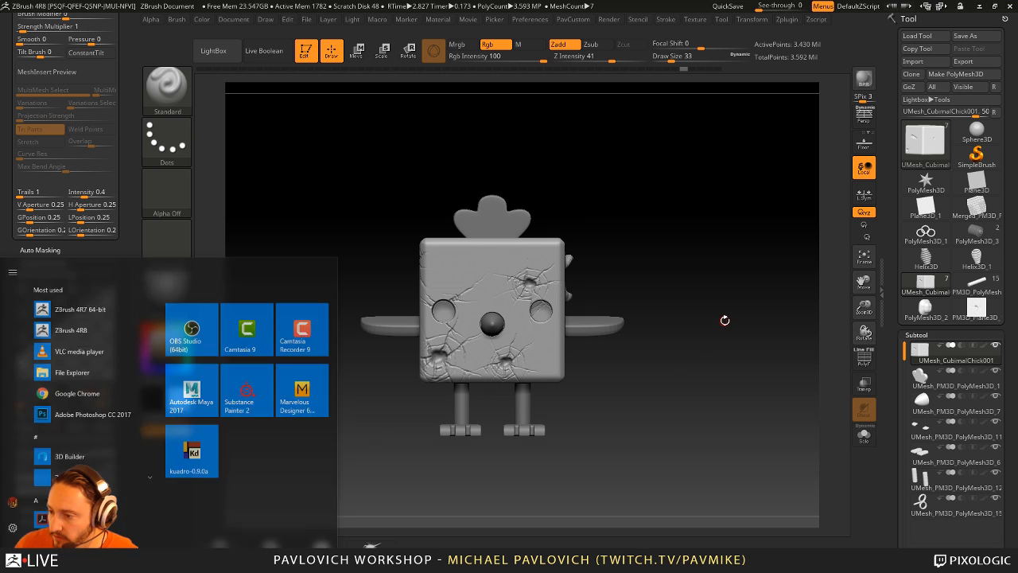
key("super")
left_click_drag(719, 302, 714, 387, "alt")
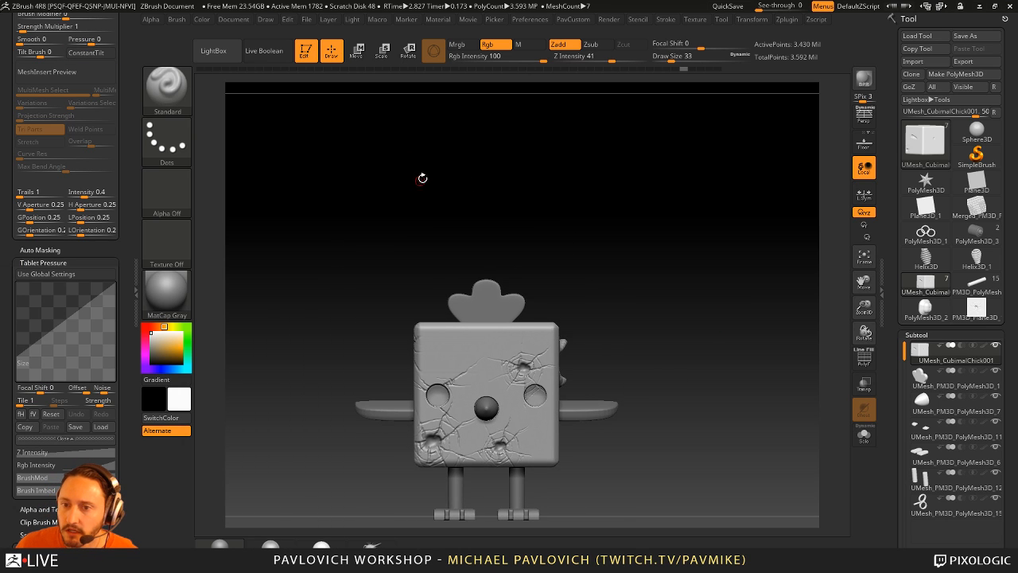
- Leave Edit mode, clear the chick from the canvas and make PM3D_PolyMesh3D_15 the current tool
left_click(305, 50)
key("ctrl+n")
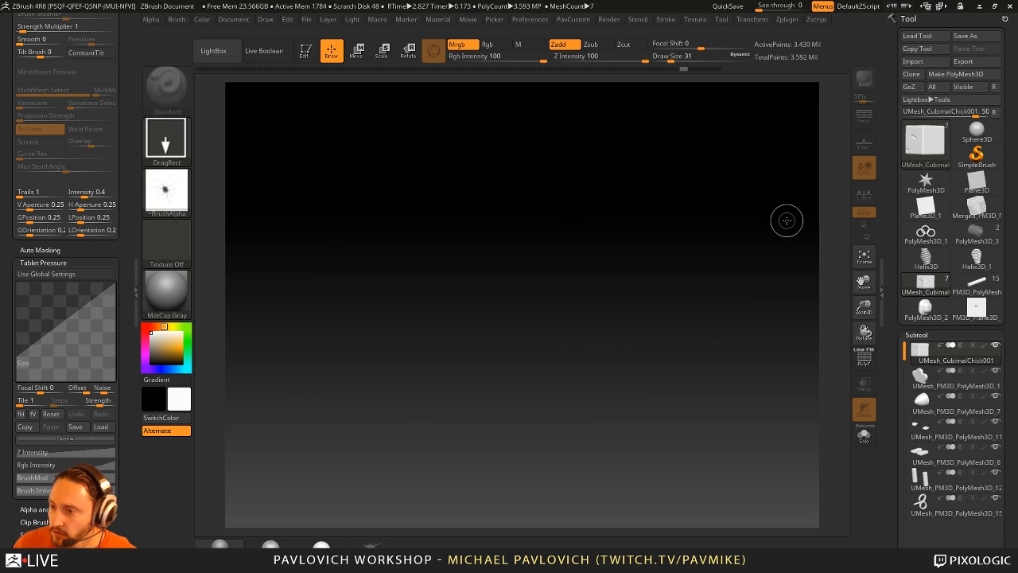
mouse_move(935, 292)
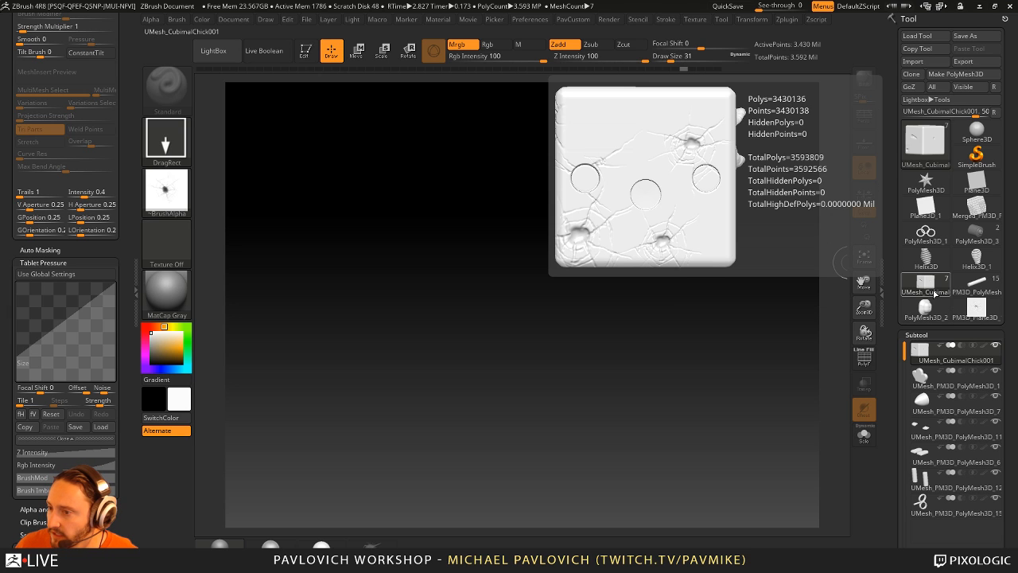
left_click(977, 284)
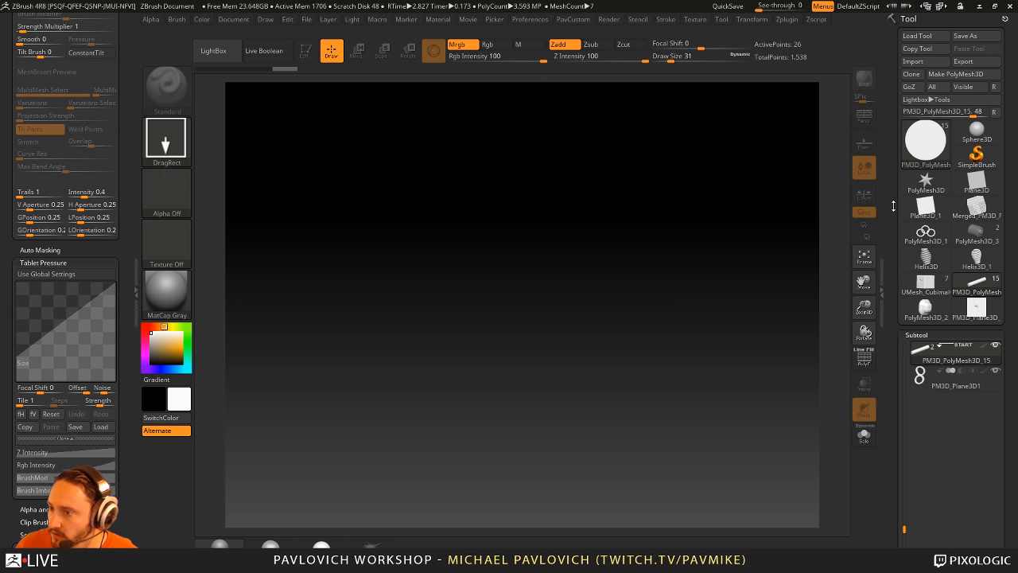
- Save the tool over CubimalChick001.ZTL in the streaming\CubimalChick folder, replacing the existing file
left_click(977, 38)
left_click_drag(116, 141, 219, 39)
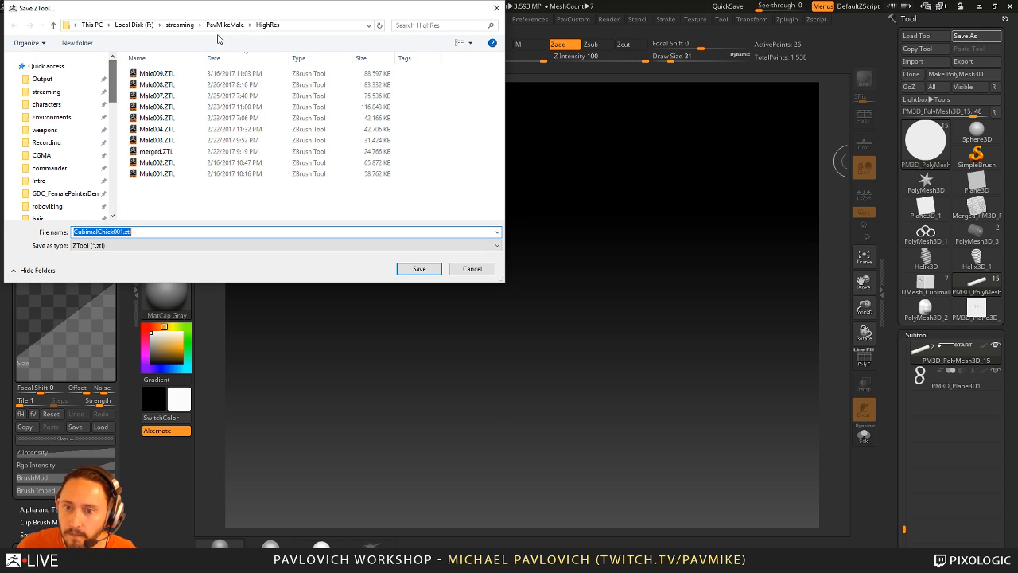
left_click(180, 25)
double_click(159, 72)
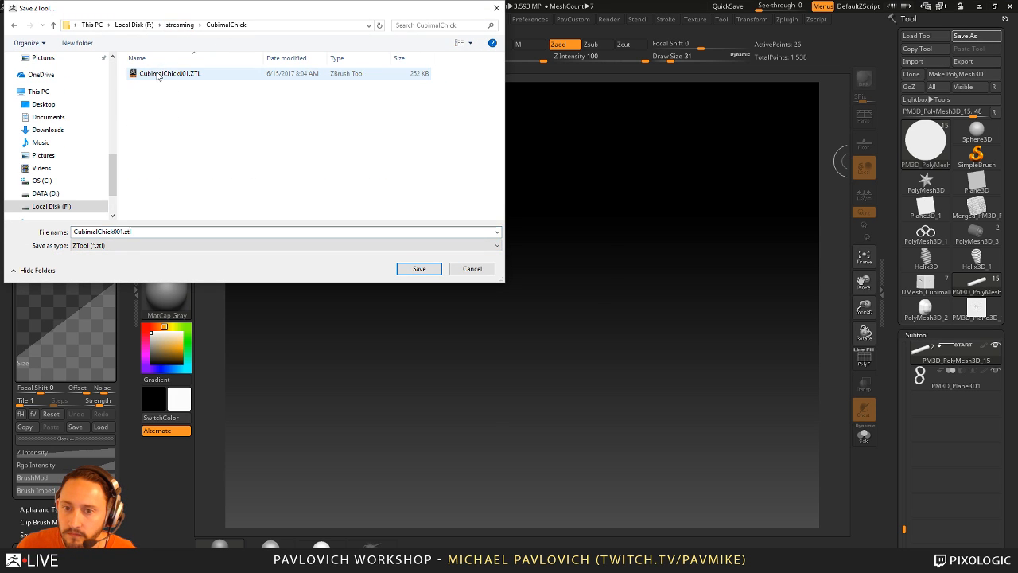
double_click(163, 73)
left_click(533, 284)
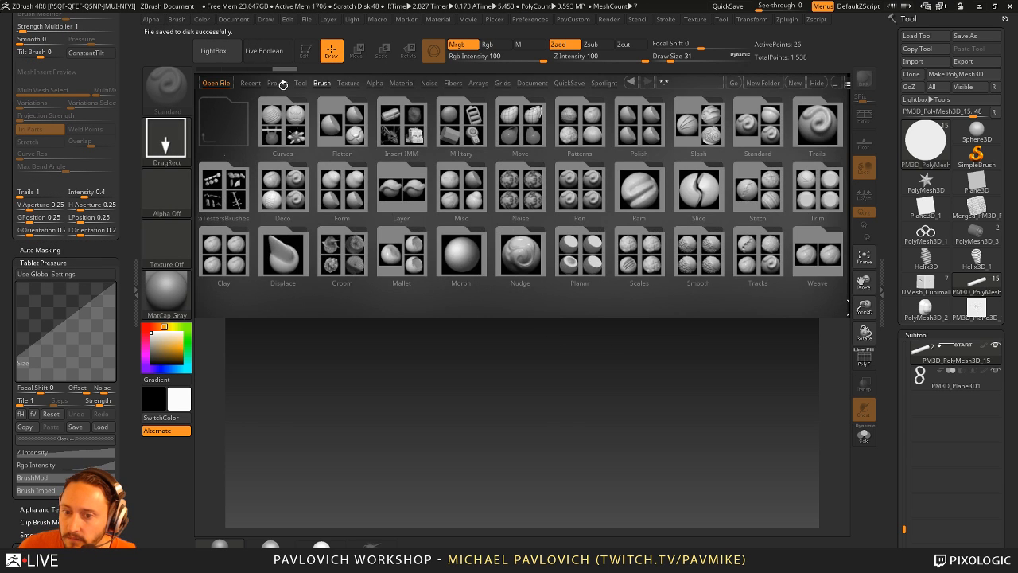
- Open the Brush3DTemplate project with the grid thumbnail from the Misc project folder, discarding changes to the current project
left_click(280, 83)
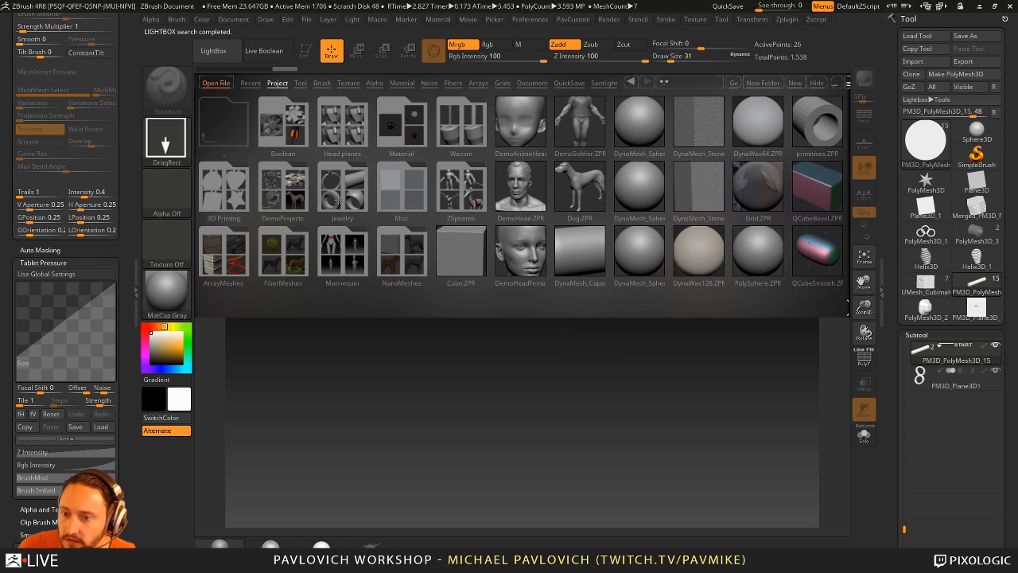
left_click(402, 187)
double_click(226, 183)
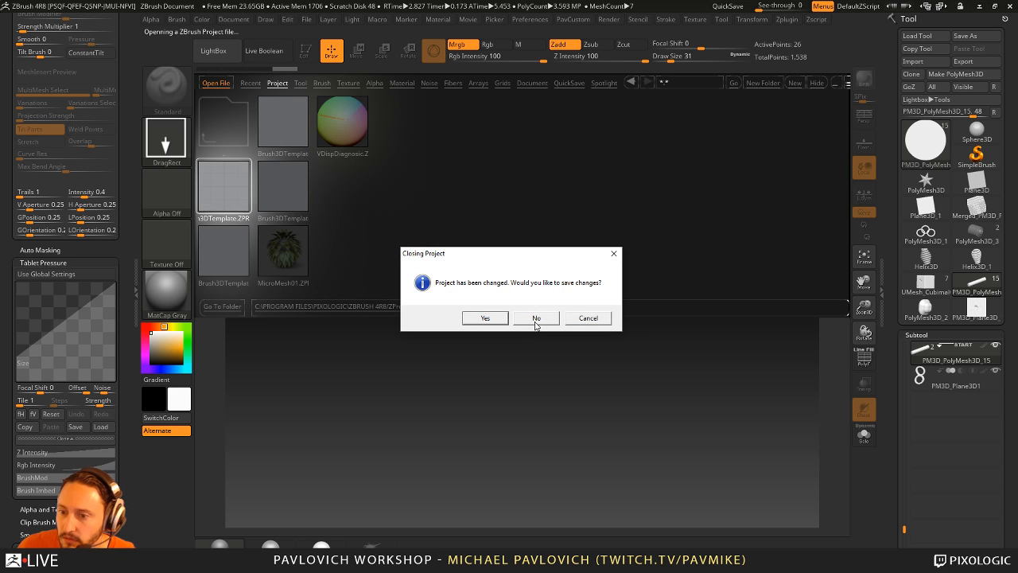
left_click(537, 318)
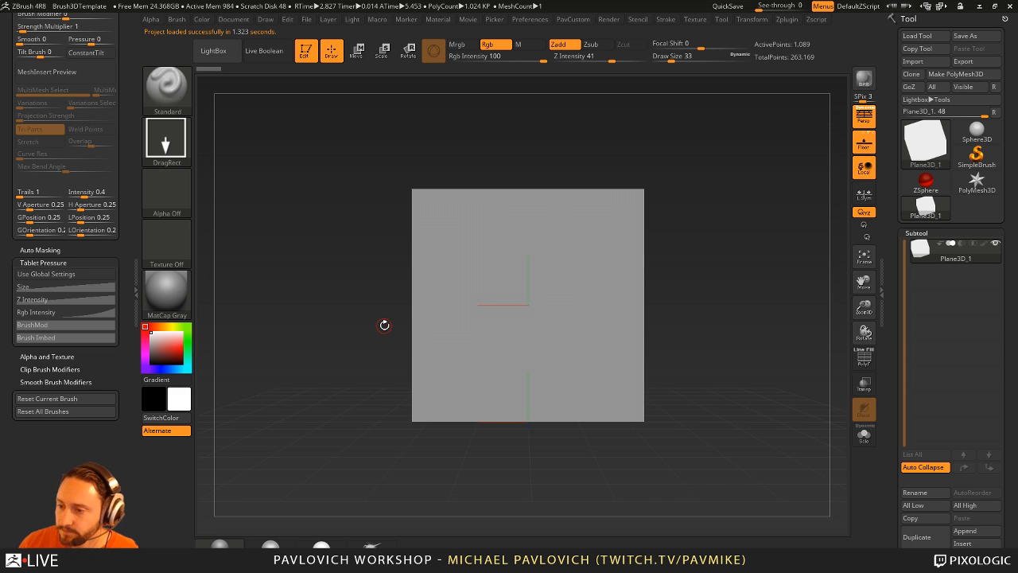
- Turn on the plane's polyframe and pull its middle forward into a bulge with an enlarged Move brush
left_click_drag(384, 324, 820, 207)
key("shift+f")
mouse_move(830, 327)
left_mouse_down()
mouse_move(713, 273)
mouse_move(756, 294)
left_mouse_up()
key("b")
key("m")
key("v")
mouse_move(546, 318)
left_mouse_down()
mouse_move(645, 367)
mouse_move(602, 308)
mouse_move(623, 405)
left_mouse_up()
key("s")
left_click(568, 318)
left_click_drag(740, 368, 752, 416)
key("ctrl+z")
- Pull the bulge out into a long horn with the SnakeHook brush at draw size 274
left_click(371, 544)
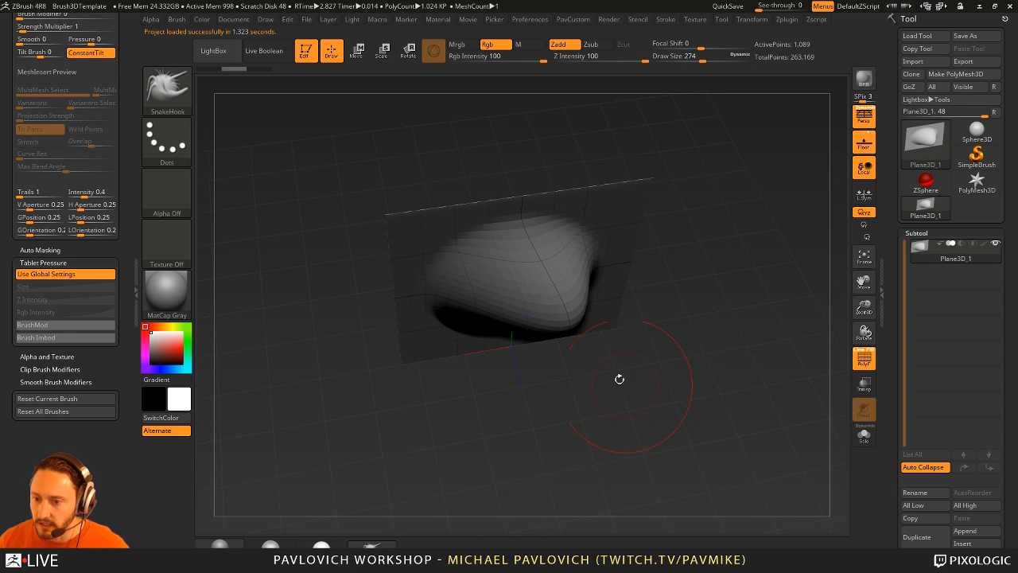
mouse_move(535, 312)
left_mouse_down()
mouse_move(549, 445)
mouse_move(691, 458)
left_mouse_up()
mouse_move(747, 414)
left_mouse_down()
mouse_move(761, 262)
mouse_move(782, 342)
left_mouse_up()
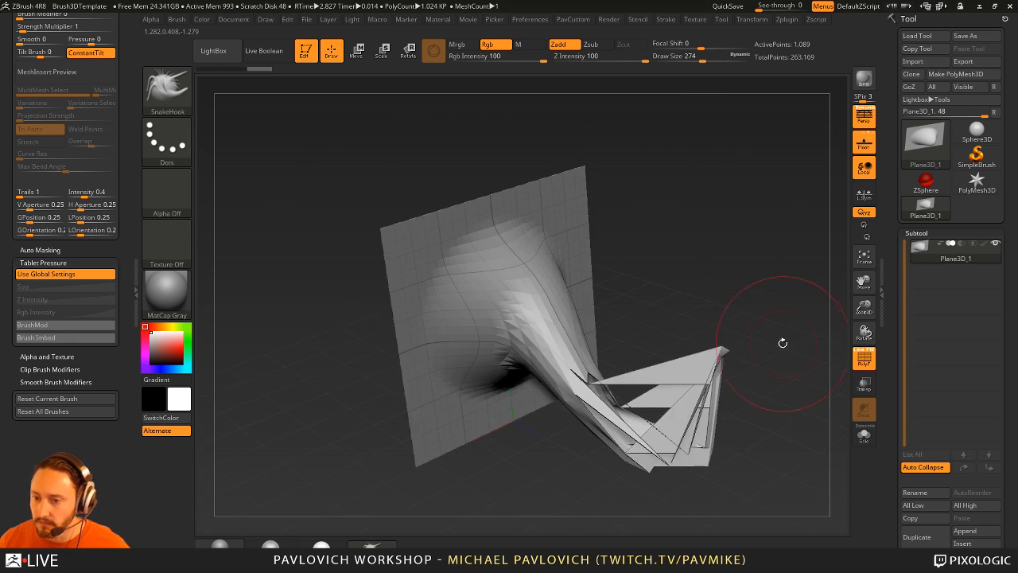
- Even out the horn's stretched polygons with the Relax Plane Grid deformation and face the plane from the front without perspective
left_click_drag(893, 341, 893, 159)
left_click_drag(895, 347, 889, 269)
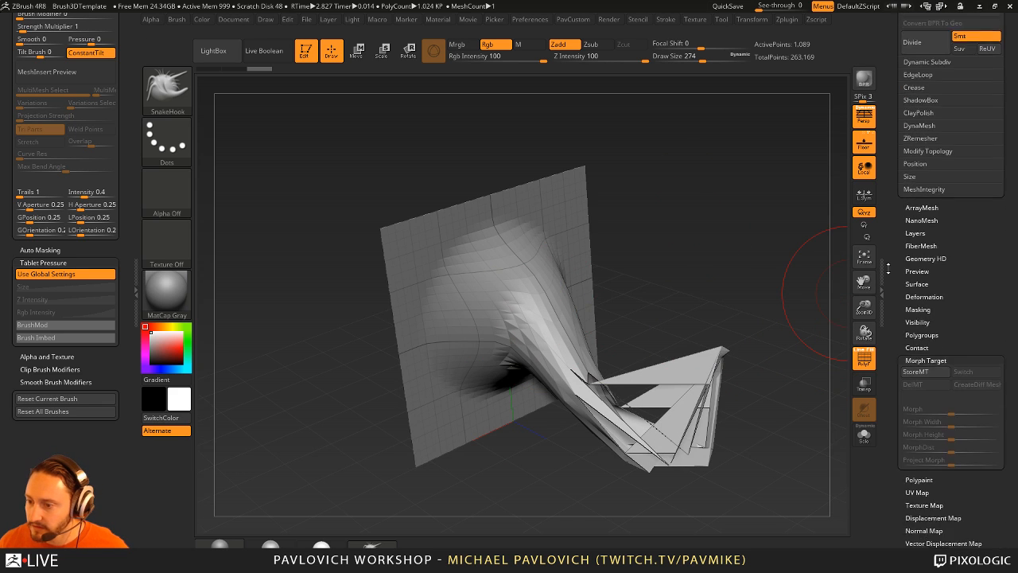
left_click(924, 296)
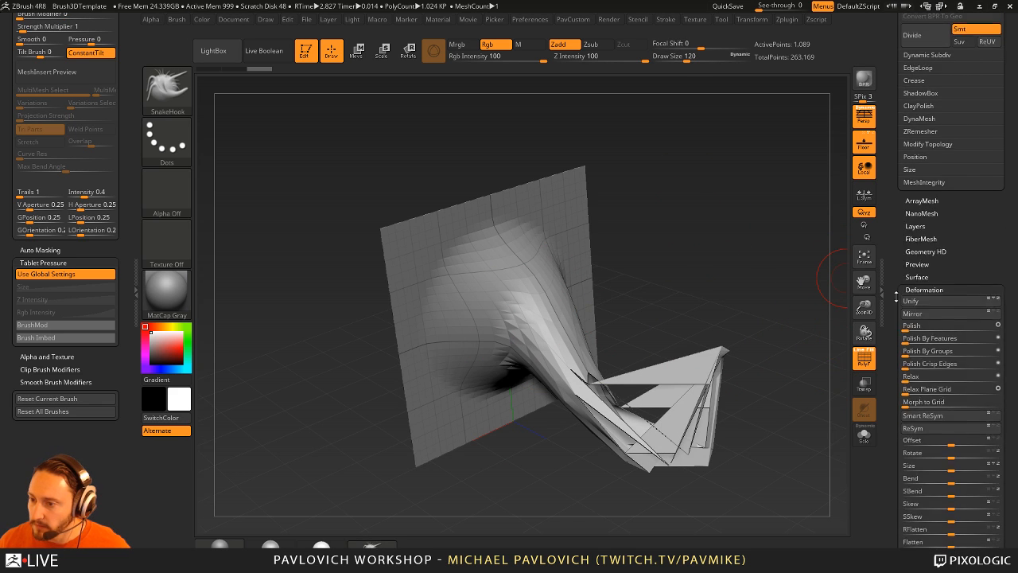
left_click(920, 293)
left_click(920, 293)
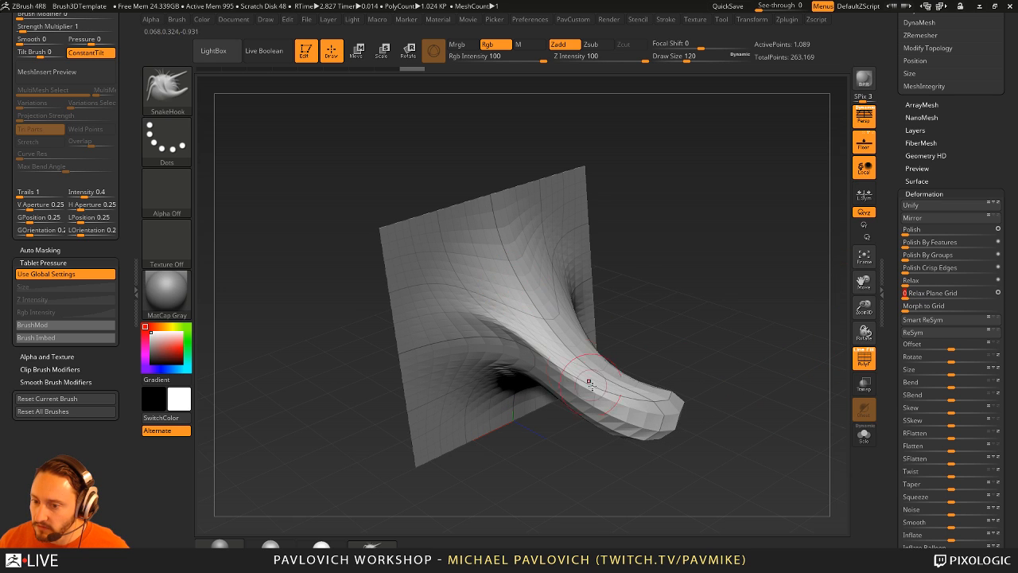
left_click_drag(840, 374, 724, 299)
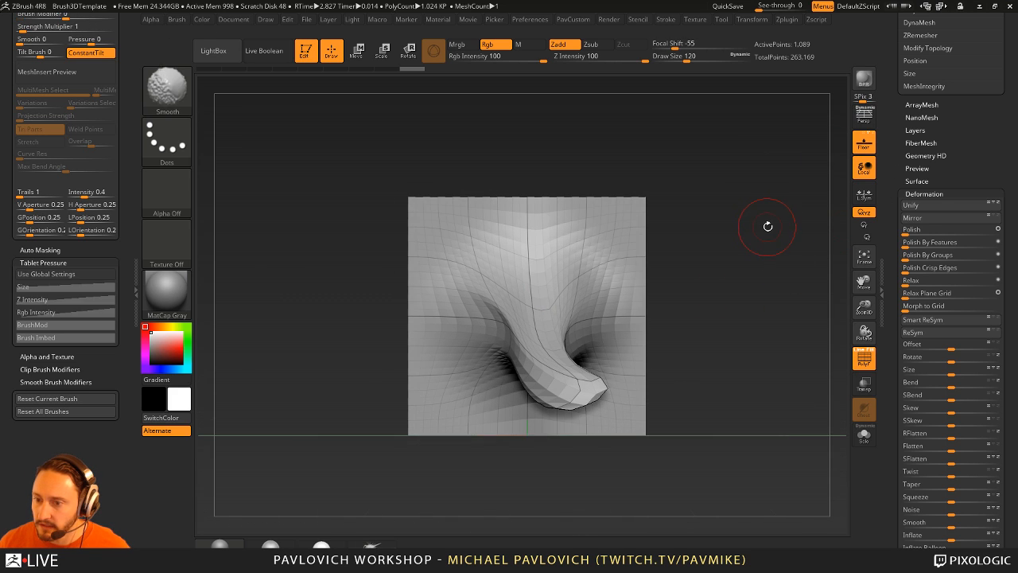
key("p")
left_click_drag(382, 185, 689, 233, "ctrl")
left_click_drag(705, 163, 627, 475, "ctrl")
left_click_drag(704, 499, 386, 443, "ctrl")
left_click_drag(374, 166, 416, 491, "ctrl")
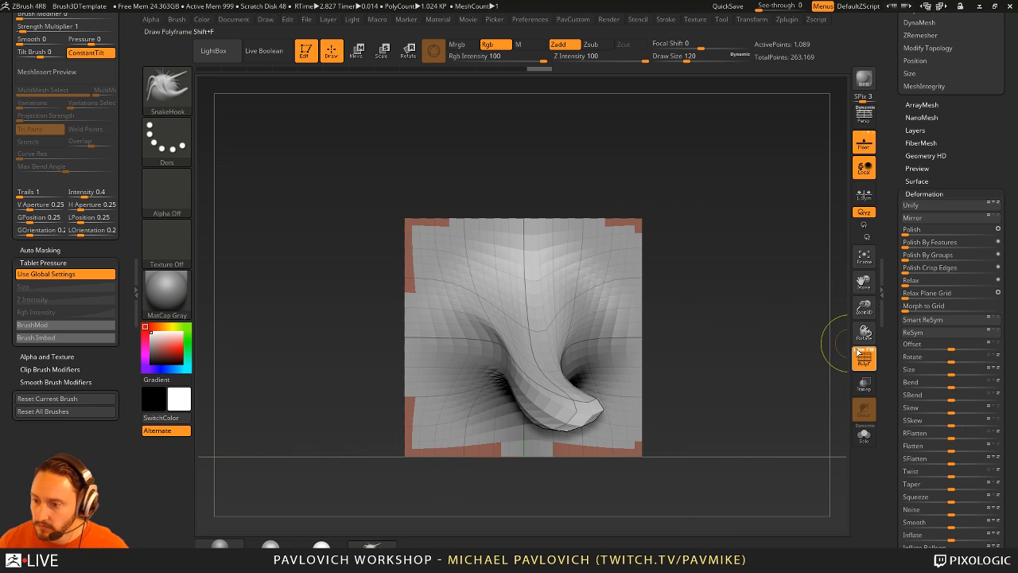
key("ctrl+z")
key("ctrl+z")
key("ctrl+z")
key("ctrl+z")
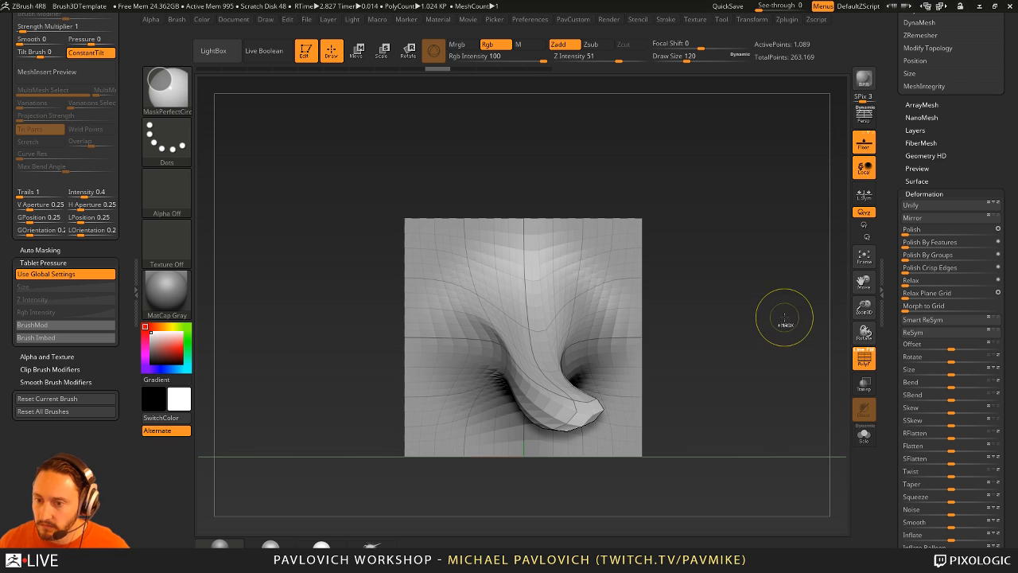
- Mask strips along all four edges of the plane and turn the masked border into its own polygroup
left_click_drag(362, 179, 636, 214, "ctrl")
left_click_drag(714, 162, 625, 491, "ctrl")
left_click_drag(750, 508, 354, 439, "ctrl")
left_click_drag(355, 159, 419, 492, "ctrl")
left_click_drag(686, 166, 616, 477, "ctrl")
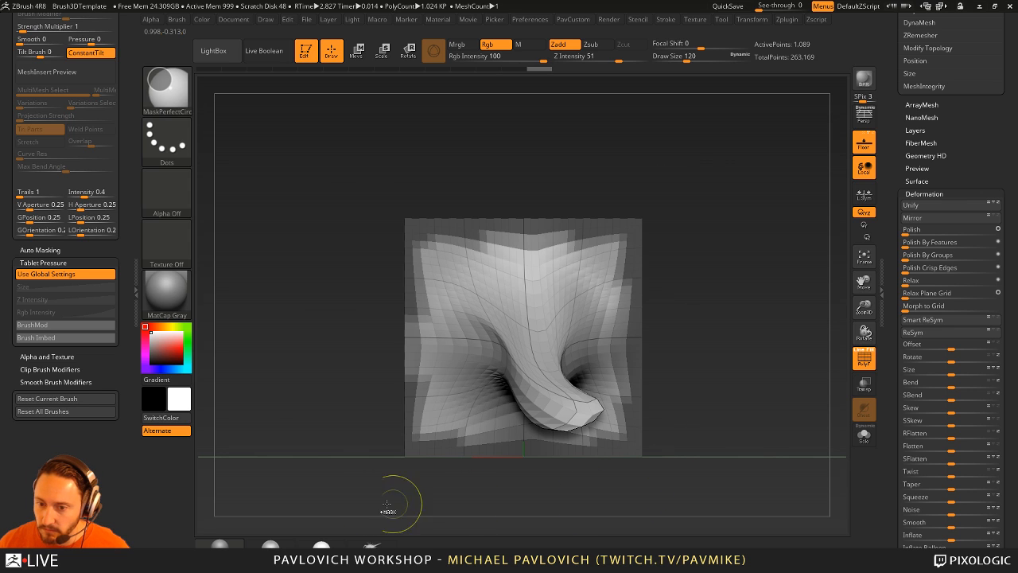
mouse_move(312, 169)
left_mouse_down("ctrl")
mouse_move(409, 422)
mouse_move(426, 504)
left_mouse_up("ctrl")
key("ctrl+w")
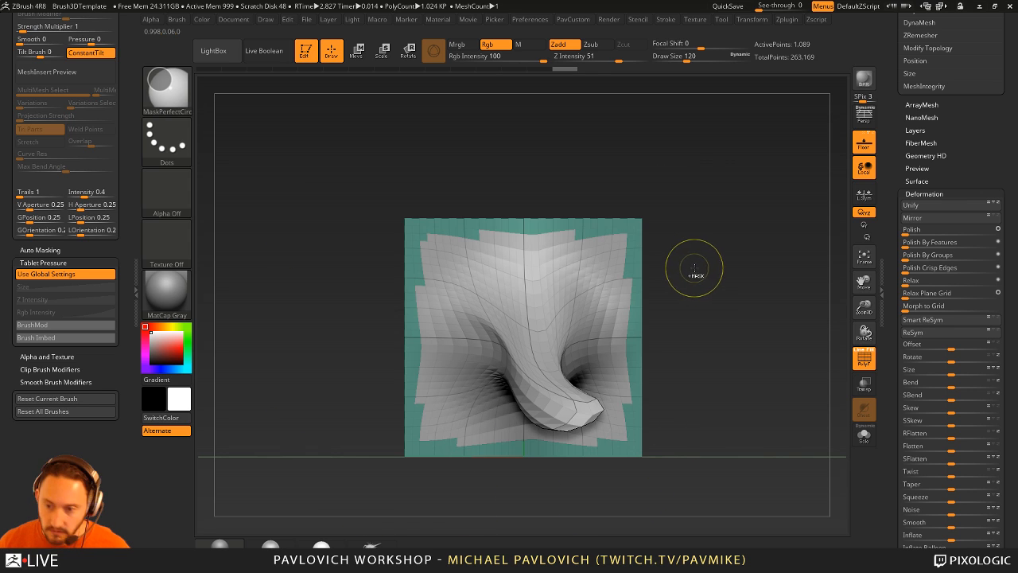
- Mask everything except the border polygroup and flatten the border with the Morph to Grid deformation
left_click_drag(746, 309, 735, 325, "alt")
left_click(626, 236, "ctrl+shift")
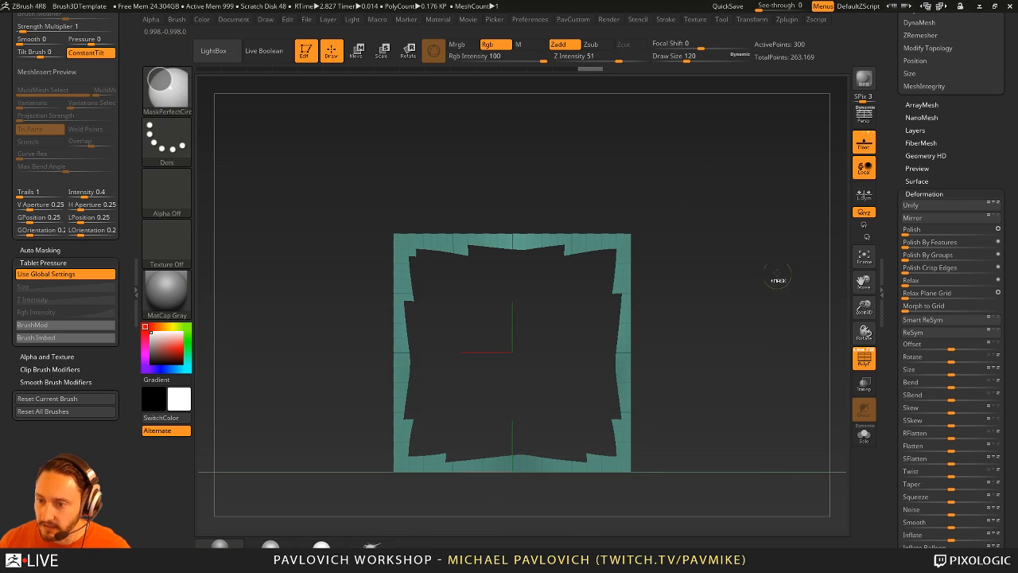
left_click(777, 282, "ctrl")
left_click(777, 238, "ctrl+shift")
left_click(777, 200, "ctrl")
scroll(903, 277, "down", 1)
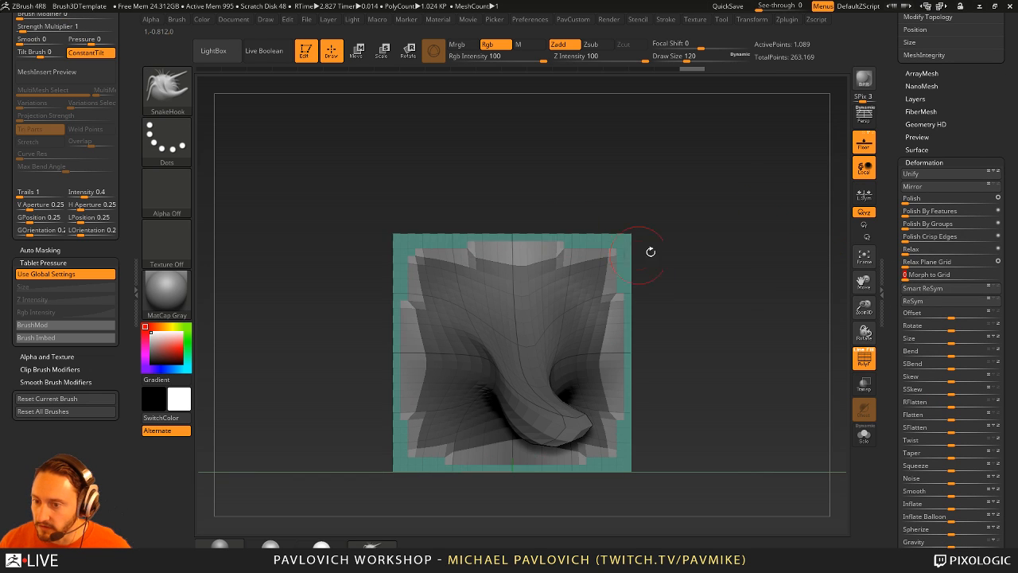
left_click_drag(651, 252, 849, 344)
- Stretch the horn's tip further out to the side with the SnakeHook brush and smooth its surface
key("1")
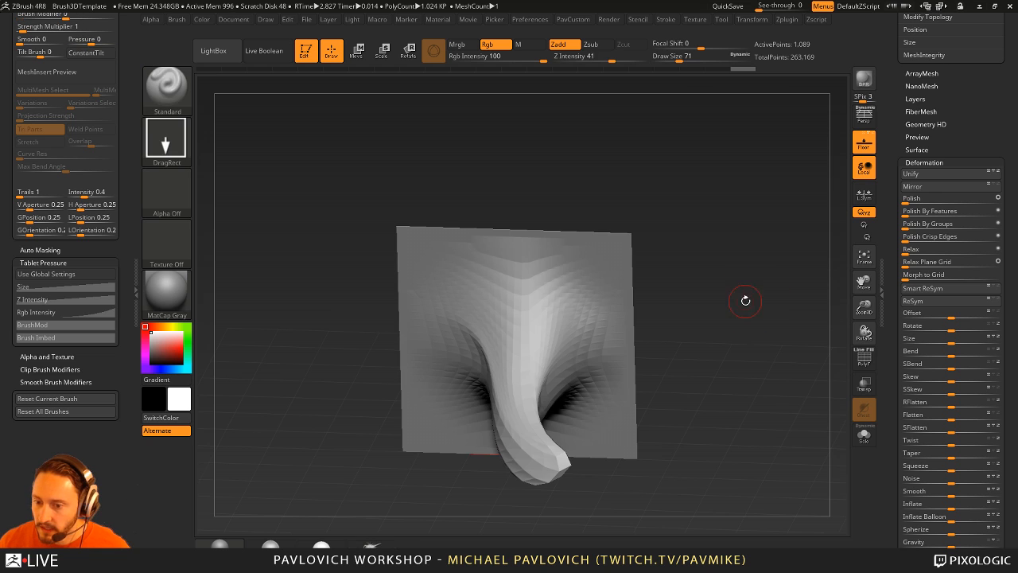
mouse_move(745, 299)
left_mouse_down()
mouse_move(760, 335)
mouse_move(763, 301)
left_mouse_up()
key("1")
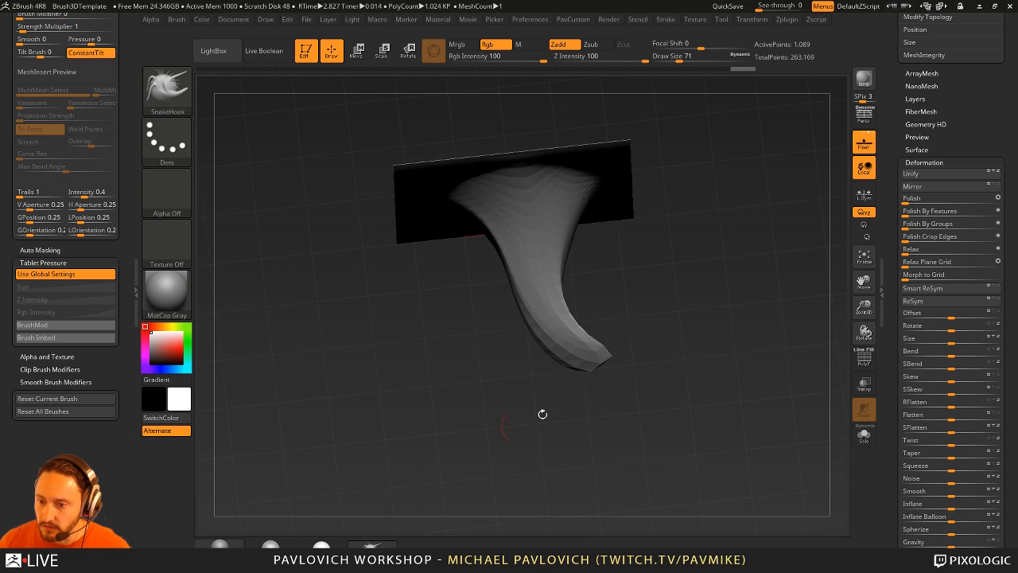
left_click_drag(625, 364, 805, 290)
mouse_move(764, 112)
left_mouse_down()
mouse_move(759, 173)
mouse_move(803, 211)
left_mouse_up()
mouse_move(735, 288)
left_mouse_down("shift")
mouse_move(676, 318)
mouse_move(546, 309)
left_mouse_up("shift")
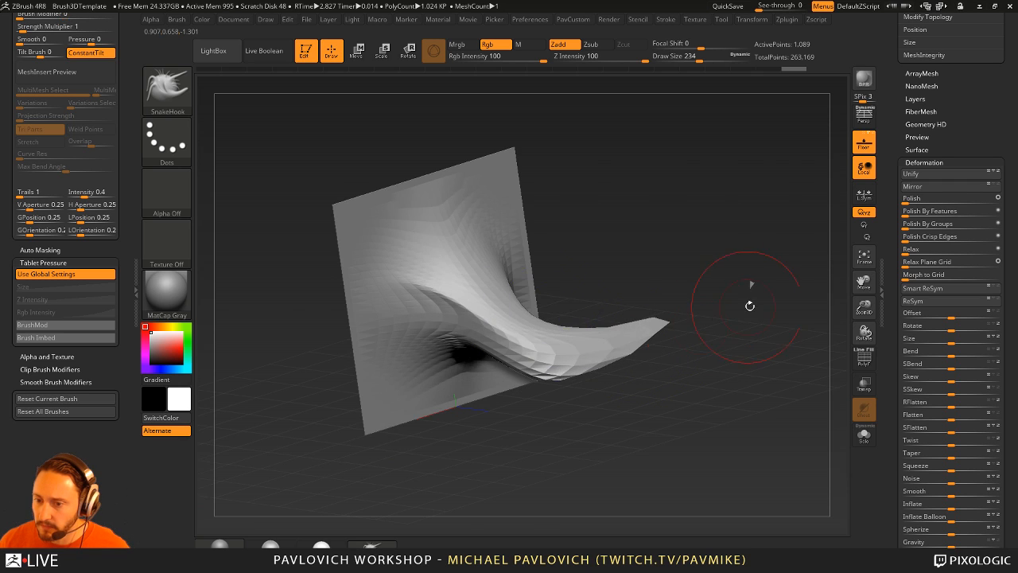
- Reshape the horn's body with the Move brush at draw size 305
left_click_drag(750, 307, 700, 334)
key("s")
mouse_move(692, 332)
left_mouse_down()
mouse_move(703, 332)
mouse_move(689, 316)
mouse_move(763, 279)
left_mouse_up()
key("b")
key("m")
key("v")
mouse_move(589, 343)
left_mouse_down()
mouse_move(599, 352)
mouse_move(625, 330)
mouse_move(687, 310)
mouse_move(624, 322)
mouse_move(724, 285)
mouse_move(606, 320)
mouse_move(541, 326)
mouse_move(572, 318)
left_mouse_up()
- Set the plane to subdivision level 3 and smooth the horn's coarse mesh
left_click_drag(734, 267, 835, 164)
left_click_drag(904, 119, 902, 280)
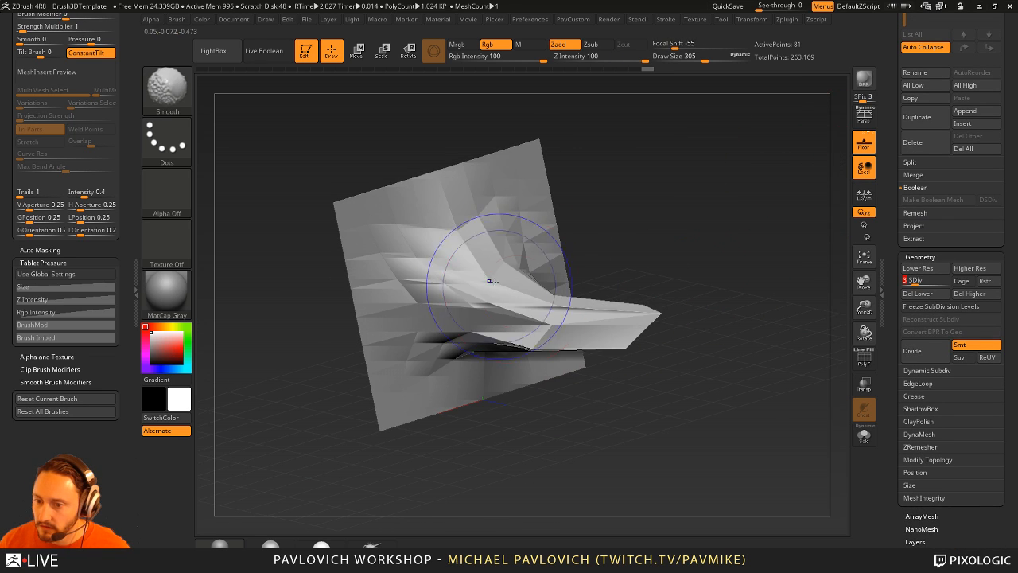
left_click_drag(488, 280, 660, 312, "shift")
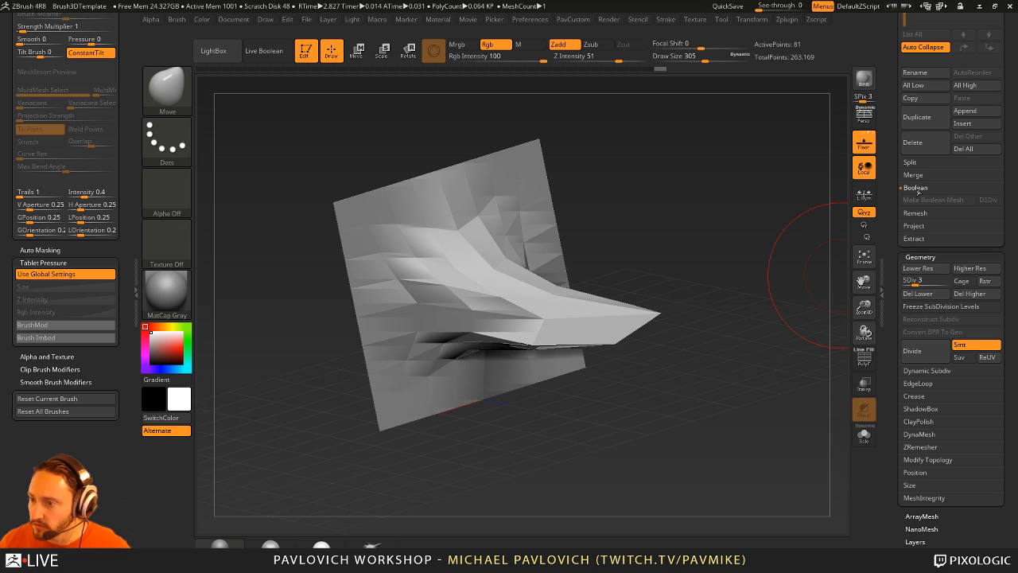
key("shift")
- Run Reproject Higher Subdiv on the plane and smooth away the spikes at the horn's tip
left_click(915, 227)
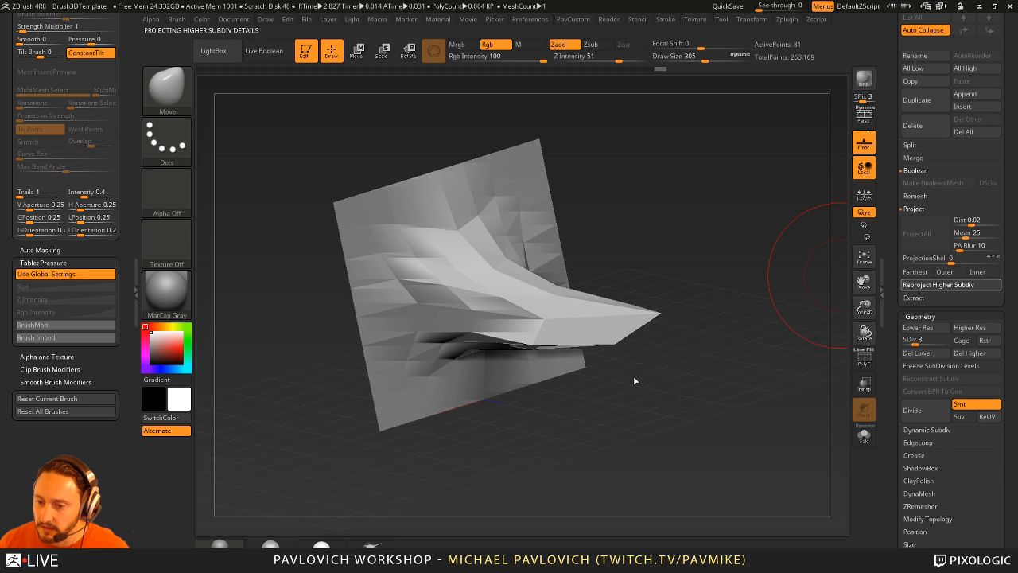
left_click_drag(698, 216, 699, 286)
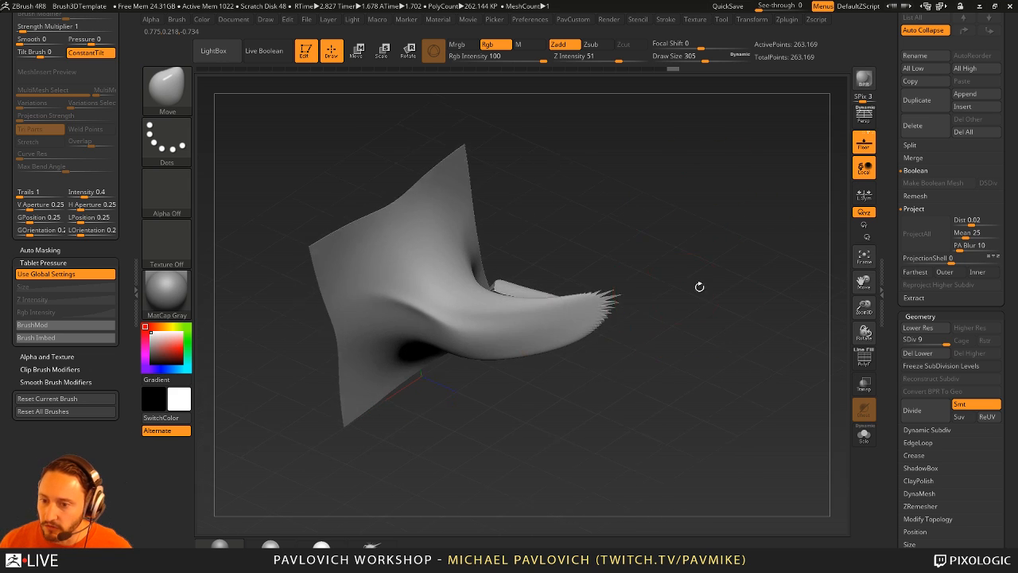
key("shift")
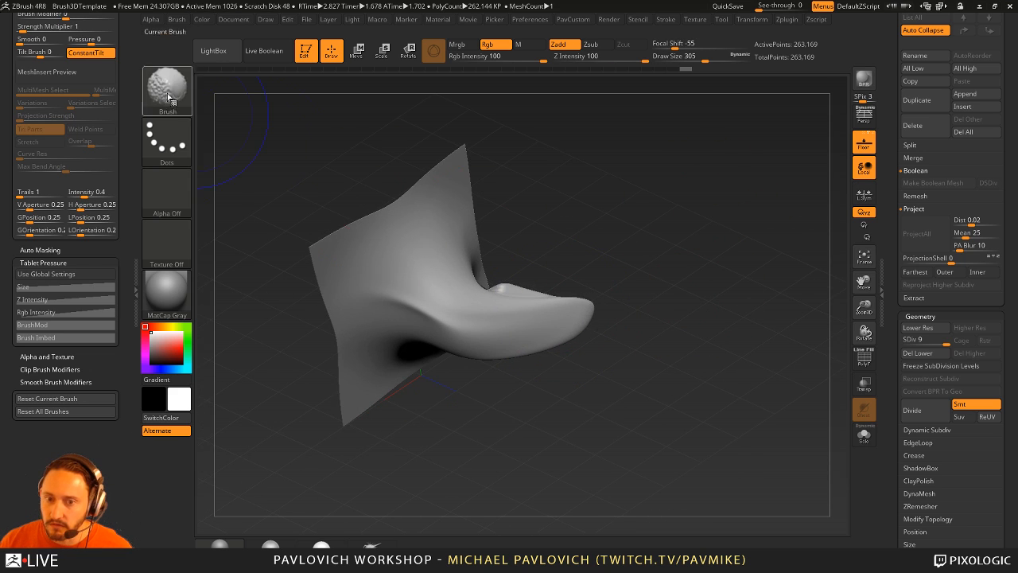
- Load the Smooth Stronger brush from the LightBox Smooth brush folder
left_click(167, 88)
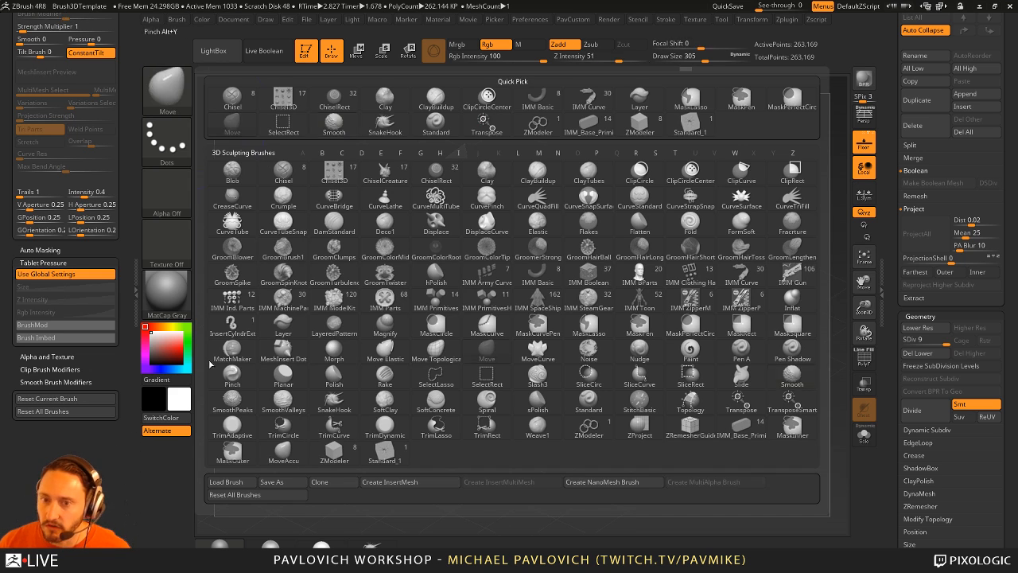
key("comma")
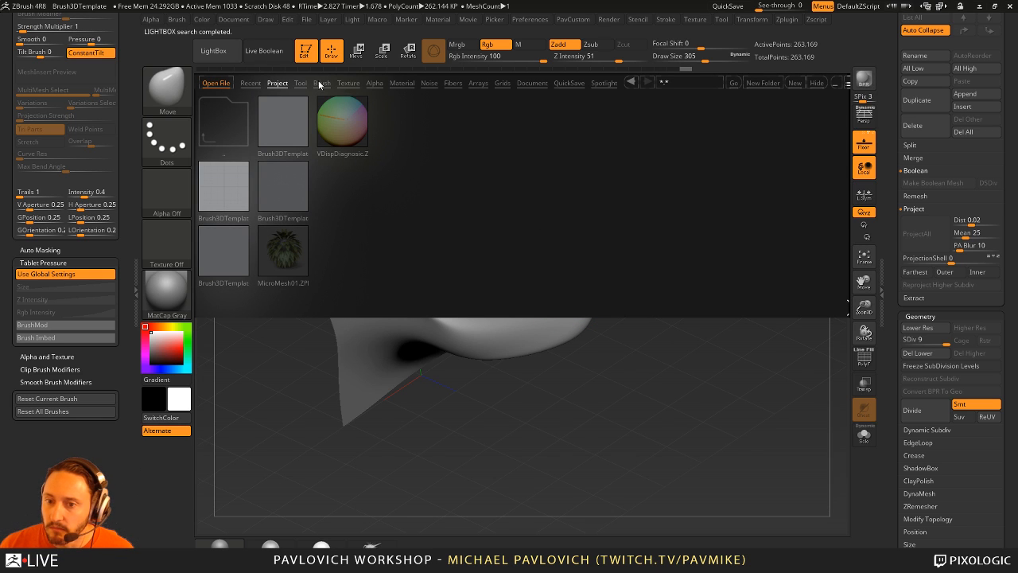
left_click(320, 83)
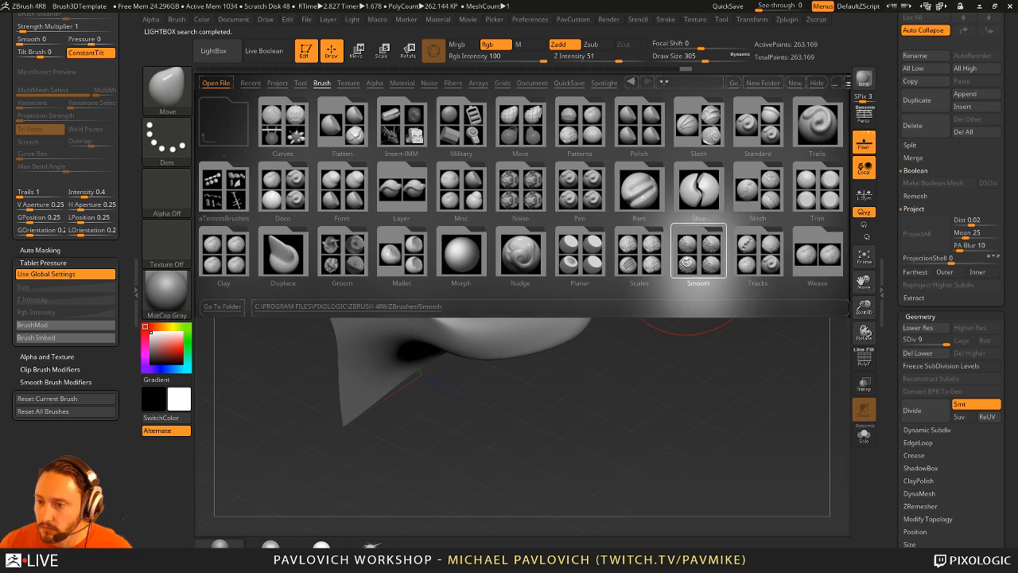
double_click(696, 253)
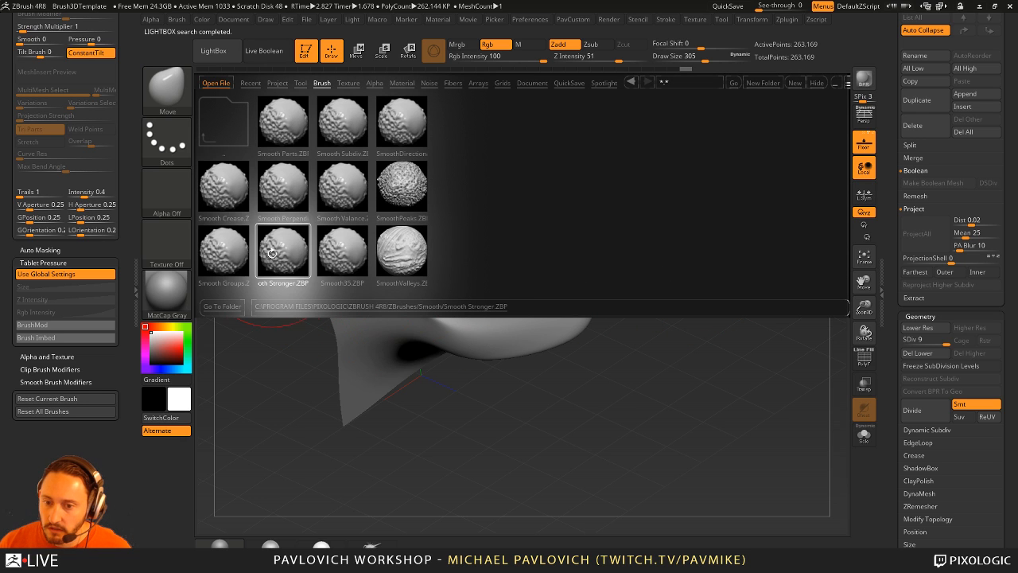
double_click(271, 252)
left_click(317, 281)
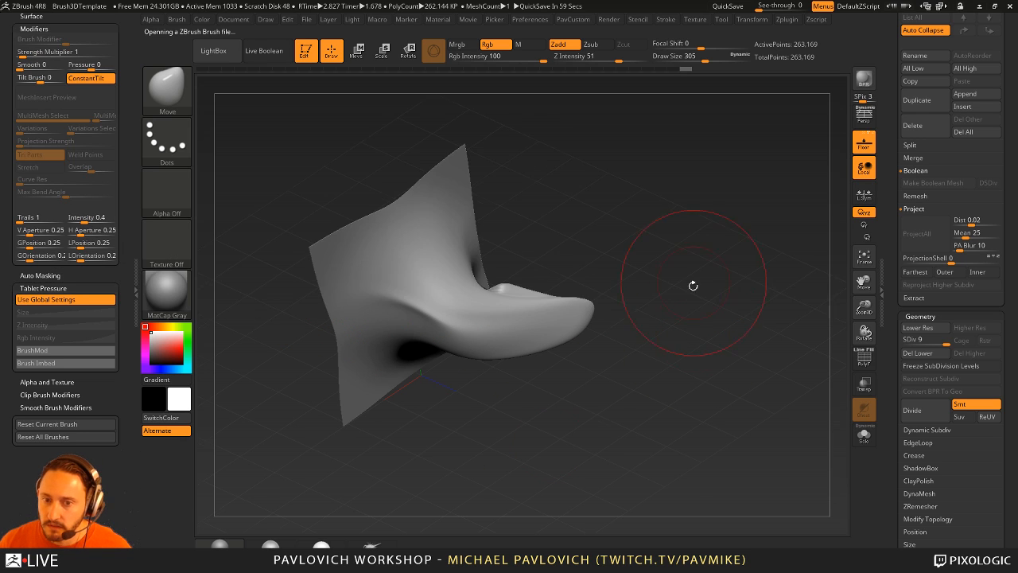
- Show the Smooth Brush Modifiers and smooth the horn with Smooth Stronger where it meets the plane
left_click_drag(692, 285, 681, 316, "alt")
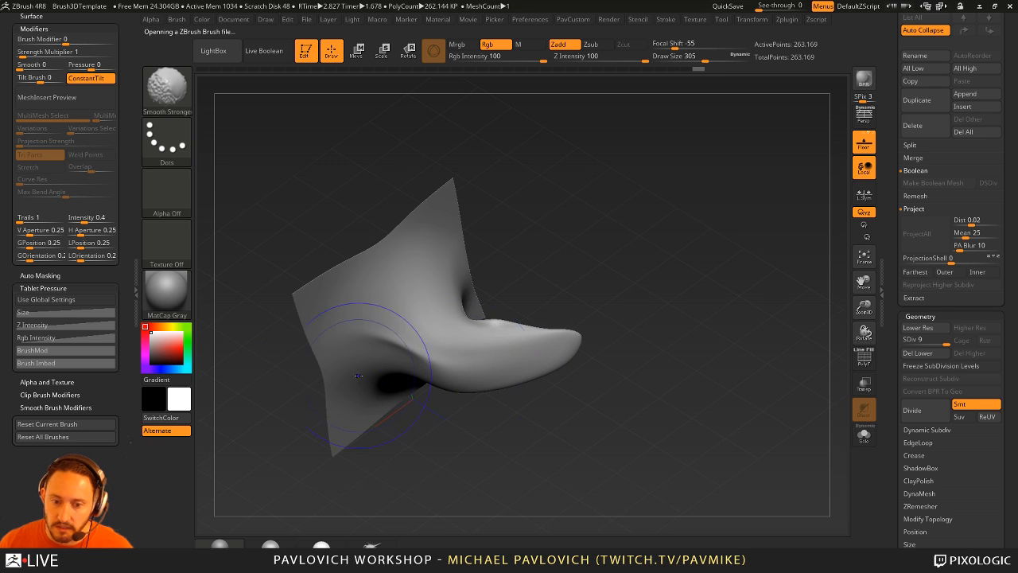
left_click(47, 404)
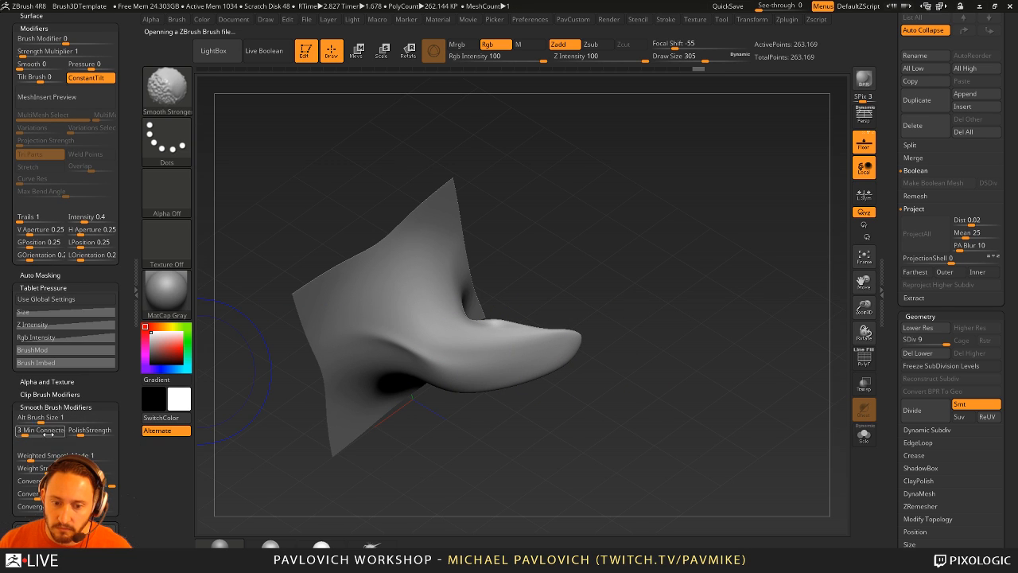
mouse_move(589, 259)
left_mouse_down()
mouse_move(601, 222)
mouse_move(604, 262)
left_mouse_up()
left_click_drag(471, 318, 482, 342, "shift")
left_click_drag(597, 275, 485, 315)
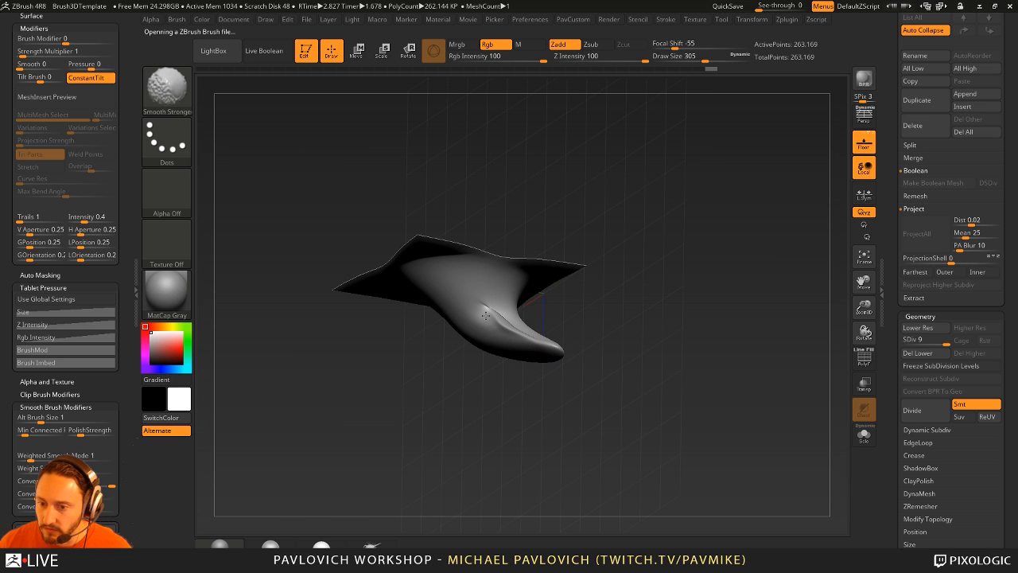
- Lower the plane to subdivision level 7 and display it from the front with its polyframe
key("shift+d")
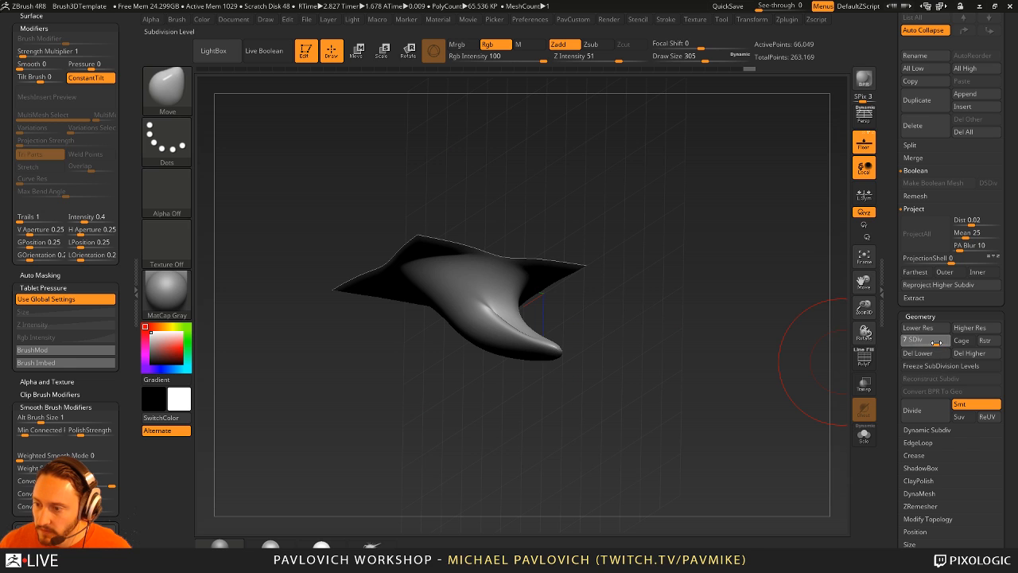
key("shift+d")
mouse_move(691, 310)
left_mouse_down("shift")
mouse_move(710, 223)
mouse_move(686, 262)
mouse_move(748, 294)
mouse_move(787, 334)
left_mouse_up("shift")
left_click(862, 360)
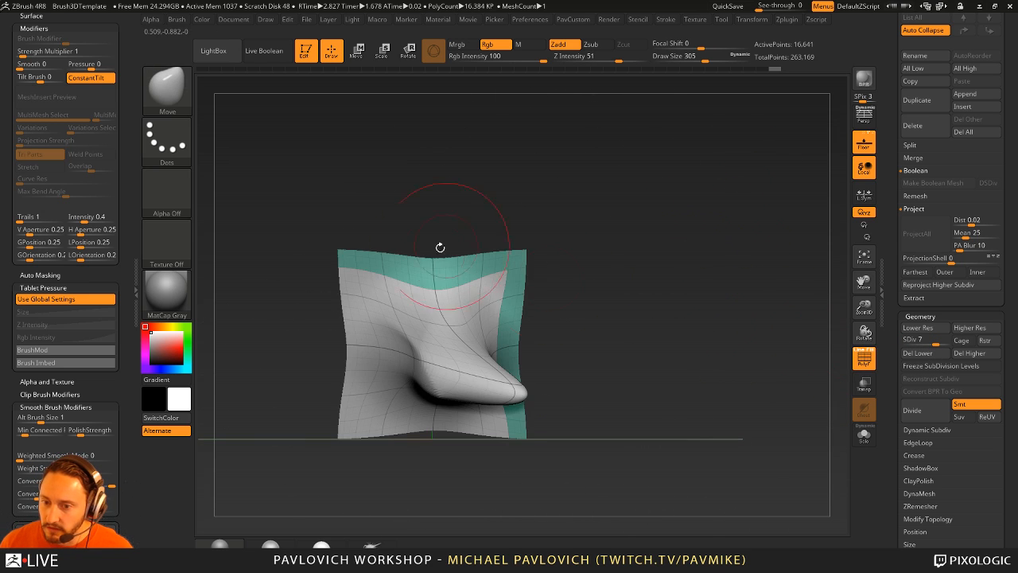
- Check the teal border polygroup in isolation, and return the full plane to subdivision level 9
left_click(513, 259, "ctrl+shift")
left_click(636, 252, "ctrl+shift")
left_click_drag(641, 240, 655, 222, "alt")
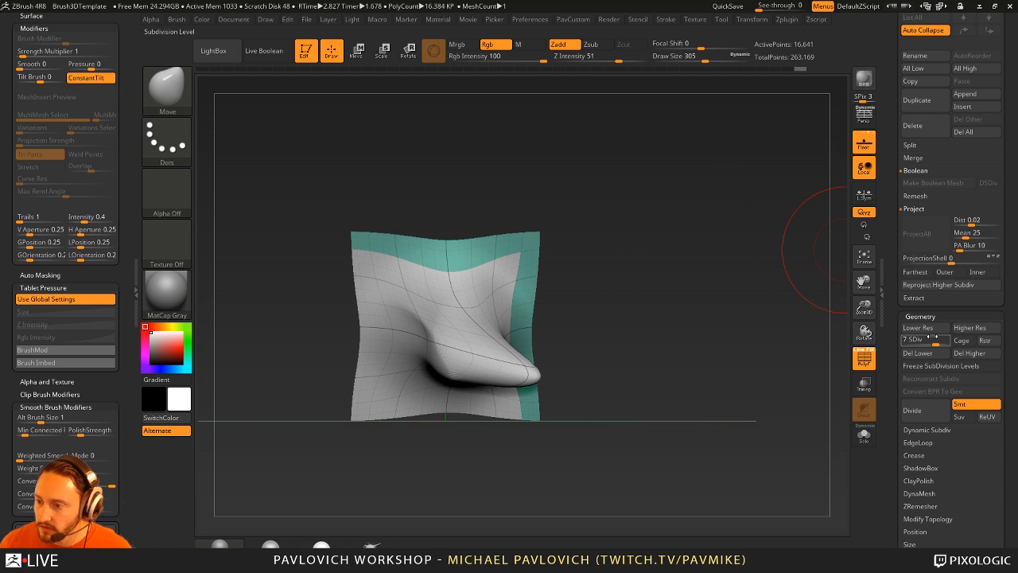
left_click_drag(930, 336, 932, 338)
left_click(946, 338)
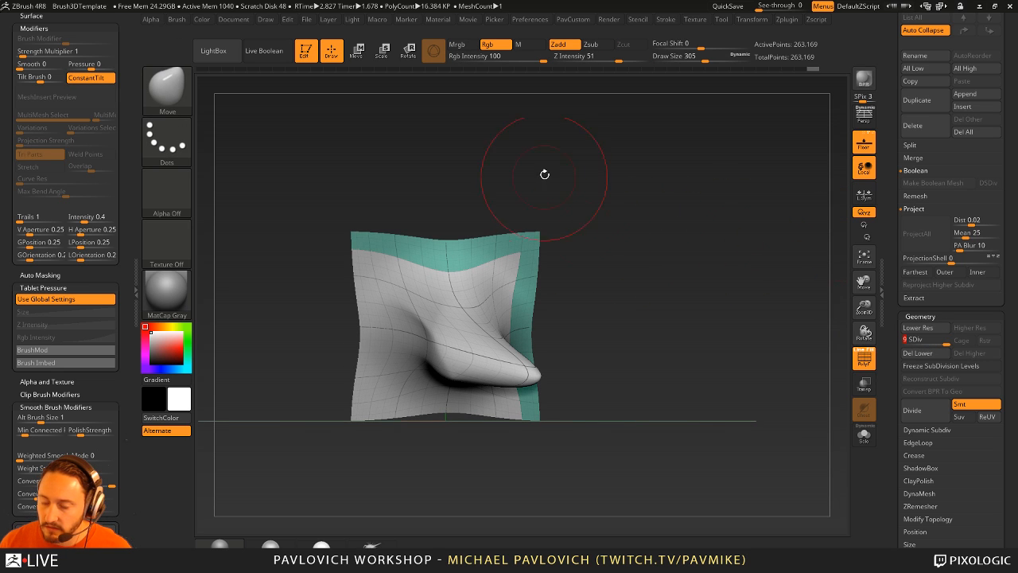
- Merge the plane into a single polygroup and mask its square interior, leaving a border strip on all four sides unmasked
key("ctrl+w")
left_click_drag(314, 194, 575, 420, "ctrl")
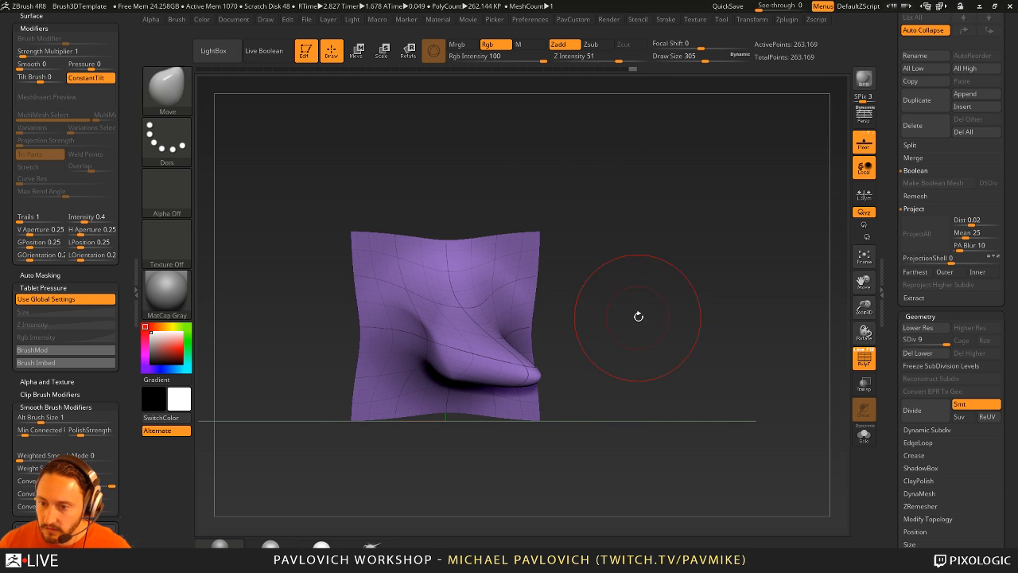
left_click_drag(639, 315, 581, 293)
left_click_drag(614, 184, 526, 450, "ctrl")
left_click_drag(528, 449, 327, 405)
left_click_drag(327, 178, 379, 430, "ctrl")
left_click_drag(743, 253, 706, 271)
left_click(706, 276, "ctrl")
- Apply Morph to Grid at 100 to the unmasked border, then give the border strip its own polygroup
left_click_drag(893, 357, 891, 217)
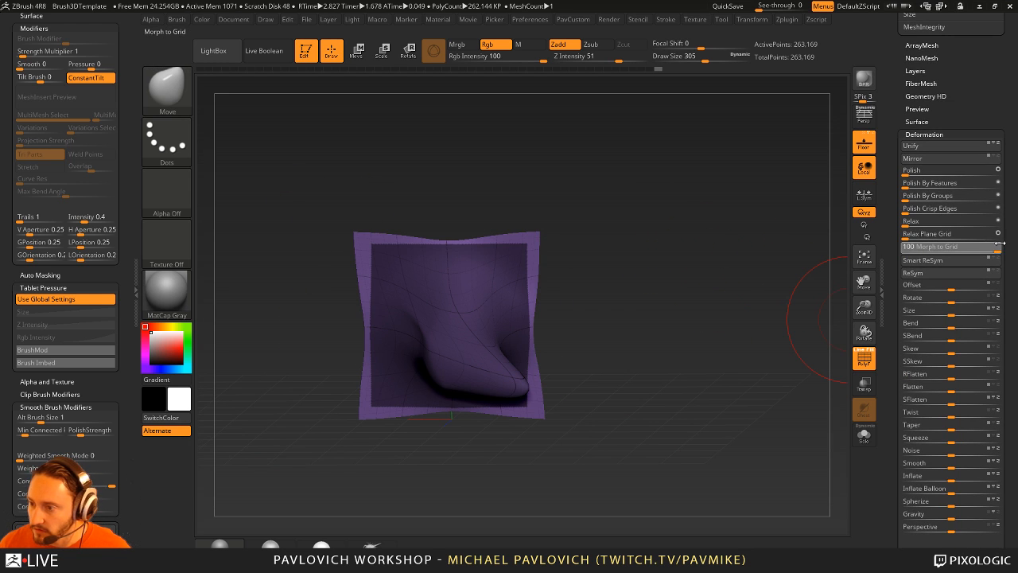
left_click_drag(1000, 243, 1003, 240)
left_click(723, 235, "ctrl")
key("ctrl+w")
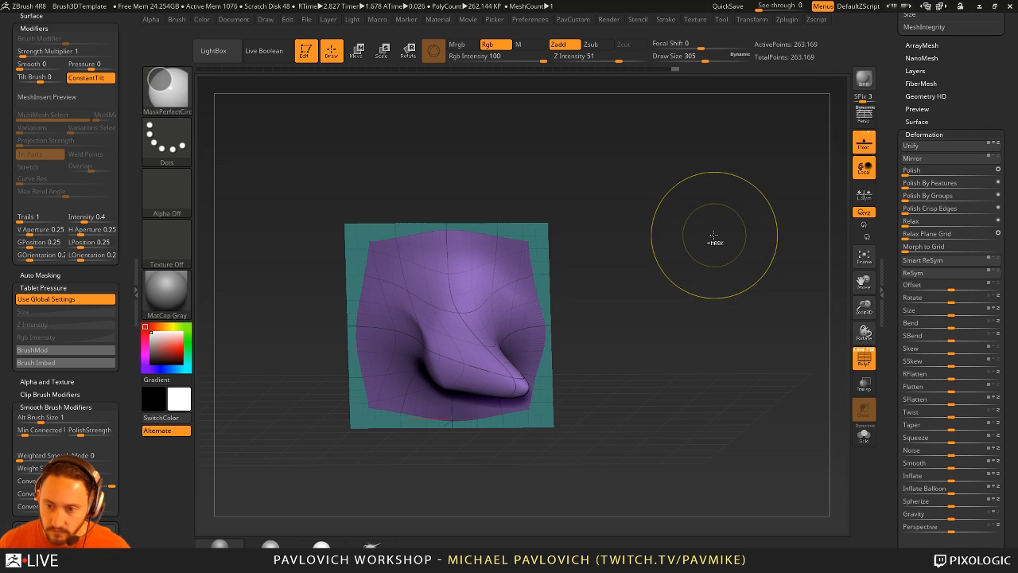
- Hide the polyframe and smooth the transition between the horn and the flat border with Smooth Stronger
left_click_drag(699, 239, 790, 311)
key("shift+f")
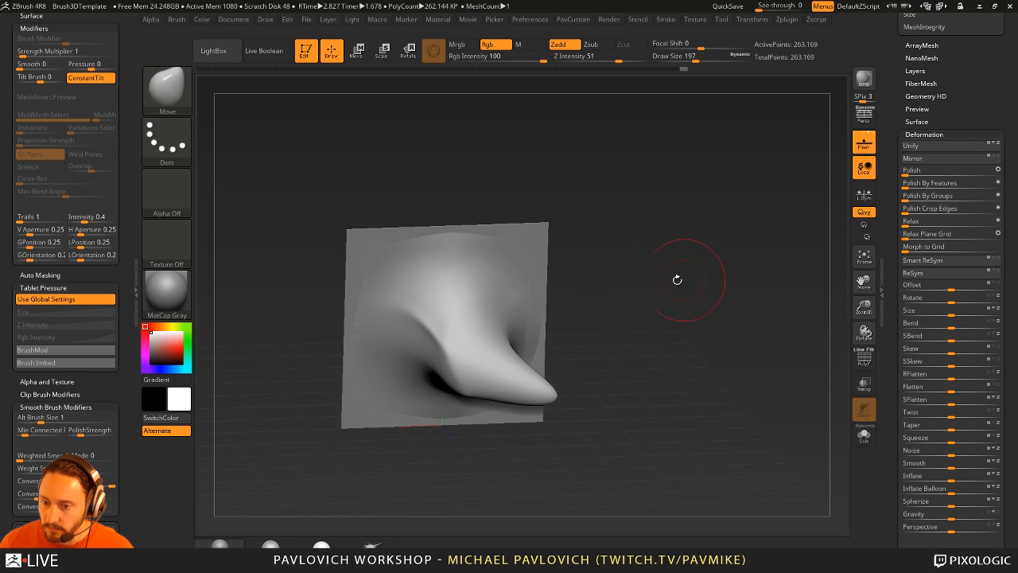
key("shift")
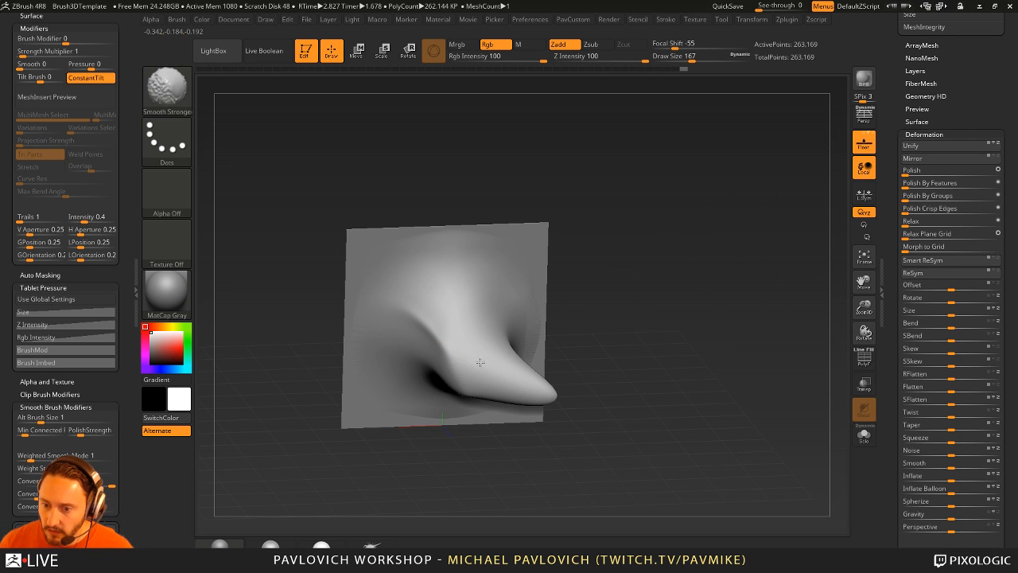
left_click_drag(555, 280, 567, 268)
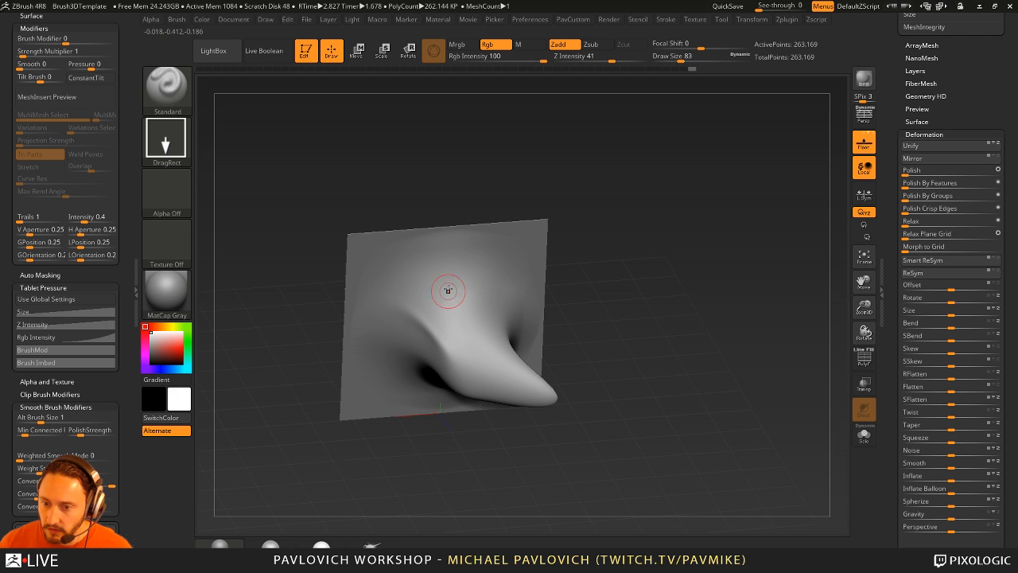
- Carve a crease around the base of the horn with the DamStandard brush at draw size 207
key("b")
key("d")
key("s")
left_click_drag(568, 233, 548, 223)
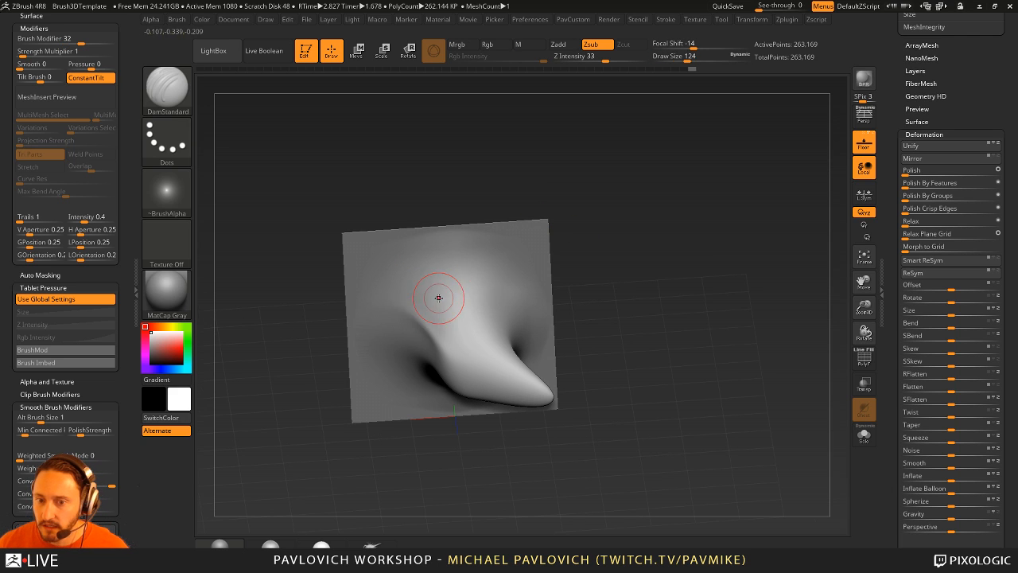
key("s")
mouse_move(400, 302)
left_mouse_down()
mouse_move(522, 340)
mouse_move(404, 354)
left_mouse_up()
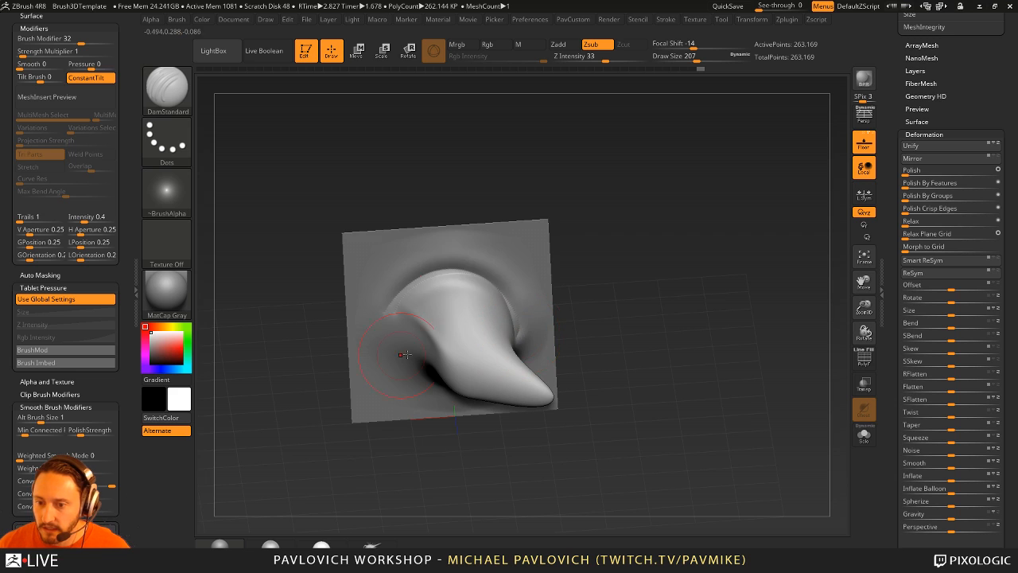
left_click_drag(651, 279, 549, 283)
left_click_drag(590, 247, 605, 203)
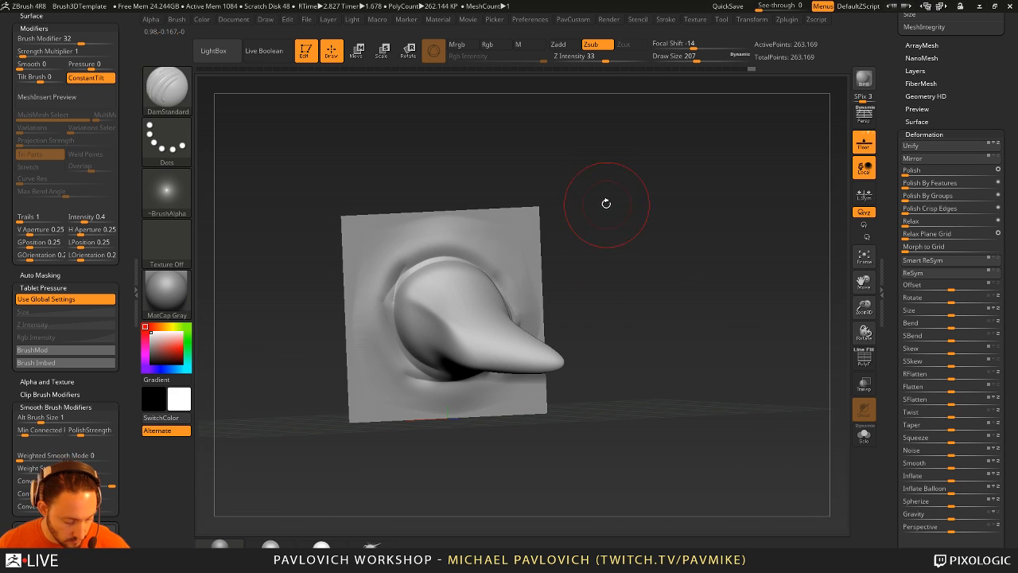
- Build up a lumpy ridge around the left and upper side of the horn's base with the Clay brush at draw size 207
key("b")
key("c")
key("l")
mouse_move(405, 253)
left_mouse_down()
mouse_move(385, 273)
mouse_move(379, 344)
mouse_move(412, 368)
left_mouse_up()
left_click_drag(559, 201, 545, 212)
mouse_move(431, 276)
left_mouse_down()
mouse_move(410, 256)
mouse_move(464, 240)
left_mouse_up()
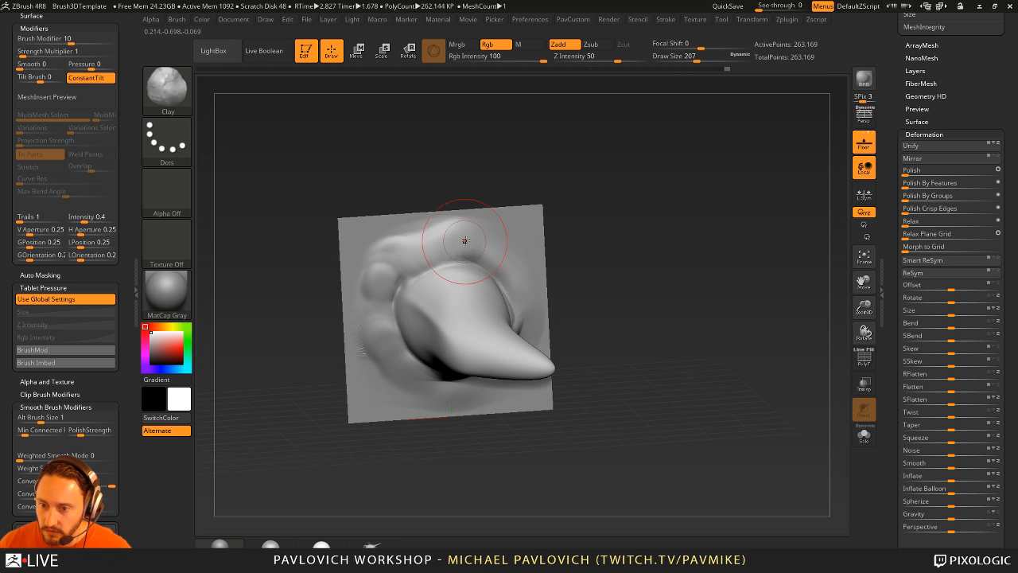
- Continue the Clay ridge over the top and down the right side of the horn's base at draw size 172
right_click_drag(480, 251, 469, 250)
left_click_drag(470, 239, 517, 283)
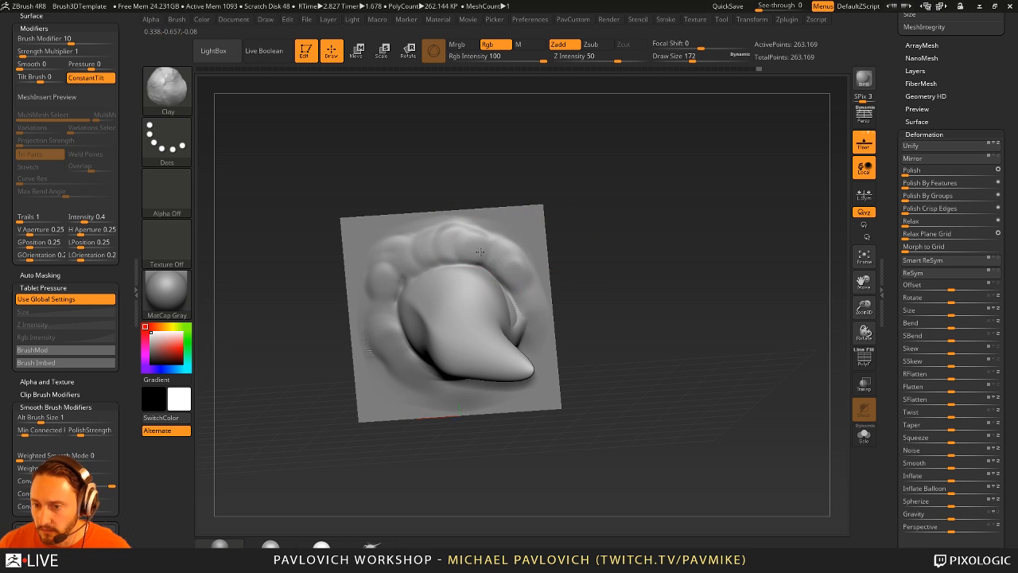
left_click_drag(435, 252, 404, 272)
left_click_drag(624, 256, 587, 226)
left_click_drag(516, 264, 515, 289)
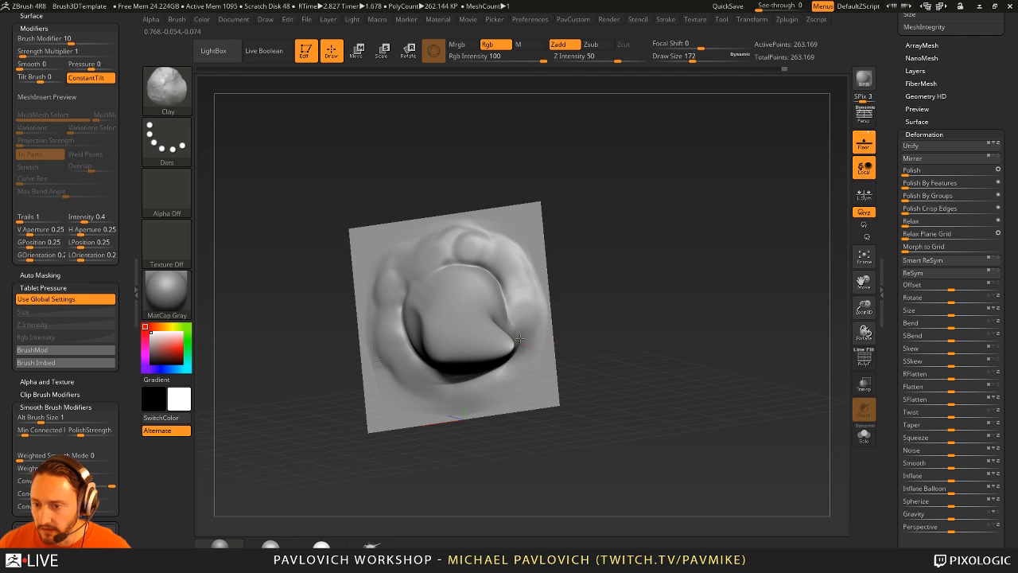
- Complete the Clay ridge along the lower side of the horn's base, reducing the draw size to 136
right_click_drag(518, 339, 529, 339)
left_click_drag(609, 309, 604, 338)
mouse_move(469, 385)
left_mouse_down()
mouse_move(418, 385)
mouse_move(382, 368)
left_mouse_up()
right_click_drag(378, 342, 374, 367)
mouse_move(358, 322)
left_mouse_down()
mouse_move(365, 280)
mouse_move(368, 333)
left_mouse_up()
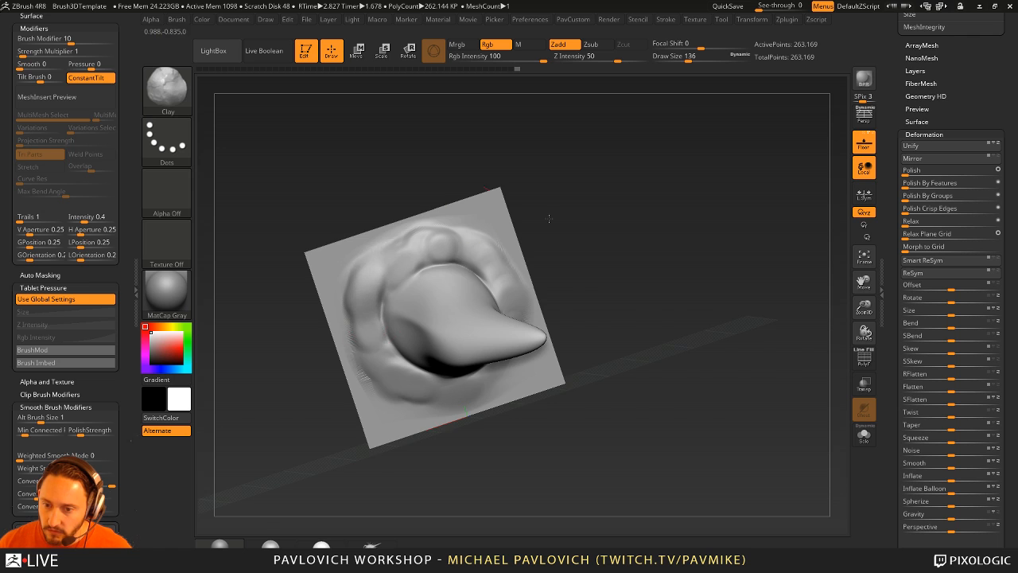
- Switch to the Standard brush, undo the test stroke, and set the Dots stroke with draw size 18
left_click_drag(548, 218, 584, 222)
key("b")
key("s")
key("t")
key("s")
mouse_move(411, 298)
left_mouse_down()
mouse_move(396, 299)
mouse_move(432, 301)
mouse_move(409, 303)
left_mouse_up()
key("ctrl+z")
key("s")
left_click(166, 141)
left_click(233, 152)
left_click_drag(612, 190, 601, 168)
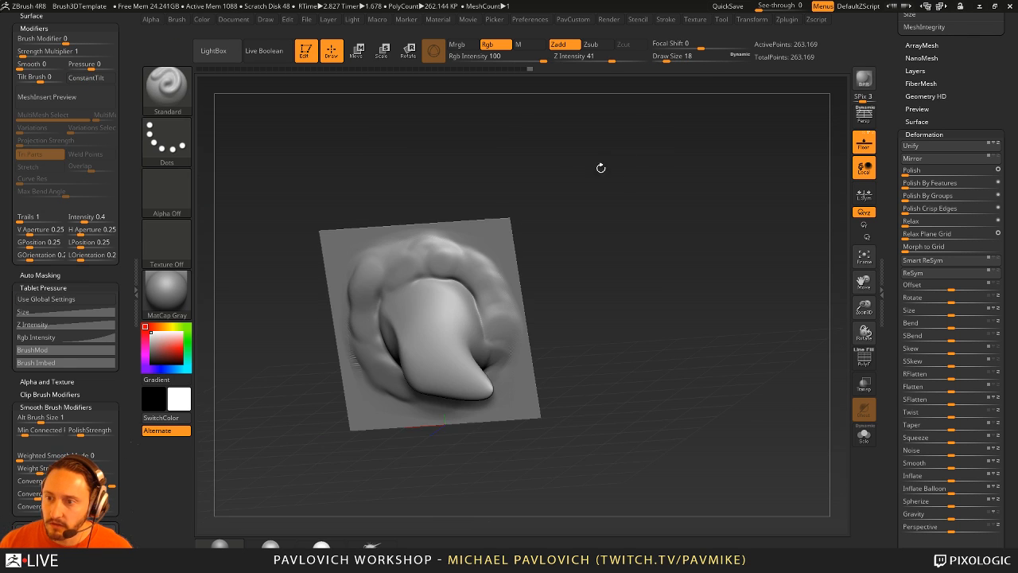
- Sculpt thin wrinkle lines running from the horn's base along its left side with the Standard brush, raising the draw size to 22
left_click_drag(520, 171, 509, 200)
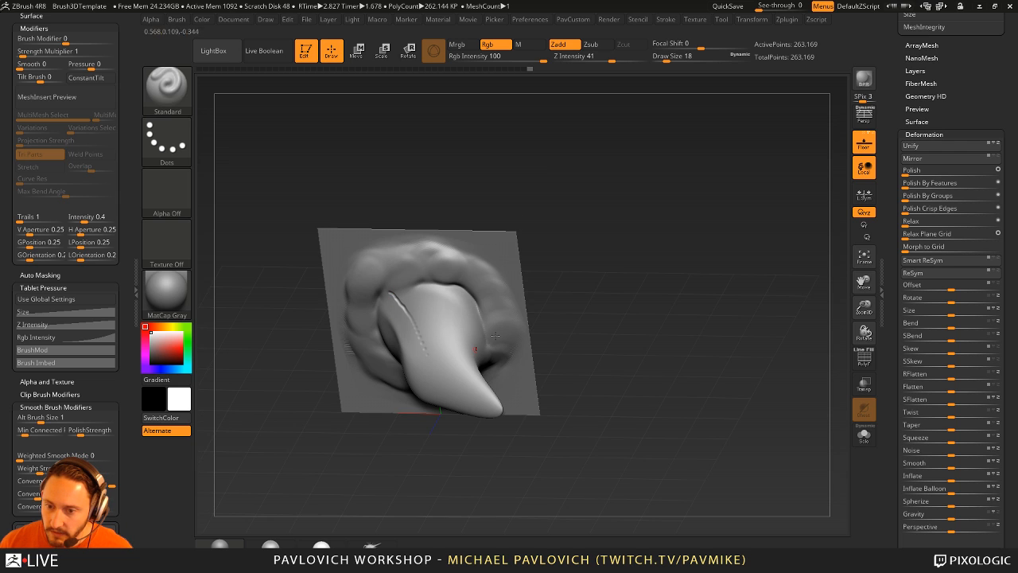
key("s")
left_click_drag(447, 316, 461, 316)
mouse_move(548, 285)
left_mouse_down()
mouse_move(575, 240)
mouse_move(528, 209)
mouse_move(557, 232)
mouse_move(362, 250)
left_mouse_up()
key("s")
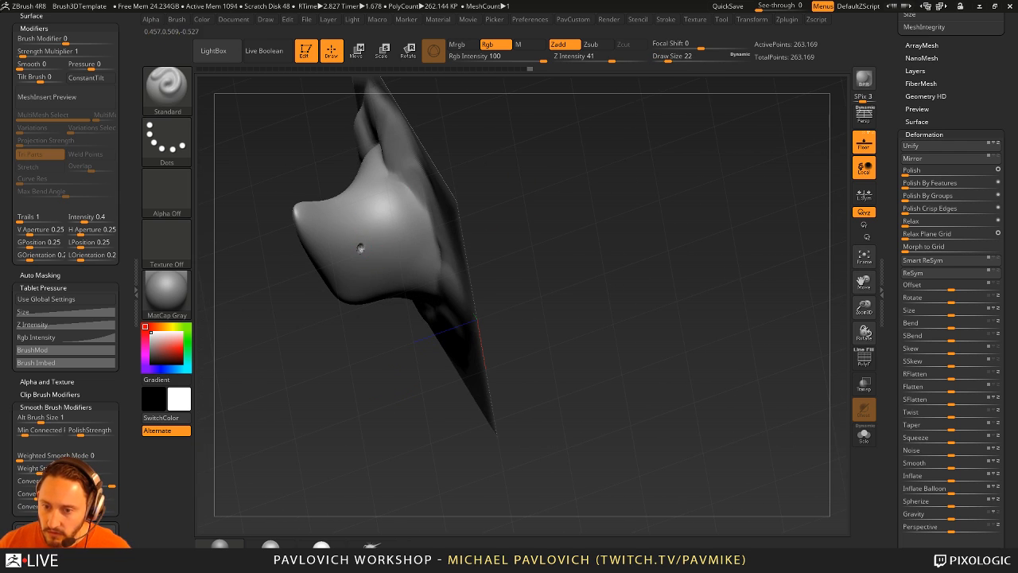
left_click_drag(548, 205, 679, 248, "alt")
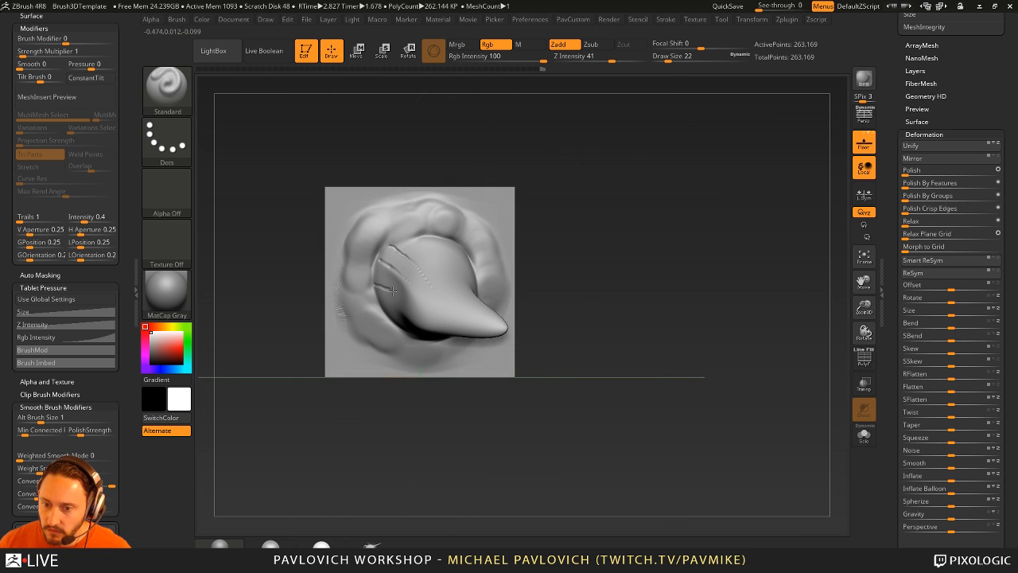
left_click_drag(392, 291, 518, 225)
- Soften the wrinkle lines on the horn with the Clay brush at draw size 83 and Smooth Stronger
key("b")
key("c")
key("l")
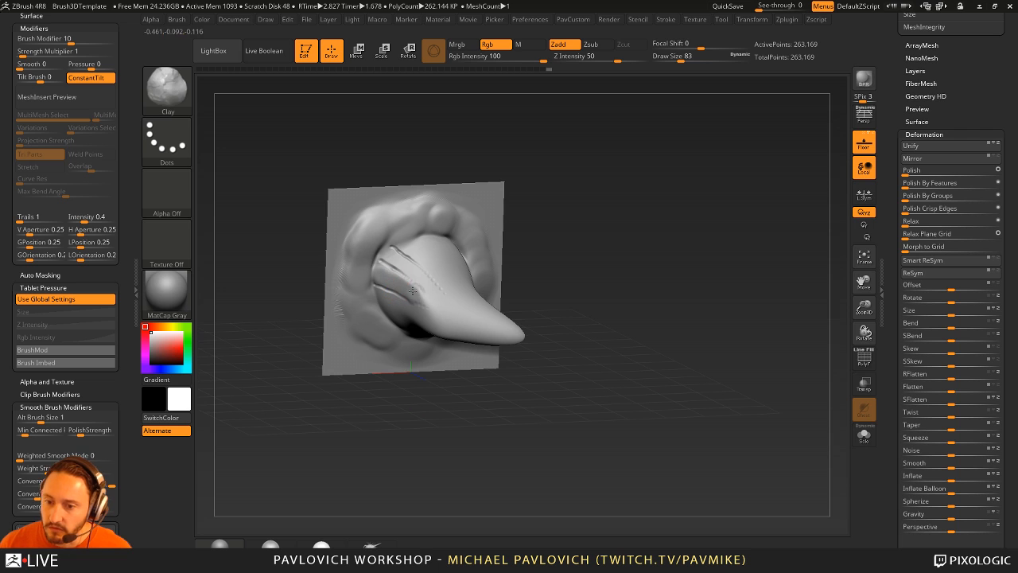
left_click_drag(413, 290, 422, 262)
left_click_drag(526, 224, 555, 202, "shift")
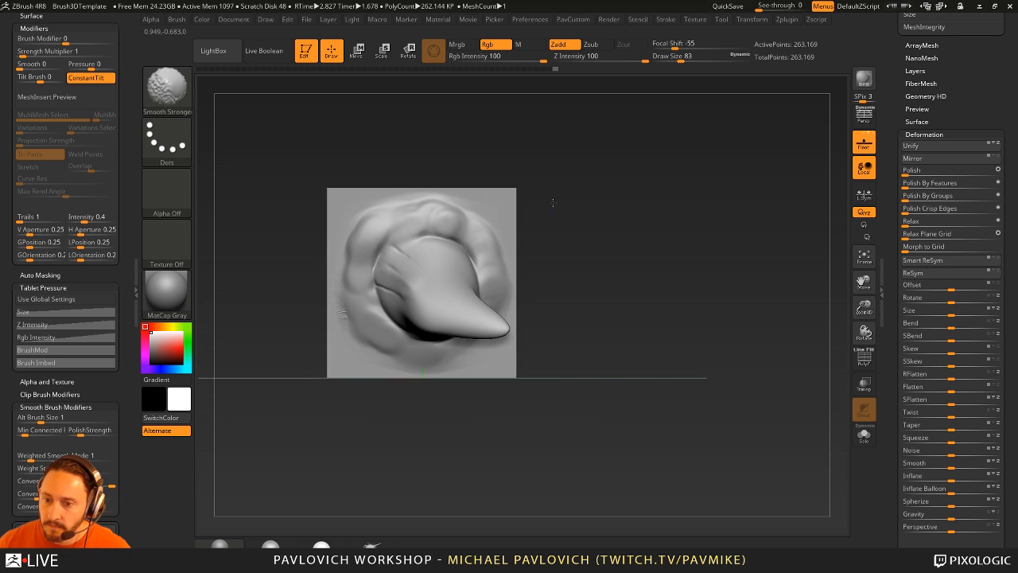
- Add the front-facing sculpted plane to the ChiselCreature brush with From Mesh and make the new horn its active shape
left_click_drag(644, 187, 679, 232, "alt")
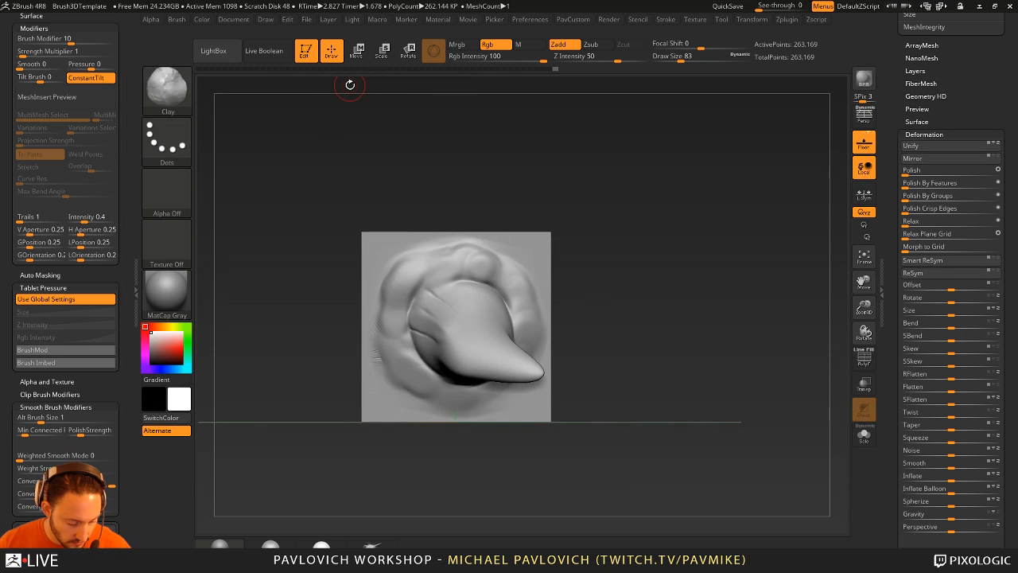
key("b")
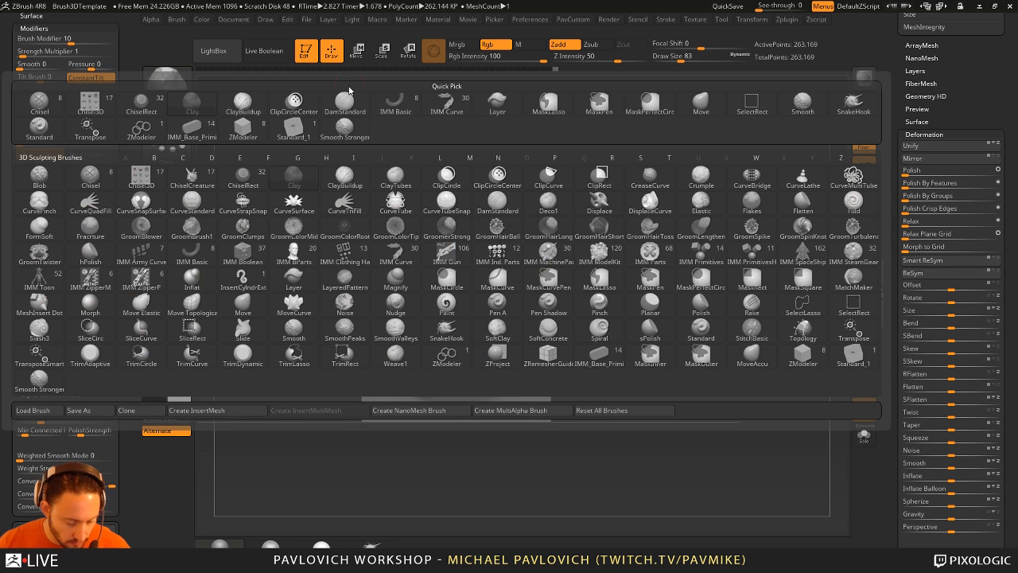
left_click(204, 182)
left_click(169, 104)
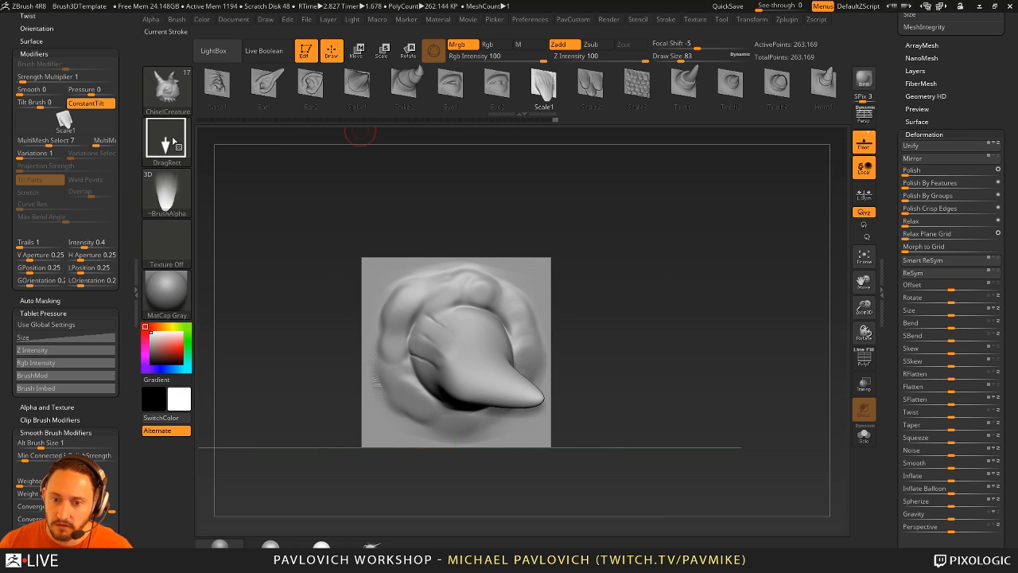
left_click_drag(71, 34, 62, 155)
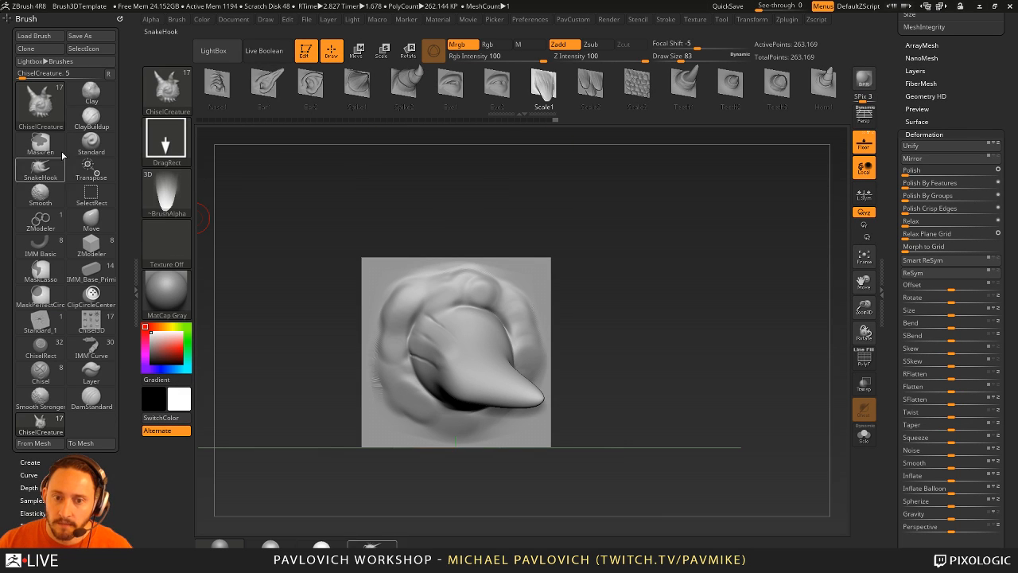
left_click(40, 443)
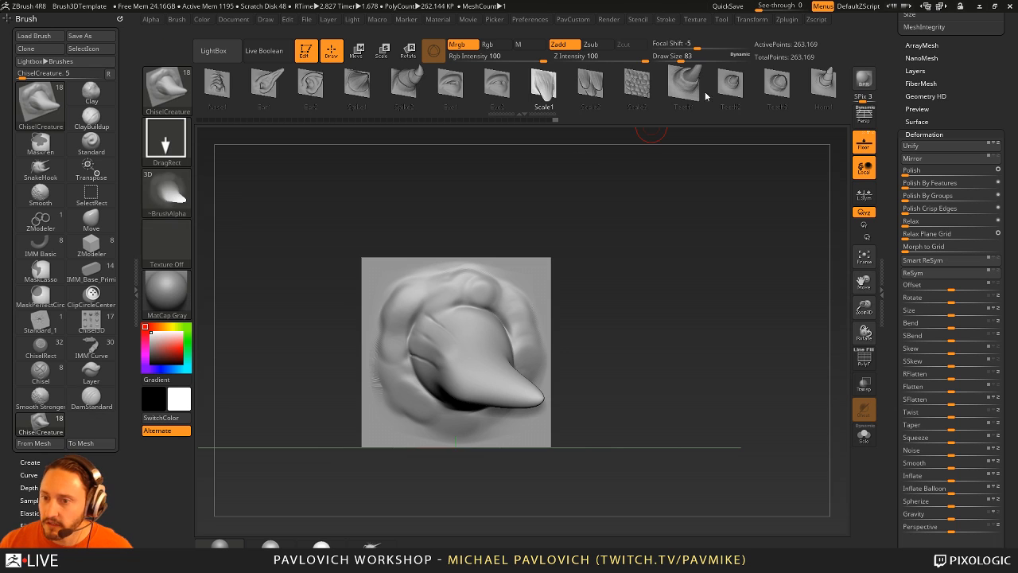
left_click_drag(705, 91, 369, 94)
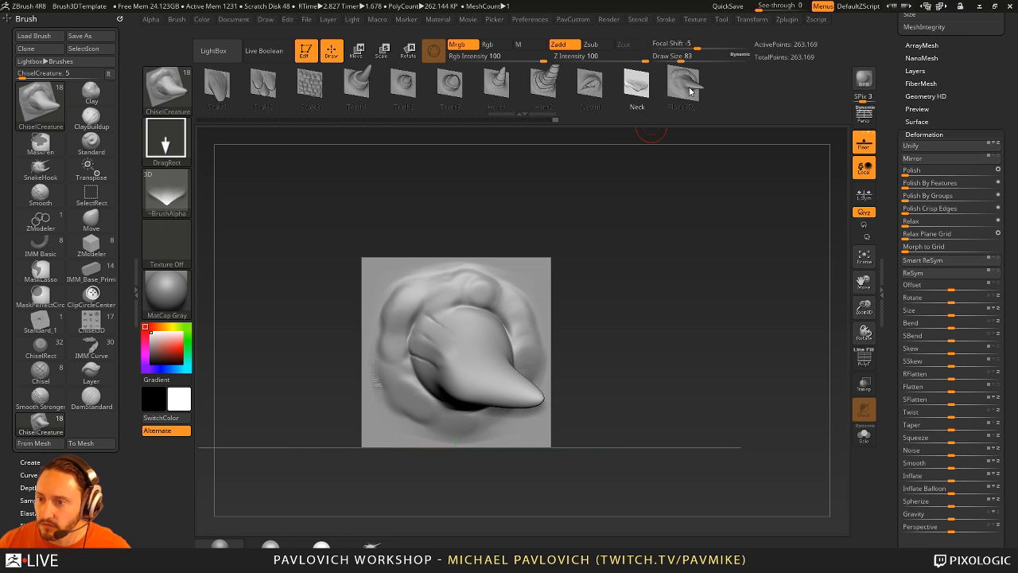
left_click(686, 87)
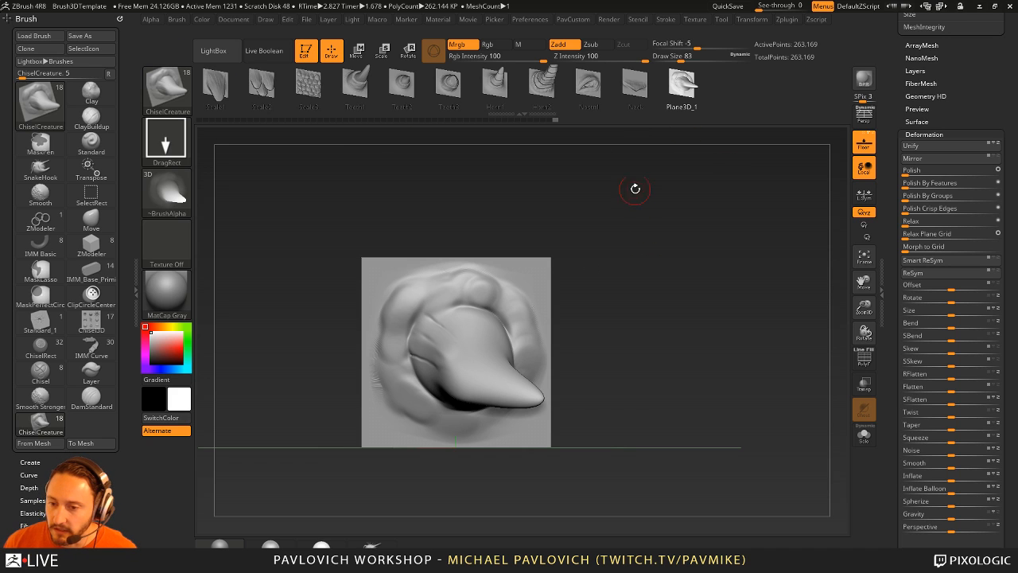
- Switch to the Sphere3D tool, convert it to a PolyMesh3D and subdivide it to about 520,000 points
scroll(902, 176, "up", 10)
left_click(926, 141)
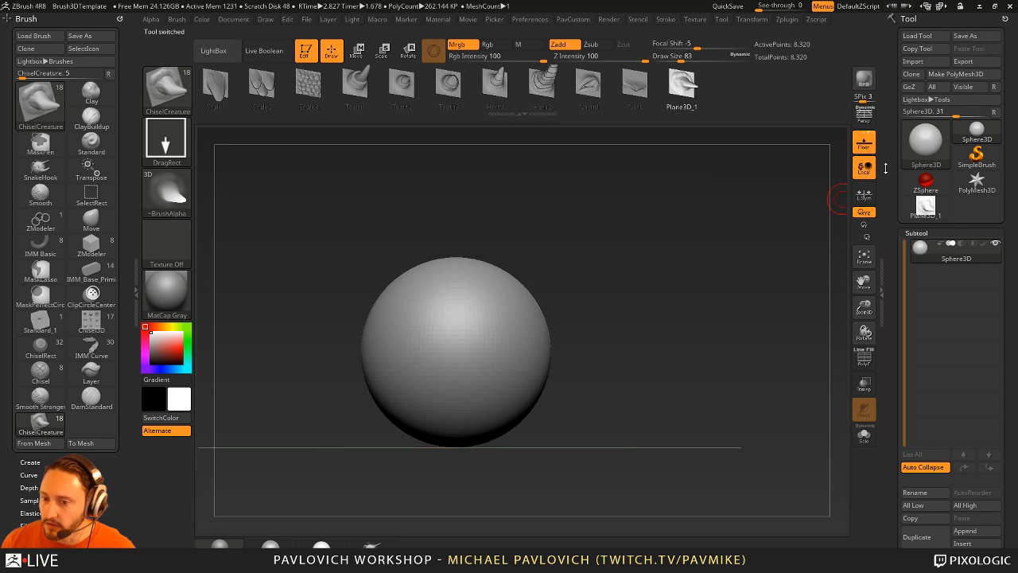
left_click(946, 75)
key("ctrl+d")
mouse_move(686, 226)
left_mouse_down("alt")
mouse_move(703, 263)
mouse_move(704, 221)
left_mouse_up("alt")
- Try stamping the new horn on the sphere, including with Focal Shift at -67, and undo the stamps
left_click_drag(466, 305, 516, 339)
mouse_move(693, 281)
left_mouse_down()
mouse_move(711, 277)
mouse_move(452, 305)
left_mouse_up()
key("ctrl+z")
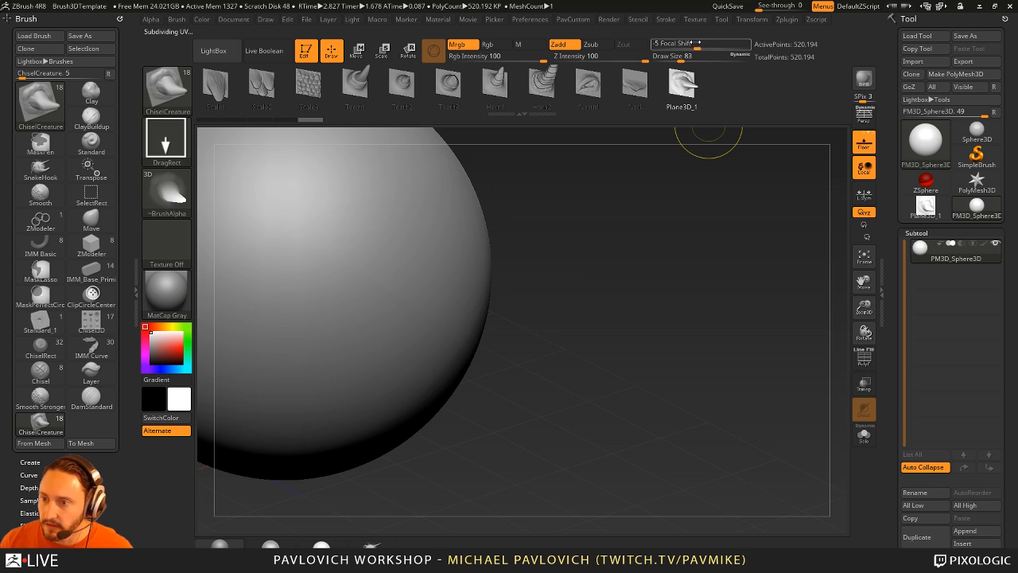
left_click(689, 44)
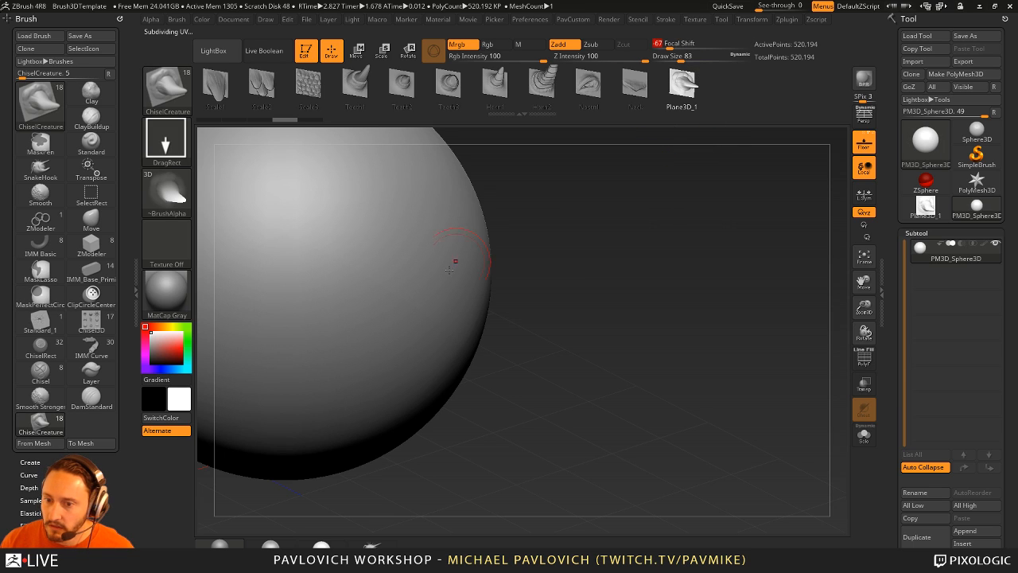
left_click_drag(447, 270, 369, 357)
key("ctrl+z")
- Set the brush's Focal Shift to 0, test a horn stamp on the sphere and undo it
left_click(697, 45)
left_click_drag(556, 302, 686, 213)
left_click_drag(682, 275, 643, 157)
key("ctrl+z")
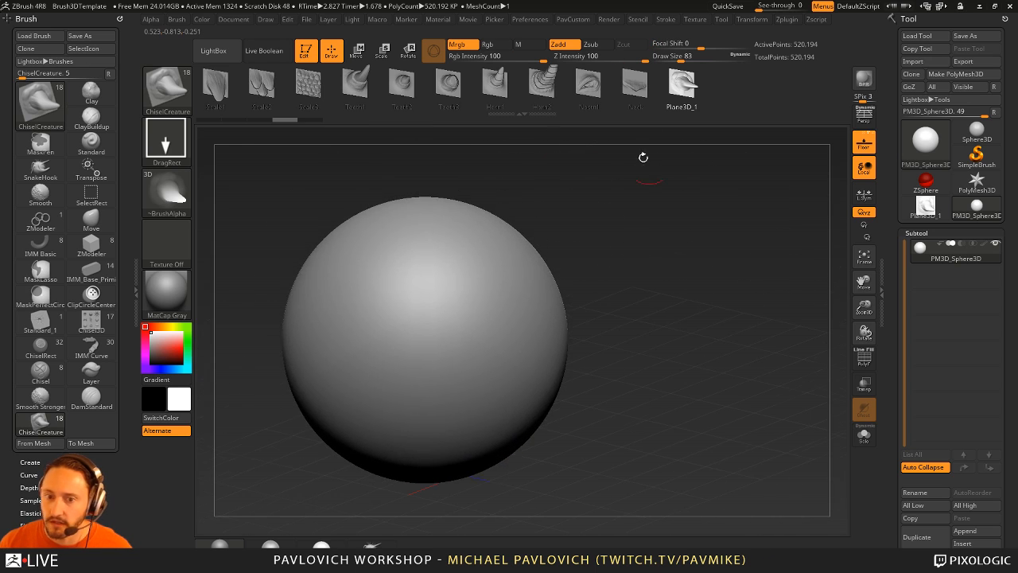
- Set the brush stroke to Dots, check its Lazy Mouse settings, and undo a test trail of horns on the sphere
left_click(166, 140)
left_click(220, 155)
left_click(672, 20)
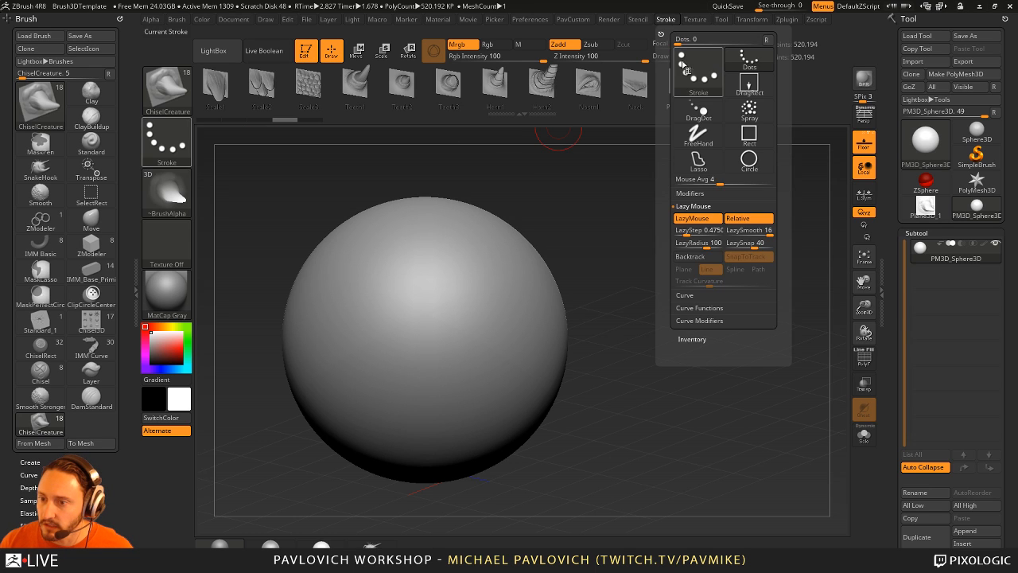
mouse_move(377, 288)
left_mouse_down()
mouse_move(403, 339)
mouse_move(507, 357)
mouse_move(521, 310)
left_mouse_up()
mouse_move(687, 225)
left_mouse_down()
mouse_move(645, 195)
mouse_move(575, 250)
left_mouse_up()
key("ctrl+z")
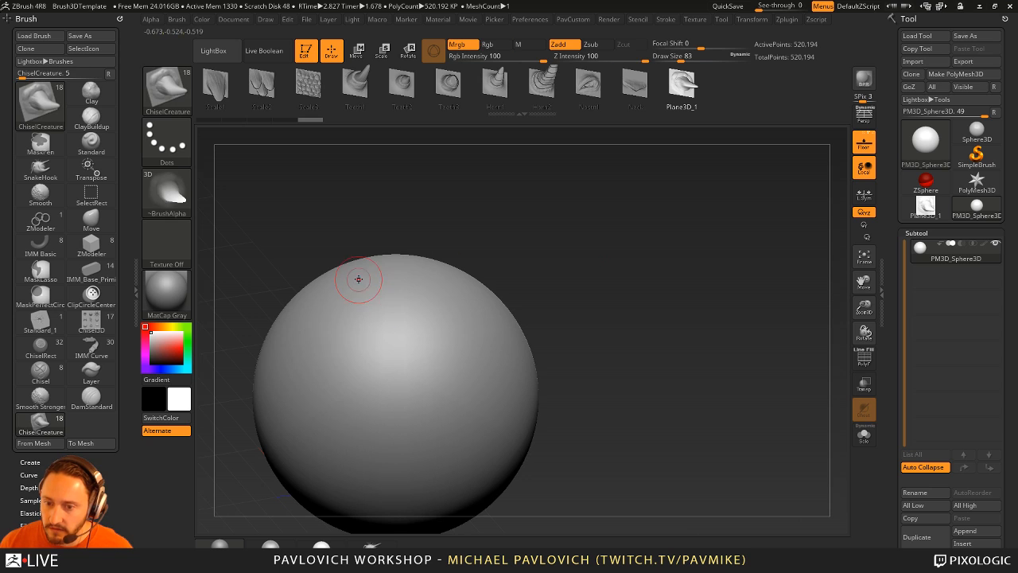
- Draw a curved trail of overlapping horns across the sphere and bring the brush's Modifiers settings into view
mouse_move(359, 279)
left_mouse_down()
mouse_move(321, 395)
mouse_move(452, 244)
left_mouse_up()
left_click_drag(586, 274, 638, 184, "alt")
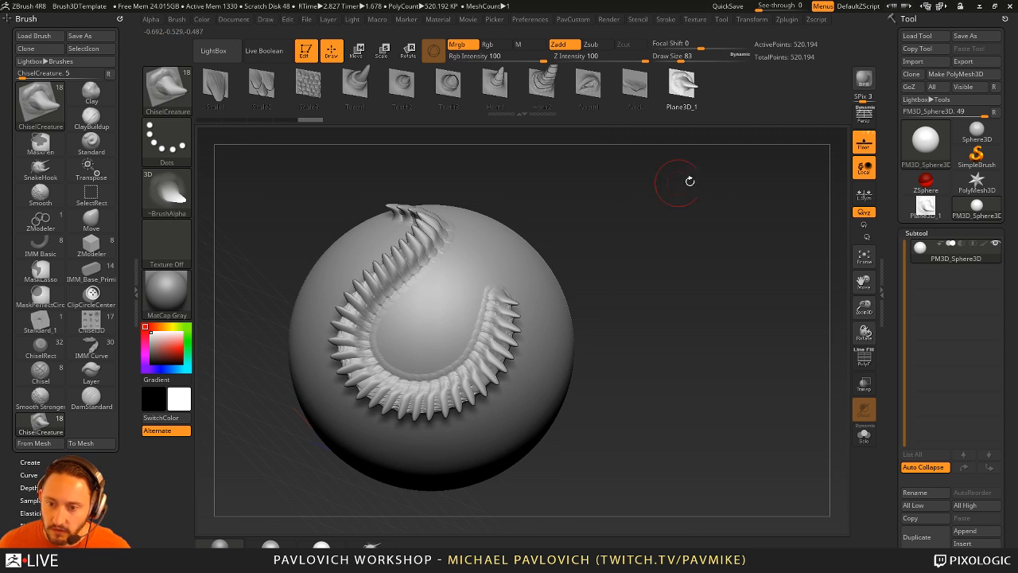
scroll(22, 474, "down", 5)
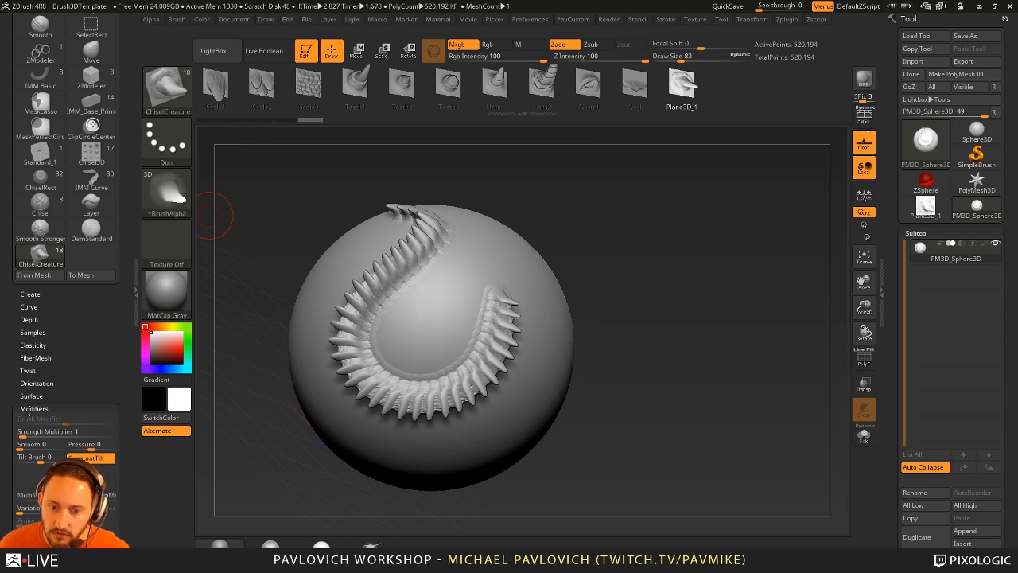
left_click(70, 381)
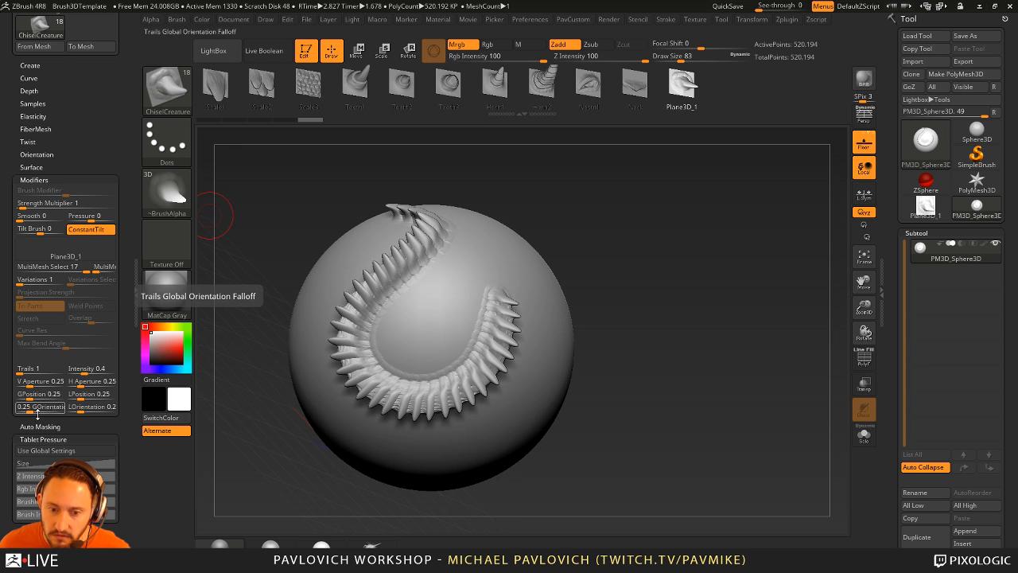
- Expand the brush's Alpha and Texture settings and test trails of horns on the sphere
scroll(76, 409, "down", 5)
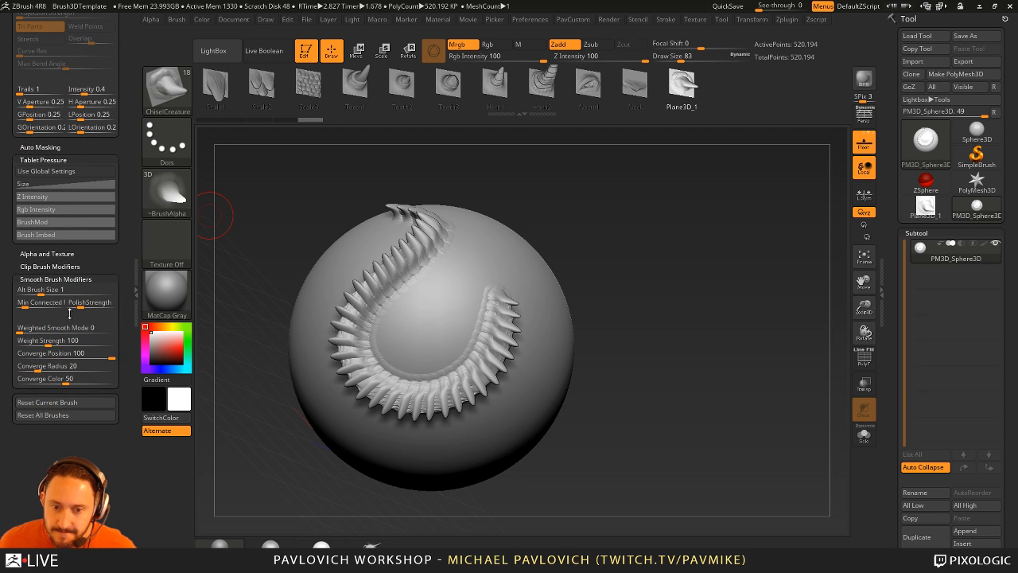
left_click(55, 279)
left_click(47, 252)
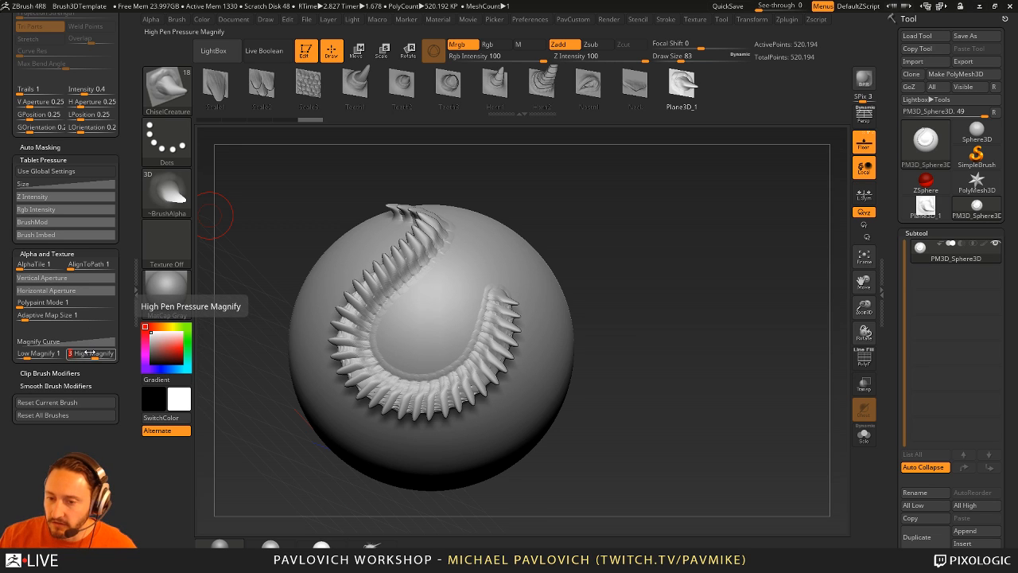
left_click_drag(721, 213, 394, 235)
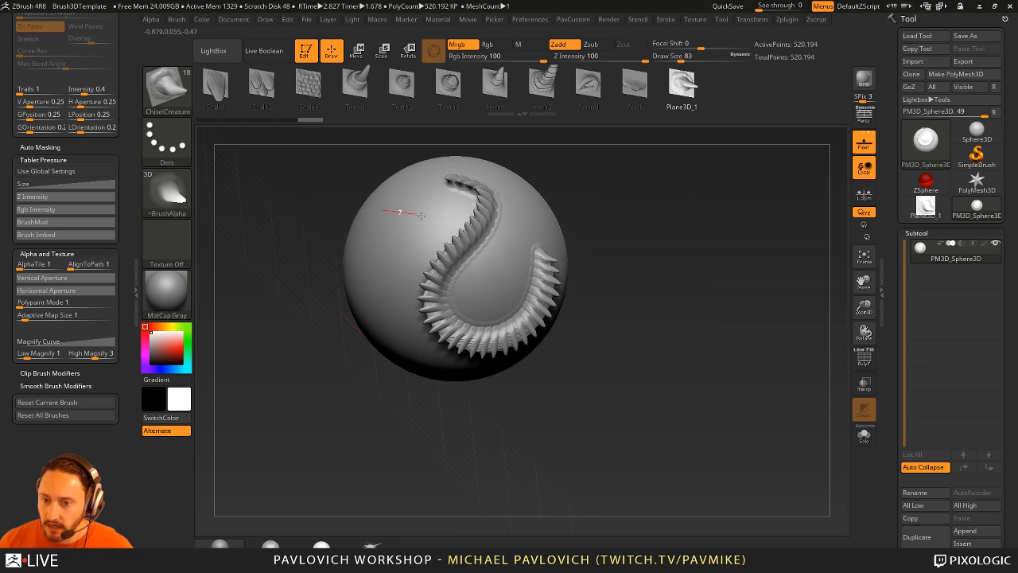
mouse_move(380, 328)
left_mouse_down()
mouse_move(393, 350)
mouse_move(457, 381)
left_mouse_up()
mouse_move(604, 342)
left_mouse_down()
mouse_move(721, 296)
mouse_move(735, 239)
mouse_move(605, 220)
left_mouse_up()
left_click_drag(394, 211, 430, 207)
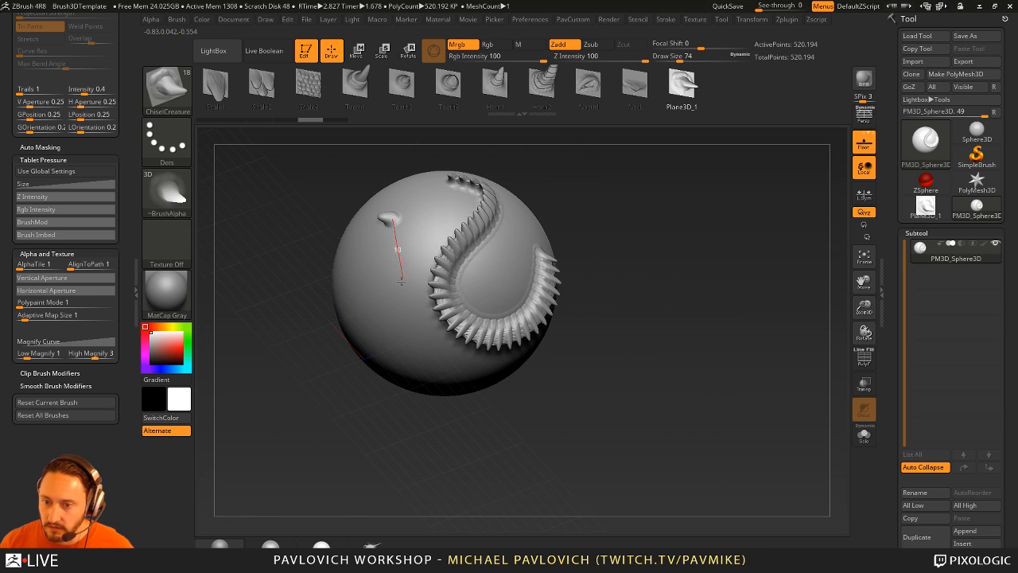
- Check the stroke's Lazy Mouse settings and draw a trail of horns down the sphere
left_click(665, 19)
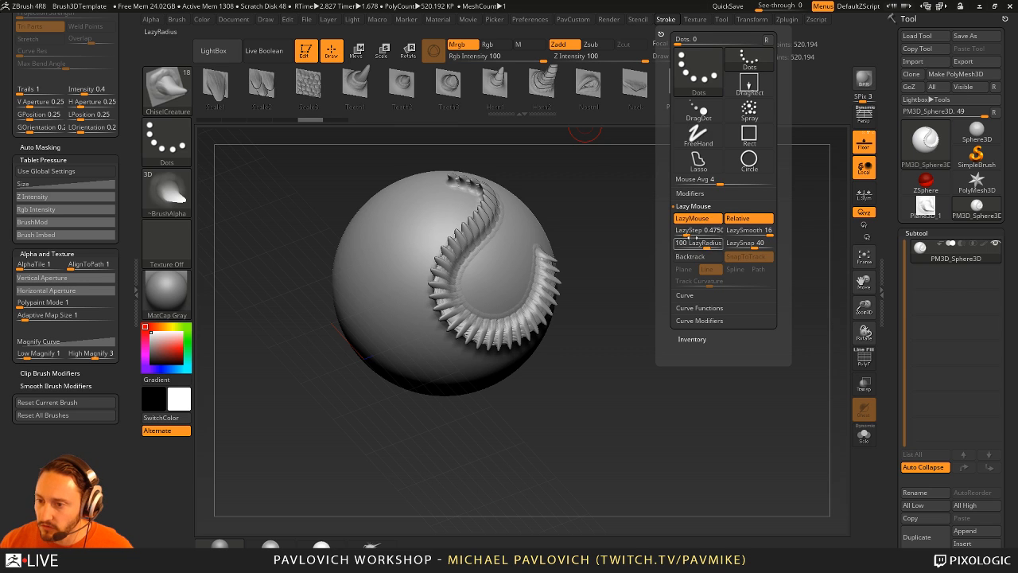
mouse_move(668, 247)
left_mouse_down()
mouse_move(643, 216)
mouse_move(417, 252)
left_mouse_up()
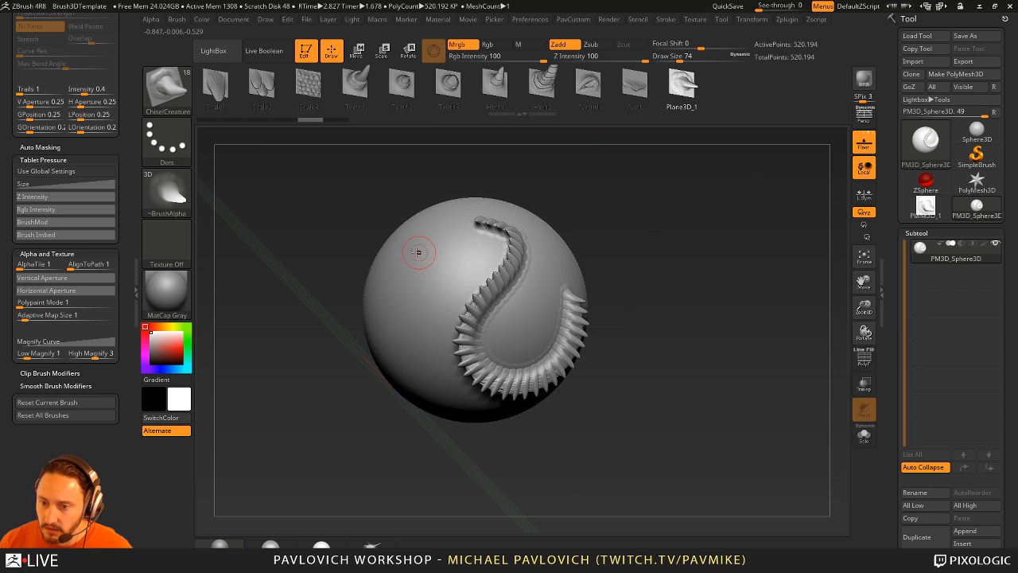
mouse_move(470, 275)
left_mouse_down()
mouse_move(418, 332)
mouse_move(463, 416)
left_mouse_up()
mouse_move(710, 281)
left_mouse_down()
mouse_move(693, 231)
mouse_move(705, 237)
mouse_move(671, 205)
left_mouse_up()
- Set the brush's High Magnify to 1 and draw several trails of horns across the sphere
left_click(93, 353)
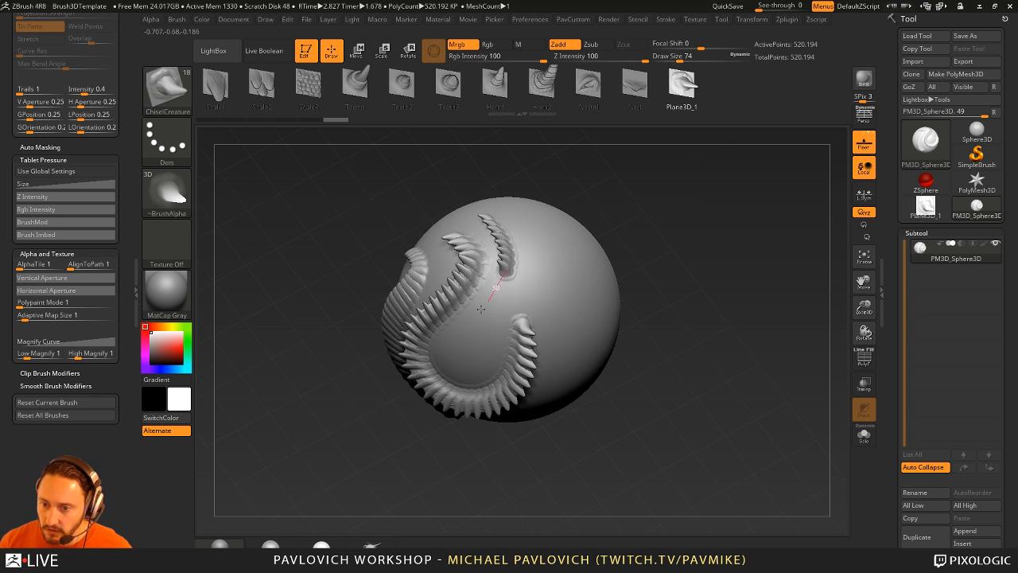
left_click_drag(480, 308, 475, 382)
mouse_move(661, 270)
left_mouse_down()
mouse_move(670, 213)
mouse_move(589, 206)
left_mouse_up()
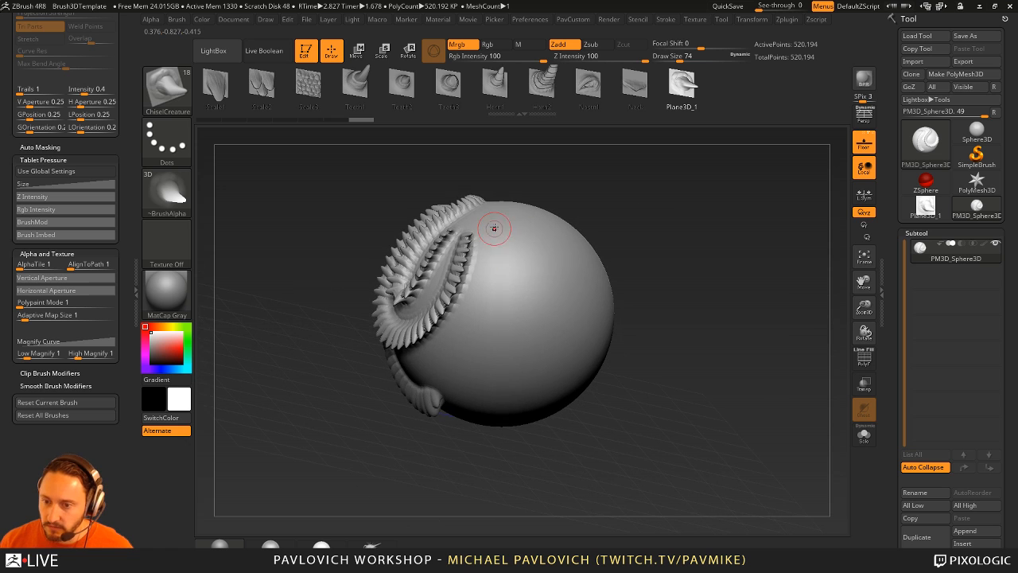
left_click_drag(494, 228, 514, 297)
left_click_drag(540, 343, 477, 382)
mouse_move(645, 257)
left_mouse_down()
mouse_move(686, 256)
mouse_move(697, 226)
left_mouse_up()
- Select the Horn2 shape and try trails with it on the sphere, undoing the first attempt
left_click(542, 84)
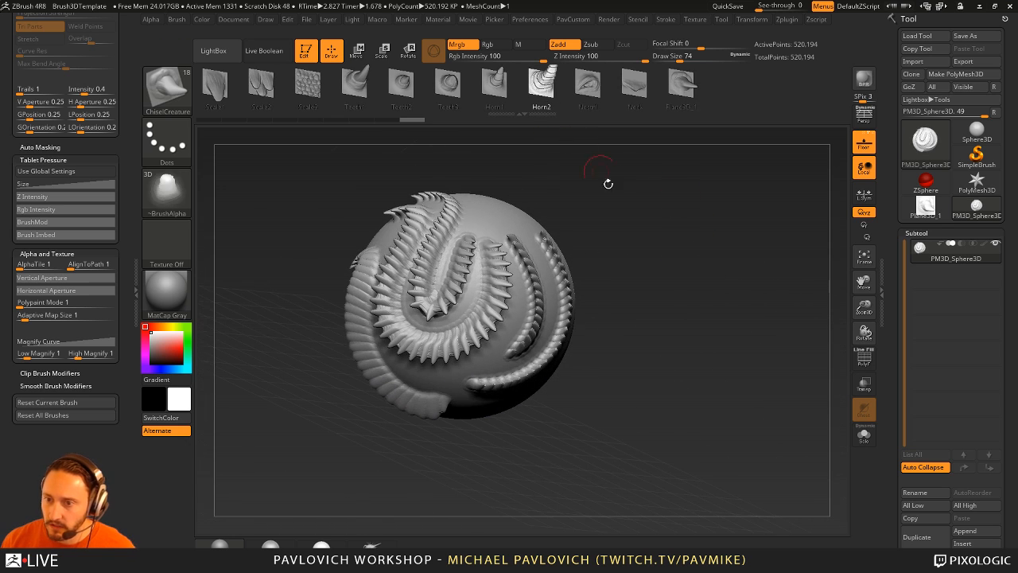
mouse_move(715, 182)
left_mouse_down()
mouse_move(668, 180)
mouse_move(639, 231)
left_mouse_up()
left_click_drag(545, 286, 554, 441)
left_click_drag(701, 302, 618, 217)
key("ctrl+z")
left_click_drag(567, 273, 495, 437)
mouse_move(683, 289)
left_mouse_down()
mouse_move(747, 305)
mouse_move(722, 291)
left_mouse_up()
- Select the Teeth1 shape and draw a curved trail of teeth on the sphere
left_click(272, 87)
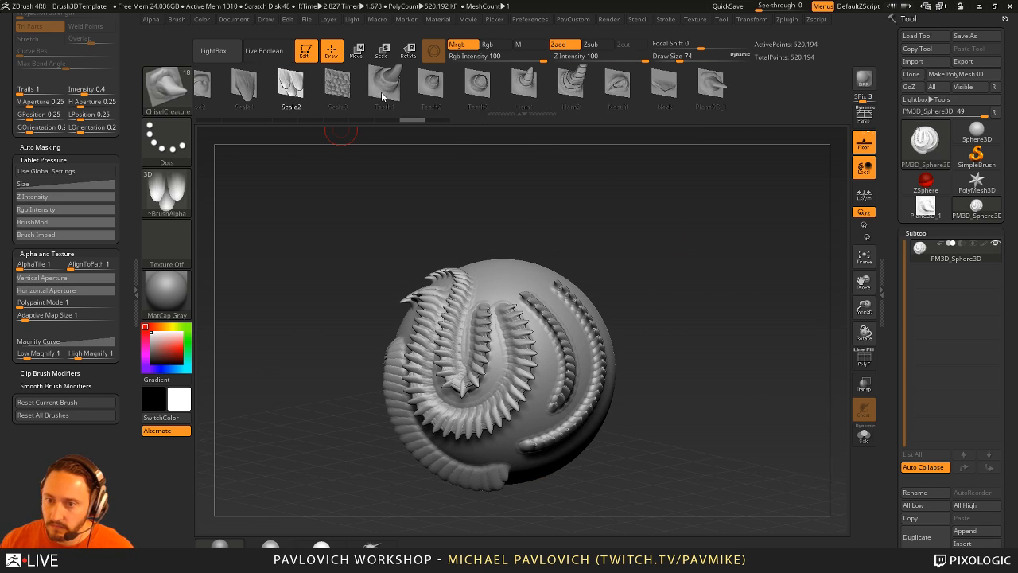
left_click(380, 87)
left_click_drag(668, 239, 588, 278)
mouse_move(506, 270)
left_mouse_down()
mouse_move(574, 310)
mouse_move(568, 386)
left_mouse_up()
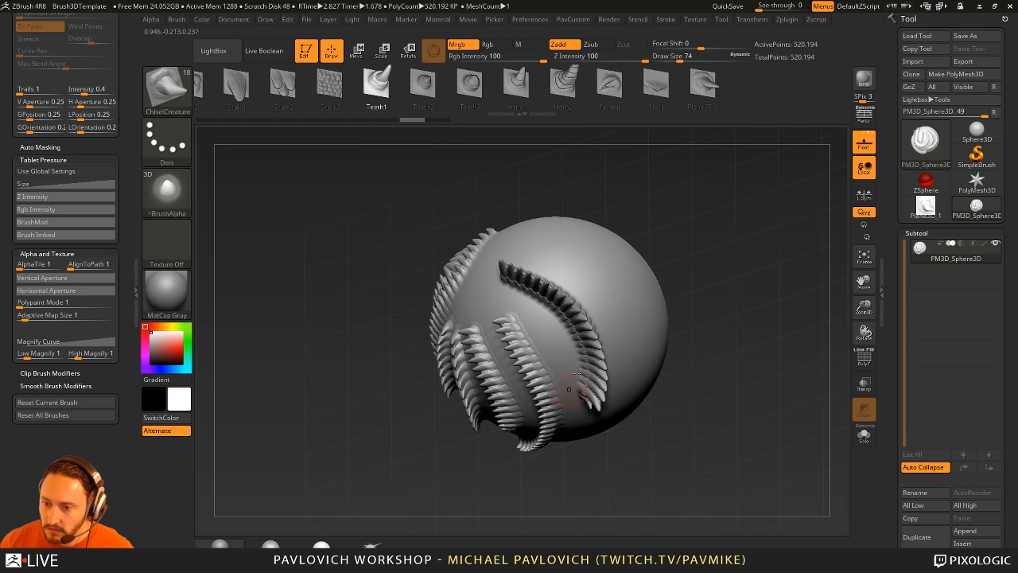
mouse_move(747, 254)
left_mouse_down()
mouse_move(714, 241)
mouse_move(732, 229)
left_mouse_up()
- Draw a Scale3 trail on the sphere beside the teeth and undo the latest test trails
left_click(337, 87)
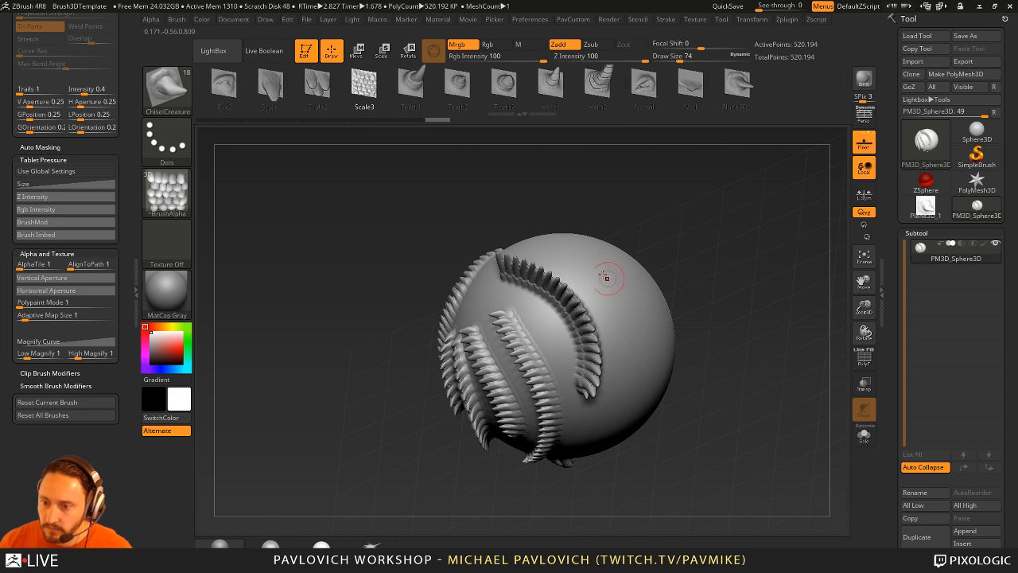
mouse_move(606, 261)
left_mouse_down()
mouse_move(636, 349)
mouse_move(613, 421)
left_mouse_up()
mouse_move(745, 302)
left_mouse_down()
mouse_move(759, 267)
mouse_move(620, 254)
left_mouse_up()
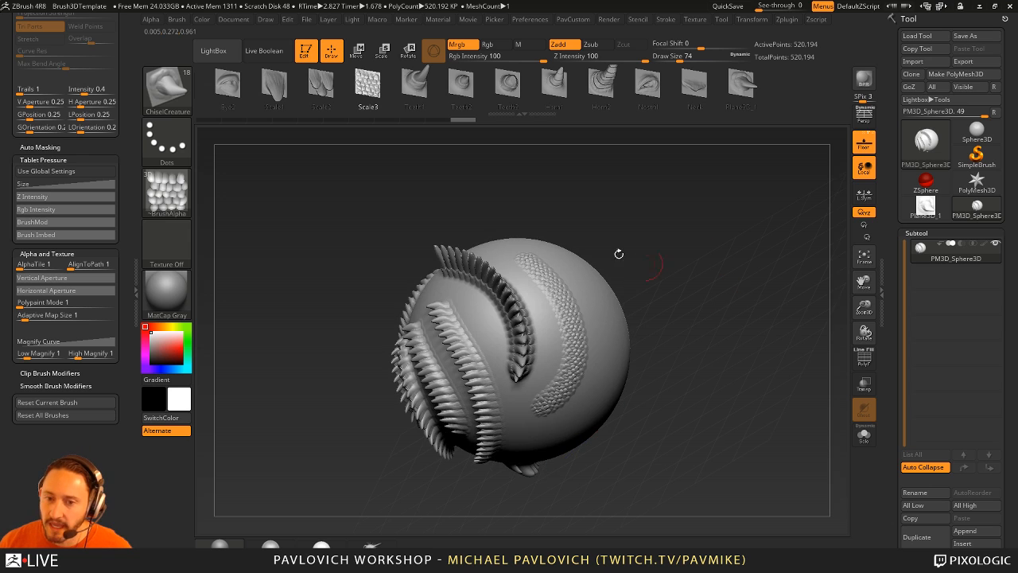
key("ctrl")
mouse_move(687, 238)
left_mouse_down()
mouse_move(677, 228)
mouse_move(684, 214)
mouse_move(676, 235)
mouse_move(679, 218)
left_mouse_up()
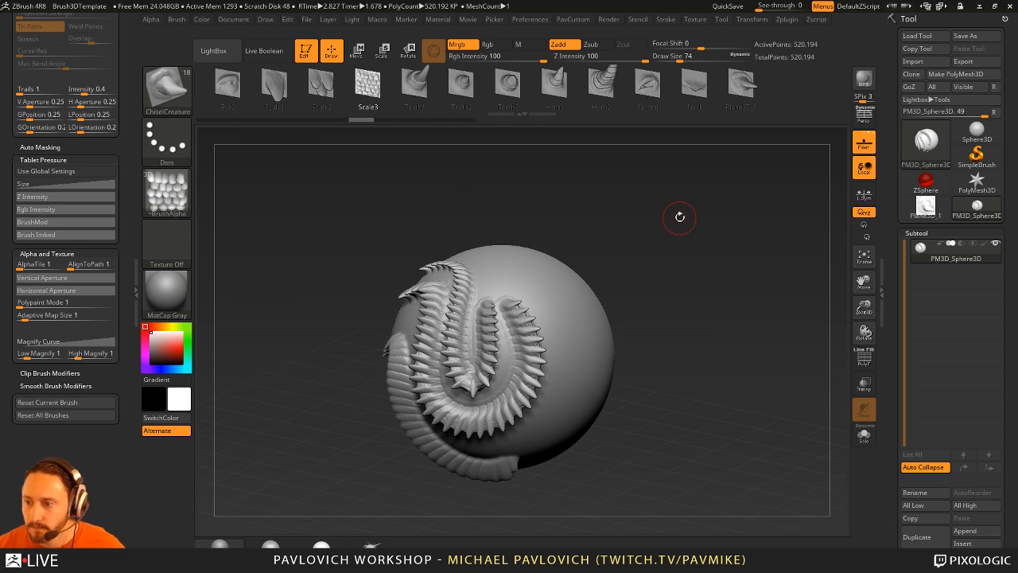
- Switch to the PolyMesh3D star and add it from mesh to the ChiselCreature brush
left_click(978, 182)
left_click_drag(716, 270, 684, 282, "shift")
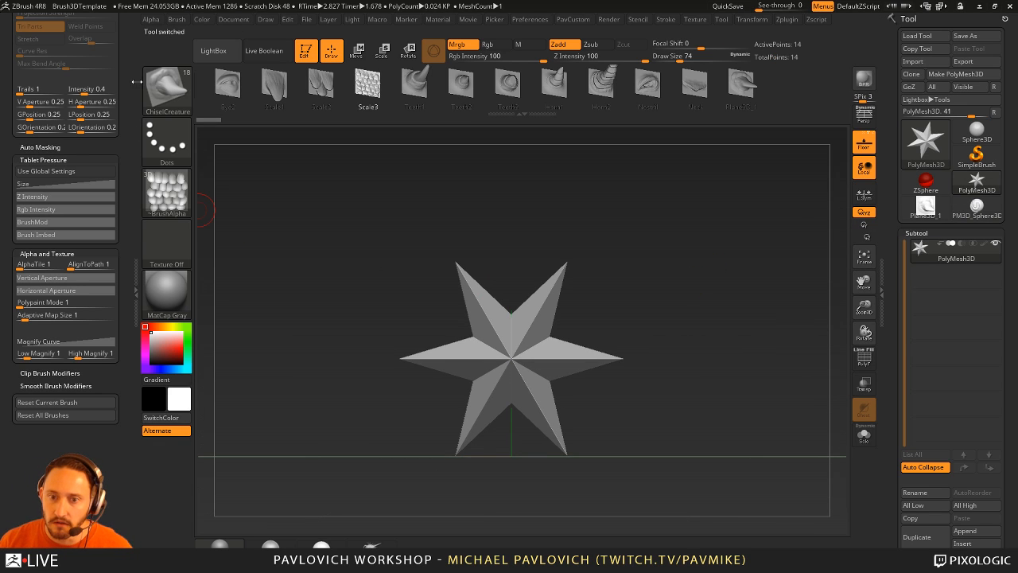
left_click_drag(124, 50, 126, 179)
left_click(34, 335)
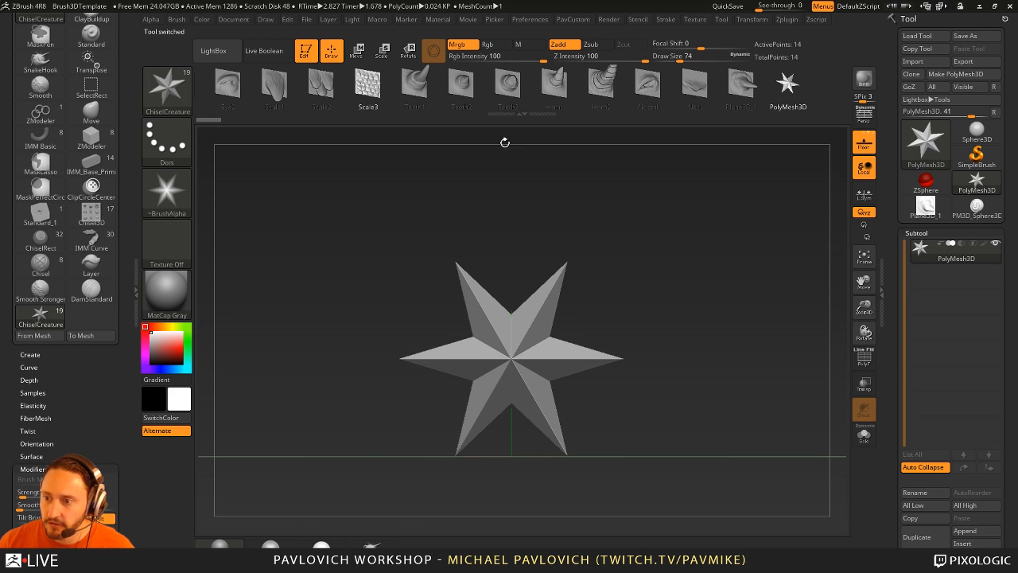
- Return to PM3D_Sphere3D and draw one trail with the PolyMesh3D star shape and another with the Plane3D_1 horn
left_click(738, 91)
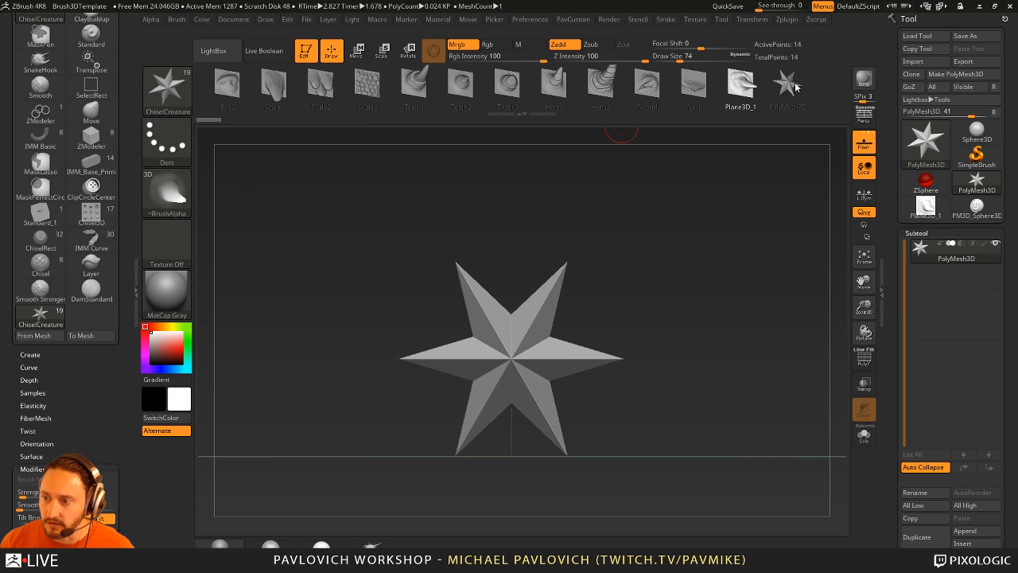
left_click(795, 87)
left_click(978, 211)
mouse_move(717, 270)
left_mouse_down()
mouse_move(707, 251)
mouse_move(735, 216)
mouse_move(719, 238)
left_mouse_up()
mouse_move(436, 255)
left_mouse_down()
mouse_move(484, 297)
mouse_move(519, 390)
left_mouse_up()
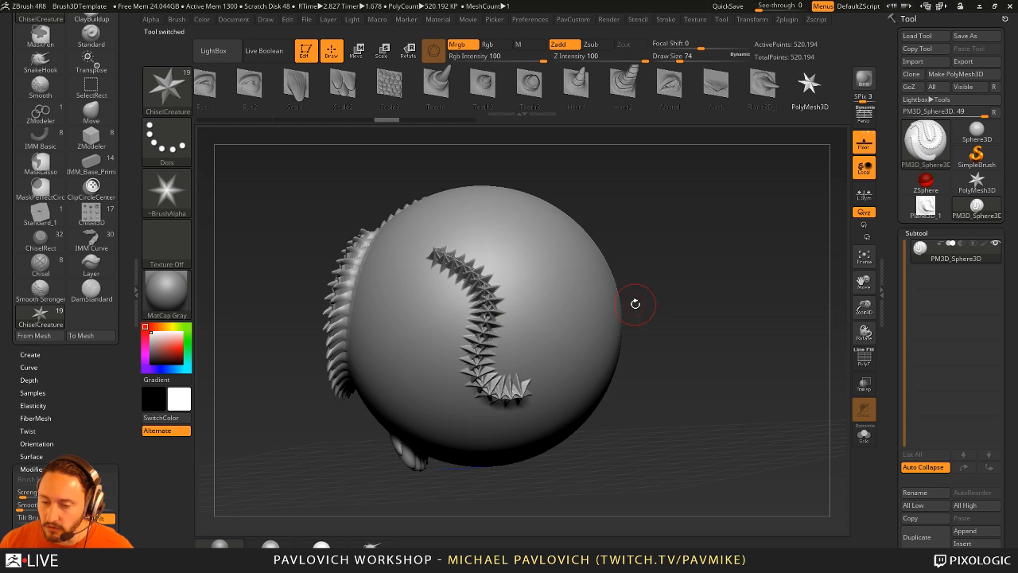
mouse_move(434, 291)
left_mouse_down()
mouse_move(450, 414)
mouse_move(479, 429)
left_mouse_up()
mouse_move(693, 188)
left_mouse_down()
mouse_move(743, 199)
mouse_move(721, 218)
left_mouse_up()
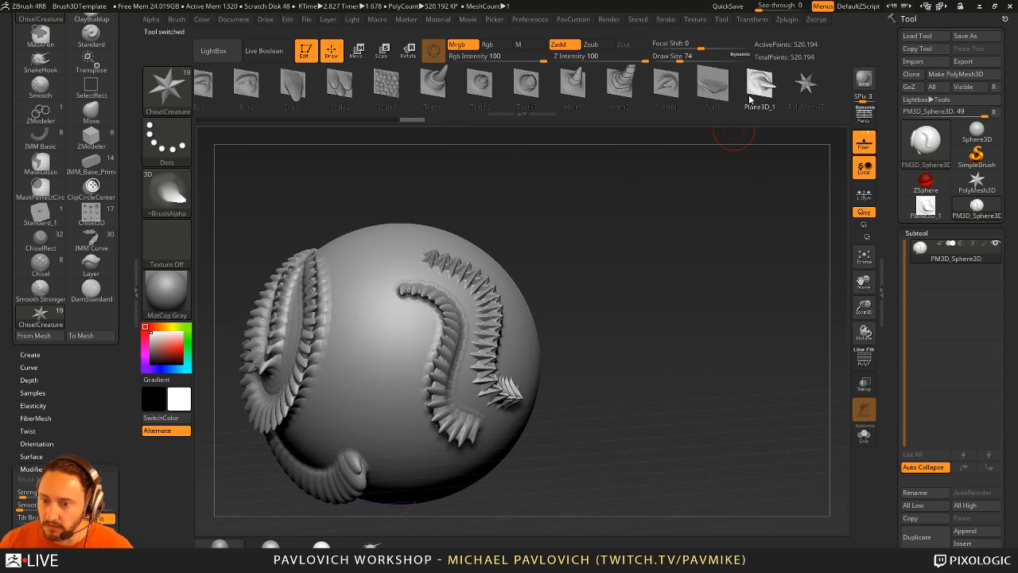
left_click_drag(616, 237, 591, 226)
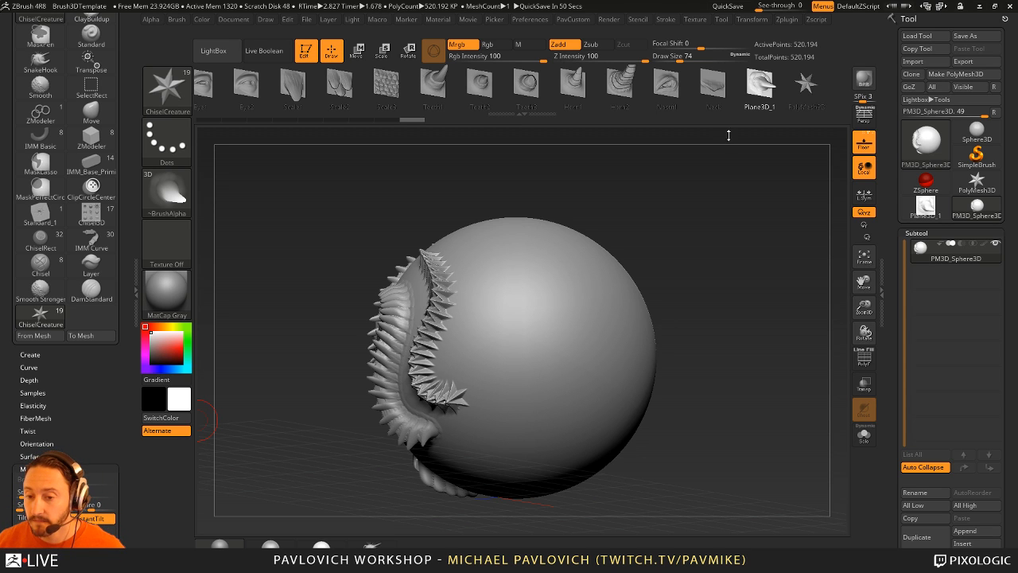
mouse_move(725, 193)
left_mouse_down()
mouse_move(750, 189)
mouse_move(718, 202)
mouse_move(704, 193)
left_mouse_up()
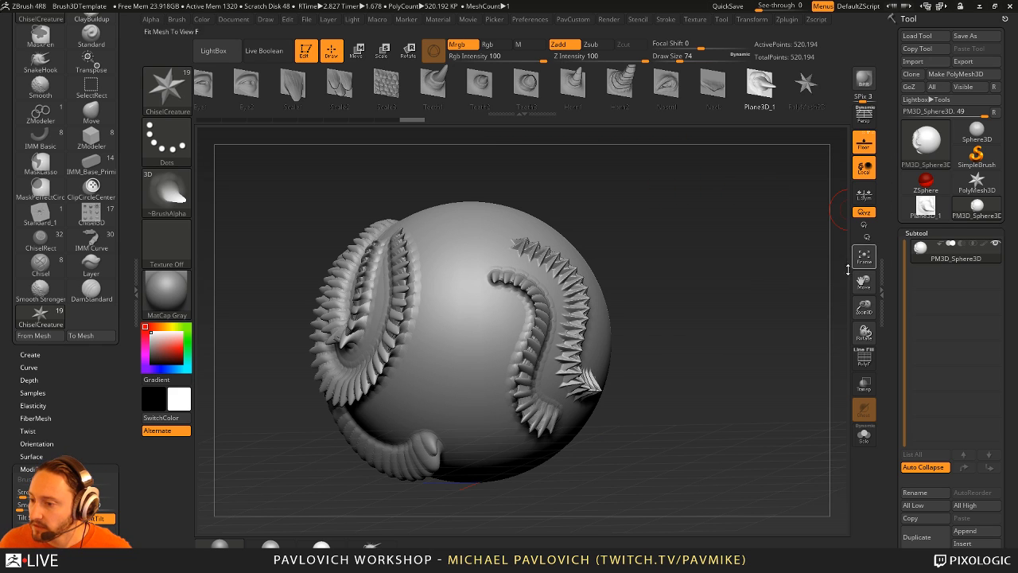
mouse_move(723, 234)
left_mouse_down()
mouse_move(691, 228)
mouse_move(745, 232)
left_mouse_up()
- Switch to KeyShot, choose the Default scene set and resume the paused render
key("super")
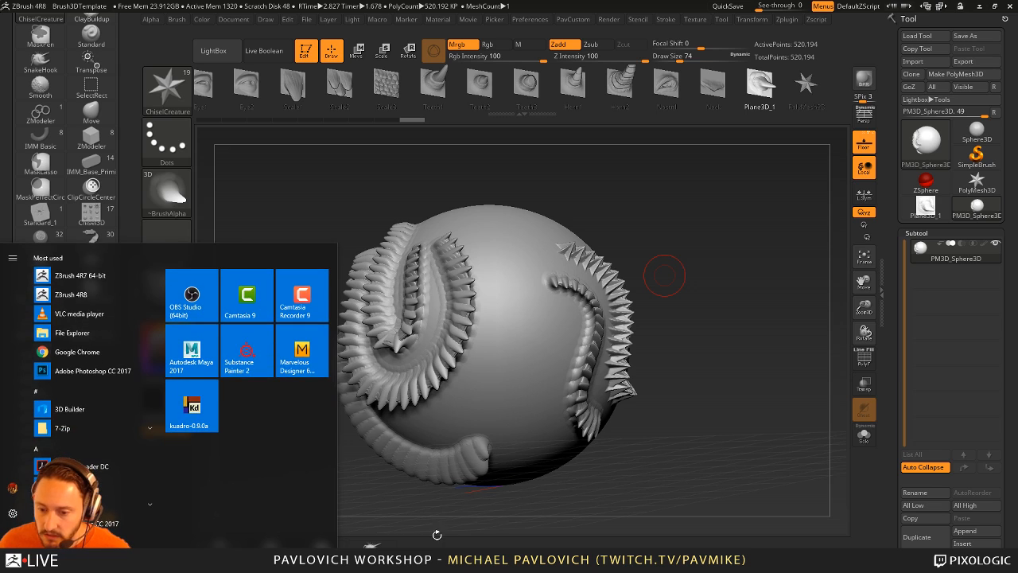
left_click(437, 557)
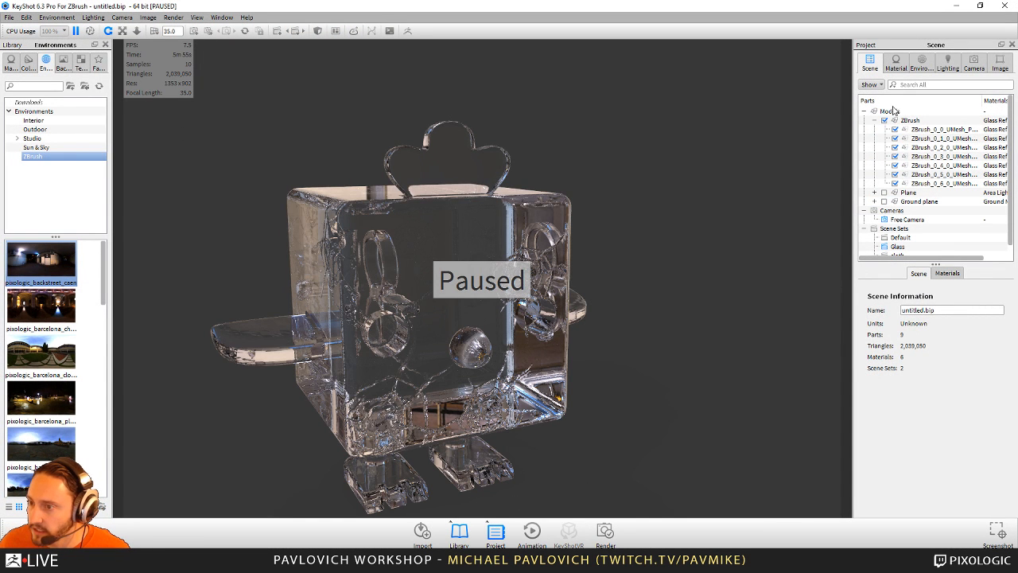
left_click(899, 238)
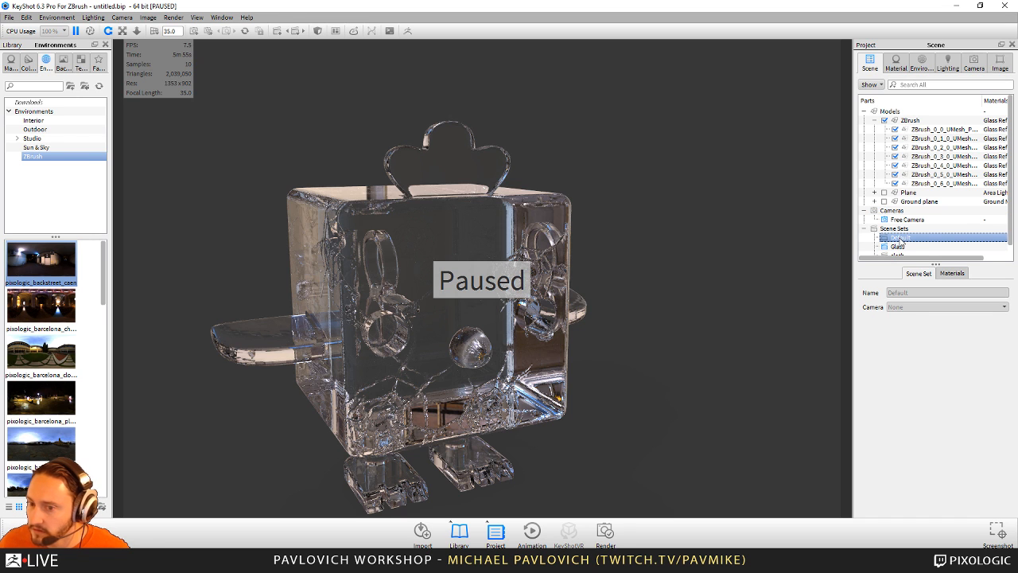
left_click(77, 31)
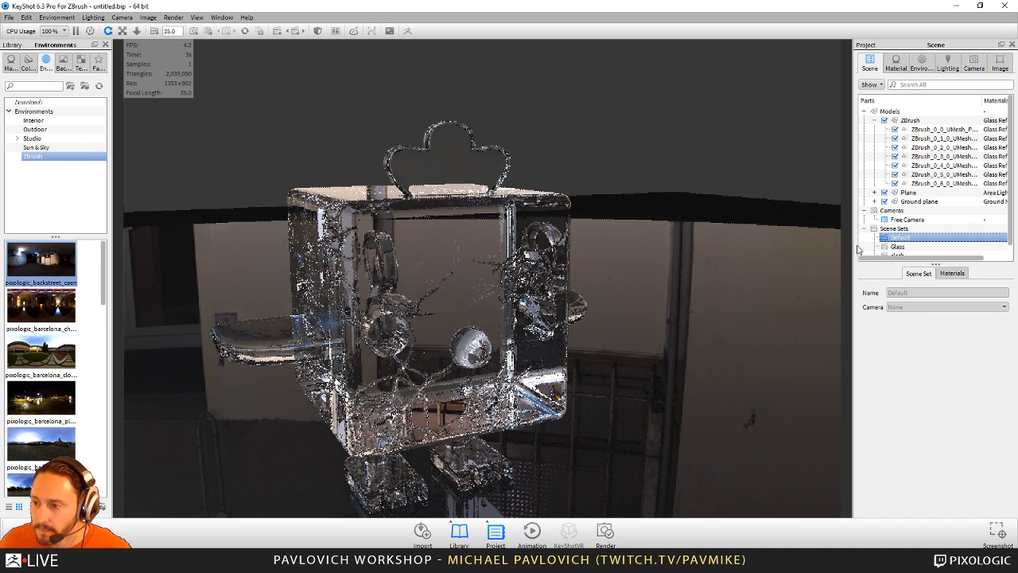
- View the cloth and Glass scene sets, pause the render and return to ZBrush
scroll(901, 250, "down", 1)
left_click(905, 245)
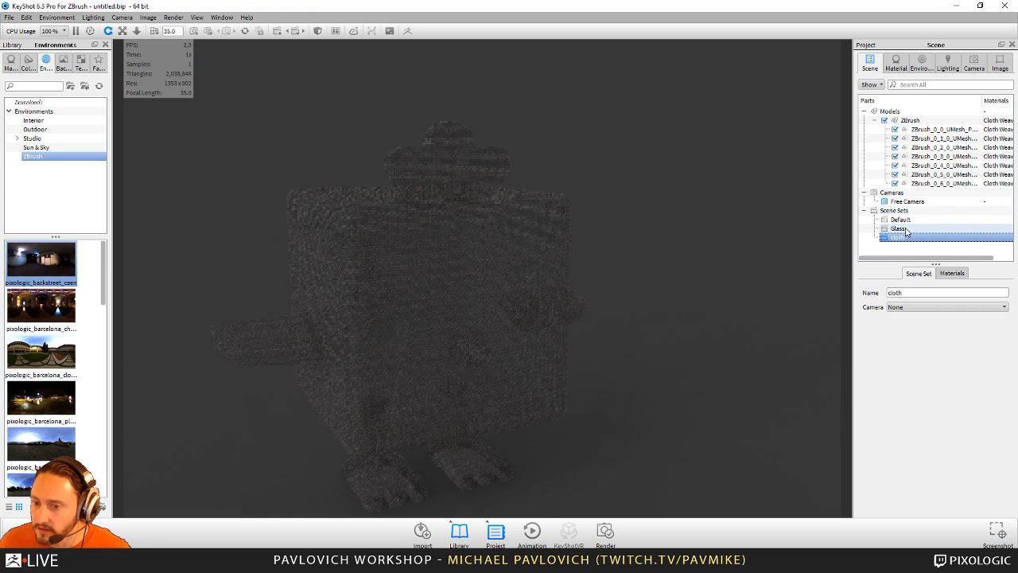
left_click(905, 229)
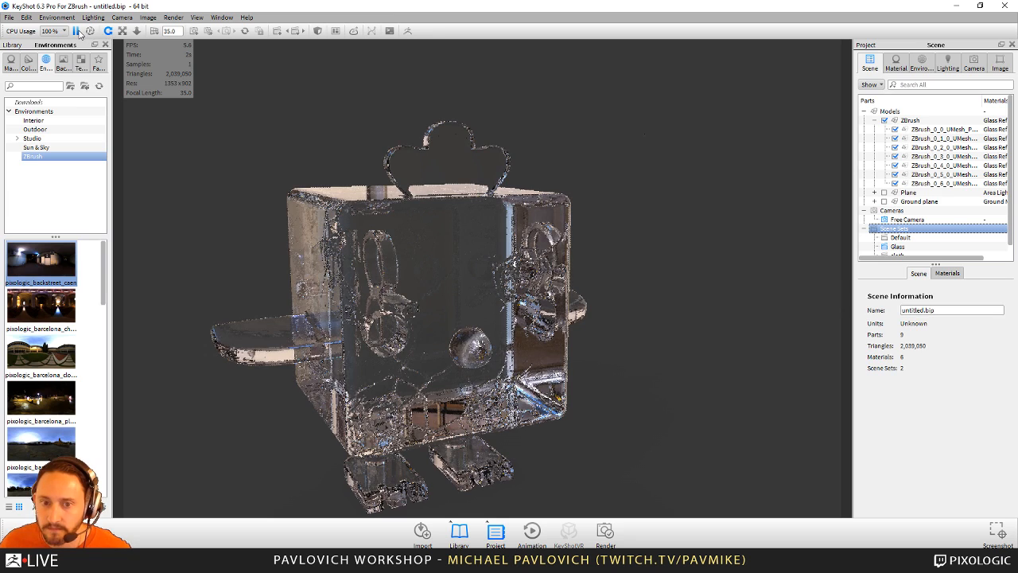
key("p")
left_click(949, 9)
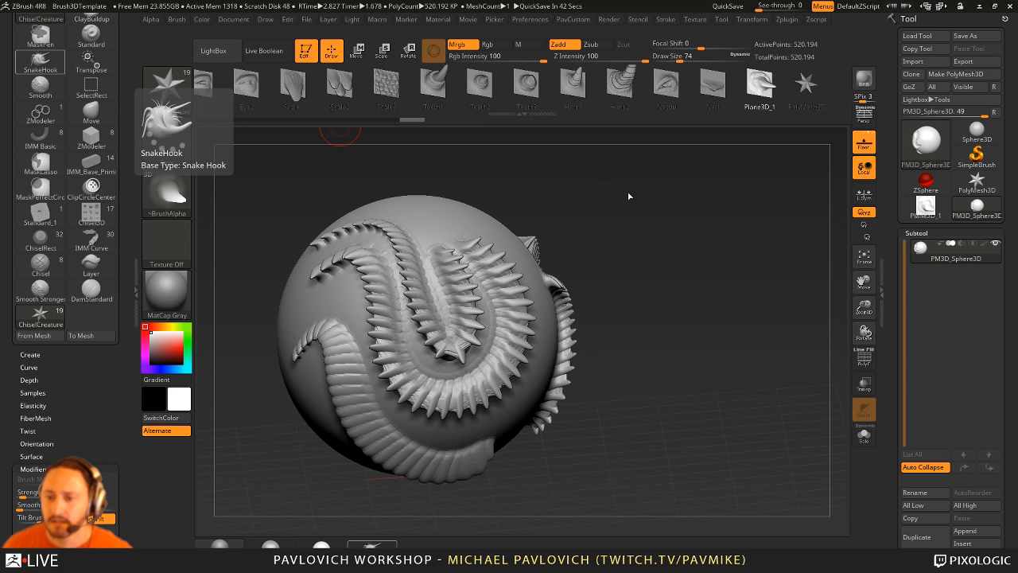
- Take the sphere out of Edit mode, clear the canvas and dock the Zplugin palette in the tray
left_click_drag(628, 196, 593, 173)
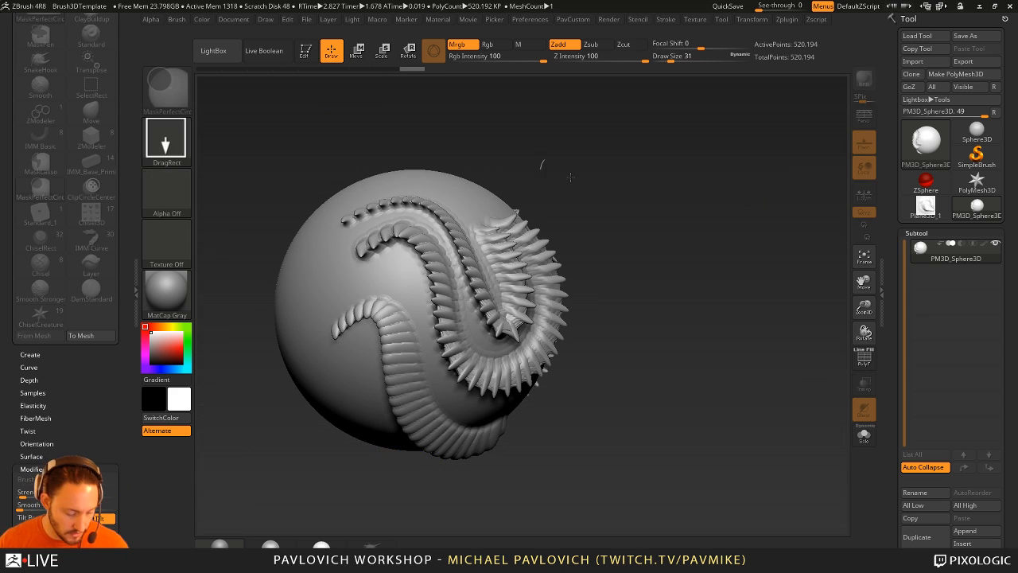
key("ctrl+n")
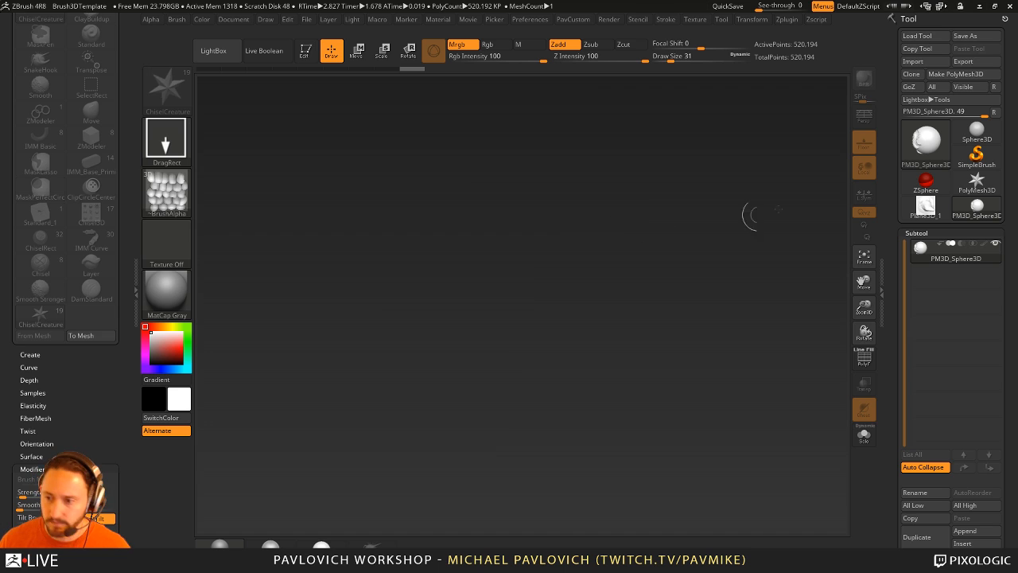
left_click(781, 20)
mouse_move(782, 32)
left_mouse_down()
mouse_move(357, 167)
mouse_move(45, 198)
left_mouse_up()
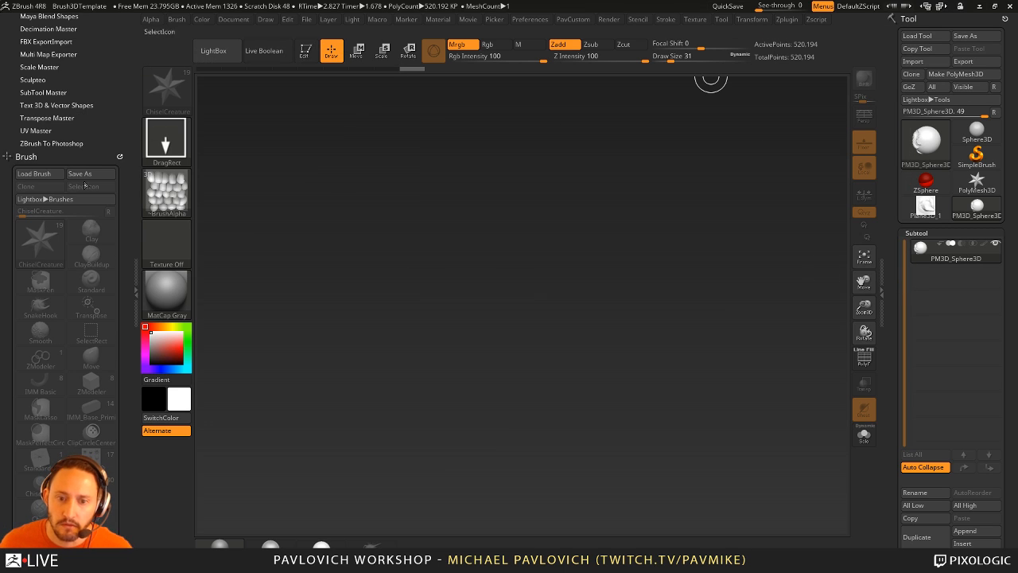
mouse_move(8, 61)
left_mouse_down()
mouse_move(14, 178)
mouse_move(12, 91)
left_mouse_up()
- Create new 3D text reading LIVESTREAMINNGGGG with Text 3D & Vector Shapes
left_click(36, 213)
left_click(46, 131)
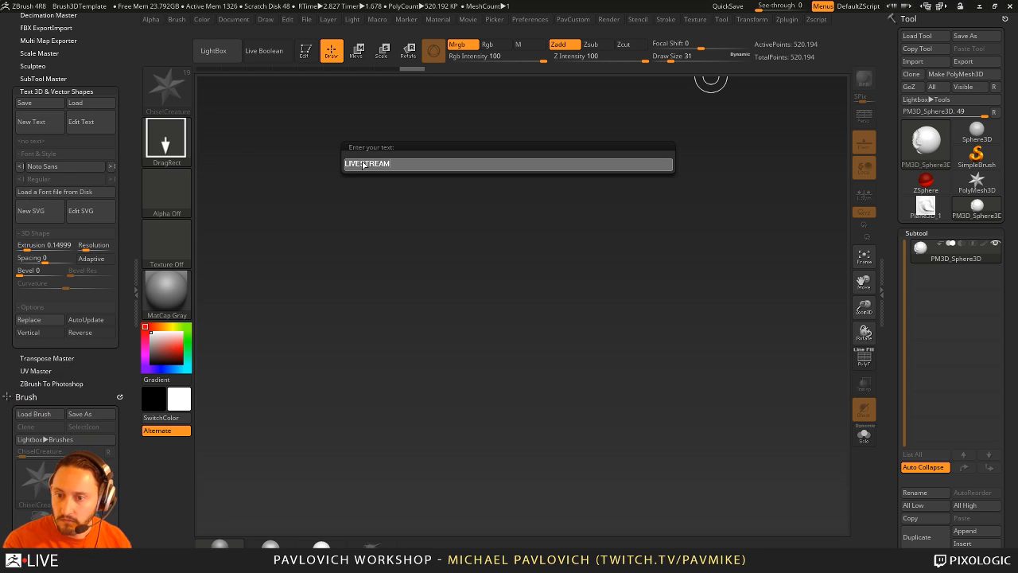
key("Return")
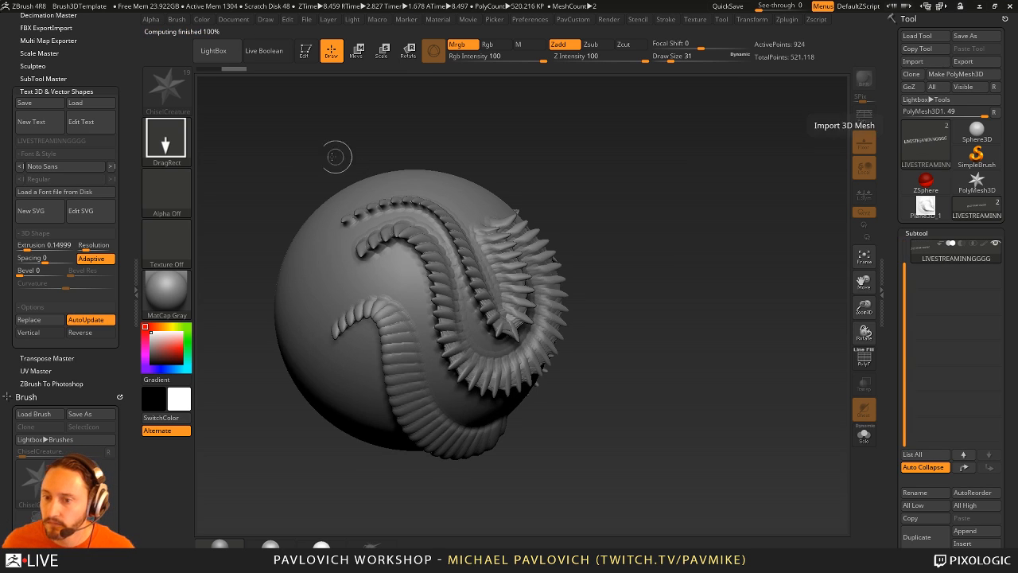
- Clear the canvas, draw the LIVESTREAMINNGGGG text on it alone and enter Edit mode
left_click_drag(906, 273, 906, 246)
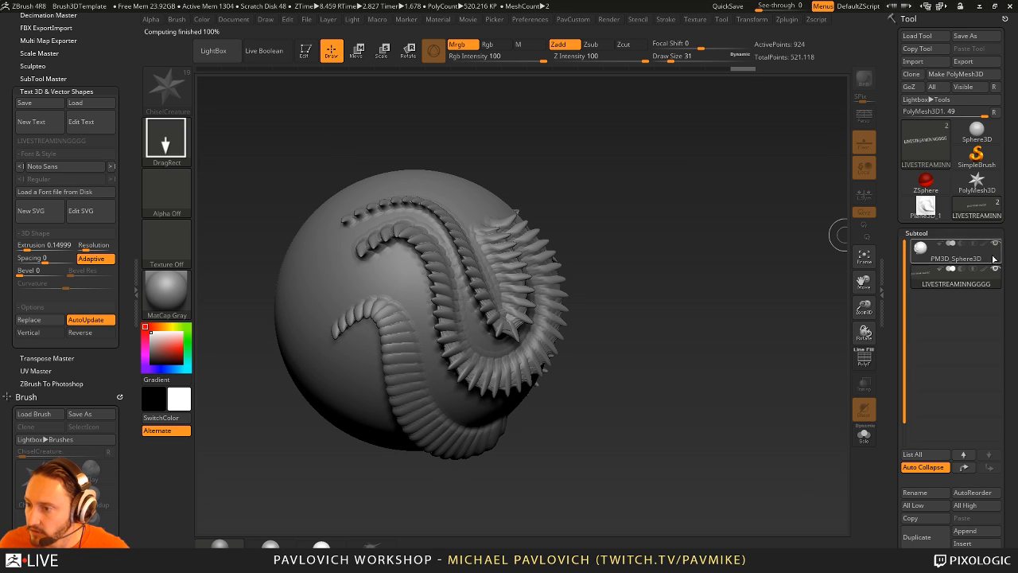
left_click_drag(701, 204, 672, 212)
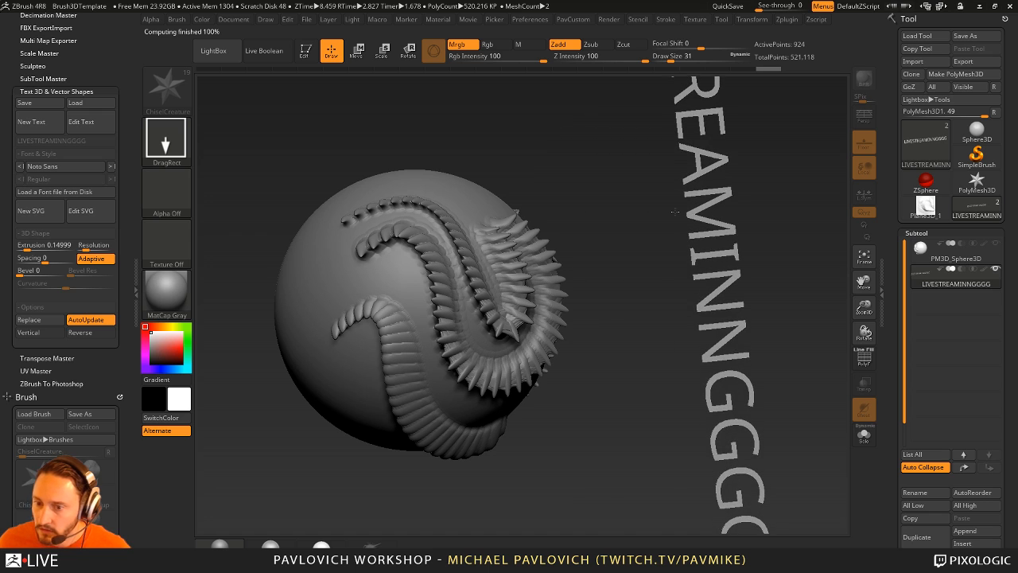
key("ctrl+n")
left_click_drag(546, 262, 562, 338)
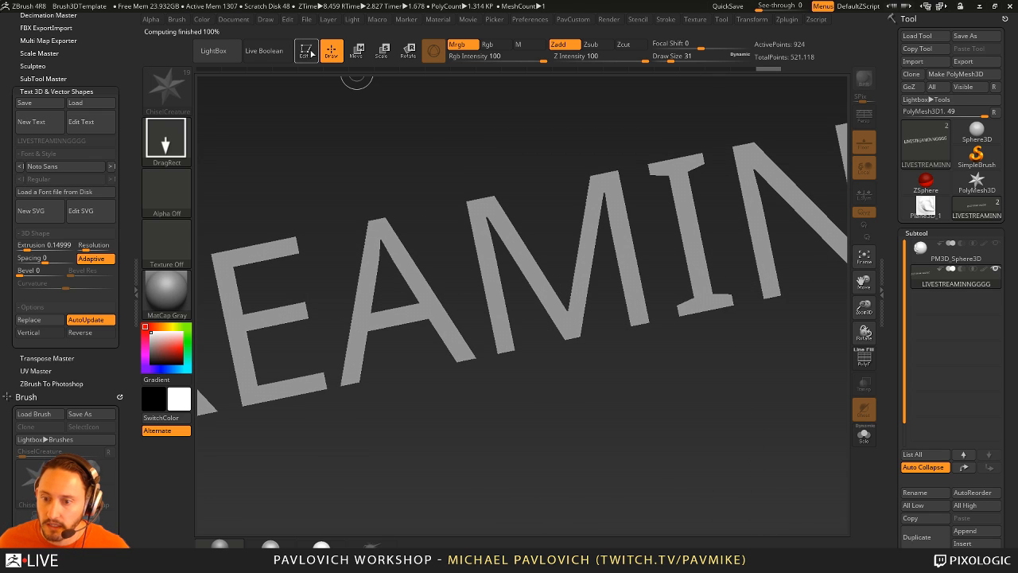
key("t")
left_click_drag(375, 132, 844, 420)
- Display the PolyFrame wireframe and compare the text mesh's topology with Adaptive off and on
left_click(865, 357)
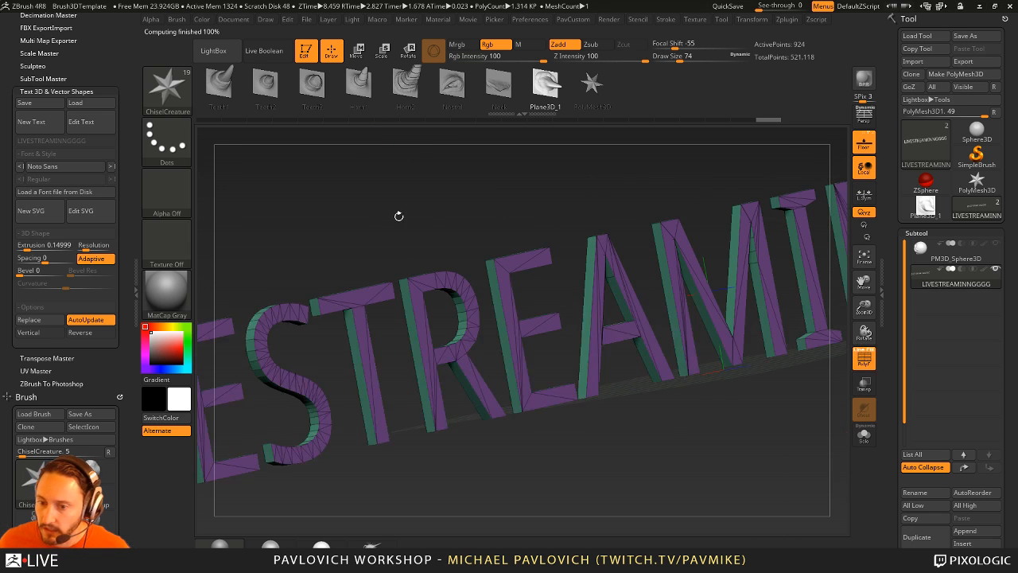
left_click_drag(397, 215, 188, 245)
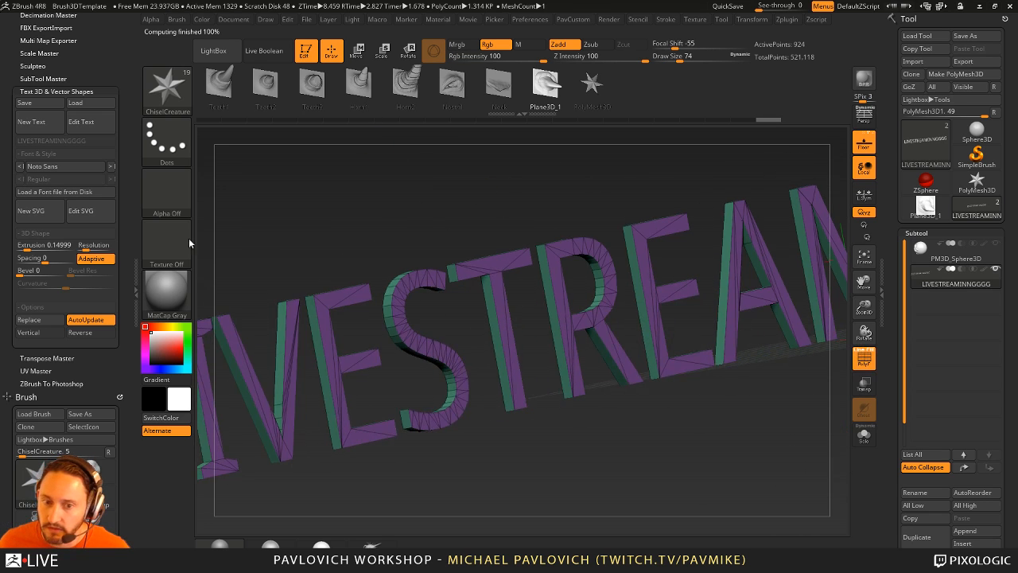
left_click(100, 260)
left_click(102, 262)
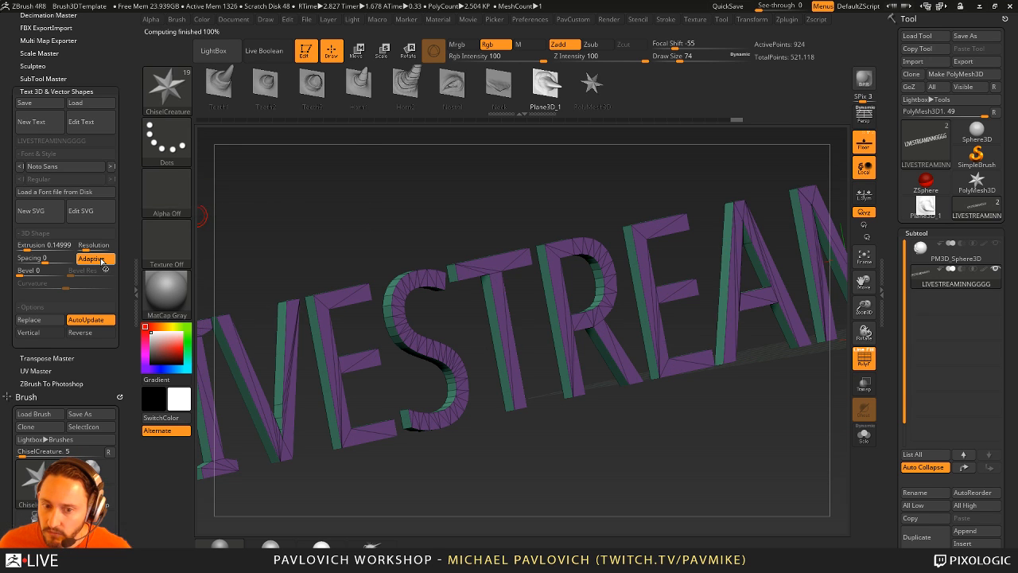
left_click(102, 262)
left_click_drag(425, 268, 526, 272)
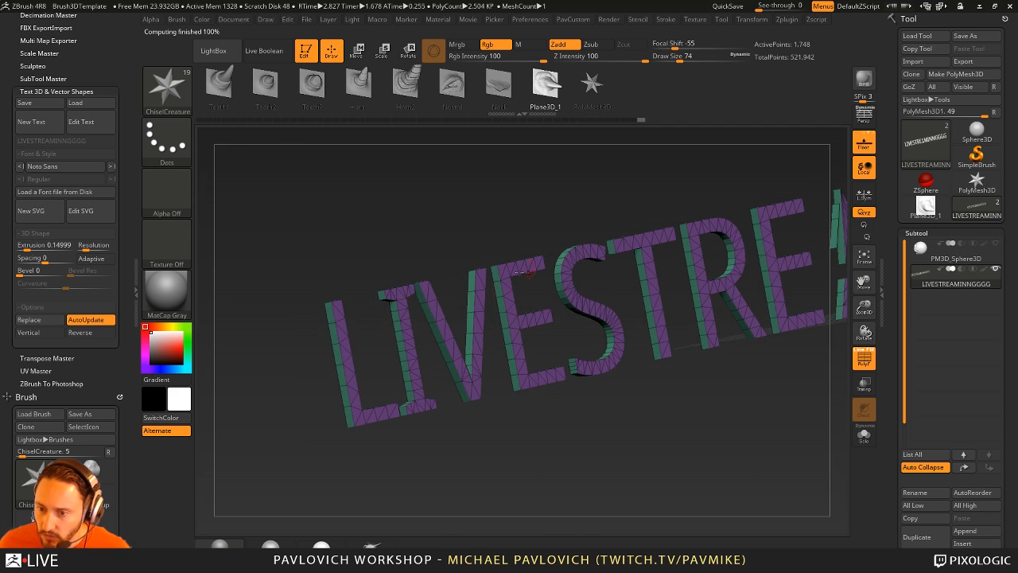
left_click(90, 260)
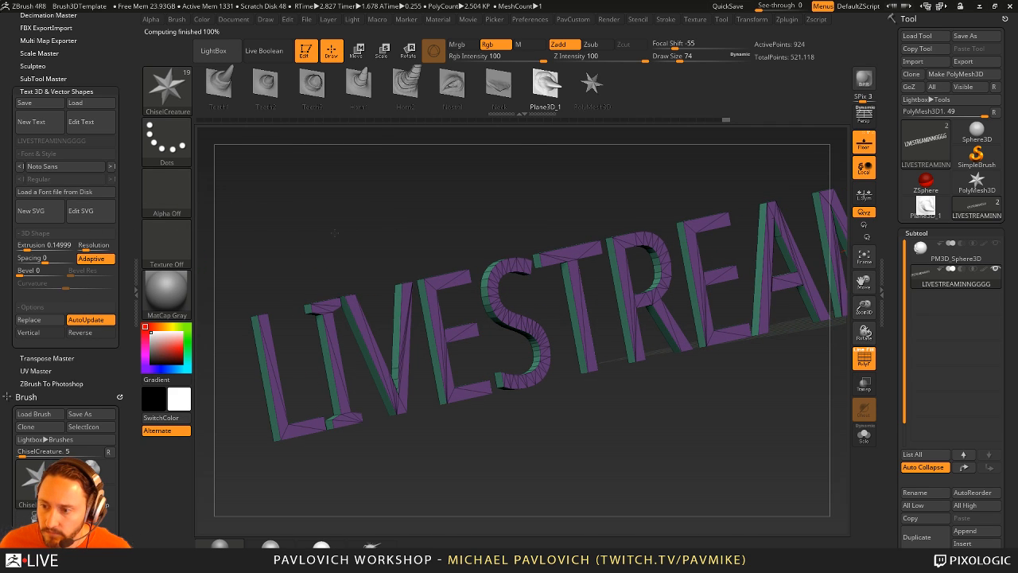
left_click_drag(363, 259, 362, 232)
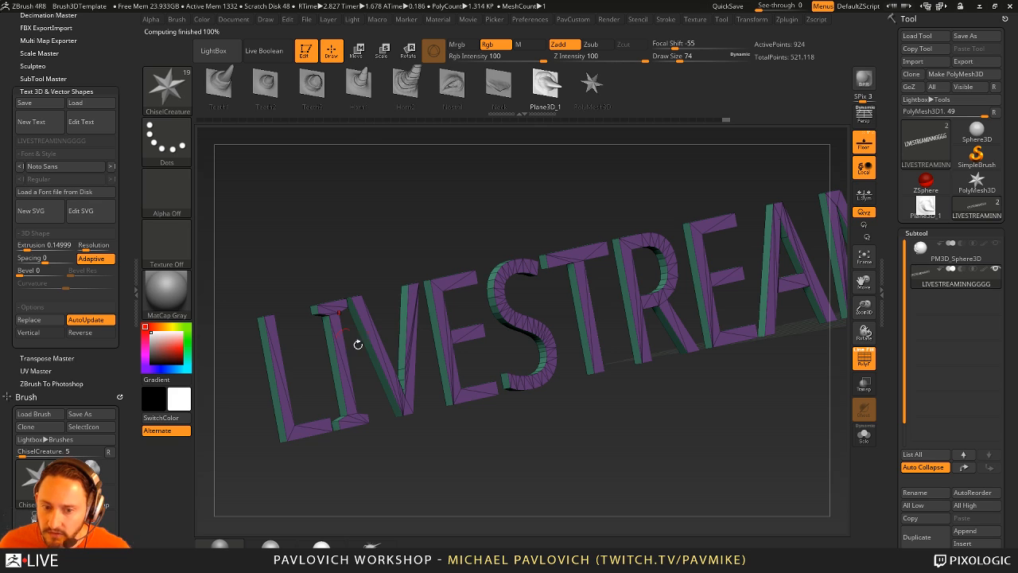
- Change the 3D text's font to Star Jedi Rounded
left_click(67, 170)
left_click_drag(121, 199, 121, 239)
left_click(70, 193)
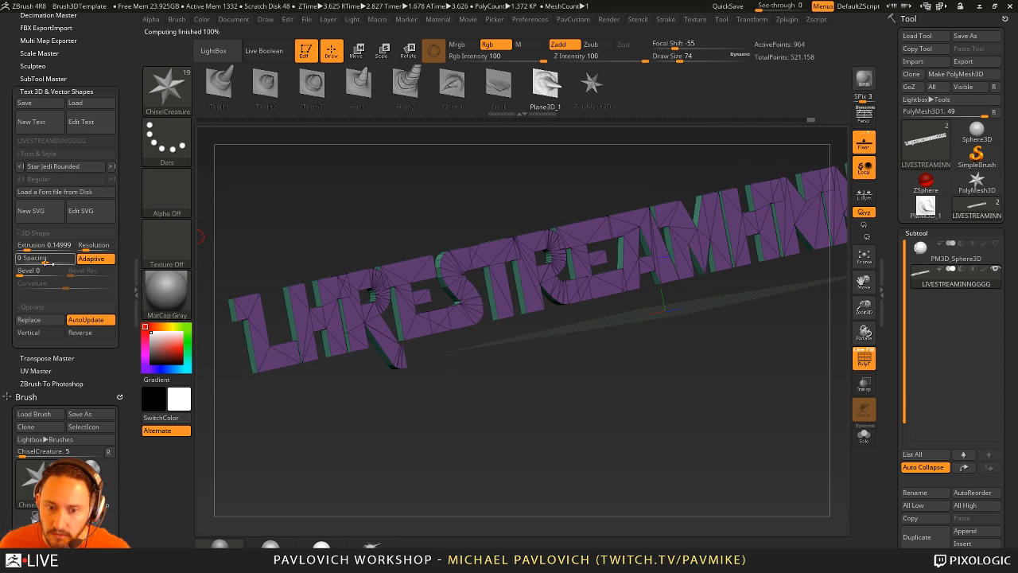
- Set the text's Spacing to 0.71739, Extrusion to 0.39175, Bevel to 63 and Curvature to 0.97633, and hide the wireframe
left_click_drag(25, 259, 64, 259)
left_click_drag(352, 210, 349, 255)
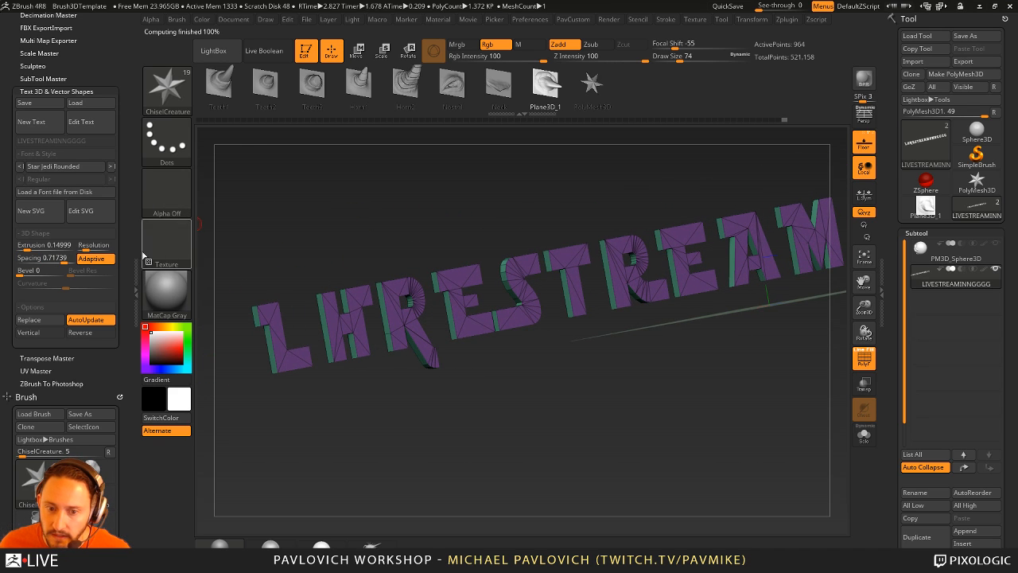
left_click(53, 257)
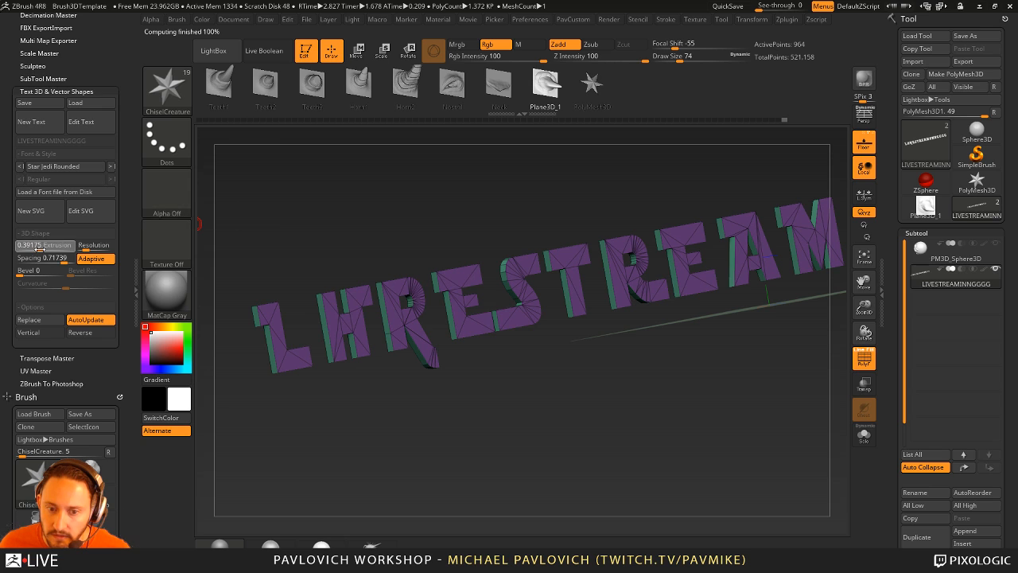
mouse_move(27, 247)
left_mouse_down()
mouse_move(47, 248)
mouse_move(48, 271)
mouse_move(111, 284)
left_mouse_up()
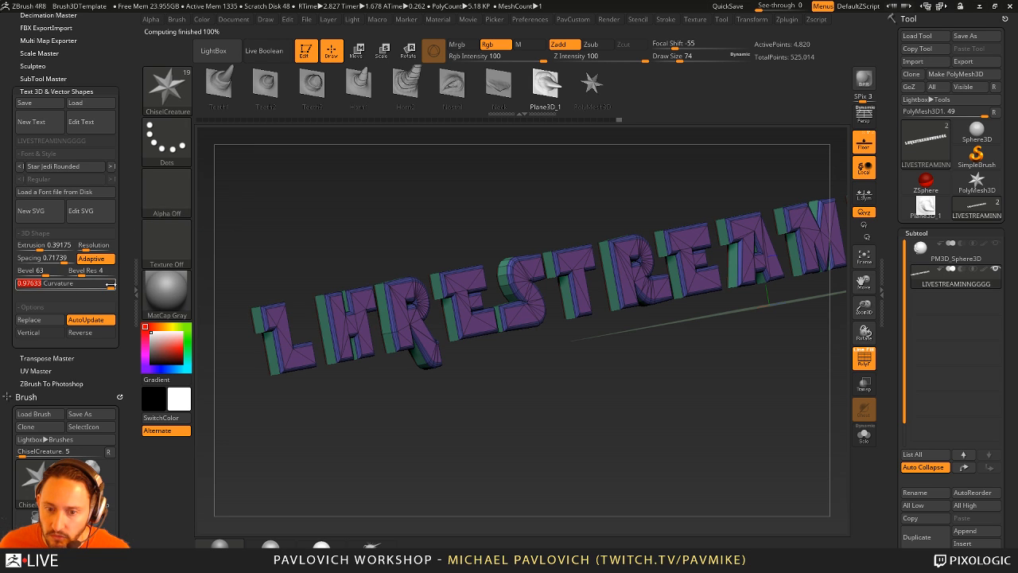
left_click(864, 358)
left_click_drag(737, 368, 667, 214)
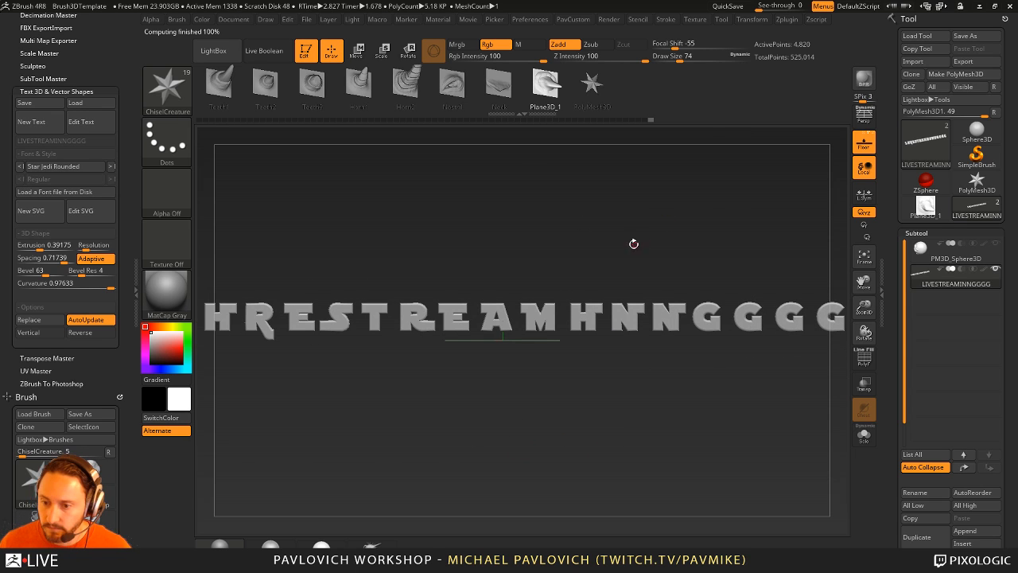
- Apply a Bend Arc deformer to the text, curve it into a semicircular arch and return to Draw mode
key("w")
key("f")
left_click(463, 236)
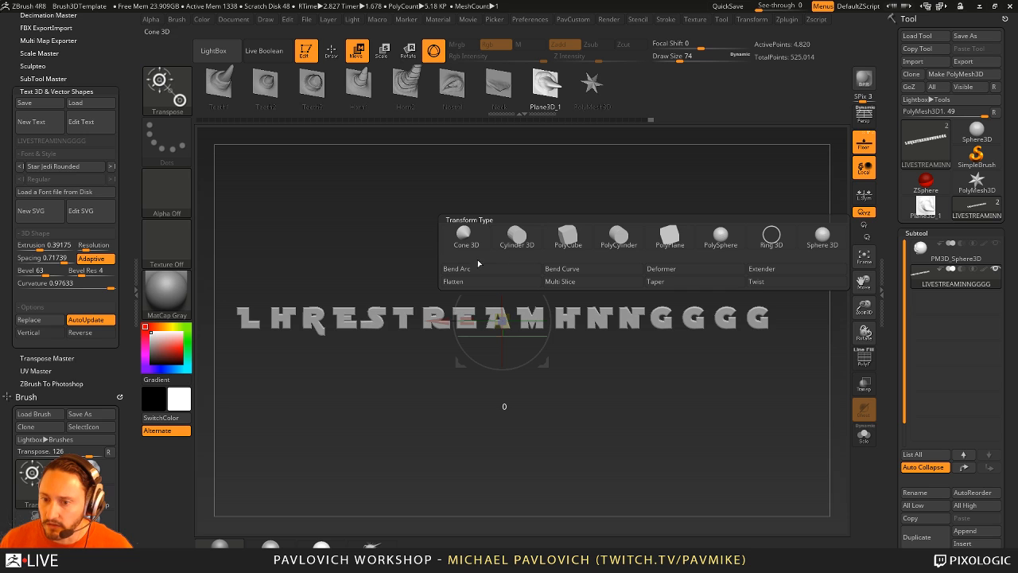
left_click(481, 269)
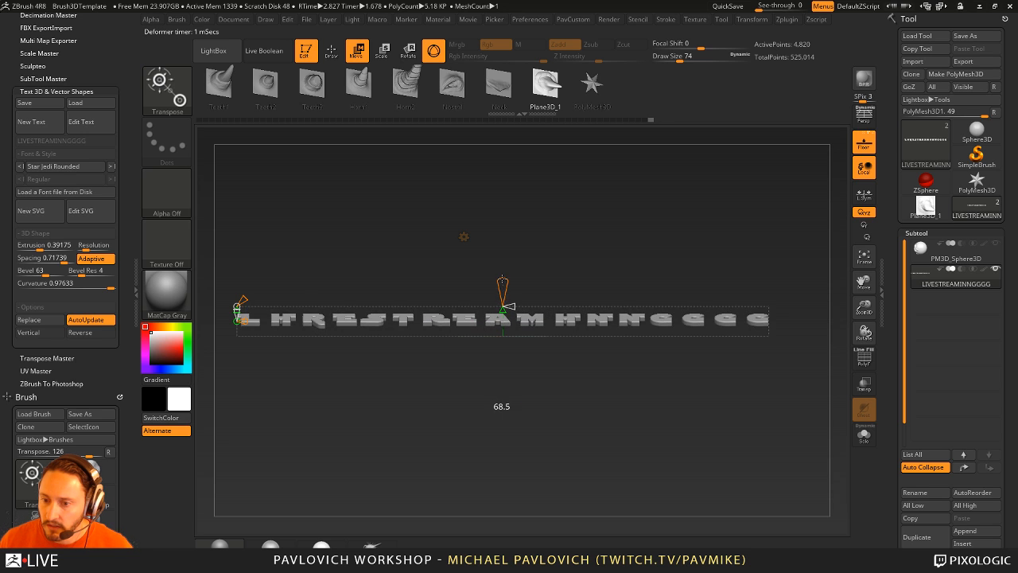
left_click_drag(504, 305, 529, 356)
left_click_drag(492, 429, 470, 298)
left_click_drag(715, 240, 699, 186)
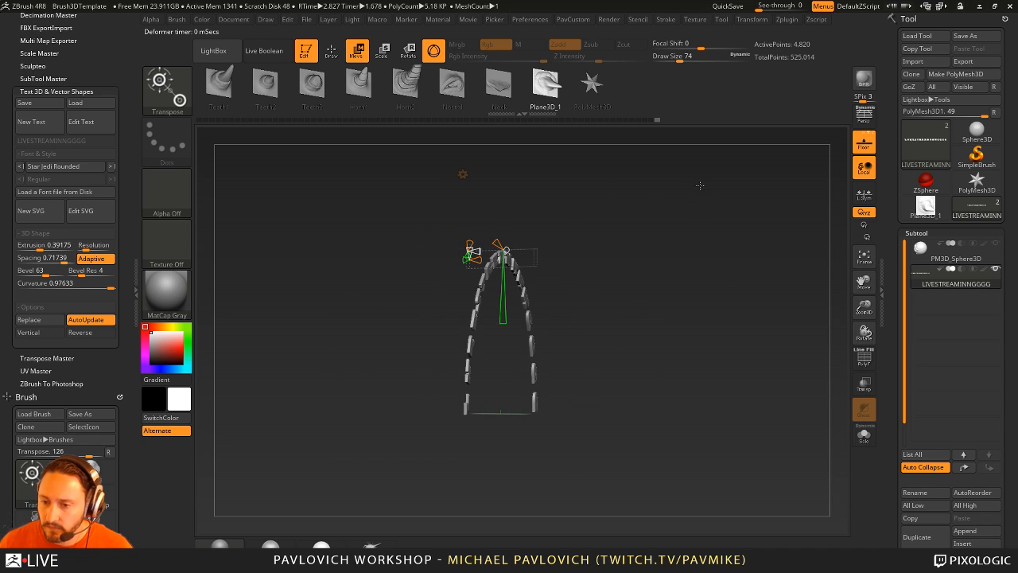
mouse_move(498, 242)
left_mouse_down()
mouse_move(485, 245)
mouse_move(487, 232)
mouse_move(551, 248)
mouse_move(636, 243)
mouse_move(668, 226)
left_mouse_up()
key("q")
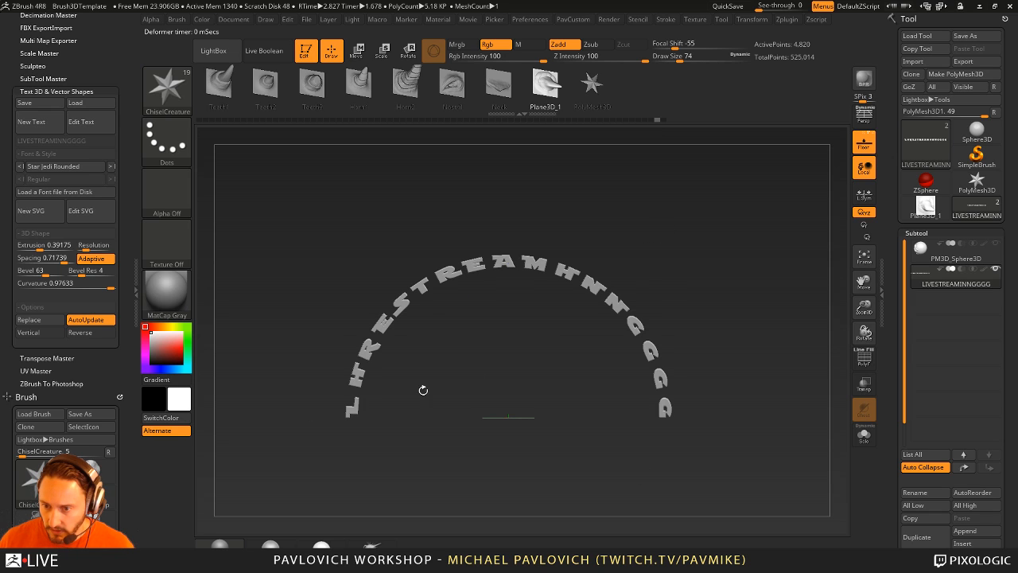
left_click_drag(423, 390, 375, 311)
left_click_drag(714, 248, 736, 285)
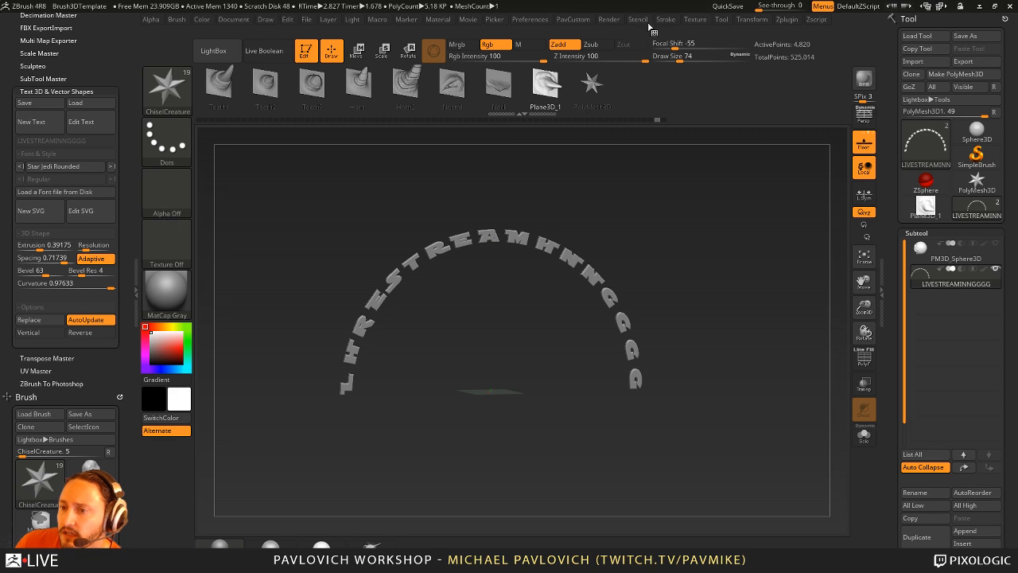
- Examine the Config, Interface and Custom UI sections of the Preferences
left_click(533, 20)
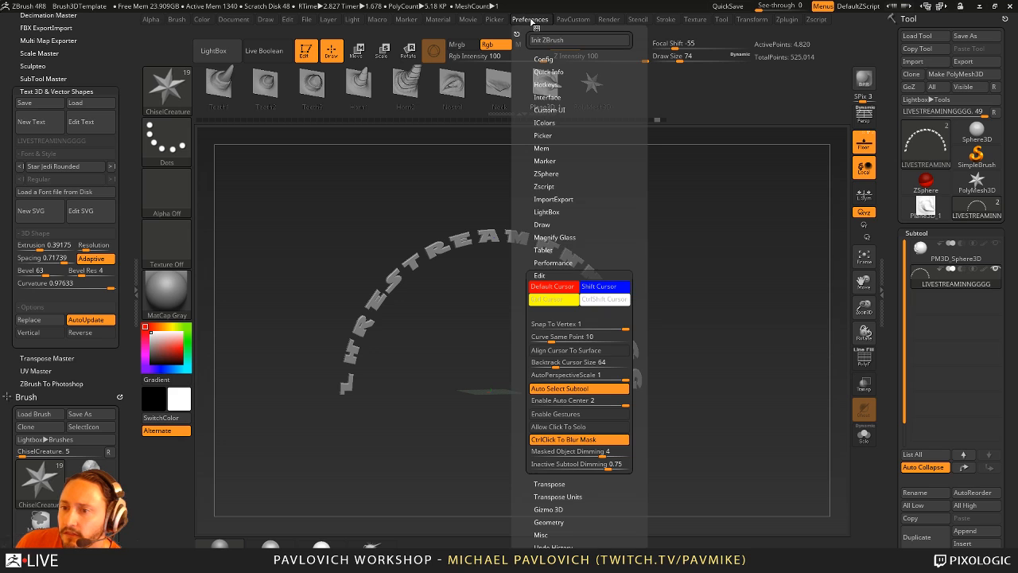
key("shift")
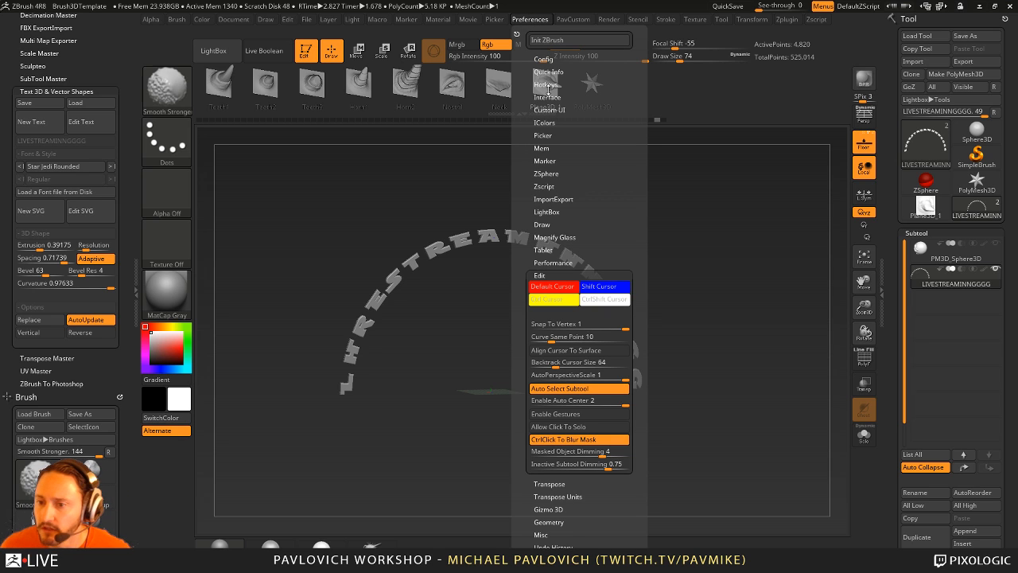
left_click(546, 97)
left_click(546, 241)
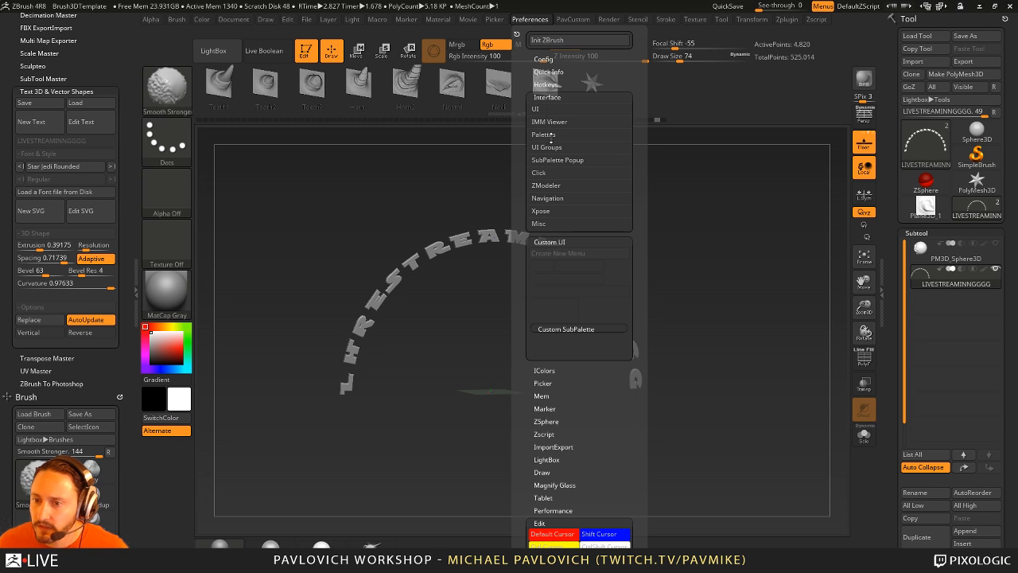
left_click(545, 59, "shift")
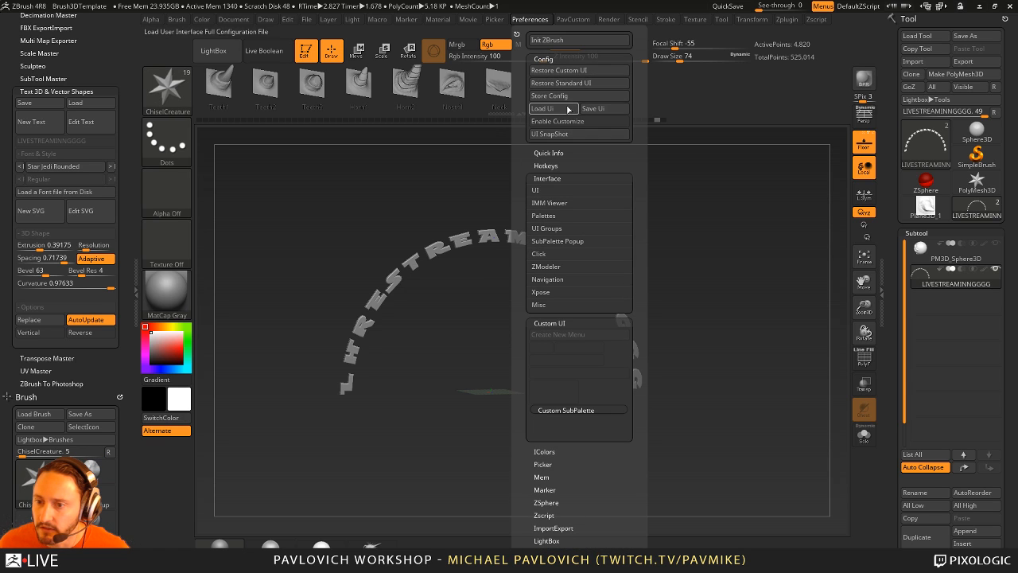
left_click_drag(518, 127, 517, 70)
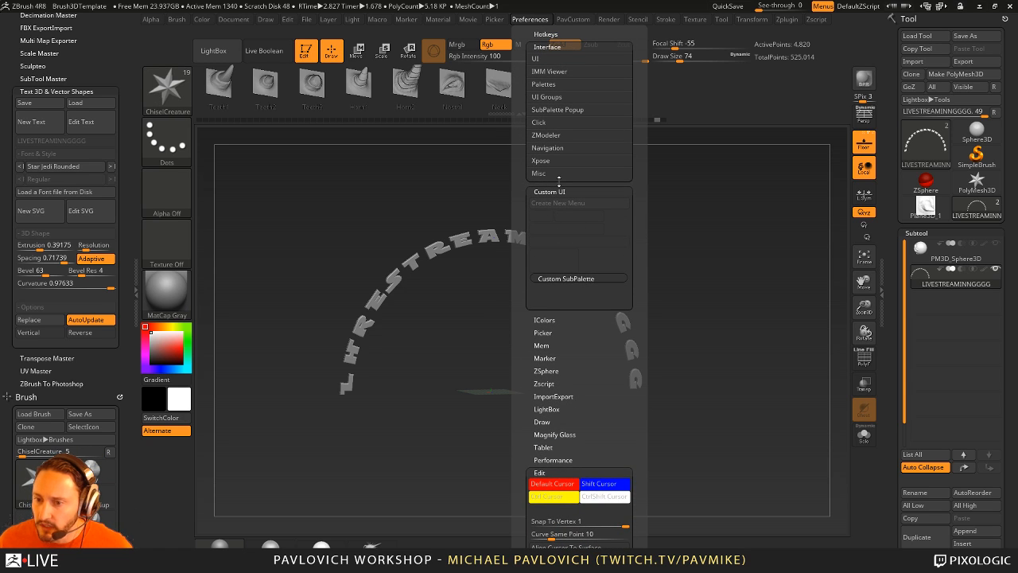
left_click_drag(522, 146, 522, 177)
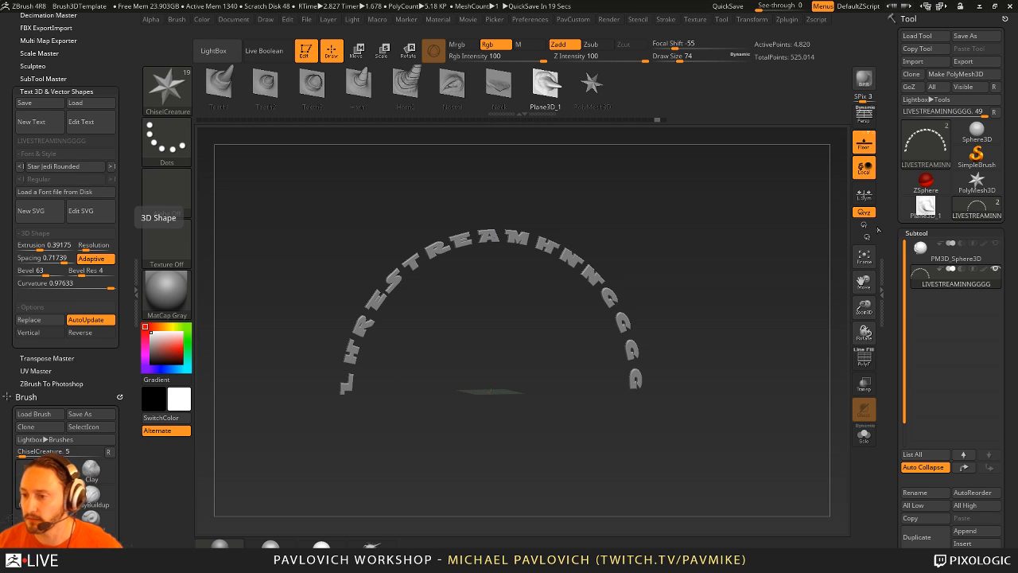
- Switch to the Plane3D_1 tool with the sculpted horn and set the Draw Size to 90
left_click(924, 208)
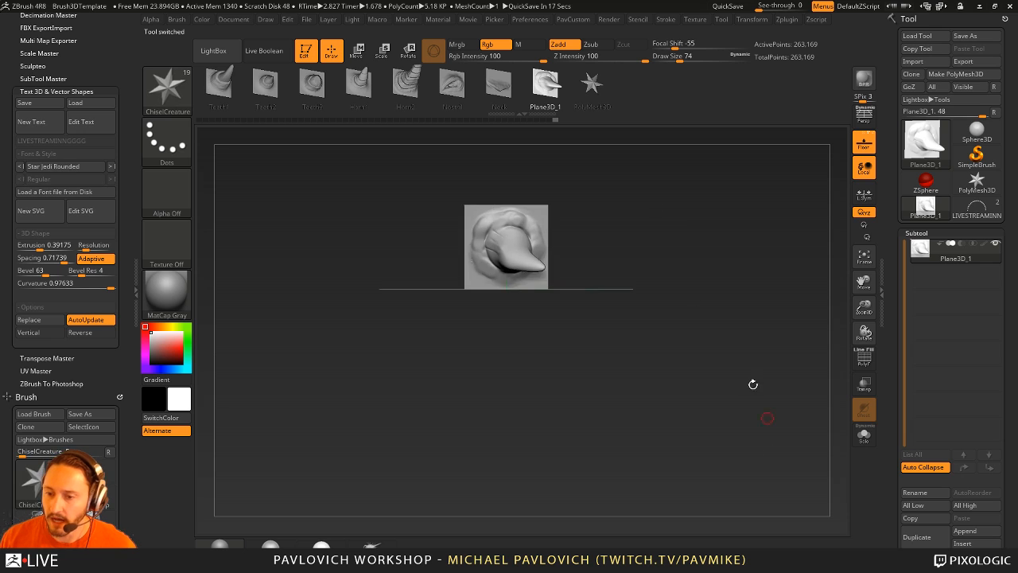
mouse_move(696, 208)
left_mouse_down("alt")
mouse_move(709, 300)
mouse_move(728, 334)
mouse_move(731, 324)
left_mouse_up("alt")
key("s")
left_click(708, 312)
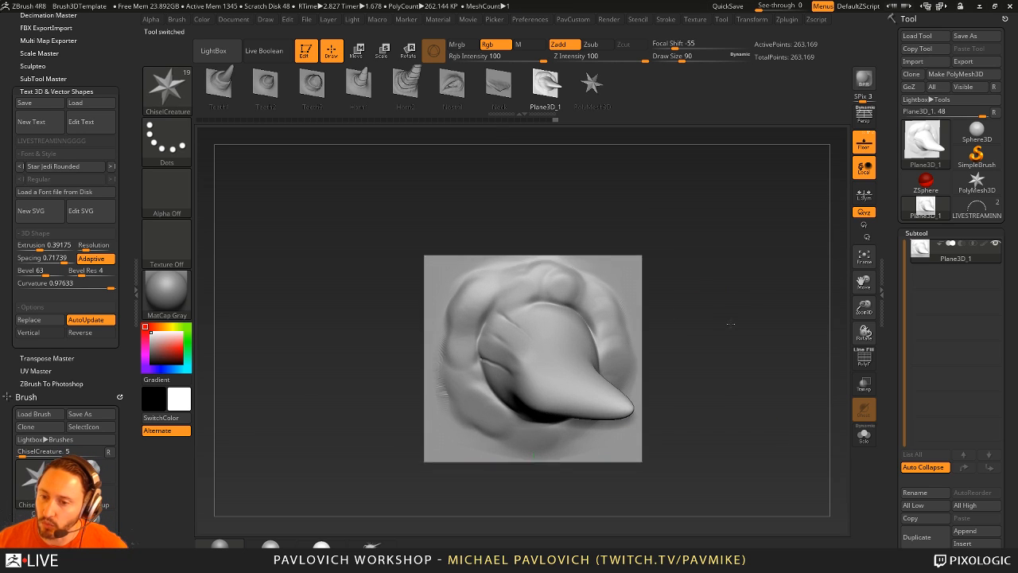
- Examine the horn plane's polygroups with the PolyFrame display and check its shape from several angles
left_click_drag(720, 288, 850, 345)
left_click(864, 358)
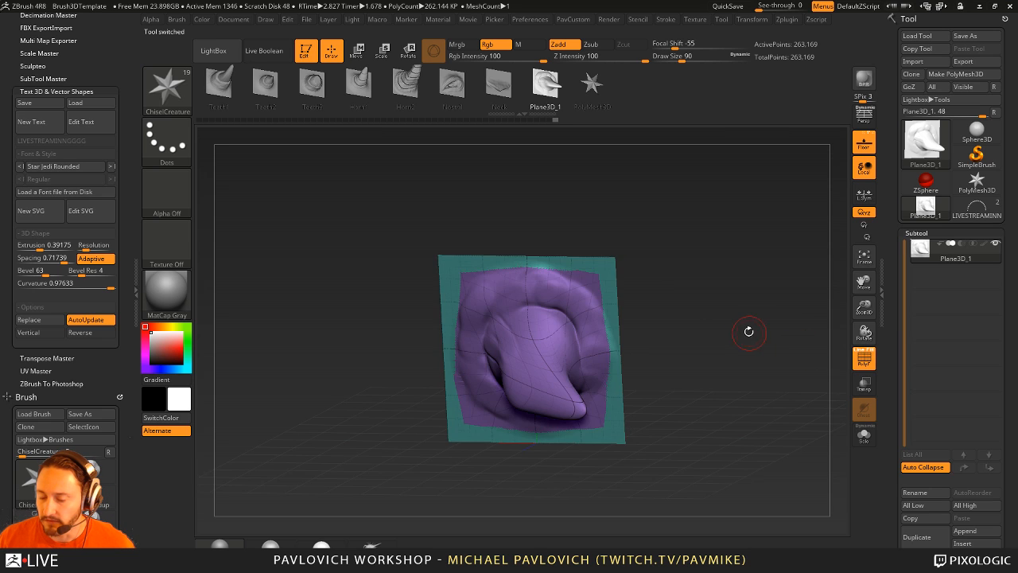
left_click_drag(749, 332, 827, 347, "shift")
left_click(863, 358)
mouse_move(707, 272)
left_mouse_down()
mouse_move(708, 297)
mouse_move(773, 315)
mouse_move(629, 287)
left_mouse_up()
key("ctrl+shift")
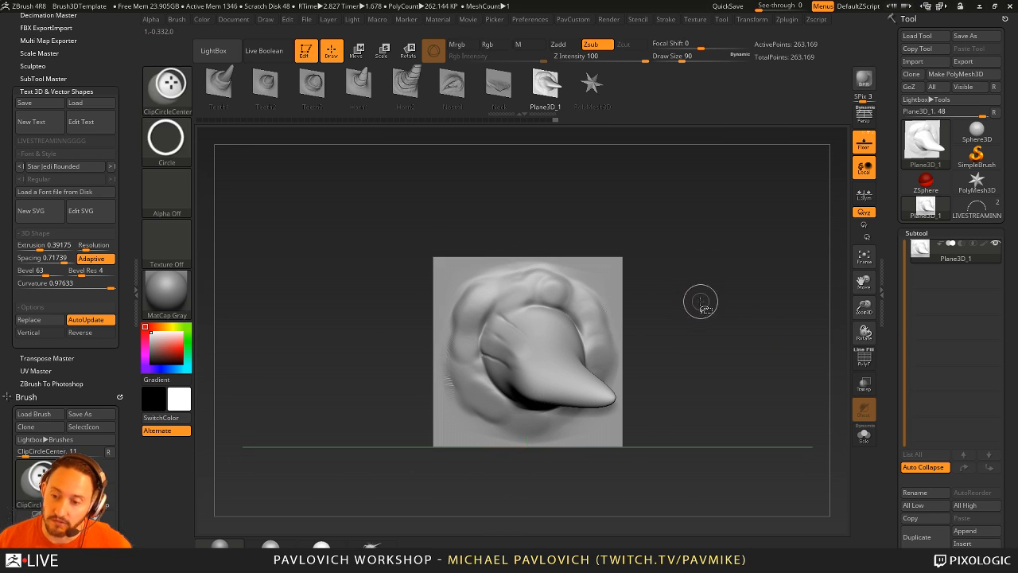
left_click_drag(717, 282, 698, 281, "alt")
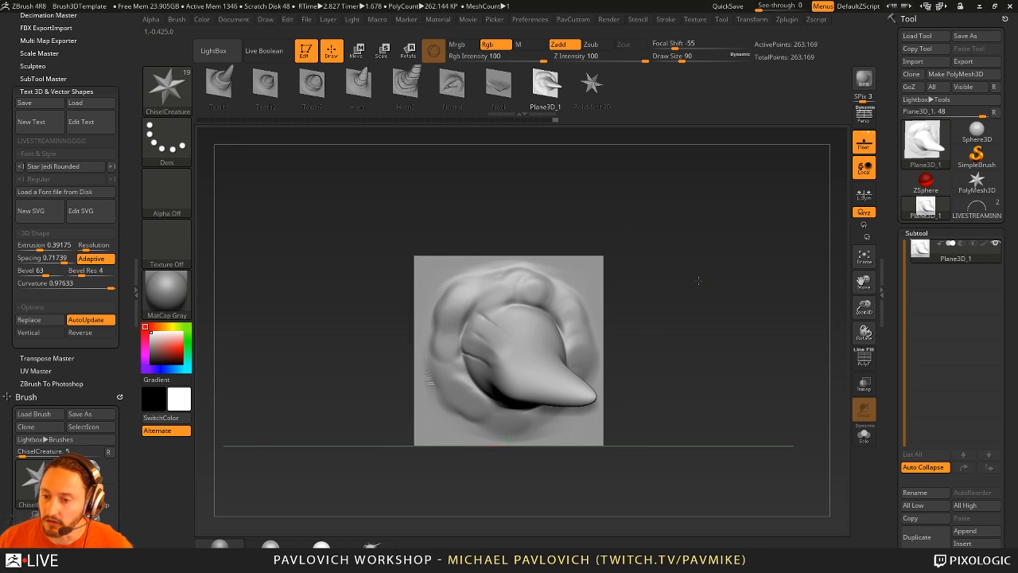
left_click_drag(653, 253, 683, 267)
mouse_move(666, 203)
left_mouse_down()
mouse_move(704, 186)
mouse_move(723, 224)
mouse_move(672, 213)
mouse_move(625, 220)
mouse_move(768, 273)
mouse_move(749, 278)
mouse_move(734, 259)
mouse_move(643, 298)
left_mouse_up()
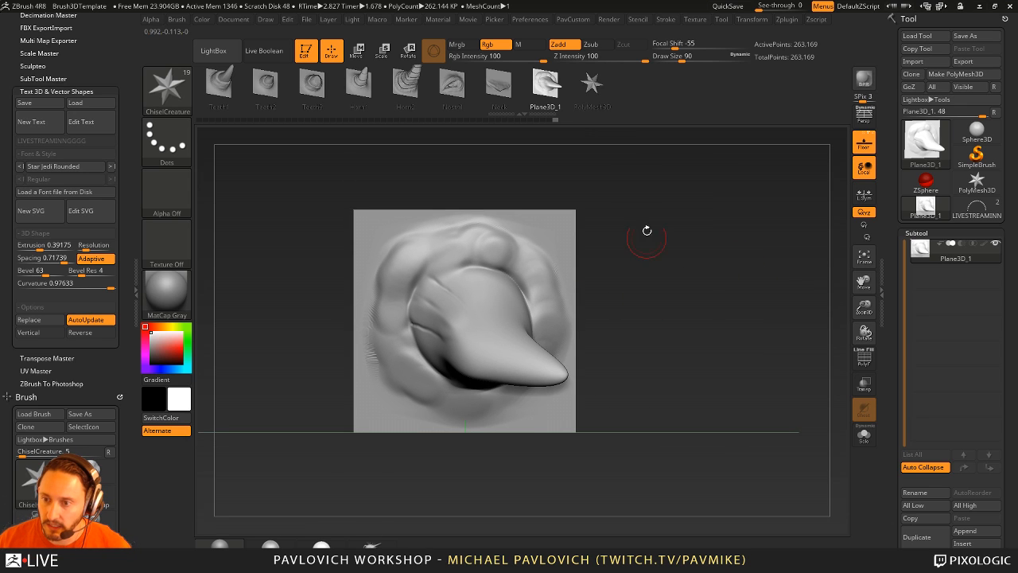
- Look through the ChiselCreature shapes PolyMesh3D and Nostril, and select the Neck shape
left_click(591, 86)
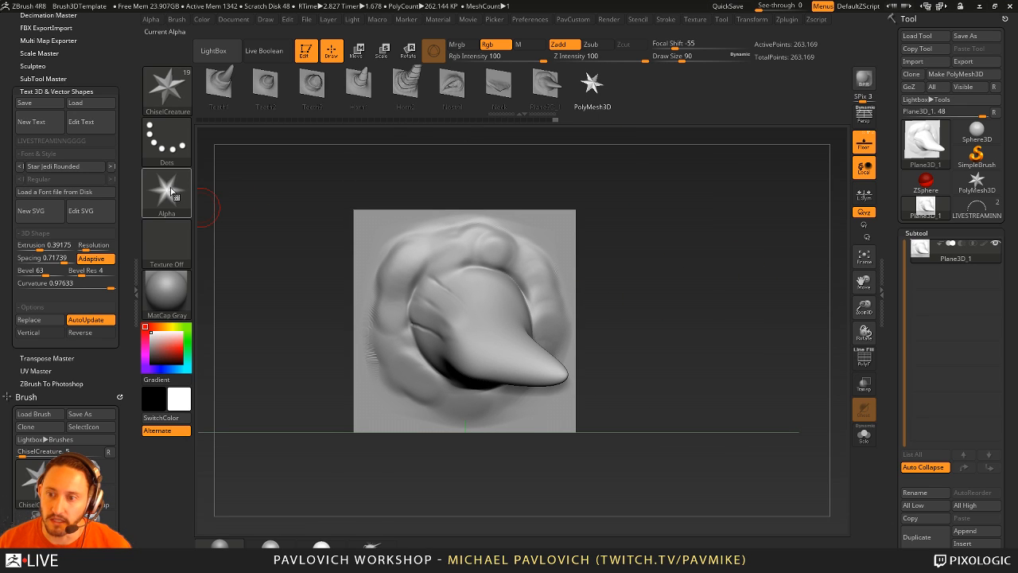
left_click(484, 84)
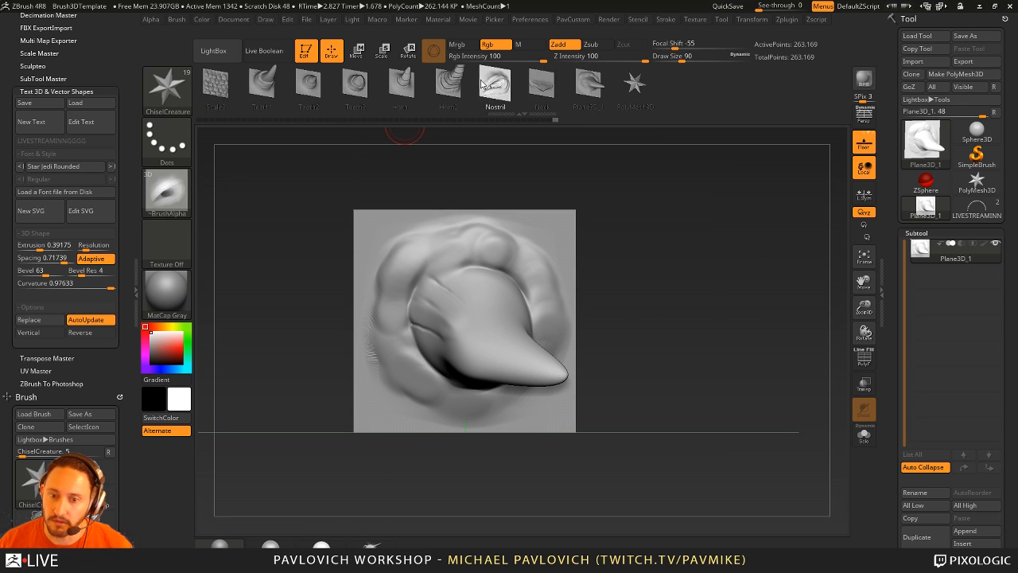
left_click(578, 84)
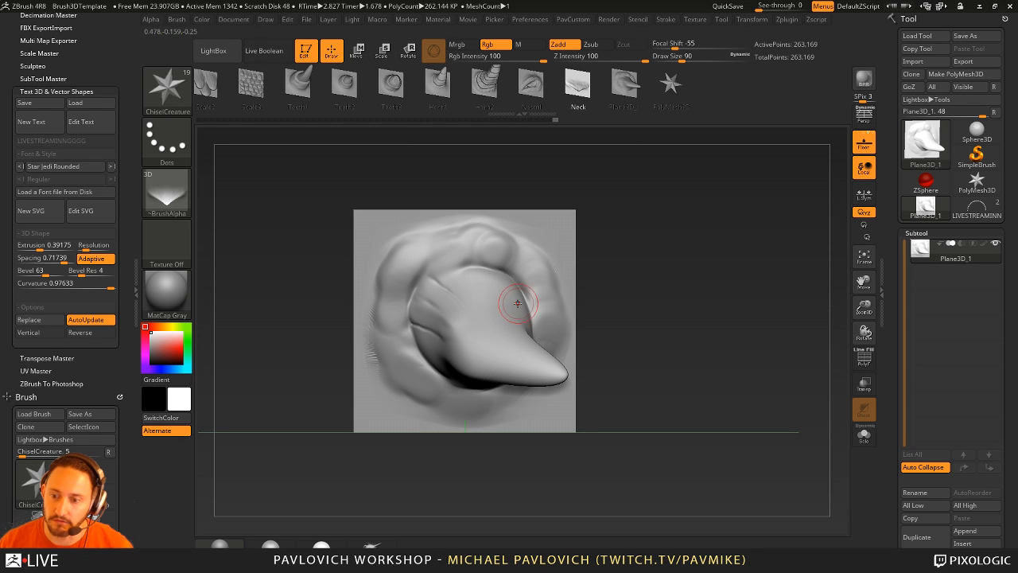
- Try Neck strokes across the sculpted horn, changing the brush size between attempts, and undo them
left_click_drag(510, 278, 575, 306)
key("ctrl+z")
key("s")
left_click_drag(469, 263, 499, 356)
left_click_drag(616, 284, 671, 290)
key("ctrl+z")
- Set the Draw Size to 192 and stroke the Neck shape diagonally down the horn
key("s")
left_click_drag(460, 290, 528, 363)
mouse_move(652, 295)
right_mouse_down("ctrl")
mouse_move(681, 323)
mouse_move(698, 316)
right_mouse_up("ctrl")
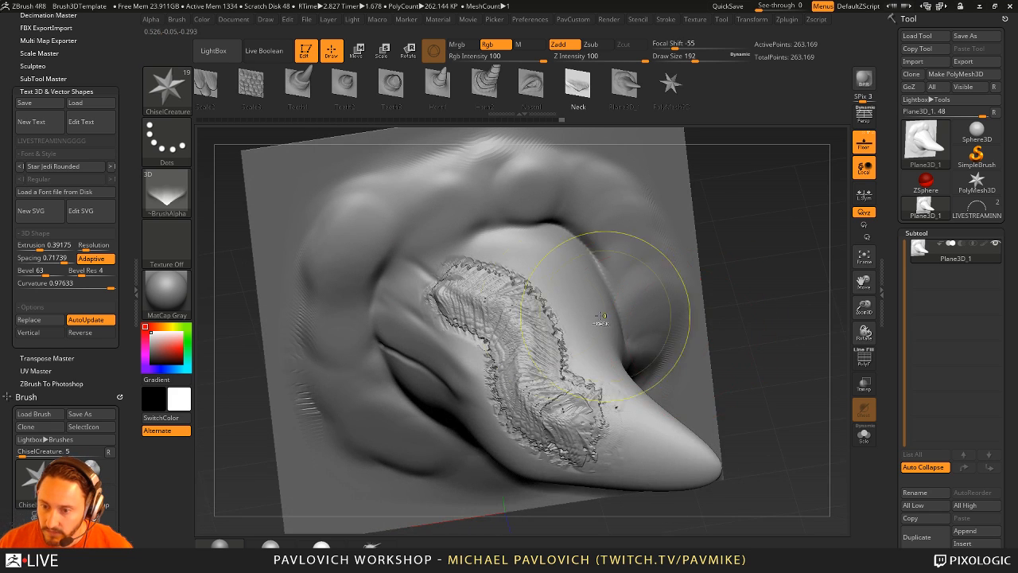
- Undo the Neck stroke, try another one down the horn, and undo that too
key("ctrl+z")
mouse_move(465, 282)
left_mouse_down()
mouse_move(505, 338)
mouse_move(545, 437)
left_mouse_up()
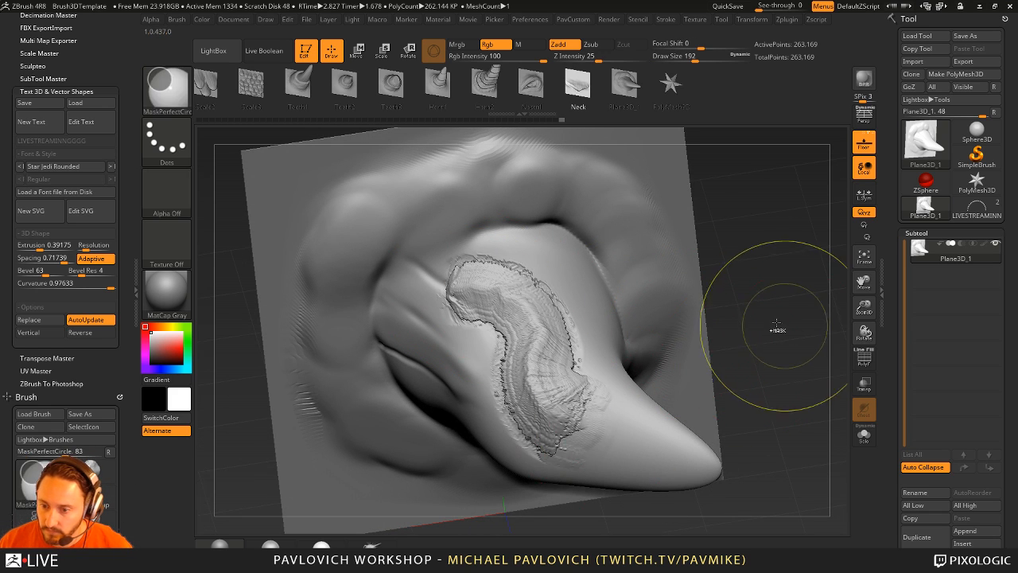
key("ctrl+z")
right_click_drag(776, 322, 699, 238, "ctrl")
mouse_move(699, 238)
right_mouse_down("shift")
mouse_move(702, 213)
mouse_move(732, 243)
mouse_move(719, 209)
right_mouse_up("shift")
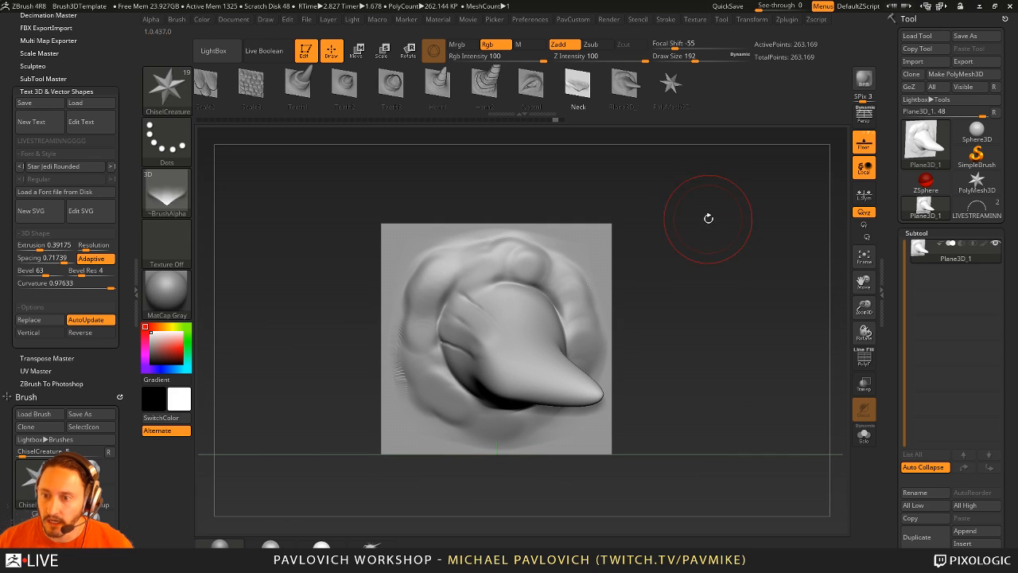
- Select the Nostril shape and switch the brush stroke type to DragRect
left_click(531, 86)
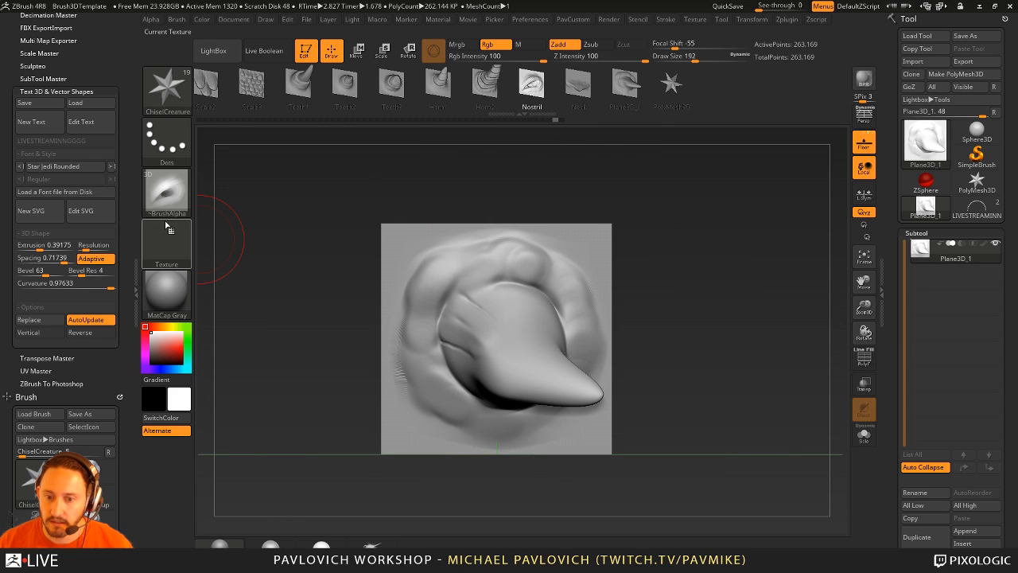
left_click(167, 139)
left_click(223, 176)
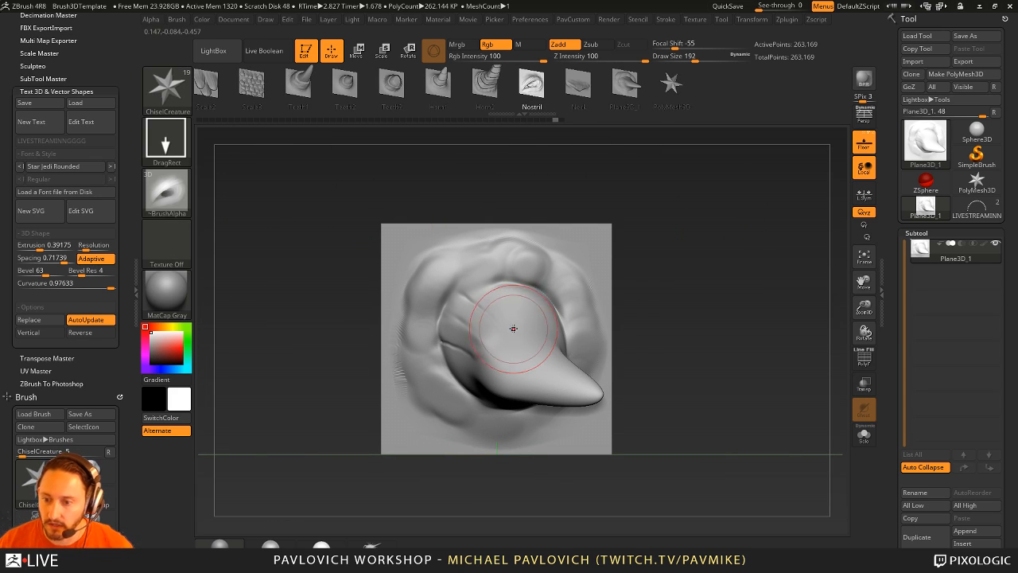
- Try stamping the Nostril shape on the horn and undo it
left_click_drag(514, 329, 569, 324)
mouse_move(714, 291)
right_mouse_down()
mouse_move(732, 303)
mouse_move(743, 297)
right_mouse_up()
key("ctrl+z")
- Flatten the sculpted horn plane completely with the Morph to Grid deformation
left_click_drag(886, 305, 893, 216)
left_click_drag(906, 477, 913, 213)
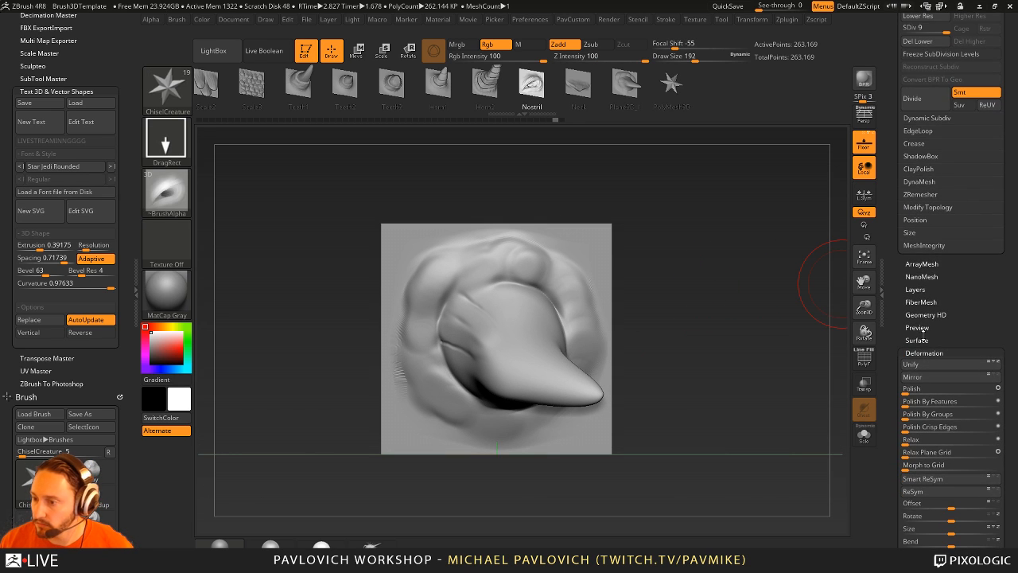
left_click_drag(901, 341, 902, 196)
left_click_drag(932, 322, 991, 320)
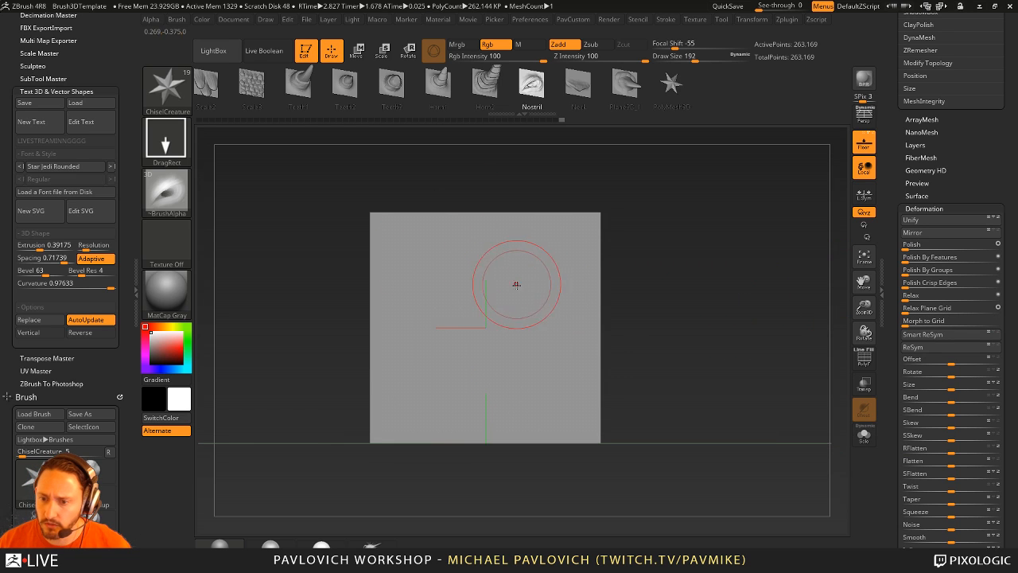
- Try a large Nostril stamp on the flattened plane and undo it
left_click_drag(516, 285, 550, 387)
key("ctrl+z")
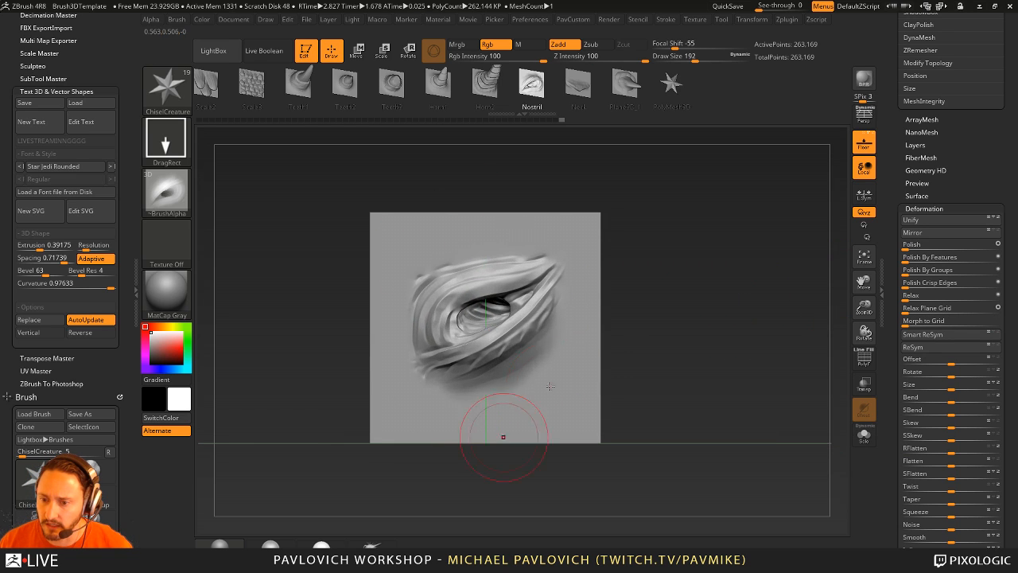
mouse_move(680, 314)
left_mouse_down()
mouse_move(698, 310)
mouse_move(679, 298)
mouse_move(691, 301)
left_mouse_up()
key("ctrl+z")
- Set the Draw Size to 104, try stamping the Nose1 shape on the flat plane, and undo it
key("s")
left_click(670, 292)
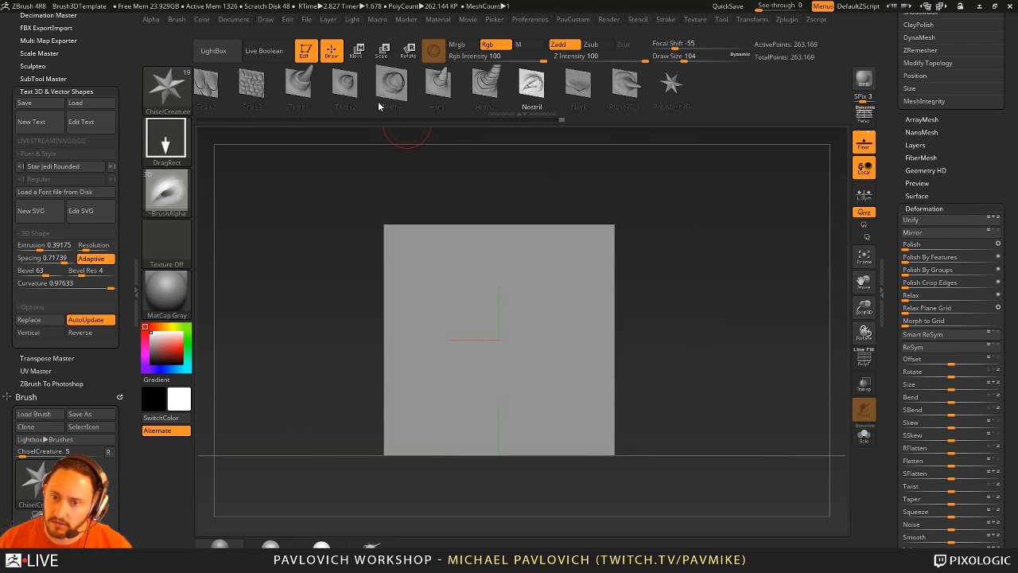
mouse_move(392, 83)
left_mouse_down()
mouse_move(571, 95)
mouse_move(579, 84)
left_mouse_up()
left_click(398, 83)
left_click_drag(510, 341, 492, 217)
key("ctrl+z")
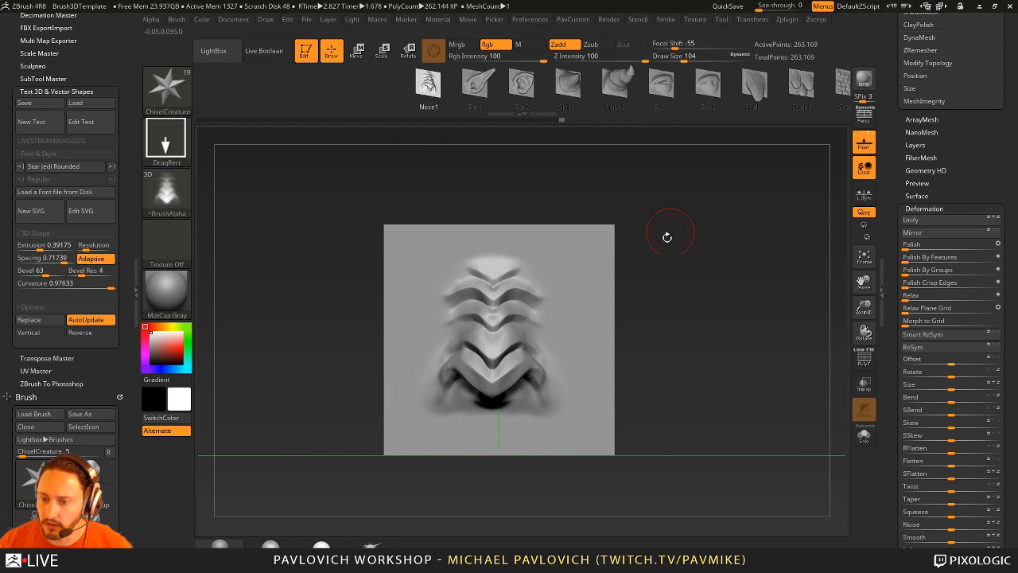
key("ctrl+z")
- Select the Ear1 shape, try two stamps of it on the flat plane, and undo them
left_click(477, 83)
left_click_drag(500, 325, 518, 400)
key("ctrl+z")
left_click_drag(504, 334, 512, 194)
key("ctrl+z")
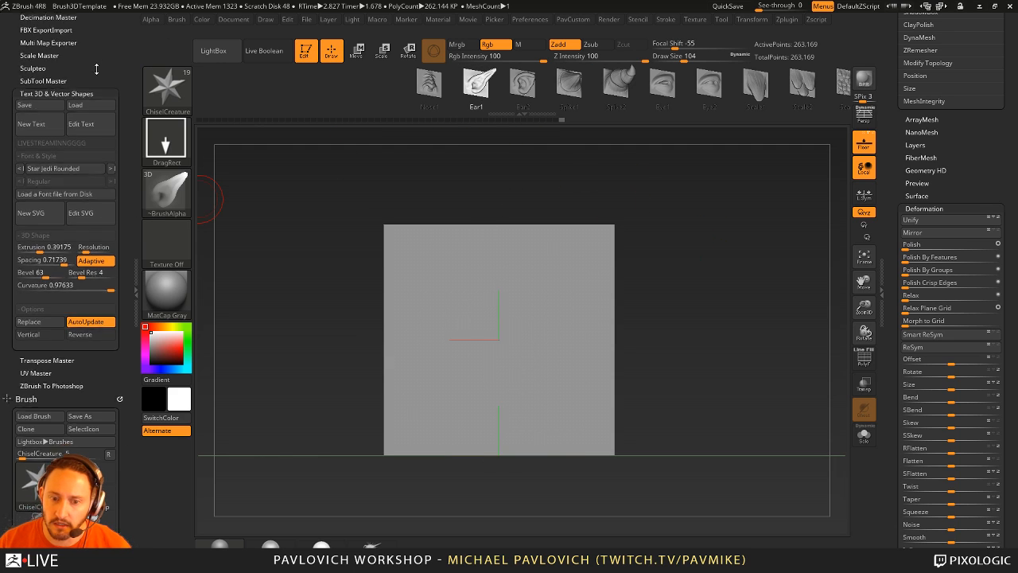
- Convert the ChiselCreature brush shapes into an editable mesh and view the ear from the front
scroll(94, 96, "up", 3)
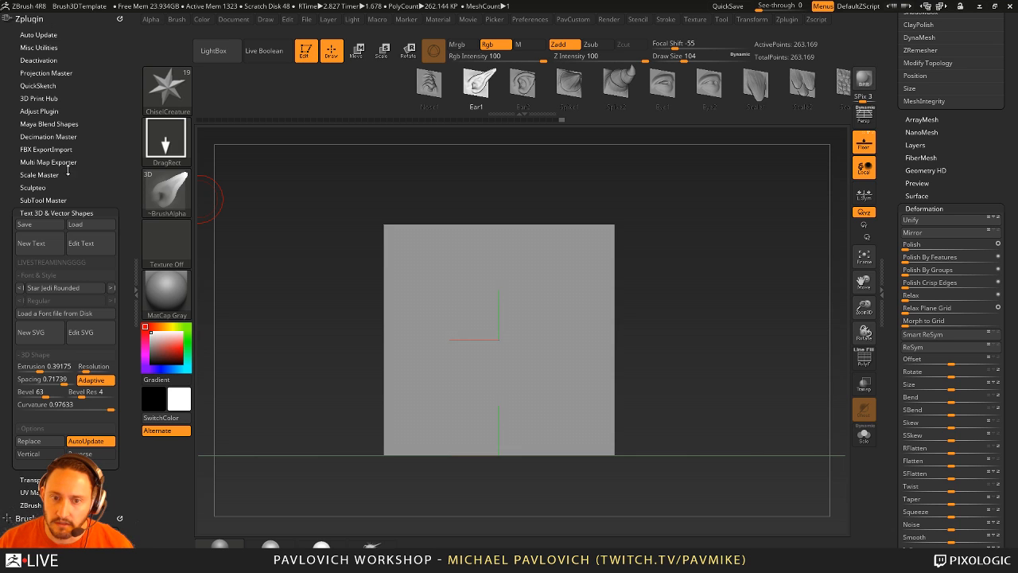
left_click(116, 18)
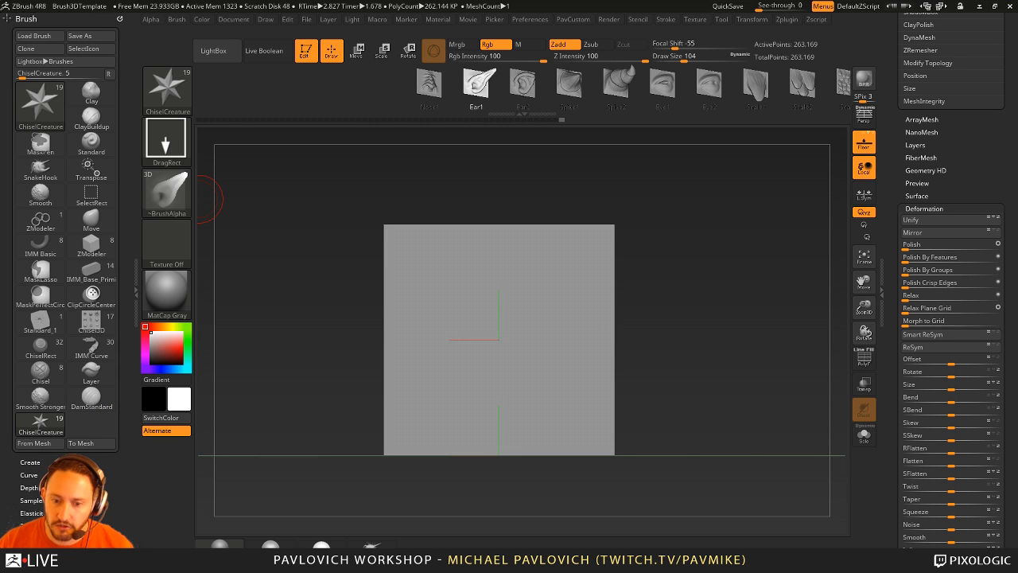
left_click_drag(87, 464, 88, 436)
left_click(87, 417)
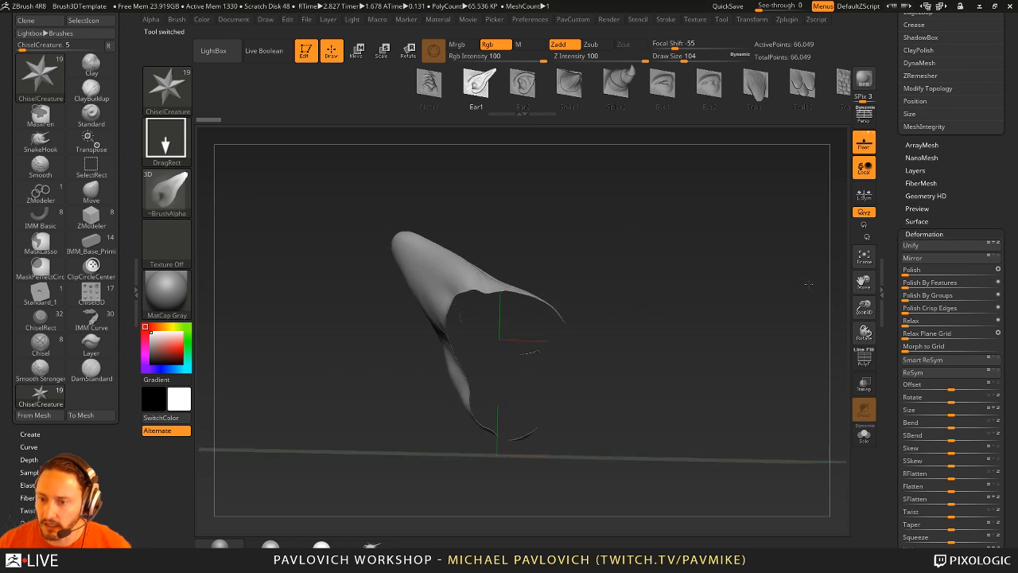
left_click_drag(713, 286, 711, 270)
left_click_drag(710, 231, 699, 155)
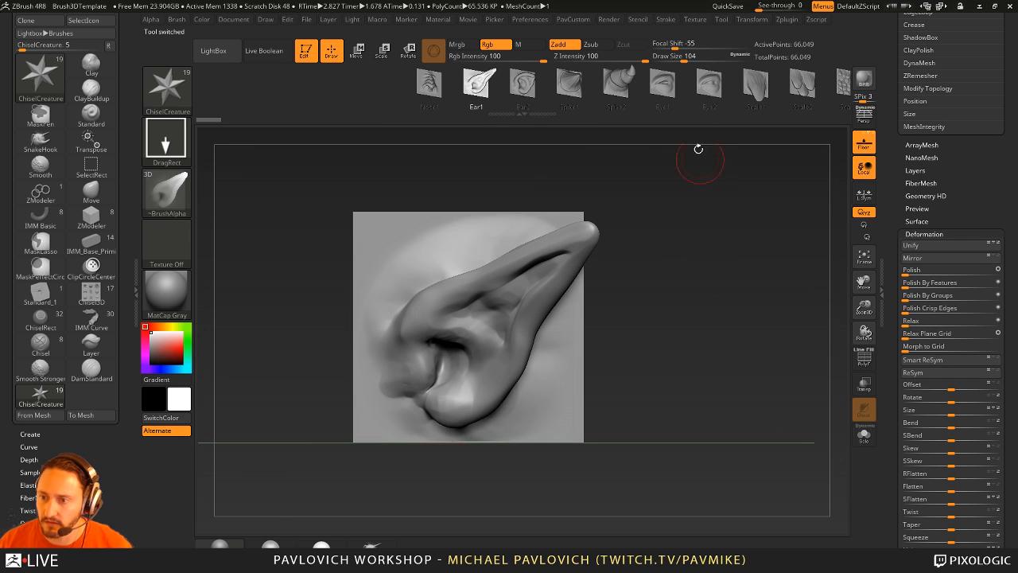
- Look through the converted meshes, including Spike1, Scale1, Horn1 and Teeth3, and switch to Teeth2
key("w")
left_click(574, 95)
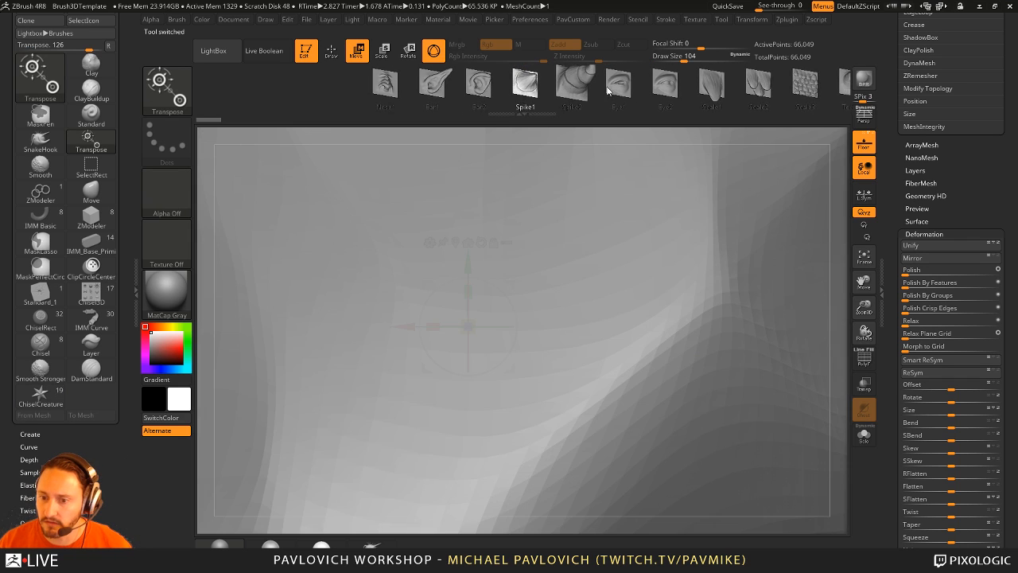
left_click(707, 87)
left_click_drag(841, 210, 572, 76, "alt")
left_click_drag(774, 213, 660, 158, "alt")
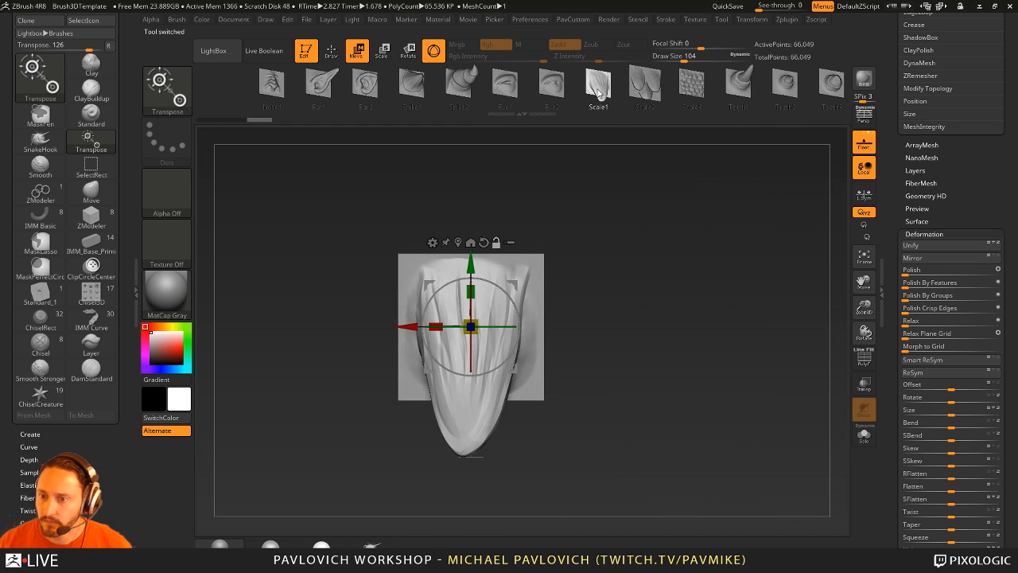
left_click(551, 86)
left_click(585, 87)
left_click(728, 86)
left_click(571, 92)
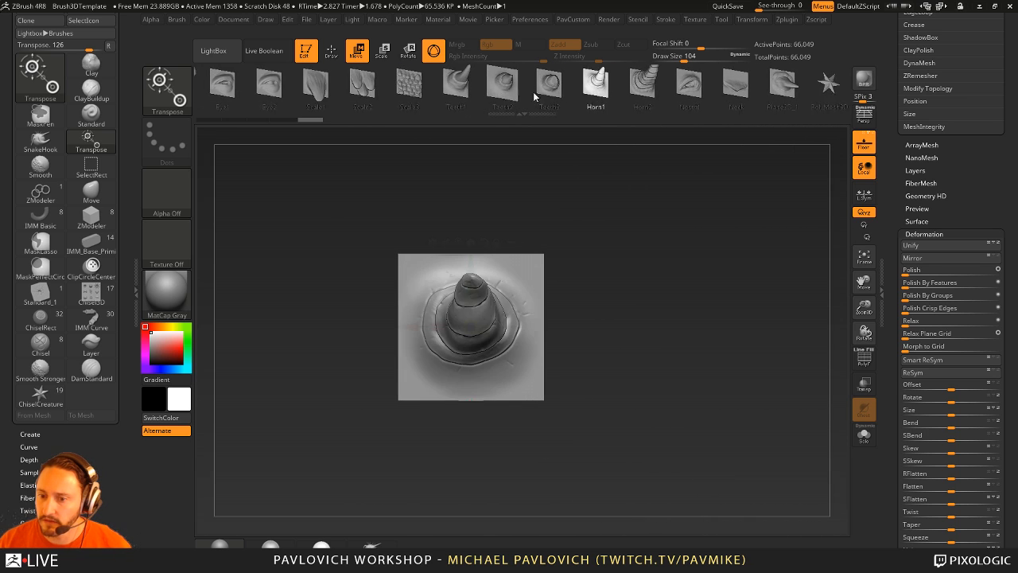
left_click(533, 91)
left_click(486, 99)
left_click(604, 89)
left_click(561, 86)
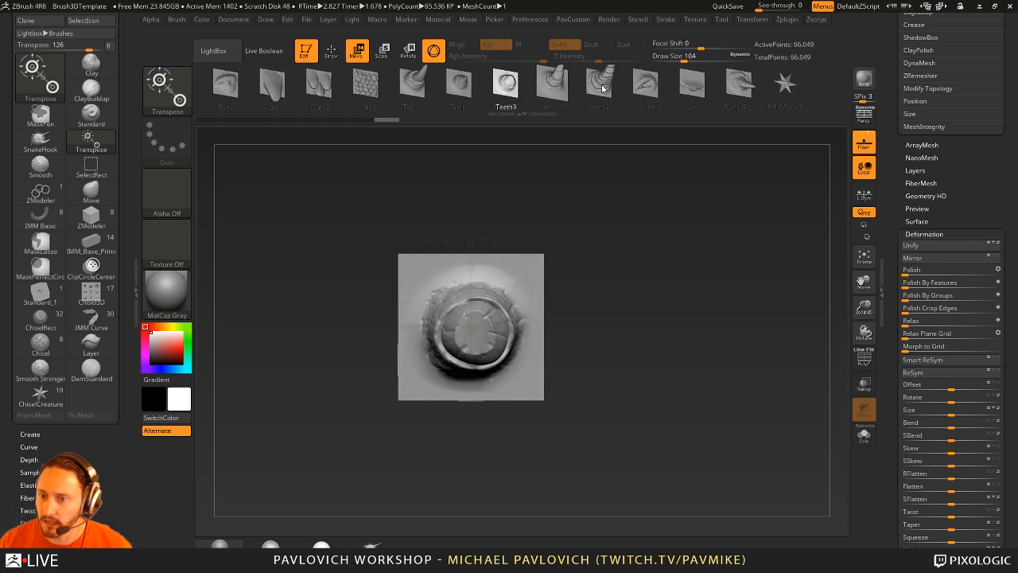
left_click(542, 83)
- Reconstruct the lower subdivision levels of the Teeth2 mesh and set SDiv to 4
left_click_drag(532, 160, 699, 288)
scroll(902, 263, "up", 5)
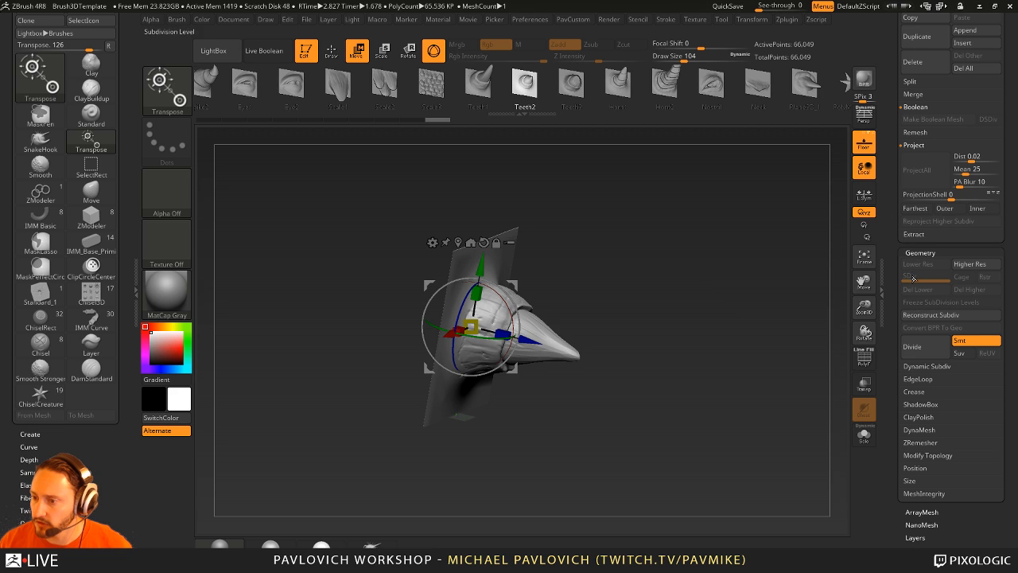
key("q")
mouse_move(840, 265)
left_mouse_down()
mouse_move(772, 252)
mouse_move(827, 279)
left_mouse_up()
left_click(941, 316)
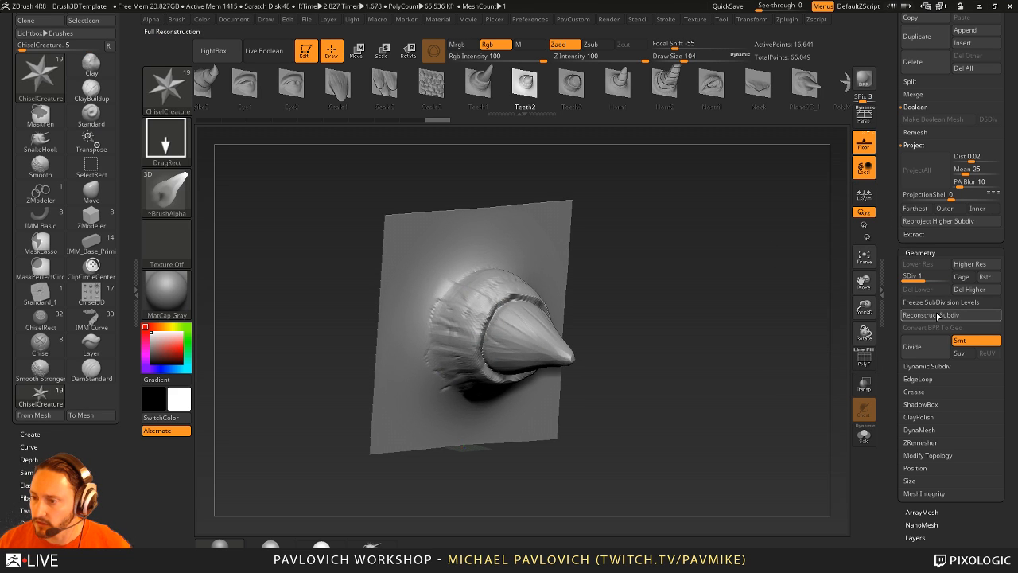
left_click(941, 316)
left_click(941, 316)
left_click_drag(913, 278, 930, 279)
- Mask around the tooth and rotate it sideways with the transform gizmo
left_click_drag(672, 265, 643, 287)
mouse_move(637, 239)
left_mouse_down("ctrl")
mouse_move(595, 345)
mouse_move(482, 412)
left_mouse_up("ctrl")
mouse_move(625, 295)
left_mouse_down()
mouse_move(652, 291)
mouse_move(676, 236)
mouse_move(675, 313)
left_mouse_up()
key("w")
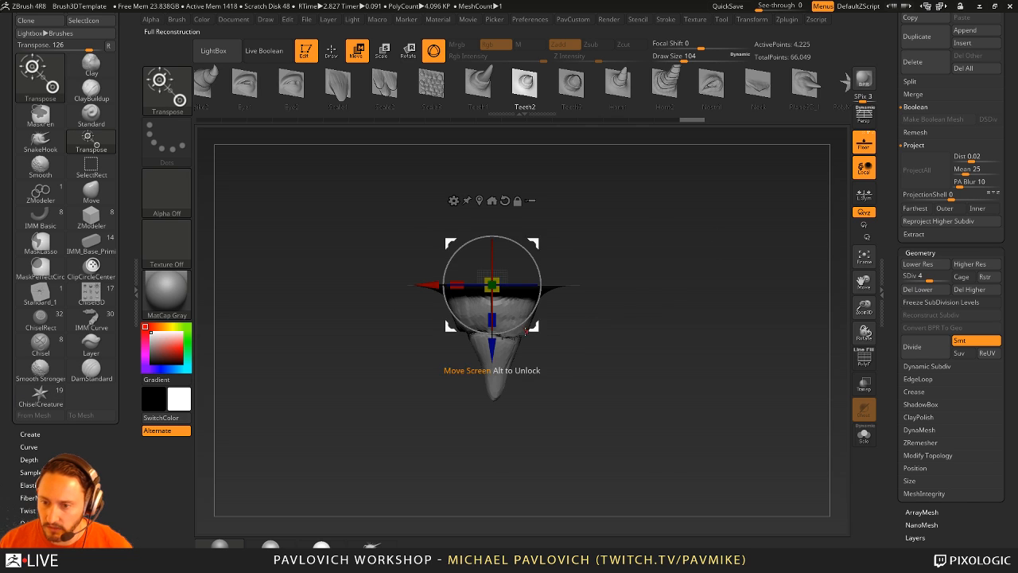
mouse_move(531, 322)
left_mouse_down()
mouse_move(535, 347)
mouse_move(570, 311)
mouse_move(543, 279)
left_mouse_up()
key("q")
- Raise the Draw Size to 977 and smooth the distorted rim beside the tooth
mouse_move(644, 279)
left_mouse_down()
mouse_move(632, 204)
mouse_move(660, 245)
mouse_move(619, 229)
left_mouse_up()
mouse_move(557, 230)
left_mouse_down()
mouse_move(682, 216)
mouse_move(695, 205)
mouse_move(626, 253)
left_mouse_up()
key("s")
left_click_drag(632, 250, 673, 245)
key("s")
left_click_drag(548, 248, 575, 247)
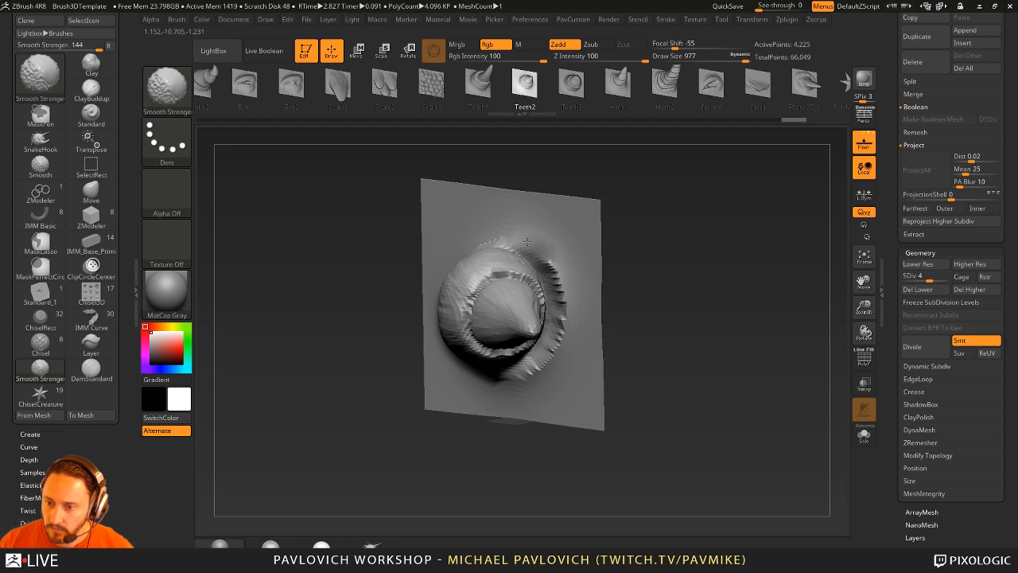
- Unify the mesh's size with the Deformation options and frame it in the view
left_click_drag(901, 292, 899, 206)
left_click(918, 198)
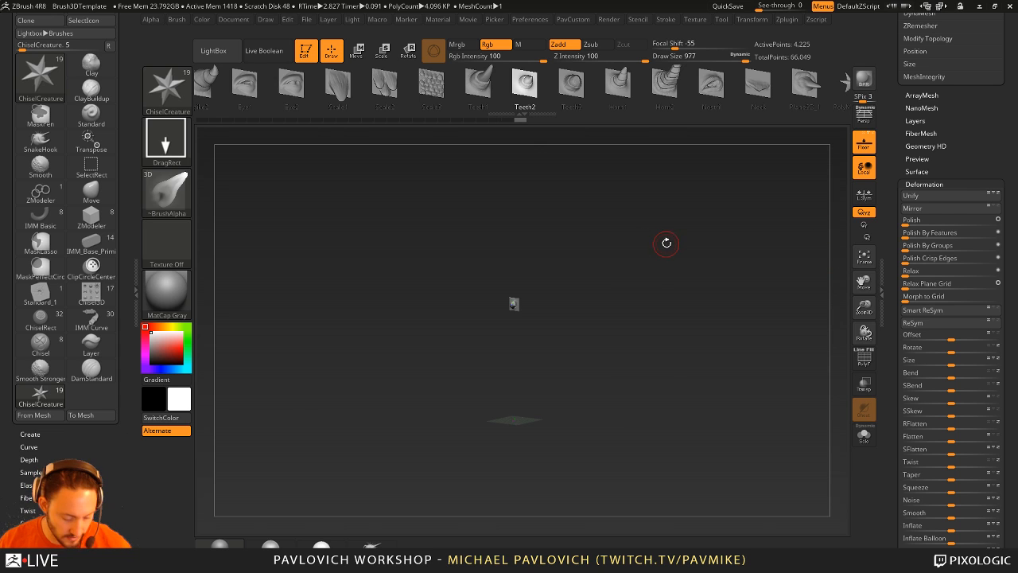
key("f")
left_click_drag(718, 220, 660, 247)
- Smooth the surface around the base of the tooth, reducing the Draw Size to 83
left_click_drag(543, 285, 528, 285)
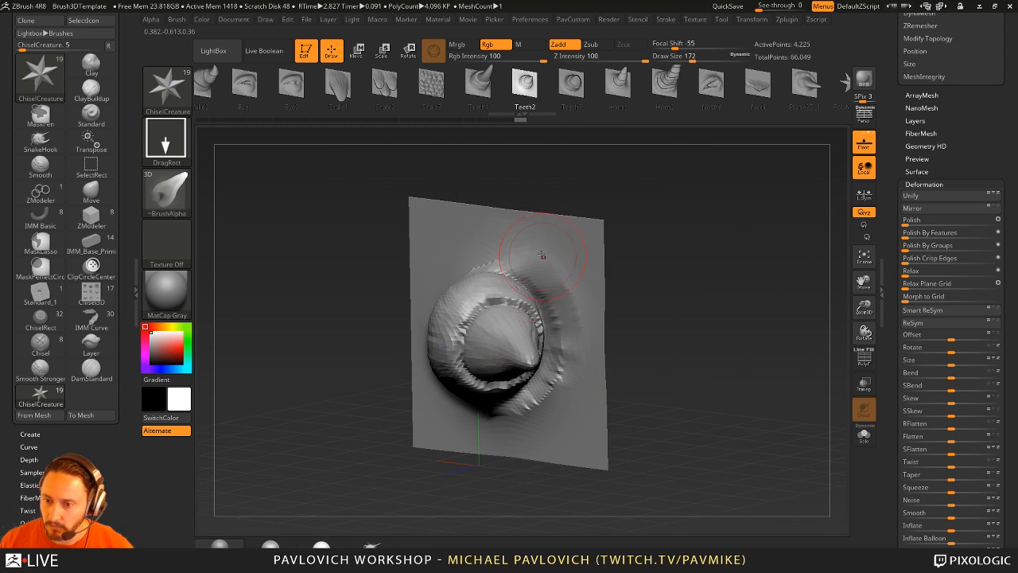
right_click_drag(591, 346, 584, 311)
key("s")
mouse_move(583, 332)
left_mouse_down()
mouse_move(562, 332)
mouse_move(509, 421)
left_mouse_up()
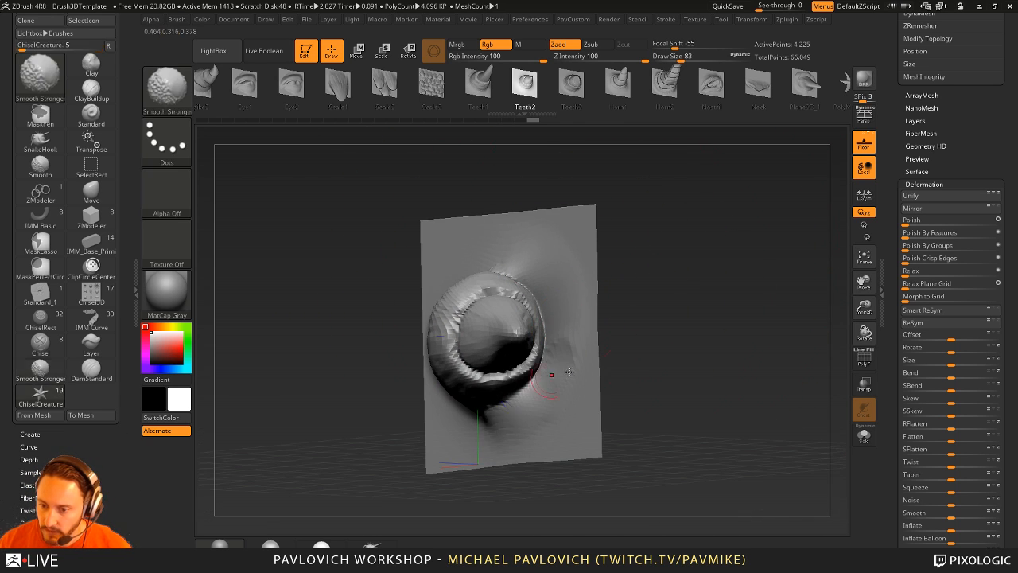
right_click_drag(550, 375, 604, 389)
mouse_move(509, 413)
left_mouse_down("shift")
mouse_move(422, 318)
mouse_move(422, 398)
left_mouse_up("shift")
right_click_drag(549, 246, 566, 213)
left_click_drag(470, 271, 429, 350, "shift")
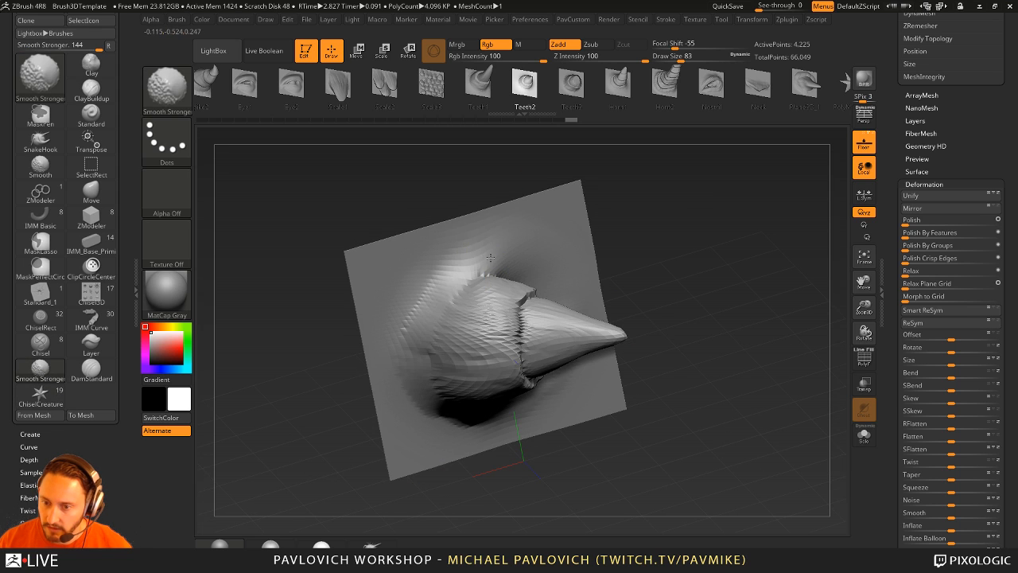
right_click_drag(432, 377, 509, 358, "shift")
- Set SDiv to 6 and smooth the seam between the tooth and its fleshy base
left_click_drag(901, 163, 902, 253)
scroll(907, 249, "up", 3)
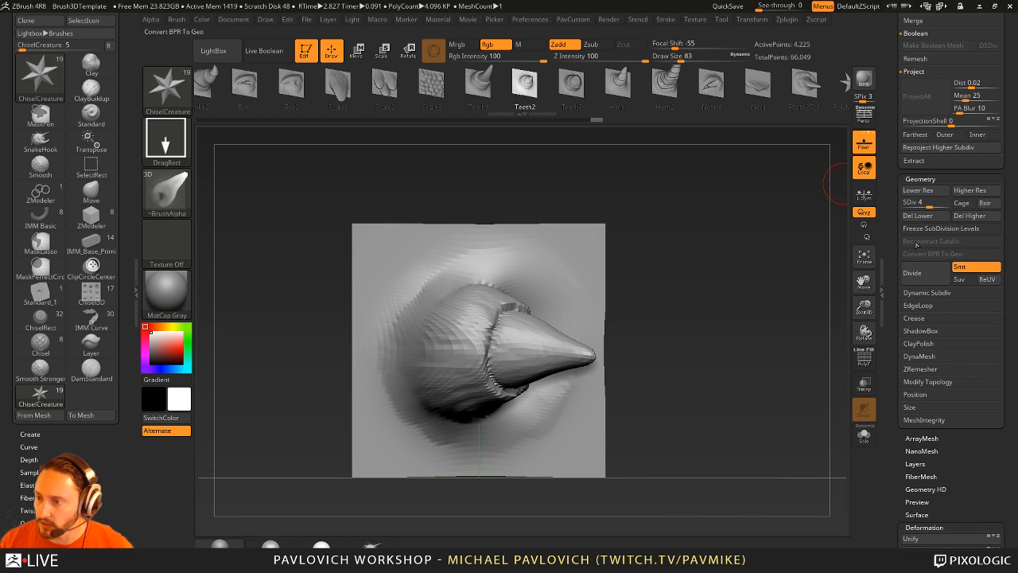
left_click_drag(939, 202, 948, 203)
left_click_drag(679, 298, 638, 301, "alt")
mouse_move(493, 332)
left_mouse_down("shift")
mouse_move(487, 312)
mouse_move(441, 378)
mouse_move(449, 310)
left_mouse_up("shift")
left_click_drag(689, 295, 711, 266)
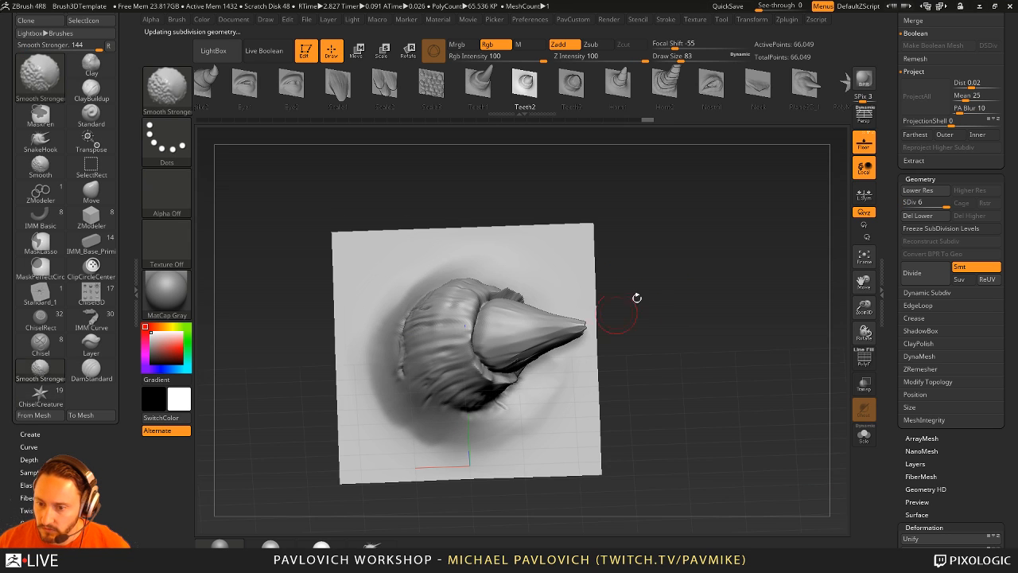
- Smooth the folds and creases around the tooth's fleshy rim from several angles
left_click_drag(637, 298, 585, 310)
left_click_drag(474, 288, 531, 298, "shift")
left_click_drag(636, 302, 610, 304)
mouse_move(478, 270)
left_mouse_down("shift")
mouse_move(527, 318)
mouse_move(530, 350)
left_mouse_up("shift")
left_click_drag(660, 302, 629, 293)
mouse_move(505, 314)
left_mouse_down("shift")
mouse_move(487, 350)
mouse_move(508, 367)
left_mouse_up("shift")
mouse_move(613, 329)
left_mouse_down()
mouse_move(676, 306)
mouse_move(676, 326)
left_mouse_up()
left_click_drag(408, 360, 427, 410, "shift")
left_click_drag(676, 238, 644, 202, "shift")
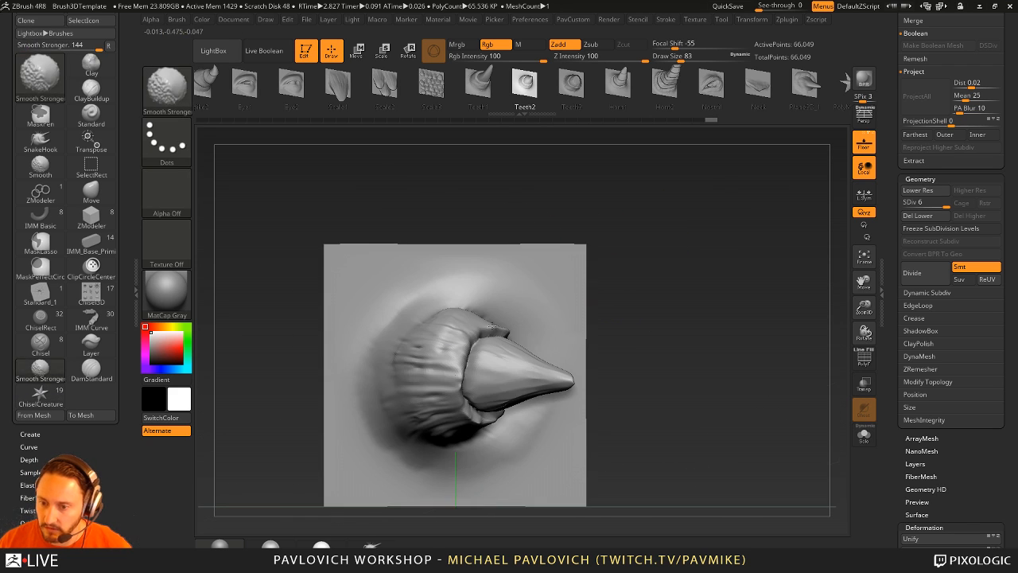
left_click_drag(491, 326, 507, 334, "shift")
left_click_drag(734, 289, 754, 274, "alt")
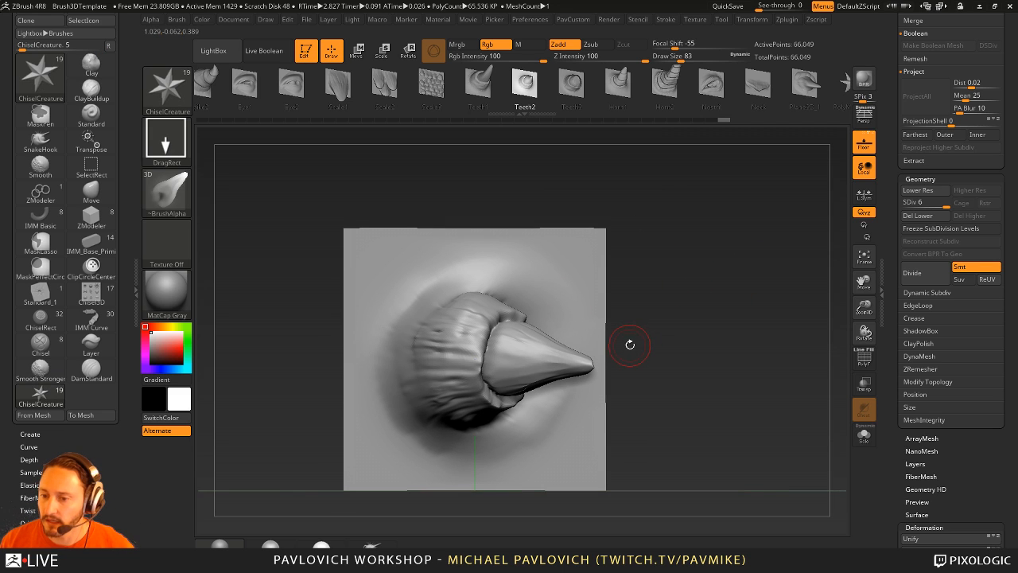
- Select the PolyMesh3D shape and add the edited tooth mesh to the ChiselCreature brush as a new shape
left_click_drag(630, 345, 697, 292)
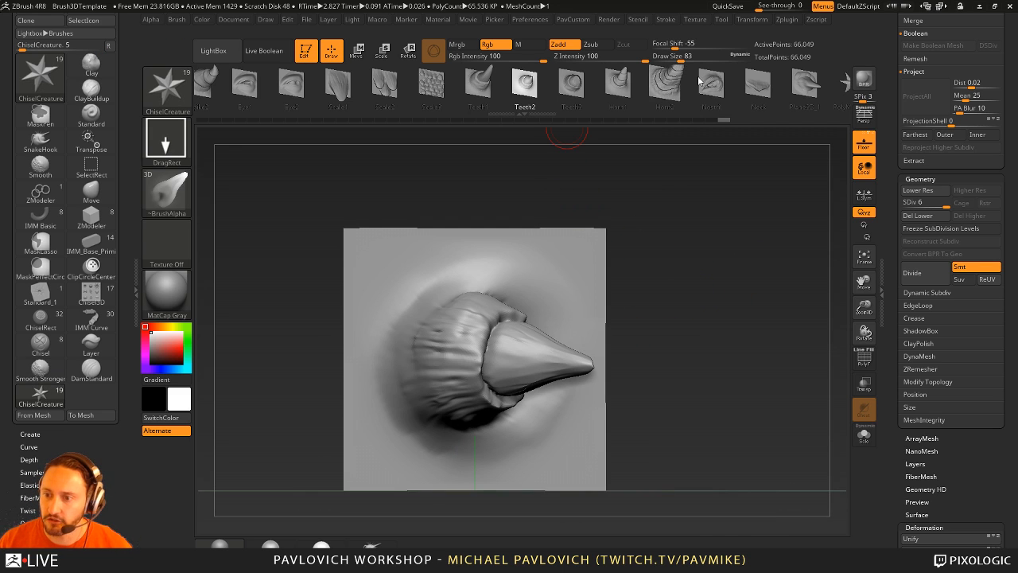
left_click_drag(699, 80, 487, 109)
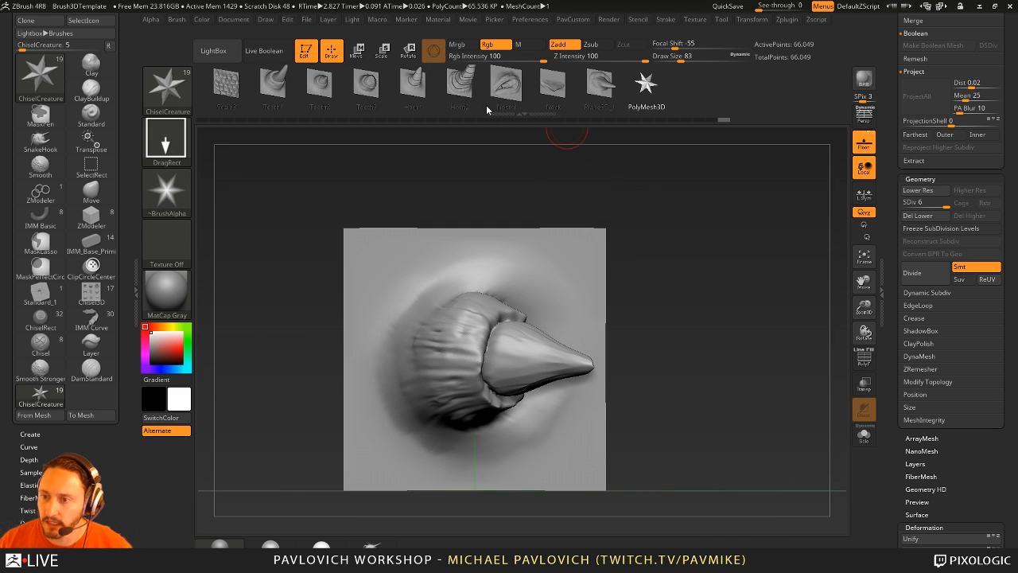
left_click(52, 416)
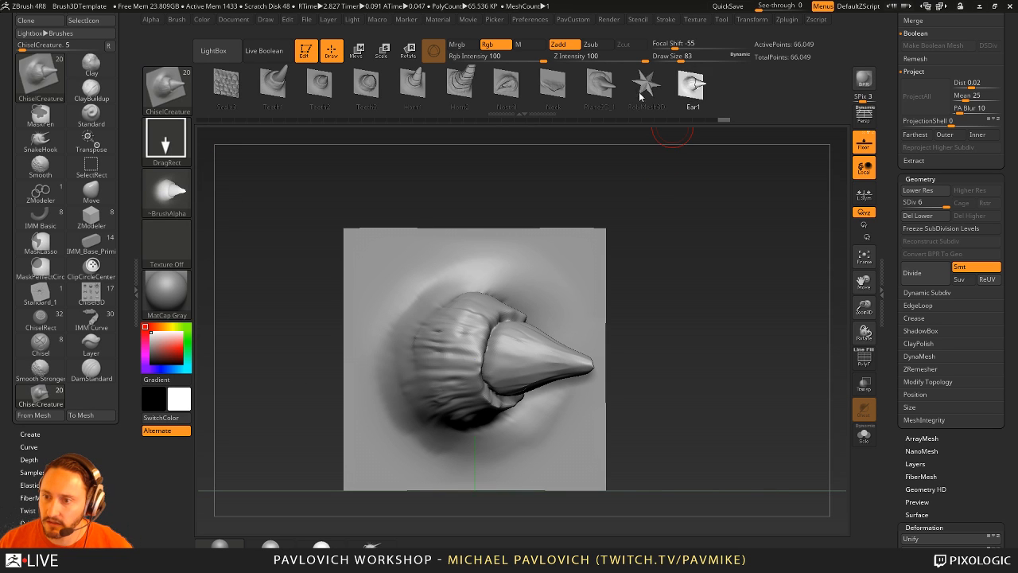
- Reconstruct the tooth mesh's lower subdivision levels, check its wireframe at the lowest level, and set SDiv to 9
mouse_move(713, 227)
left_mouse_down("alt")
mouse_move(714, 200)
mouse_move(775, 217)
mouse_move(709, 204)
mouse_move(718, 210)
left_mouse_up("alt")
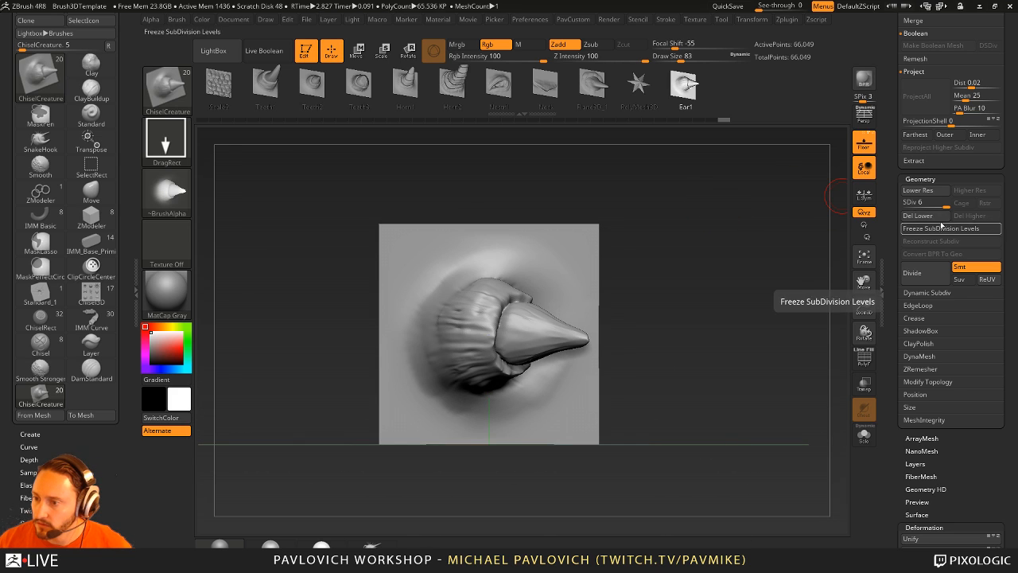
left_click(904, 202)
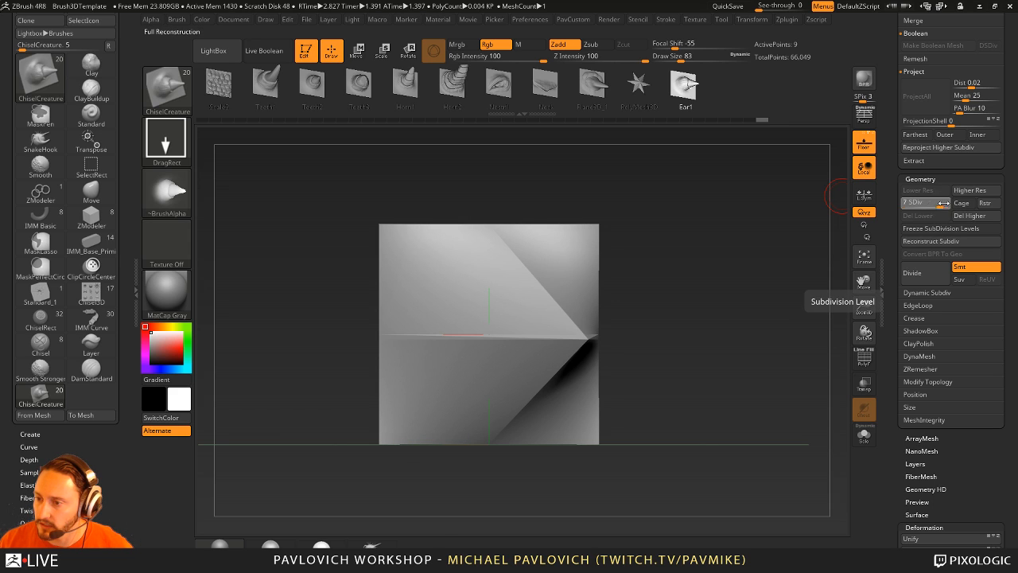
left_click_drag(942, 203, 903, 203)
left_click(864, 357)
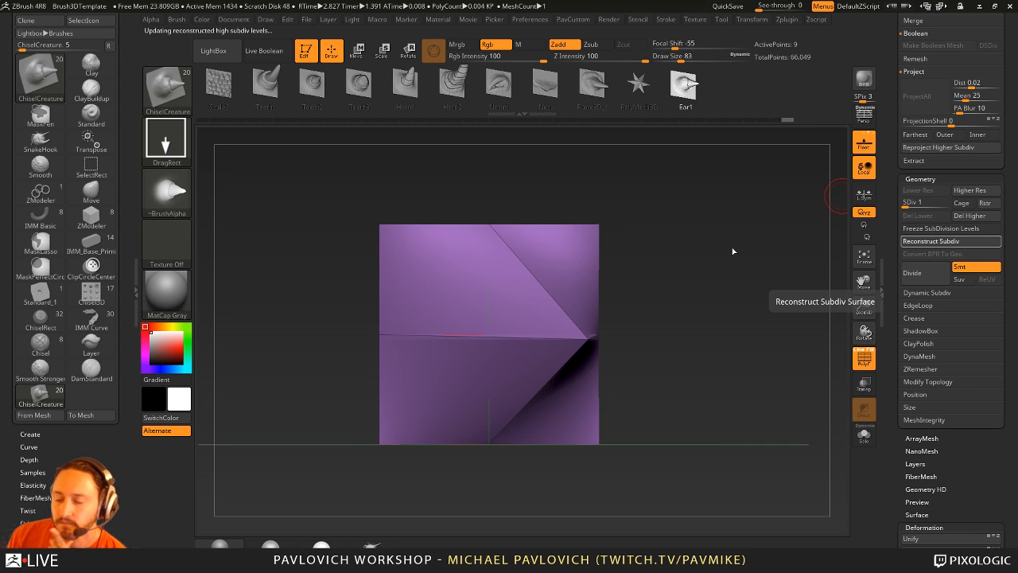
left_click(945, 203)
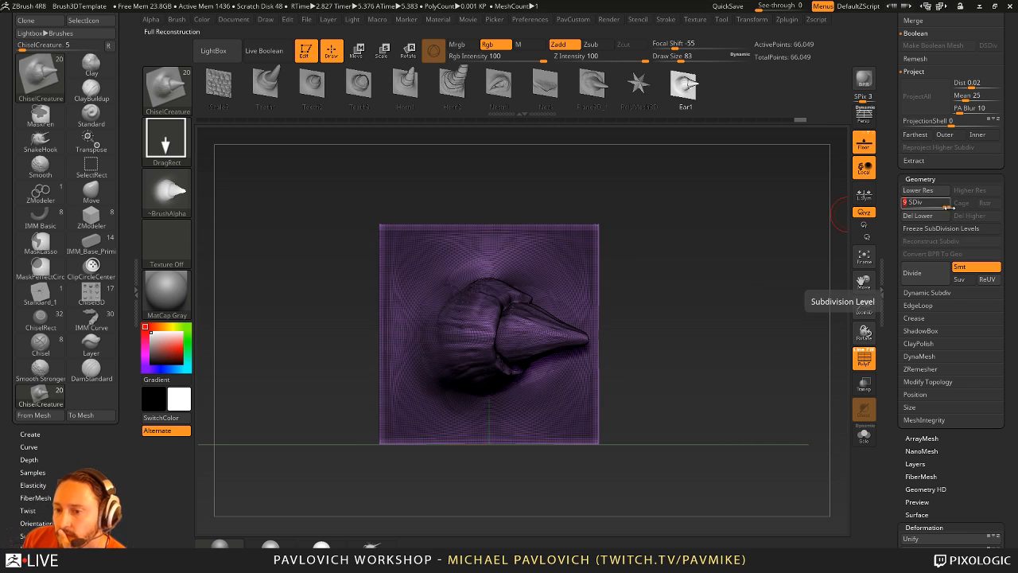
left_click(864, 358)
left_click_drag(677, 266, 669, 260, "alt")
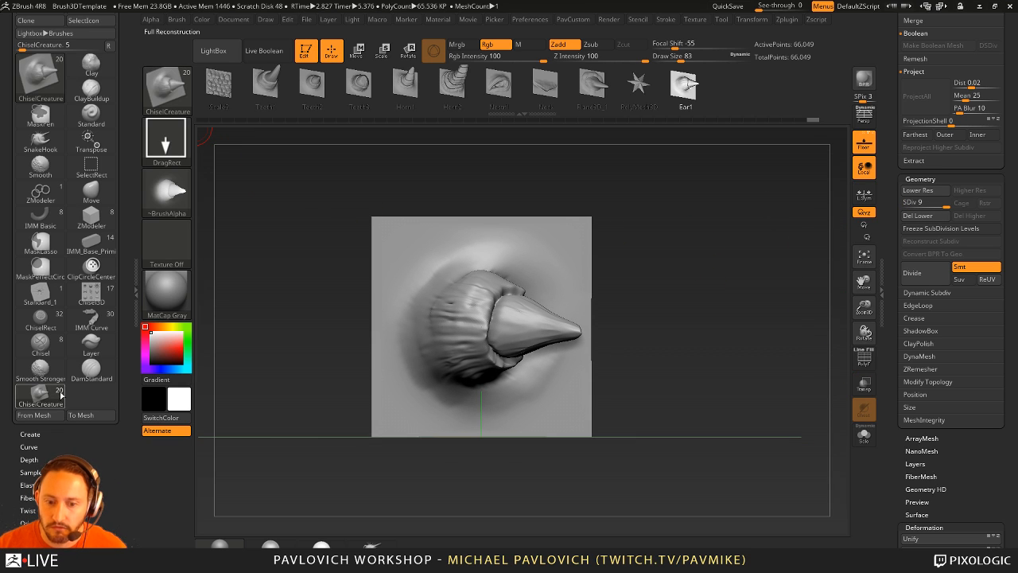
- Add the reconstructed tooth mesh to the ChiselCreature brush as another shape and select the new Ear1 shape
left_click(33, 414)
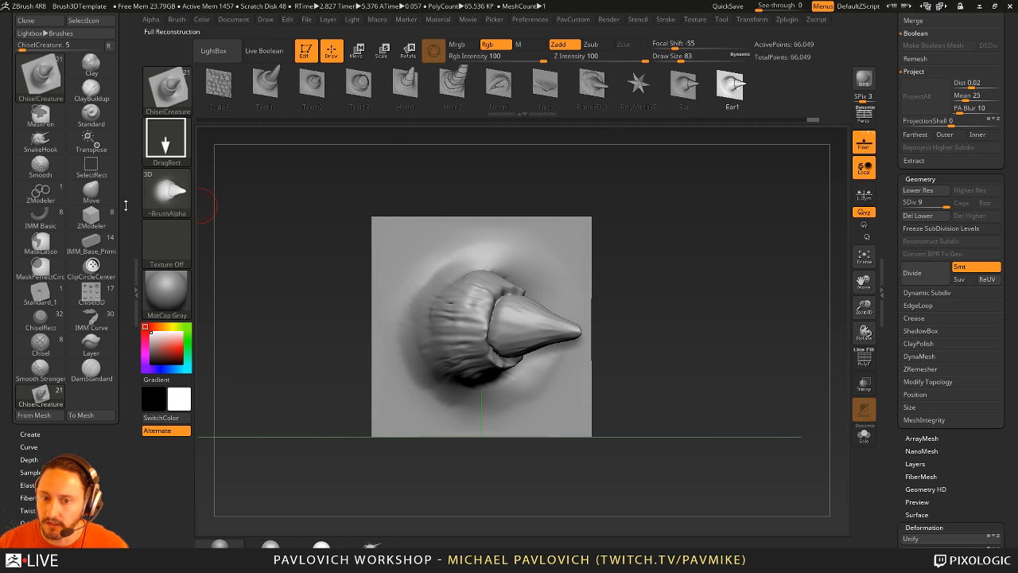
left_click(686, 93)
left_click(671, 89)
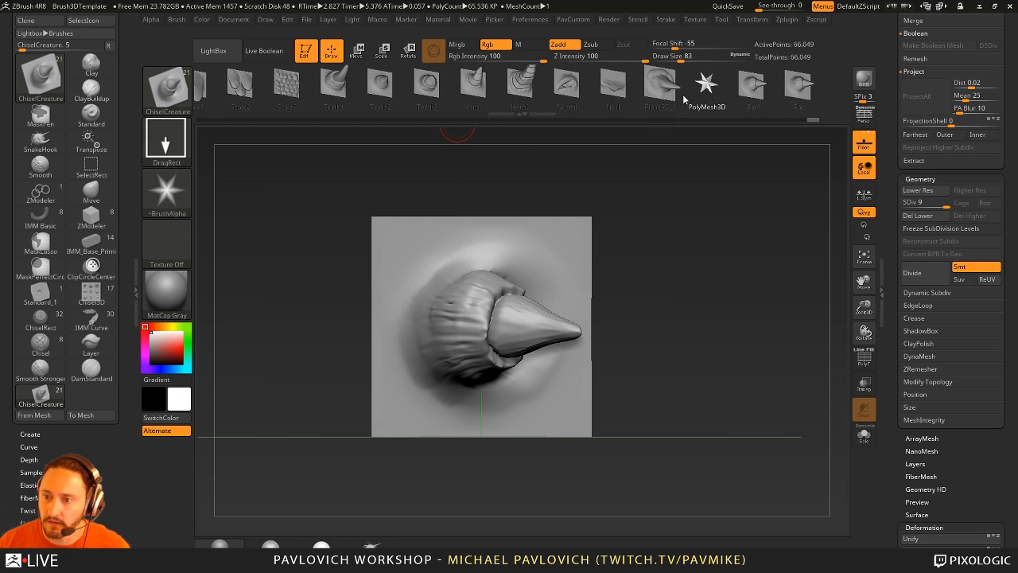
left_click(799, 86)
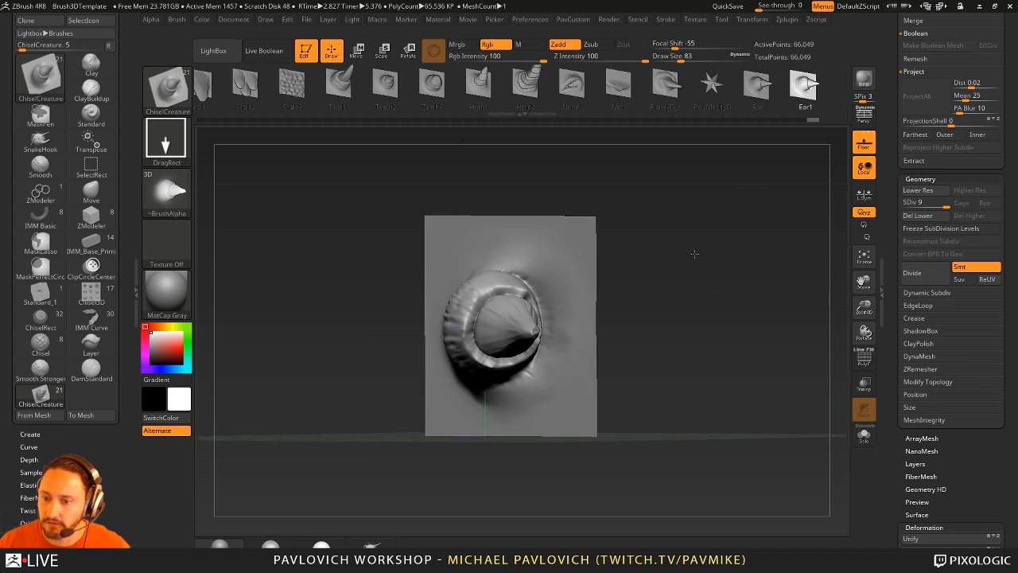
left_click_drag(557, 270, 690, 267)
key("ctrl+z")
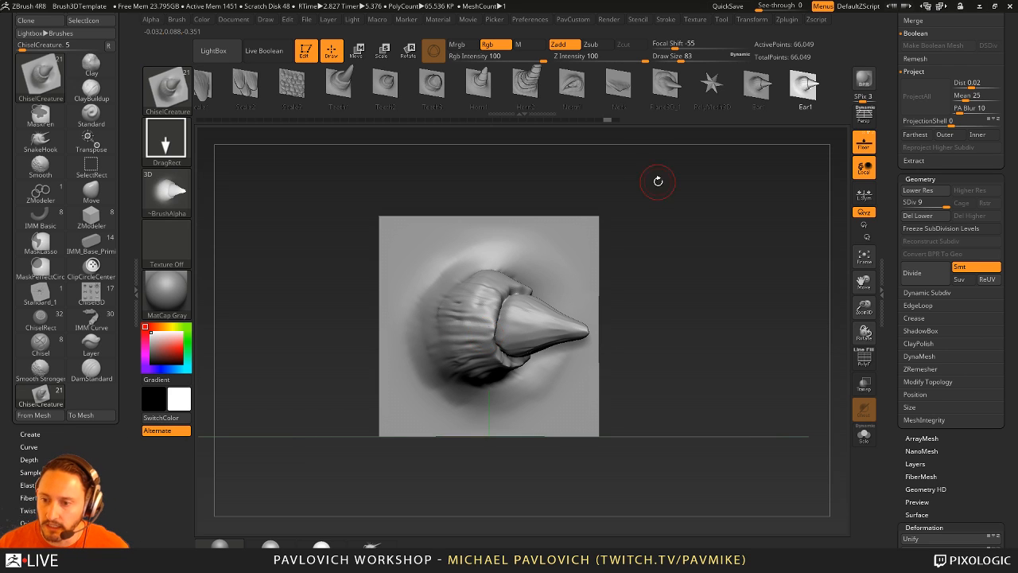
- Choose the DragDot stroke and load a Sphere3D, converting it to a PolyMesh3D and subdividing it for sculpting
left_click(166, 144)
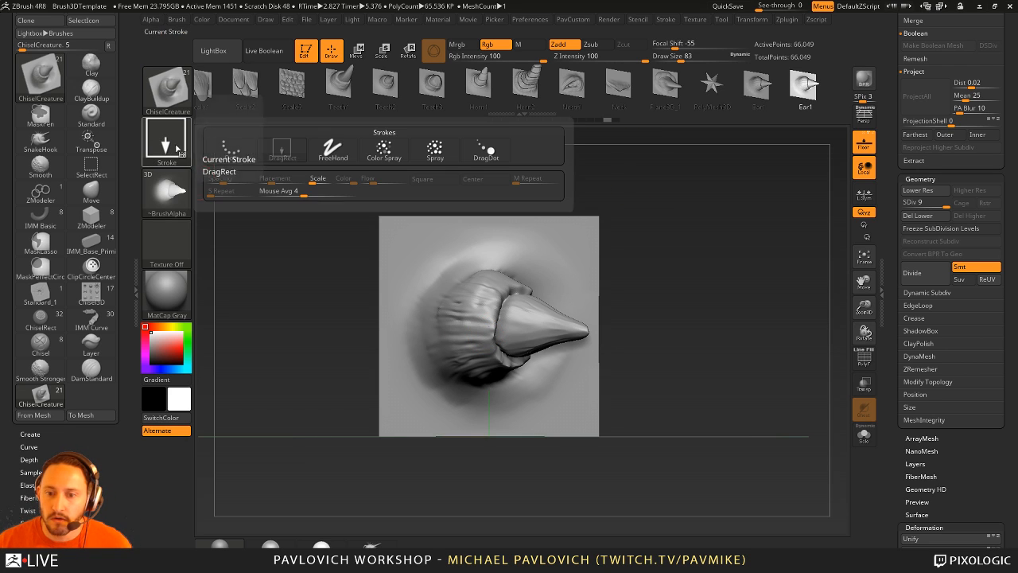
left_click(504, 150)
left_click_drag(1000, 121, 1000, 478)
left_click(976, 132)
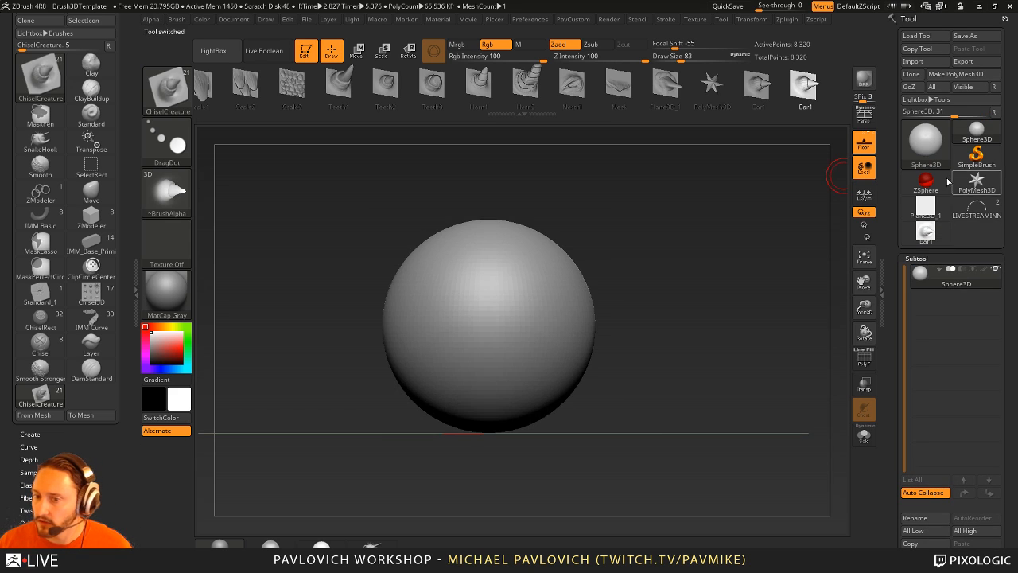
left_click_drag(705, 241, 722, 254)
left_click(962, 74)
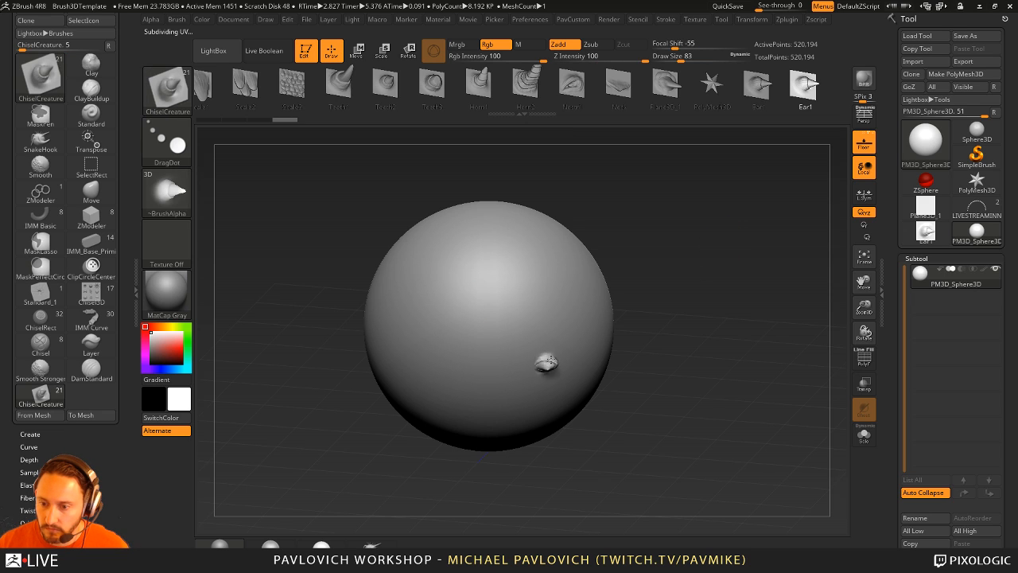
- Choose the Dots stroke and paint a trial row of teeth down the front of the sphere
left_click(167, 143)
left_click(239, 162)
left_click_drag(415, 285, 511, 406)
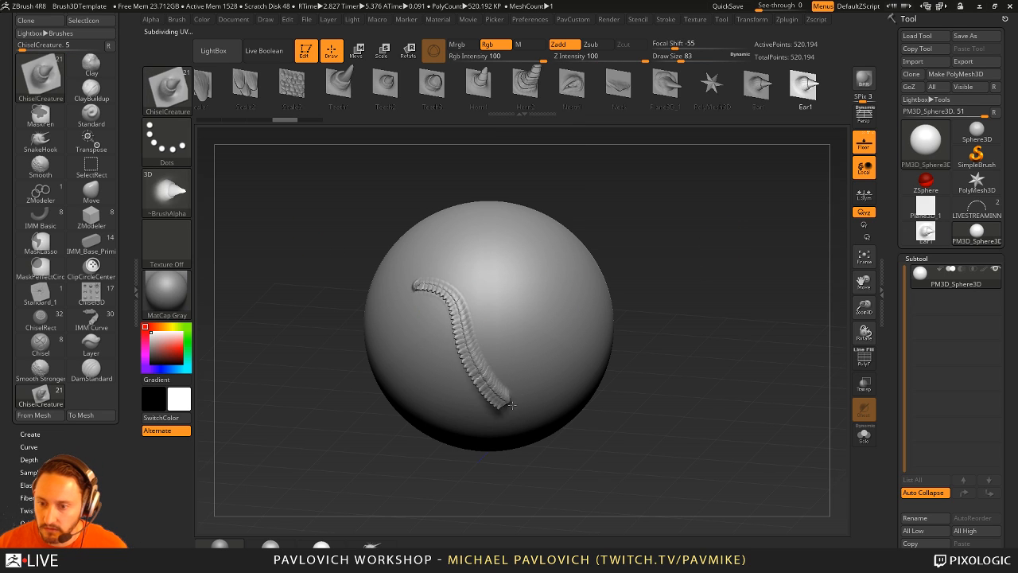
mouse_move(629, 373)
left_mouse_down()
mouse_move(672, 250)
mouse_move(572, 139)
left_mouse_up()
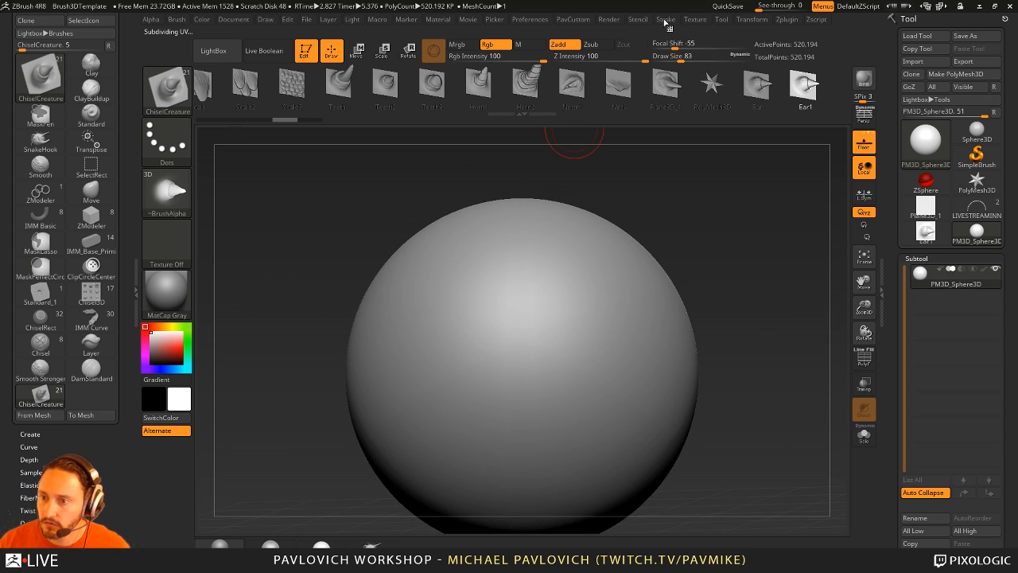
- Adjust the stroke settings and paint an S-shaped row of small teeth across the sphere
left_click(666, 19)
mouse_move(433, 330)
left_mouse_down()
mouse_move(557, 422)
mouse_move(604, 318)
left_mouse_up()
left_click_drag(745, 239, 588, 208)
mouse_move(358, 312)
left_mouse_down()
mouse_move(531, 270)
mouse_move(398, 282)
left_mouse_up()
mouse_move(657, 231)
left_mouse_down()
mouse_move(533, 223)
mouse_move(556, 224)
mouse_move(577, 391)
mouse_move(406, 402)
left_mouse_up()
- Try a larger curved row of teeth on the sphere with the Draw Size at 124, then undo it
key("bracketright")
key("ctrl+z")
key("bracketleft")
mouse_move(556, 227)
left_mouse_down()
mouse_move(589, 372)
mouse_move(418, 437)
left_mouse_up()
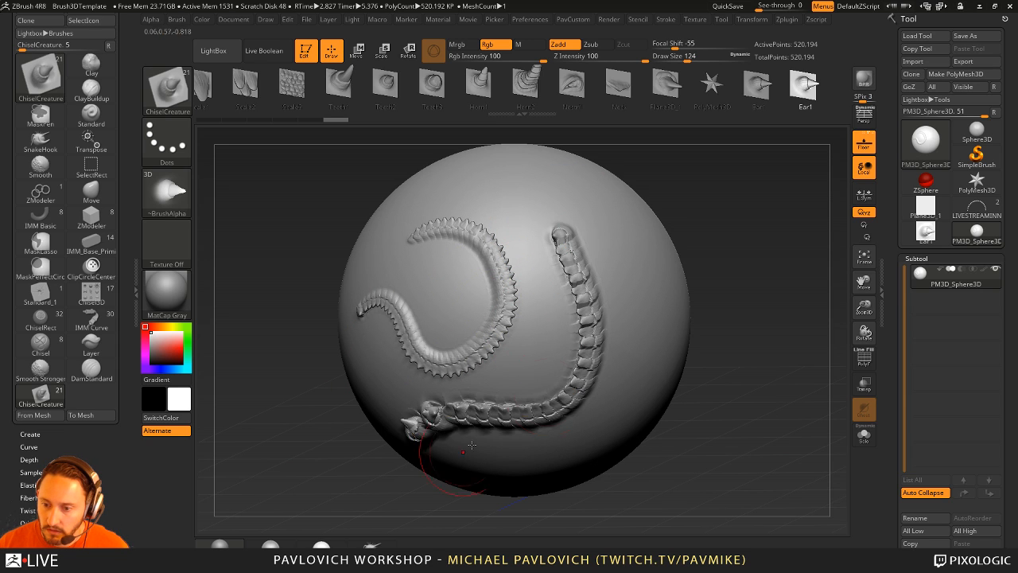
mouse_move(745, 316)
left_mouse_down()
mouse_move(727, 247)
mouse_move(791, 265)
mouse_move(741, 290)
mouse_move(732, 266)
left_mouse_up()
key("ctrl+z")
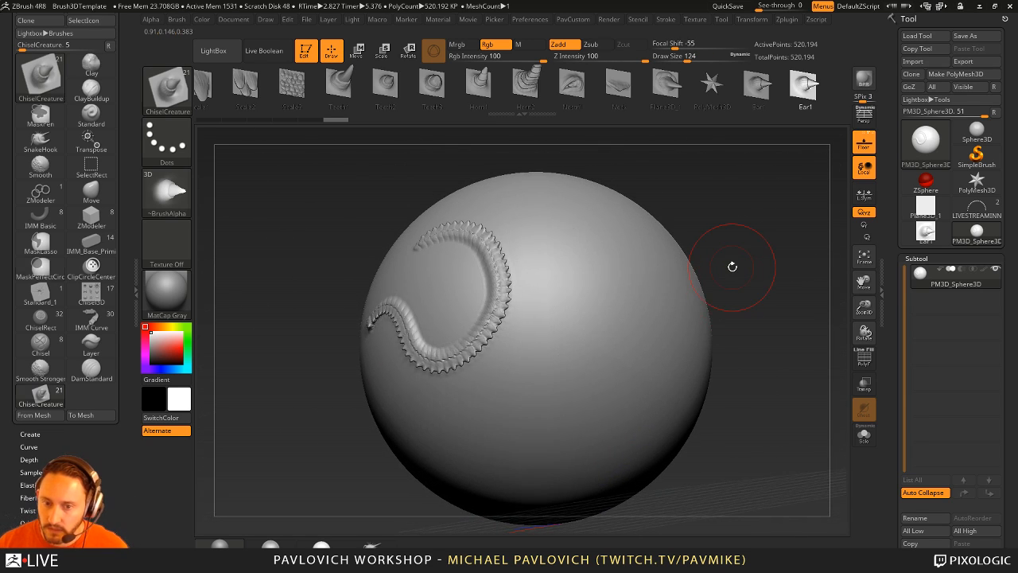
- Mask a circular patch on the sphere and turn it into its own polygroup, choosing the DragRect stroke for the brush
mouse_move(168, 191)
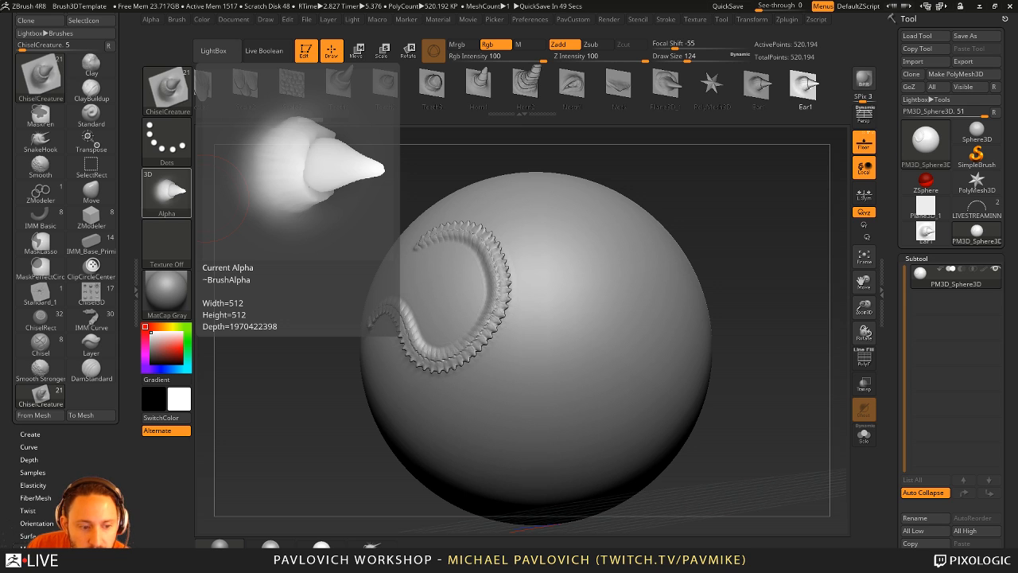
left_click(864, 359)
mouse_move(763, 302)
left_mouse_down()
mouse_move(610, 318)
mouse_move(597, 336)
mouse_move(612, 314)
left_mouse_up()
left_click(175, 157)
left_click(281, 151)
key("ctrl+w")
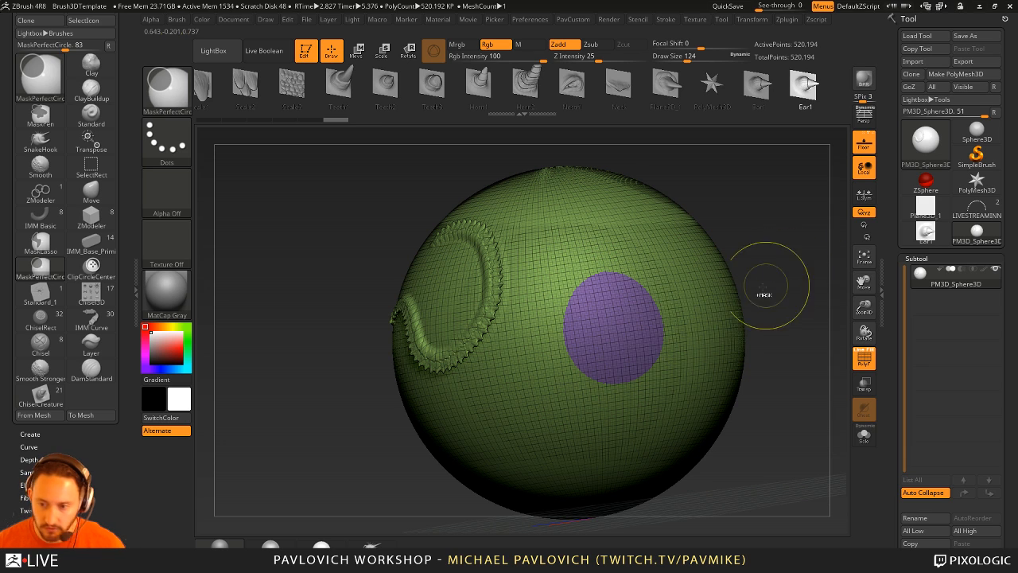
- Isolate the circular polygroup, draw one tooth on it, and show the whole sphere again without PolyFrame
left_click(613, 341, "ctrl+shift")
left_click_drag(746, 278, 659, 396)
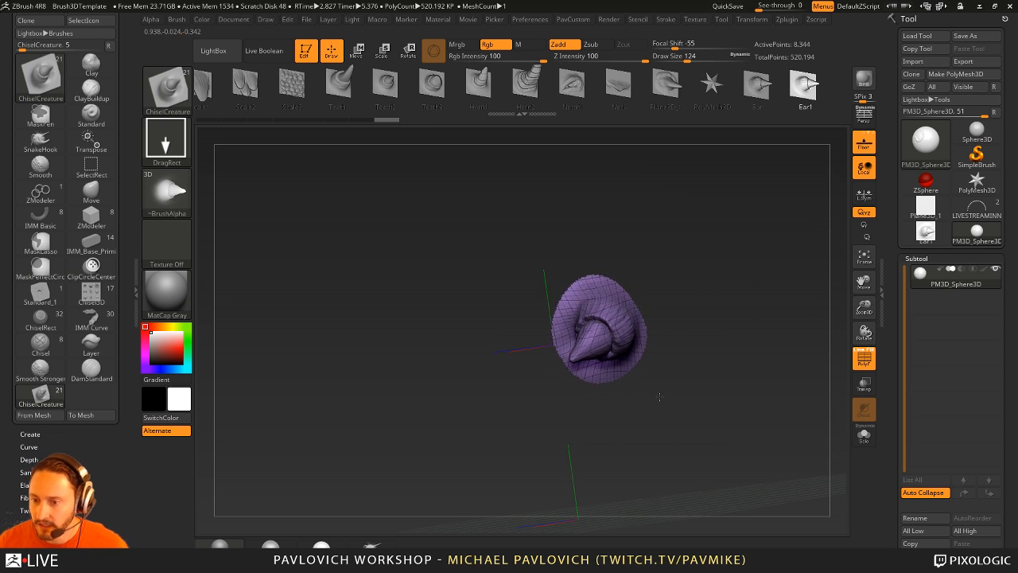
left_click(768, 280, "ctrl+shift")
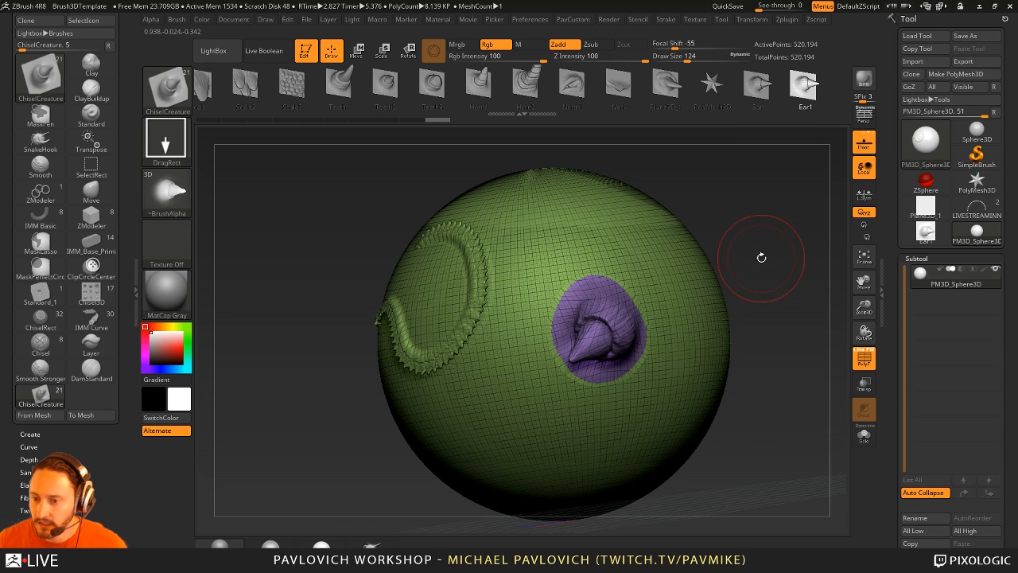
left_click_drag(761, 256, 827, 334)
key("shift+f")
left_click_drag(715, 326, 681, 319)
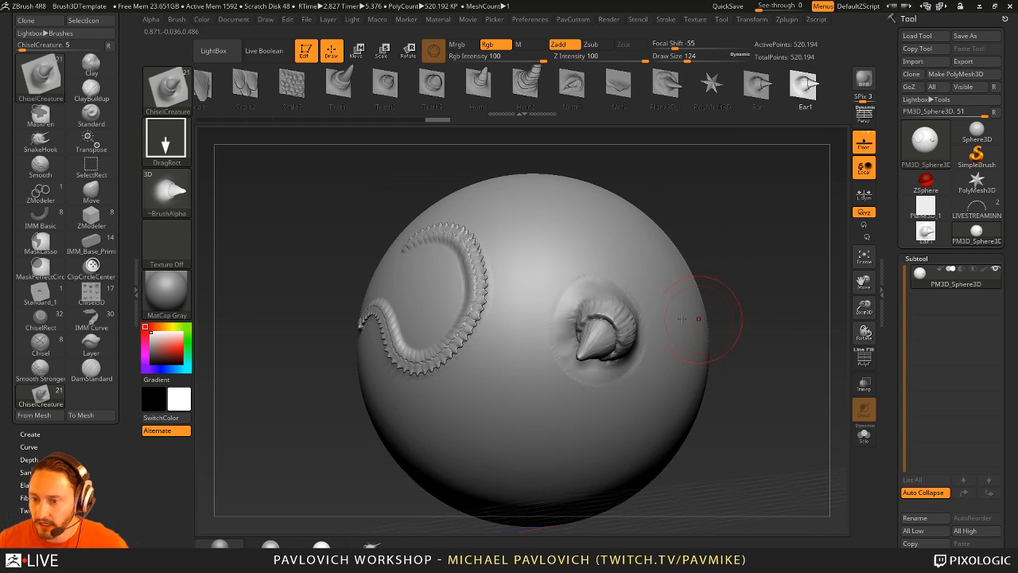
left_click(681, 319, "ctrl+shift")
left_click(750, 318, "ctrl+shift")
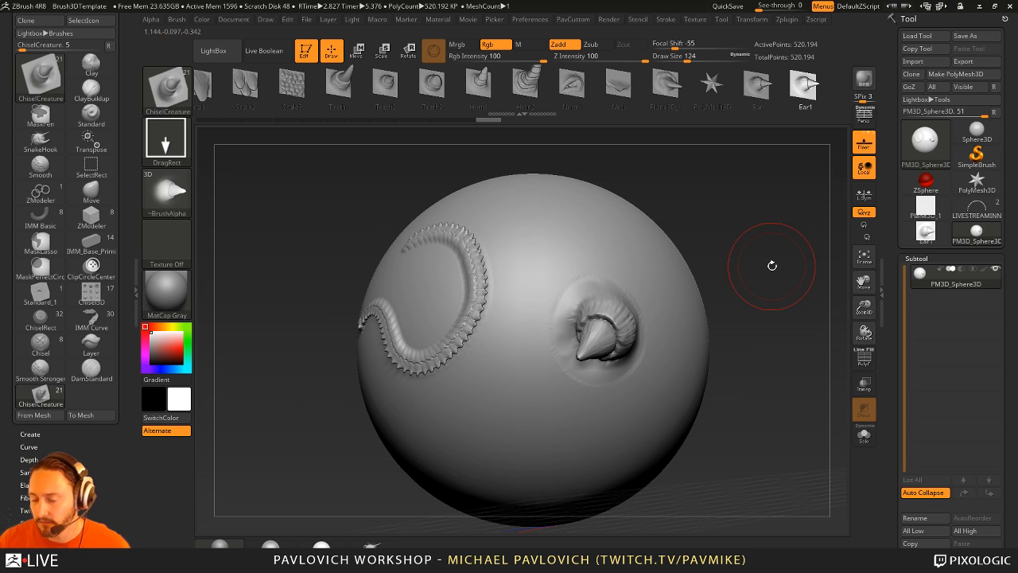
- Draw another tooth on the sphere without isolating a patch first, then undo it
mouse_move(746, 210)
left_mouse_down()
mouse_move(750, 230)
mouse_move(800, 178)
mouse_move(623, 268)
left_mouse_up()
key("ctrl")
key("ctrl+z")
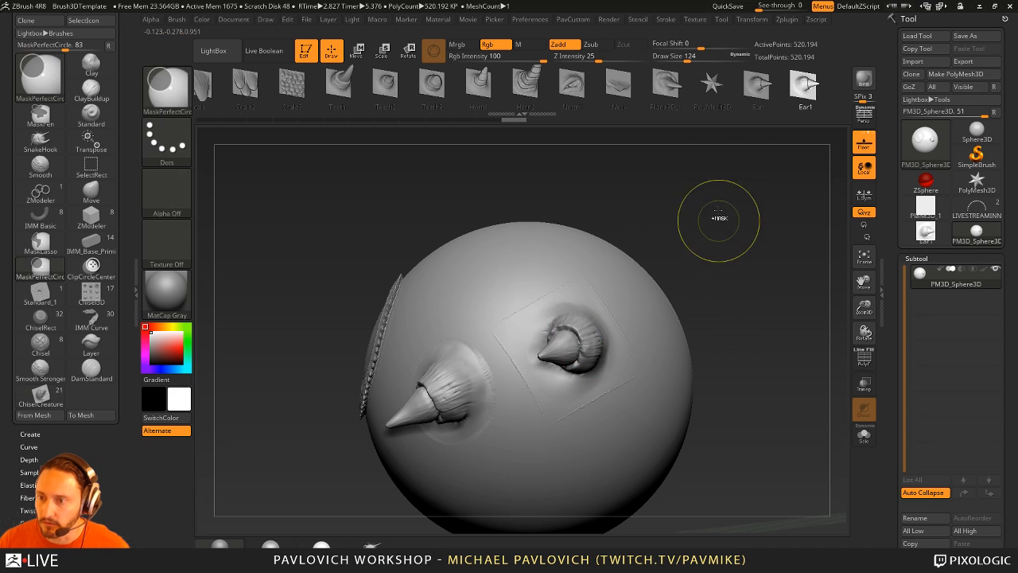
key("ctrl+z")
- Set the ChiselCreature brush's Focal Shift to 1 and the Draw Size to 197
left_click(696, 44)
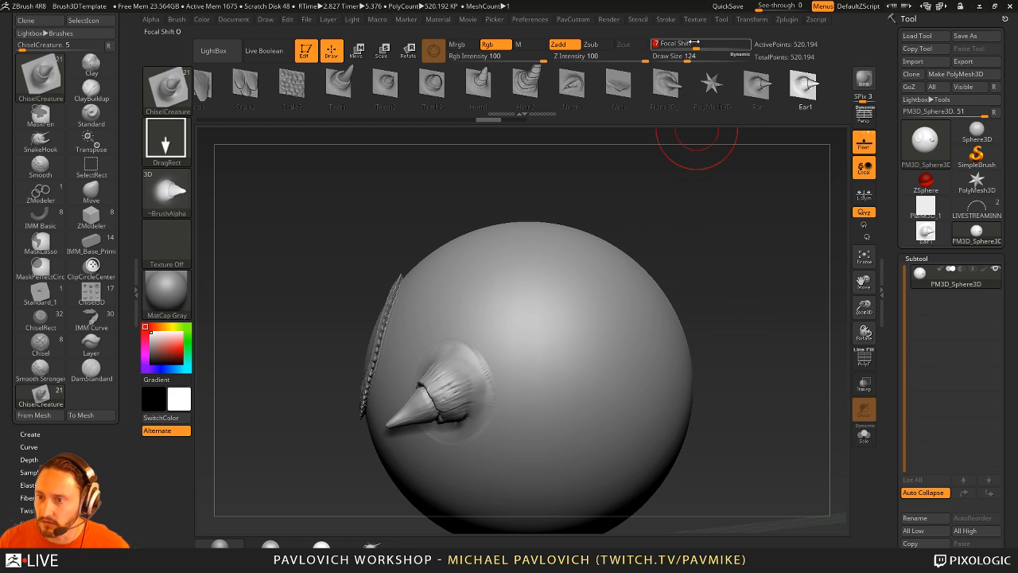
key("ctrl+z")
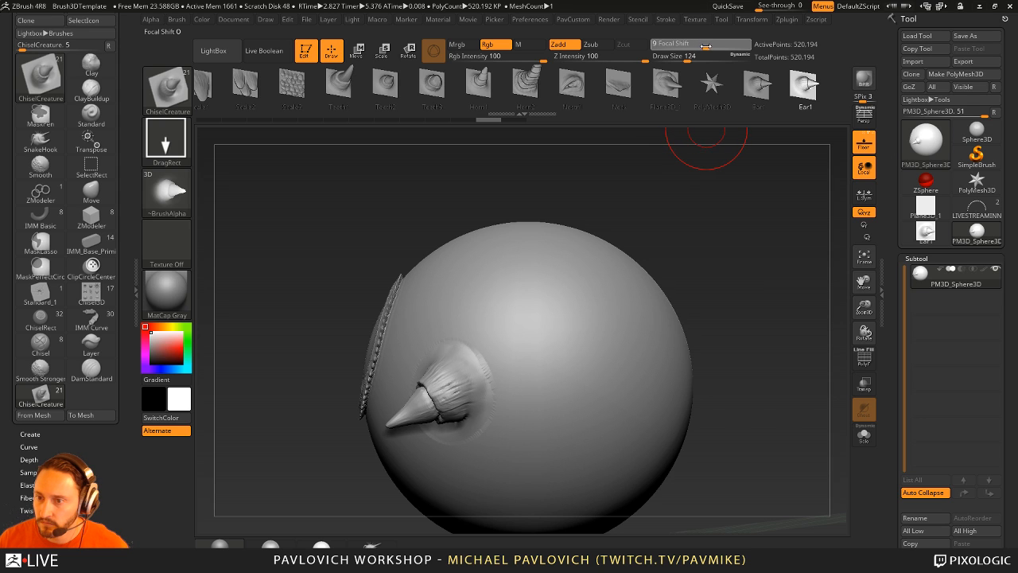
left_click_drag(705, 46, 702, 46)
left_click_drag(581, 357, 669, 376)
mouse_move(824, 224)
left_mouse_down()
mouse_move(791, 237)
mouse_move(782, 264)
mouse_move(718, 256)
mouse_move(661, 331)
left_mouse_up()
key("s")
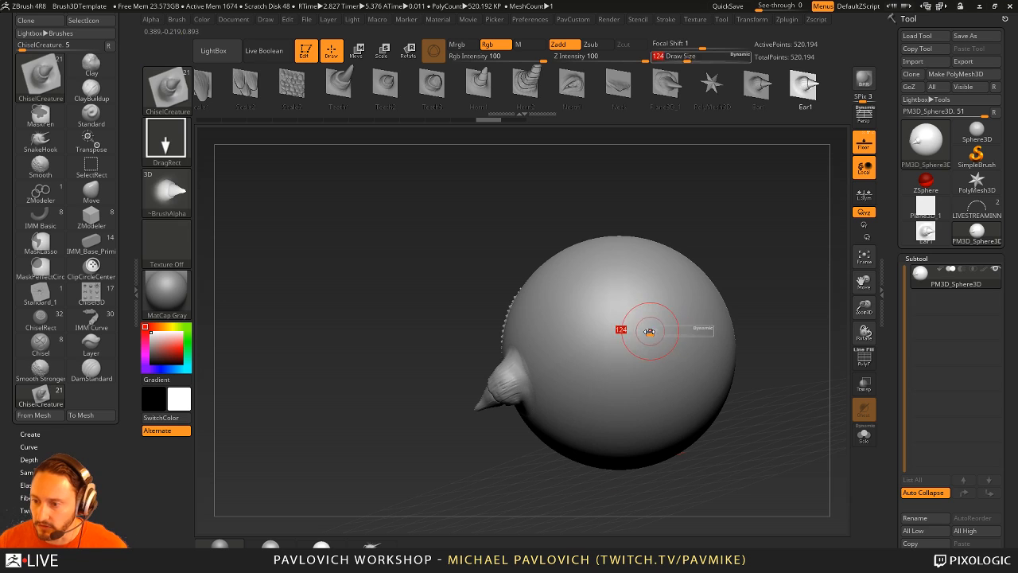
- Isolate a circular patch beside the first tooth, draw a second tooth on it, and show the full sphere again
left_click(625, 337, "ctrl")
left_click(740, 275, "ctrl")
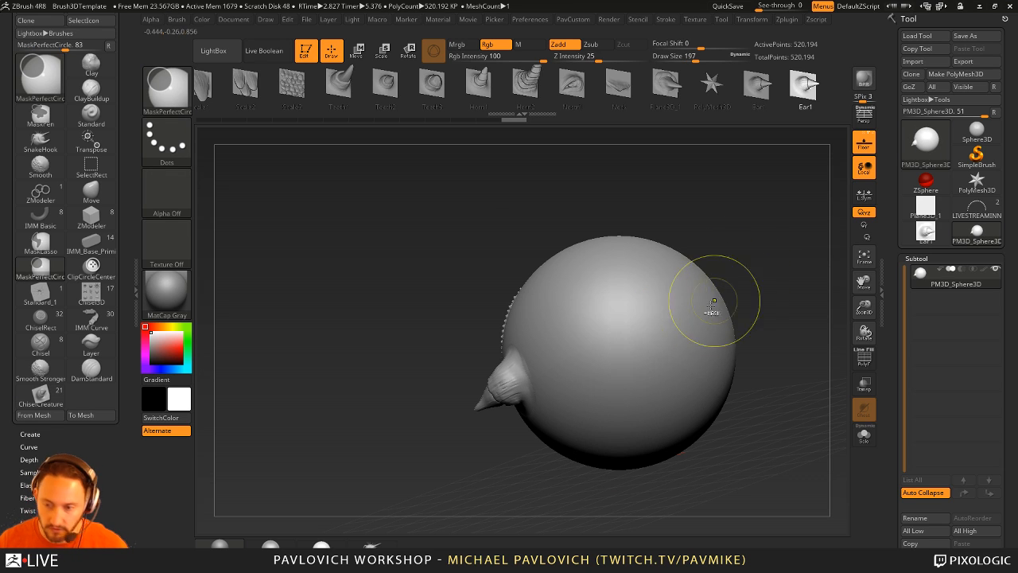
left_click_drag(624, 340, 665, 386)
key("ctrl+shift")
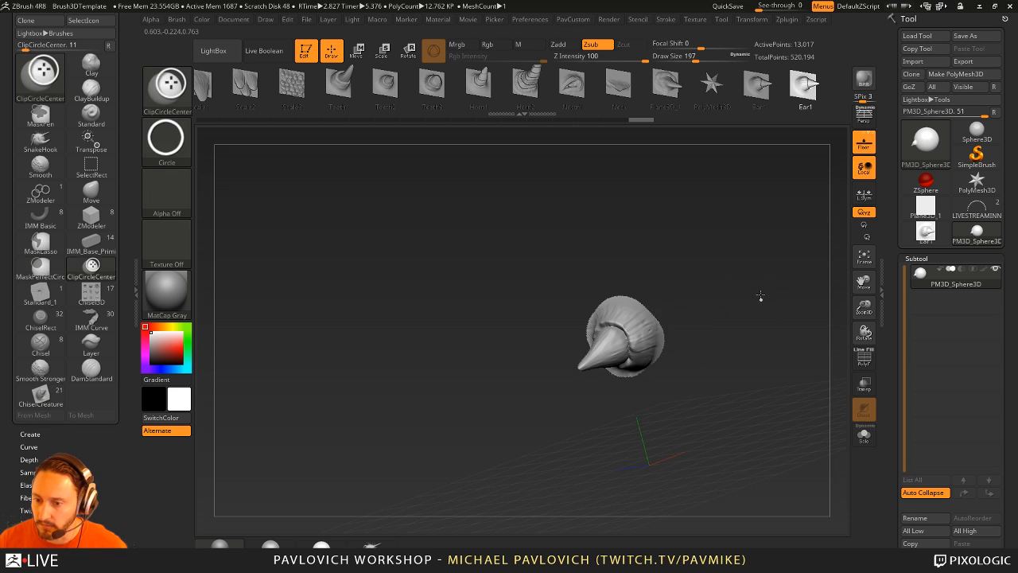
left_click(759, 282, "ctrl+shift")
left_click(724, 301, "ctrl+shift")
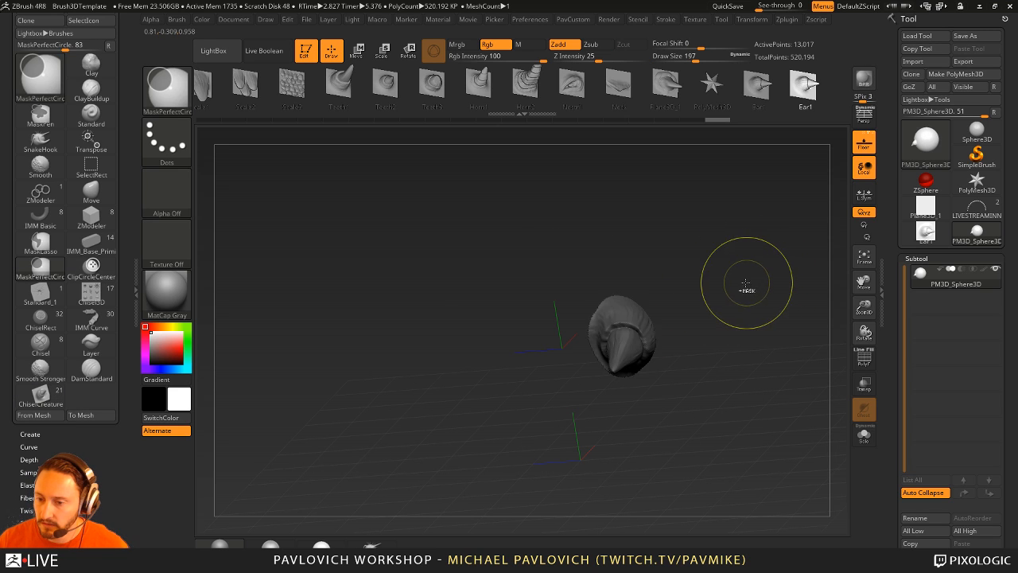
left_click(737, 251, "ctrl+shift")
- Reduce the Draw Size to 94 and inspect both teeth on the sphere
key("s")
mouse_move(756, 278)
left_mouse_down()
mouse_move(747, 272)
mouse_move(756, 261)
mouse_move(734, 268)
mouse_move(745, 260)
left_mouse_up()
left_click_drag(745, 260, 738, 259)
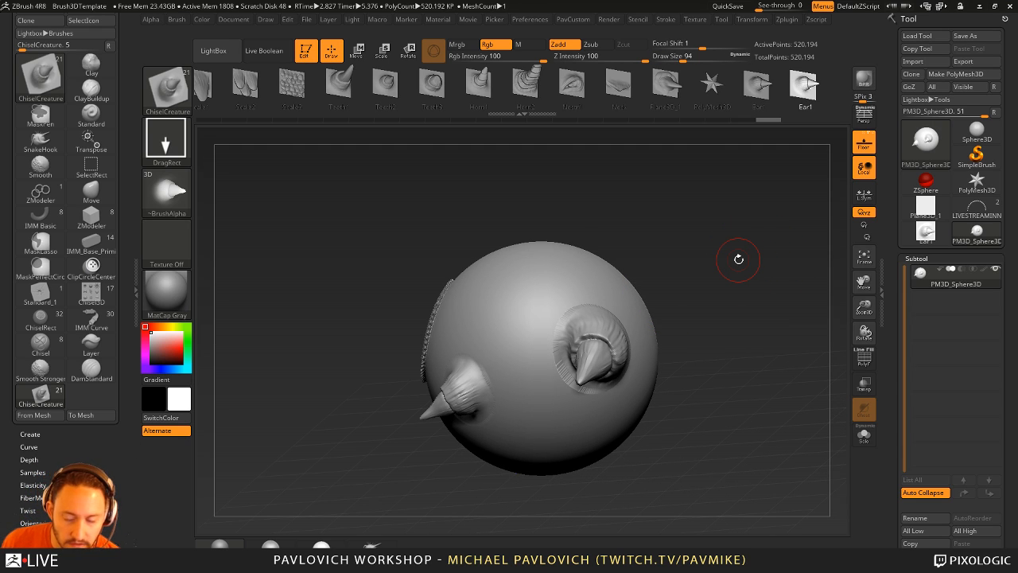
- Clear the canvas, draw a Cylinder3D on it, and enter Edit mode
left_click(304, 57)
key("ctrl+n")
key("s")
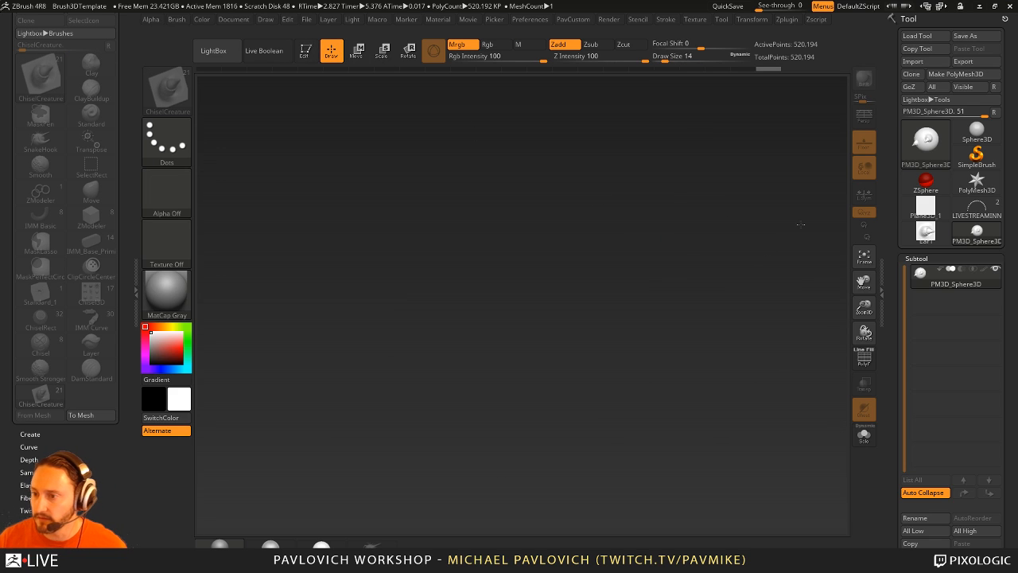
left_click(944, 152)
left_click(559, 192)
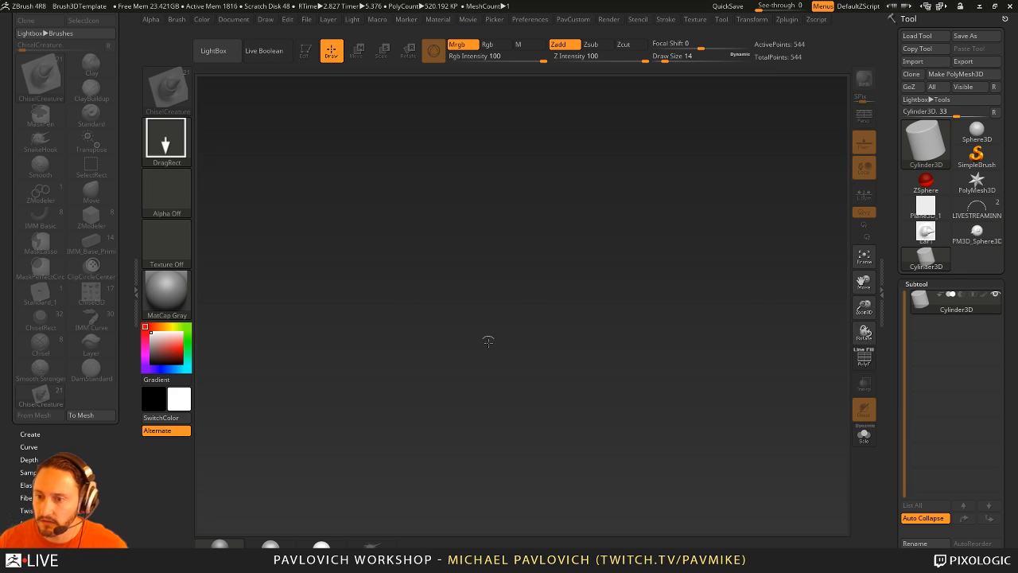
left_click_drag(490, 338, 527, 423)
left_click(305, 51)
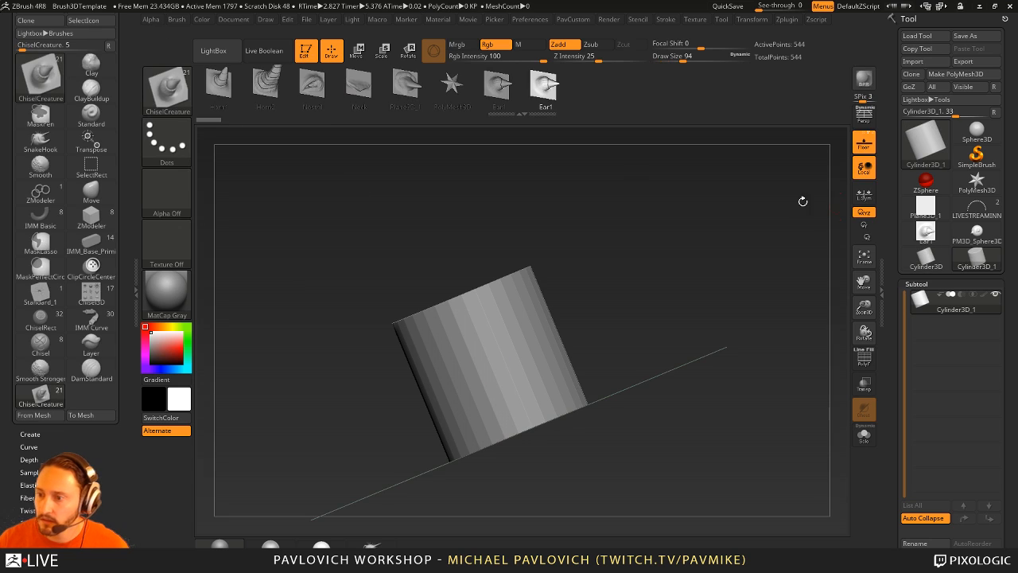
- Convert the cylinder to a PolyMesh3D, show its polyframe, and create polygroups with Groups By Normals
left_click(955, 73)
key("shift+f")
mouse_move(829, 313)
left_mouse_down()
mouse_move(686, 278)
mouse_move(736, 294)
left_mouse_up()
left_click_drag(376, 262, 707, 315, "ctrl")
left_click_drag(750, 241, 642, 351)
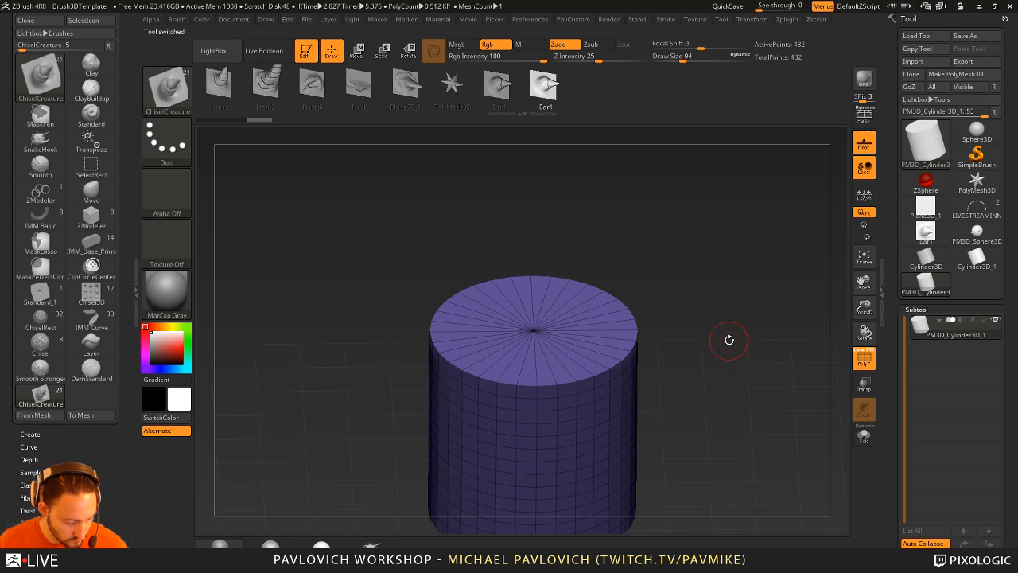
key("space")
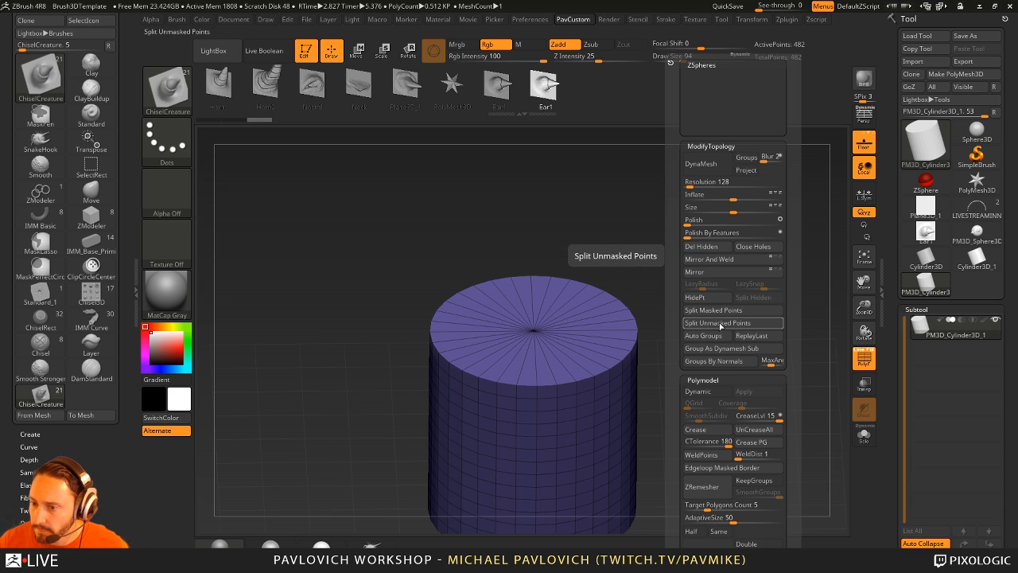
left_click(712, 361)
- Inset the cylinder's top cap as a whole polygroup with the ZModeler Inset action, leaving a narrow outer rim
key("b")
key("z")
key("m")
key("space")
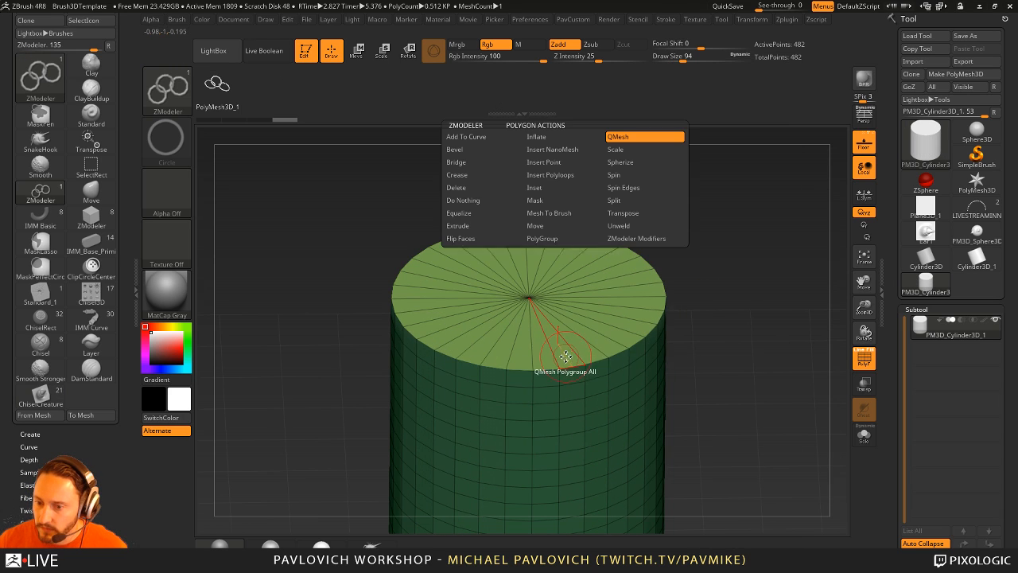
mouse_move(628, 136)
left_click(556, 188)
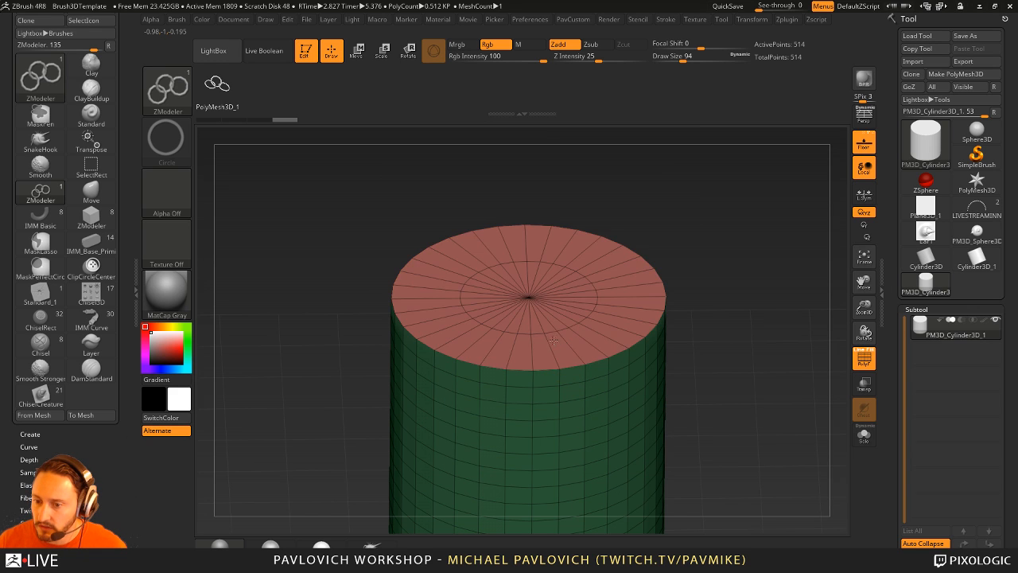
left_click_drag(564, 350, 551, 331)
left_click_drag(675, 215, 688, 239, "alt")
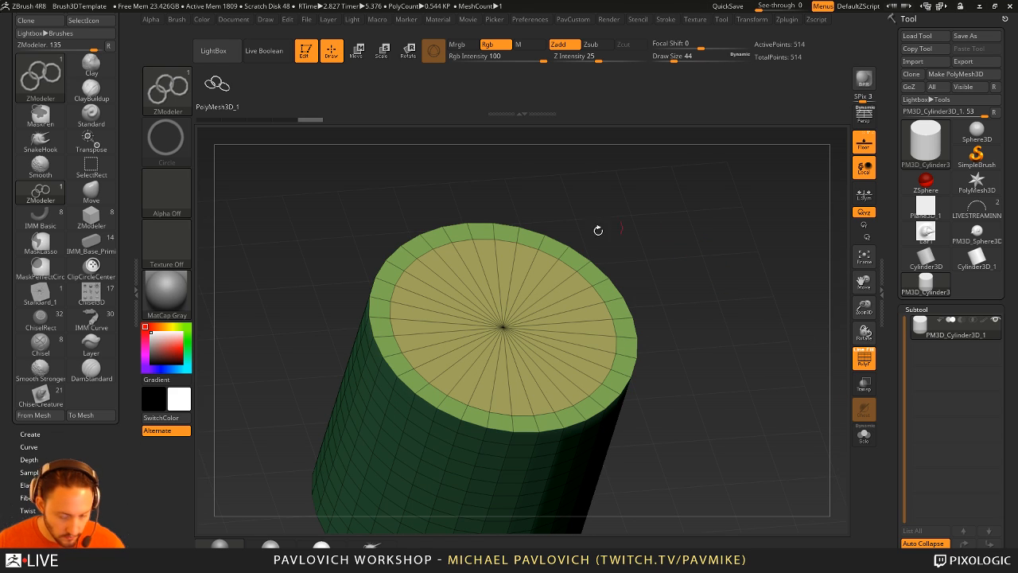
left_click_drag(722, 323, 584, 278)
- Try to mask a circular patch on the cylinder's side with the Standard brush active and turn it into a polygroup
key("b")
key("s")
key("t")
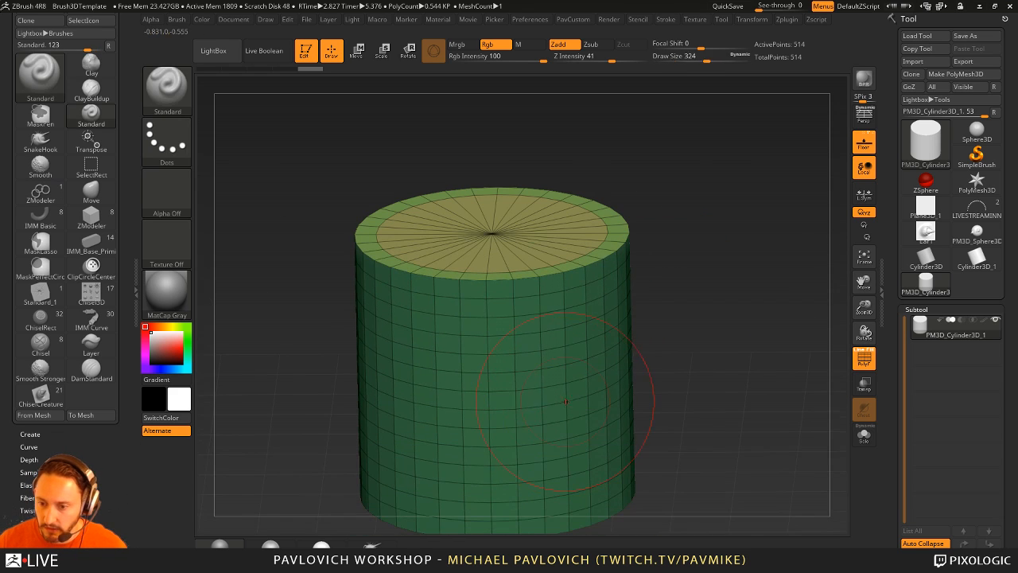
key("bracketleft")
mouse_move(554, 398)
left_mouse_down("ctrl")
mouse_move(513, 409)
mouse_move(619, 377)
left_mouse_up("ctrl")
key("ctrl+w")
- Slice a circular polygroup into the cylinder's side from a straight side view with the SliceCirc brush
mouse_move(727, 345)
left_mouse_down()
mouse_move(734, 321)
mouse_move(722, 315)
mouse_move(830, 271)
left_mouse_up()
left_click(179, 104, "ctrl+shift")
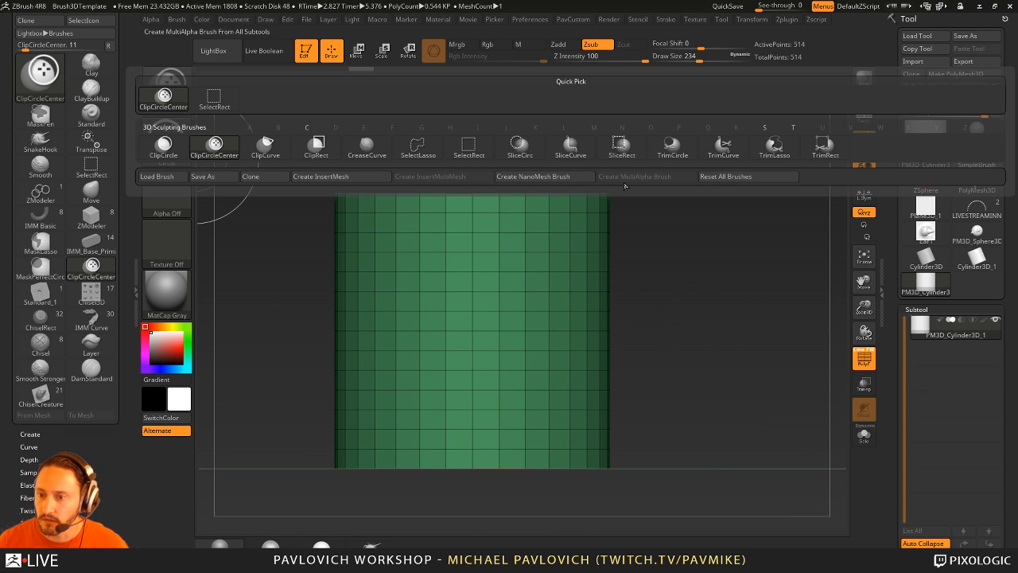
left_click(519, 147)
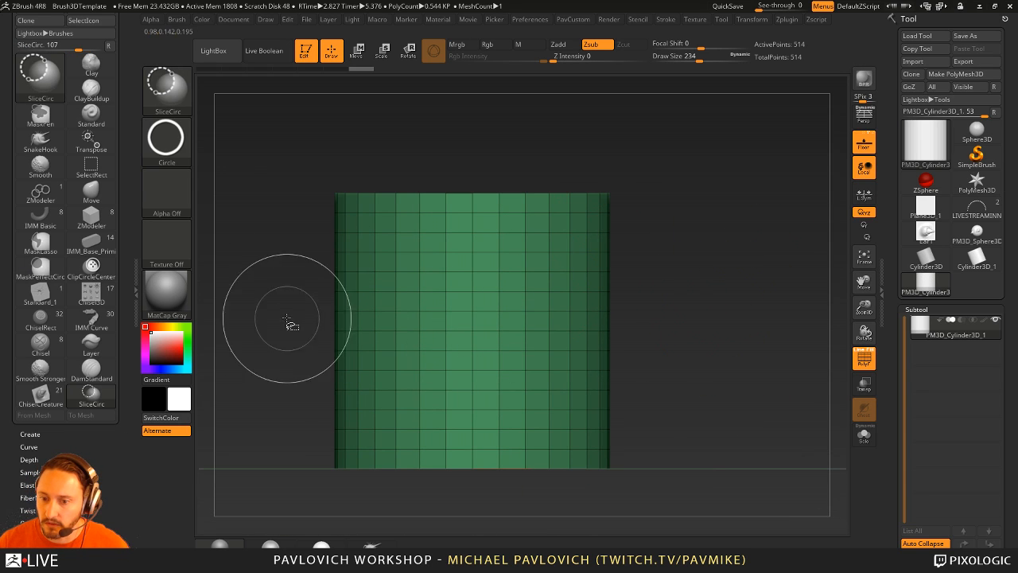
left_click_drag(367, 242, 519, 390, "ctrl+shift")
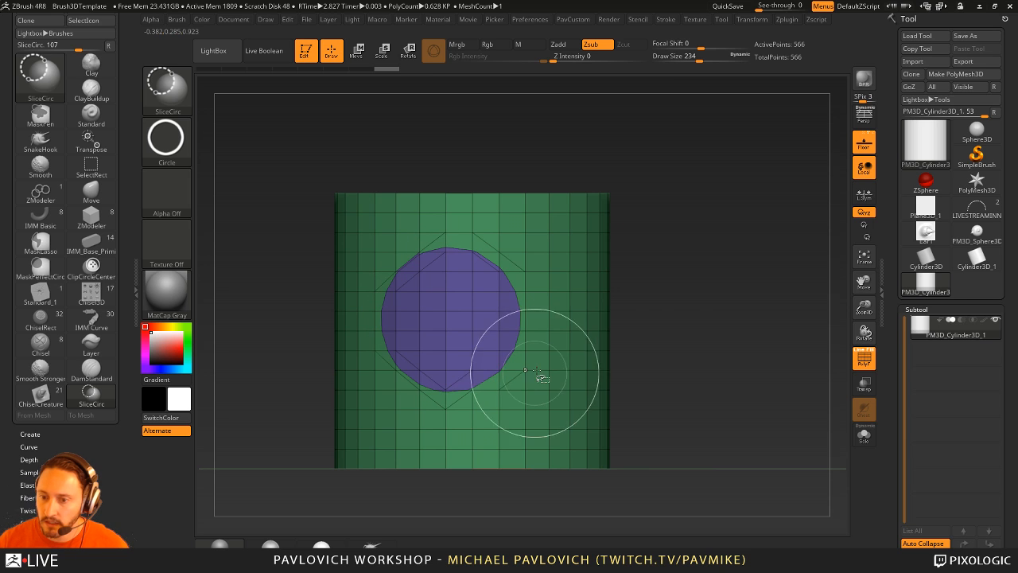
- Isolate the sliced circular patches and separate them into new polygroups with Groups By Normals
mouse_move(637, 366)
left_mouse_down()
mouse_move(721, 294)
mouse_move(747, 297)
mouse_move(692, 297)
left_mouse_up()
key("b")
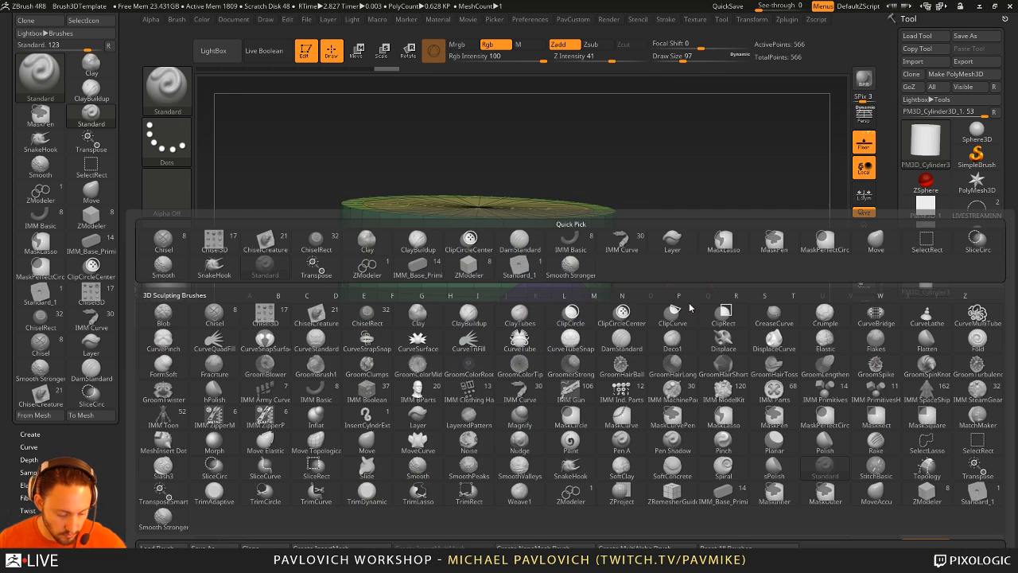
key("i")
mouse_move(681, 201)
left_mouse_down()
mouse_move(759, 225)
mouse_move(671, 217)
left_mouse_up()
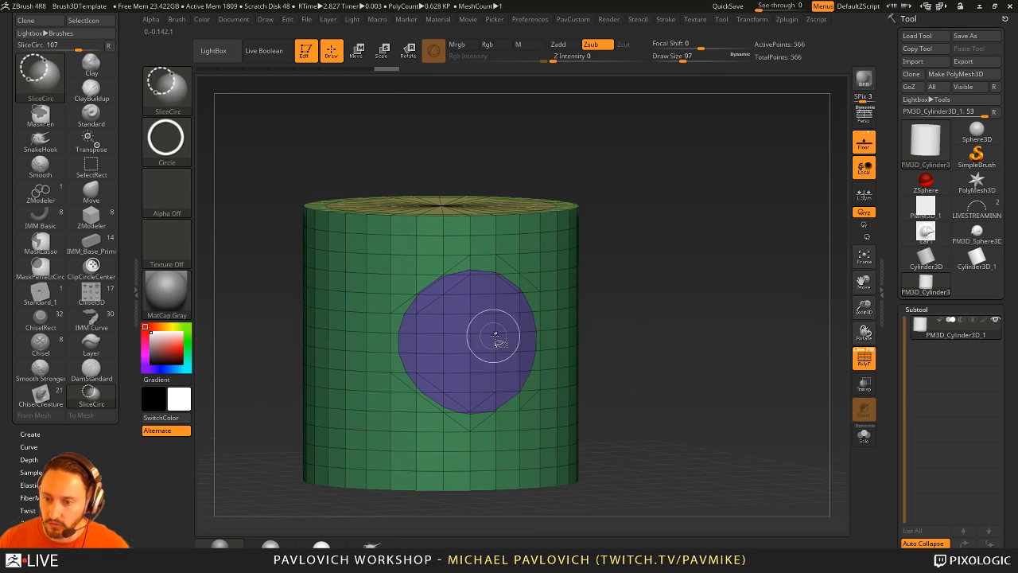
left_click(493, 335, "ctrl+shift")
key("2")
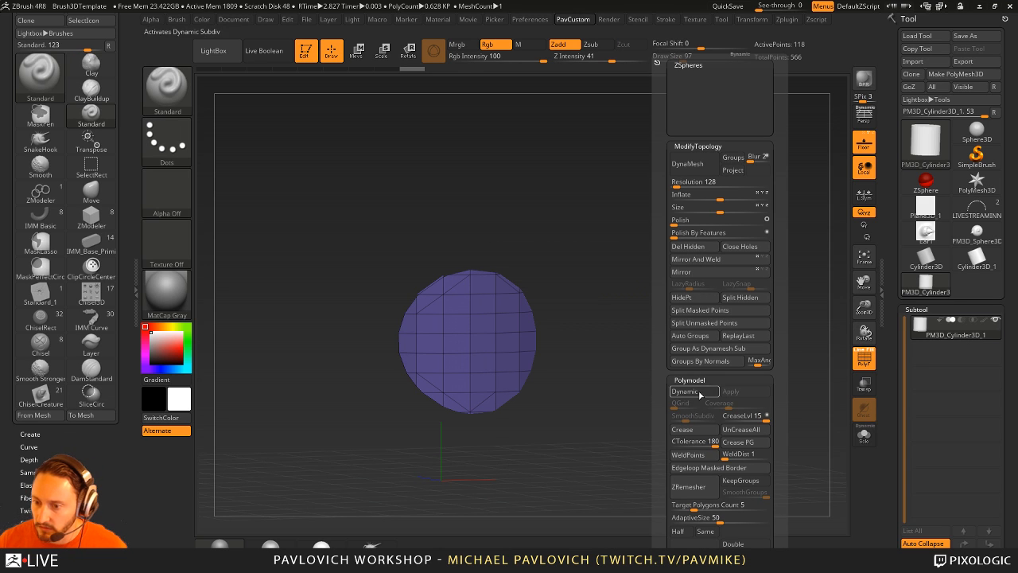
left_click(710, 361)
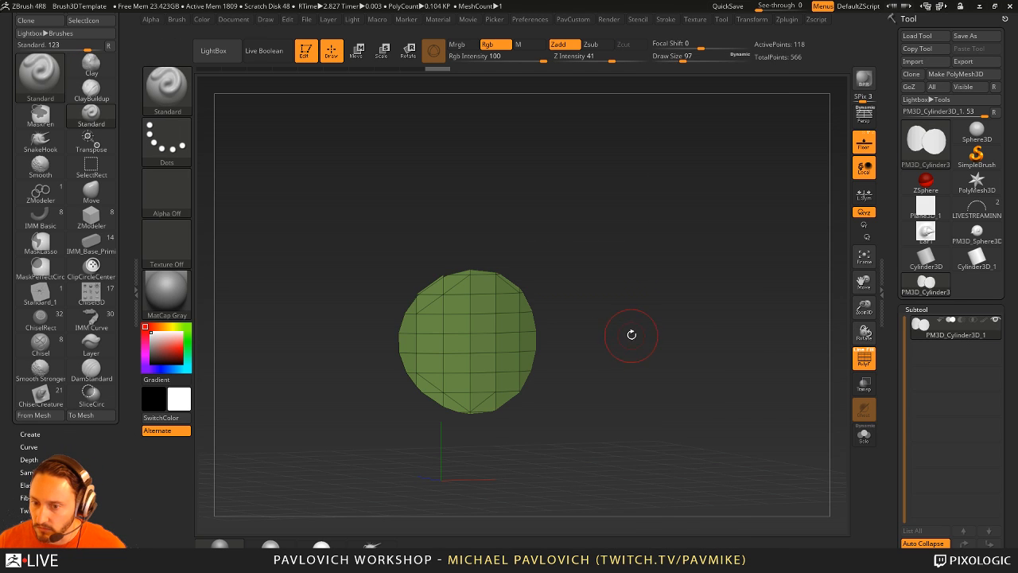
key("2")
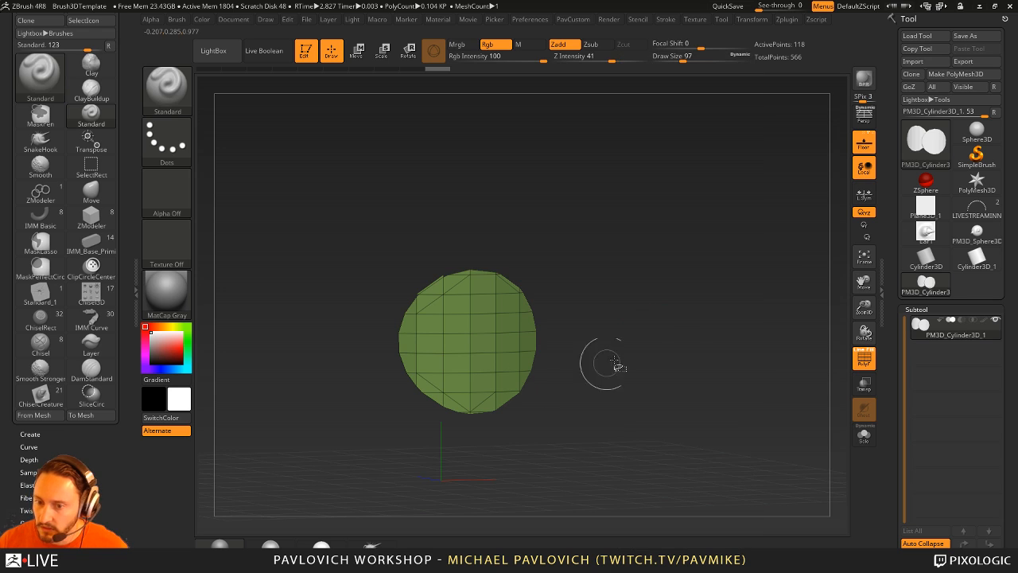
- Show the full cylinder again and choose the H Sphere 32 mesh of the IMM PrimitivesH brush
left_click(610, 362, "ctrl+shift")
mouse_move(609, 363)
left_mouse_down()
mouse_move(734, 291)
mouse_move(691, 278)
mouse_move(697, 292)
mouse_move(578, 297)
left_mouse_up()
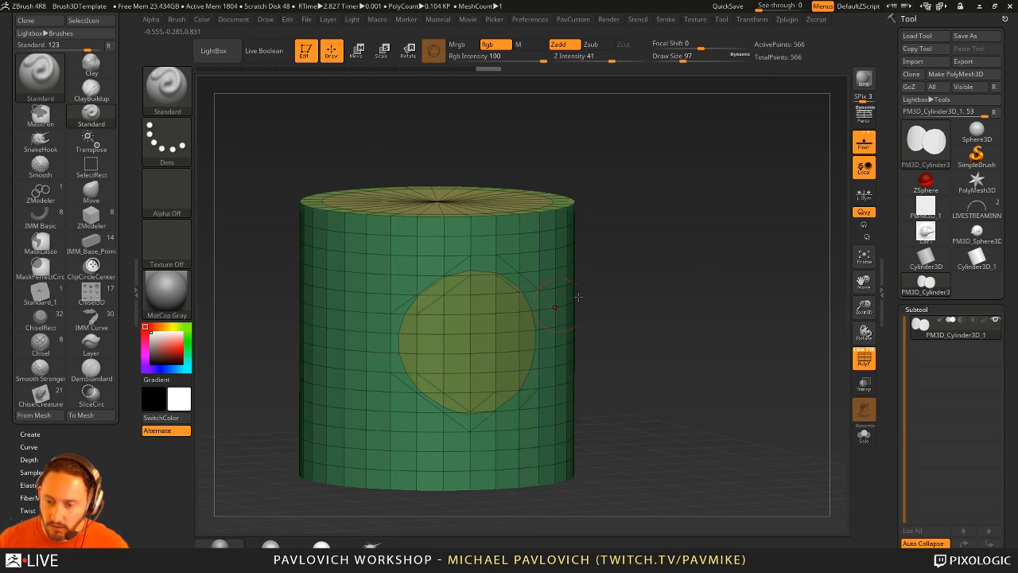
key("b")
key("i")
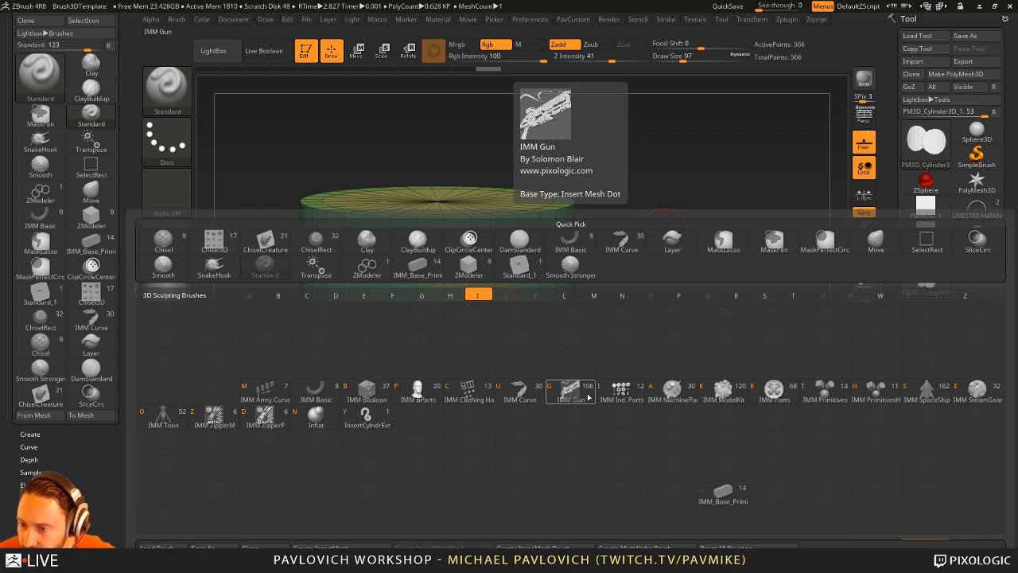
left_click(533, 395)
key("b")
key("i")
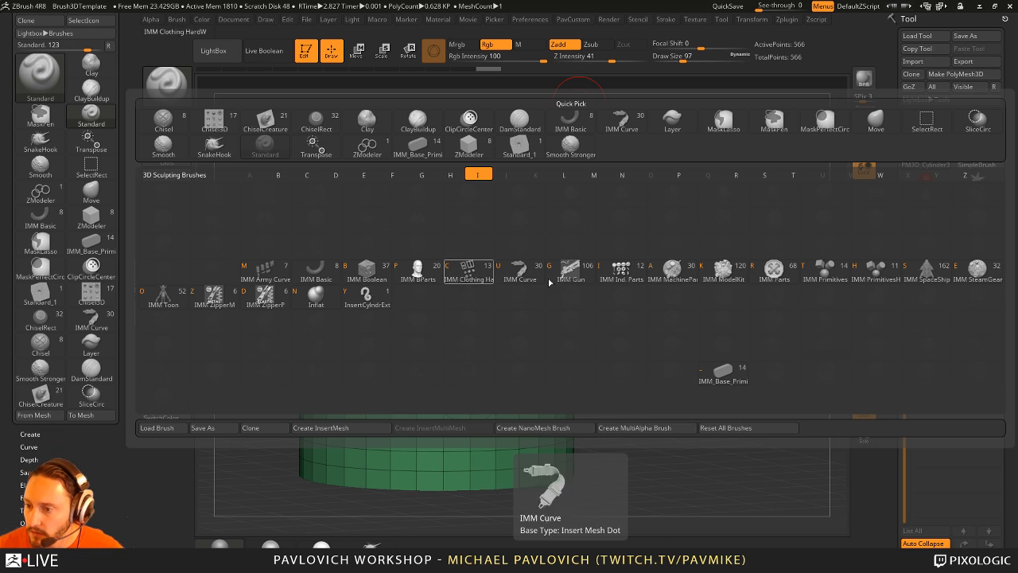
left_click(878, 273)
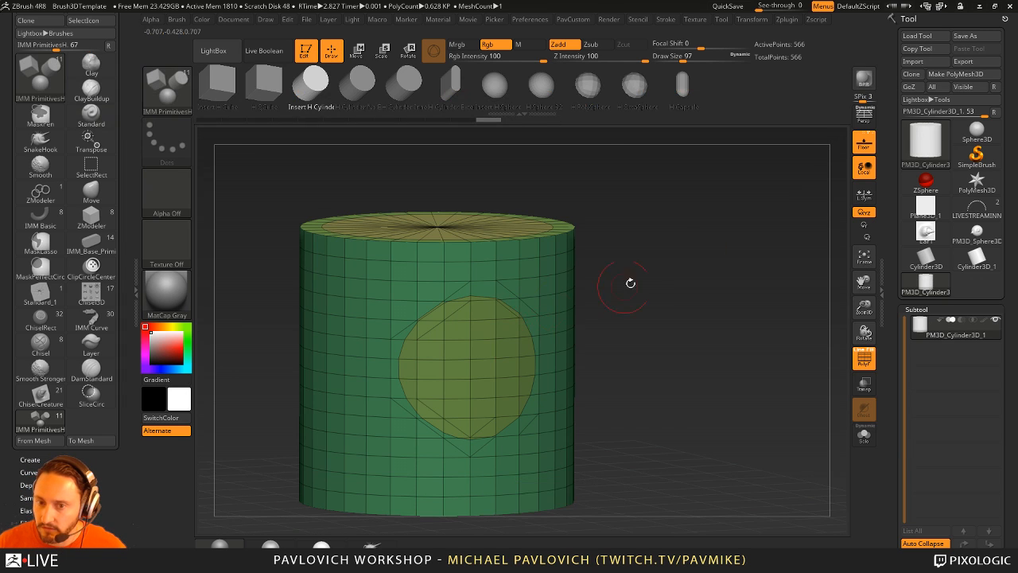
left_click_drag(630, 283, 541, 132)
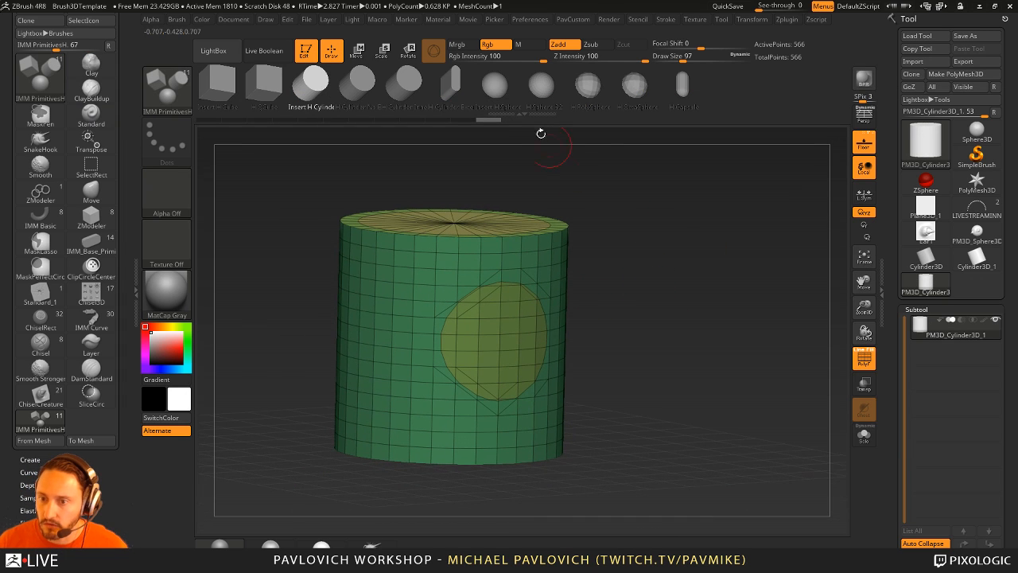
left_click(541, 84)
- Insert the sphere on the circular side patch, move it outward from the cylinder, and clear the mask to fuse them
left_click_drag(501, 349, 561, 362)
left_click_drag(611, 342, 666, 332)
key("w")
left_click_drag(561, 357, 626, 368)
key("2")
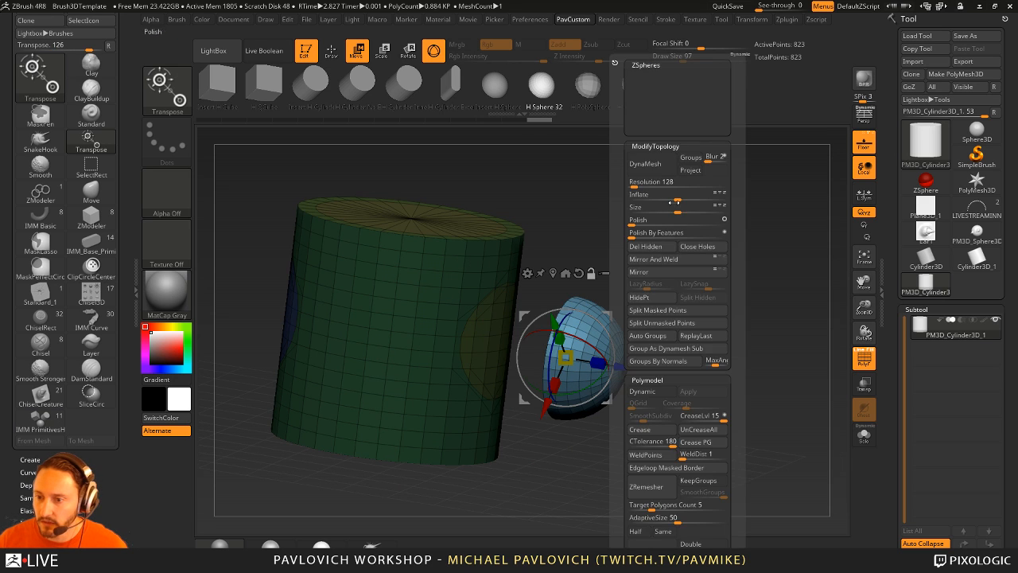
left_click_drag(643, 295, 777, 315, "ctrl")
mouse_move(724, 189)
left_mouse_down("ctrl")
mouse_move(766, 266)
mouse_move(974, 275)
mouse_move(872, 277)
mouse_move(769, 265)
mouse_move(803, 257)
mouse_move(827, 262)
mouse_move(713, 256)
mouse_move(777, 303)
mouse_move(748, 272)
left_mouse_up("ctrl")
- Return to Draw mode, choose the IMM Boolean brush, and duplicate the cylinder subtool
key("q")
key("b")
key("s")
key("t")
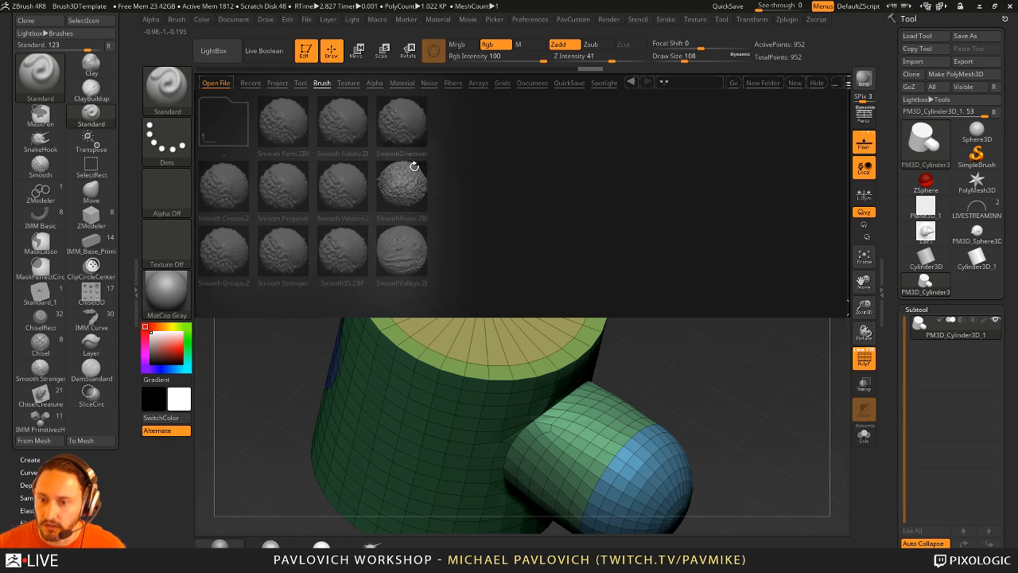
key("b")
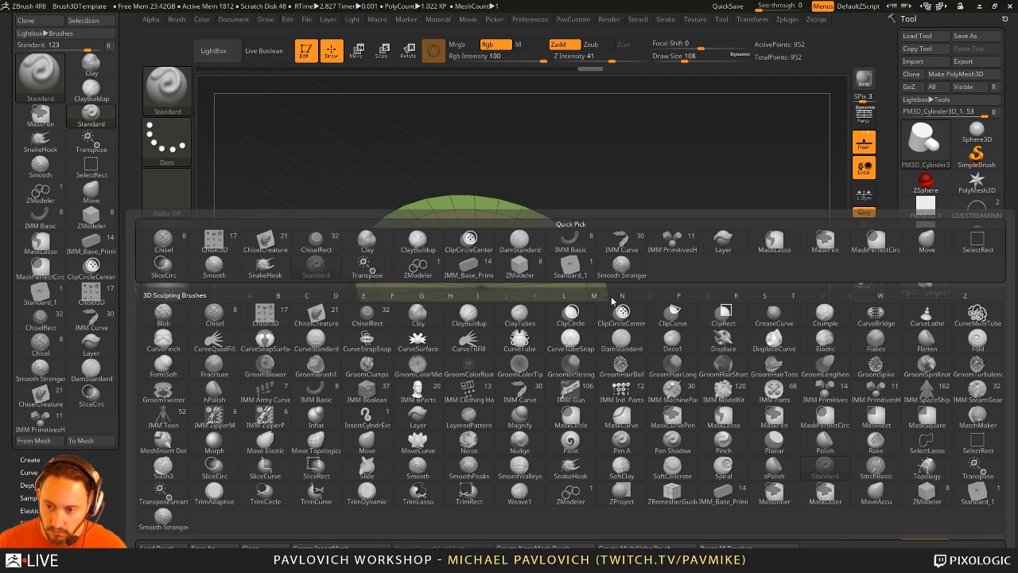
key("i")
key("b")
right_click_drag(716, 298, 830, 305, "ctrl")
left_click_drag(894, 370, 884, 311)
left_click(916, 403)
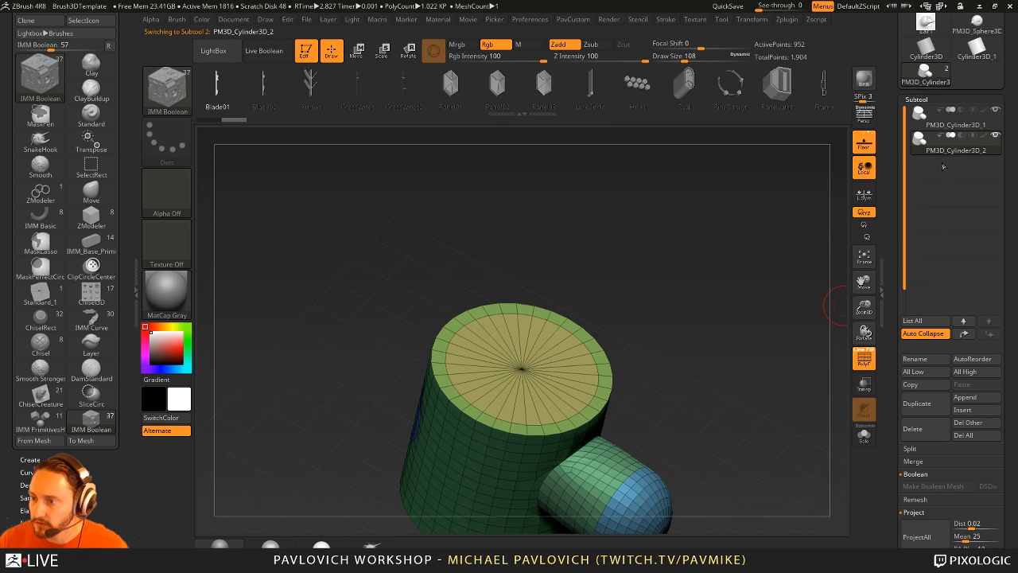
- Replace the duplicate subtool with IMM Boolean meshes, trying Indent and others and ending on PortAccess
key("w")
left_click(684, 85)
left_click(549, 84)
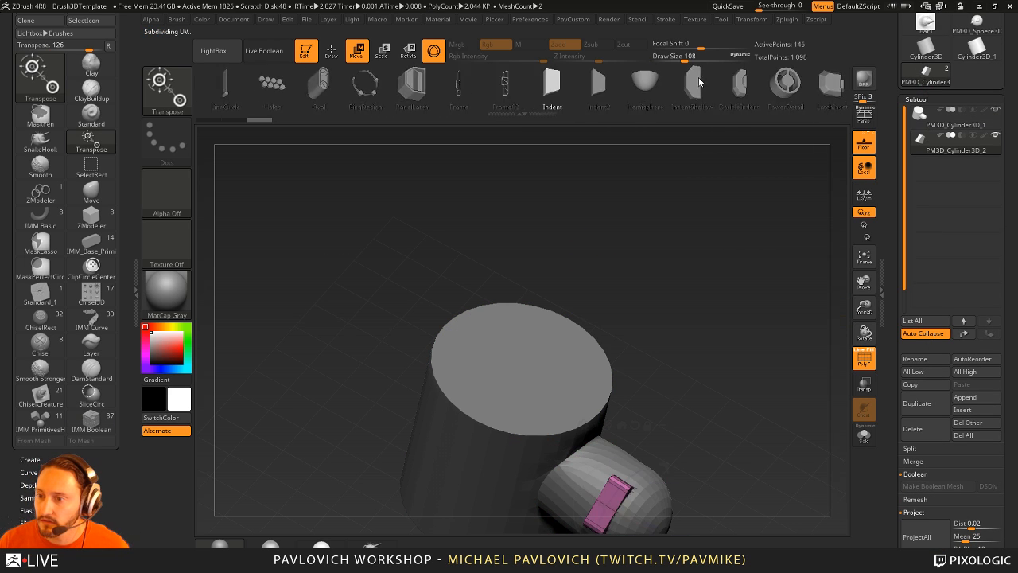
left_click(692, 84)
left_click(688, 85)
left_click(657, 86)
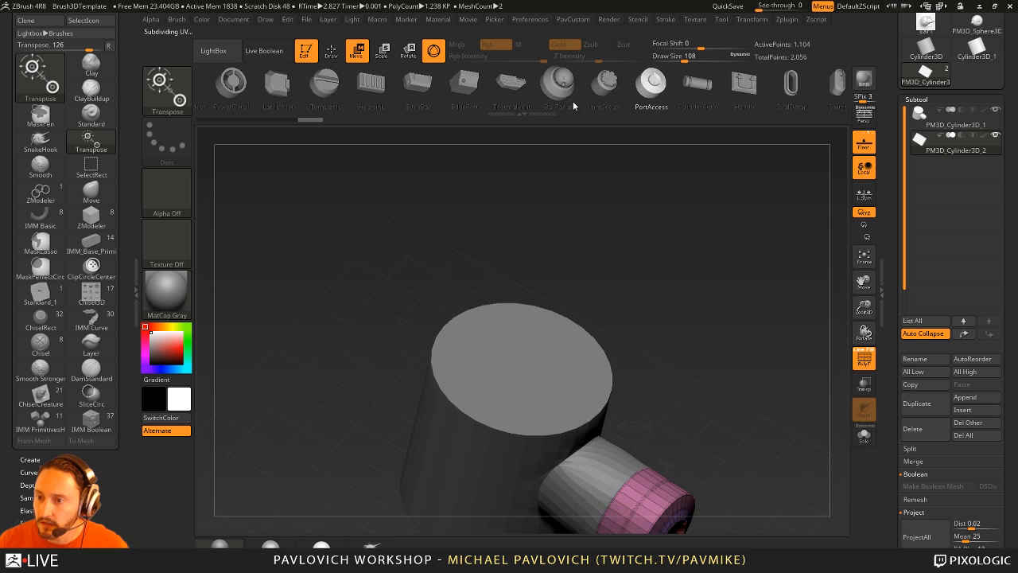
left_click_drag(744, 370, 697, 266, "alt")
left_click_drag(704, 317, 699, 259)
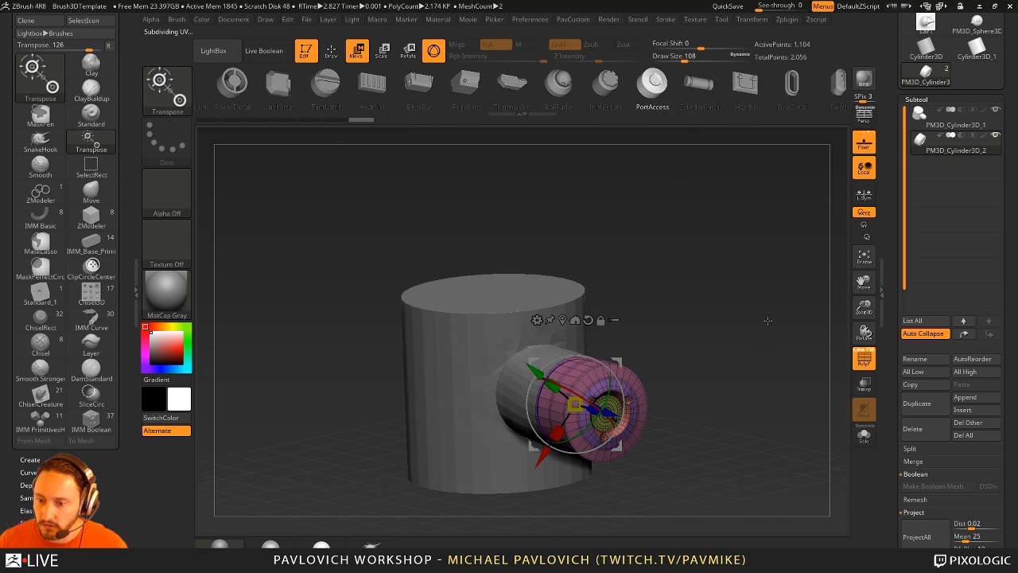
- Solo the PortAccess subtool and try to isolate one half of it from a straight side view
key("q")
left_click_drag(718, 329, 811, 338)
left_click(863, 434)
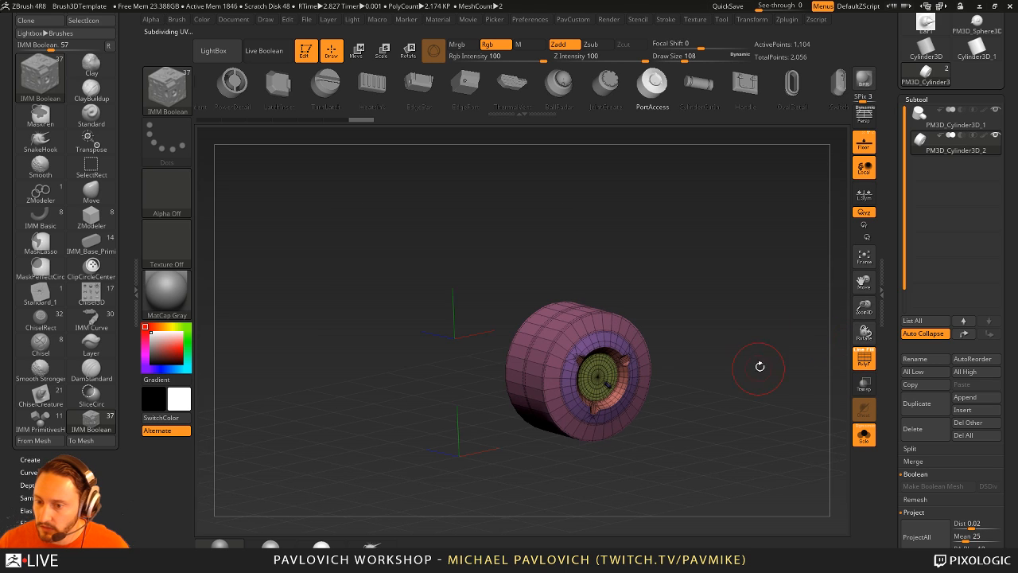
left_click_drag(760, 366, 790, 289, "shift")
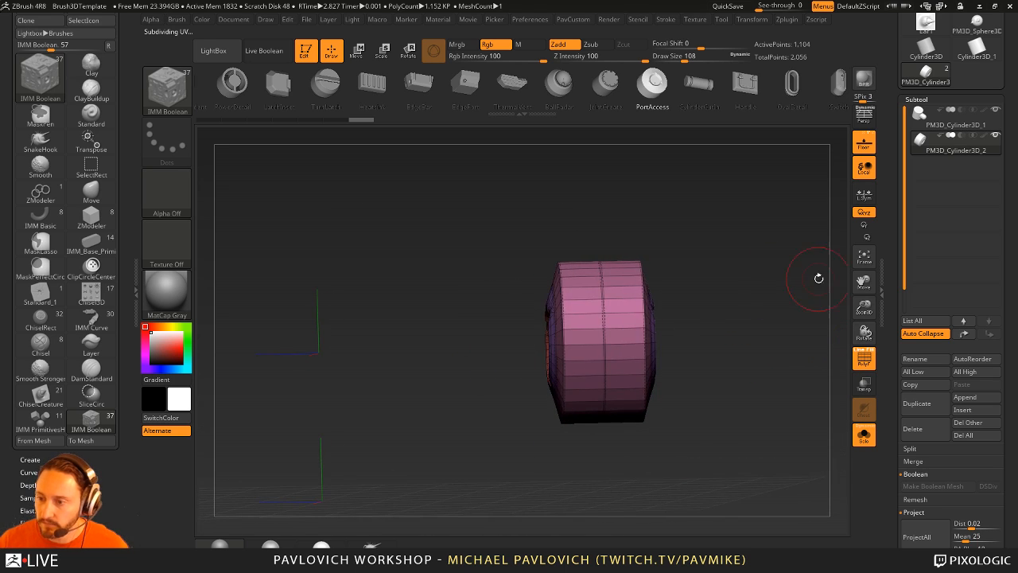
left_click_drag(482, 191, 552, 436, "ctrl+shift")
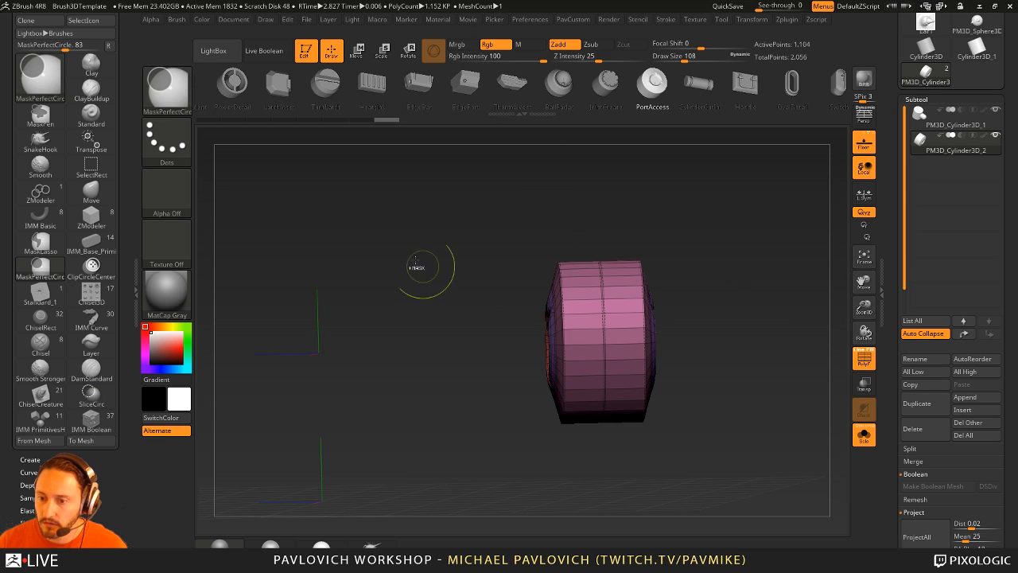
left_click(169, 90, "ctrl+shift")
mouse_move(772, 262)
left_mouse_down("alt")
mouse_move(740, 260)
mouse_move(743, 248)
left_mouse_up("alt")
- Send the gizmo to its home position, reset its orientation, and reinsert the PortAccess mesh there
key("w")
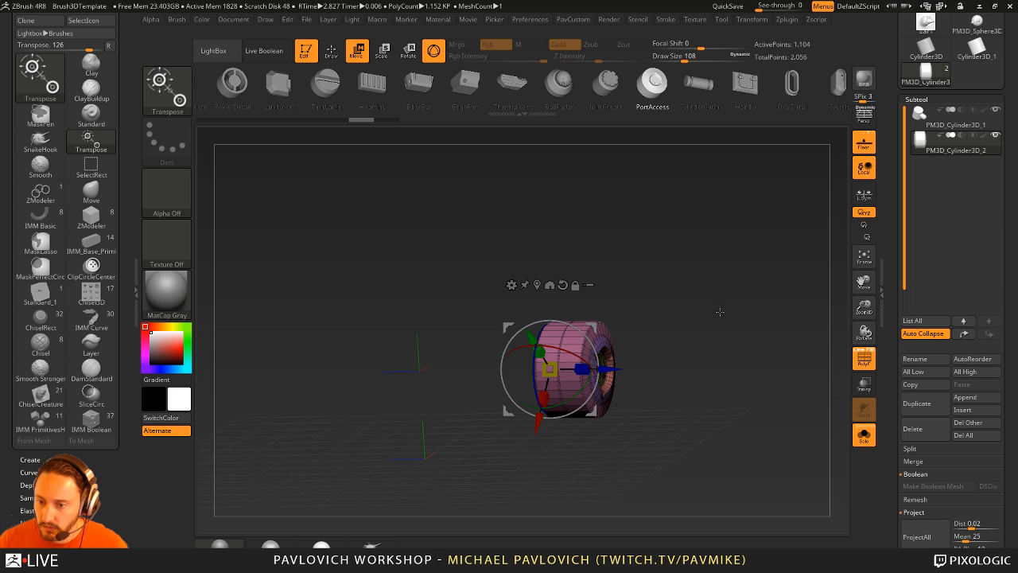
left_click(552, 287)
left_click(427, 288)
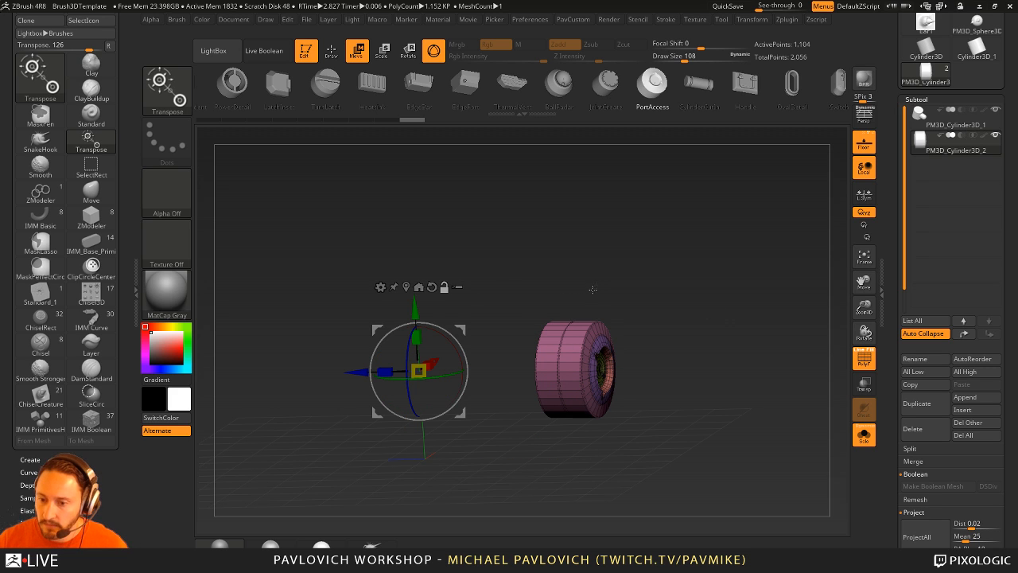
left_click(654, 89)
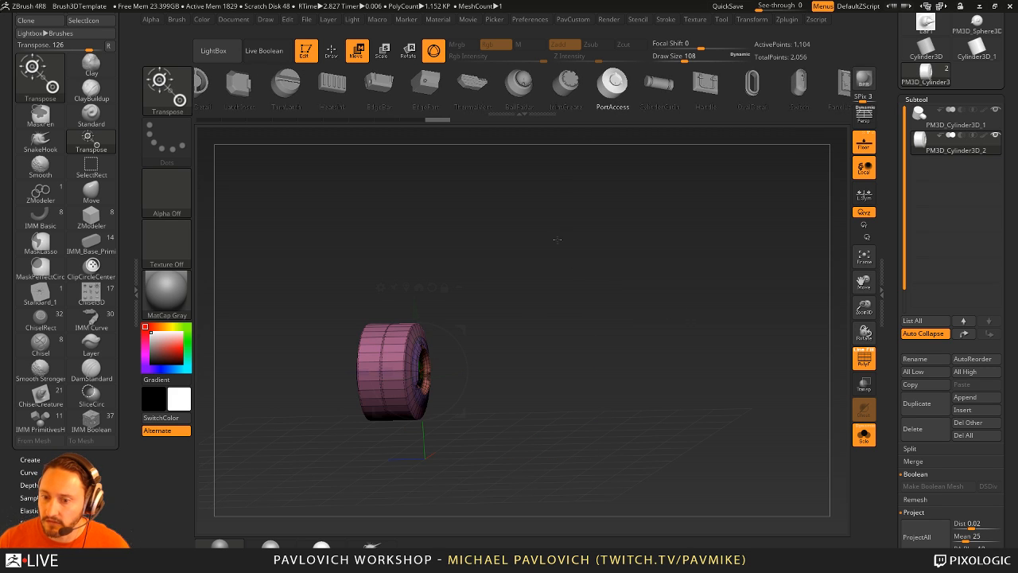
- Isolate one half of the PortAccess mesh with the SelectRect brush from the side and delete the hidden half
mouse_move(555, 238)
left_mouse_down("shift")
mouse_move(564, 258)
mouse_move(672, 294)
left_mouse_up("shift")
left_click_drag(656, 255, 715, 246)
key("ctrl+shift")
left_click(163, 111, "ctrl+shift")
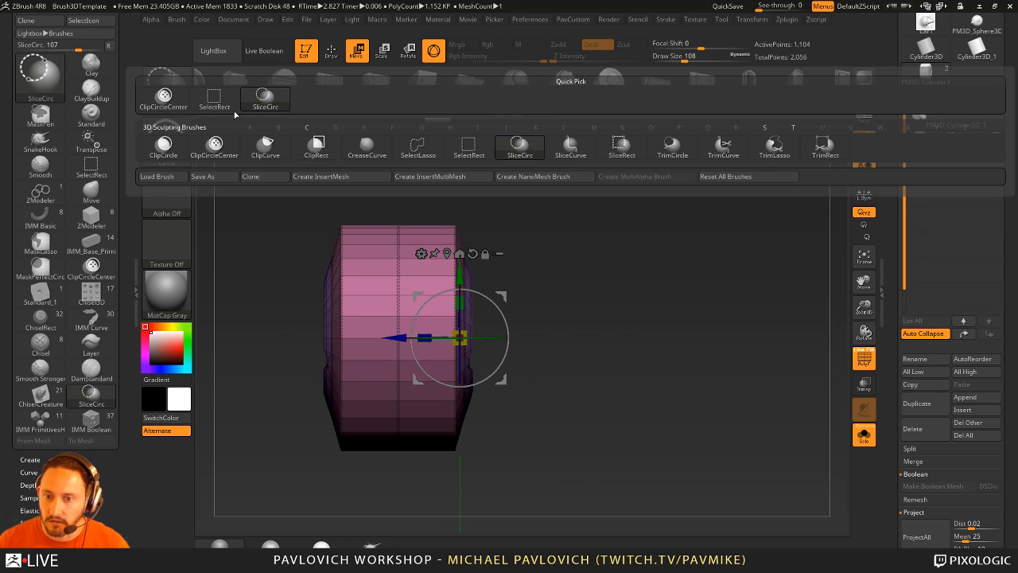
left_click(218, 103, "ctrl+shift")
mouse_move(306, 198)
left_mouse_down("ctrl+shift")
mouse_move(315, 243)
mouse_move(456, 507)
left_mouse_up("ctrl+shift")
left_click_drag(702, 253, 669, 259, "shift")
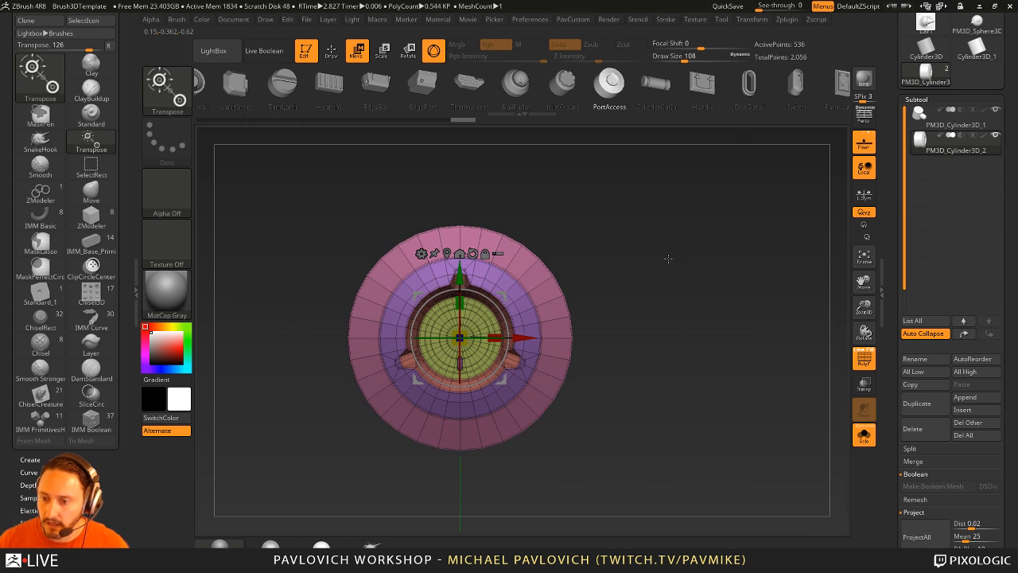
key("2")
left_click(649, 247)
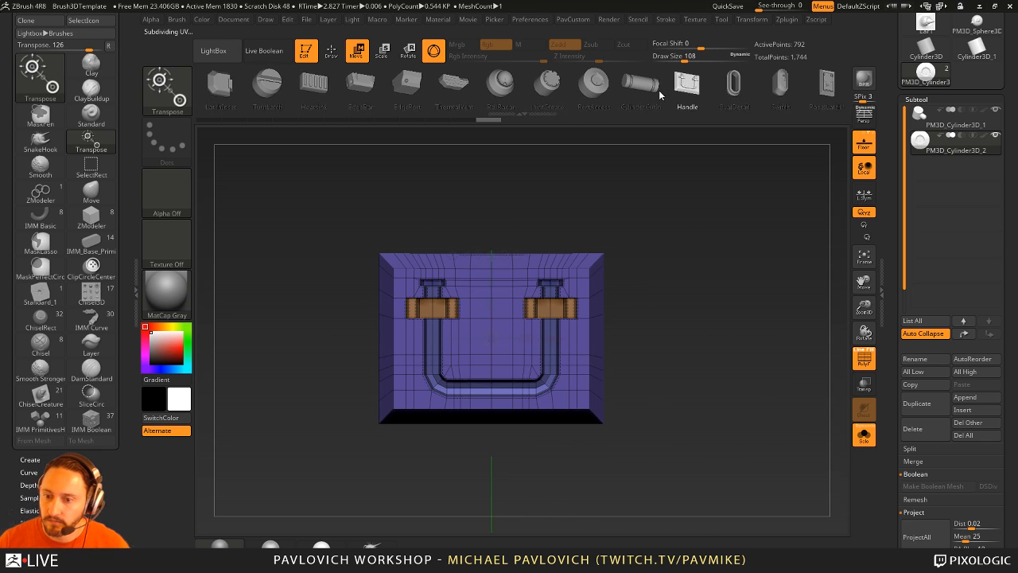
- Switch the Handle mesh back to PortAccess, trim it to one half from the side, and face it straight on
left_click(659, 93)
left_click(660, 92)
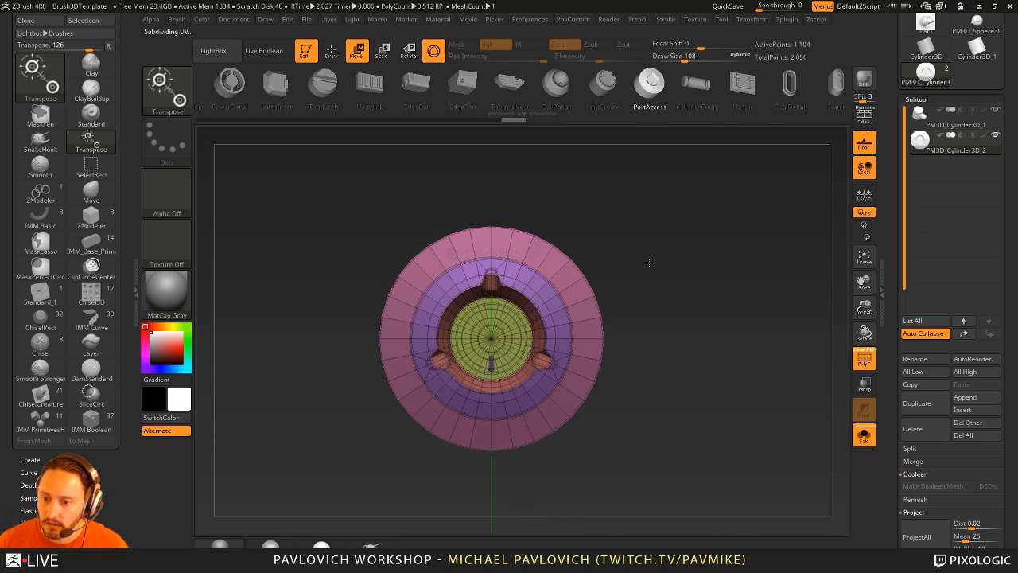
left_click_drag(649, 262, 716, 271)
key("q")
left_click_drag(292, 199, 471, 475, "ctrl+alt+shift")
key("g")
left_click(680, 246)
left_click_drag(572, 282, 633, 264, "shift")
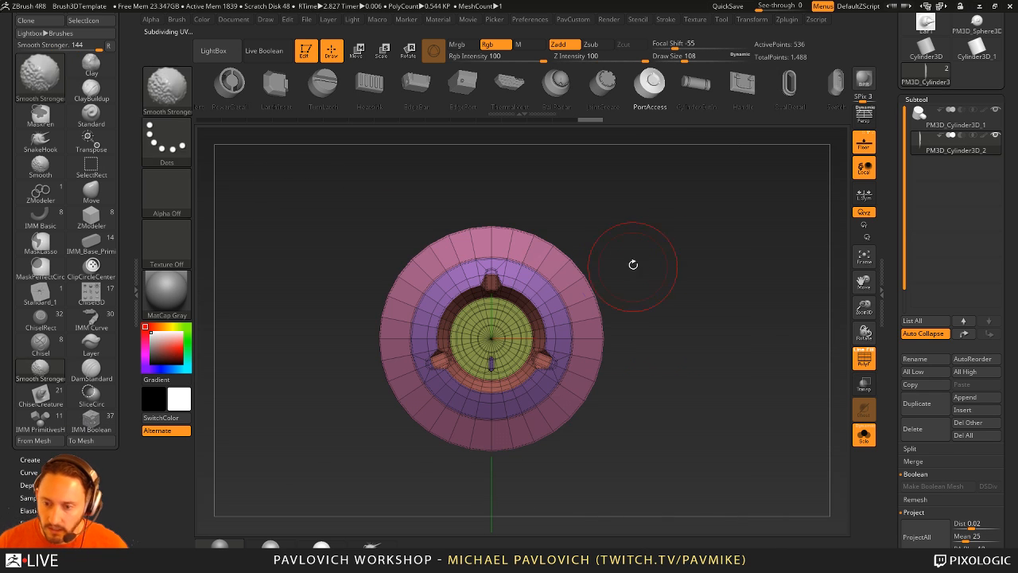
- Create a new InsertMesh brush from the half PortAccess mesh and activate the PM3D_Cylinder3D_1 subtool
key("b")
left_click(366, 546)
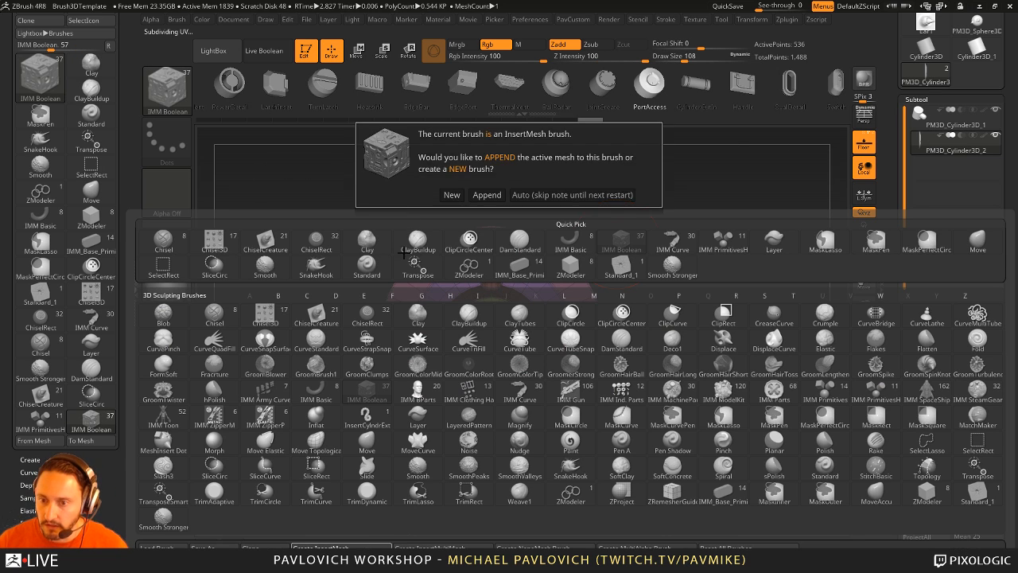
left_click(452, 195)
left_click(954, 125)
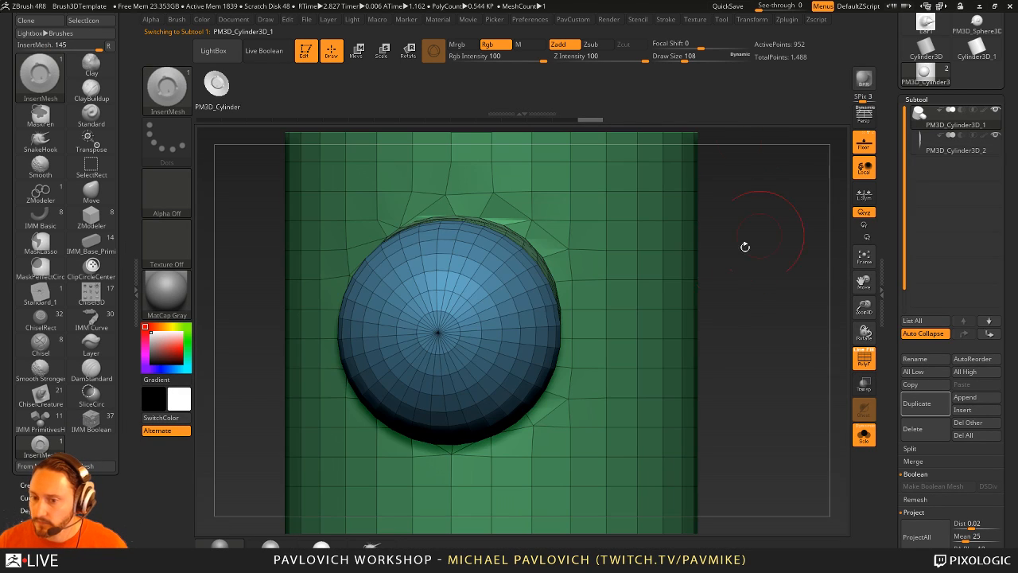
- Try inserting the PortAccess half at the centre of the cylinder's end cap and undo the attempts
left_click_drag(765, 276, 704, 250)
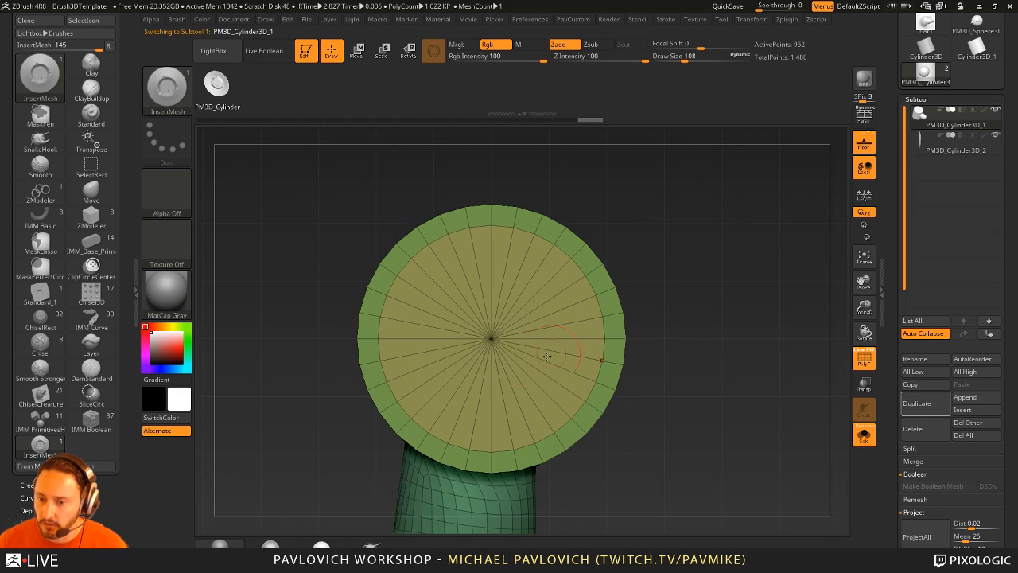
mouse_move(491, 338)
left_mouse_down()
mouse_move(477, 444)
mouse_move(491, 448)
left_mouse_up()
key("ctrl+z")
mouse_move(718, 277)
left_mouse_down()
mouse_move(718, 307)
mouse_move(741, 271)
mouse_move(756, 309)
left_mouse_up()
key("s")
left_click_drag(756, 310, 729, 309)
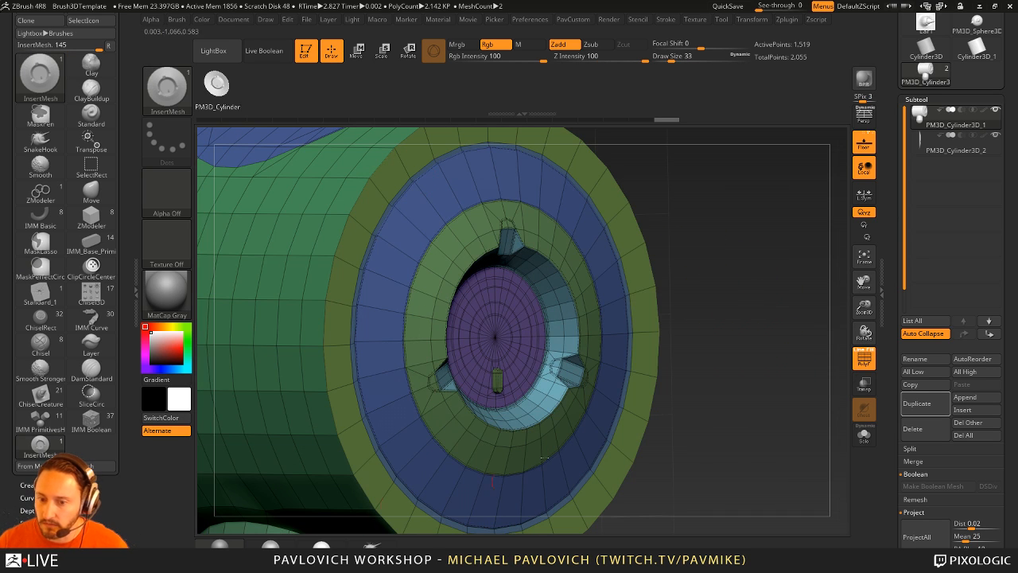
key("ctrl+z")
- Insert the PortAccess half at the centre of the cylinder's end cap, pull it outward and fuse it to the cap
left_click_drag(491, 338, 491, 437)
left_click_drag(573, 365, 718, 369)
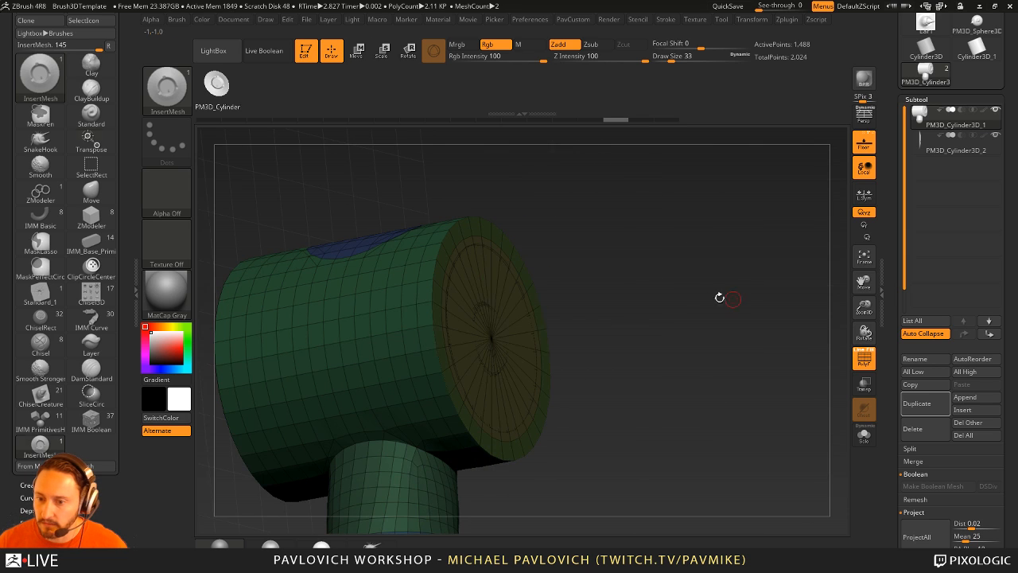
key("w")
left_click_drag(450, 346, 469, 343)
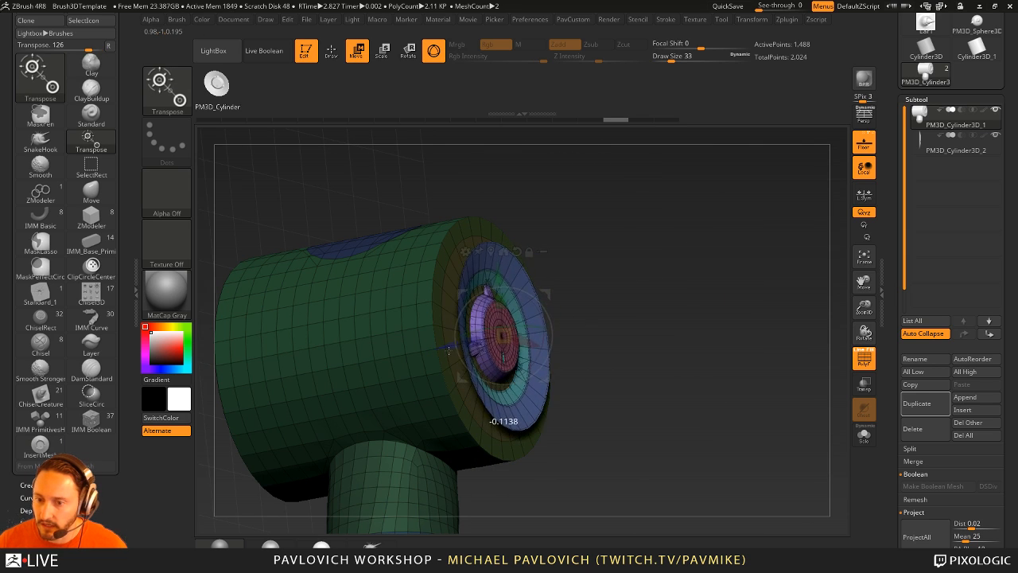
key("q")
mouse_move(723, 268)
left_mouse_down()
mouse_move(660, 262)
mouse_move(727, 232)
mouse_move(743, 239)
left_mouse_up()
- With the ZModeler edge Insert action, remove the extra edge loop in the bridge between the cap and the insert
key("b")
key("z")
key("m")
key("space")
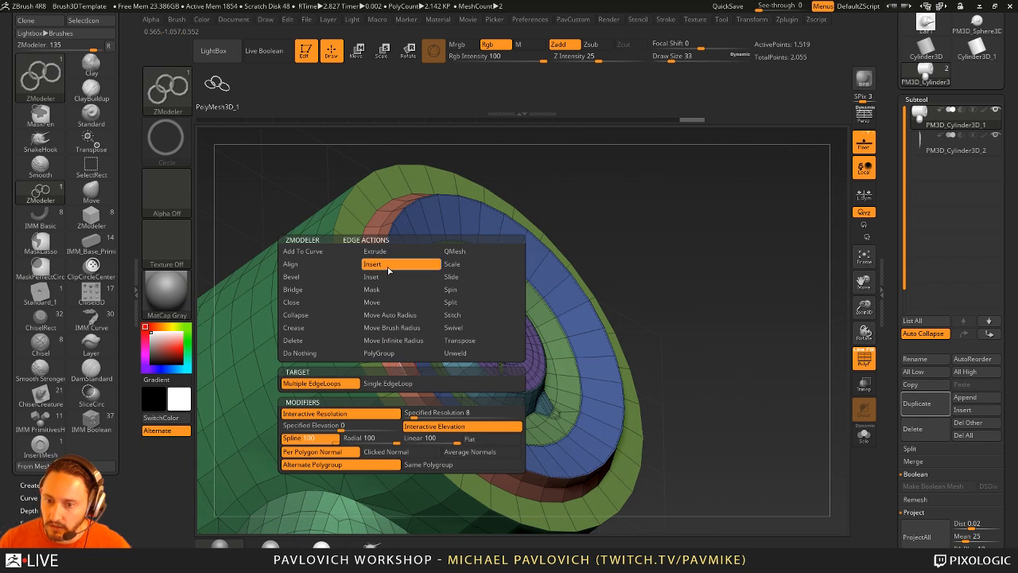
left_click(404, 375, "alt")
mouse_move(700, 374)
left_mouse_down("alt")
mouse_move(704, 334)
mouse_move(708, 357)
left_mouse_up("alt")
- Preview the fused end cap with Dynamic Subdivision, both with and without the polyframe
left_click(863, 363)
mouse_move(823, 350)
left_mouse_down()
mouse_move(784, 339)
mouse_move(765, 347)
mouse_move(835, 358)
left_mouse_up()
key("d")
left_click(863, 357)
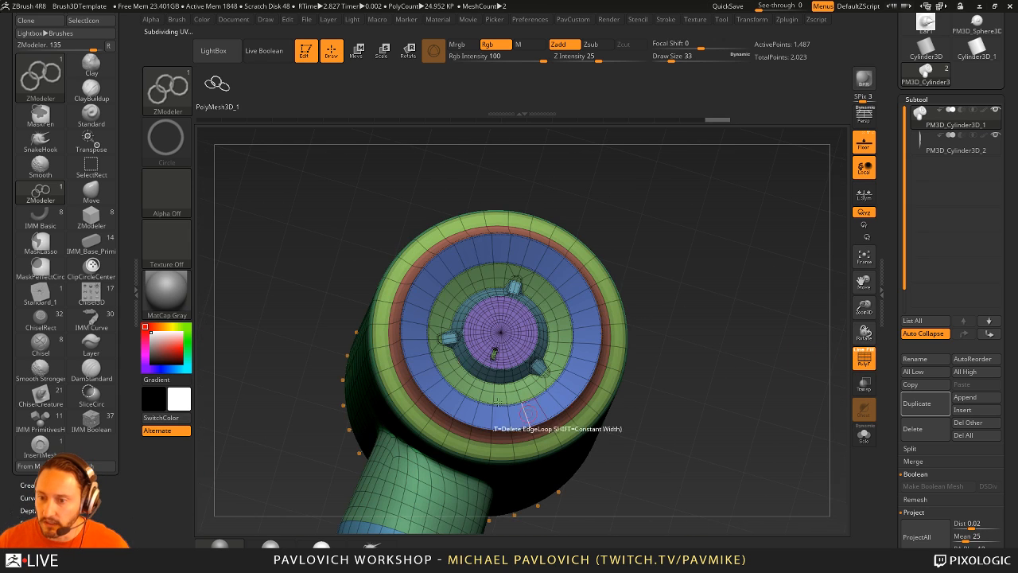
left_click_drag(792, 324, 834, 354)
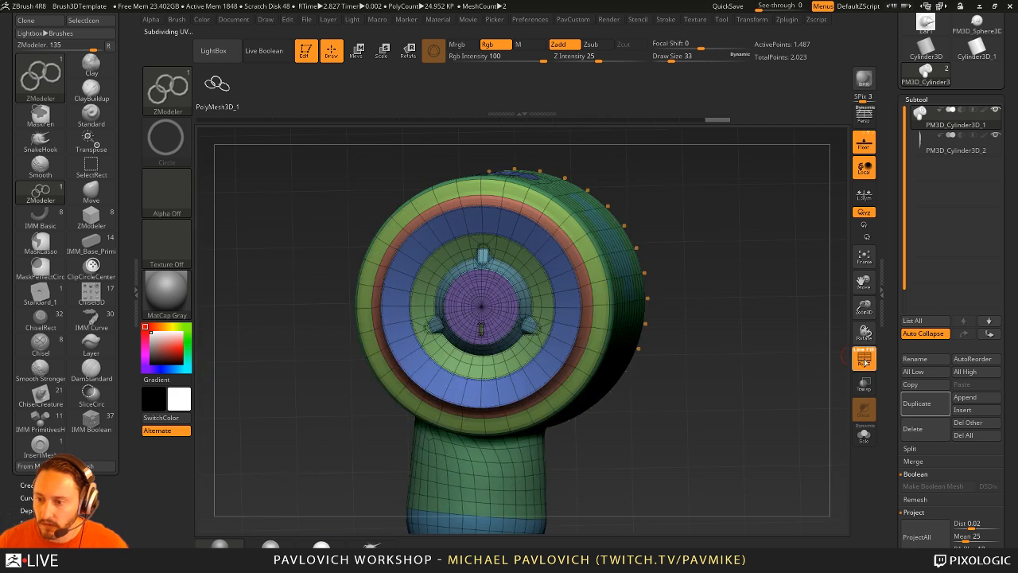
left_click(862, 357)
left_click_drag(772, 340, 749, 310)
left_click_drag(750, 310, 806, 382)
left_click(860, 358)
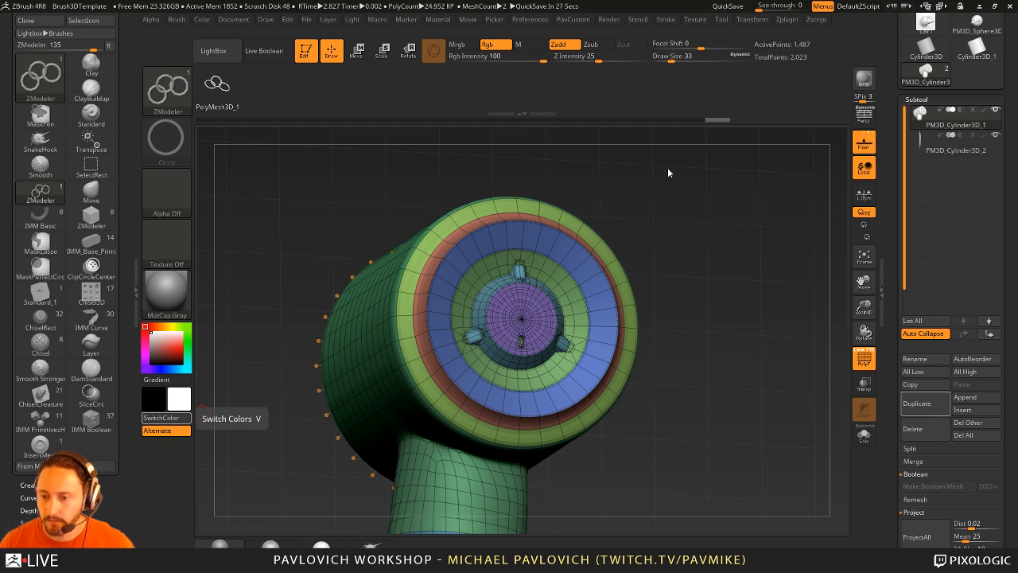
- Switch to the Standard brush and turn Dynamic Subdivision off
left_click_drag(667, 172, 725, 212)
key("b")
key("s")
key("t")
mouse_move(719, 254)
left_mouse_down()
mouse_move(705, 279)
mouse_move(670, 250)
mouse_move(692, 255)
left_mouse_up()
key("s")
key("shift+d")
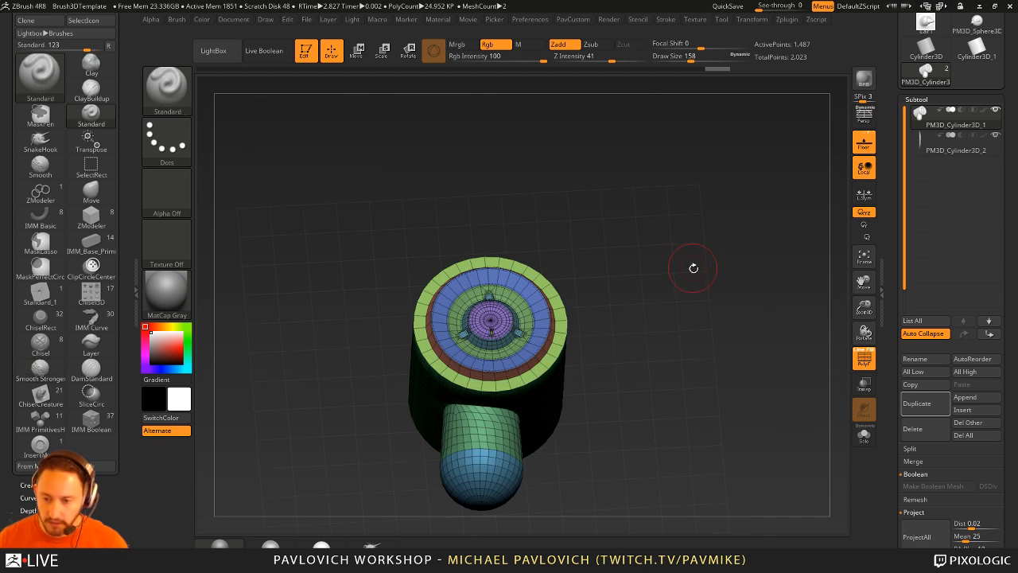
- Turn off the polyframe display and inspect the fused cylinder in plain shading
left_click(857, 349)
mouse_move(709, 320)
left_mouse_down()
mouse_move(717, 286)
mouse_move(735, 312)
mouse_move(708, 350)
mouse_move(718, 316)
left_mouse_up()
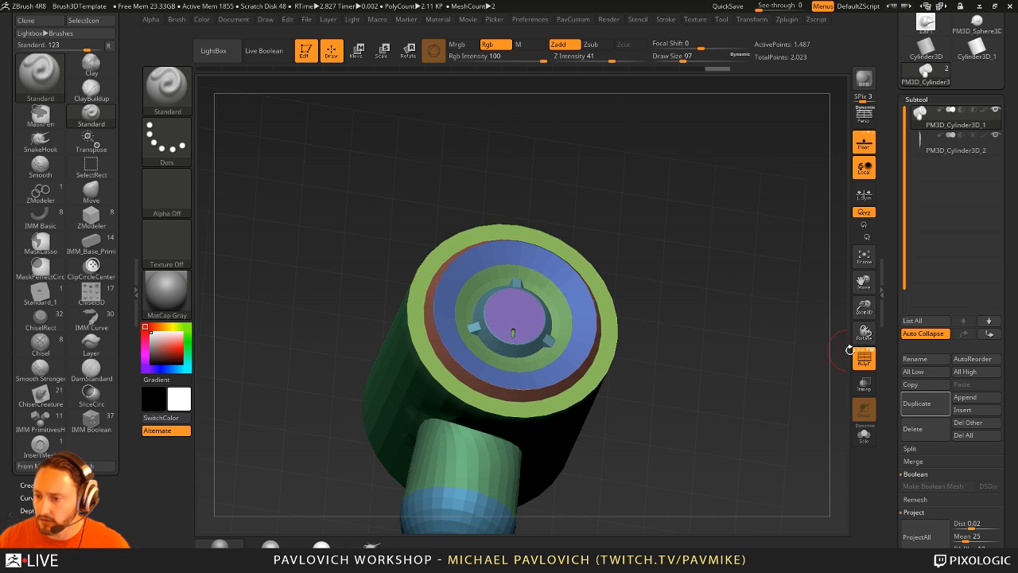
left_click(859, 356)
mouse_move(788, 352)
left_mouse_down()
mouse_move(740, 357)
mouse_move(718, 271)
mouse_move(726, 350)
mouse_move(768, 329)
left_mouse_up()
key("s")
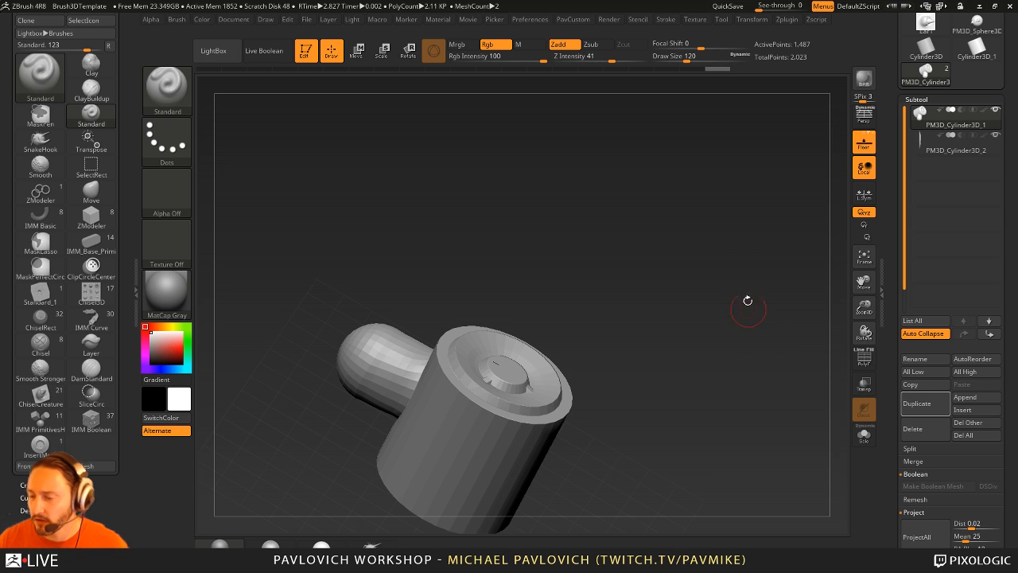
- Select the leftover PM3D_Cylinder3D_2 subtool, check it in Solo mode, and delete it
left_click(955, 145)
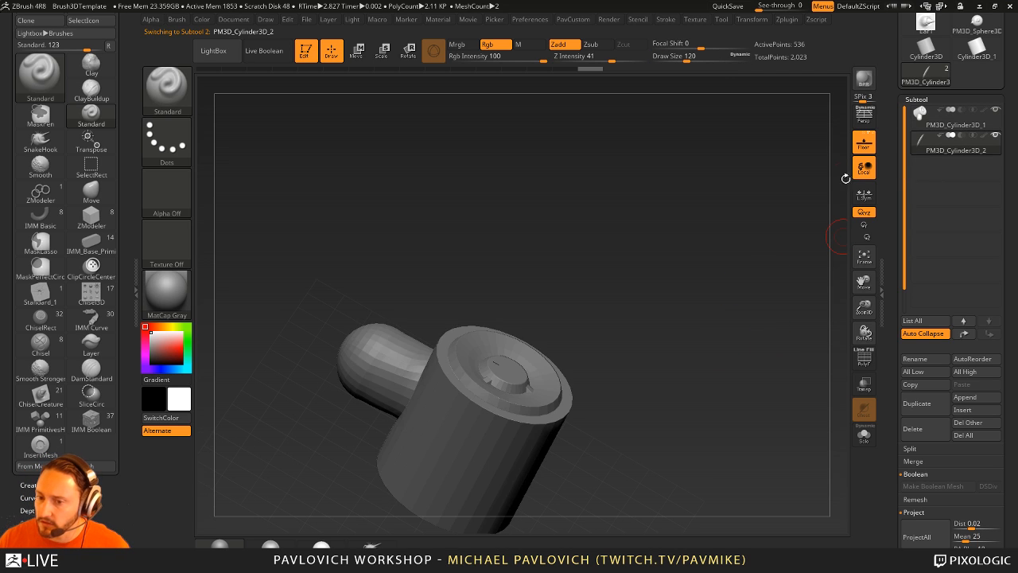
left_click_drag(846, 175, 681, 299)
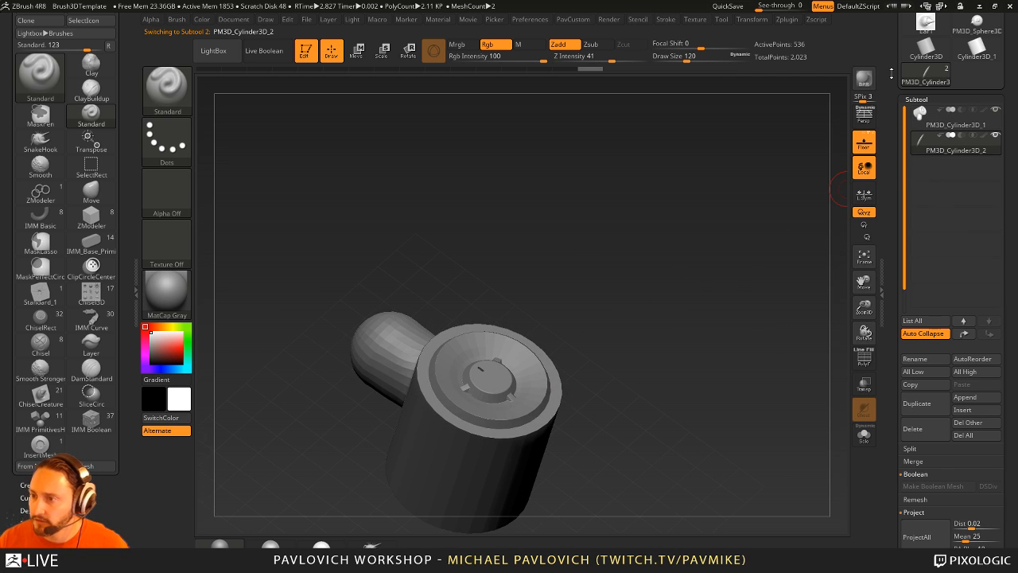
left_click_drag(887, 75, 891, 264)
mouse_move(986, 221)
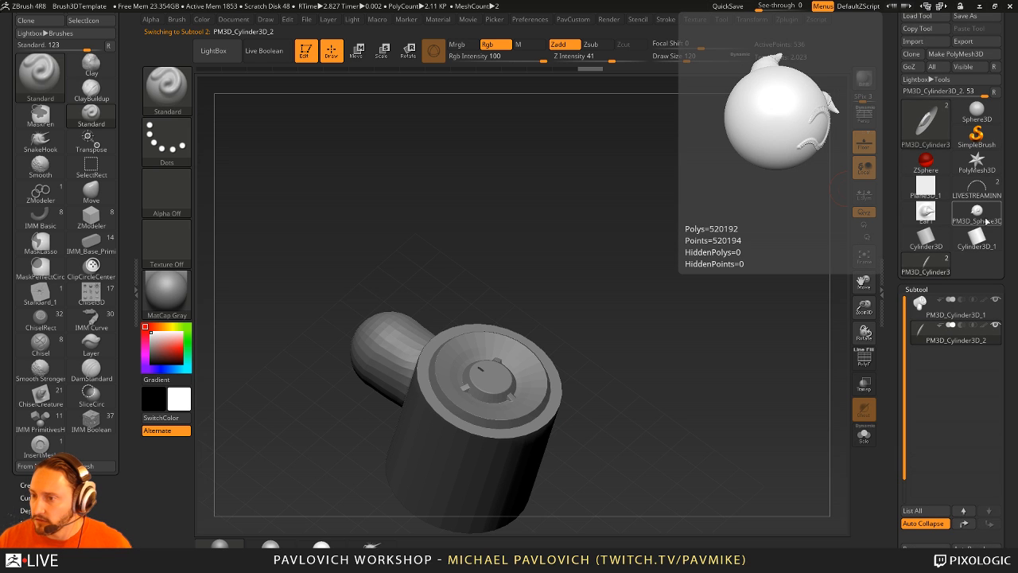
left_click_drag(716, 262, 501, 217)
left_click_drag(846, 366, 829, 352)
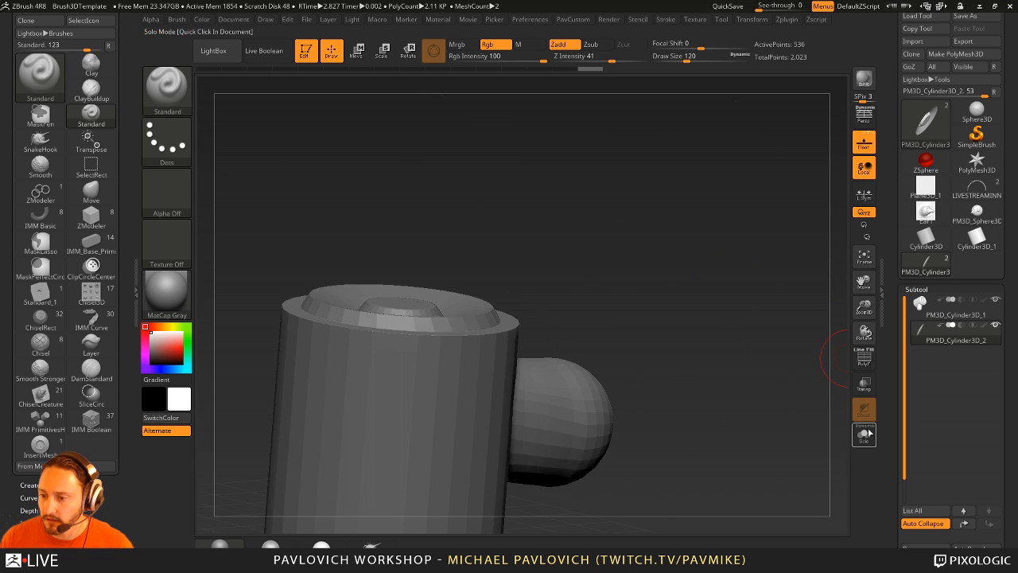
left_click(864, 434)
left_click(863, 434)
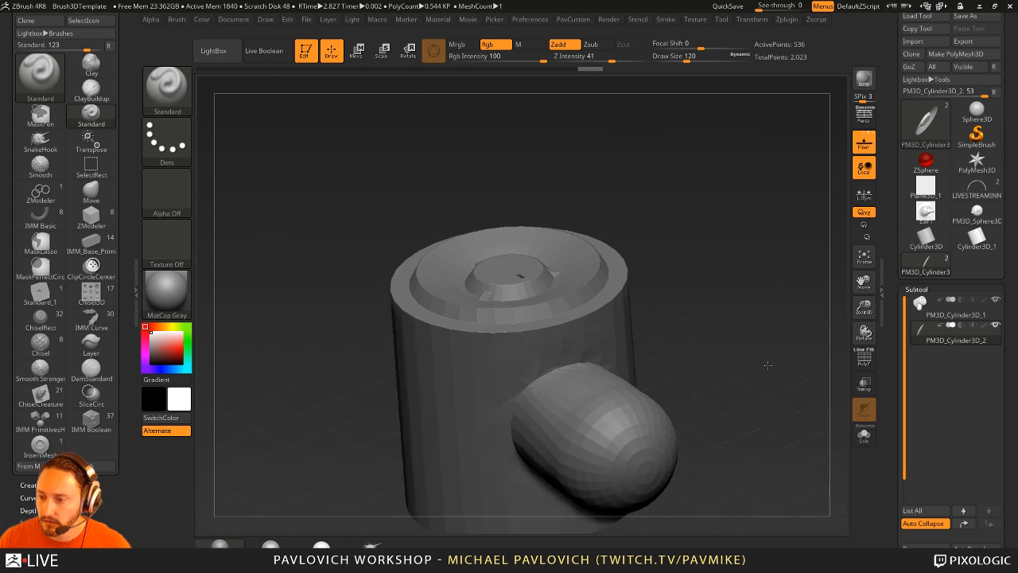
left_click_drag(891, 338, 891, 146)
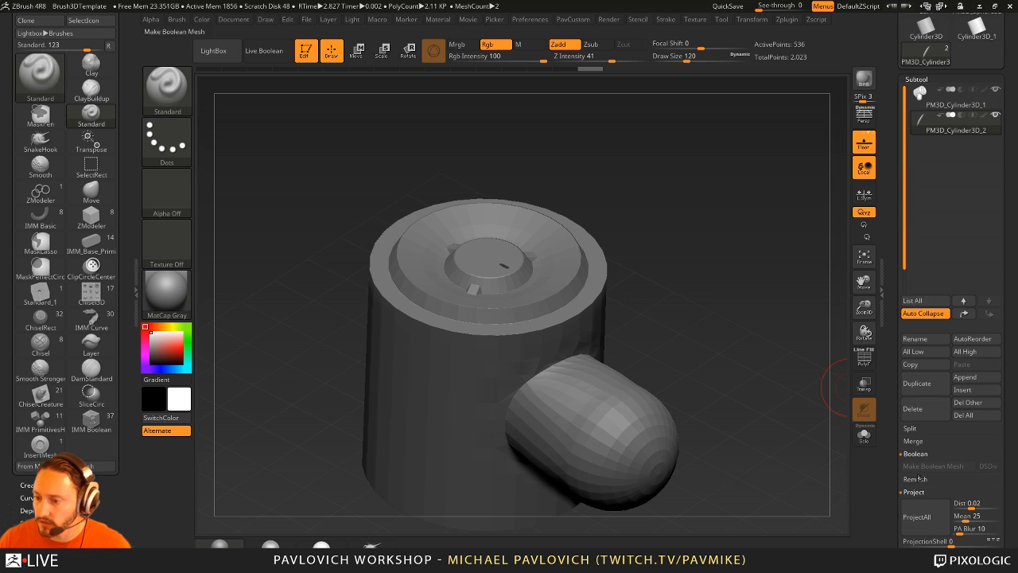
left_click(913, 408)
left_click(745, 191)
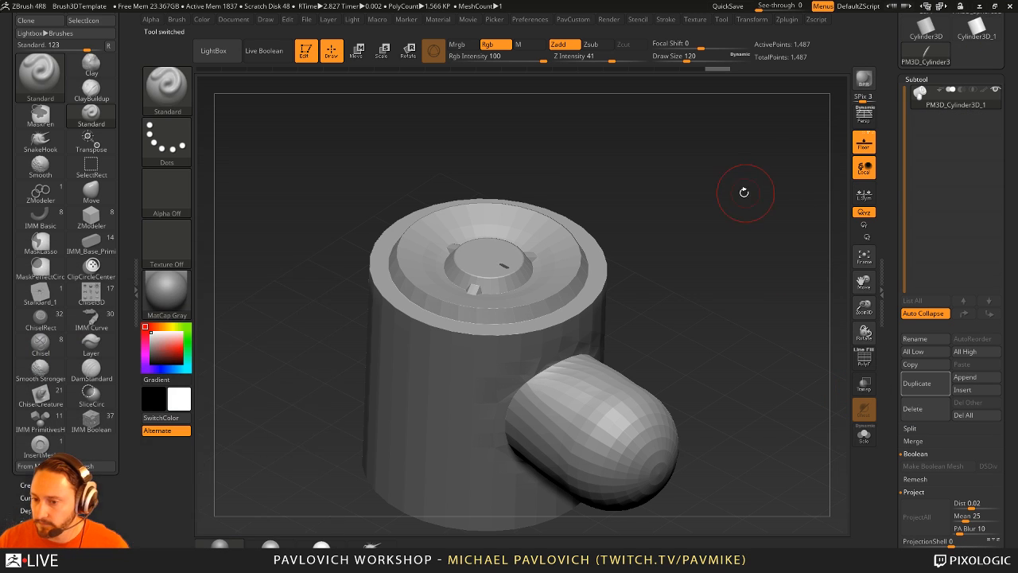
left_click_drag(745, 191, 743, 189)
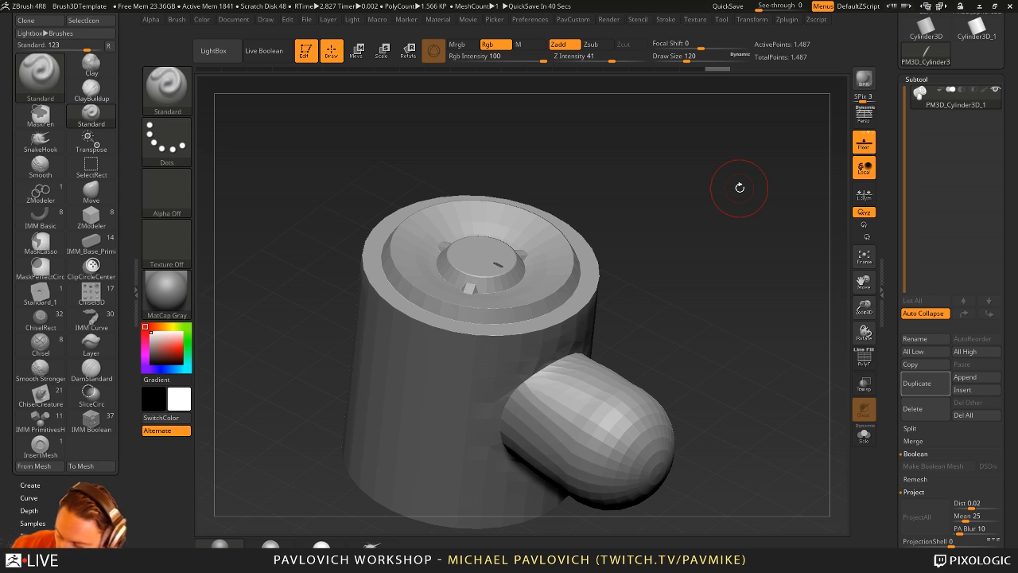
left_click_drag(711, 170, 717, 183)
key("s")
right_click_drag(717, 182, 681, 132, "alt")
scroll(888, 164, "up", 5)
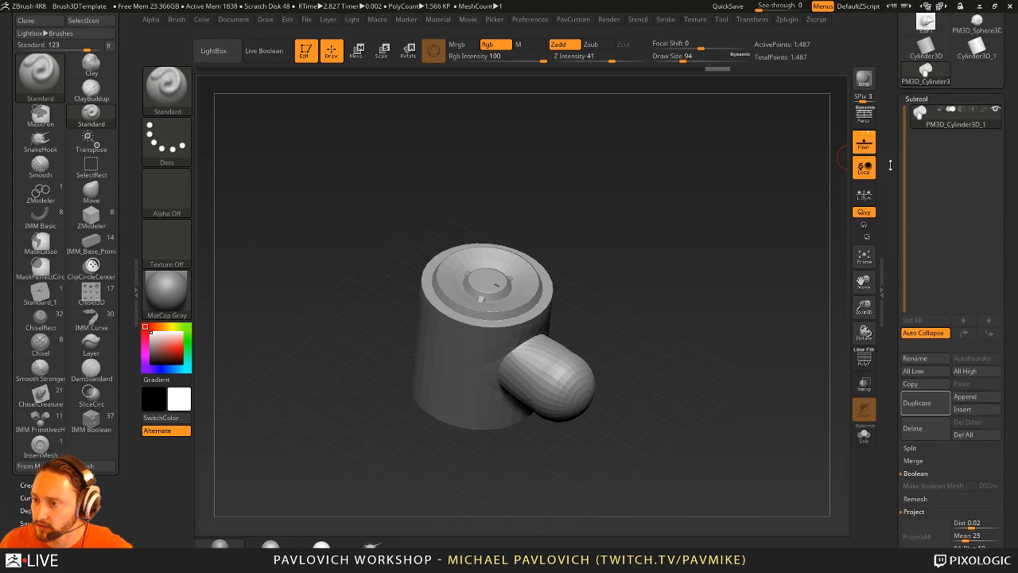
left_click_drag(747, 293, 704, 244)
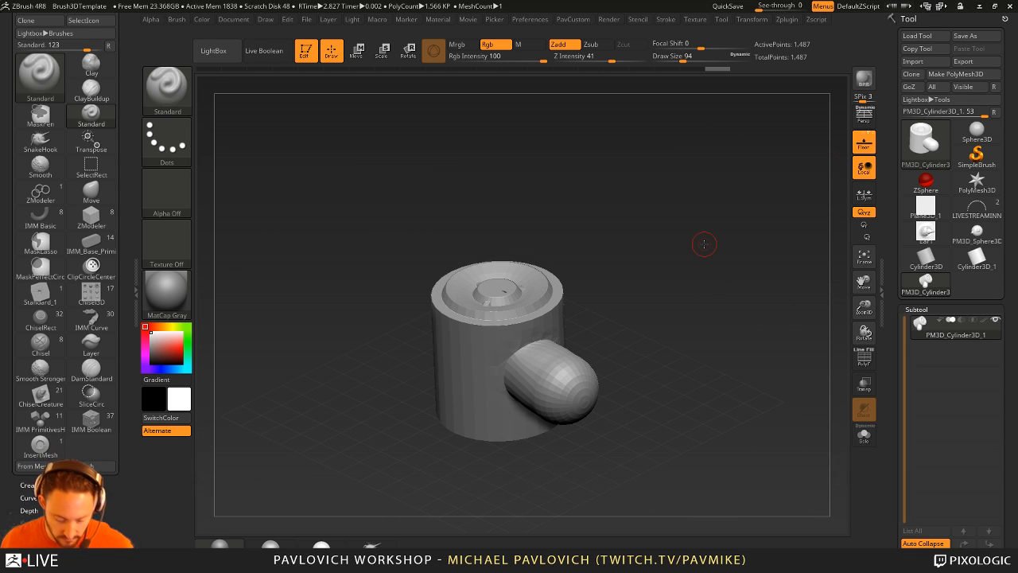